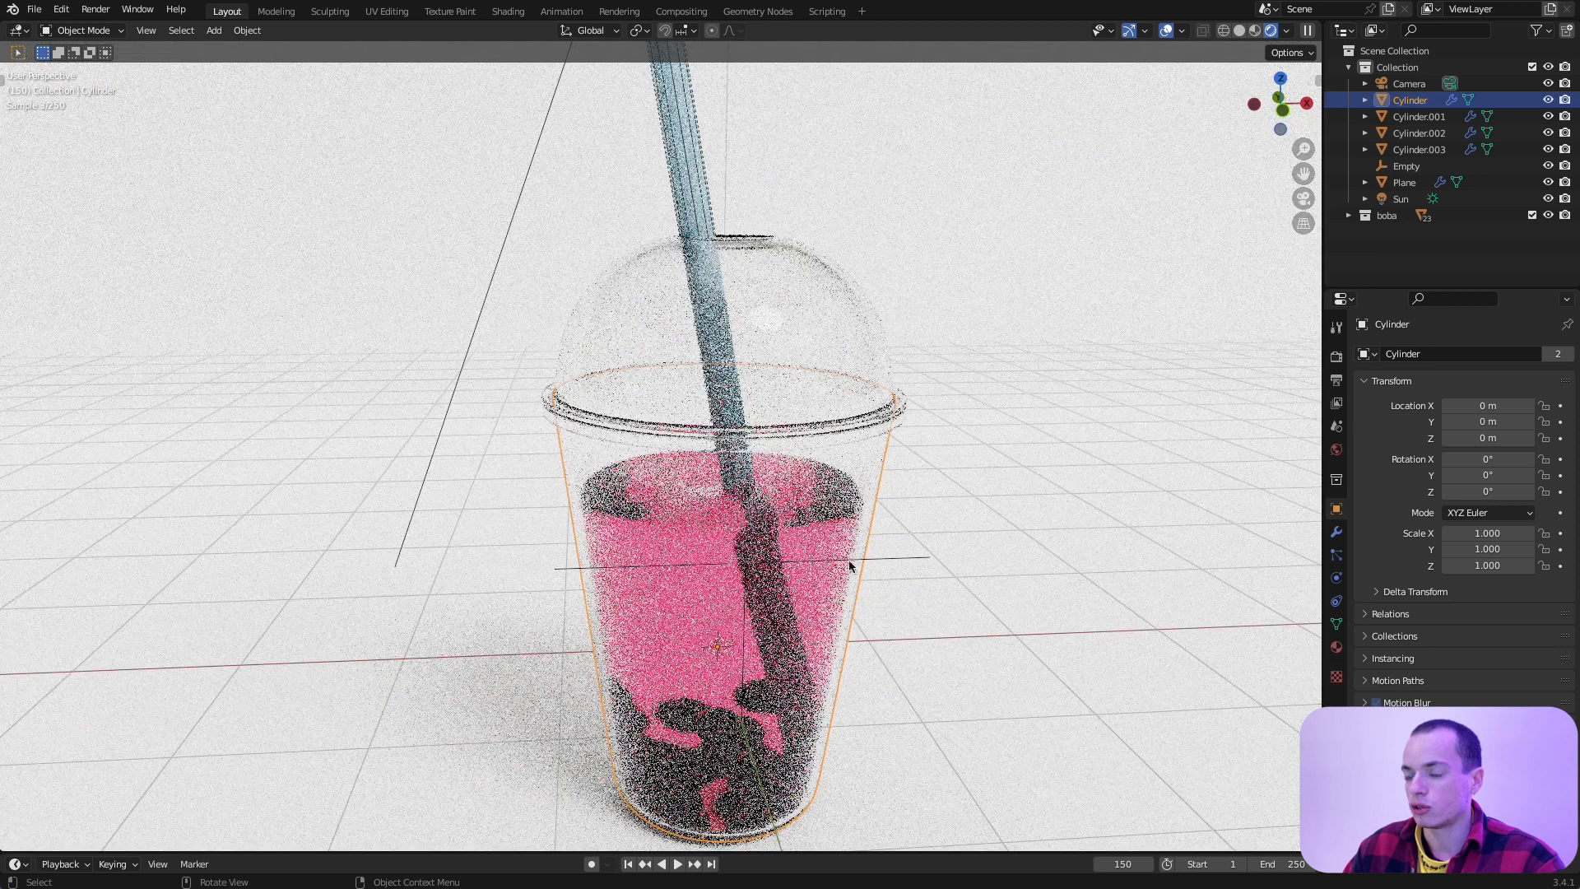
Step: Examine the parts of the finished drink model: the cup, domed lid, straw, empty and individual boba spheres in their collection
click(787, 265)
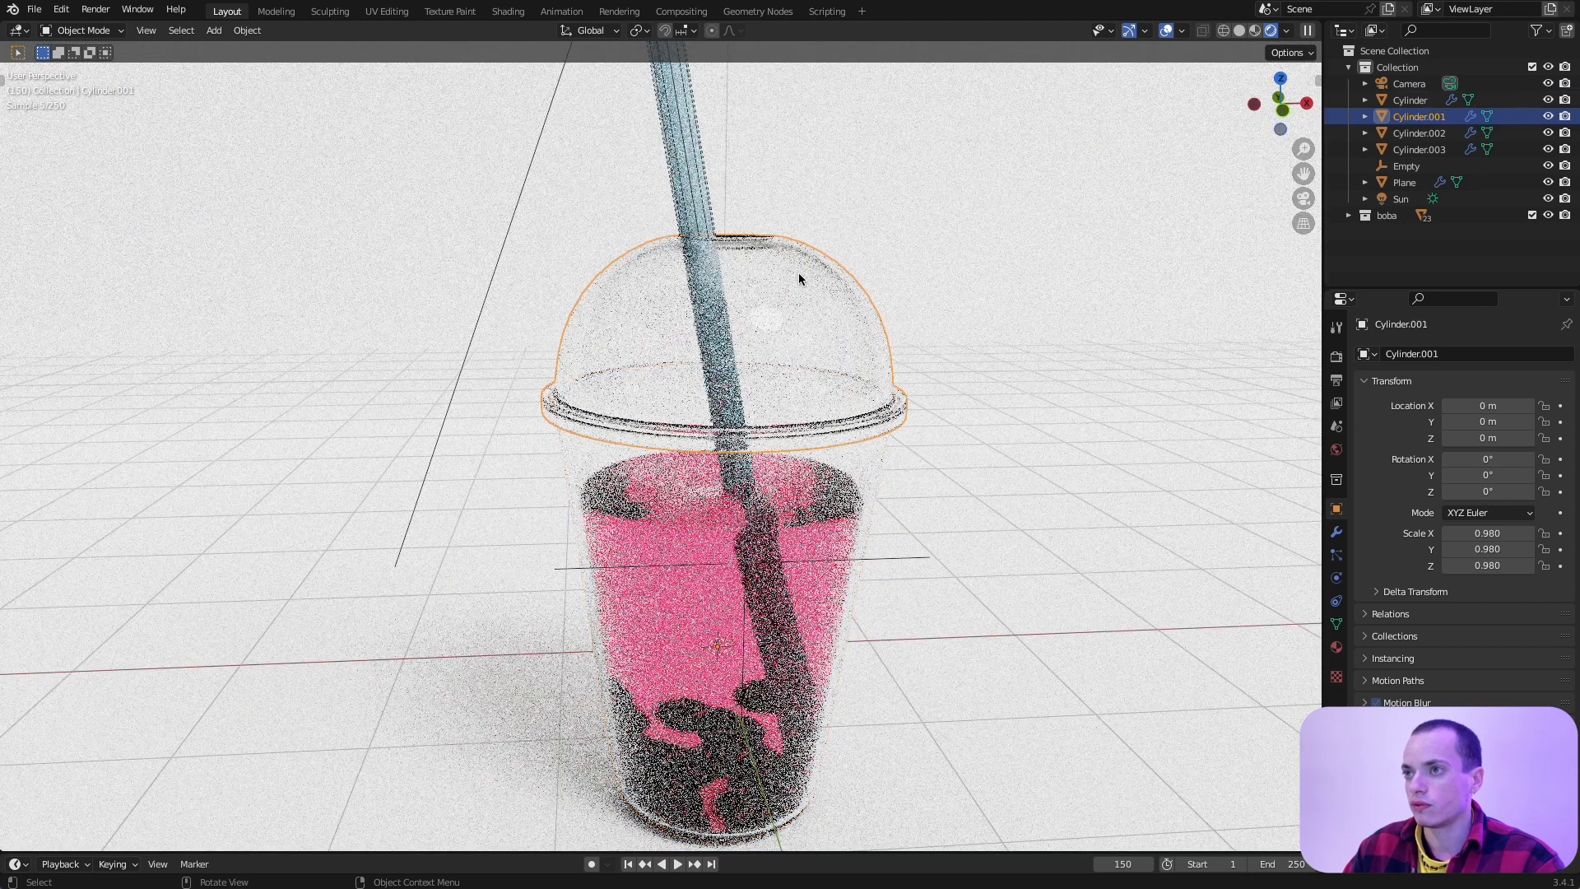
click(699, 185)
click(702, 568)
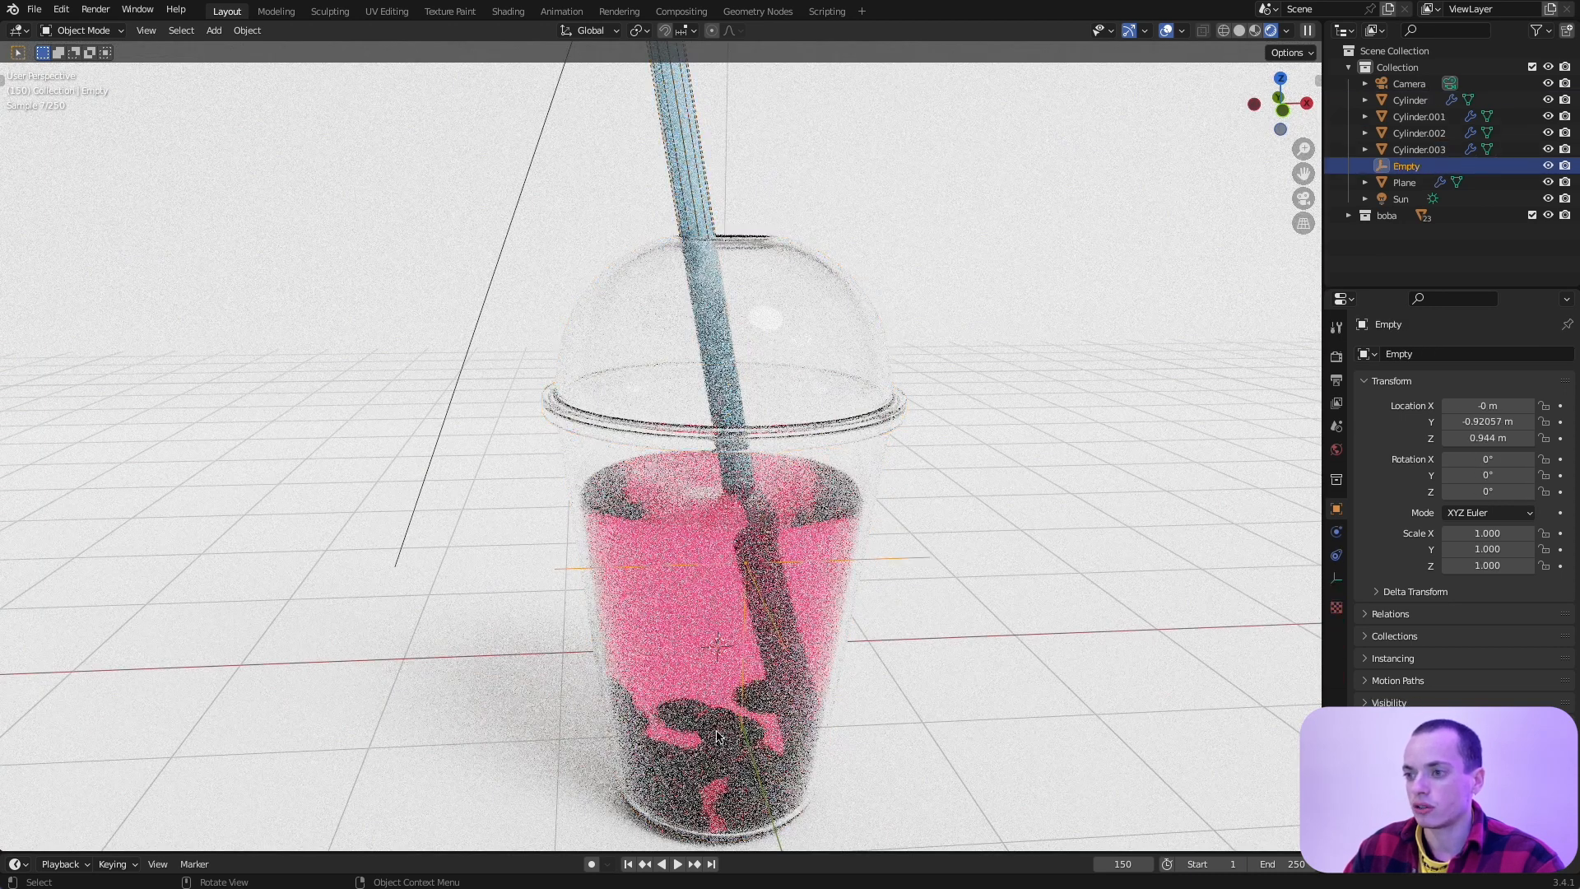
click(717, 735)
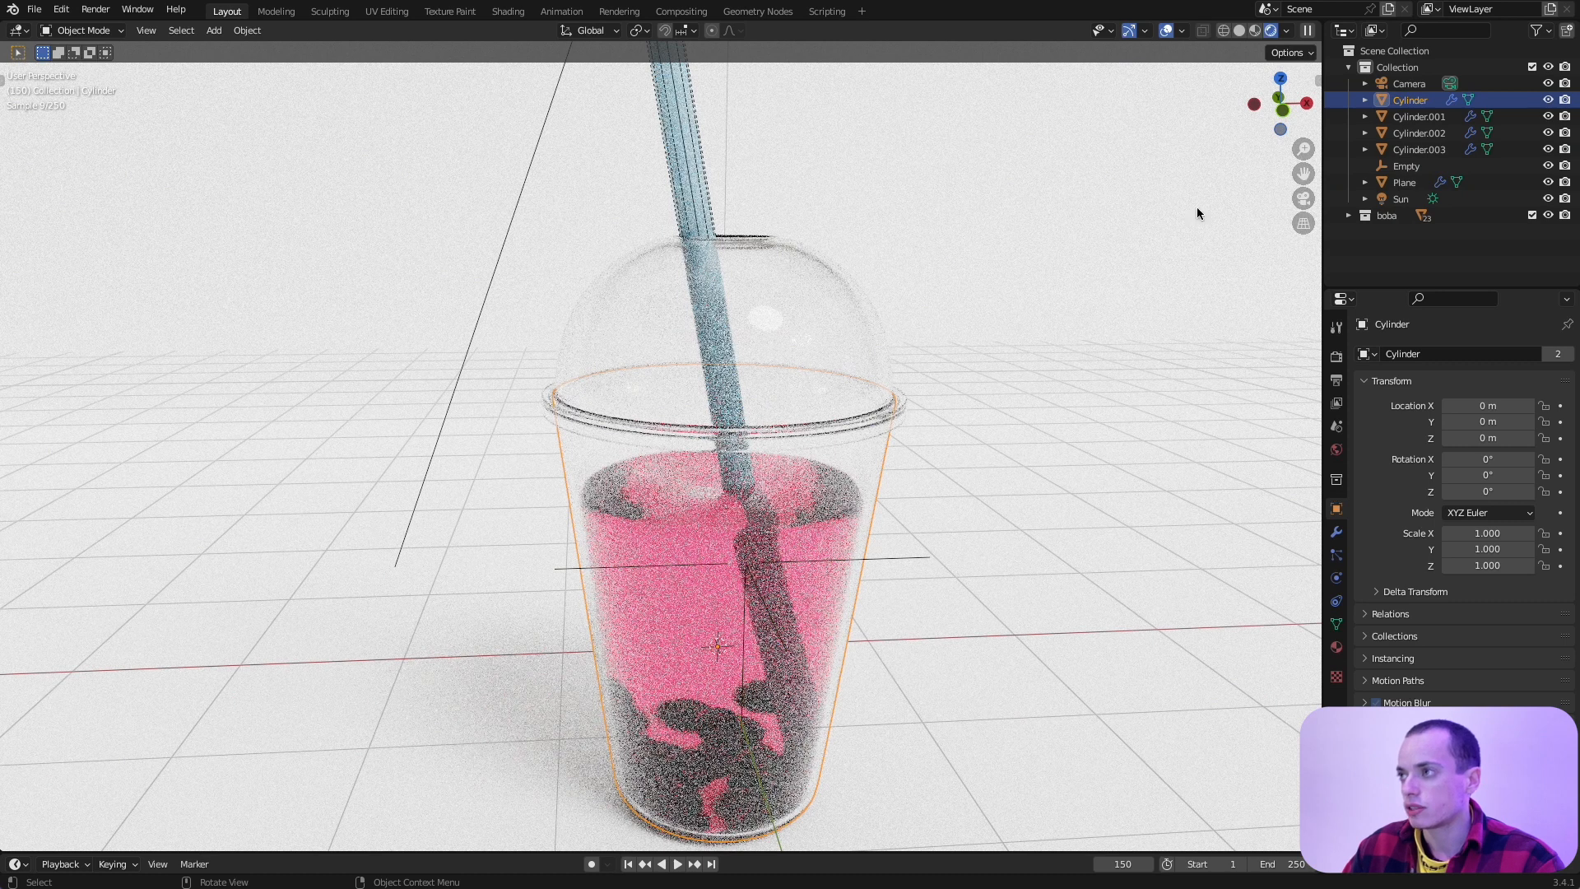
click(1348, 215)
scroll(1415, 219, down, 3)
click(1418, 225)
click(1415, 241)
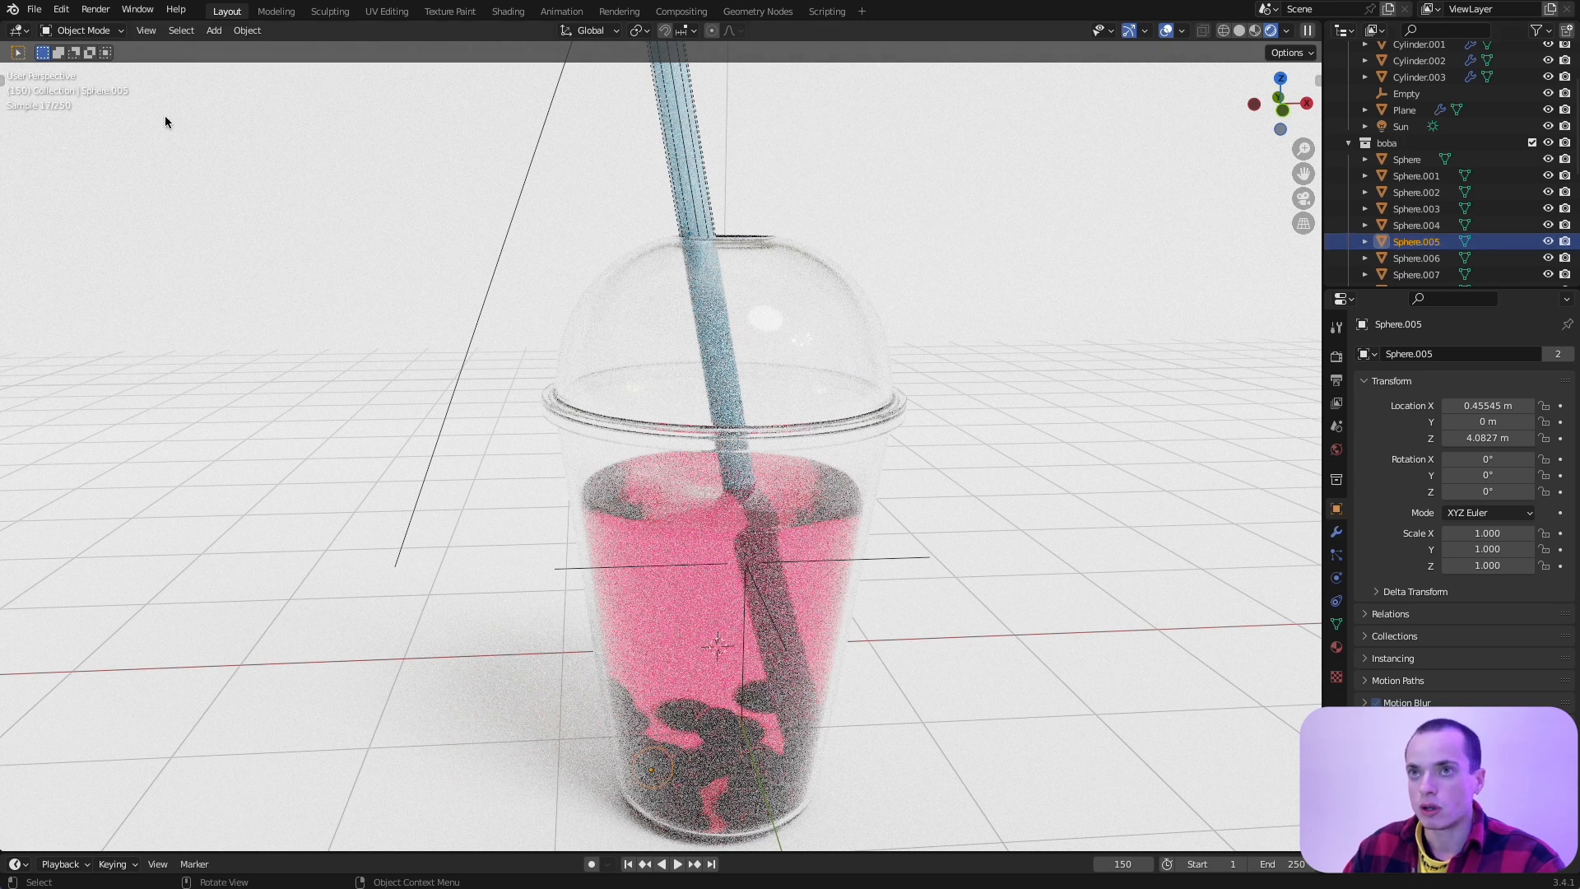
Step: Start a new file from the General template
click(34, 9)
mouse_move(68, 27)
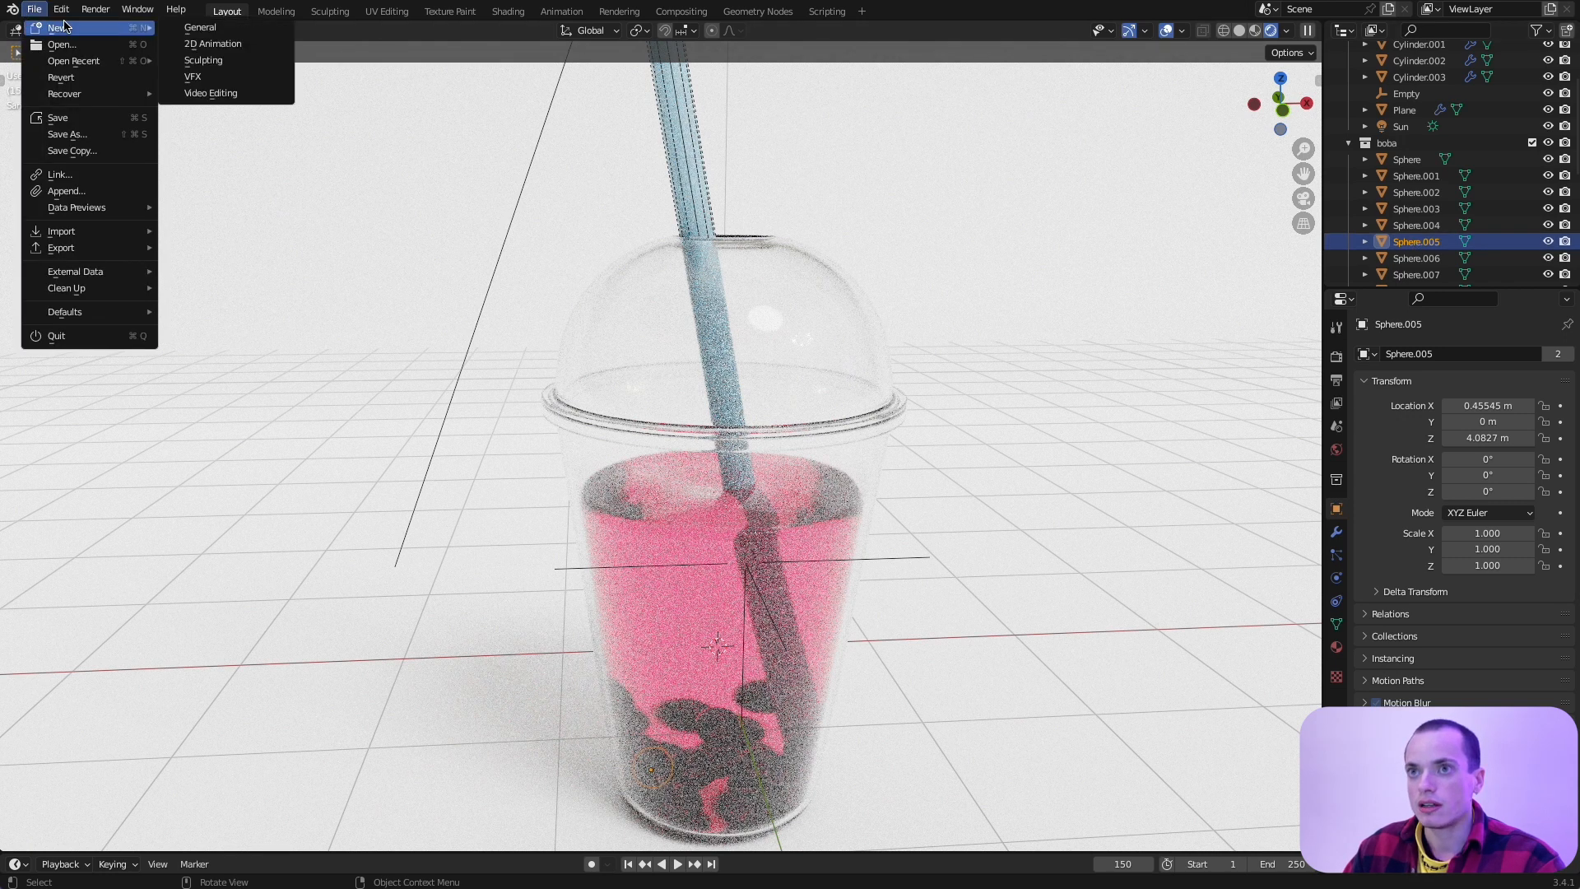
click(203, 27)
click(713, 469)
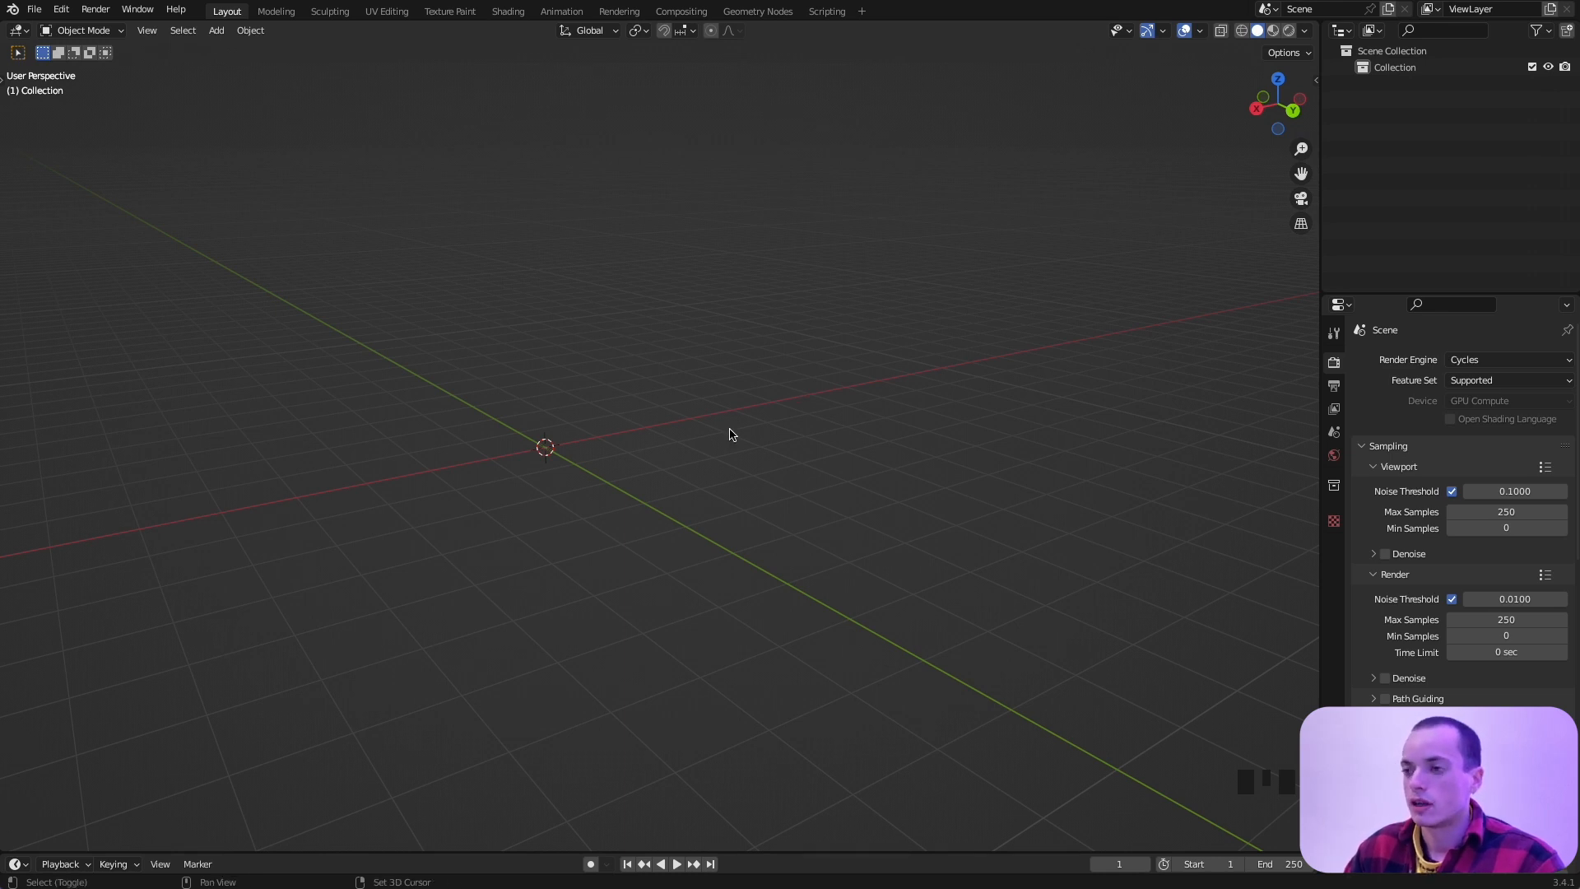
Step: Add a cylinder mesh at the scene's origin
key(shift+a)
mouse_move(731, 433)
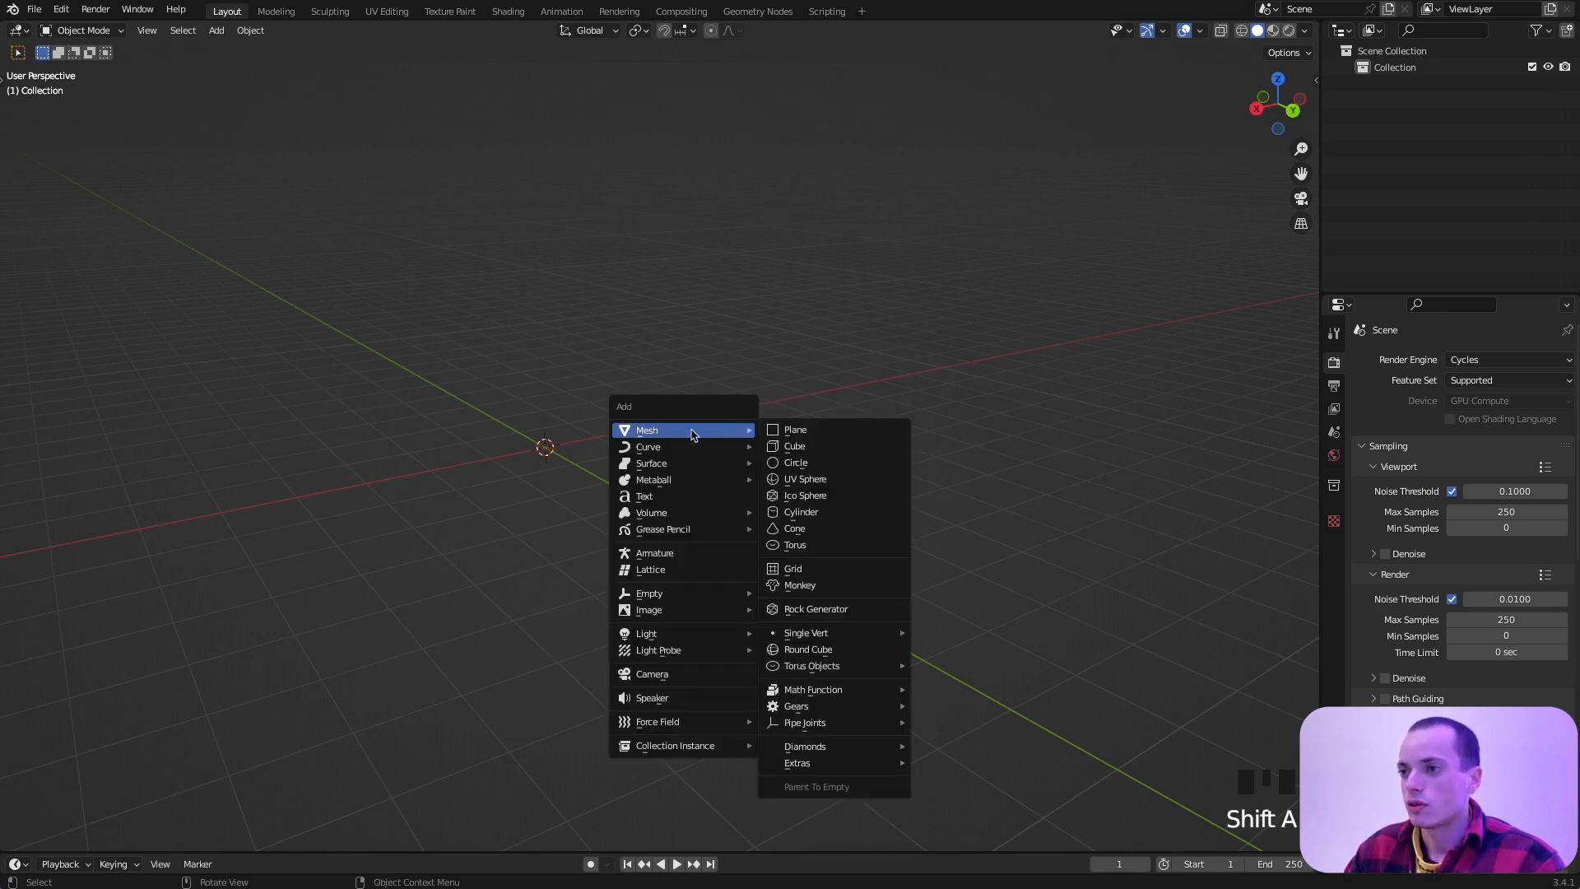
click(791, 514)
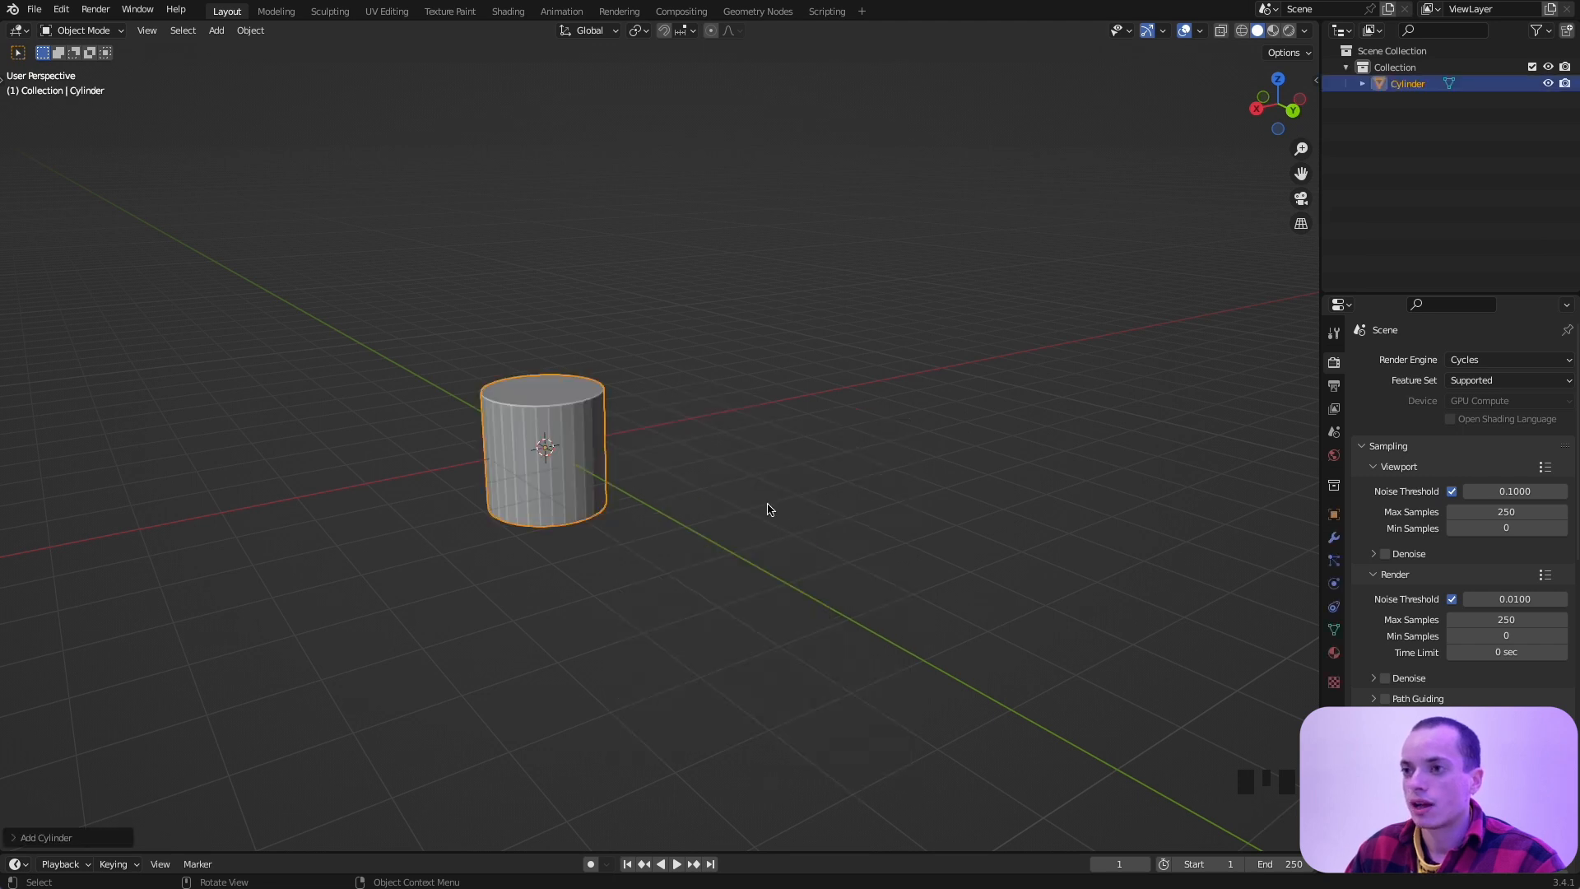
Step: In Edit Mode with X-ray, select the cylinder's bottom ring of vertices and scale it to about 0.61 for a tapered cup
super+scroll(623, 473, up, 5)
shift+scroll(623, 473, left, 5)
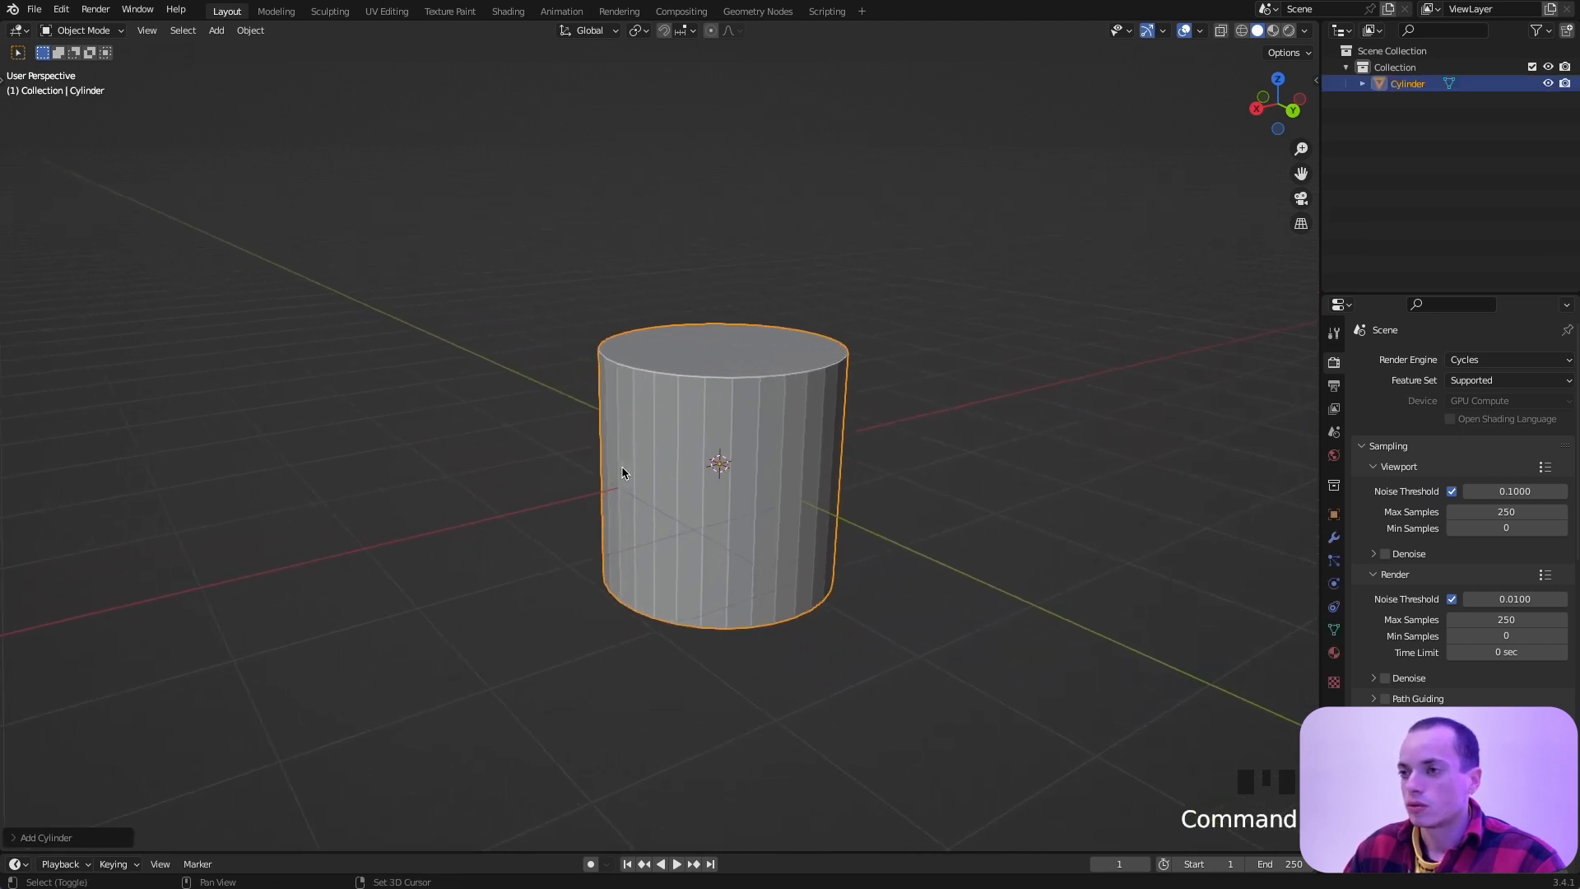
scroll(623, 473, left, 5)
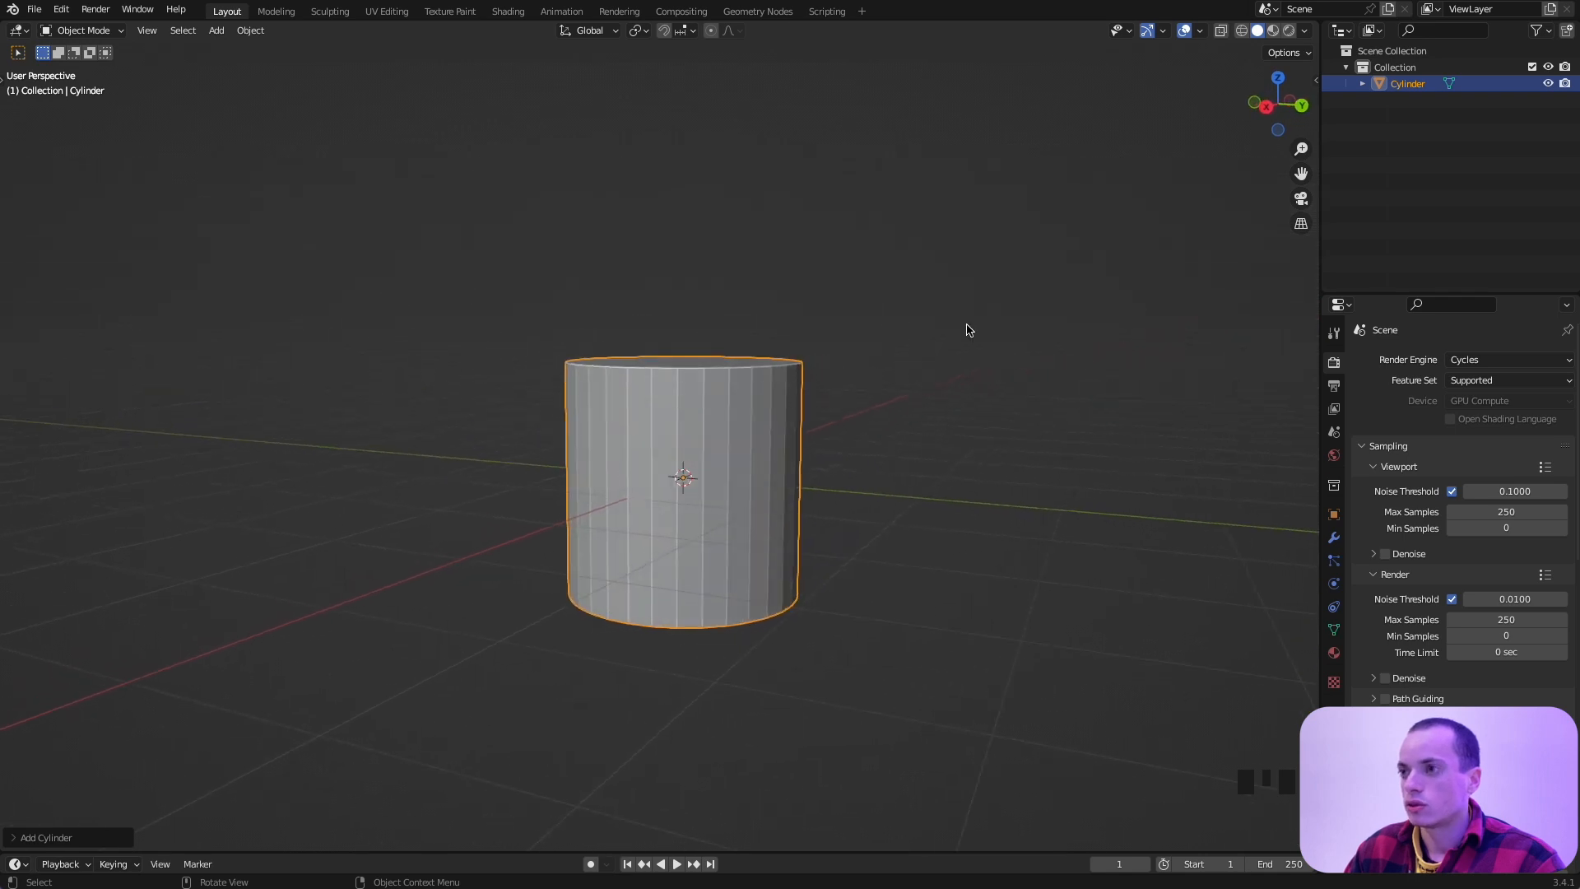
key(KP_1)
shift+scroll(836, 346, left, 3)
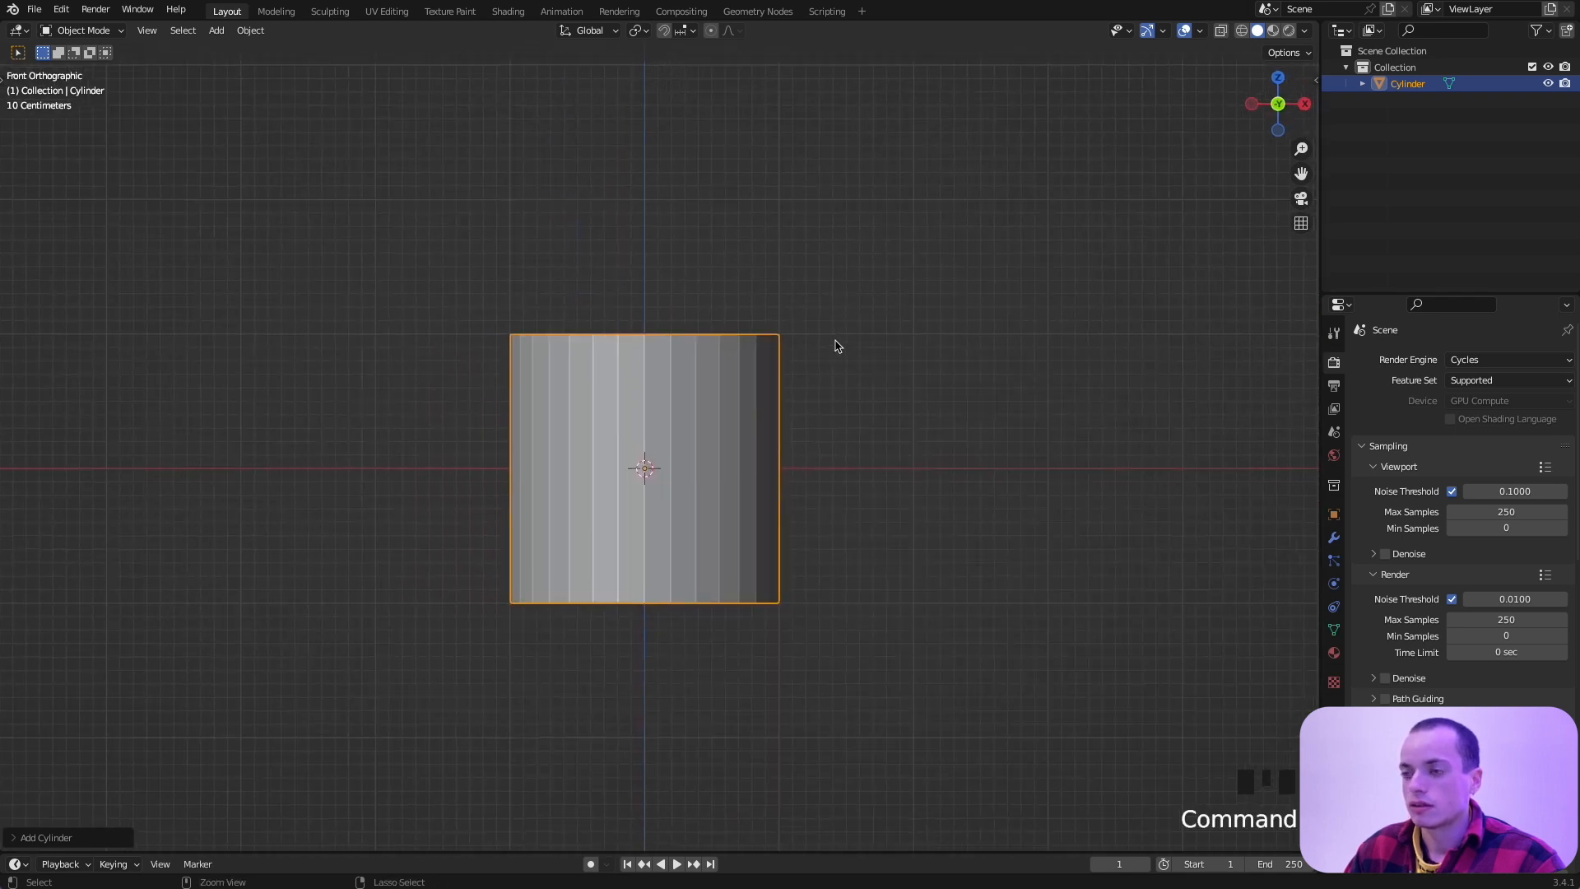
ctrl+scroll(836, 346, up, 3)
ctrl+scroll(837, 346, down, 1)
key(Tab)
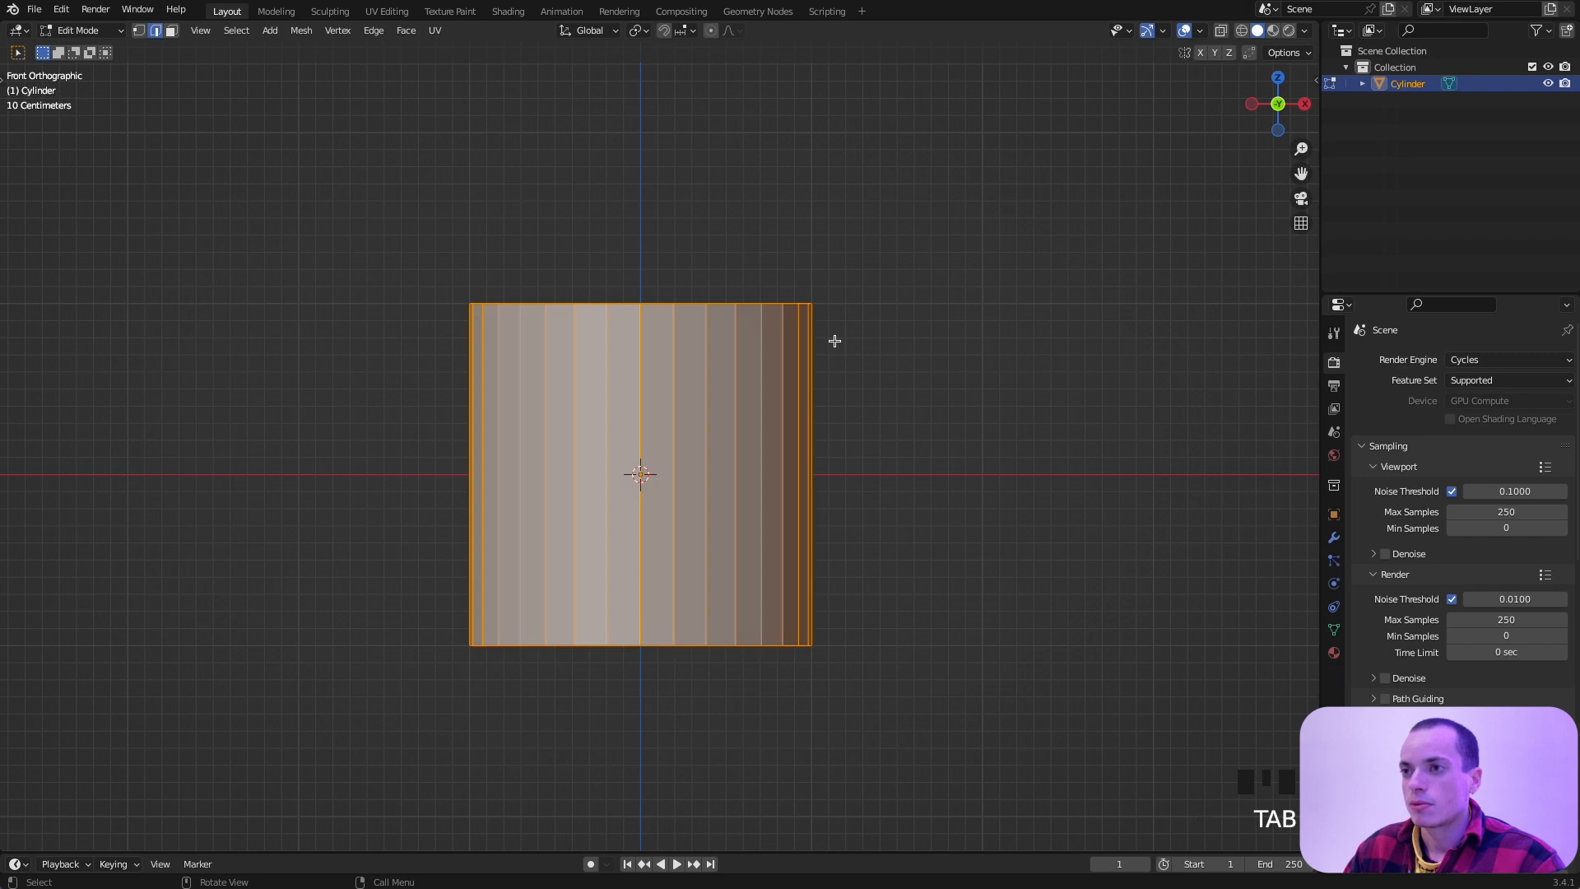
click(141, 36)
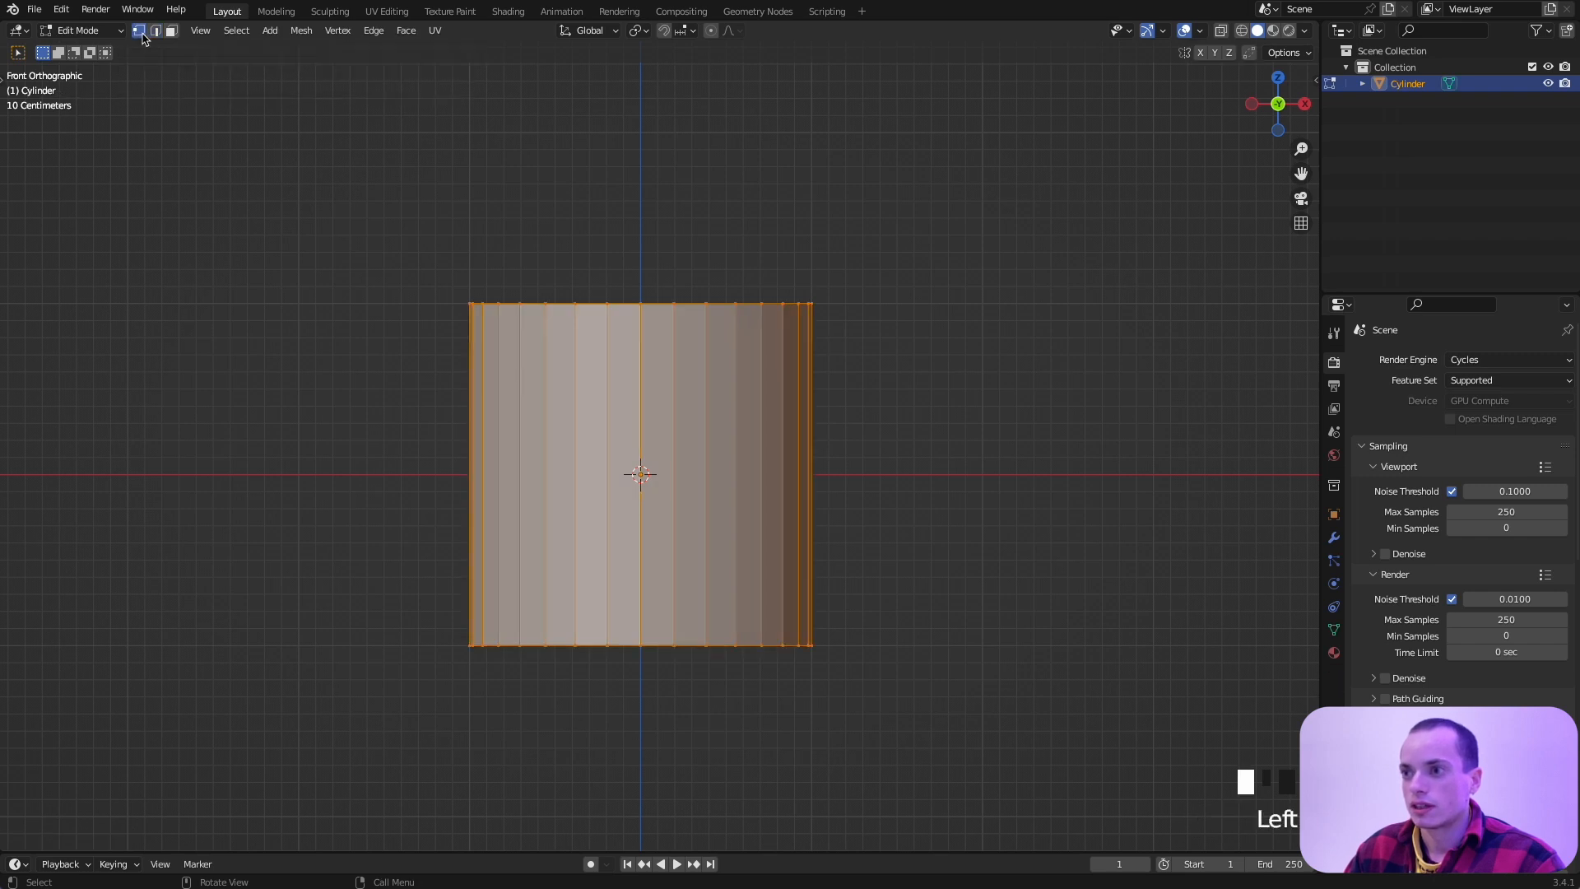
click(1221, 31)
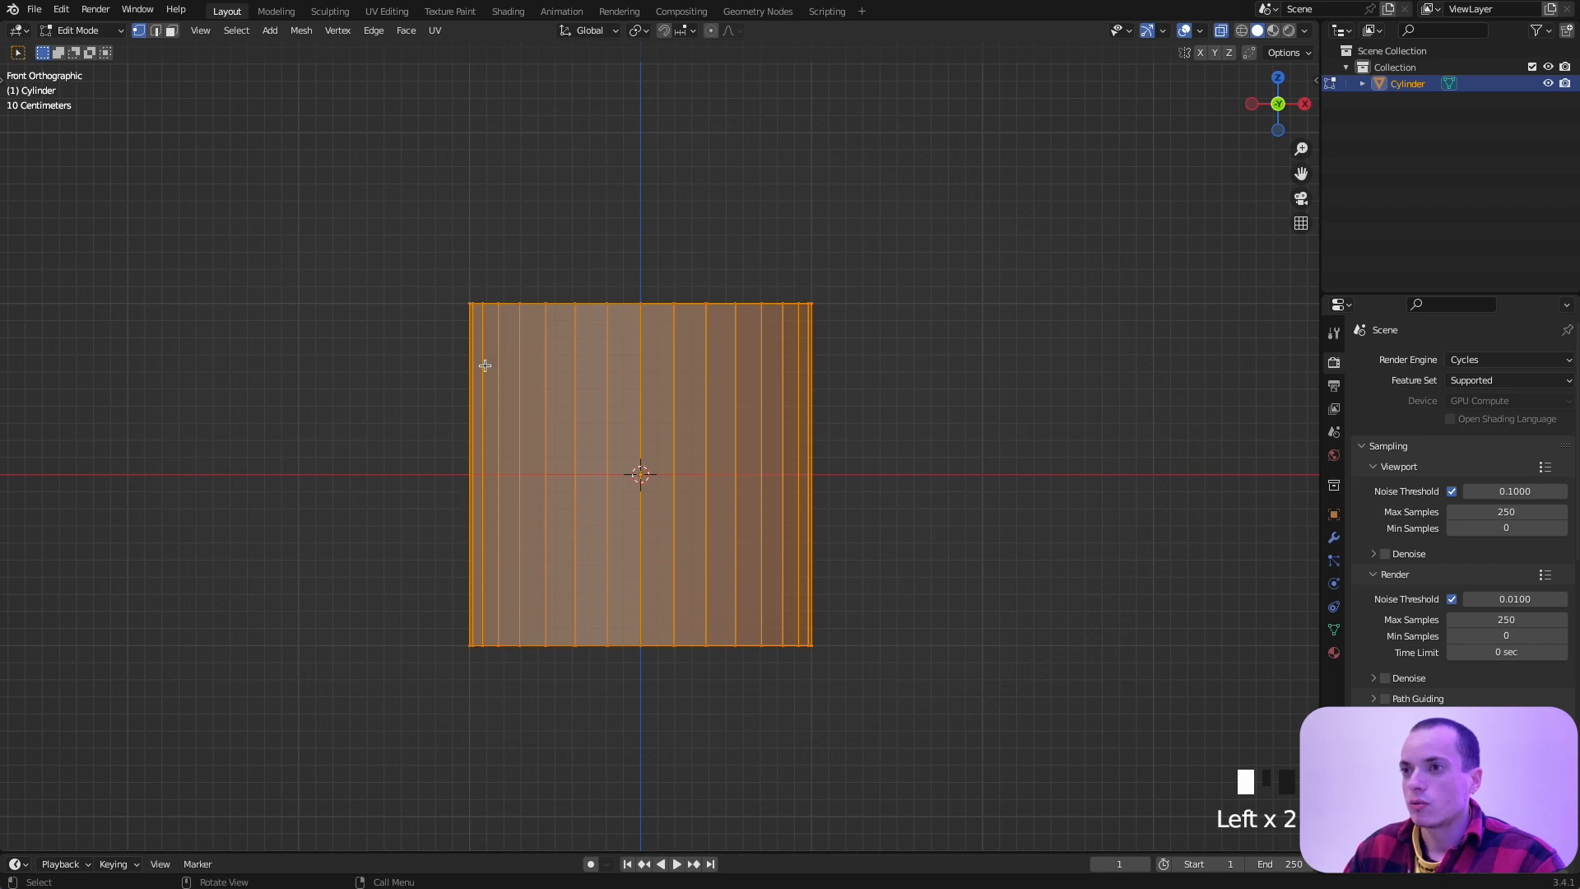
drag(423, 594, 938, 757)
shift+middle_drag(921, 733, 848, 608)
key(s)
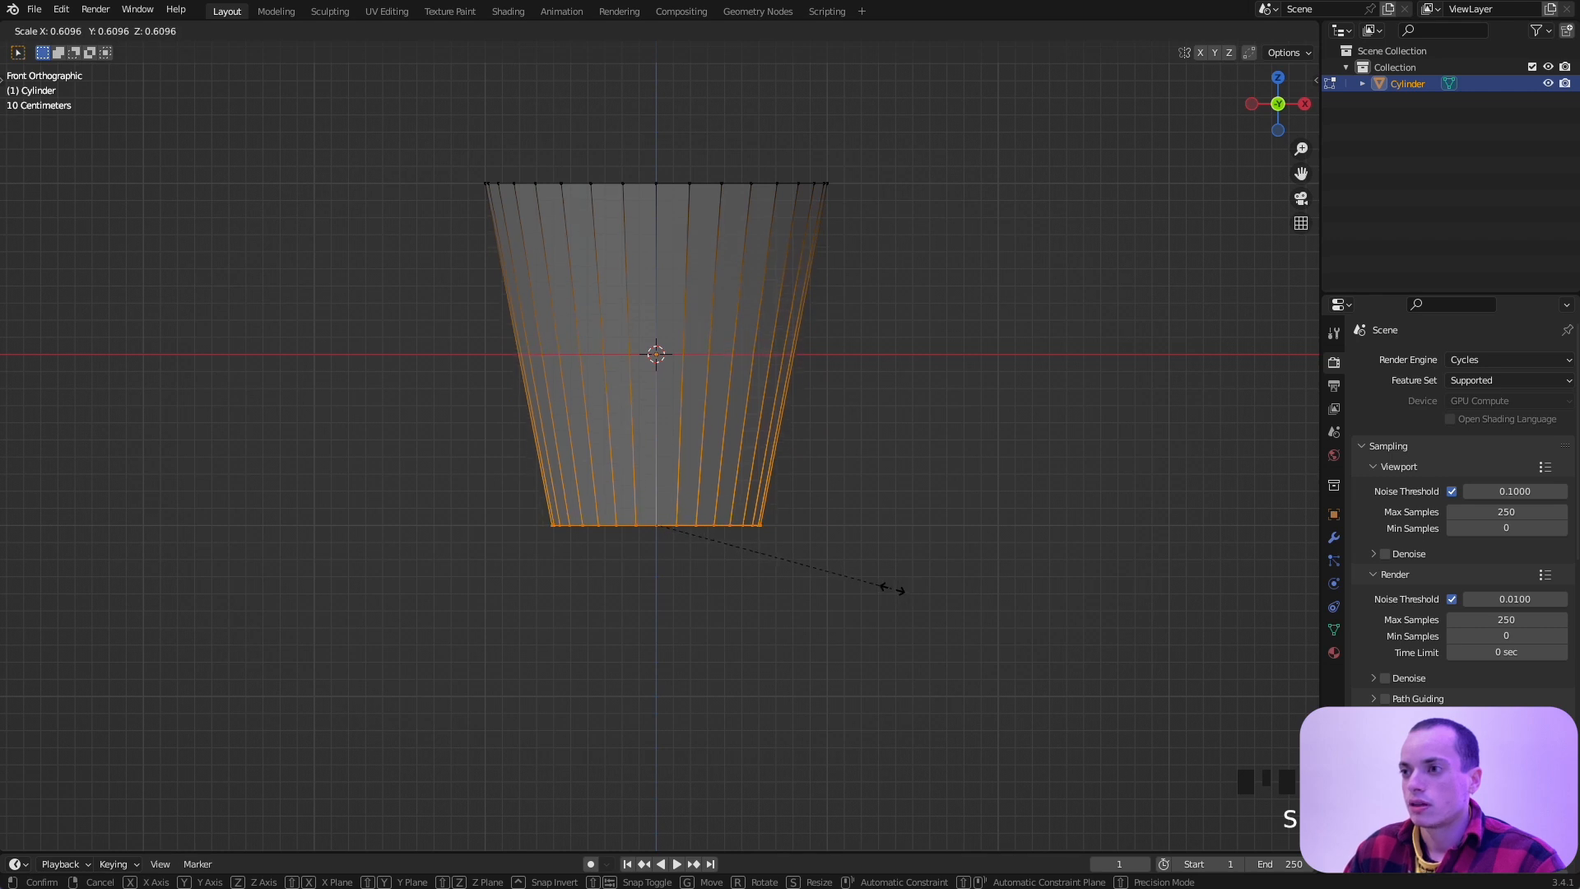
click(892, 589)
Step: Move the bottom vertices straight down along Z so the cup is about 2.69 m tall
shift+scroll(892, 589, up, 5)
shift+scroll(892, 589, down, 2)
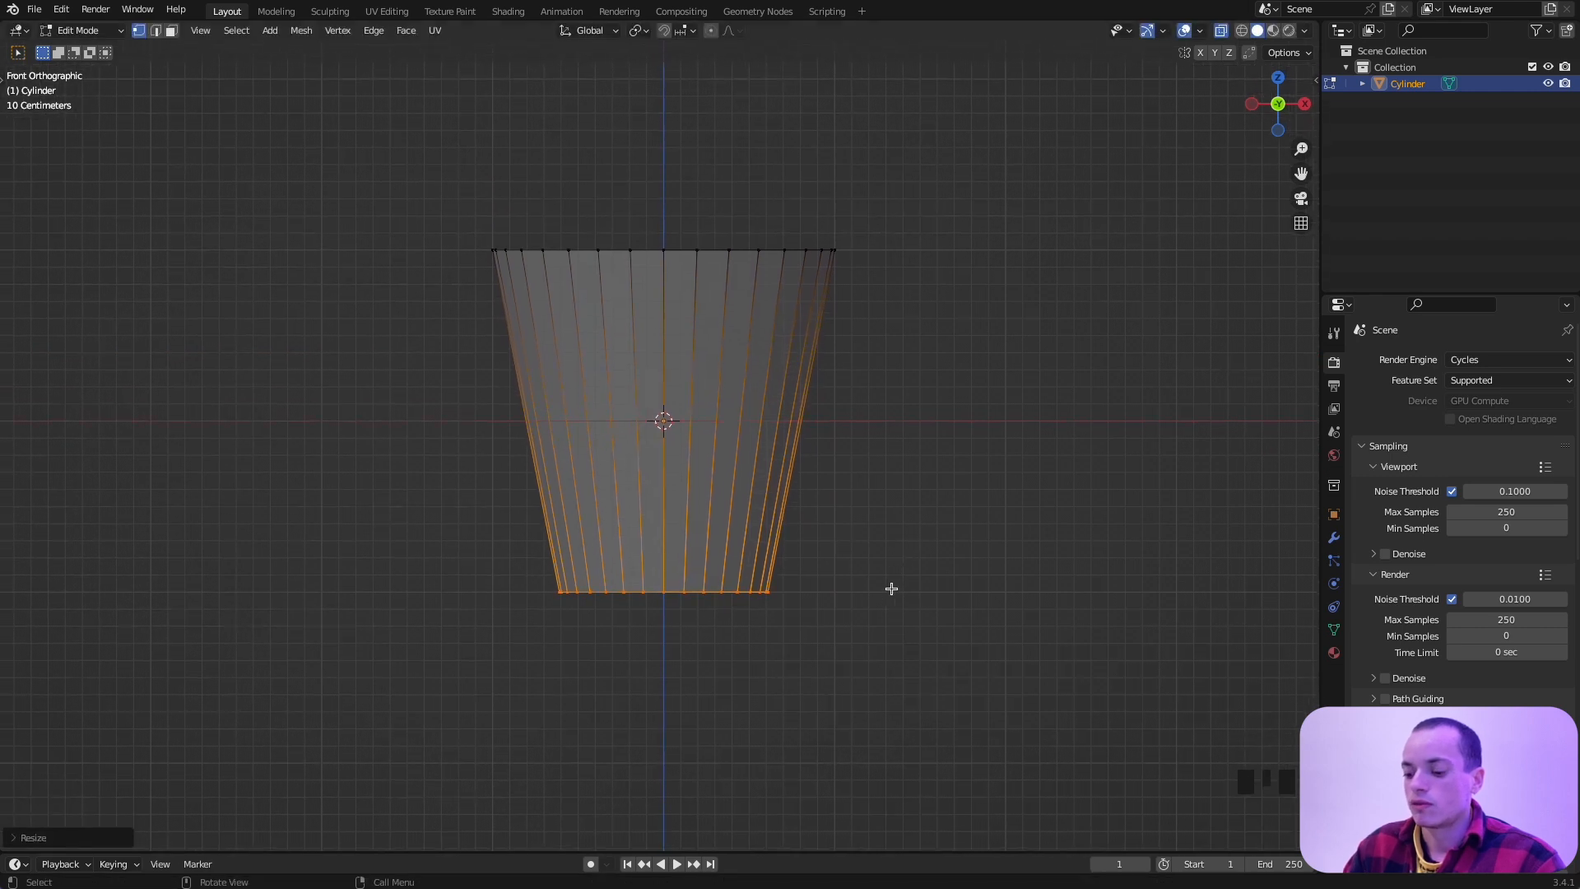
key(g)
key(z)
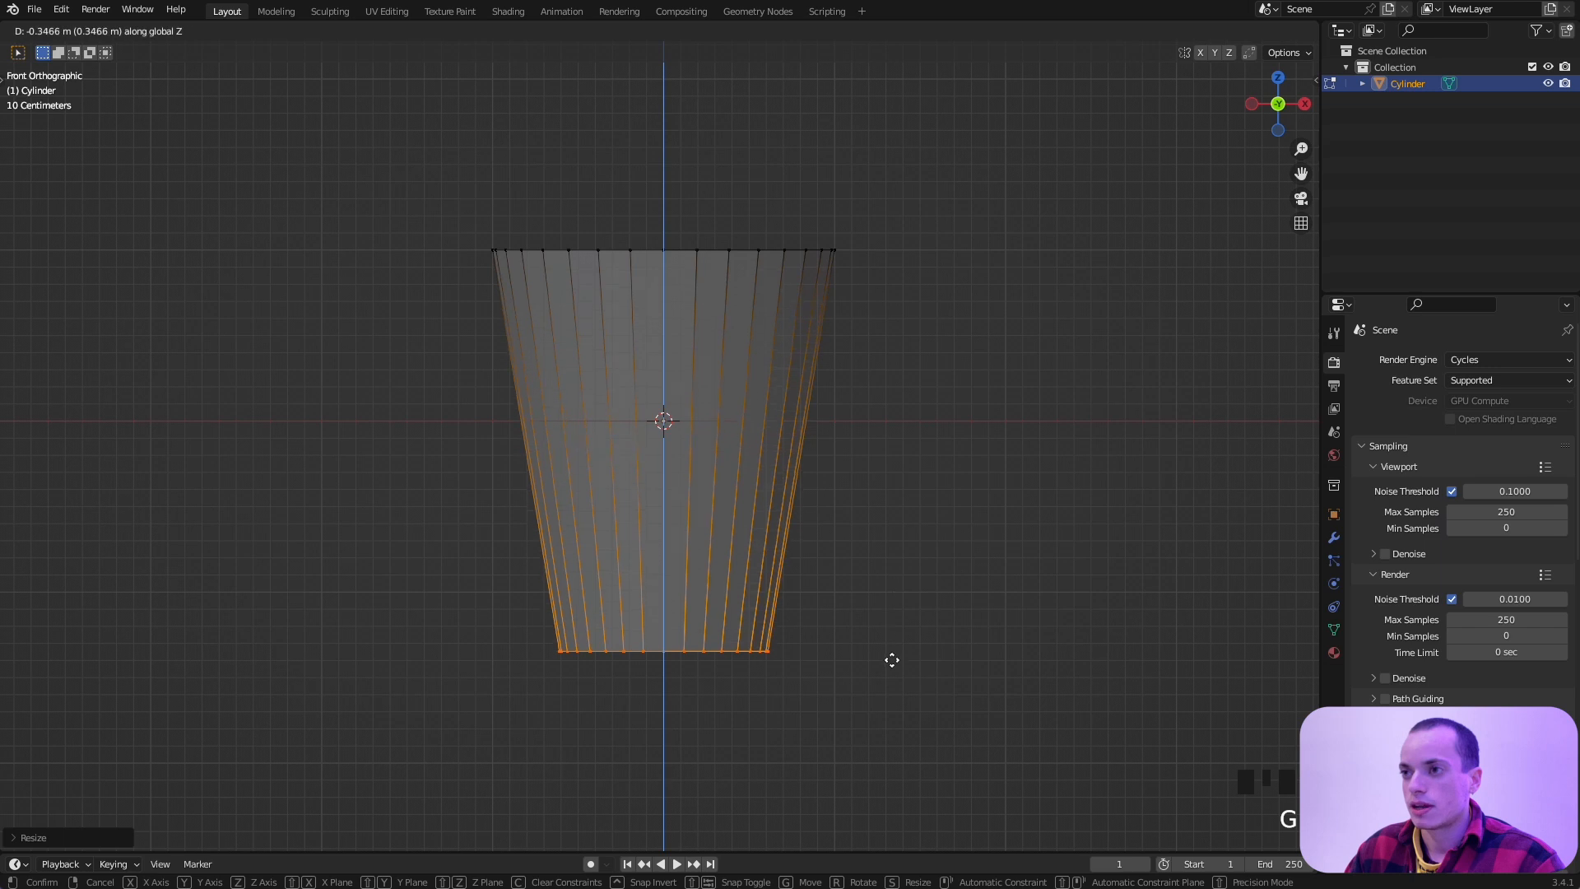
click(903, 709)
Step: Select the cup's top face and delete it to open the rim
middle_drag(857, 557, 859, 559)
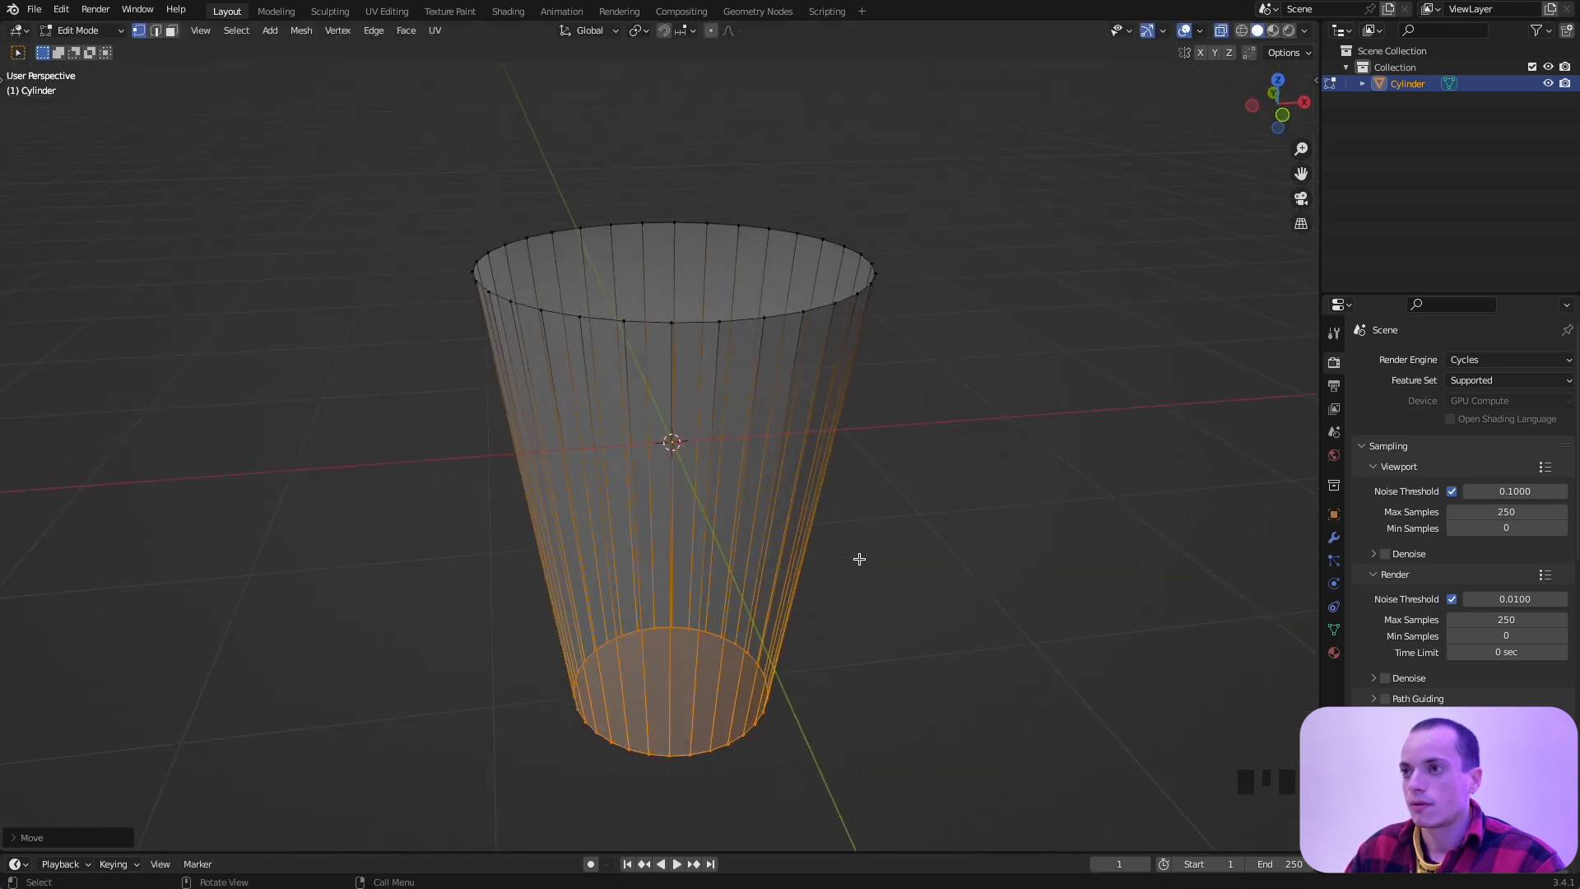
scroll(859, 559, down, 3)
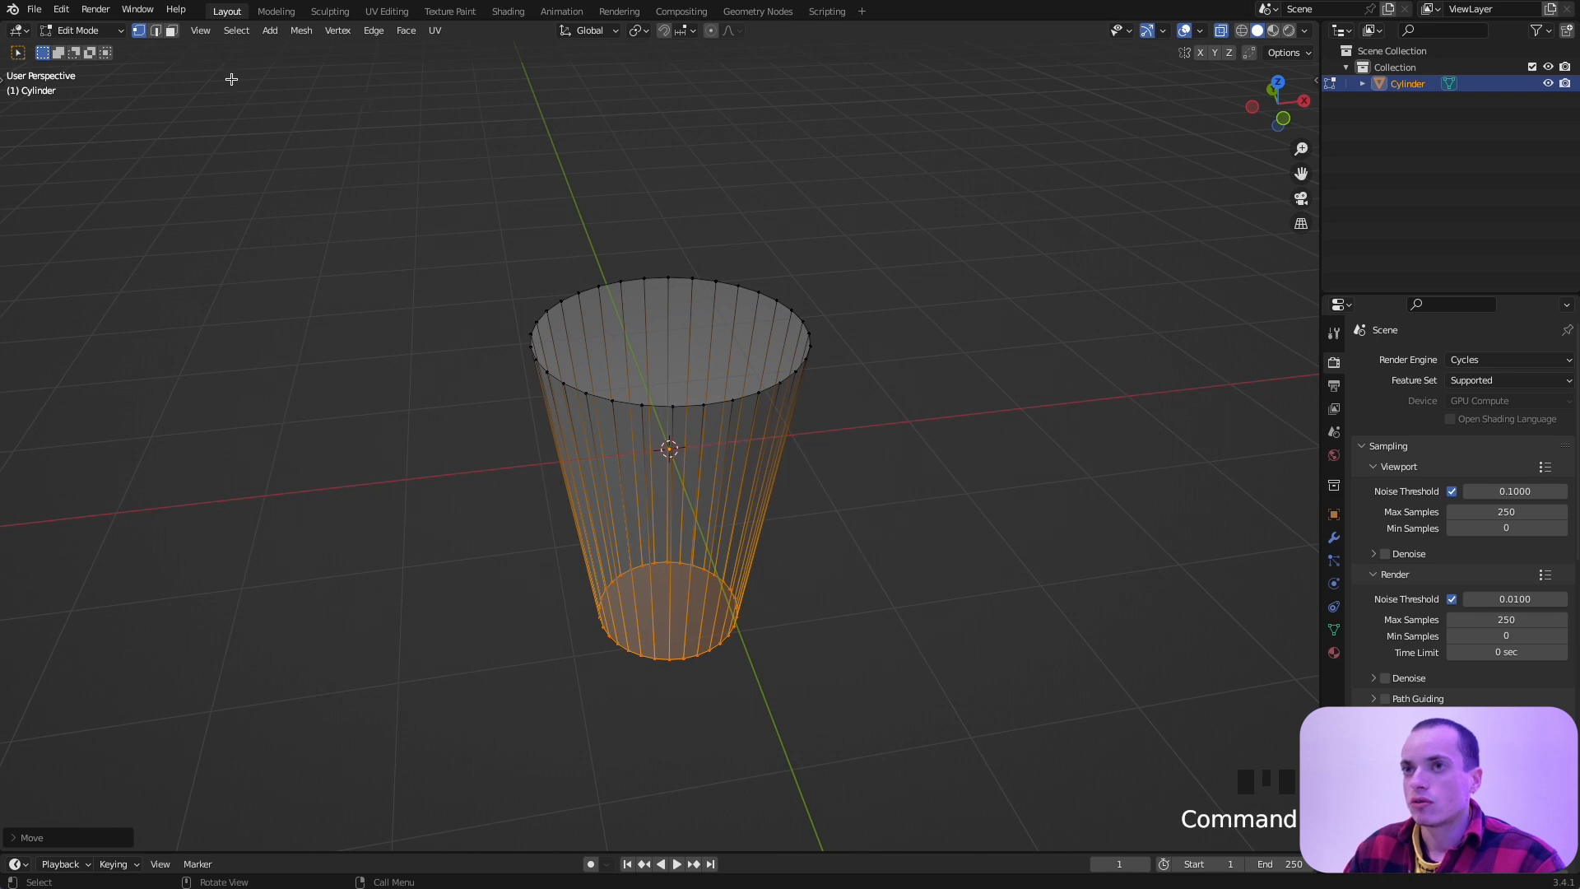
click(172, 31)
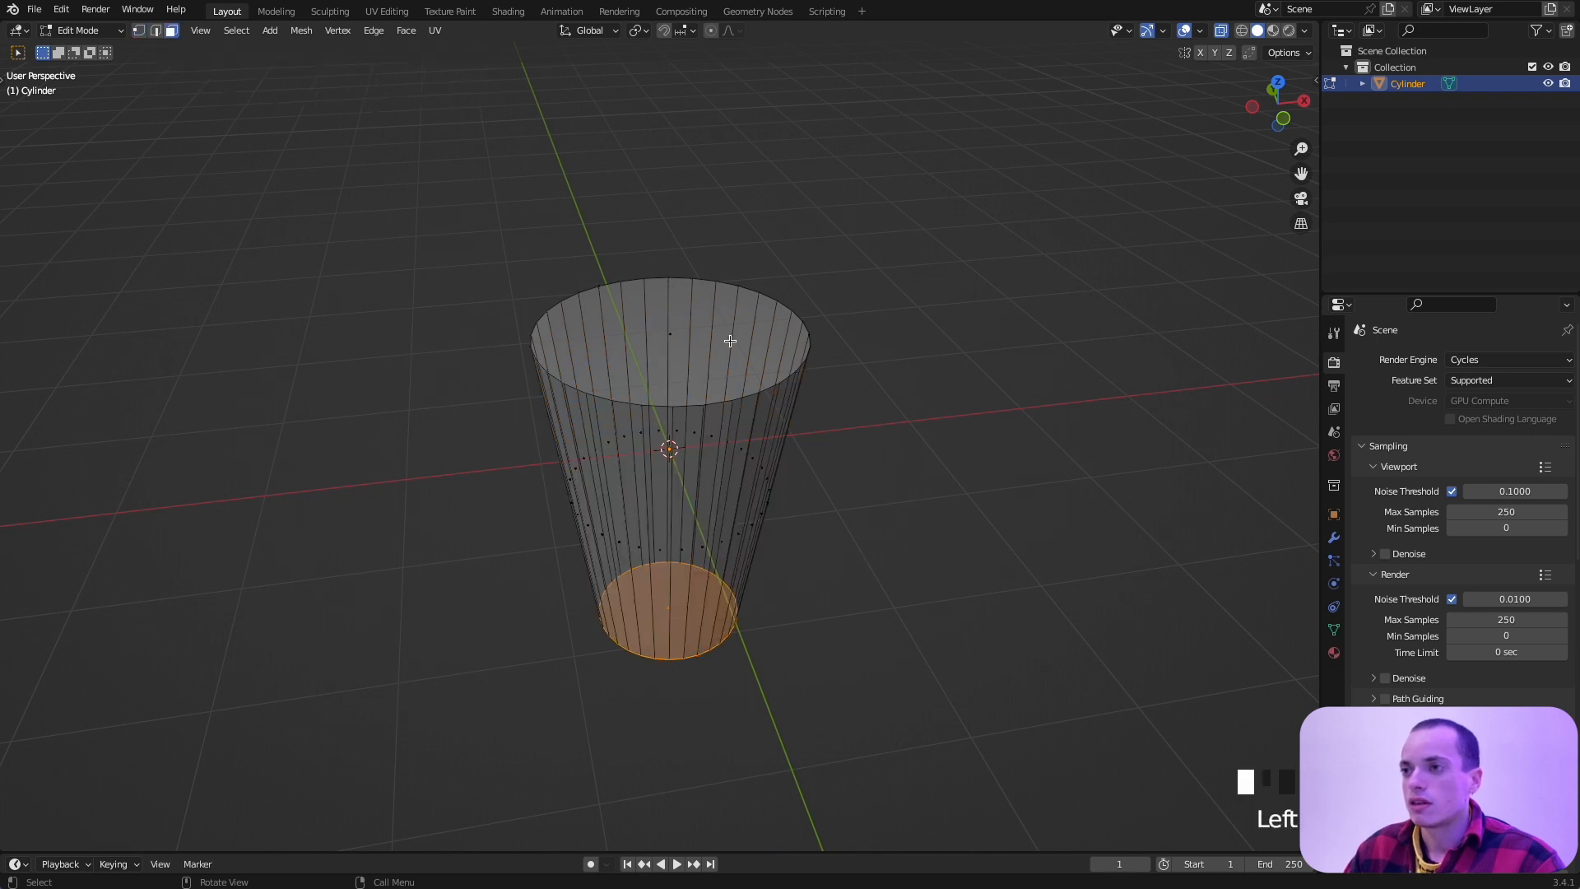
click(669, 334)
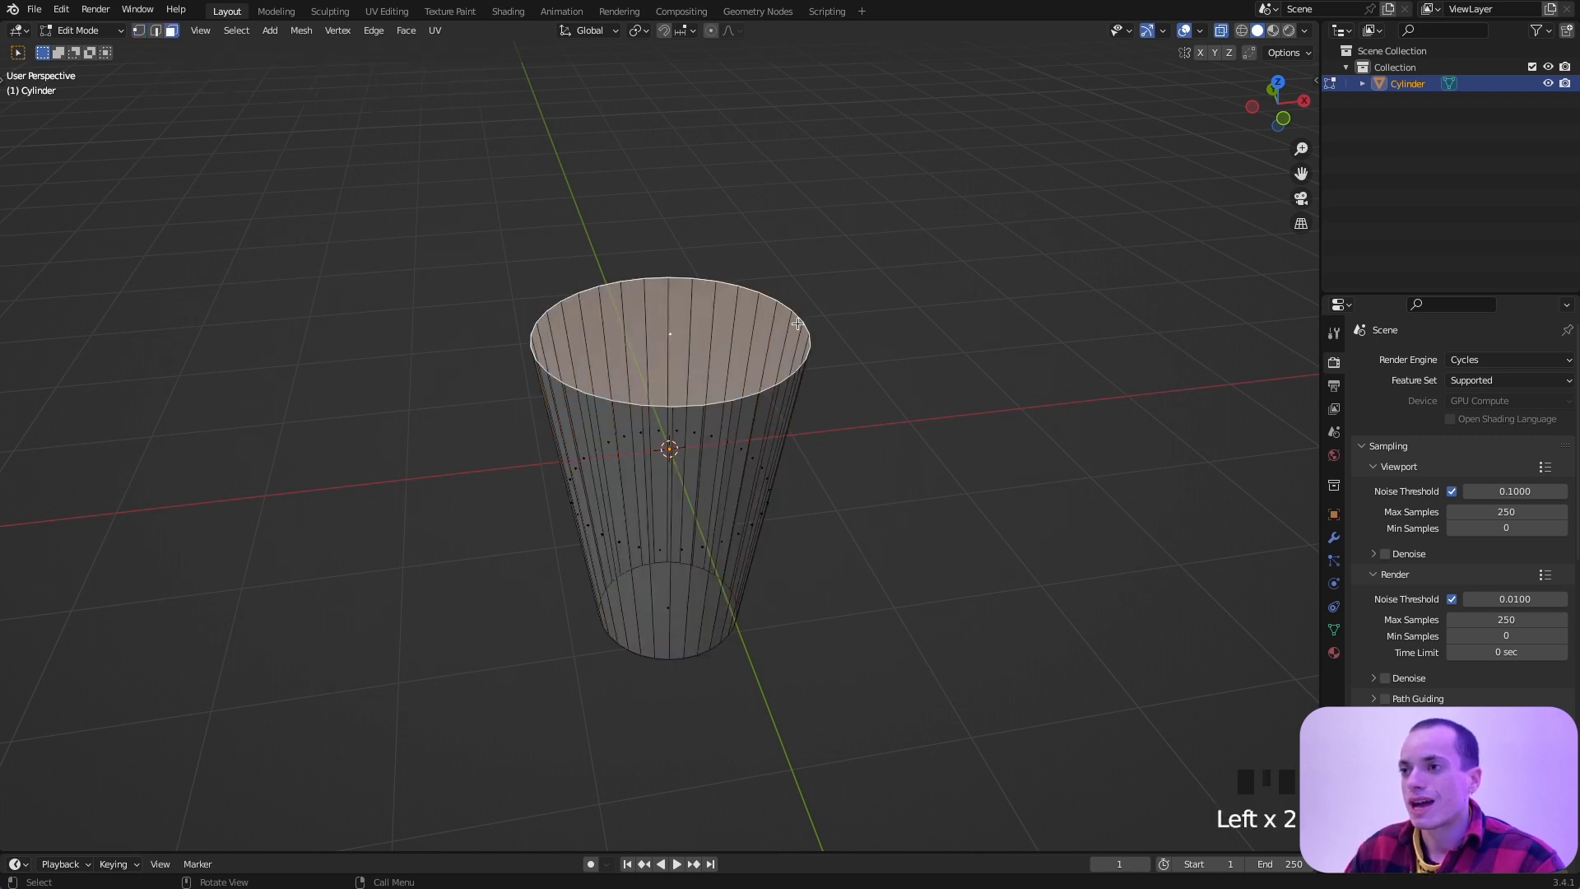
middle_drag(796, 324, 765, 299)
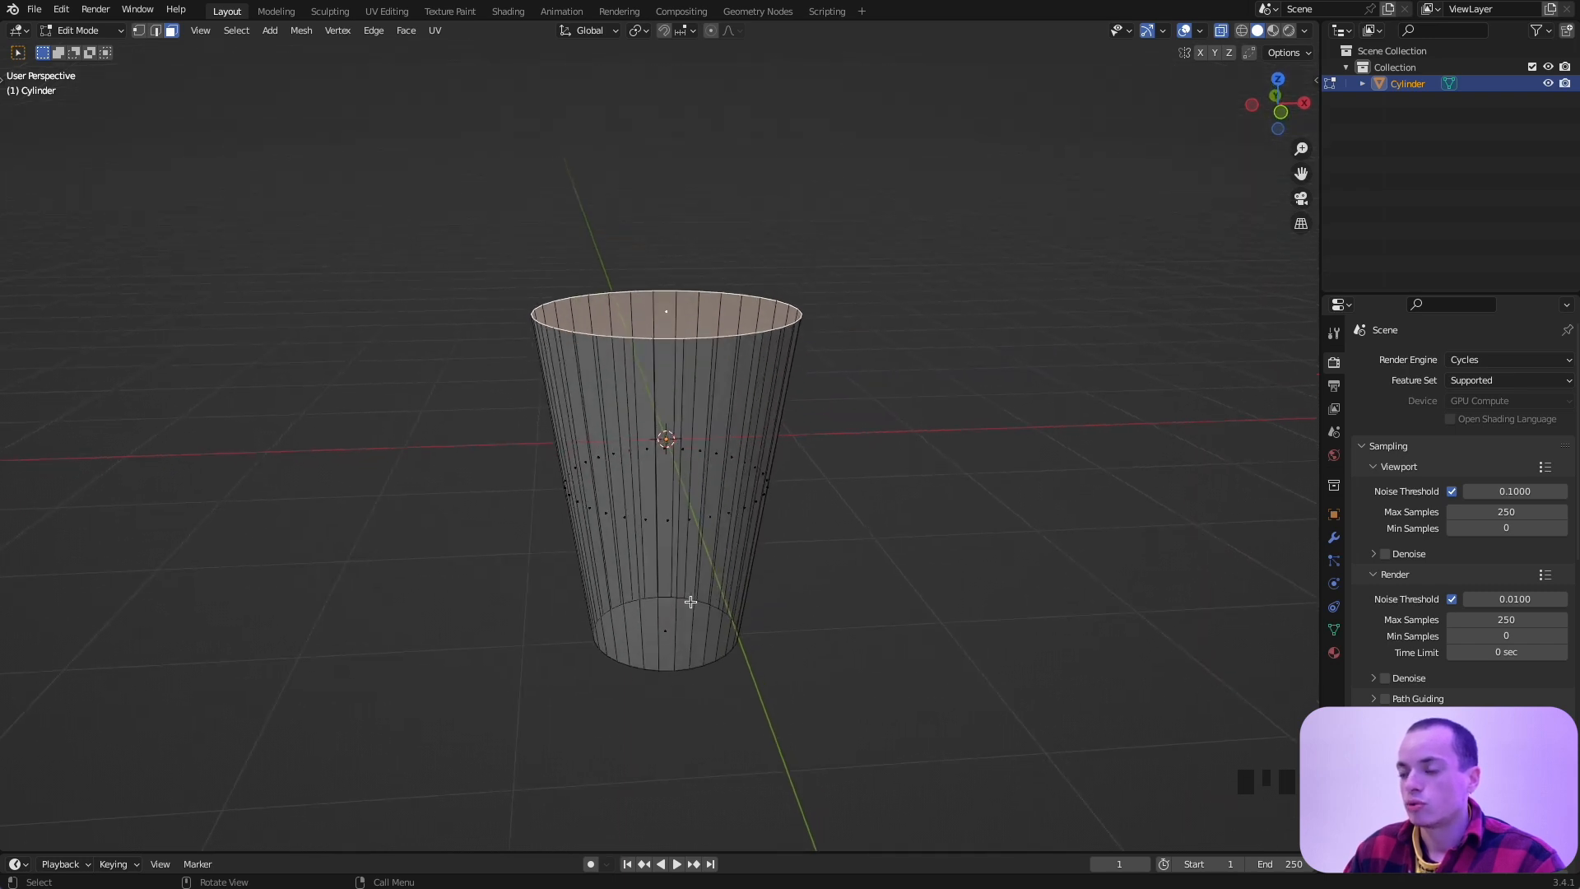
key(x)
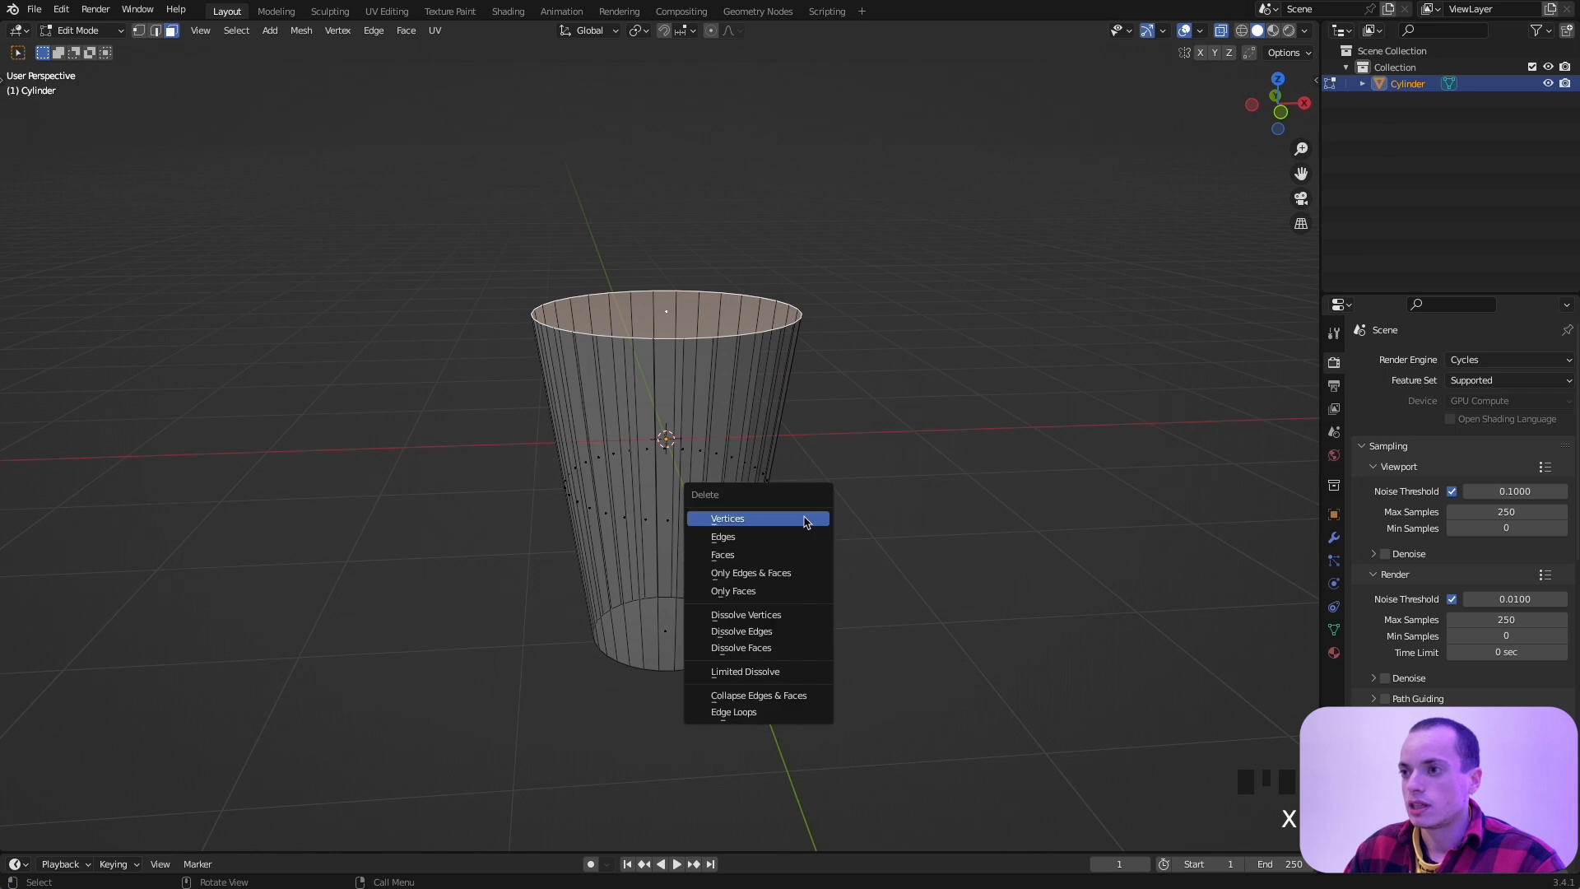
click(737, 558)
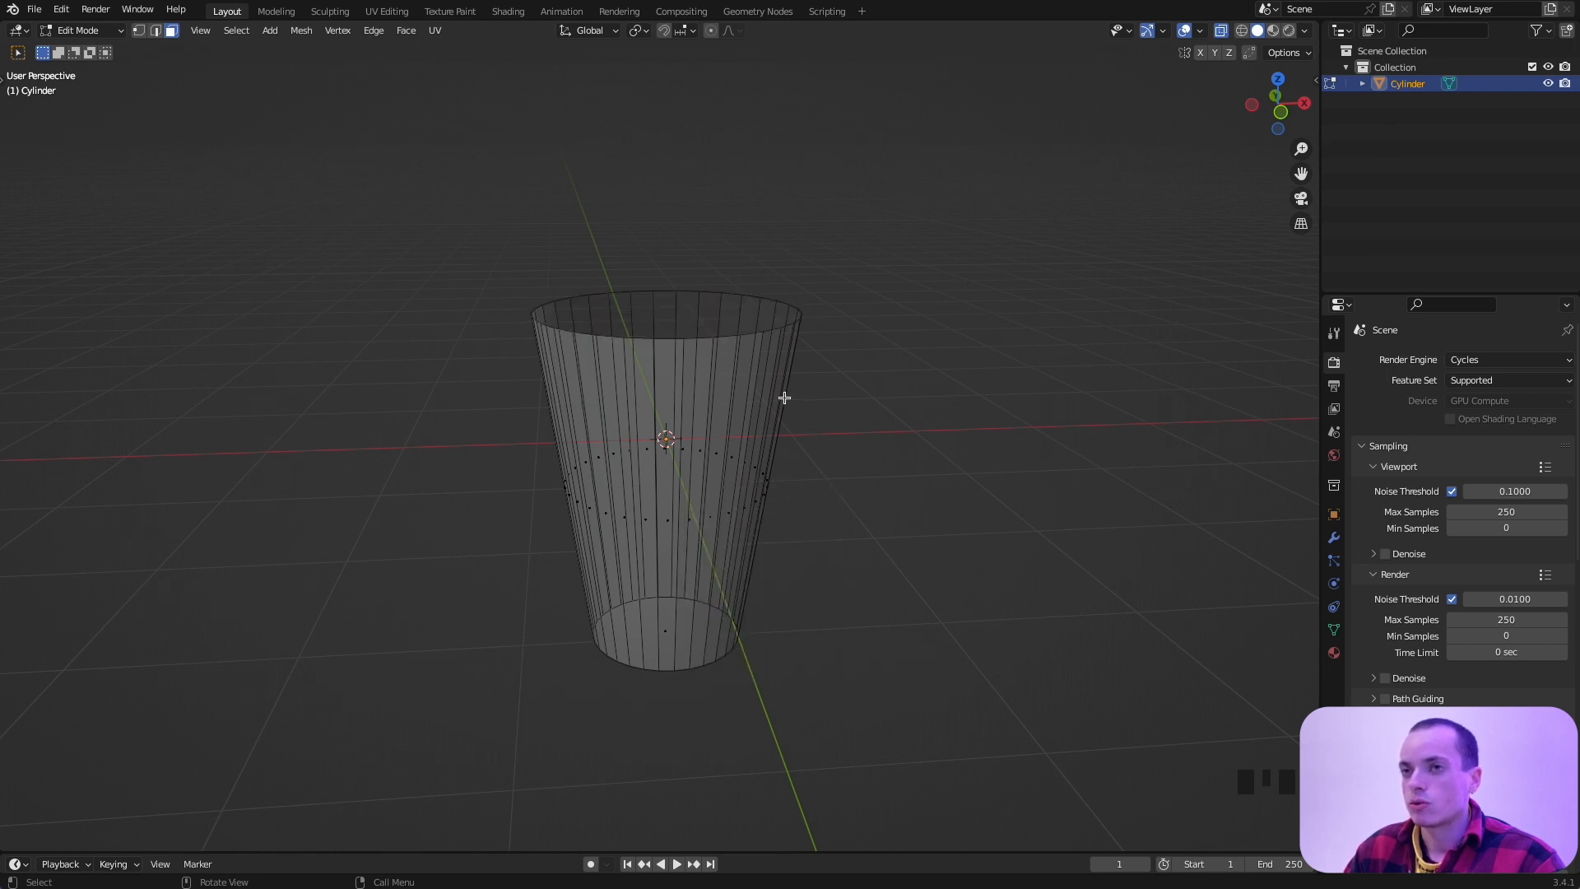
Step: Return to Object Mode and turn off X-ray display
key(Tab)
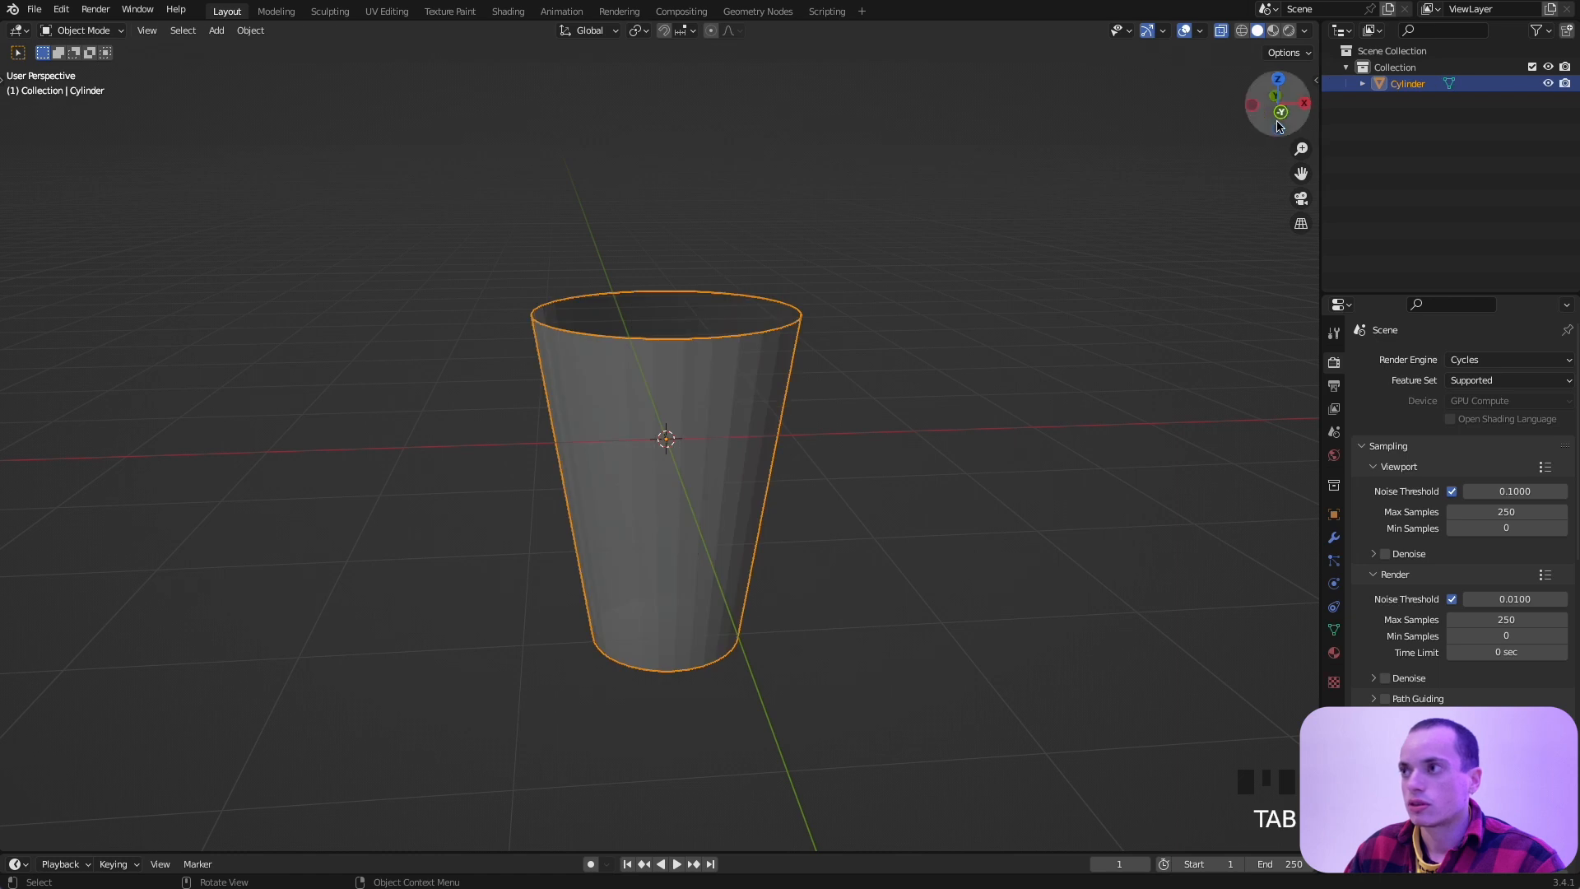
click(1221, 31)
middle_drag(1022, 290, 1020, 296)
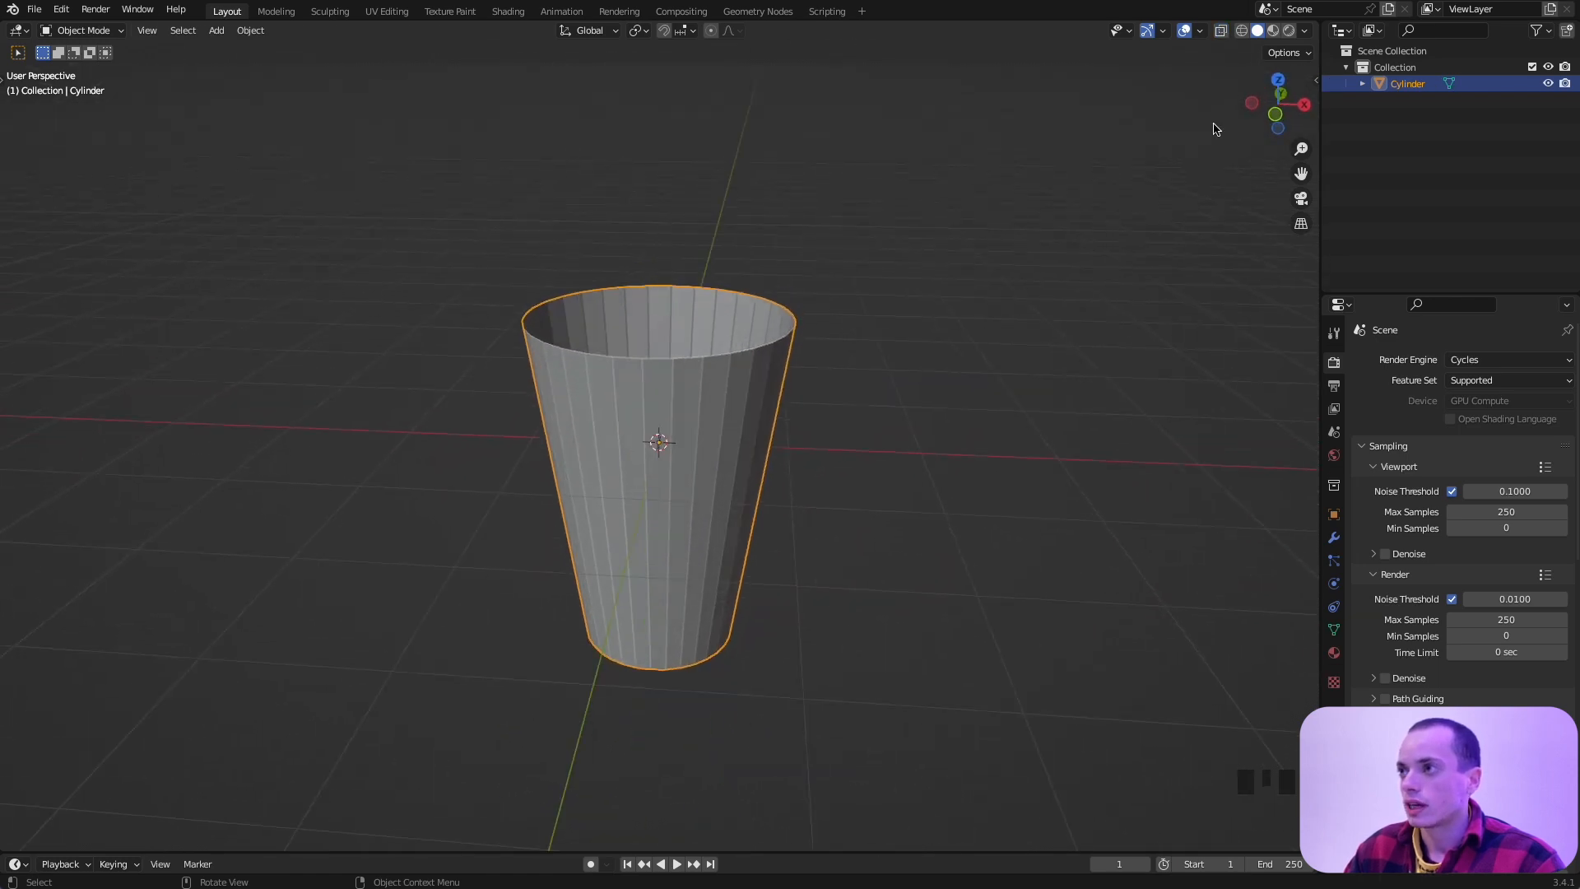
Step: Toggle X-ray display on and off to compare the cup's see-through and solid views
key(alt+z)
key(alt+z)
key(alt+z)
key(alt+z)
key(alt+z)
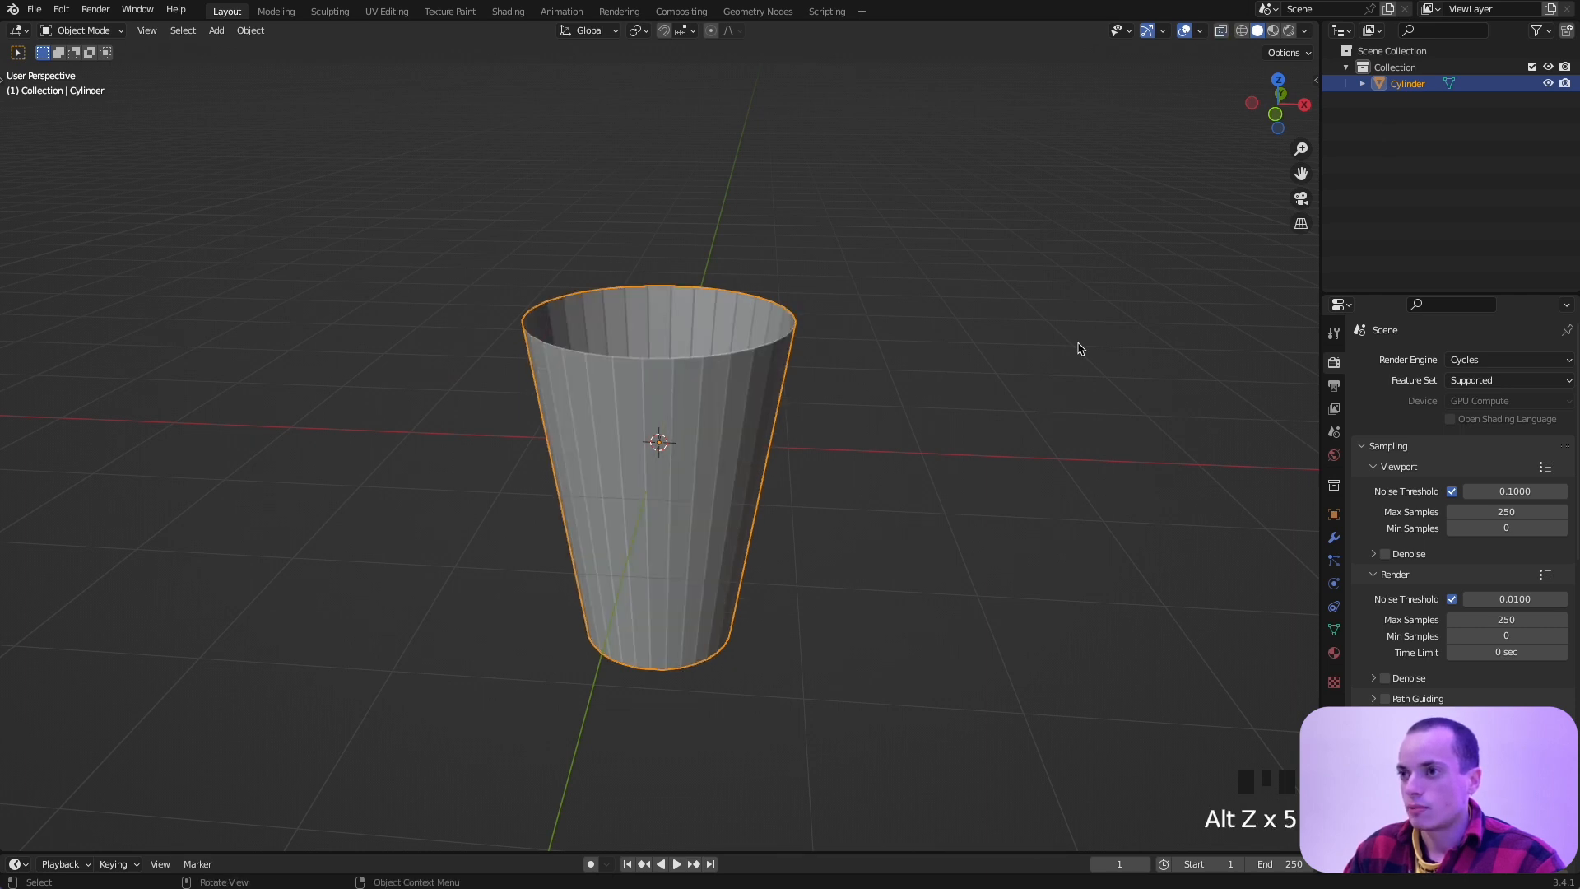
Step: Add a Solidify modifier to the cup to give its walls thickness
scroll(729, 380, left, 5)
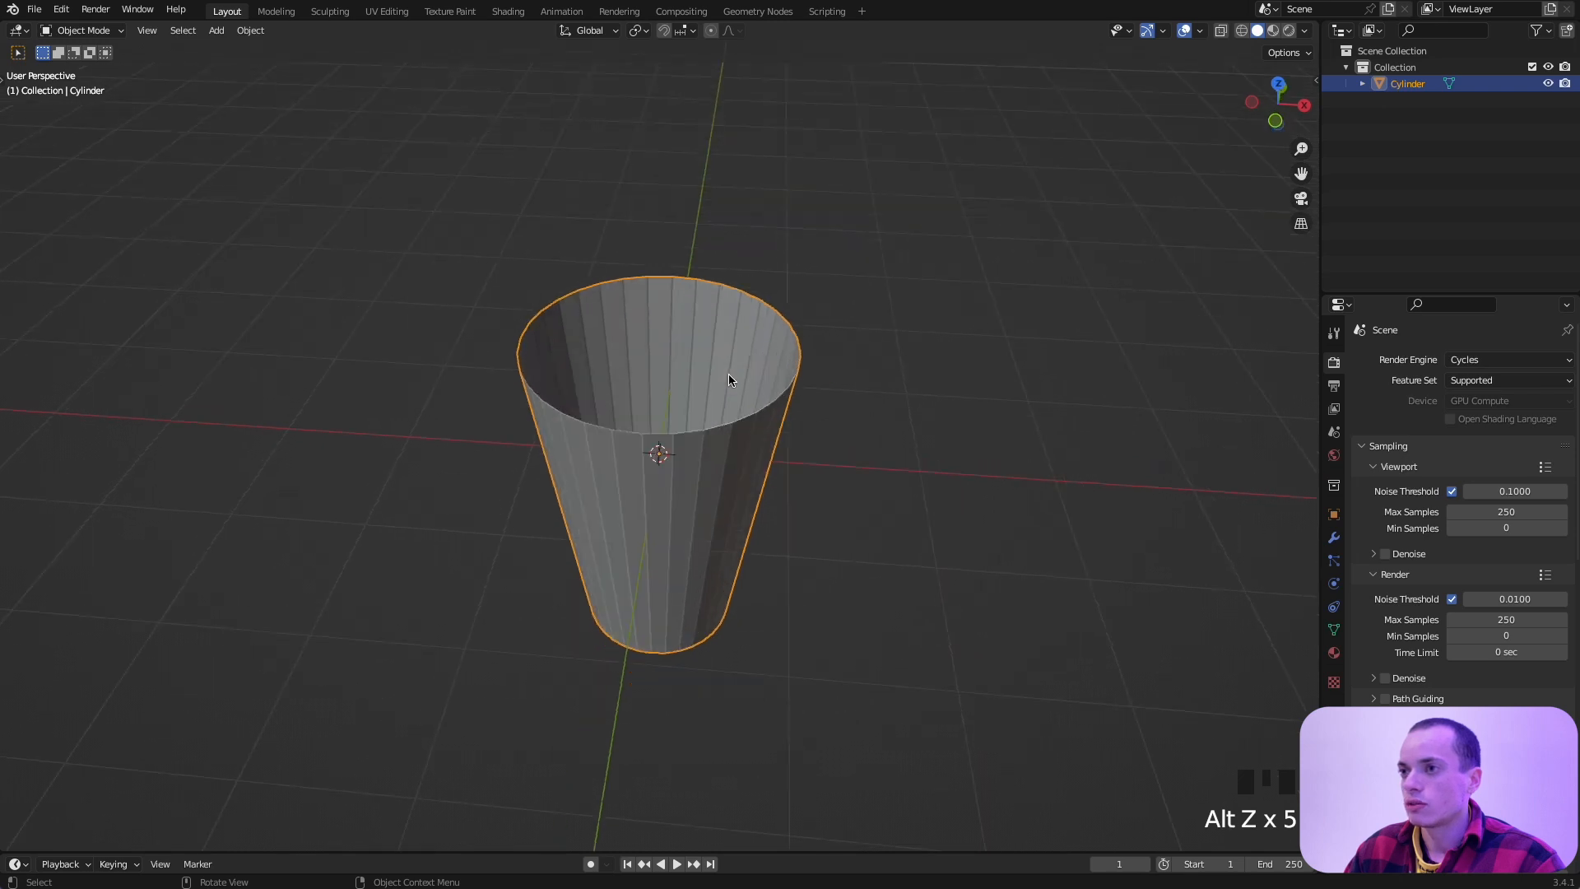
scroll(729, 380, down, 4)
super+scroll(779, 381, up, 4)
super+scroll(779, 381, up, 4)
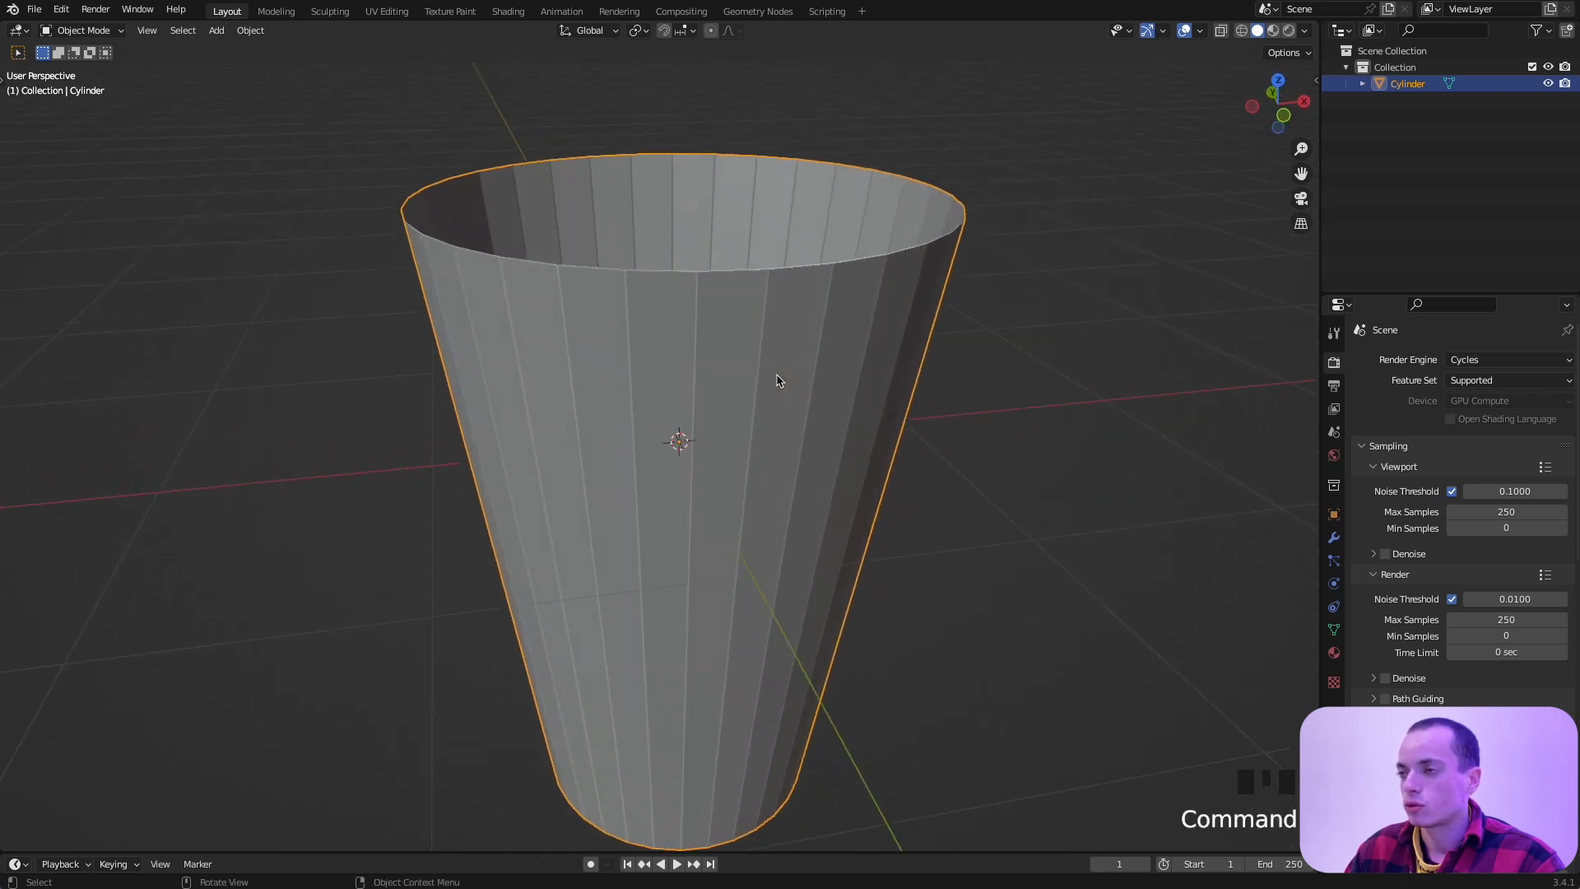
scroll(778, 381, up, 5)
scroll(778, 381, down, 5)
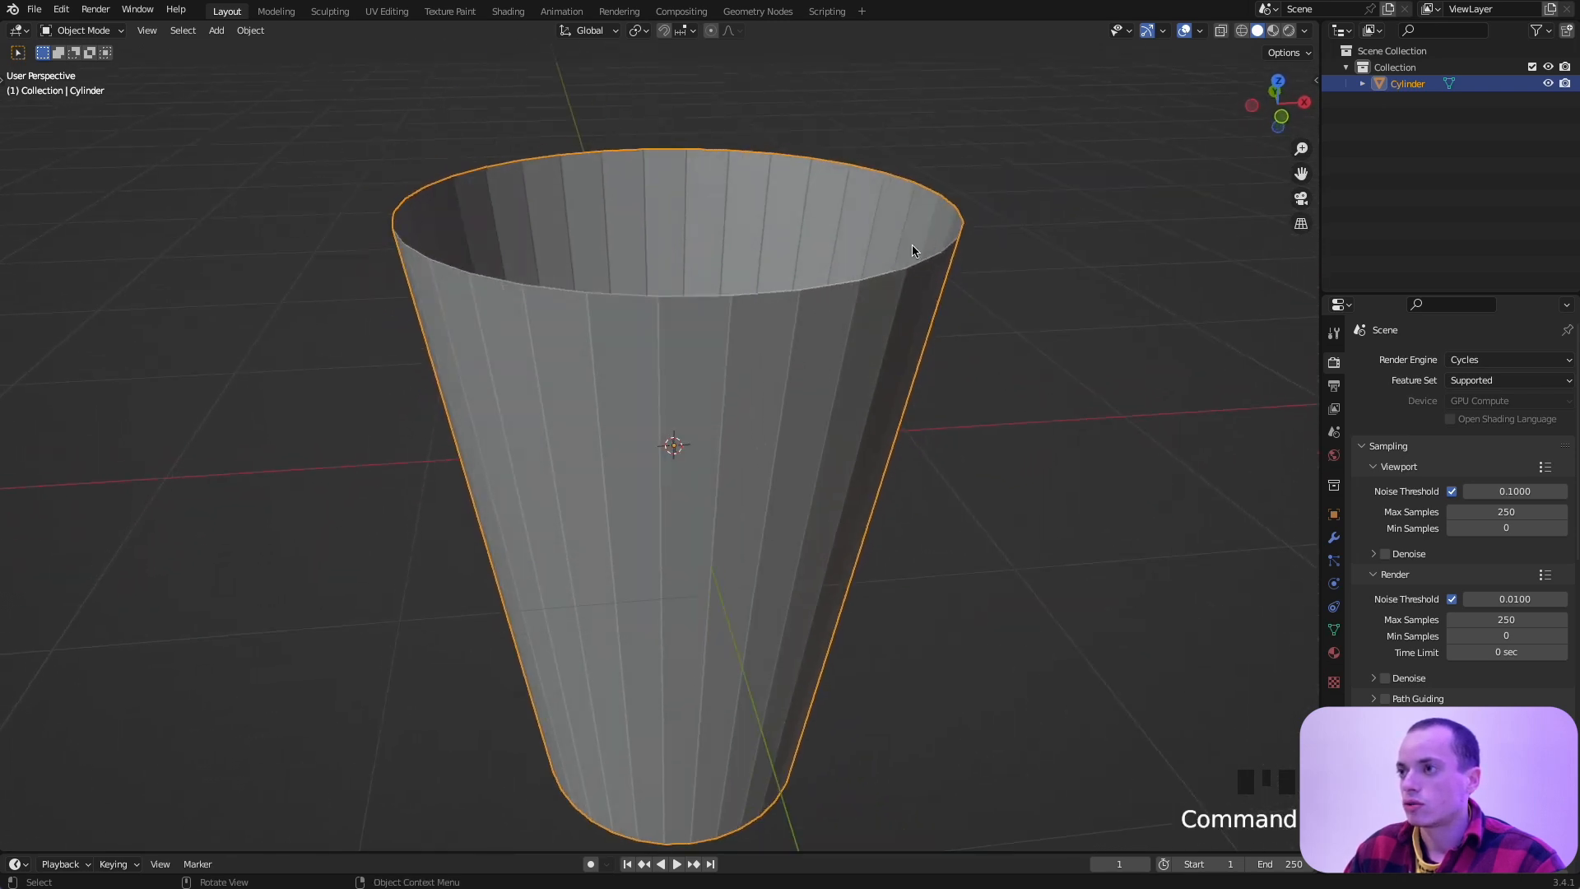
click(1334, 538)
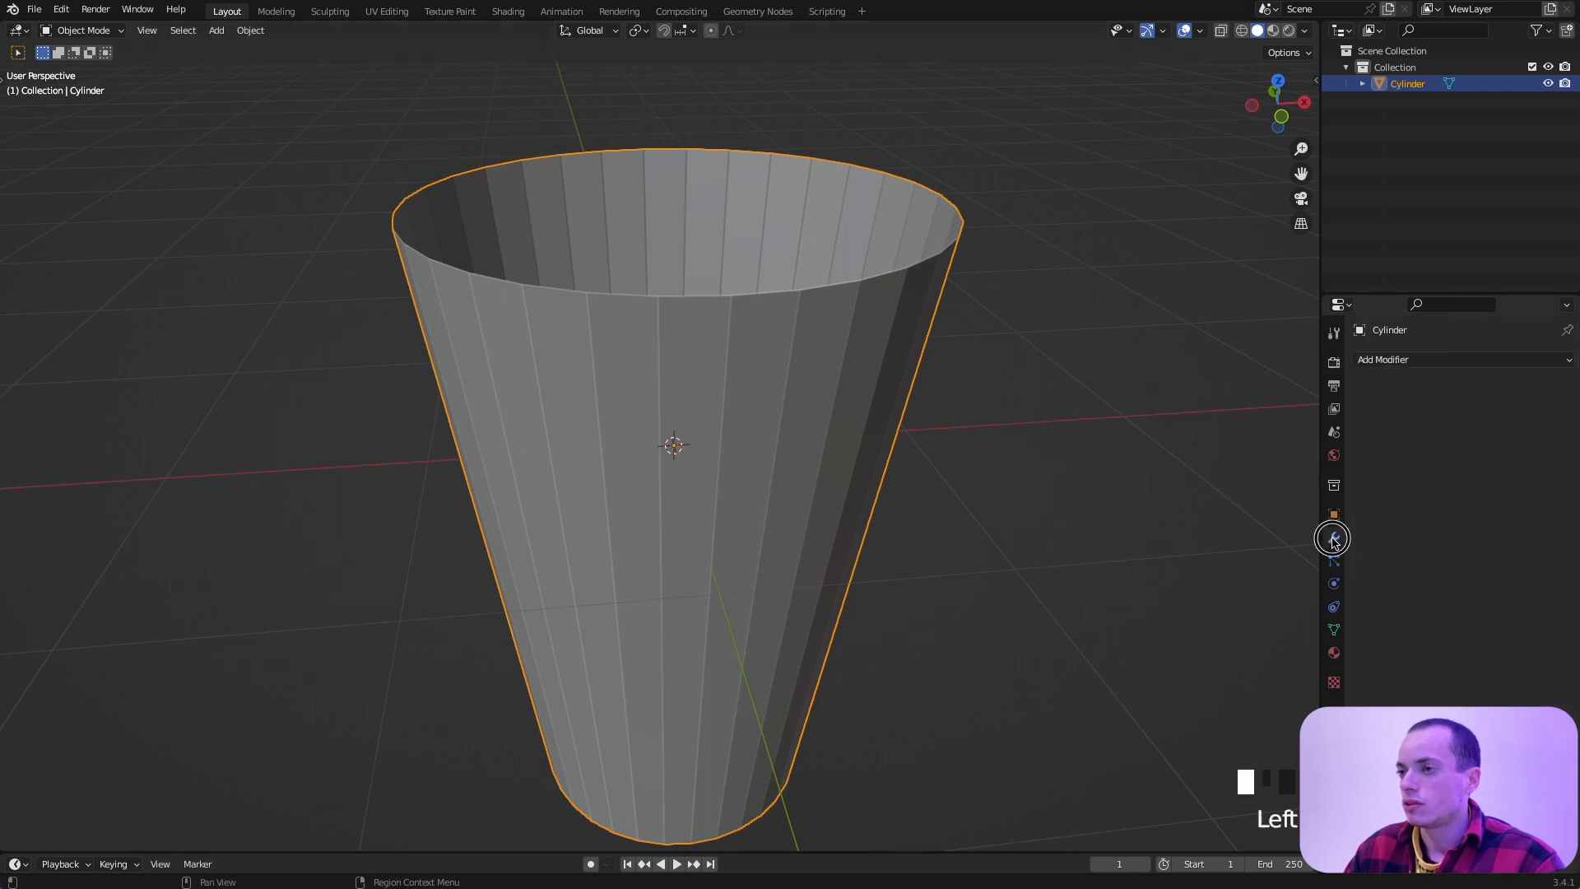
click(1409, 362)
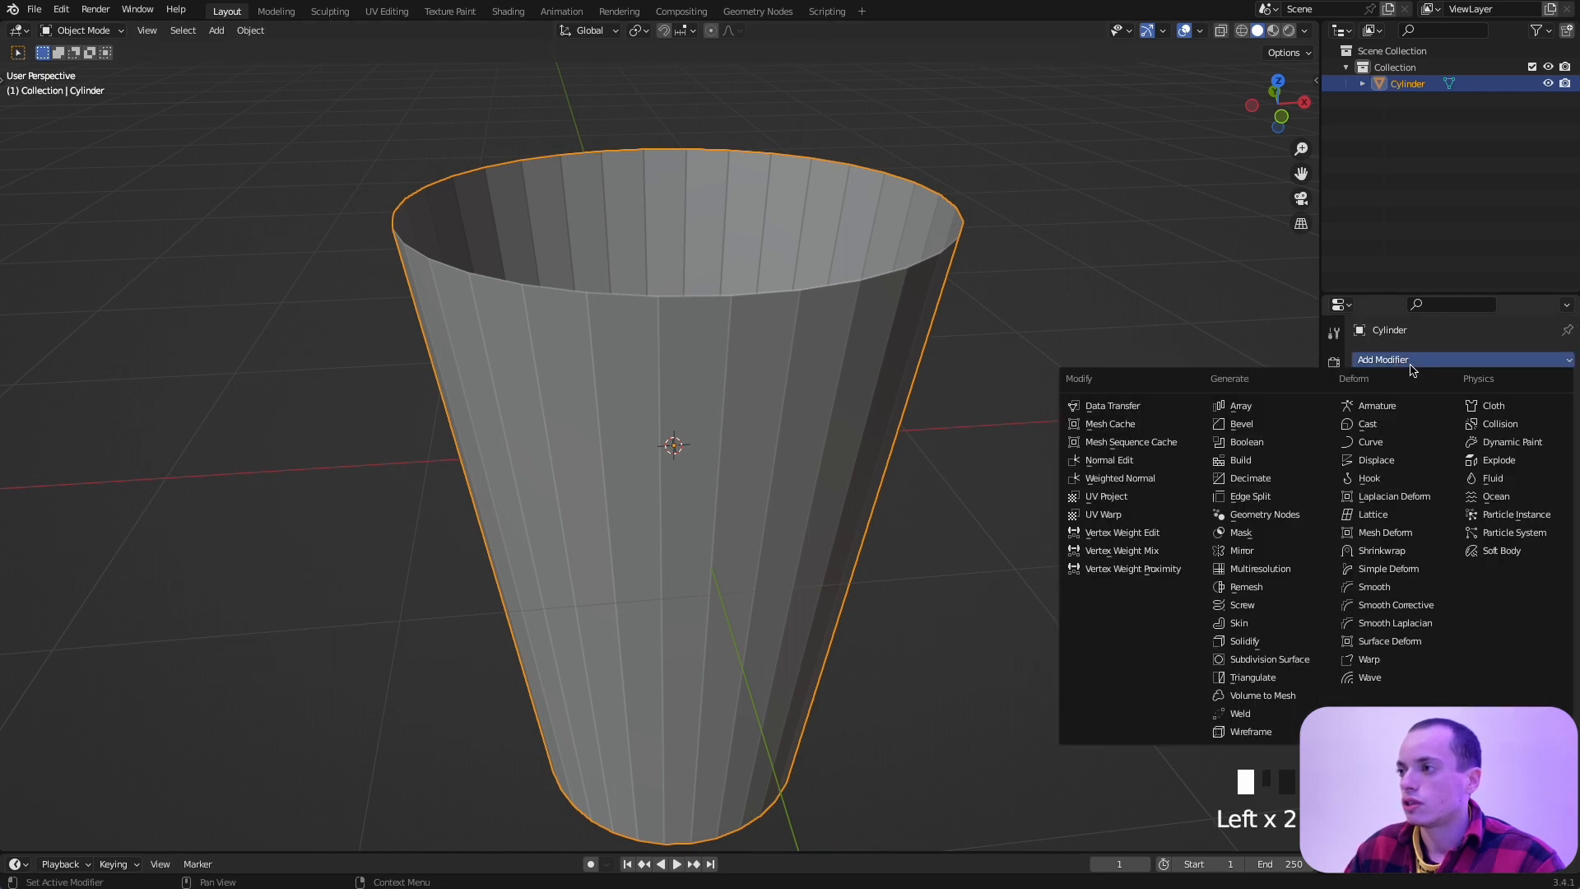
click(1244, 641)
Step: Show the cup's transform properties in the viewport to check its scale
middle_drag(1066, 429, 1066, 429)
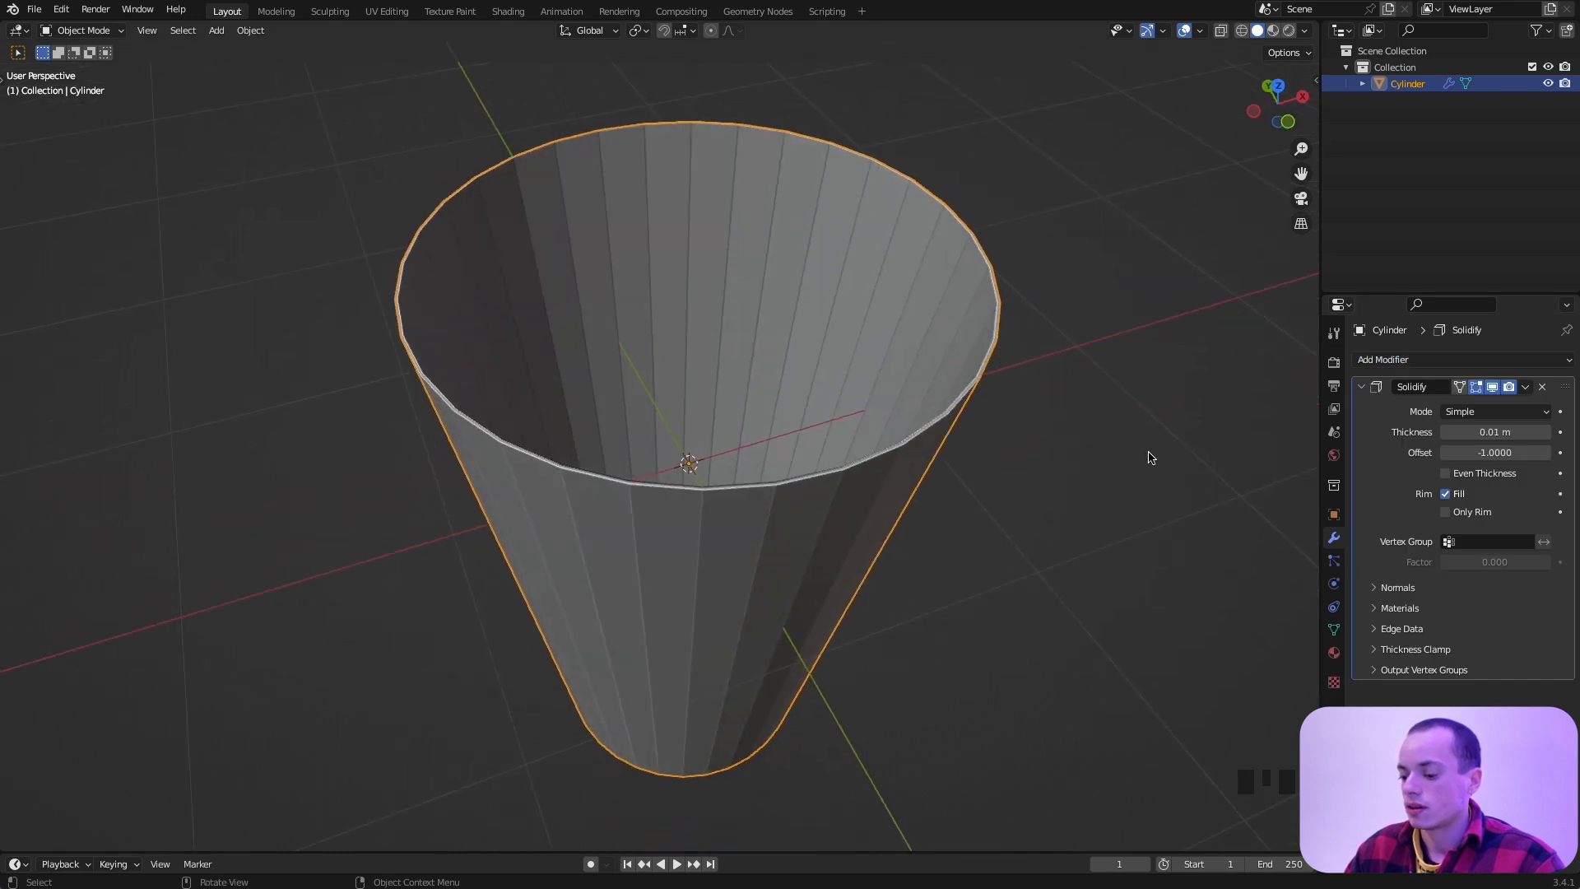
key(n)
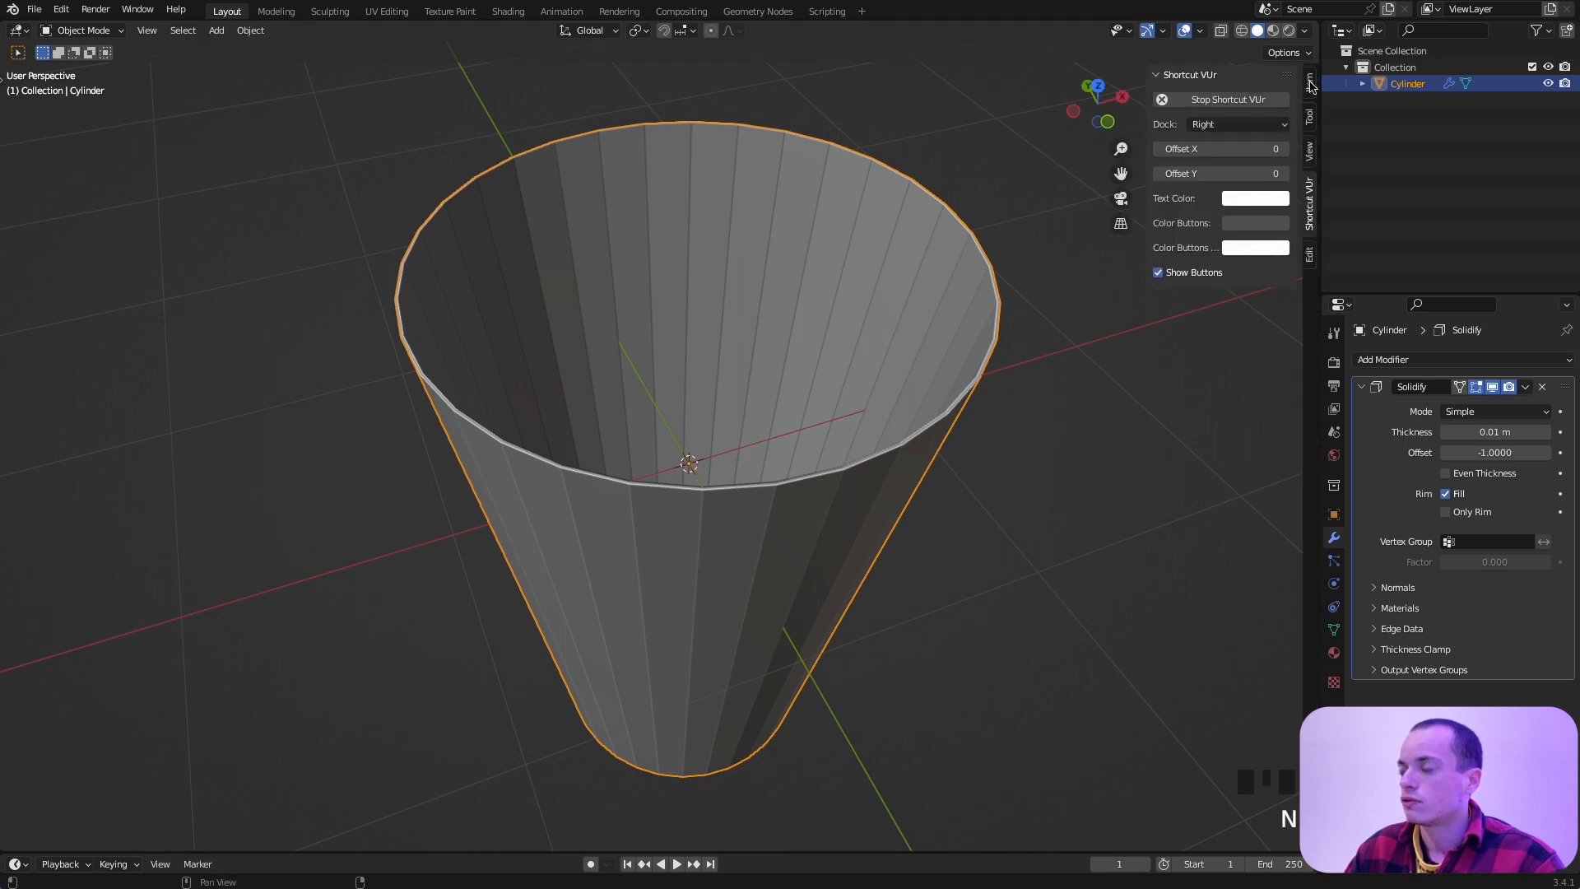
click(1311, 83)
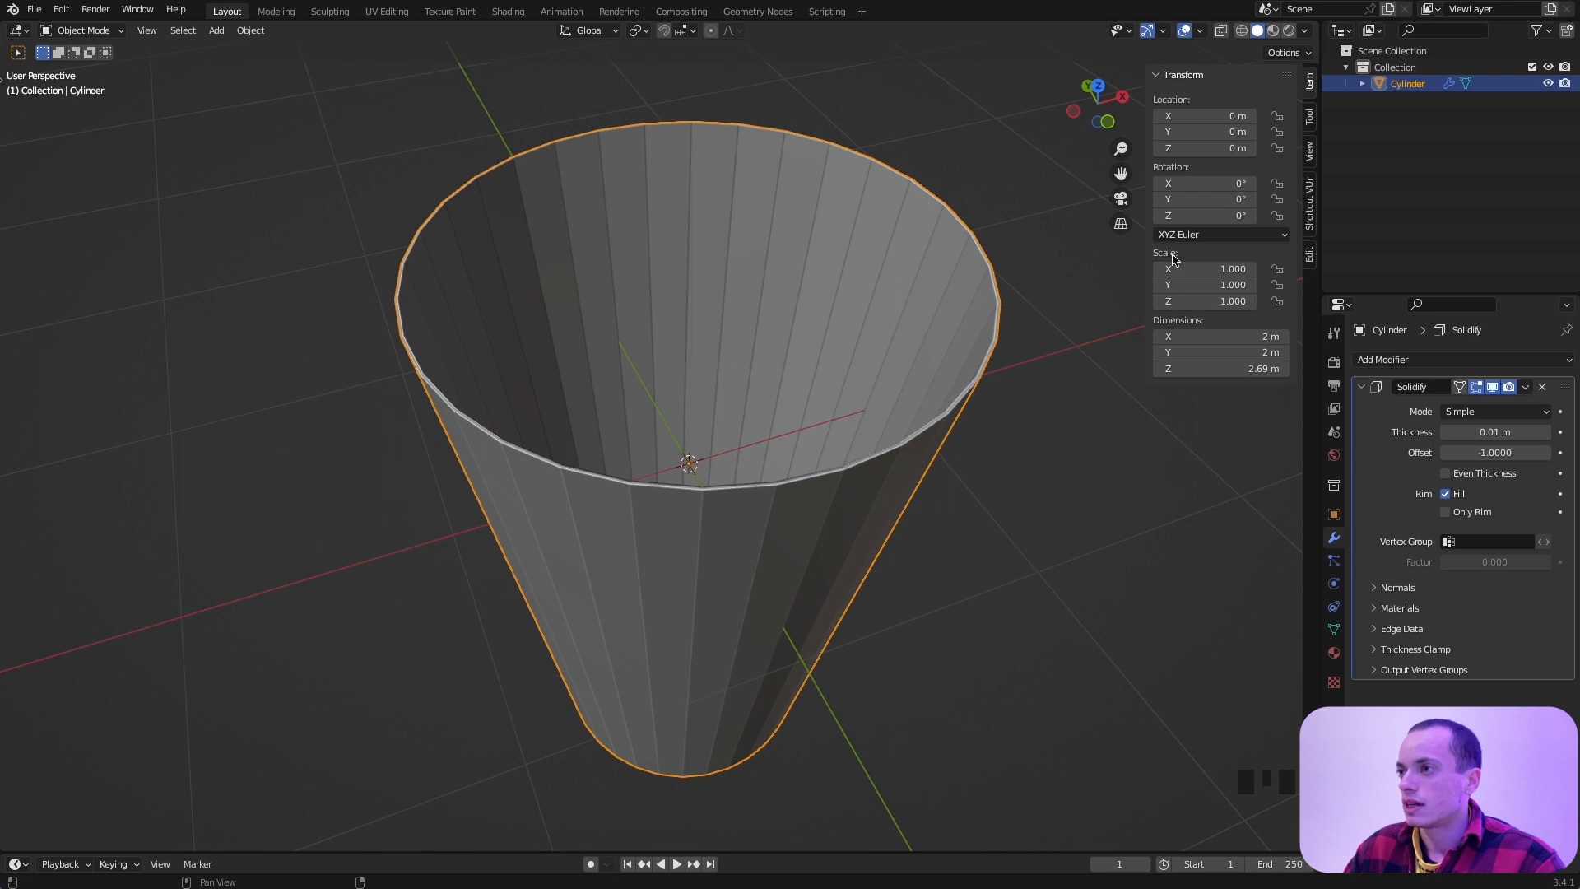
Step: Set the cup's Solidify thickness to 0.05 m and enable Even Thickness
key(Tab)
key(Tab)
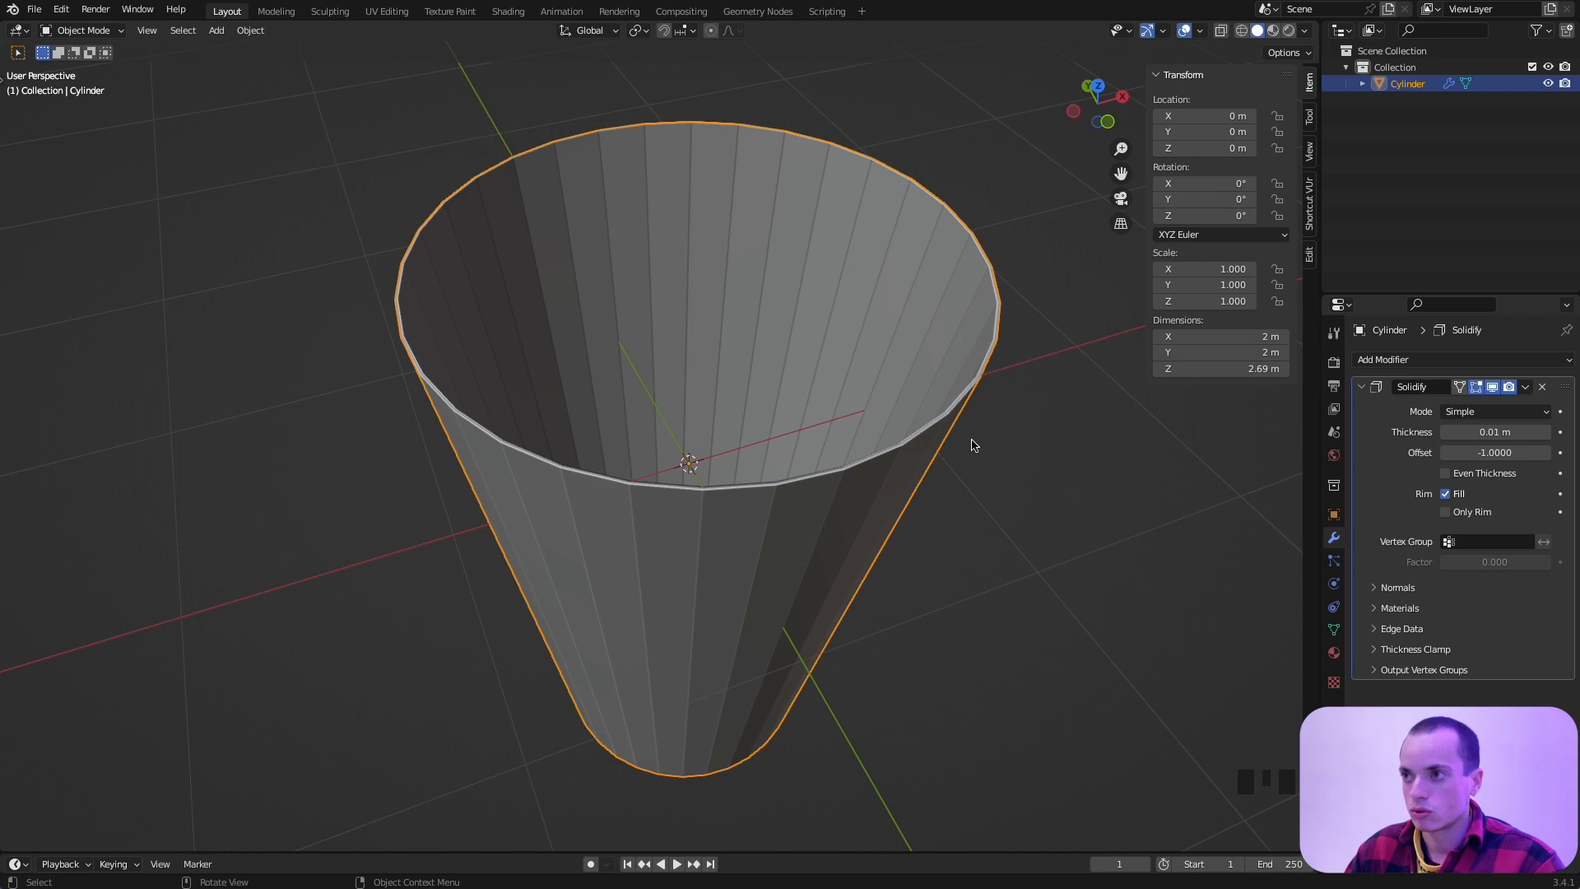
mouse_move(972, 446)
middle_down()
mouse_move(956, 418)
mouse_move(978, 473)
middle_up()
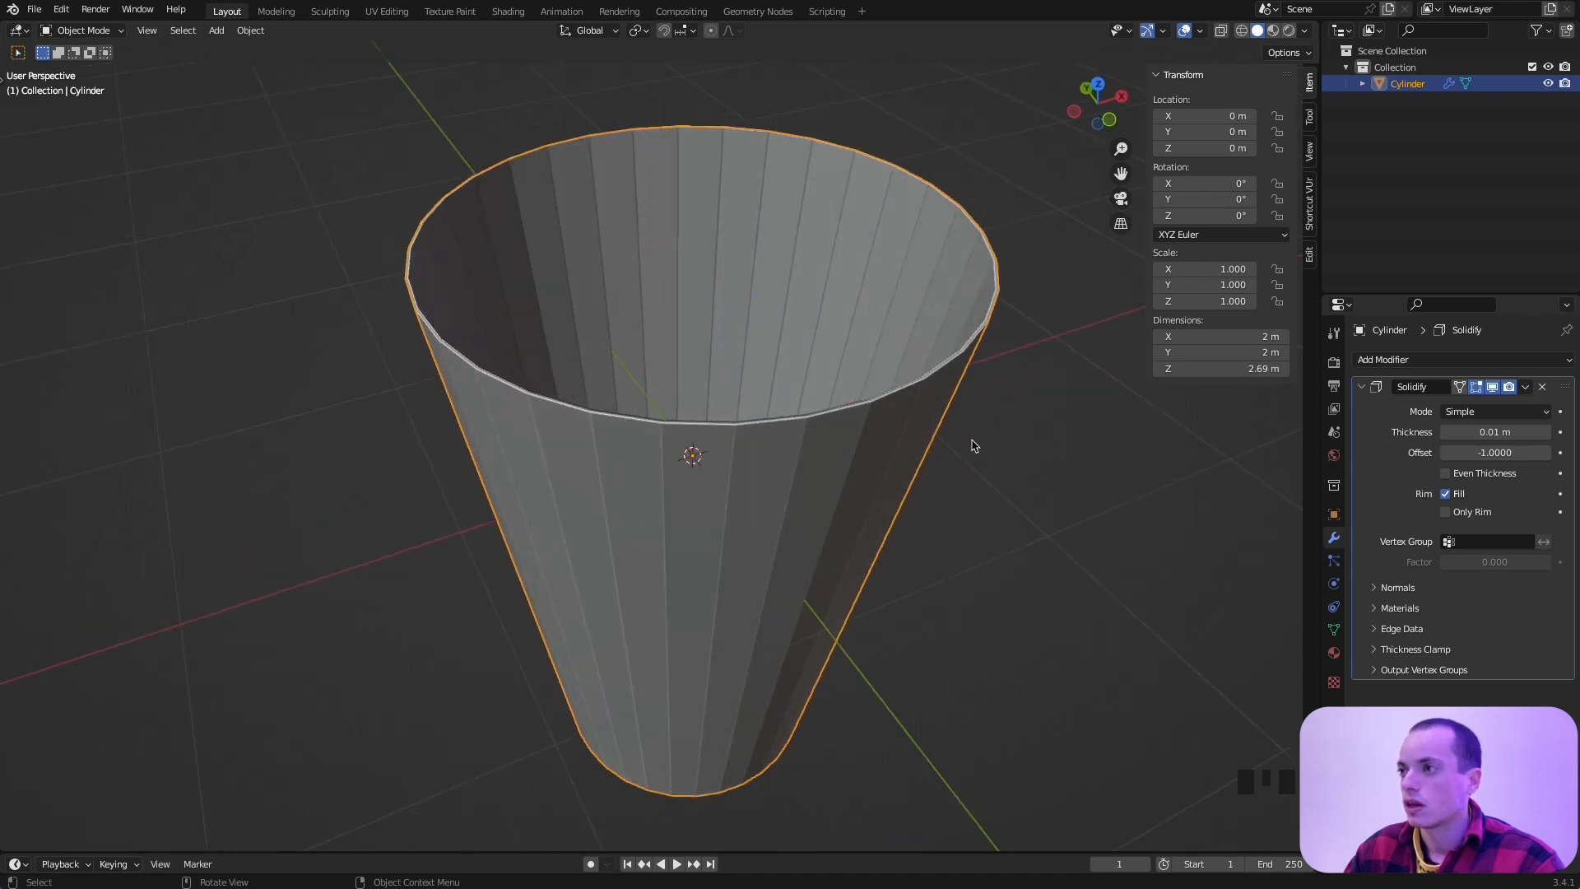
click(1548, 432)
click(1548, 432)
click(1548, 432)
click(1548, 432)
click(1548, 432)
click(1548, 432)
click(1548, 432)
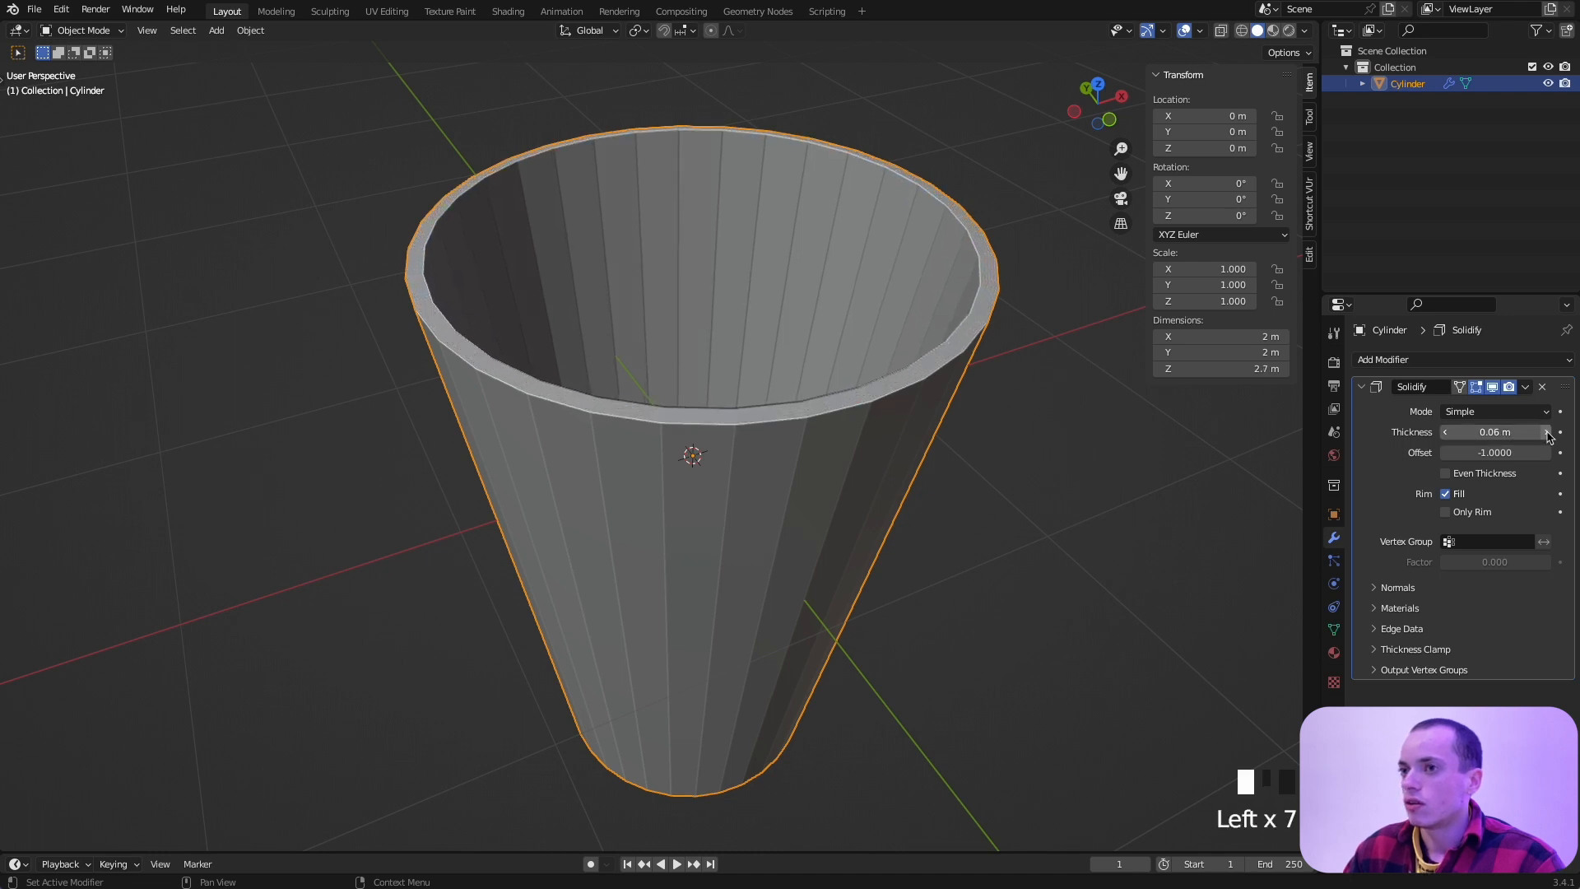
click(1445, 432)
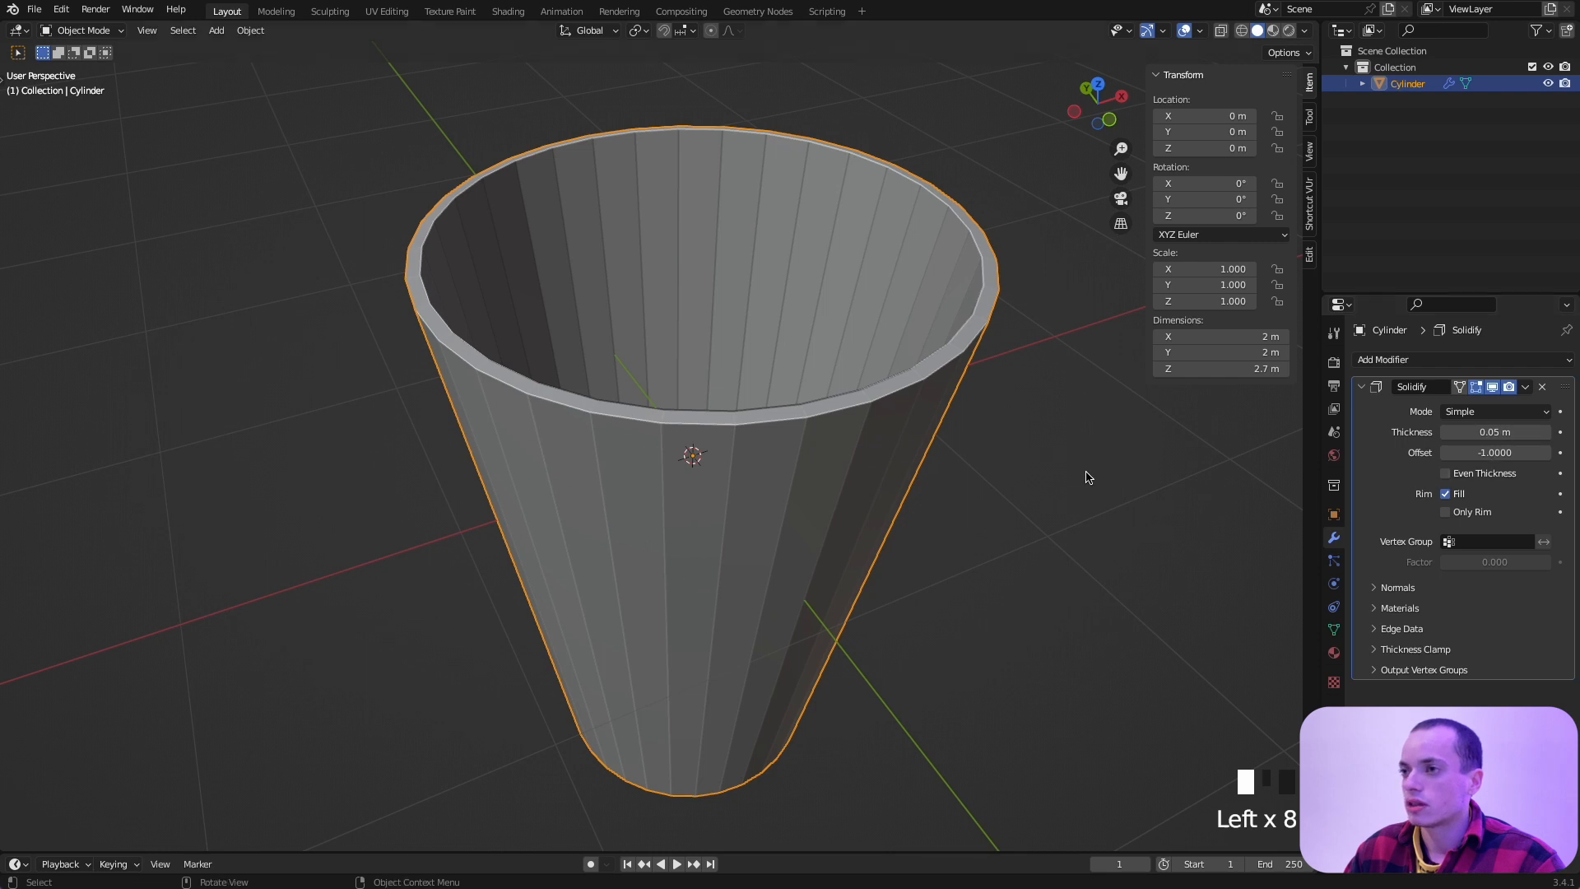
click(1445, 473)
Step: In Edit Mode, bevel the edges of the cup's bottom face by about 0.137 m with 5 segments to round the base
middle_drag(984, 472, 965, 475)
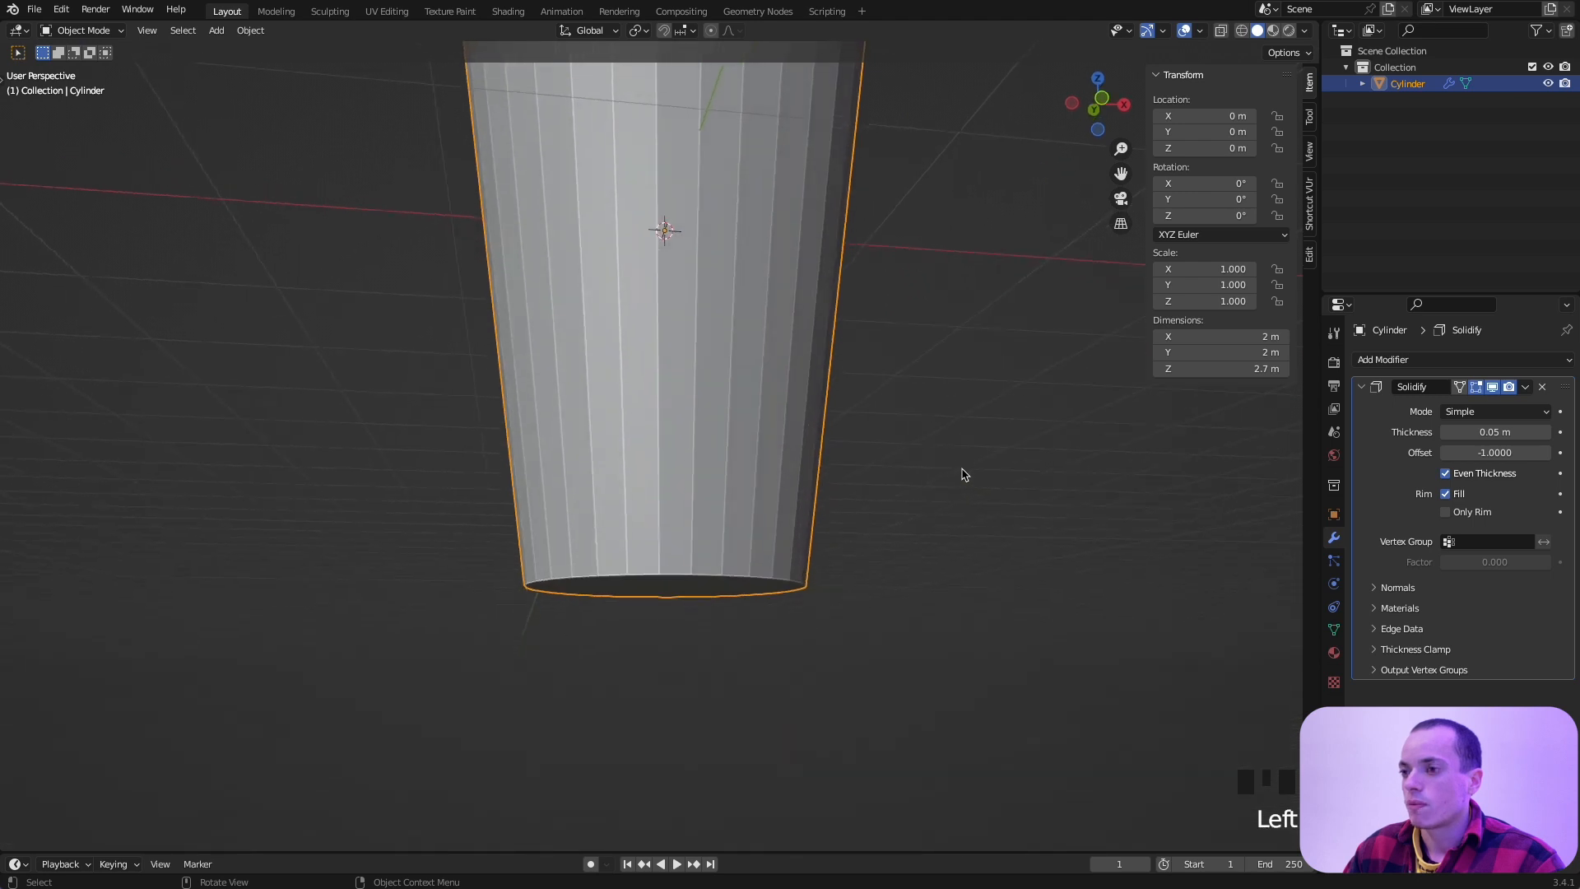
middle_drag(791, 575, 791, 576)
key(Tab)
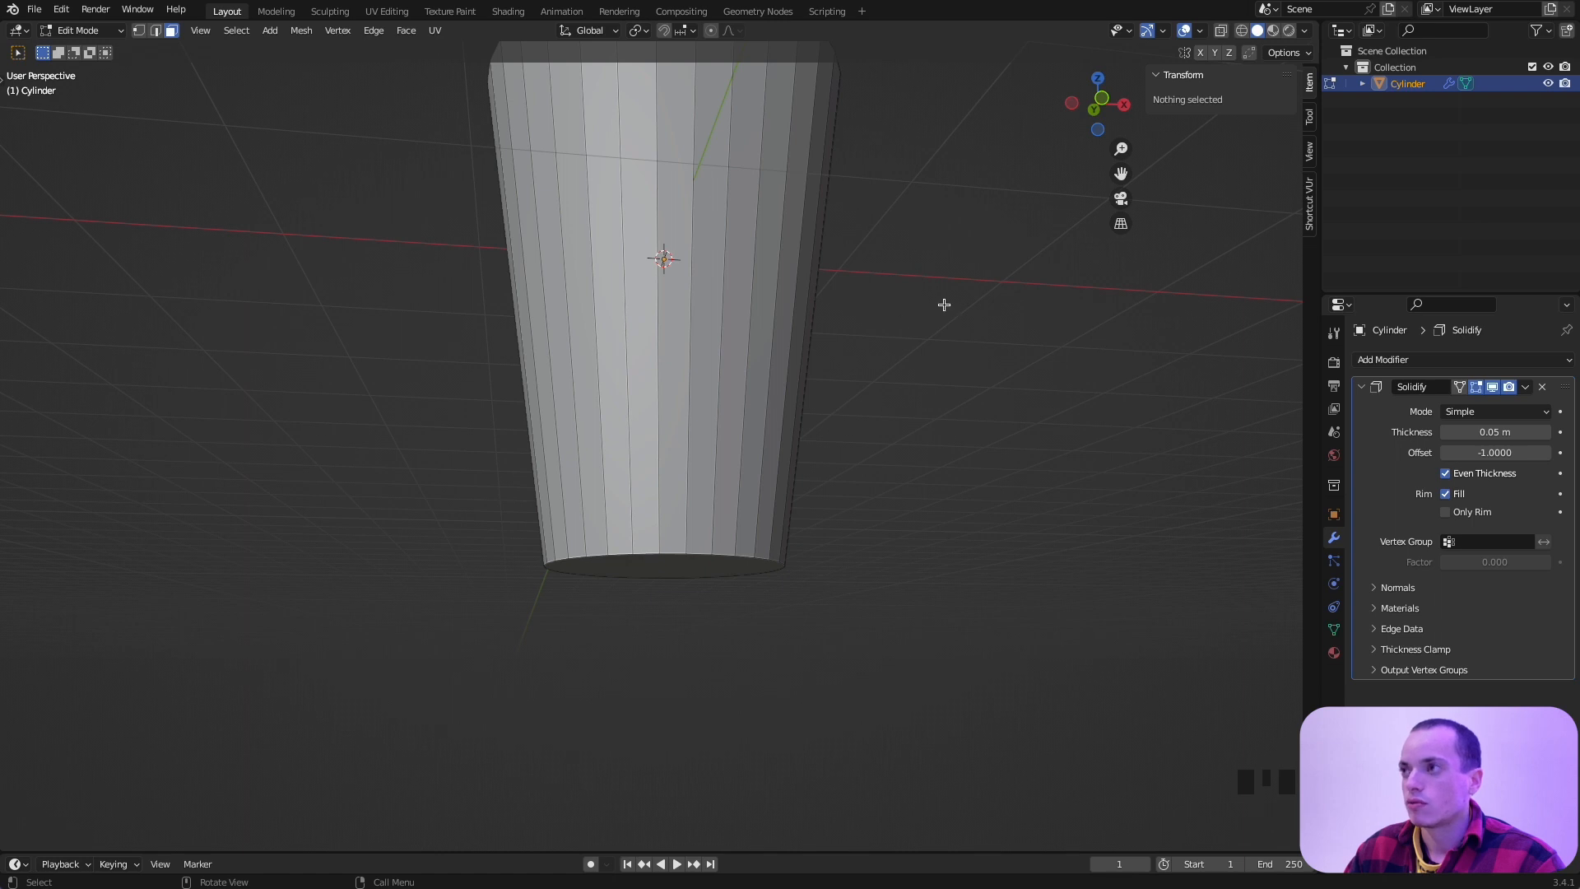
click(1099, 102)
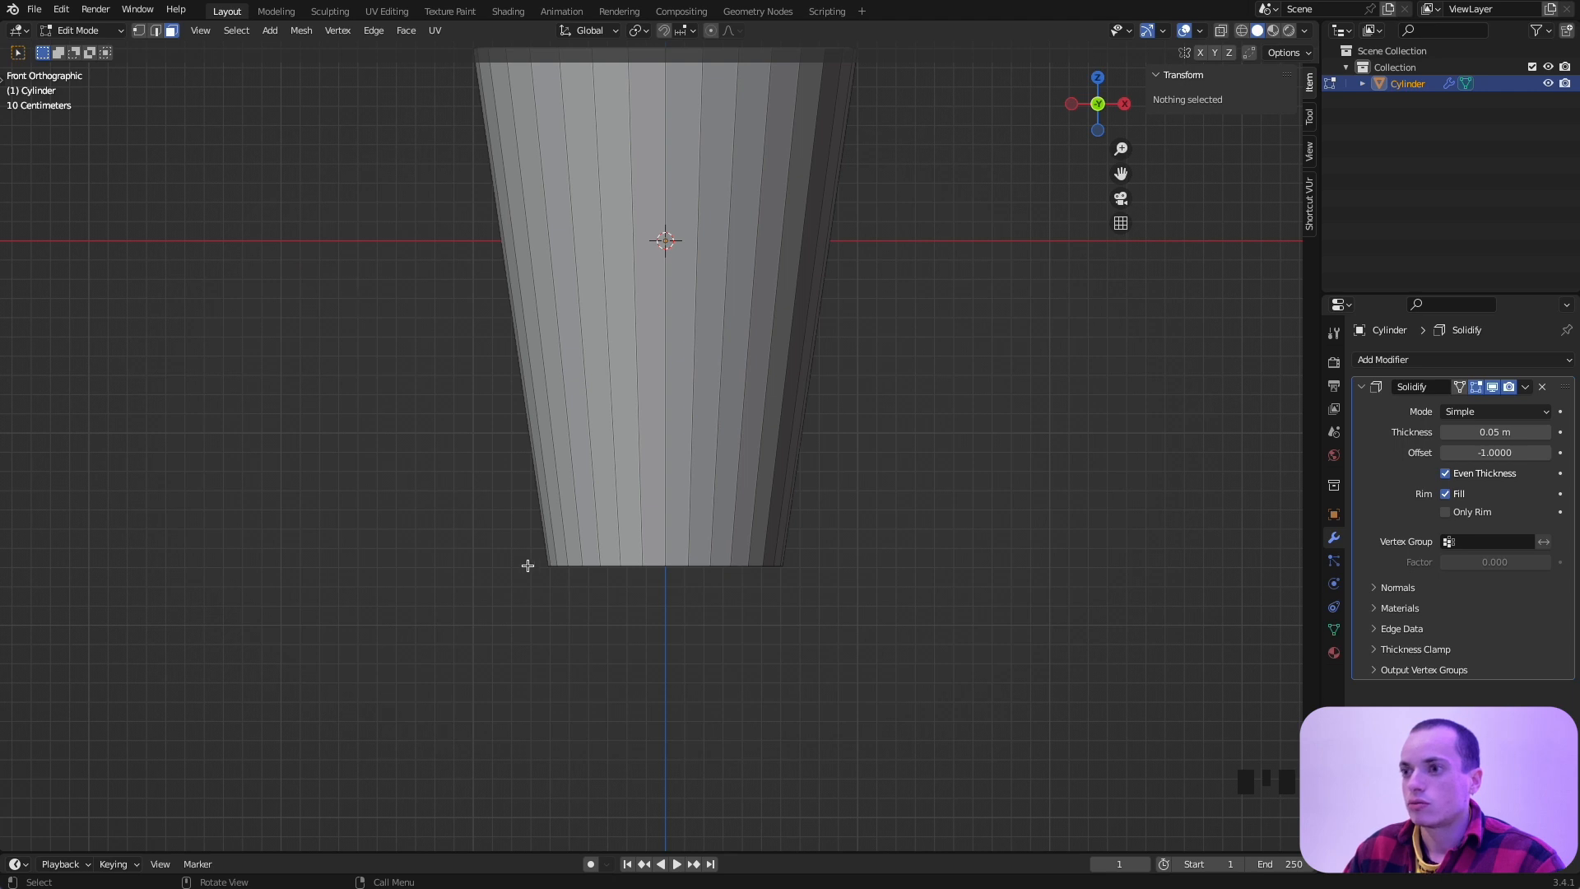
drag(517, 554, 833, 580)
middle_drag(736, 560, 733, 557)
click(713, 549)
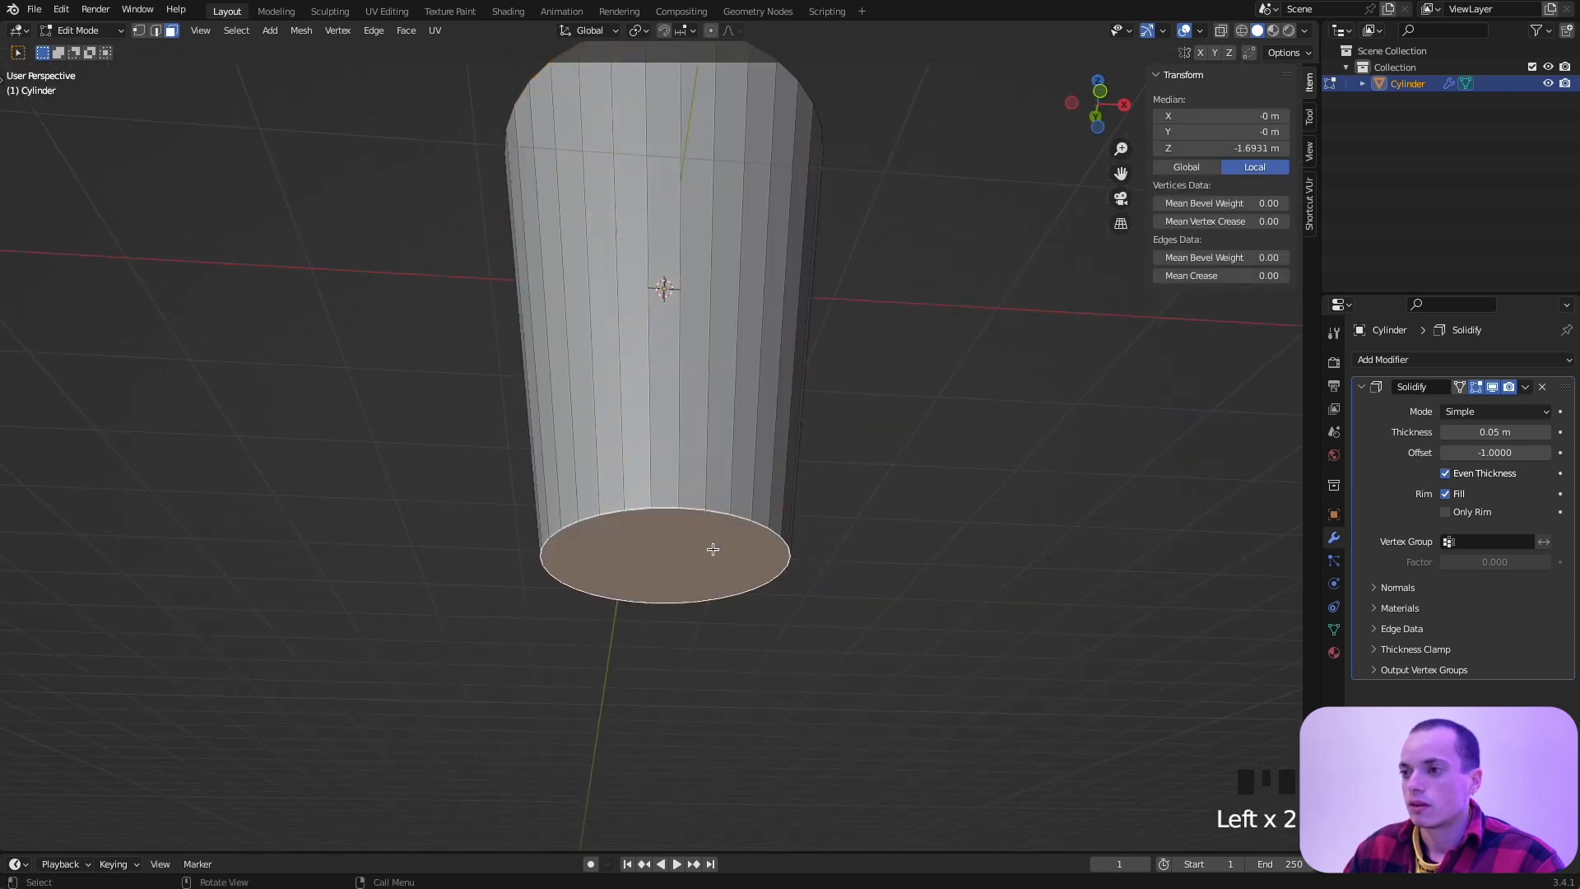
key(KP_1)
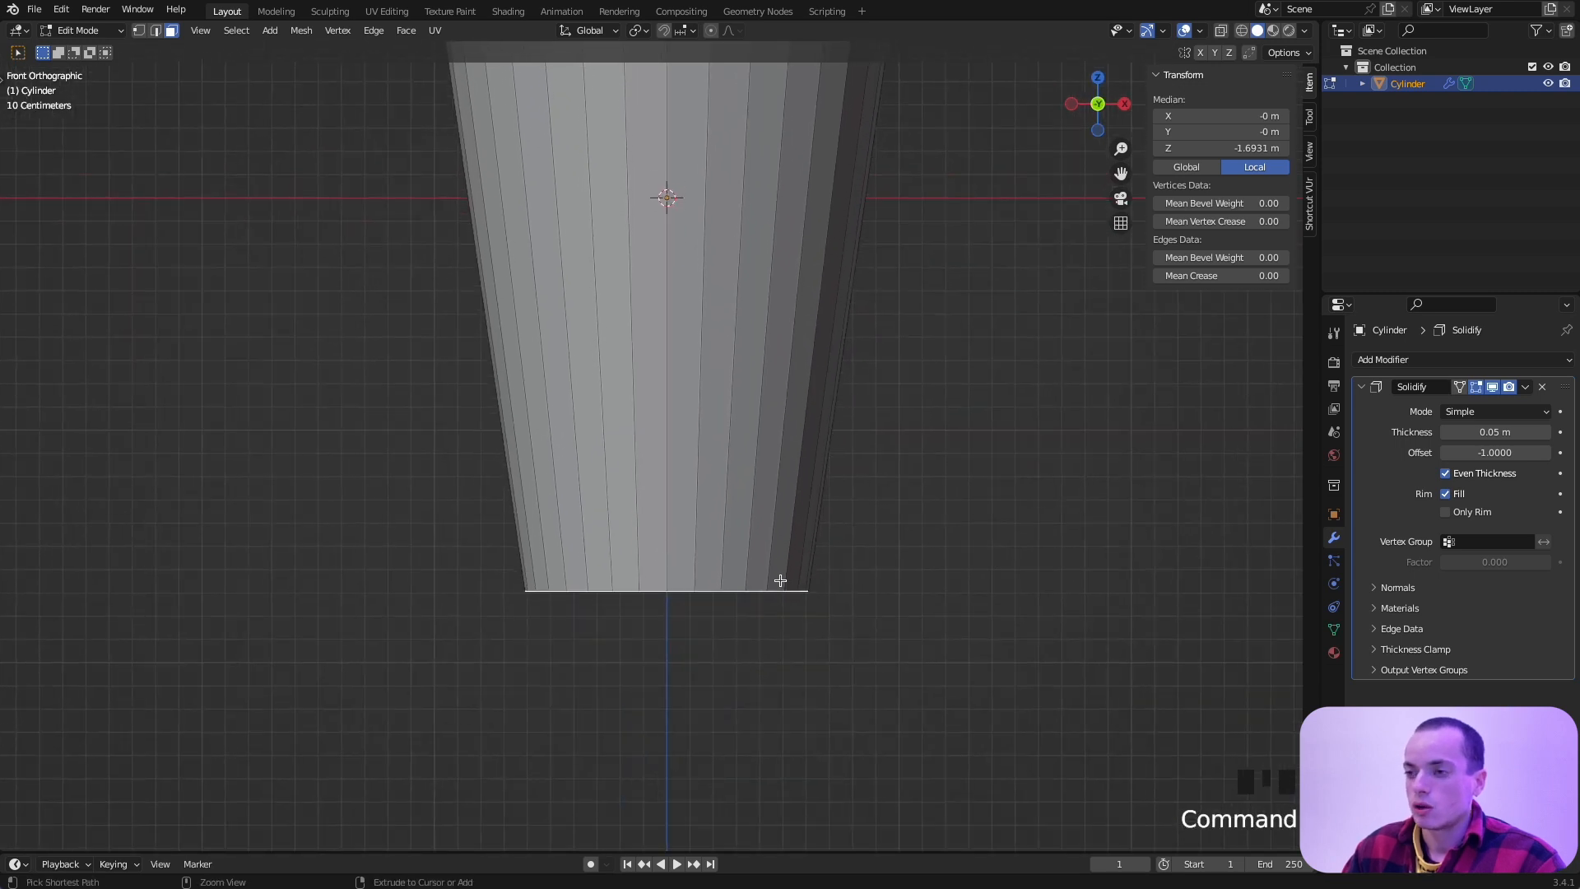
key(ctrl+b)
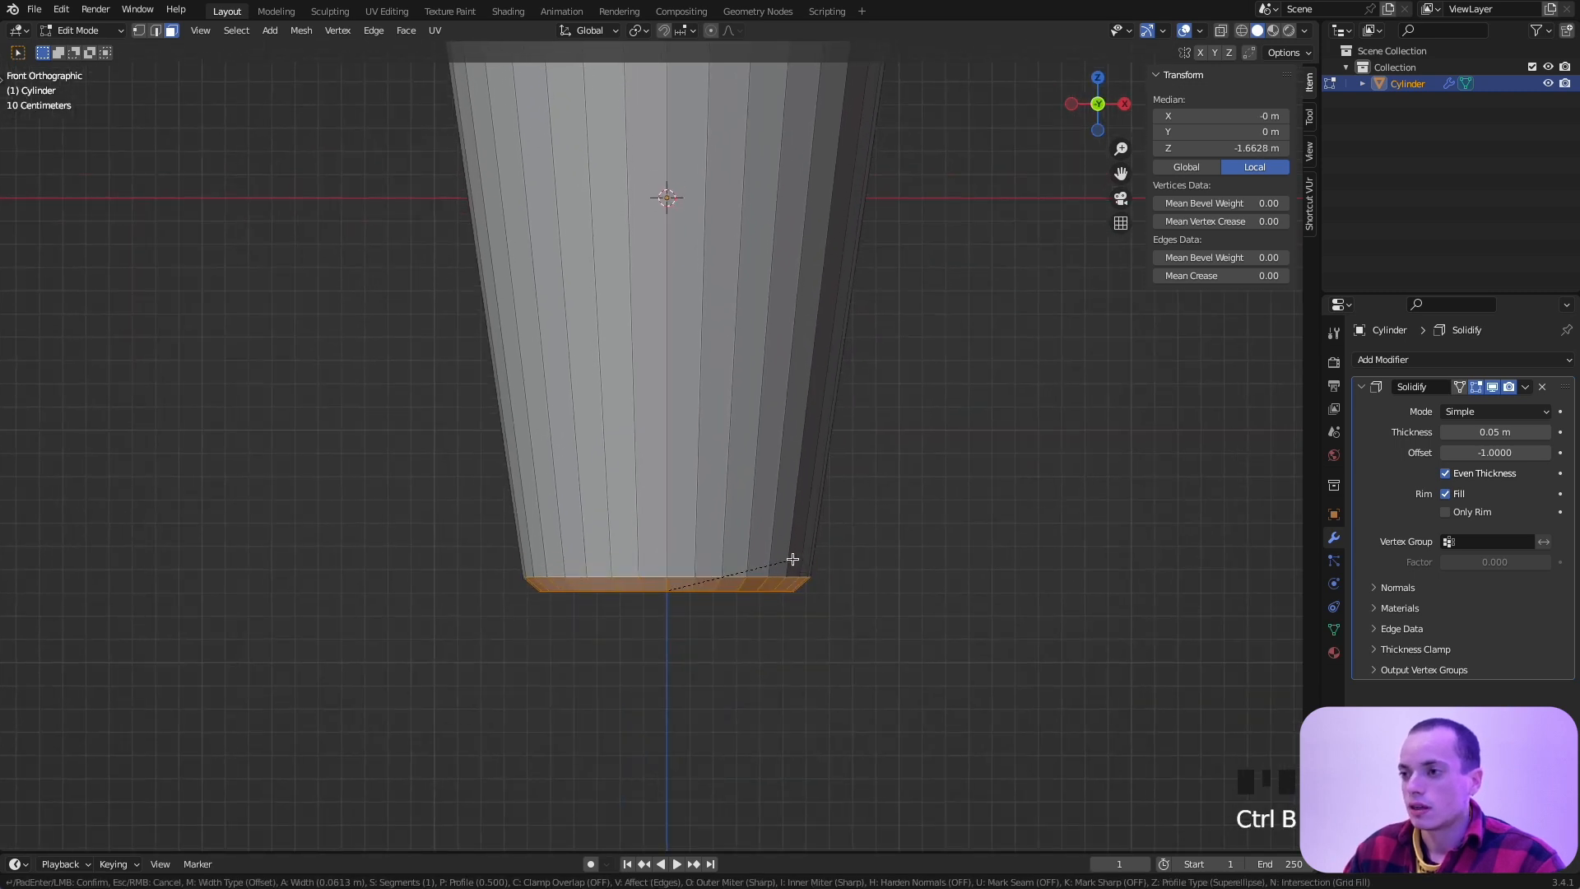
scroll(803, 553, up, 4)
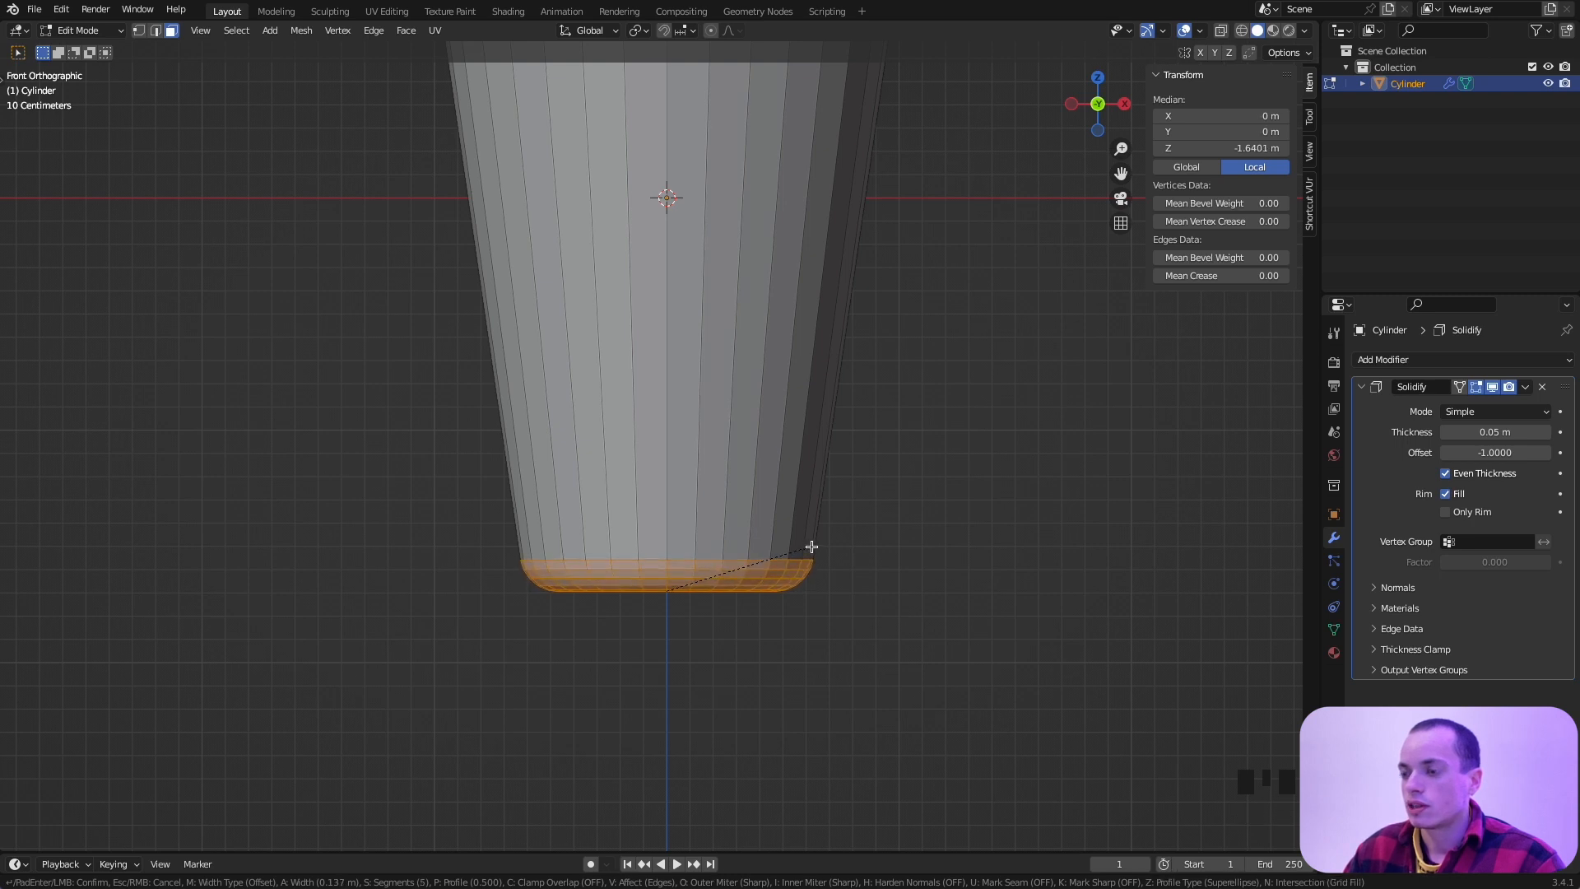
click(810, 545)
middle_drag(875, 508, 872, 505)
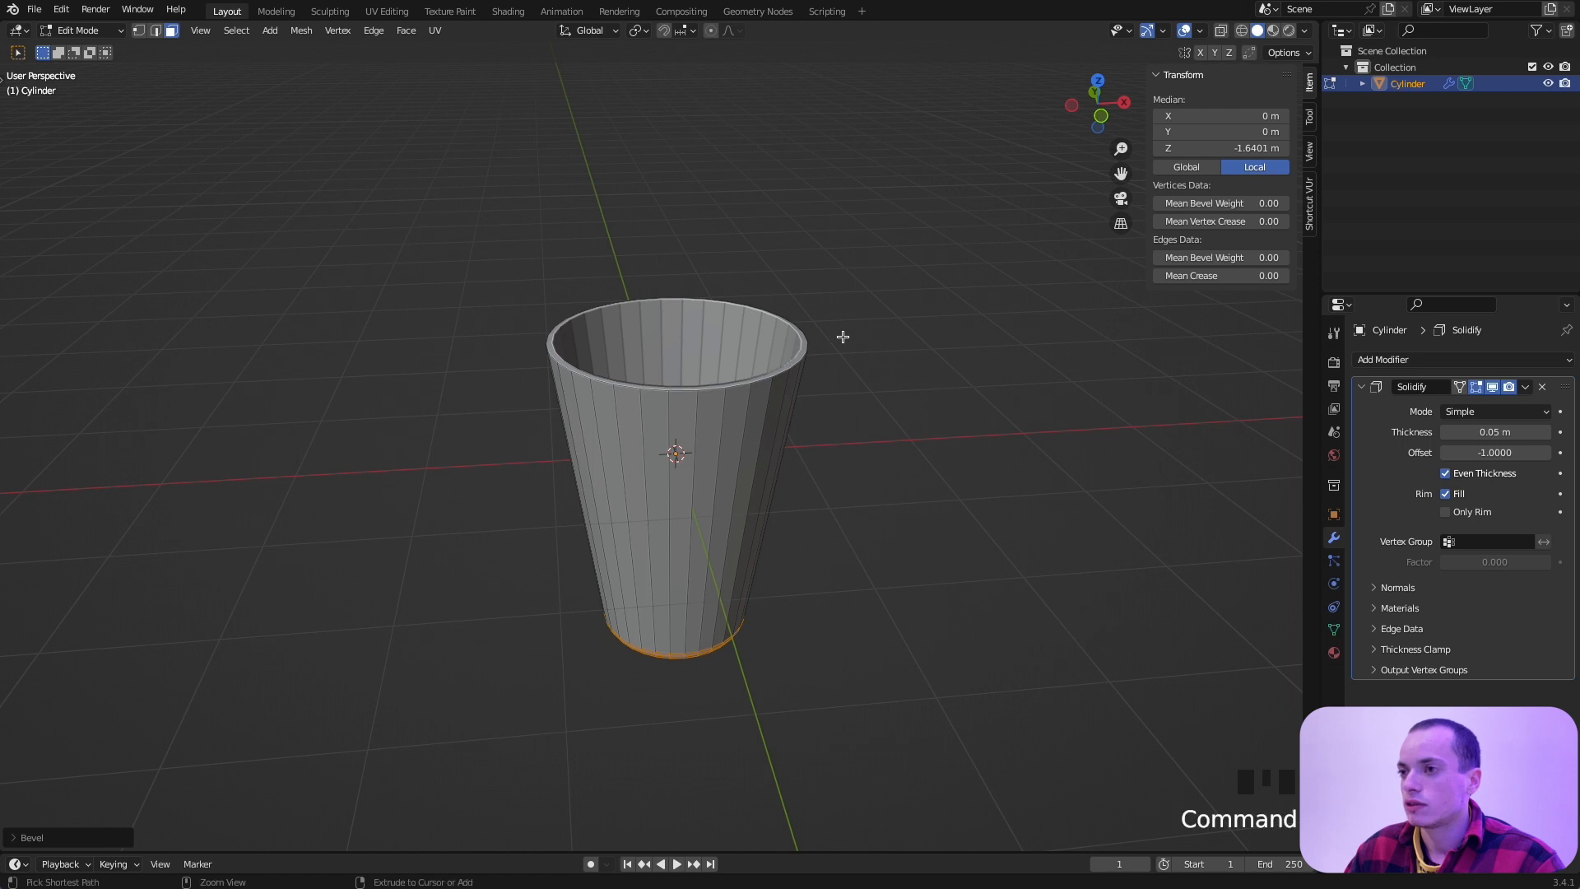
Step: Return to Object Mode and add a Bevel modifier to the cup below the Solidify modifier
super+scroll(842, 338, up, 4)
middle_drag(842, 338, 841, 337)
super+scroll(841, 337, up, 1)
super+scroll(841, 337, up, 1)
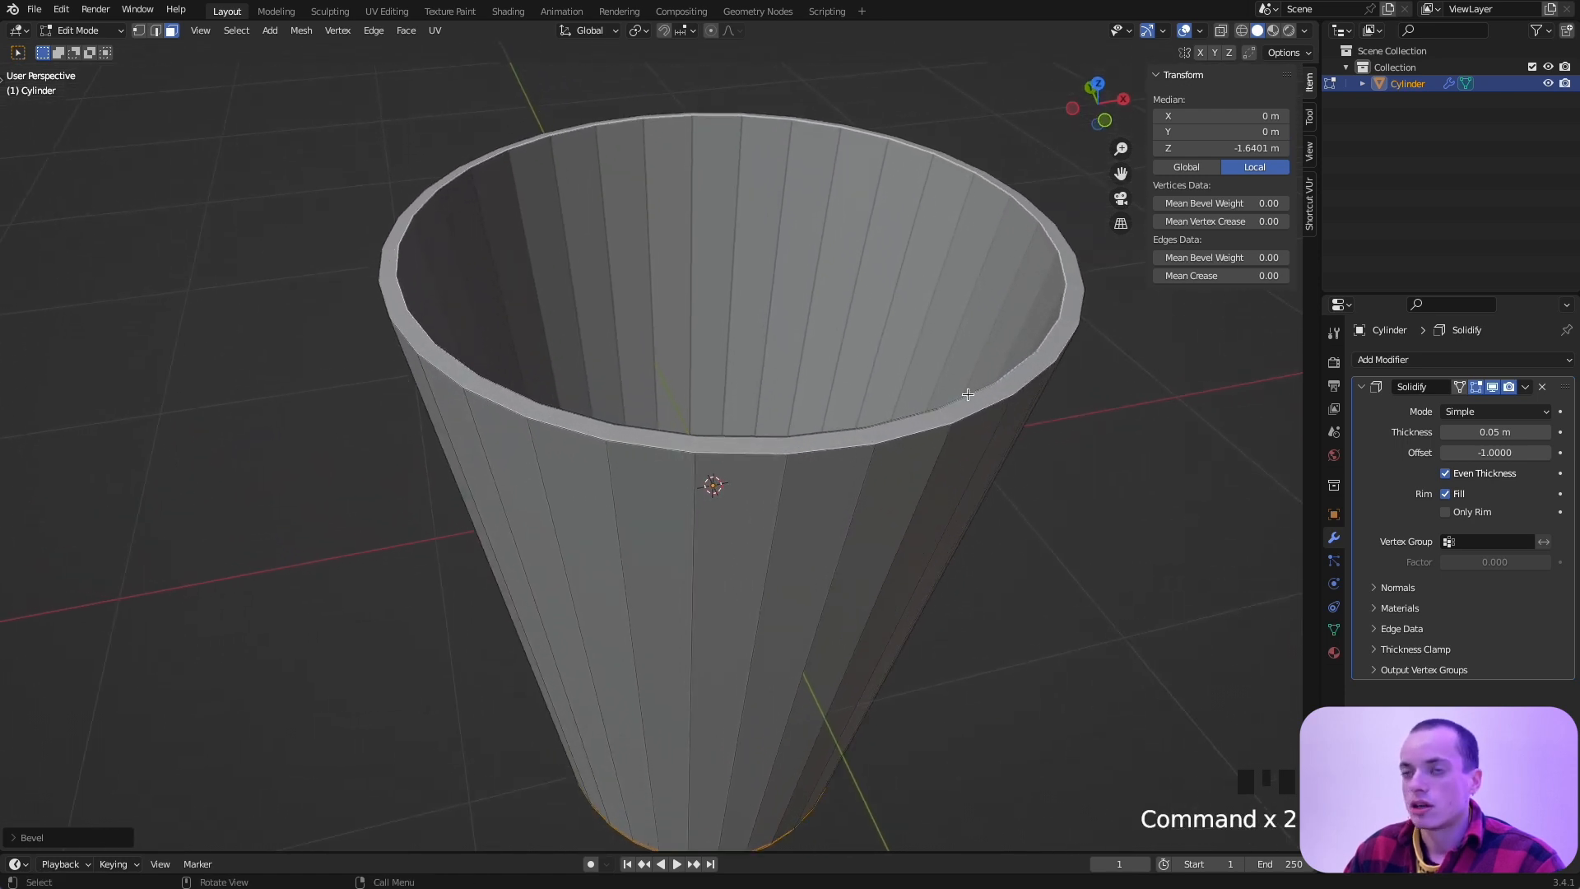
key(Tab)
middle_drag(966, 391, 963, 394)
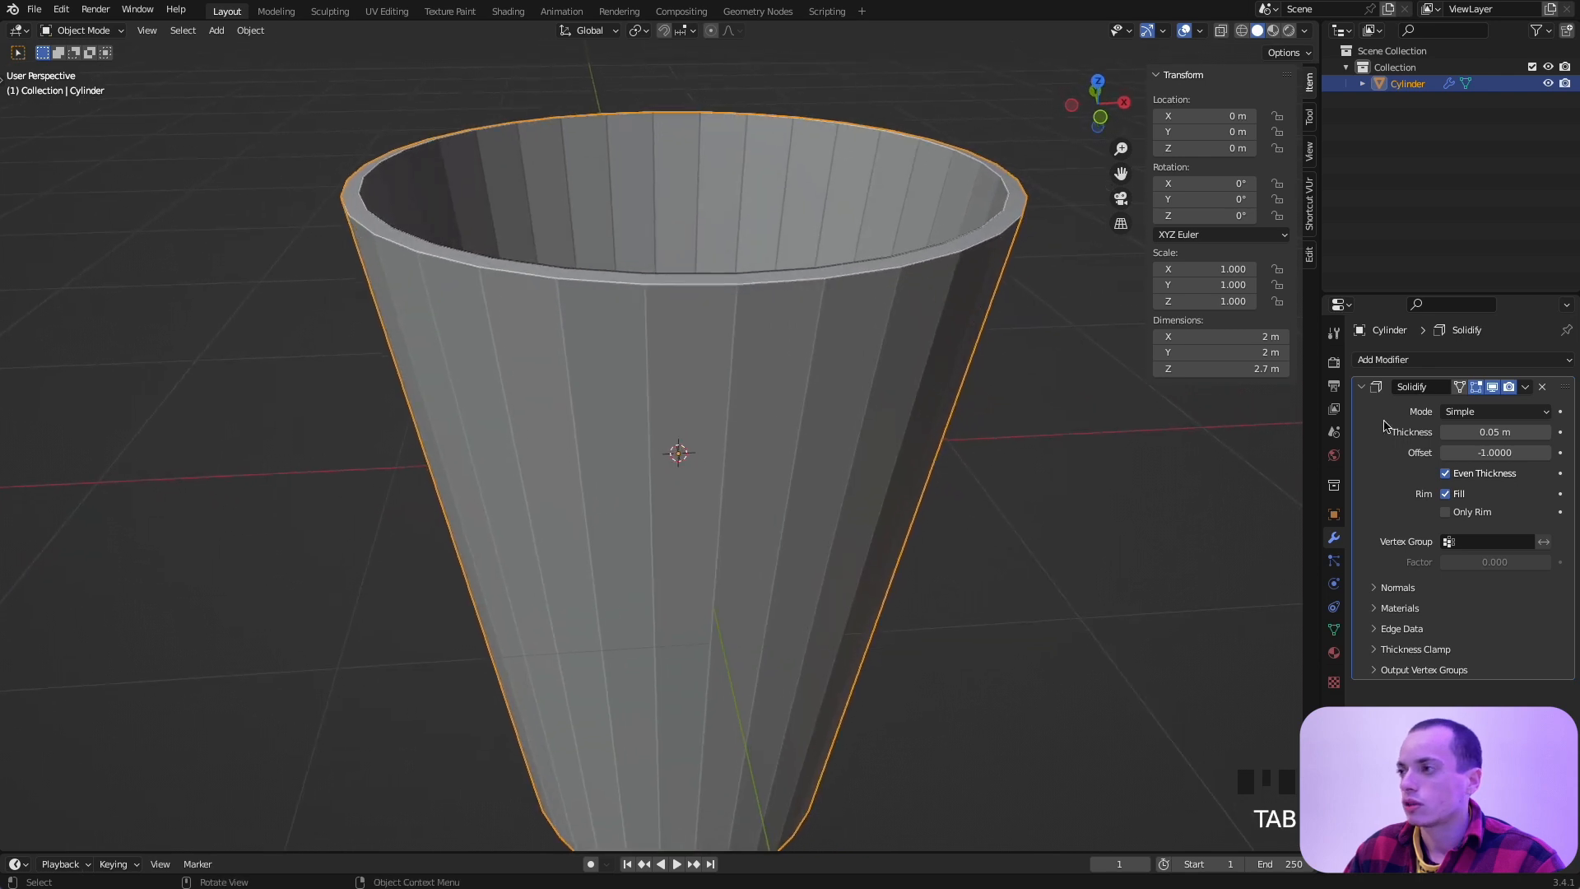
click(1362, 389)
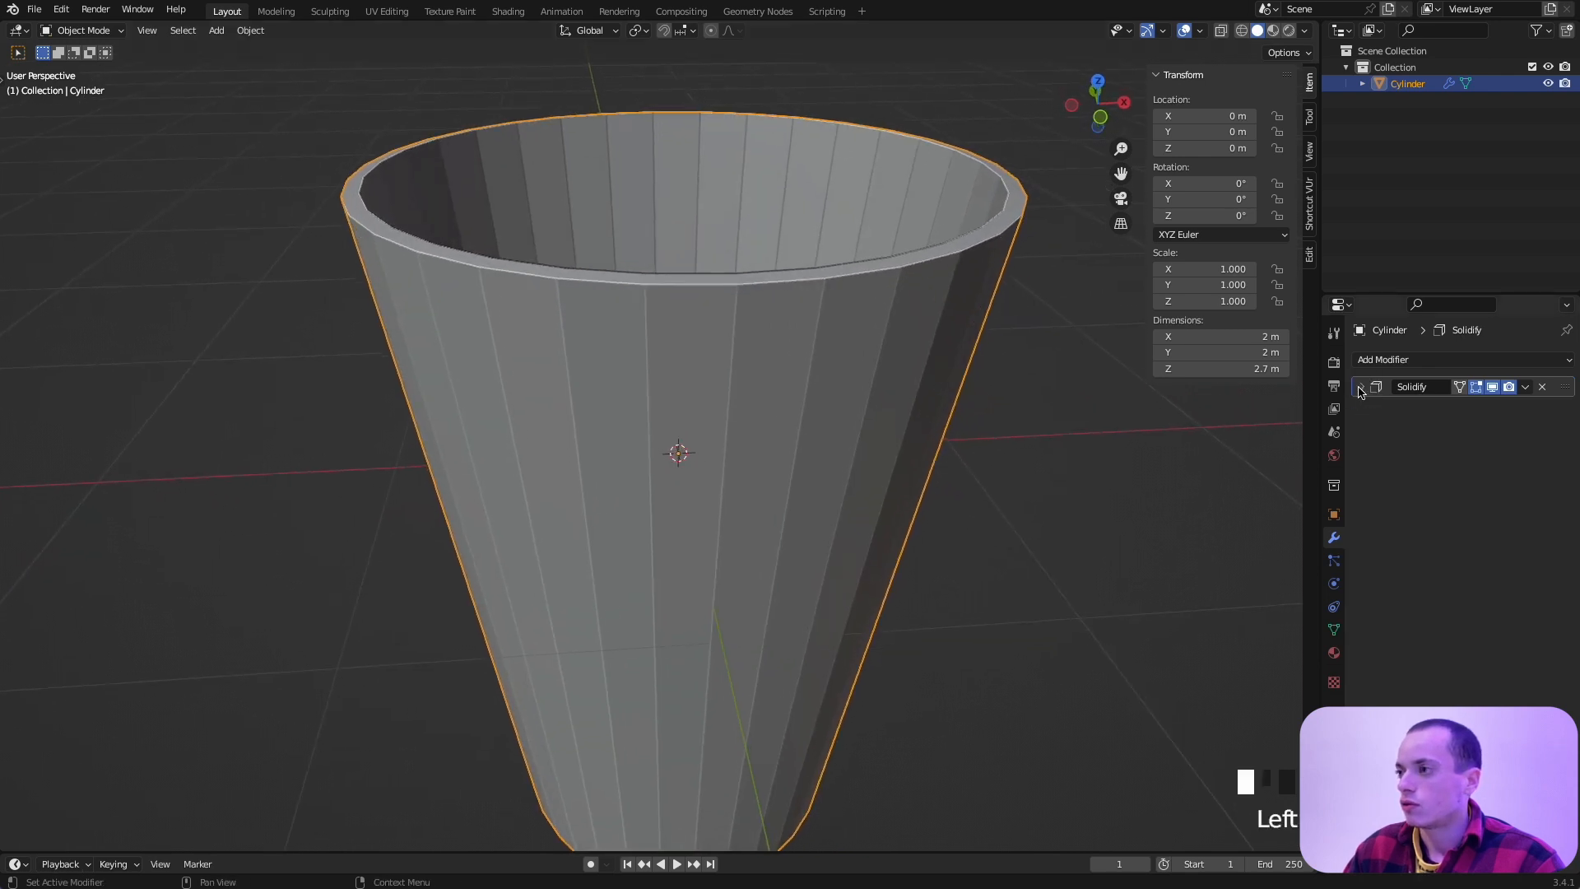
click(1383, 360)
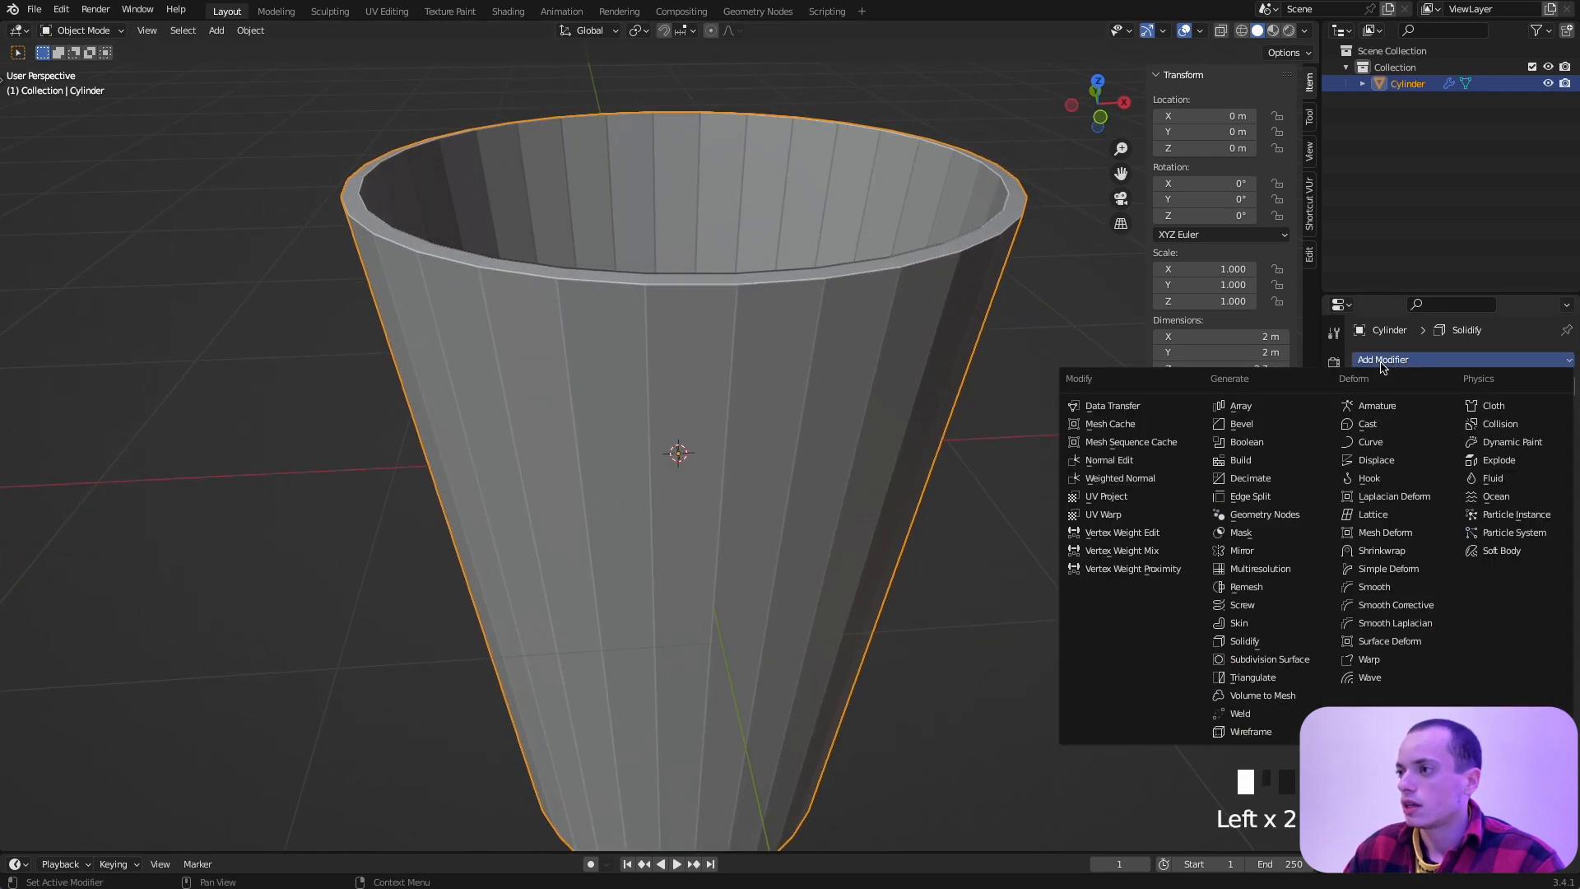
click(1265, 425)
Step: Set the Bevel modifier's segments to 6 to round the cup's rim
scroll(1083, 313, up, 5)
shift+scroll(1083, 312, right, 5)
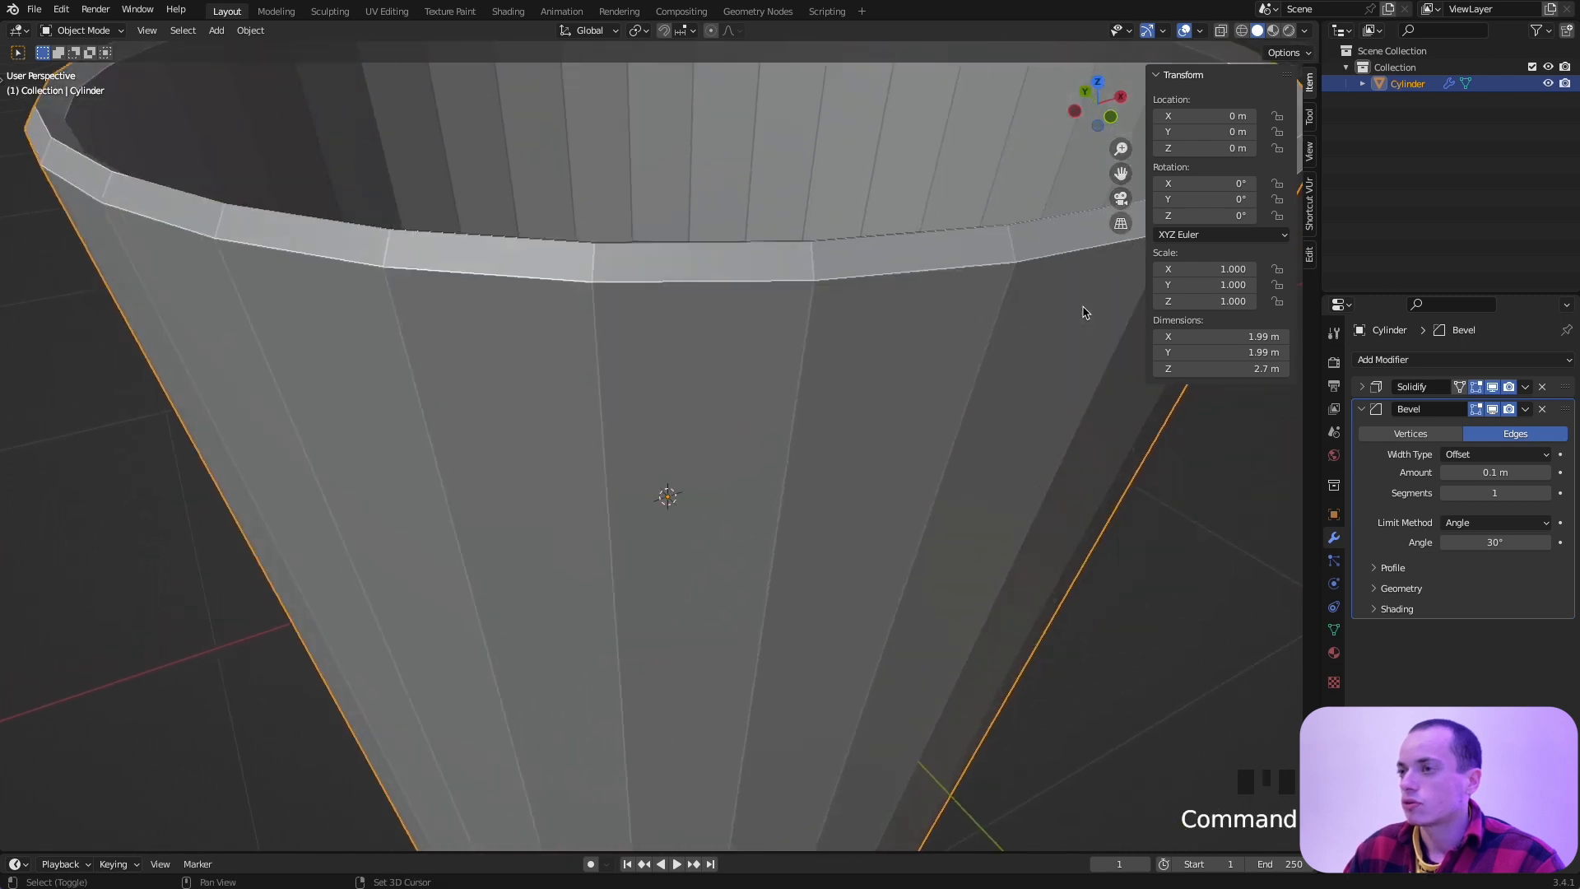
scroll(1083, 313, down, 3)
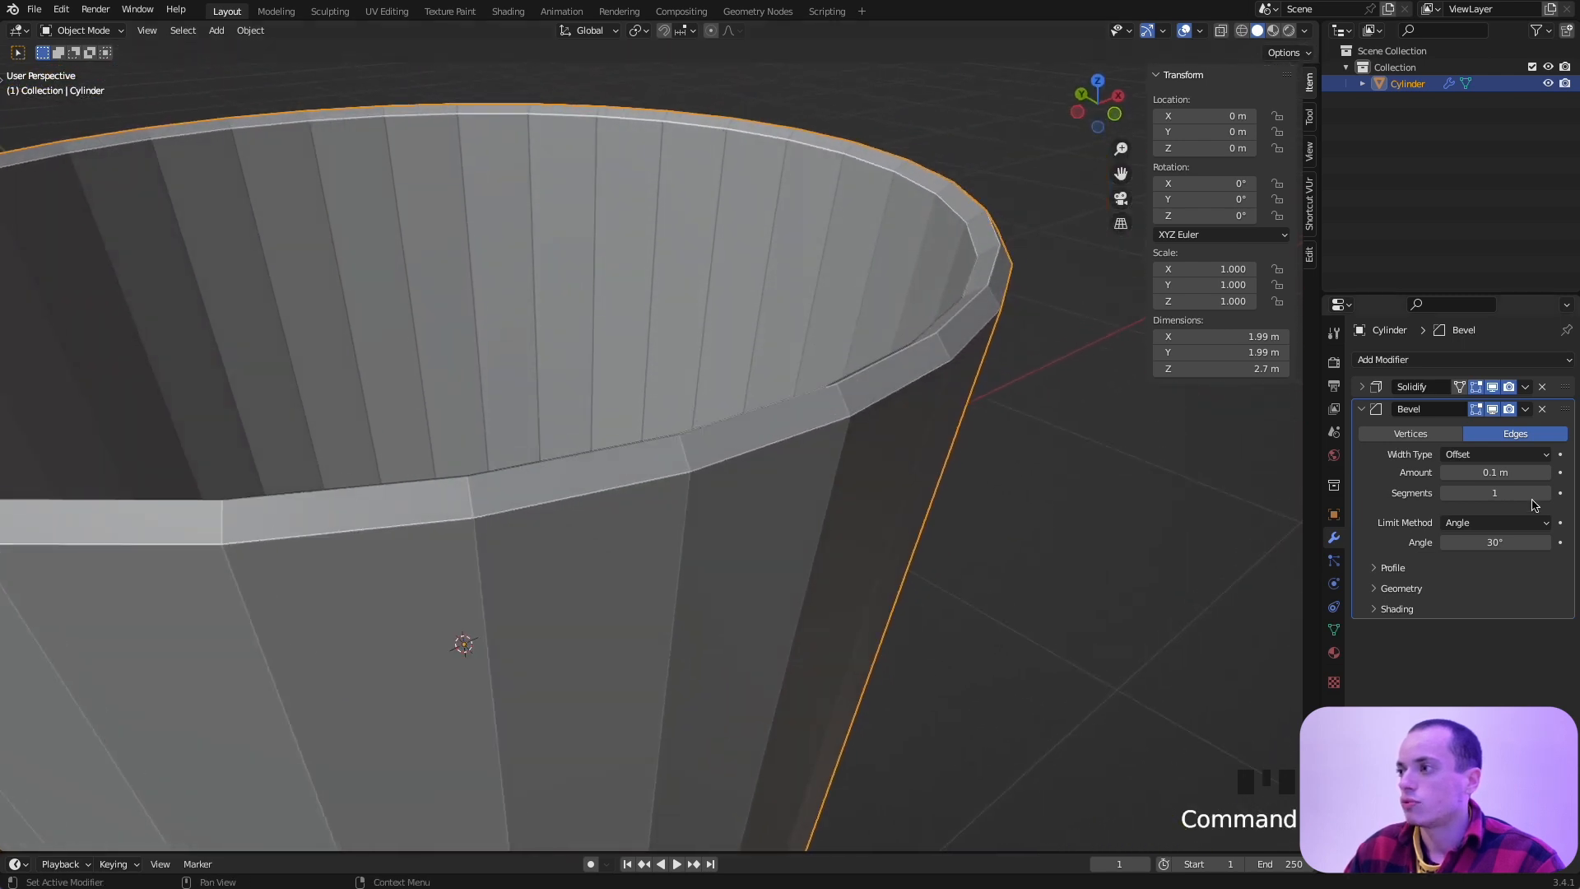
click(1547, 493)
click(1547, 493)
click(1547, 493)
click(1547, 493)
click(1547, 493)
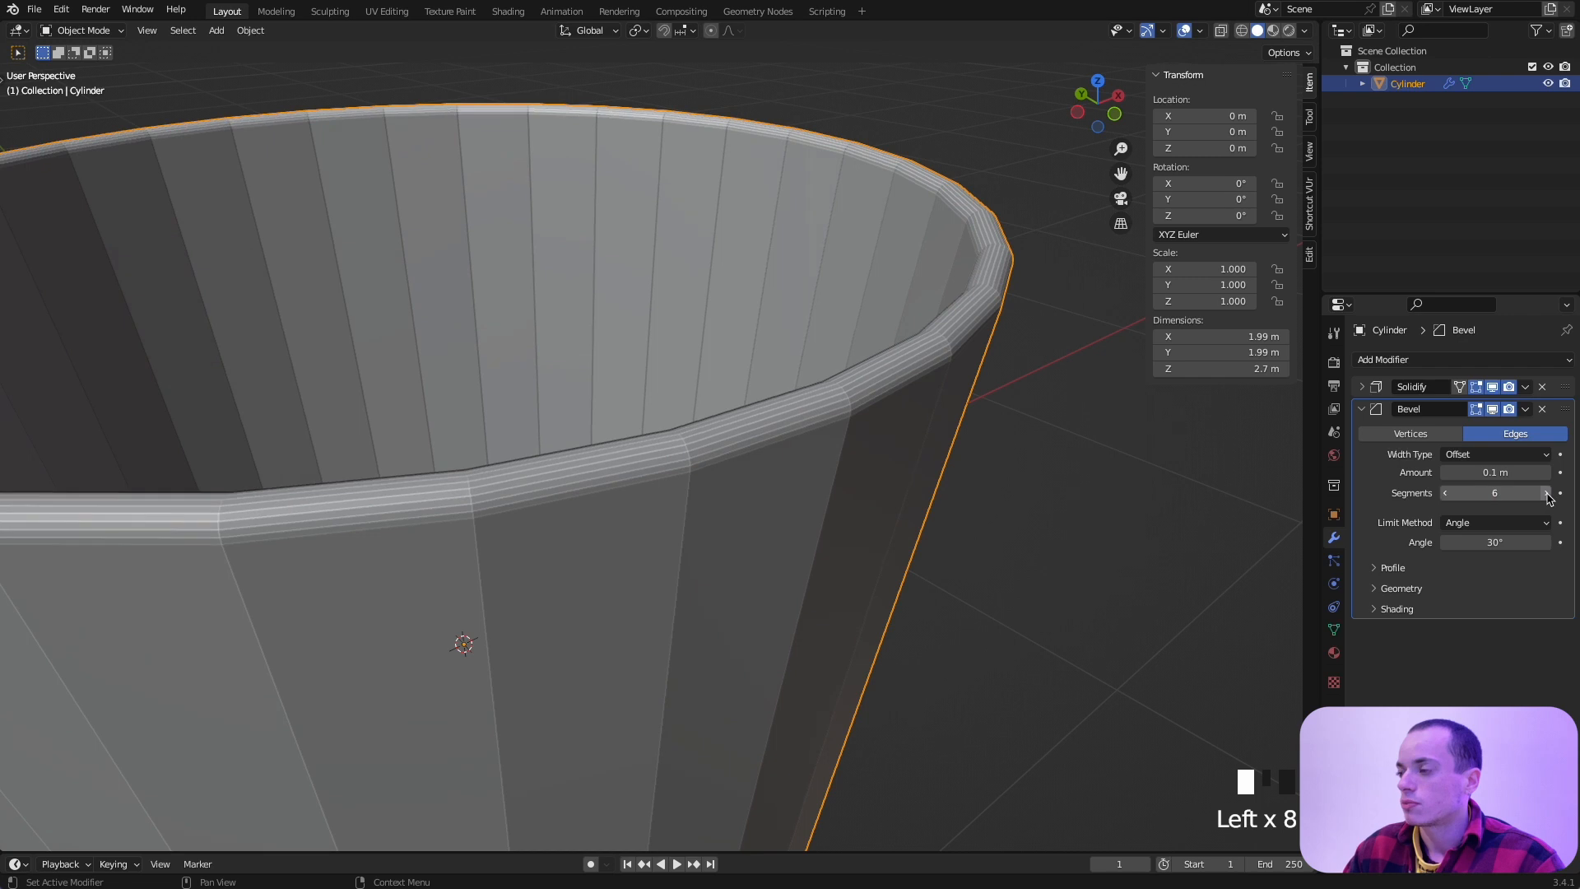
Step: Reduce the Bevel modifier's amount to 0.01 m
click(1446, 474)
click(1446, 474)
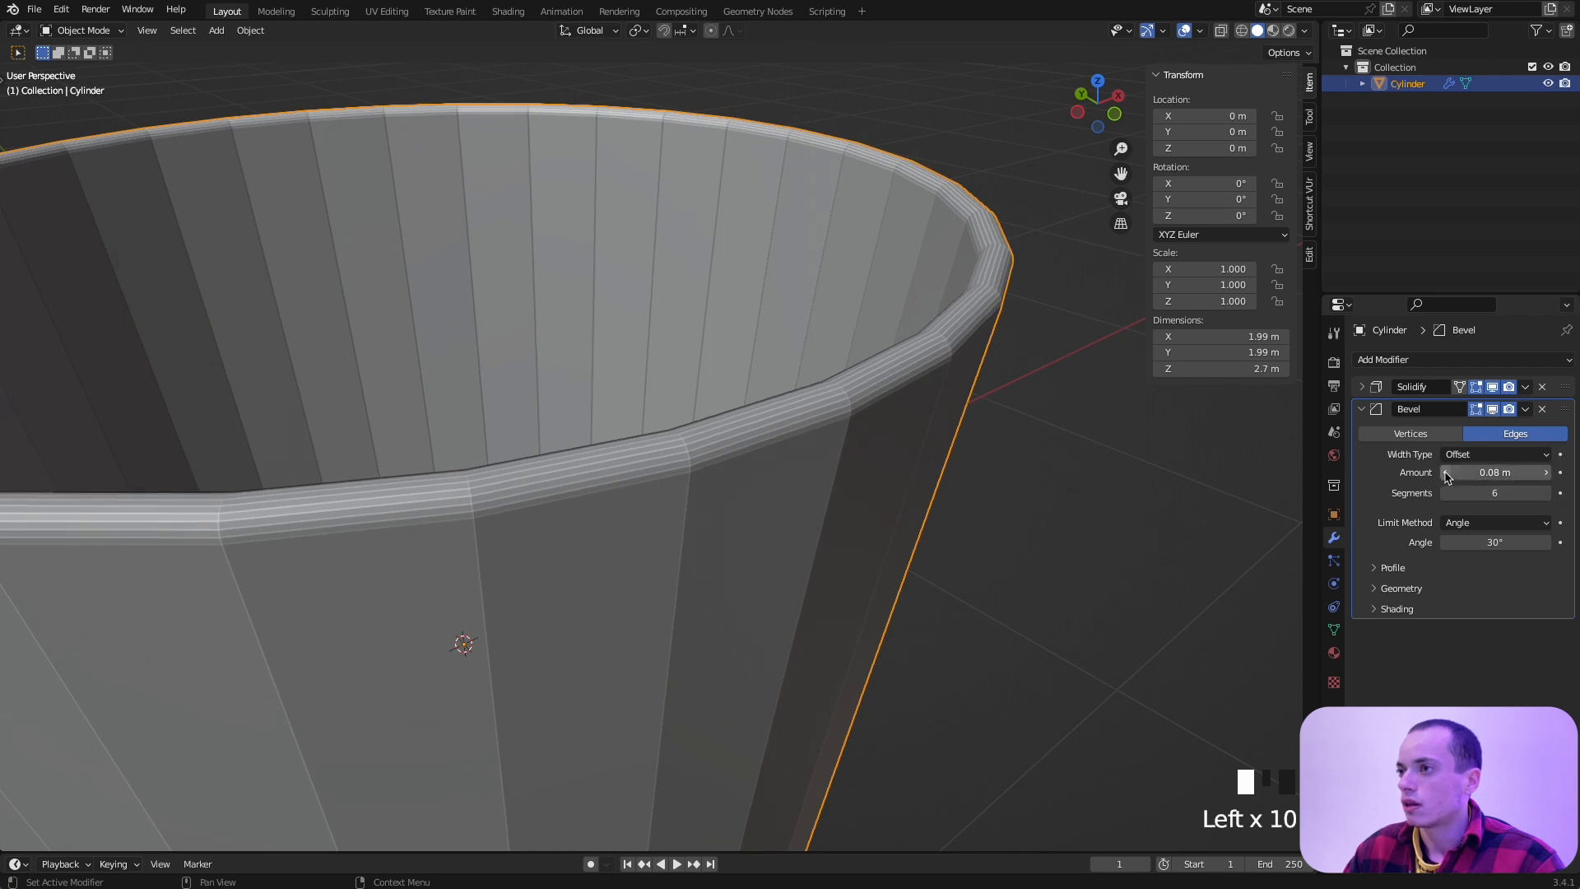
triple_click(1446, 474)
triple_click(1446, 474)
triple_click(1447, 474)
double_click(1446, 474)
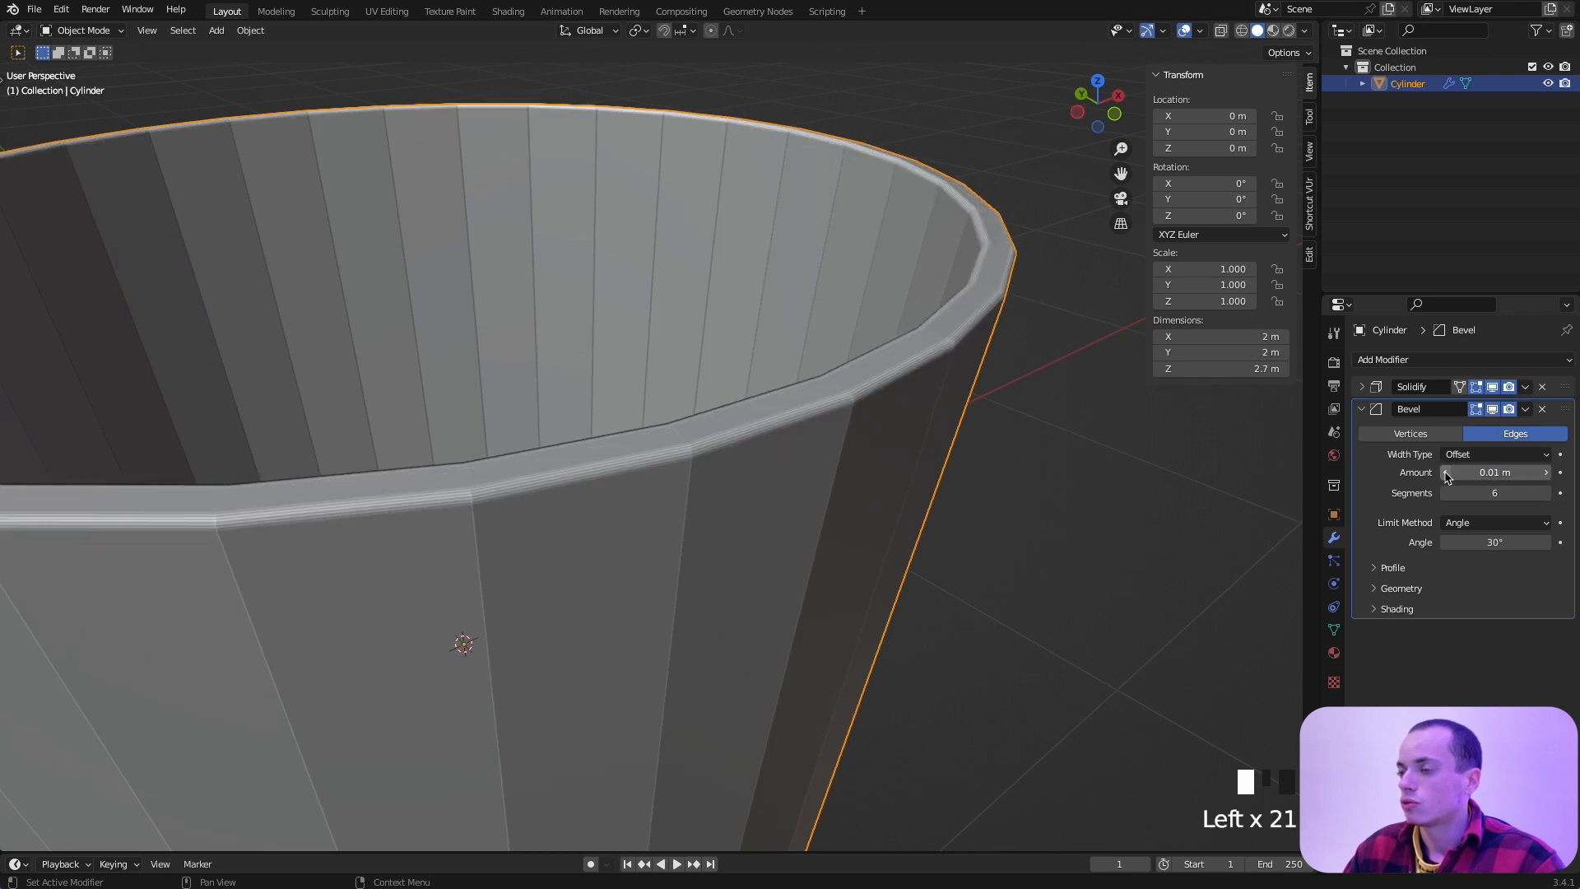
Step: Collapse the Bevel settings and add a Subdivision Surface modifier to the cup
super+scroll(943, 376, down, 6)
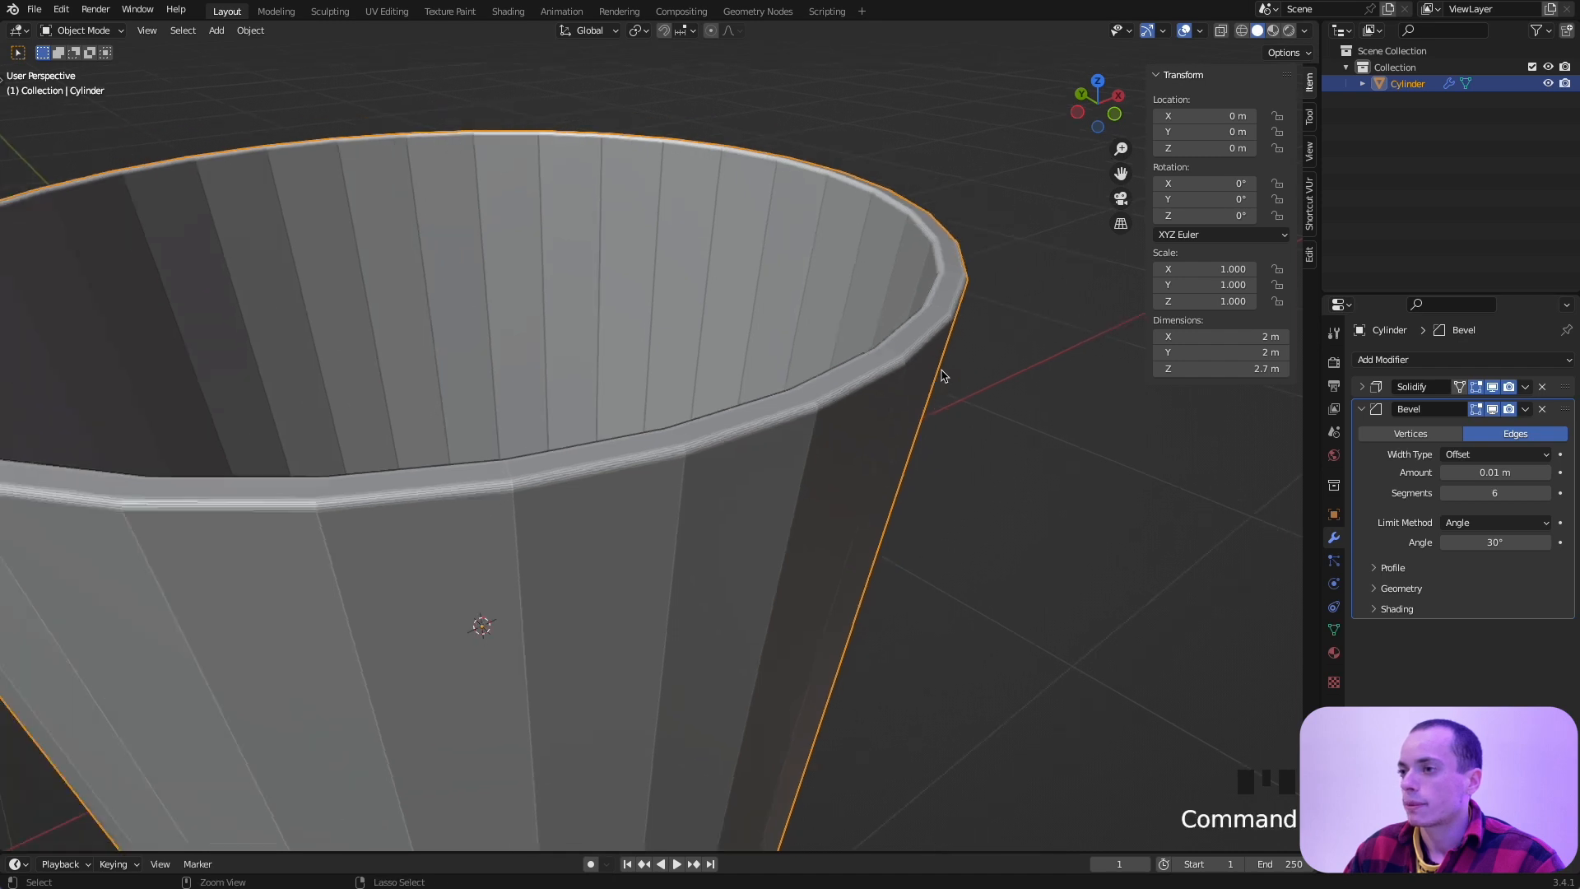
scroll(888, 433, down, 6)
scroll(887, 428, up, 6)
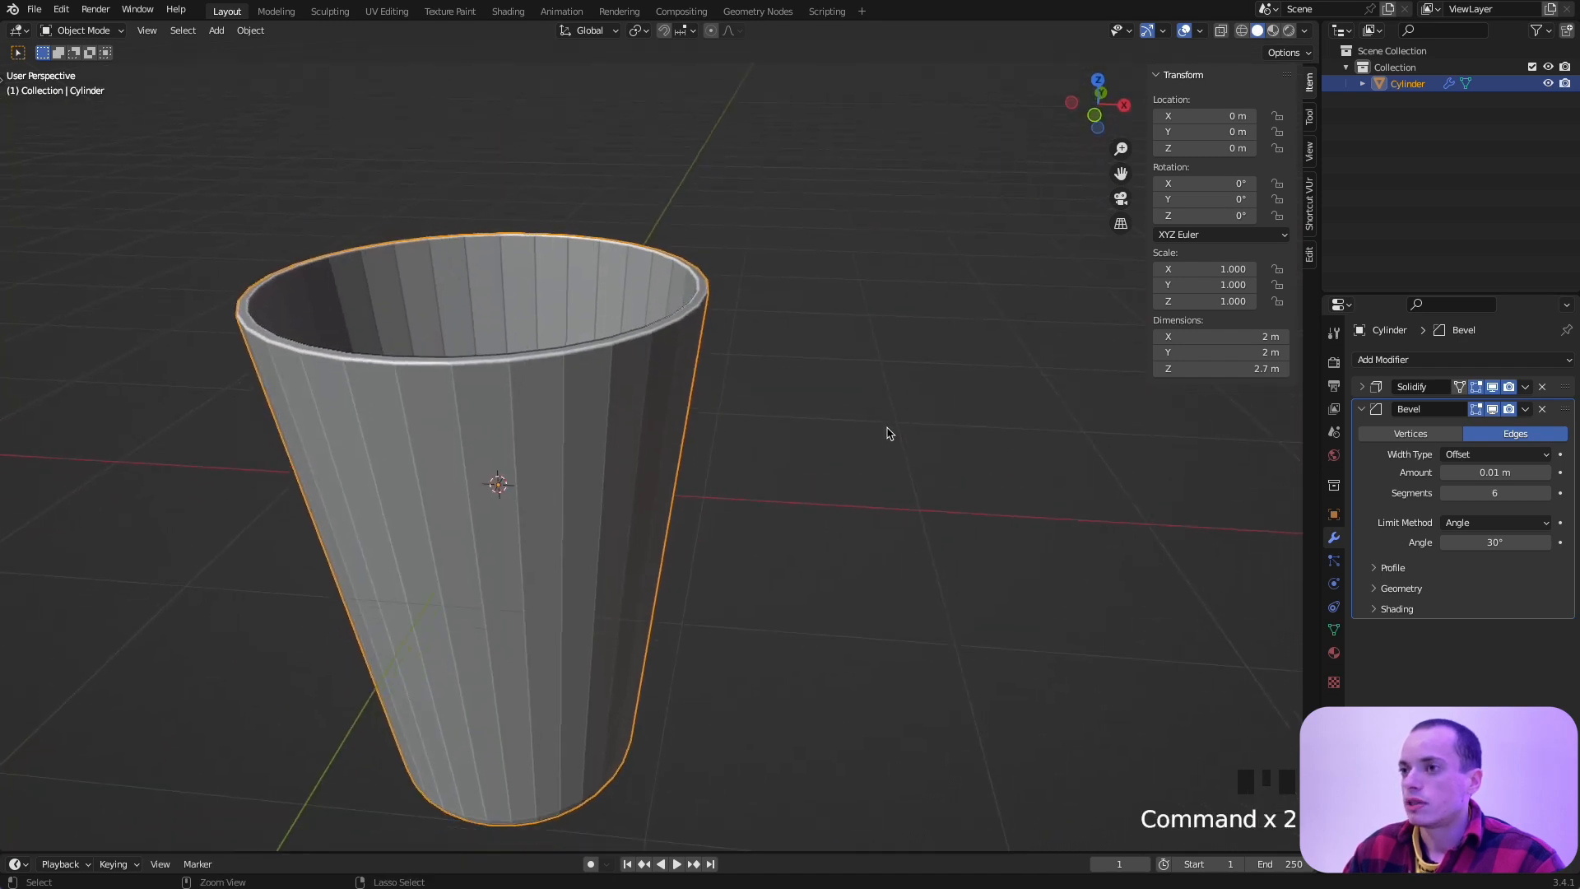
super+scroll(887, 428, down, 5)
super+scroll(887, 428, up, 2)
click(1363, 410)
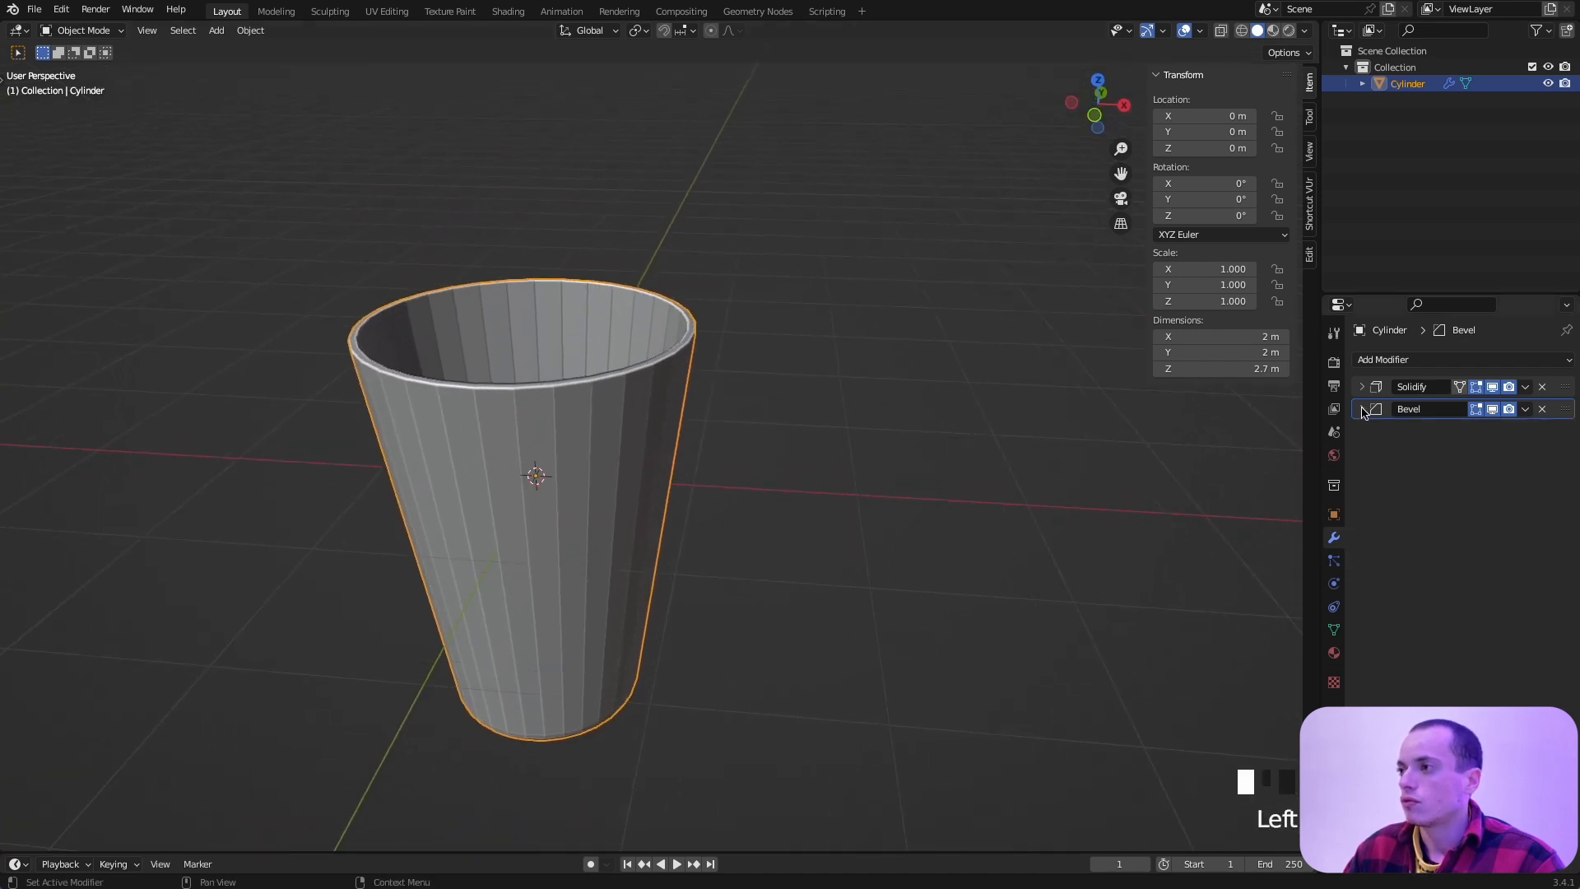
click(1381, 362)
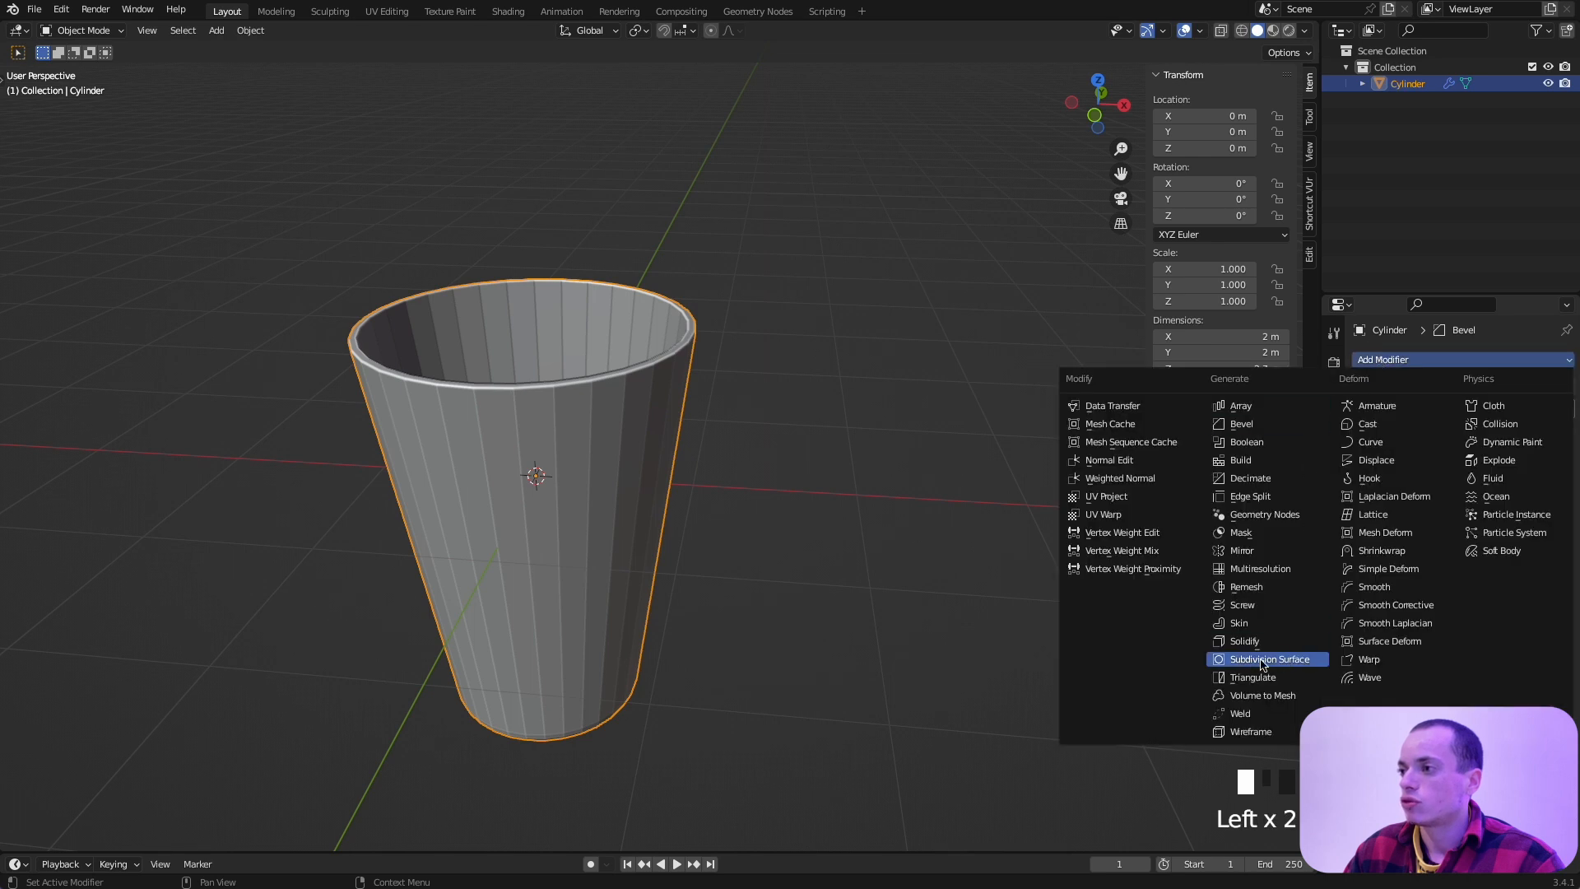
click(1288, 661)
shift+scroll(1057, 612, left, 5)
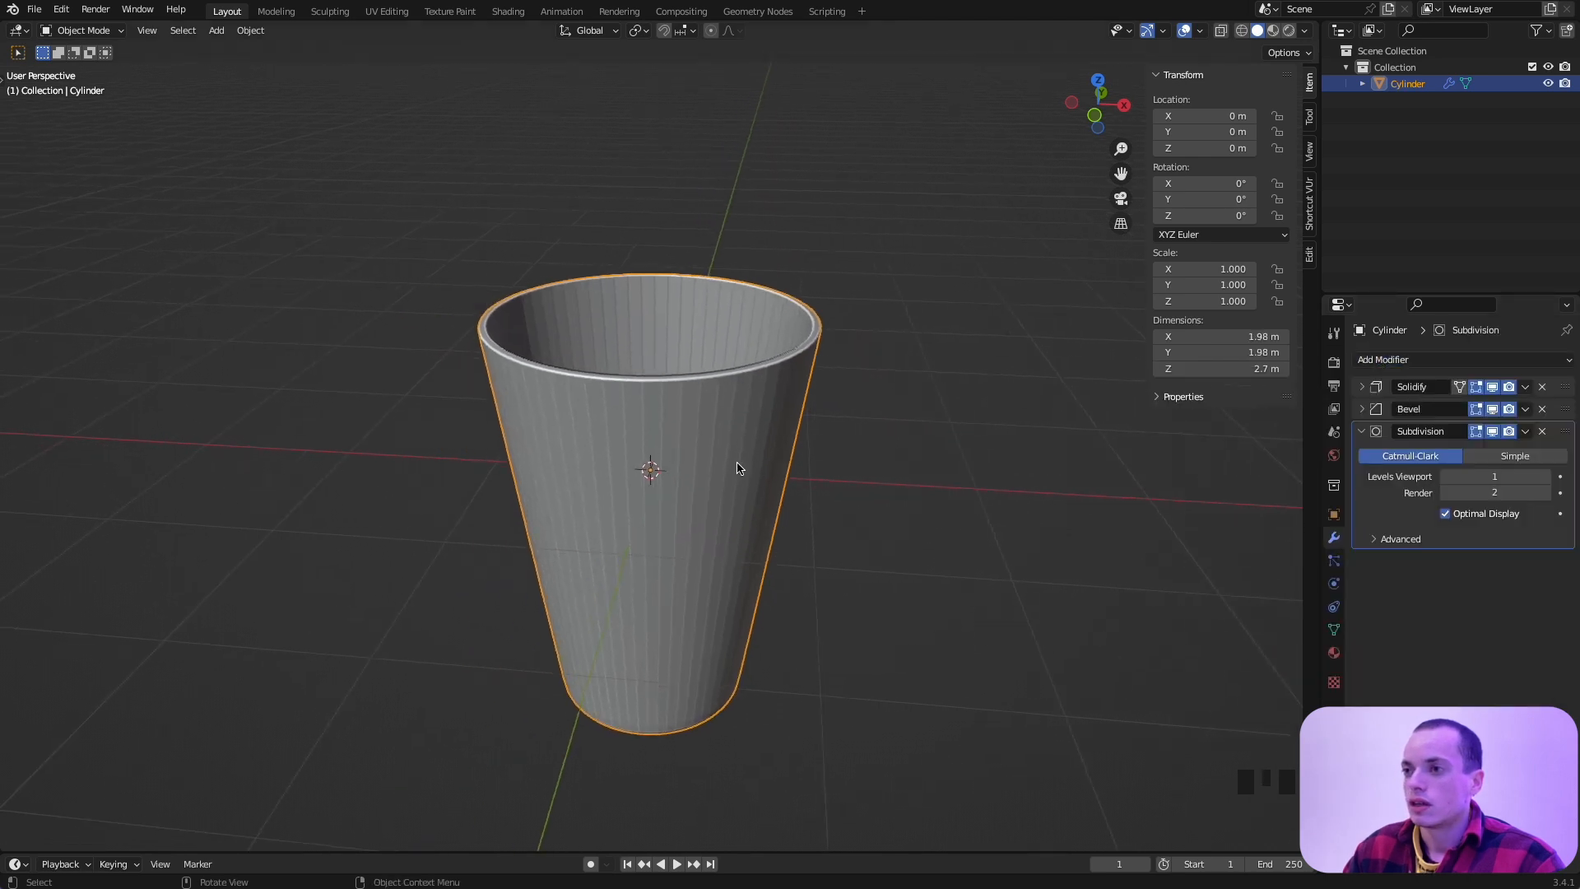
Step: Apply Shade Smooth to the cup
right_click(719, 444)
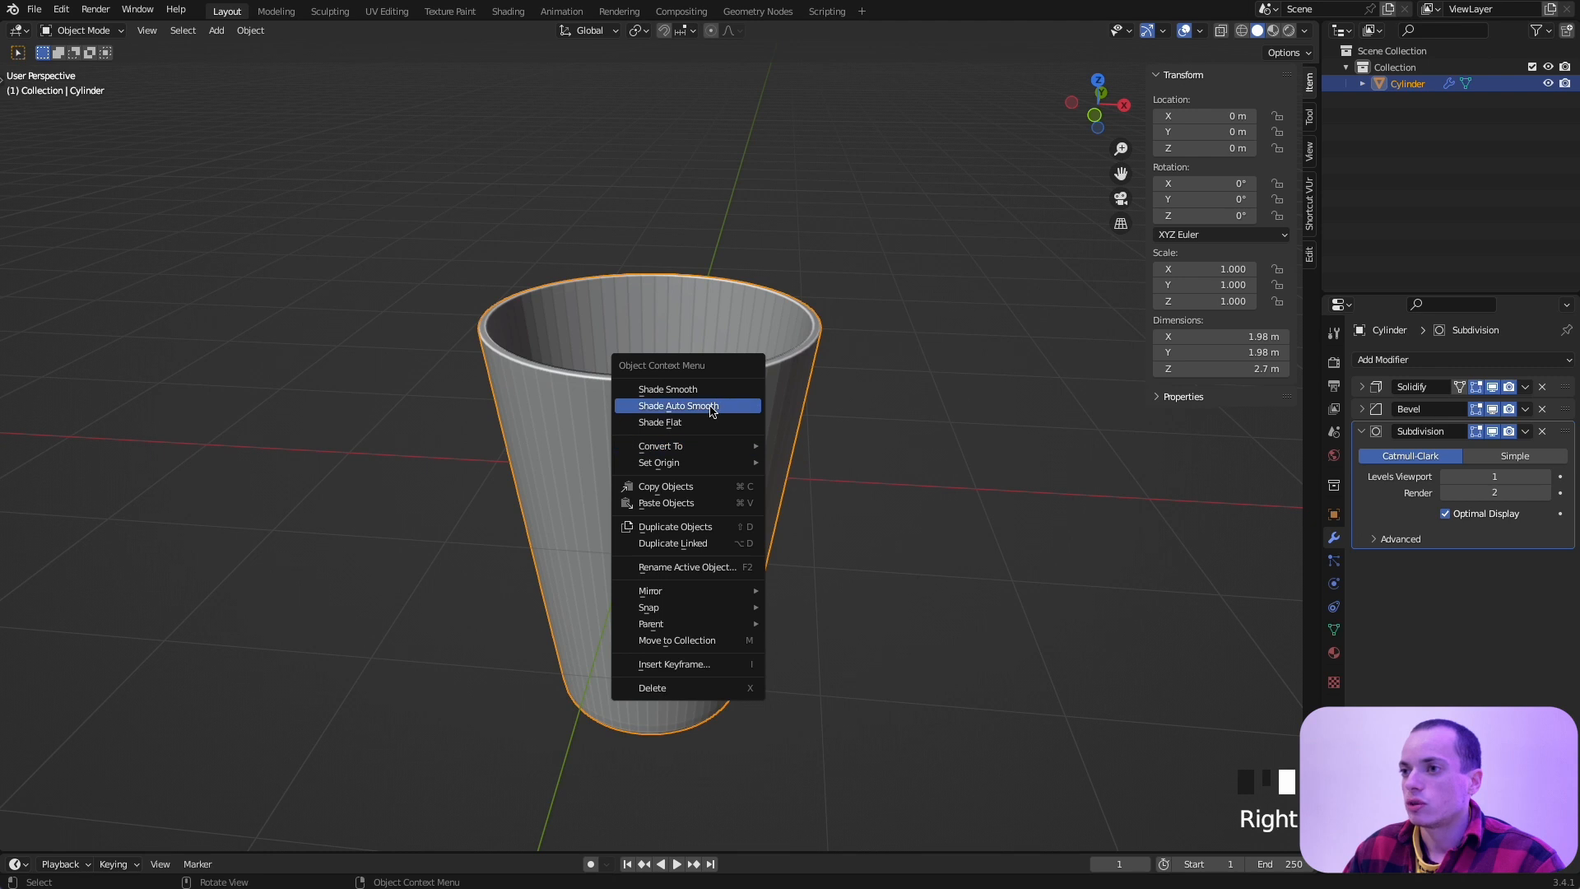
click(667, 388)
shift+scroll(798, 441, down, 3)
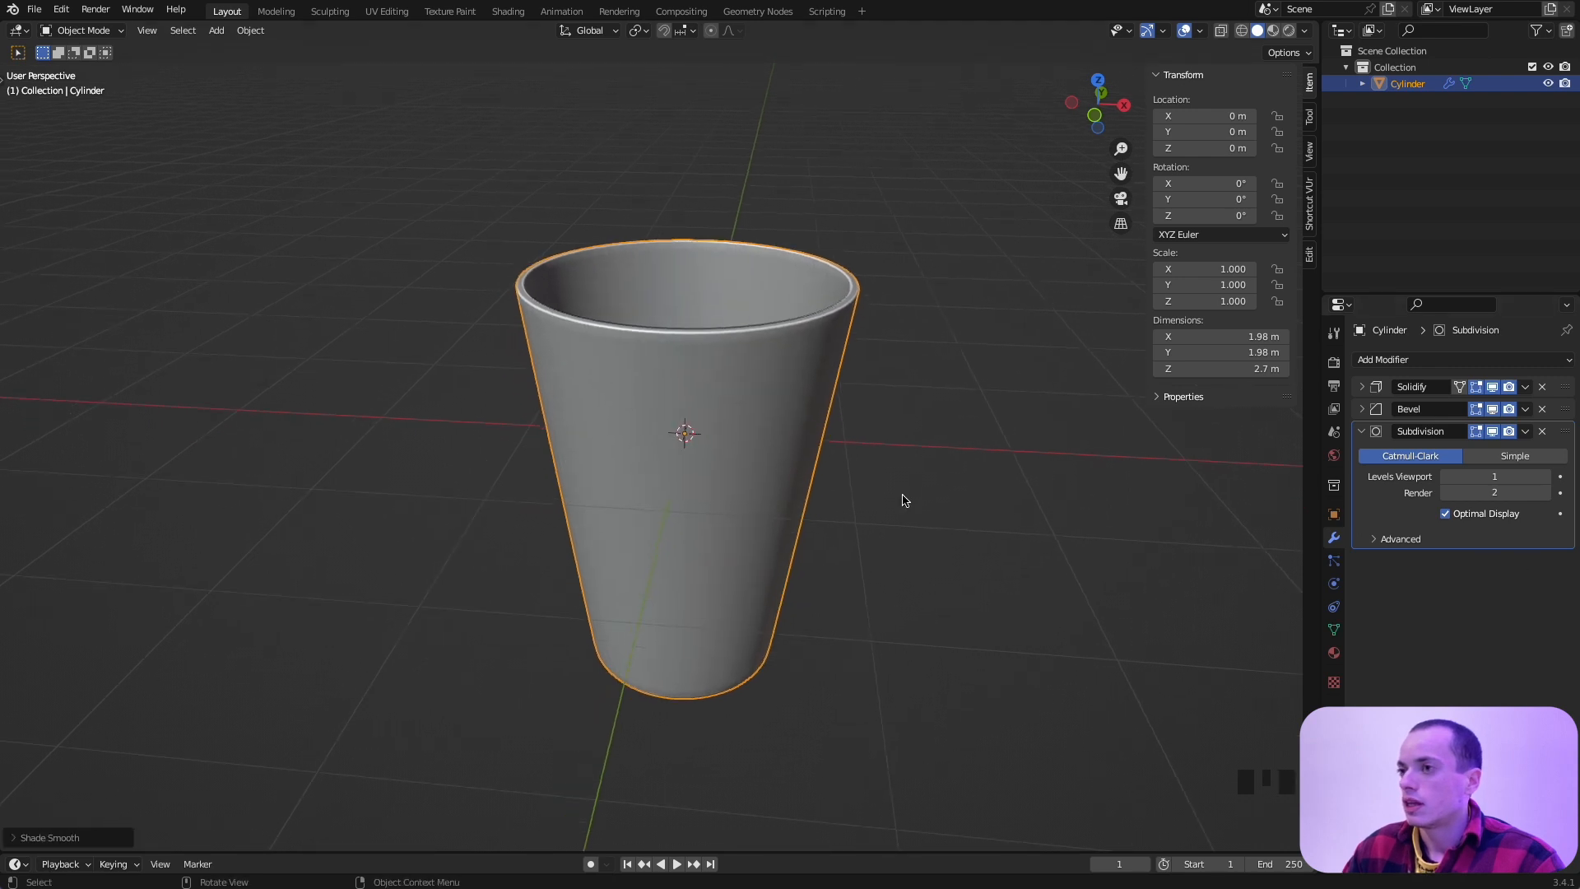
Step: Try a Subdivision viewport level of 2 on the cup and set it back to 1
scroll(903, 501, down, 10)
scroll(903, 501, up, 8)
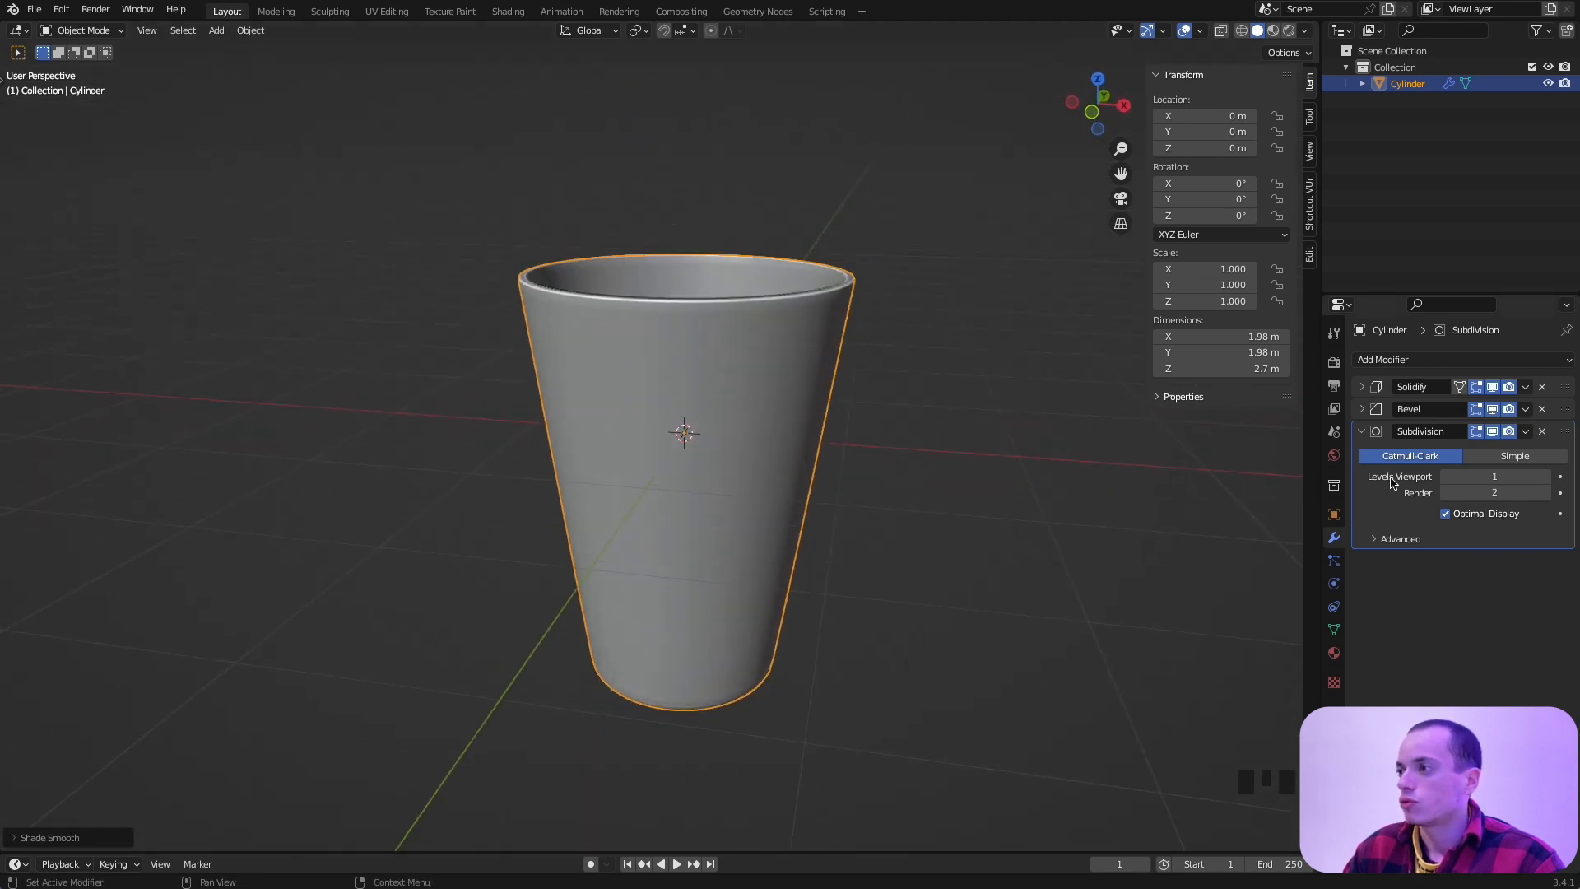
click(1544, 477)
scroll(1012, 435, up, 10)
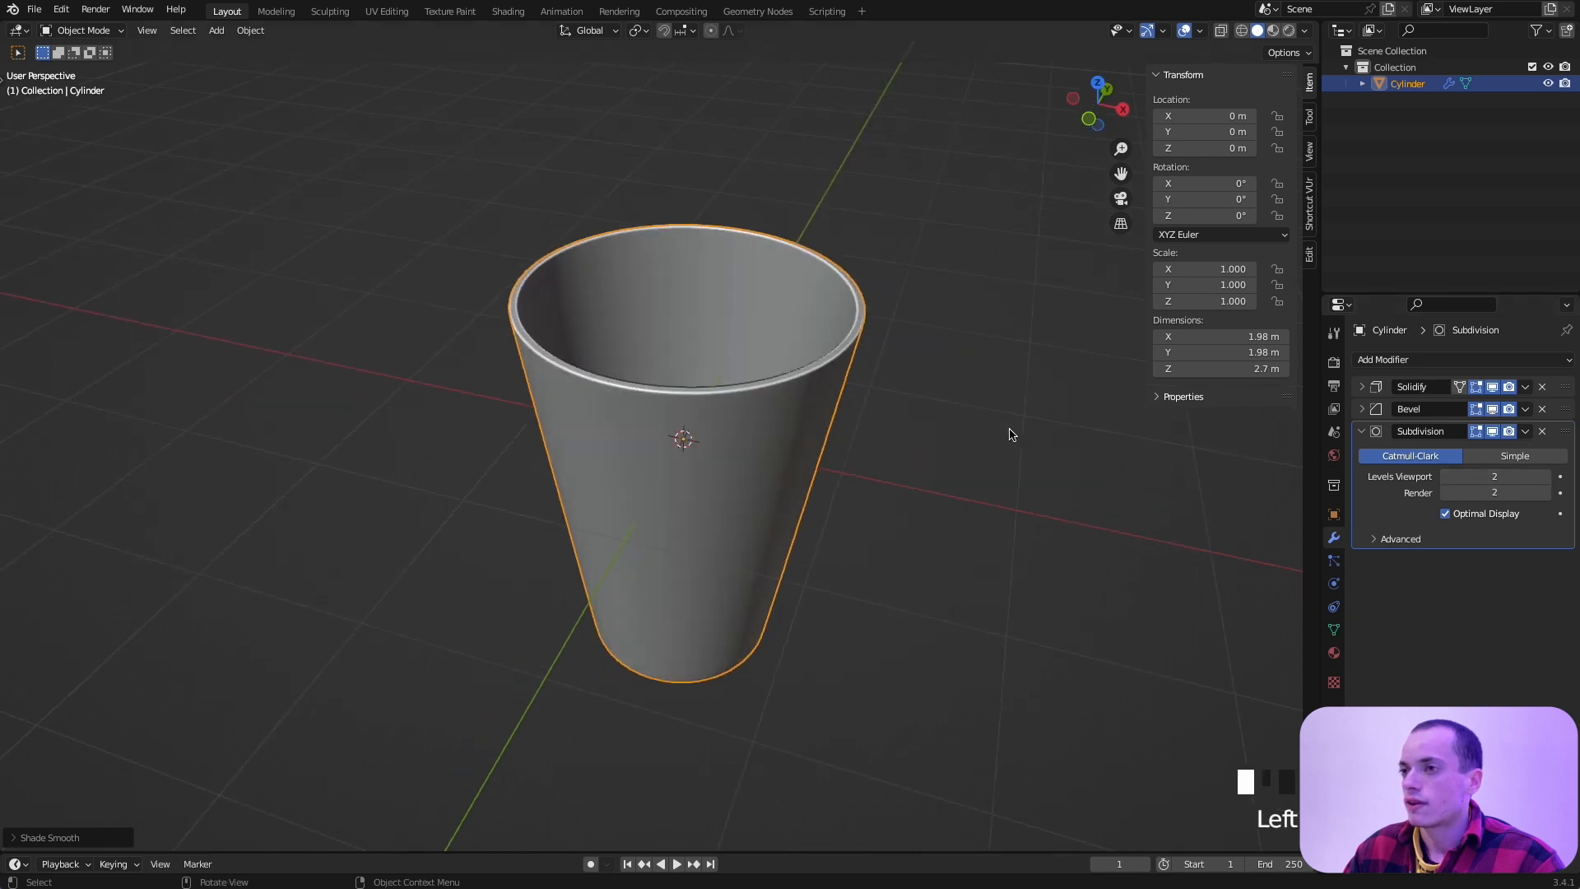
scroll(1012, 435, down, 15)
drag(1012, 434, 1010, 435)
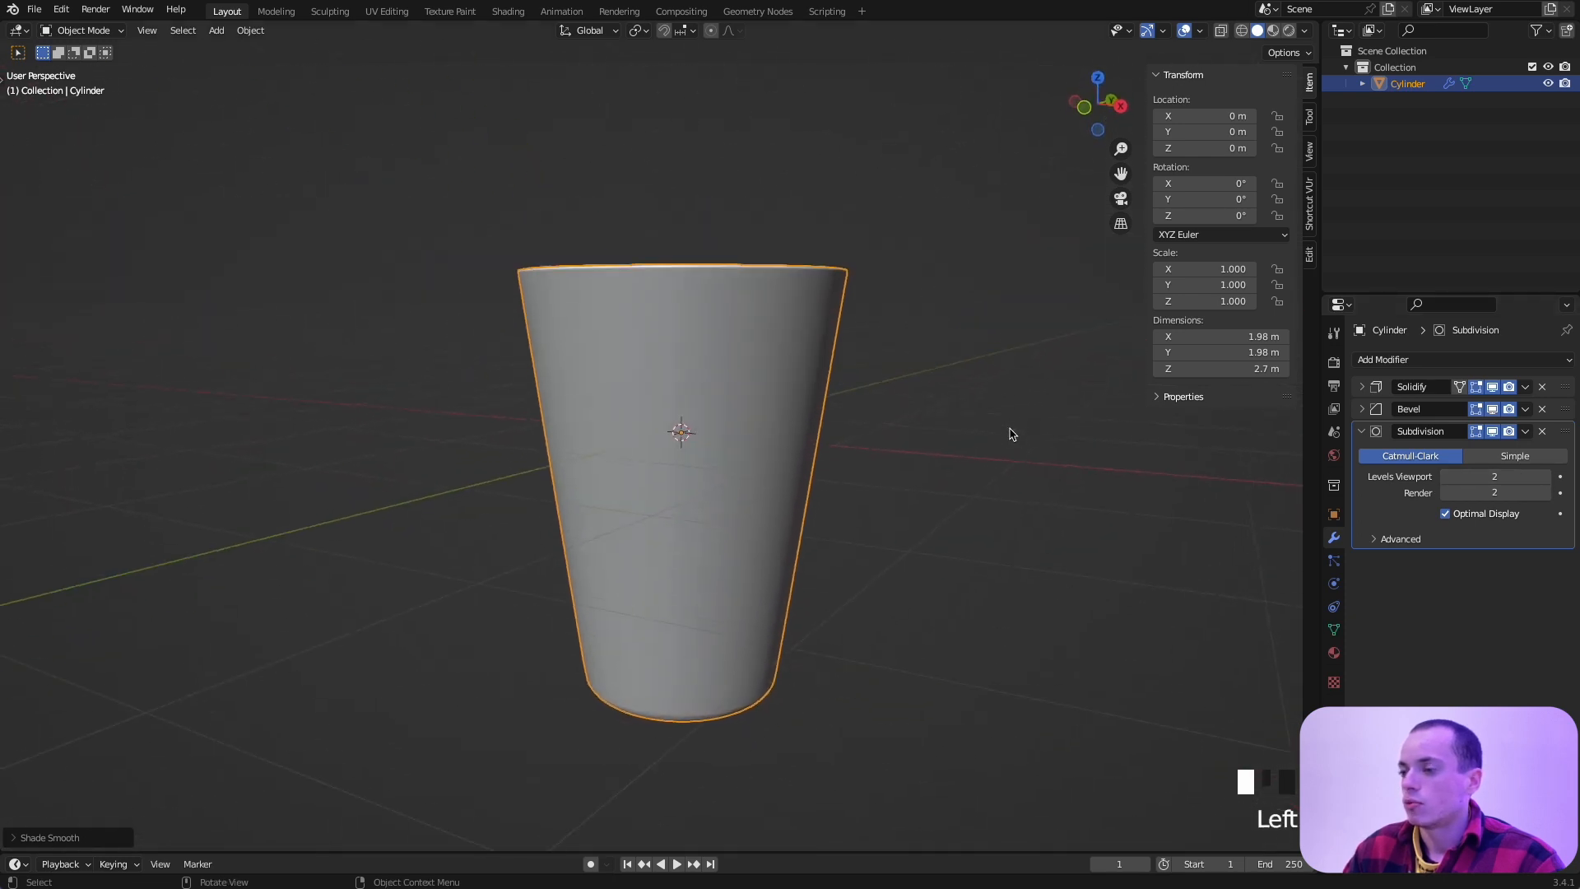
click(1446, 477)
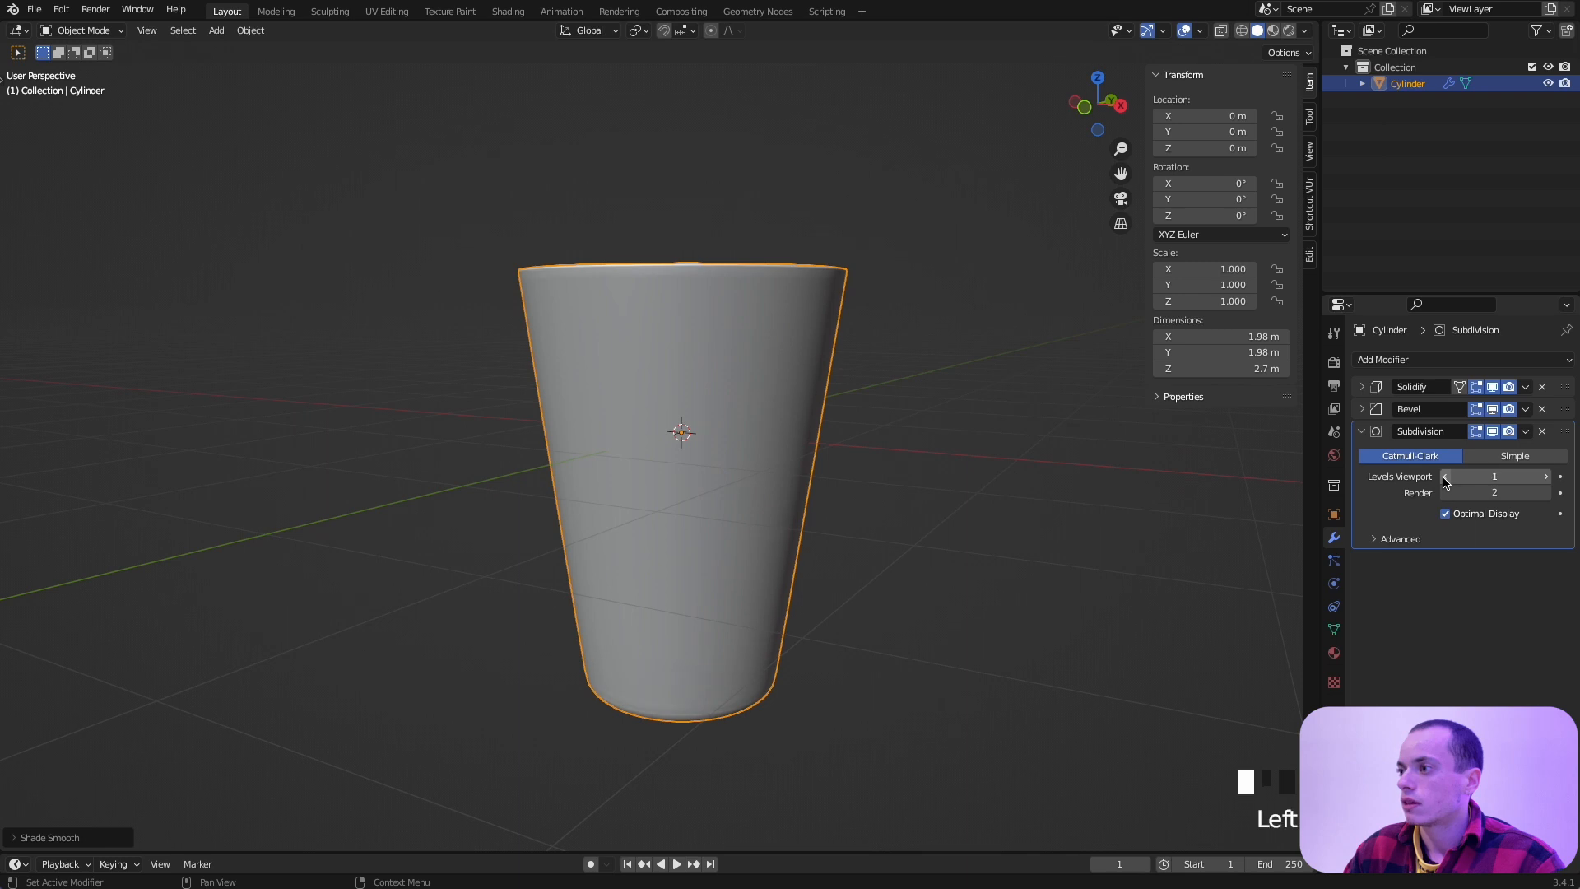
Step: Turn off the Subdivision modifier's viewport display and inspect the cup's rim
click(1492, 431)
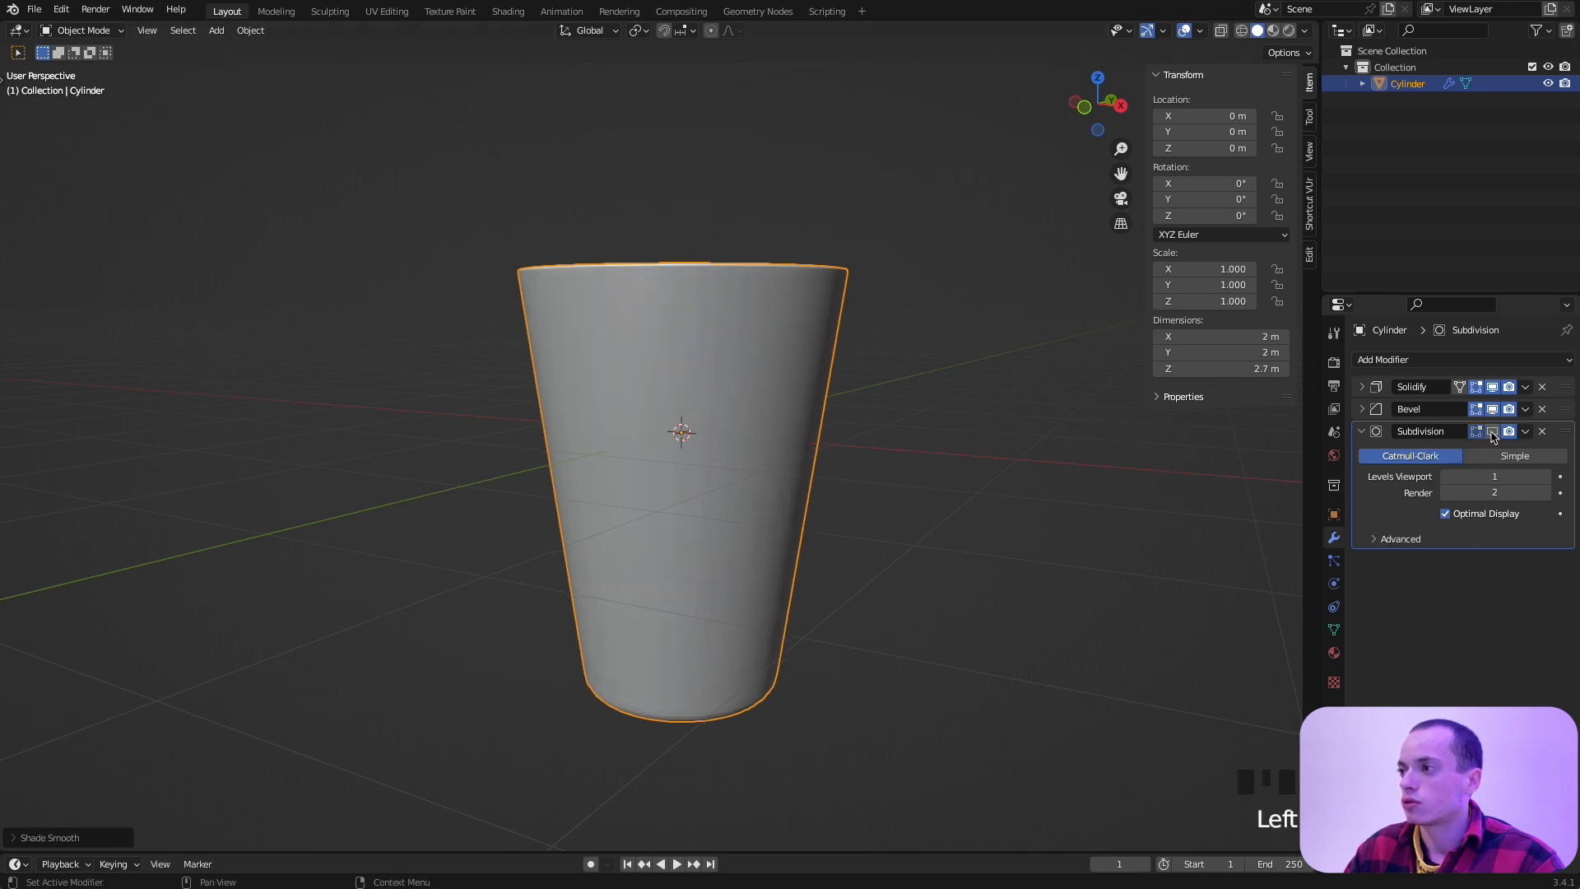
middle_drag(935, 399, 912, 367)
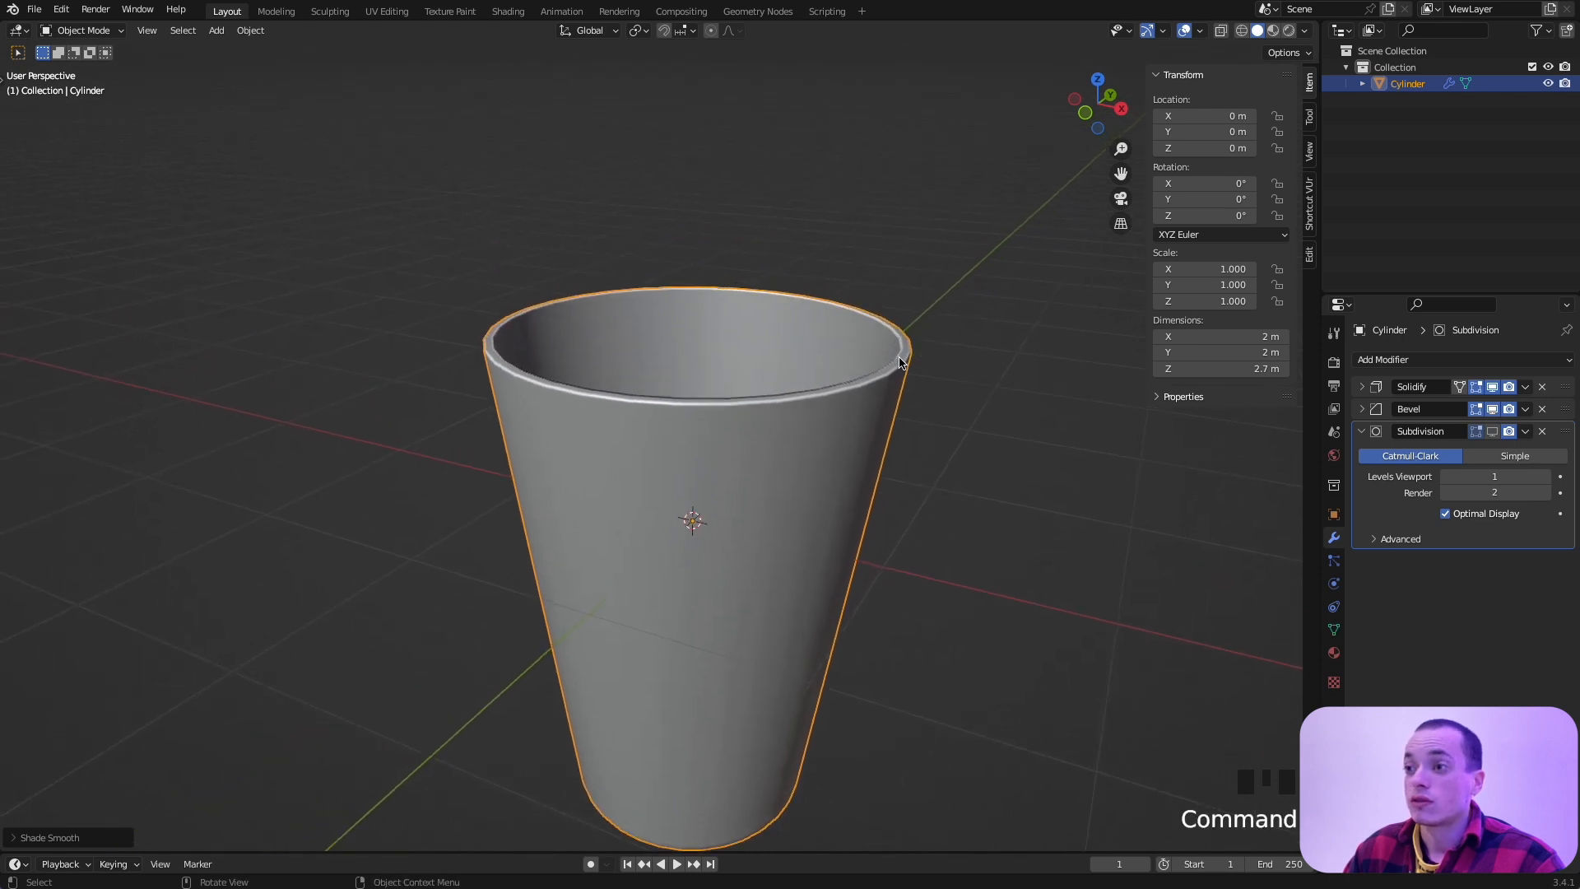
scroll(900, 362, up, 1)
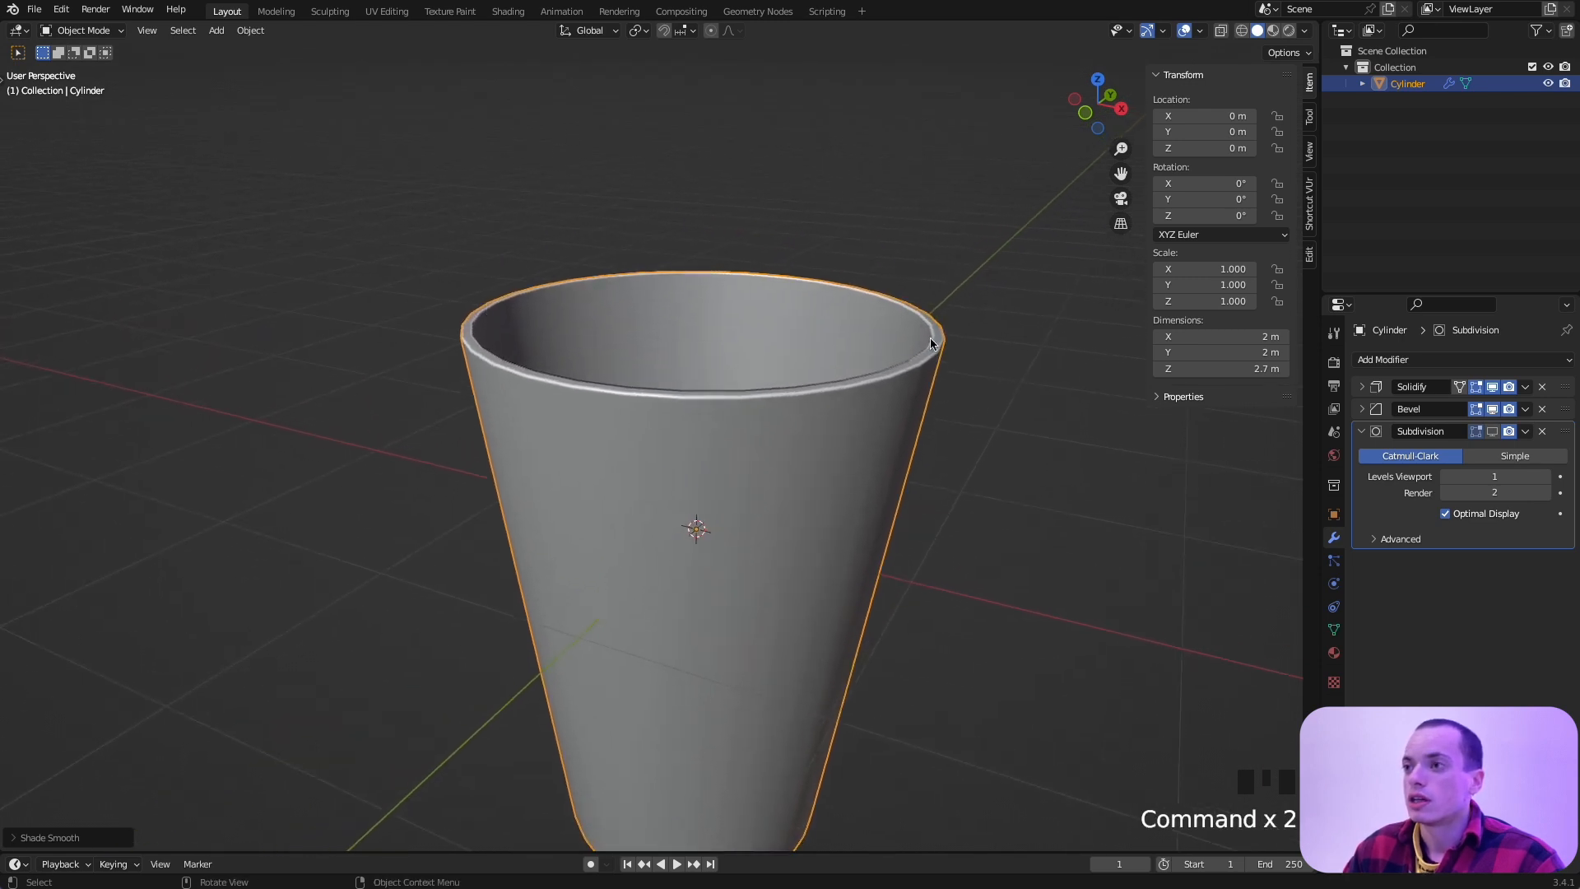
Step: In Edit Mode with edge selection active, duplicate the cup's outer top rim edge loop in place
scroll(696, 176, down, 4)
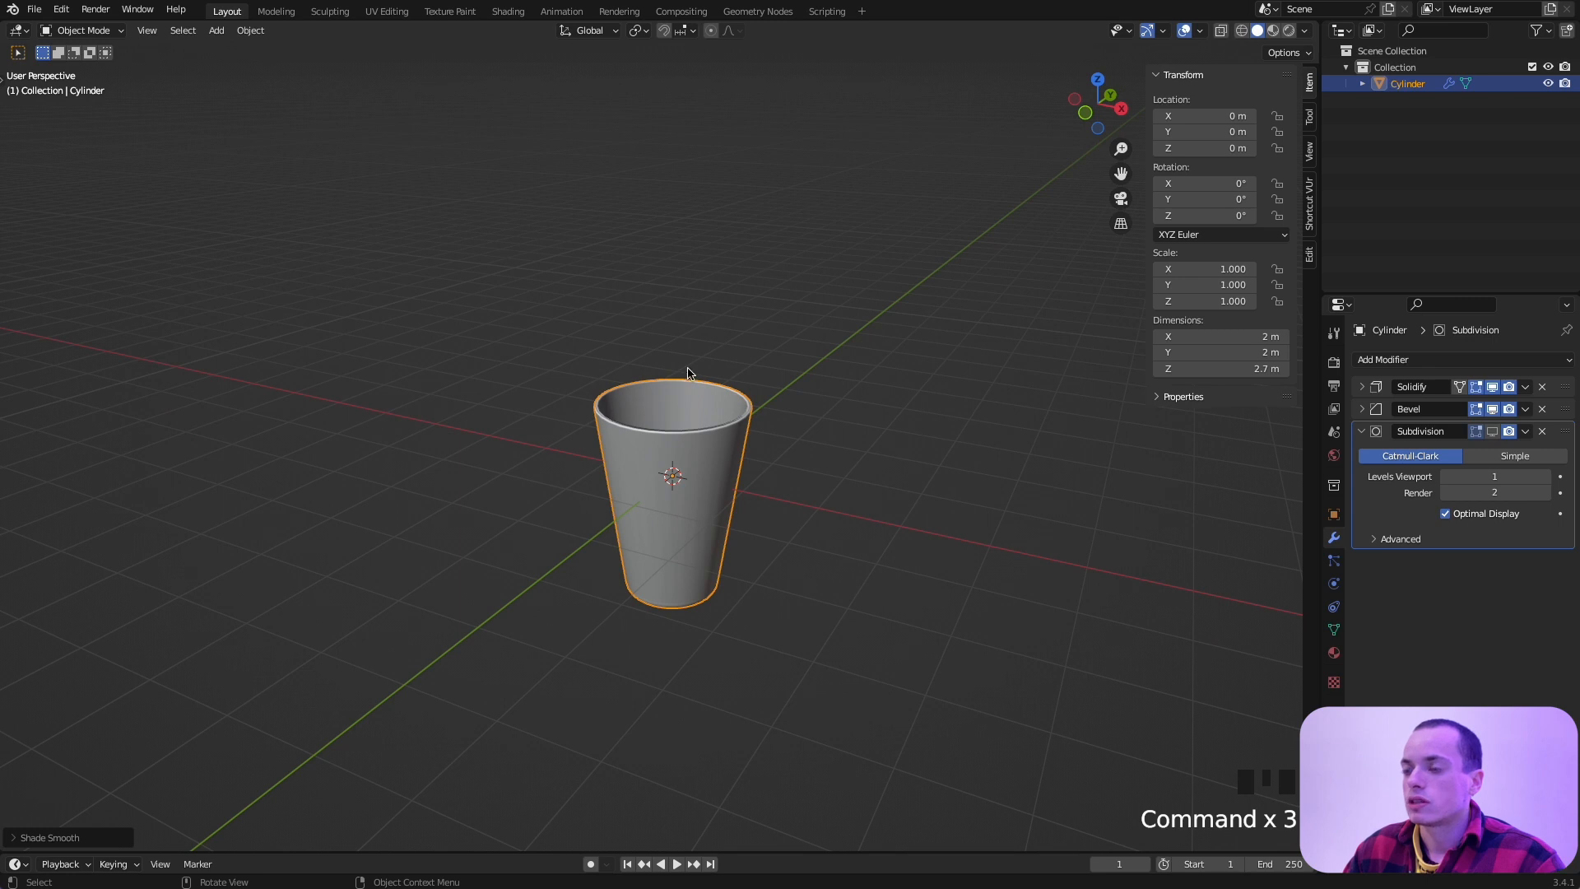
scroll(688, 372, up, 3)
key(Tab)
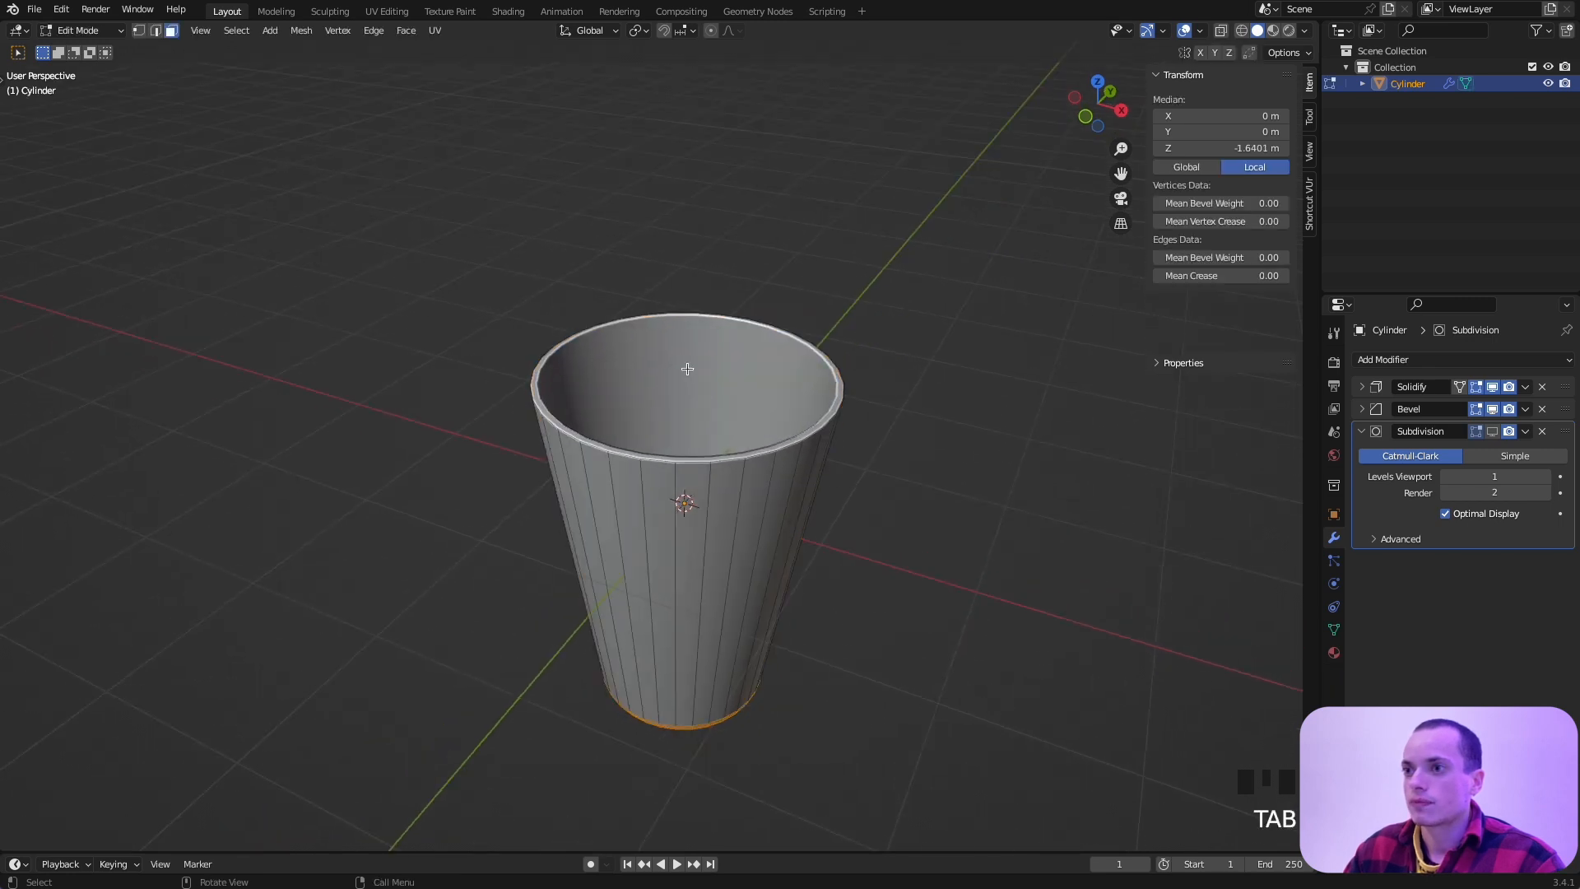
scroll(688, 369, up, 4)
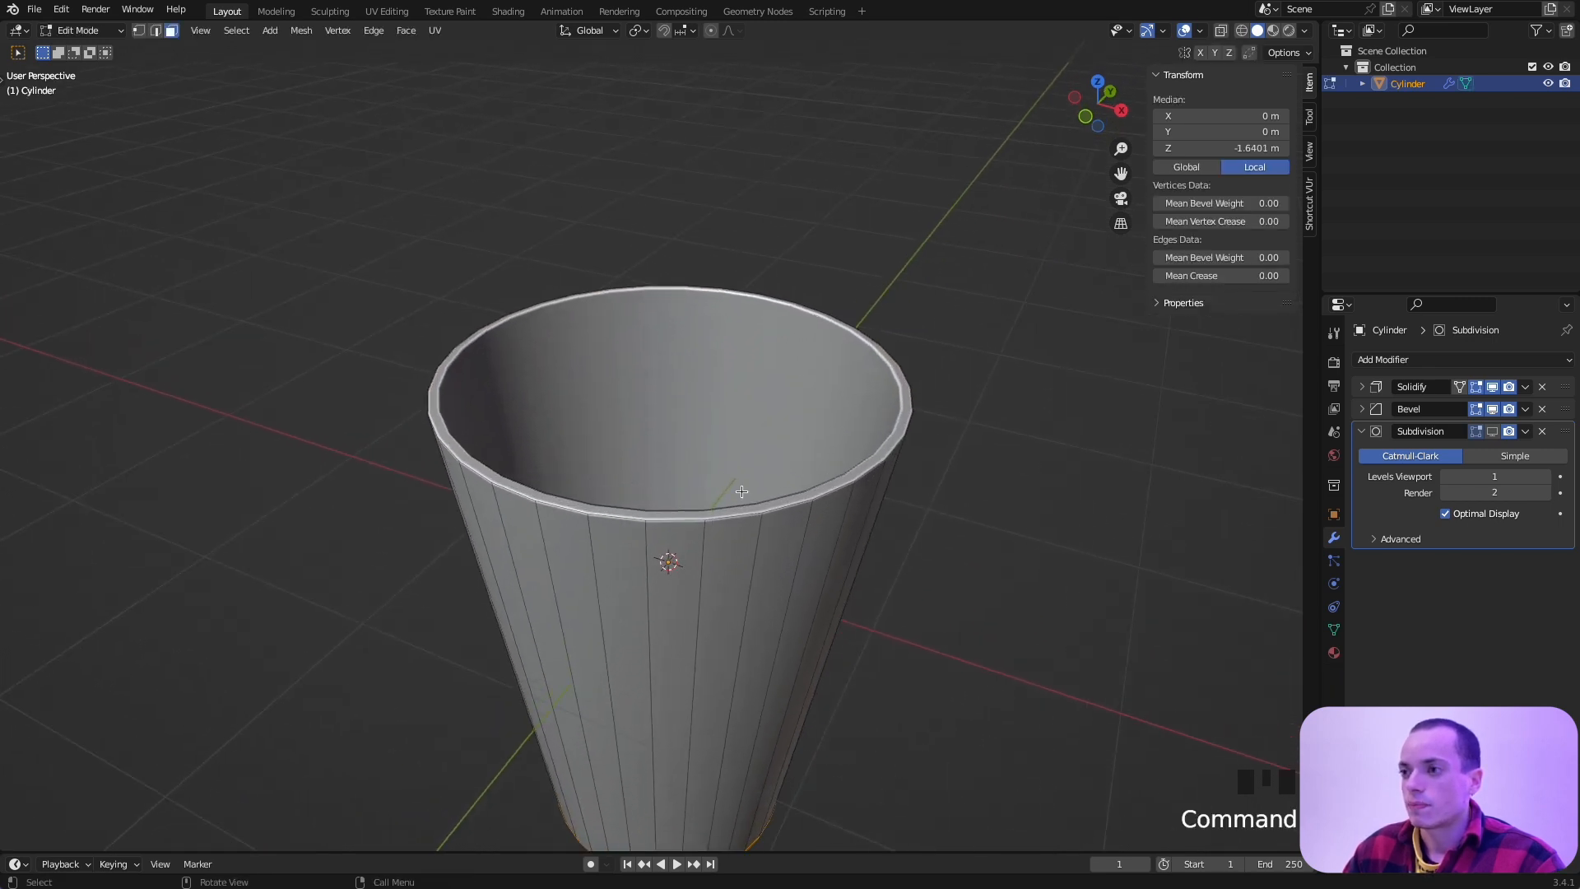
click(779, 509)
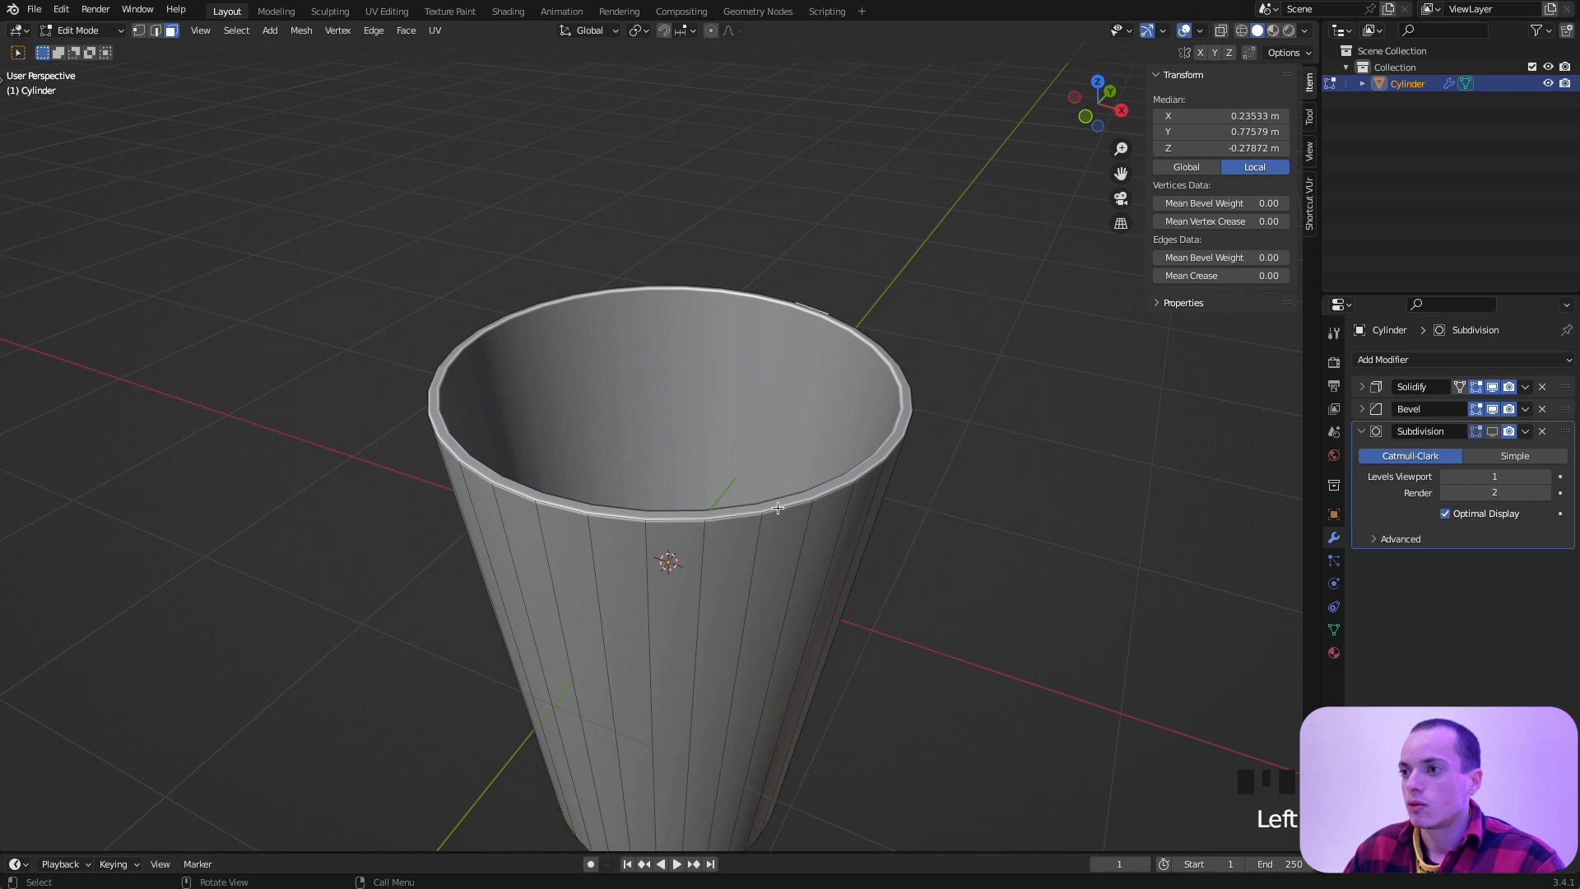
click(157, 32)
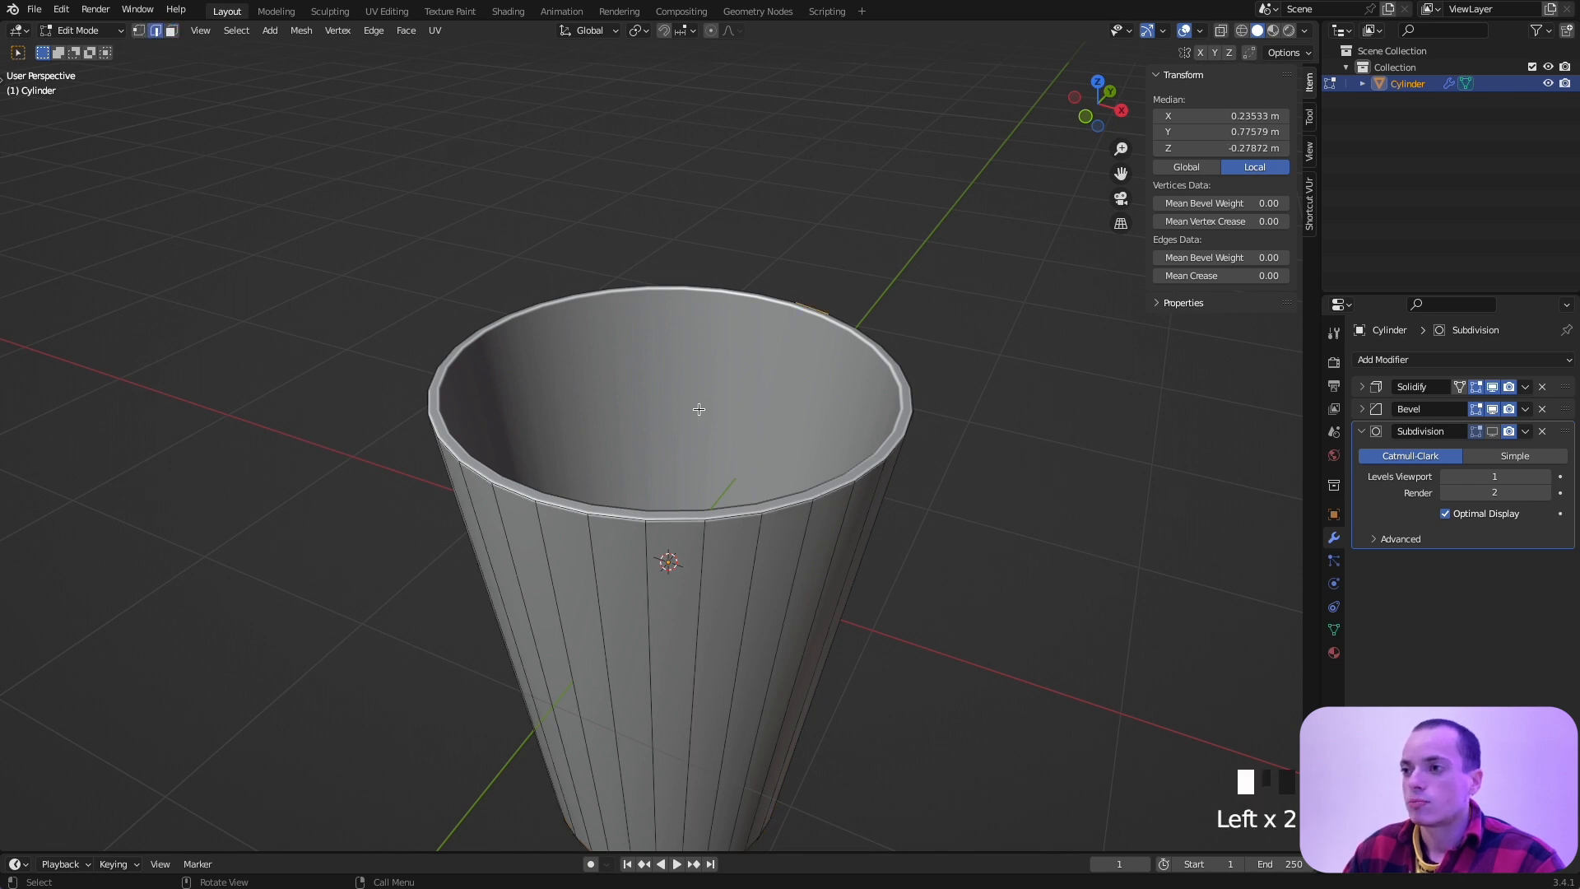
click(776, 508)
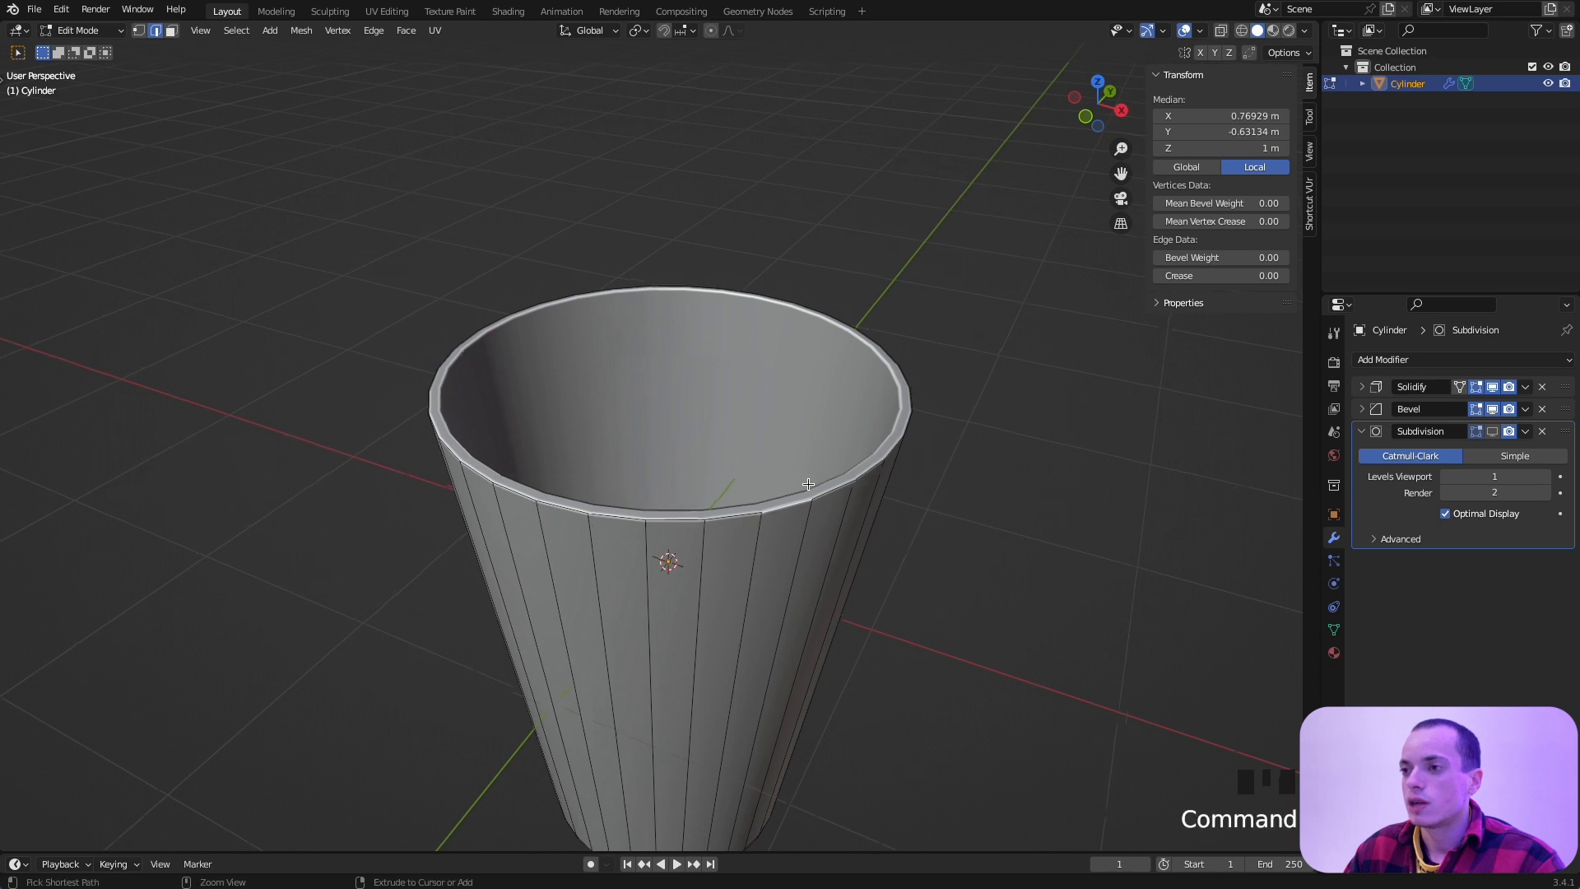
scroll(815, 492, up, 2)
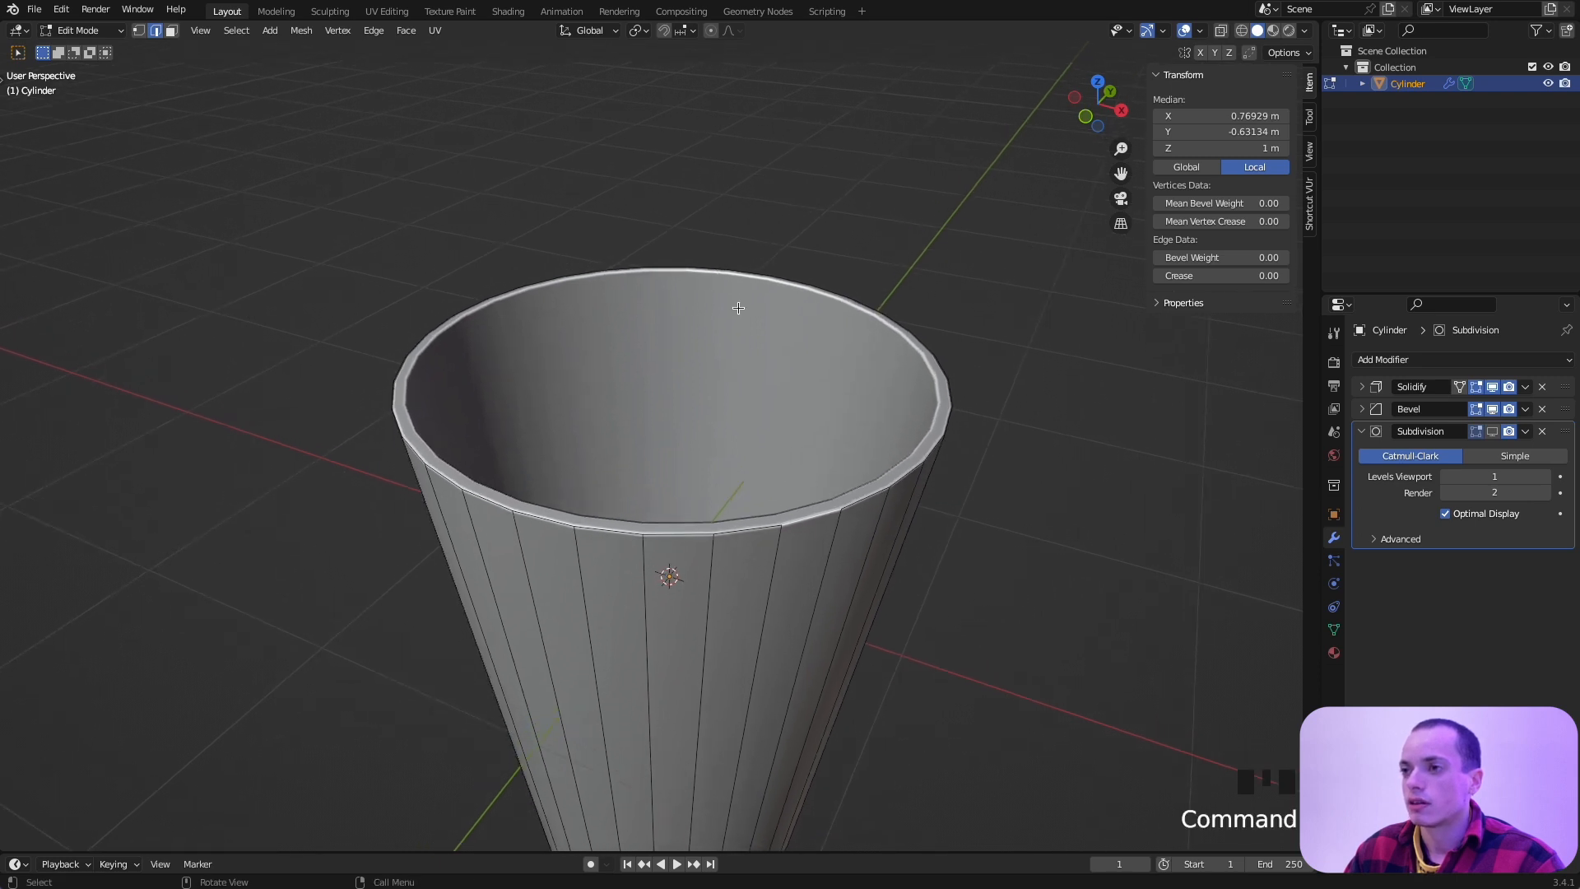
middle_drag(738, 308, 750, 286)
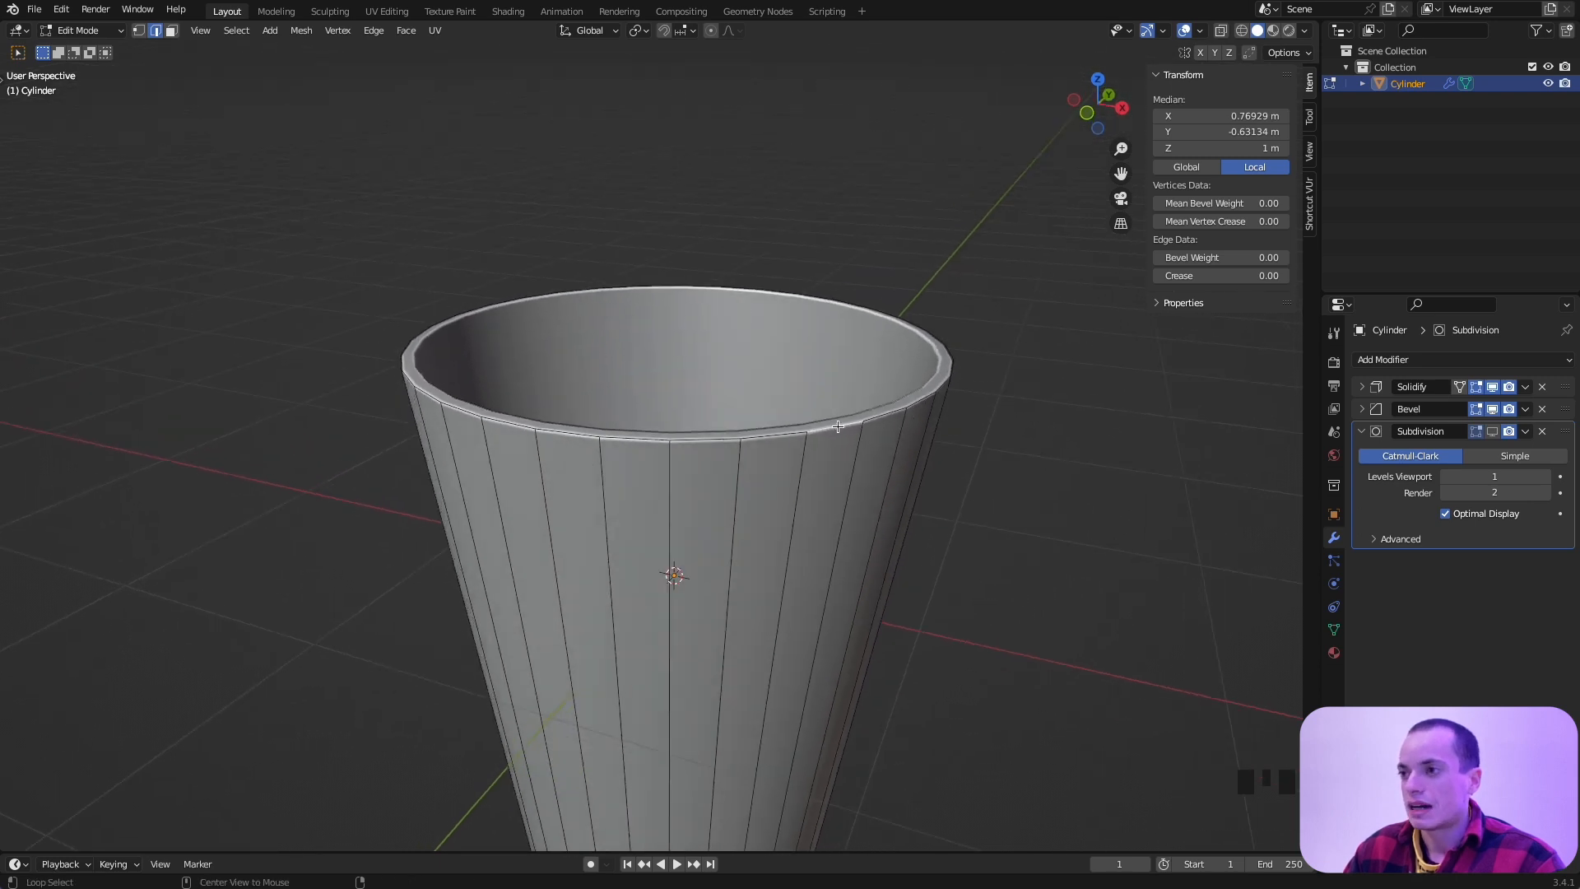
alt+click(838, 428)
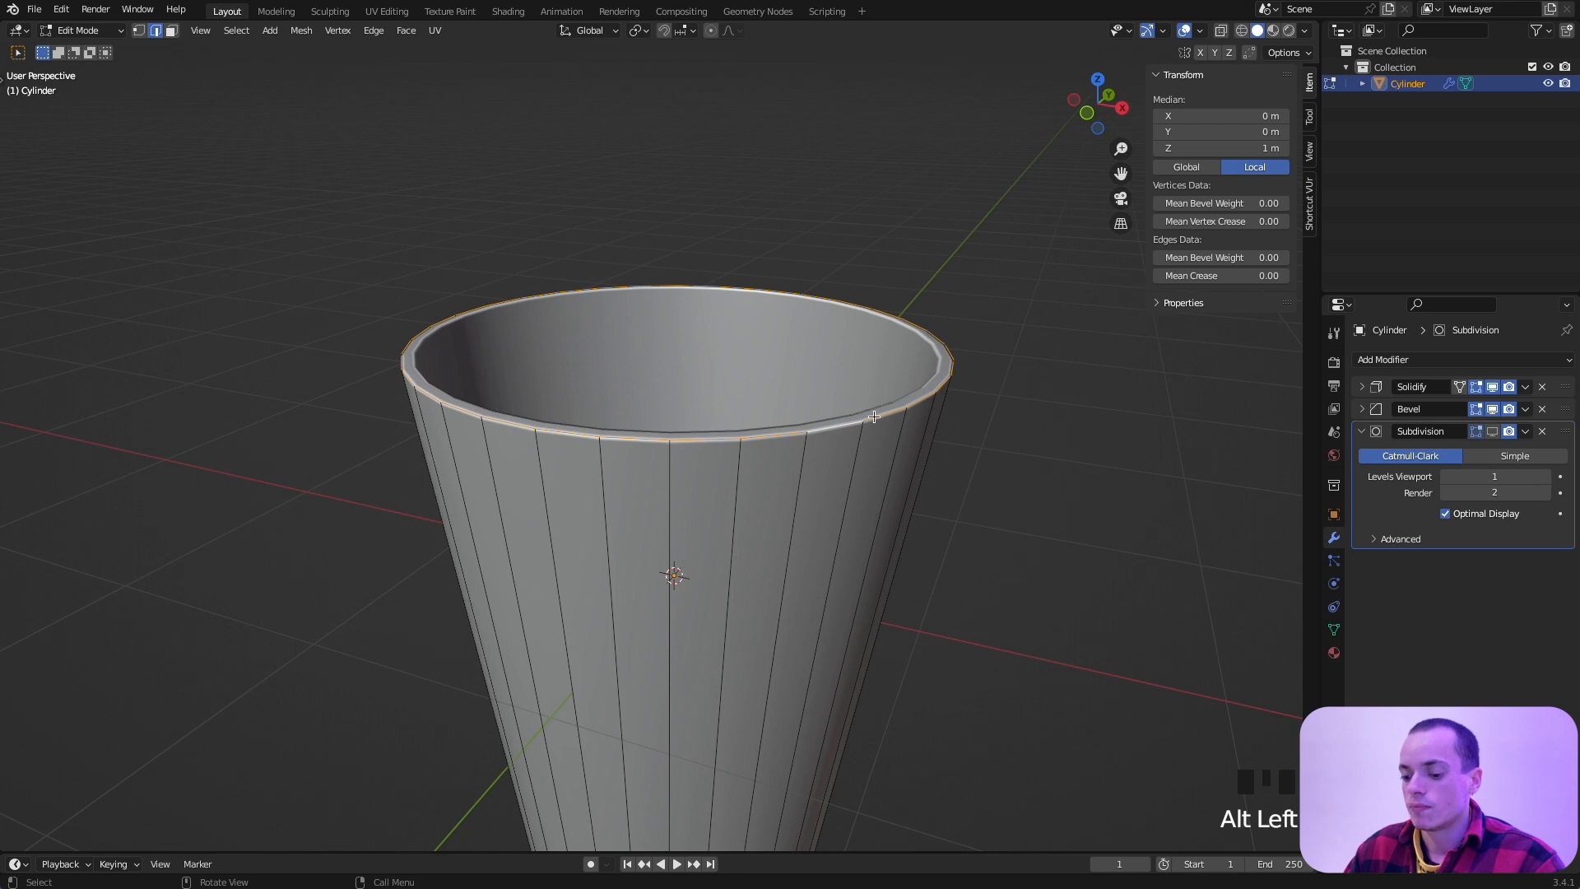
key(shift+d)
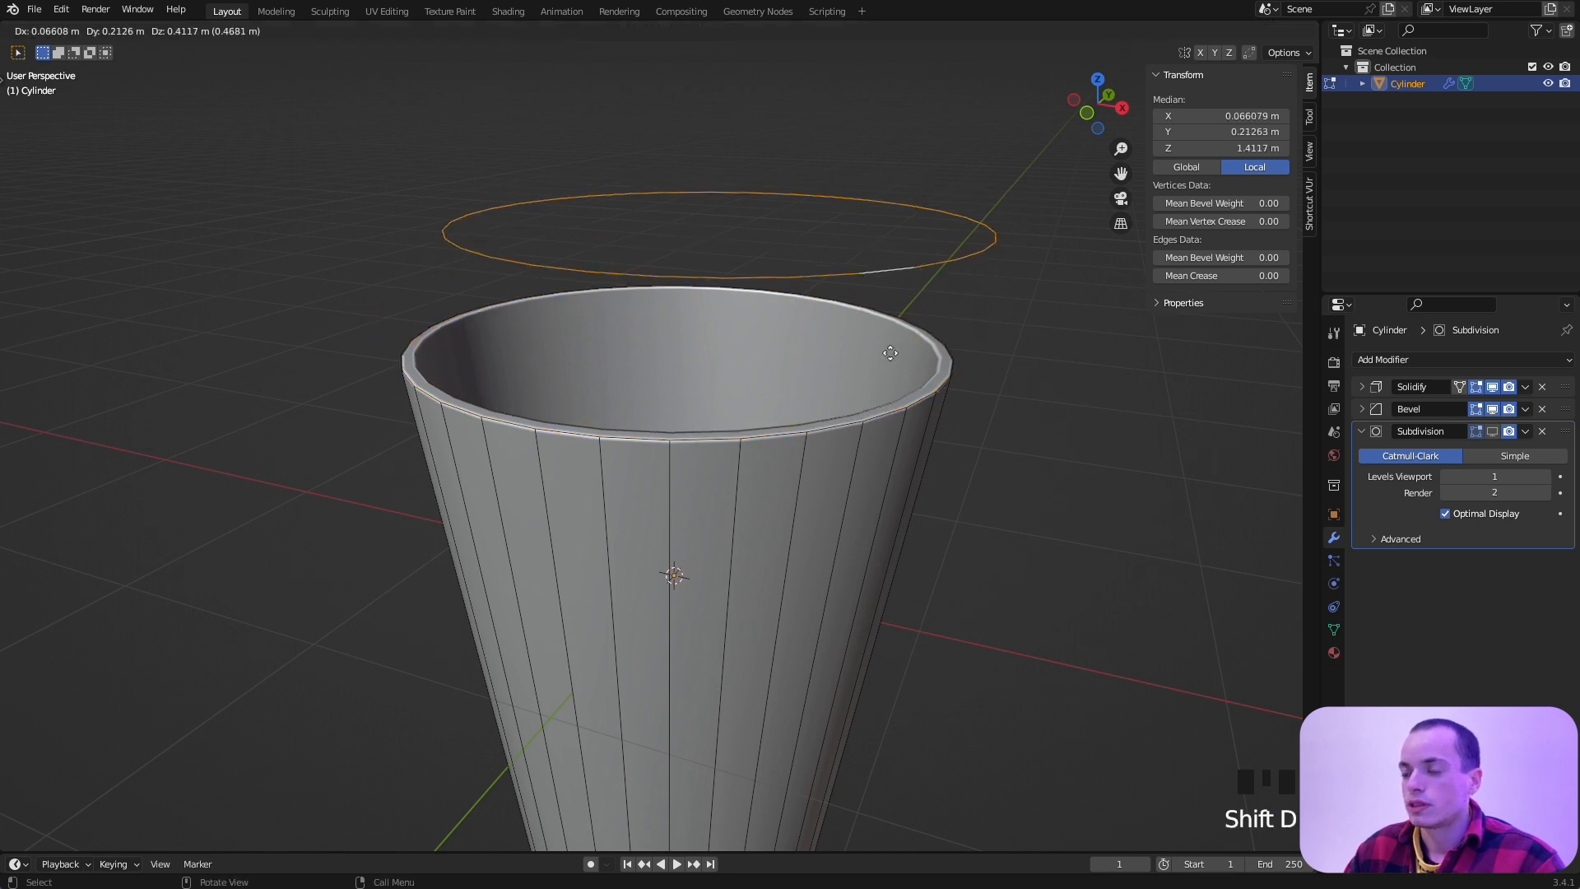
right_click(912, 330)
Step: Move the duplicated rim loop straight up along Z to a height of about 1.035 m, just above the cup
scroll(932, 380, up, 5)
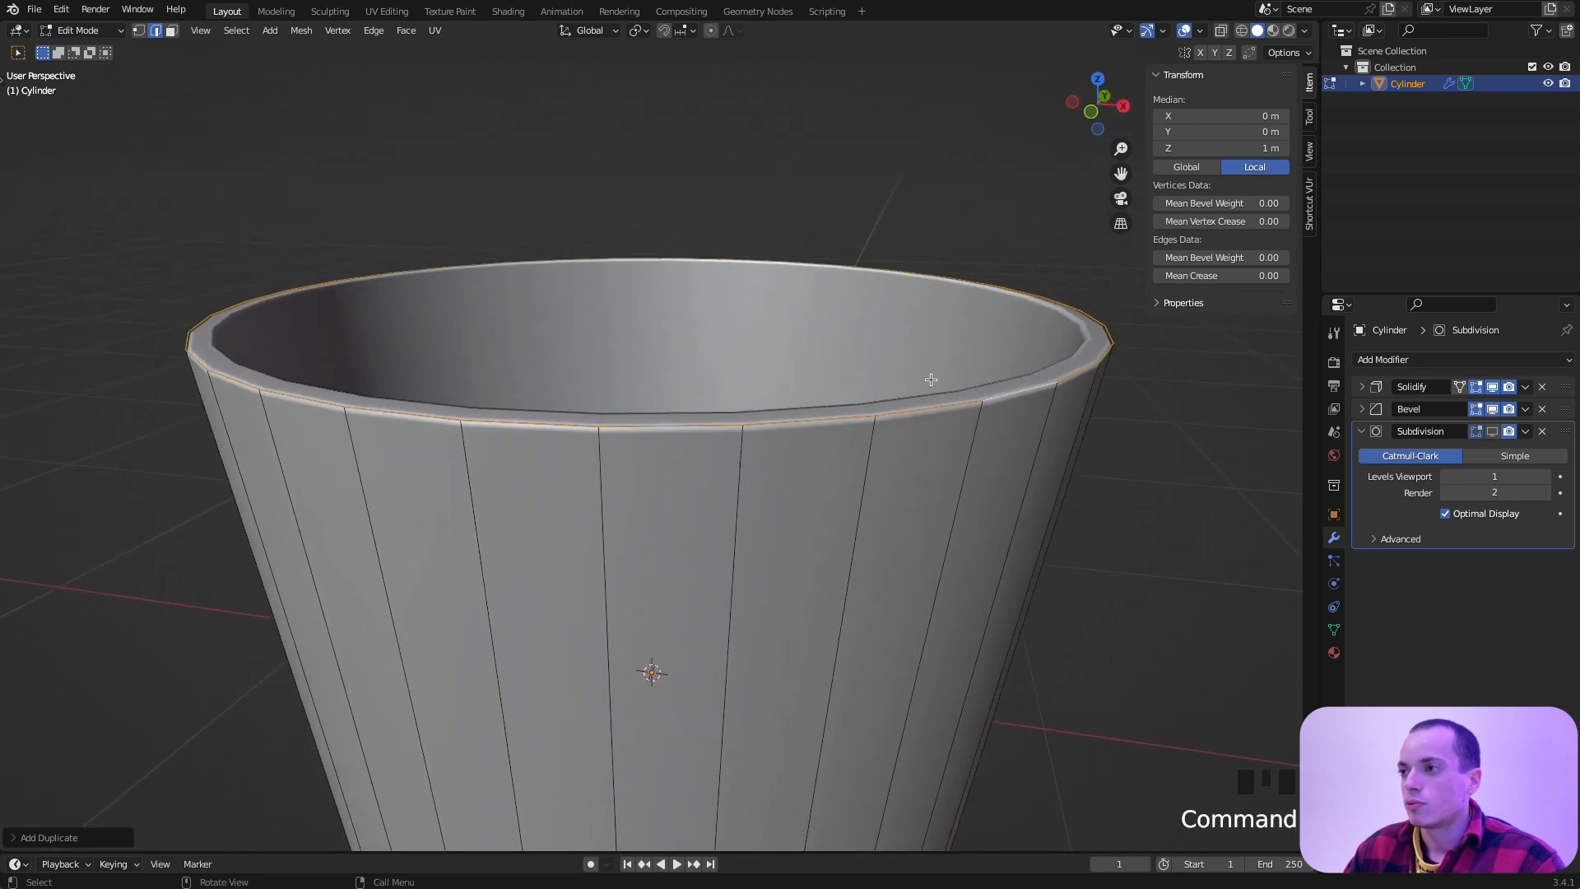
key(g)
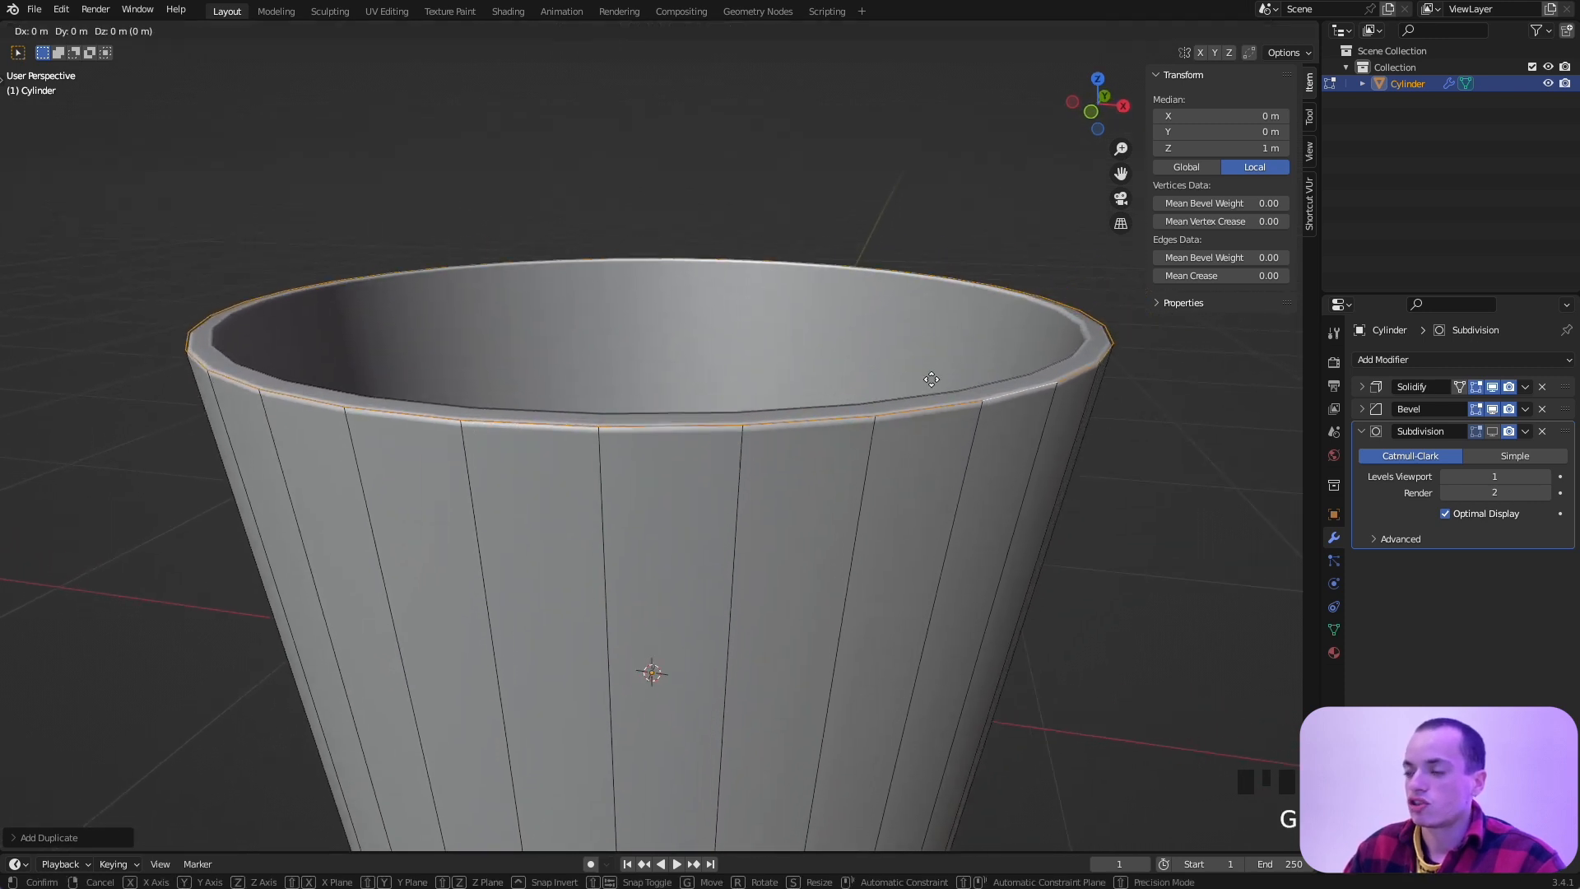
key(z)
click(1041, 404)
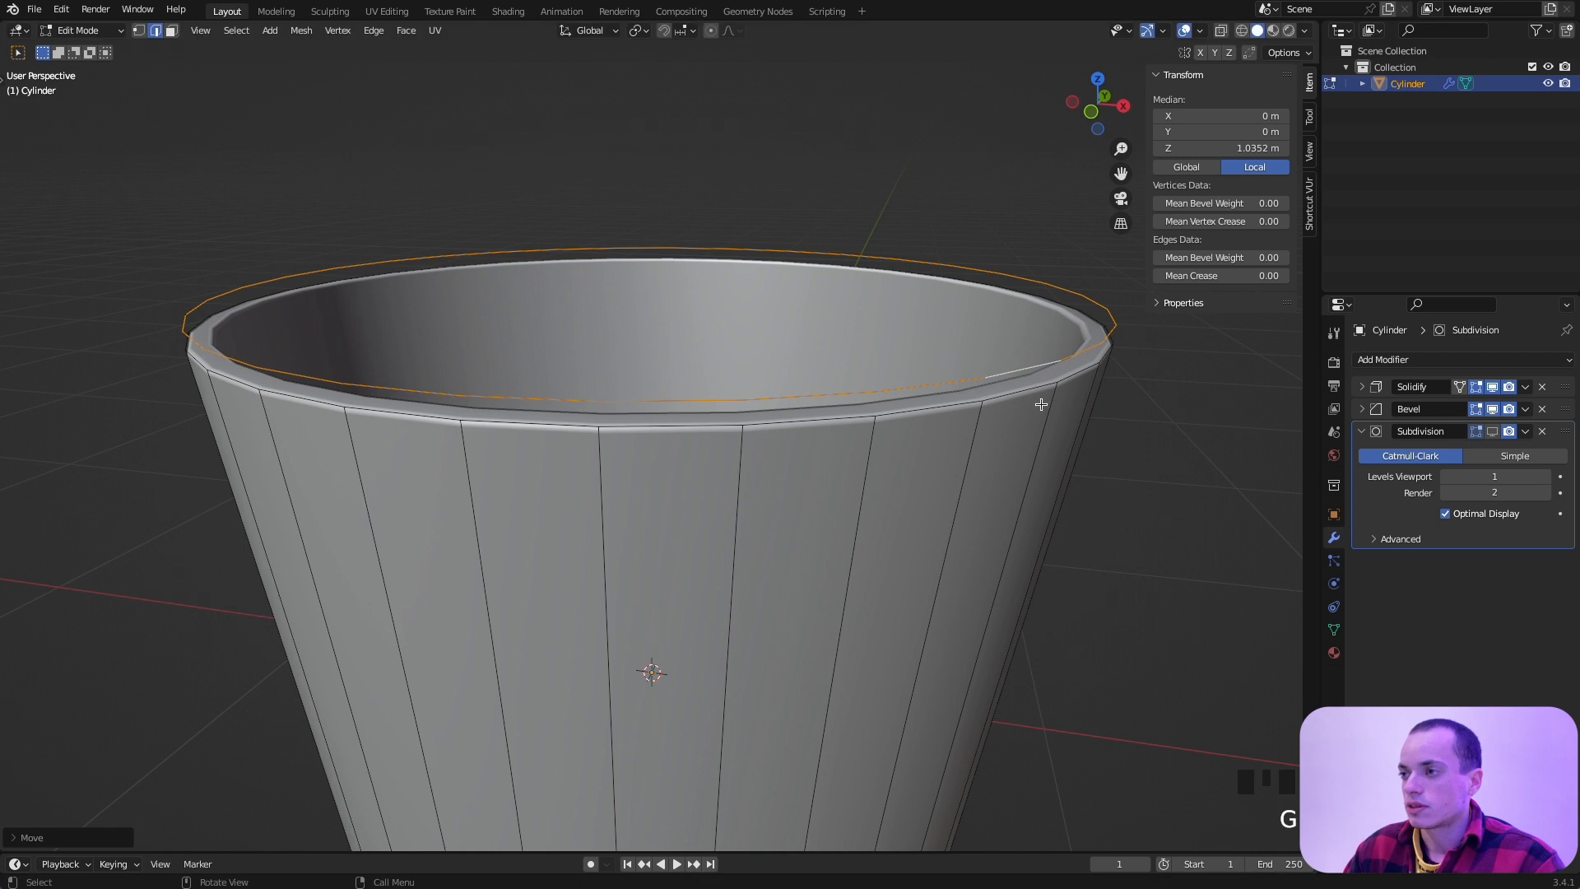
super+scroll(1040, 403, down, 4)
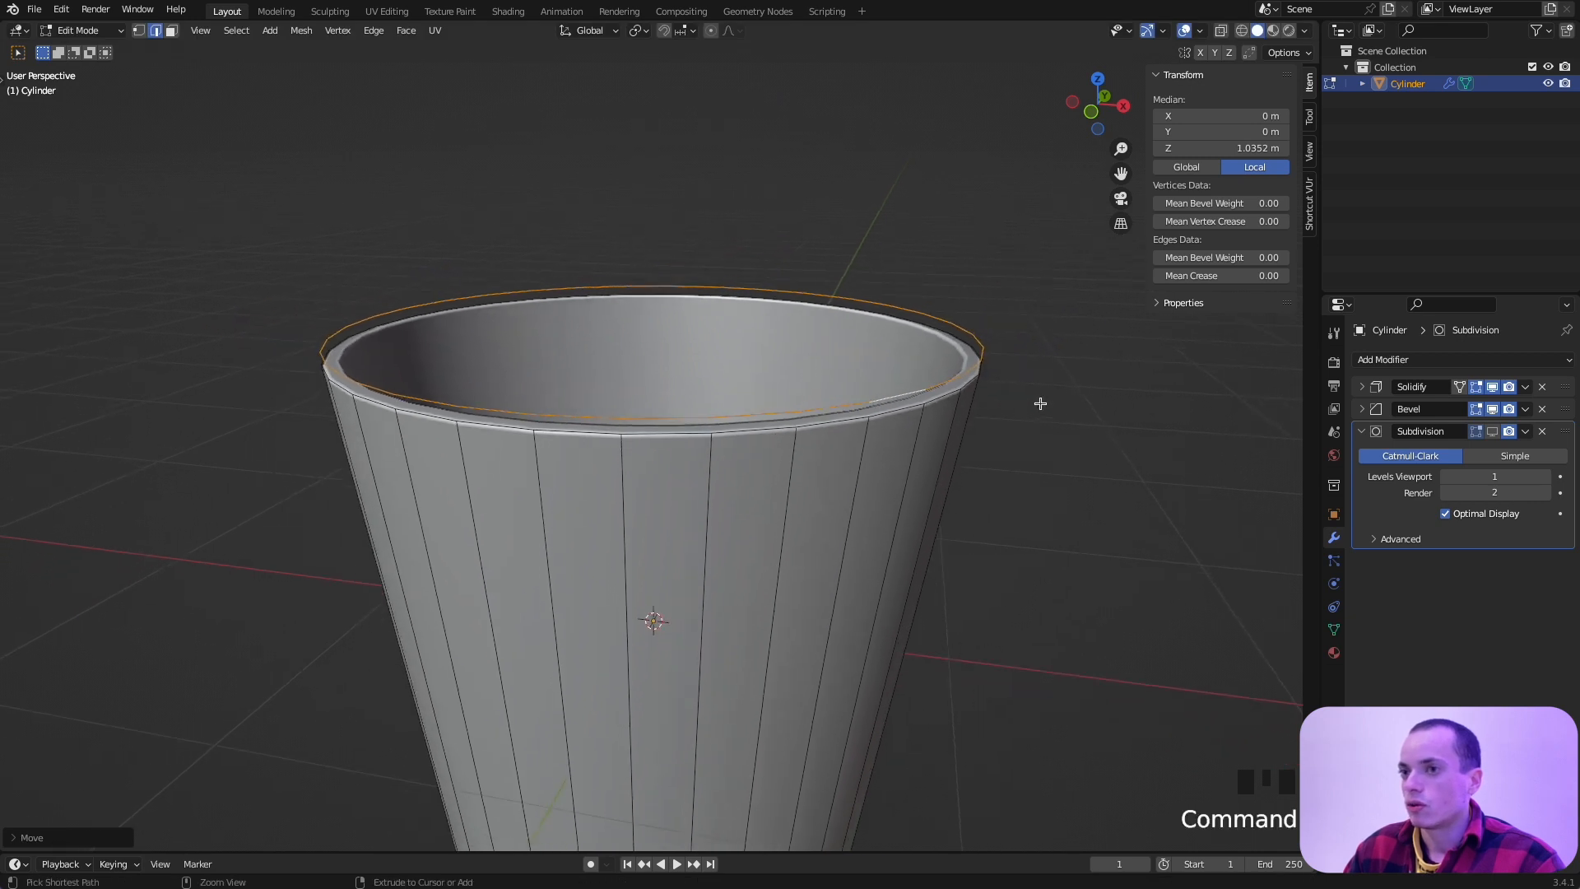
super+scroll(1040, 403, up, 3)
scroll(1041, 402, down, 4)
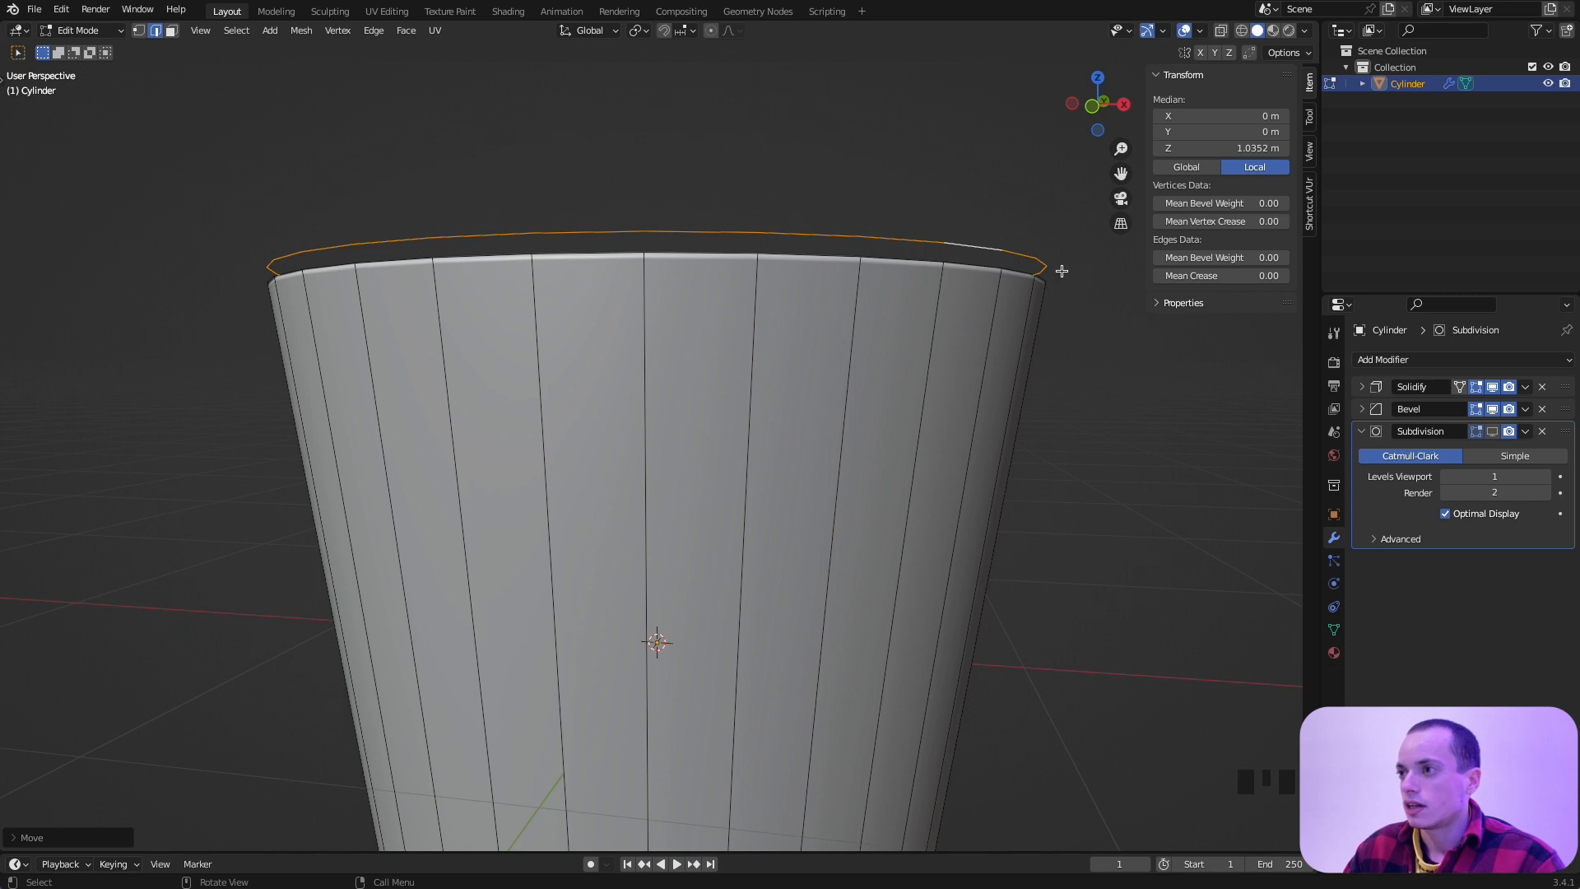
scroll(1054, 331, down, 3)
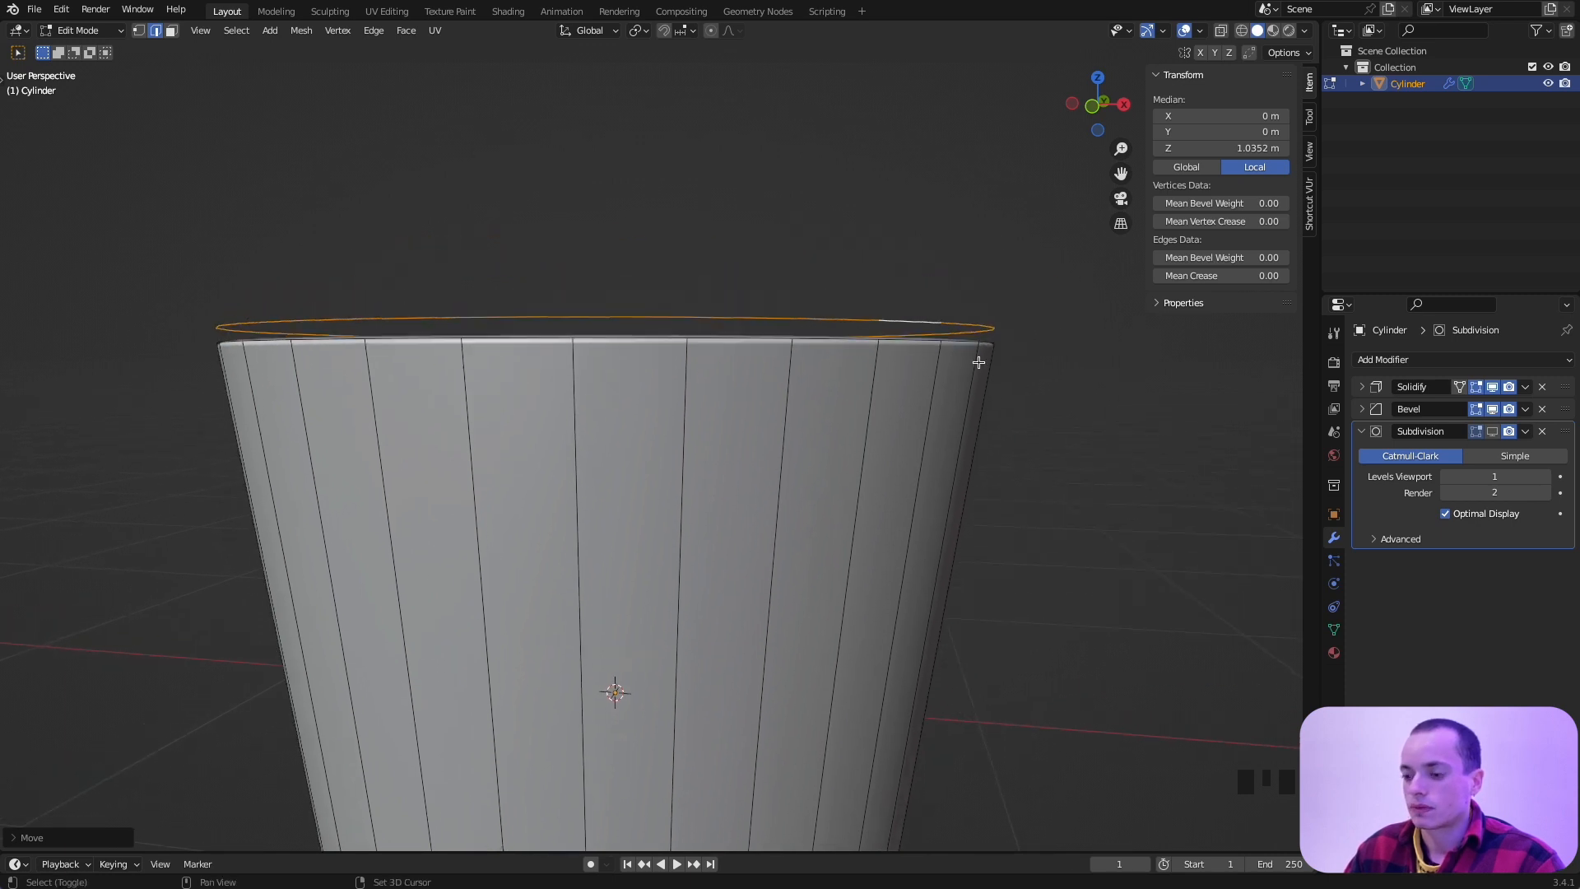
Step: Extrude the raised loop in place and scale it outward by about 1.06 to form a flat lid rim
key(e)
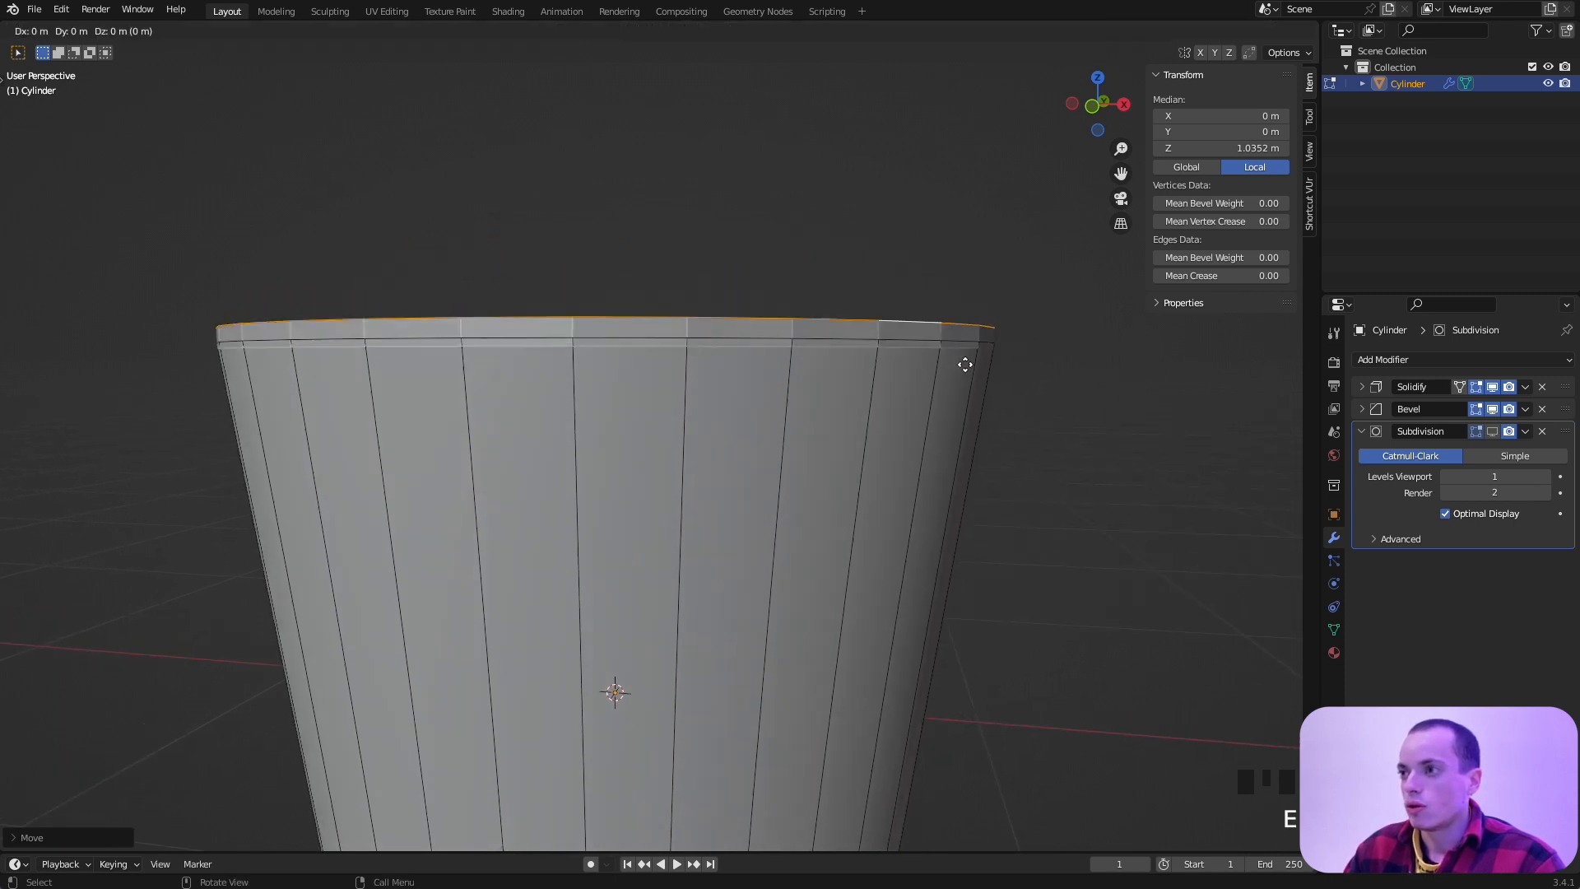
click(980, 326)
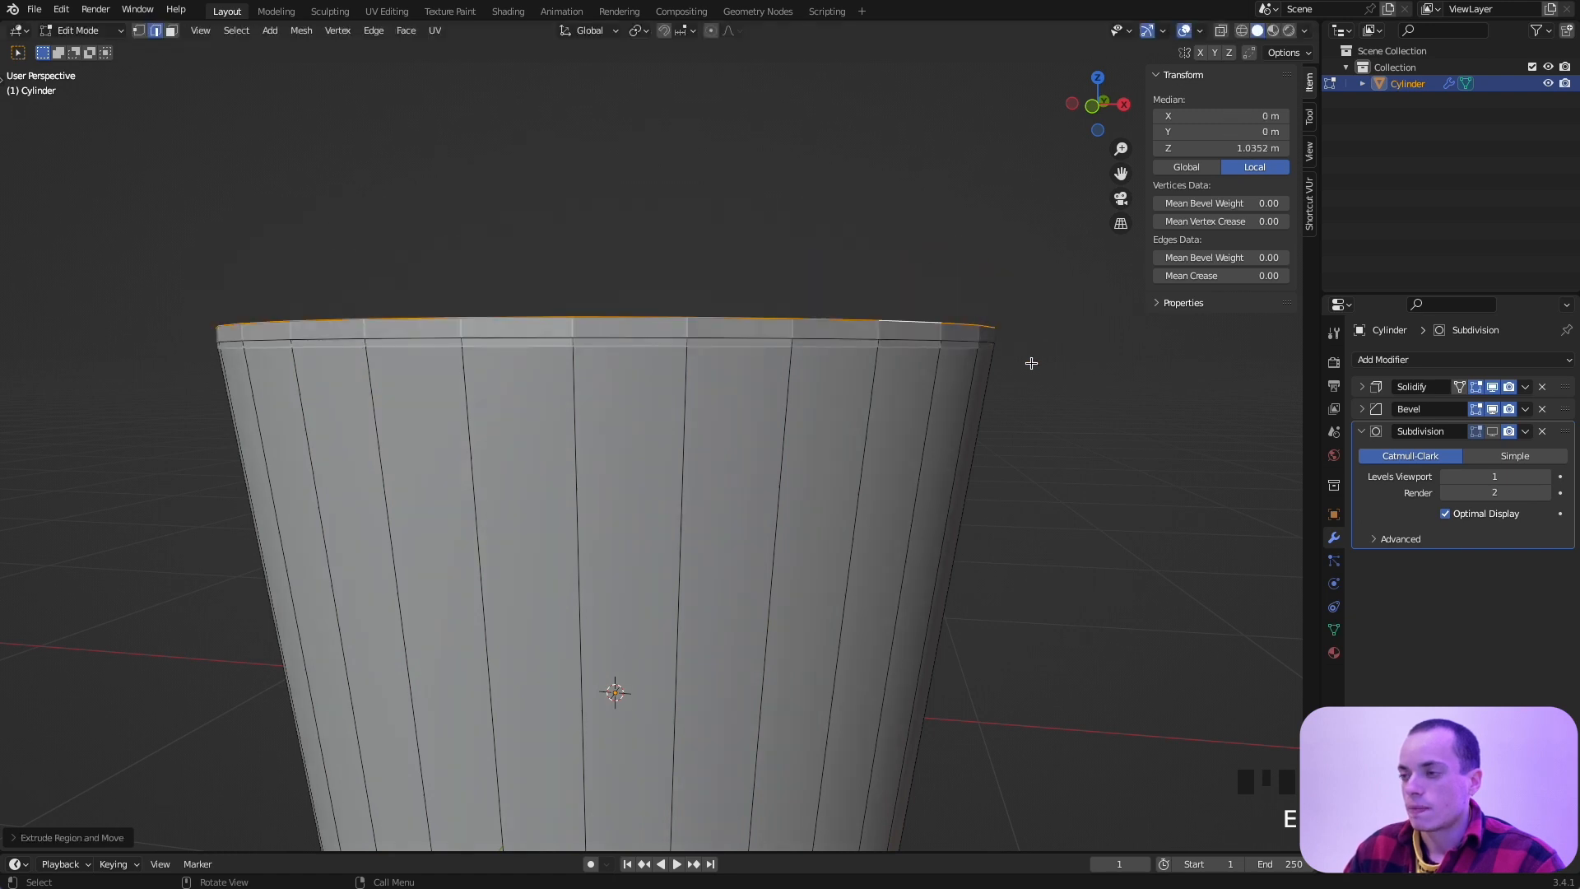
key(s)
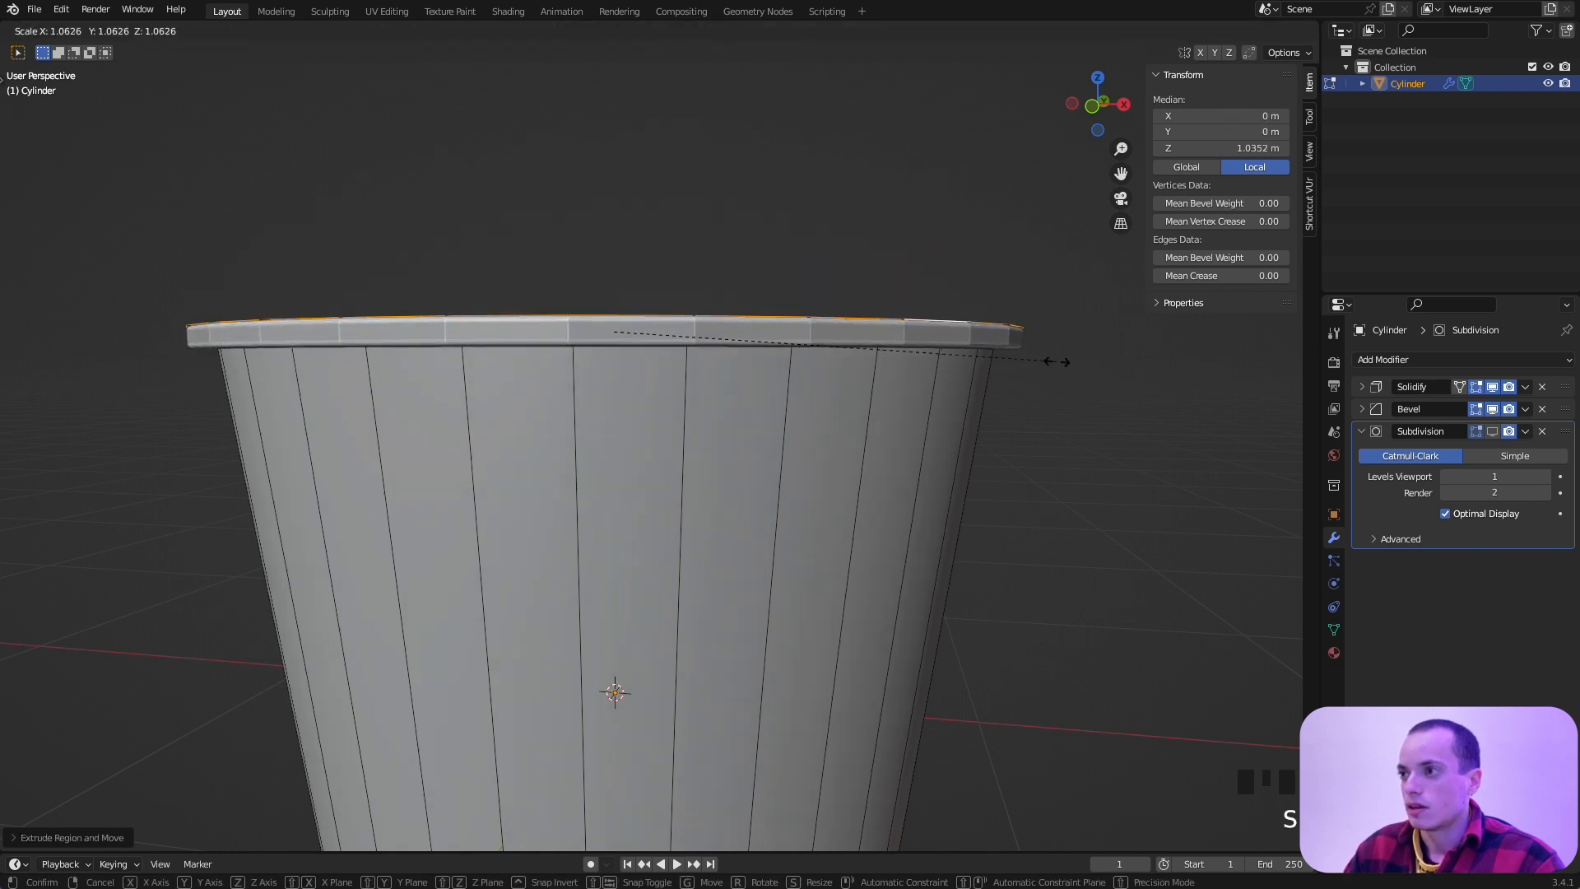
click(1056, 362)
Step: Extrude the lid rim's outer edge loop down along Z by about 0.1 m to form a skirt around the cup
key(e)
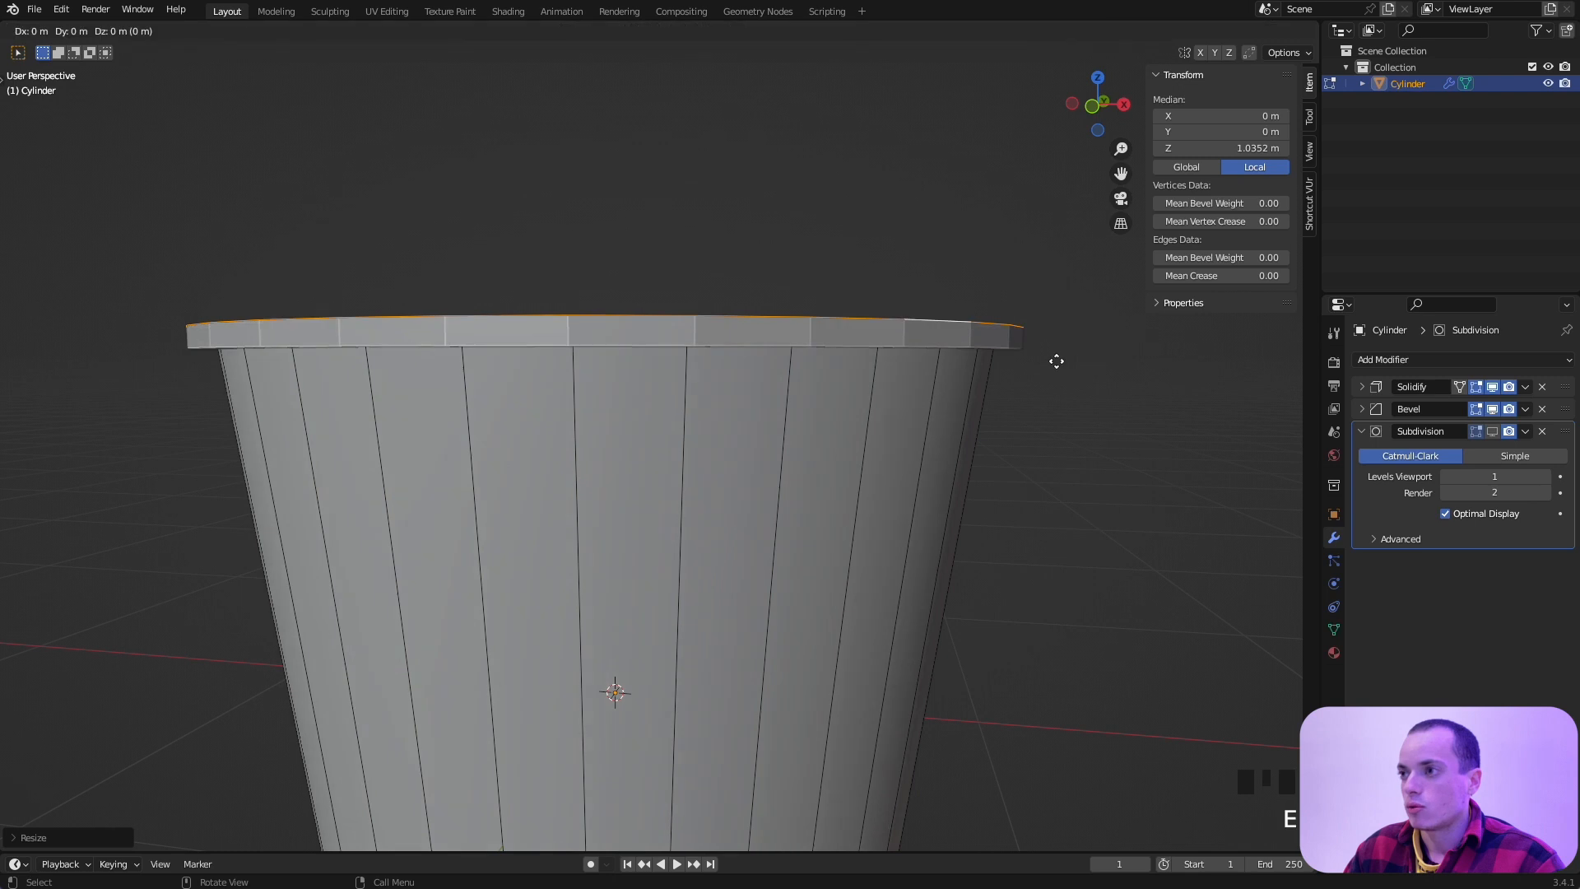
key(z)
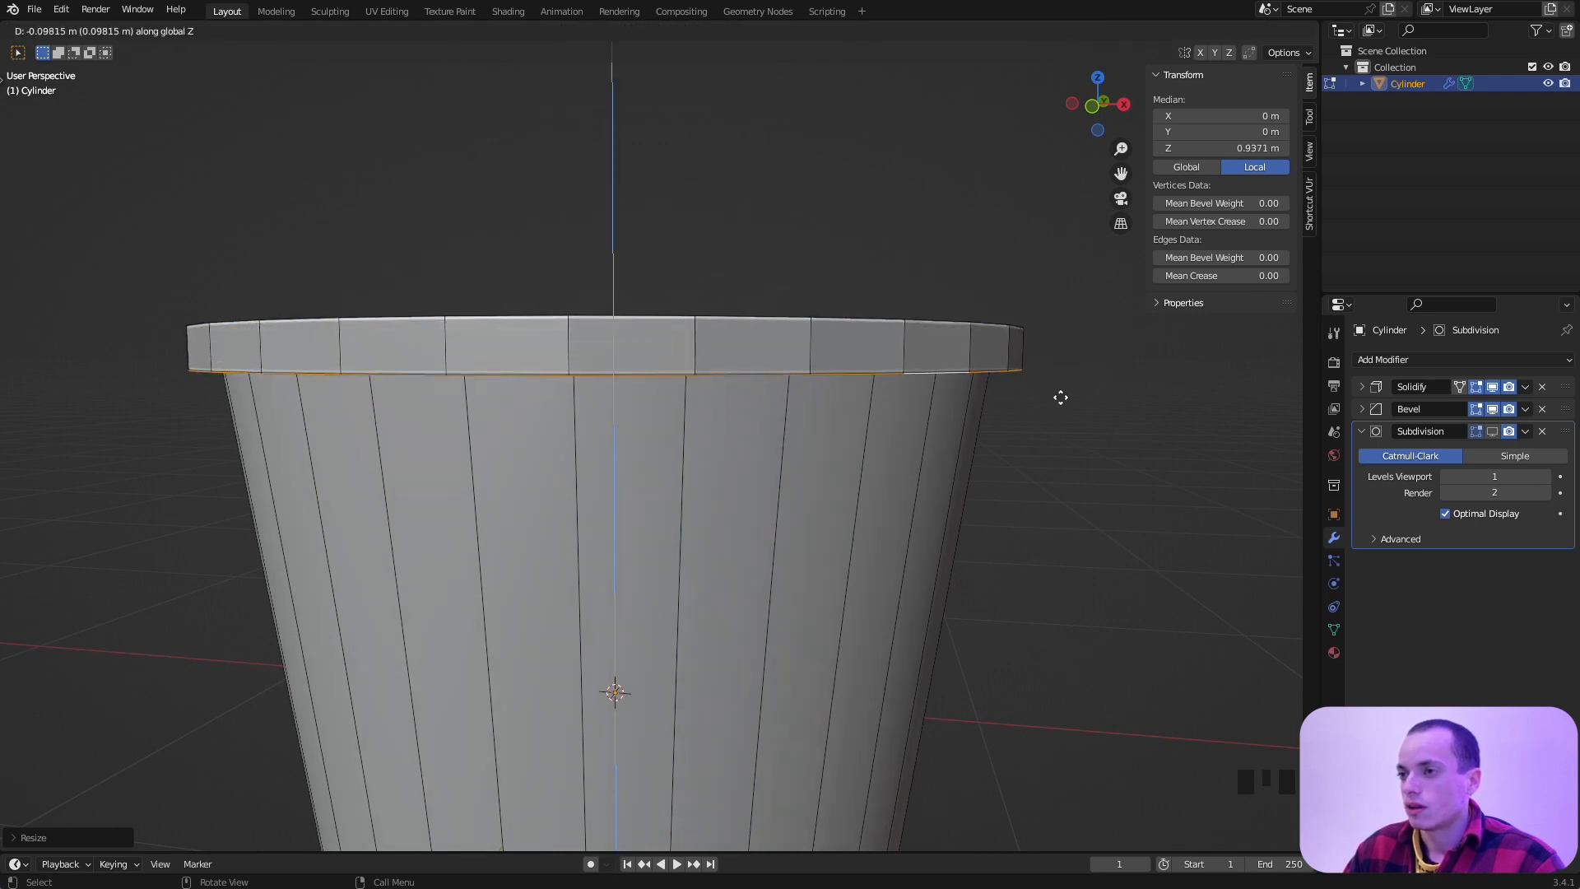
click(1059, 399)
middle_drag(1059, 398, 1060, 360)
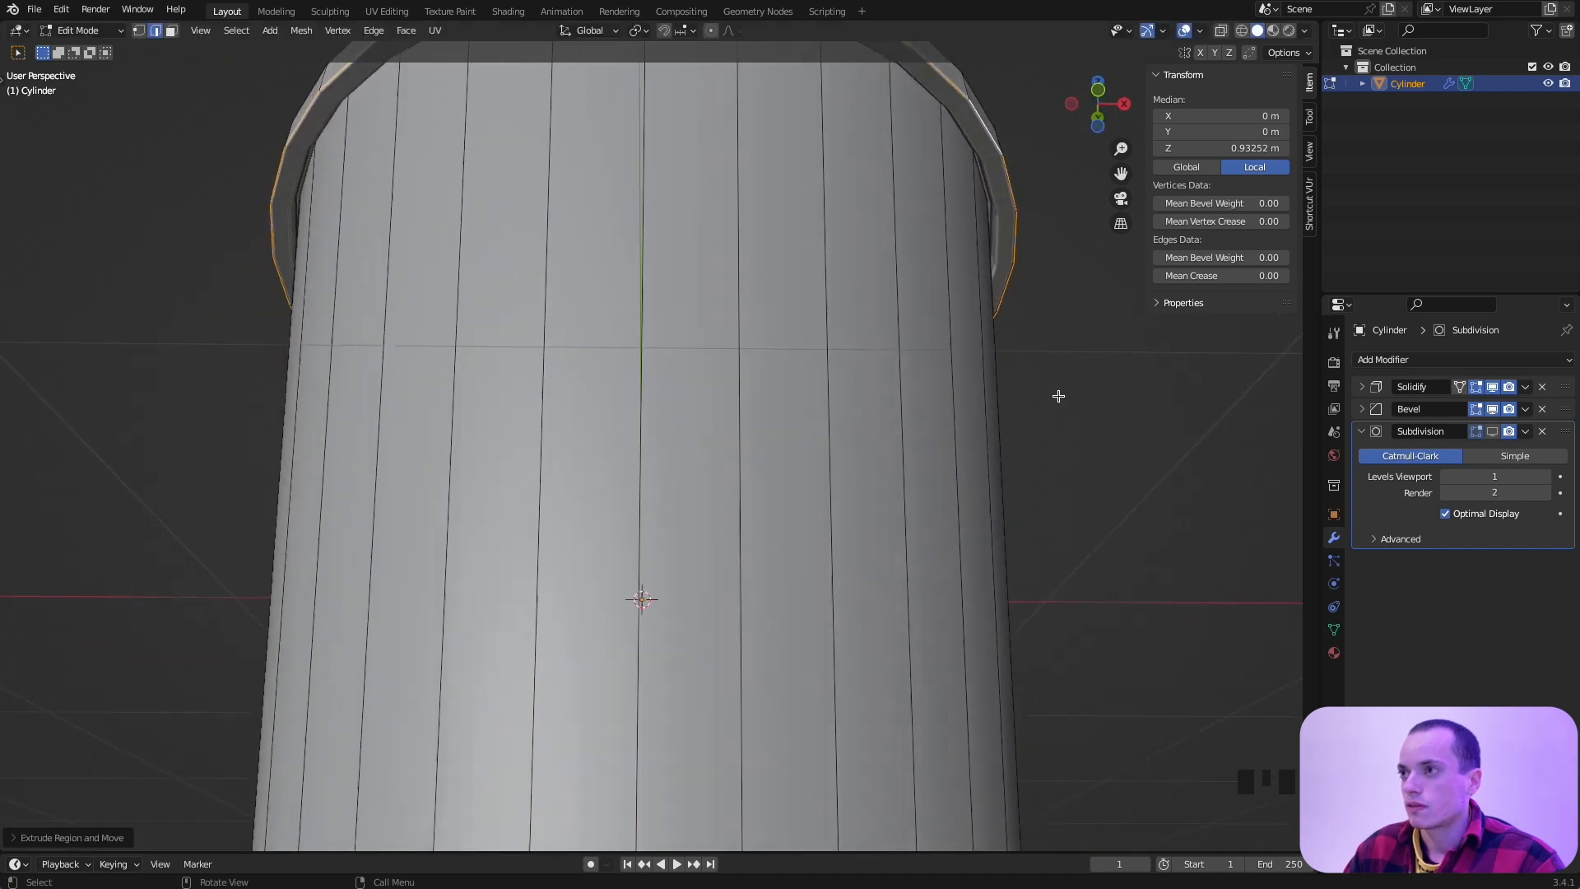
middle_drag(1023, 232, 1023, 233)
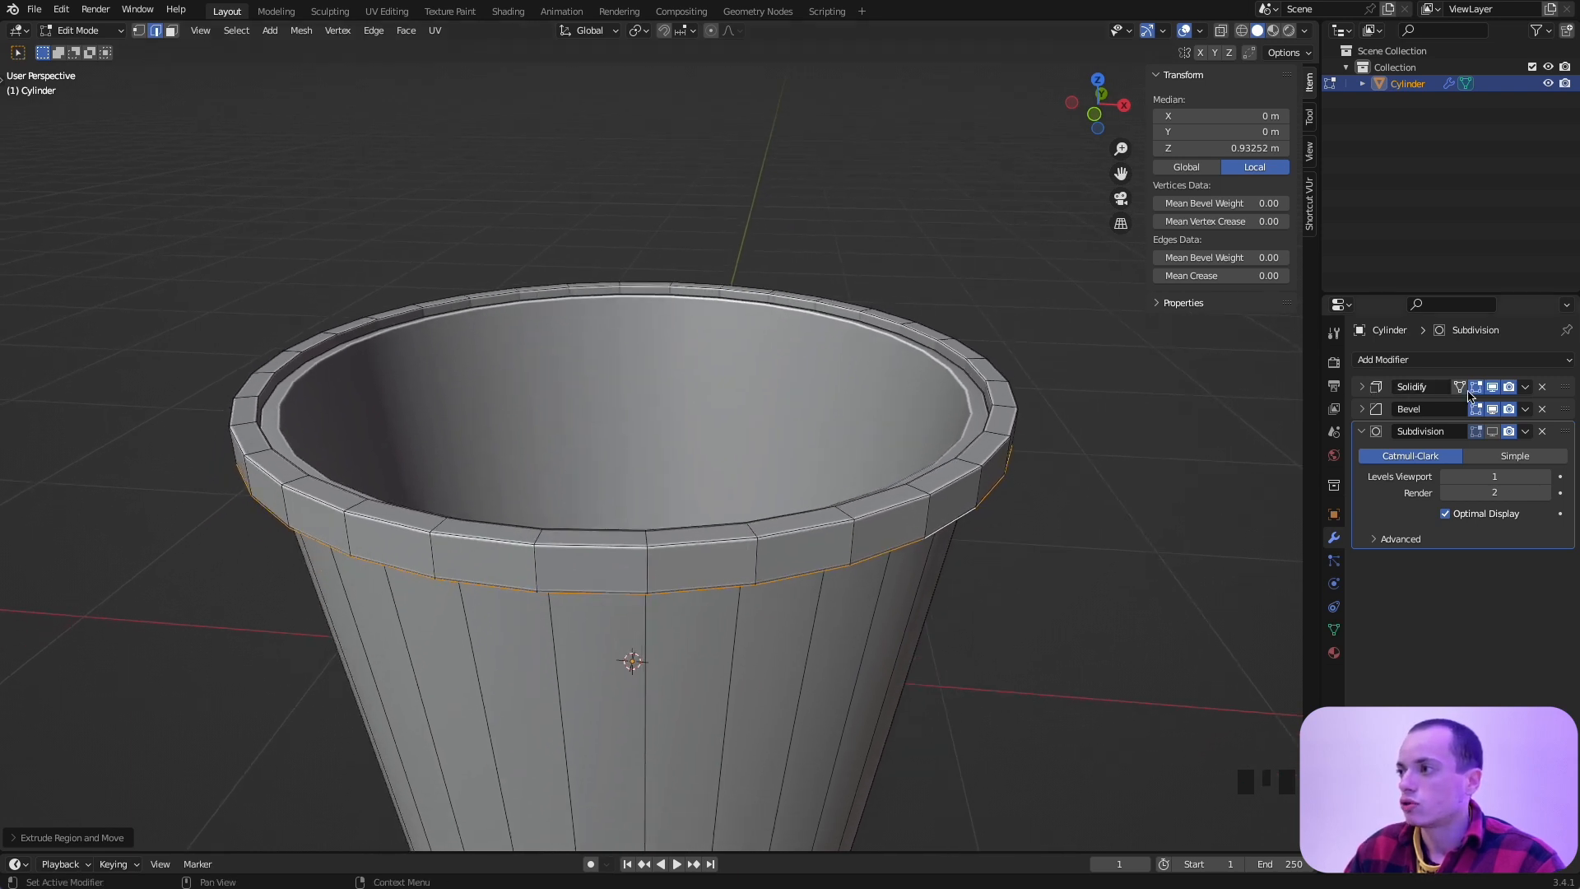
Step: Turn off the Solidify modifier's viewport display and select the lid rim's inner edge loop
click(1496, 391)
middle_drag(1083, 437, 1036, 428)
click(1030, 373)
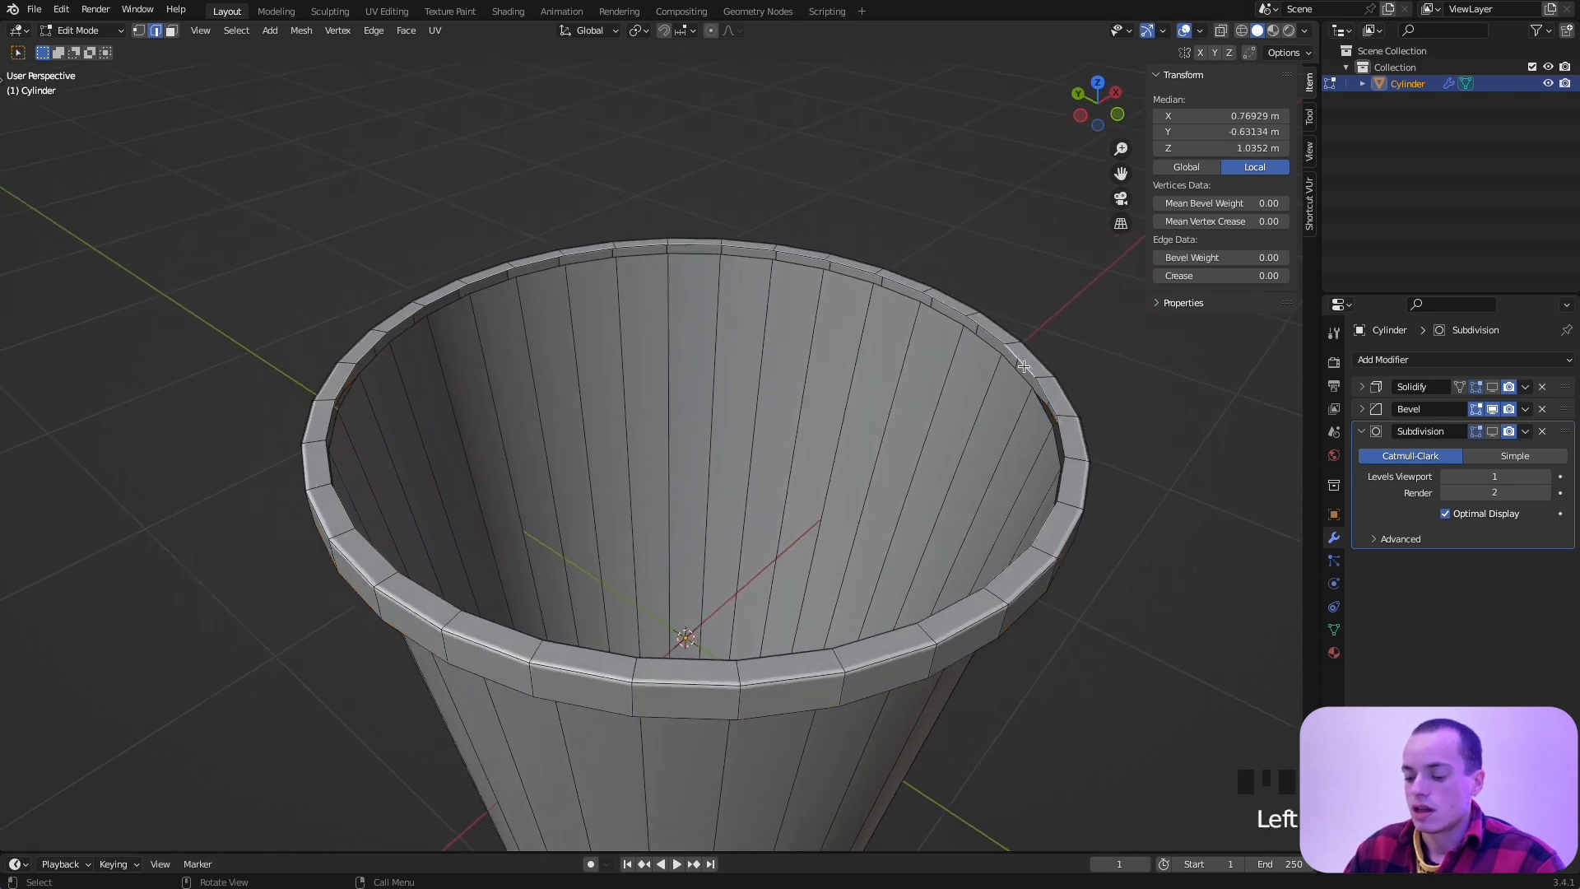
alt+click(1024, 364)
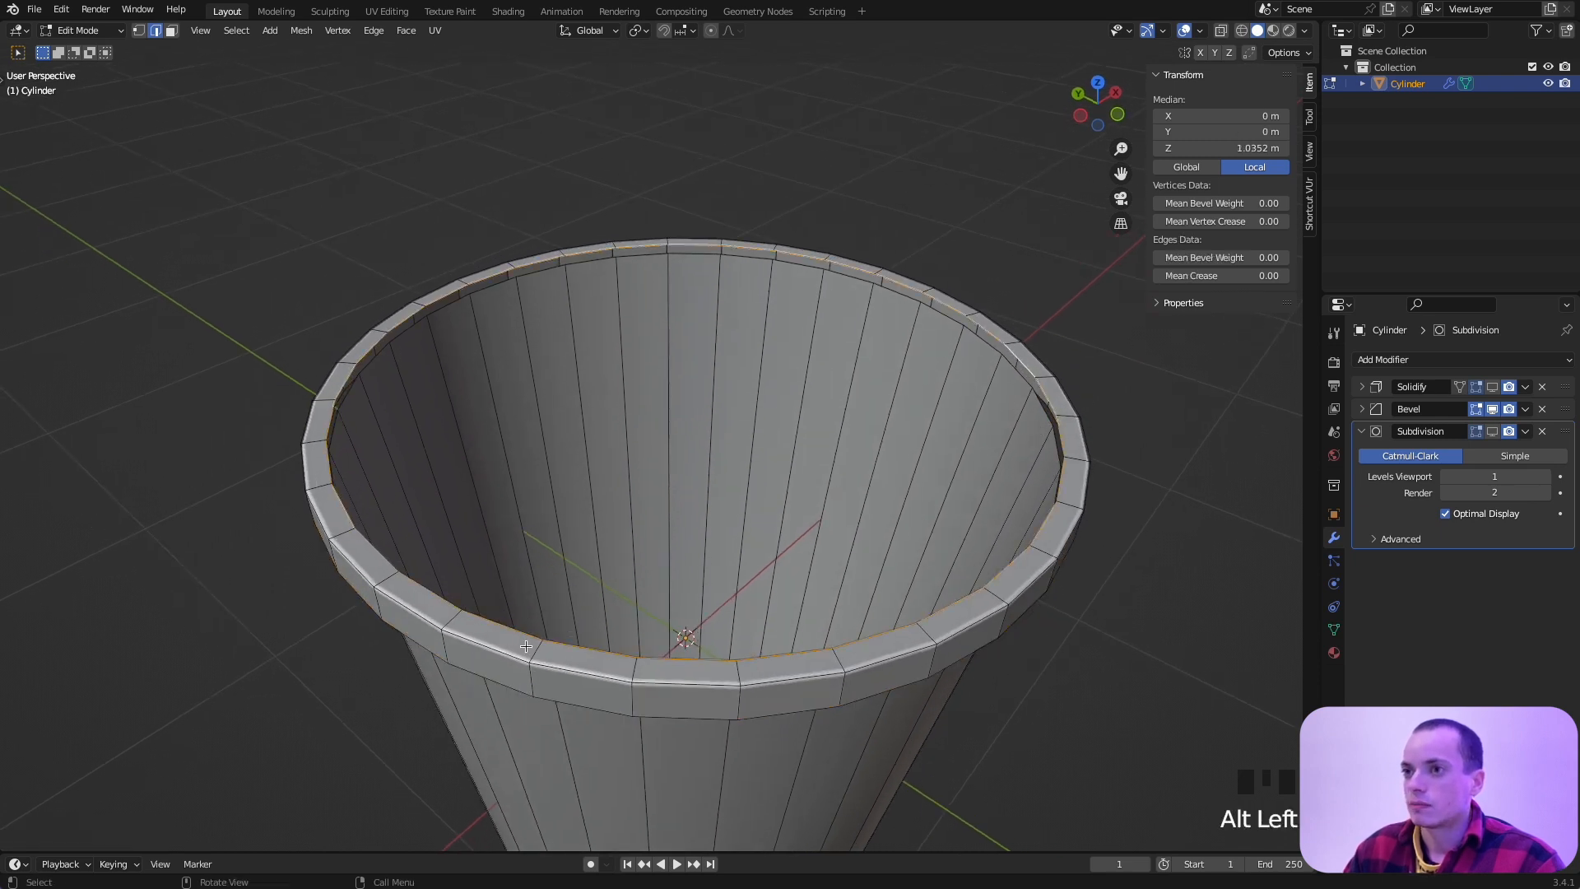
Step: Extrude the lid's inner edge loop straight up along Z to a height of about 1.82 m
middle_drag(910, 521, 910, 521)
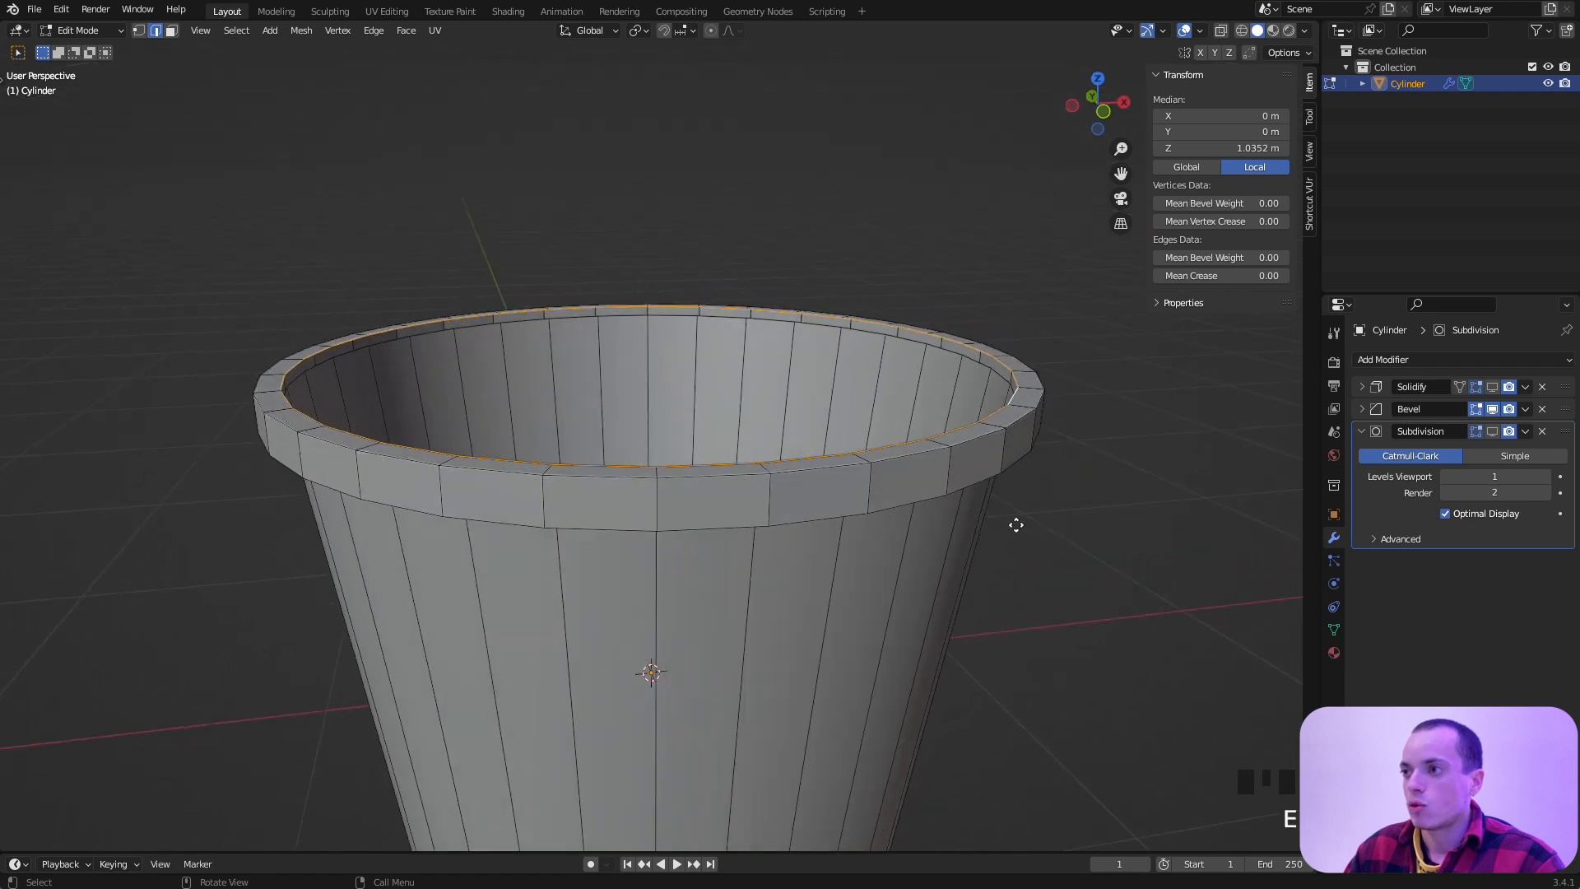
key(e)
key(z)
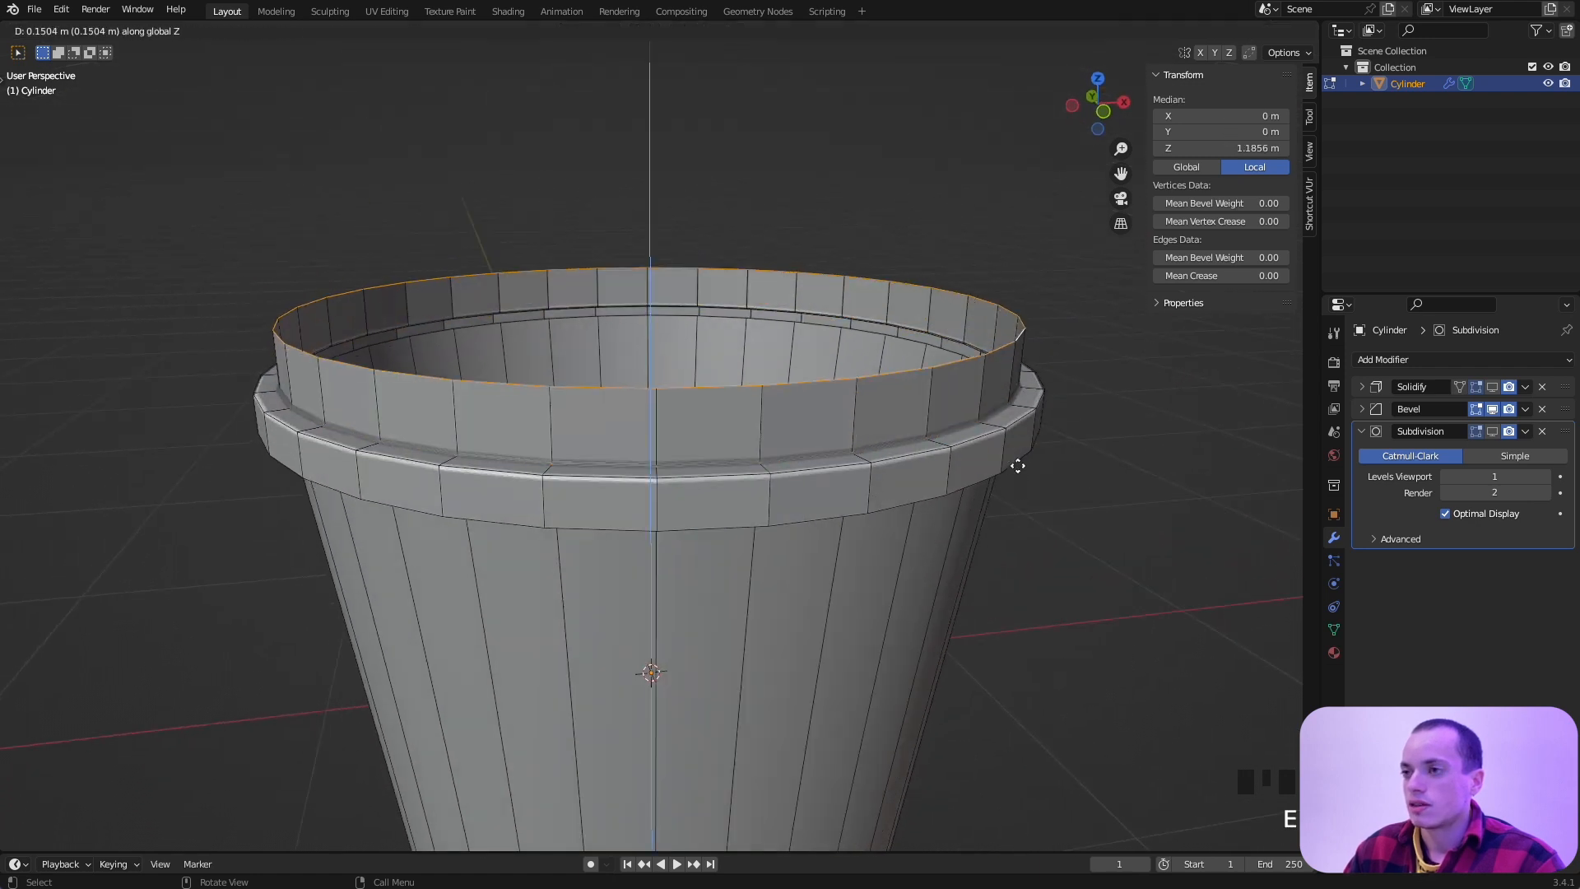
click(1023, 232)
scroll(1022, 233, down, 5)
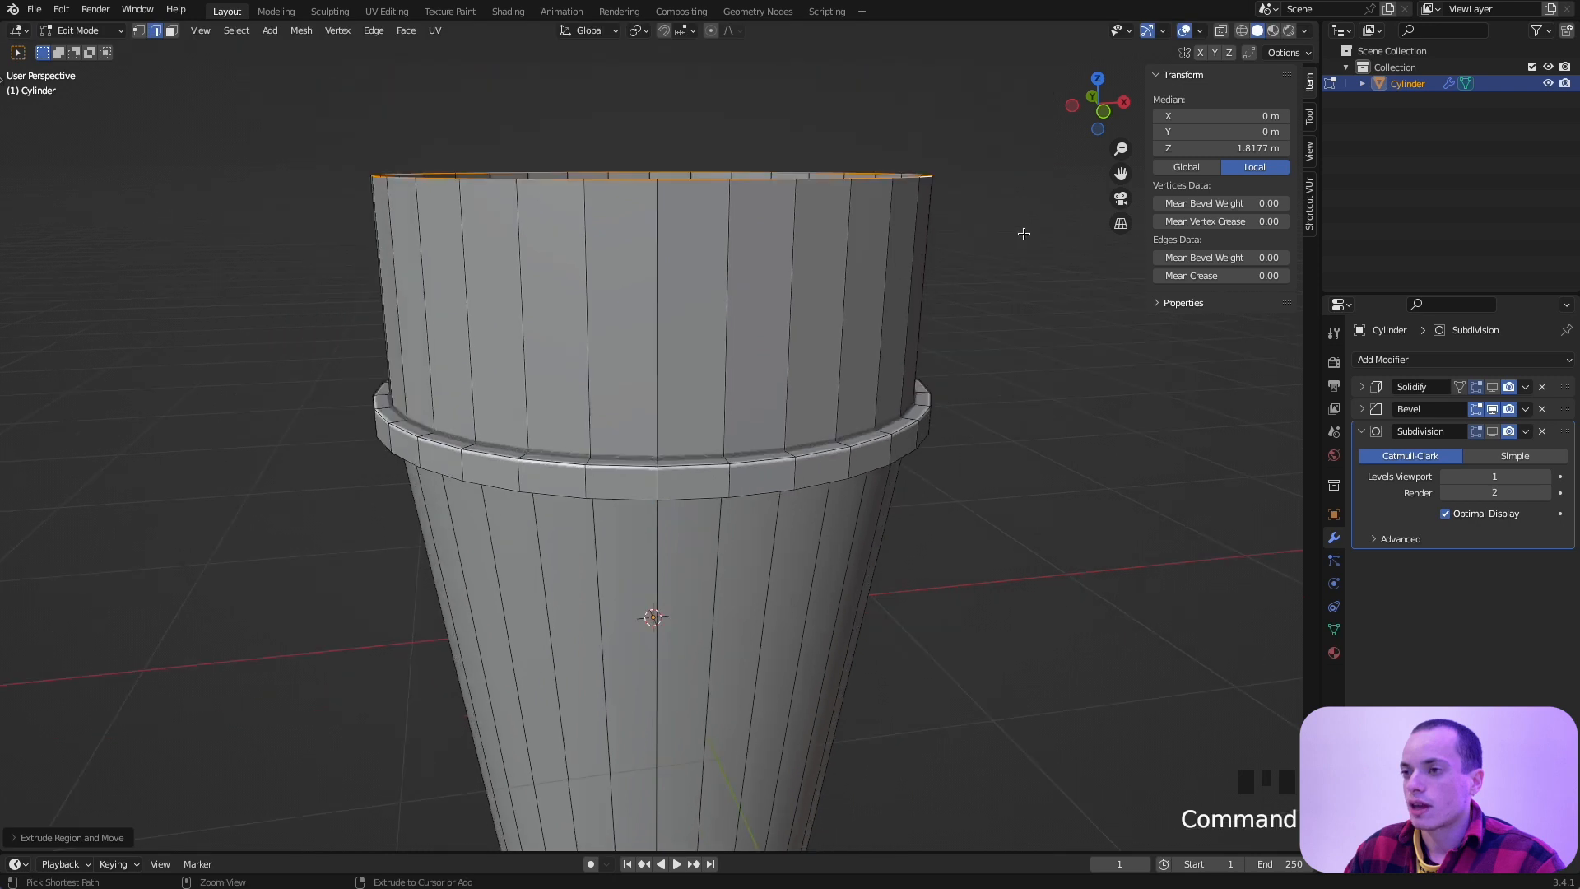
middle_drag(560, 348, 551, 340)
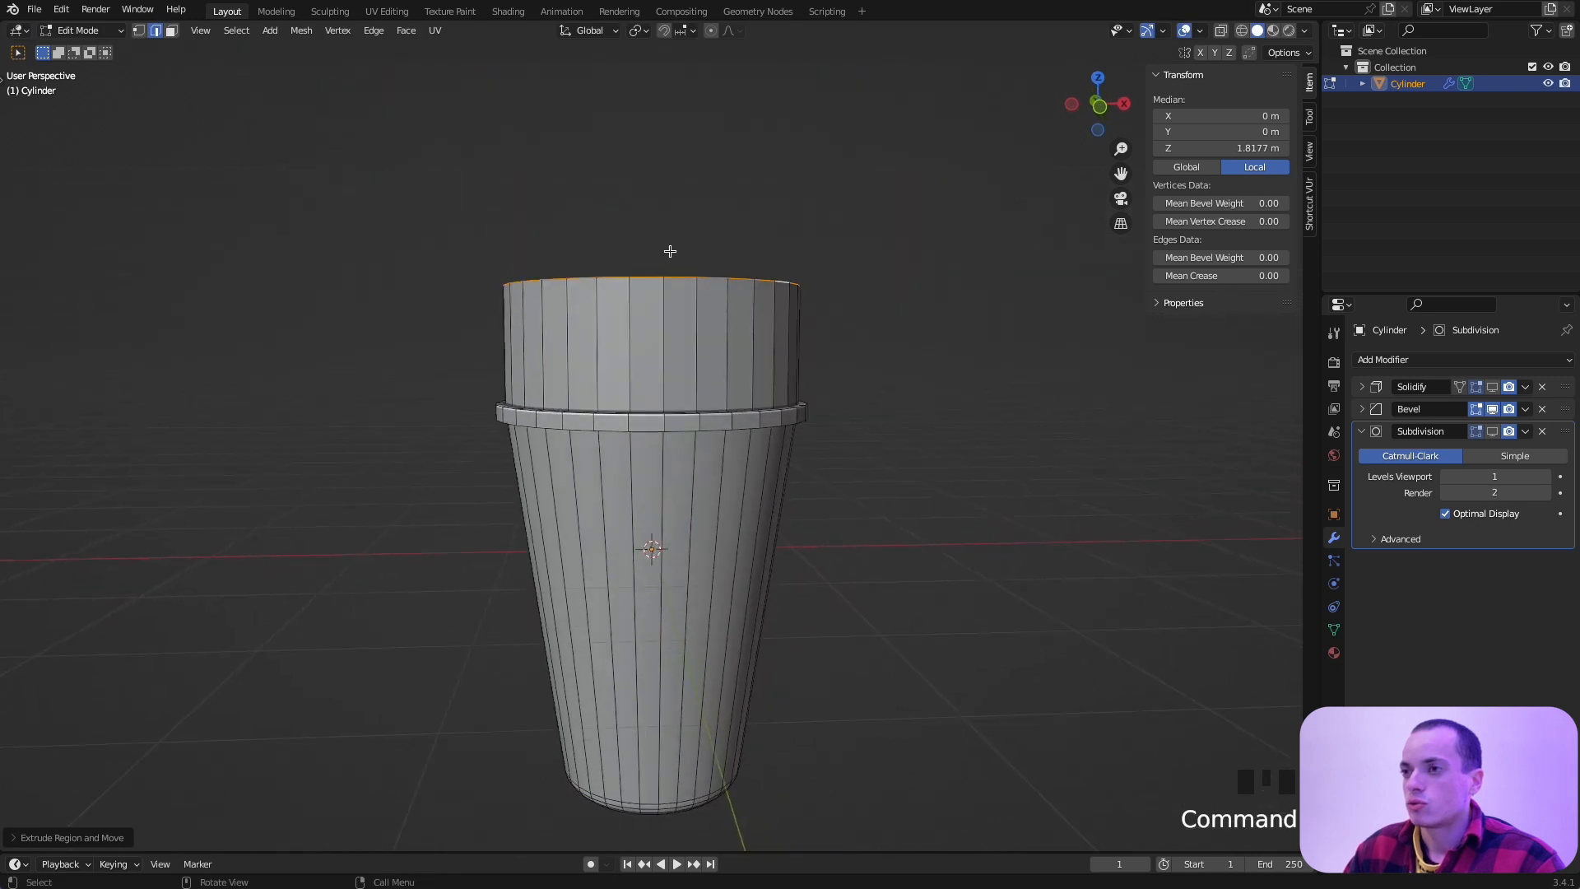
scroll(771, 411, down, 2)
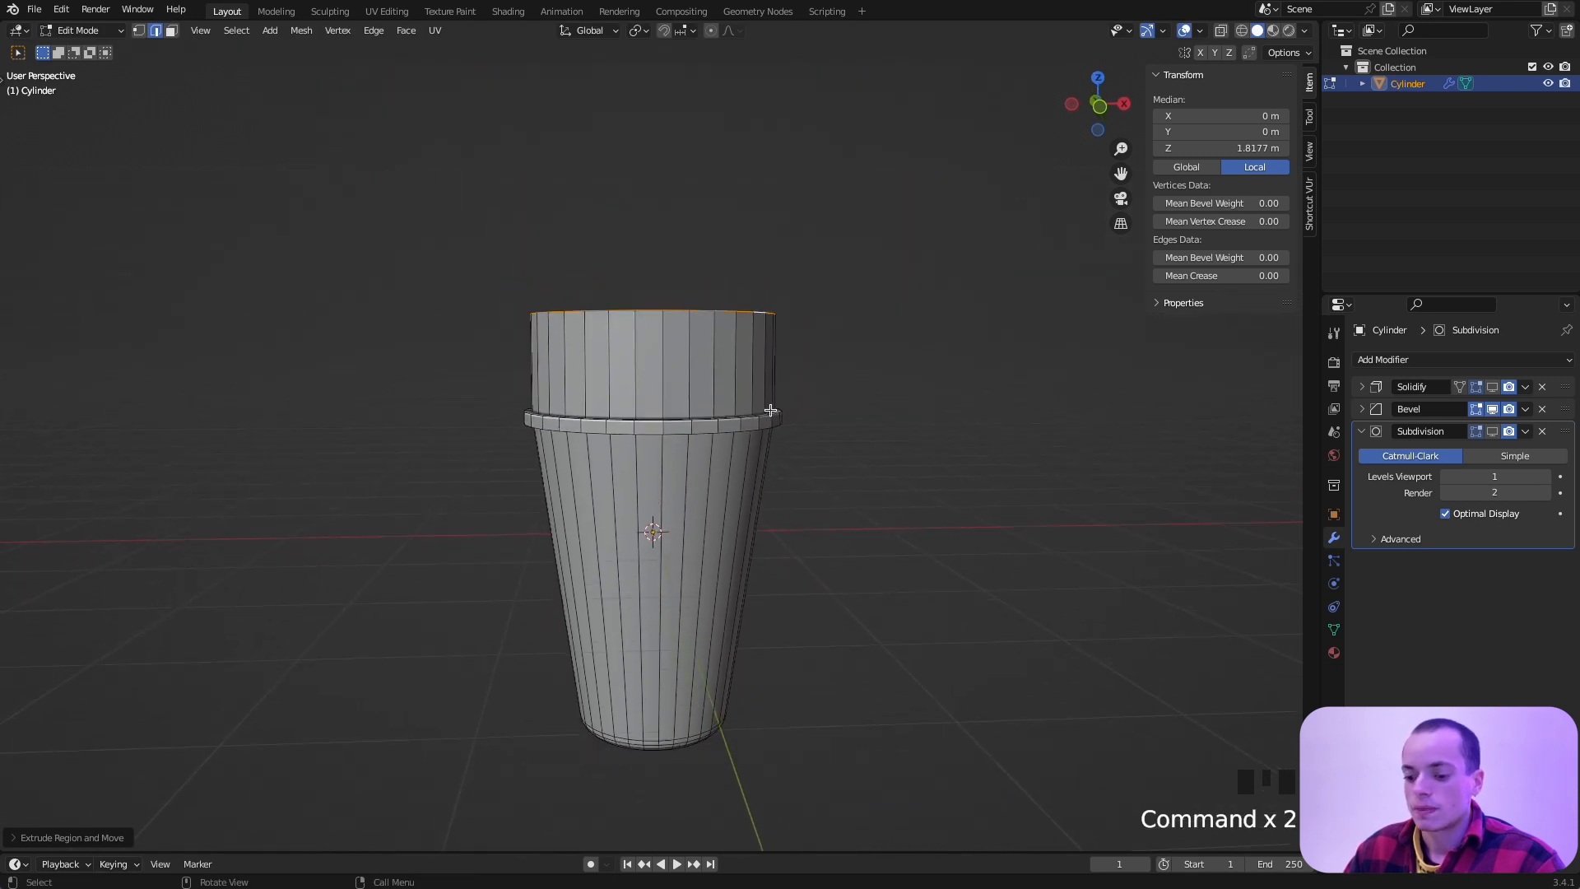
super+scroll(770, 410, down, 2)
scroll(770, 410, right, 5)
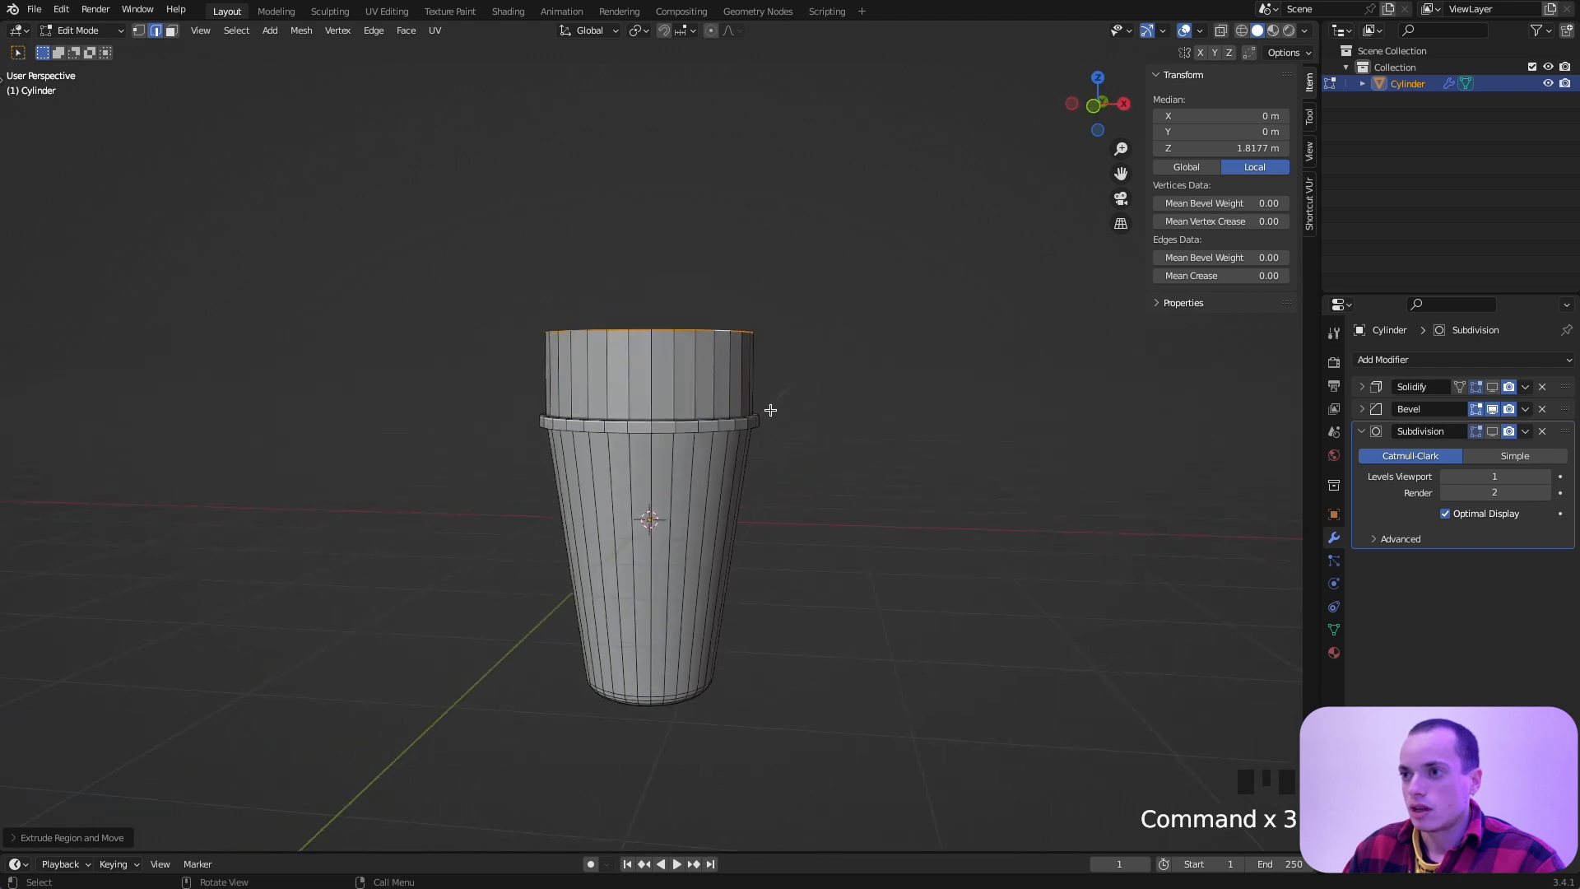
scroll(769, 409, right, 3)
key(e)
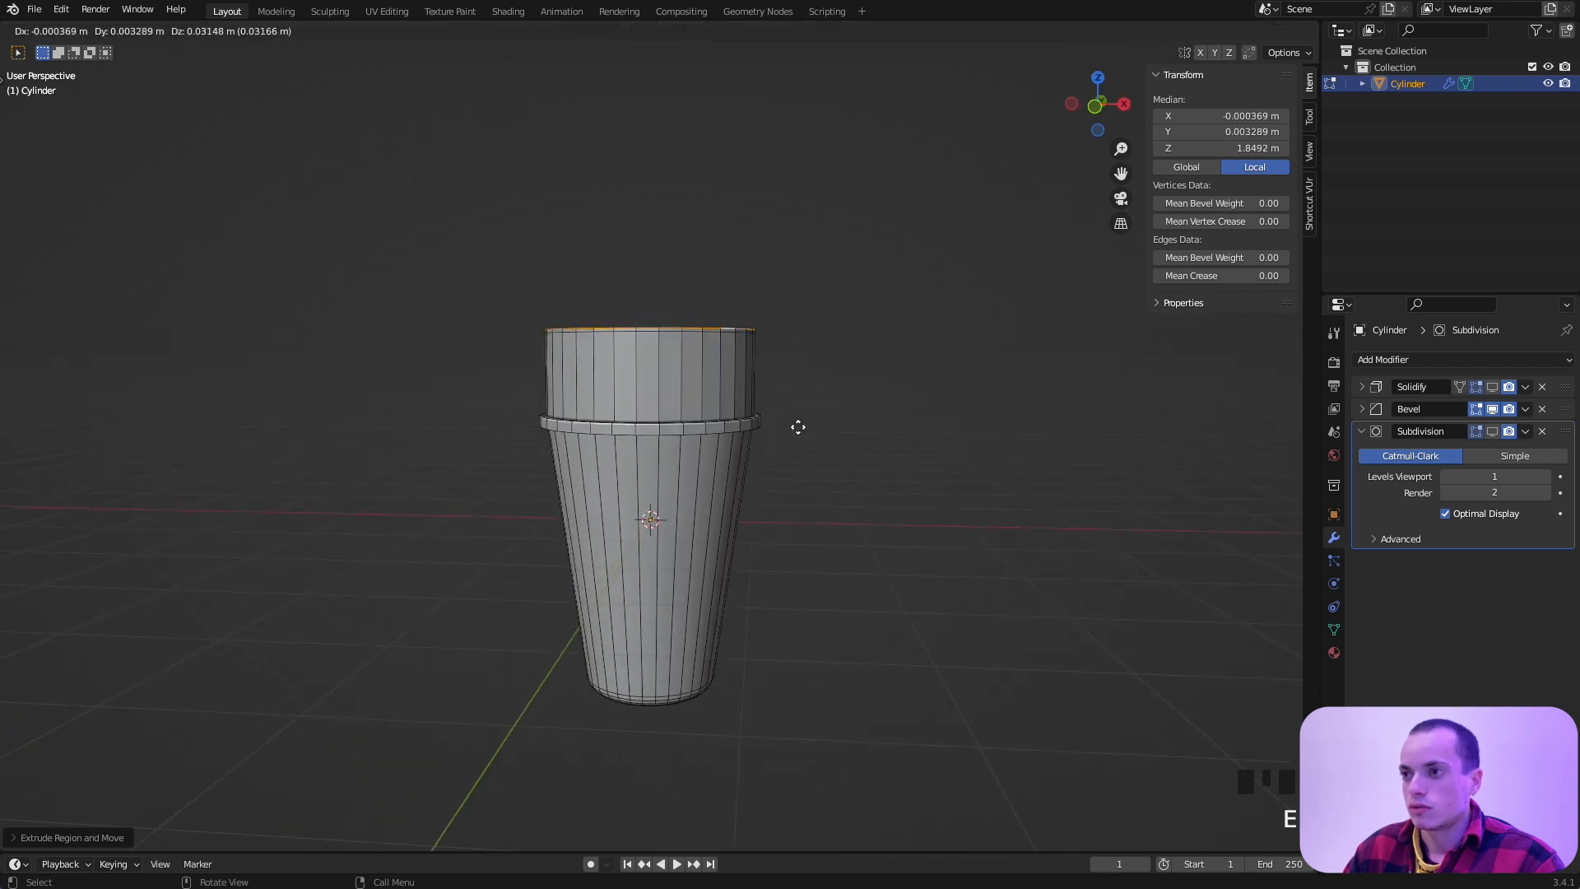
right_click(796, 427)
key(super+z)
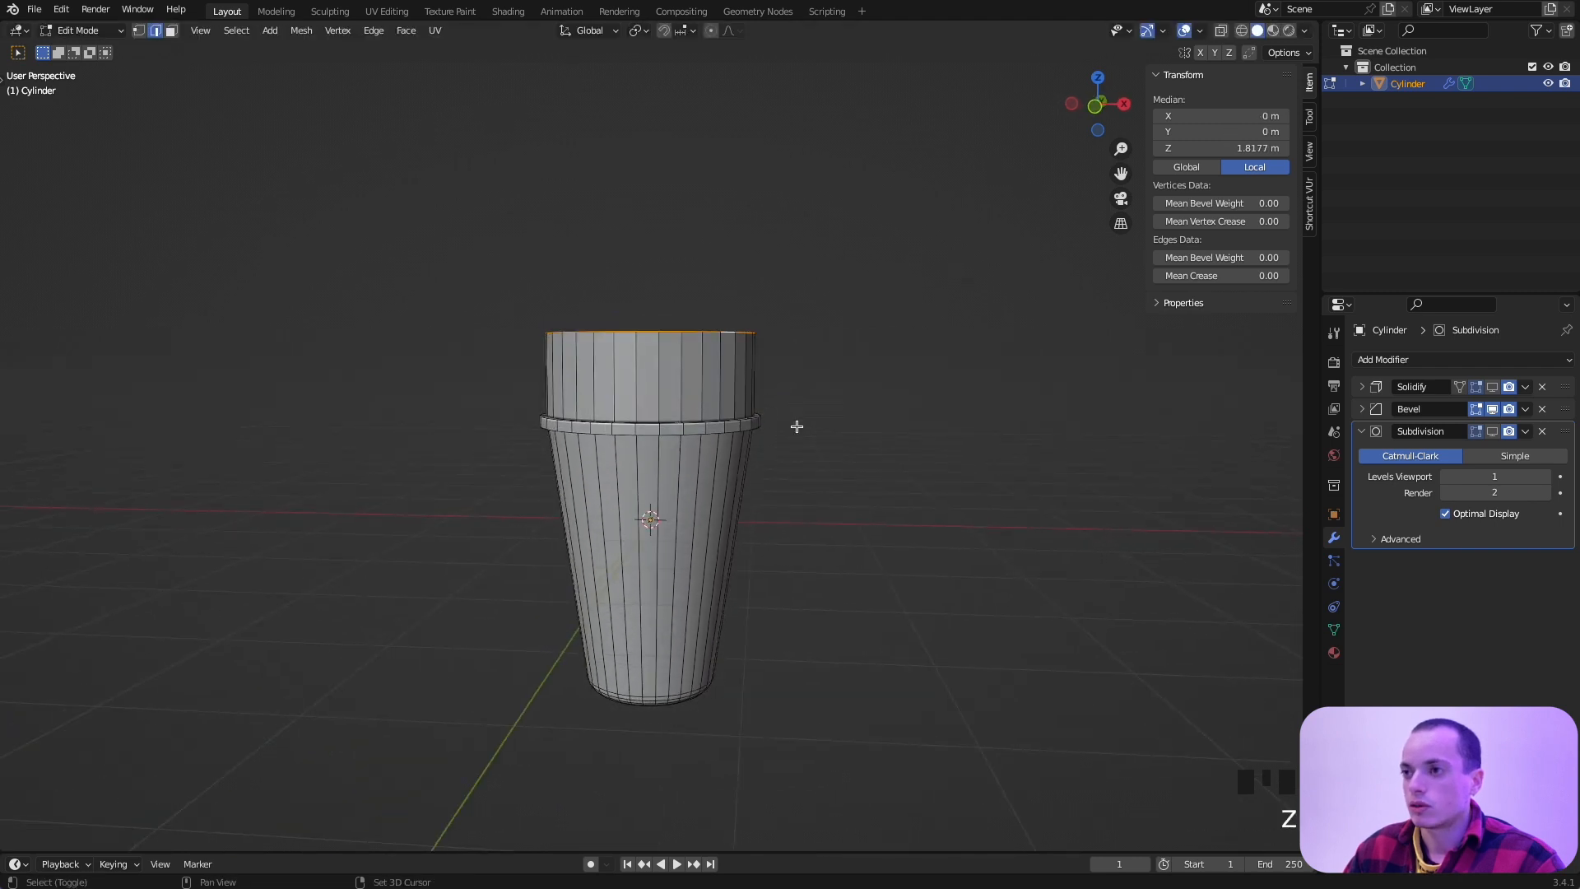
Step: Fill the open top edge loop of the extruded lid wall with a face
scroll(795, 425, down, 4)
super+scroll(803, 423, up, 3)
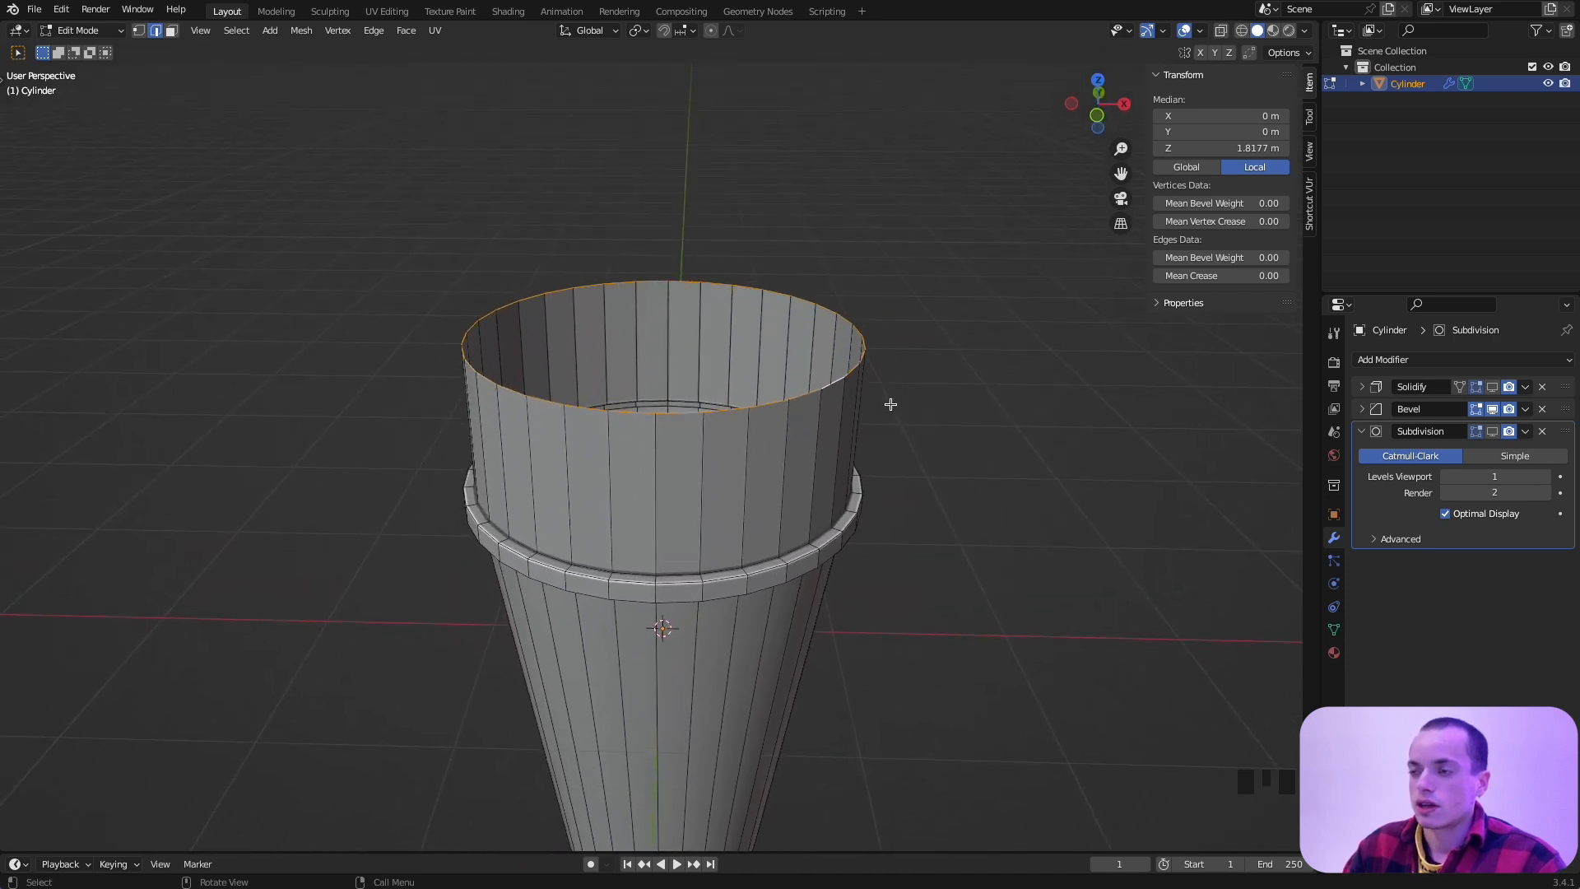
key(f)
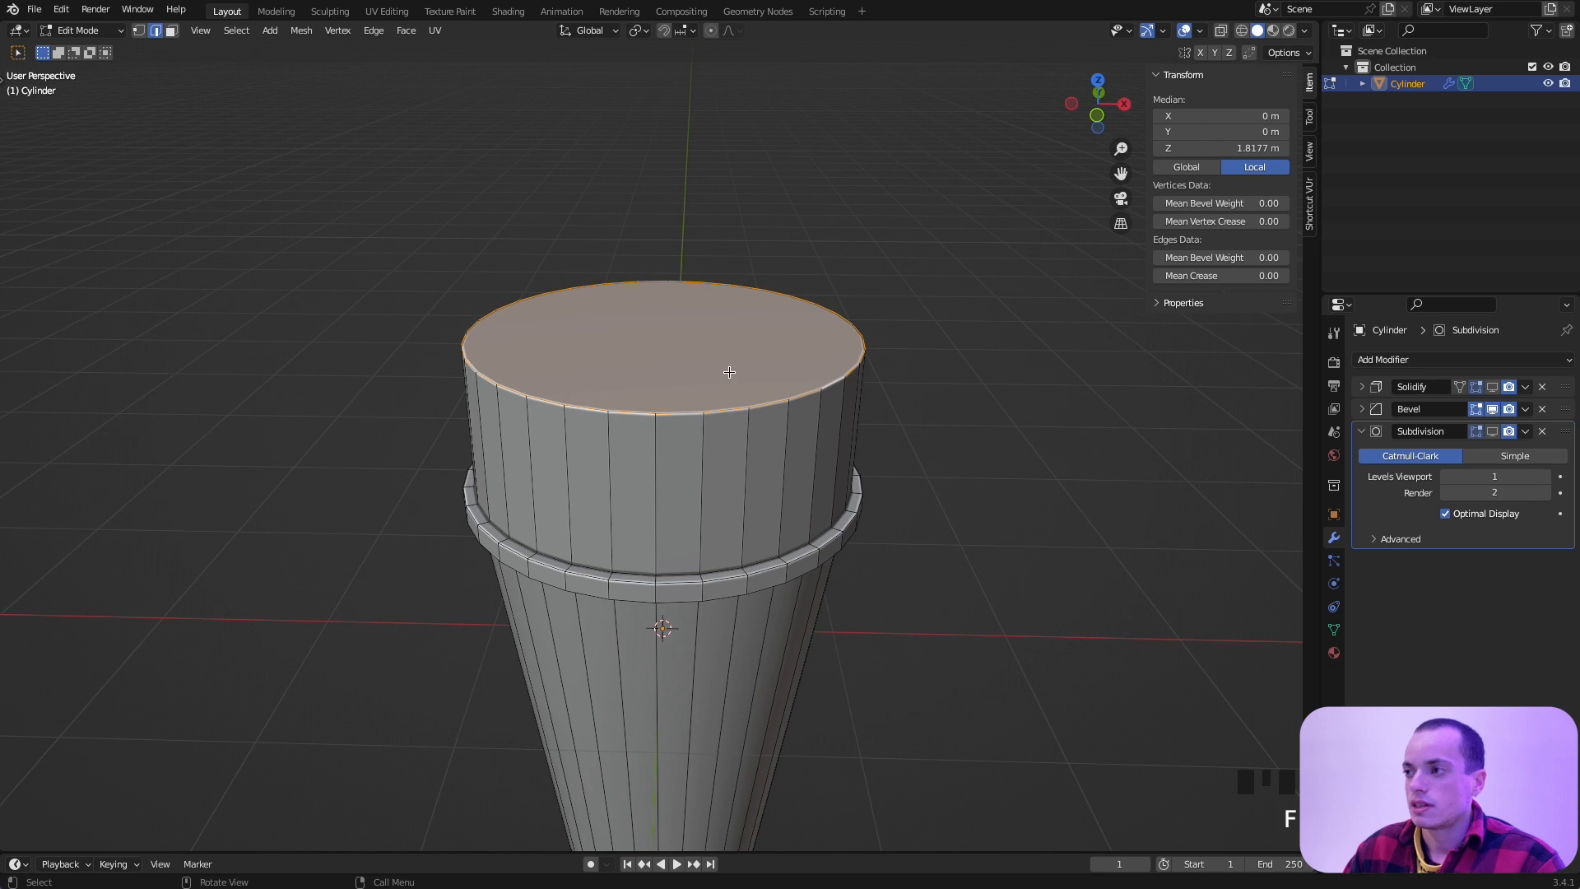
Step: Turn the Solidify modifier's viewport display back on and return to editing the mesh
key(Tab)
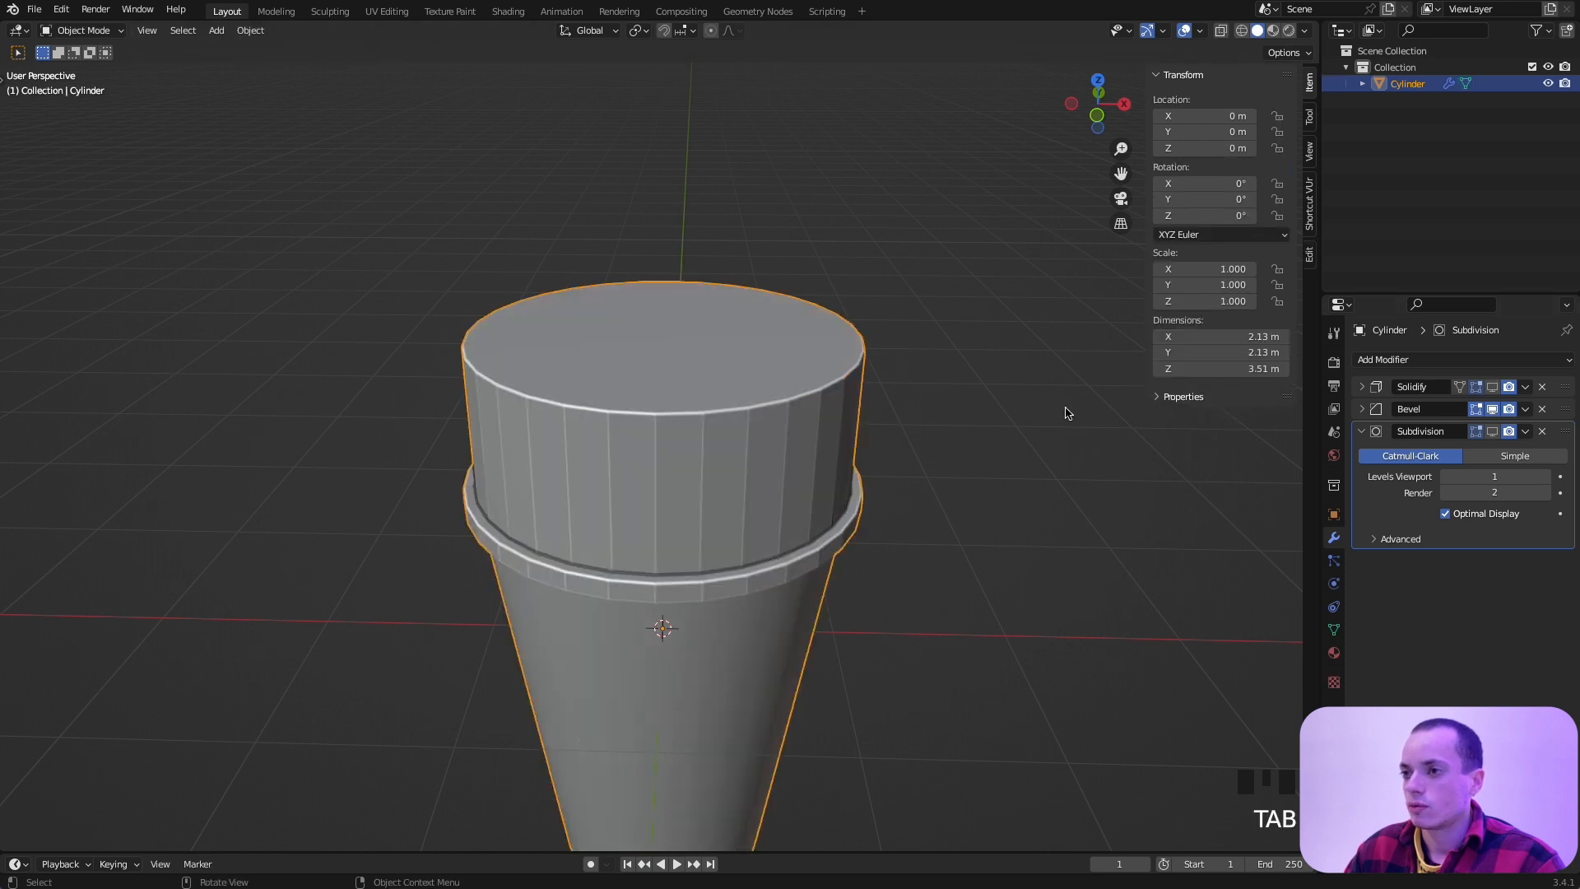
scroll(1064, 413, down, 3)
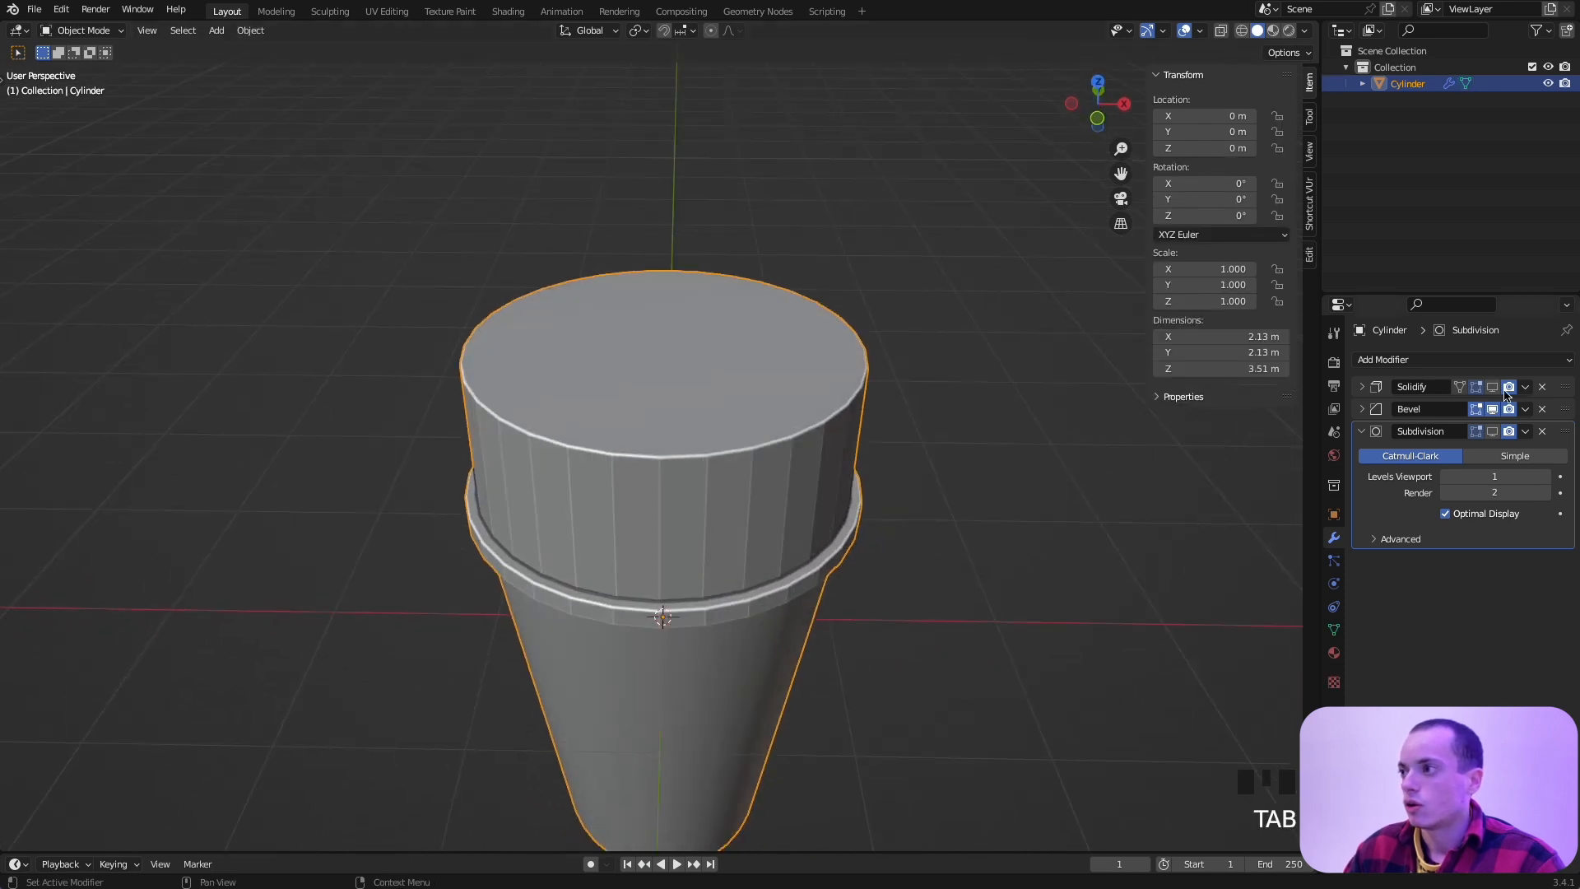
click(1492, 387)
scroll(1098, 469, up, 5)
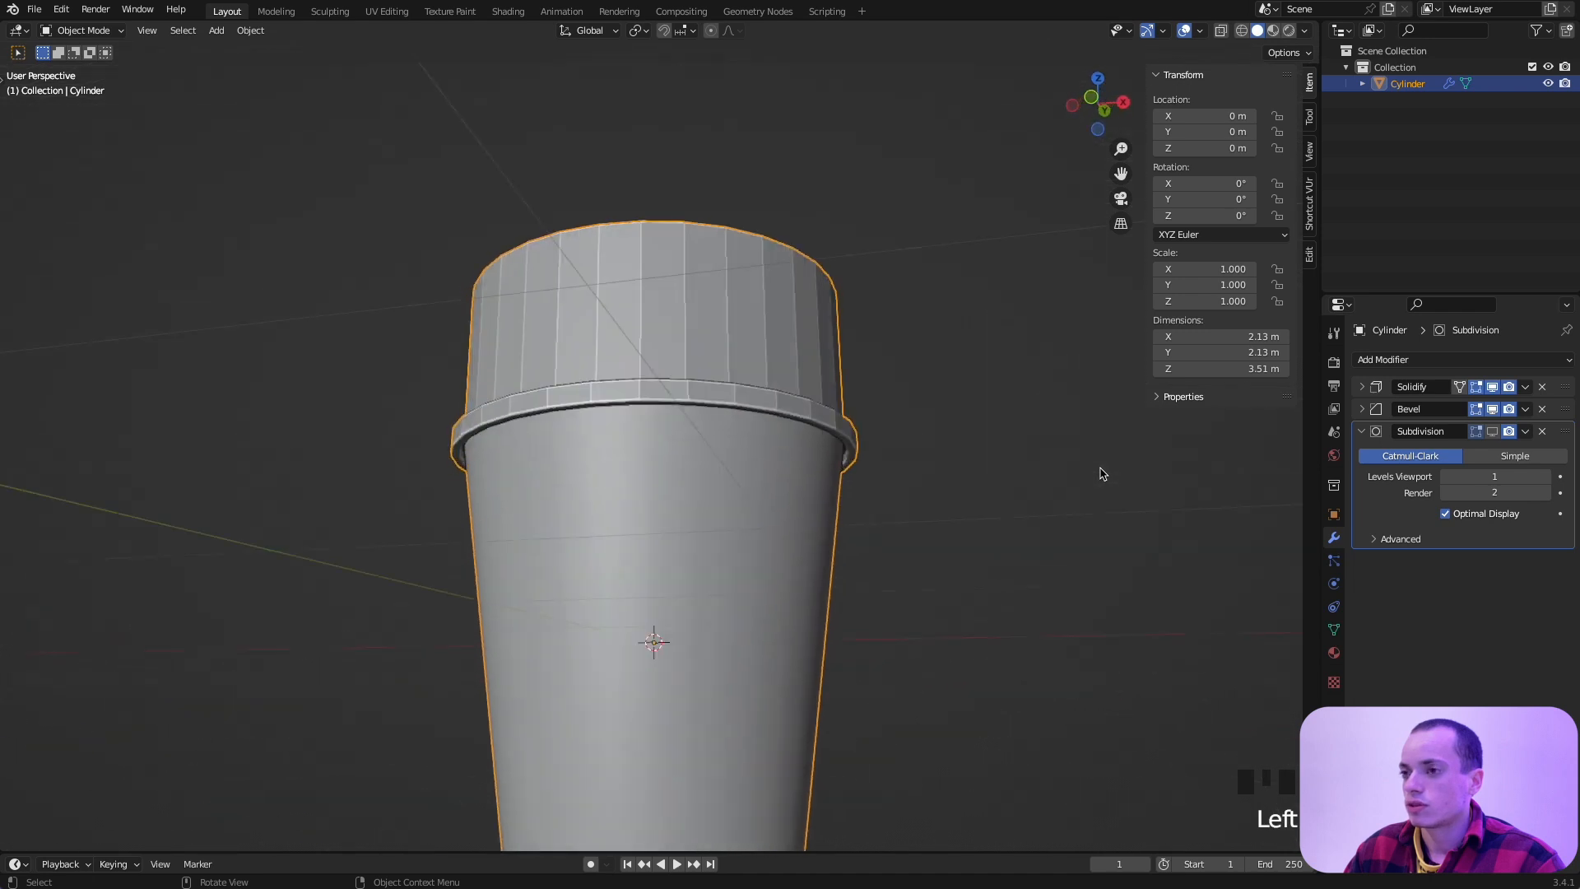
scroll(1103, 473, down, 5)
key(Tab)
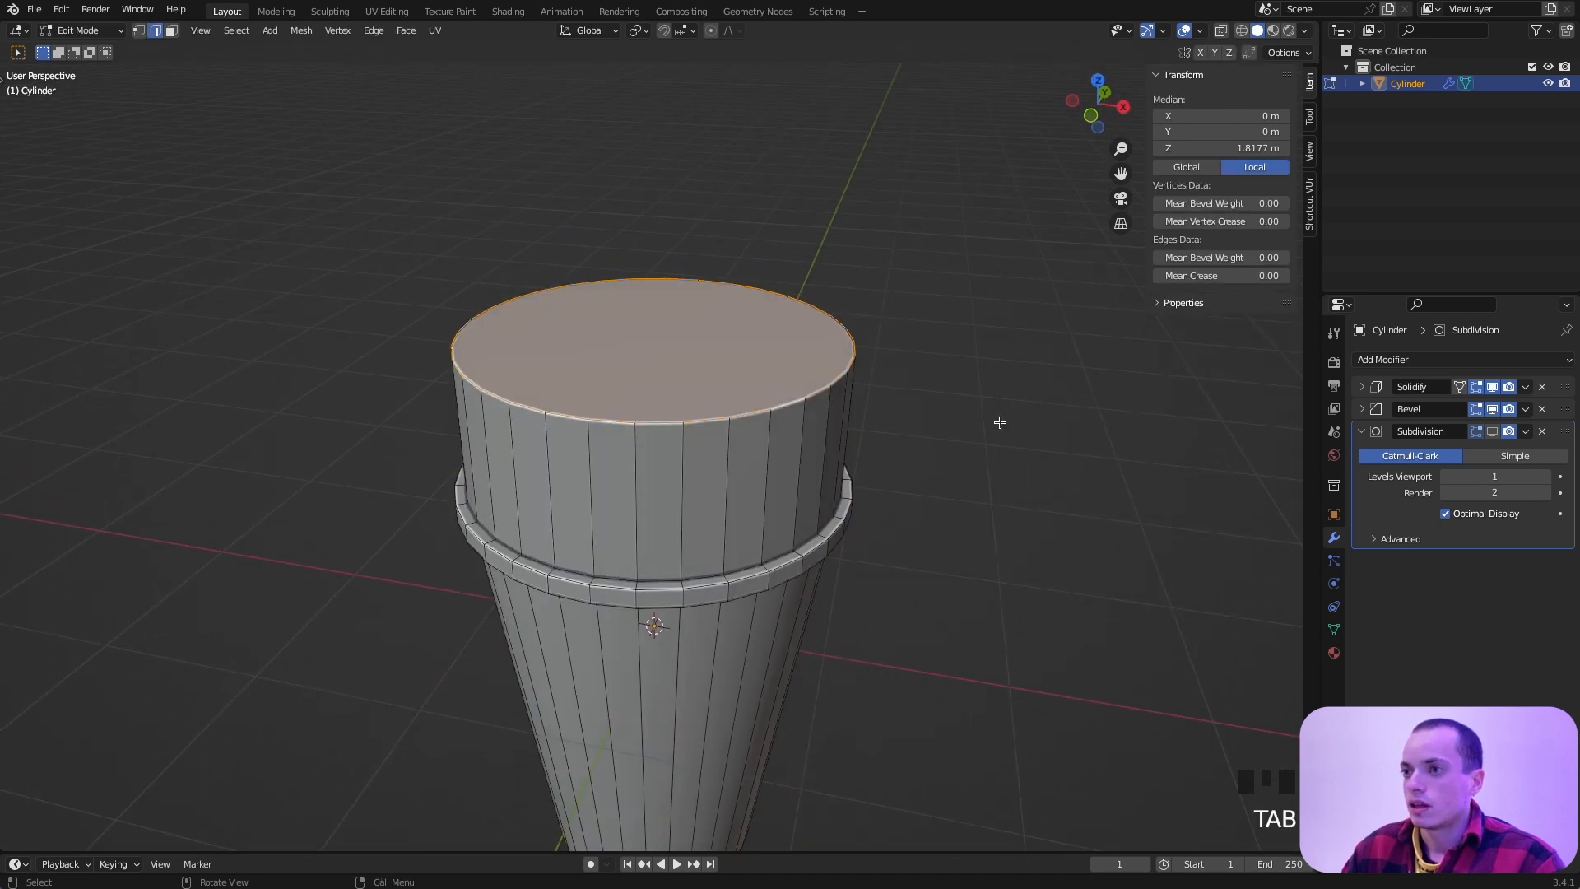
Step: Bevel the lid's top edge loop with 13 segments and clamp overlap on, rounding the lid into a dome
shift+scroll(1000, 422, left, 3)
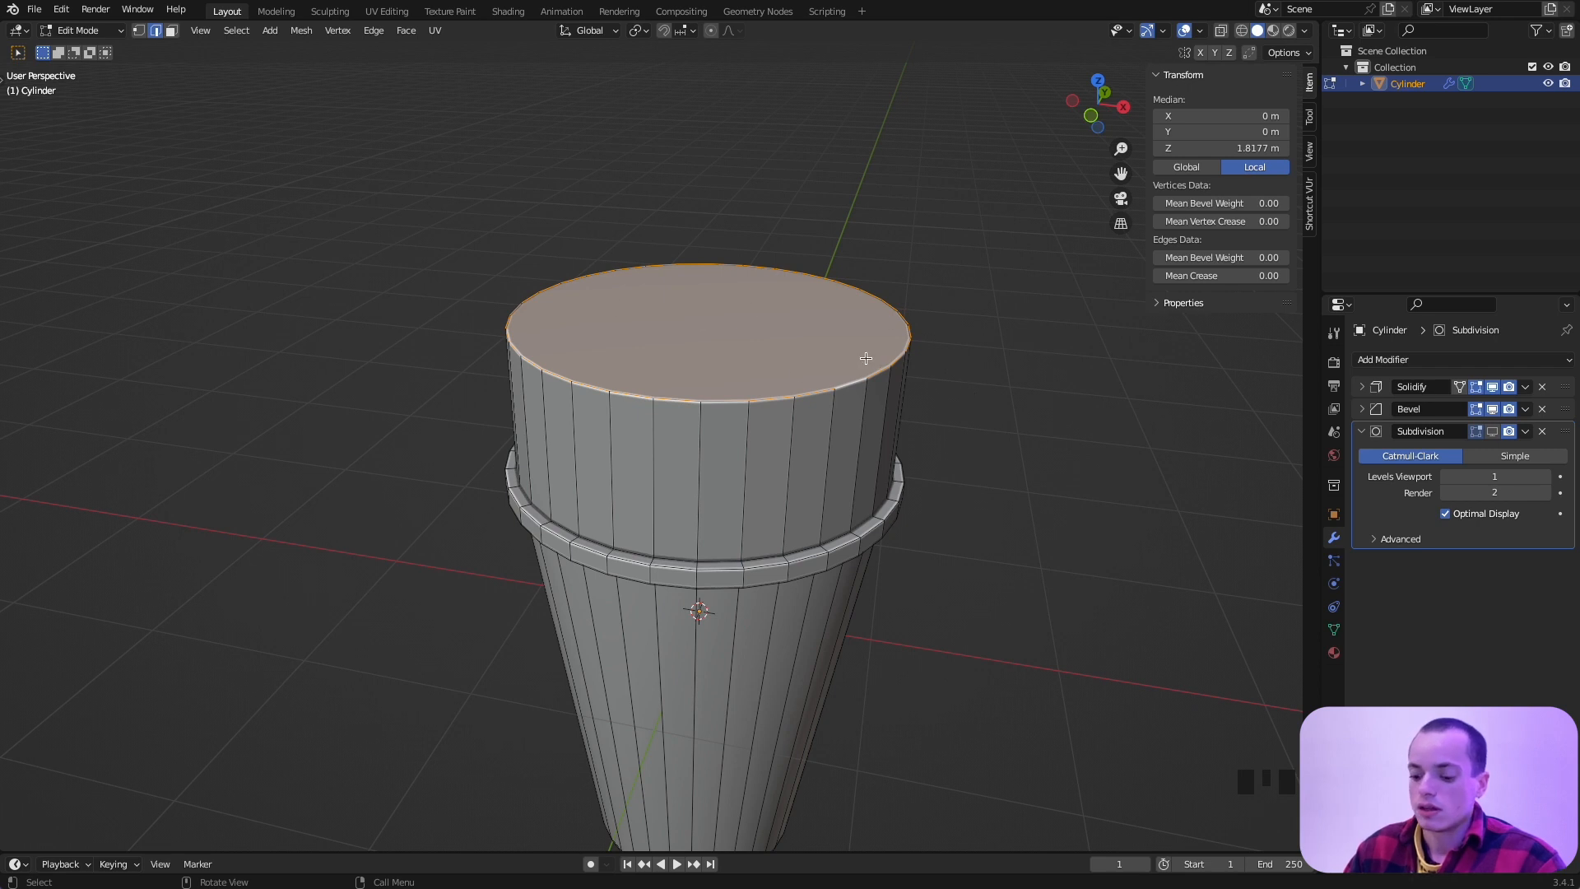
key(ctrl+b)
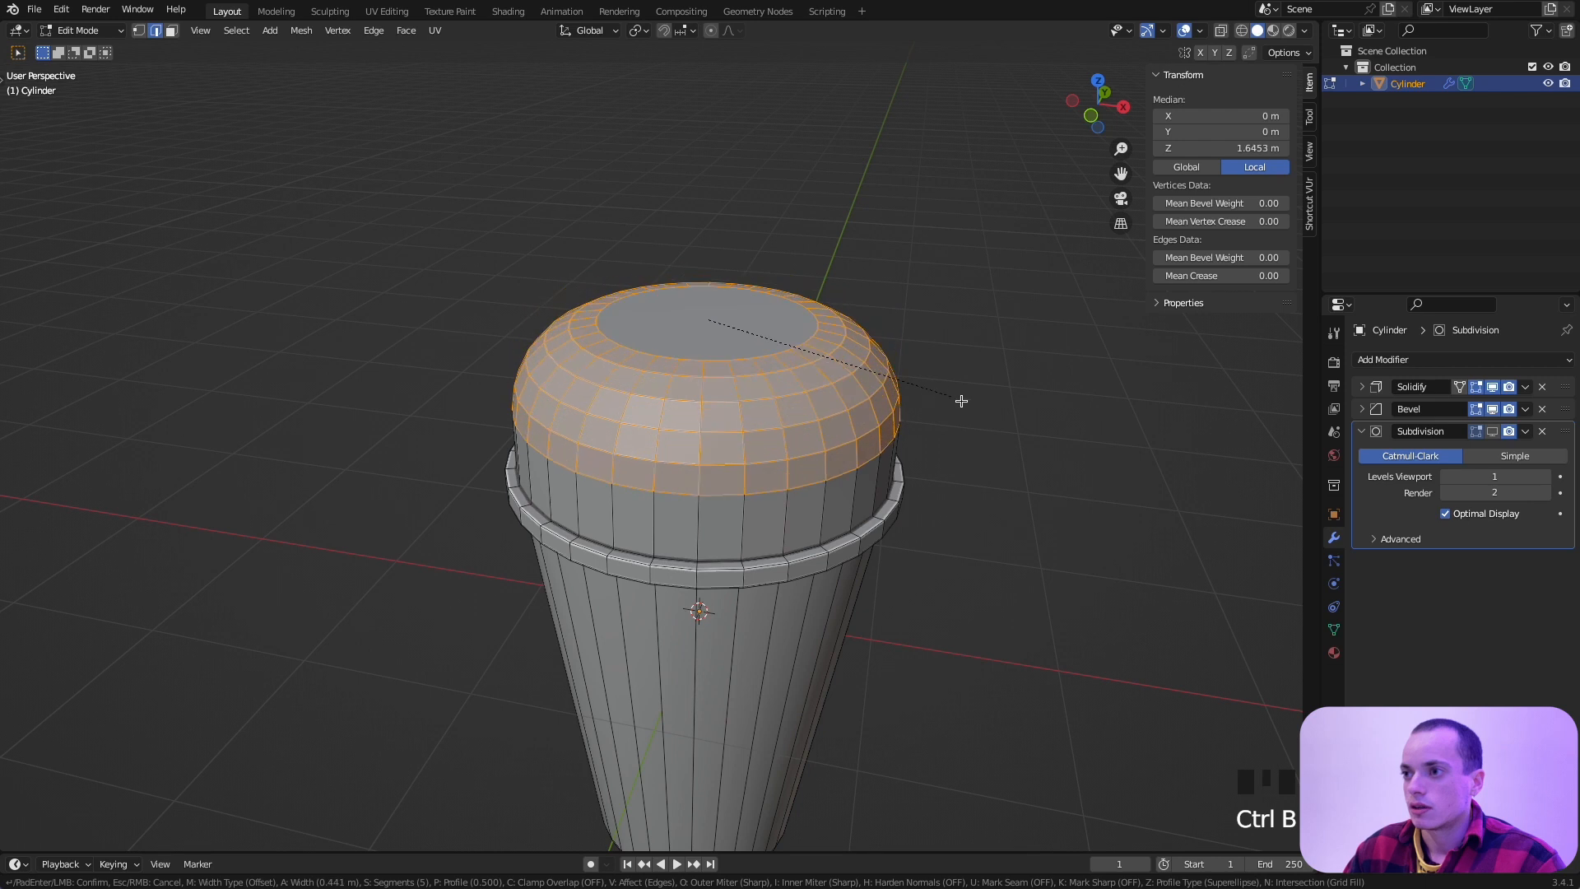
scroll(980, 410, up, 8)
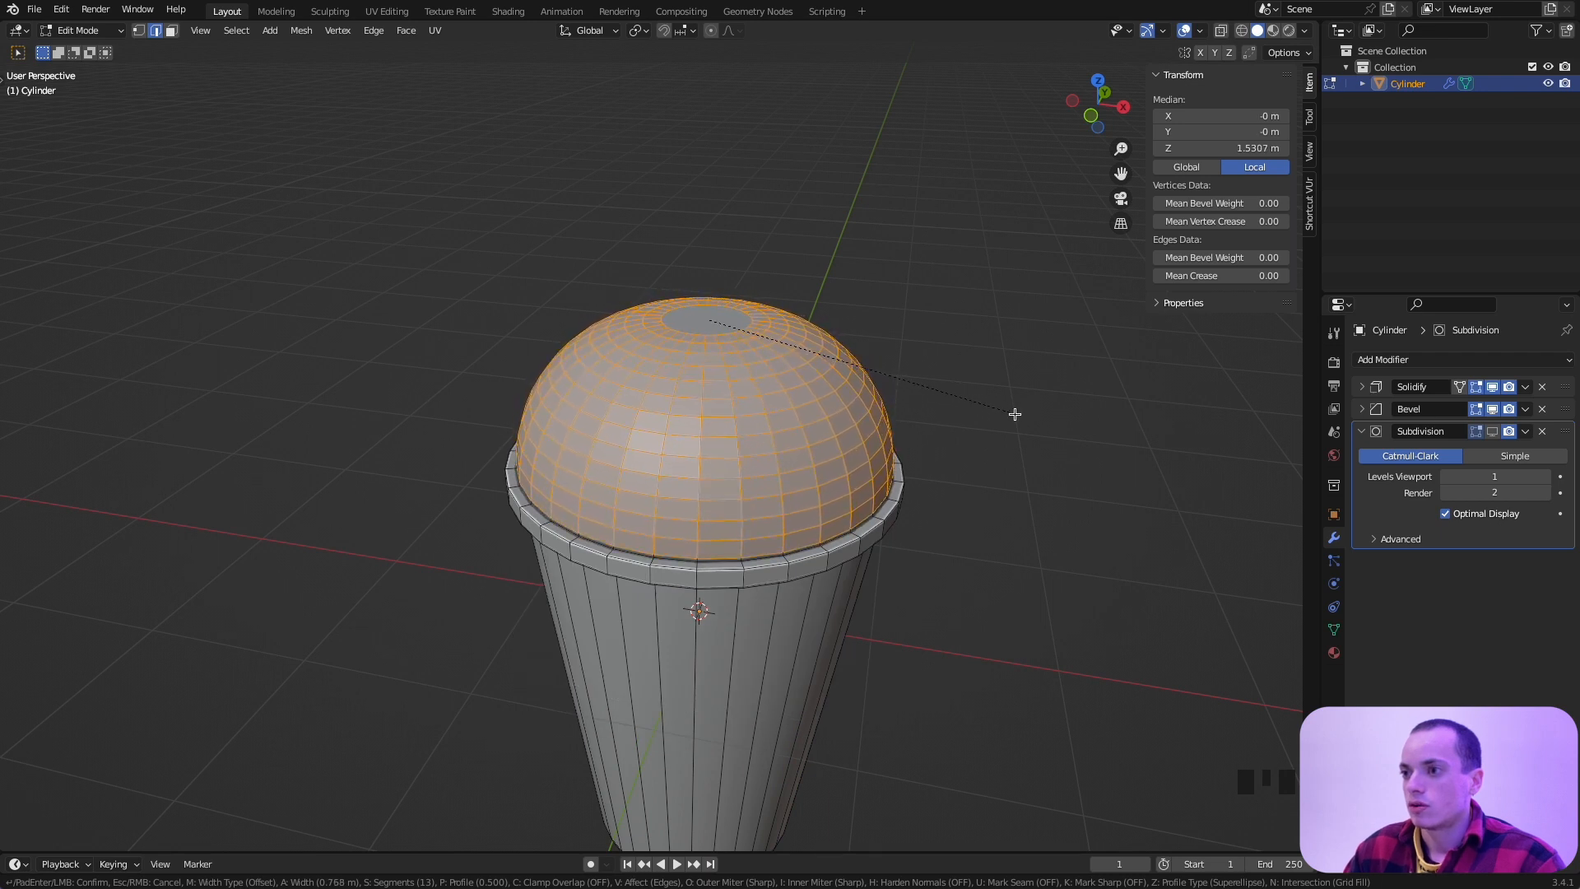
key(c)
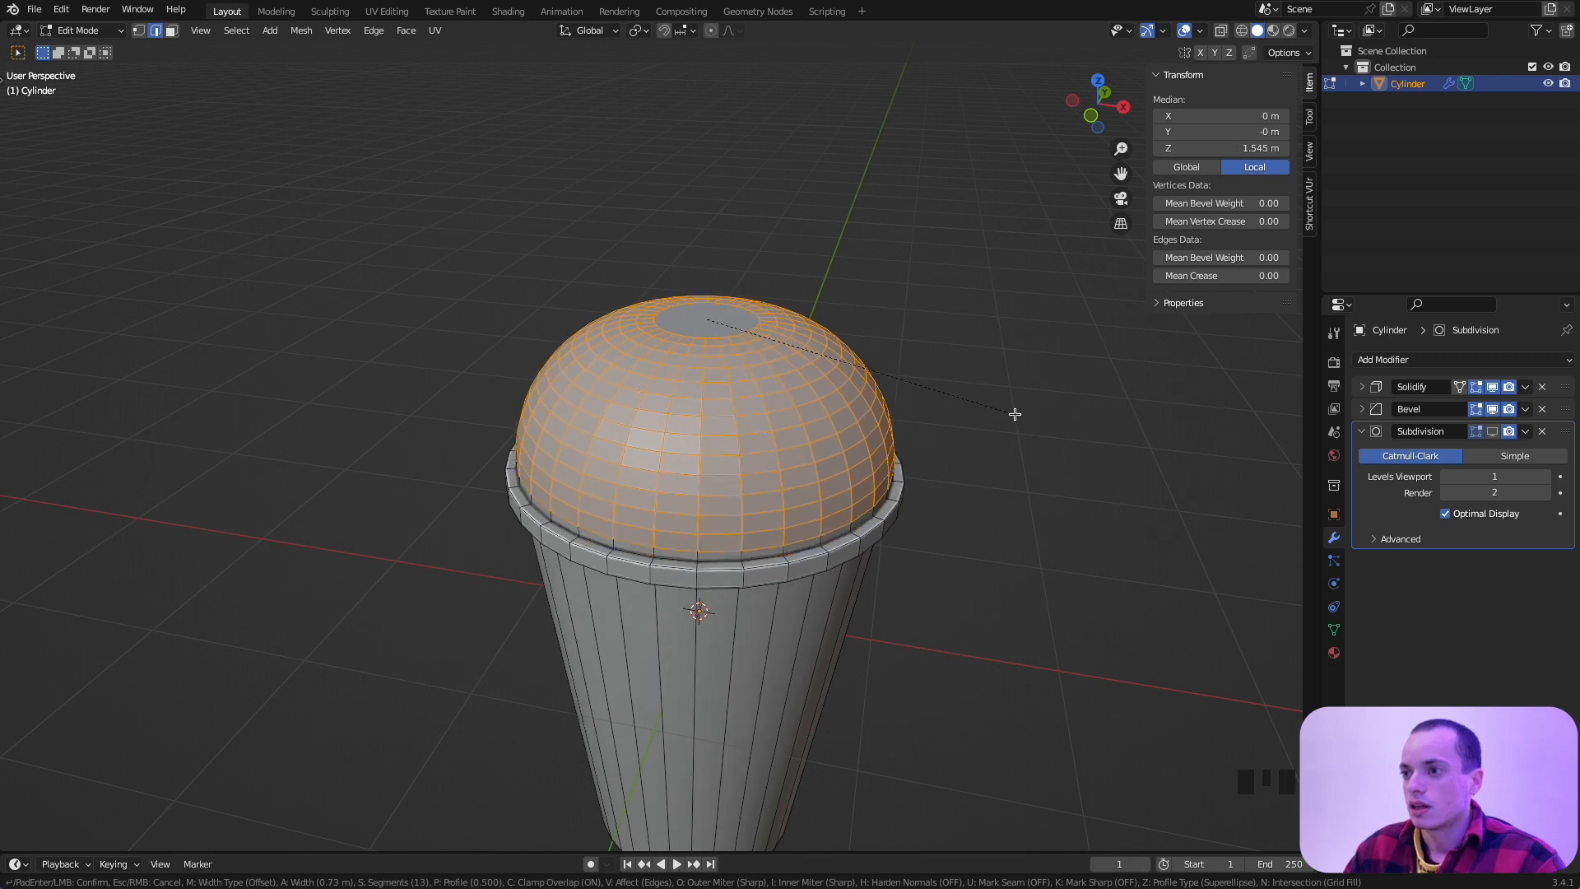
click(1064, 436)
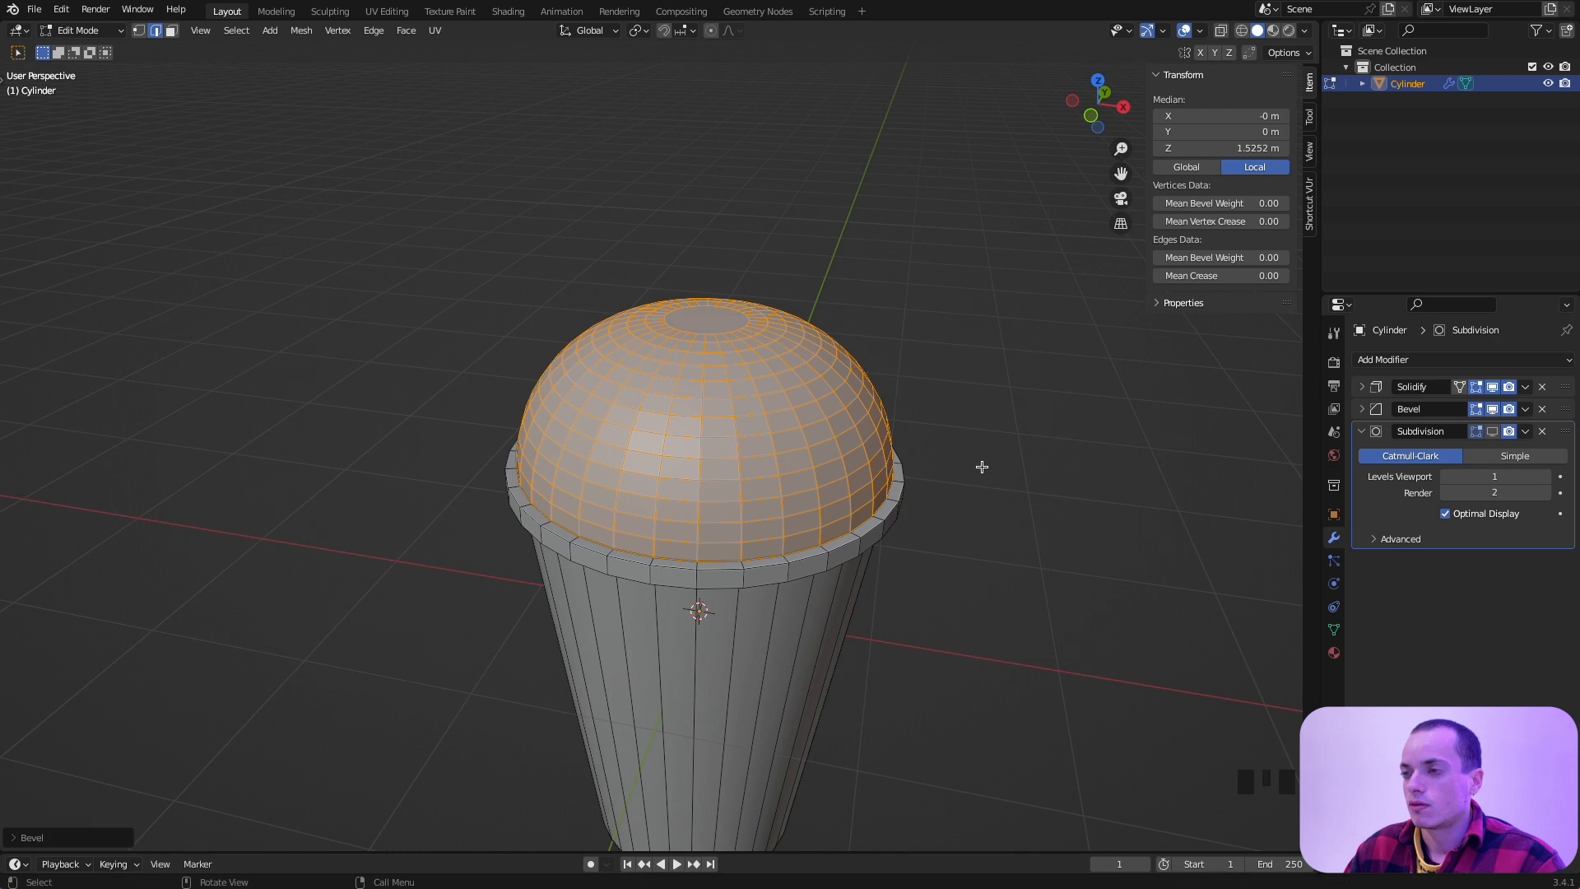
Step: Switch to vertex selection and try moving one vertex at the dome's base to check for doubled vertices
scroll(981, 466, up, 5)
scroll(981, 466, left, 5)
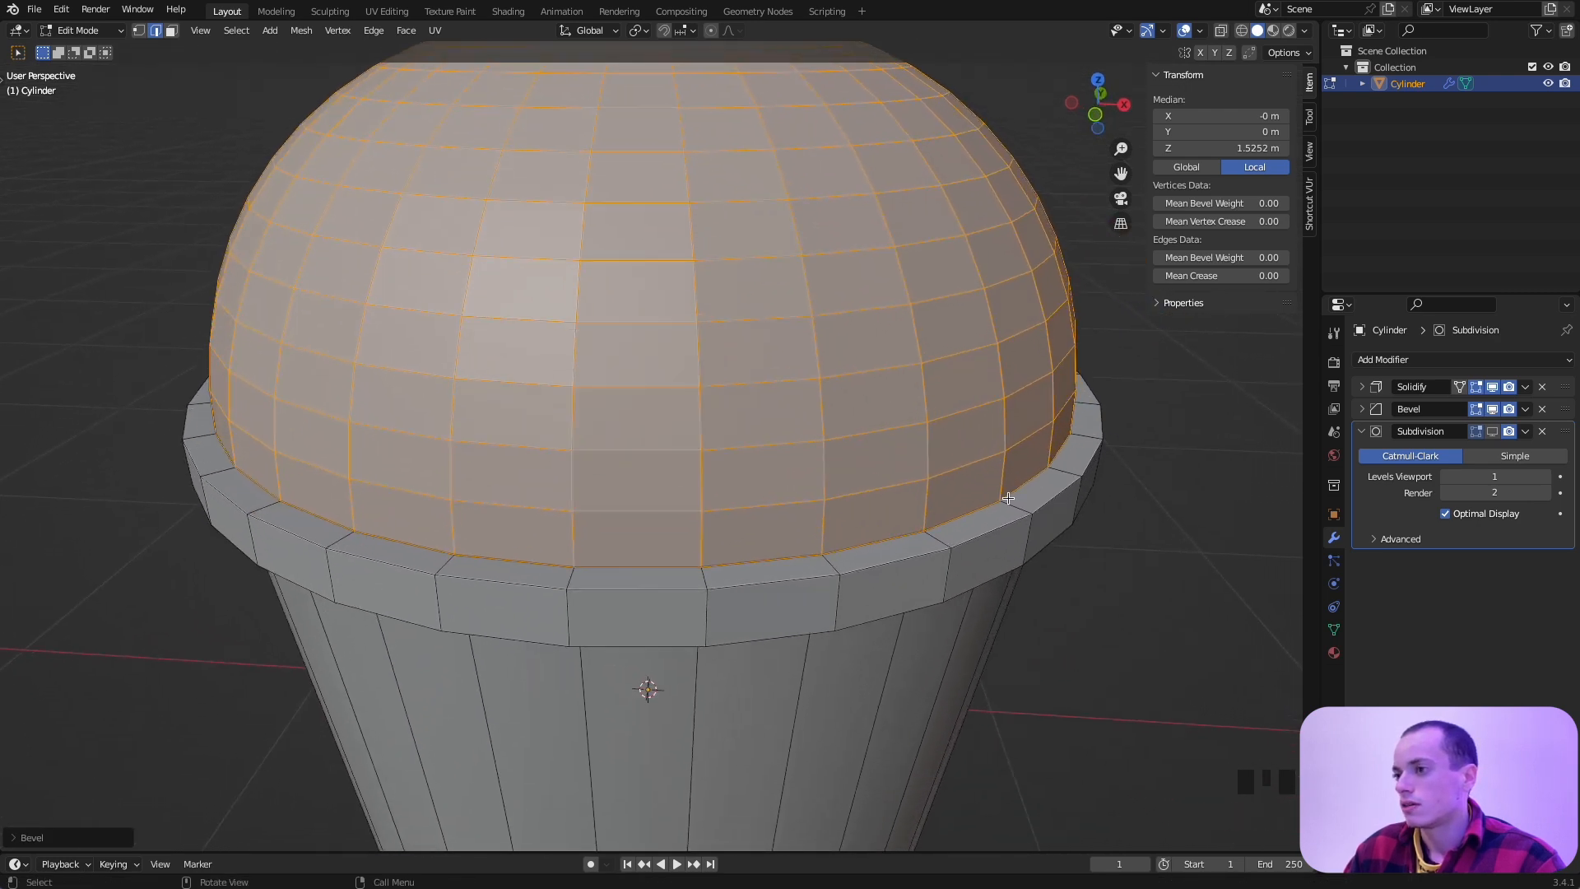
scroll(903, 540, down, 5)
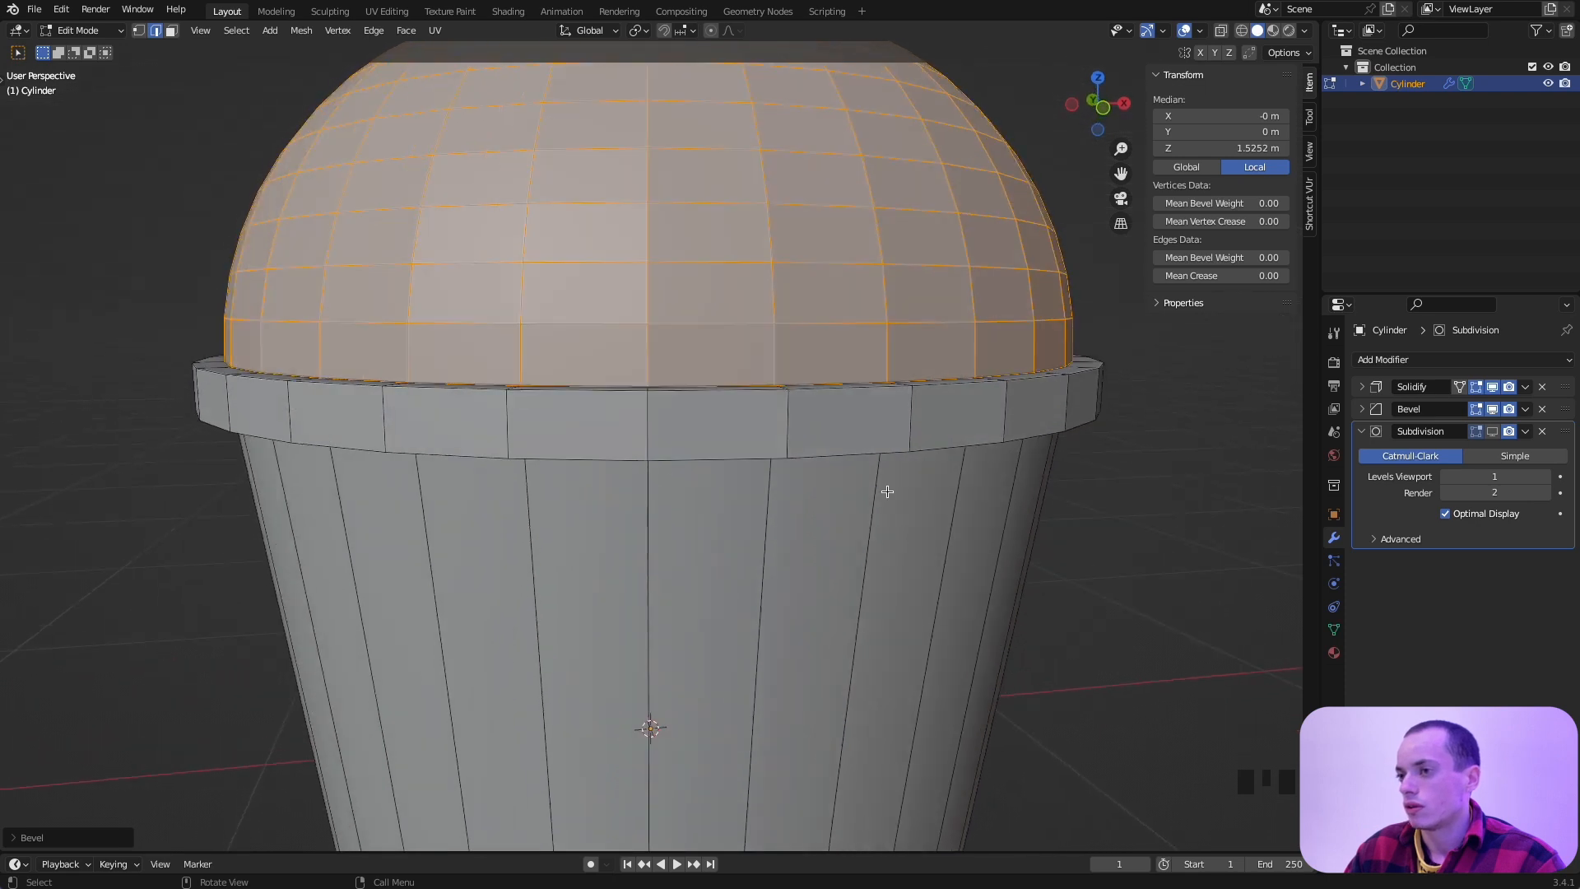
scroll(874, 437, up, 5)
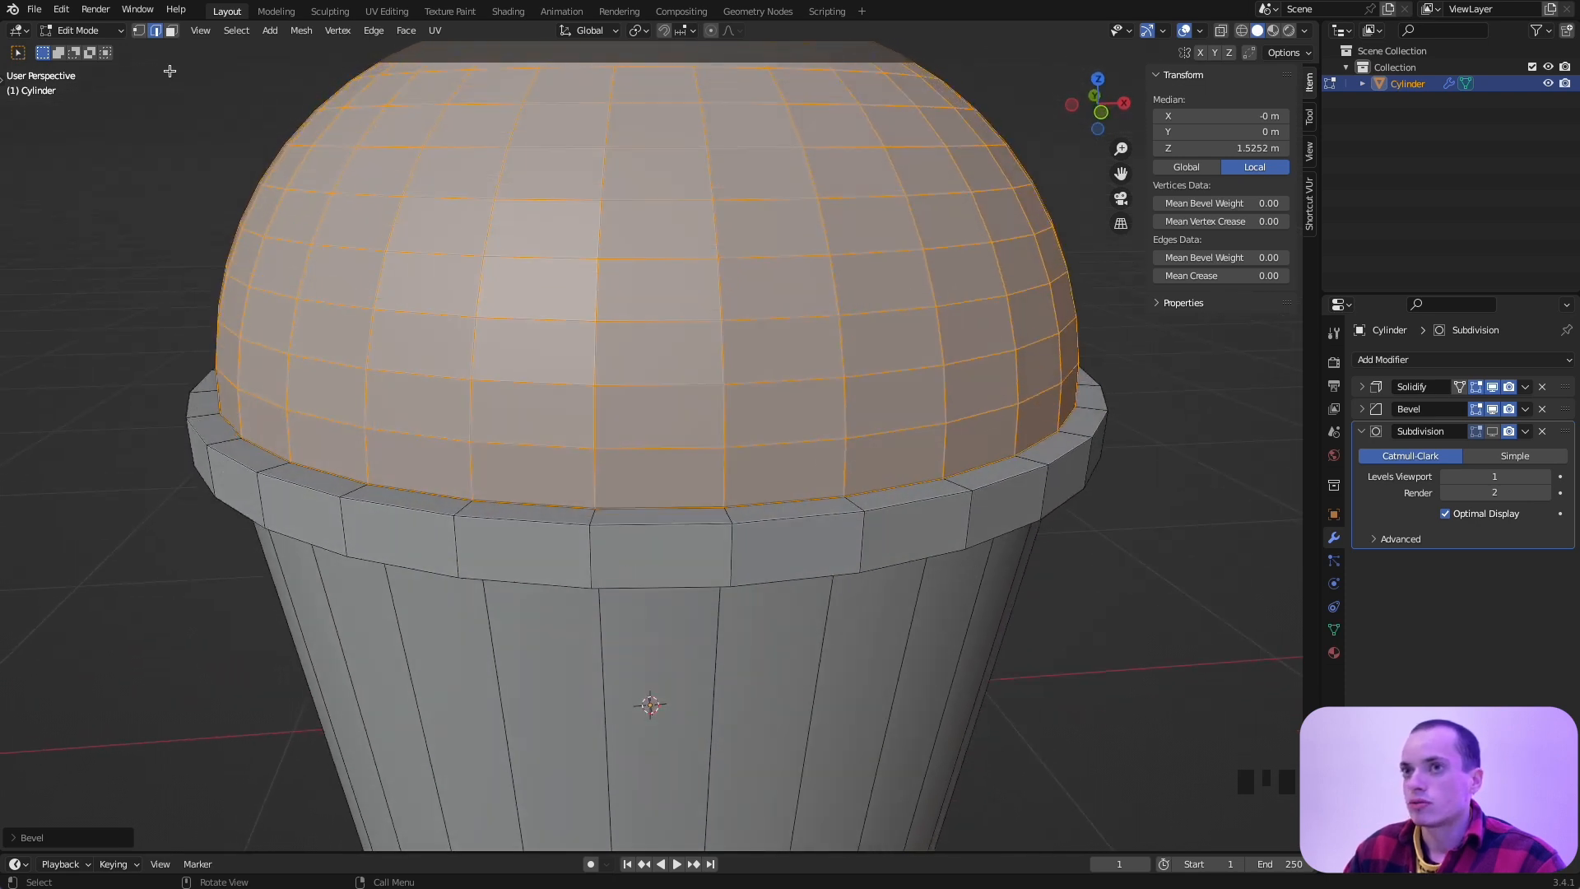
click(138, 30)
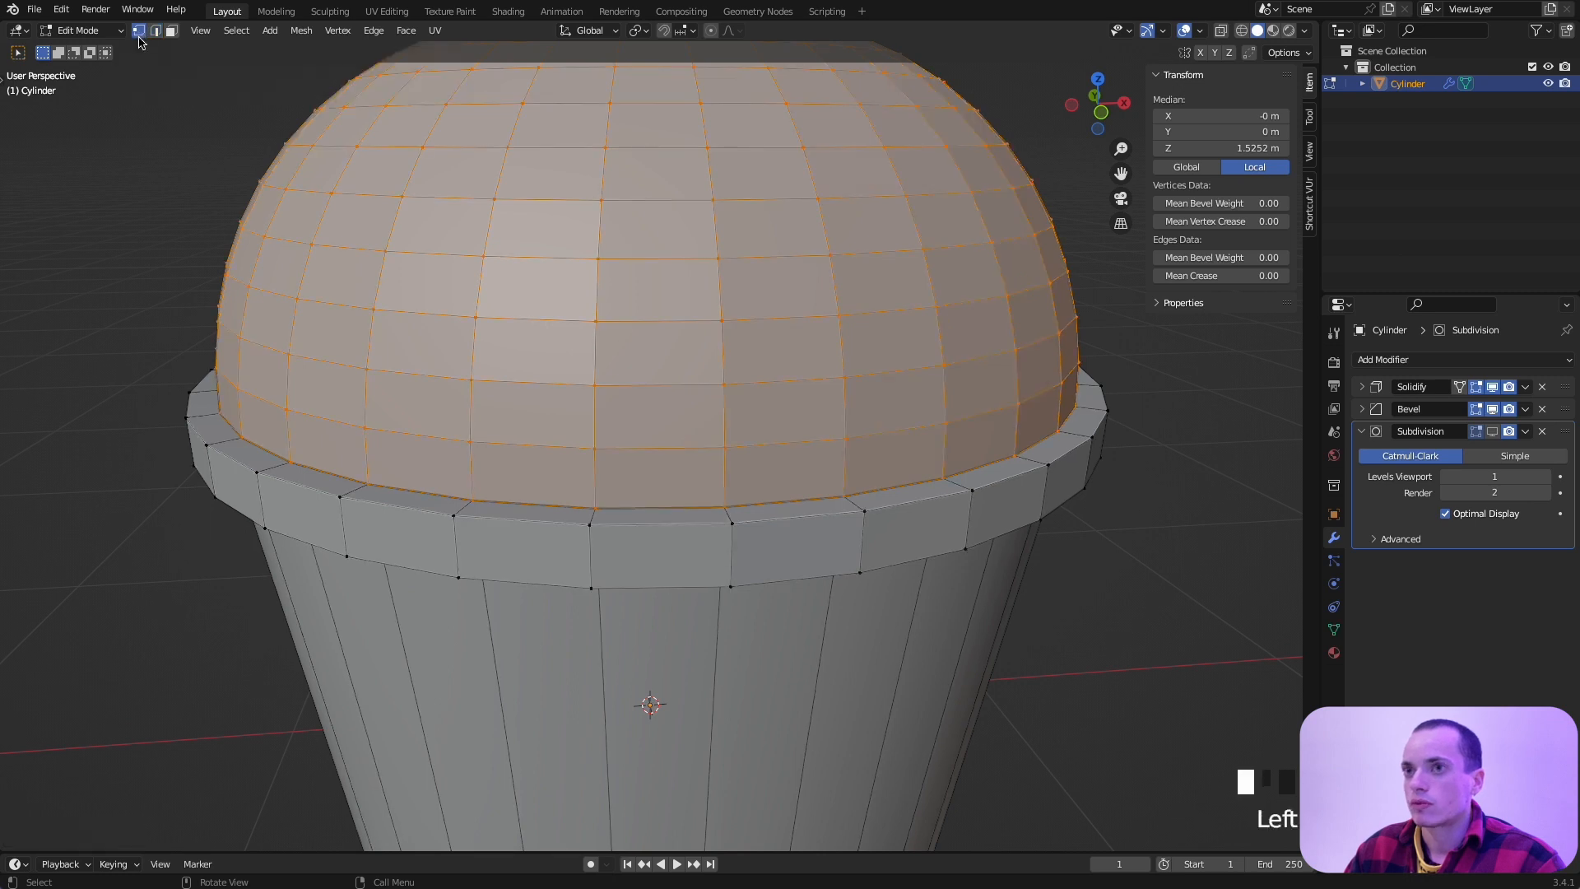
super+scroll(621, 441, up, 5)
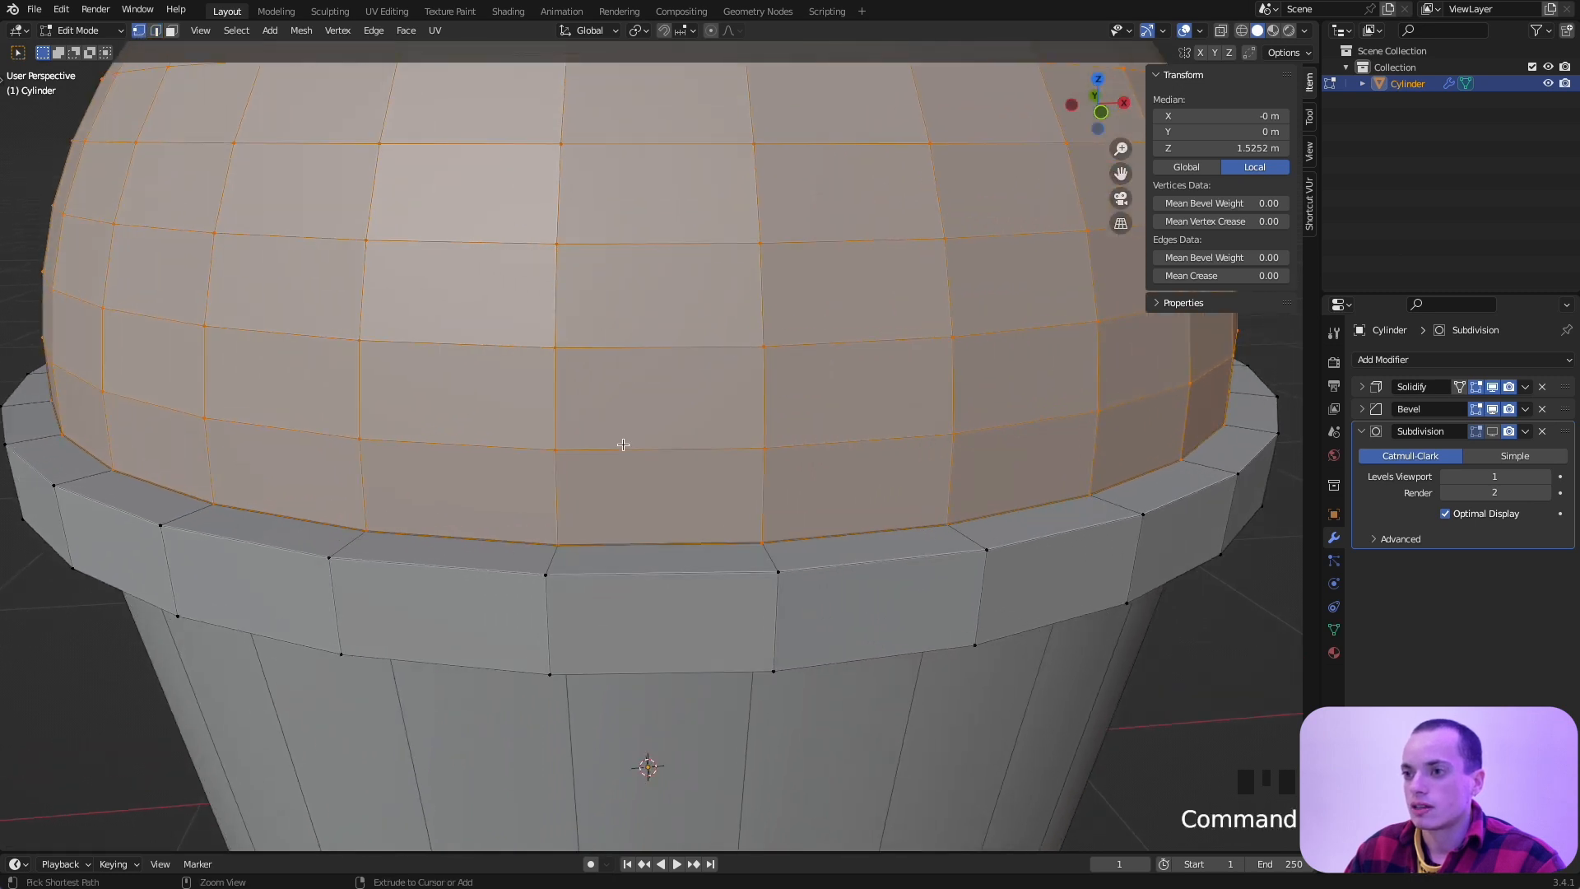
click(558, 545)
key(g)
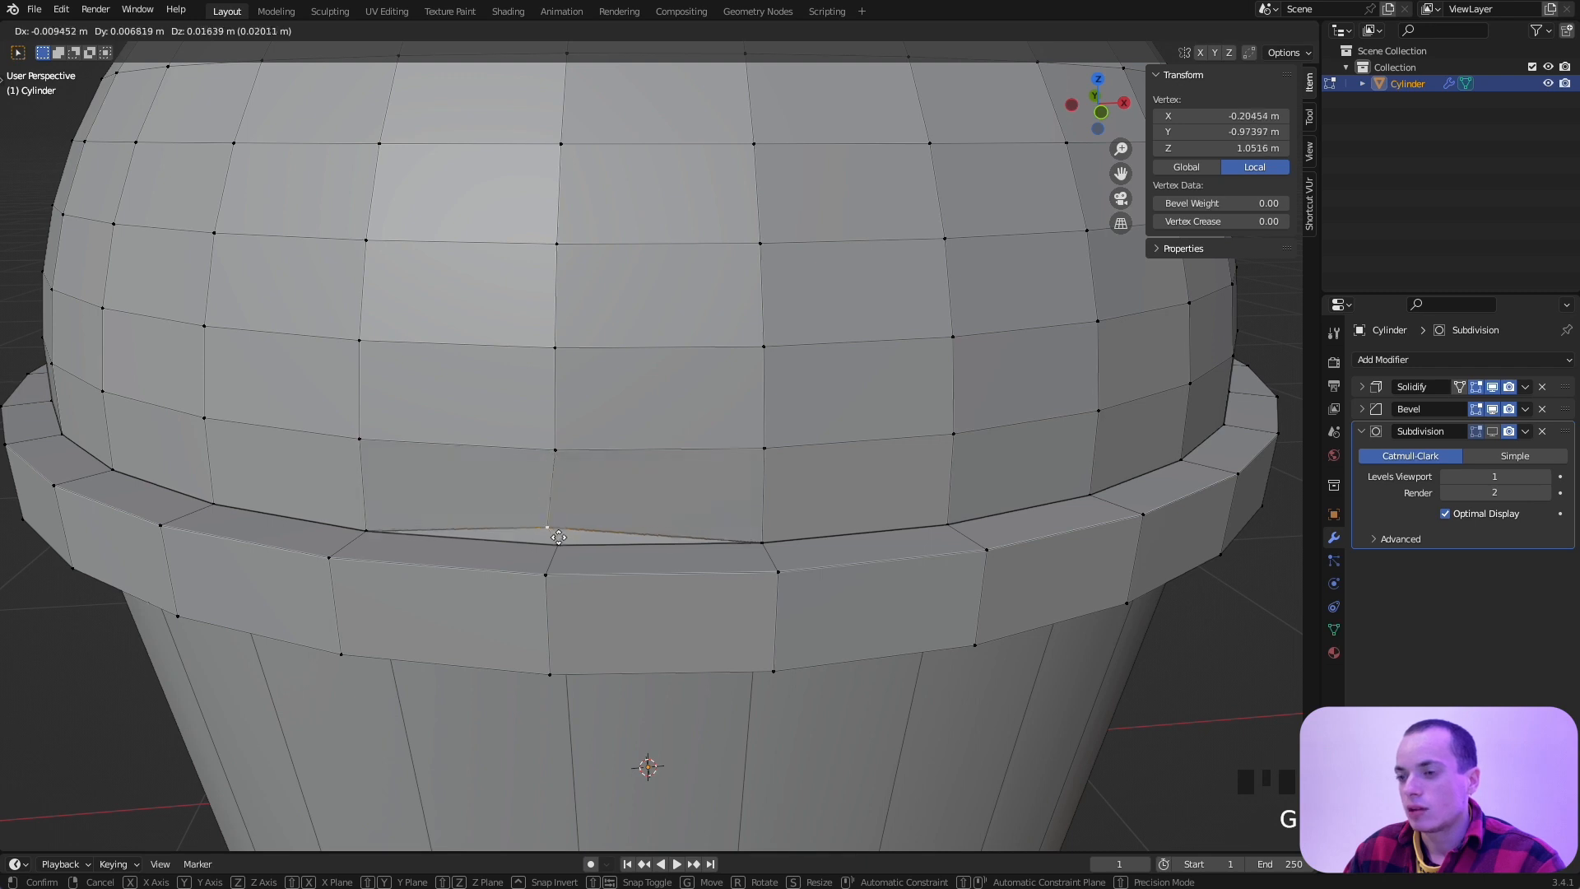
click(558, 536)
Step: Merge all of the mesh's vertices by distance and leave mesh editing
super+scroll(651, 543, down, 4)
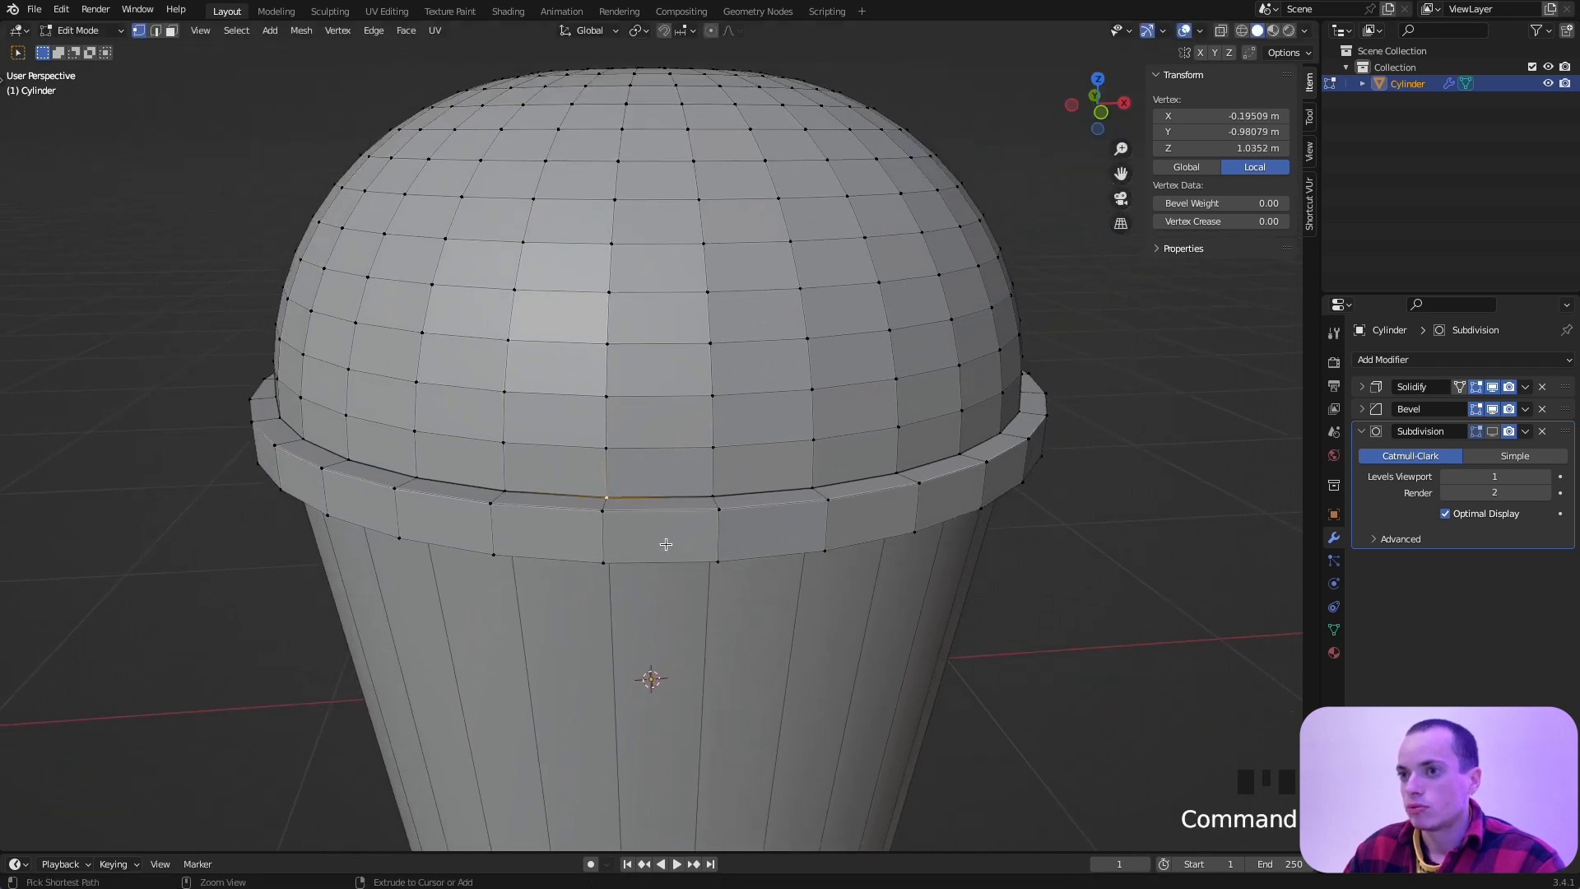
super+scroll(767, 420, down, 3)
key(a)
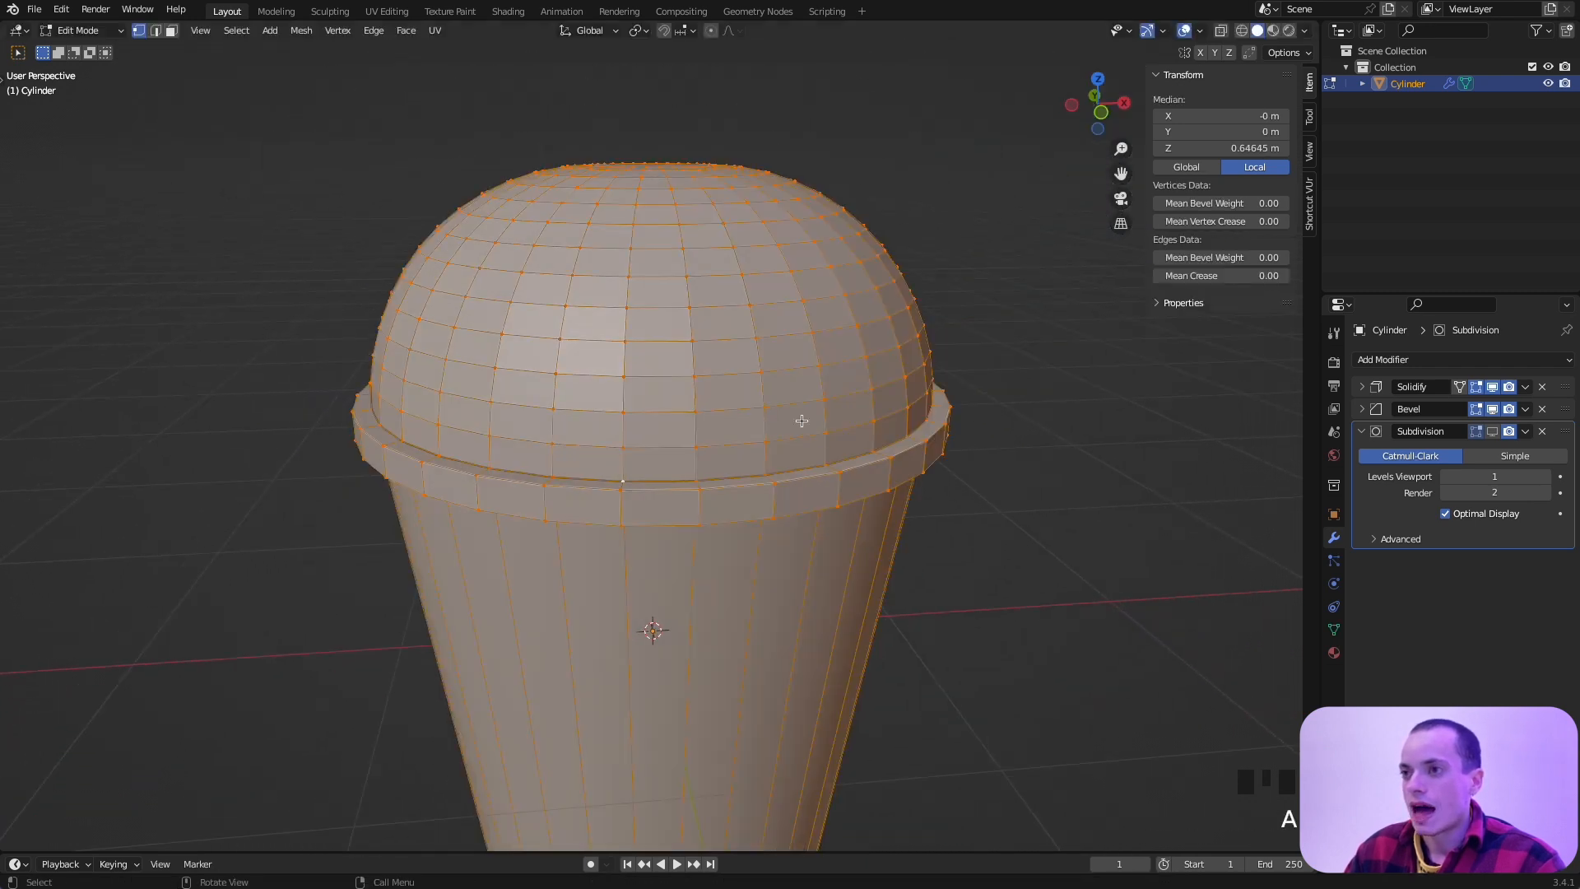
key(m)
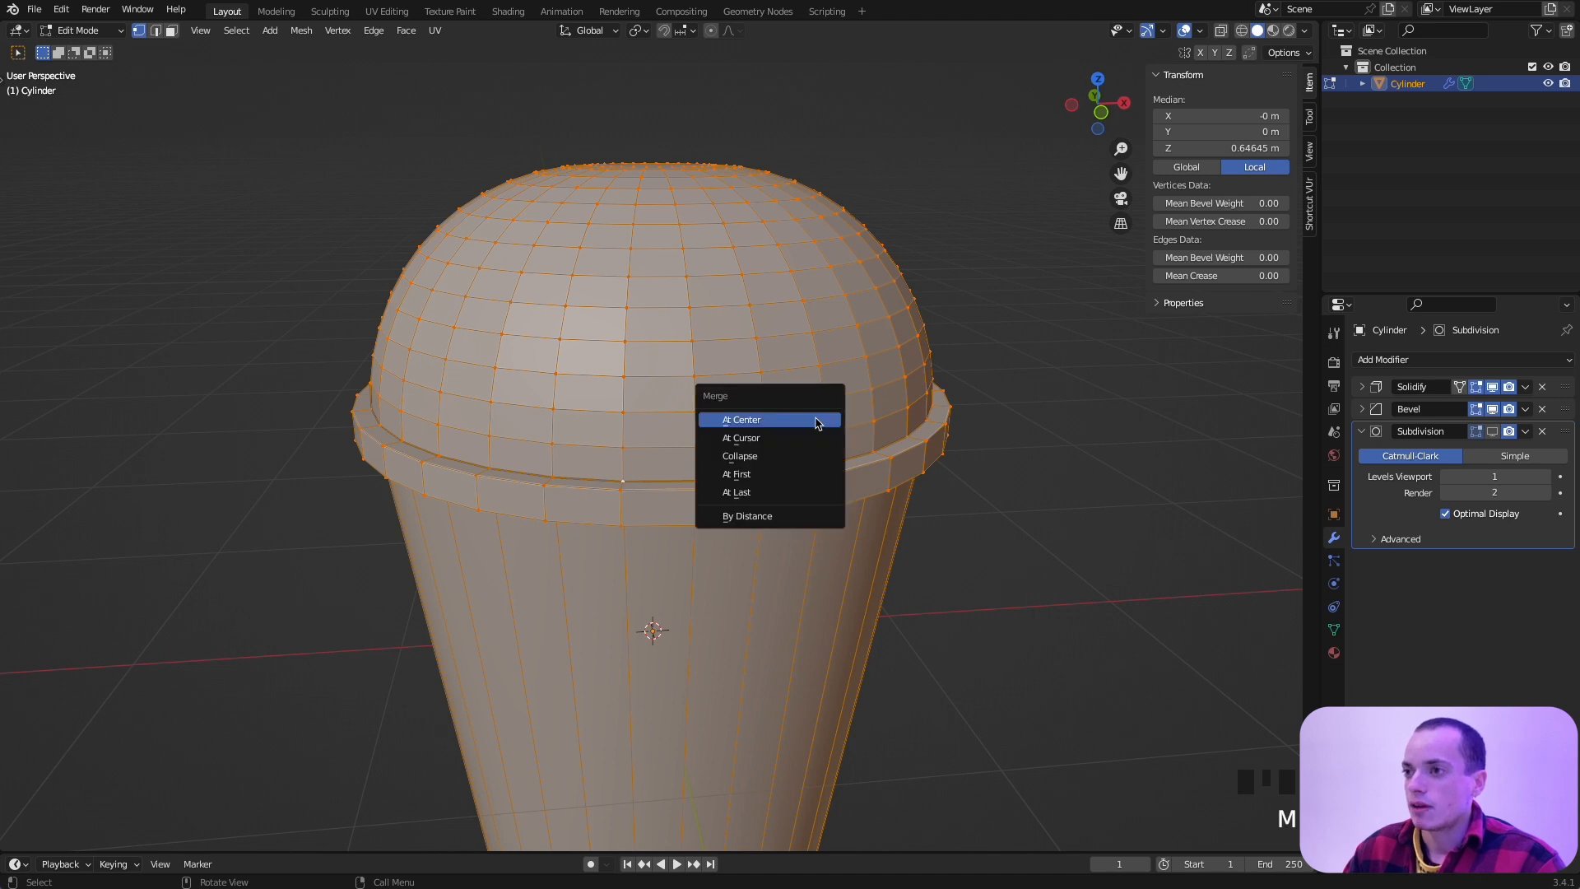
click(772, 517)
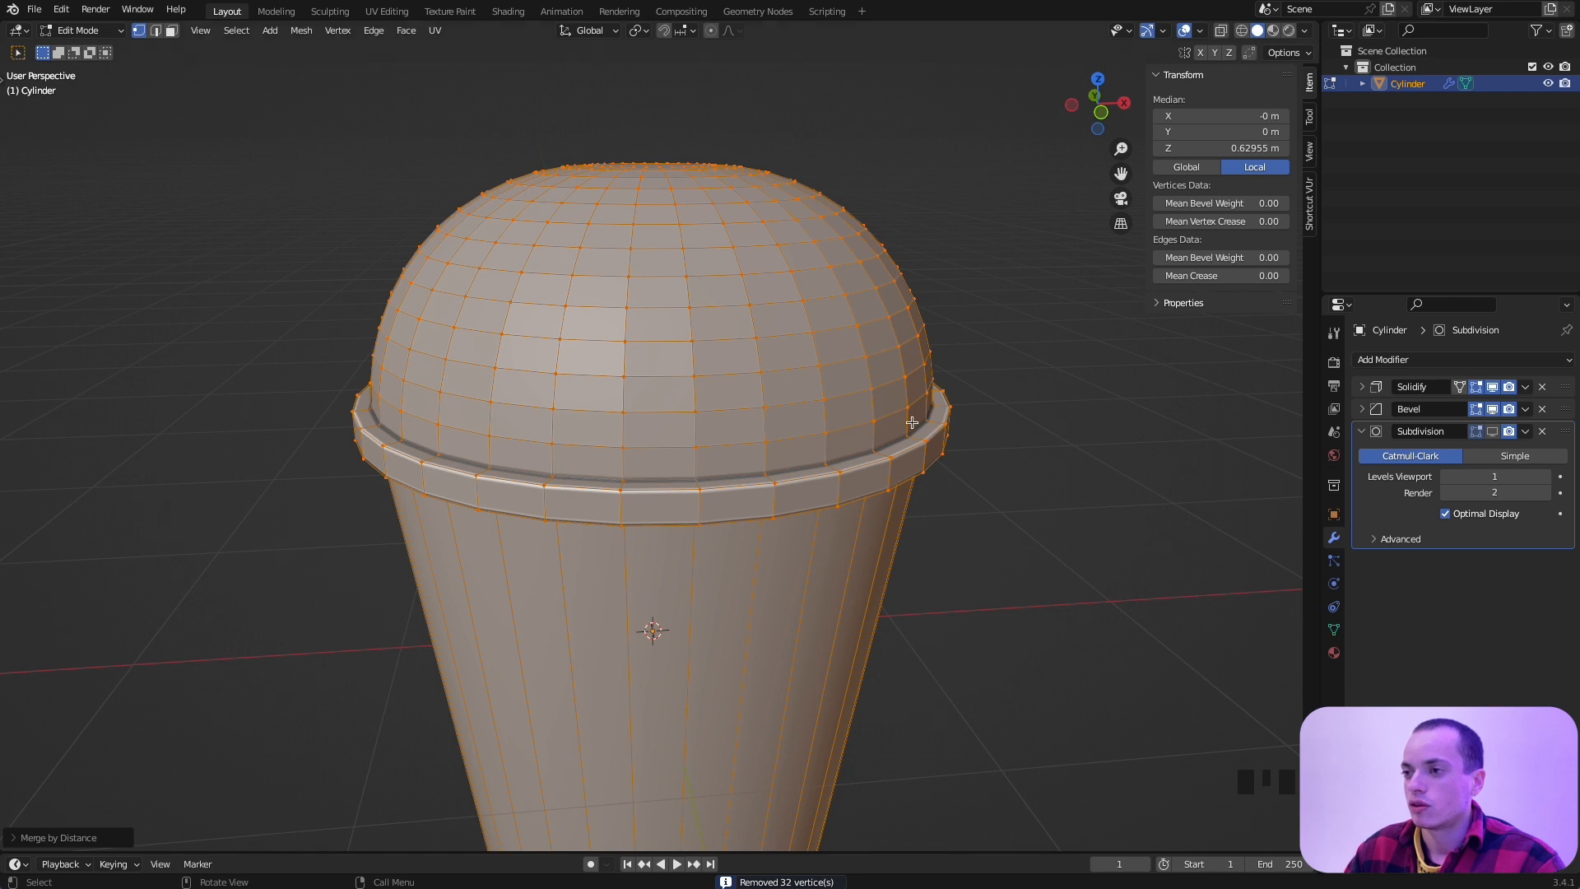
key(Tab)
scroll(783, 452, up, 3)
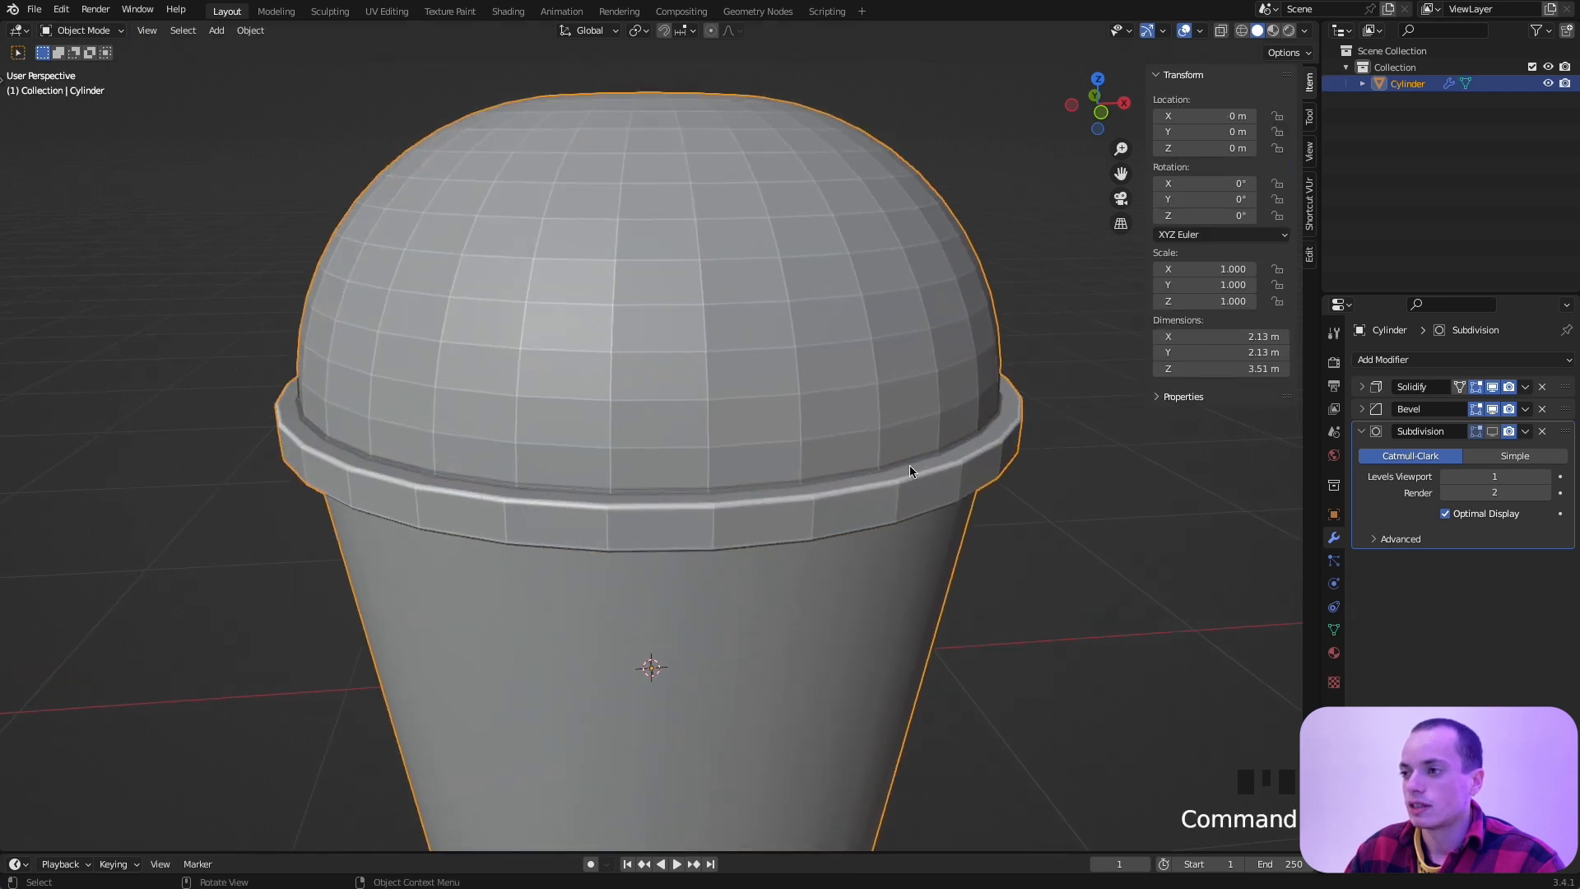
scroll(787, 515, down, 8)
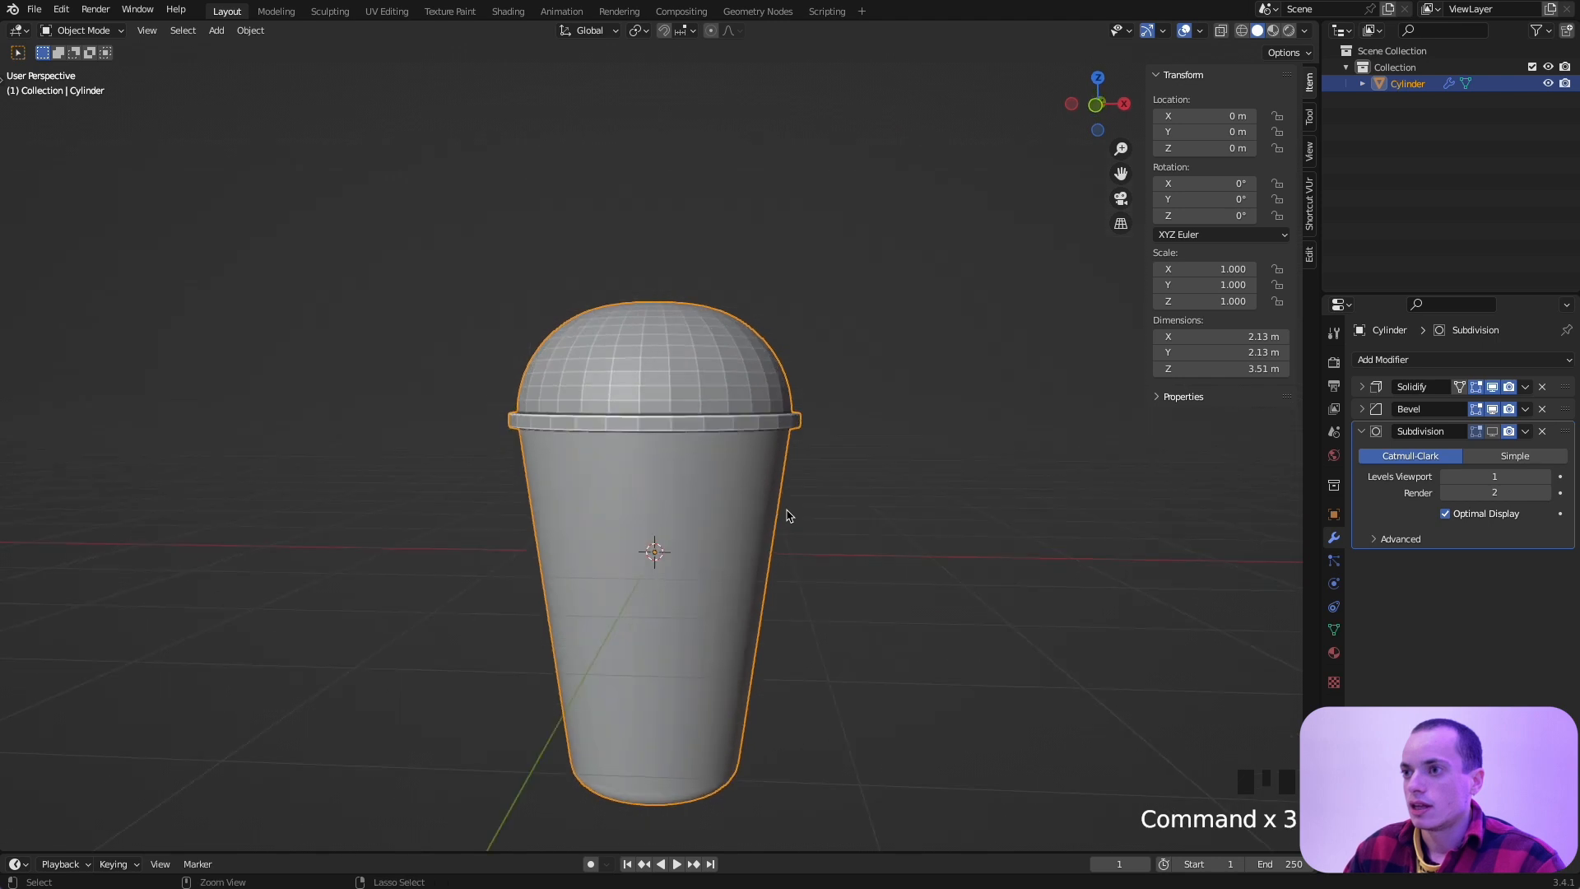
Step: Select all dome vertices above the rim through the mesh in front view and raise them along Z by about 0.05 m
key(Tab)
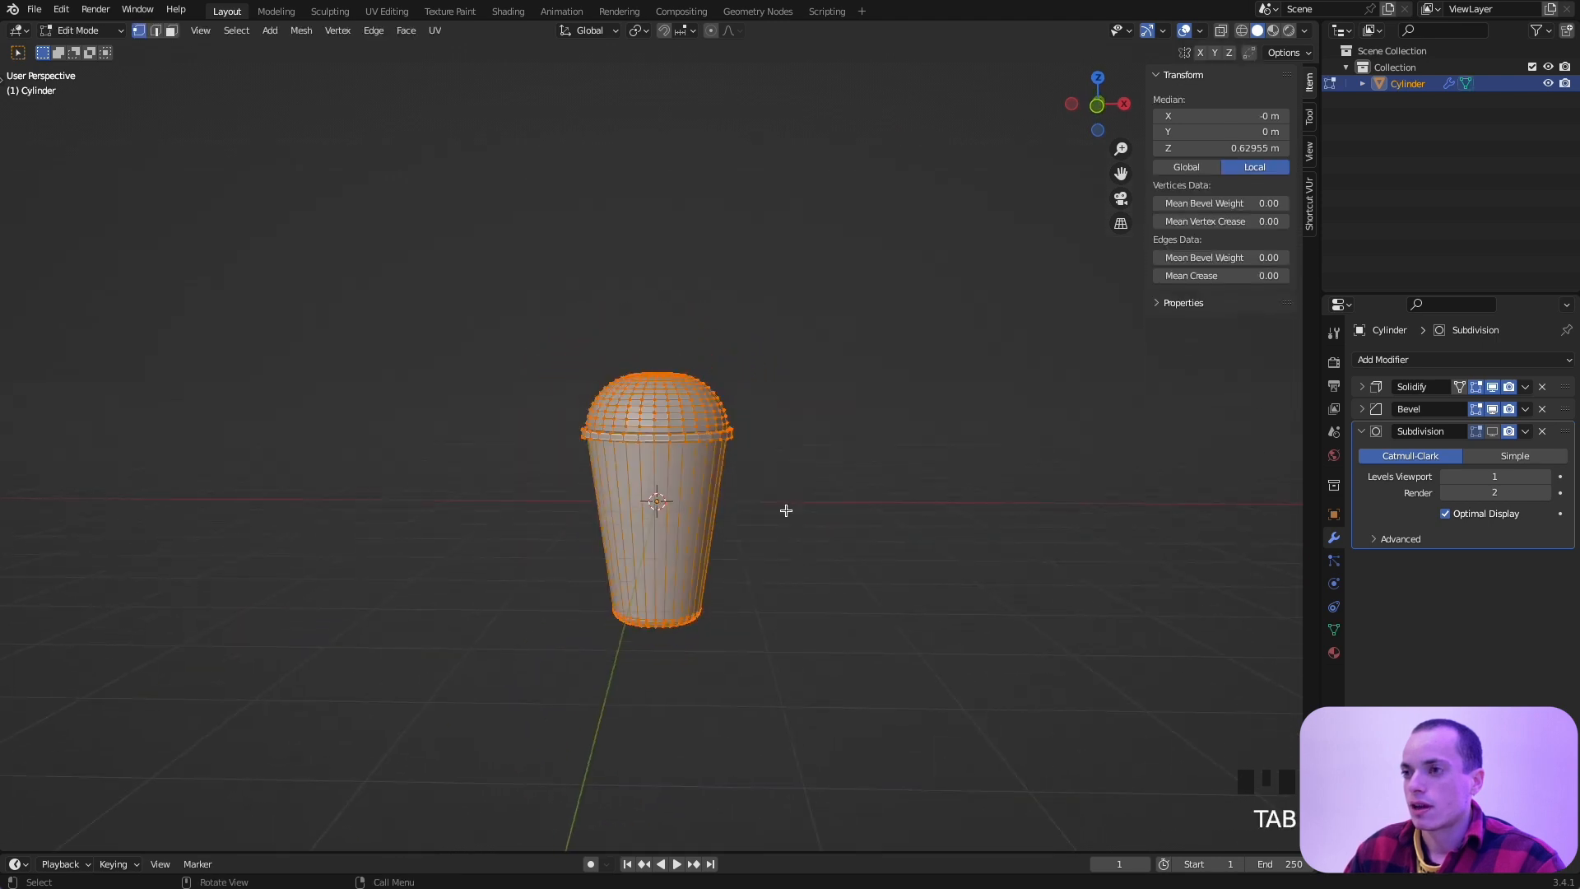
scroll(786, 512, up, 2)
scroll(786, 510, up, 2)
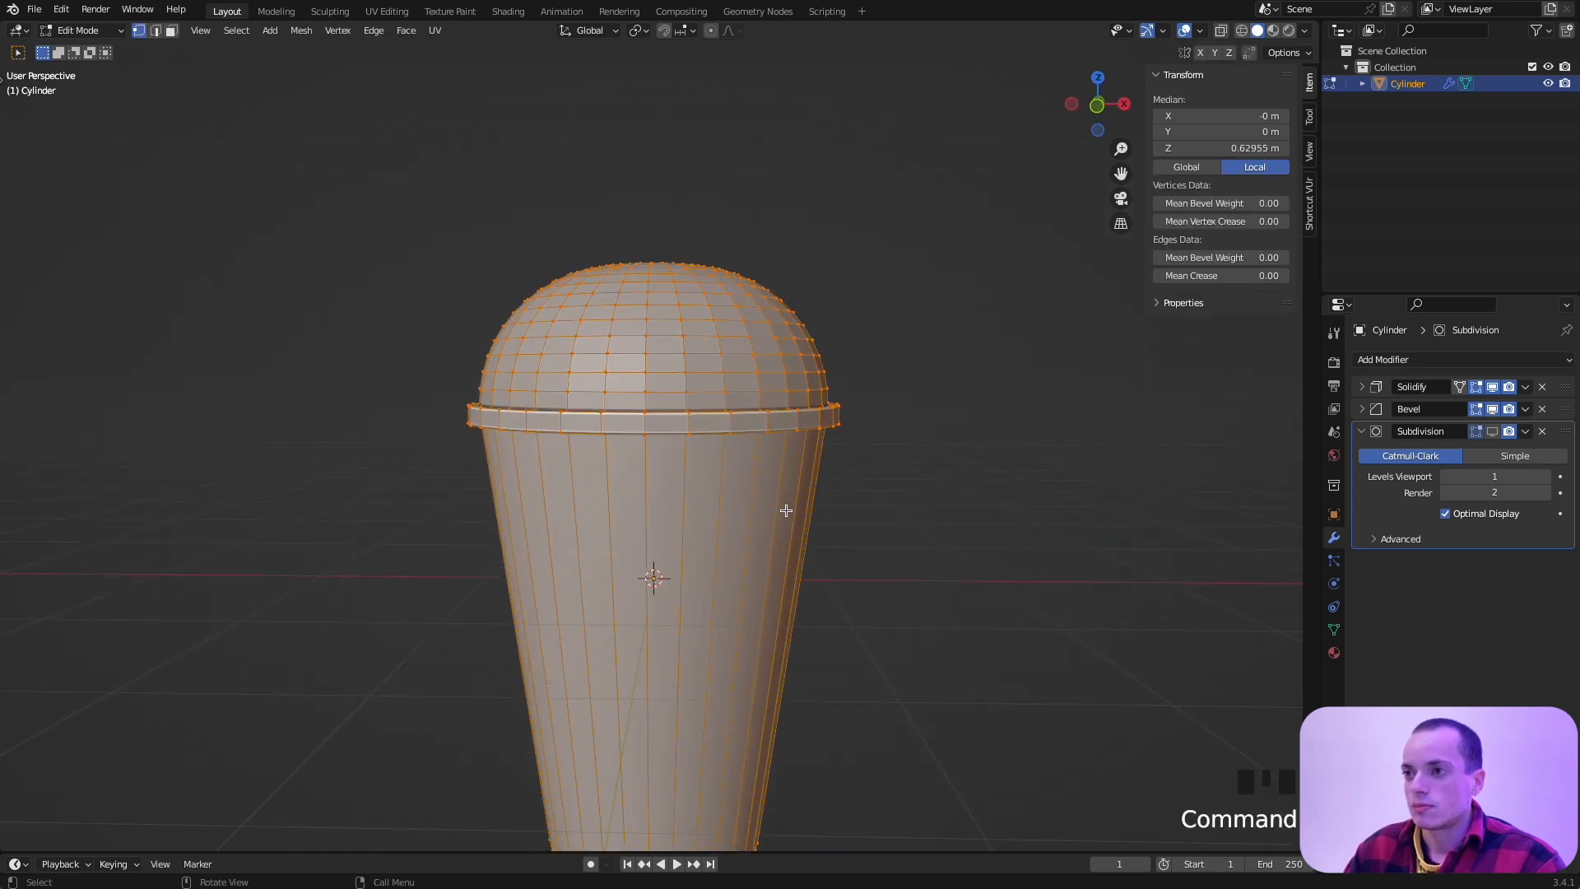
key(KP_1)
scroll(786, 510, up, 2)
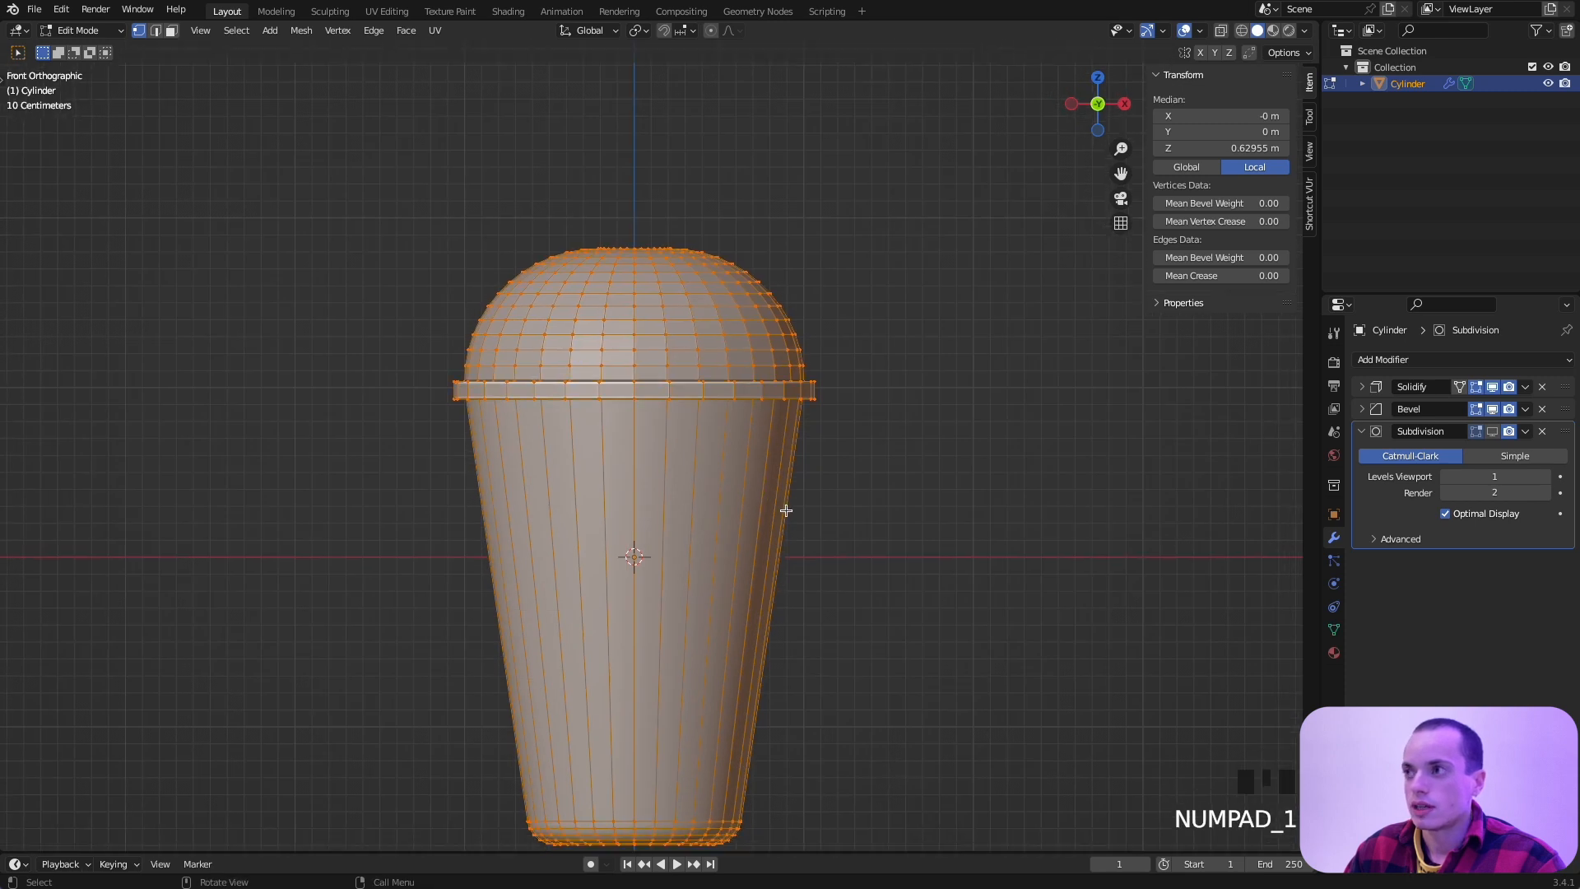
key(alt+z)
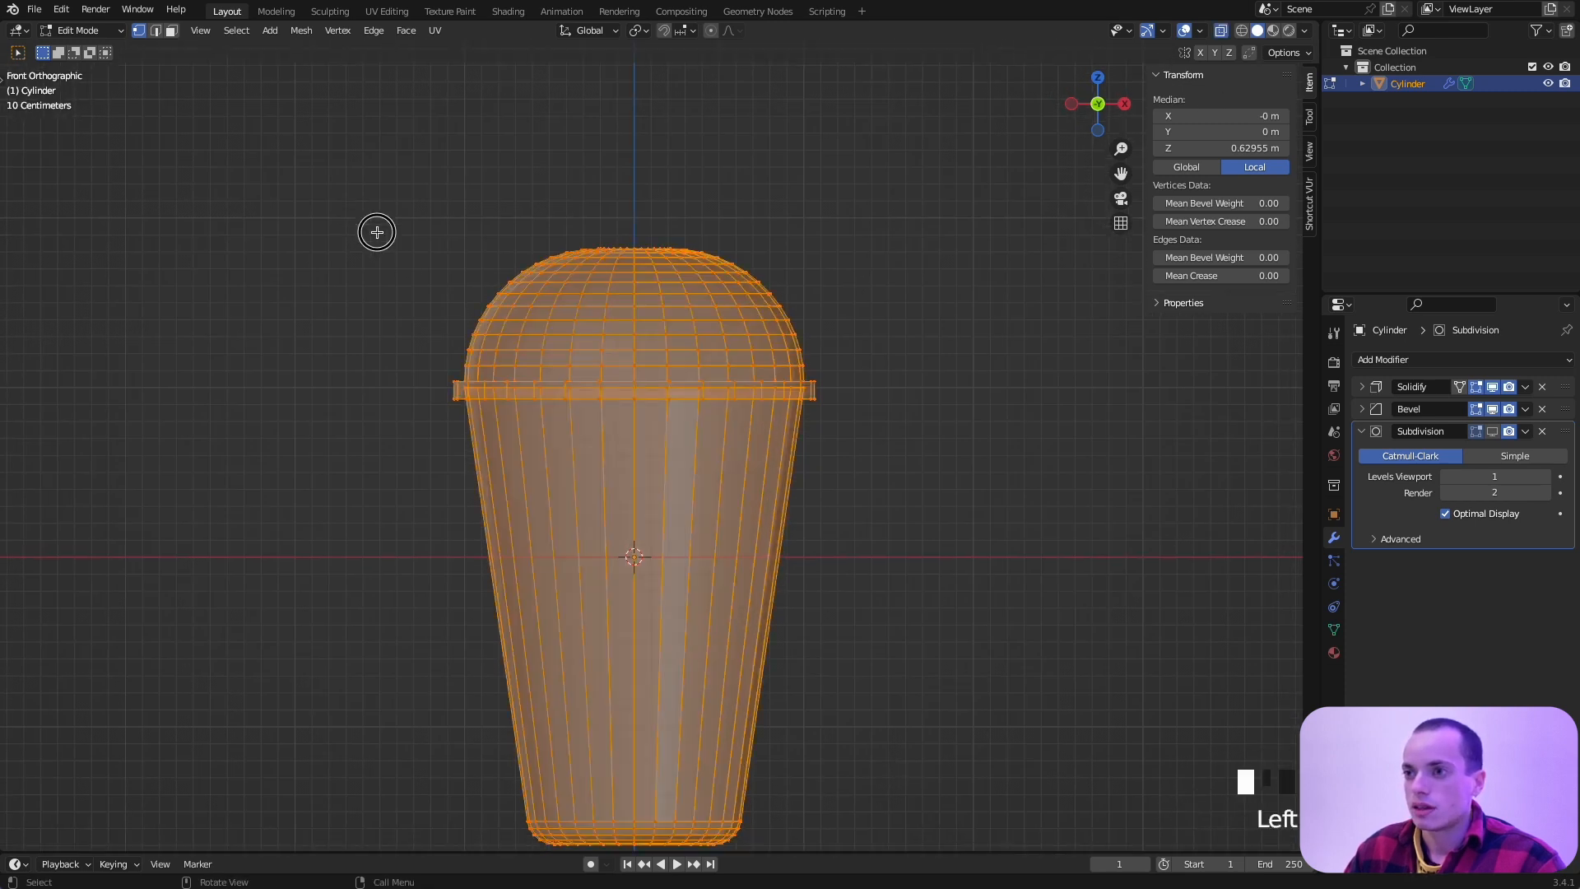
drag(354, 229, 961, 376)
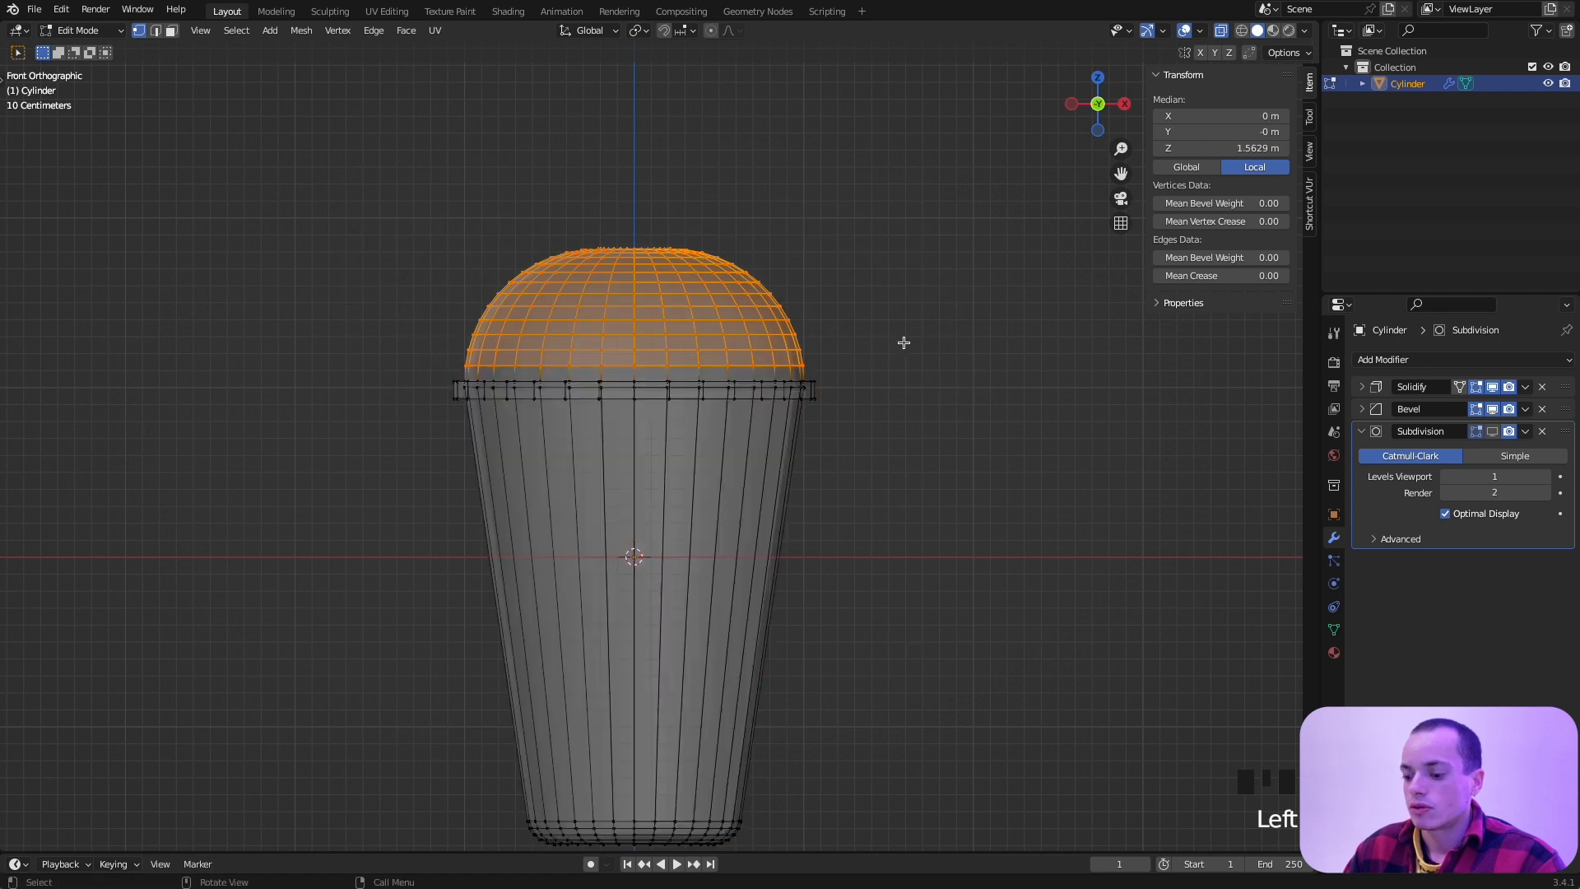
key(g)
key(z)
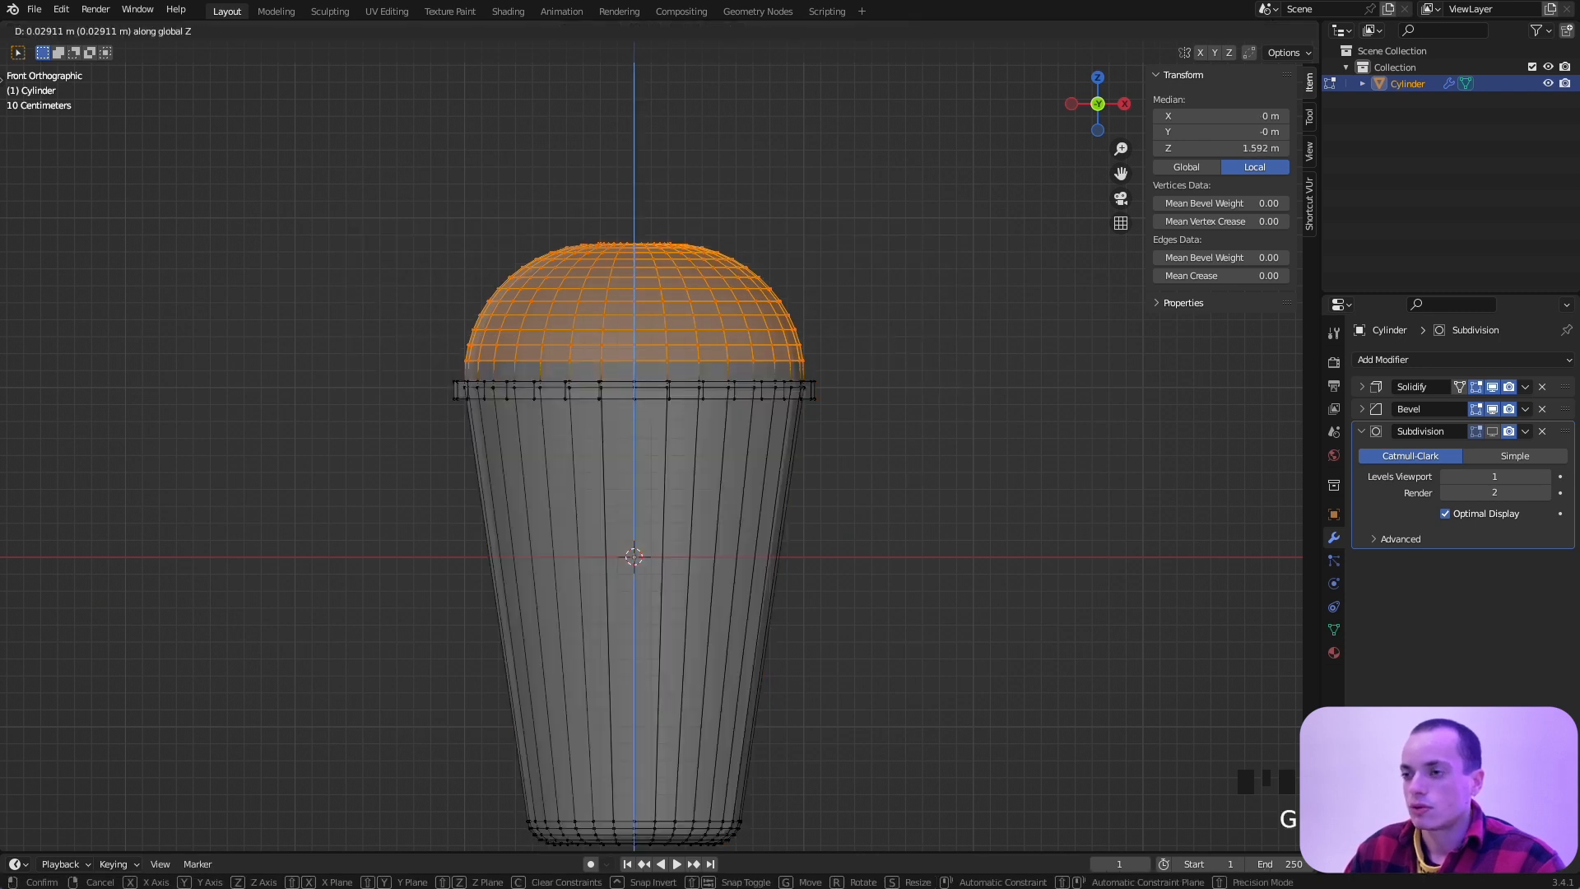
click(906, 333)
key(Tab)
middle_drag(905, 334, 906, 342)
key(Tab)
key(Tab)
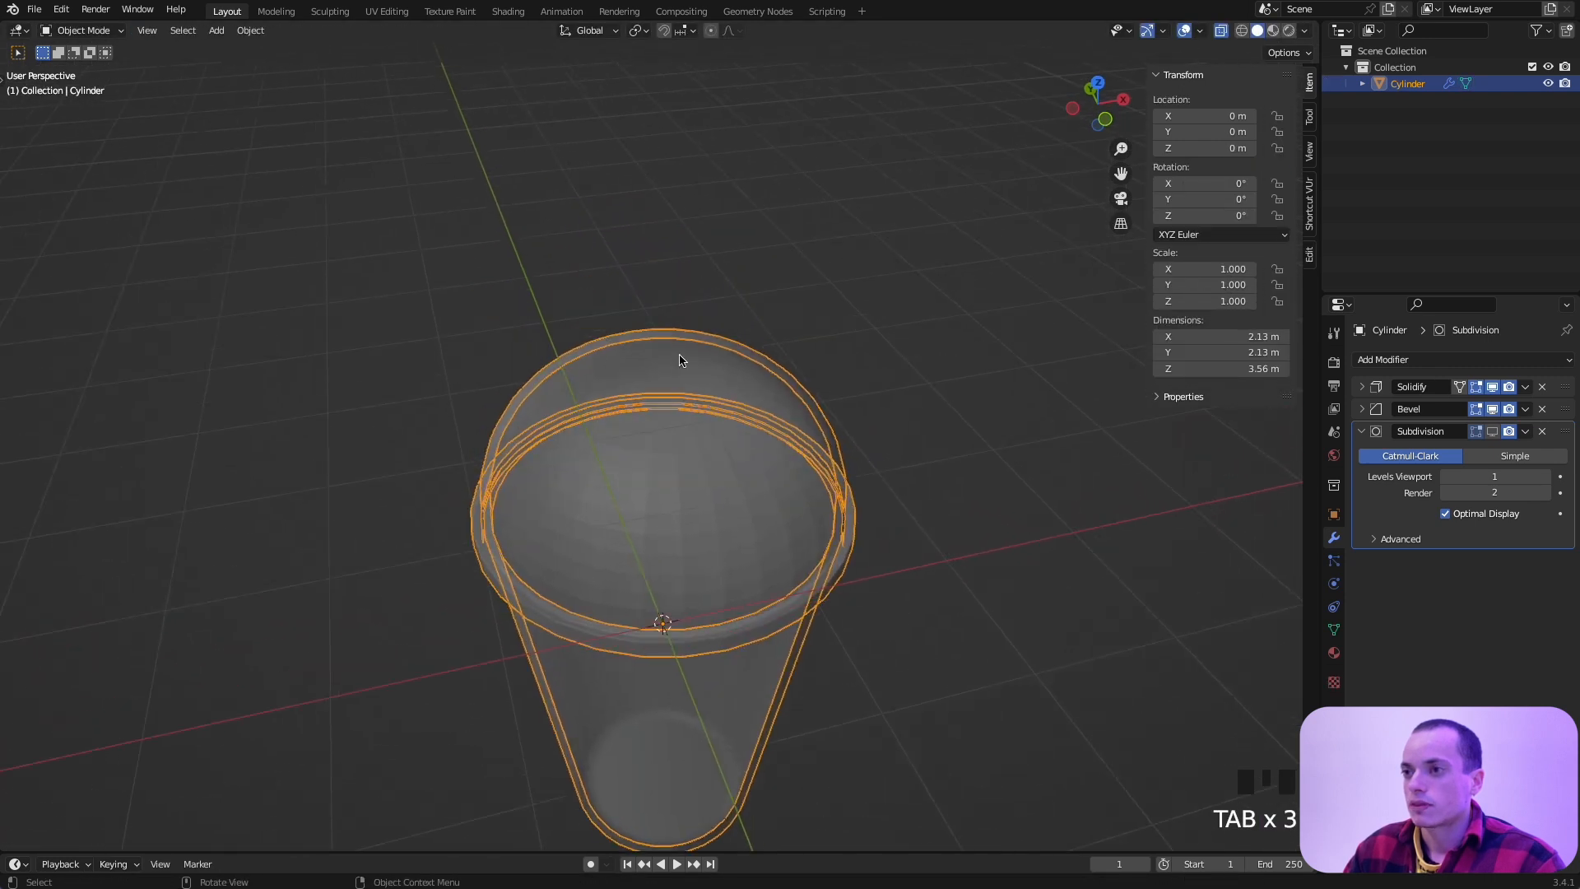
key(alt+z)
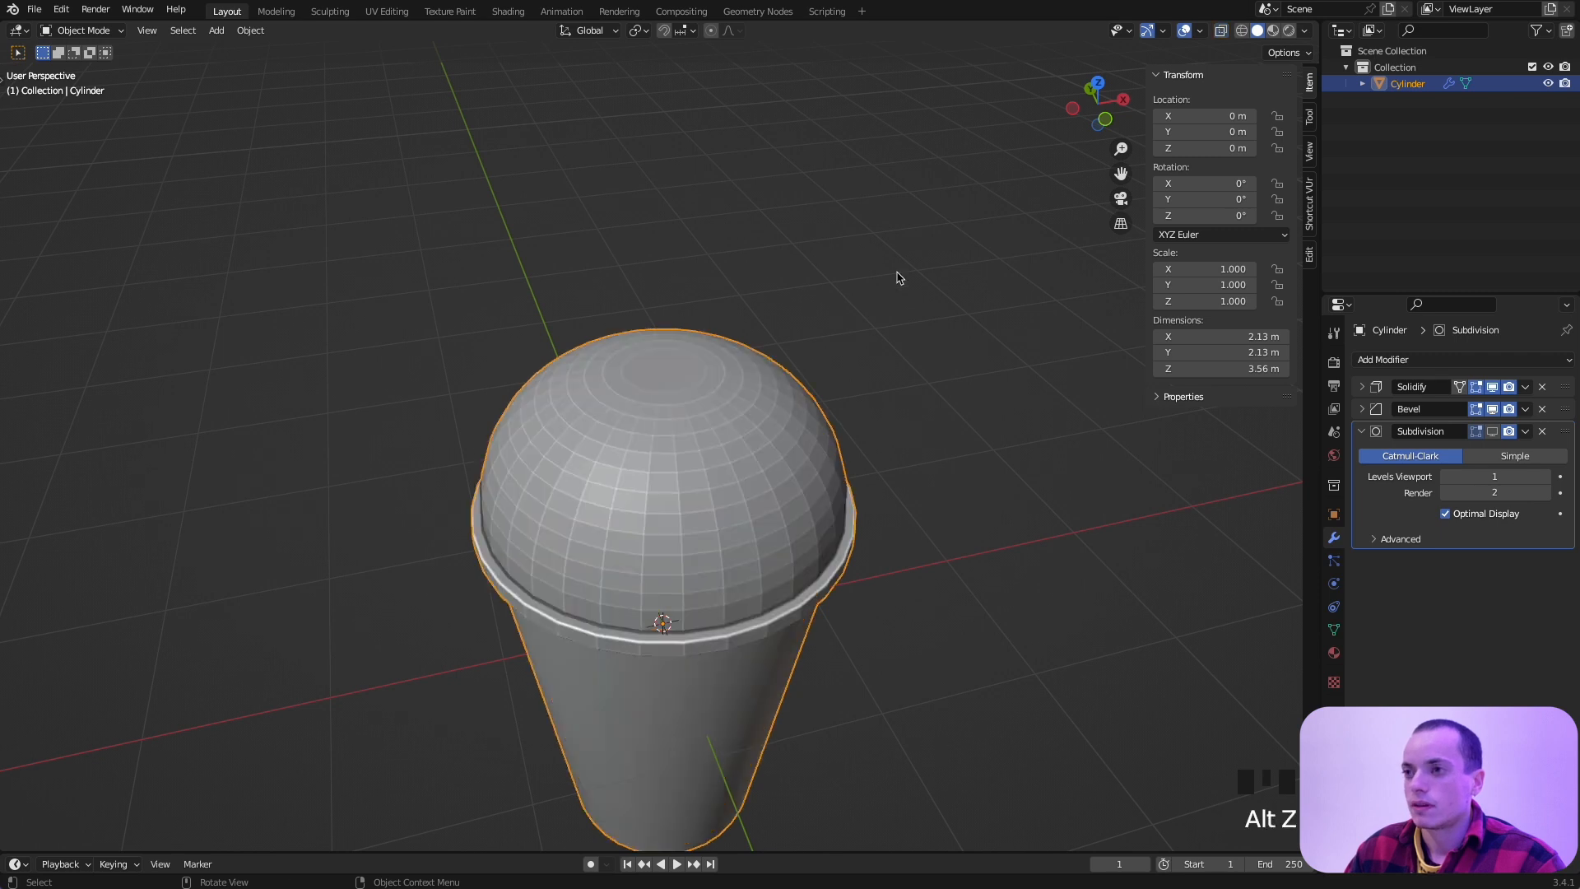
Step: Switch to face selection and select the dome's flat top face with the entire first ring of faces around it
click(666, 369)
click(667, 368)
key(Tab)
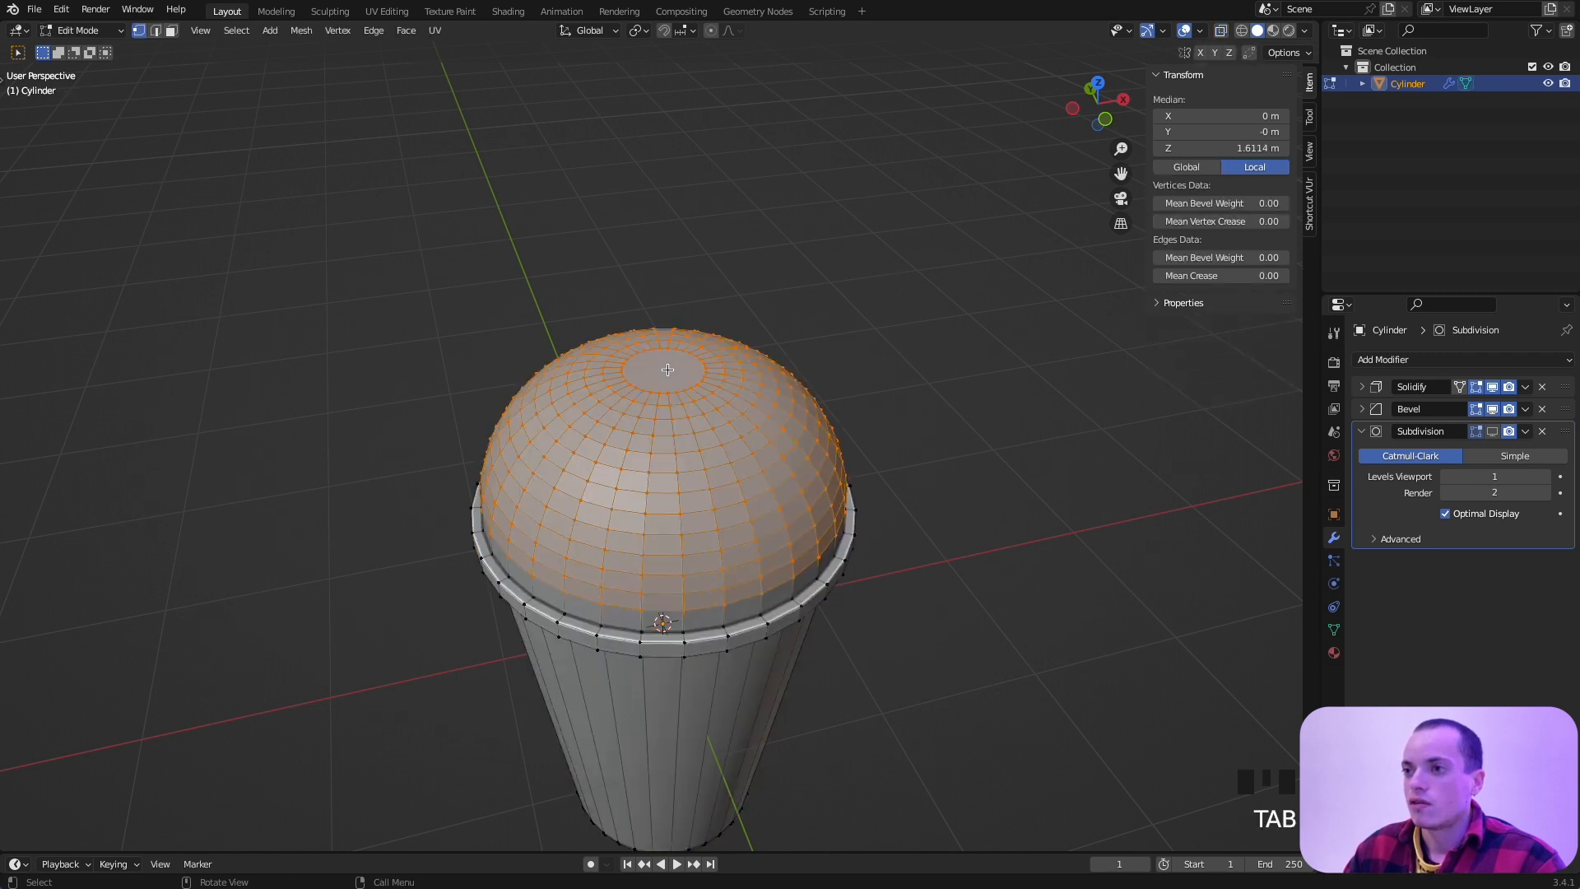
click(671, 361)
mouse_move(629, 362)
middle_down()
mouse_move(622, 317)
mouse_move(628, 361)
middle_up()
click(172, 32)
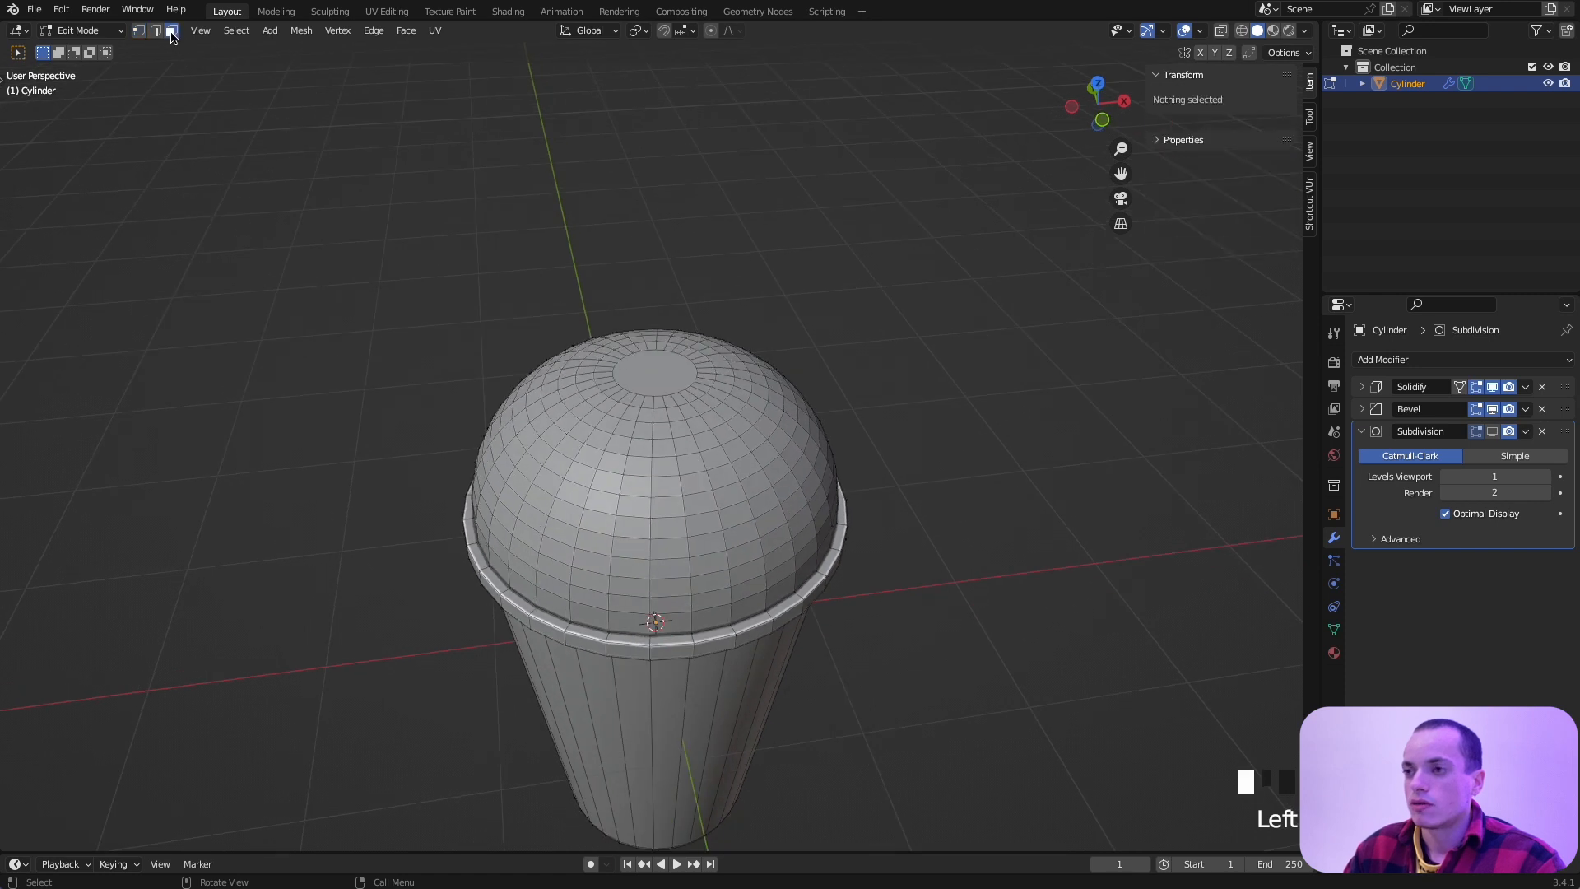
key(KP_7)
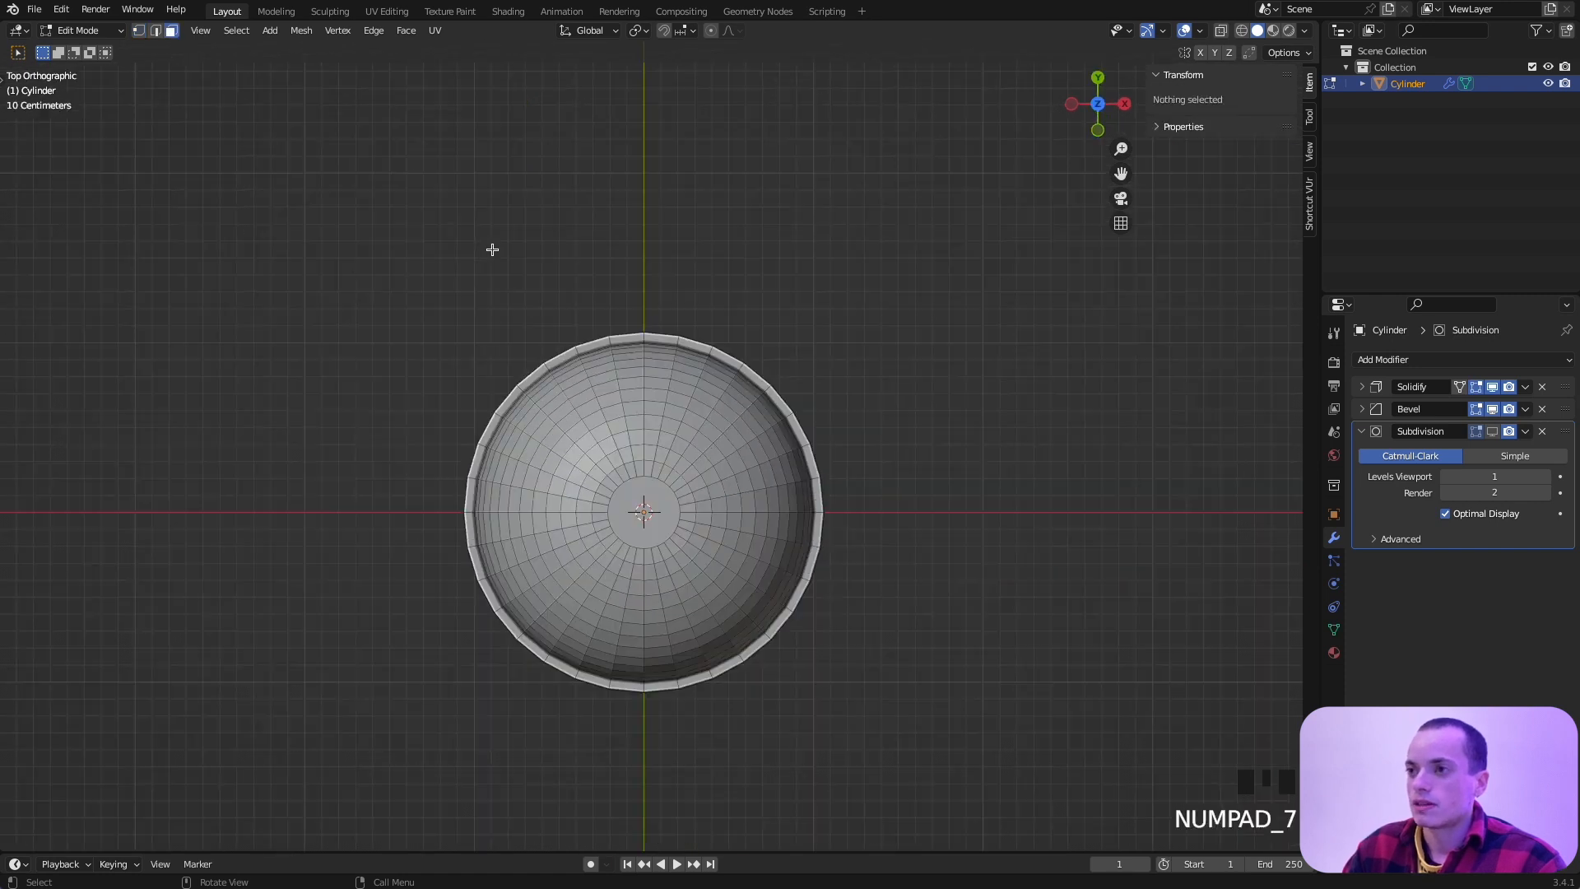
shift+middle_drag(721, 593, 695, 533)
scroll(693, 533, up, 4)
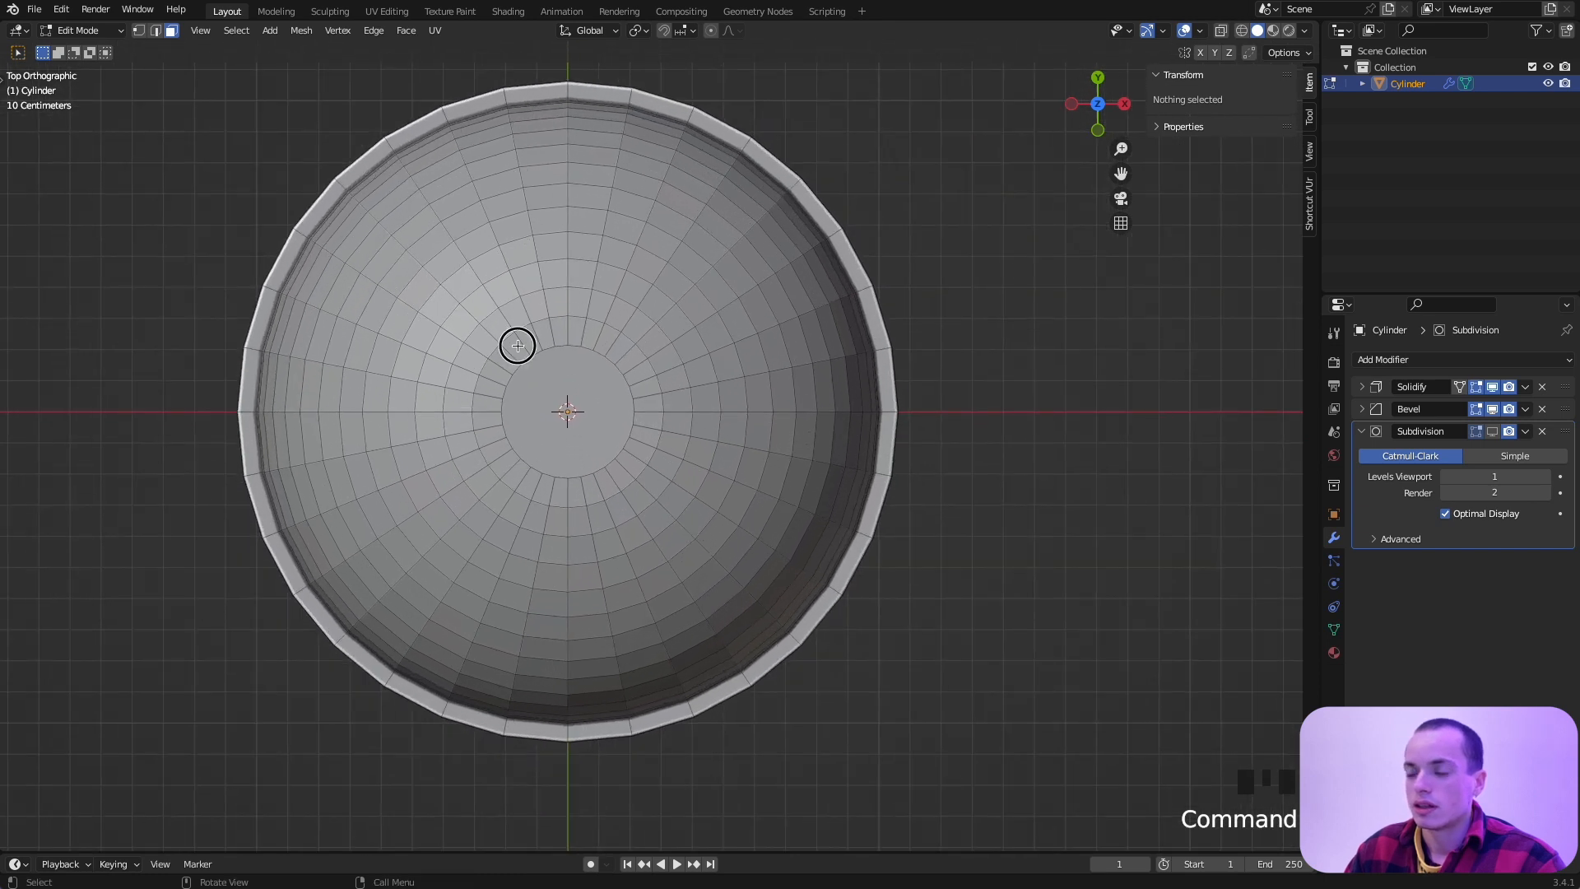
drag(518, 346, 634, 476)
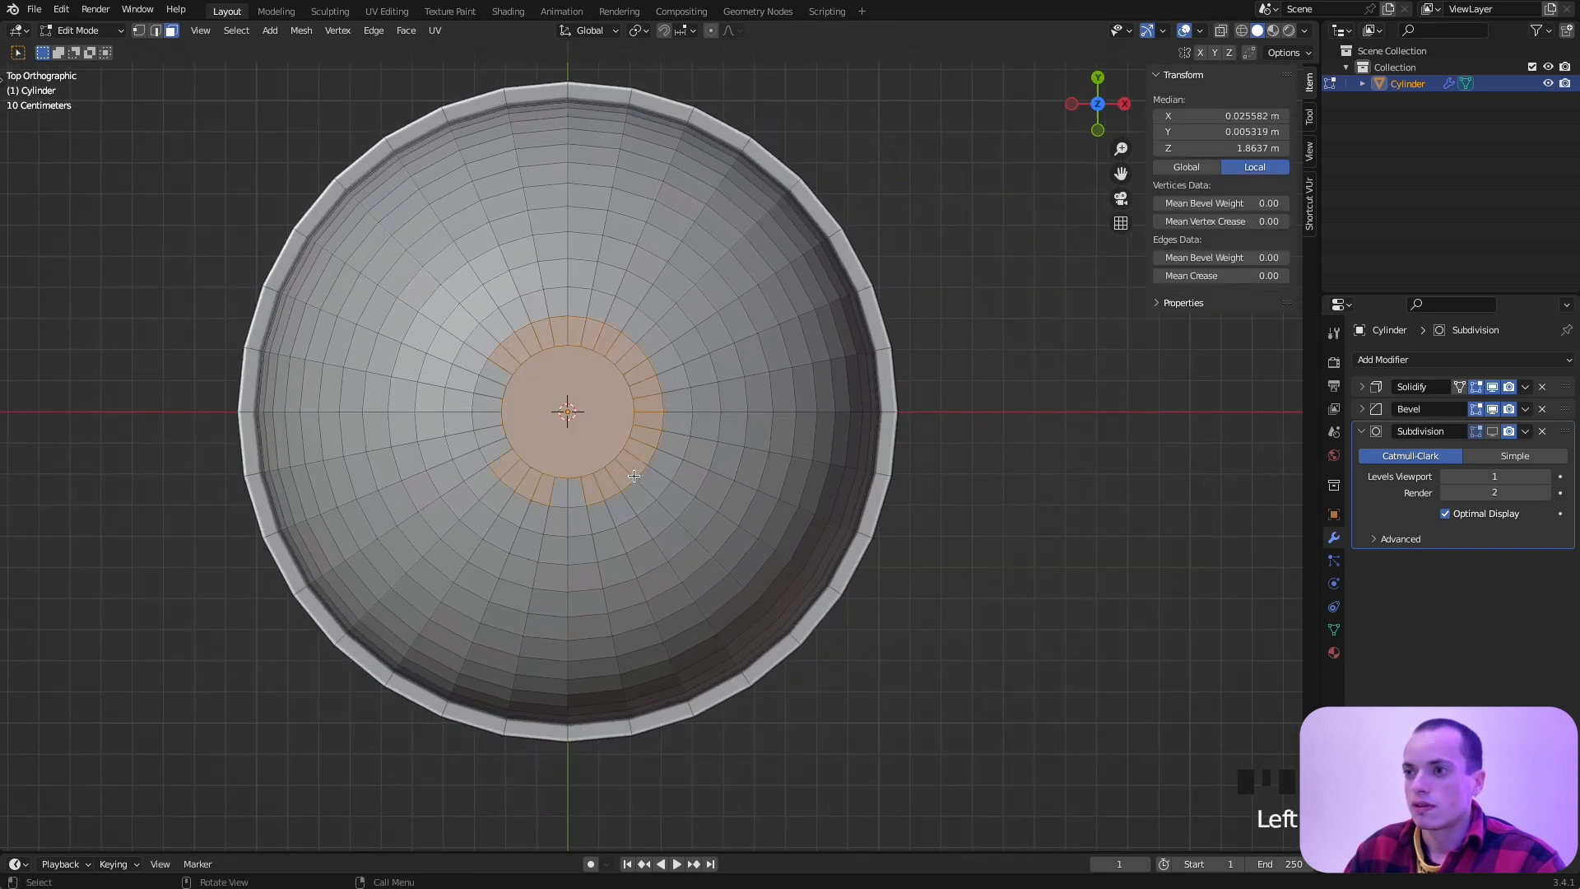
shift+drag(520, 370, 559, 488)
shift+click(559, 488)
shift+click(567, 491)
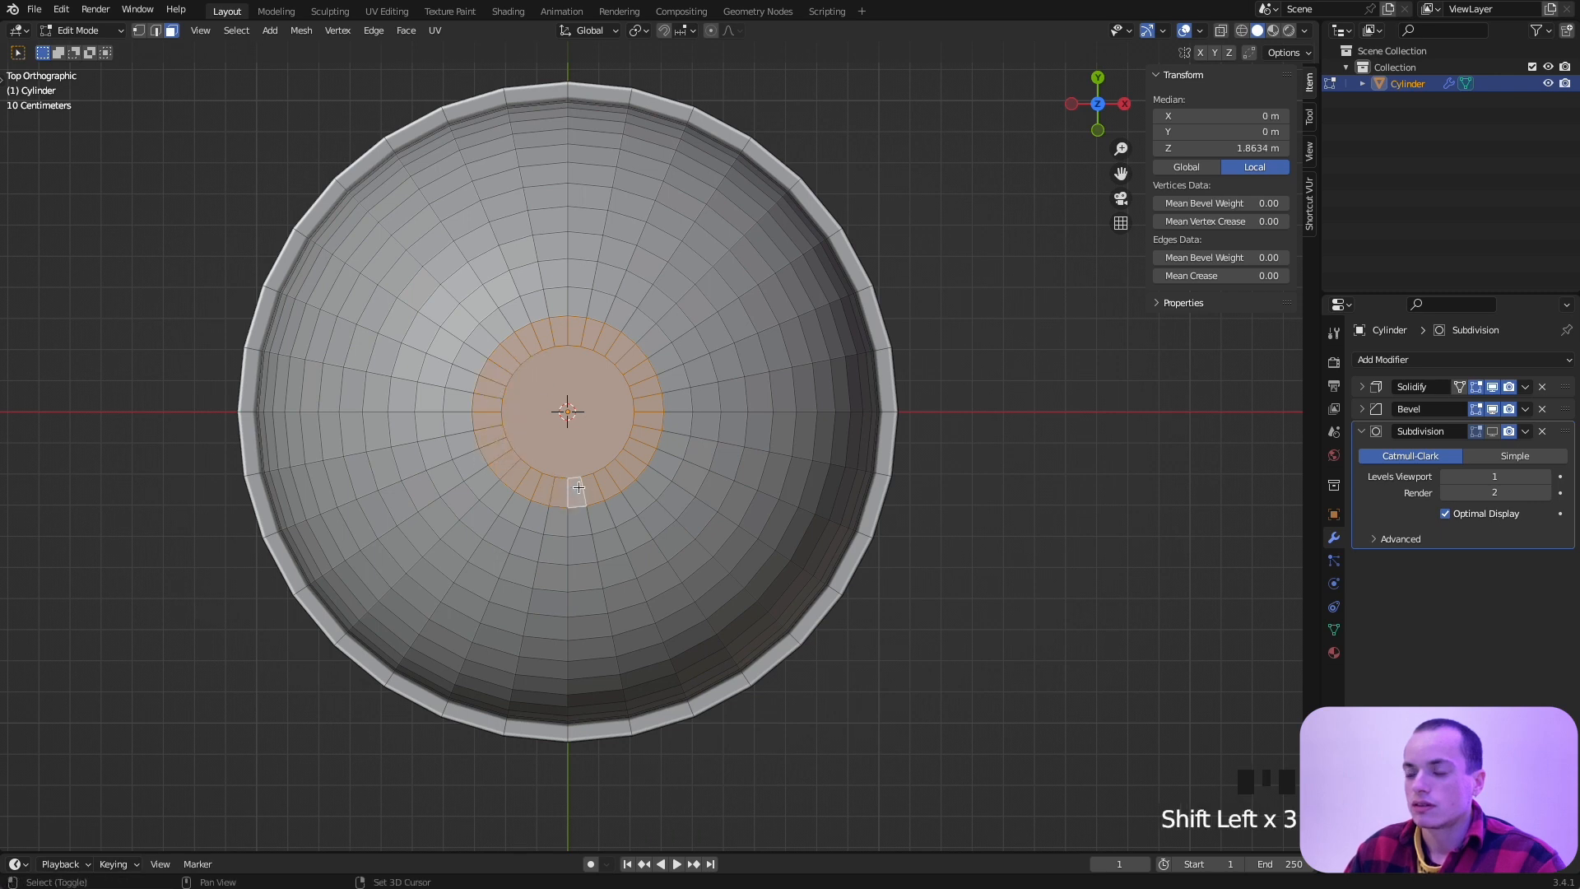
Step: Delete the selected faces at the top of the dome to open a round hole, and leave mesh editing
middle_drag(568, 491, 623, 462)
scroll(623, 472, down, 5)
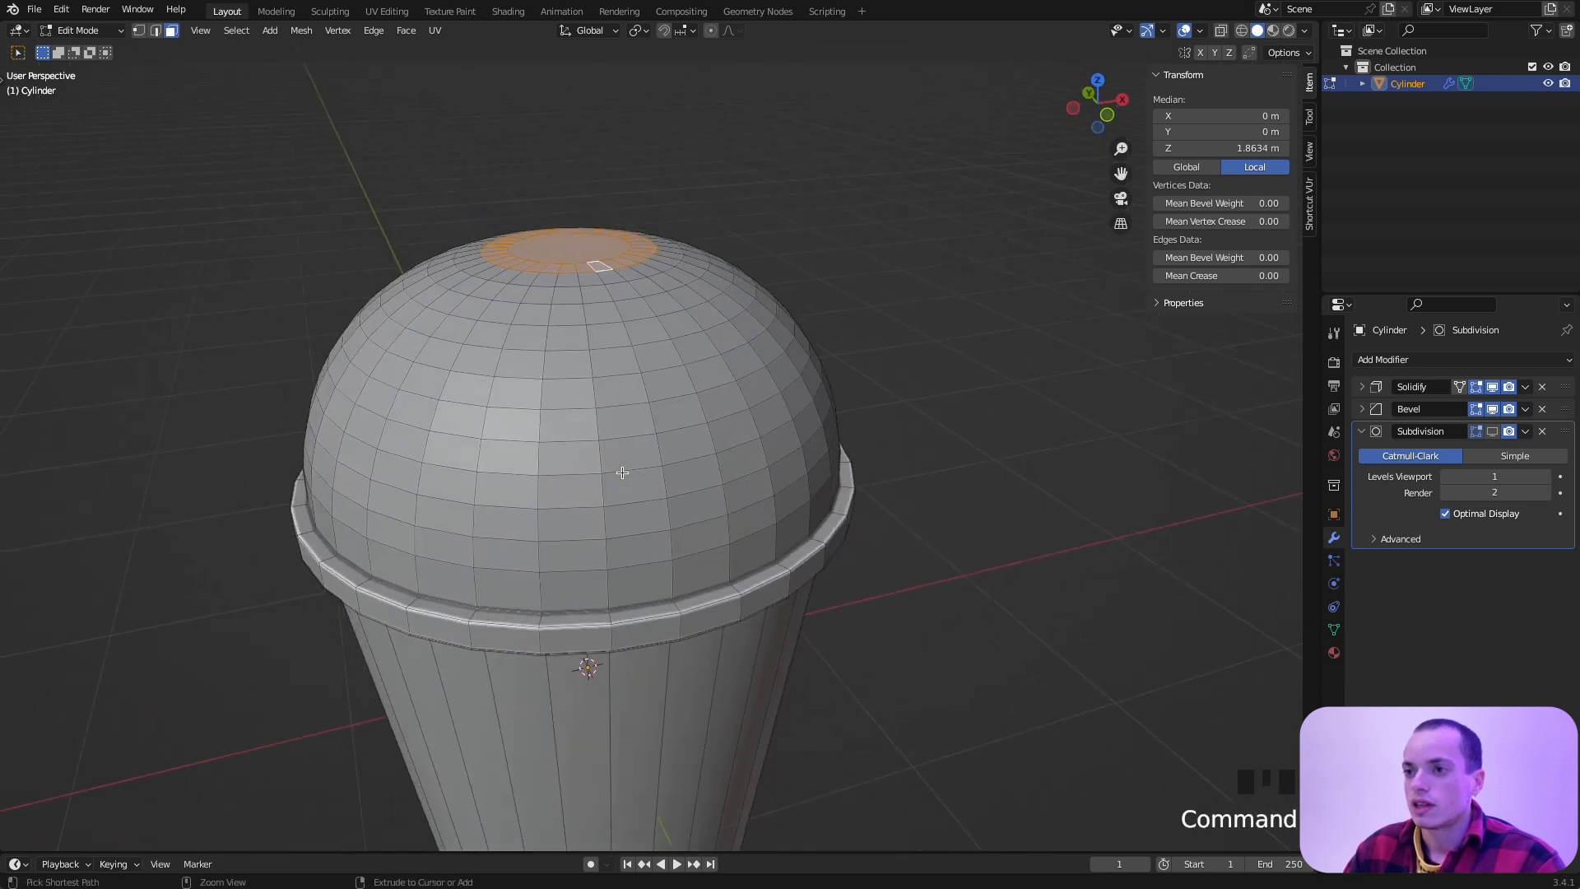
key(x)
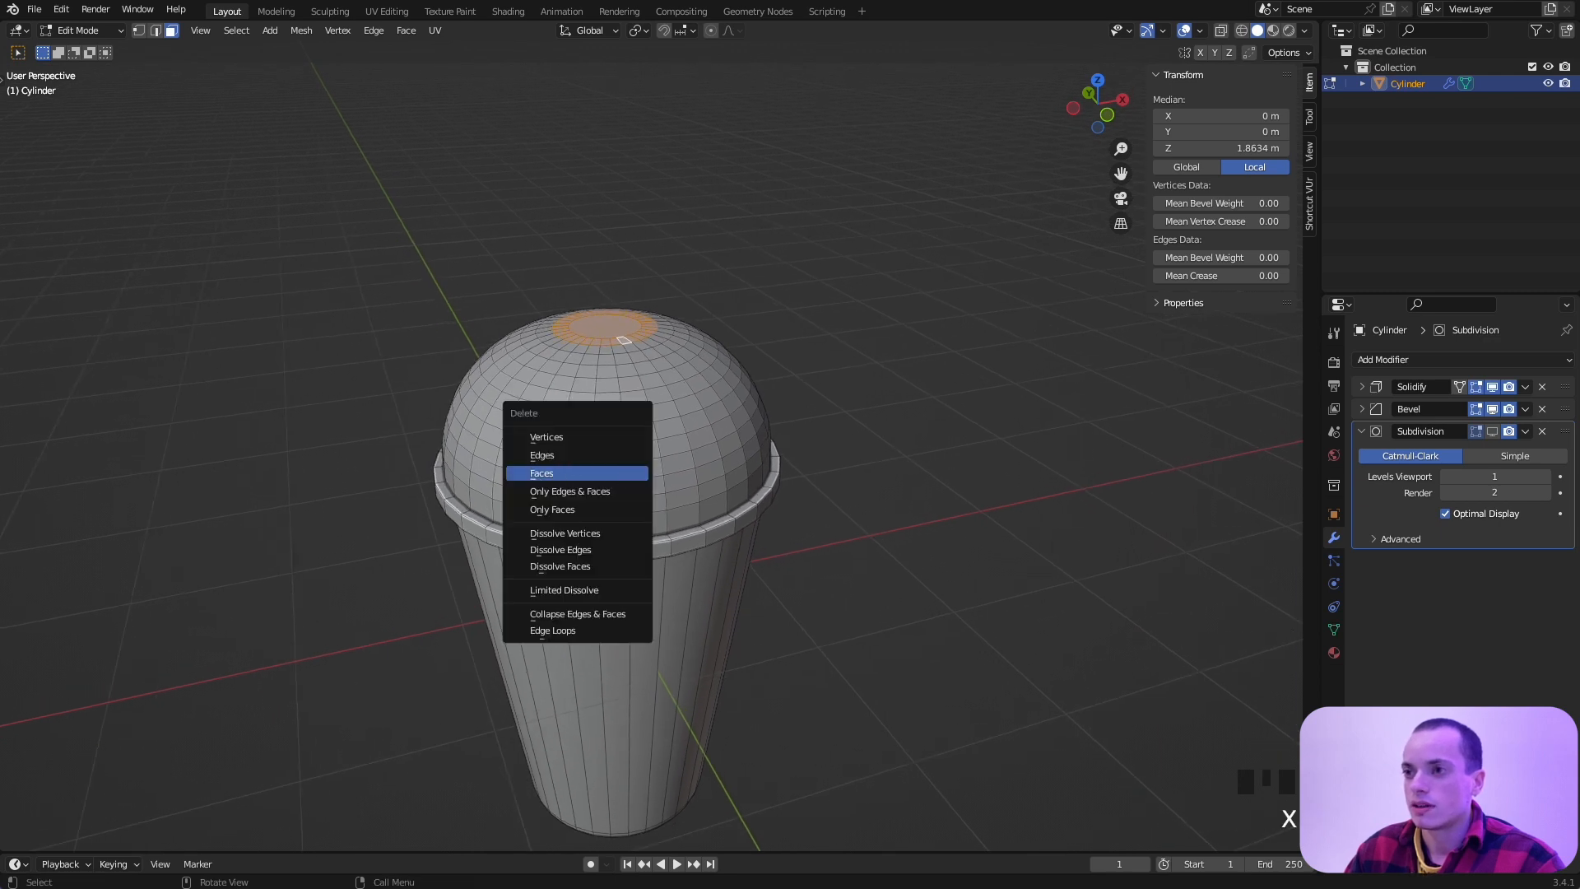
click(541, 473)
middle_drag(542, 474, 711, 340)
key(Tab)
middle_drag(651, 625, 714, 541)
middle_drag(657, 295, 658, 303)
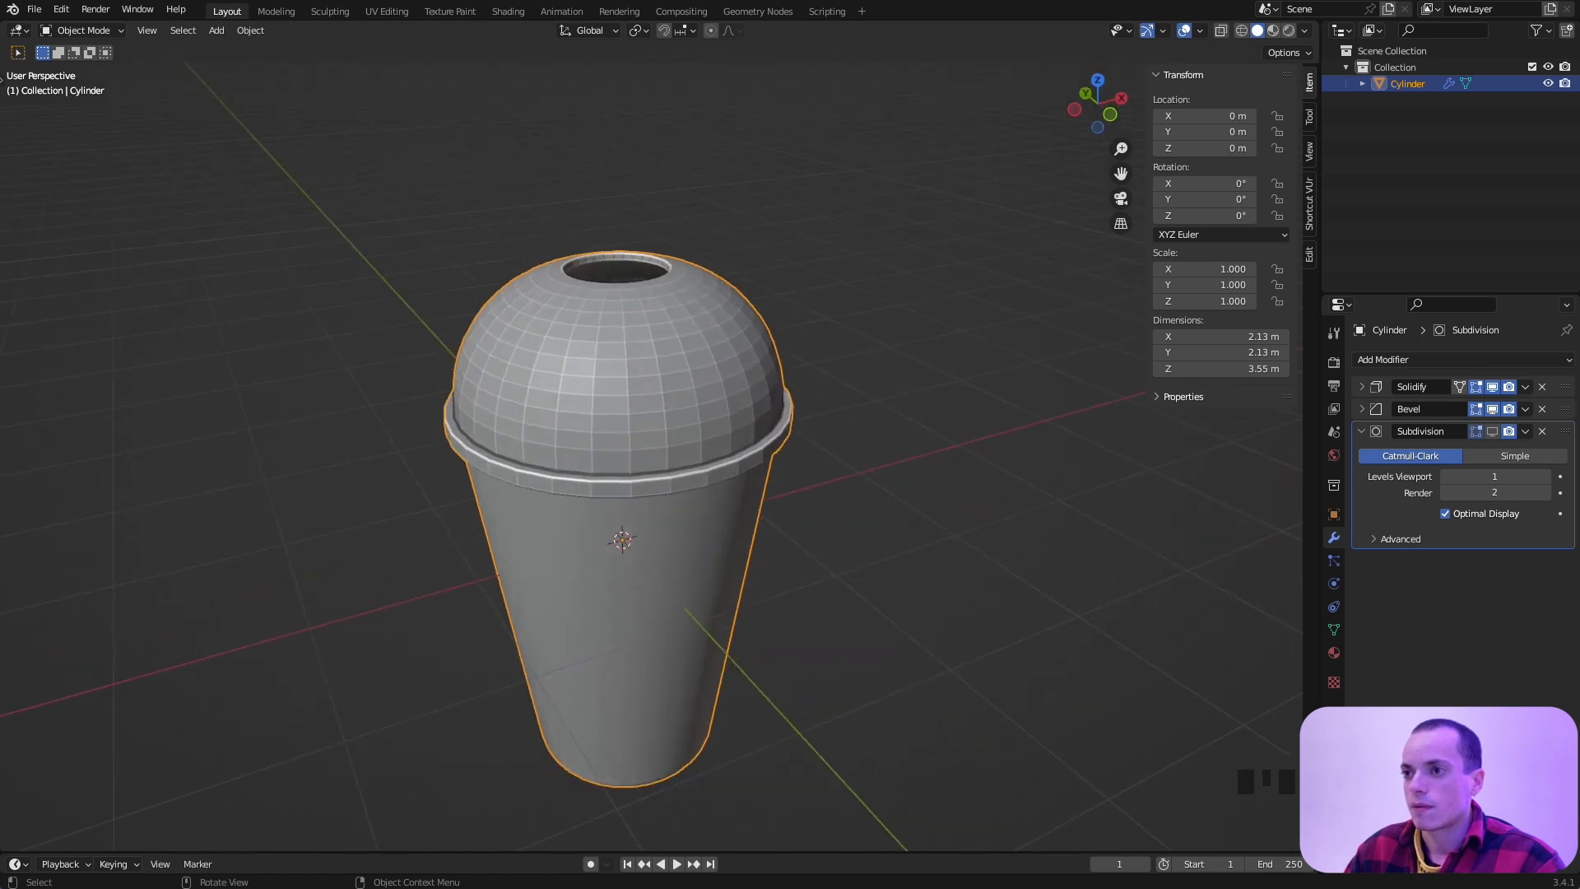
click(656, 605)
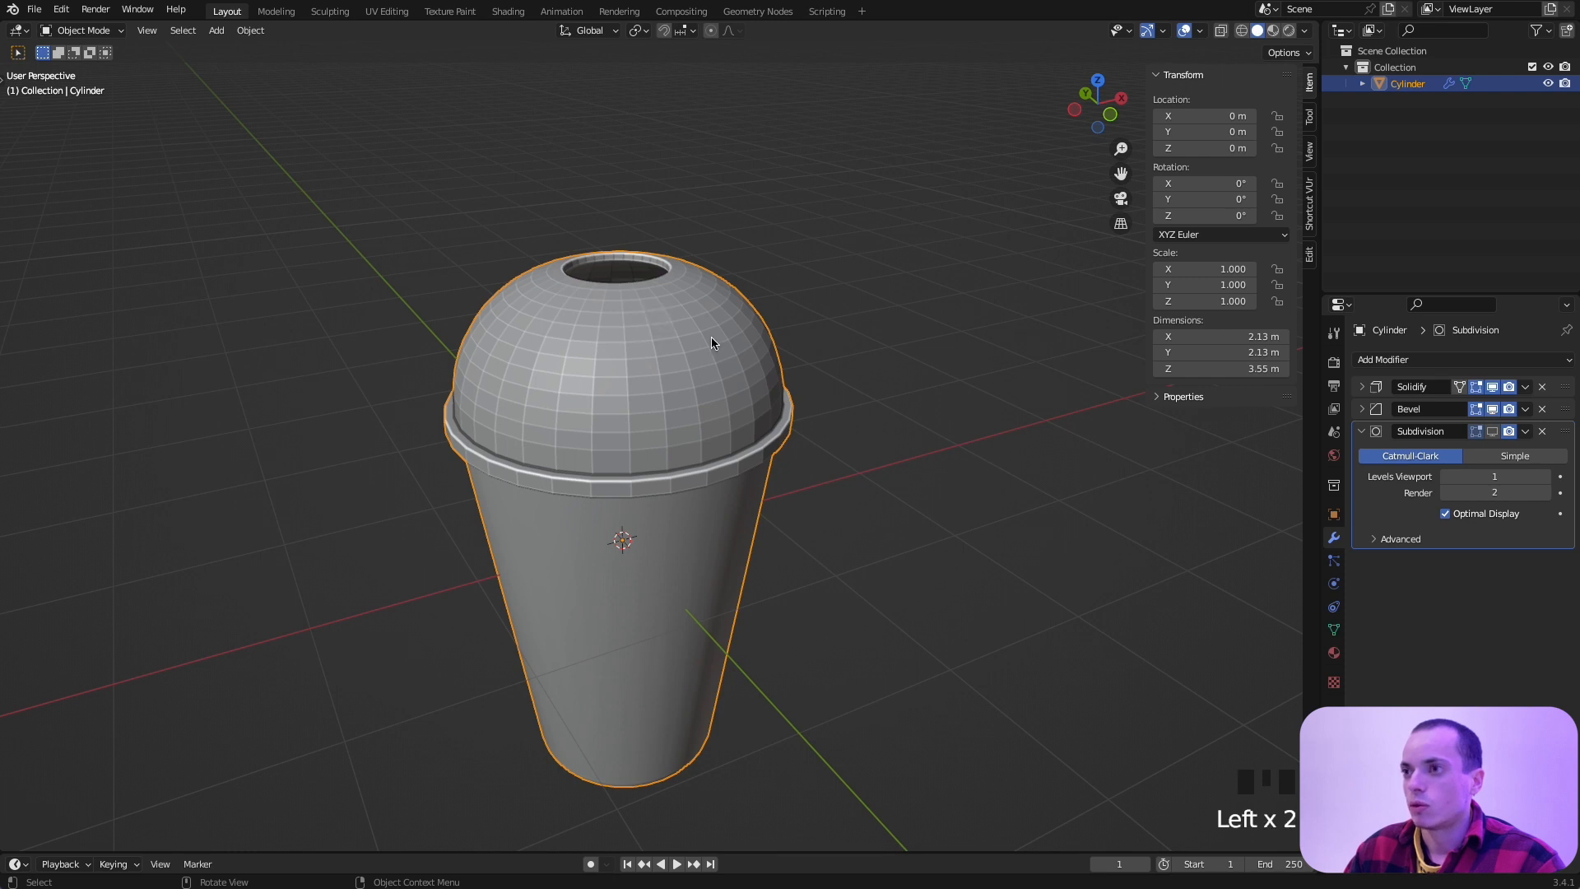
Step: Separate the whole mesh by loose parts into a cup object and a lid object, and return to object mode
key(Tab)
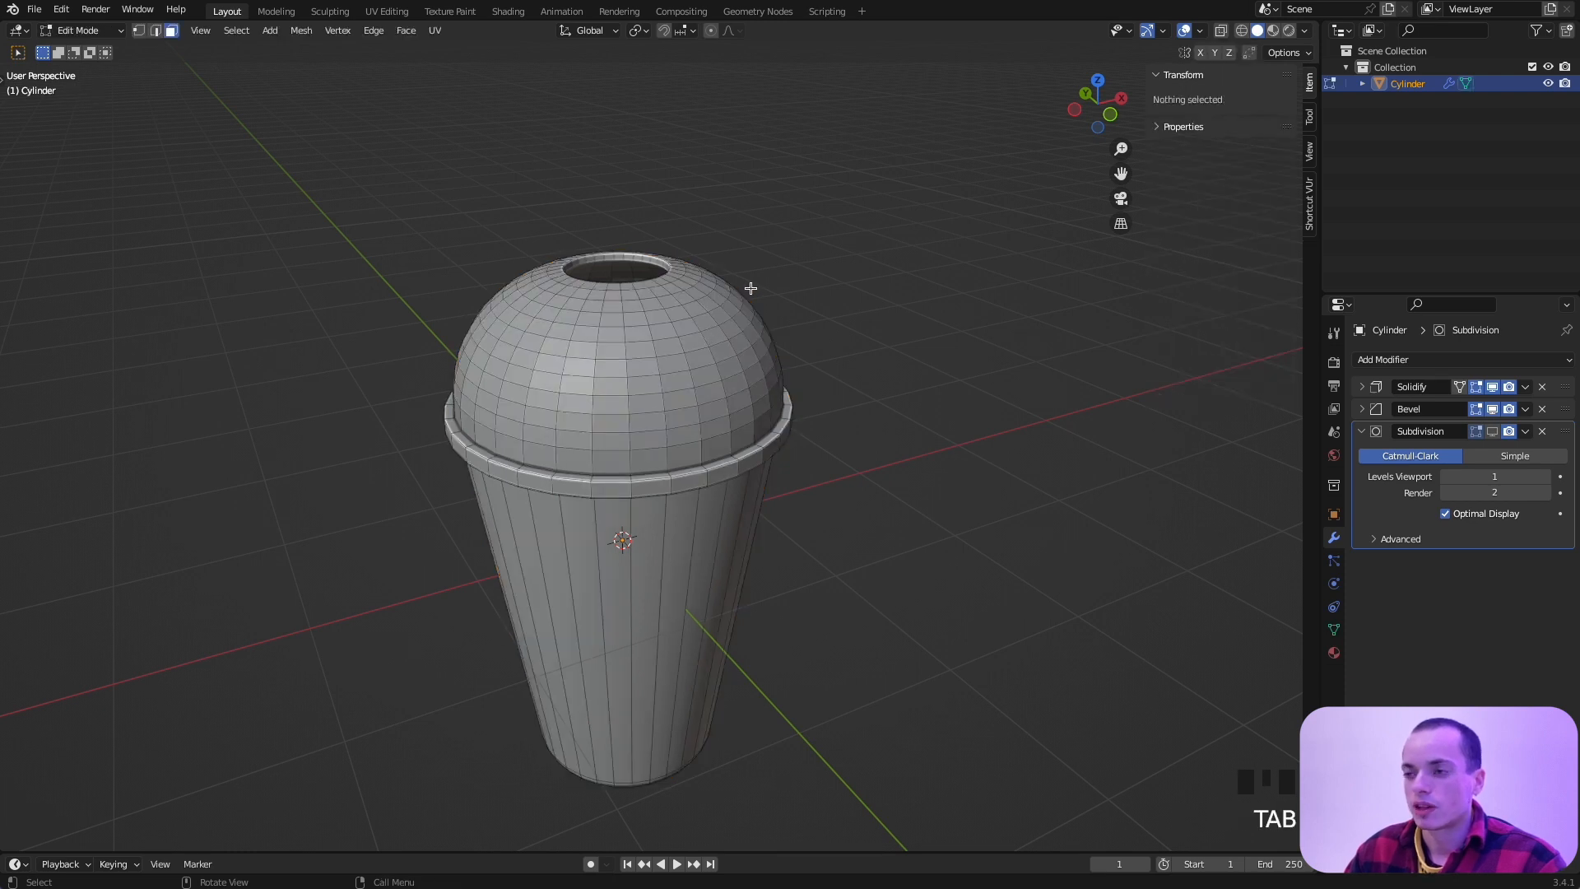
key(a)
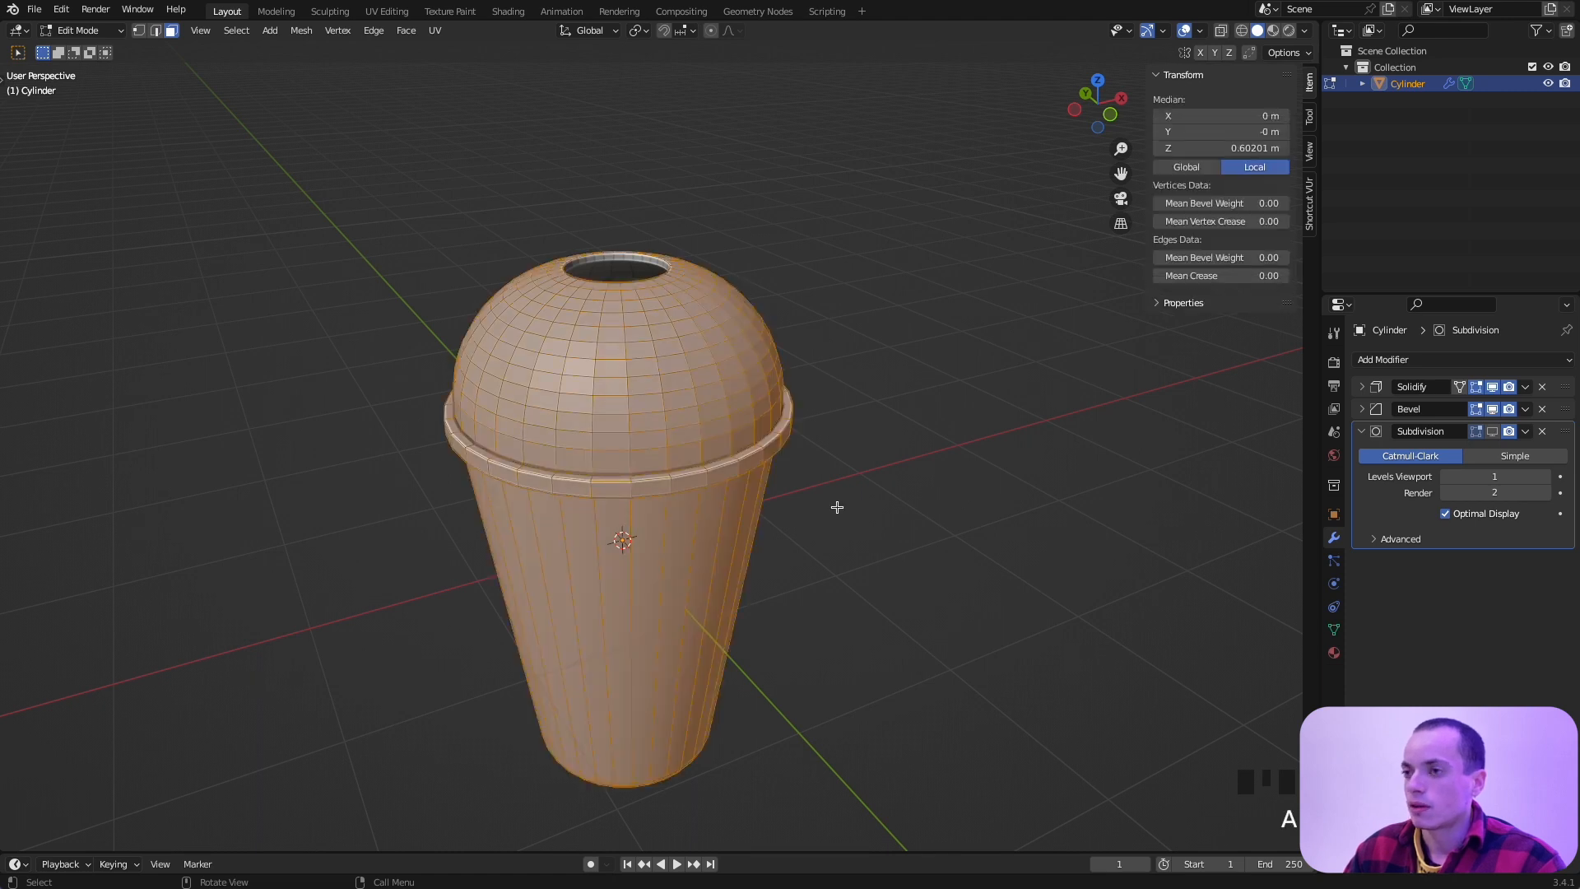
key(p)
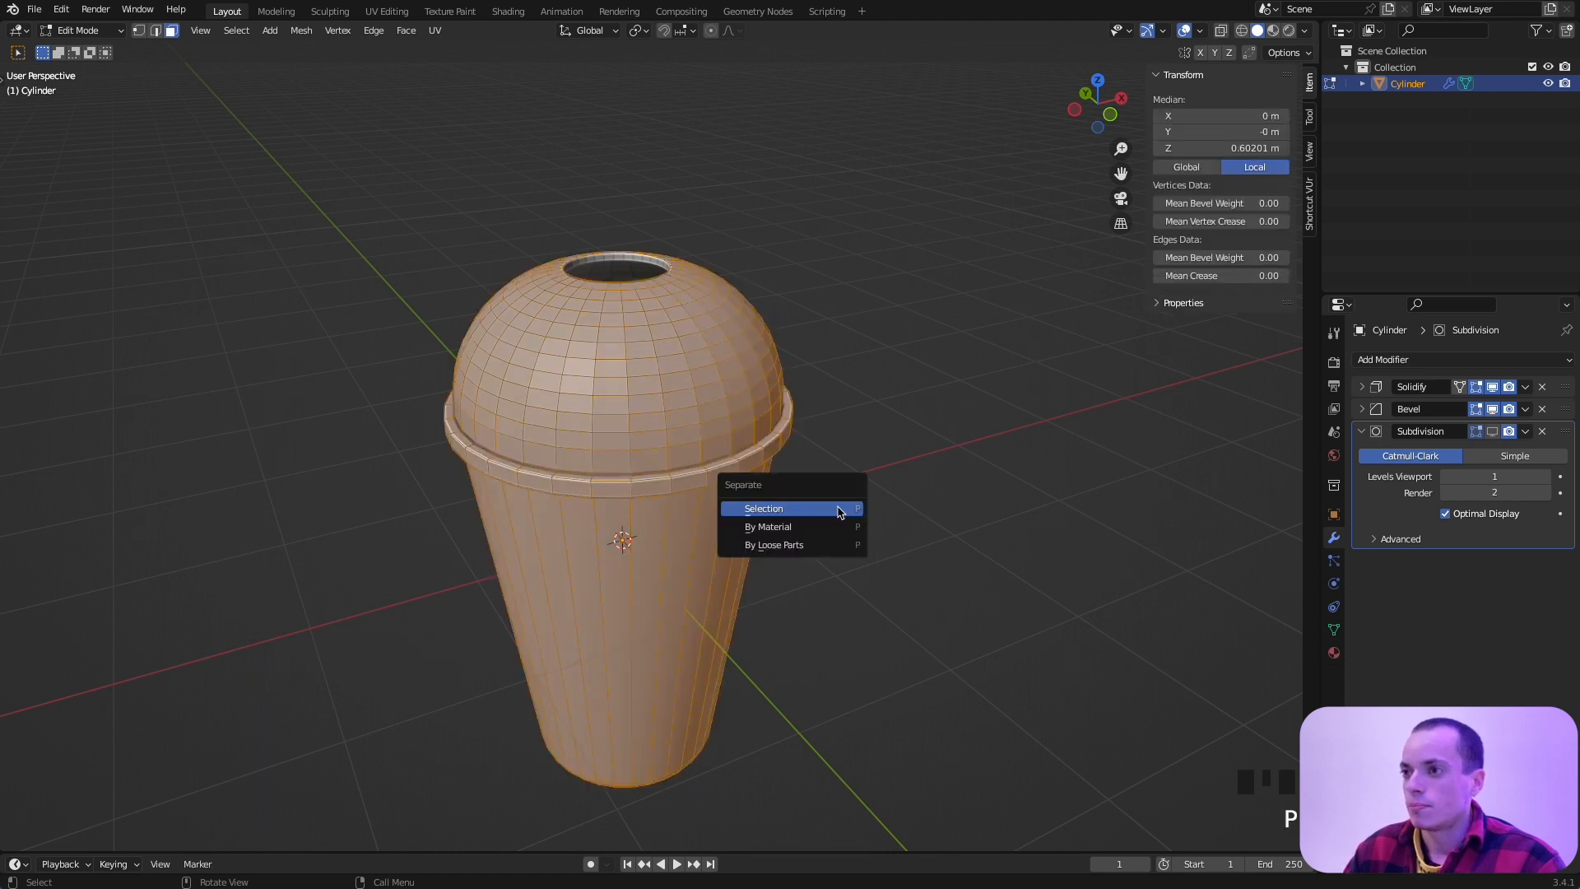
click(796, 547)
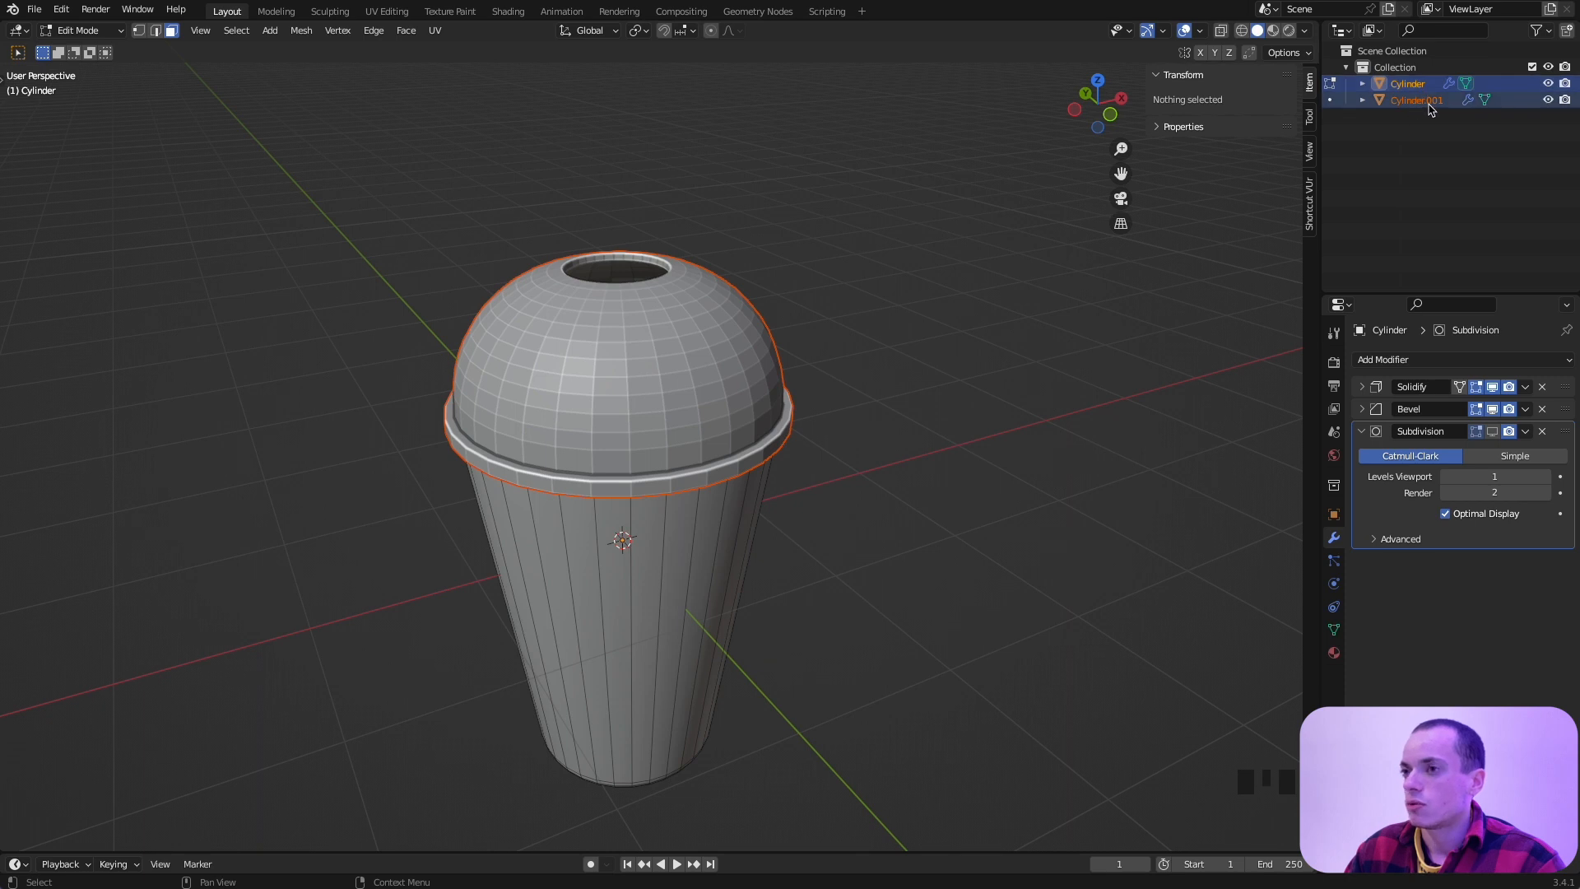
key(Tab)
mouse_move(801, 381)
middle_down()
mouse_move(790, 342)
mouse_move(797, 383)
middle_up()
Step: Select the domed lid and apply Shade Auto Smooth to it
click(728, 423)
click(724, 427)
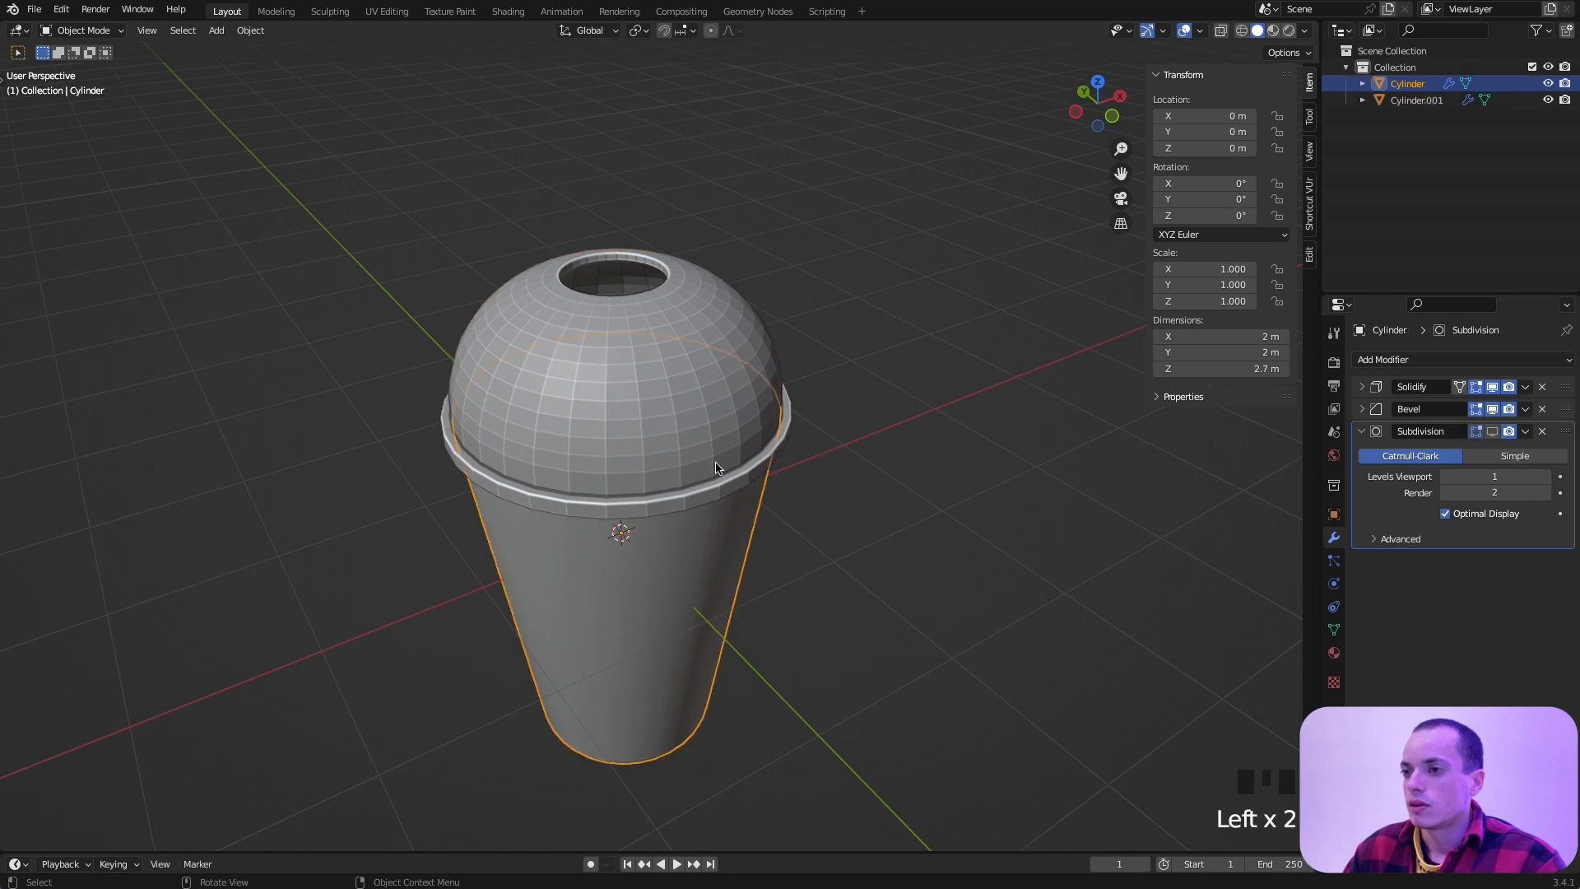
click(718, 432)
right_click(628, 321)
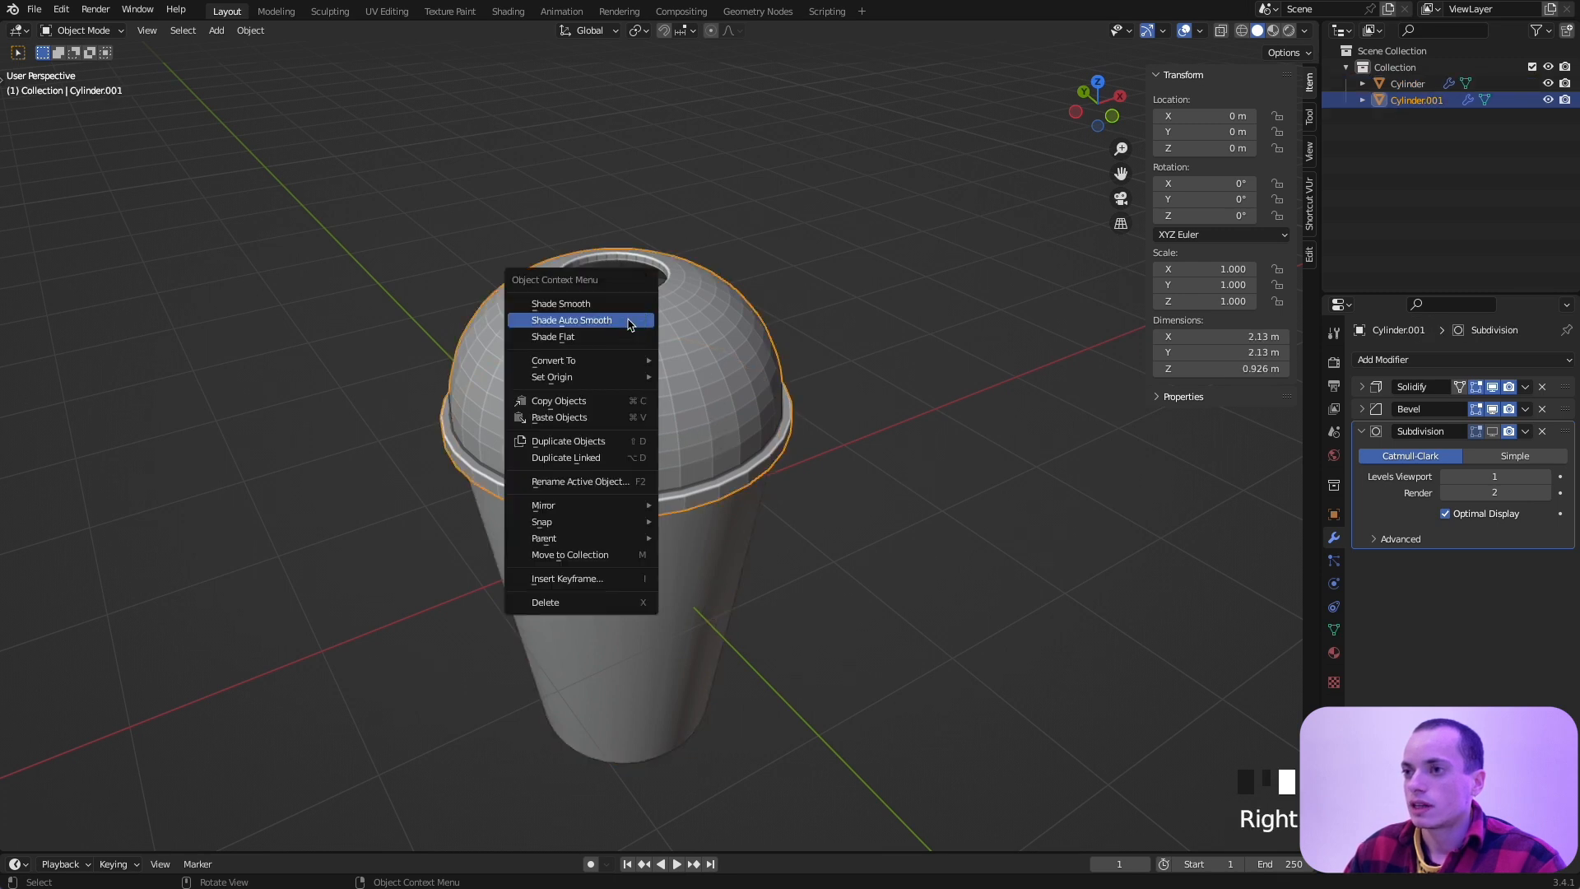
click(587, 321)
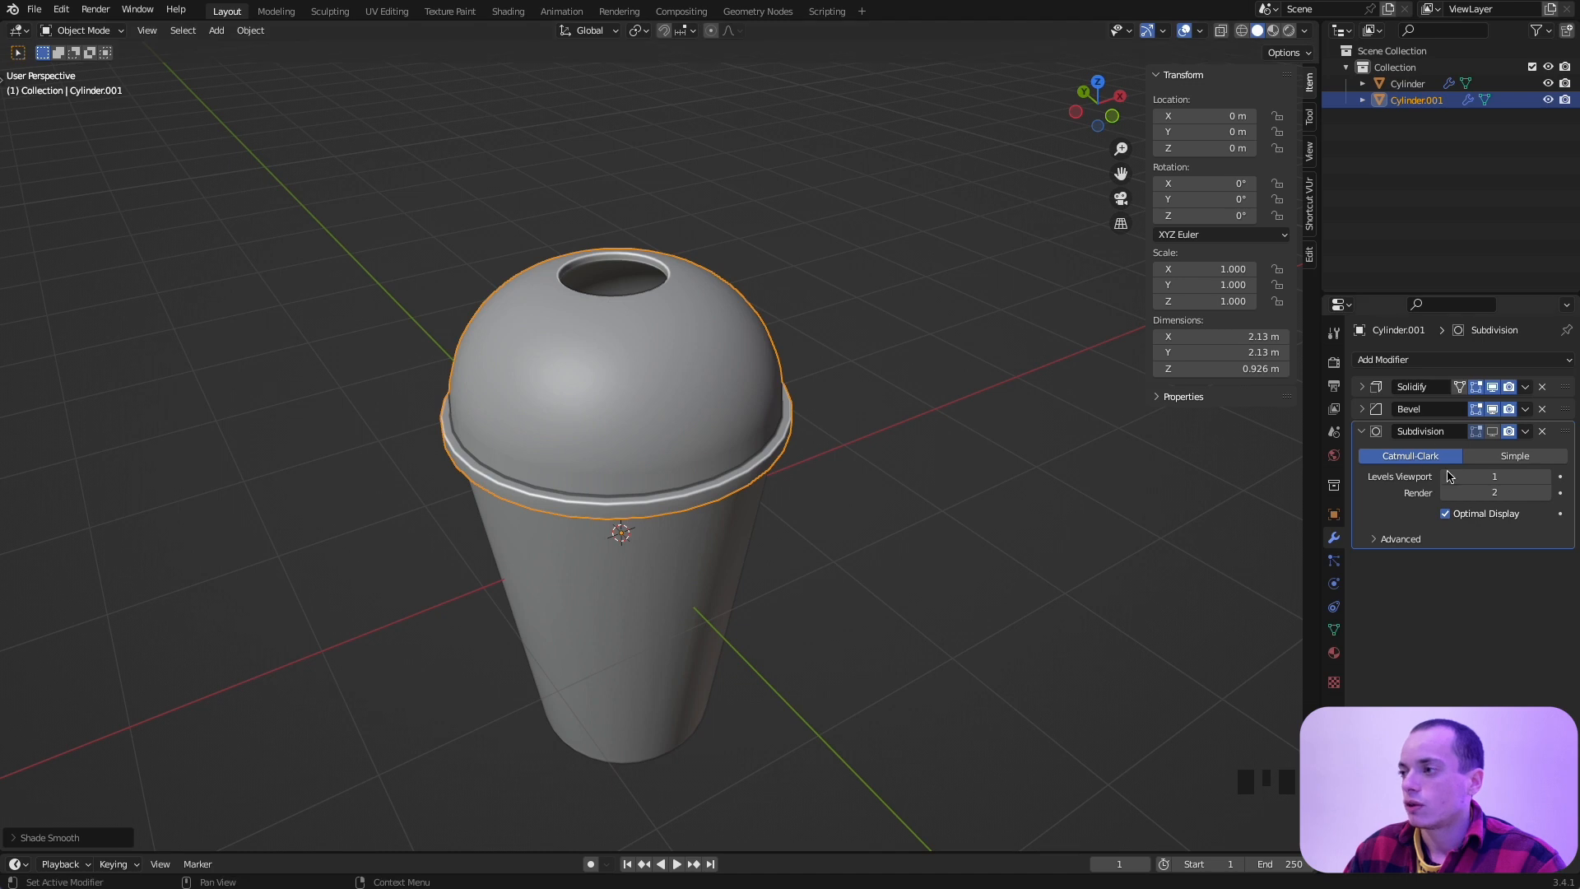
Step: Set the Subdivision viewport level to 2 on the lid and the cup, leaving the cup's Subdivision hidden in the viewport
click(1544, 476)
click(665, 593)
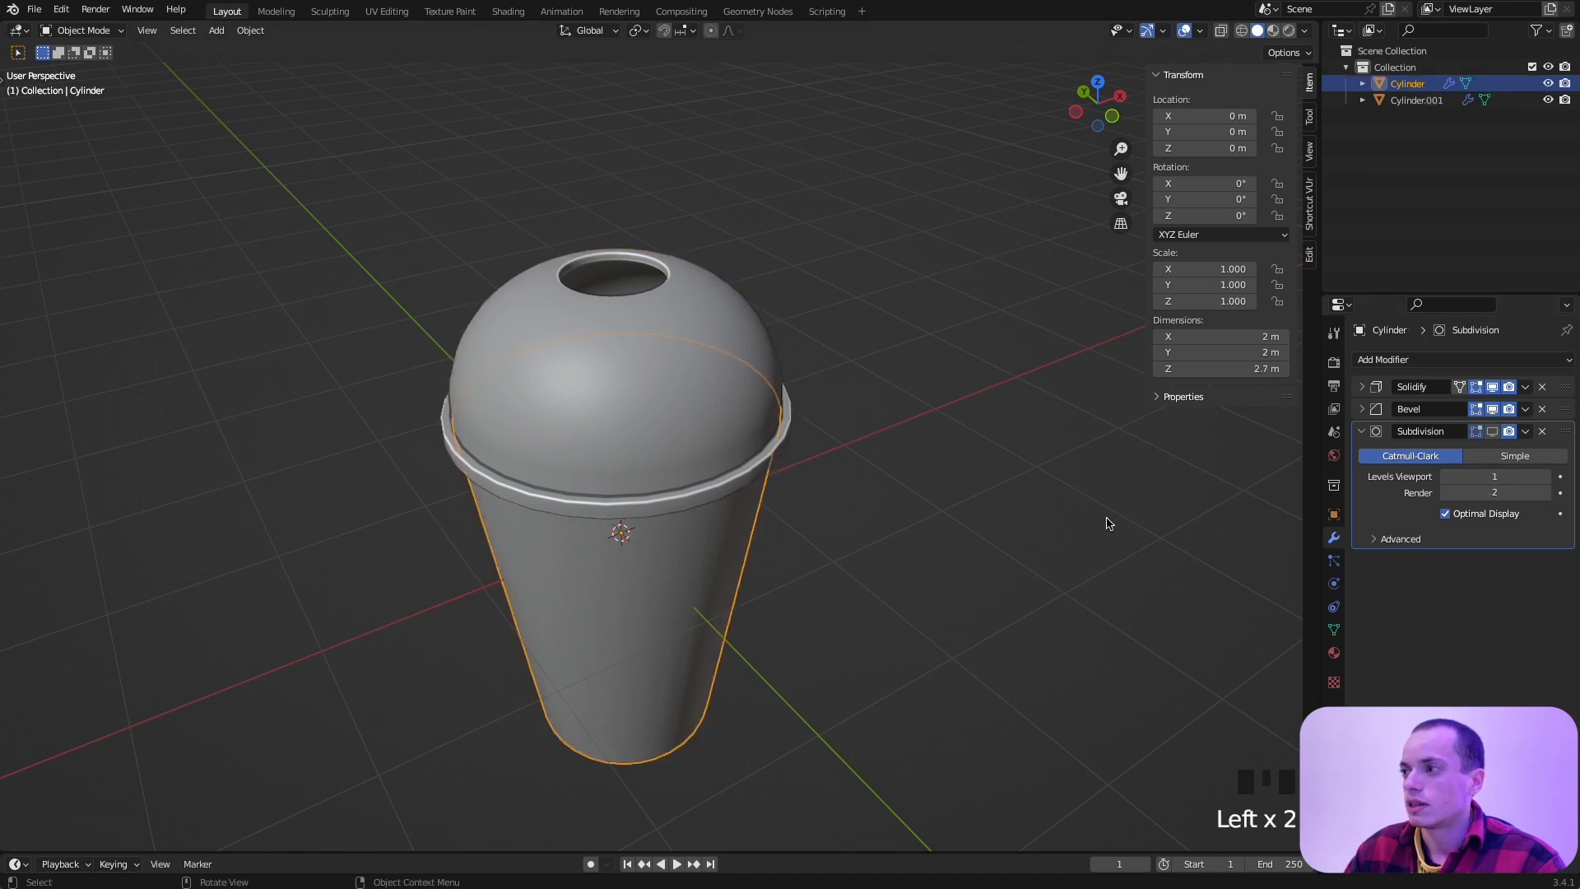
click(1446, 476)
click(1493, 431)
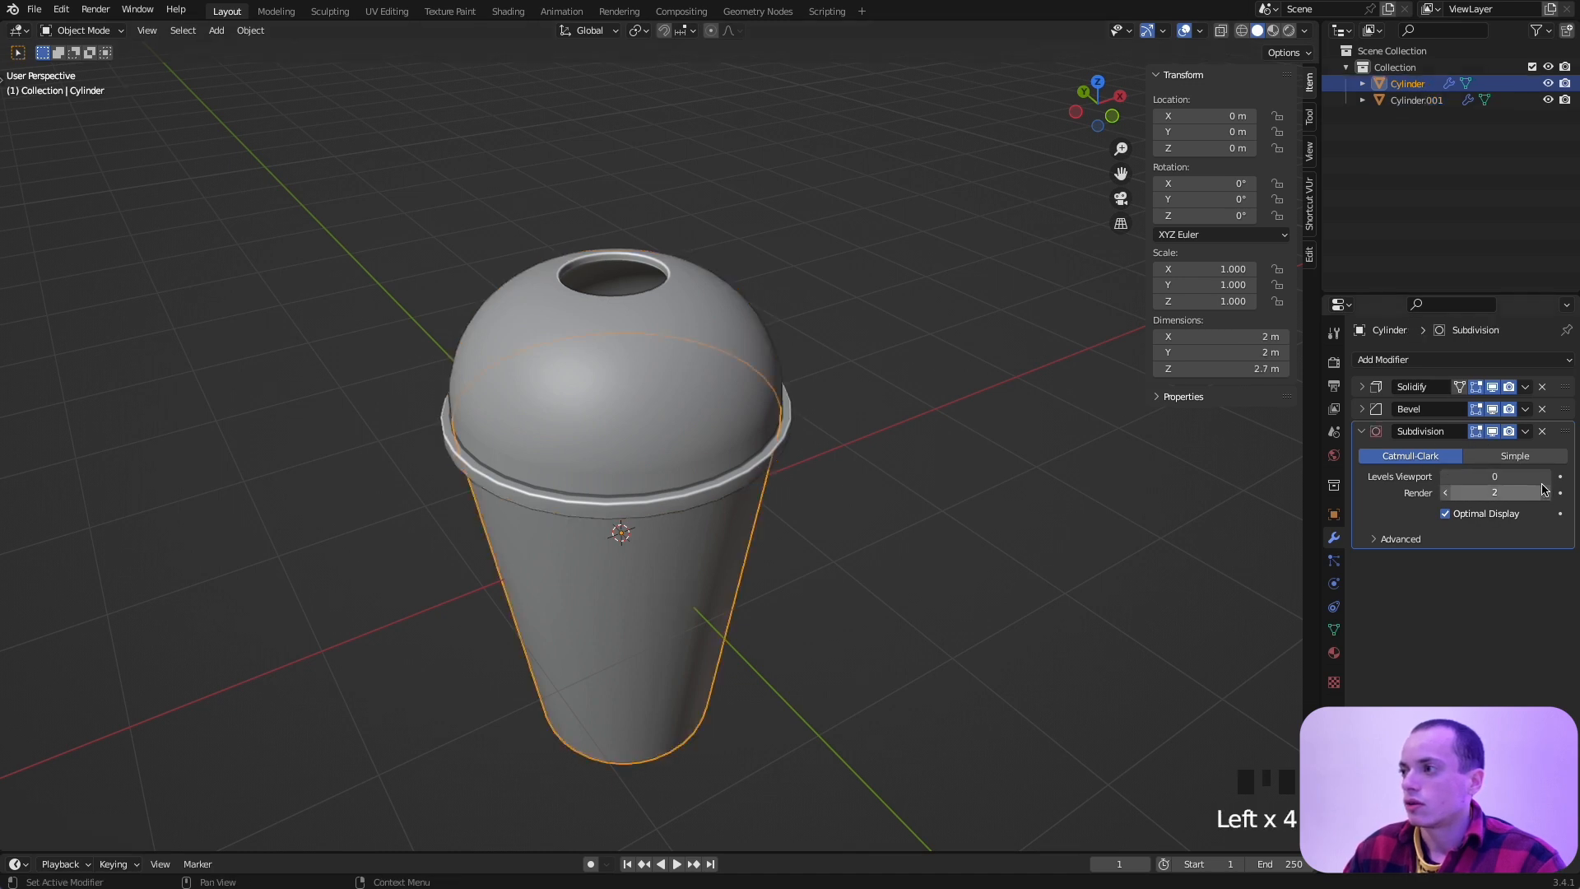
click(1546, 477)
middle_drag(843, 515, 827, 466)
click(1494, 433)
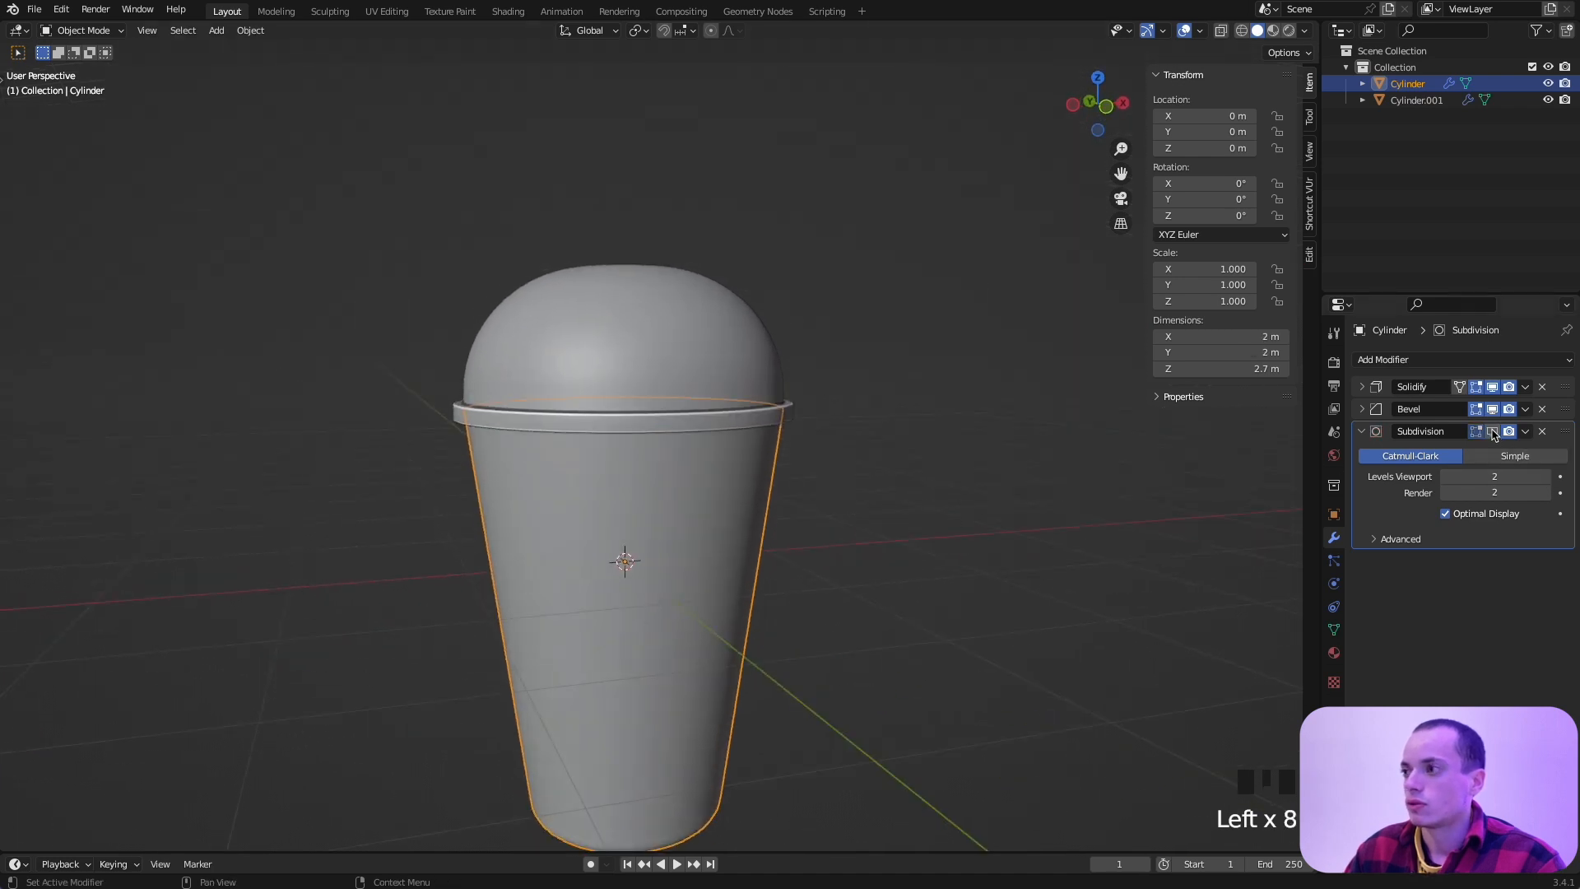
middle_drag(971, 477, 968, 473)
click(965, 459)
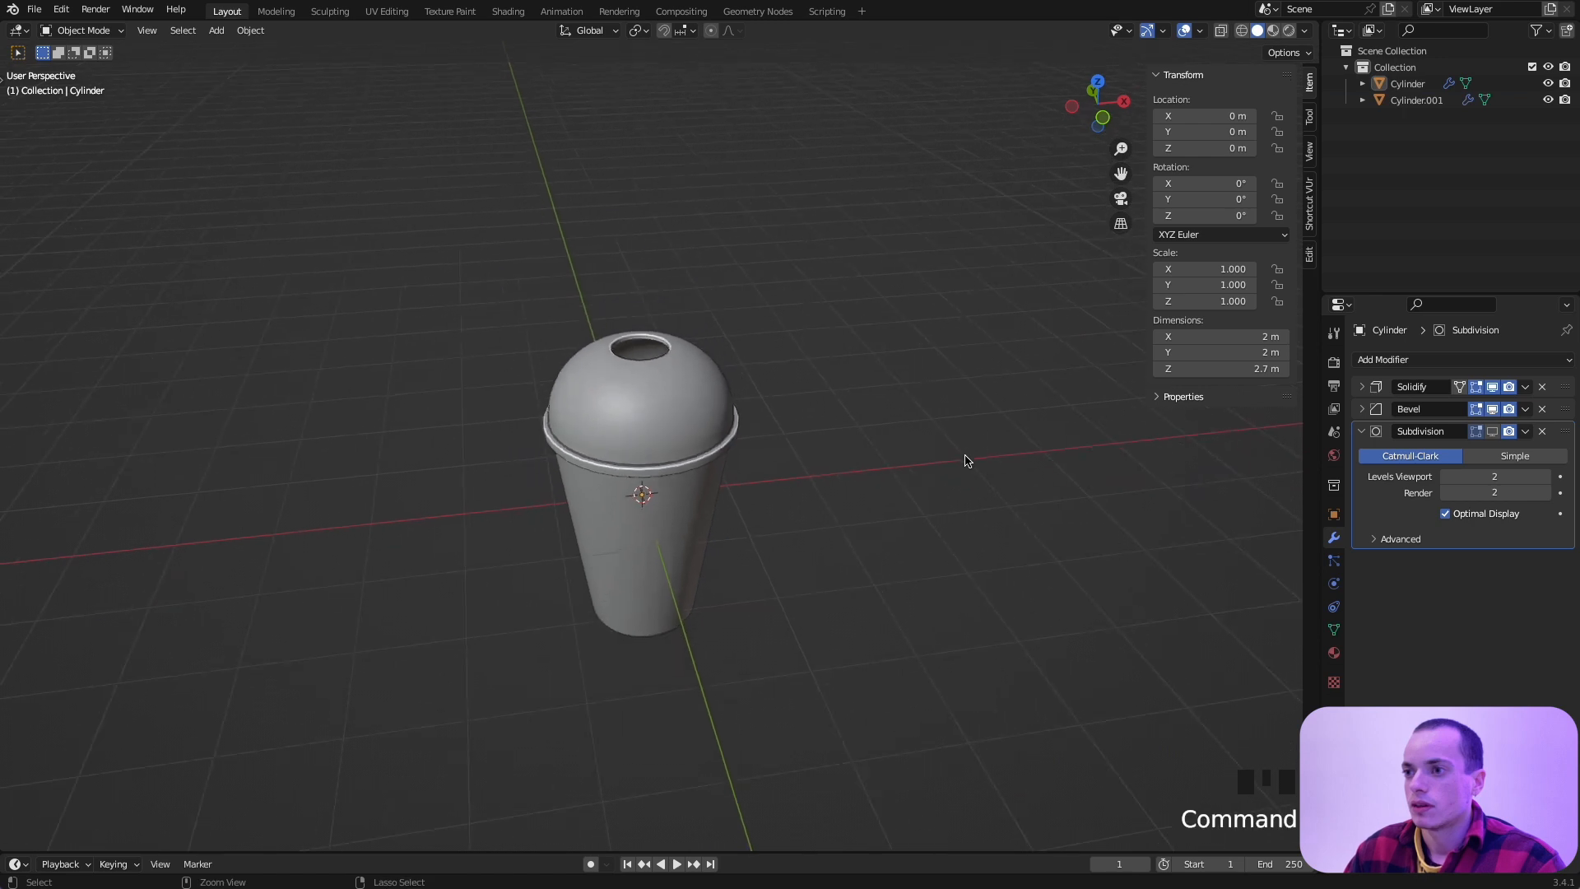
Step: Hide the domed lid so that only the open cup is shown
super+scroll(967, 461, down, 2)
scroll(967, 461, down, 8)
scroll(967, 461, up, 8)
super+scroll(967, 461, up, 3)
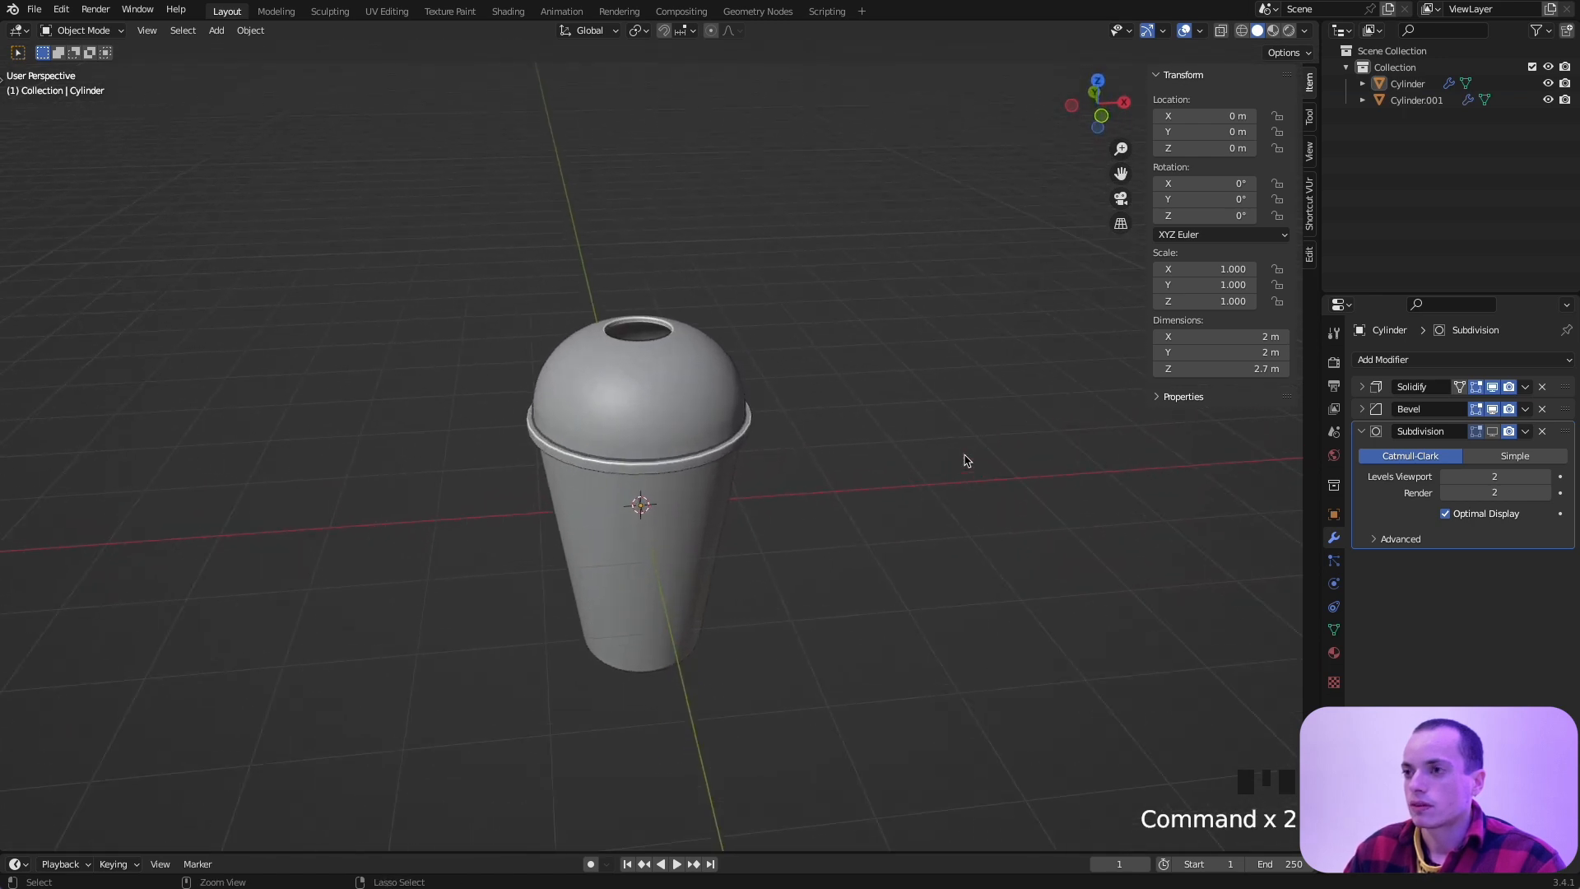
click(678, 379)
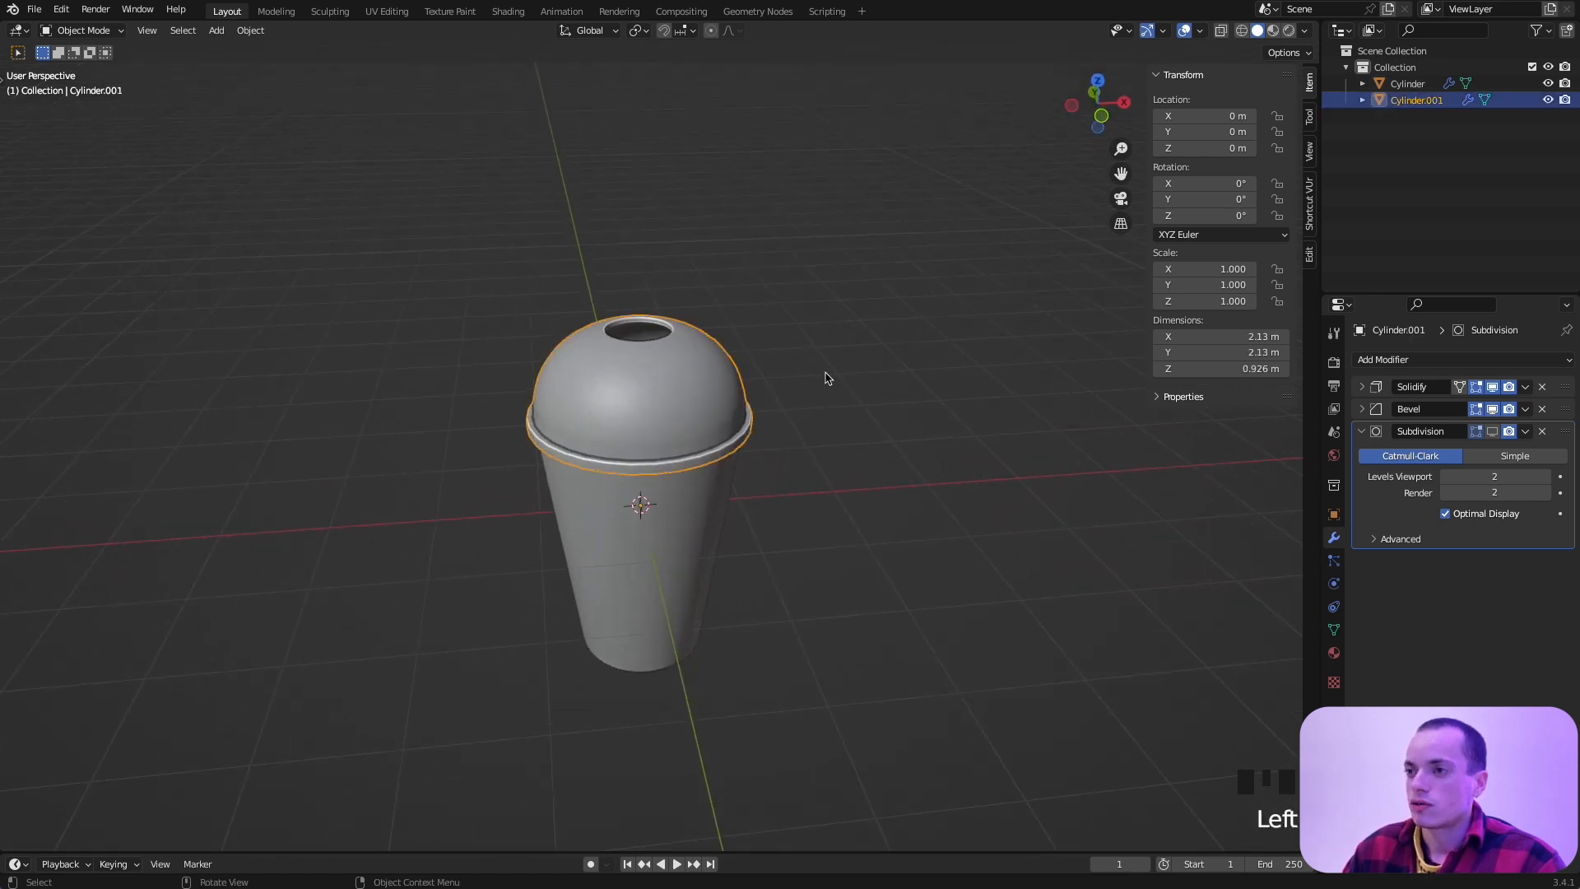
key(h)
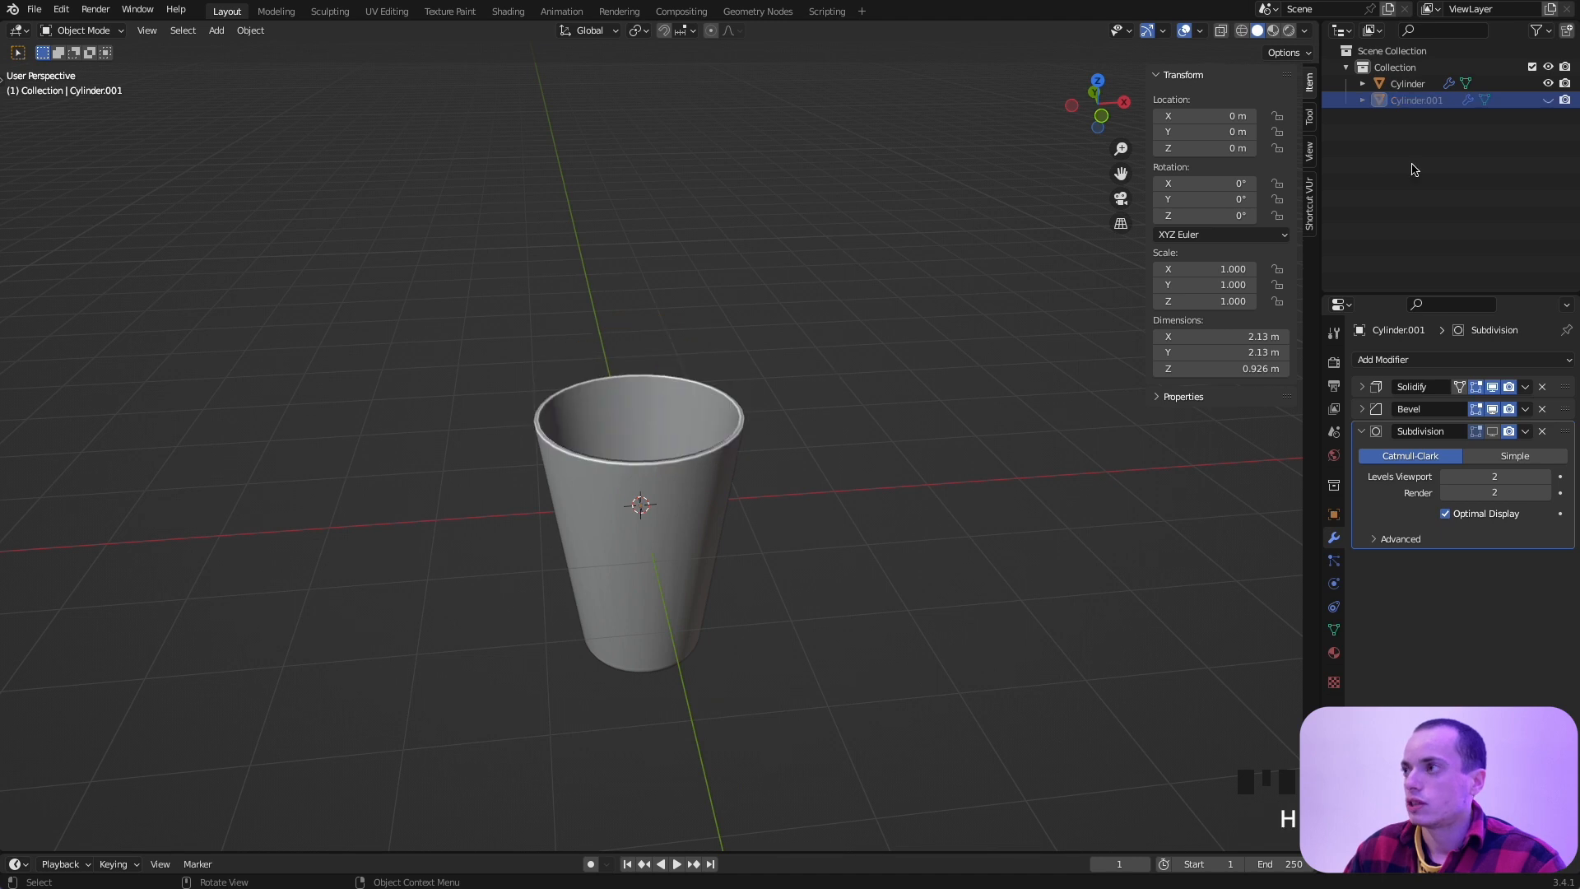
click(1547, 100)
click(1547, 99)
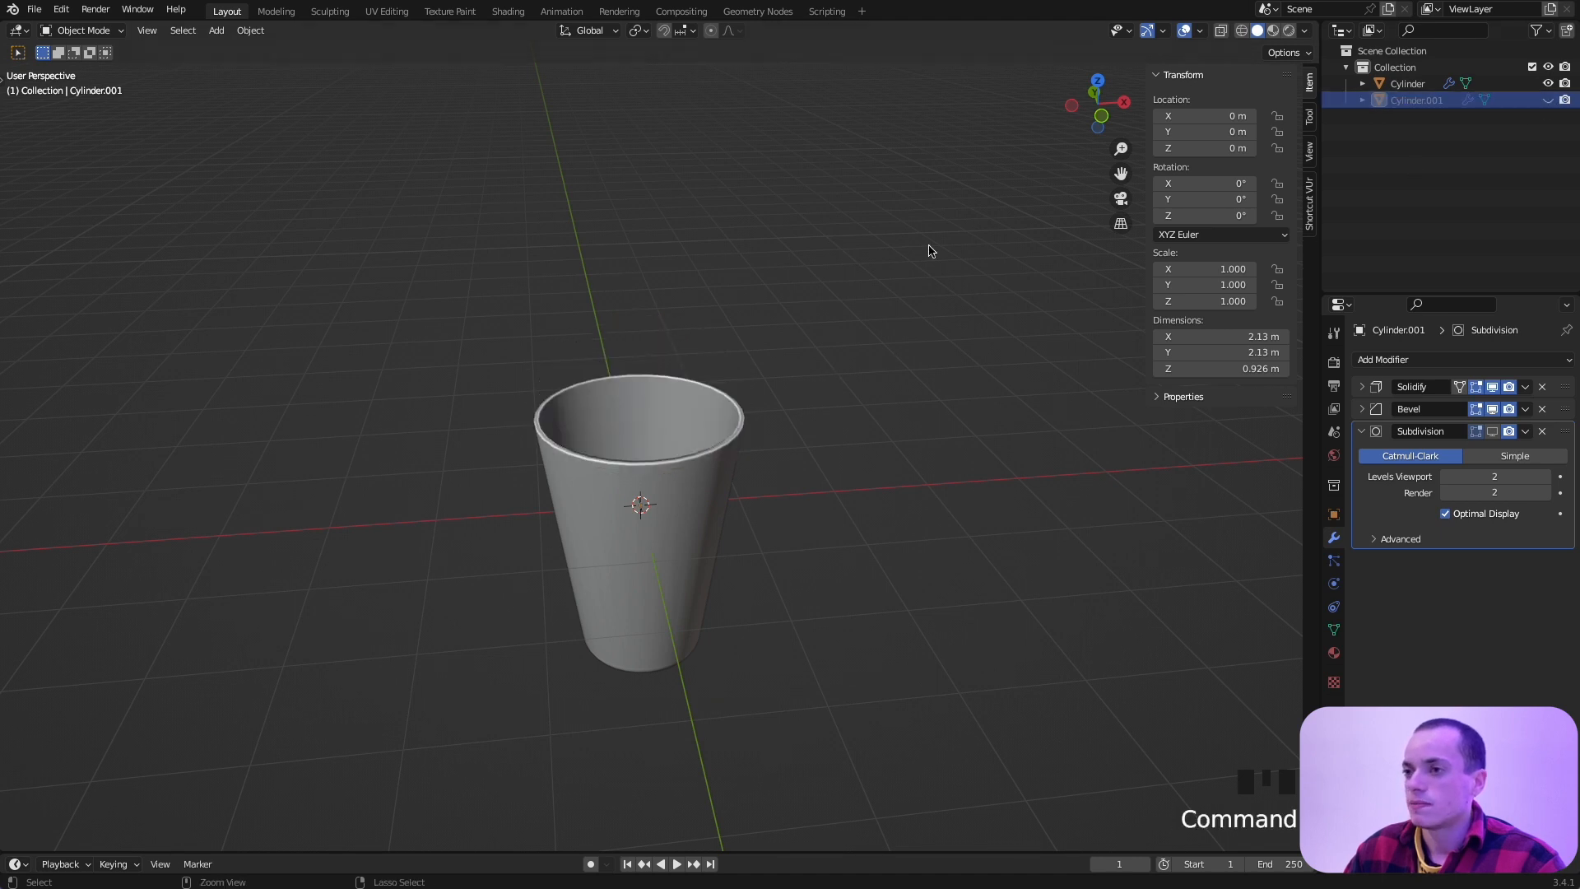
Step: Add a UV sphere for a boba pearl and scale it down to about 0.233 m in diameter
super+scroll(929, 249, up, 6)
scroll(928, 249, up, 3)
super+scroll(928, 249, down, 10)
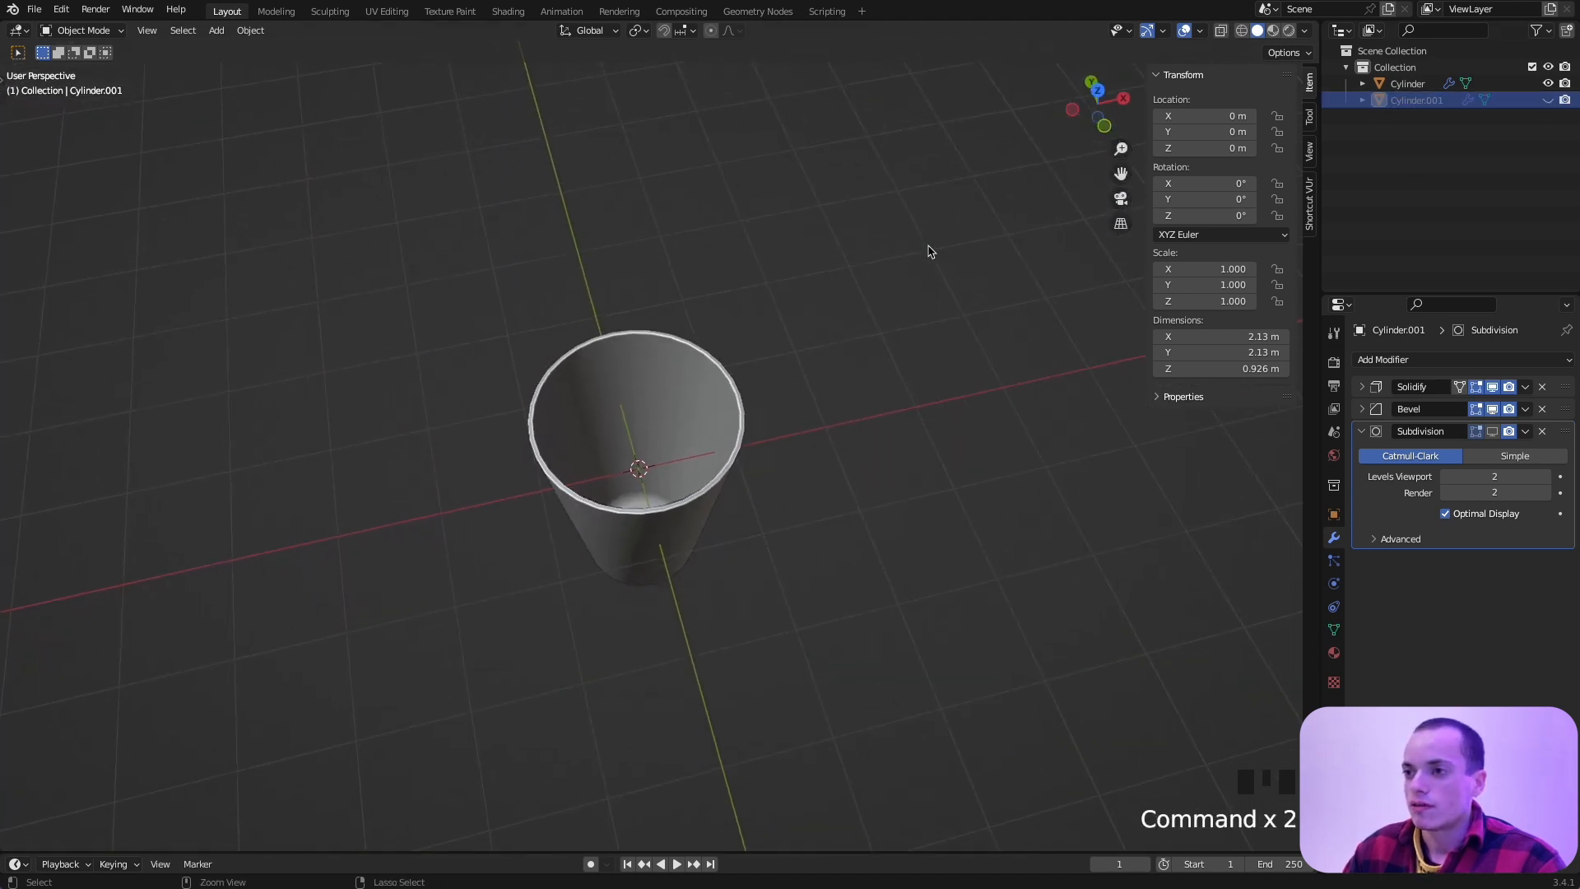
super+scroll(928, 249, up, 6)
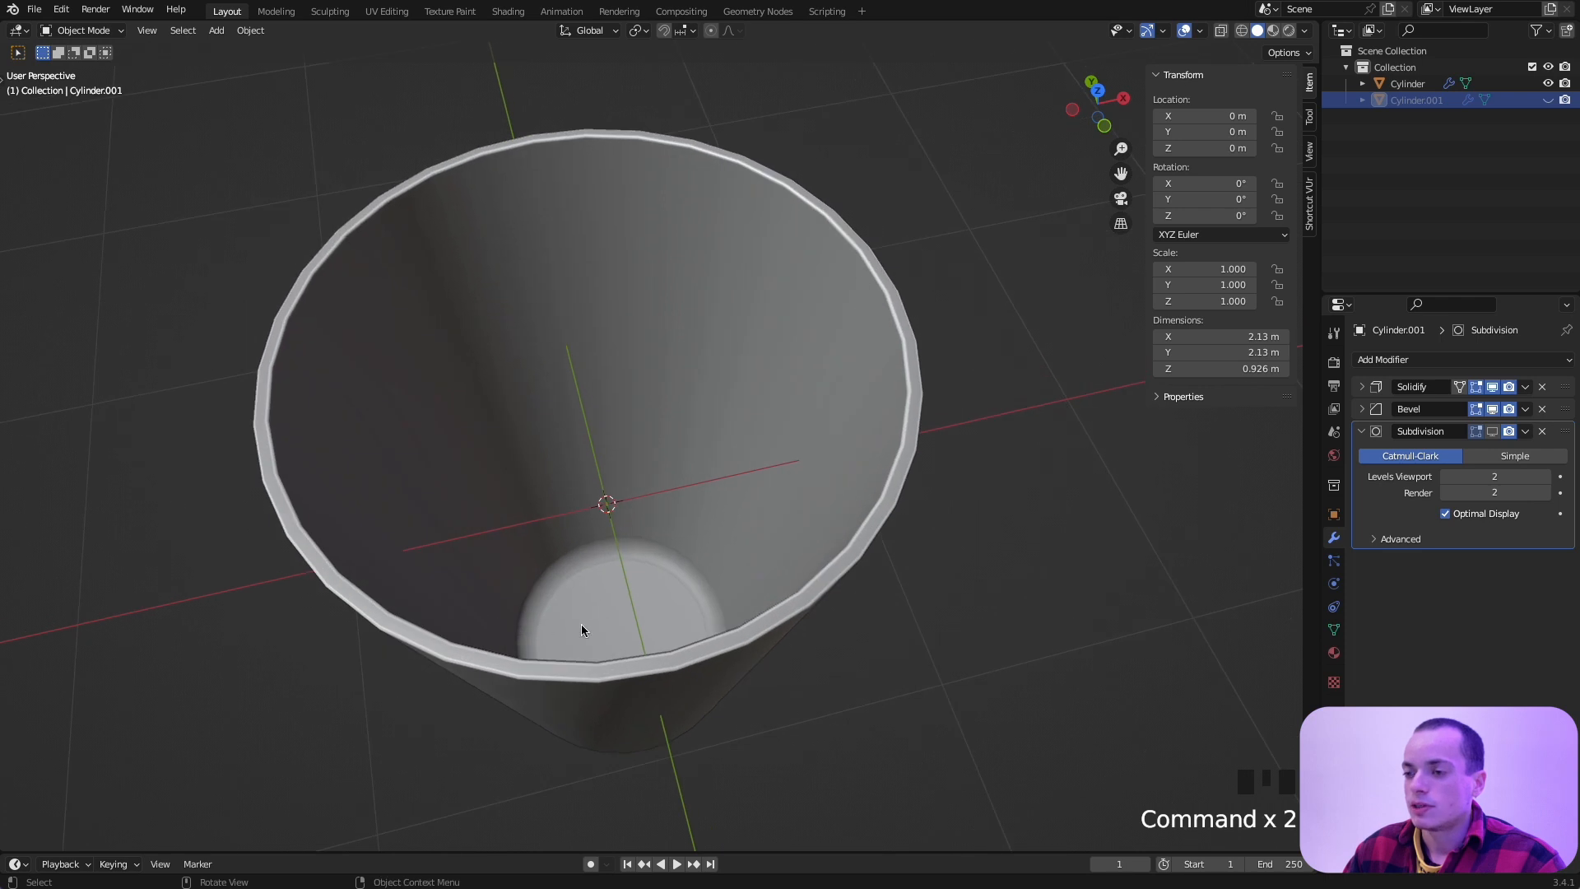
super+scroll(632, 540, down, 5)
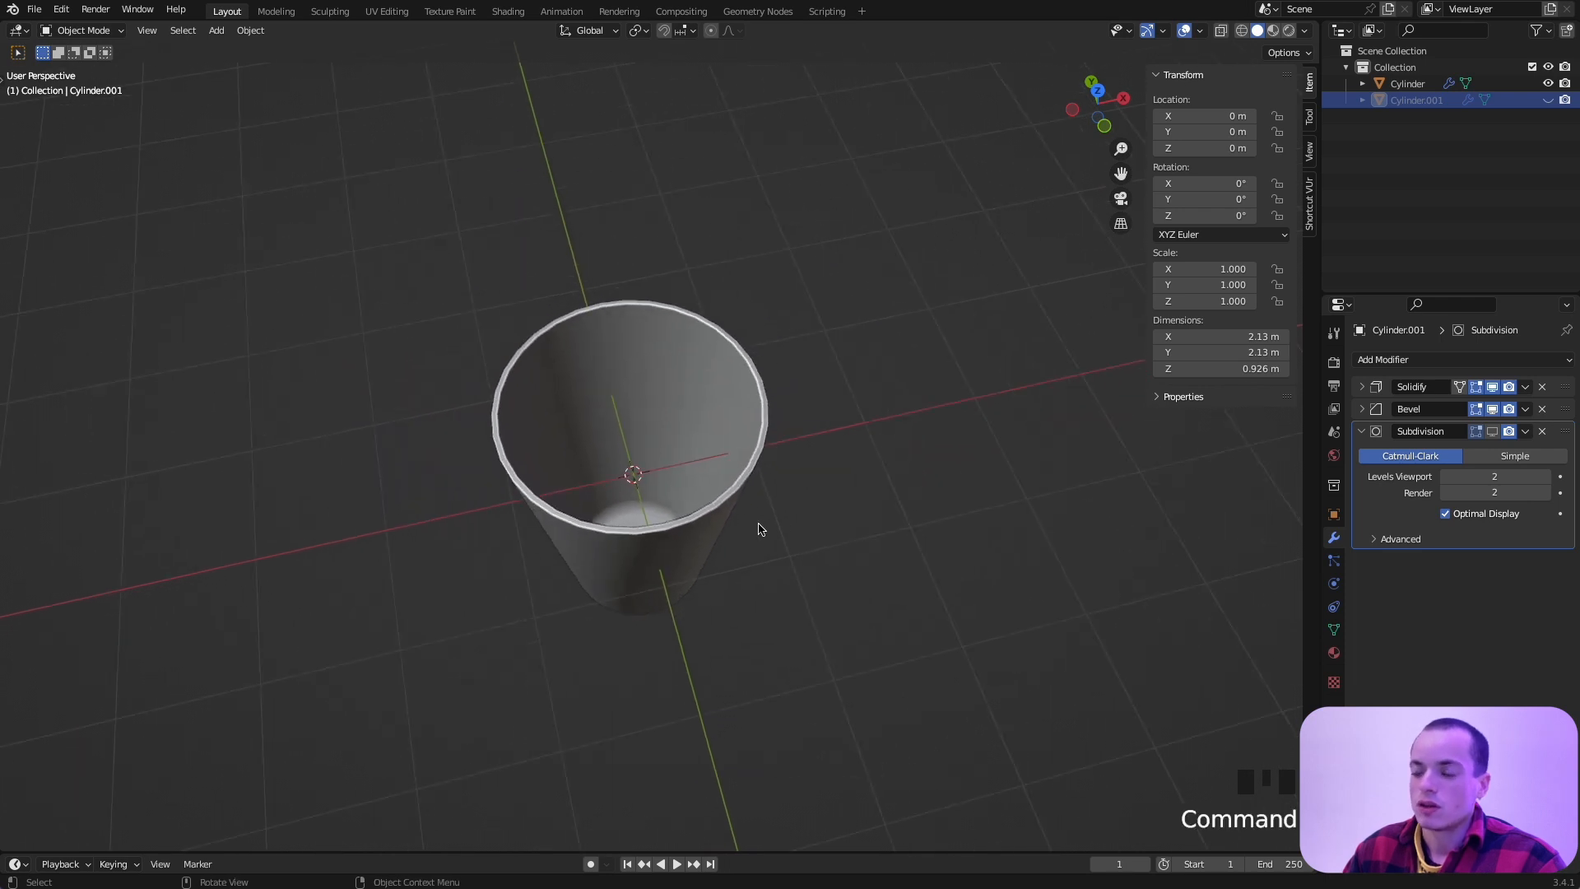
key(shift+a)
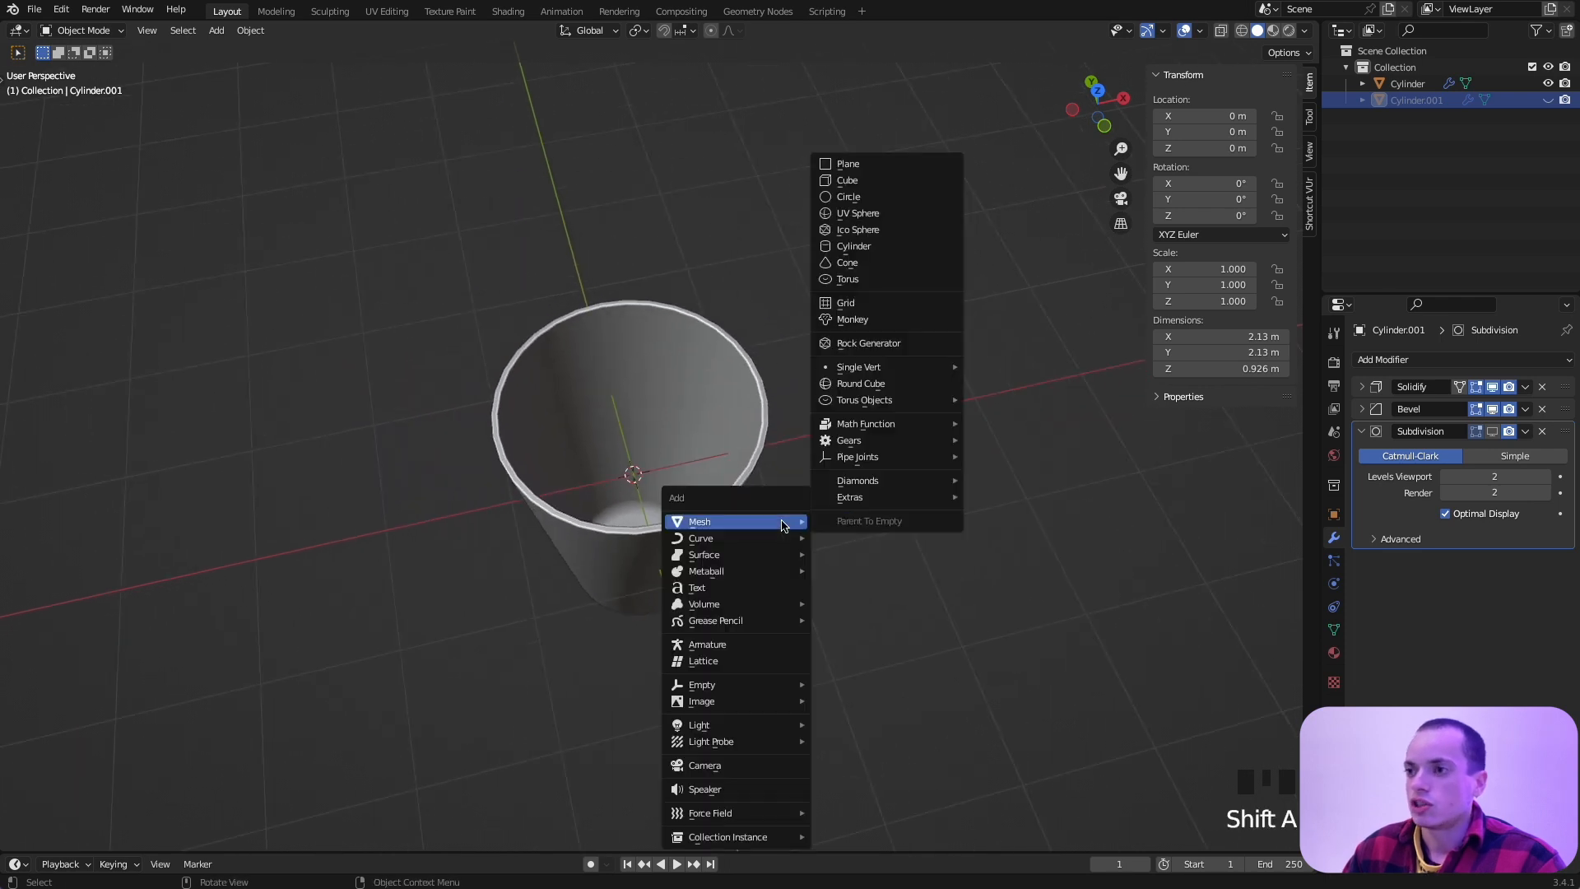
click(860, 215)
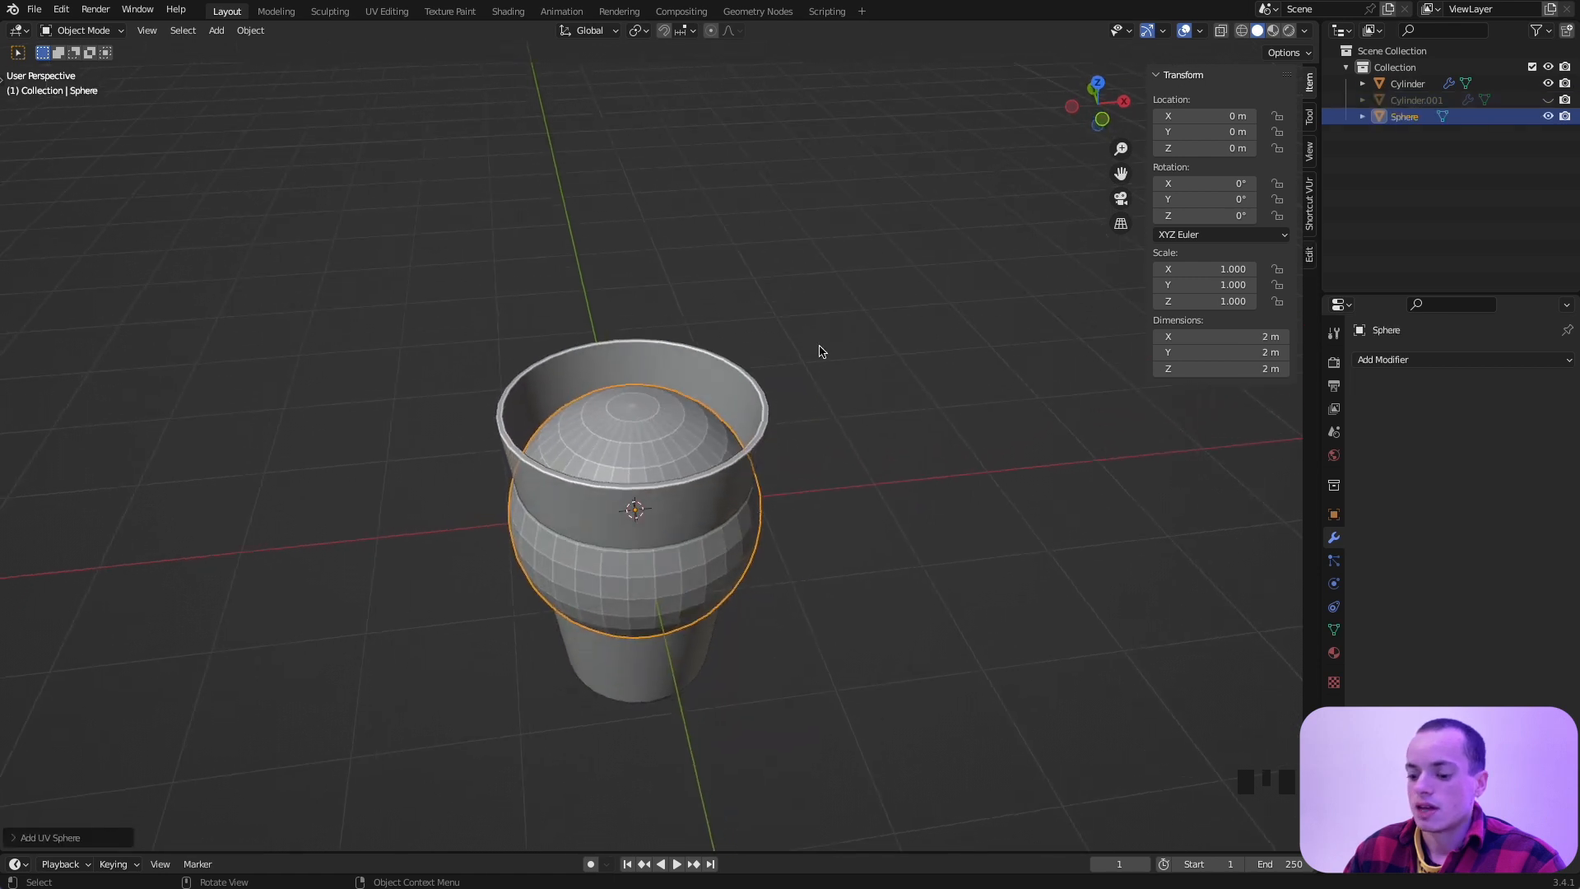
key(s)
click(679, 482)
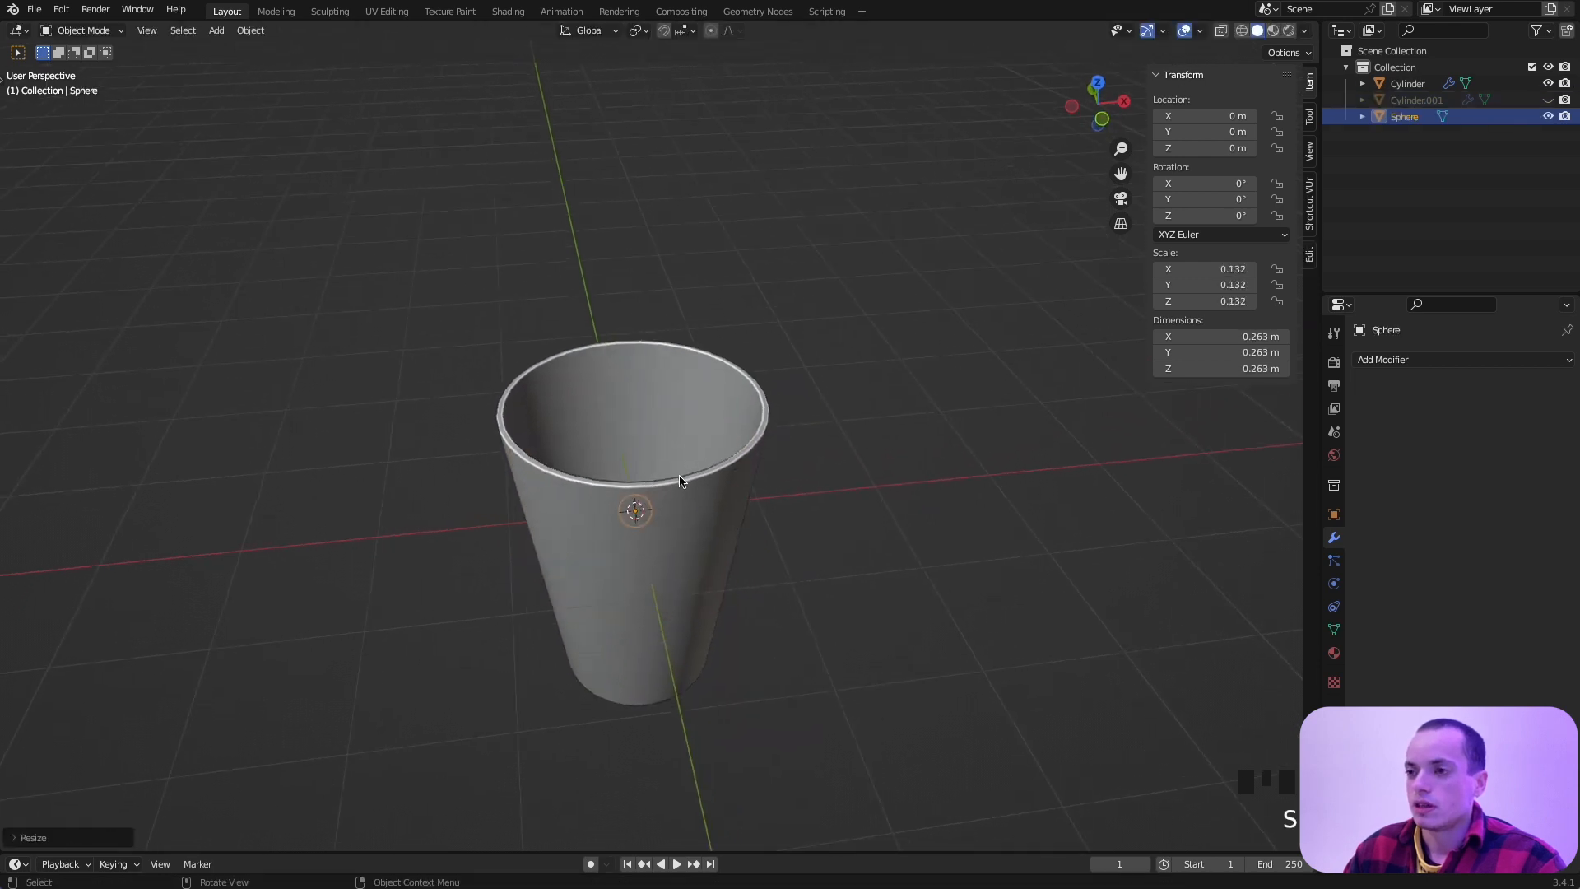
key(KP_1)
shift+middle_drag(679, 482, 664, 411)
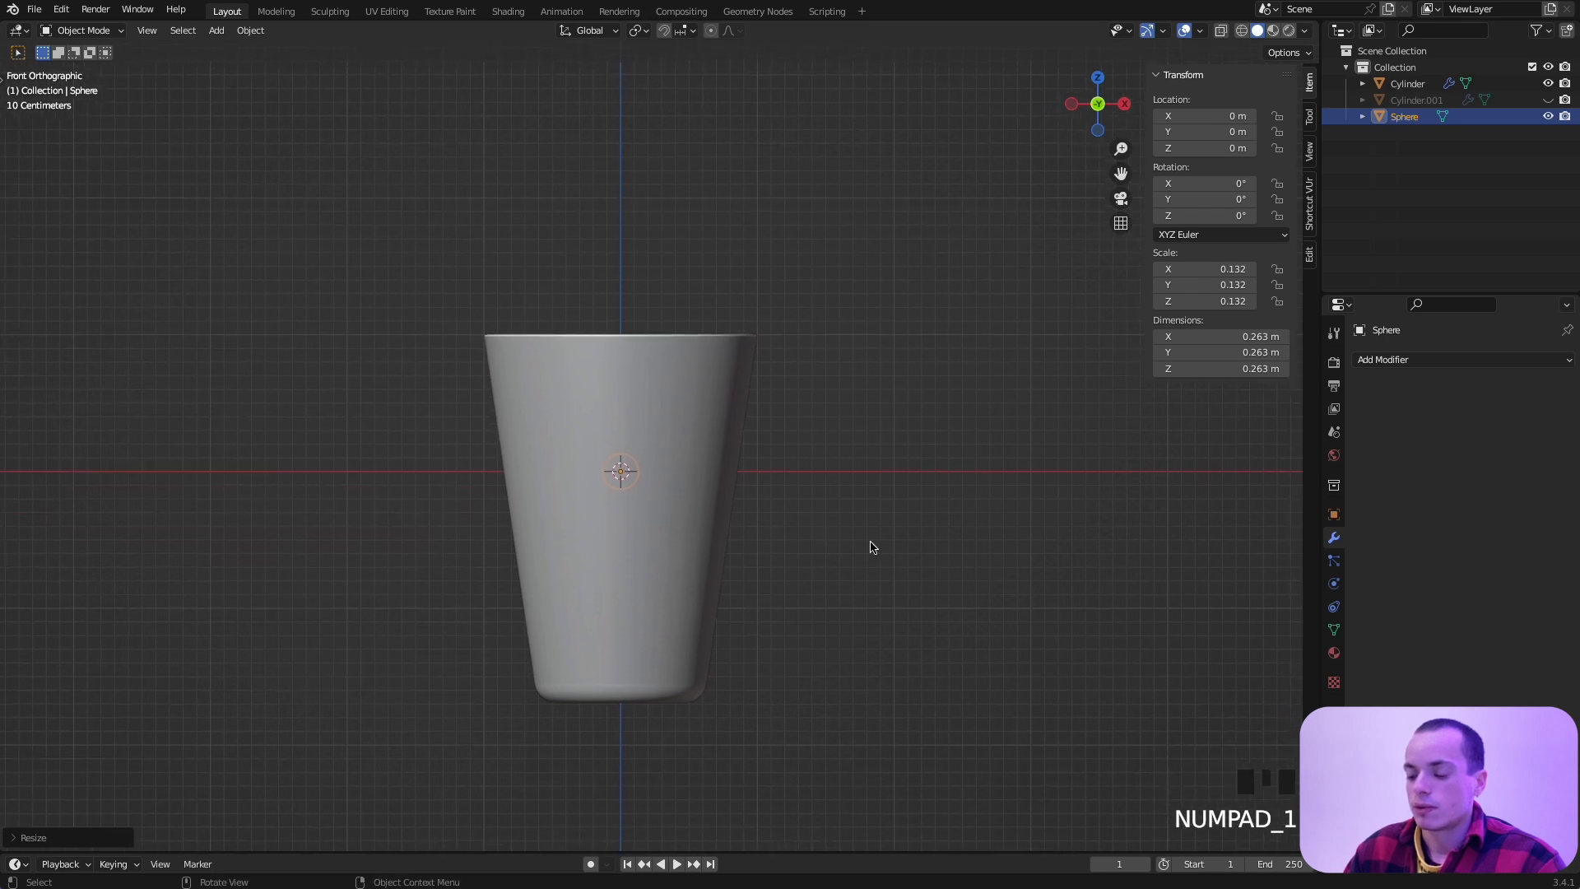
key(s)
click(844, 535)
Step: Raise the small sphere along Z to about 2.19 m, above the cup's opening
key(g)
key(z)
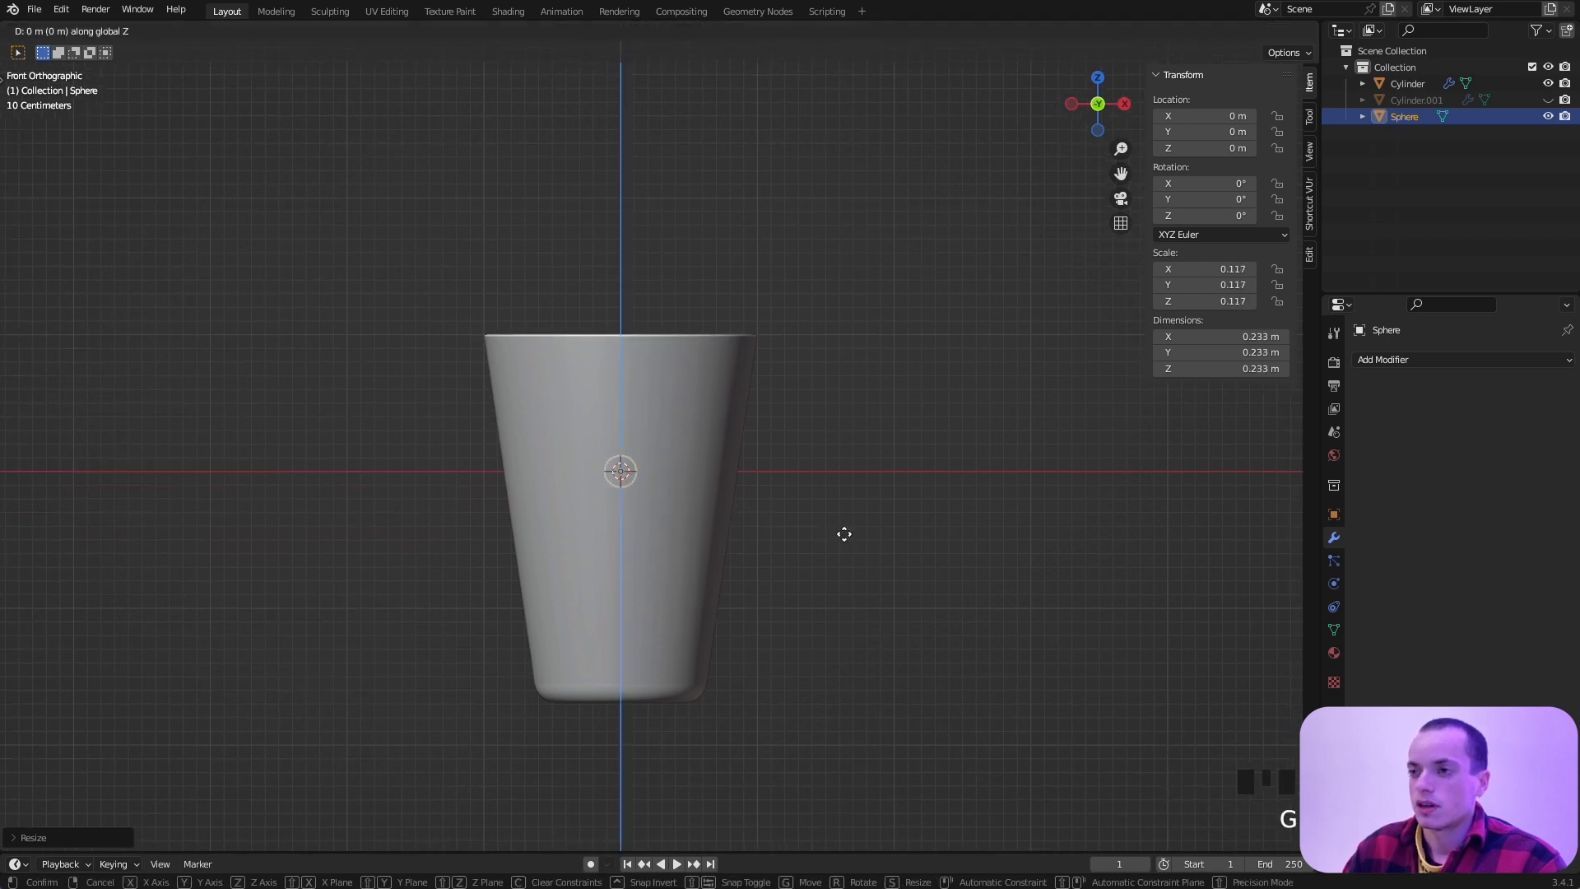
click(877, 236)
shift+middle_drag(877, 235, 719, 277)
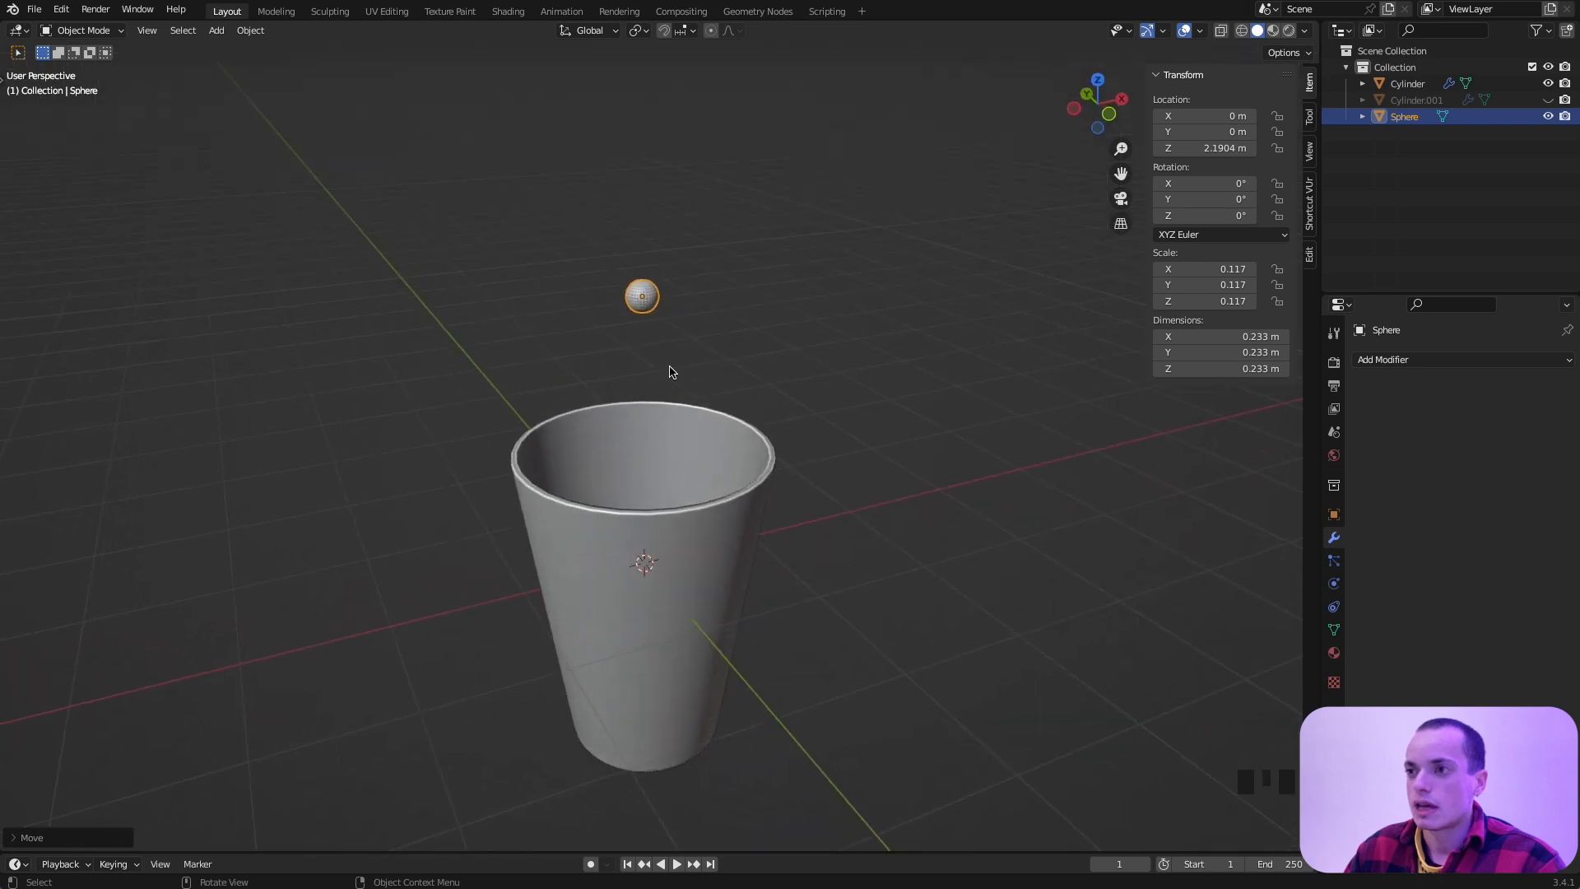
Step: Apply the small sphere's scale and set it to Shade Smooth
super+scroll(767, 268, up, 8)
super+scroll(767, 267, down, 5)
shift+scroll(767, 267, up, 4)
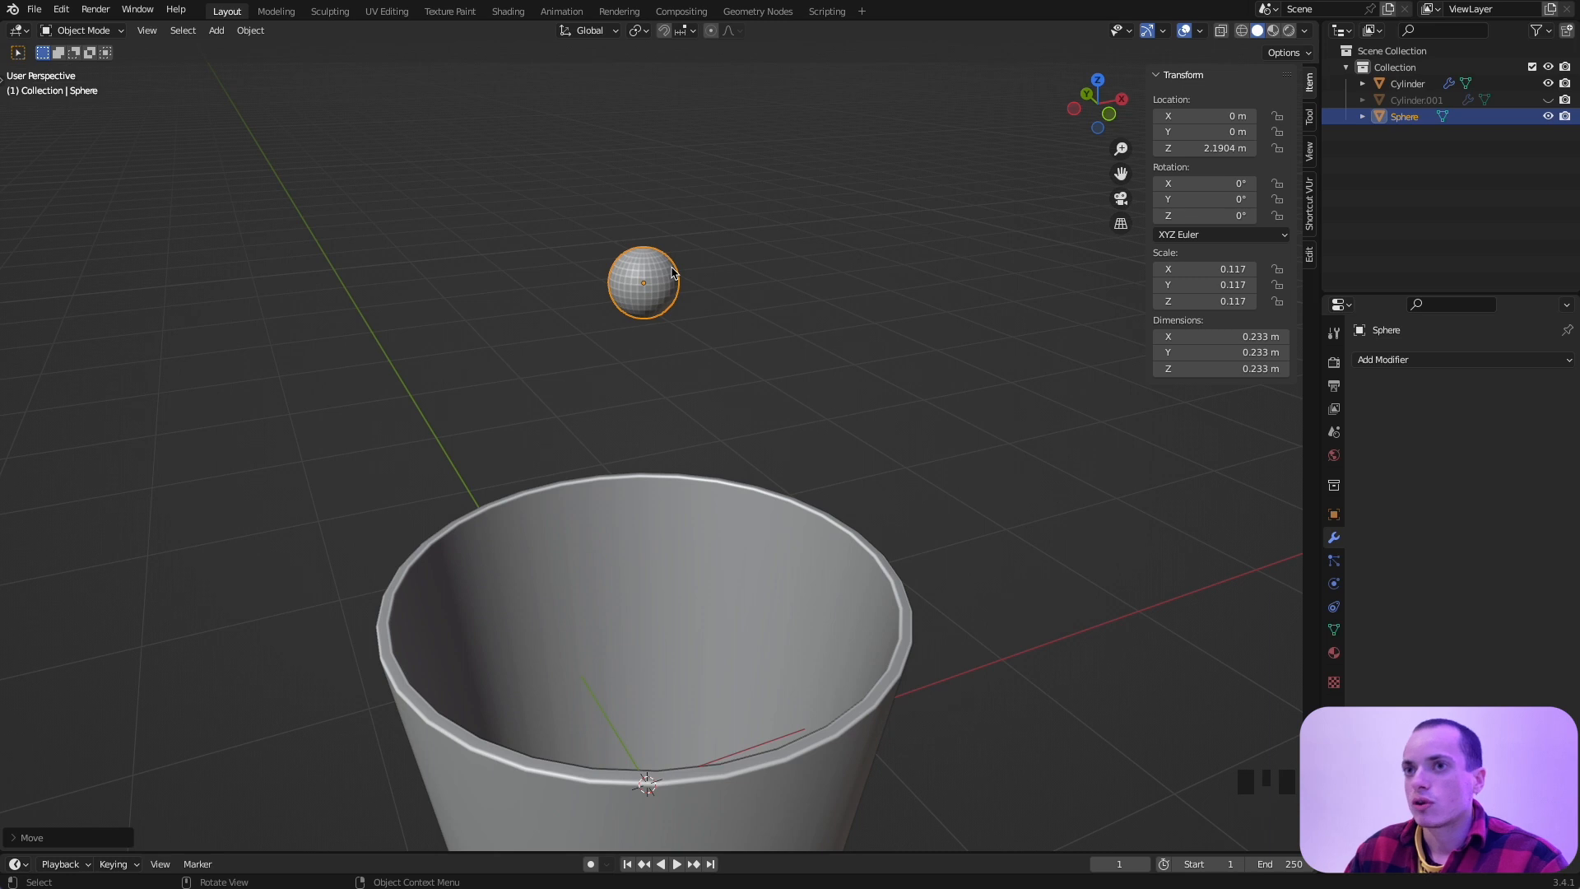
key(super+a)
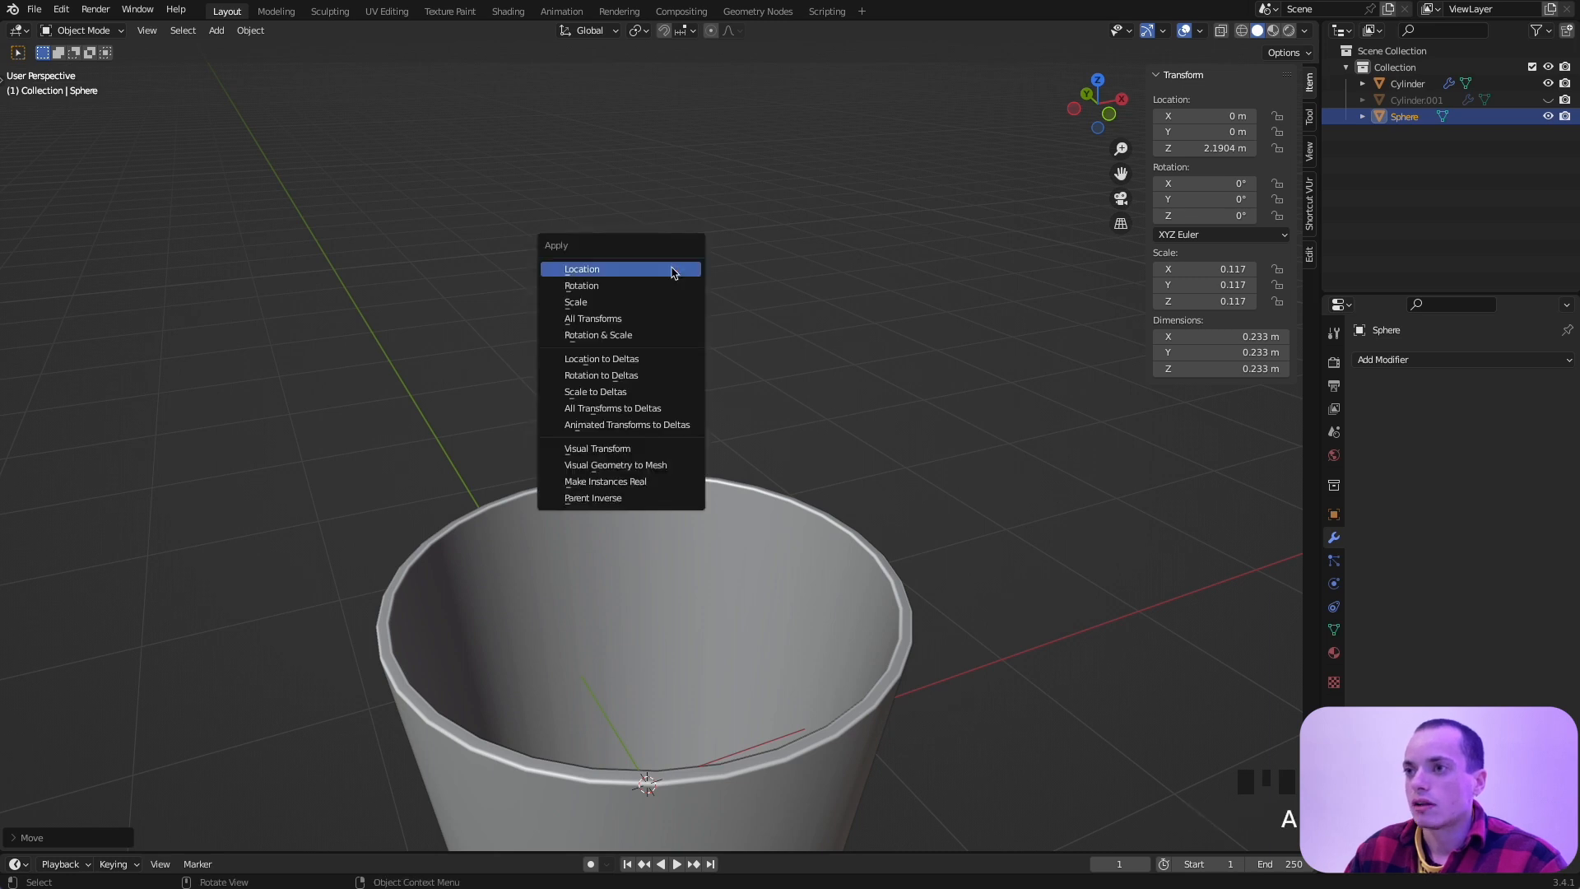
click(614, 303)
super+scroll(720, 318, up, 3)
right_click(660, 247)
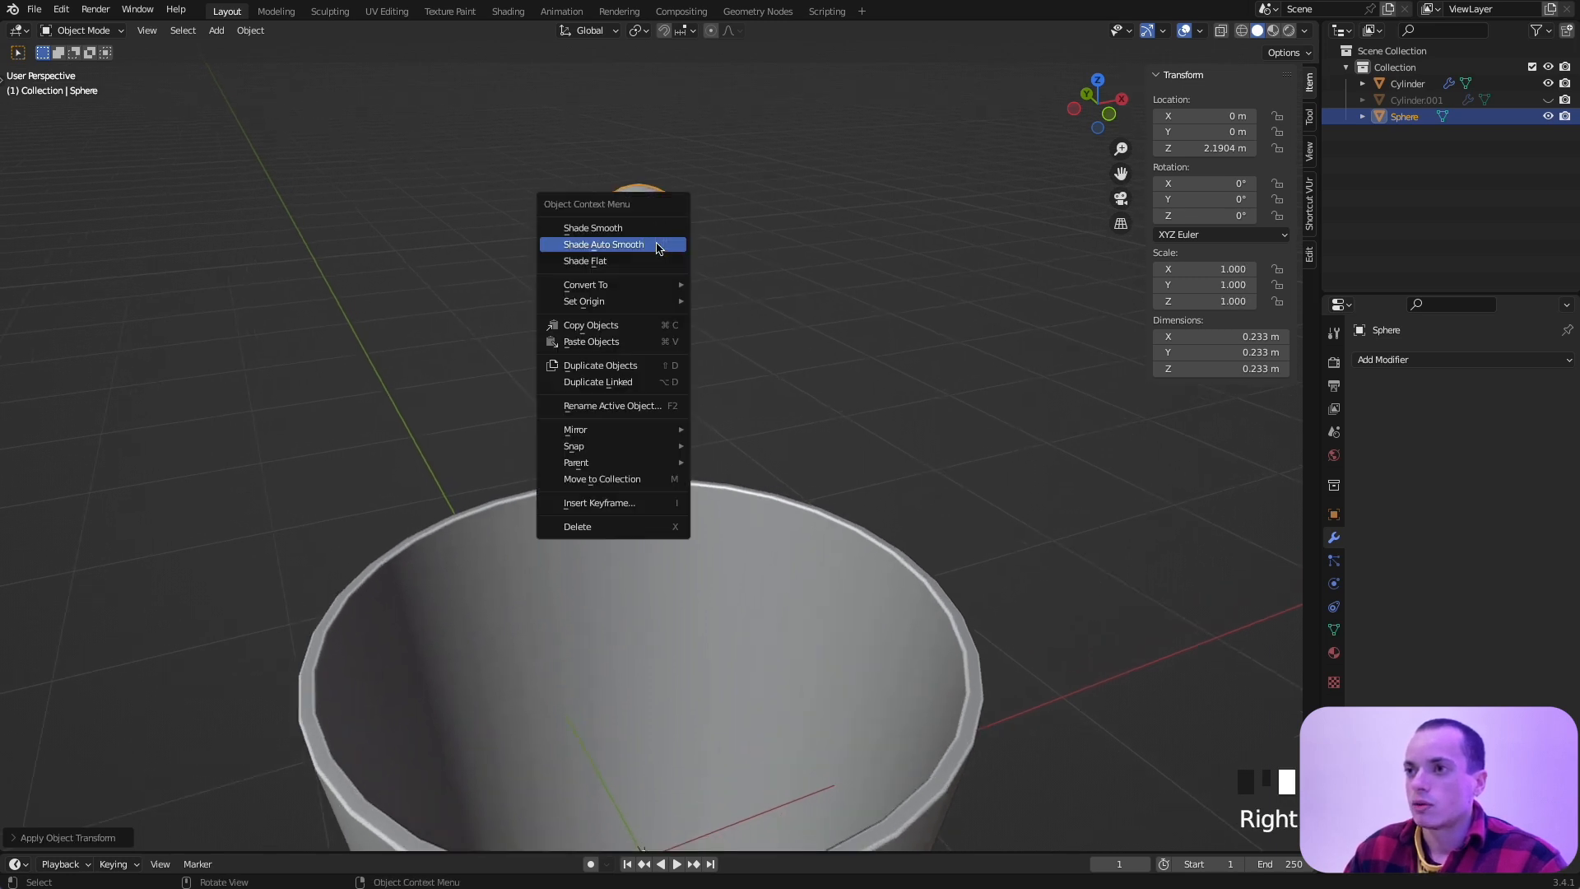
click(626, 227)
super+scroll(742, 239, up, 5)
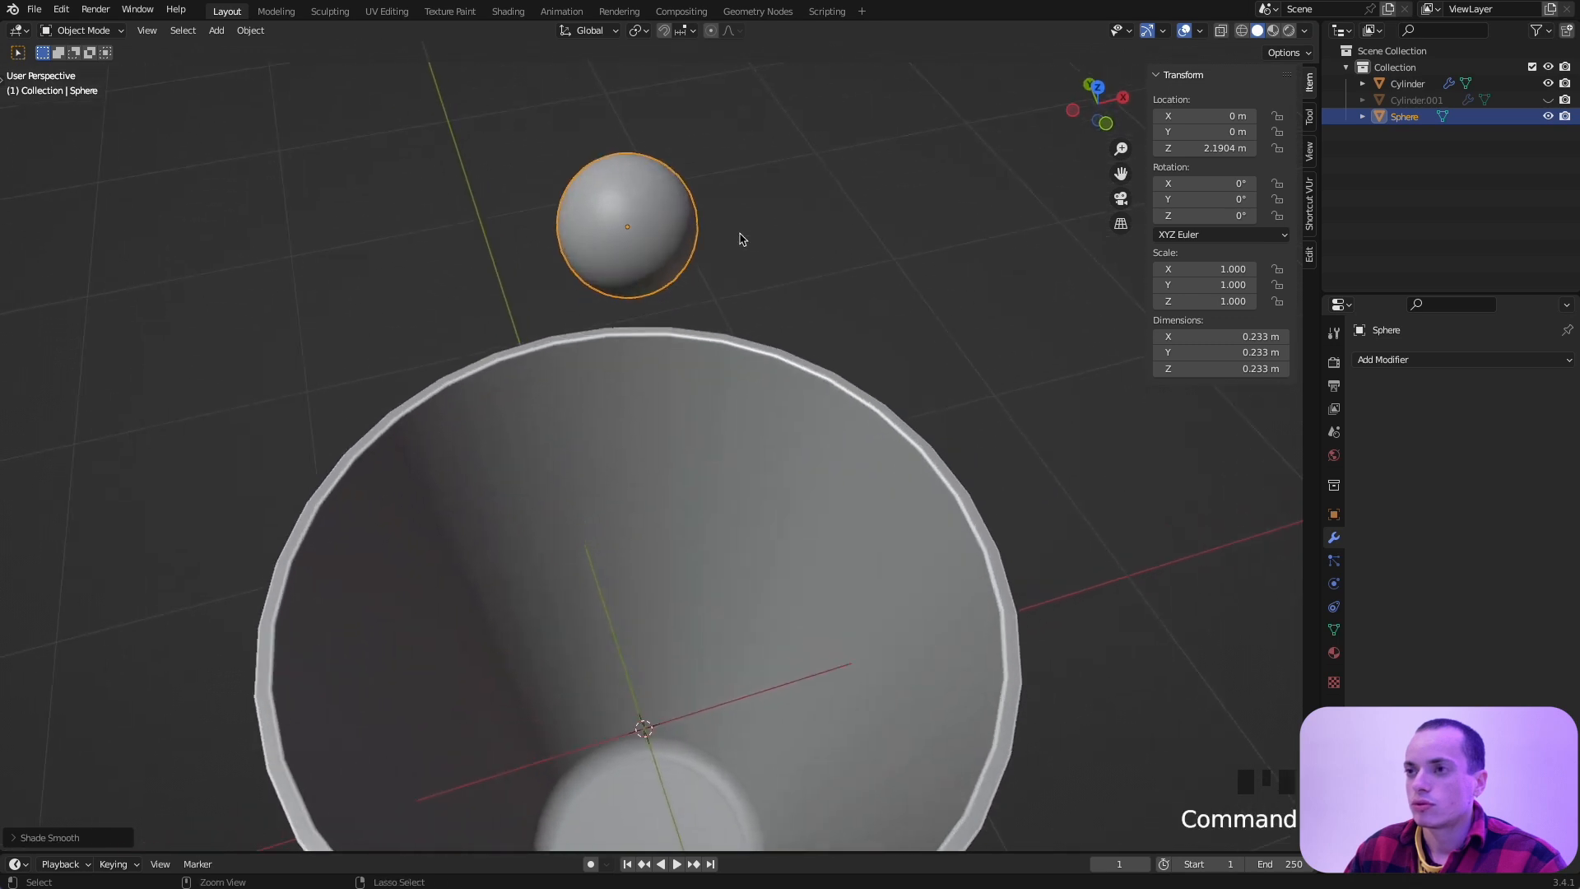
super+scroll(741, 239, down, 1)
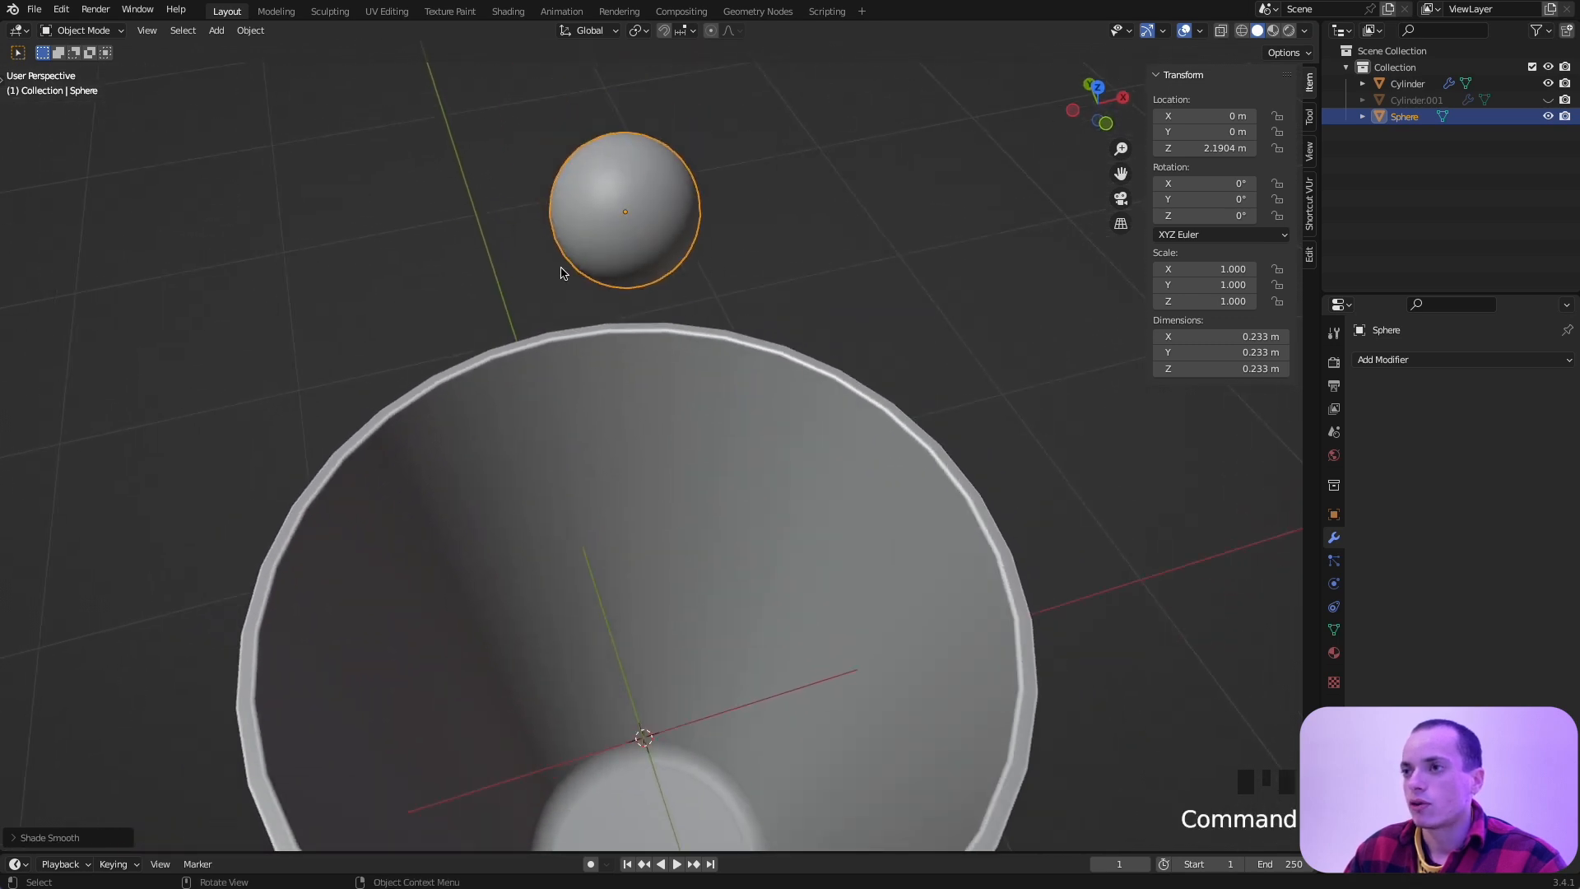
scroll(665, 219, down, 10)
scroll(665, 220, left, 5)
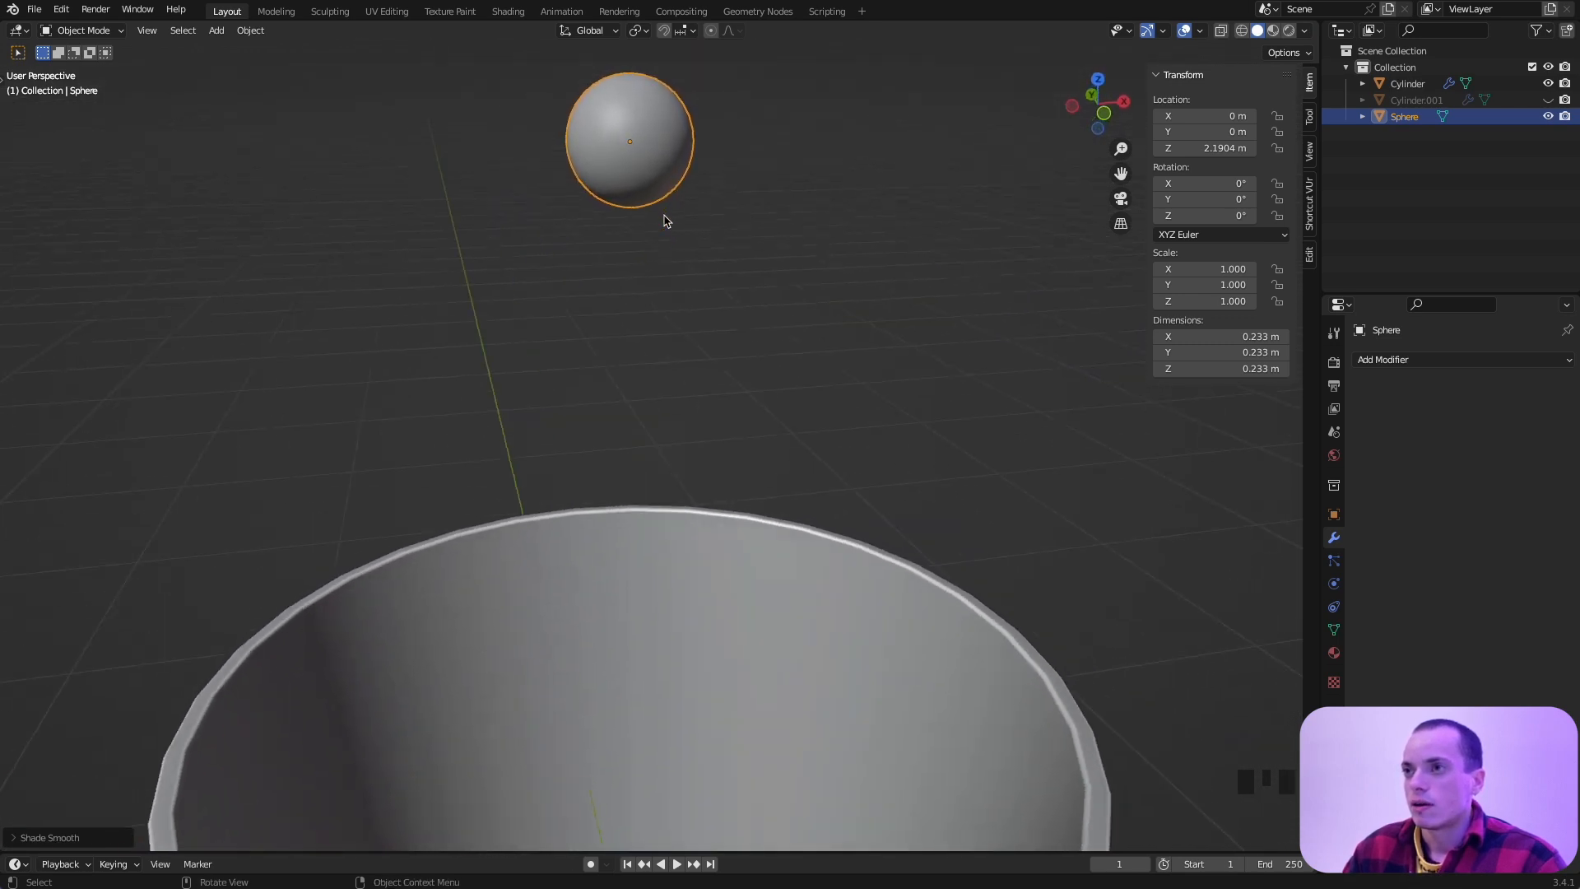
scroll(665, 220, down, 3)
scroll(665, 221, up, 10)
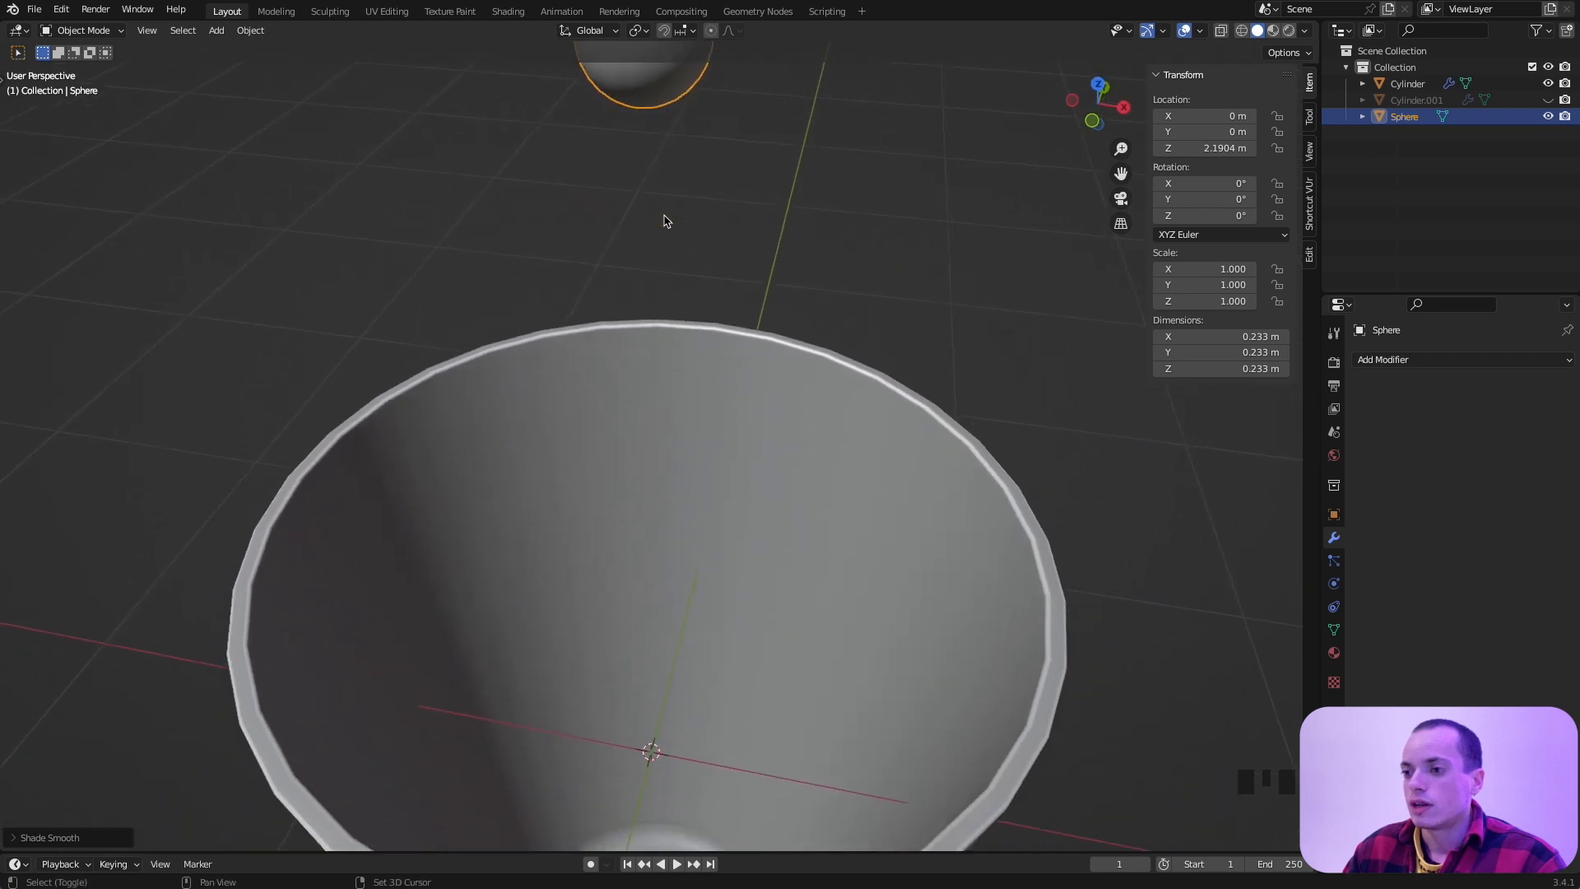
Step: Add a Displace modifier to the small sphere and create a new texture for it
shift+scroll(665, 221, up, 2)
shift+scroll(665, 220, up, 4)
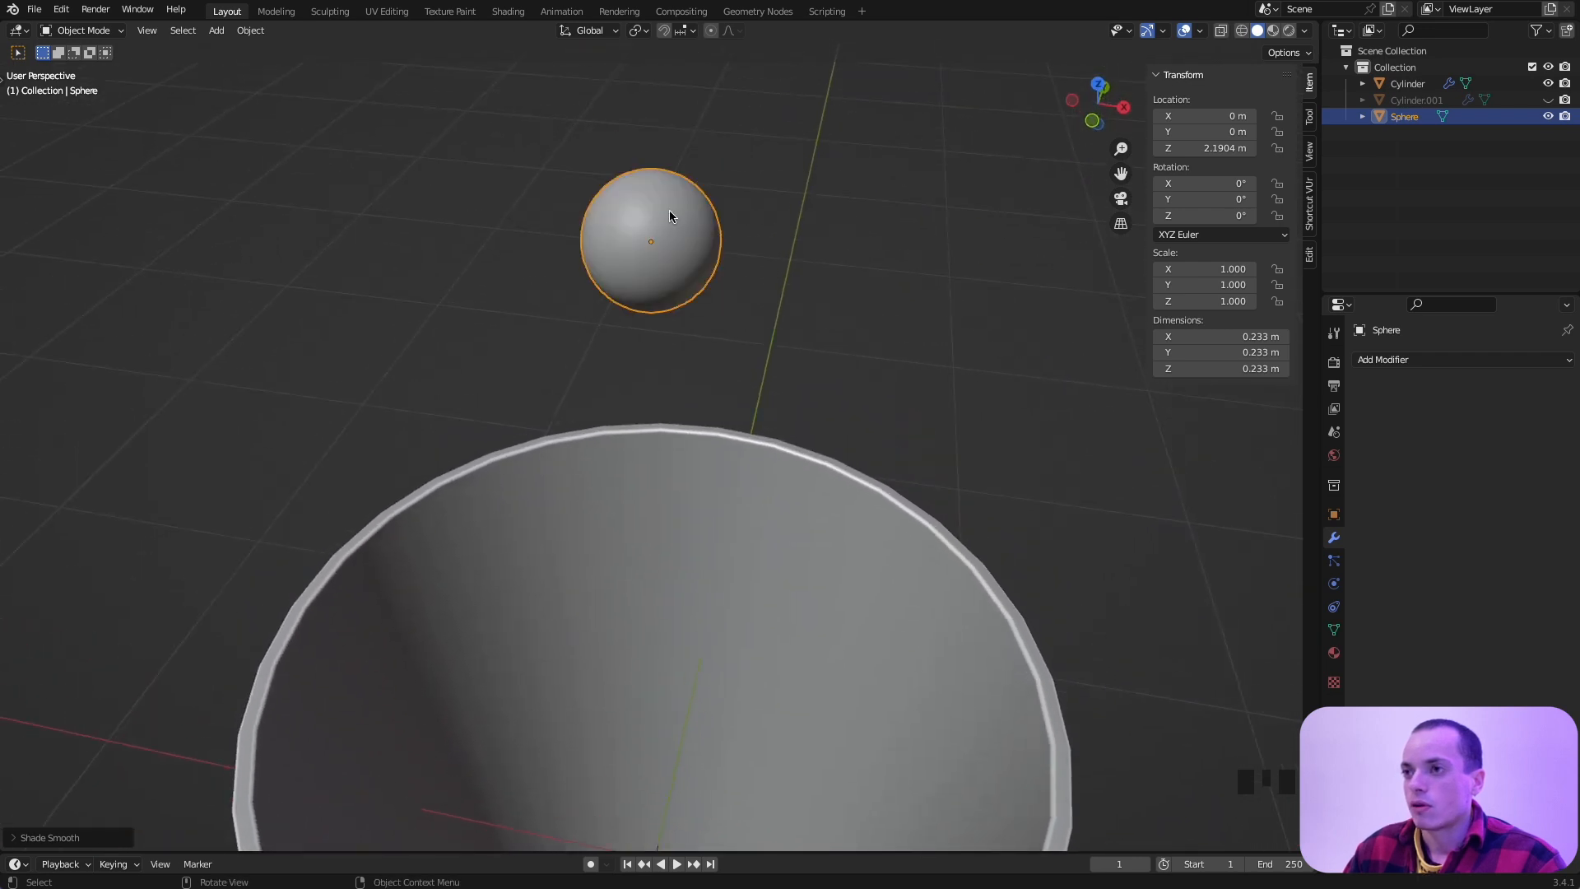
scroll(664, 239, right, 4)
scroll(663, 239, down, 8)
scroll(664, 239, up, 10)
scroll(663, 240, left, 4)
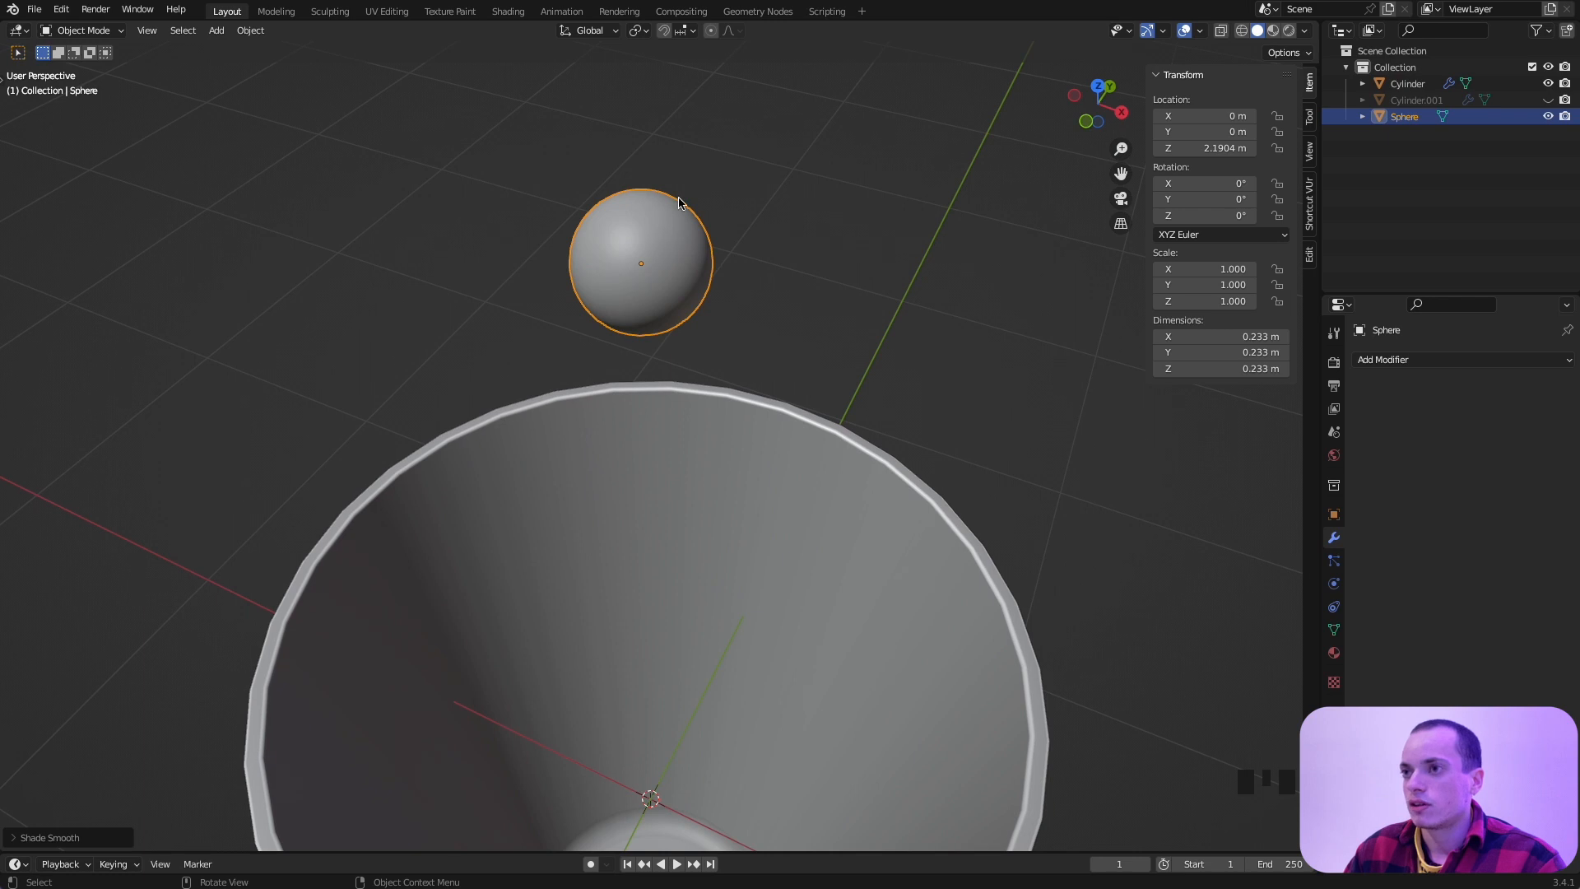
shift+scroll(683, 294, up, 3)
super+scroll(682, 295, up, 4)
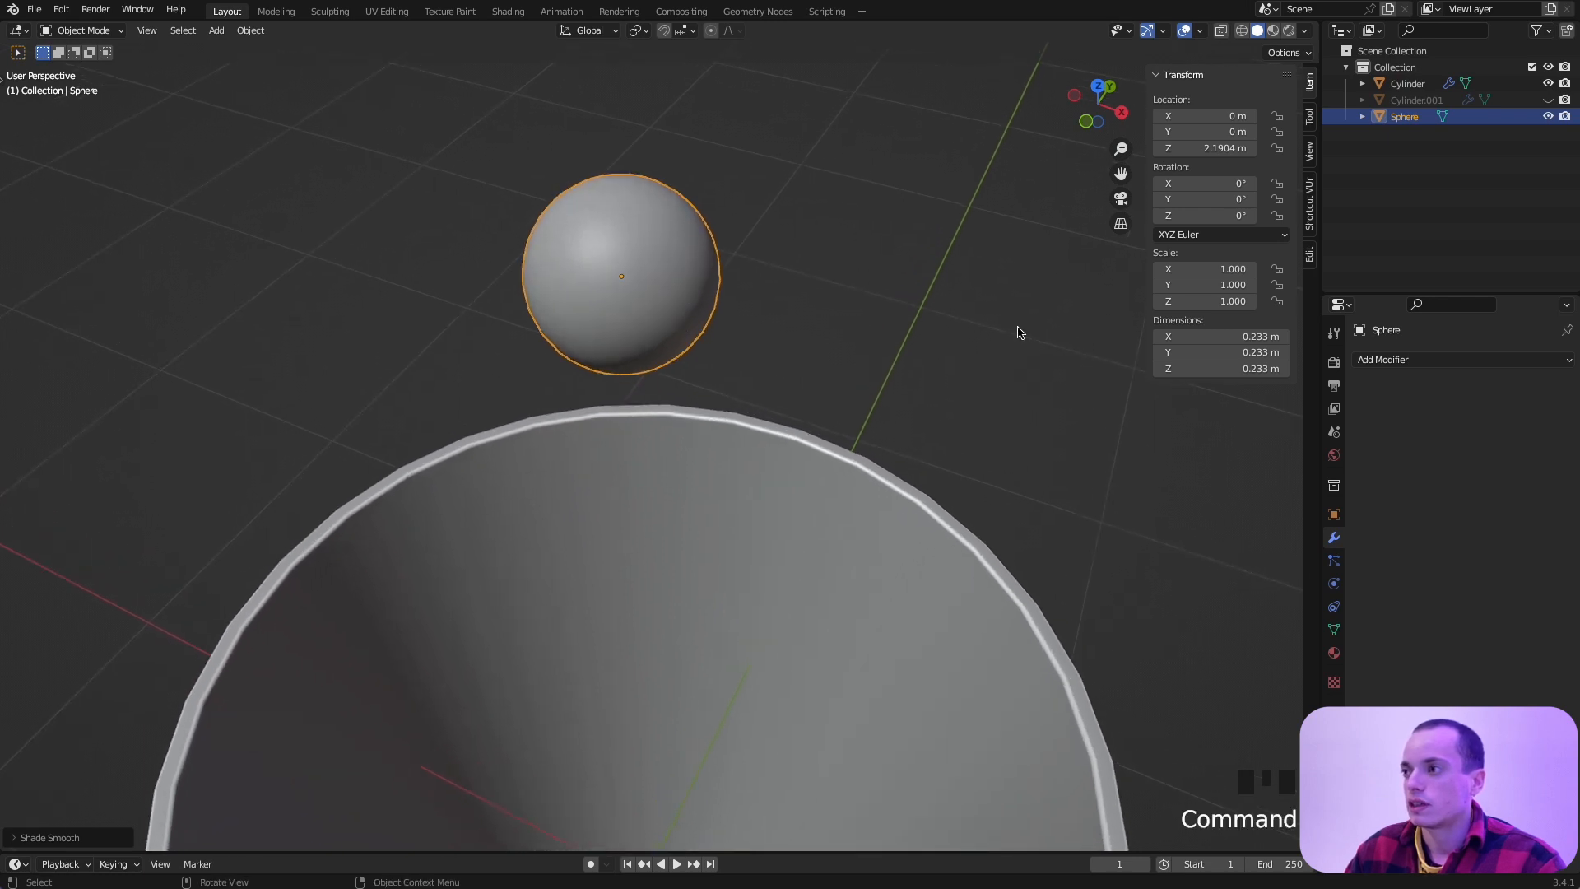
click(1430, 362)
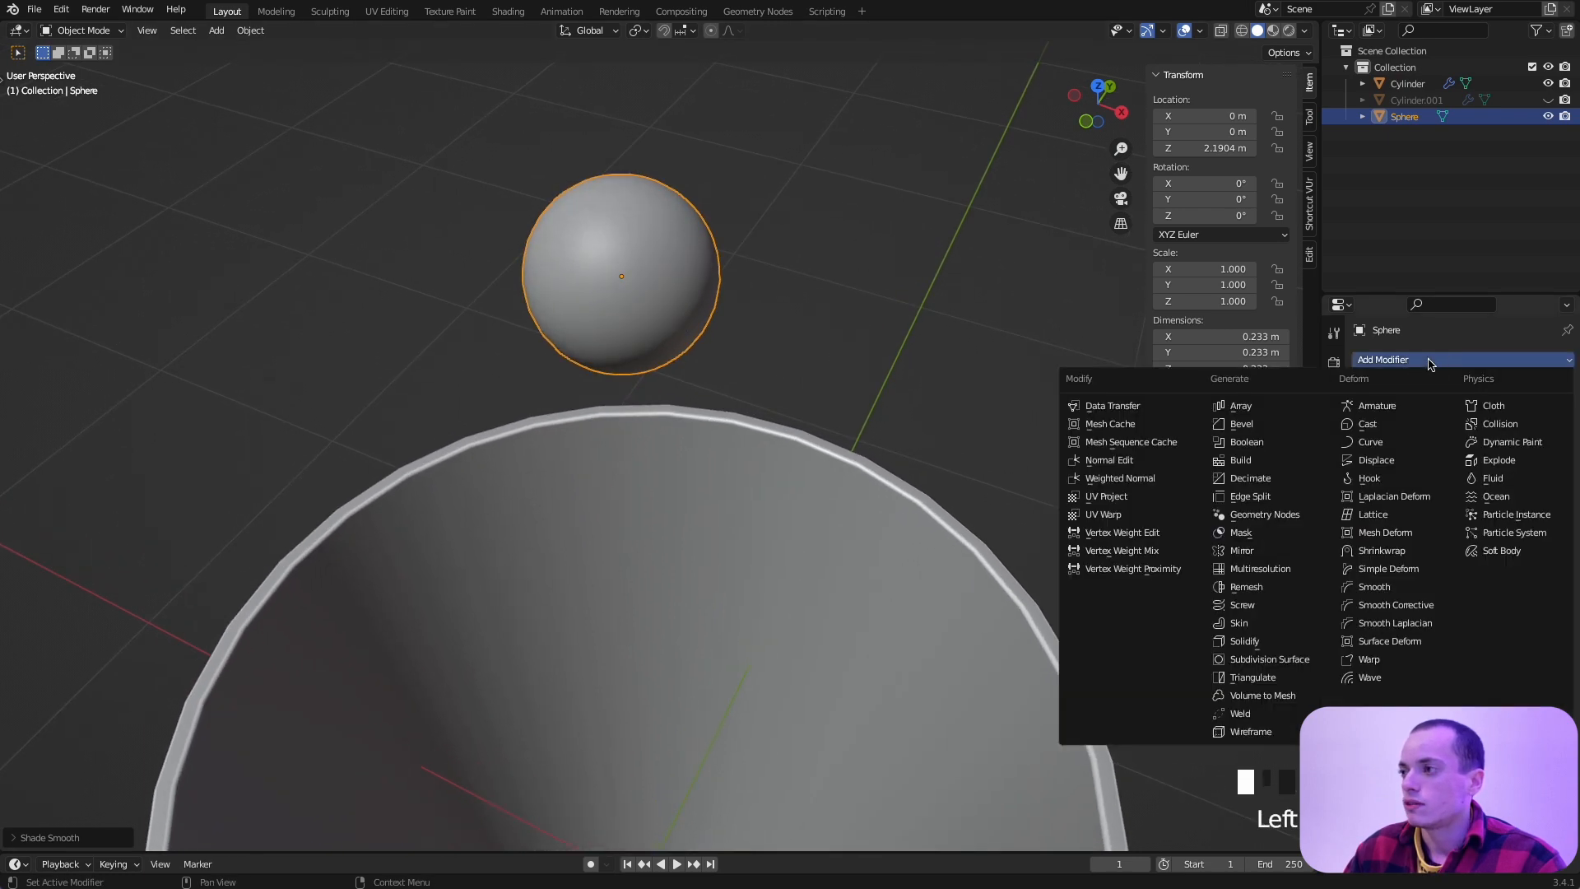
click(1388, 461)
super+scroll(1032, 488, down, 4)
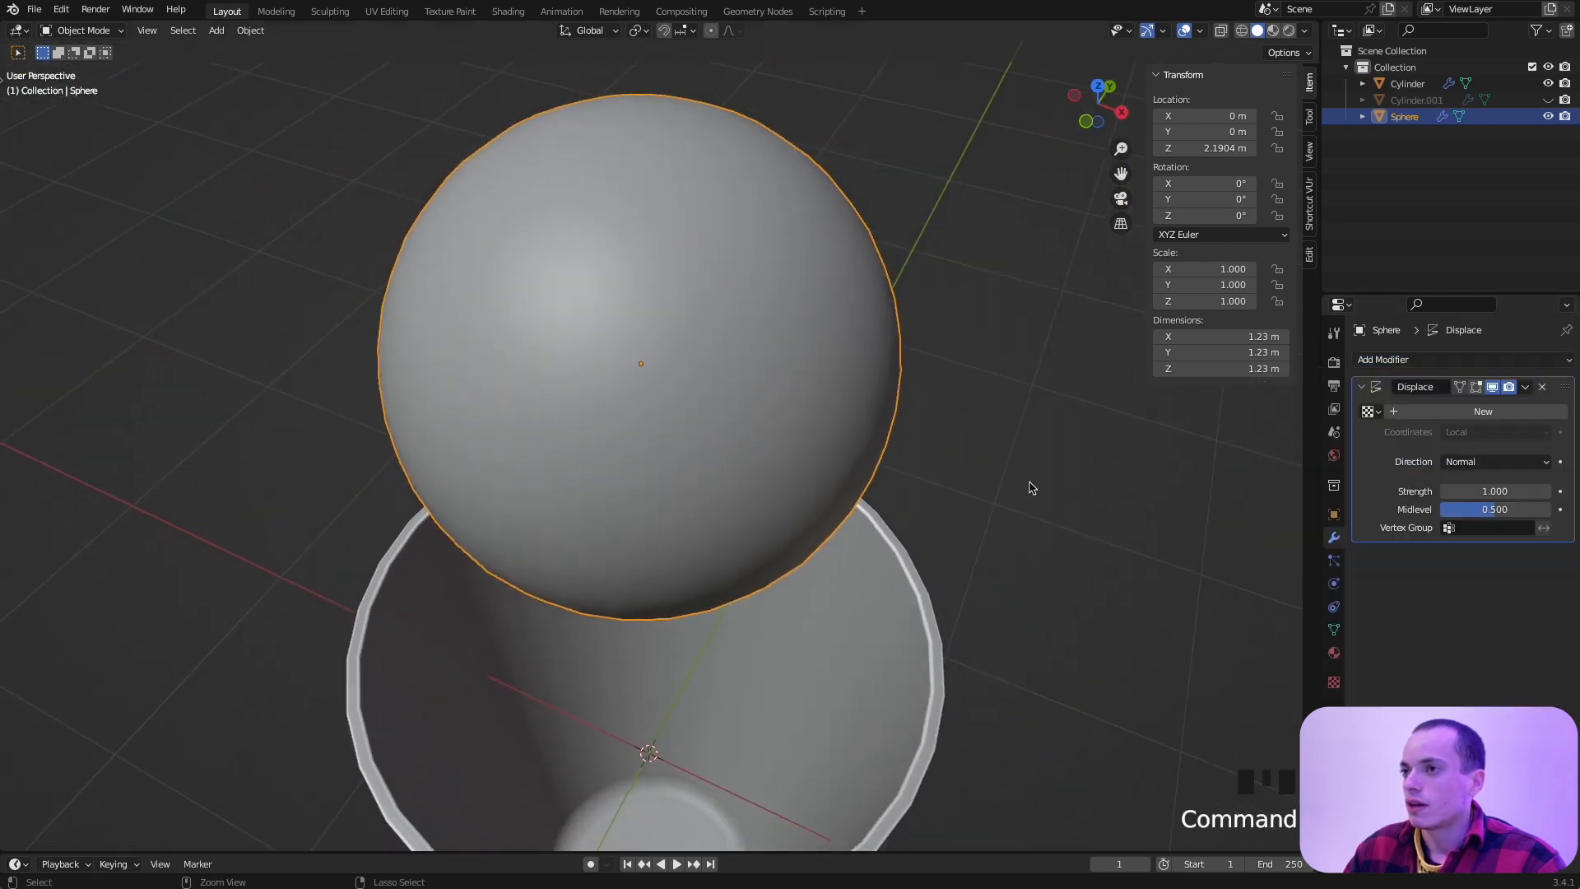
click(1473, 415)
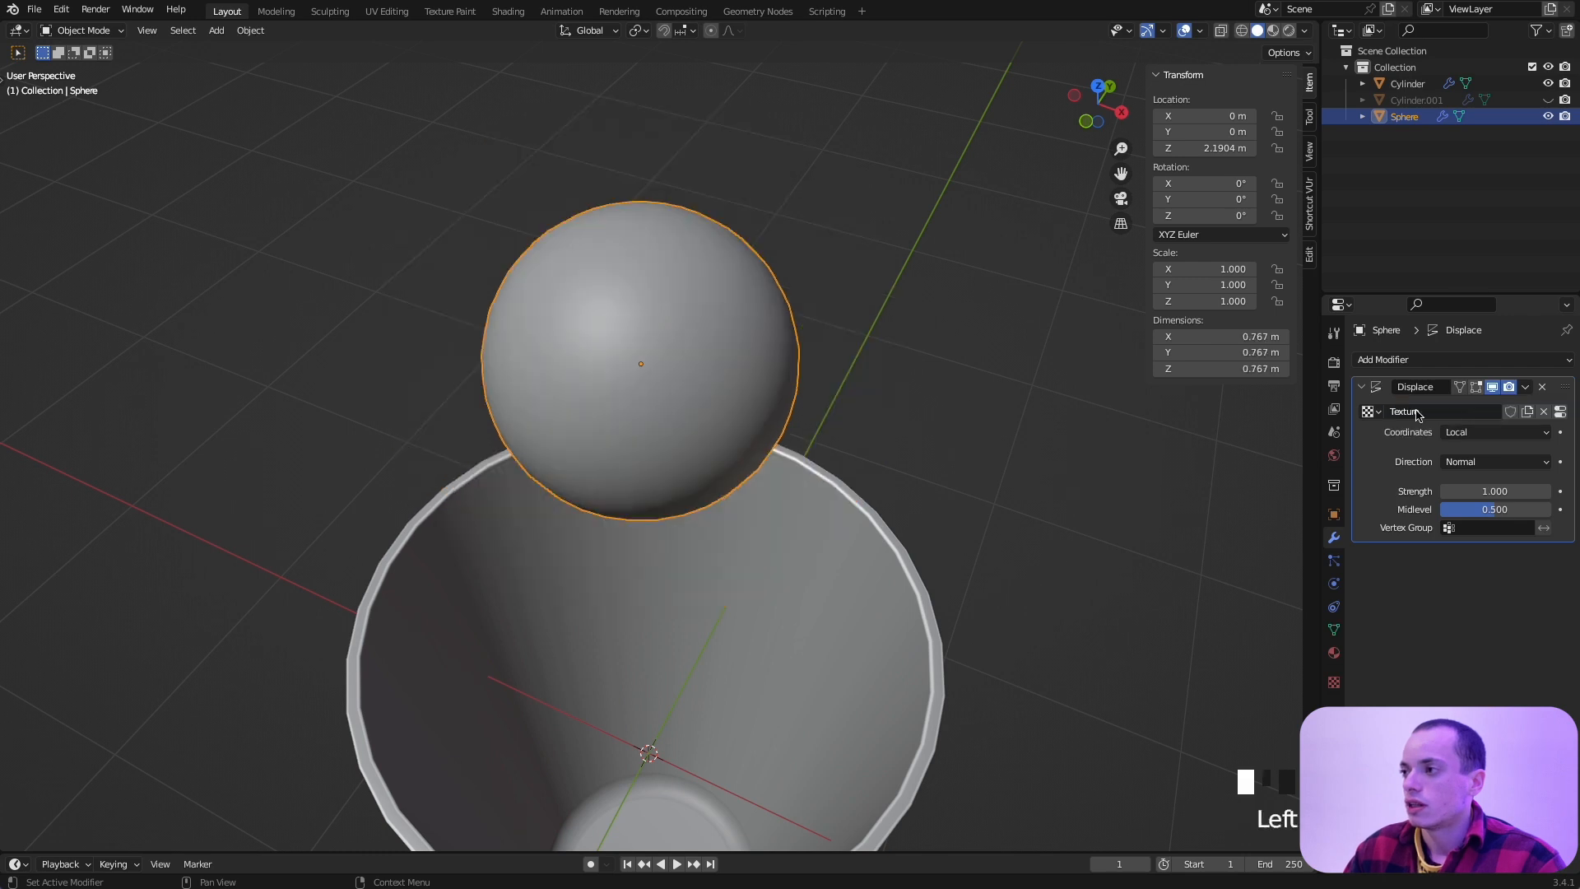
Step: Try the Noise type for the displacement texture, and set the type to Clouds
click(1334, 683)
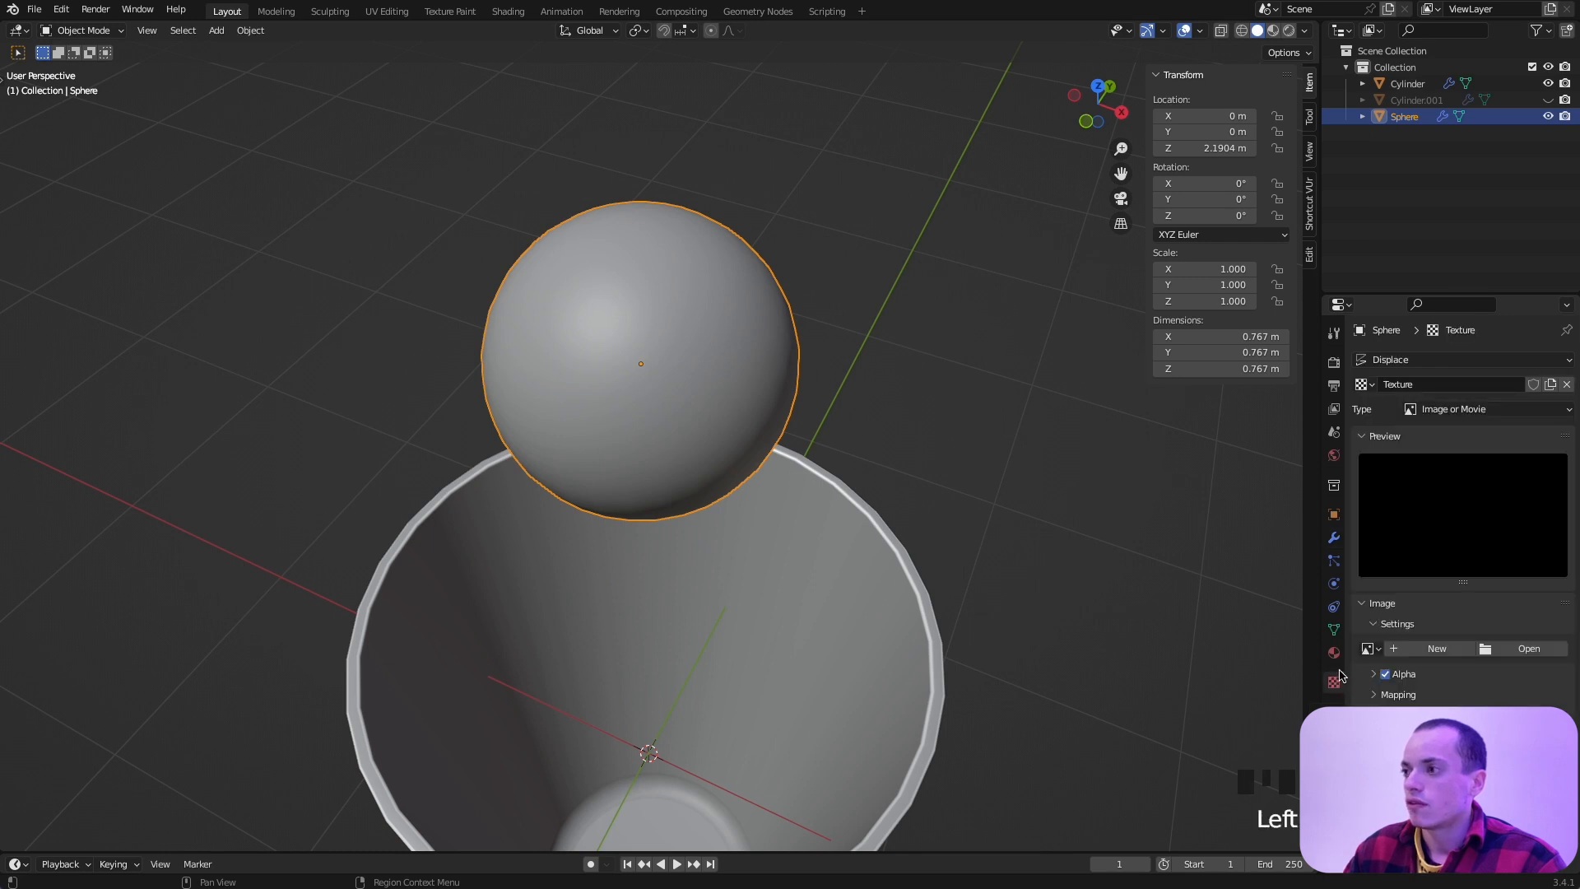
click(1466, 414)
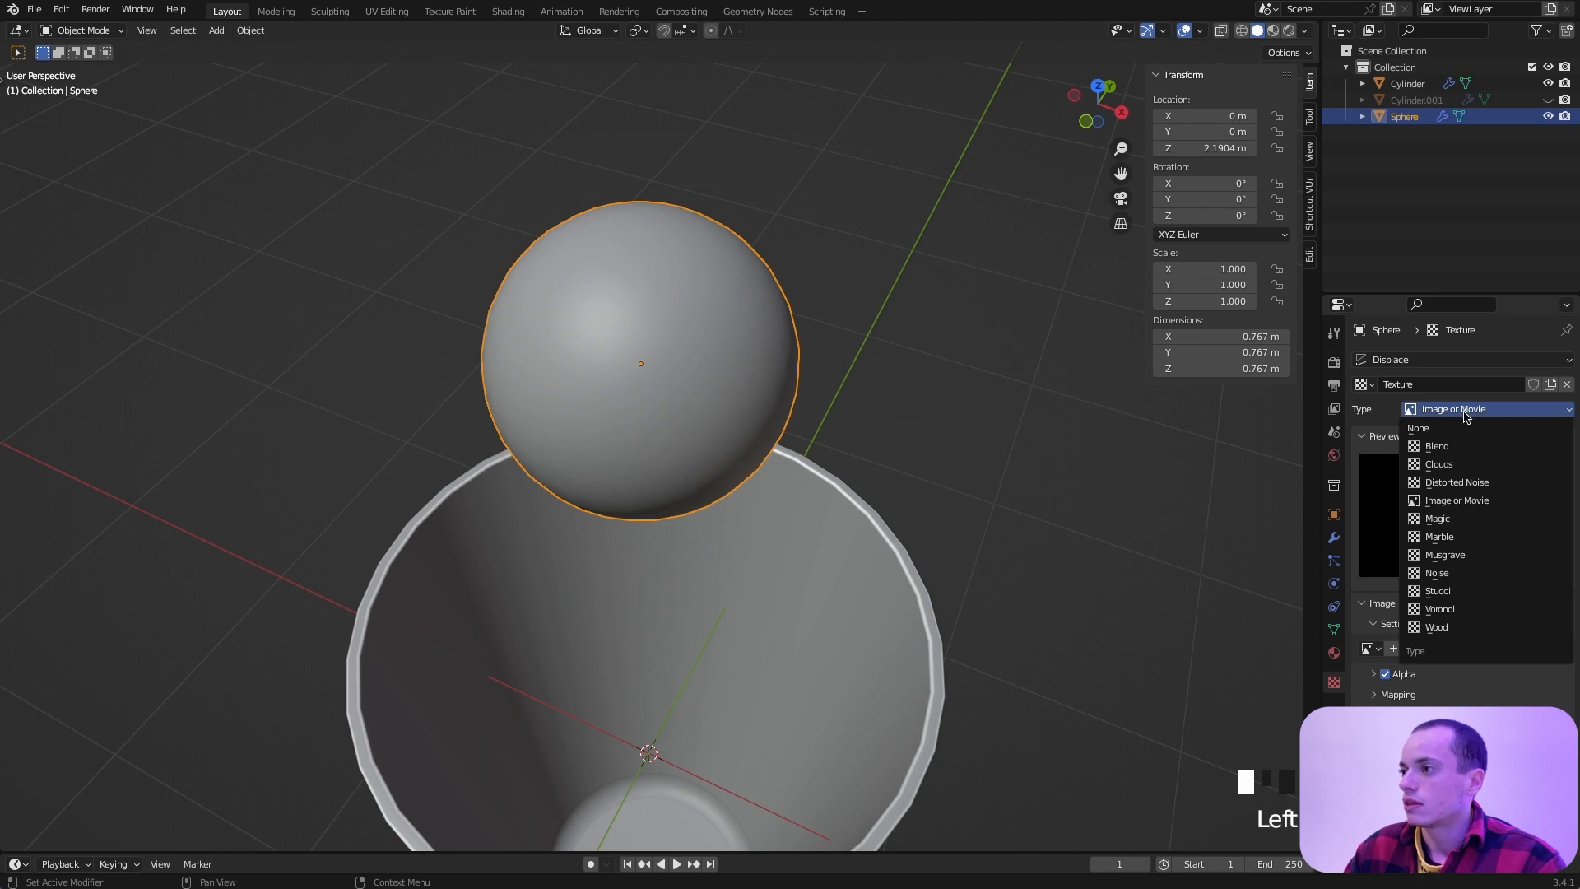
click(1445, 576)
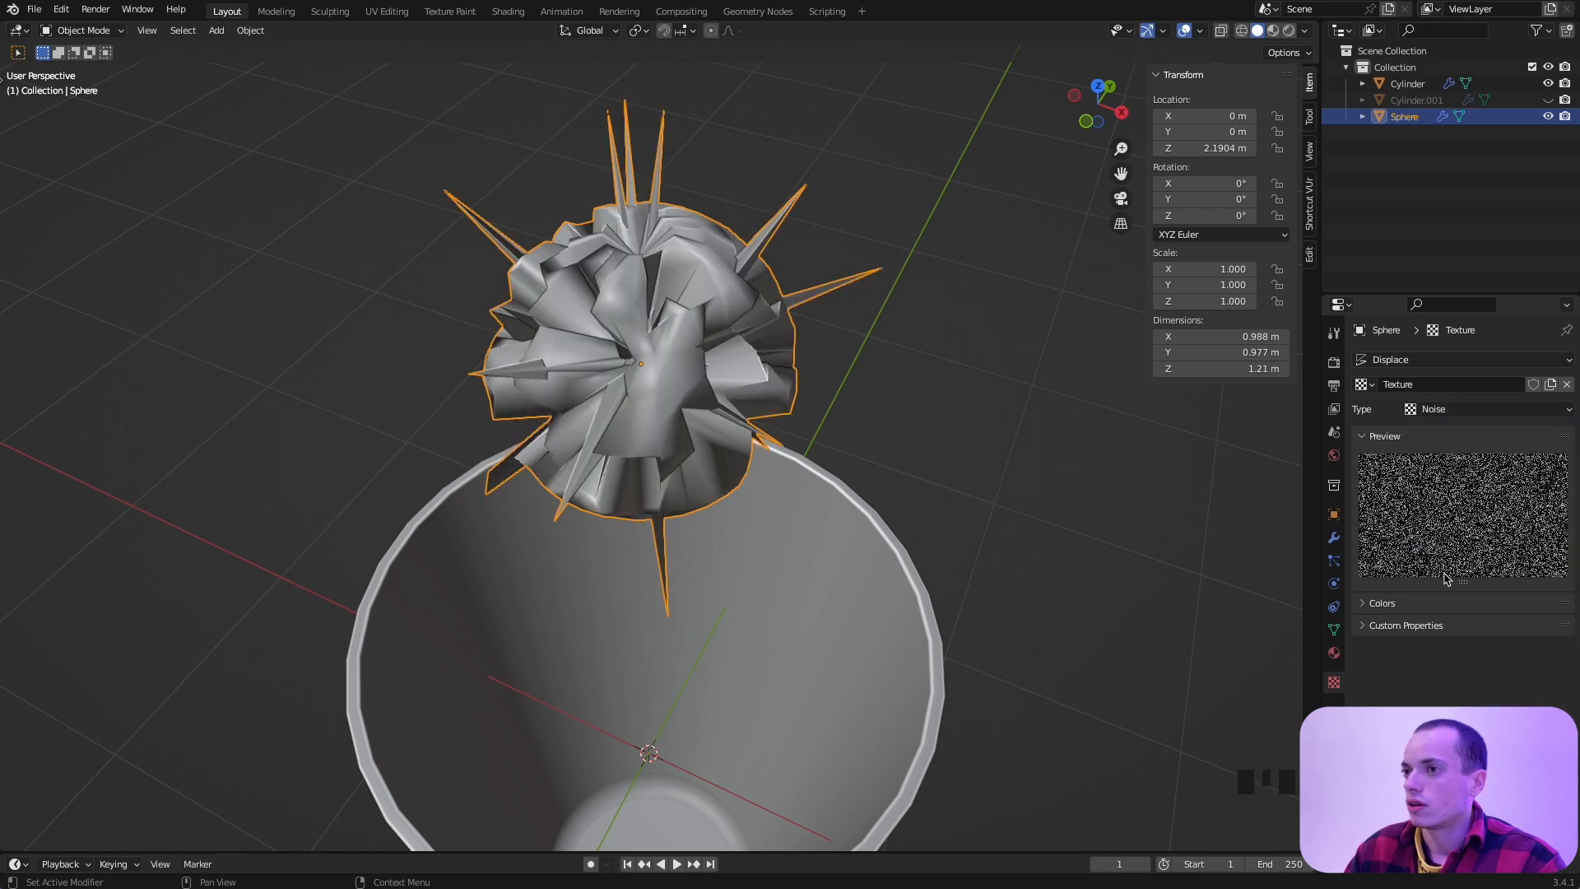
click(1435, 411)
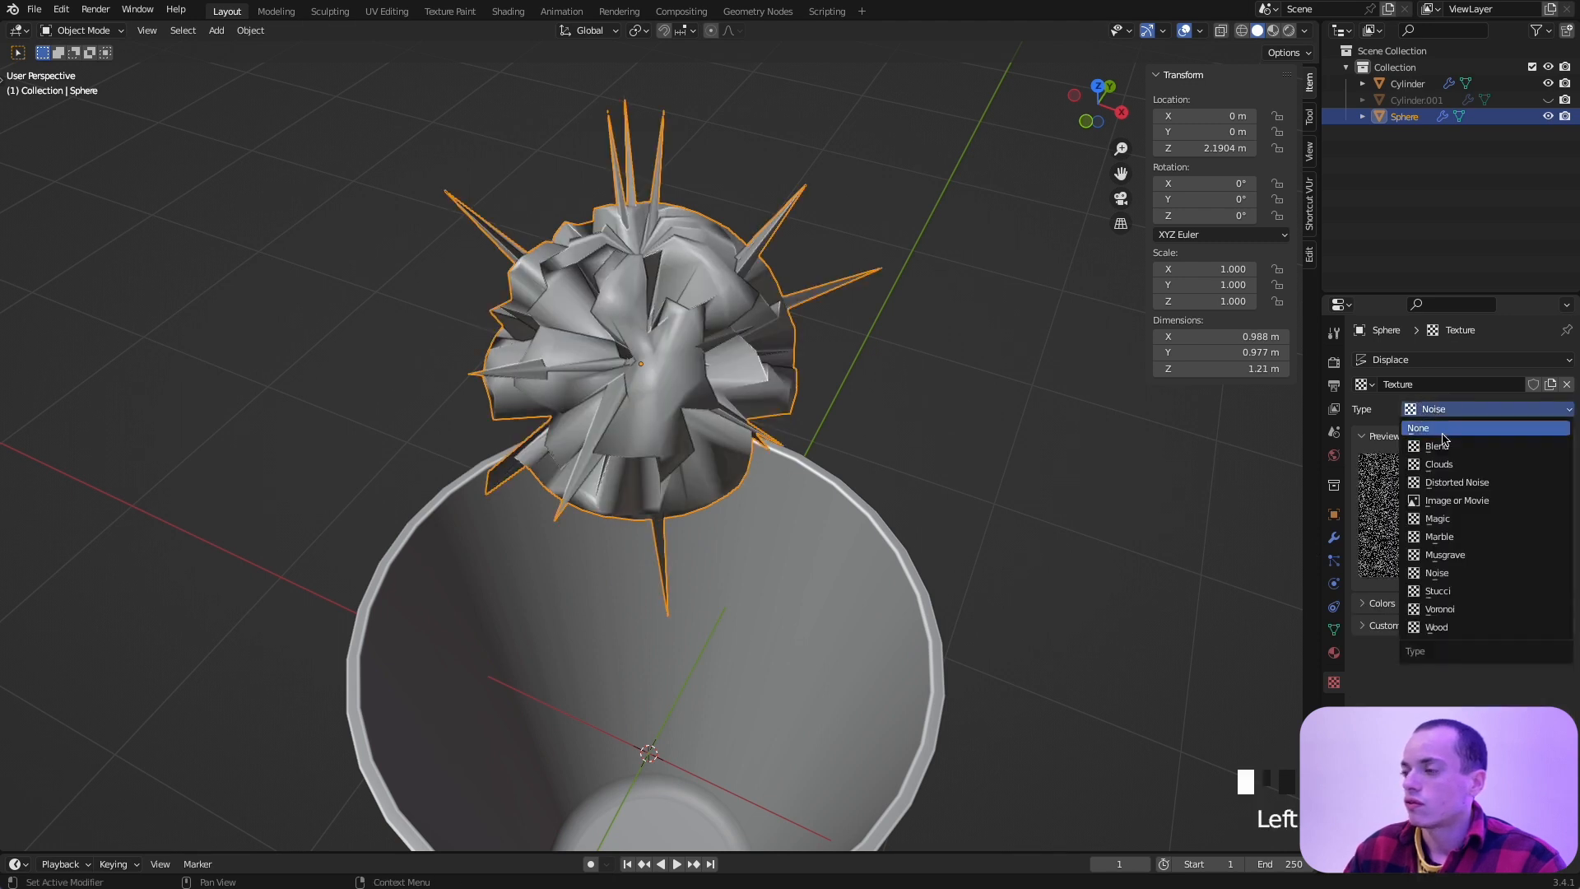
click(1447, 466)
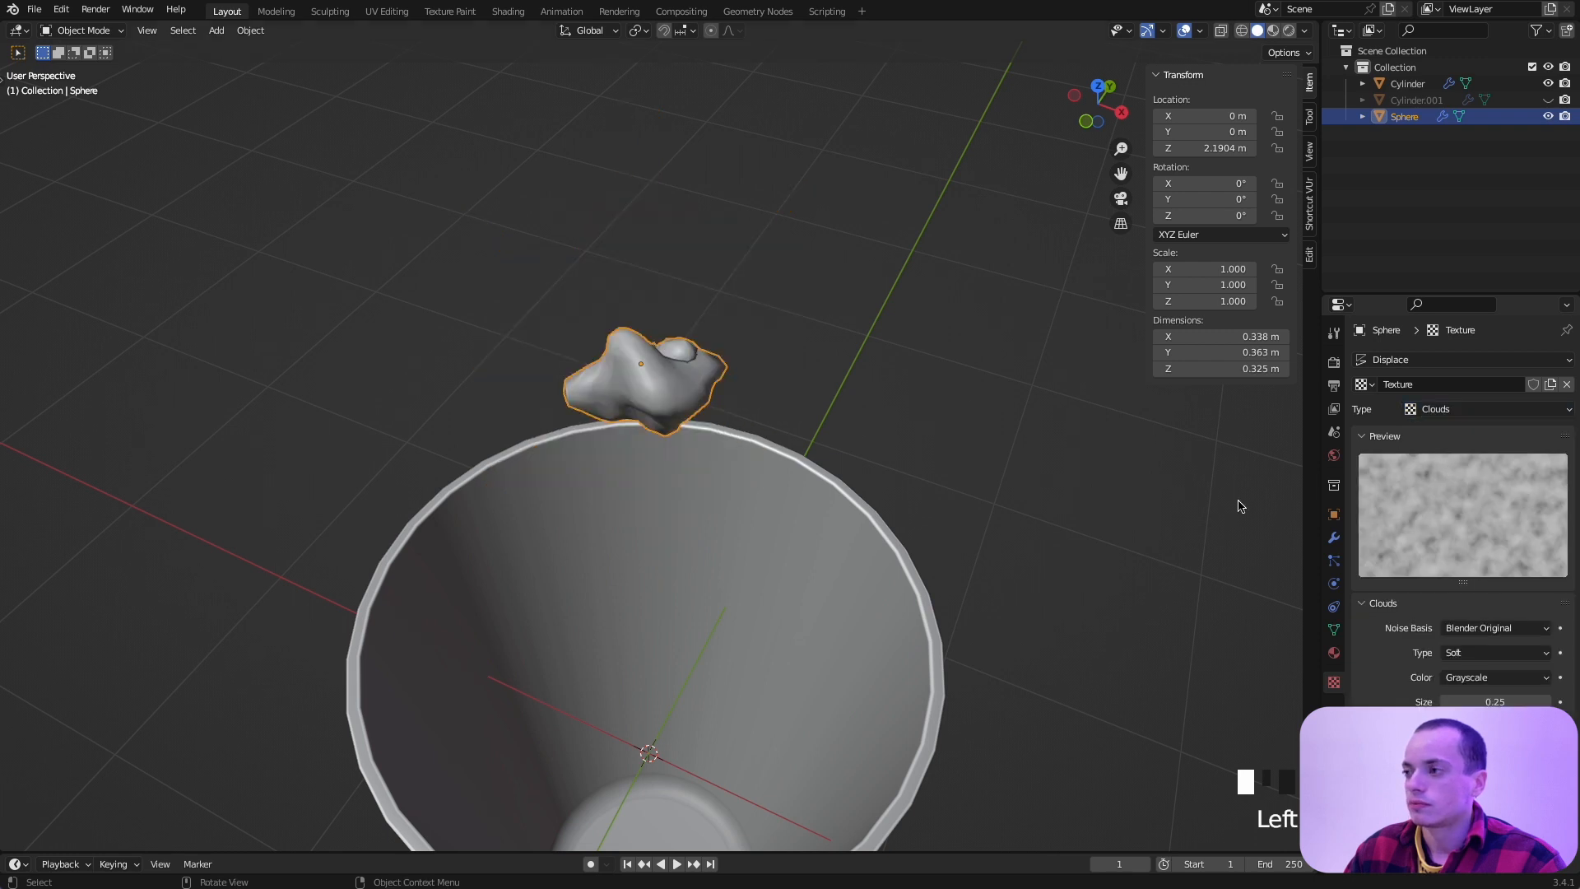
scroll(1238, 504, up, 3)
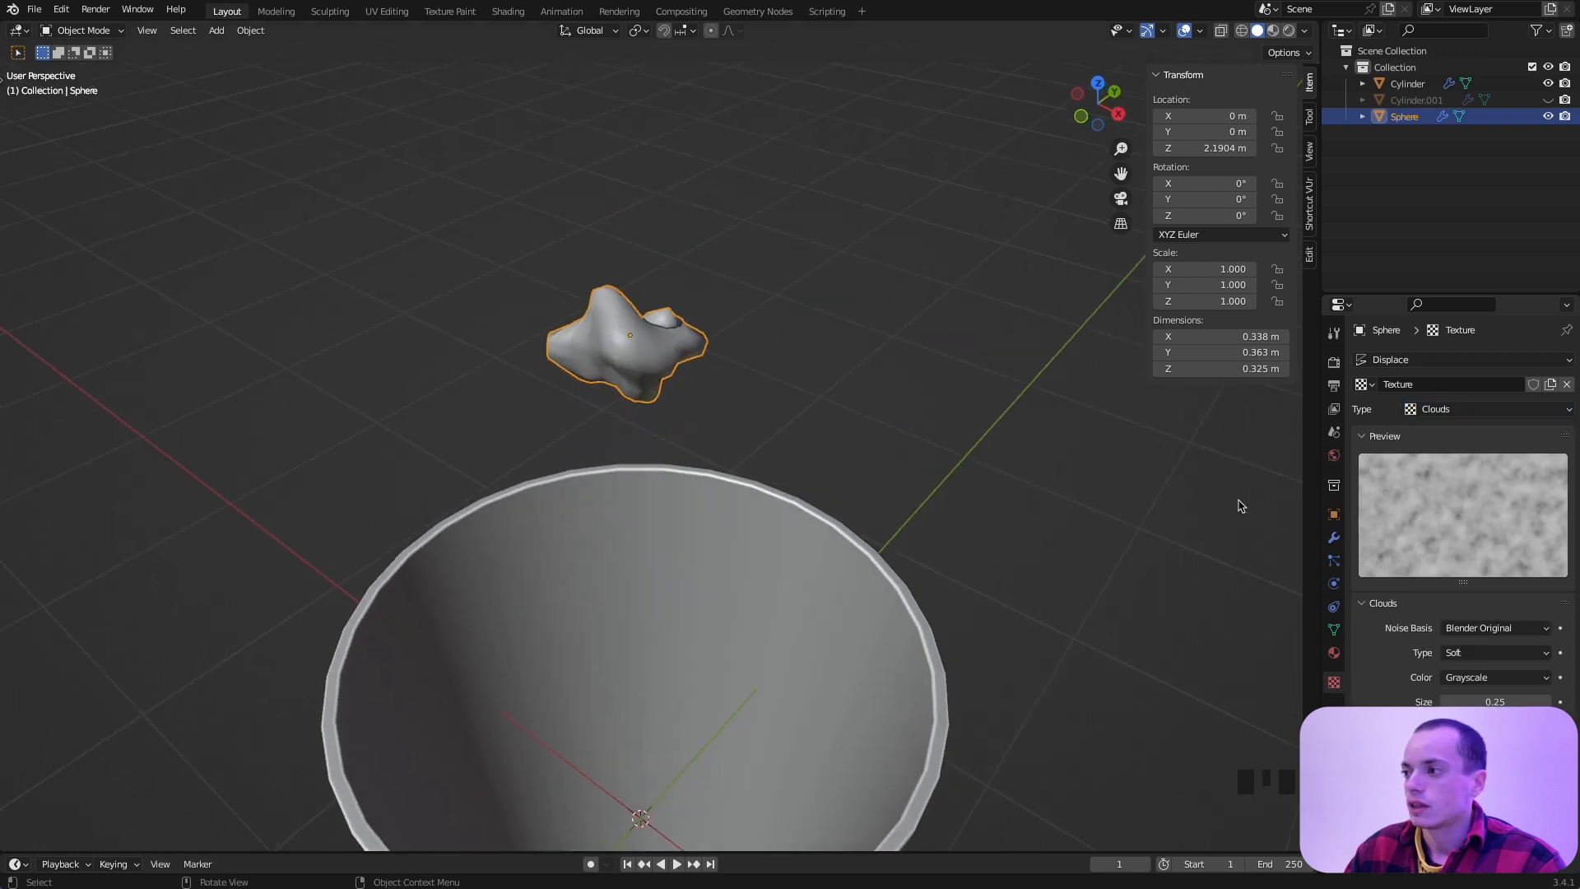
Step: Set the sphere's Displace modifier strength to 0.1
click(1335, 538)
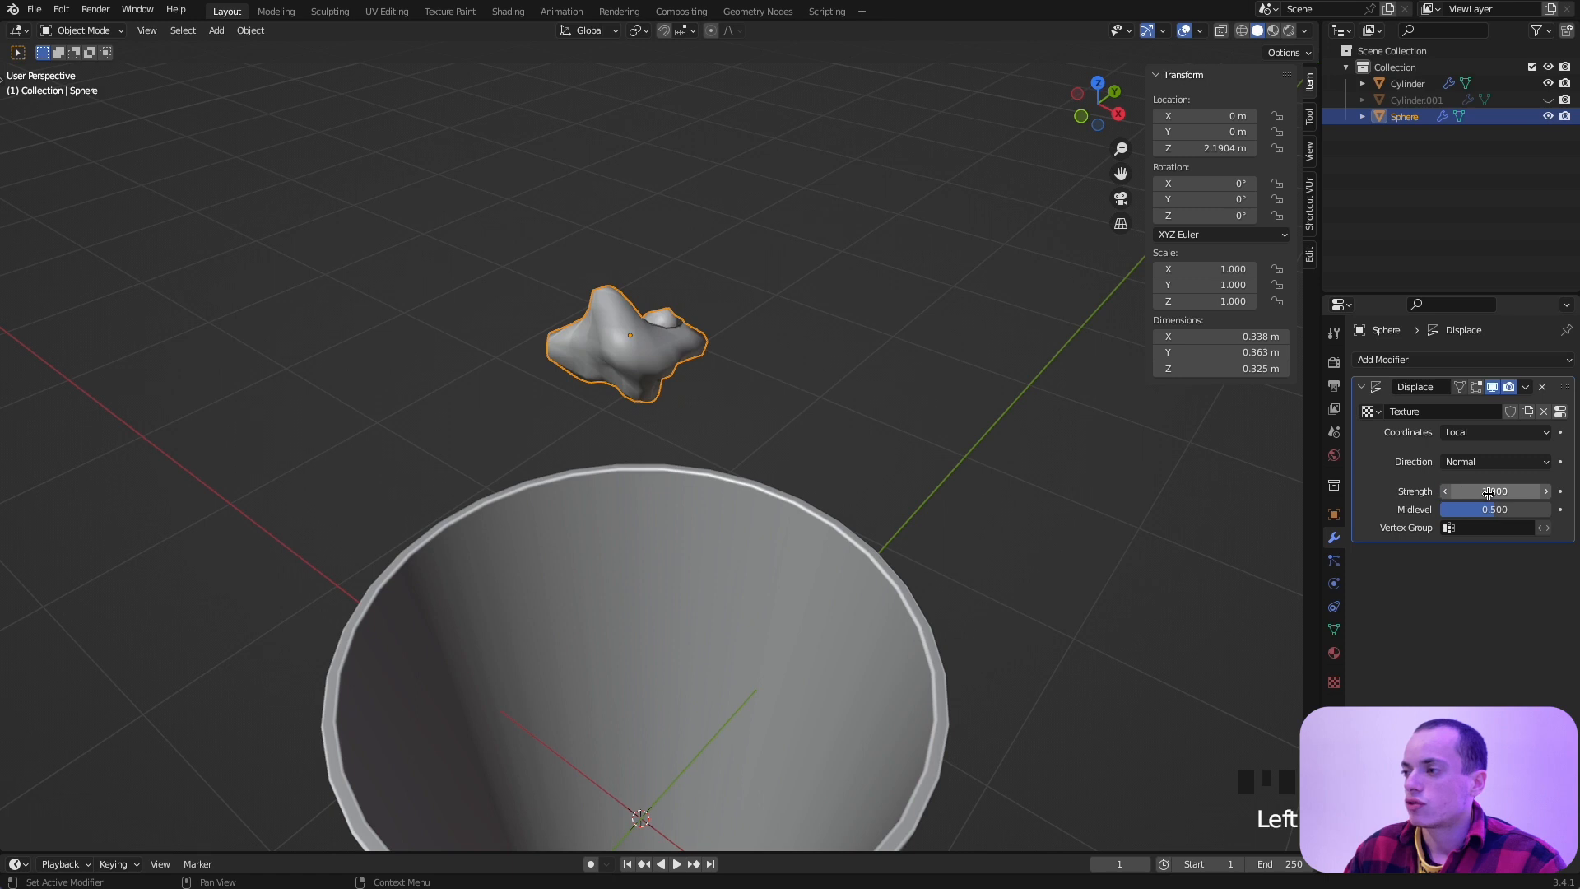
double_click(1516, 491)
text(0.1)
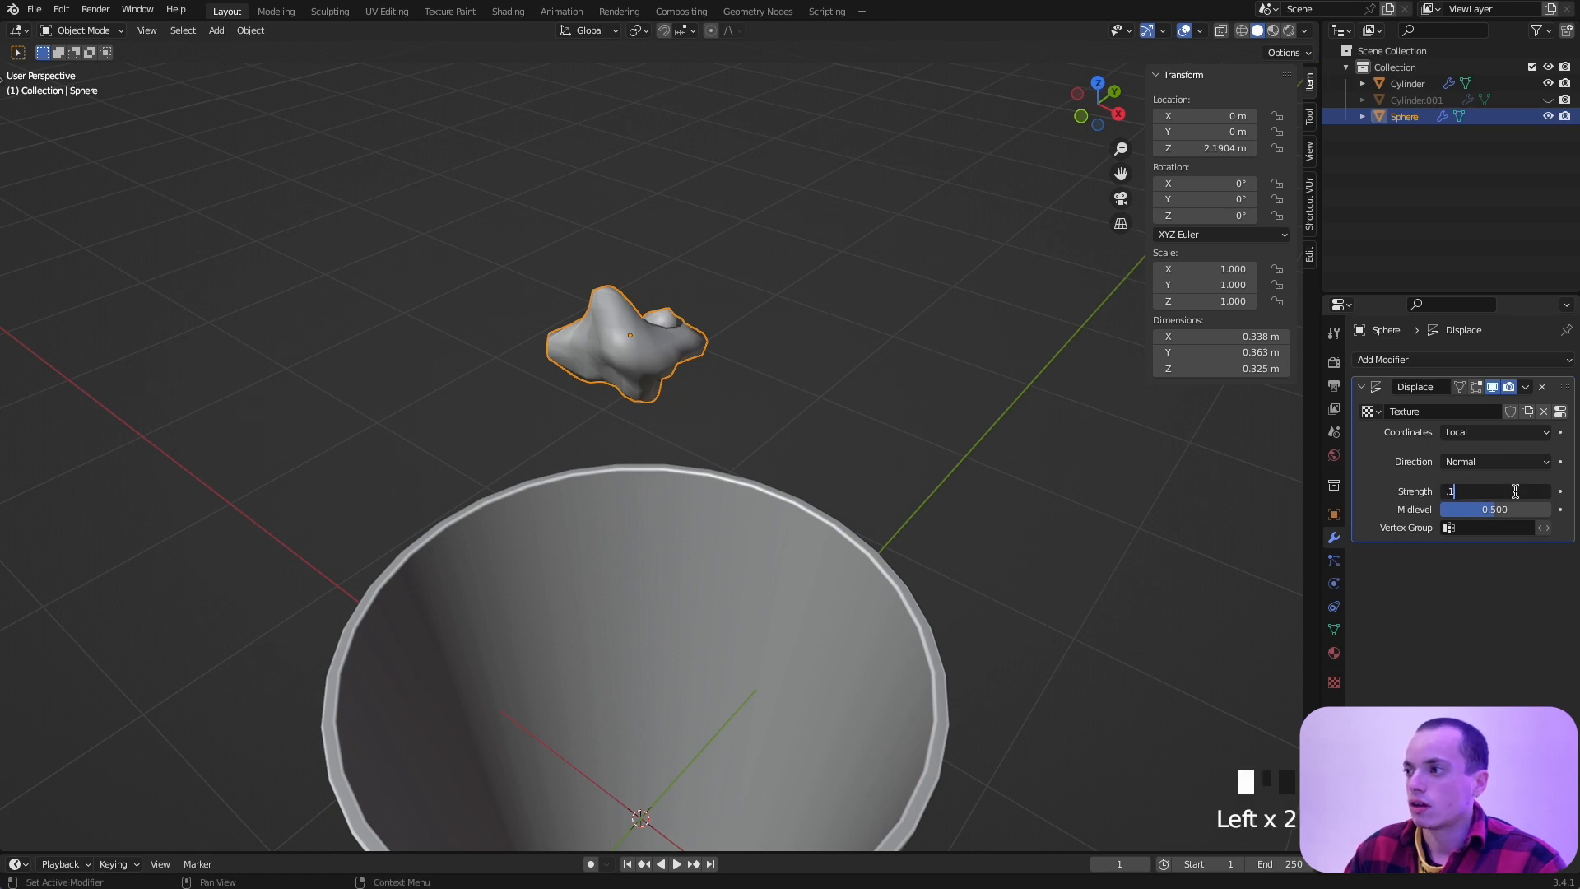
key(Return)
middle_drag(1005, 375, 1002, 368)
super+scroll(1005, 376, up, 5)
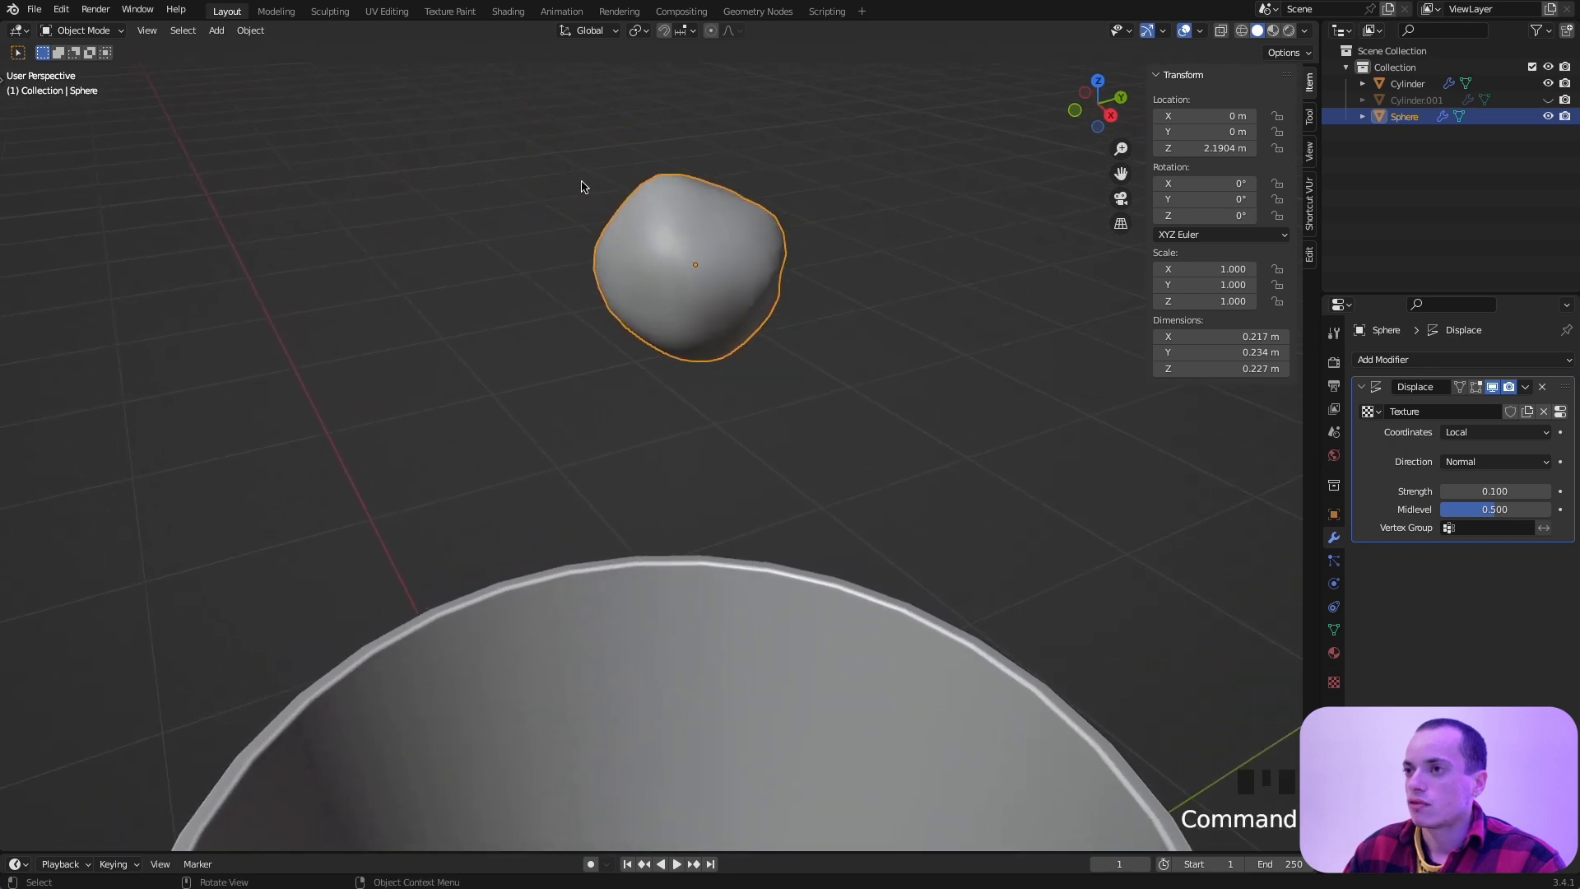
Step: Increase the Clouds texture's size to 0.80 to give the pearl a subtler, rounder distortion
click(1334, 682)
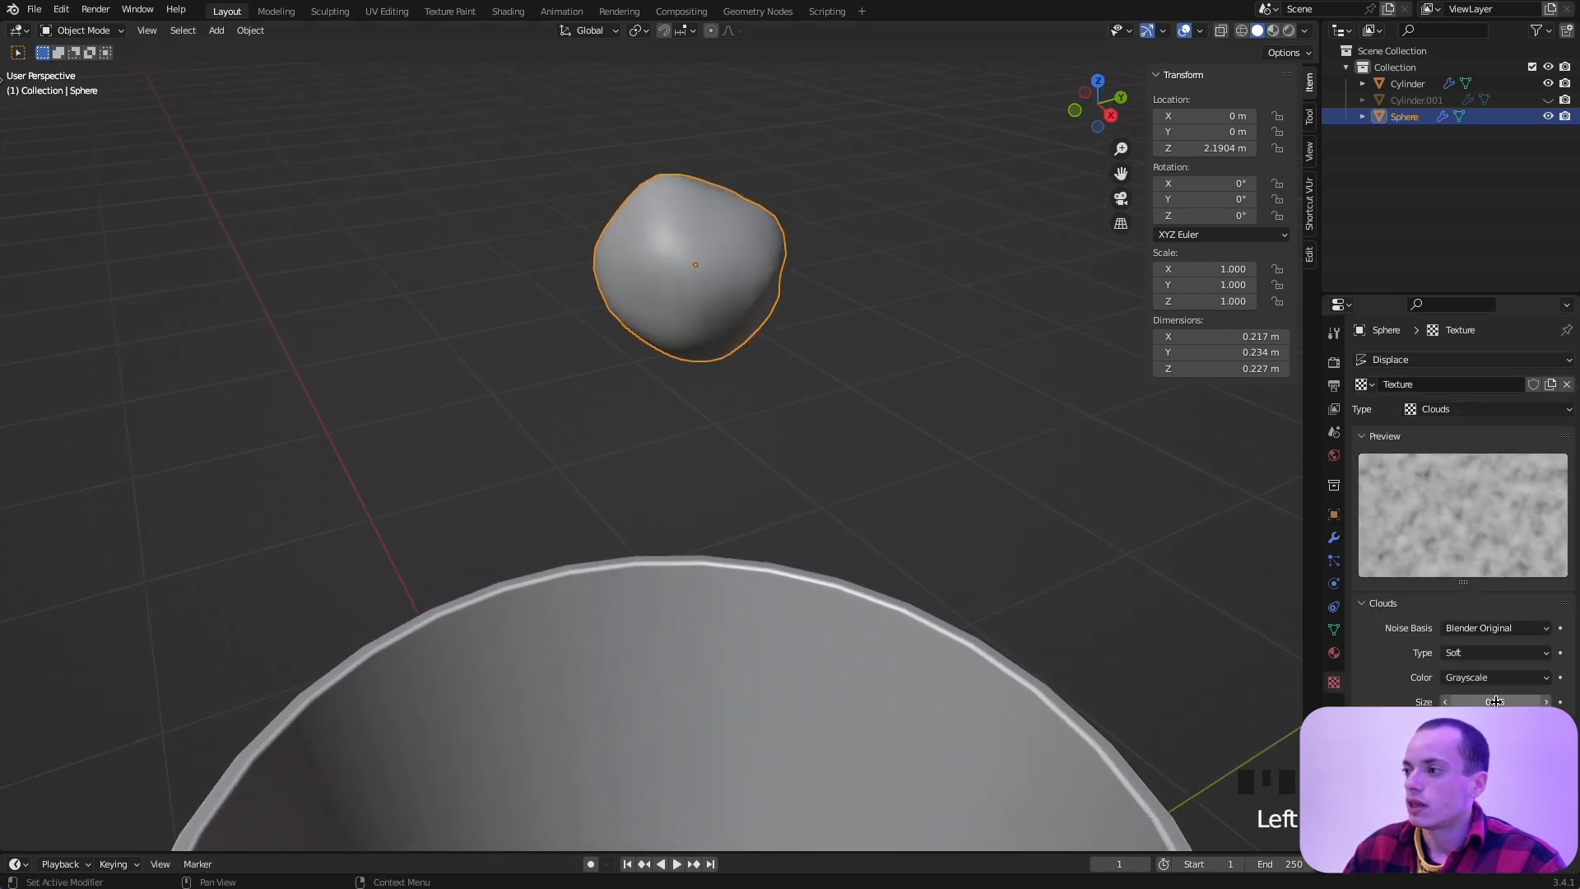
mouse_move(1482, 701)
mouse_down()
mouse_move(1560, 702)
mouse_move(1423, 701)
mouse_move(1498, 702)
mouse_move(1465, 701)
mouse_up()
scroll(1033, 574, right, 10)
super+scroll(1033, 574, down, 3)
scroll(860, 518, left, 10)
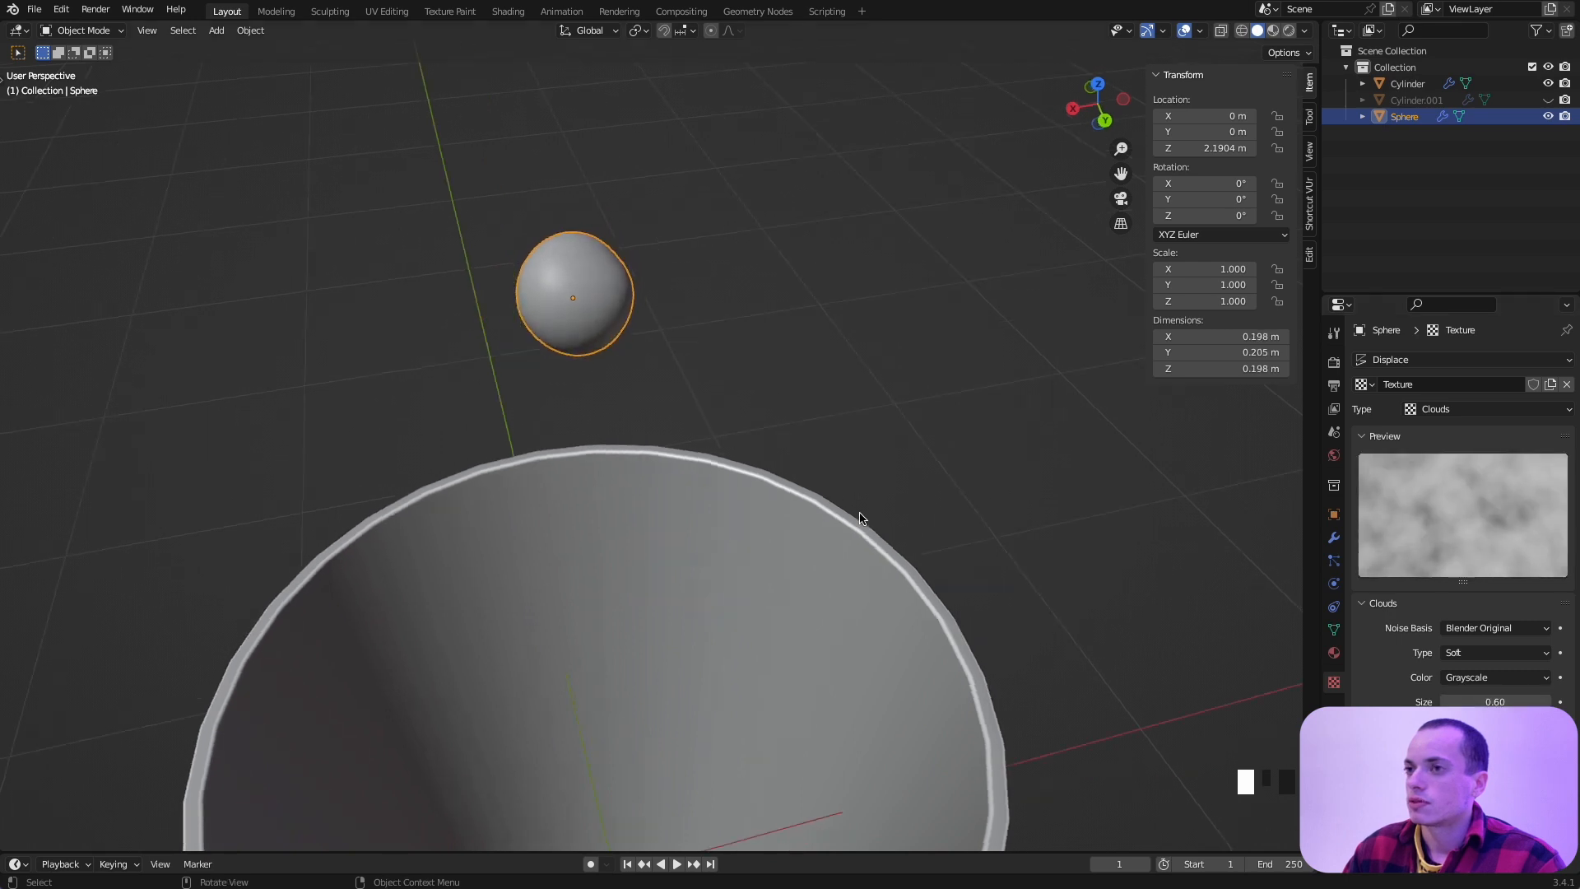
scroll(860, 518, down, 8)
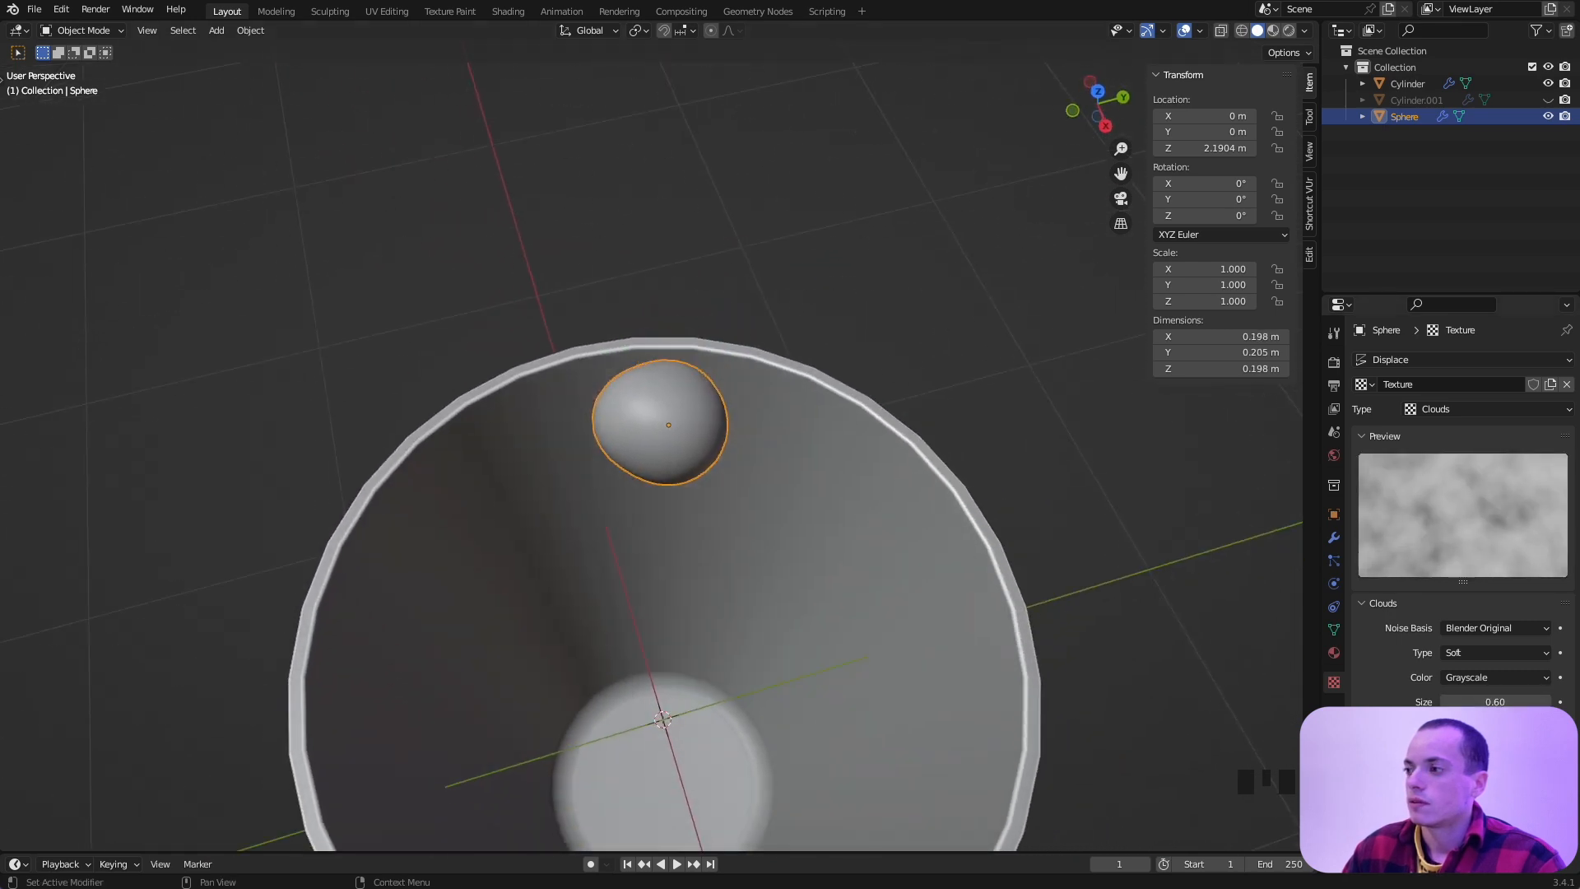
drag(1495, 701, 1514, 702)
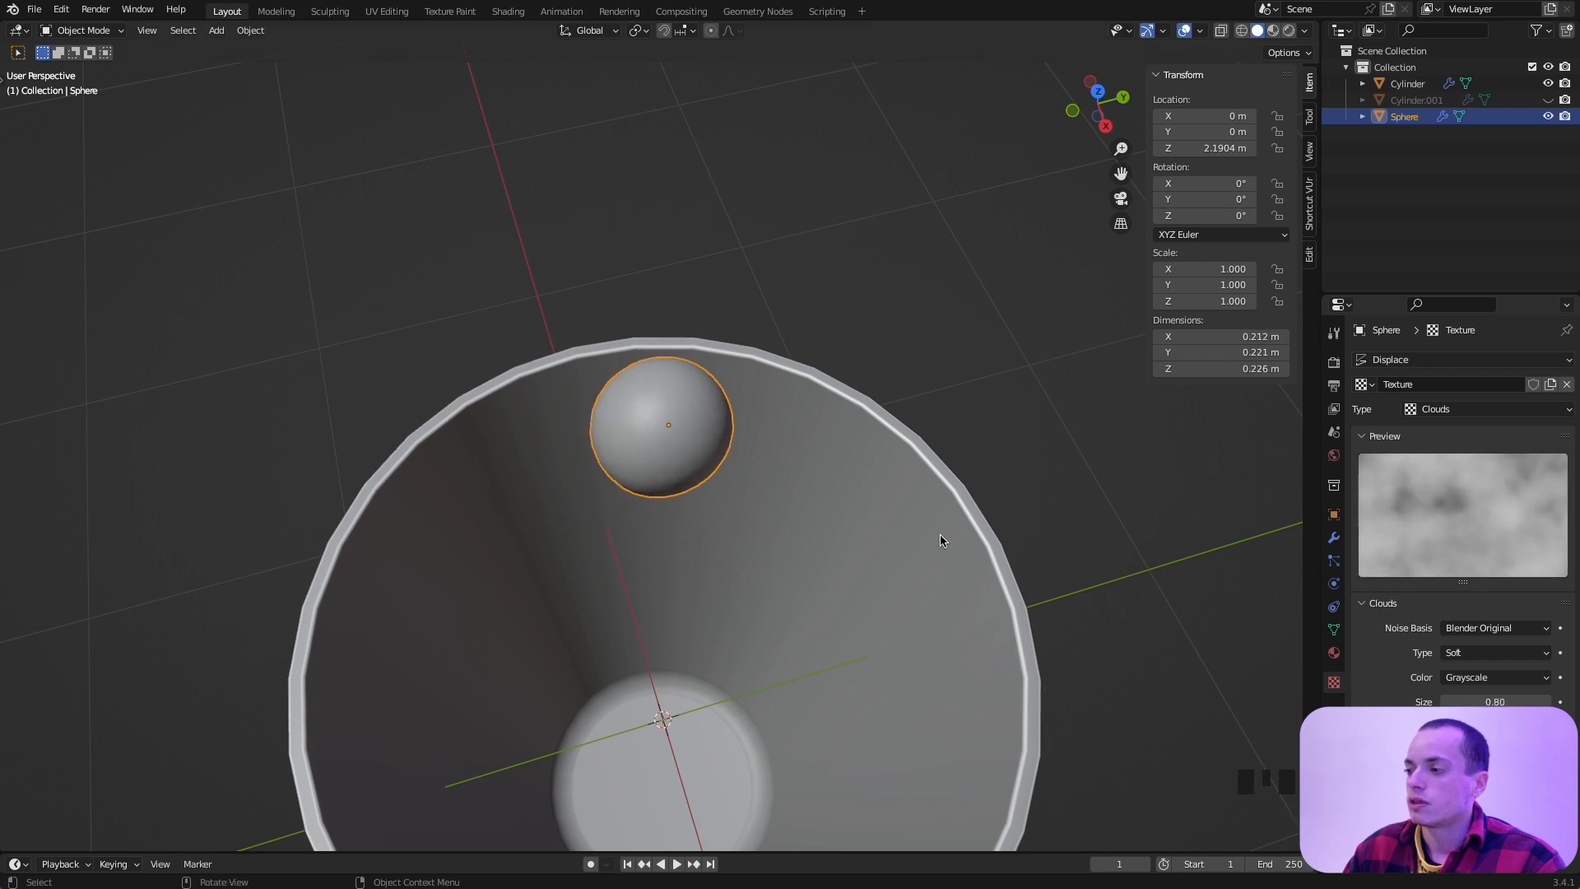
scroll(943, 540, left, 5)
scroll(943, 540, left, 5)
ctrl+scroll(942, 540, down, 5)
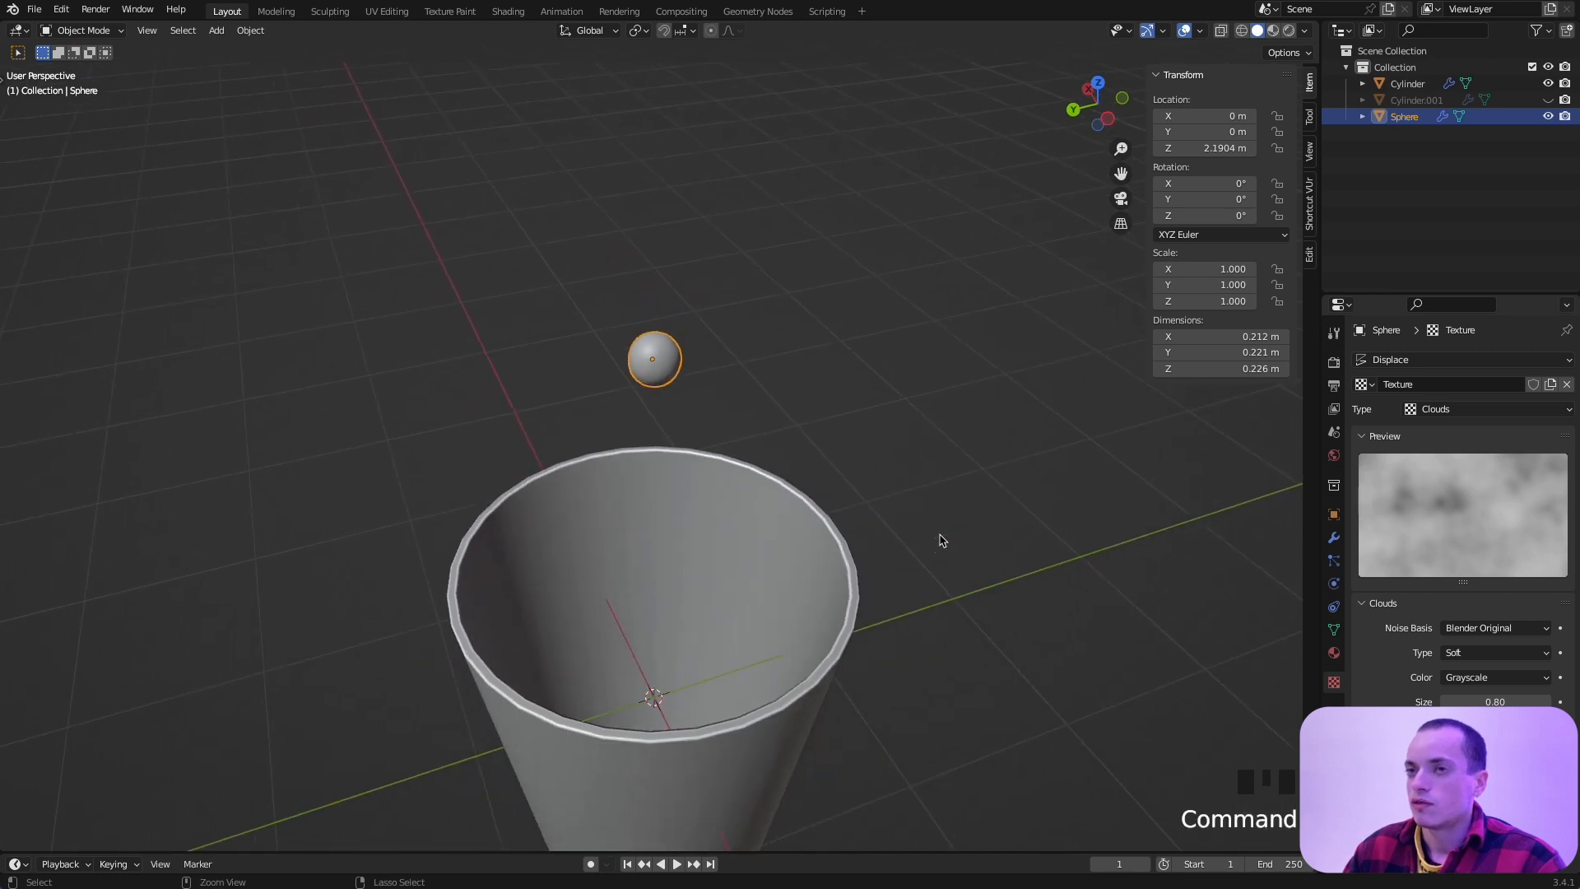
Step: Save the file bbtea.blend
key(ctrl)
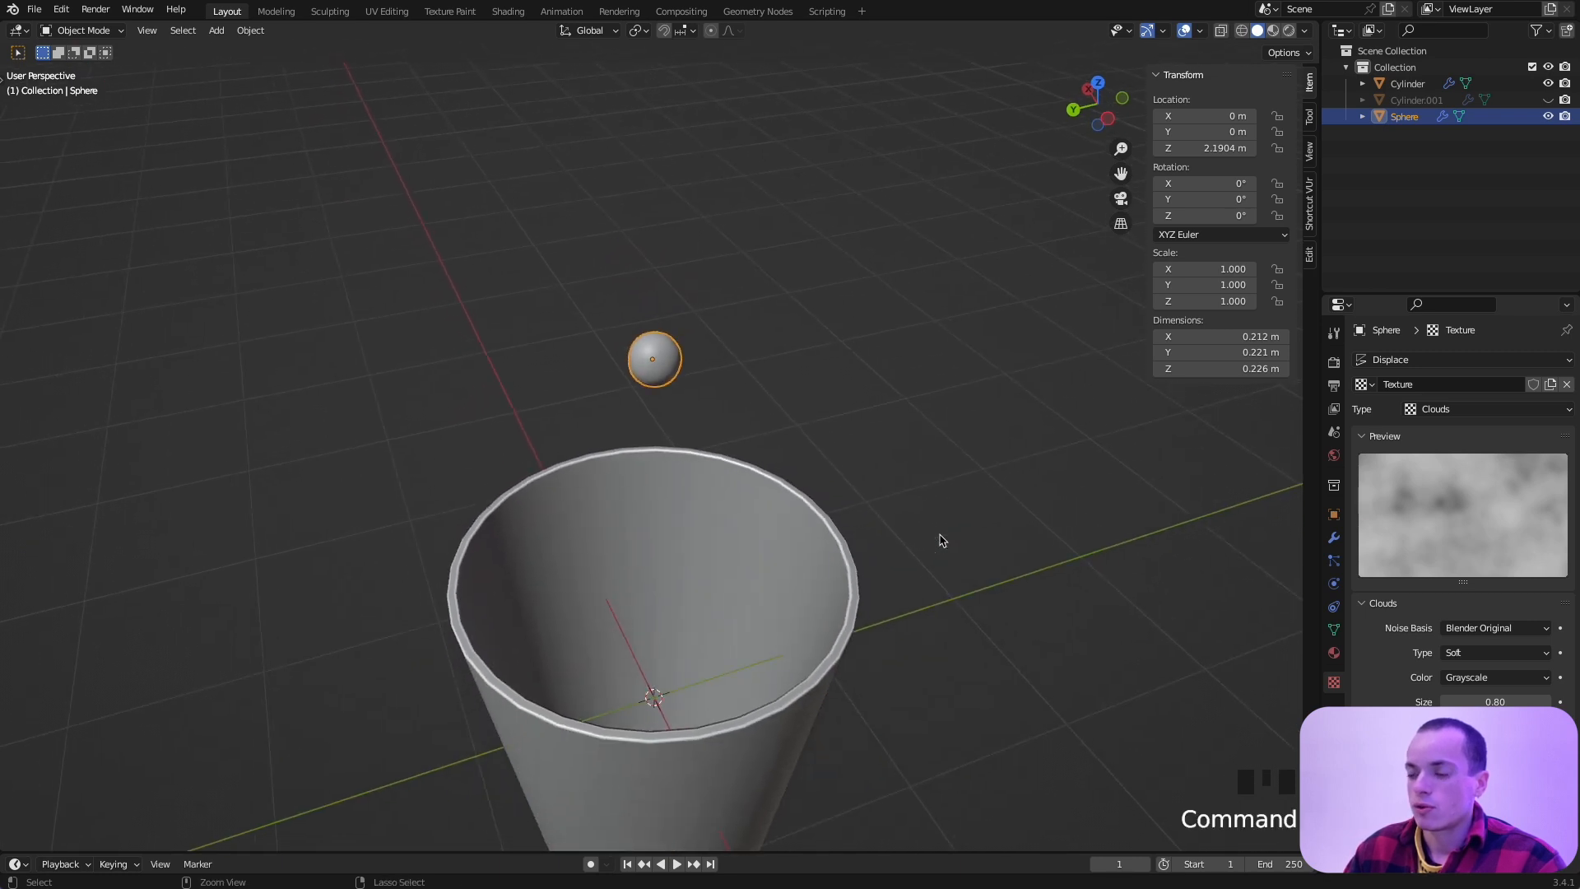
key(ctrl+s)
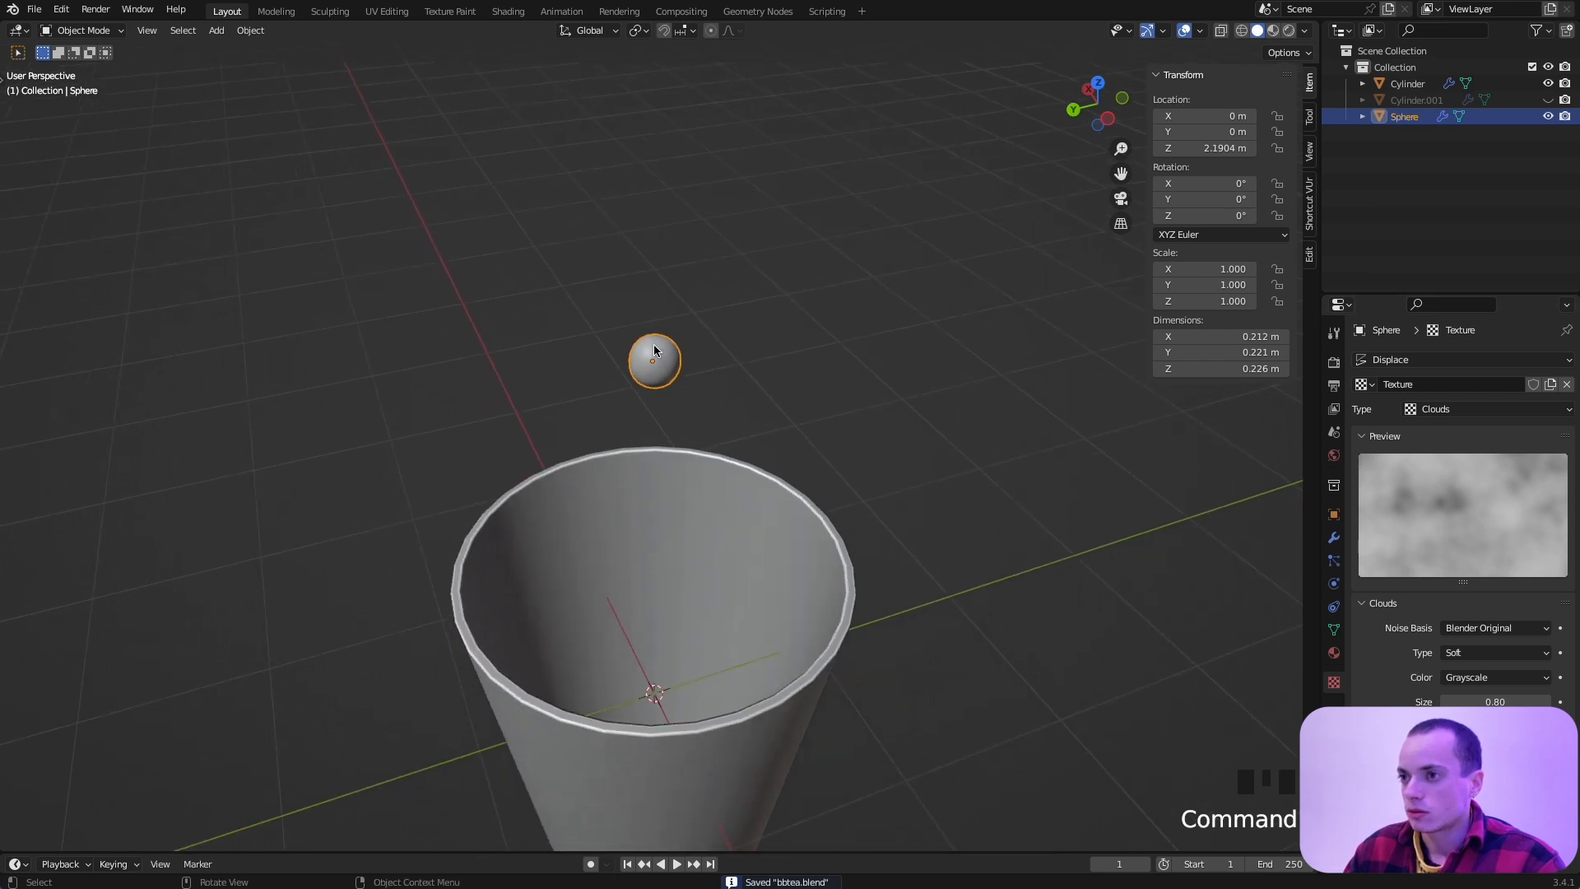
scroll(730, 430, down, 3)
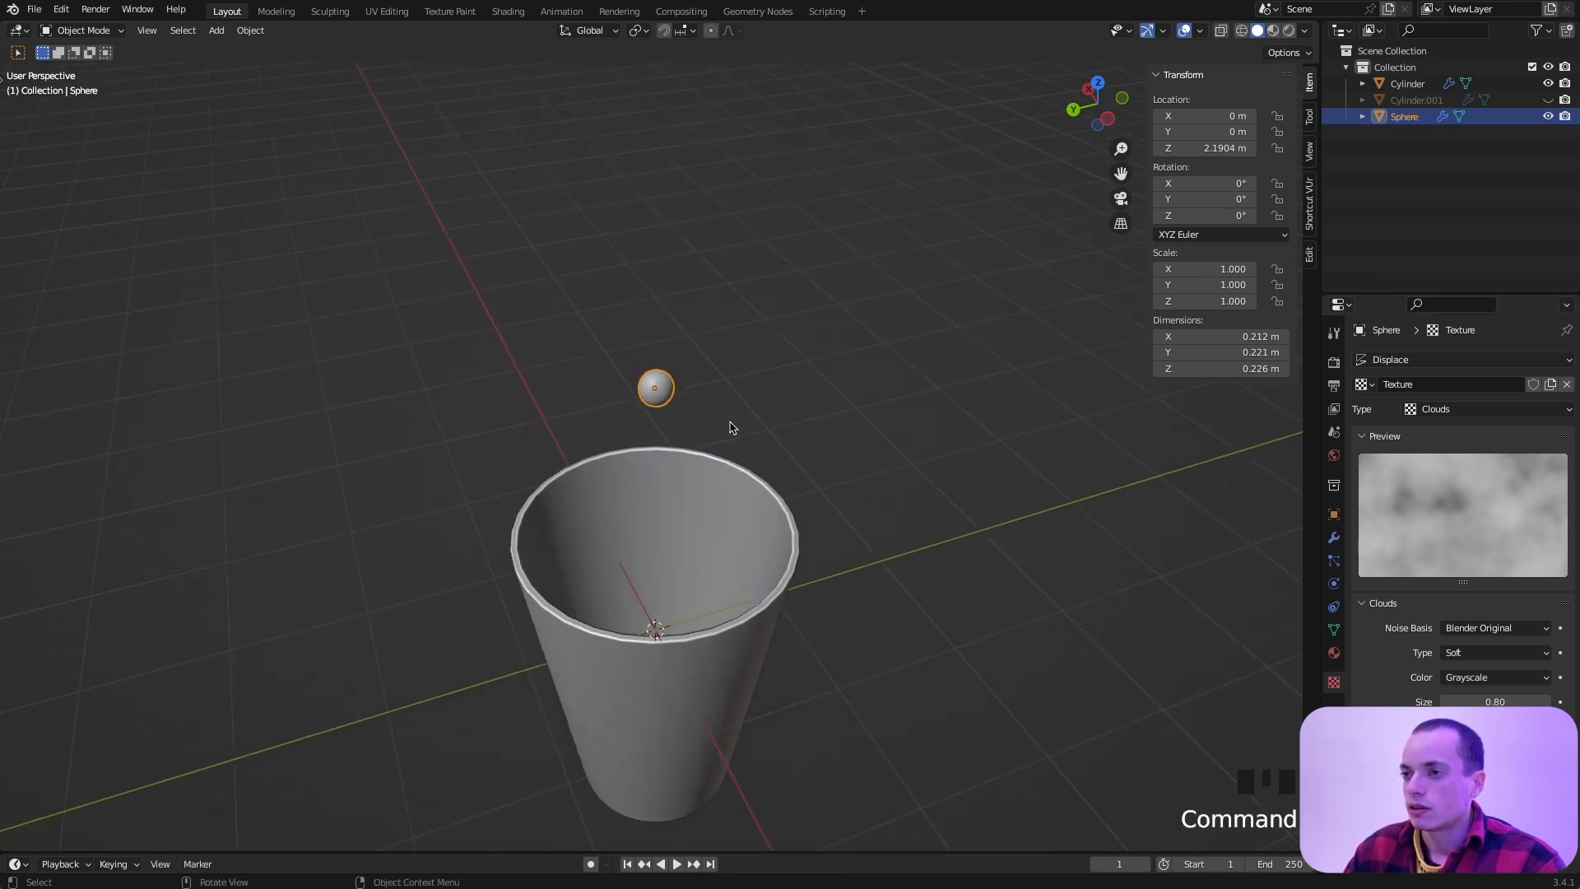
Step: Add an active Rigid Body to the pearl and set its collision shape to Mesh
scroll(730, 428, up, 10)
scroll(730, 428, down, 10)
super+scroll(730, 428, down, 1)
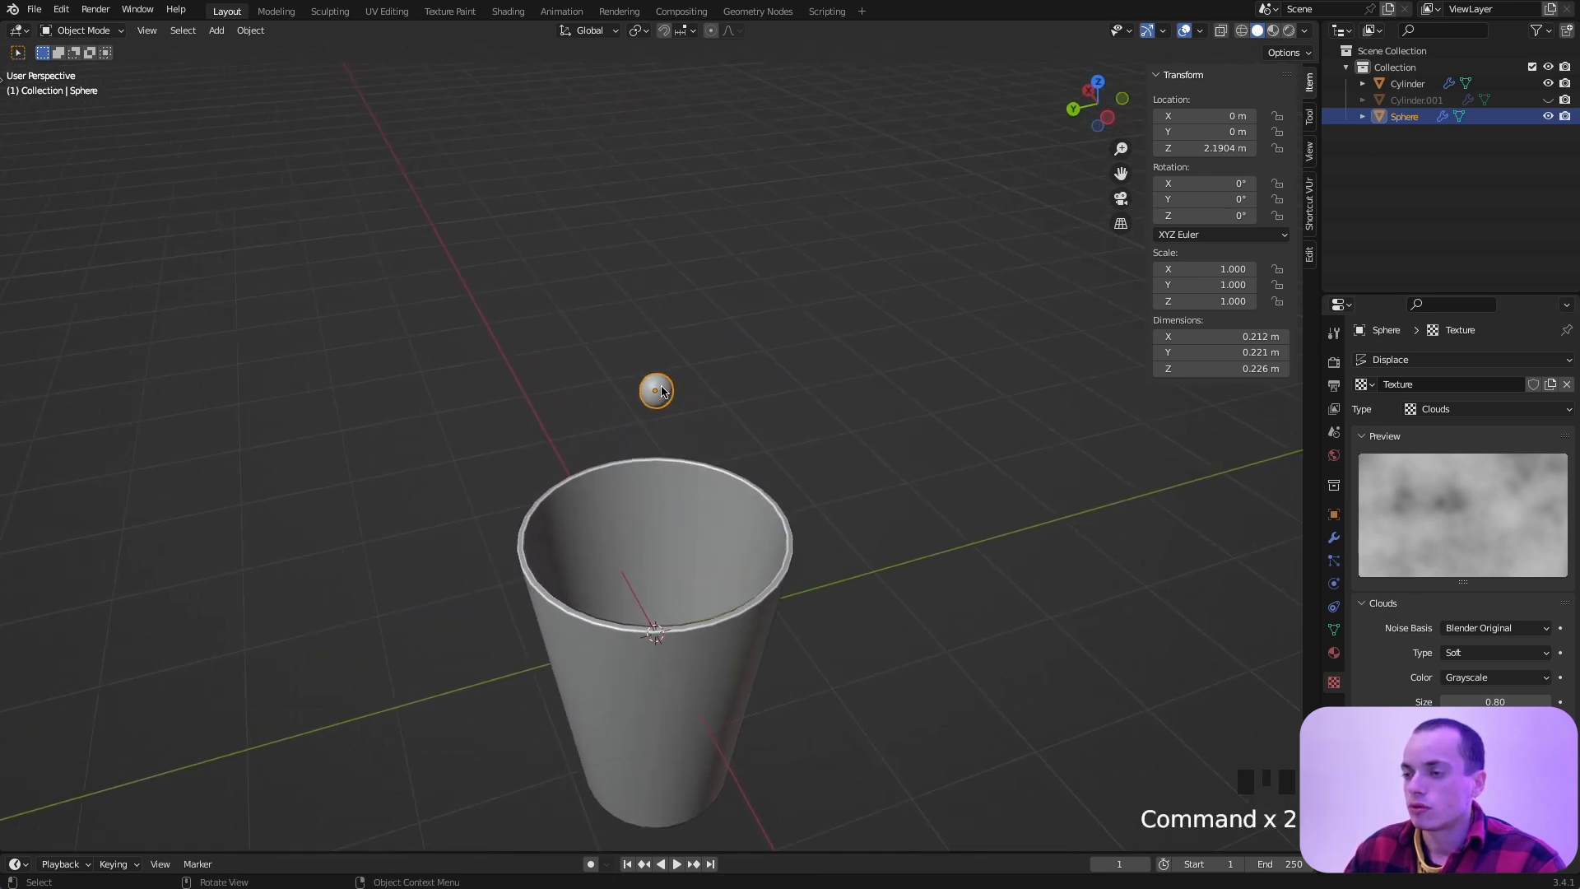
super+scroll(664, 393, up, 1)
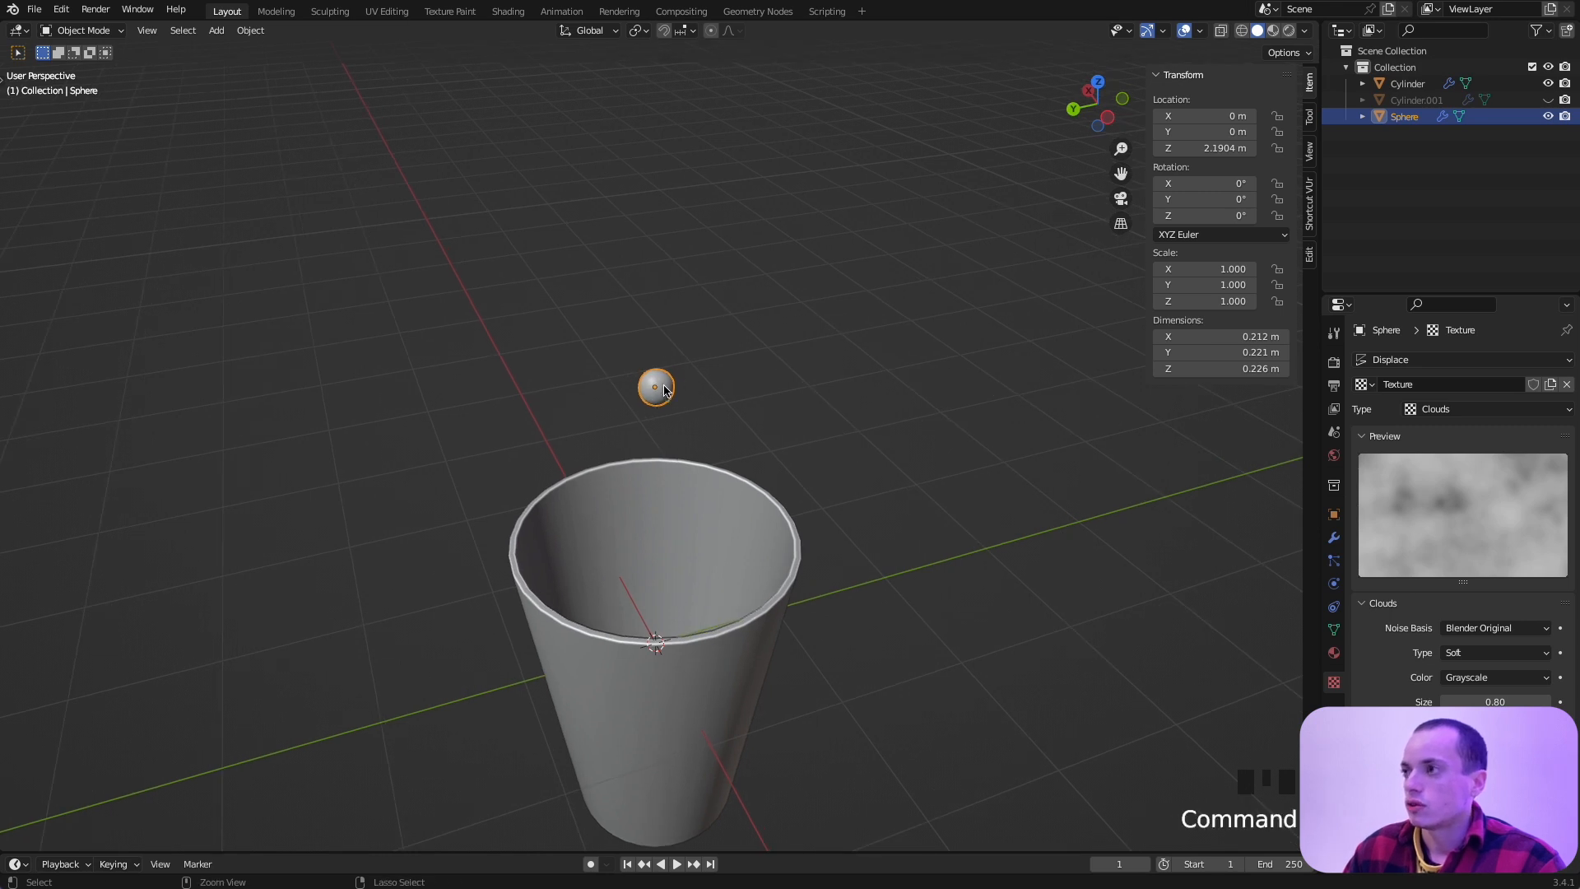
super+scroll(663, 393, up, 1)
super+scroll(665, 389, up, 1)
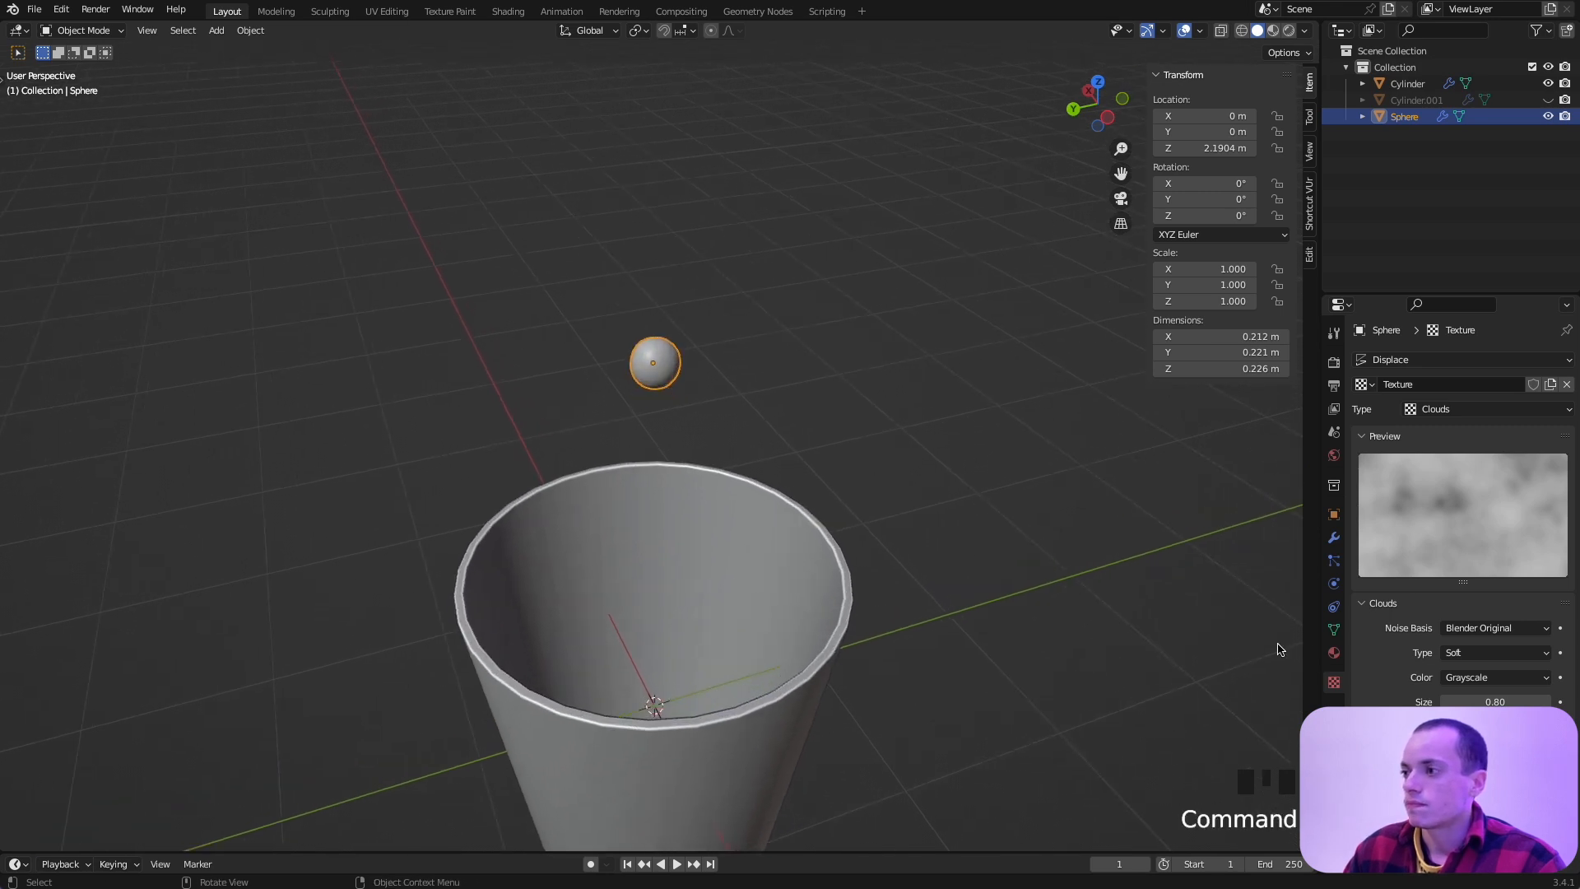
click(1334, 584)
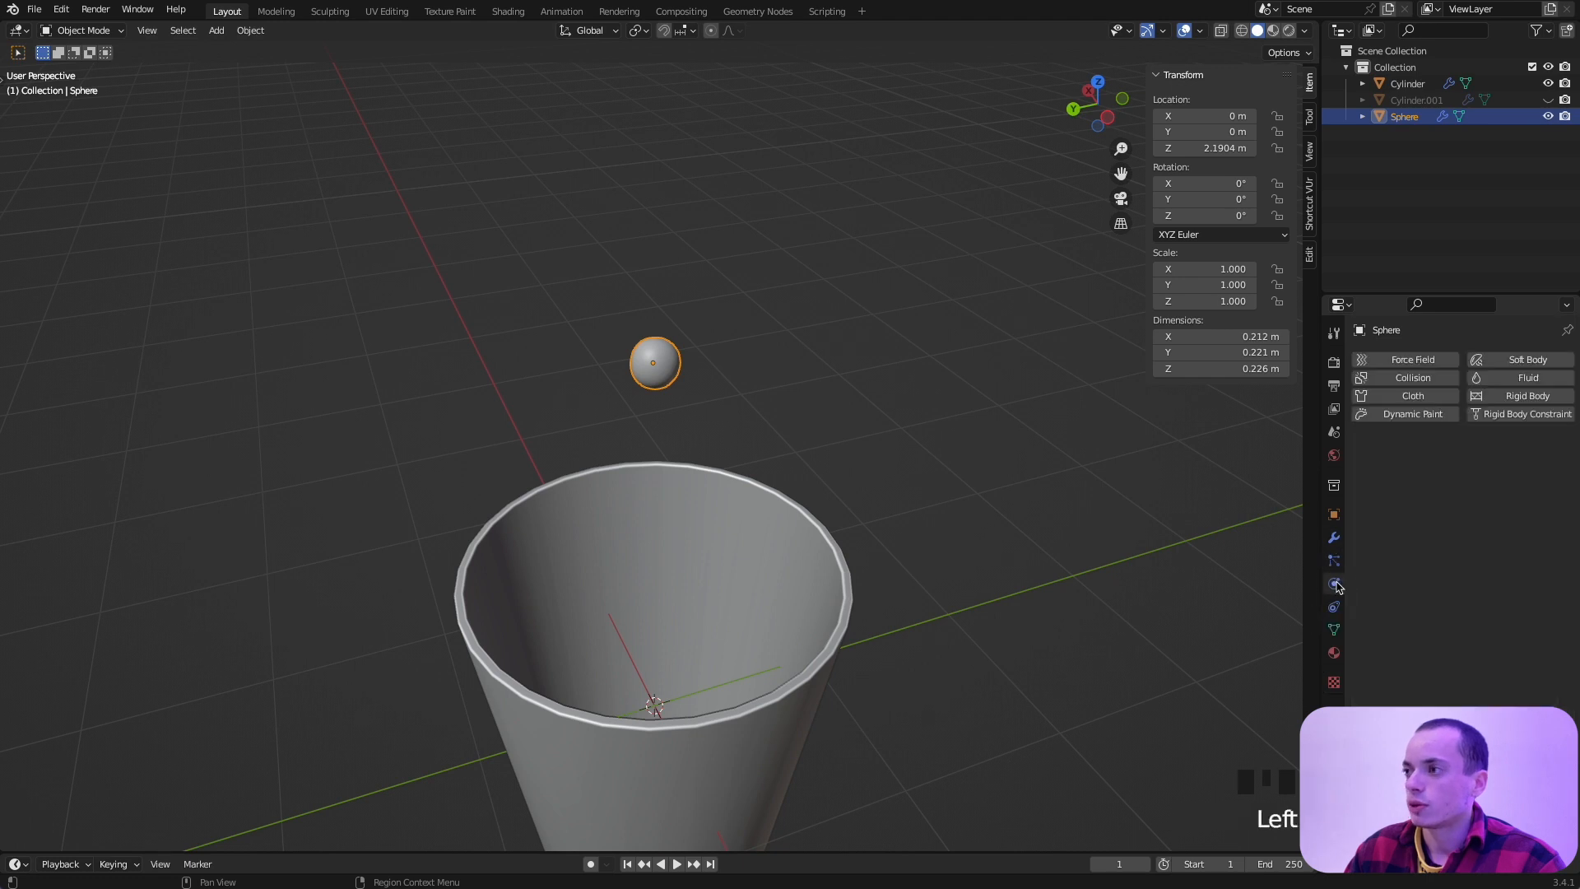
click(1535, 397)
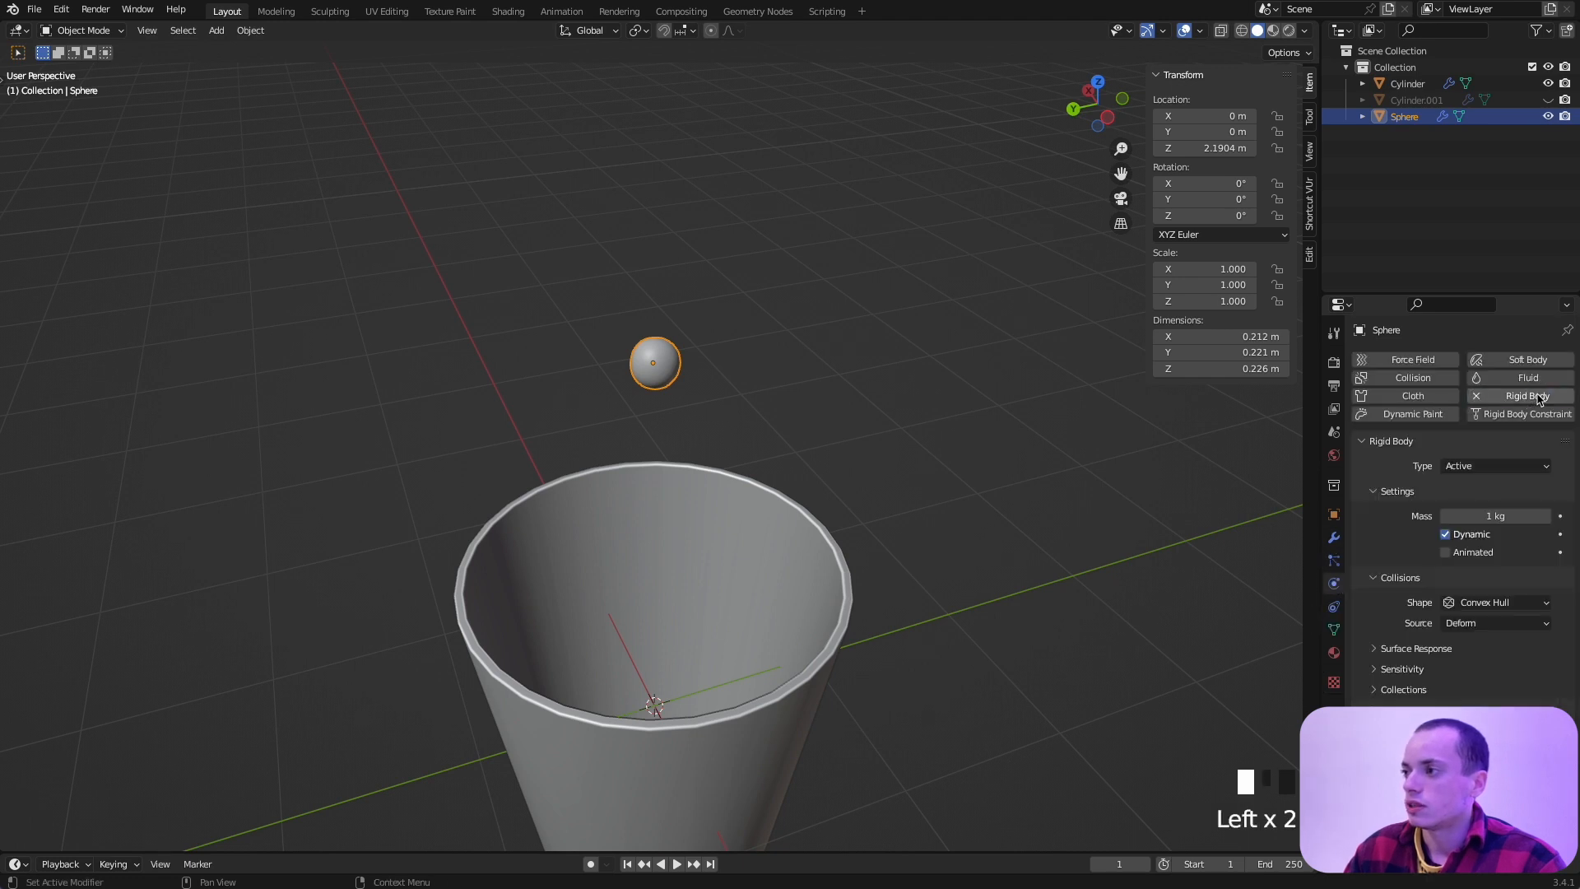
click(1502, 603)
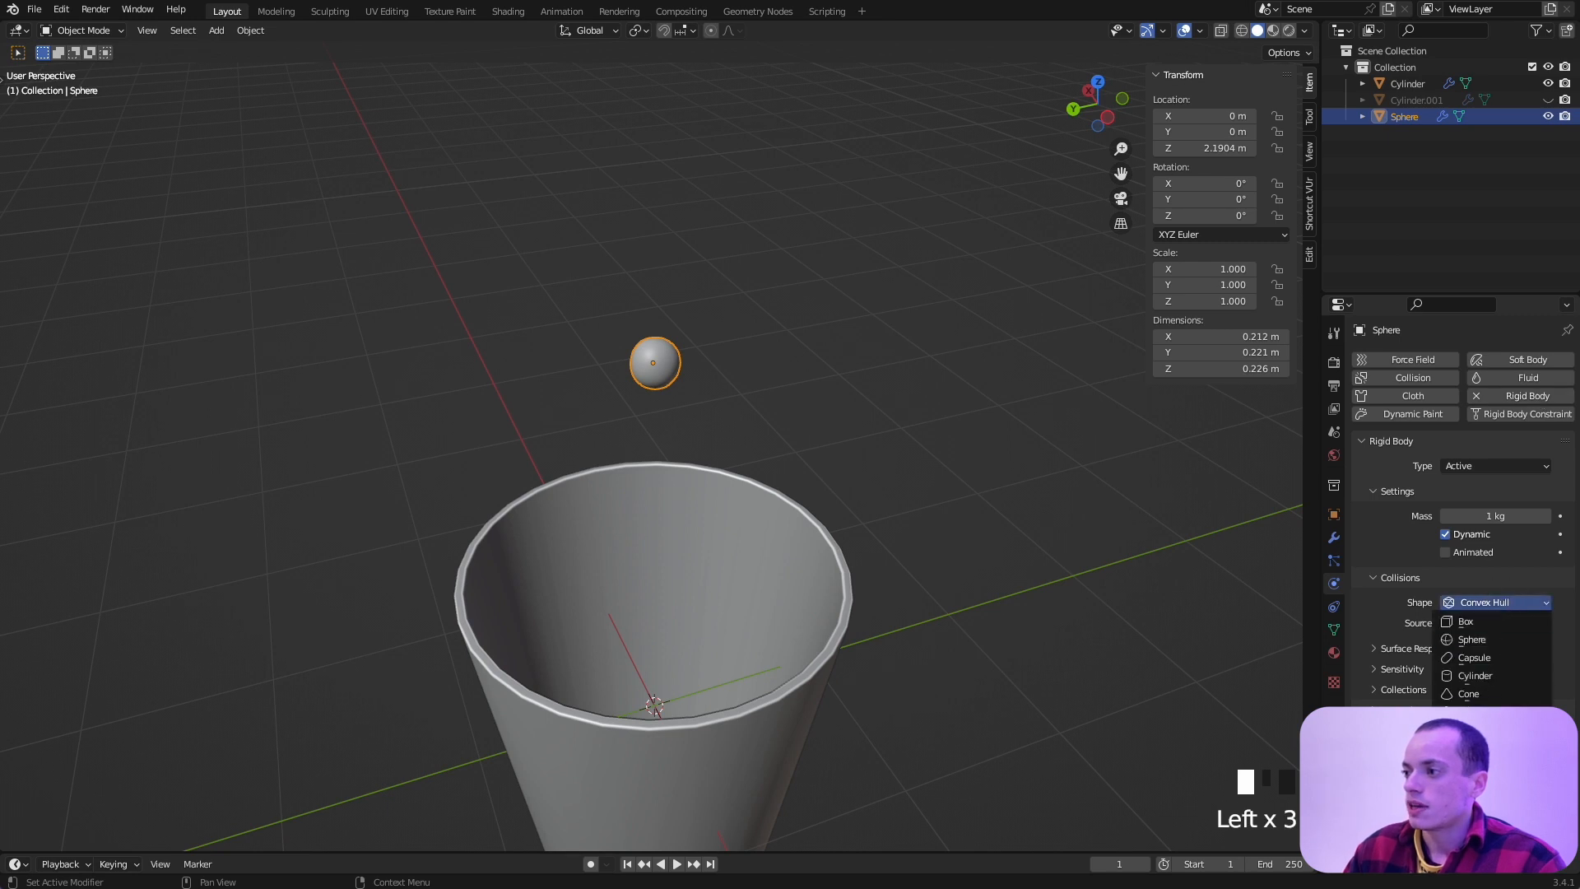
click(1473, 730)
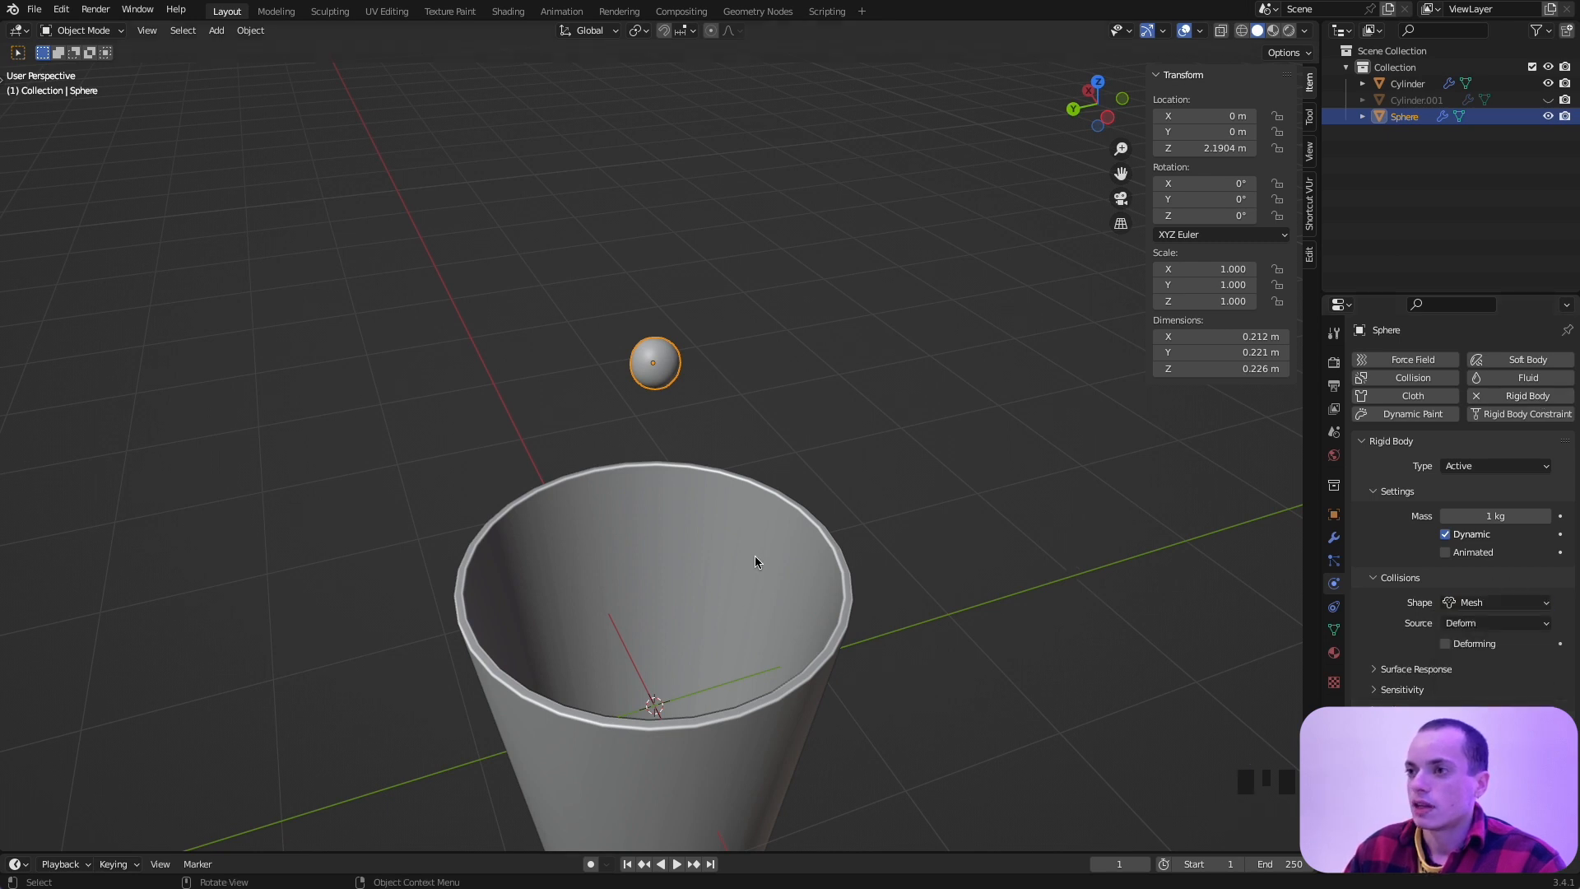
Step: Play the simulation to check the pearl's fall, select the cup, and return to frame 1
middle_drag(787, 566, 787, 574)
key(space)
key(space)
click(774, 462)
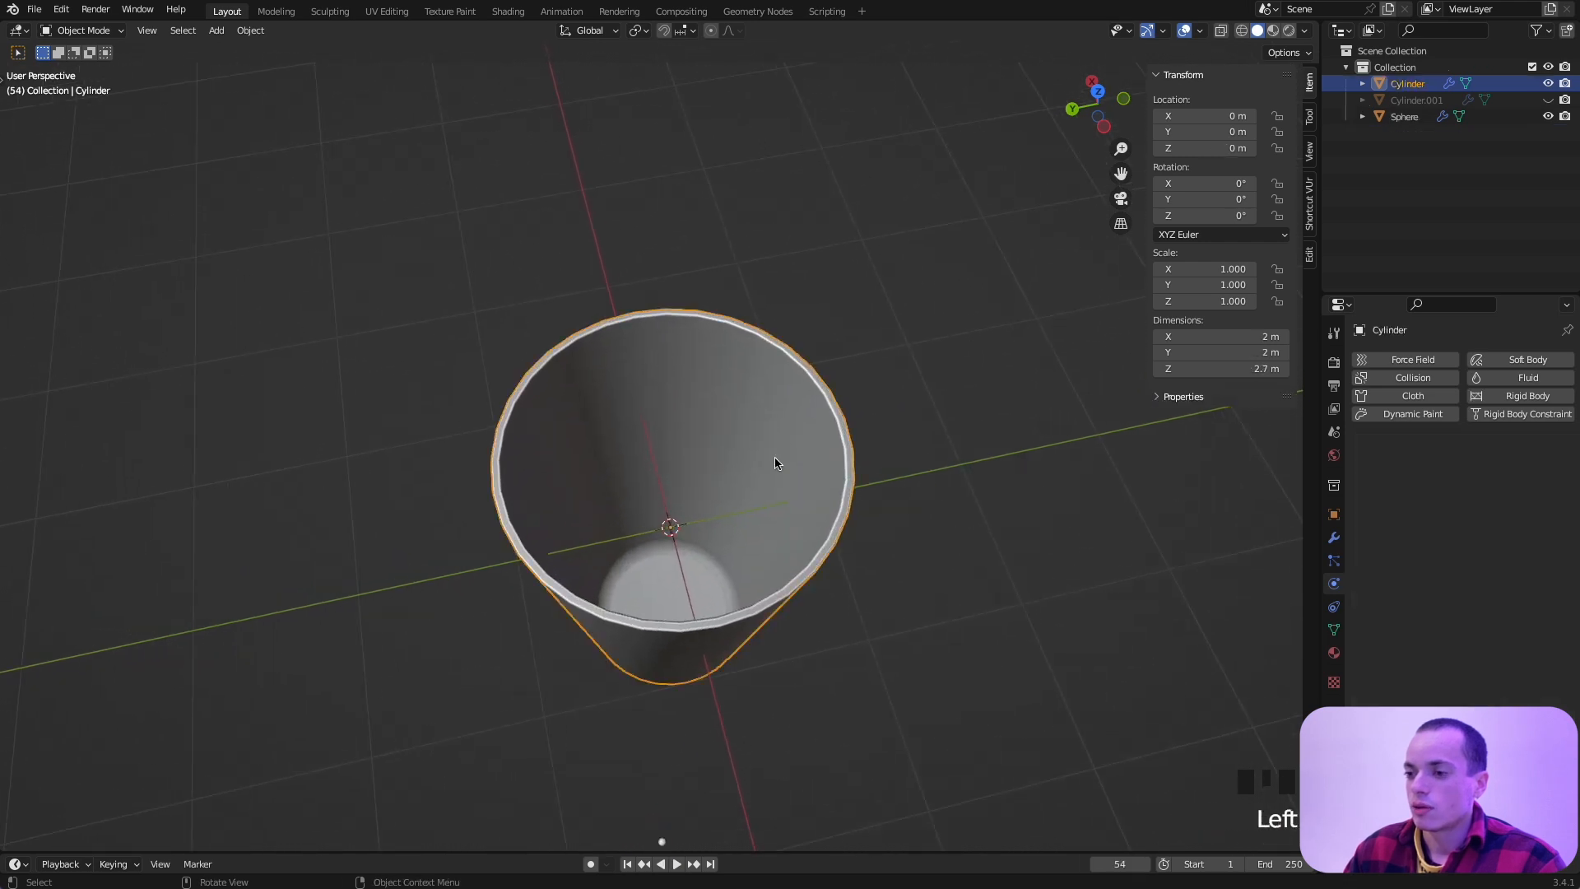
click(626, 865)
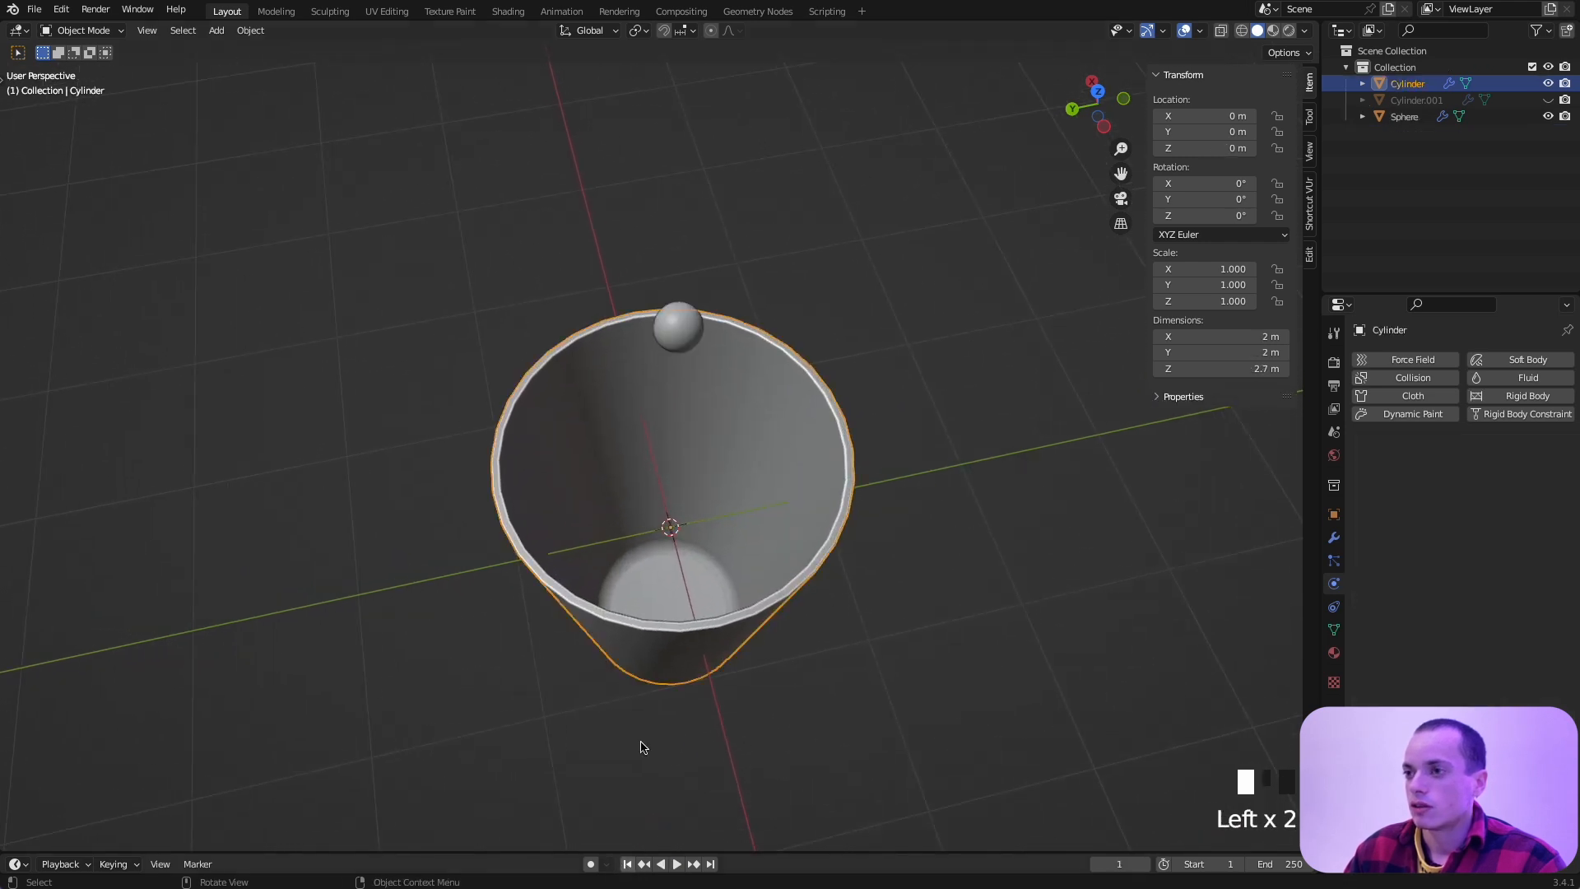
Step: Add a Rigid Body to the cup and set its type to Passive
middle_drag(809, 388, 798, 395)
click(1528, 396)
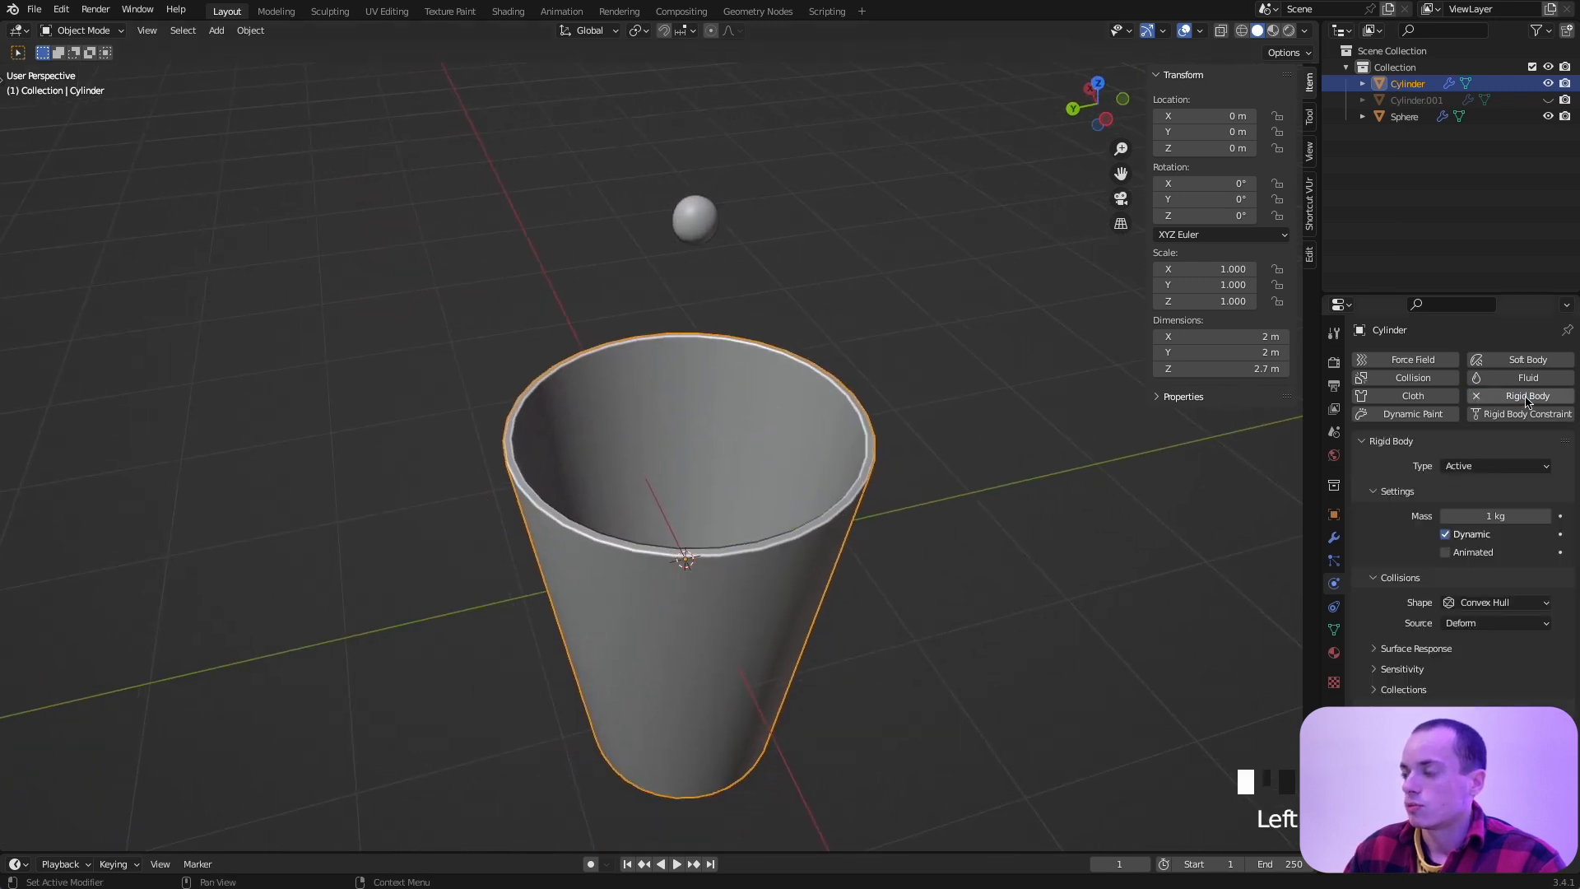
click(695, 214)
click(773, 446)
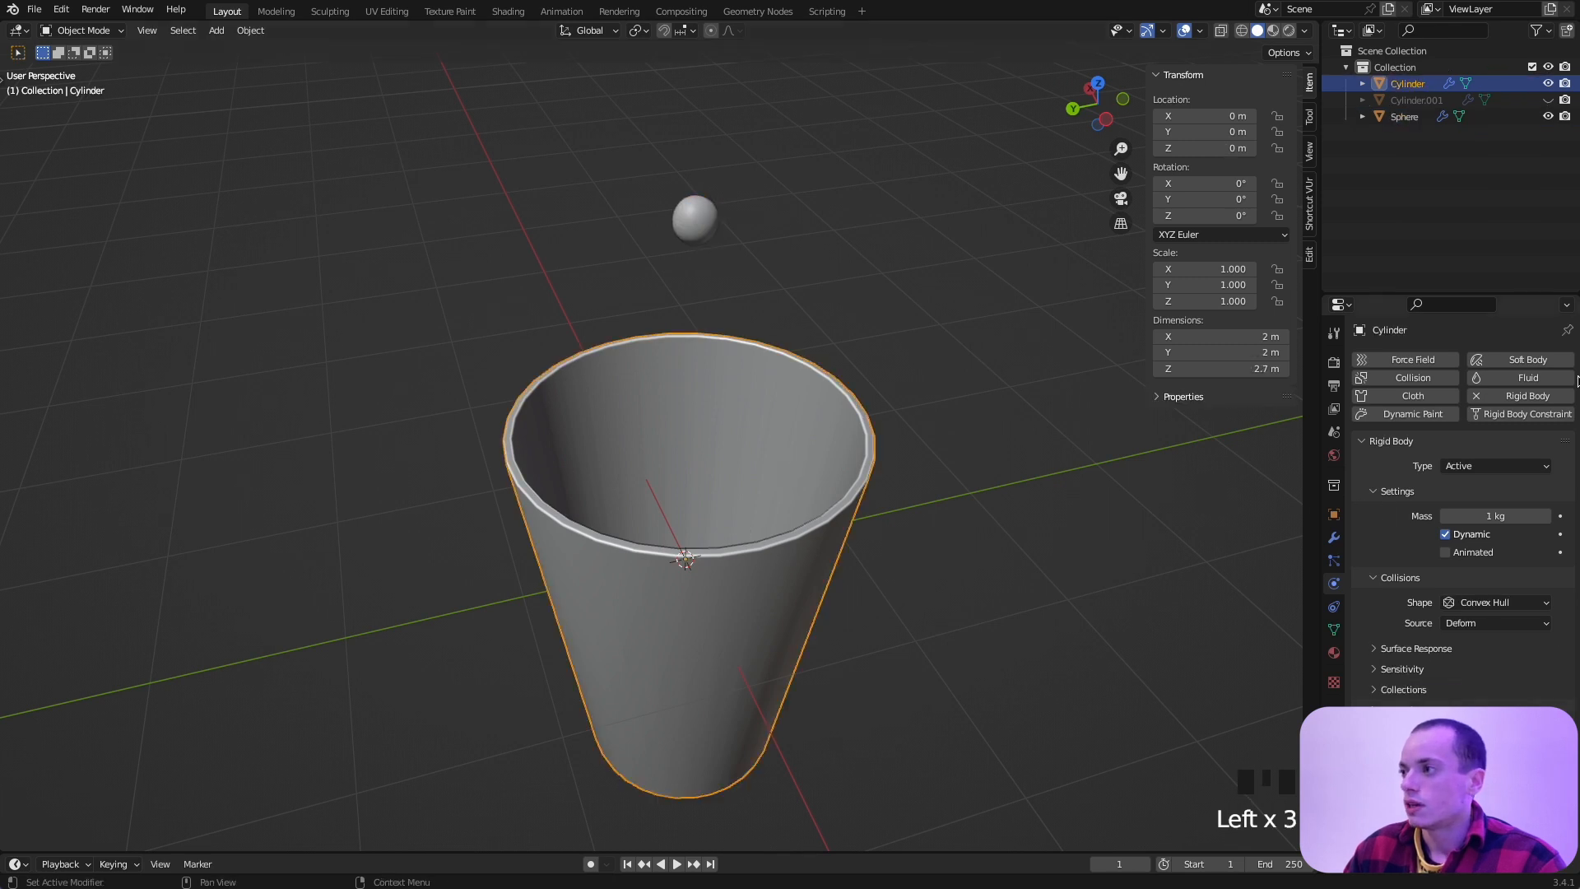
click(1472, 467)
click(1474, 504)
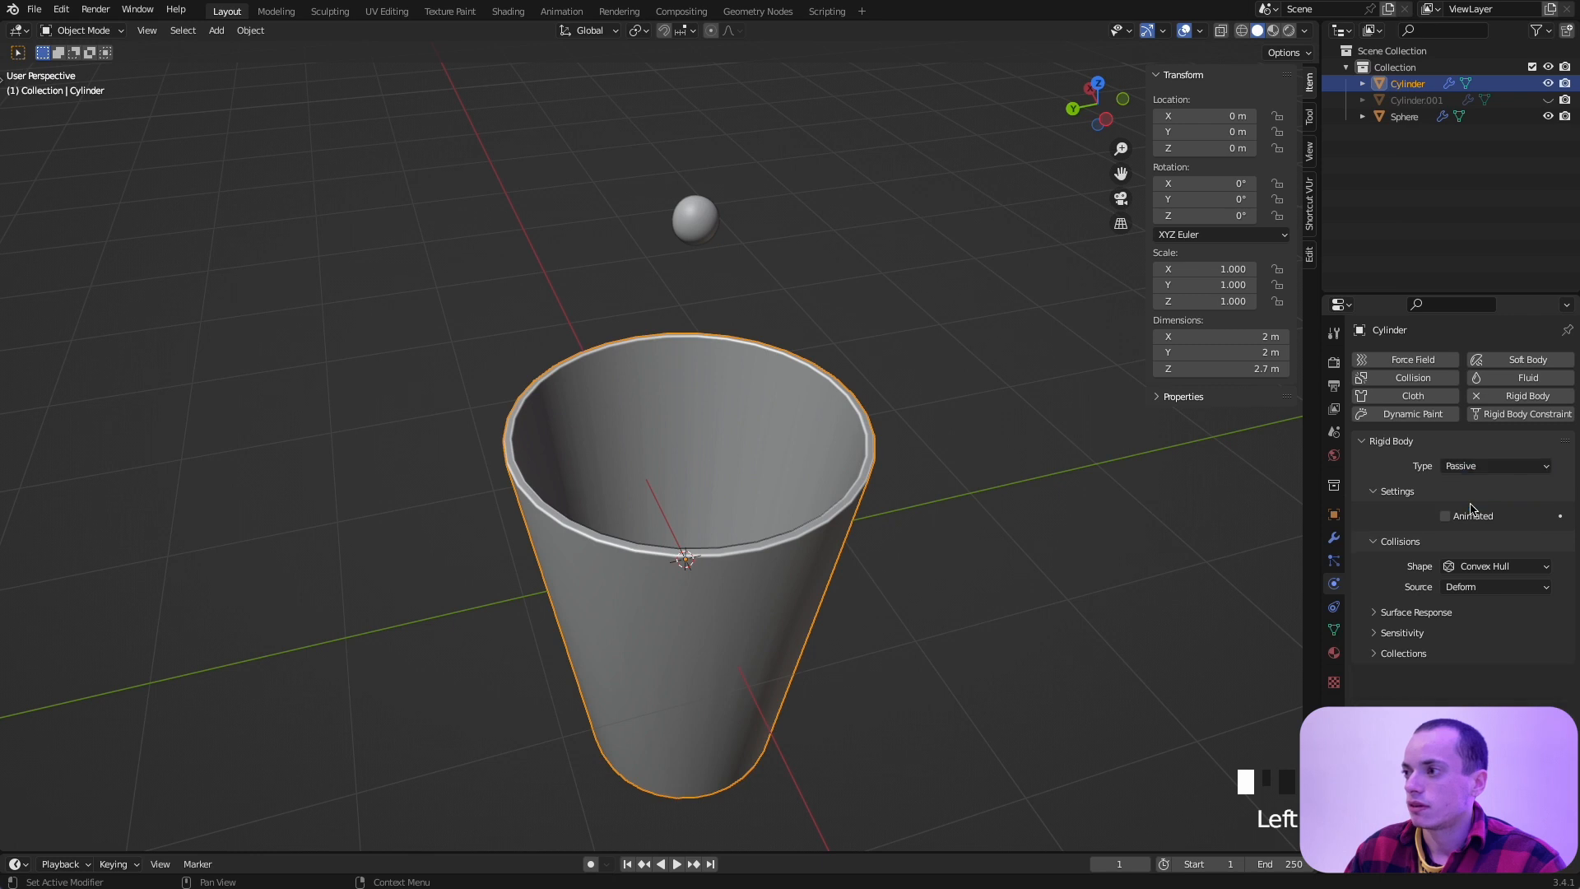
Step: Set the cup's rigid body collision shape to Mesh
click(697, 219)
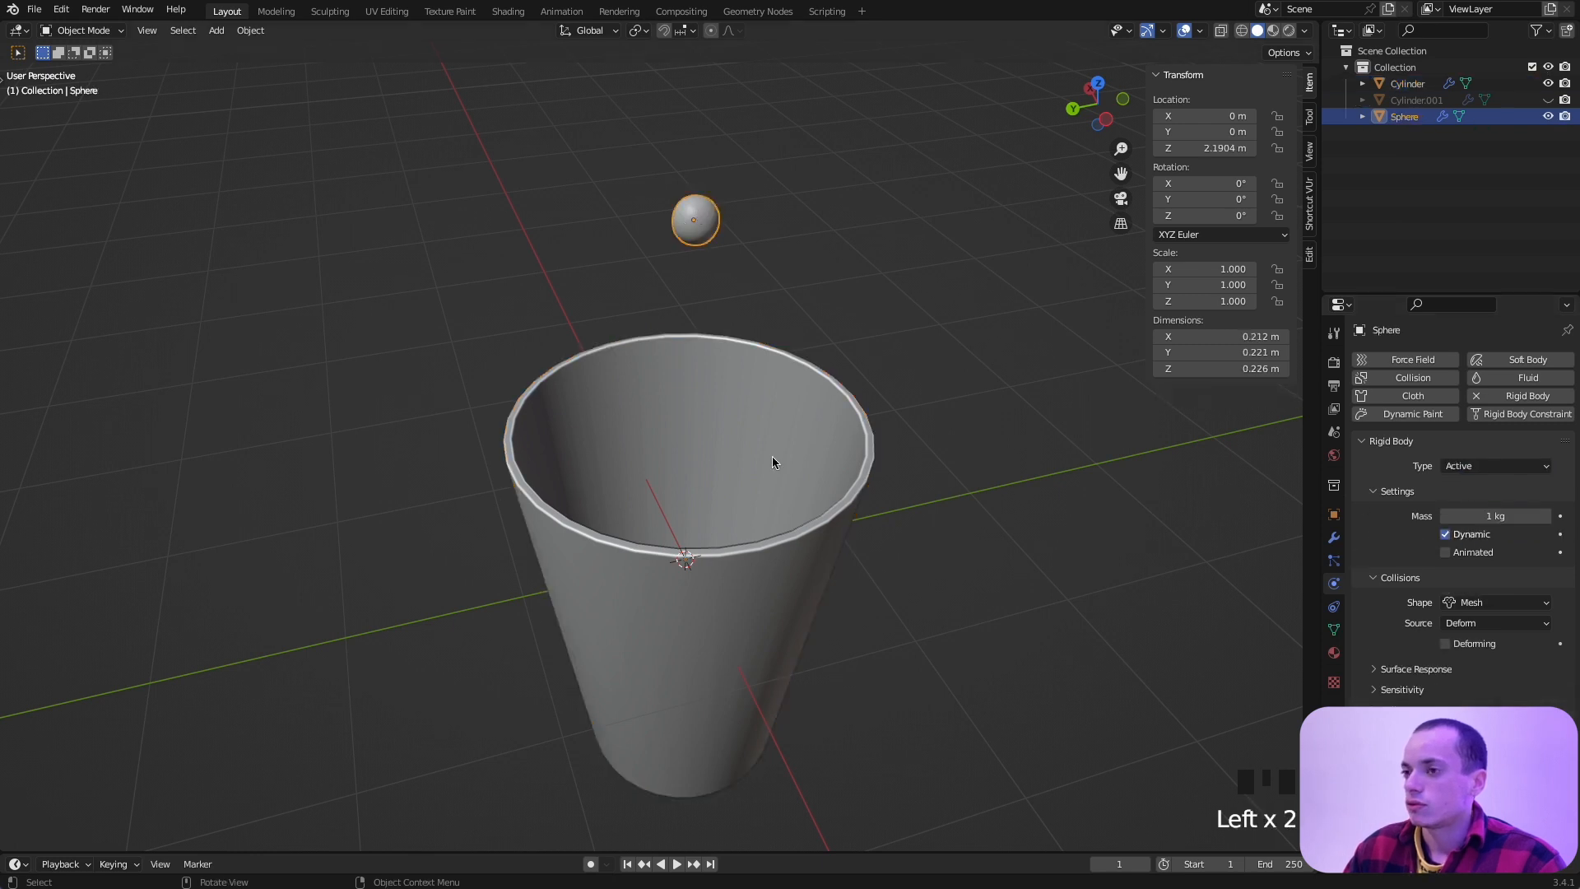
click(828, 446)
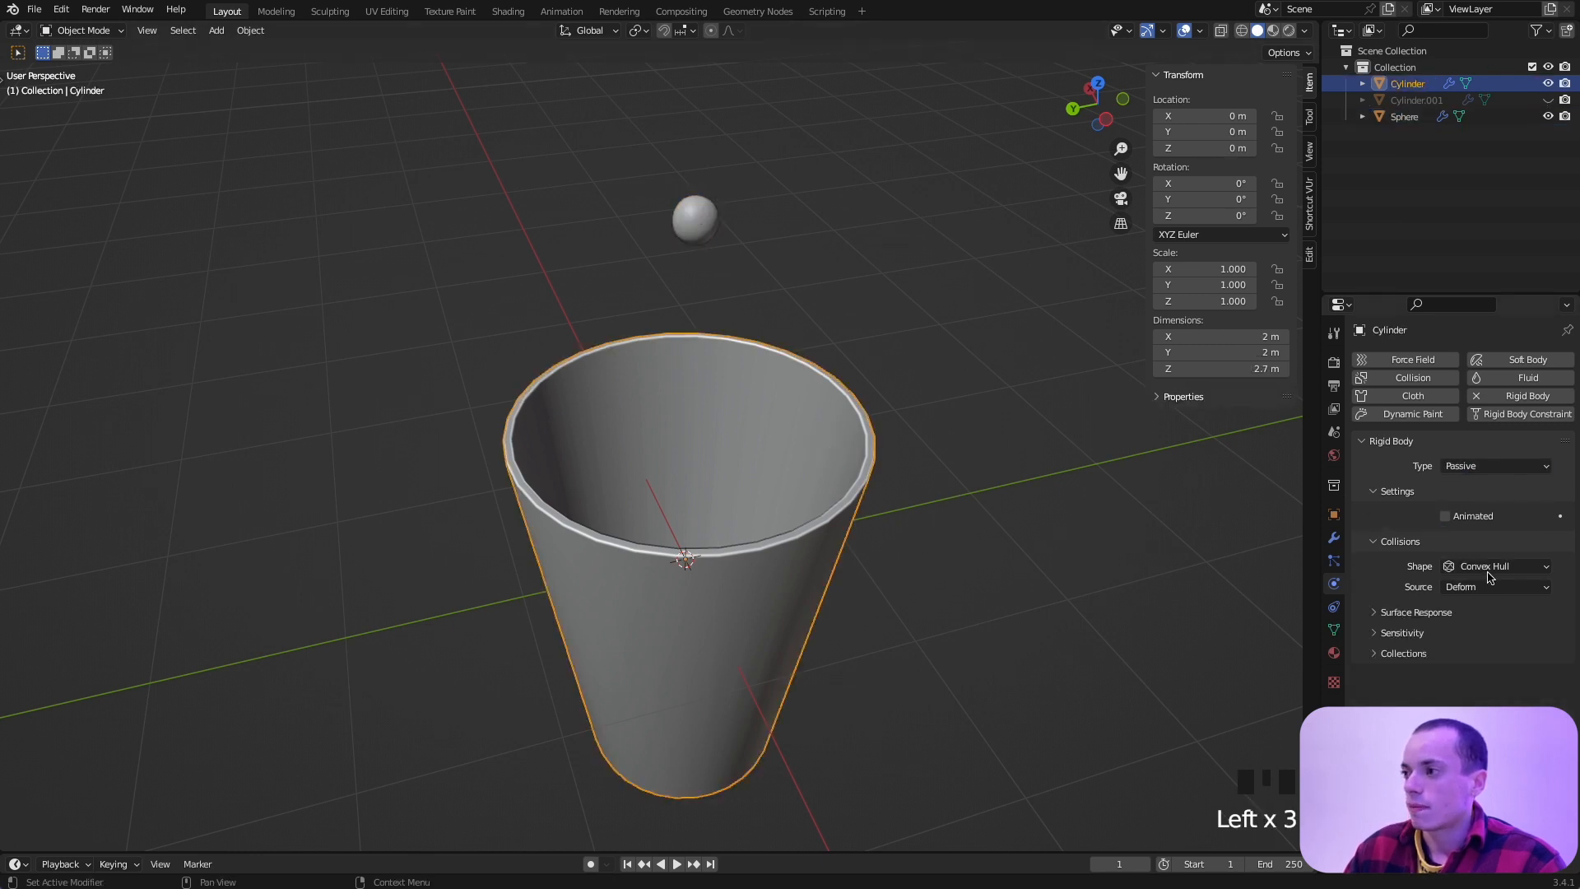
click(1487, 567)
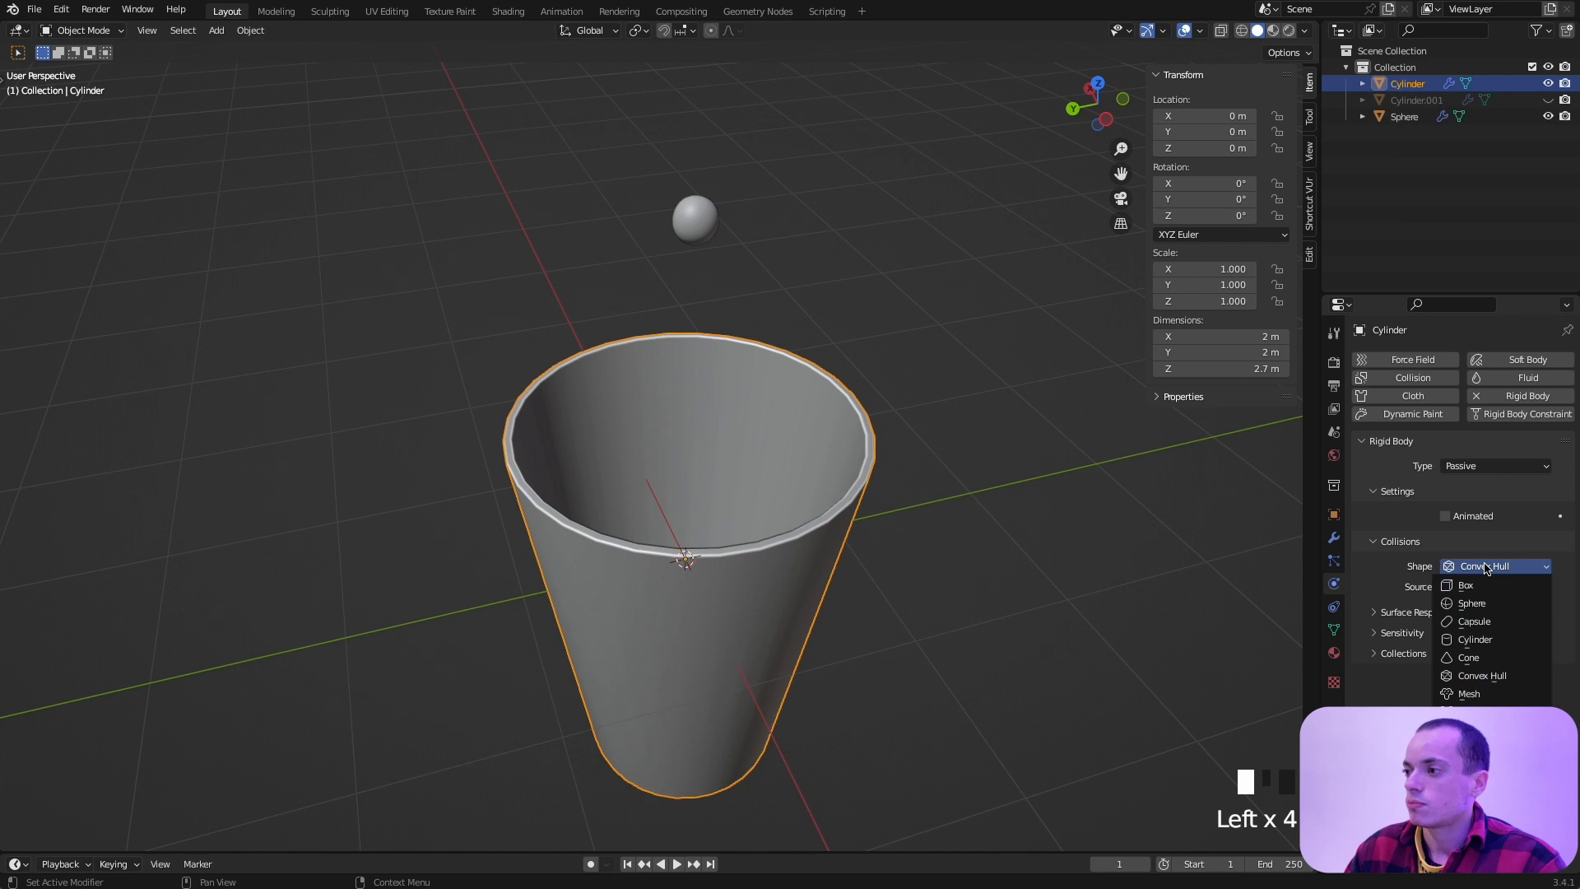
click(1490, 694)
Step: Play the simulation and watch from above how the pearl falls into the cup, stopping at frame 89
scroll(1012, 543, down, 2)
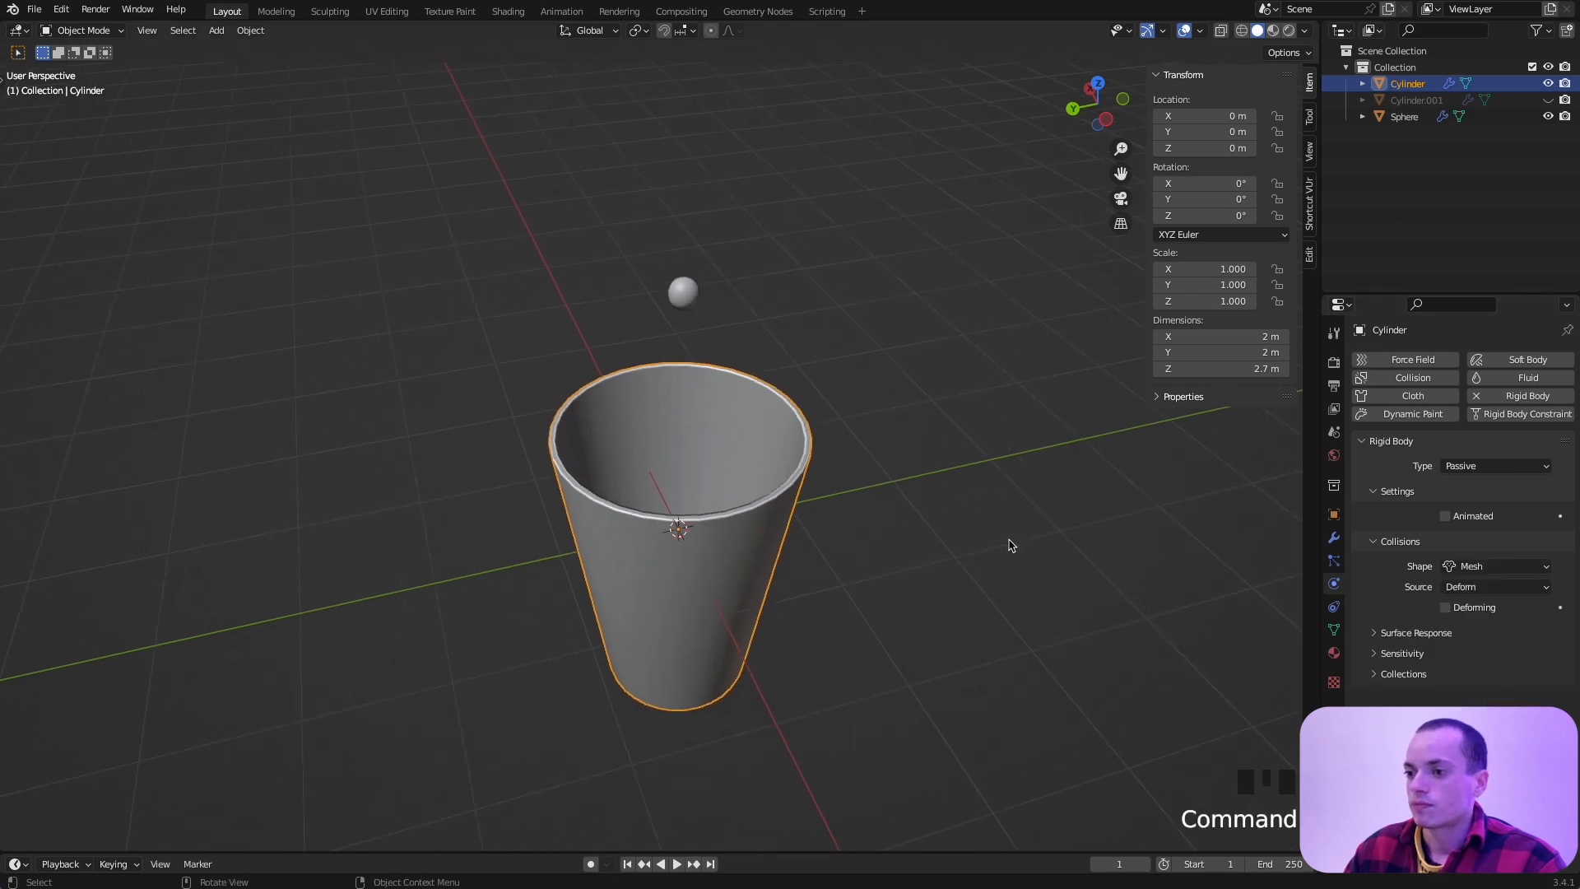
click(678, 867)
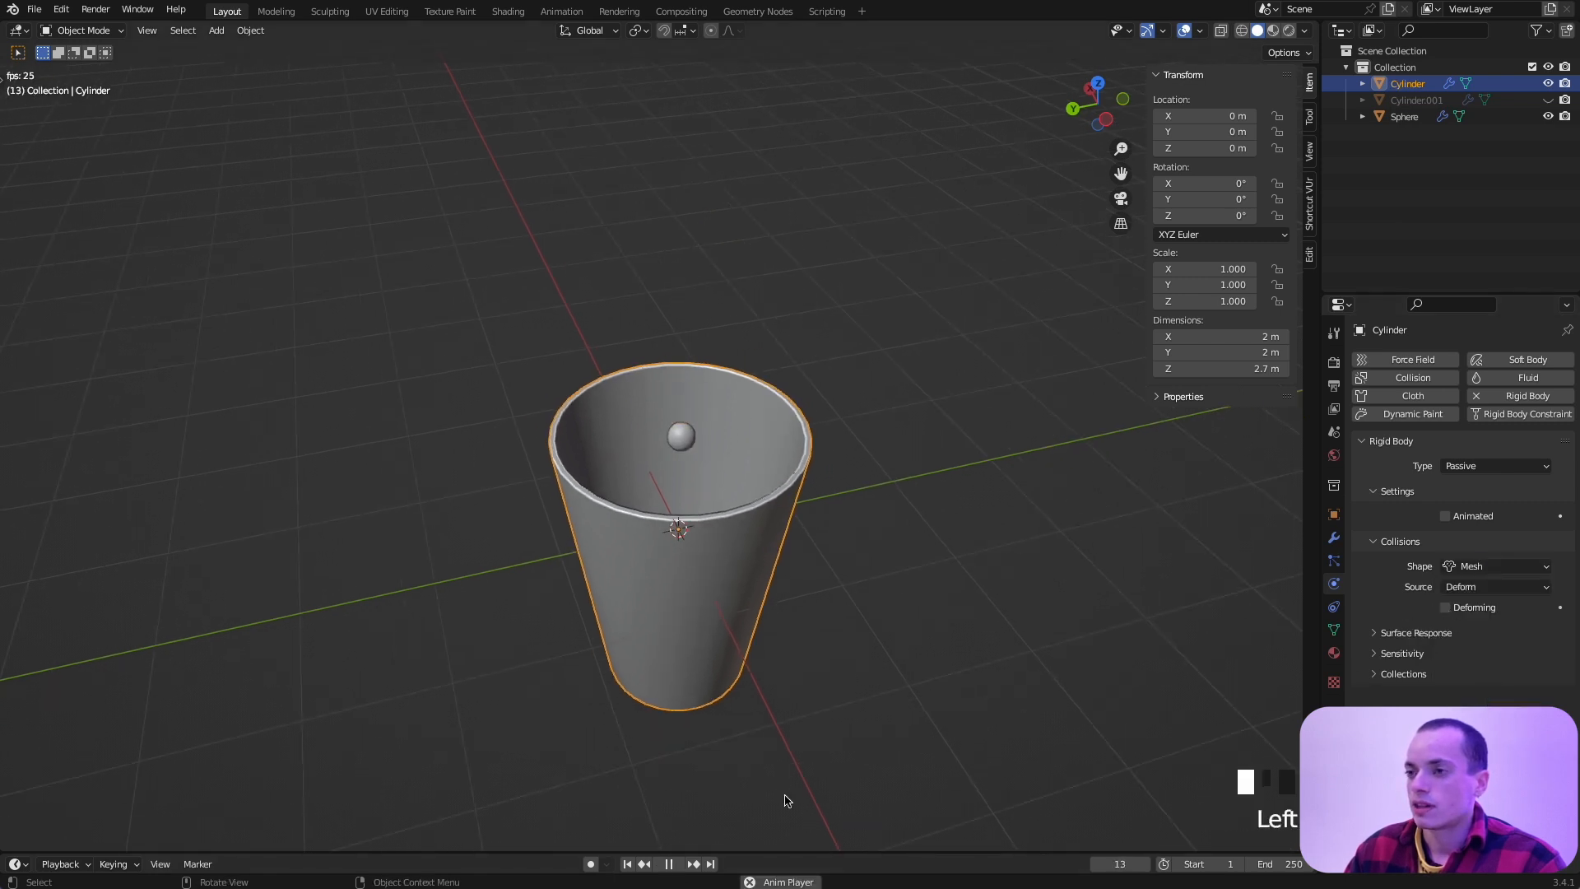
scroll(787, 801, up, 5)
scroll(787, 801, up, 2)
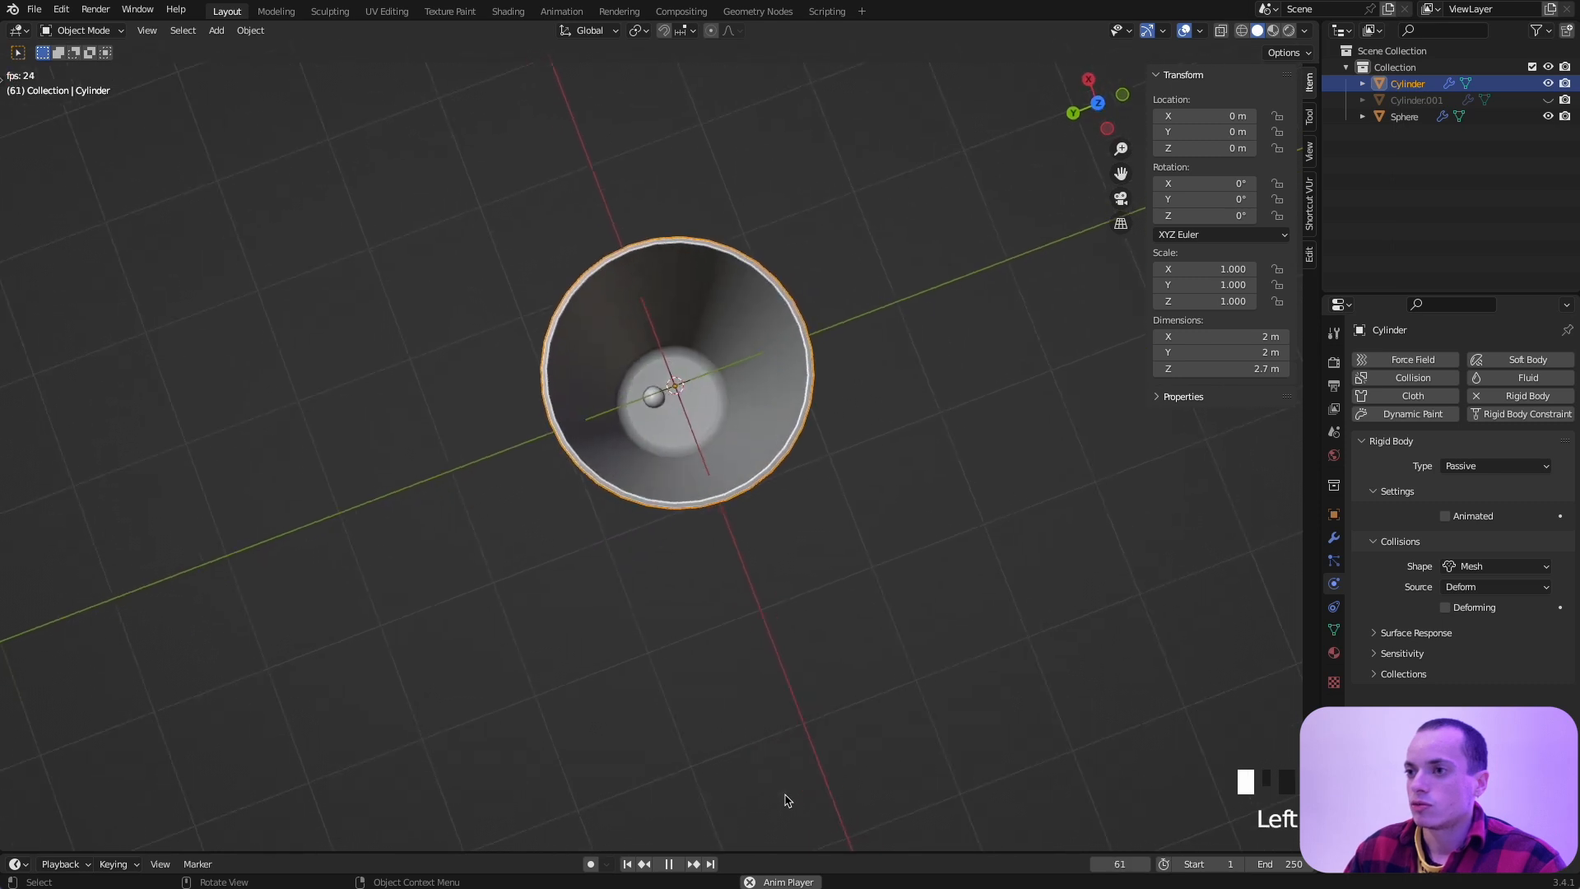
scroll(787, 801, right, 2)
key(space)
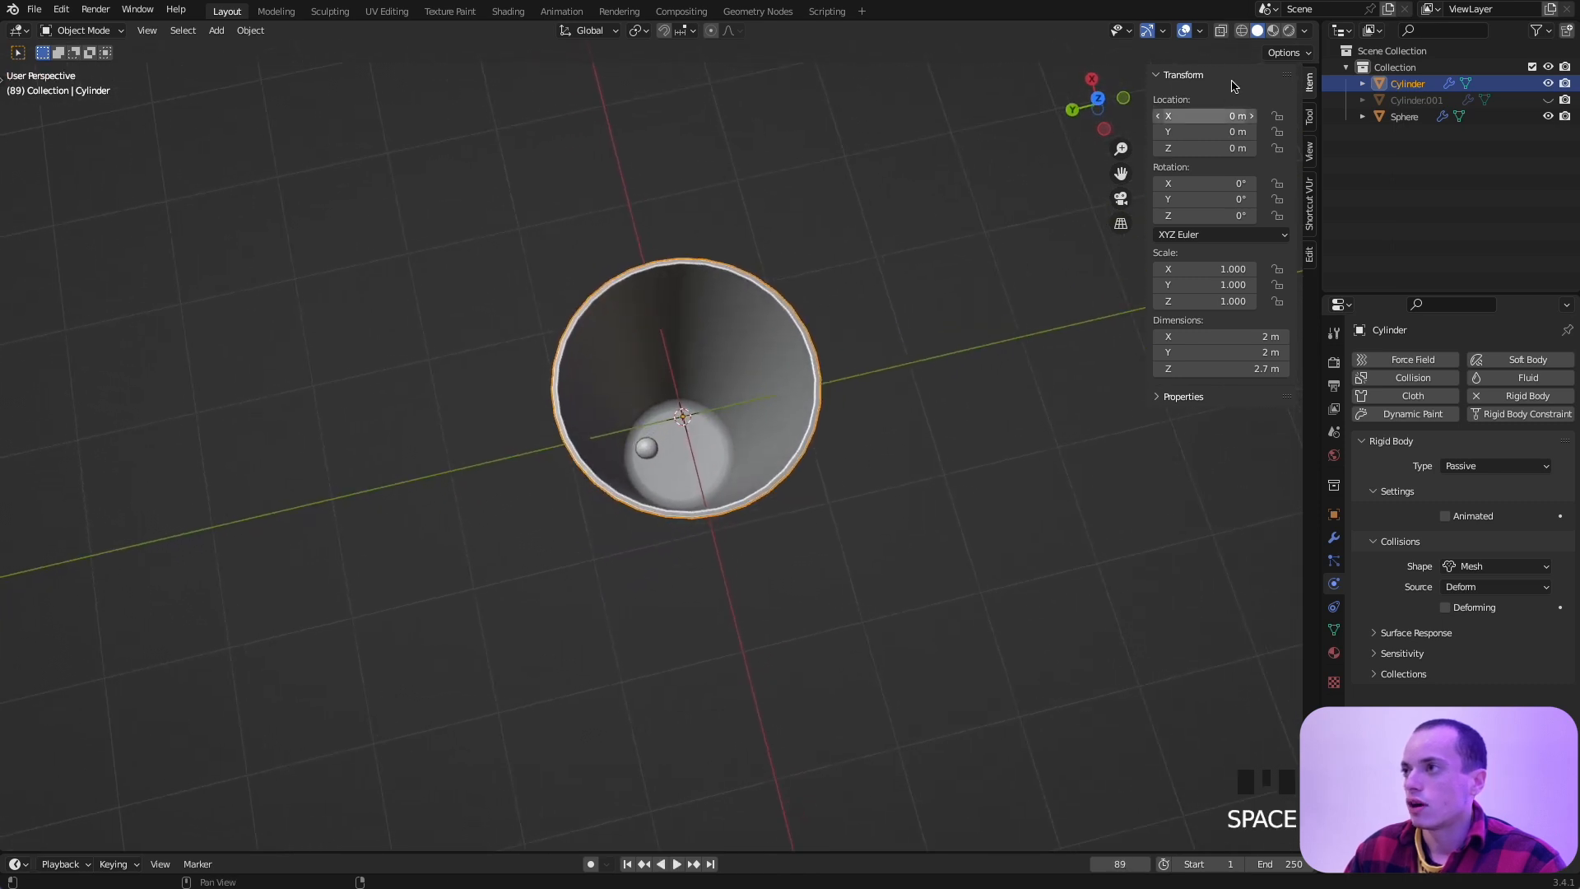
Step: Display the scene in wireframe, continue the simulation to watch the pearl inside the cup, and return to frame 1
click(1242, 31)
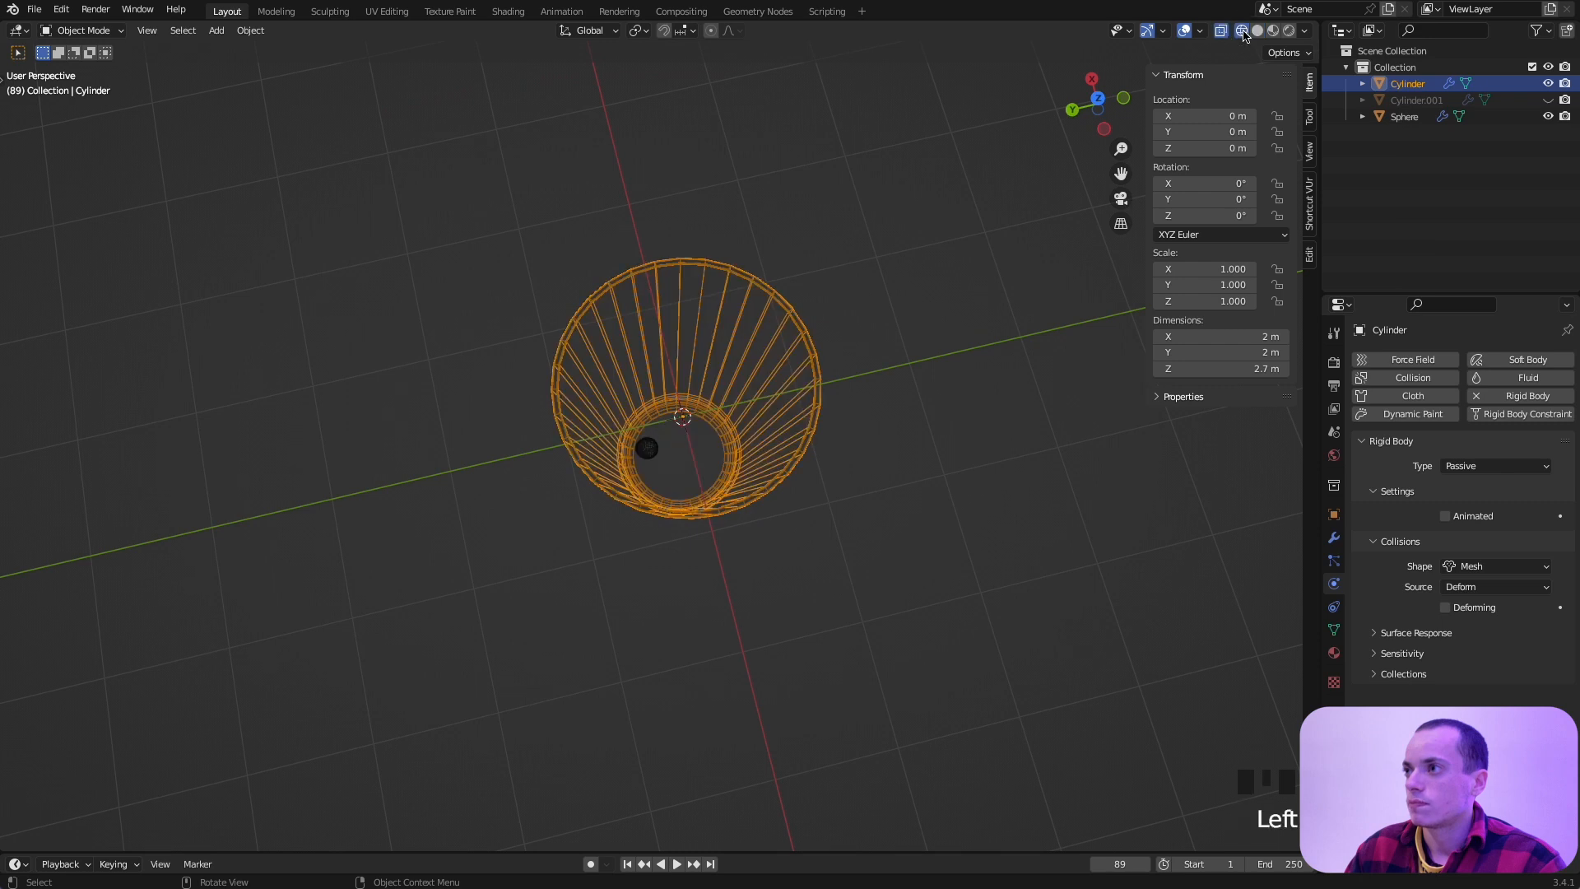
scroll(923, 484, down, 5)
shift+scroll(923, 484, down, 3)
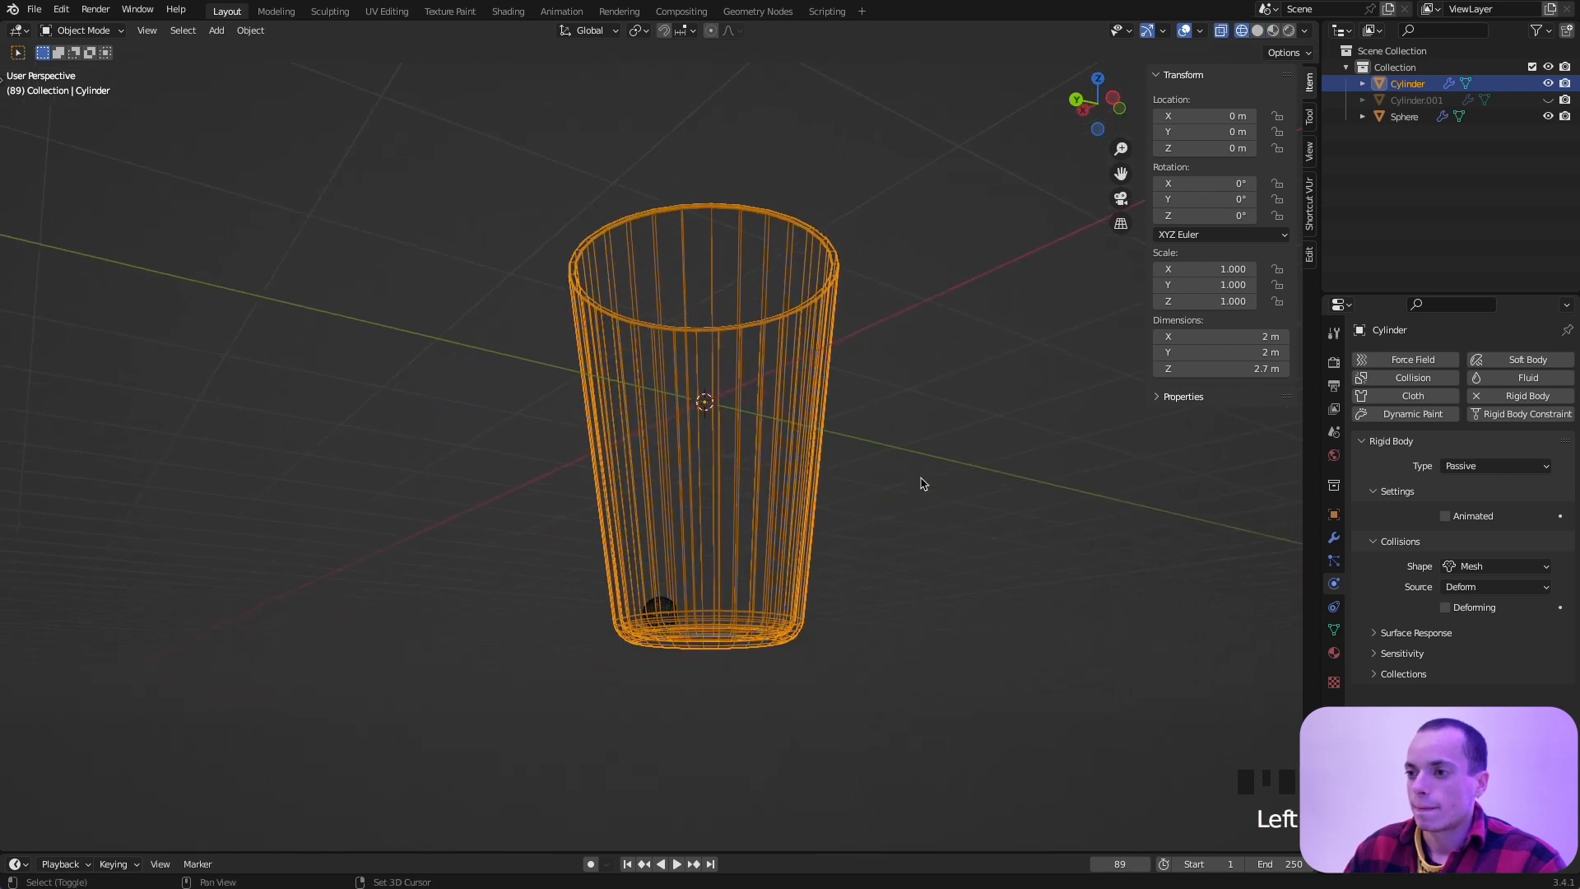
scroll(923, 484, down, 2)
key(space)
scroll(923, 484, up, 2)
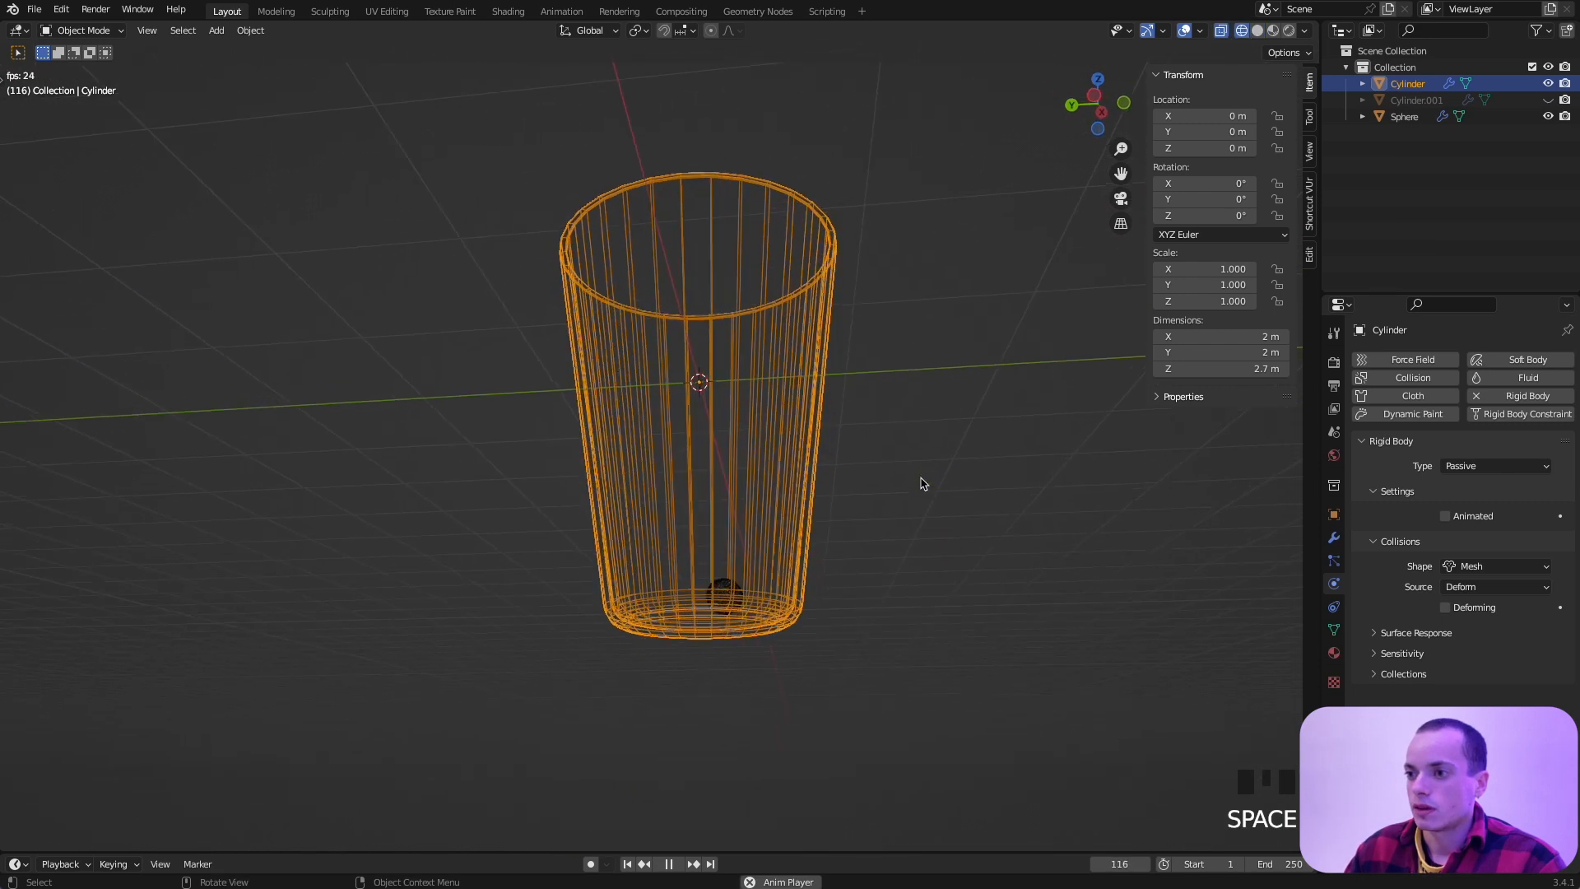
scroll(923, 484, up, 3)
scroll(923, 484, down, 2)
scroll(924, 484, left, 2)
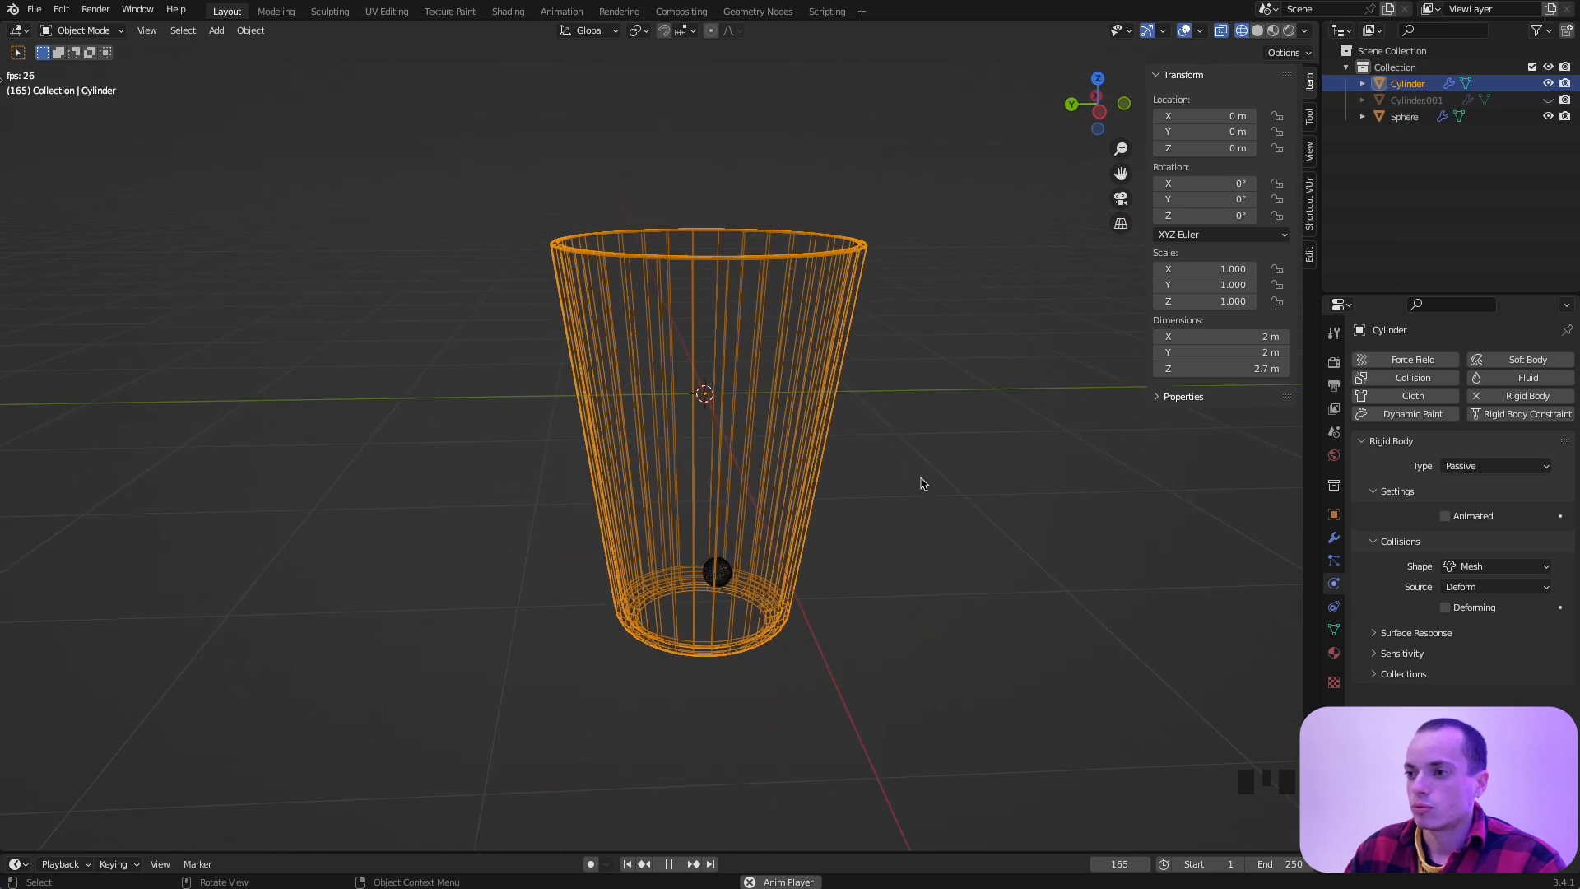
key(space)
click(628, 865)
Step: Duplicate the pearl and move the copy about 0.33 m straight up along the Z axis
super+scroll(807, 620, up, 1)
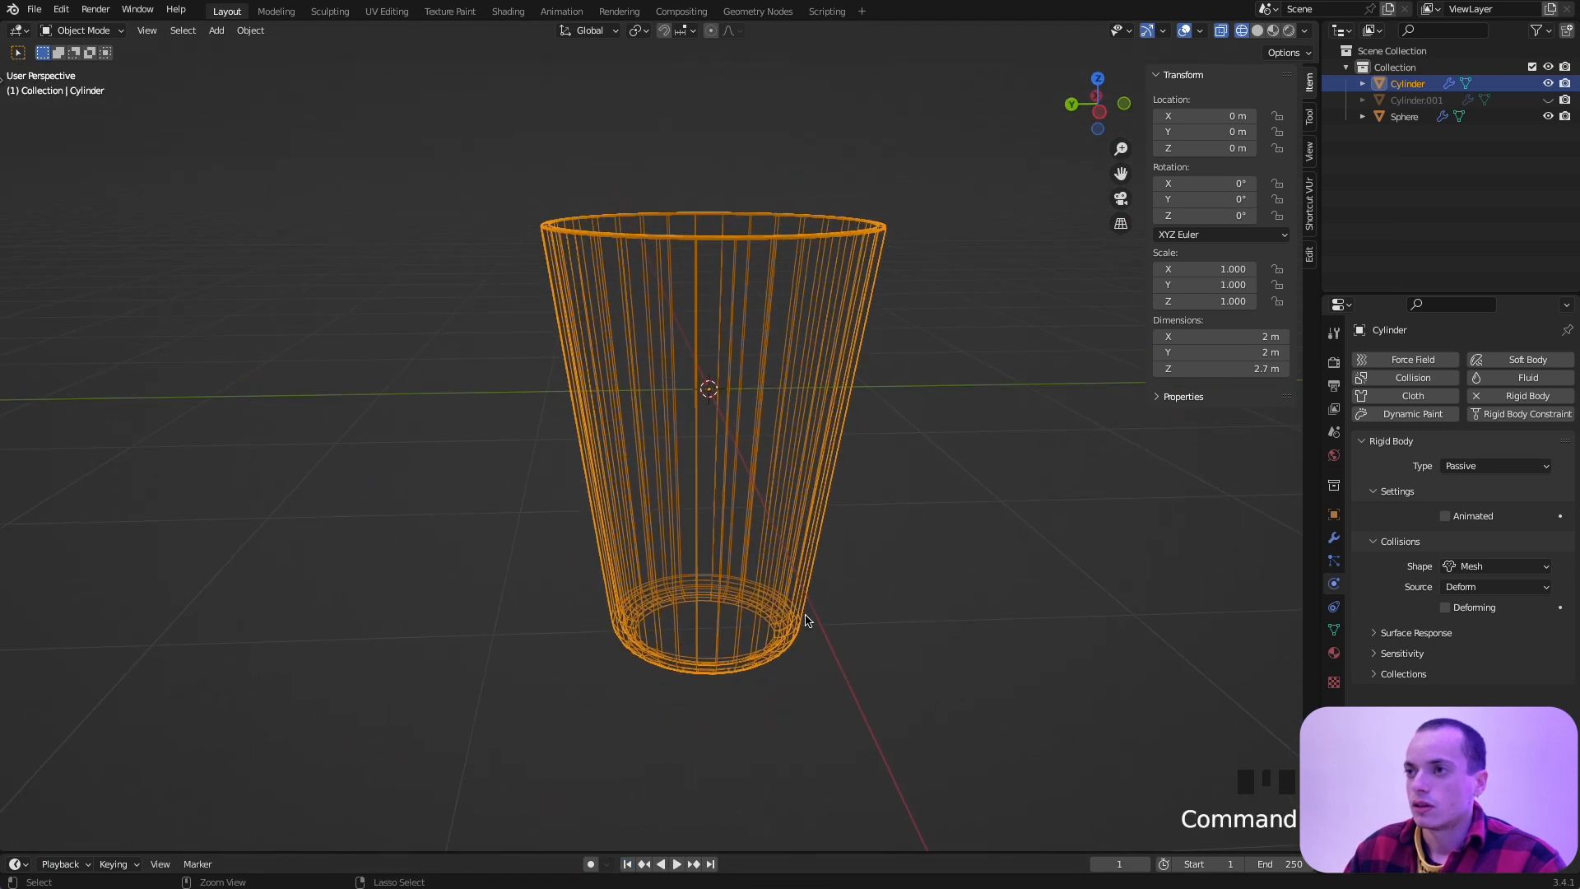
super+scroll(806, 621, down, 5)
shift+scroll(806, 620, up, 3)
shift+scroll(806, 621, up, 3)
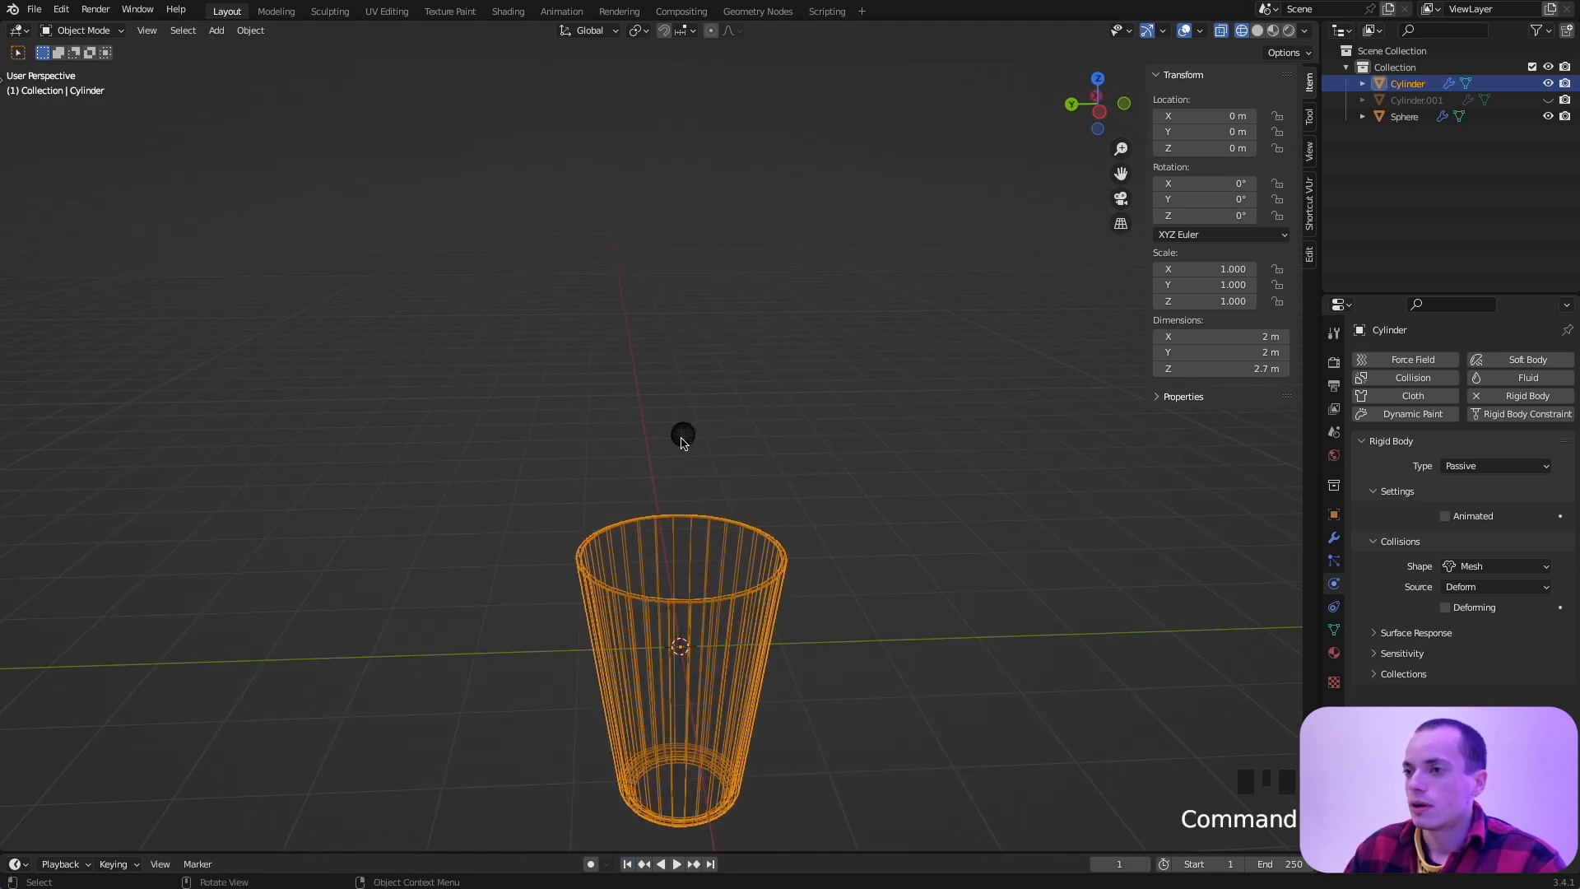
click(680, 438)
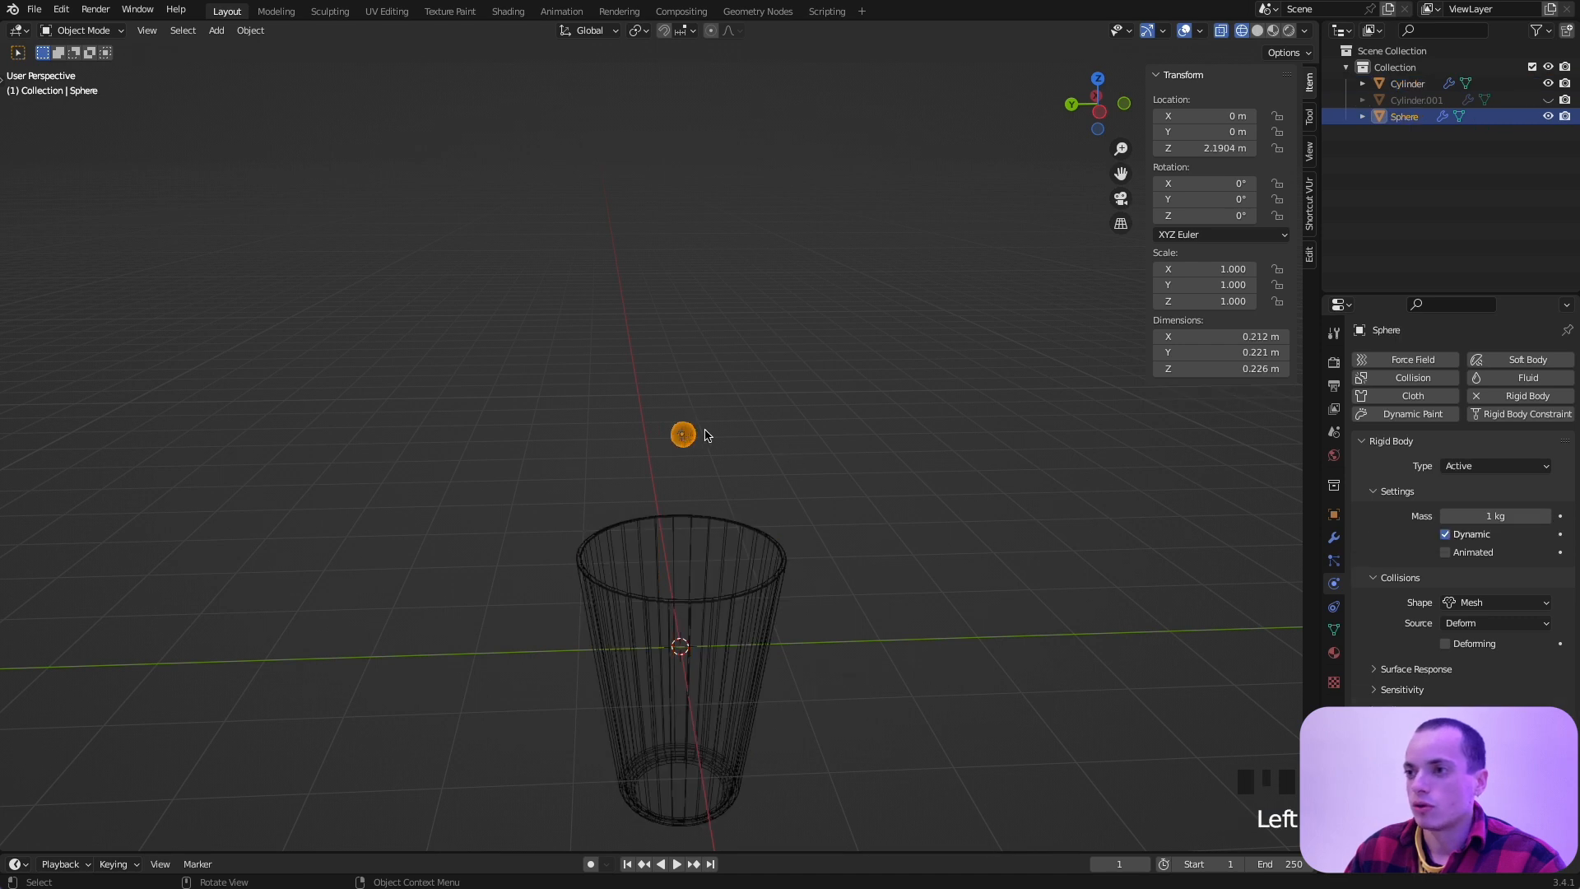
super+scroll(705, 435, up, 2)
key(shift+d)
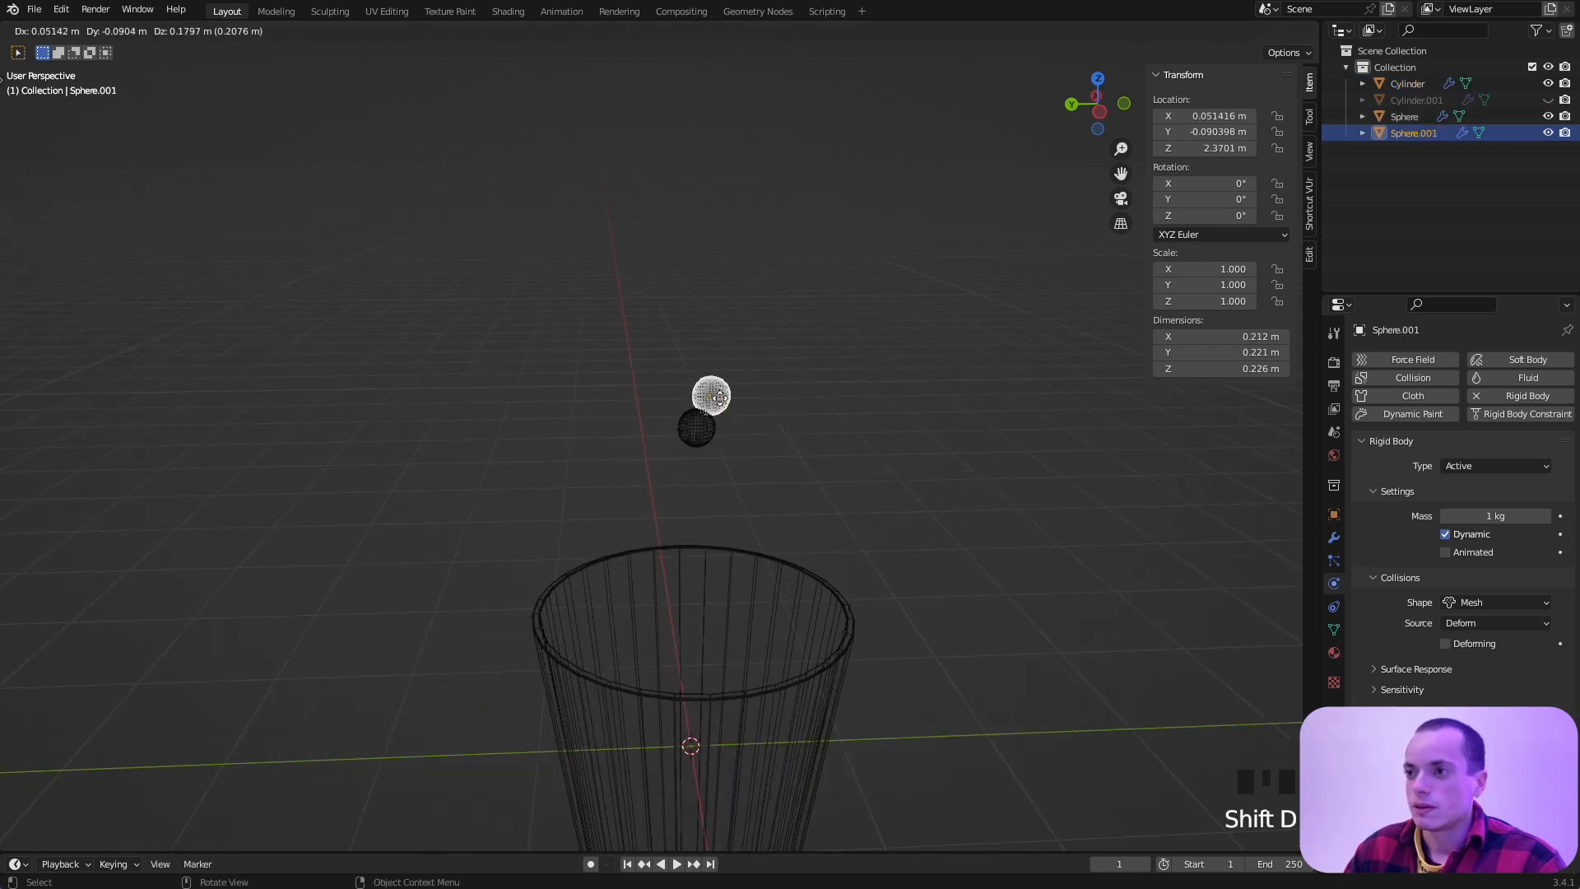
key(z)
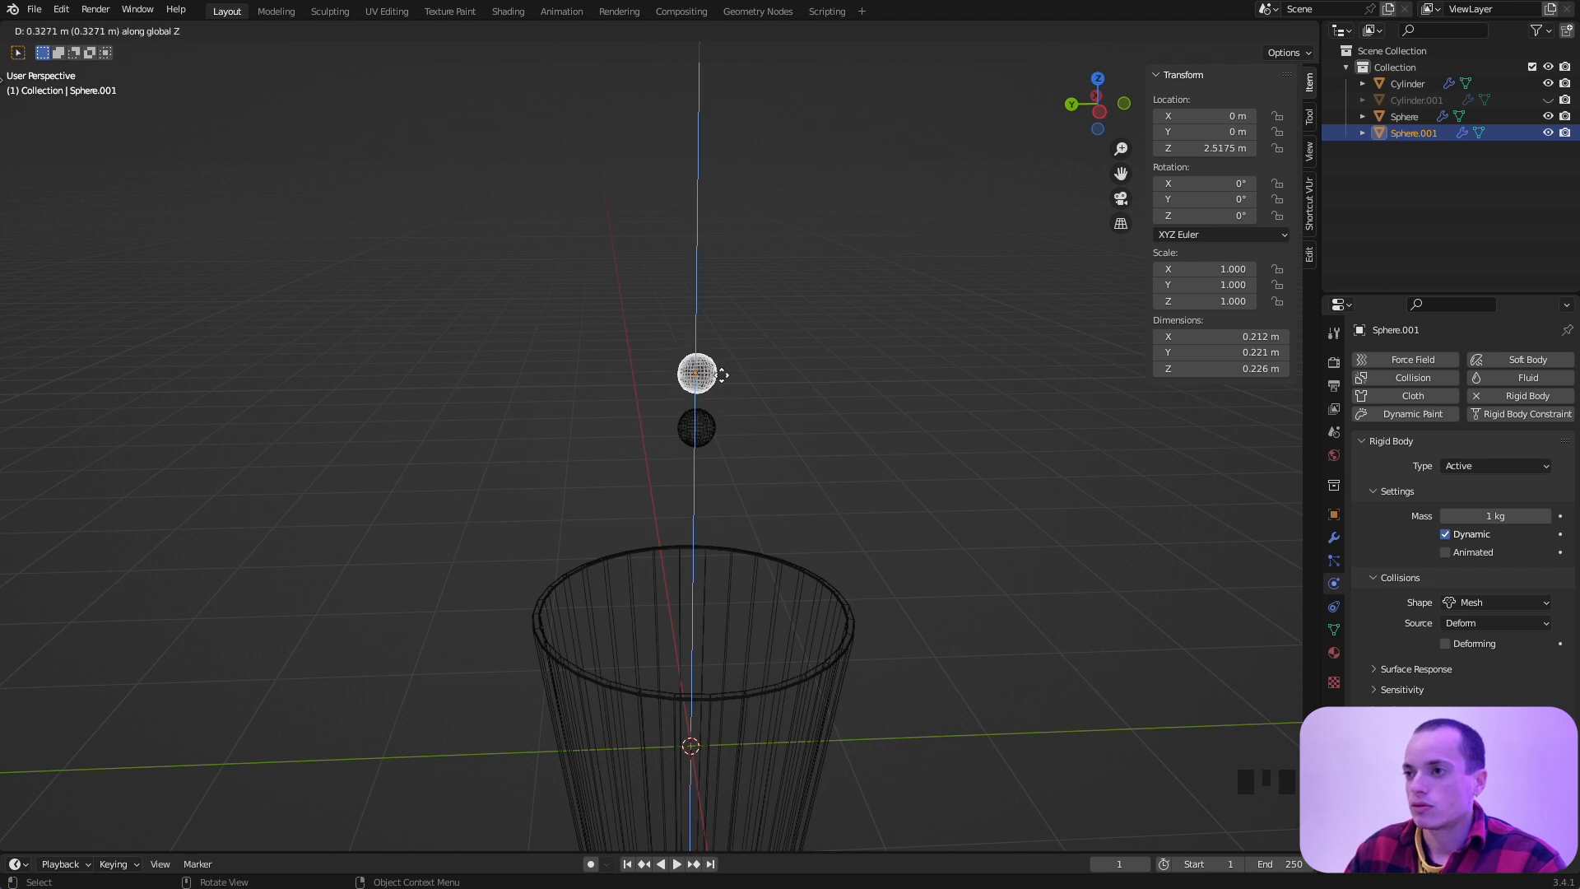
click(723, 379)
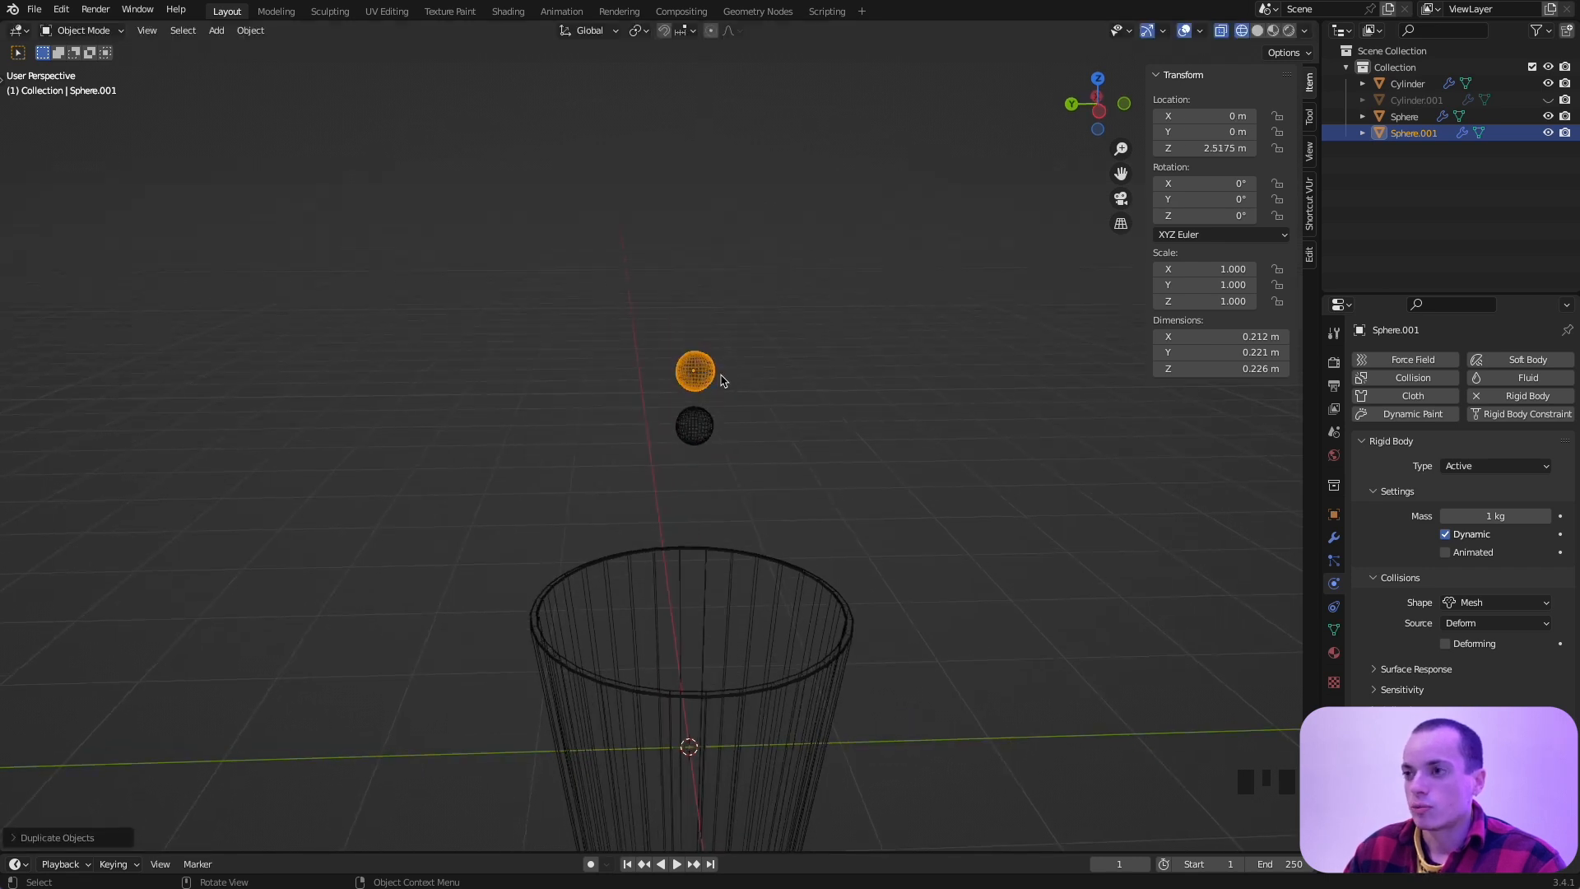
Step: Repeat the upward duplication until a vertical column of 23 pearls stands above the cup, the highest at Z 9.3875 m
super+scroll(724, 379, down, 3)
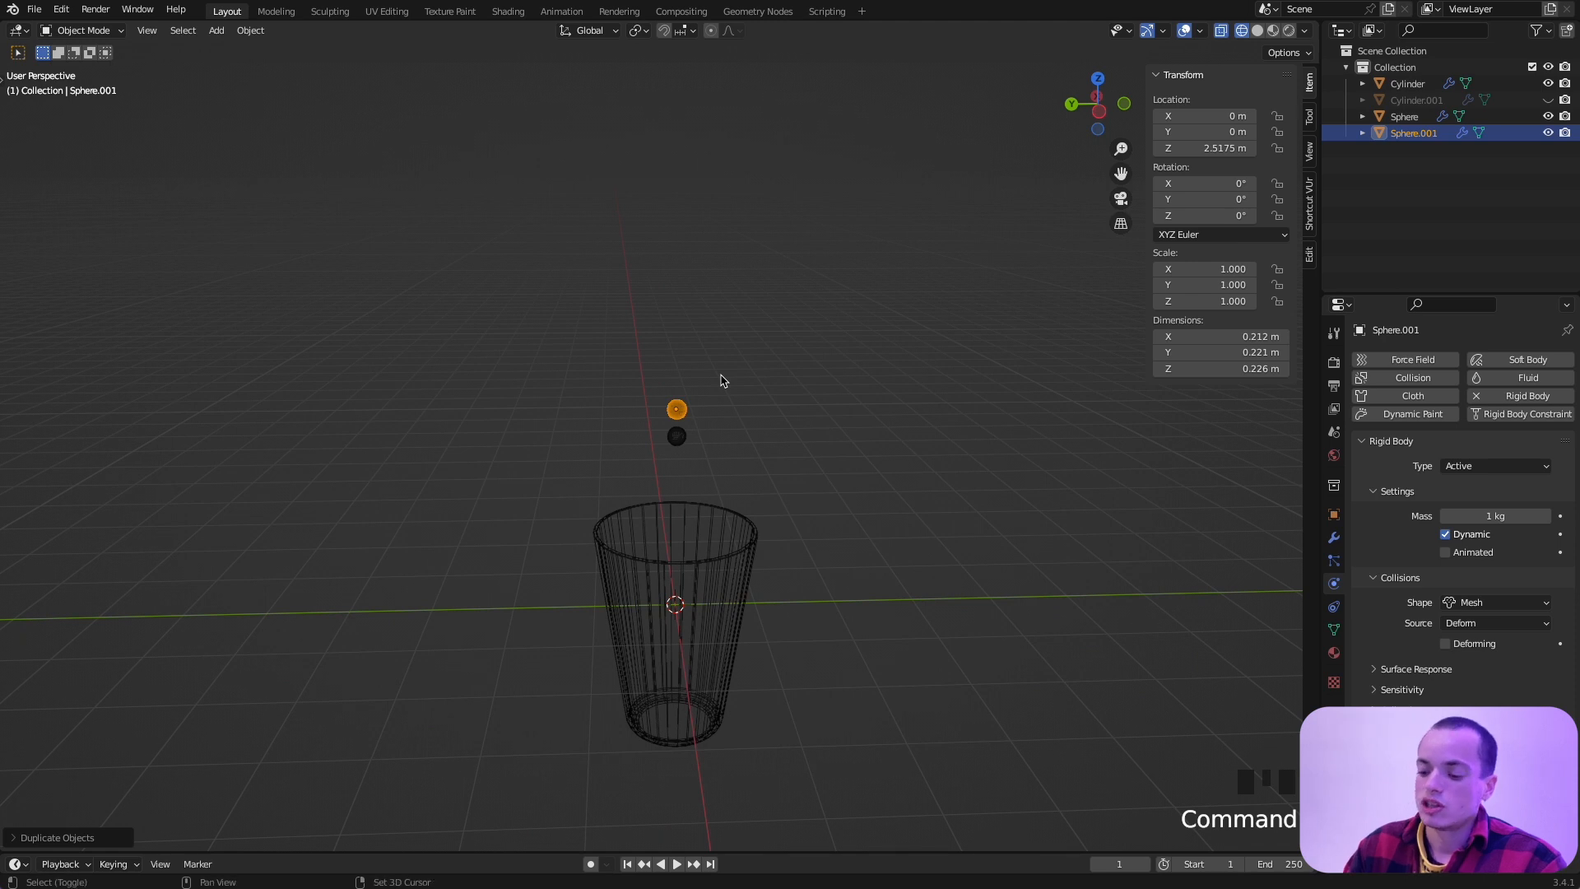
key(shift+r)
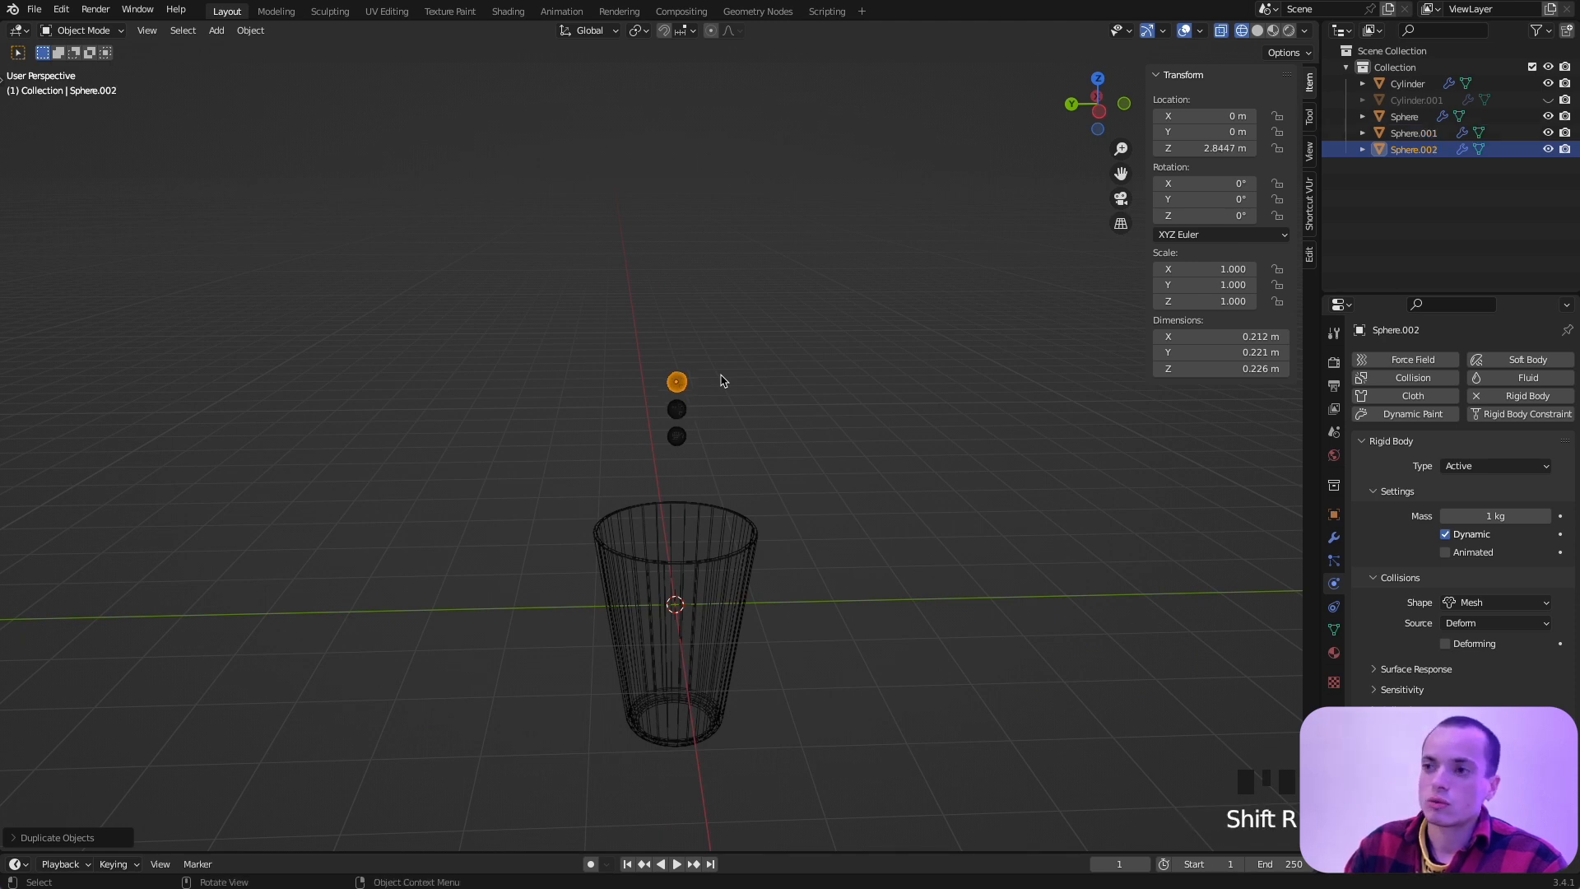
key(shift+r)
key(shift+r)
key(shift+r)
key(shift+r)
key(shift+r)
key(shift+r)
key(shift+r)
key(shift+r)
key(shift+r)
key(shift+r)
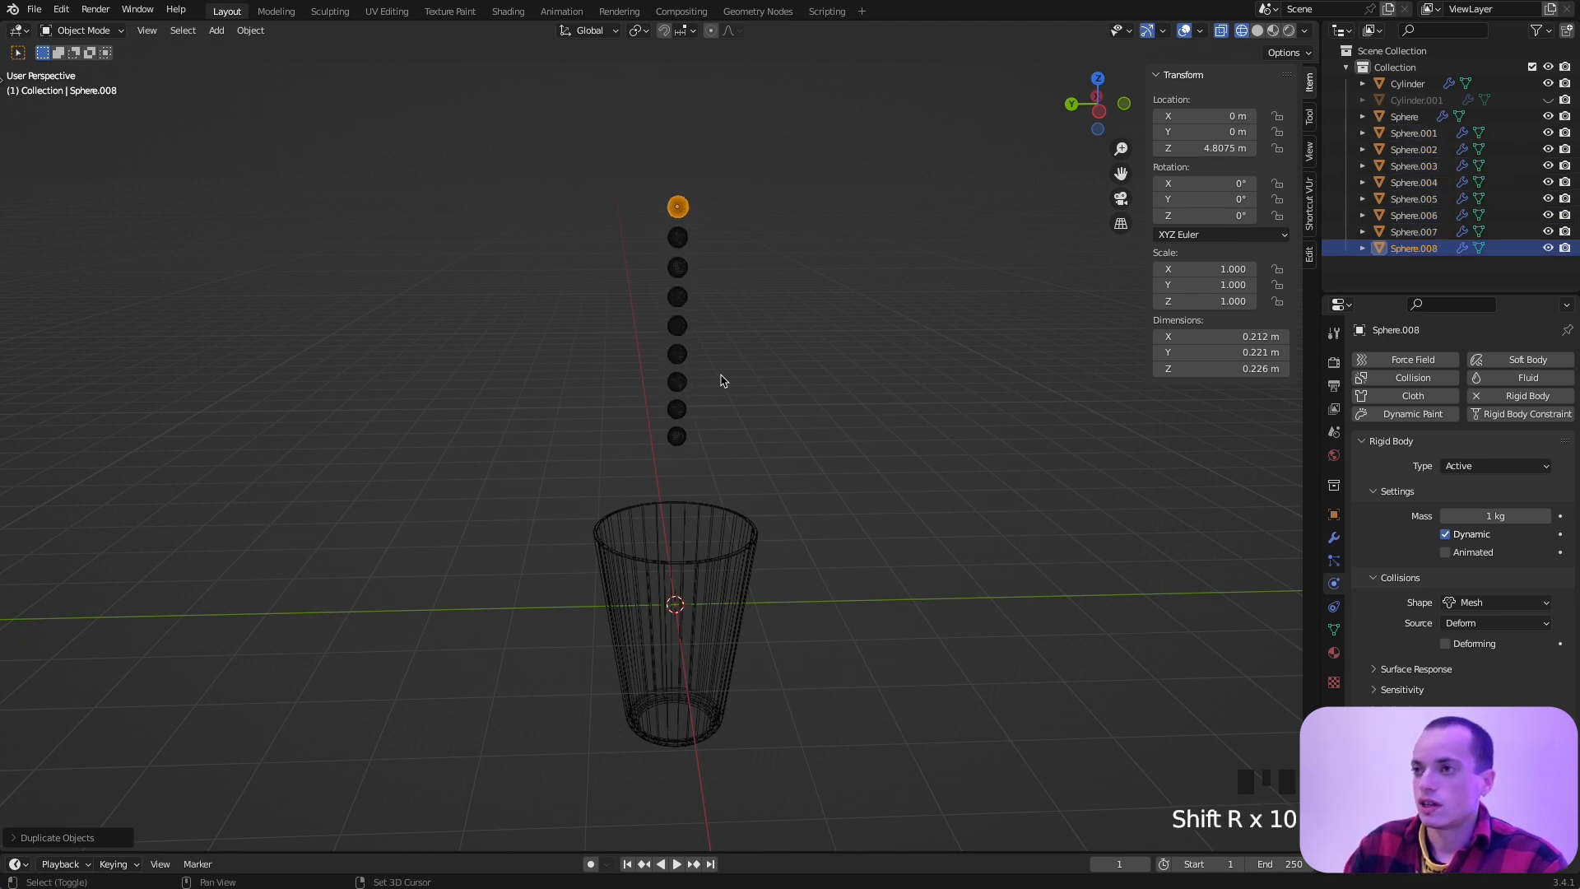
super+scroll(723, 381, down, 3)
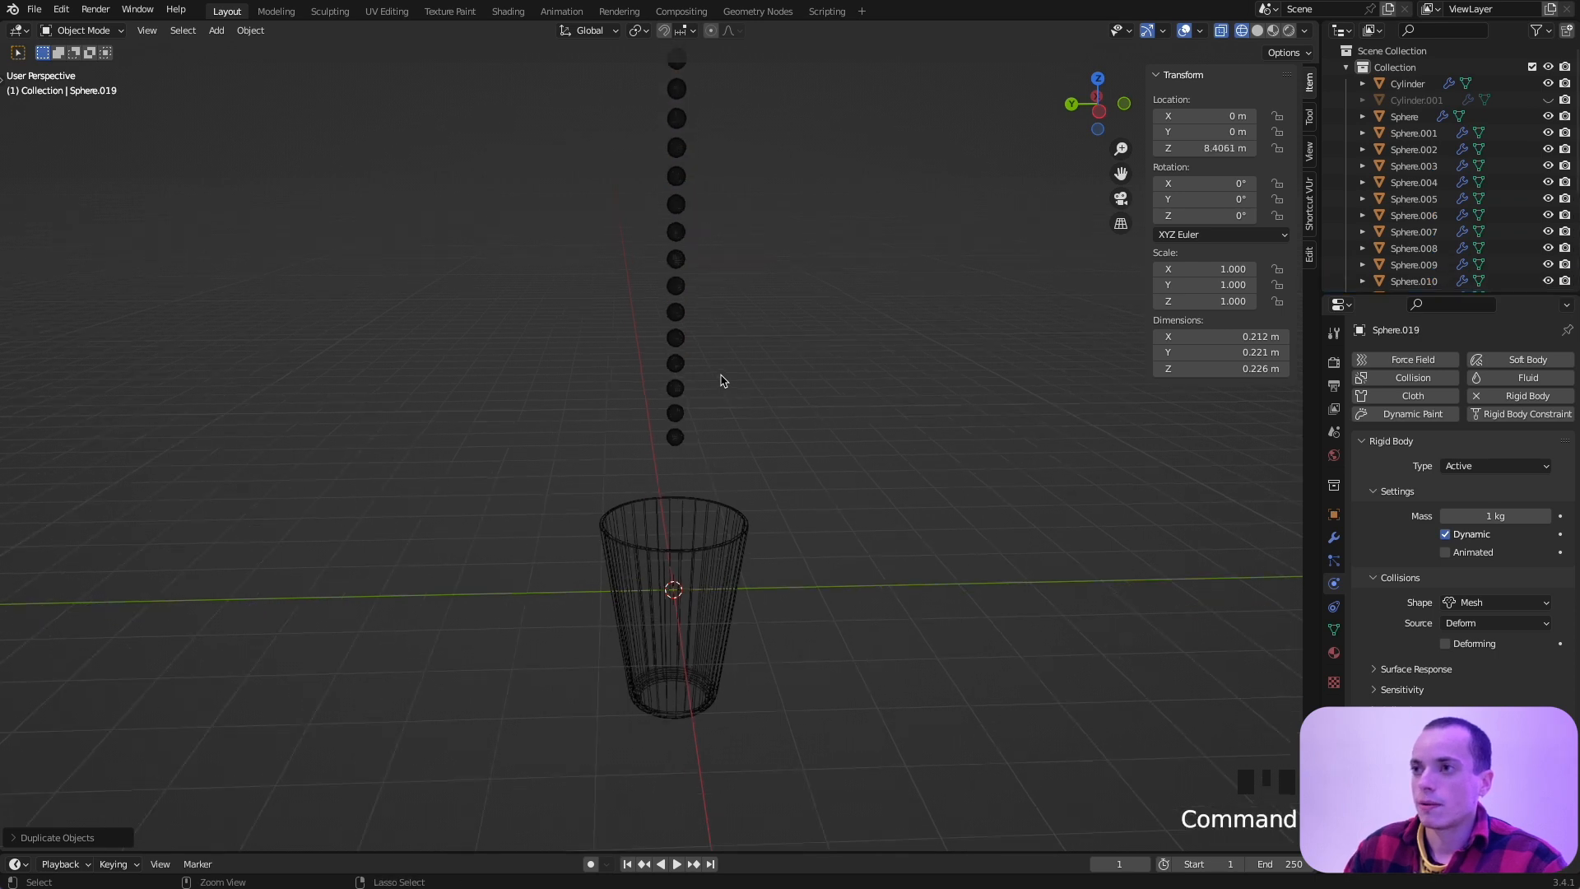
key(shift+r)
key(shift+r)
key(shift+r)
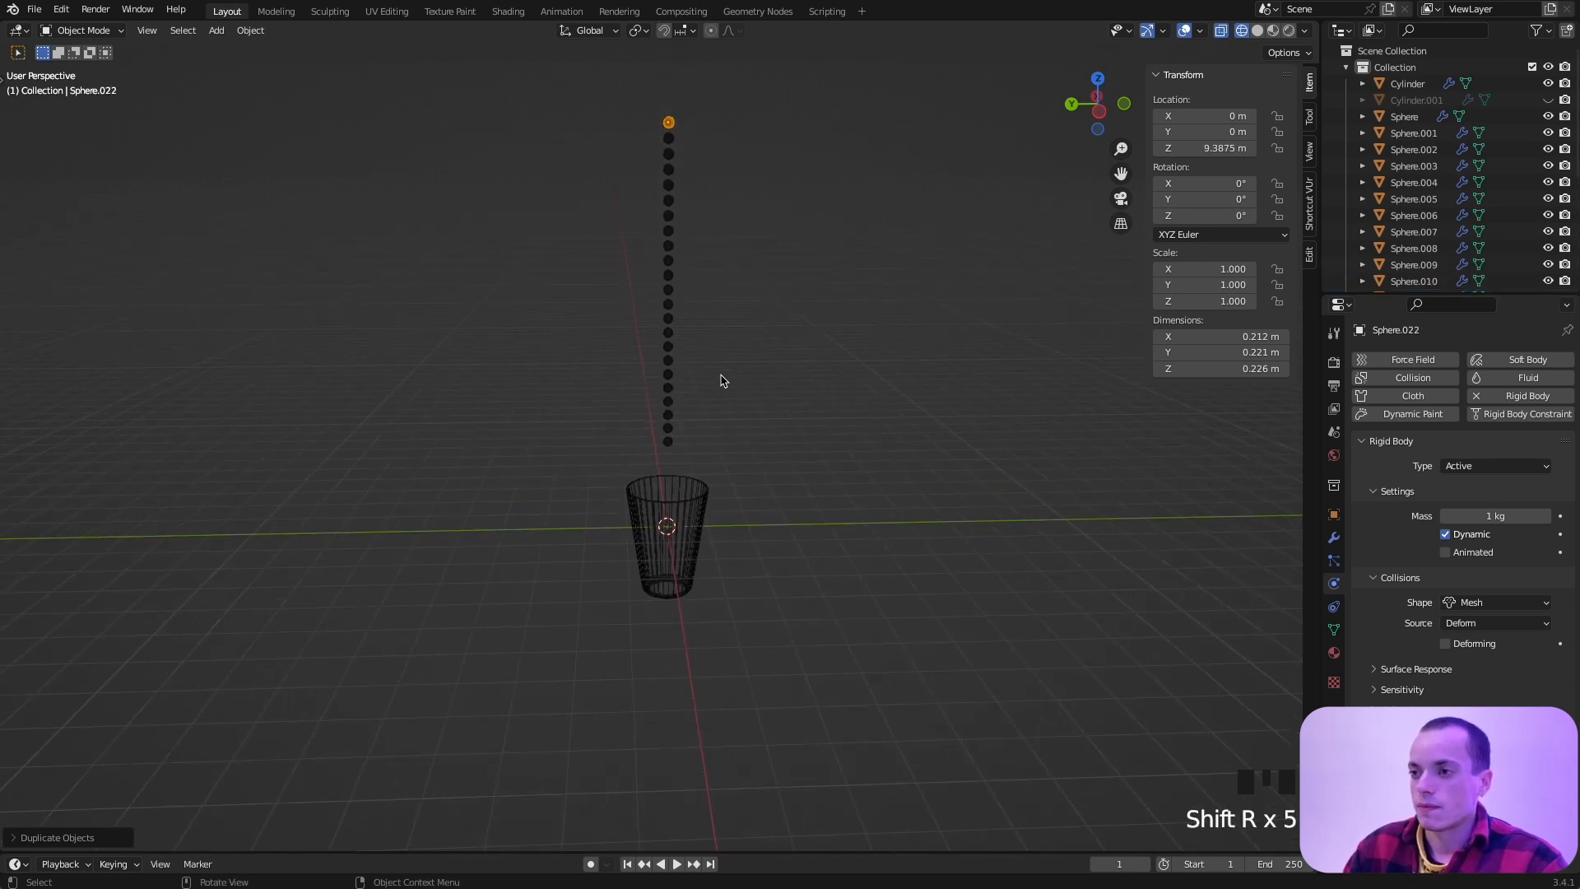
Step: Play the simulation to frame 66 and examine how far the dropped pearls fill the cup
key(space)
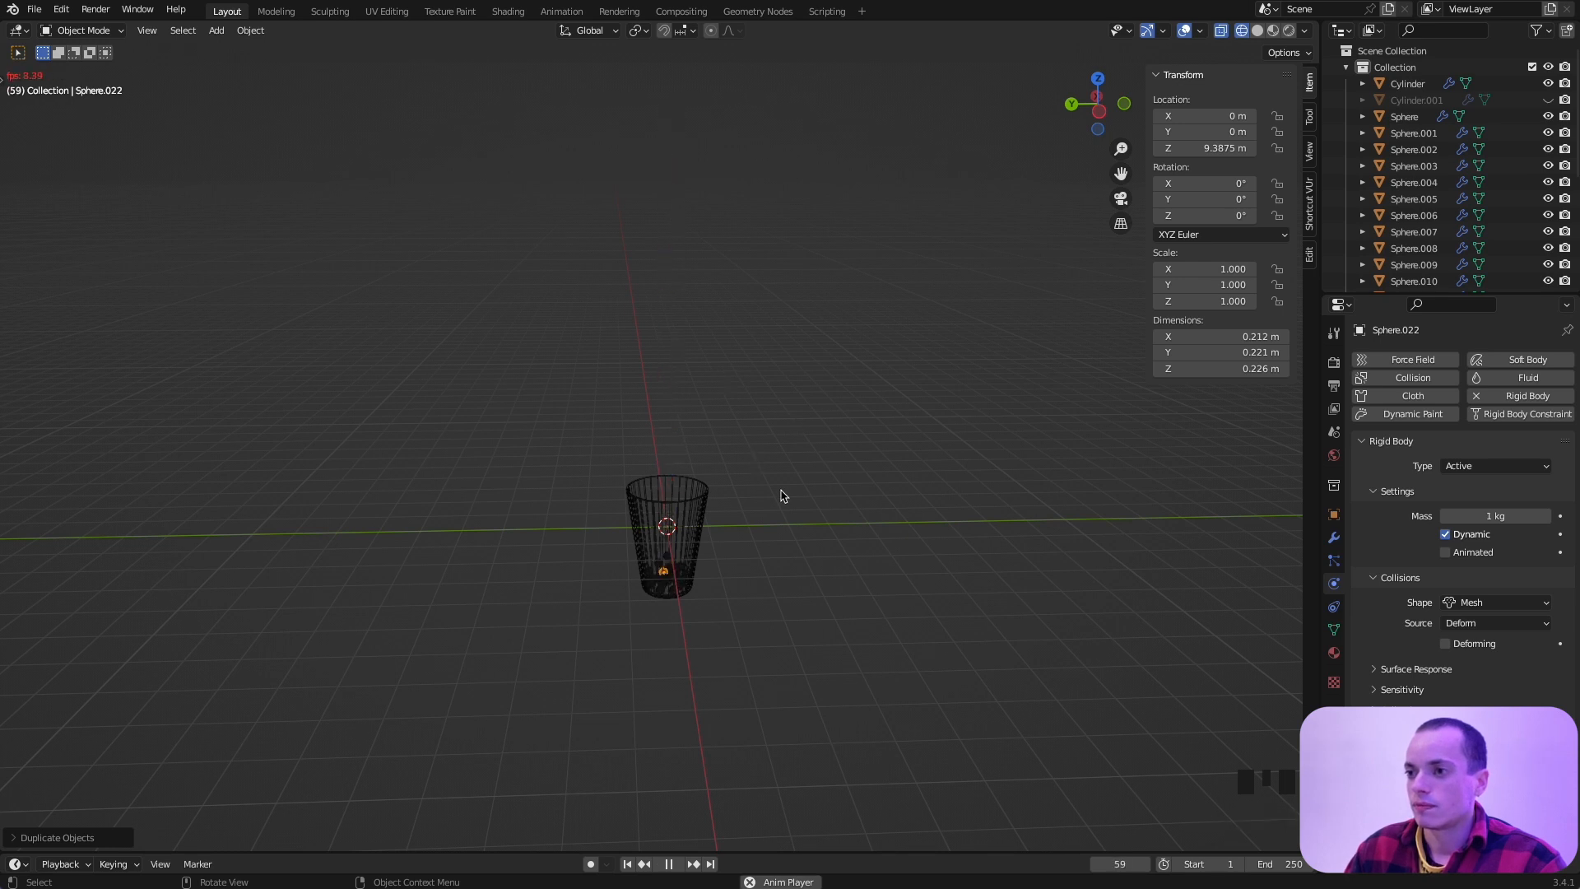
key(space)
super+scroll(782, 495, up, 8)
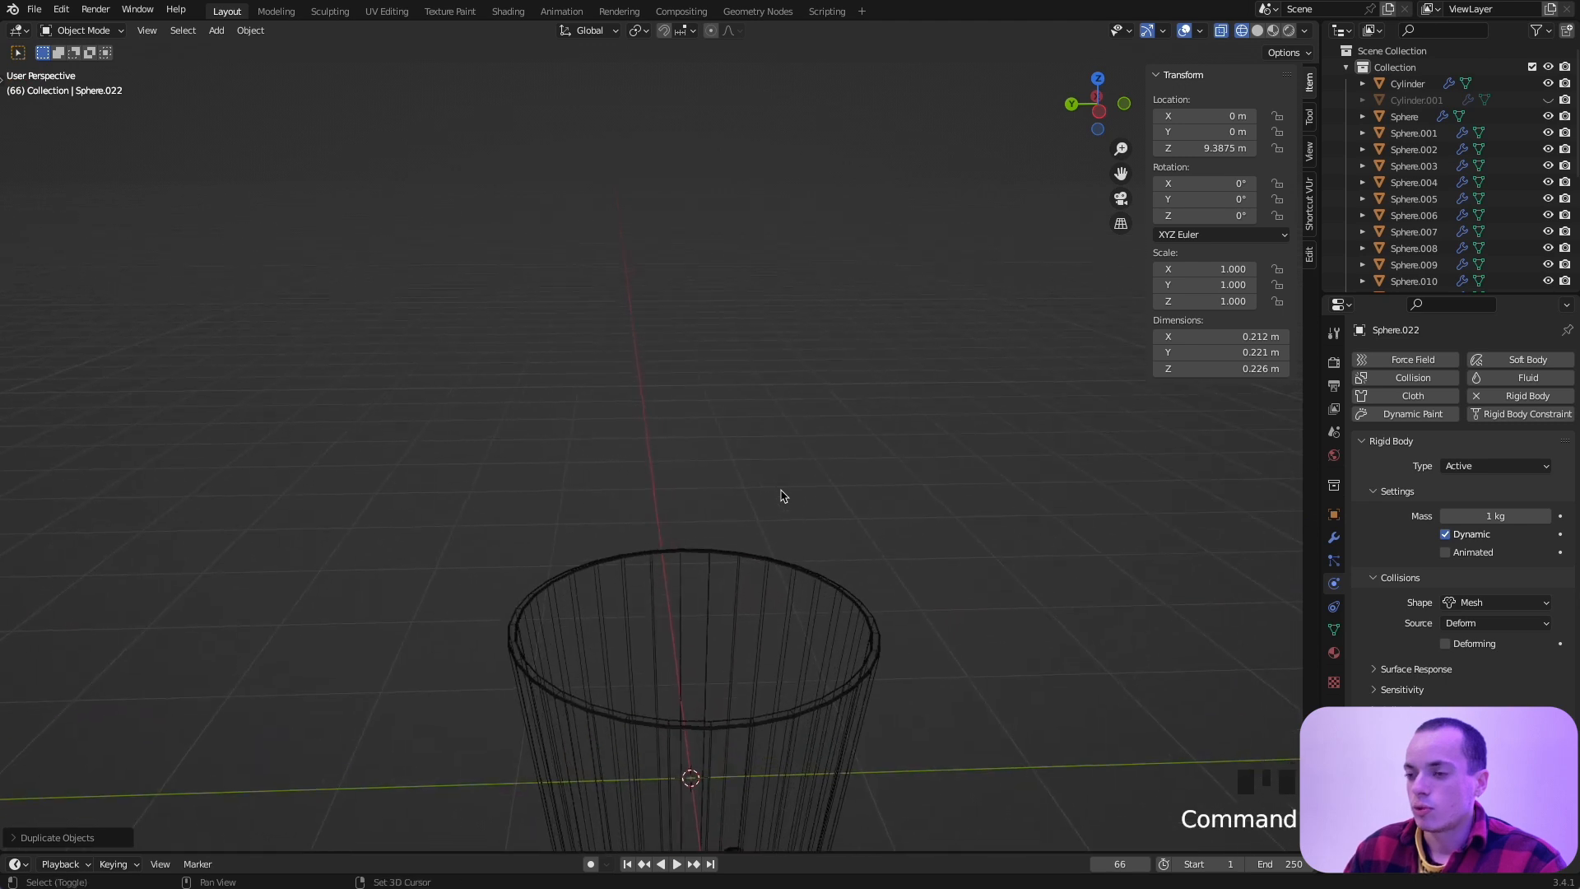
scroll(782, 496, up, 8)
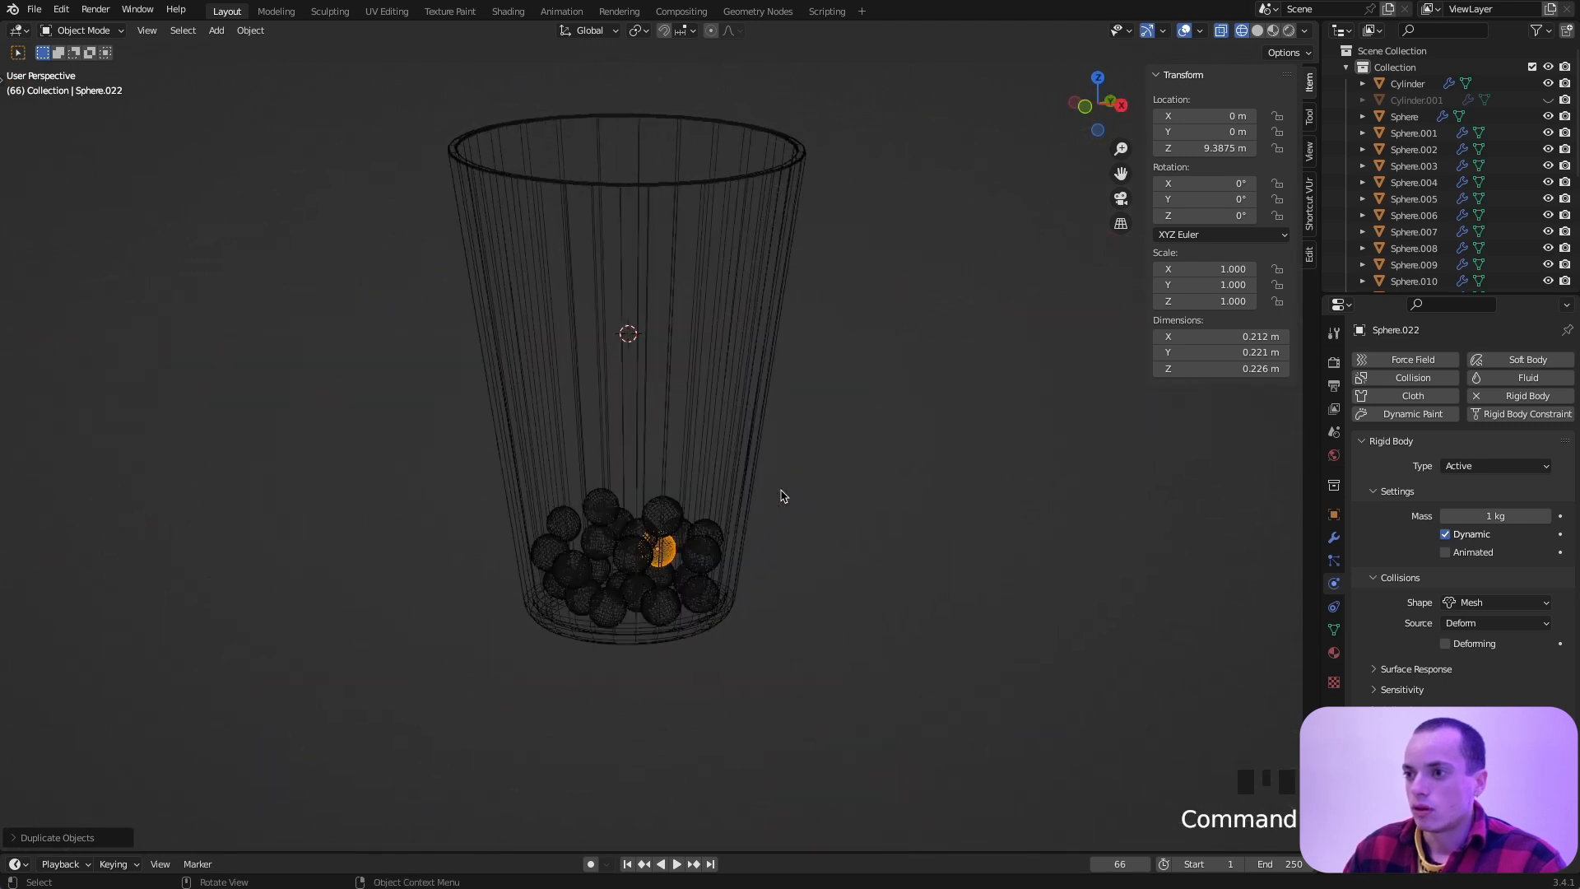
scroll(782, 496, down, 6)
super+scroll(782, 494, down, 5)
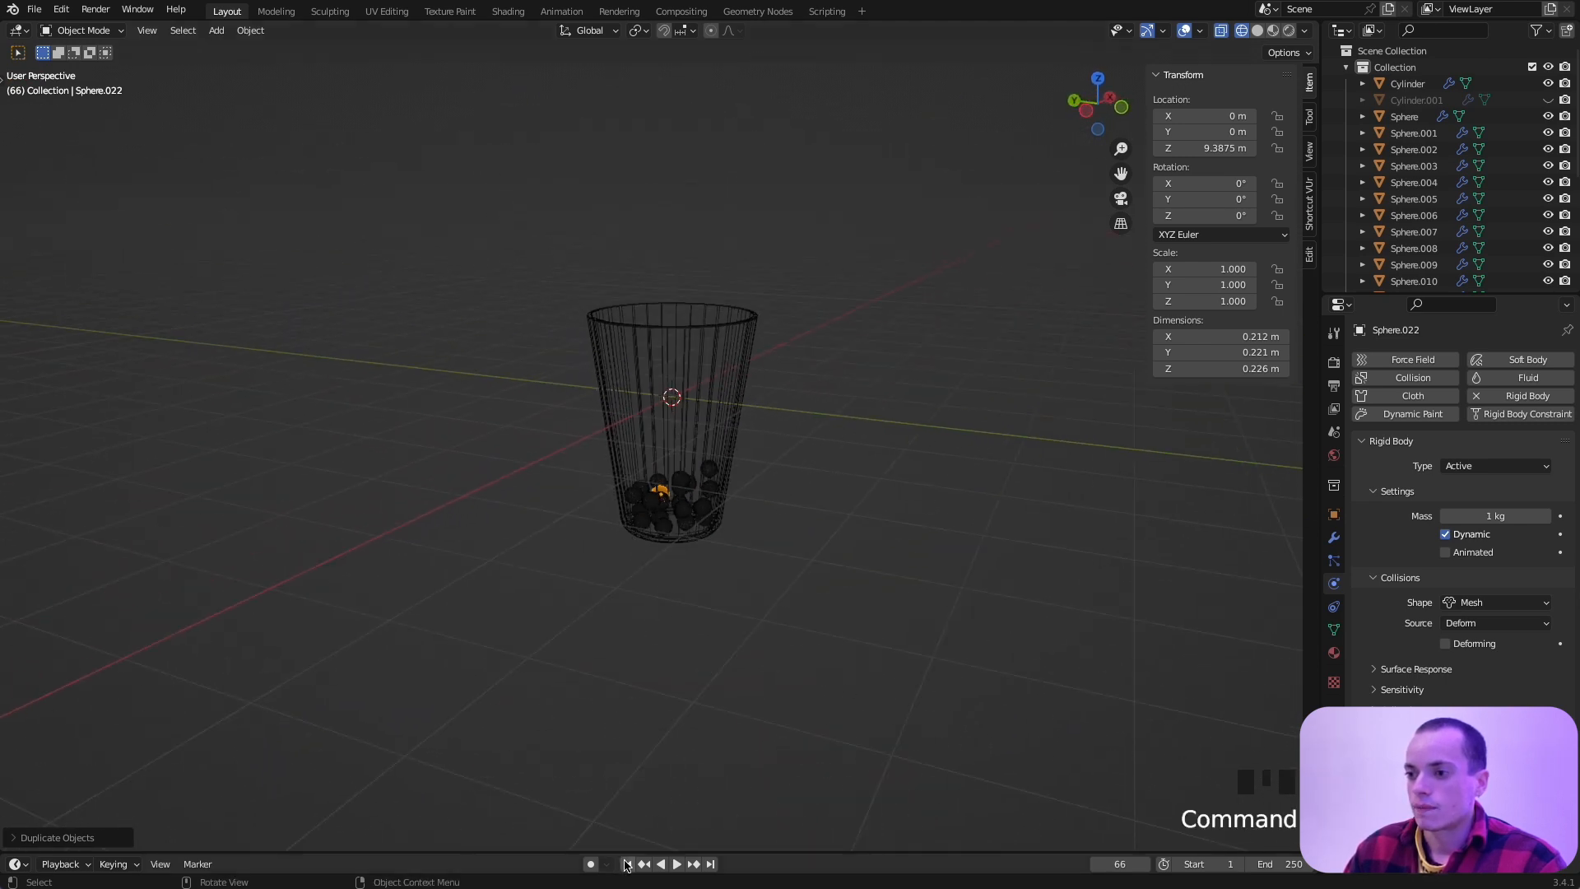
Step: Enlarge the timeline area and return the animation to frame 1
drag(625, 849, 630, 806)
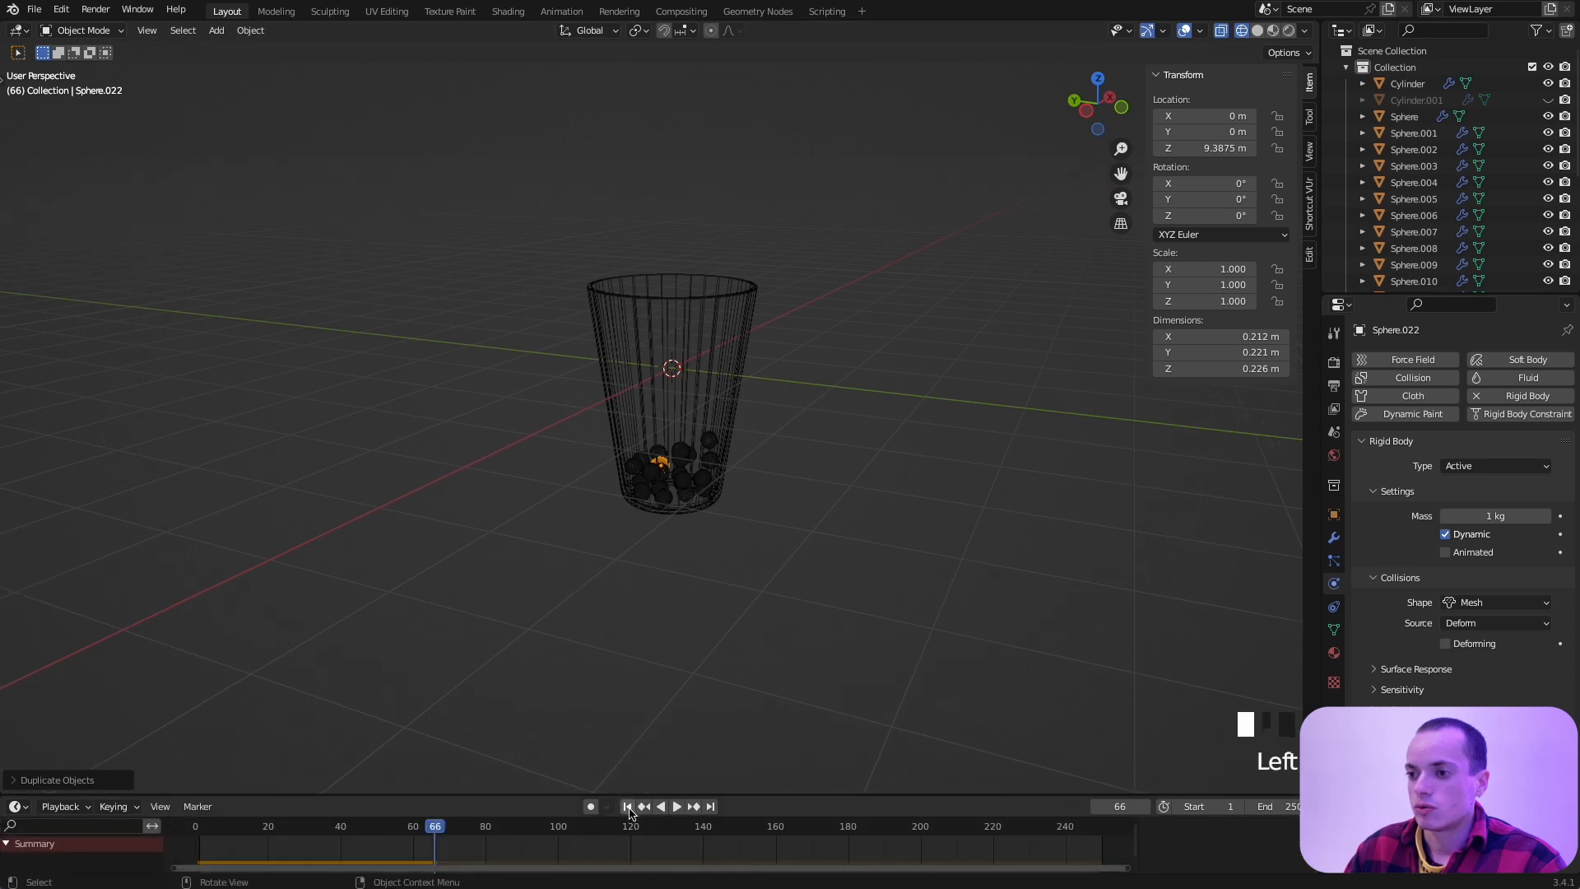
click(627, 806)
Step: Repeat the duplication from the top pearl until the column has 30 pearls, the highest at Z 11.678 m
shift+scroll(748, 540, up, 10)
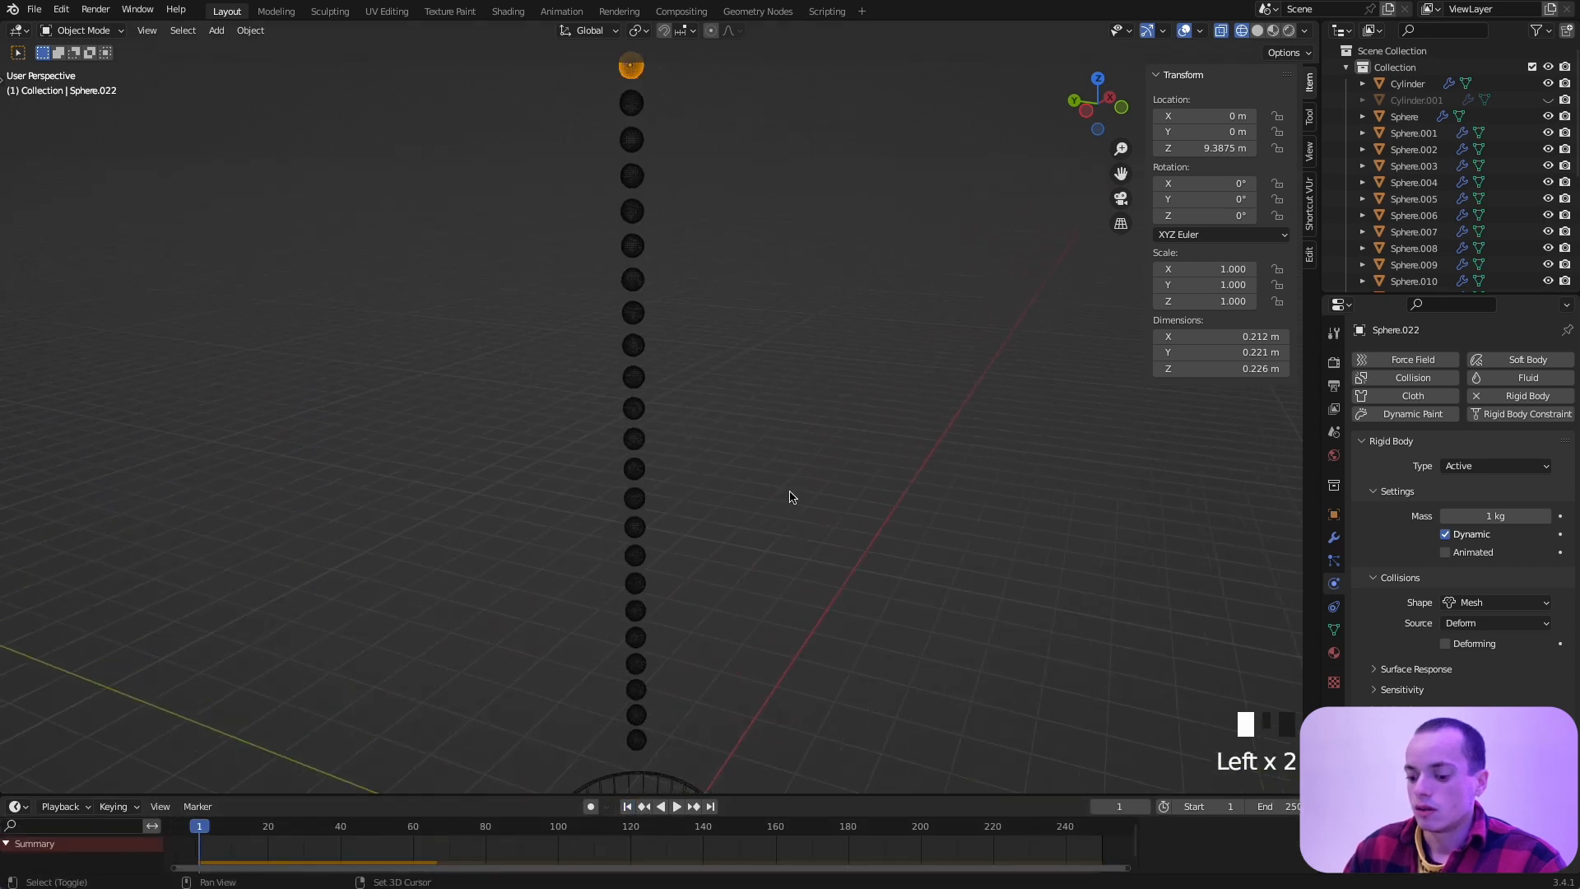
key(shift+r)
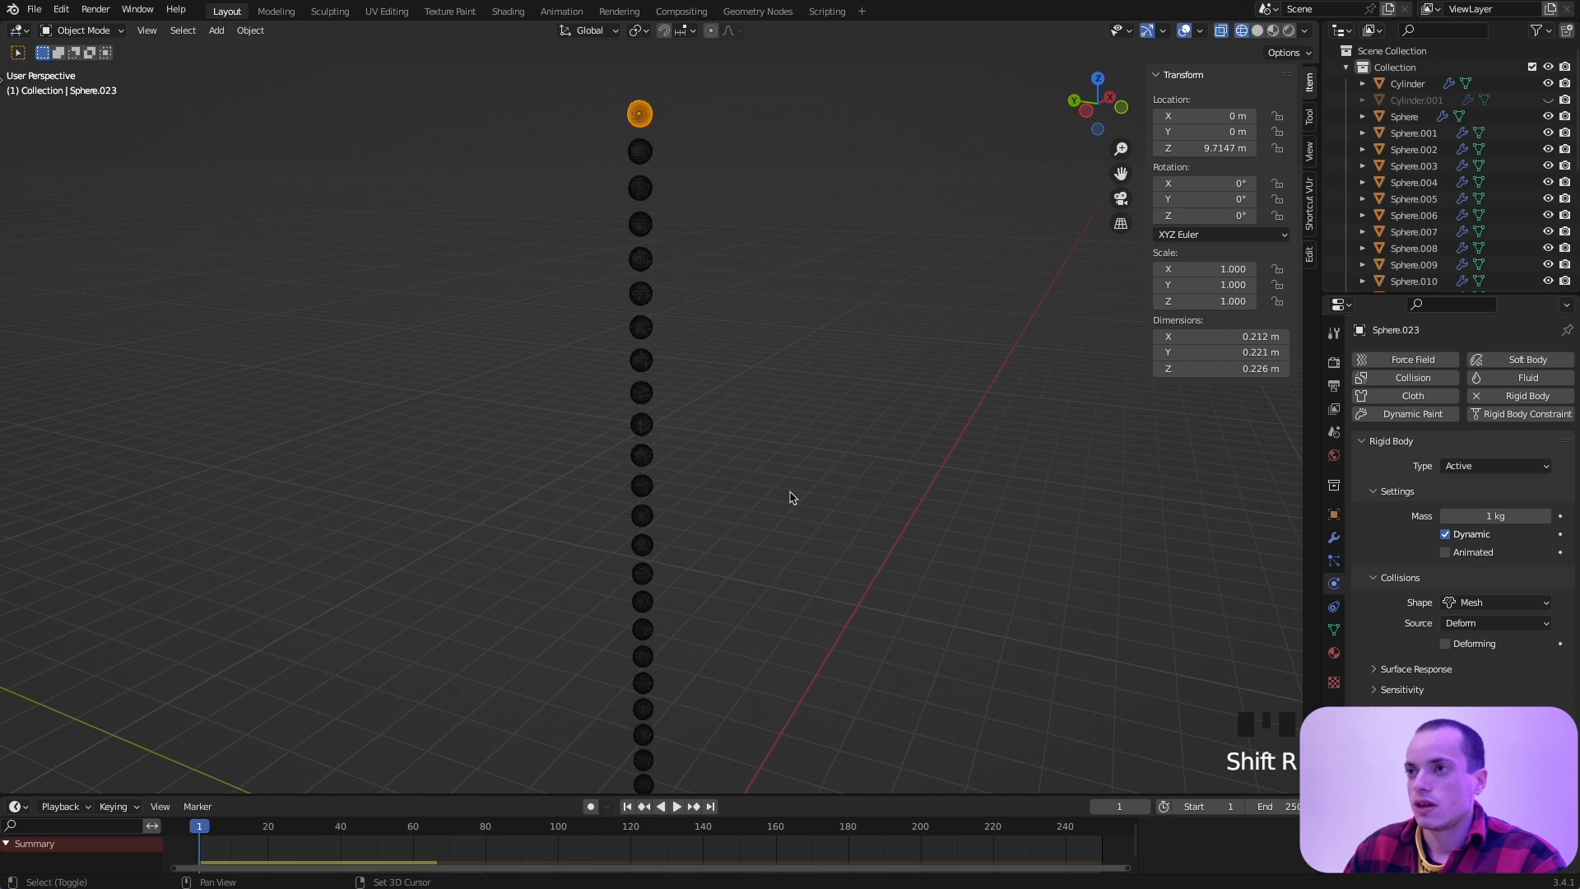
key(shift+r)
key(shift+r)
key(shift+r)
key(shift+r)
key(shift+r)
key(shift+r)
key(shift+r)
key(shift+r)
key(shift+r)
key(shift+r)
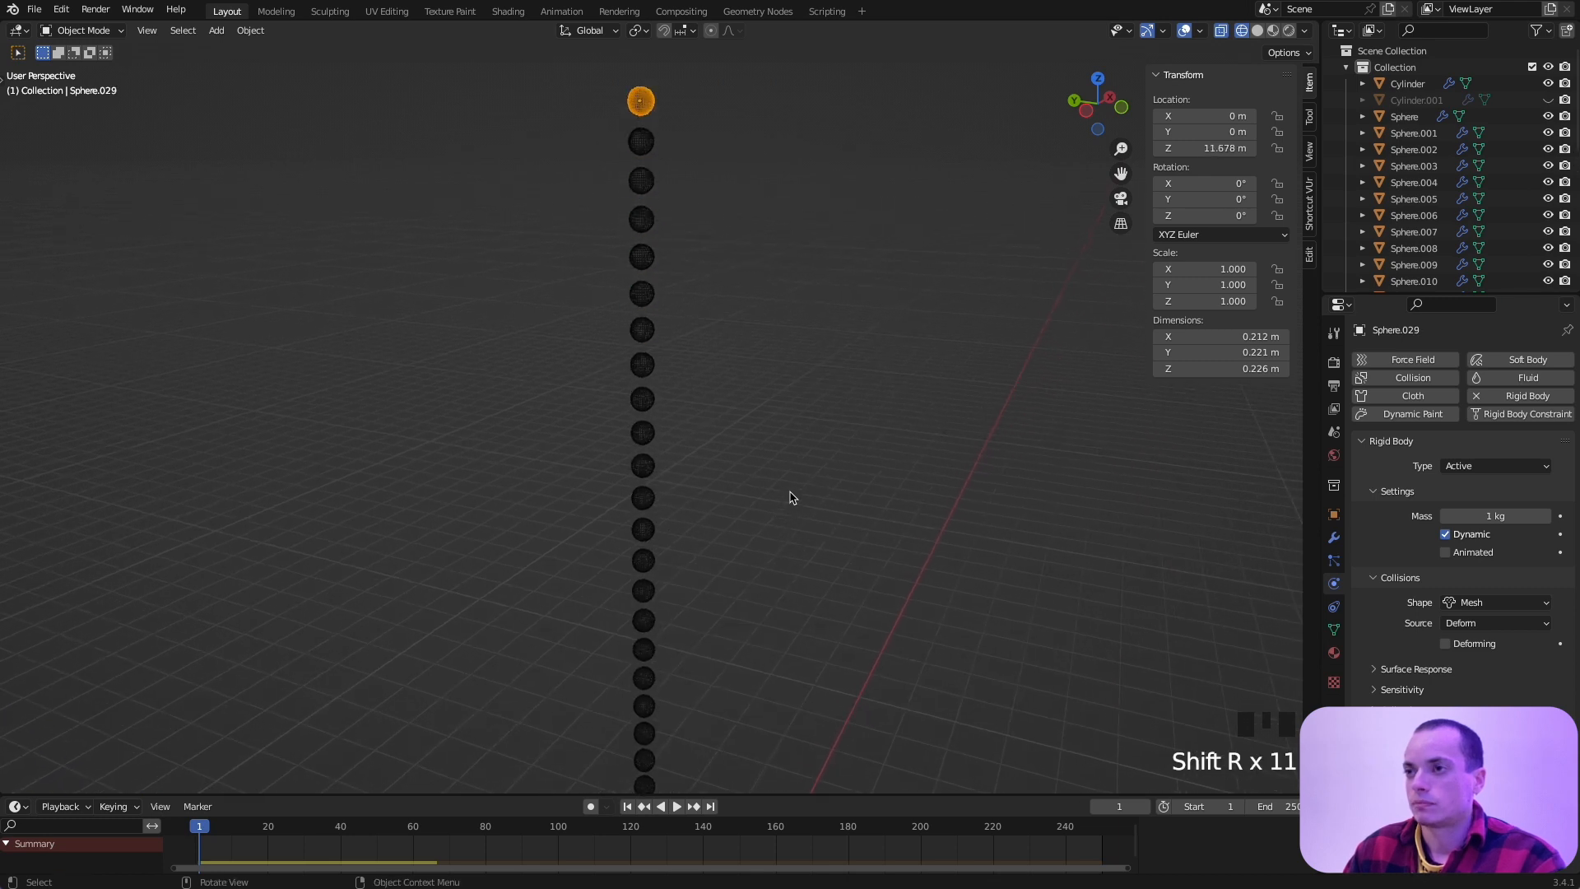
Step: Play the simulation of the longer pearl column to frame 59 and examine the pile in the cup from several angles
scroll(790, 497, down, 5)
key(space)
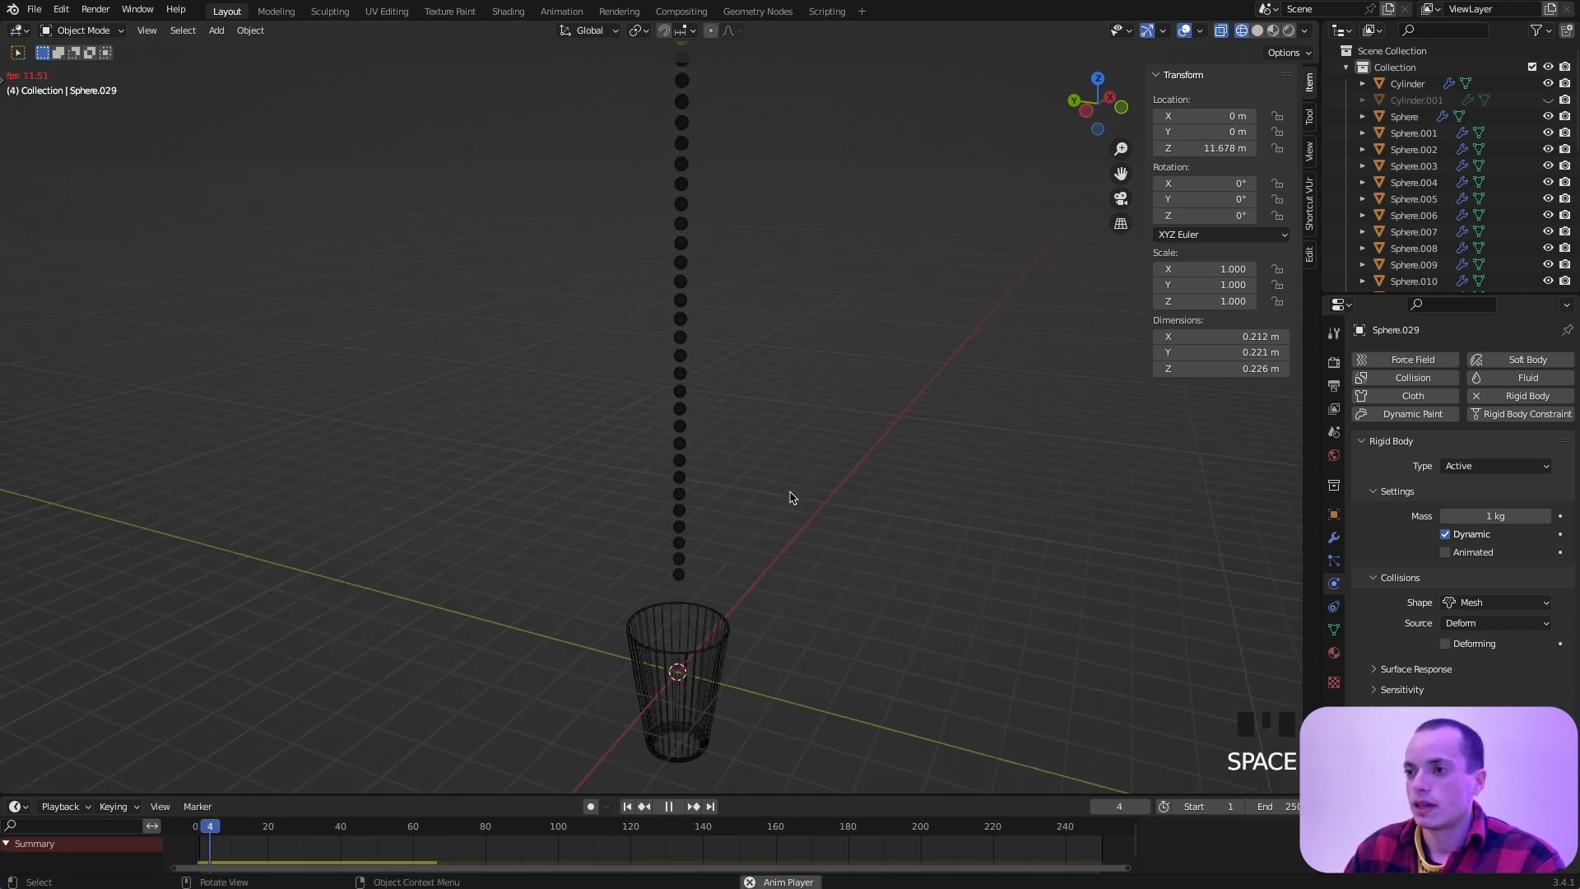
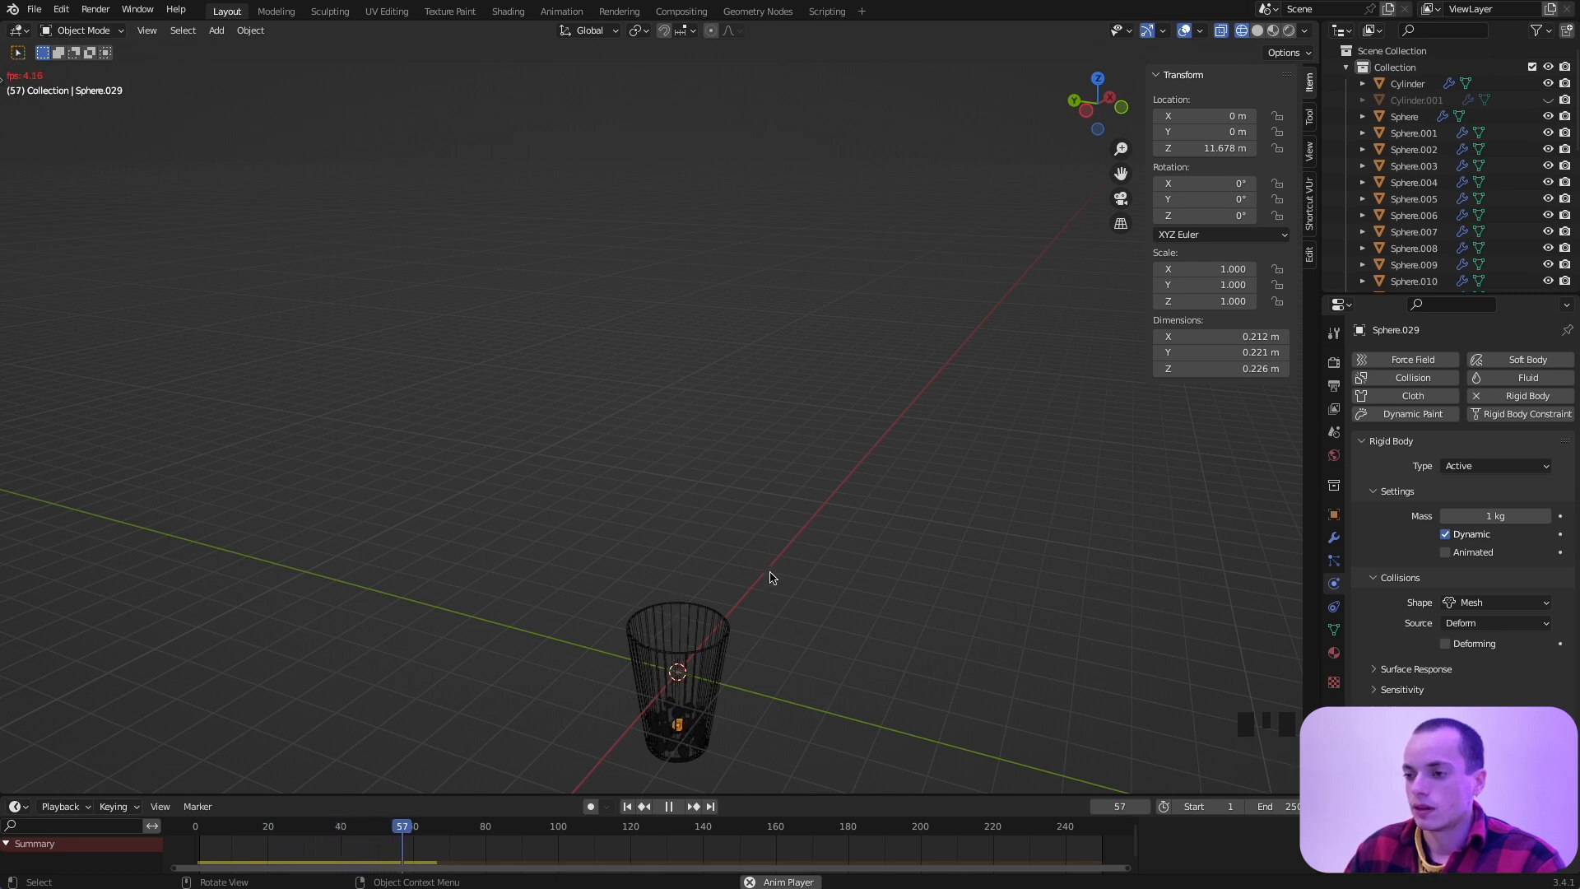
key(space)
shift+scroll(704, 643, down, 5)
super+scroll(704, 643, up, 10)
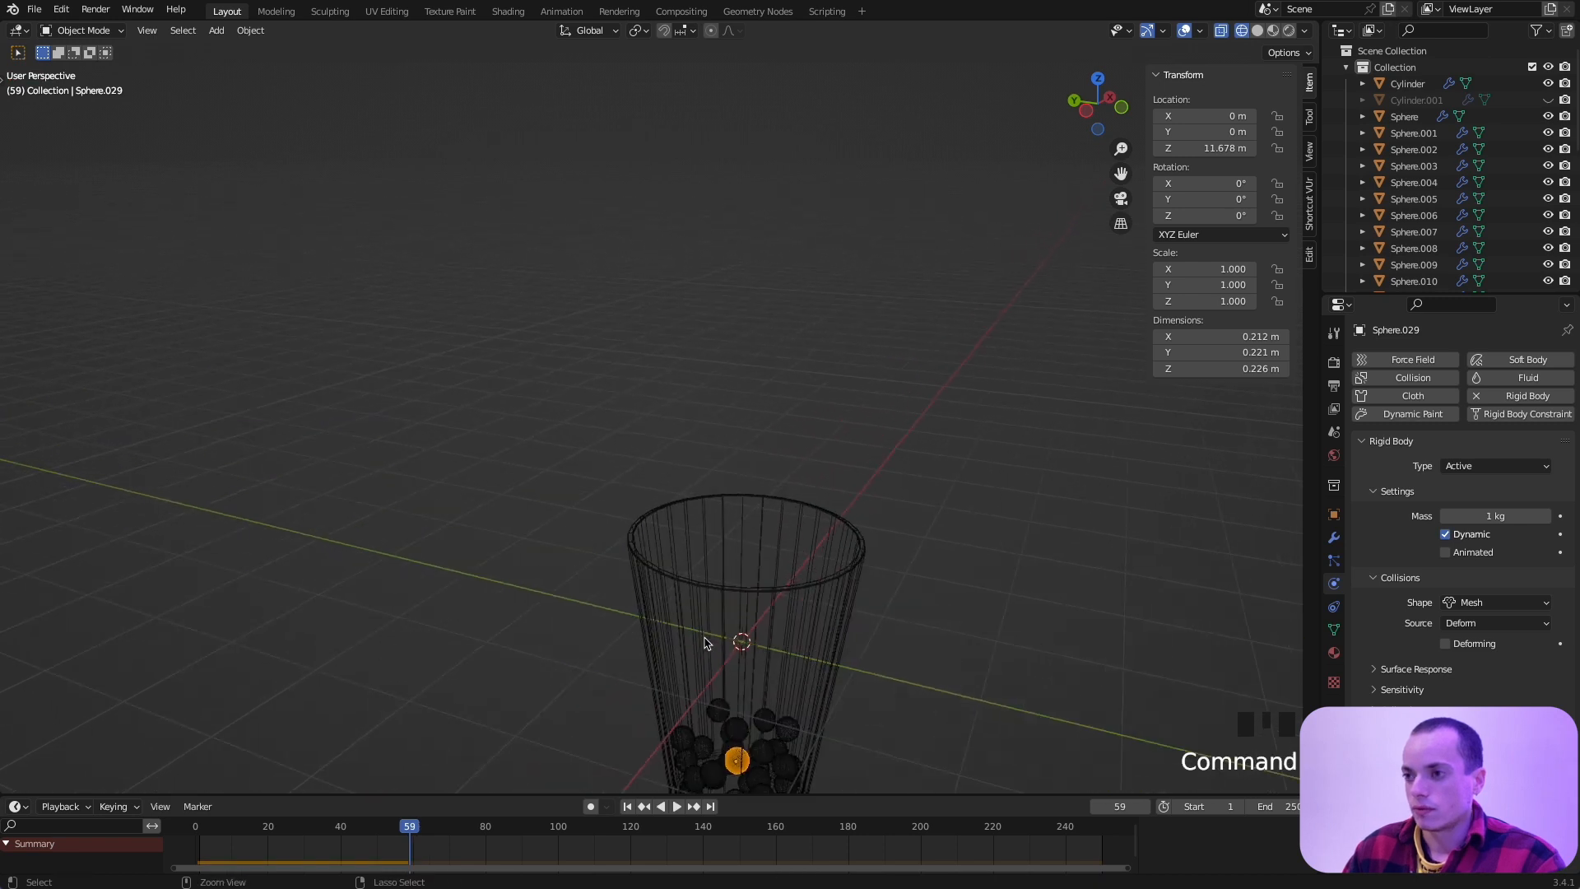
scroll(705, 643, down, 5)
shift+scroll(704, 643, down, 10)
shift+scroll(704, 643, up, 3)
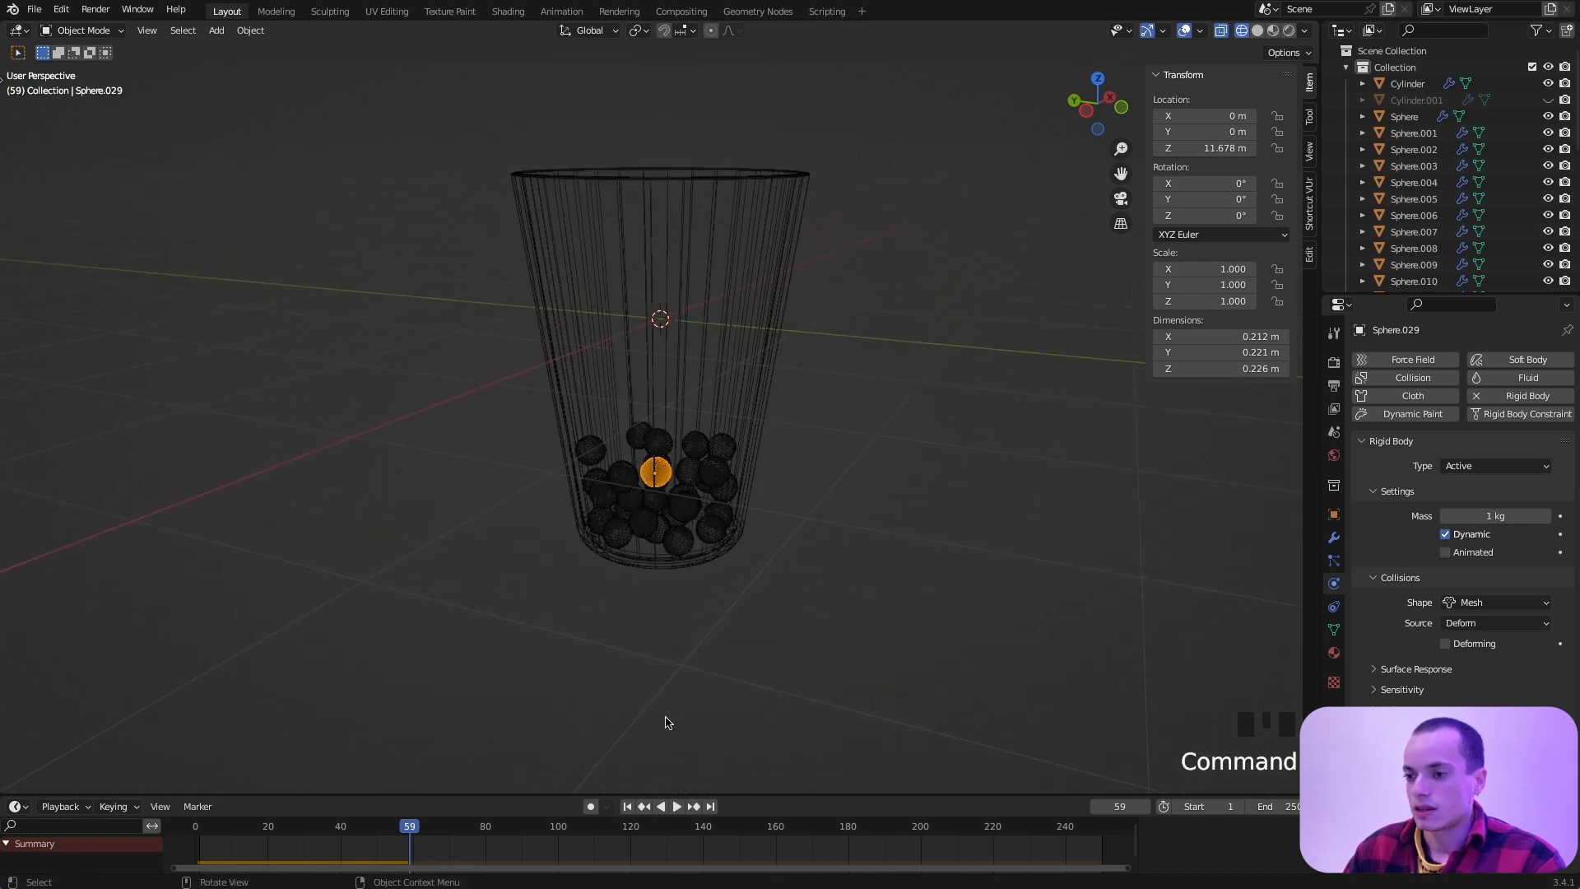
scroll(628, 660, right, 10)
scroll(628, 660, left, 10)
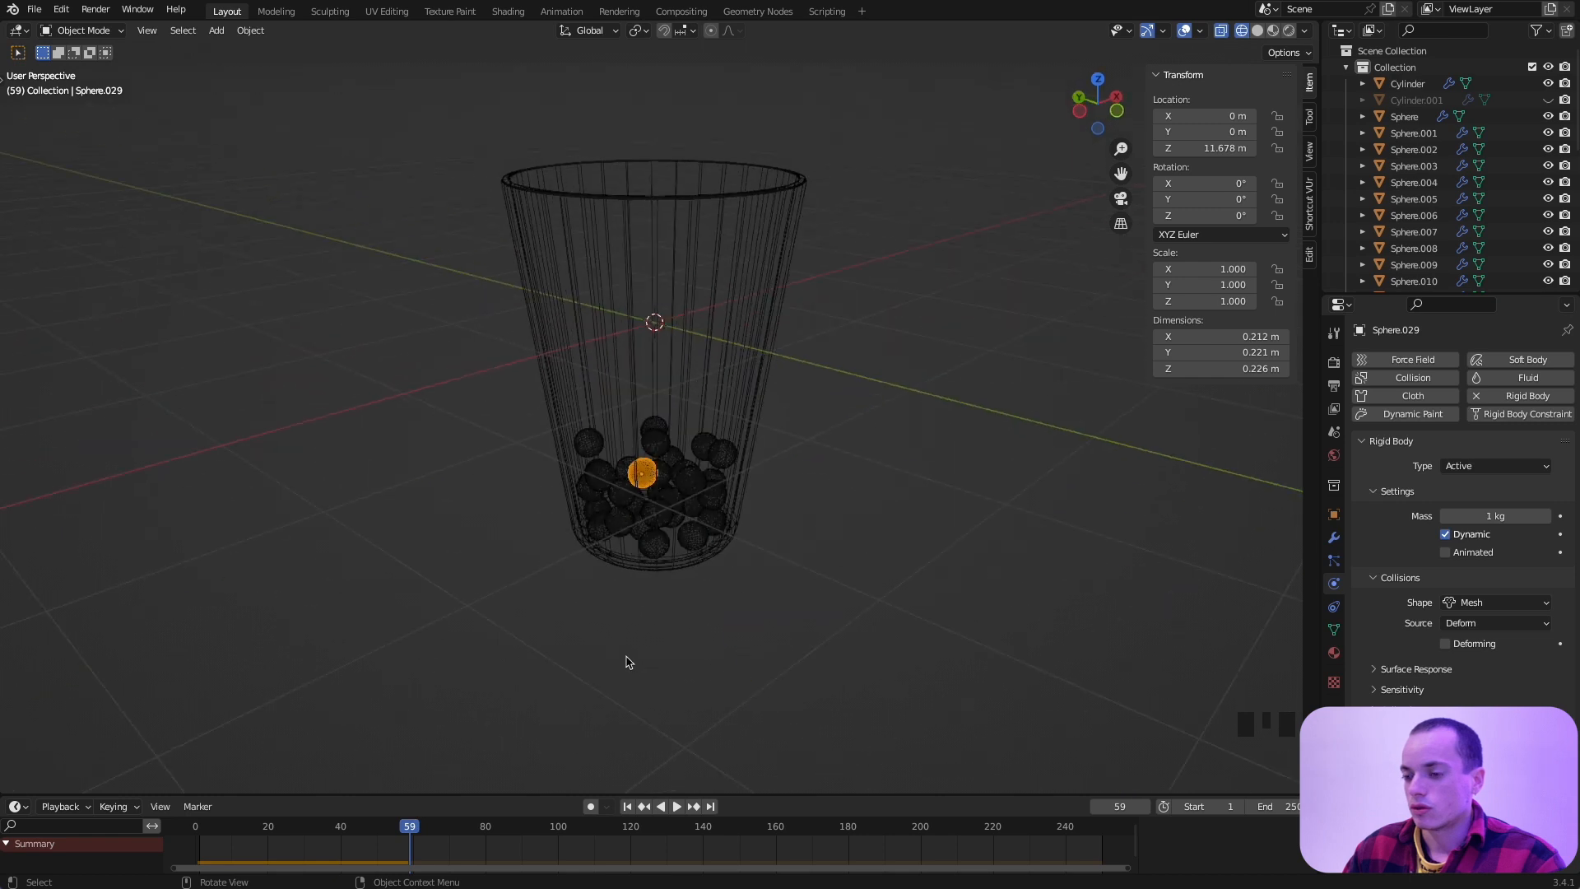
Step: Return the animation to frame 1 and unhide the cup's domed lid
click(628, 807)
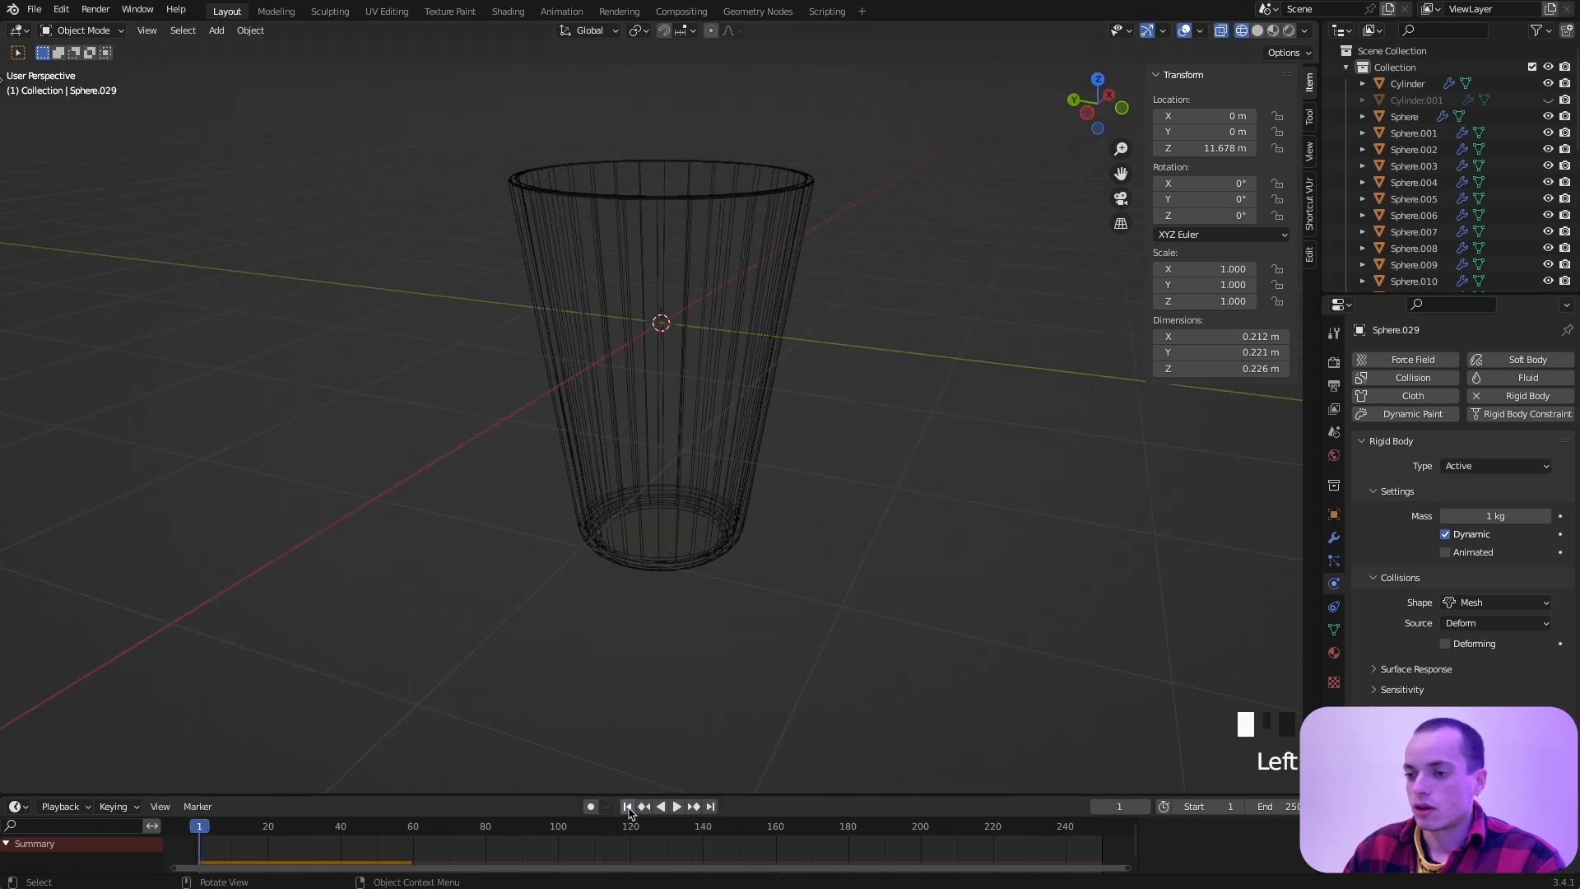
shift+scroll(692, 505, up, 5)
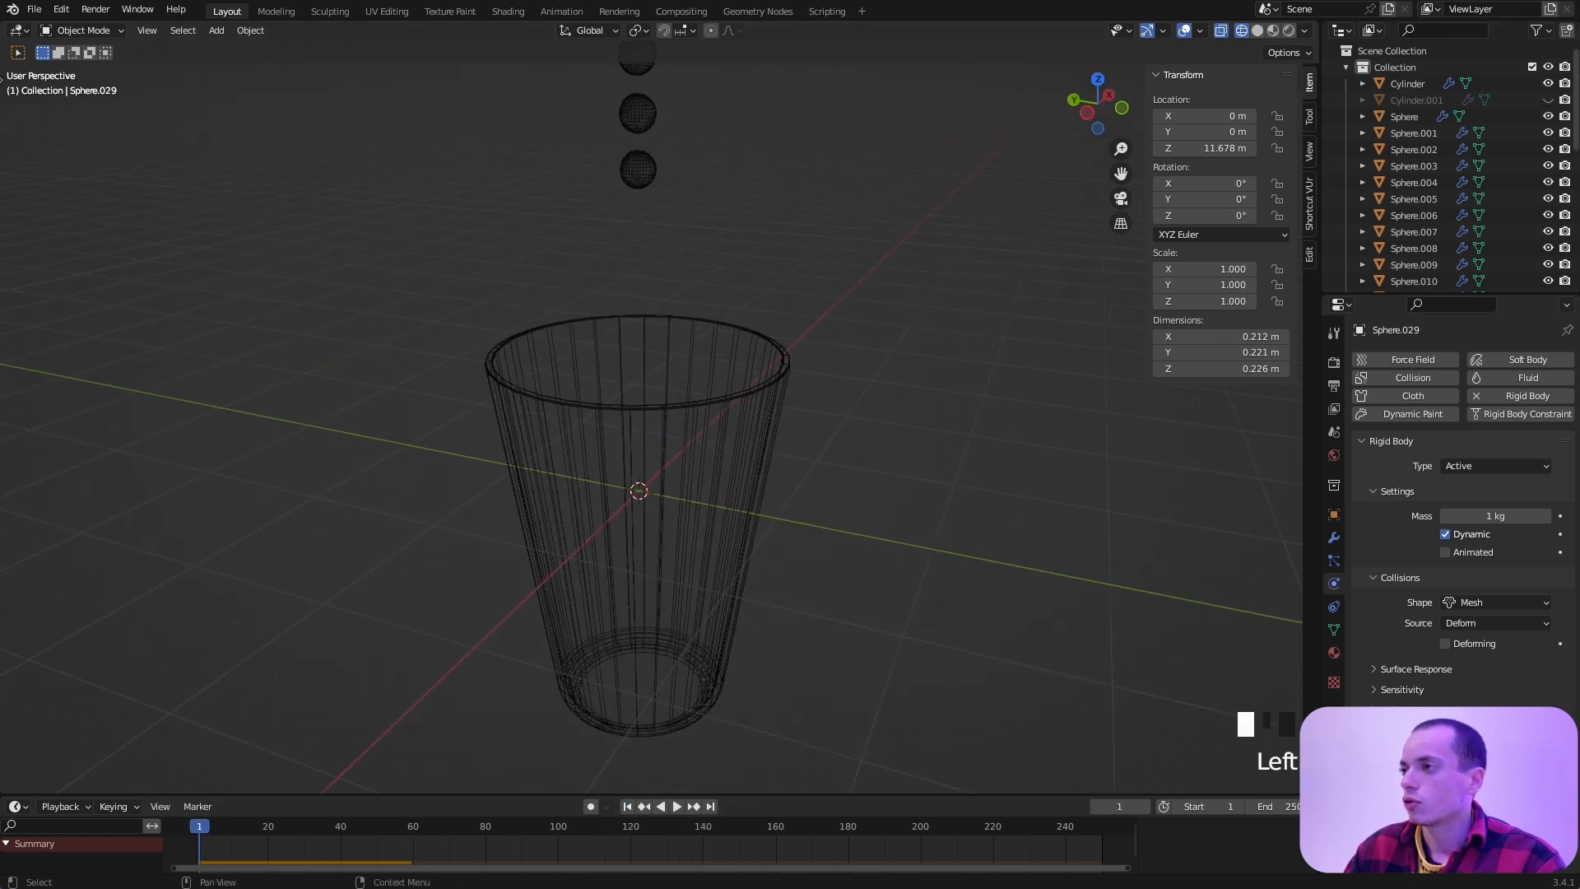
click(1548, 100)
super+scroll(739, 285, down, 5)
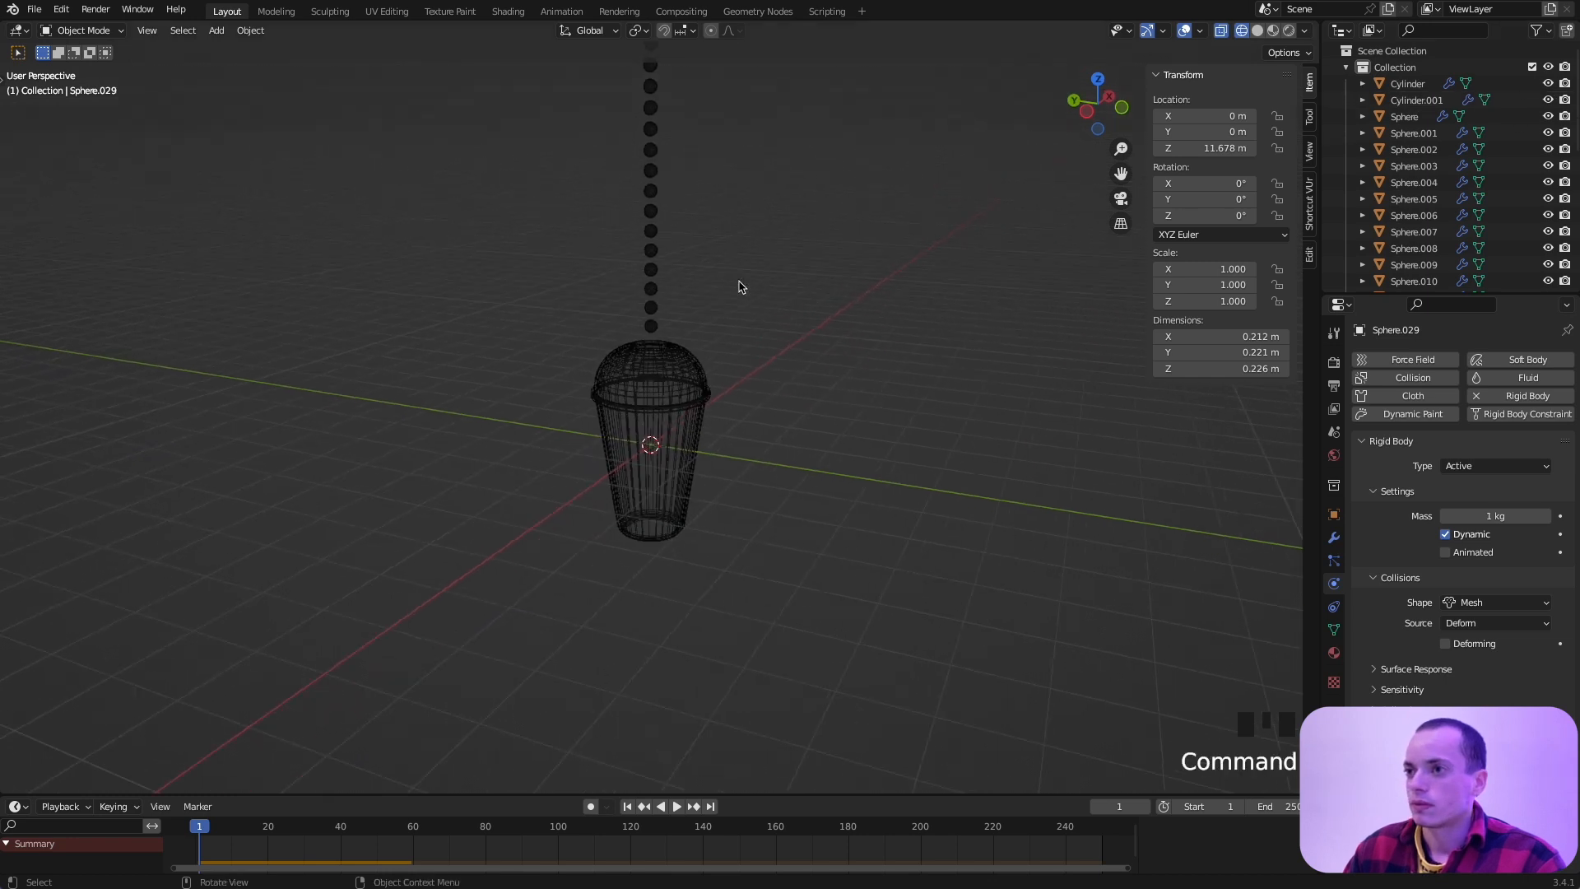
super+scroll(740, 285, up, 5)
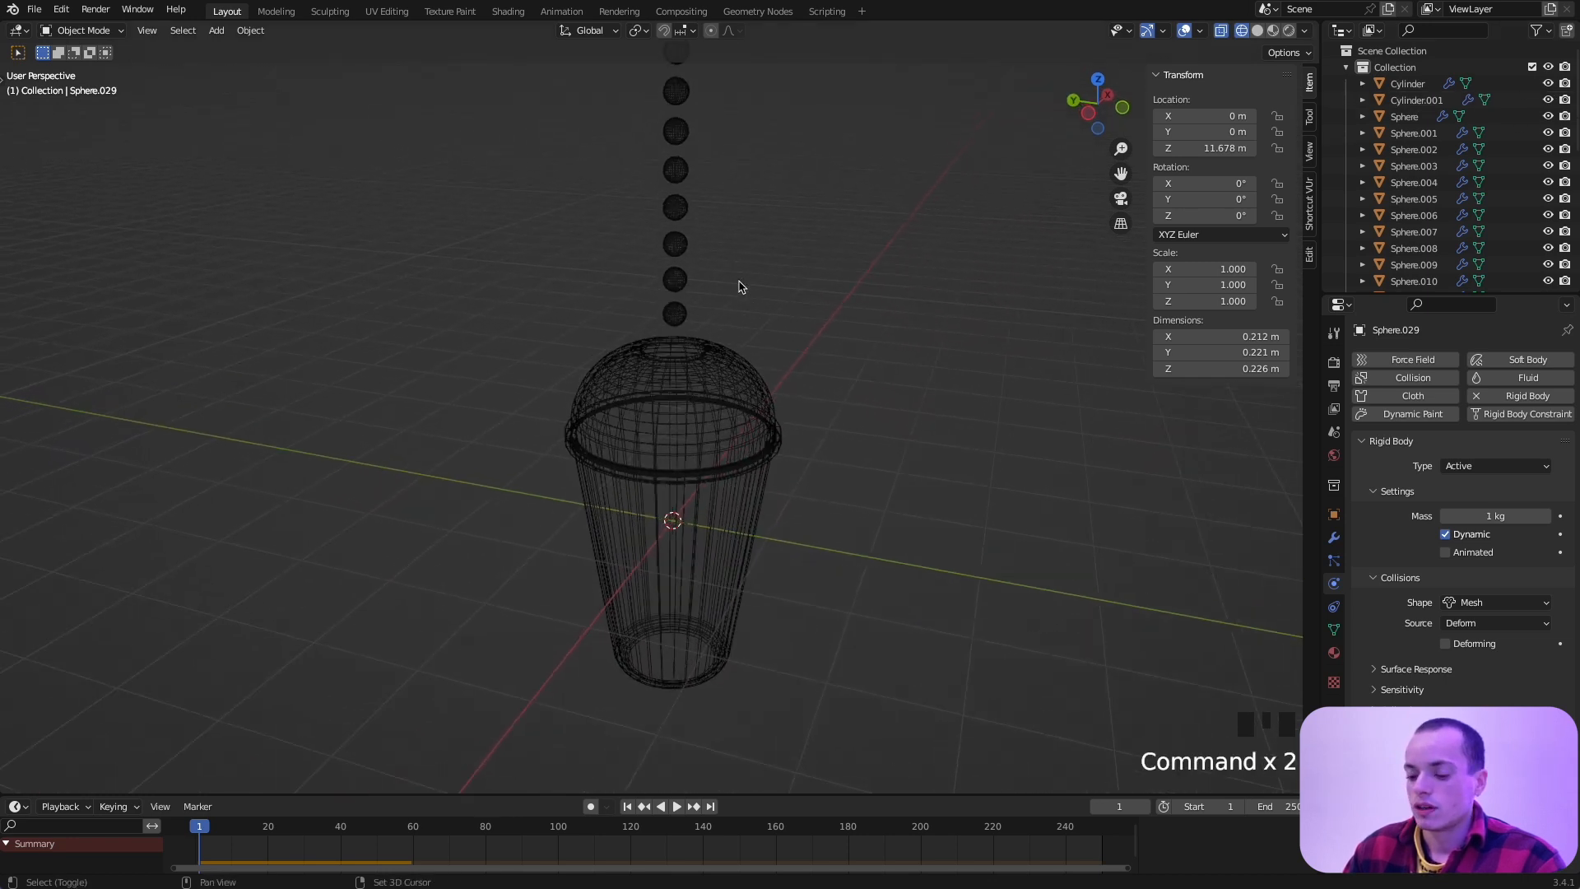
Step: Add a cylinder mesh for the straw and scale it on X and Y only to about 0.12, keeping its height
key(shift+a)
mouse_move(740, 284)
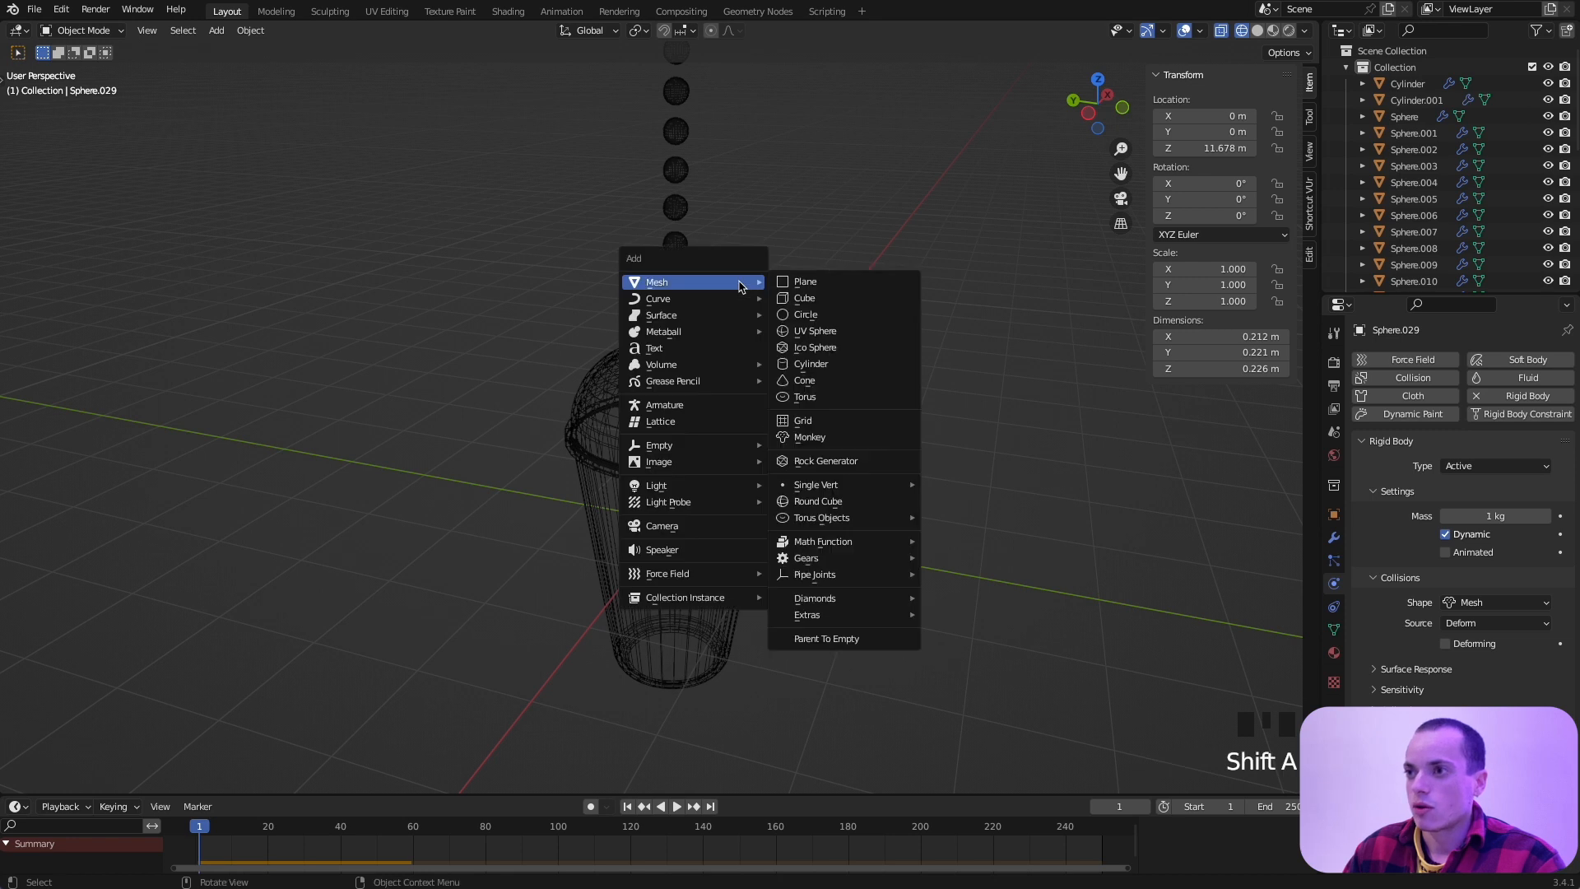
click(815, 369)
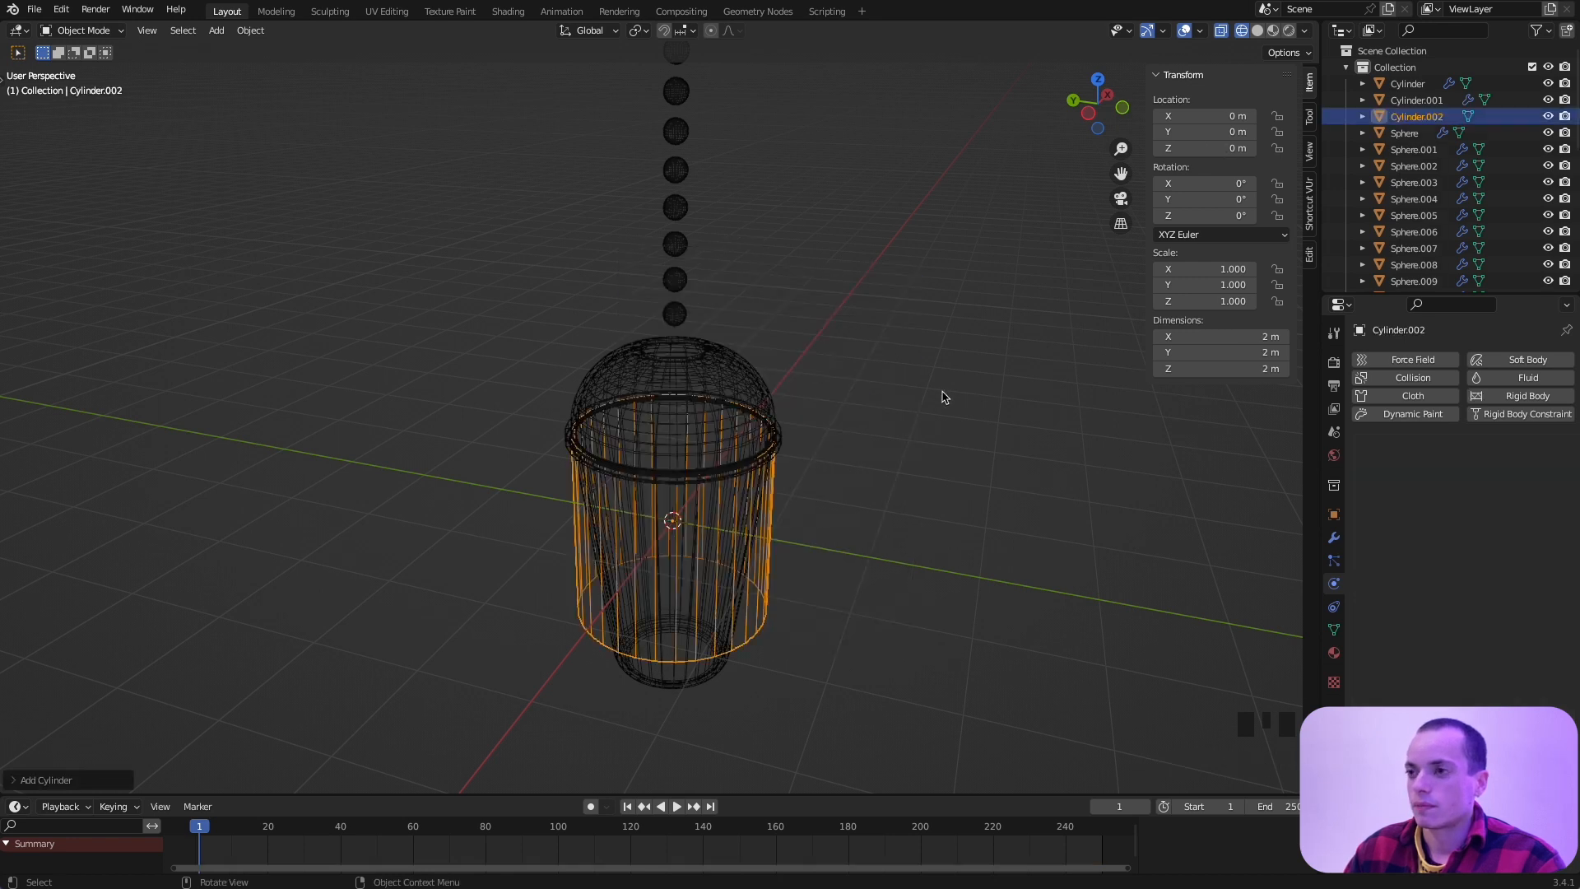
scroll(811, 518, up, 1)
key(s)
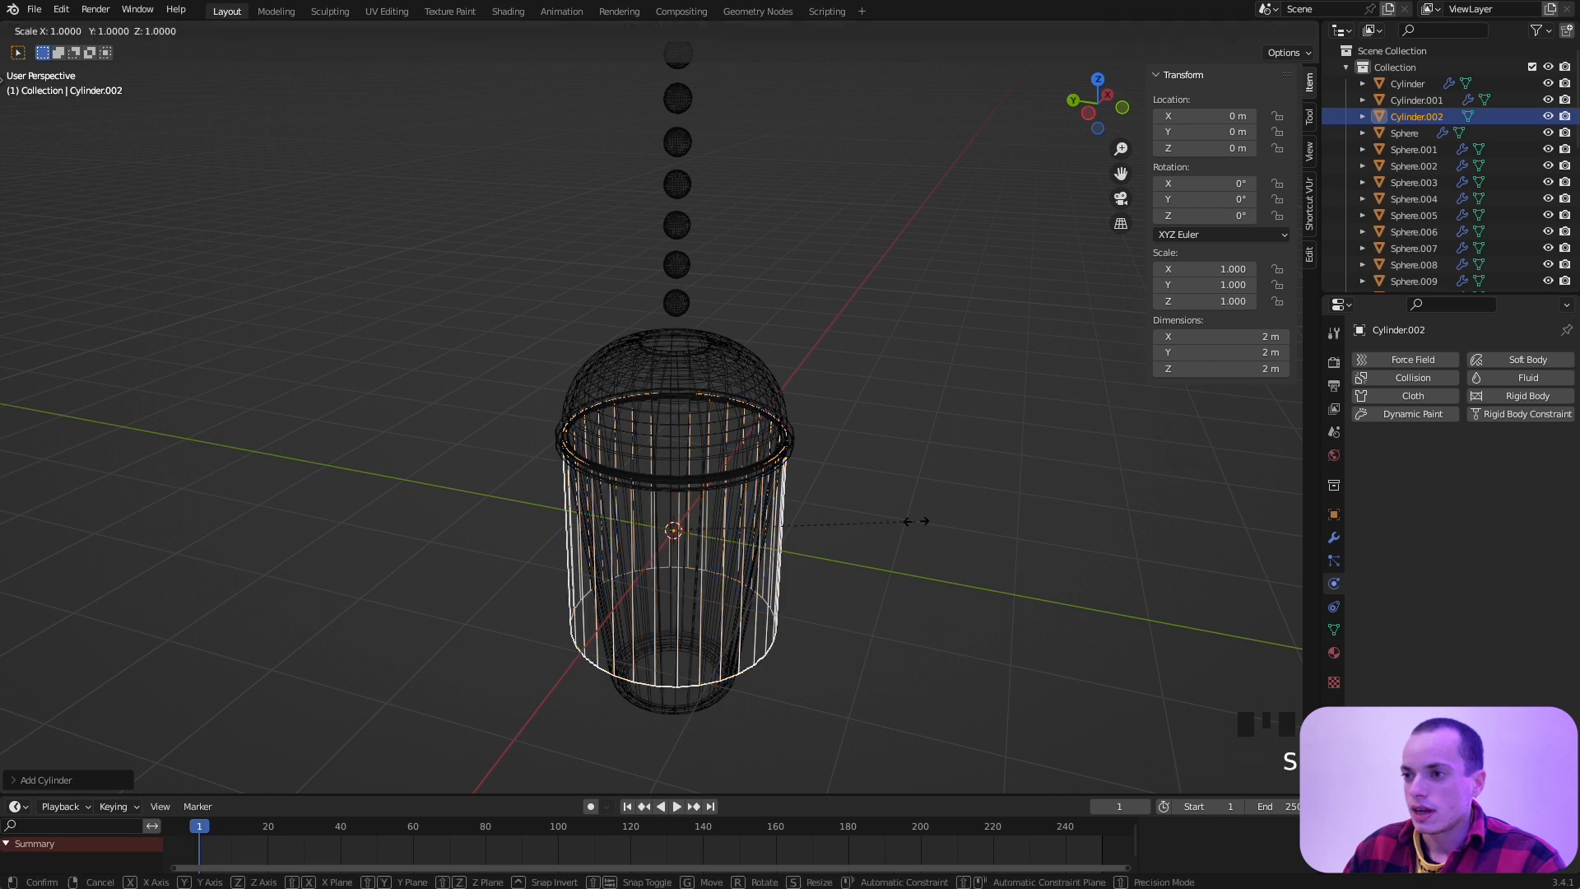
key(shift+z)
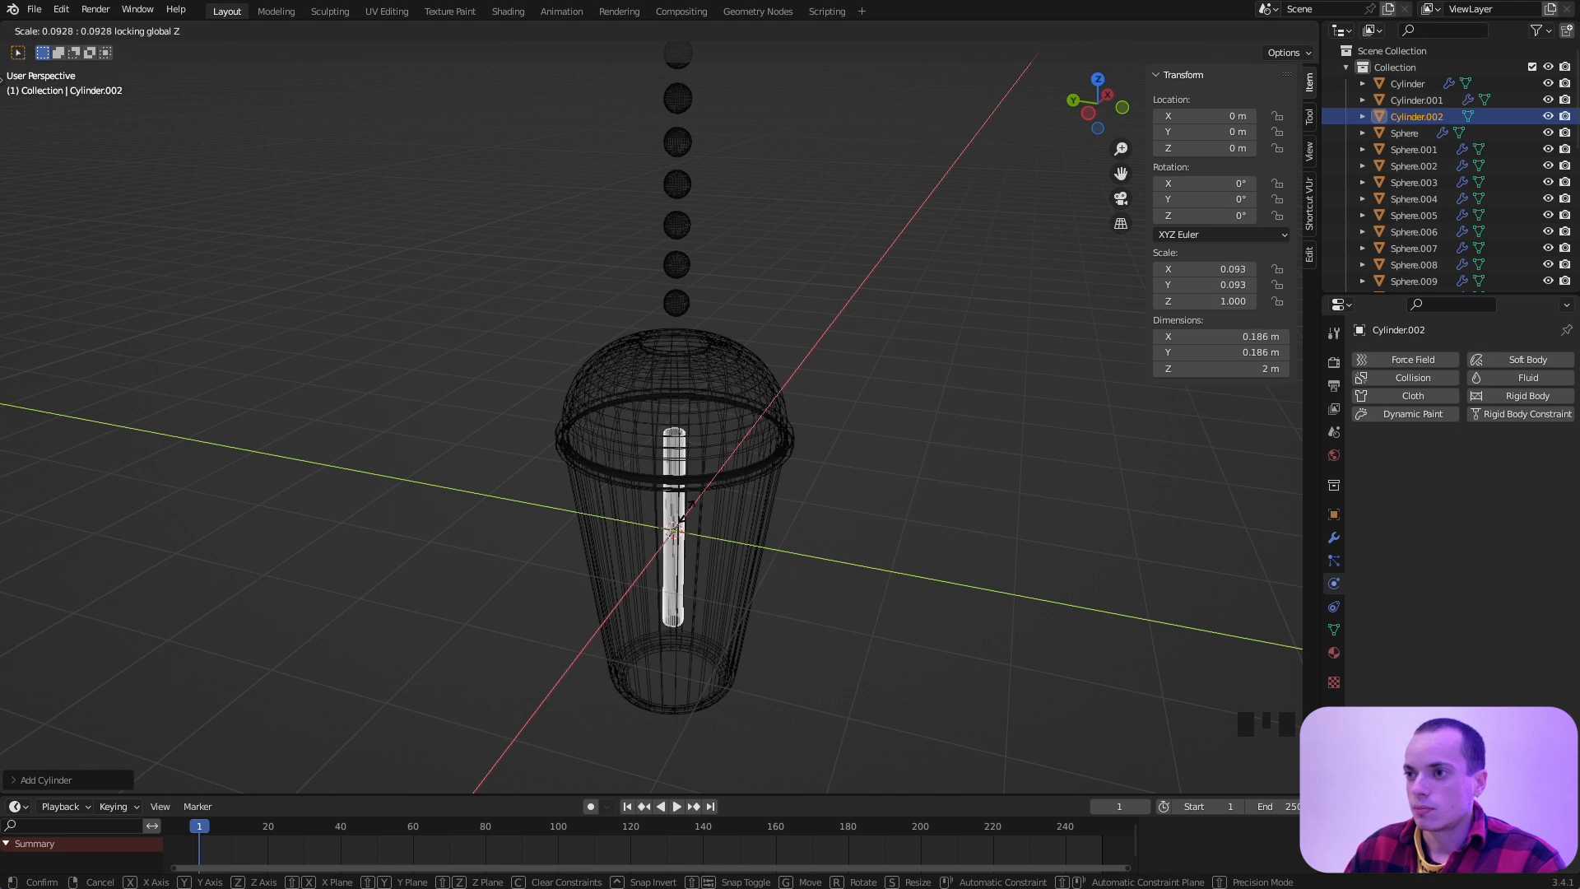
click(694, 506)
Step: Raise the straw cylinder to about Z 1.6 m through the lid opening and scale it uniformly to about 0.256 m wide
key(g)
key(z)
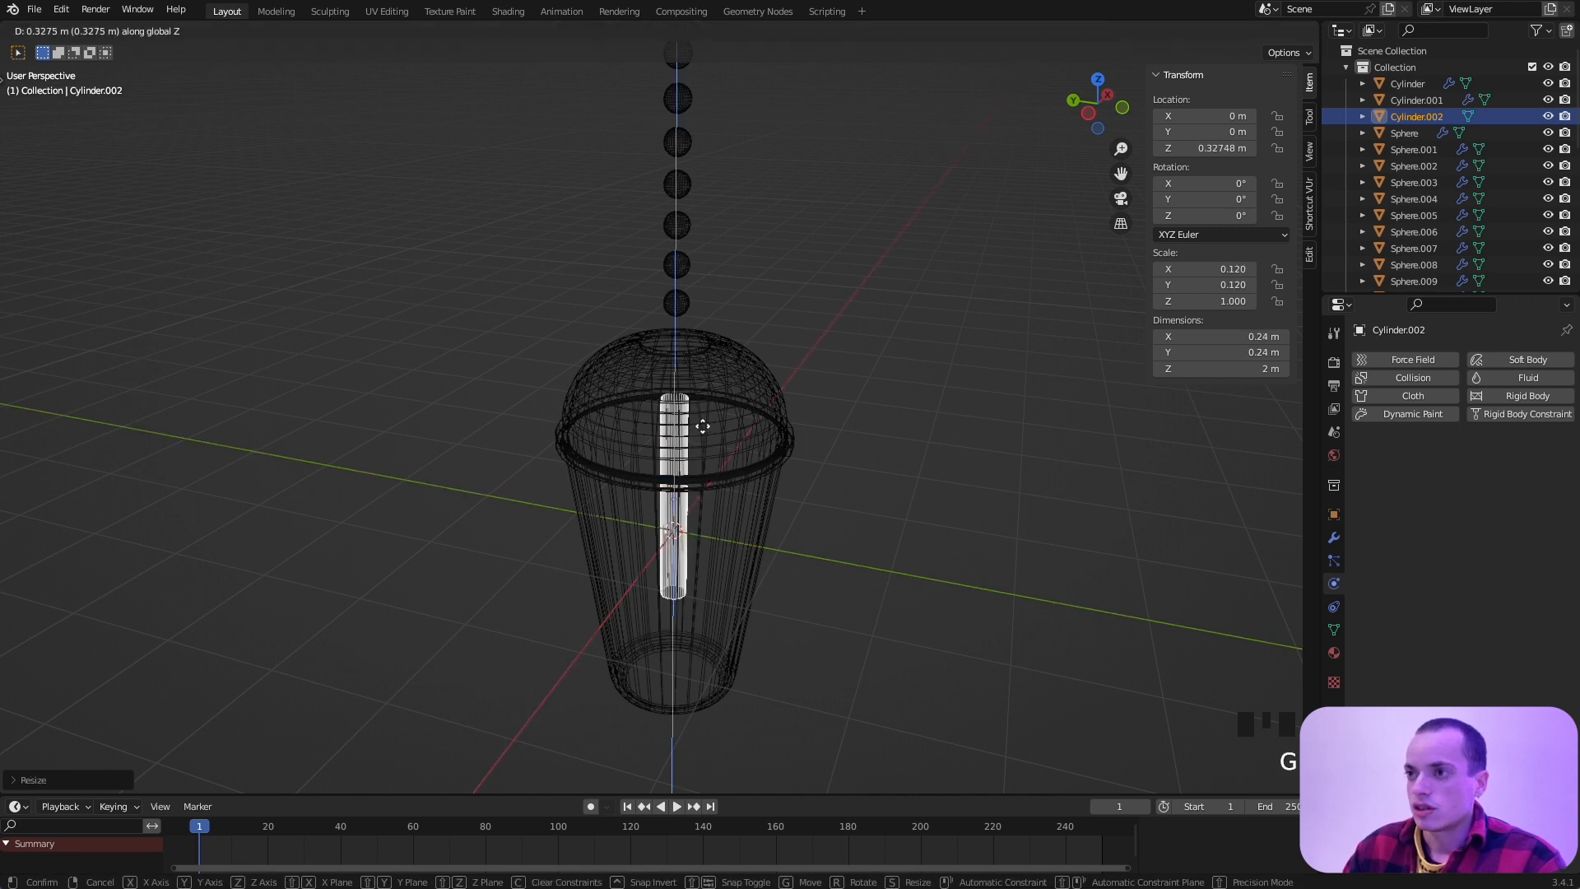
click(720, 348)
super+scroll(720, 348, up, 5)
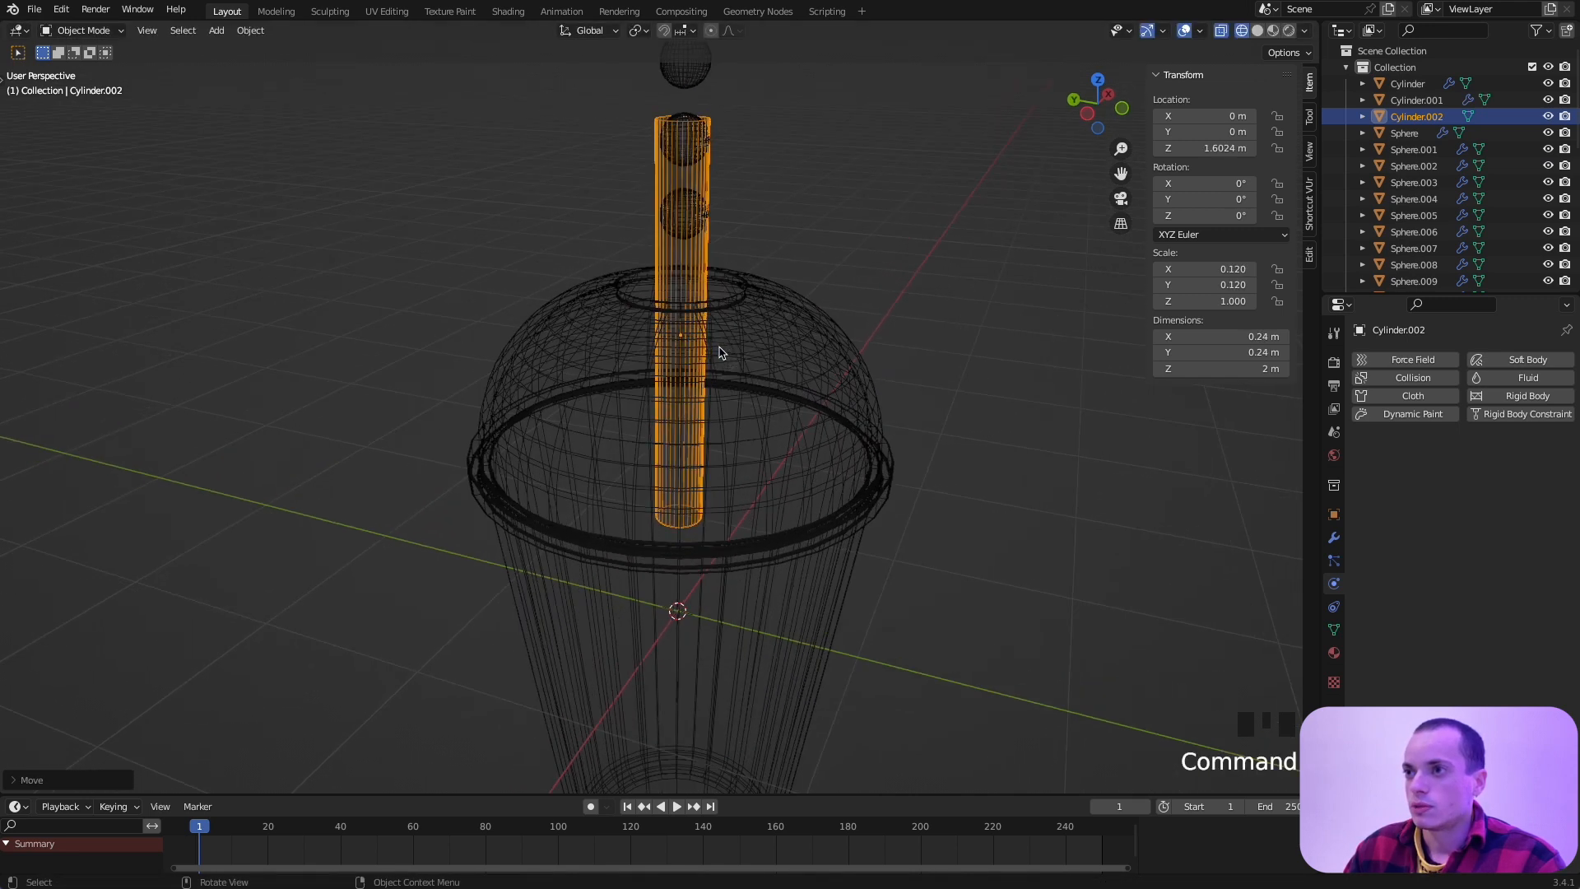
scroll(721, 348, right, 5)
scroll(720, 352, down, 3)
scroll(720, 352, up, 8)
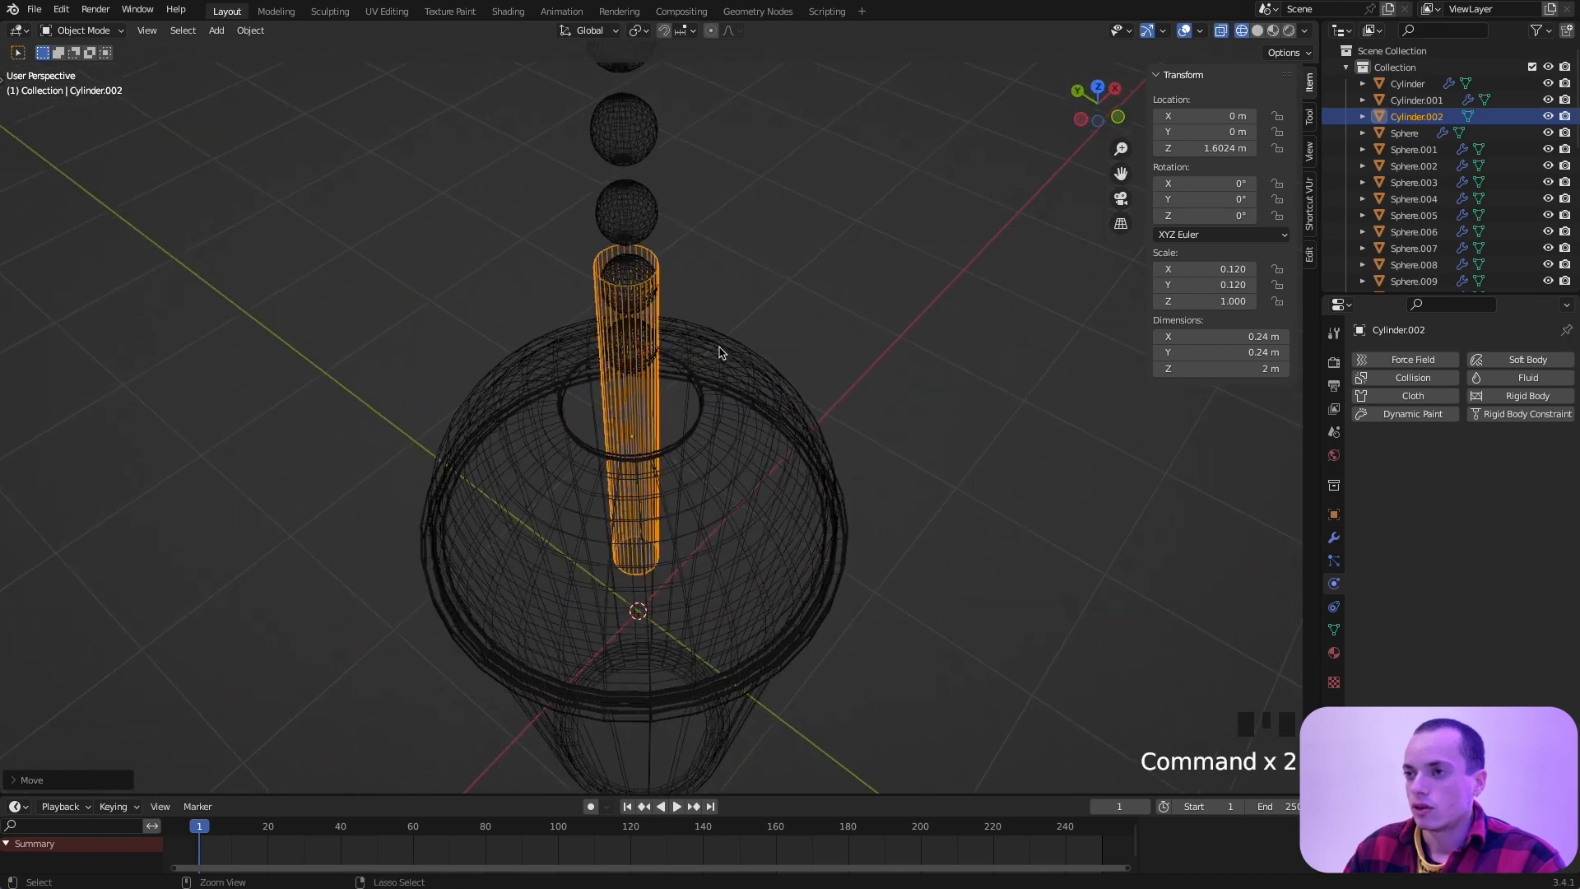
super+scroll(720, 352, up, 4)
key(s)
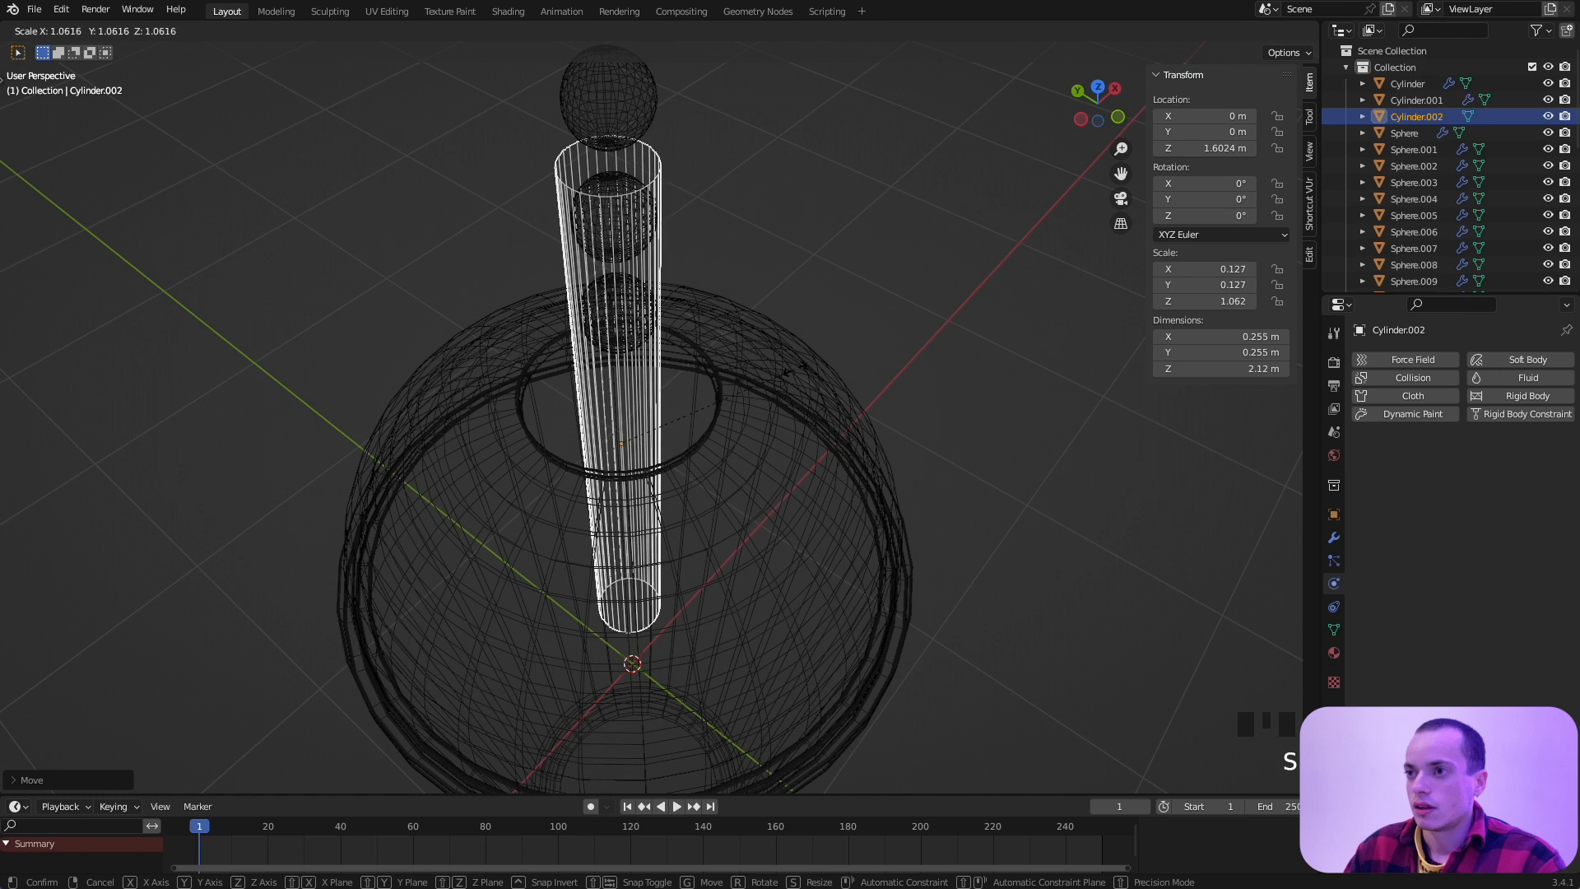
click(797, 368)
Step: Stretch the straw along Z to a length of about 4.66 m
scroll(797, 371, down, 4)
super+scroll(796, 370, down, 6)
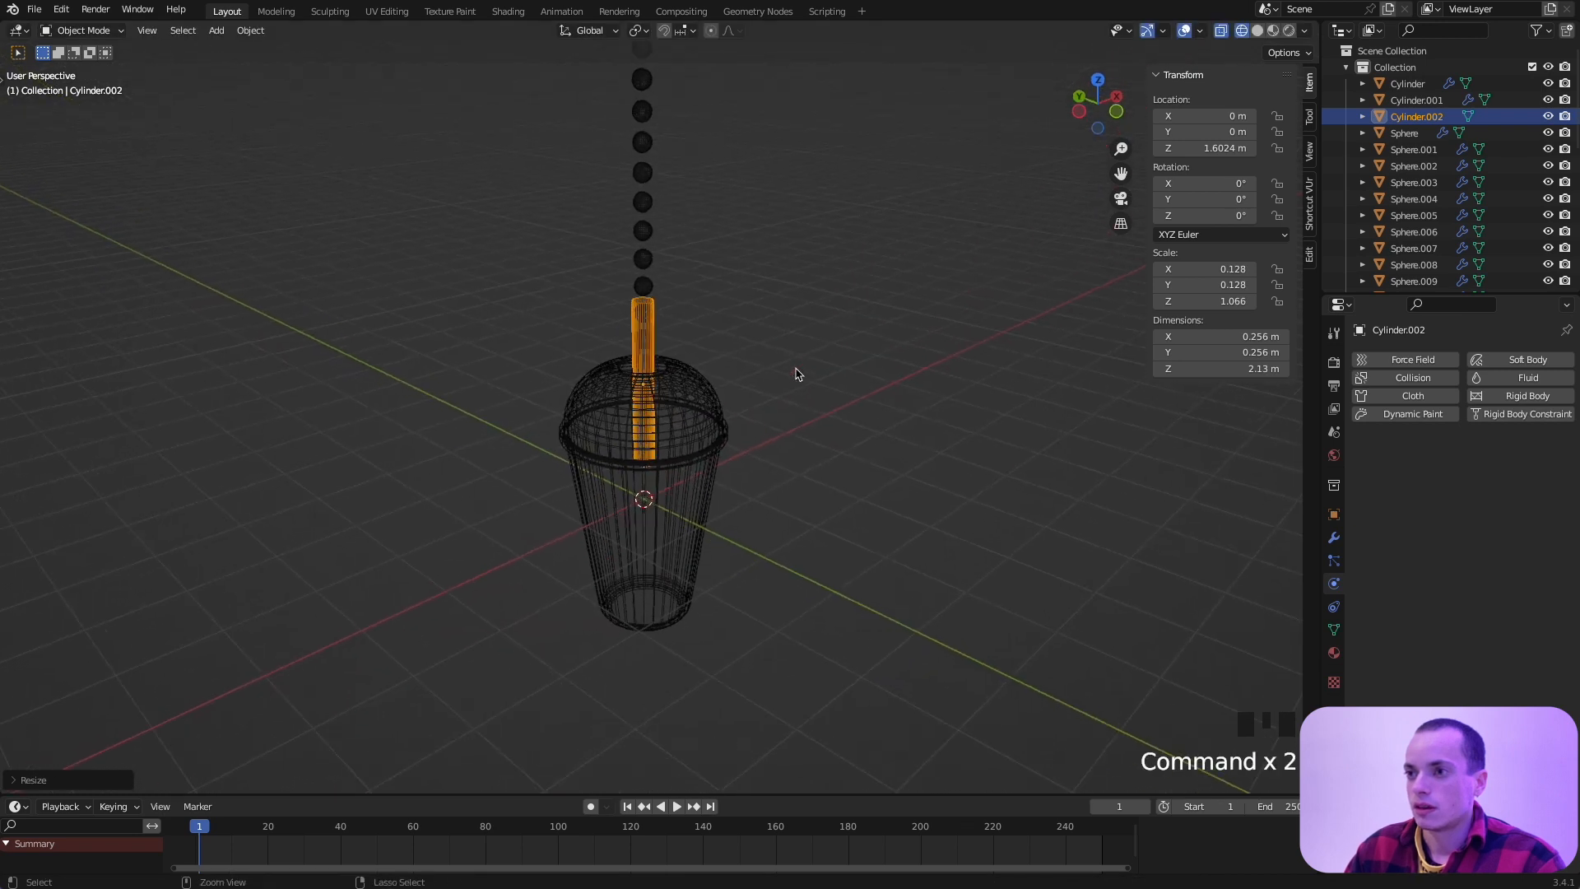
super+scroll(797, 375, up, 3)
key(s)
key(z)
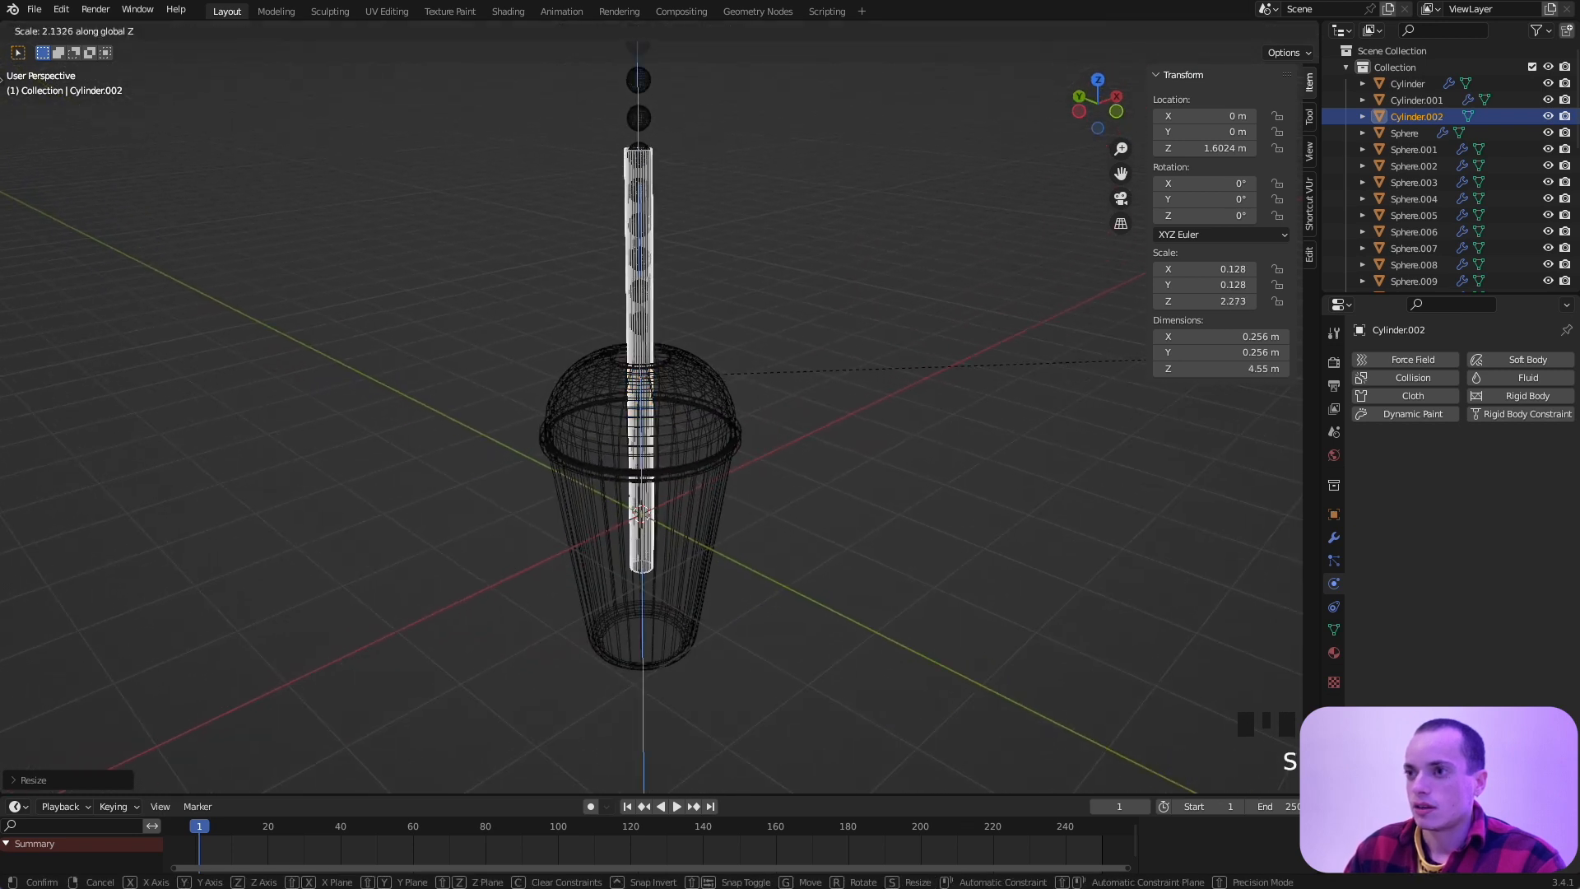
click(1175, 362)
Step: In the front view, lower the straw along Z to about 0.83 m so its end sits near the cup's bottom
super+scroll(904, 353, up, 6)
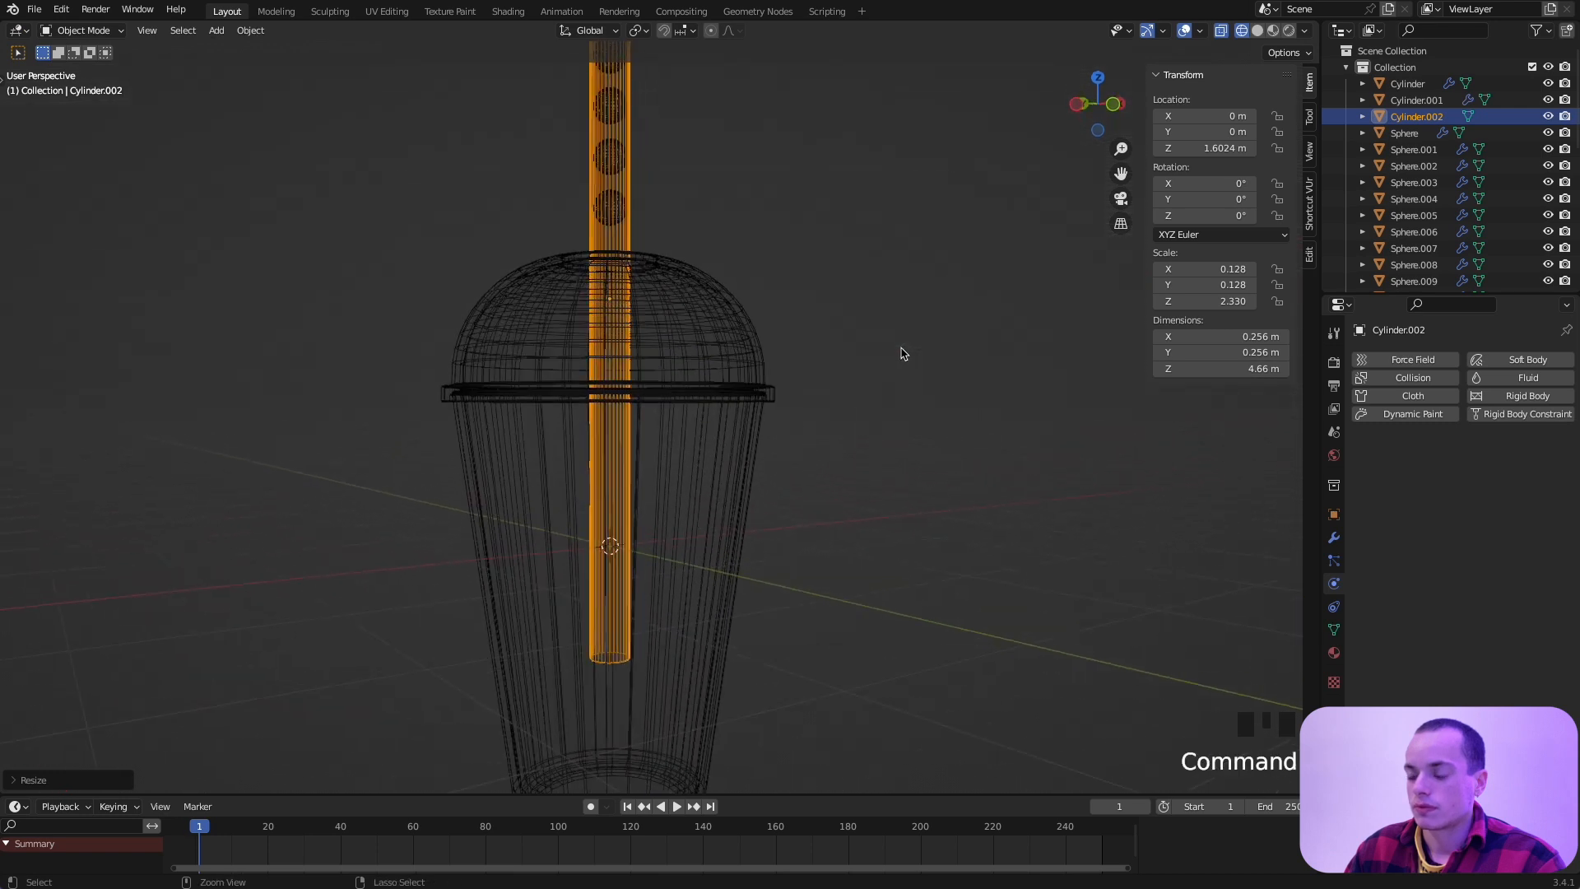
key(KP_1)
super+scroll(902, 352, down, 4)
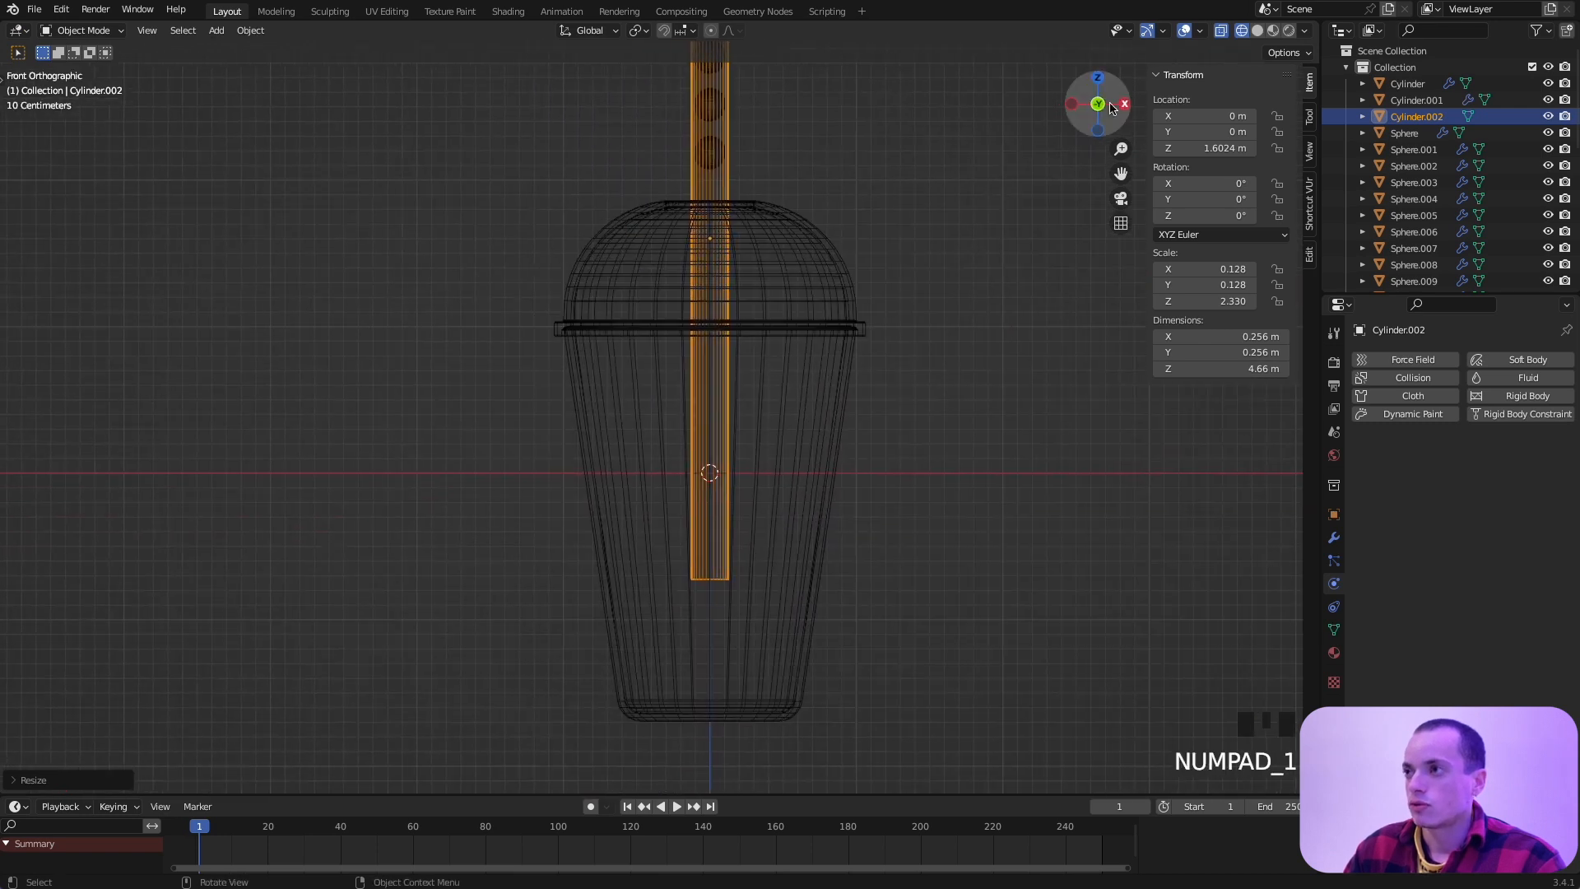
shift+scroll(880, 389, down, 2)
key(g)
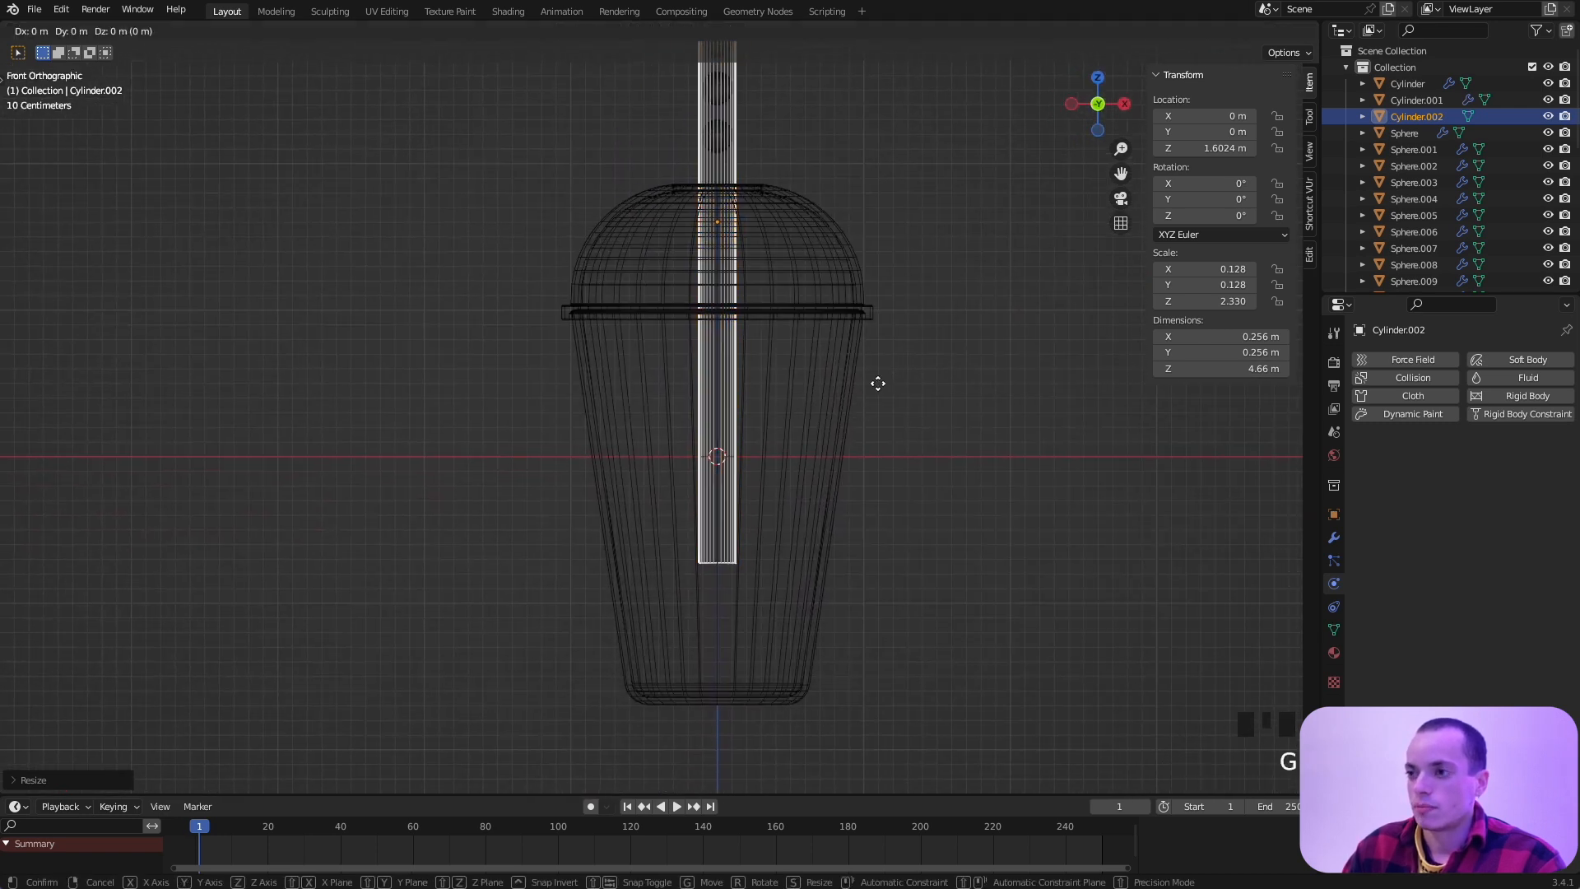
key(z)
click(874, 498)
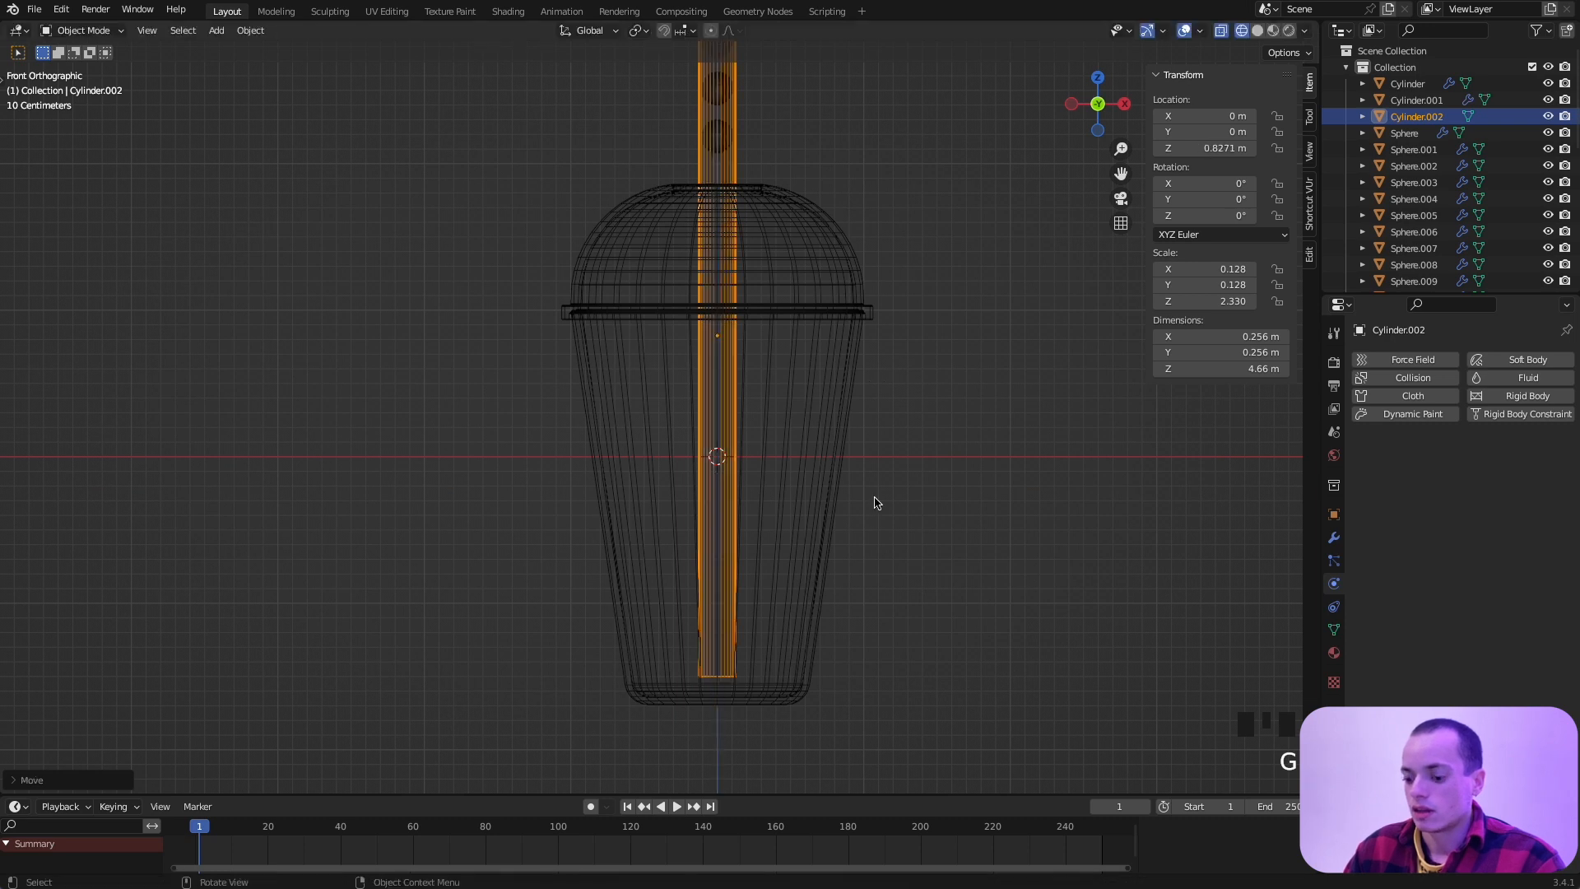
Step: Tilt the straw to about -8° on Y and shift it to about X 0.017 m, Z 0.86 m
key(r)
click(935, 583)
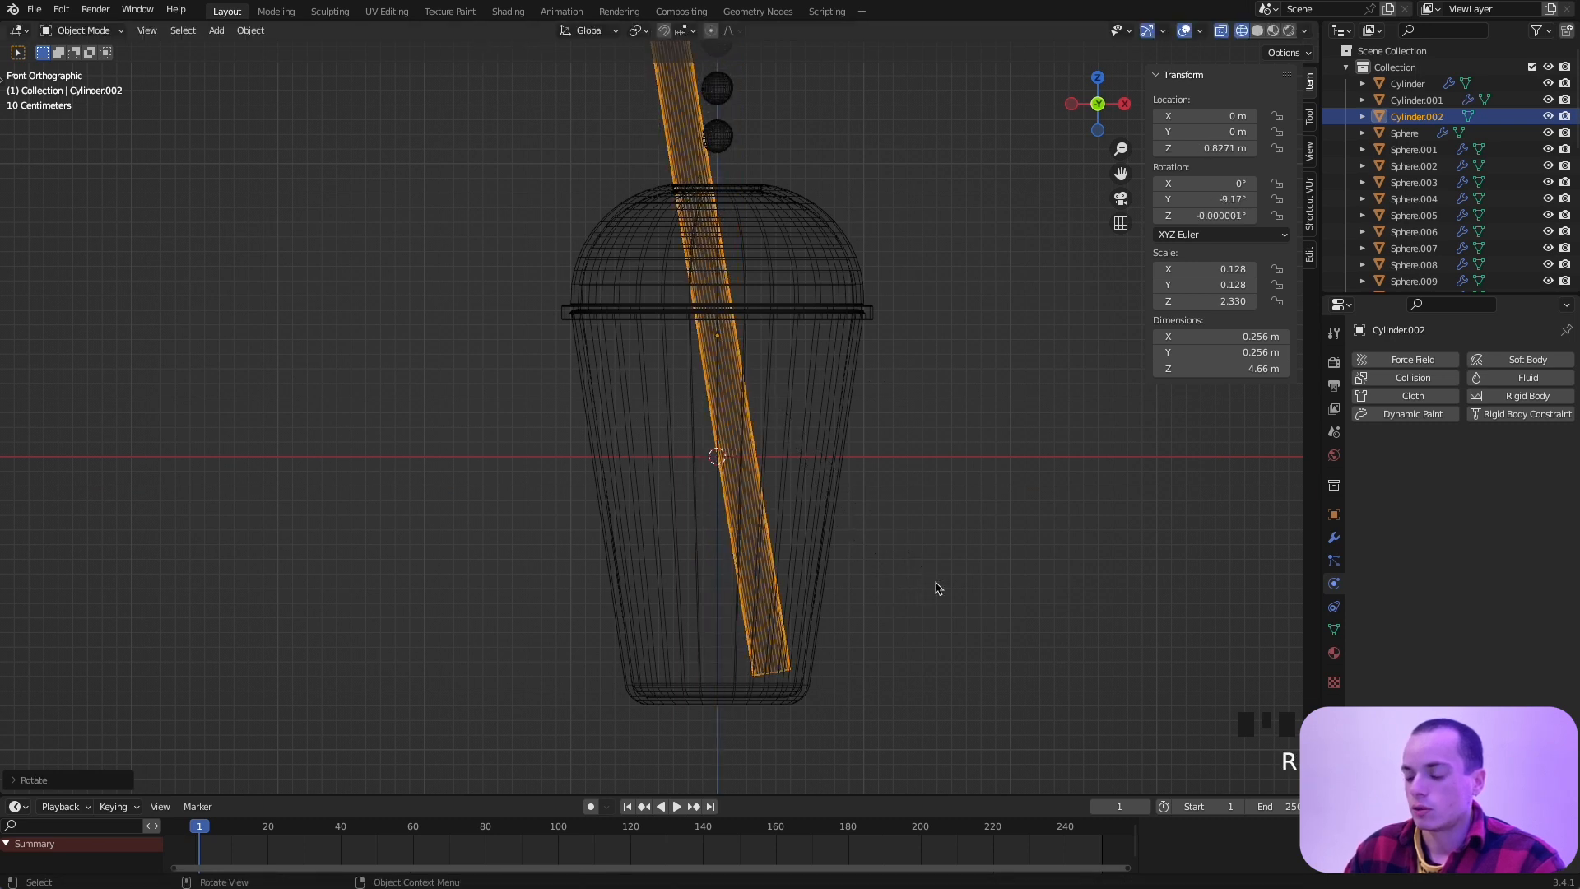
key(g)
click(938, 581)
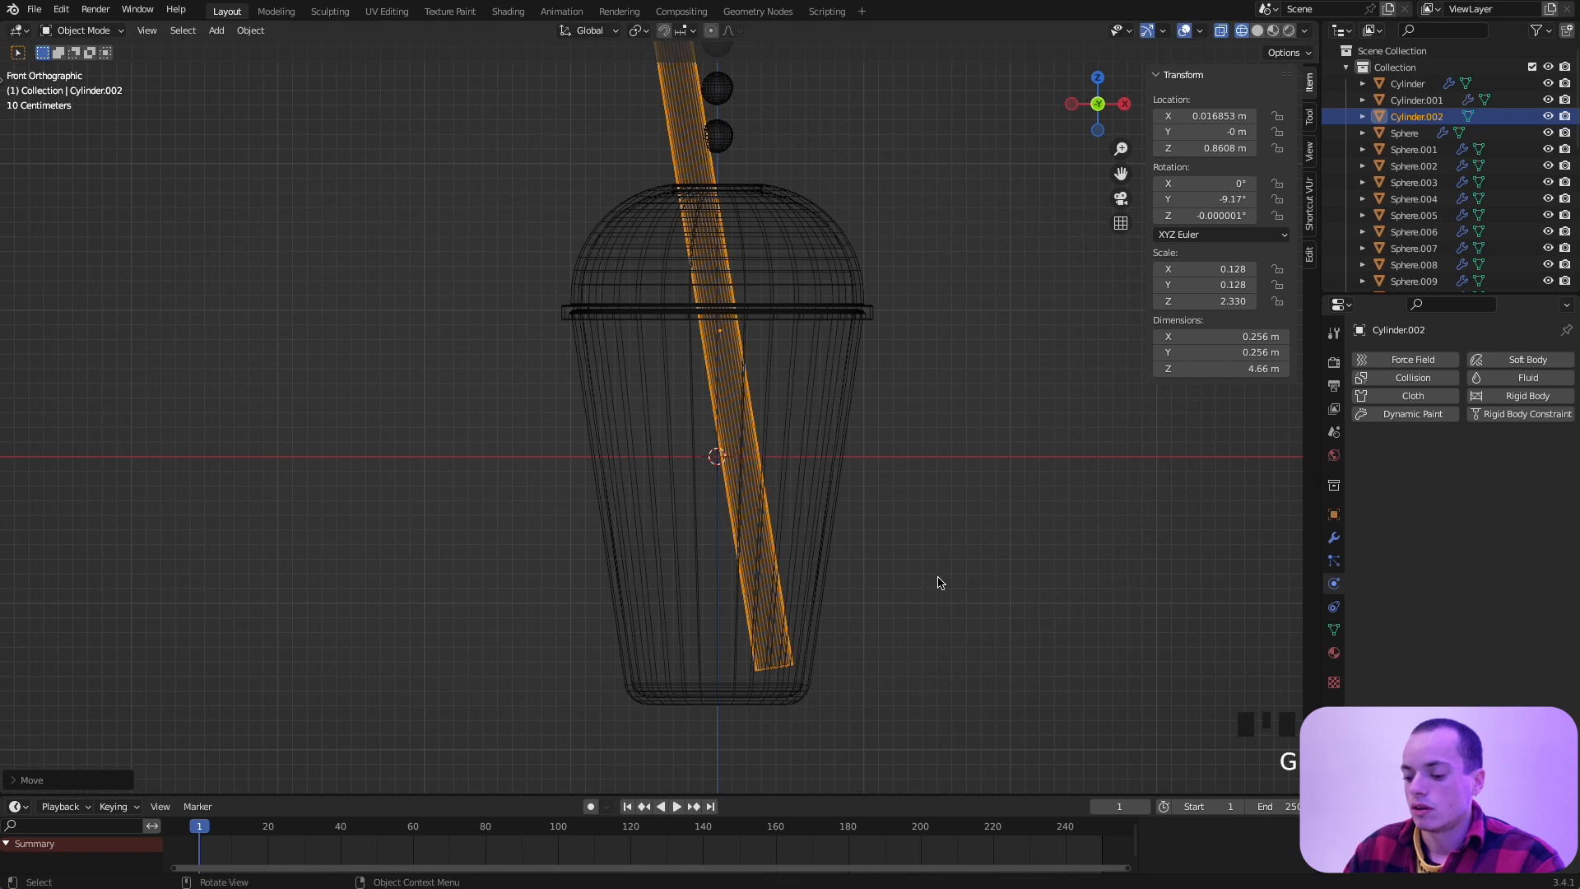
key(r)
click(935, 591)
Step: Turn the tilted straw to about -35° around Z from the top view and fine-tune its rotation at the lid opening
key(KP_7)
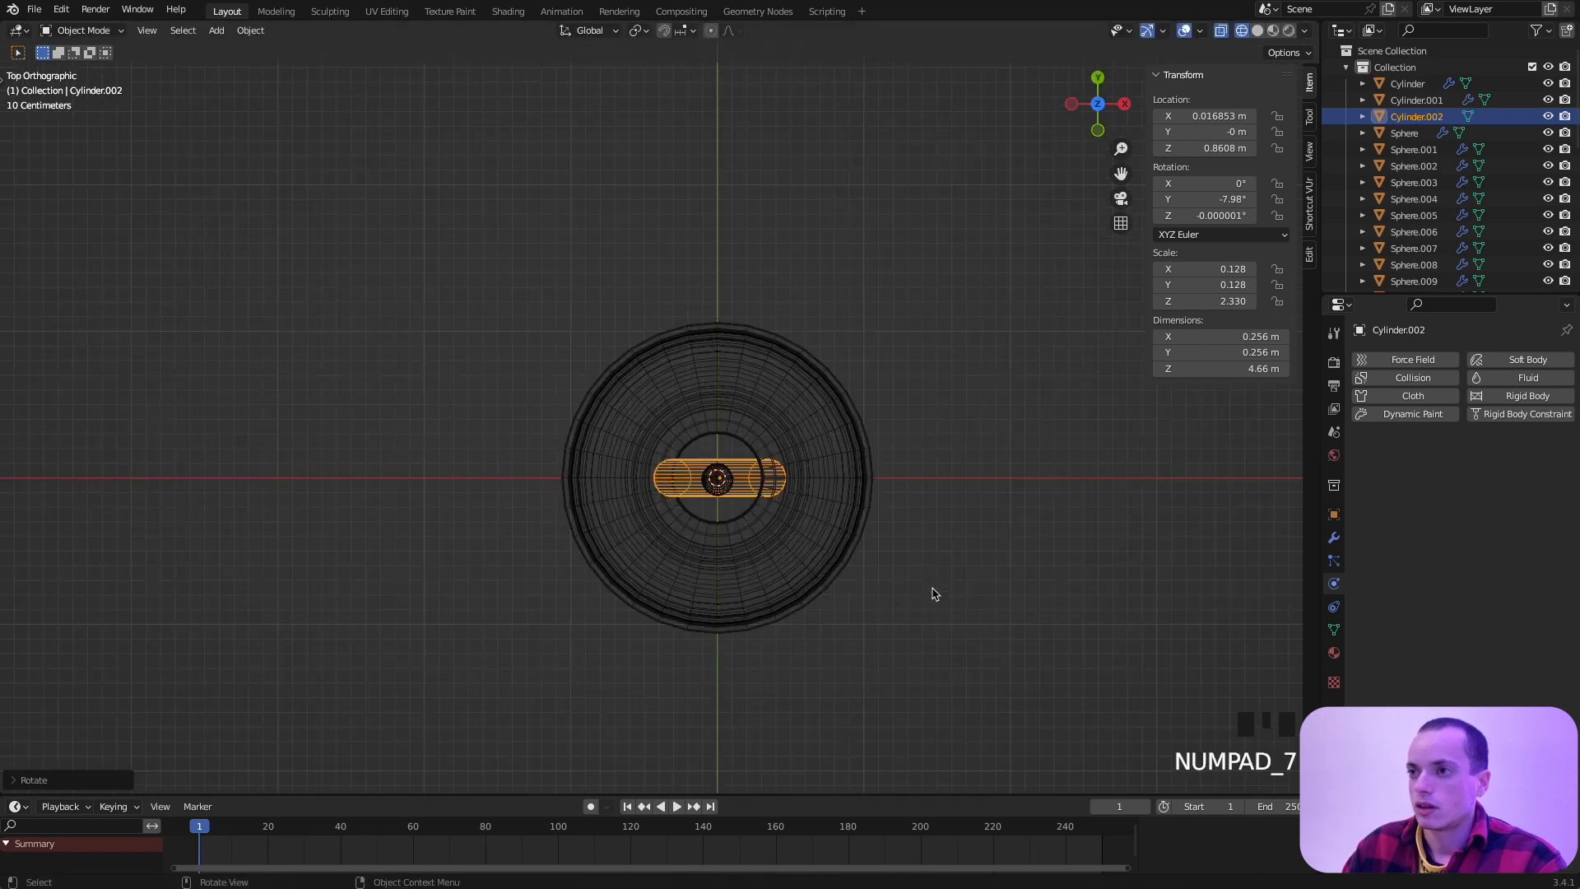
shift+middle_drag(933, 589, 911, 564)
key(r)
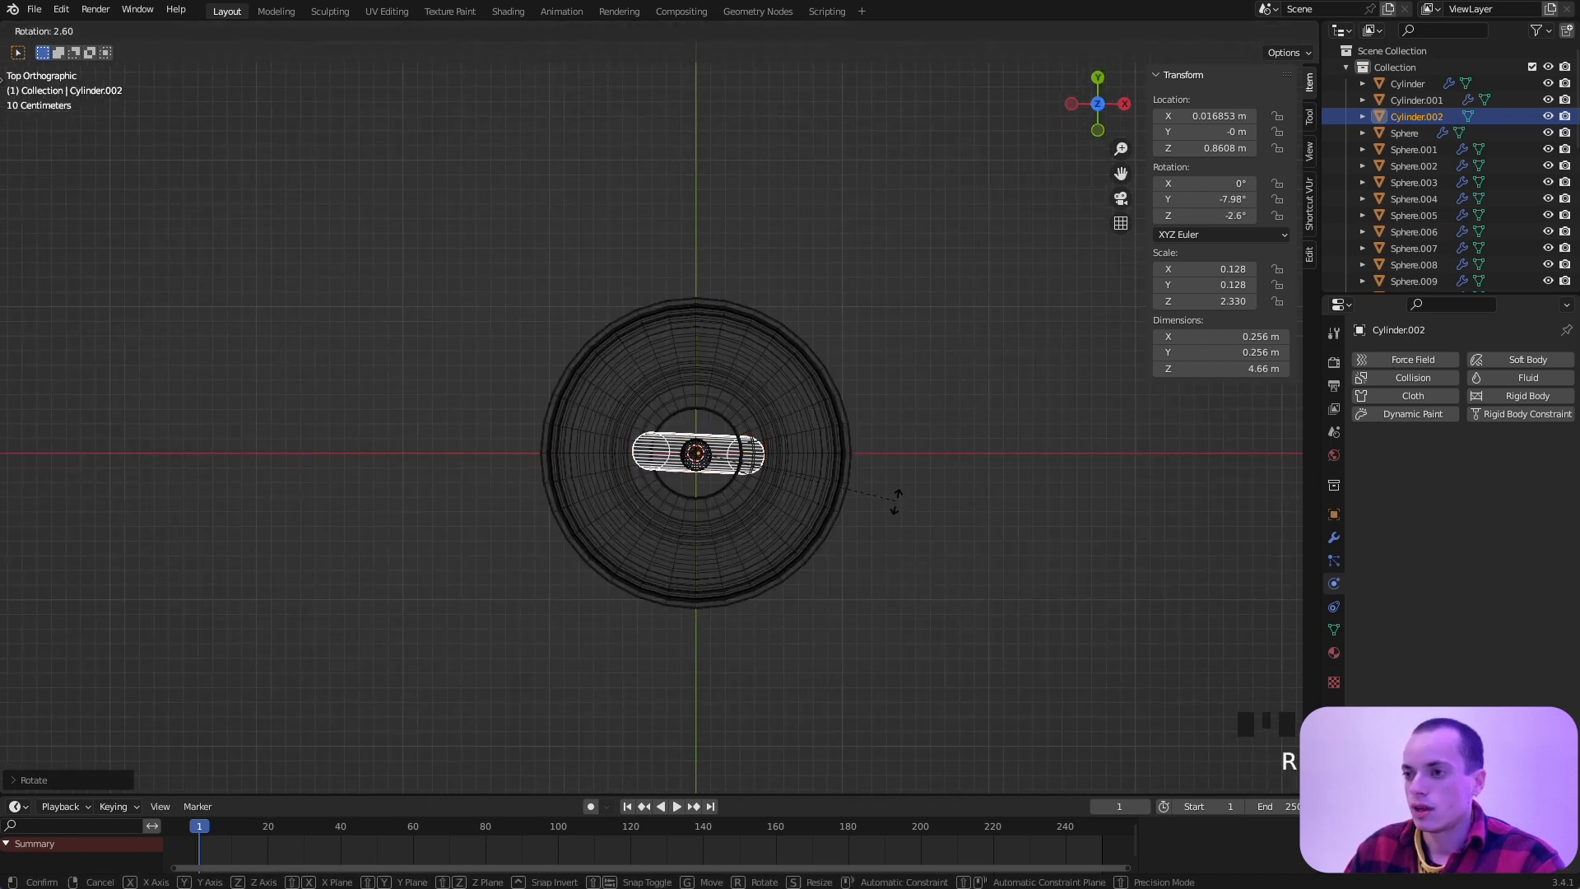
click(832, 606)
middle_drag(839, 606, 839, 602)
scroll(841, 603, up, 3)
click(701, 254)
click(691, 254)
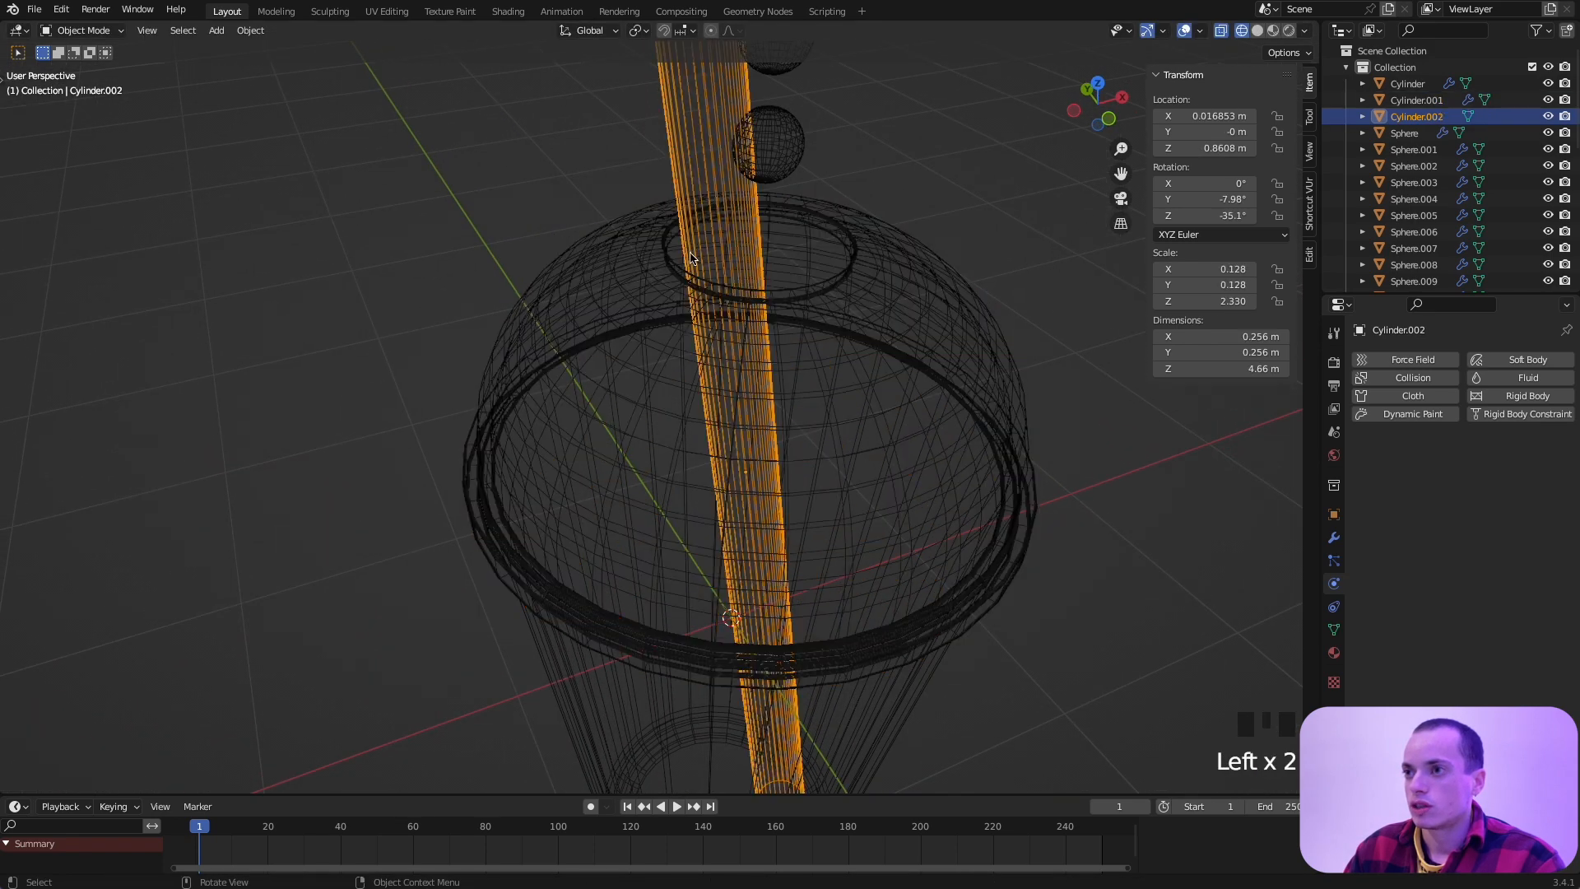
super+scroll(682, 229, up, 6)
super+scroll(683, 229, down, 7)
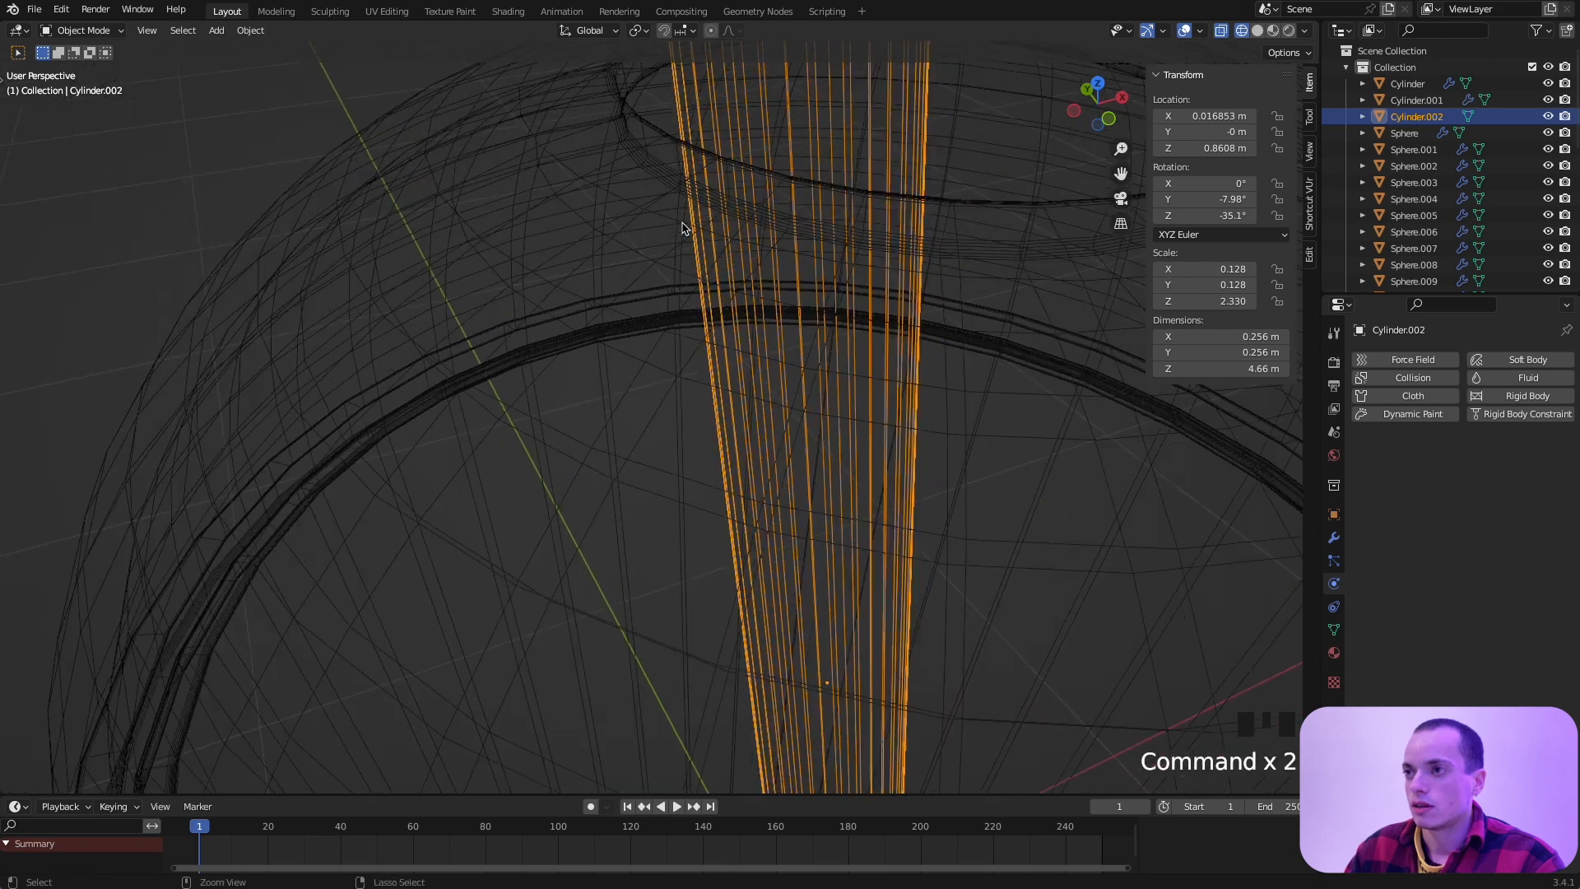
key(r)
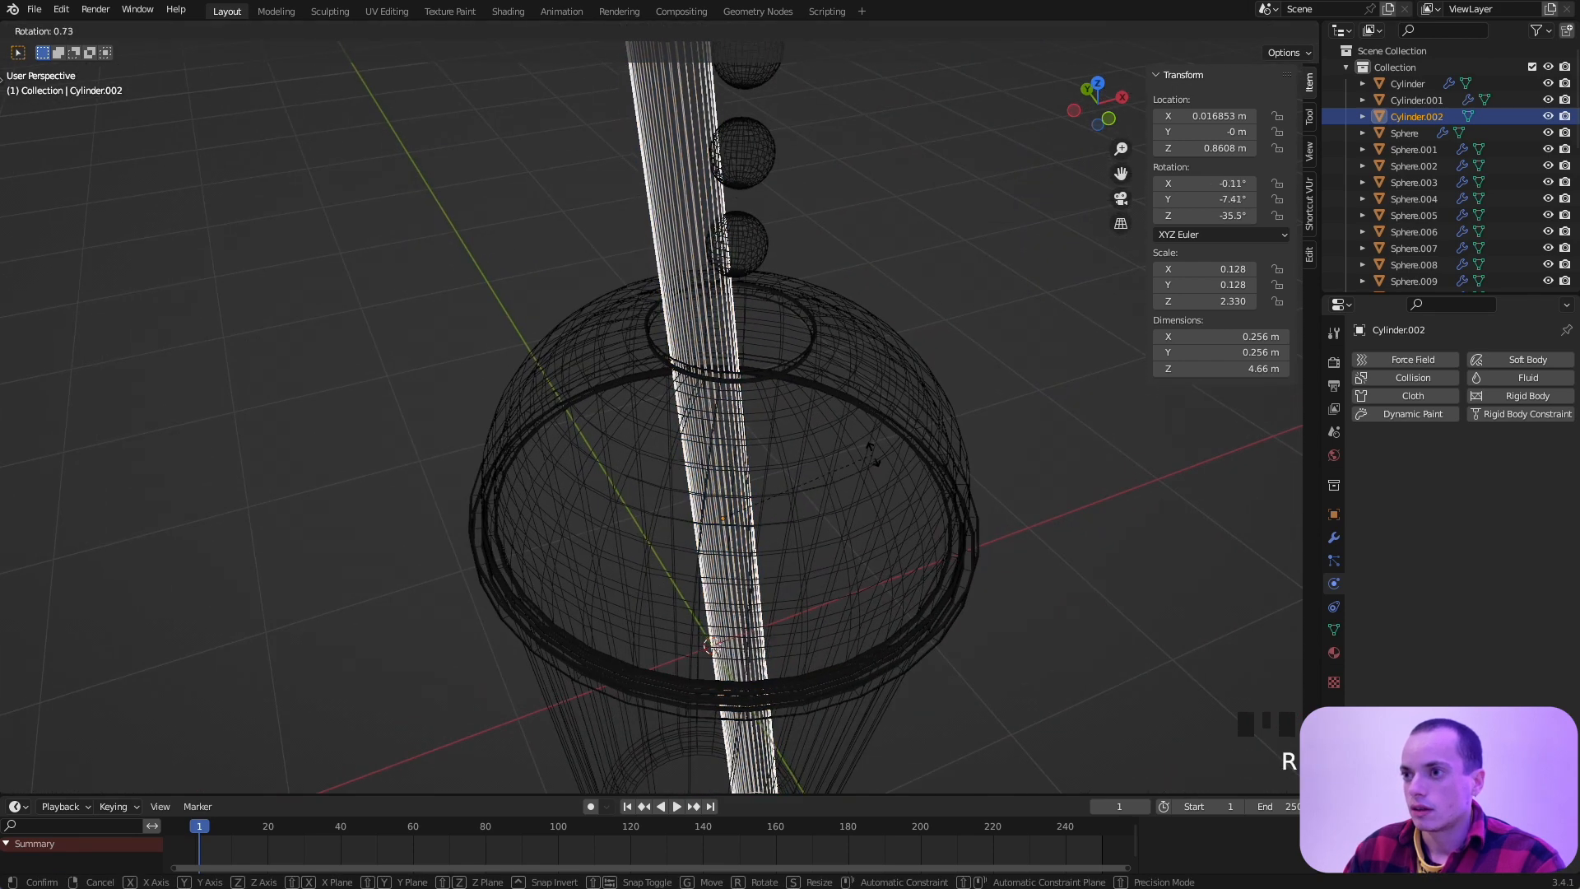
click(873, 455)
Step: In the front view, move the straw along X to about -0.019 m and tilt it to about -8.8° on Y
key(KP_1)
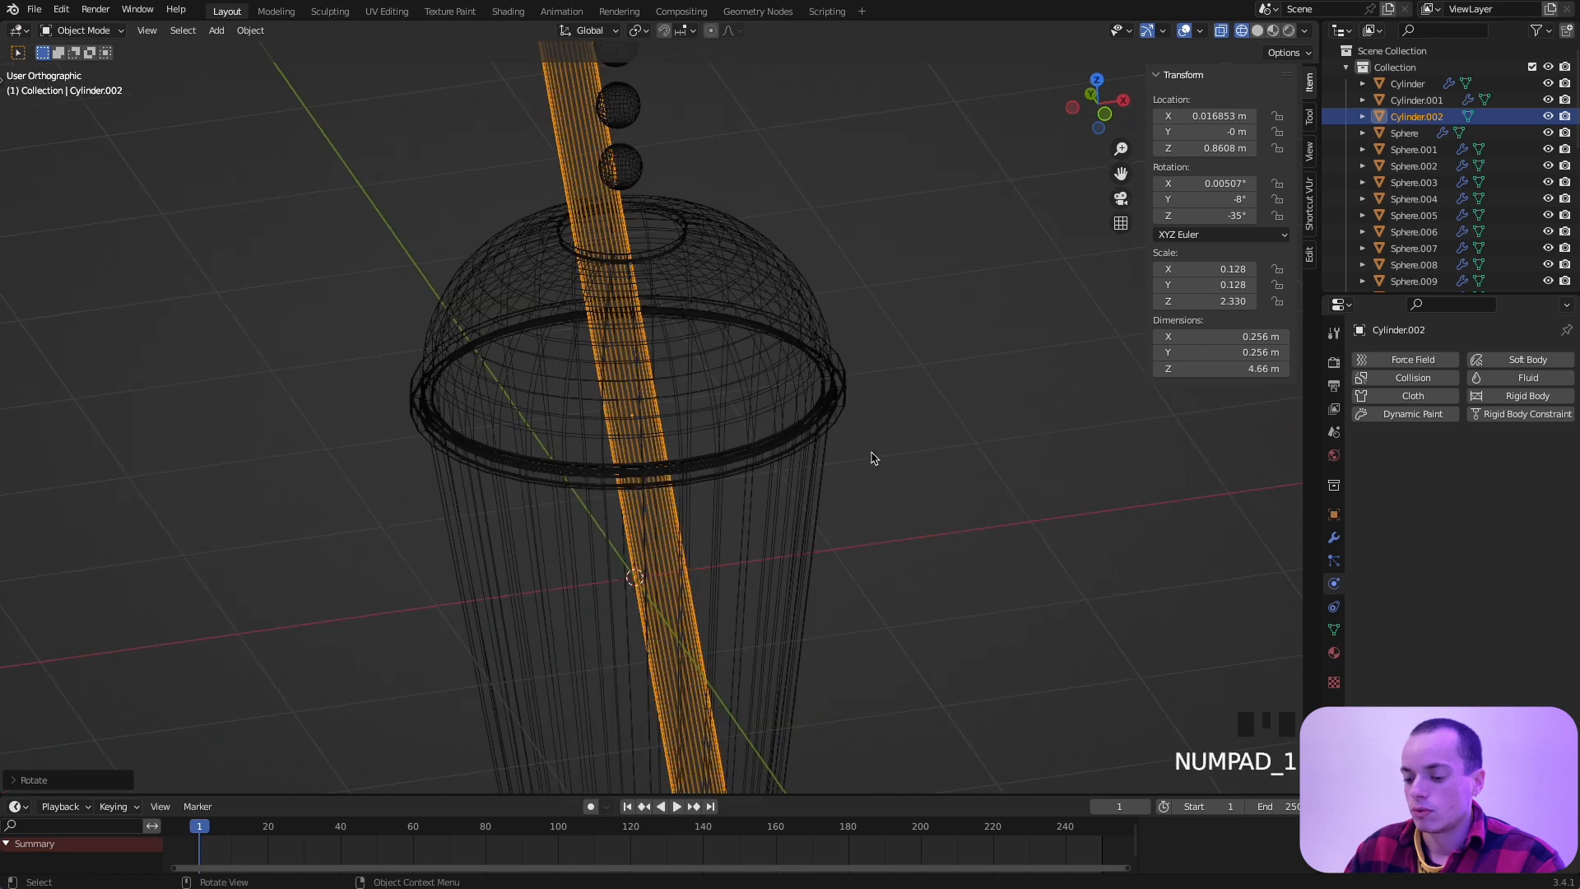
scroll(873, 457, up, 5)
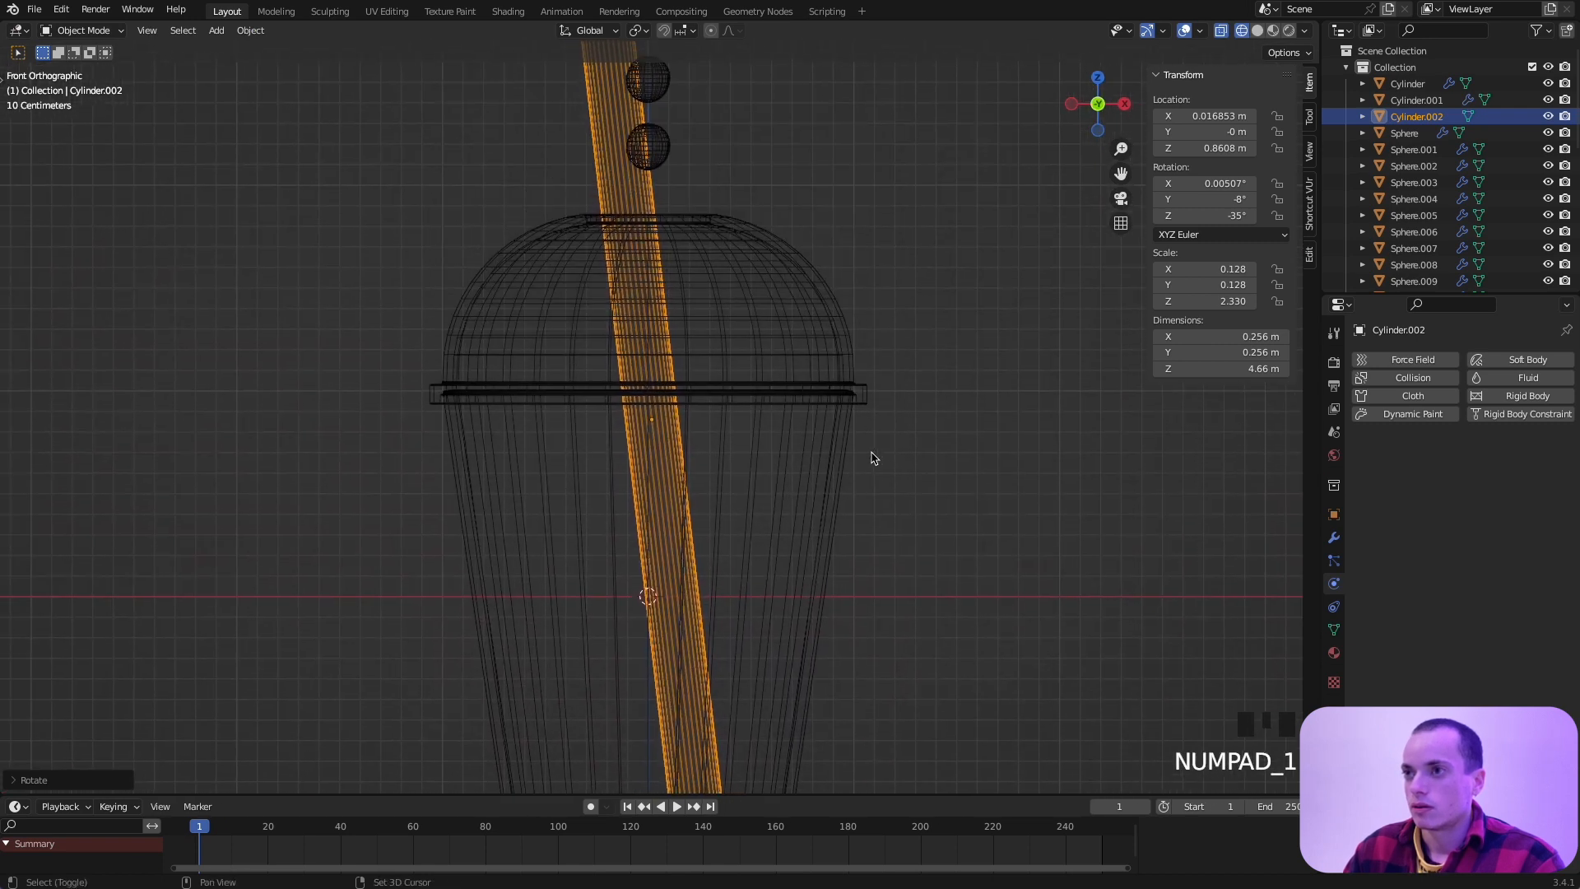
key(g)
key(x)
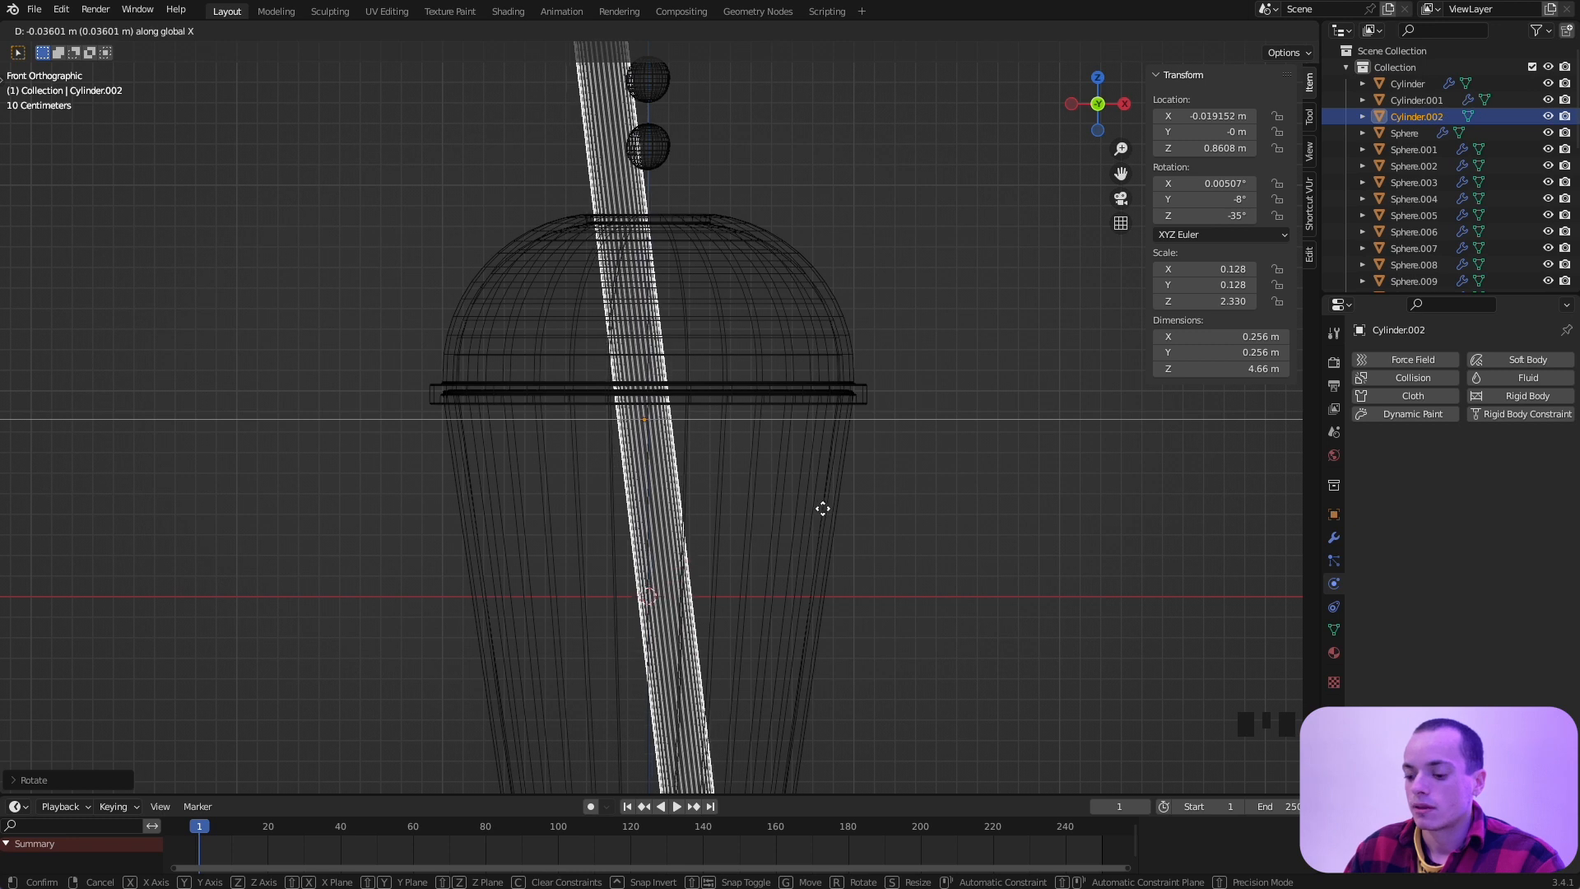
click(831, 512)
key(r)
click(982, 560)
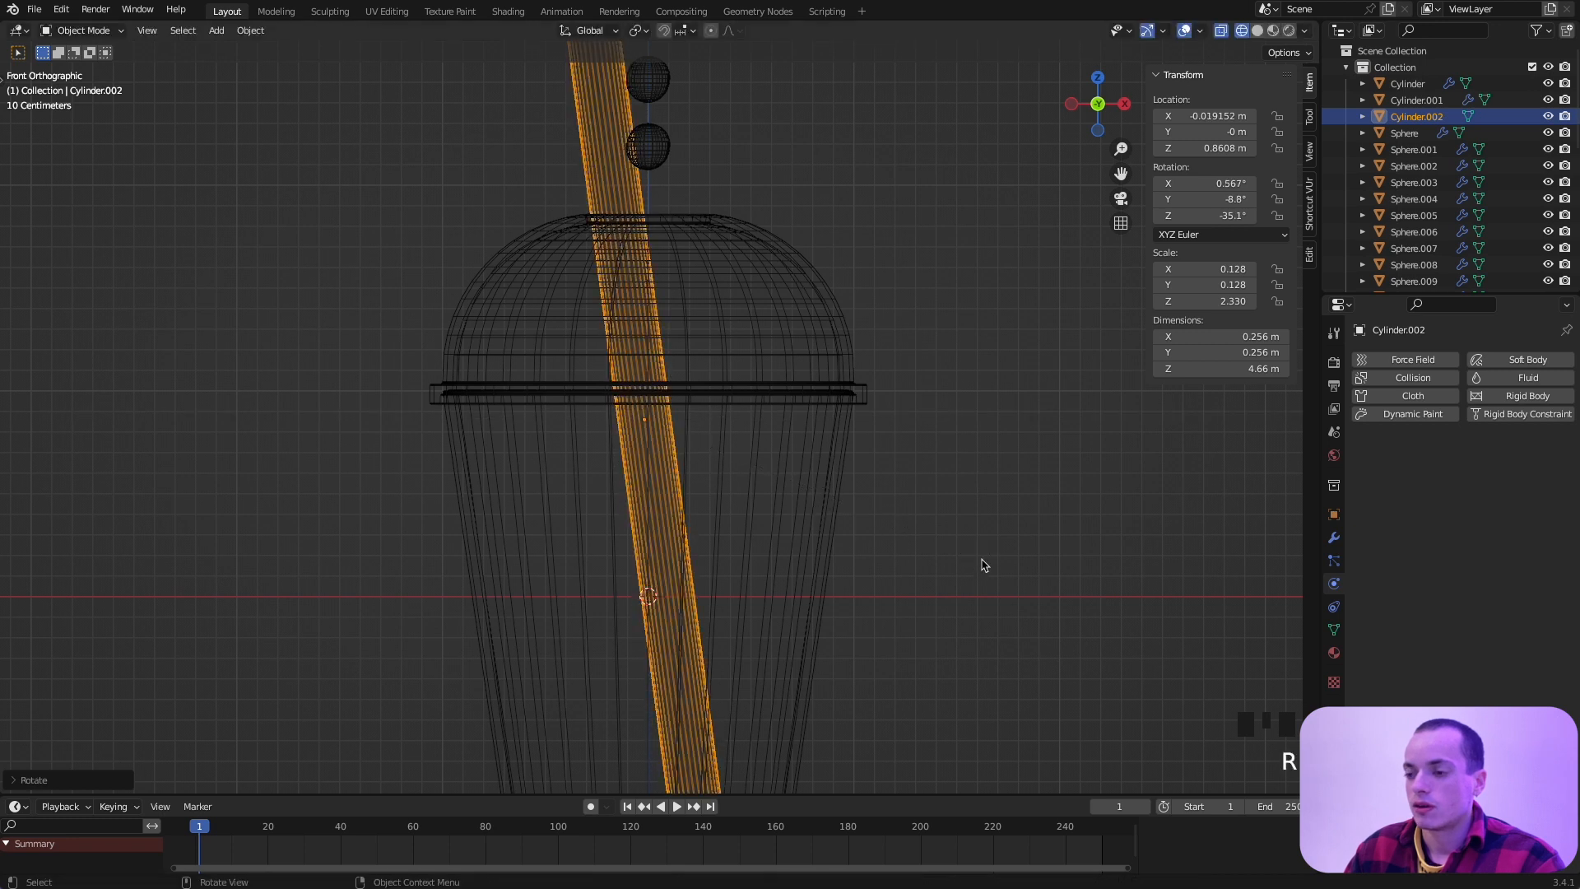
Step: Lower the straw to about Z 0.76 m, just above the cup's floor, and nudge it to about X -0.014 m
shift+scroll(980, 563, down, 3)
key(g)
key(z)
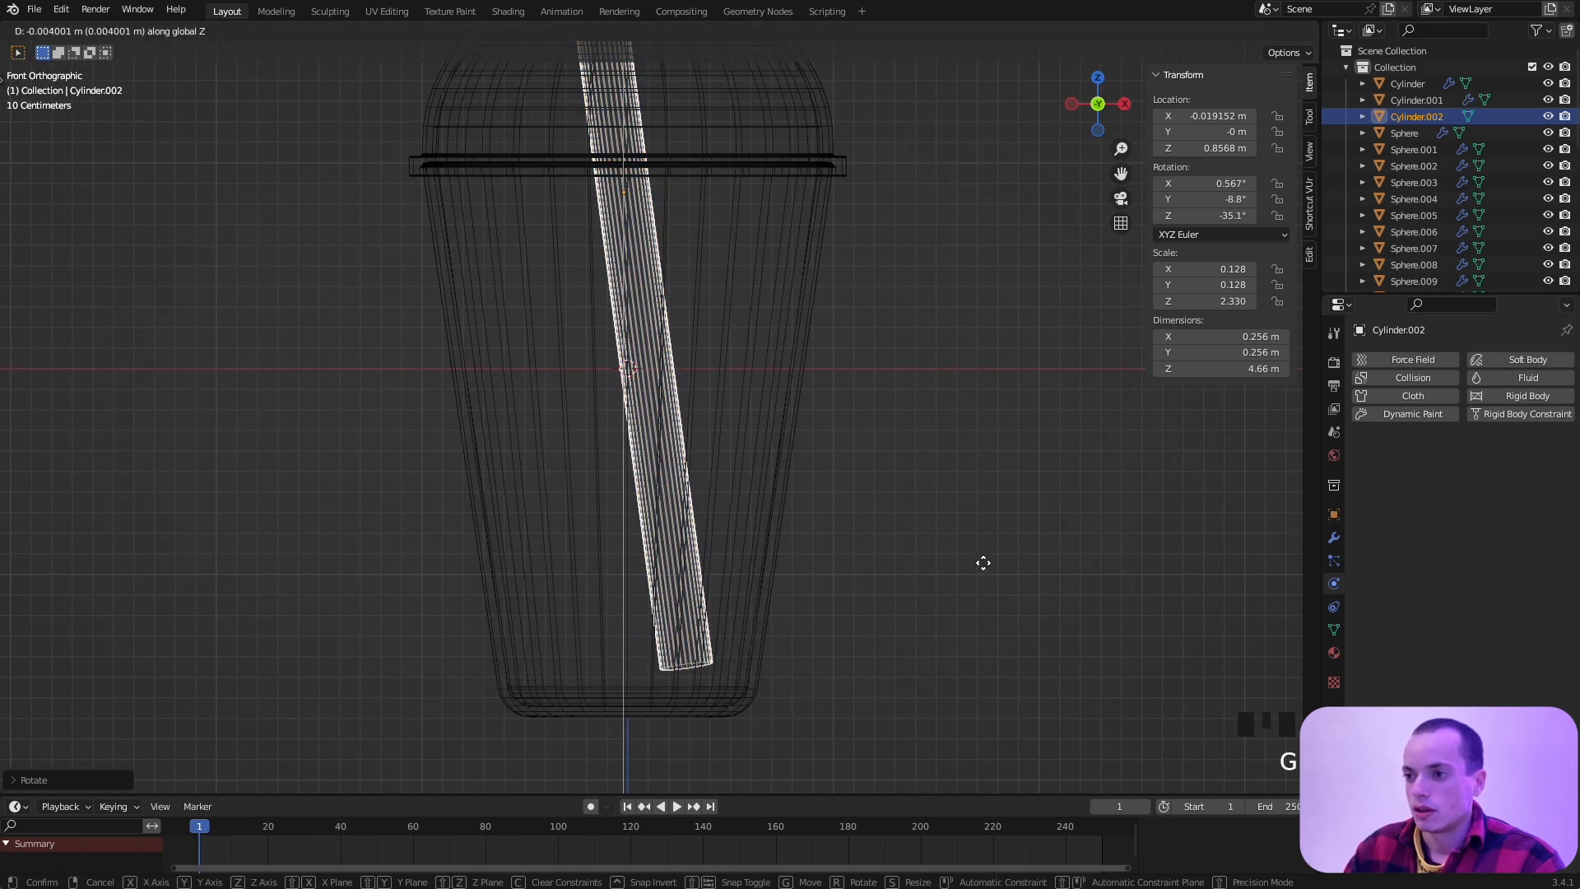
click(991, 585)
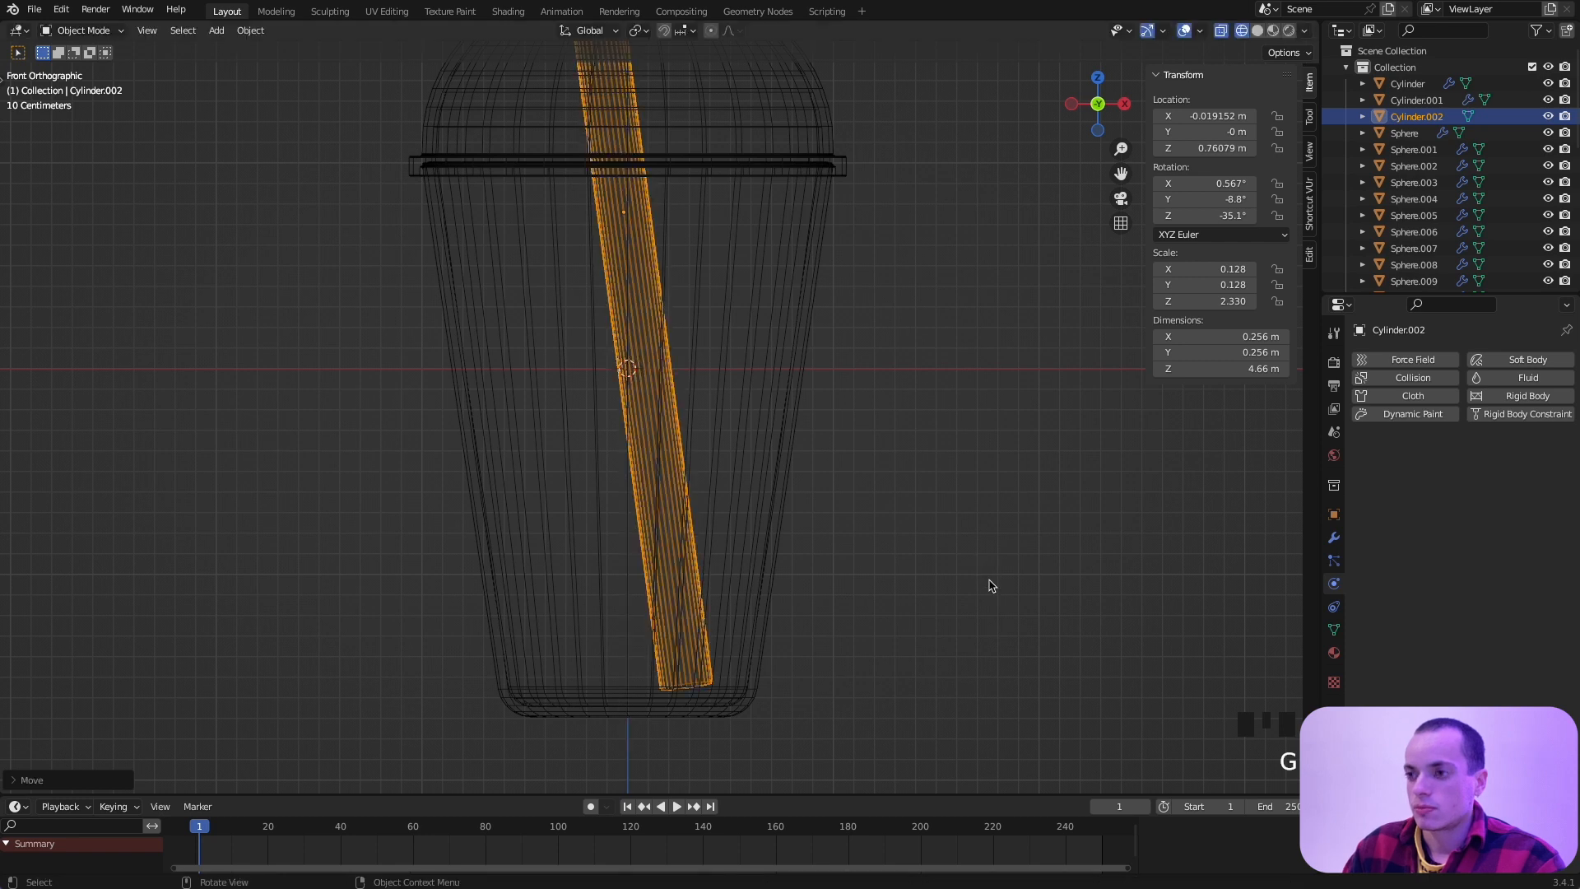
key(g)
click(945, 459)
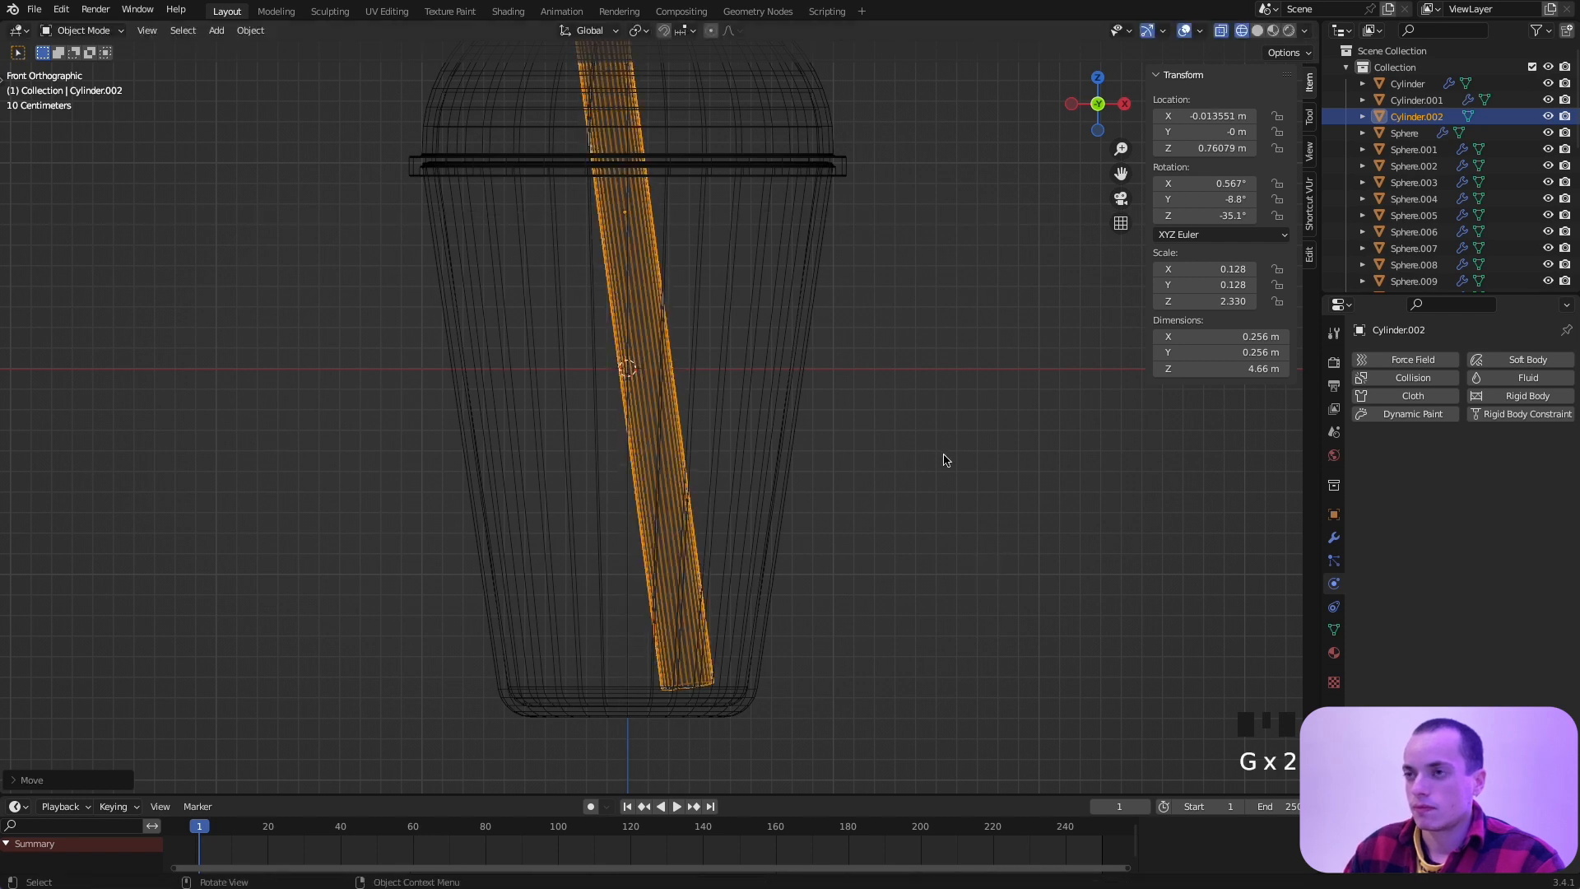
shift+scroll(944, 459, up, 8)
scroll(945, 459, up, 10)
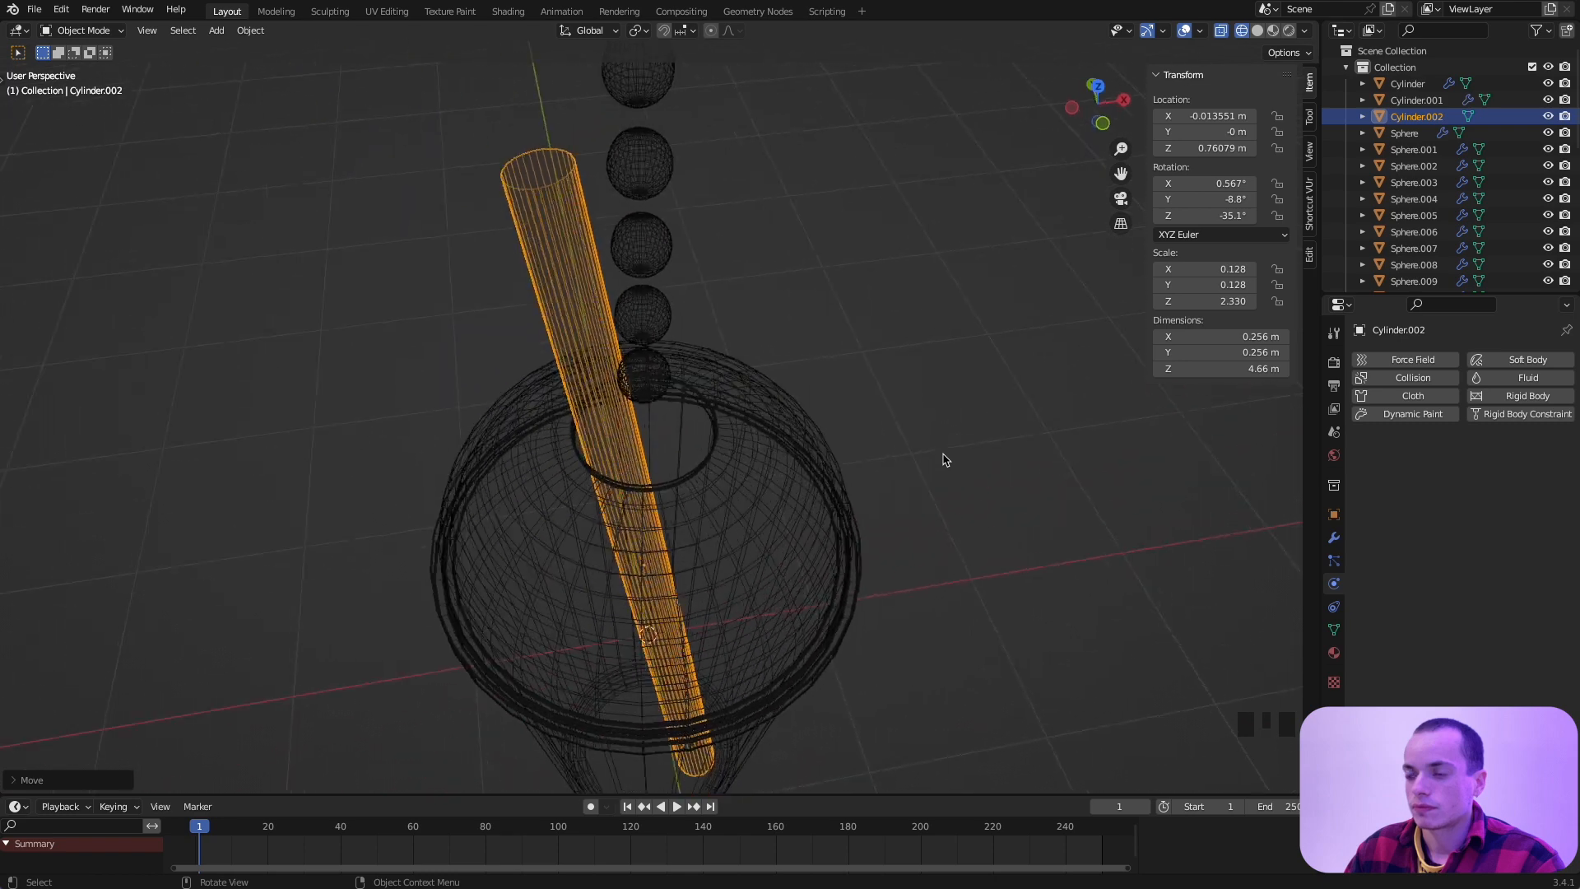
scroll(945, 459, left, 10)
scroll(945, 460, up, 8)
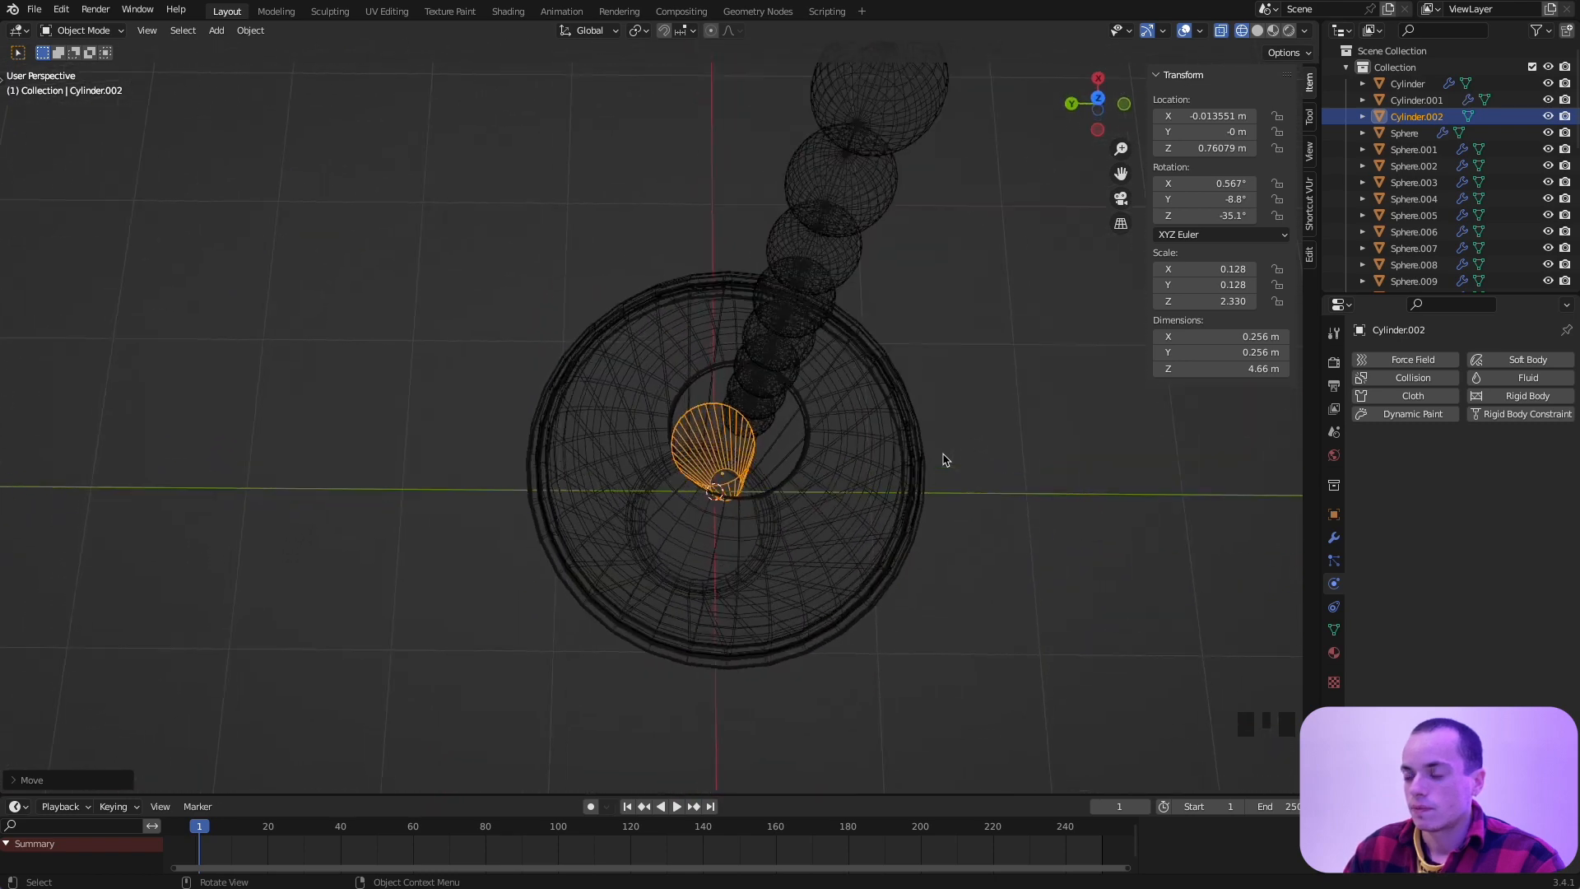
scroll(945, 460, down, 10)
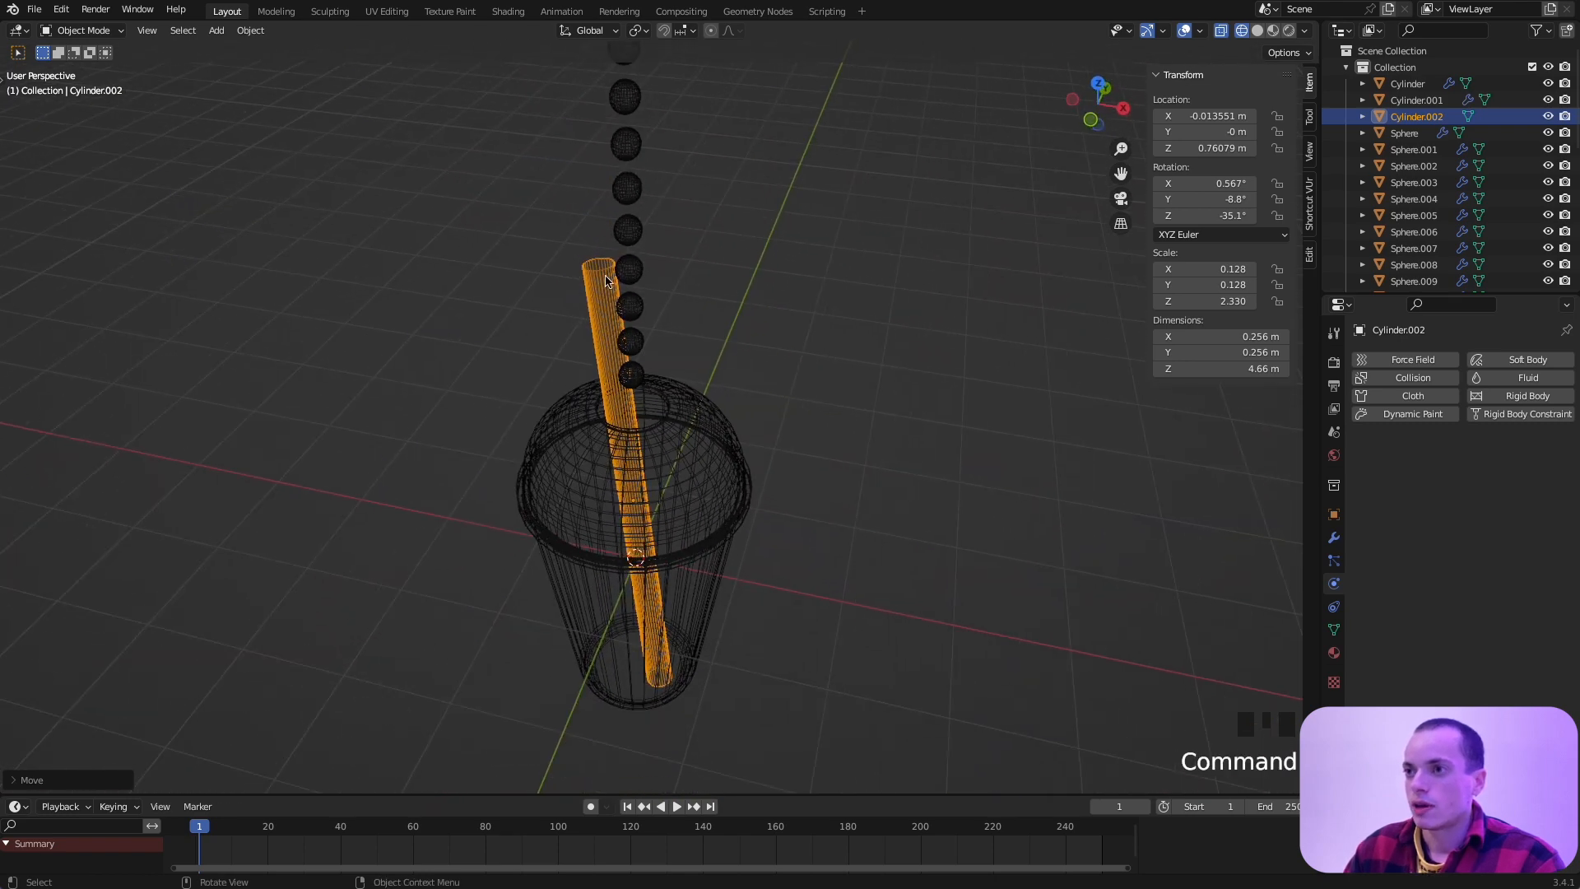
Step: Select the straw running through the lid and apply its scale
scroll(631, 317, left, 5)
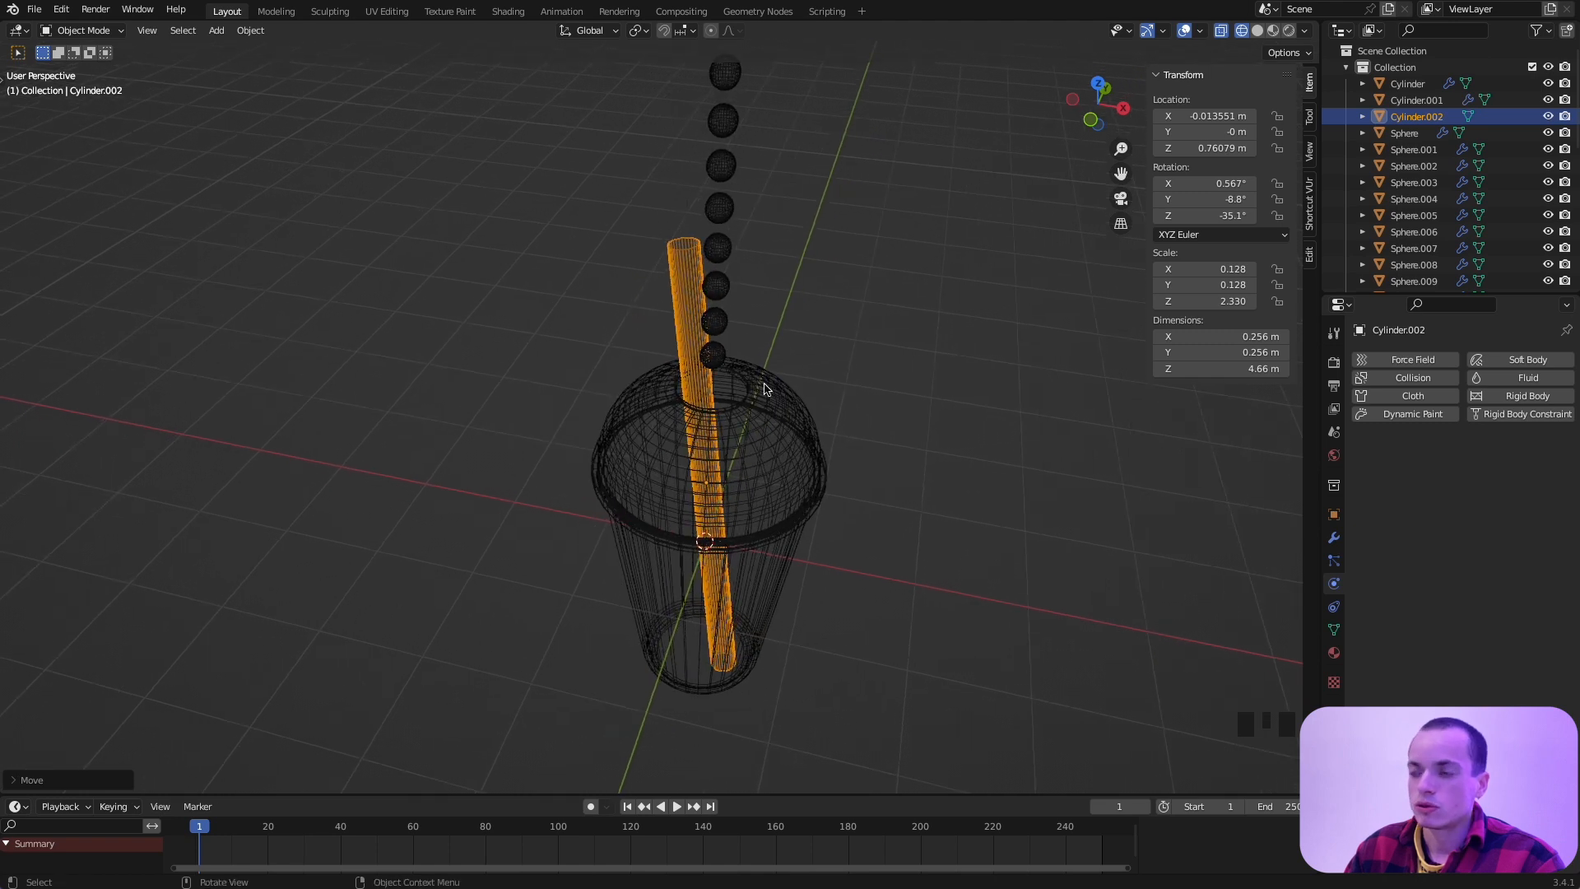
click(719, 208)
click(724, 619)
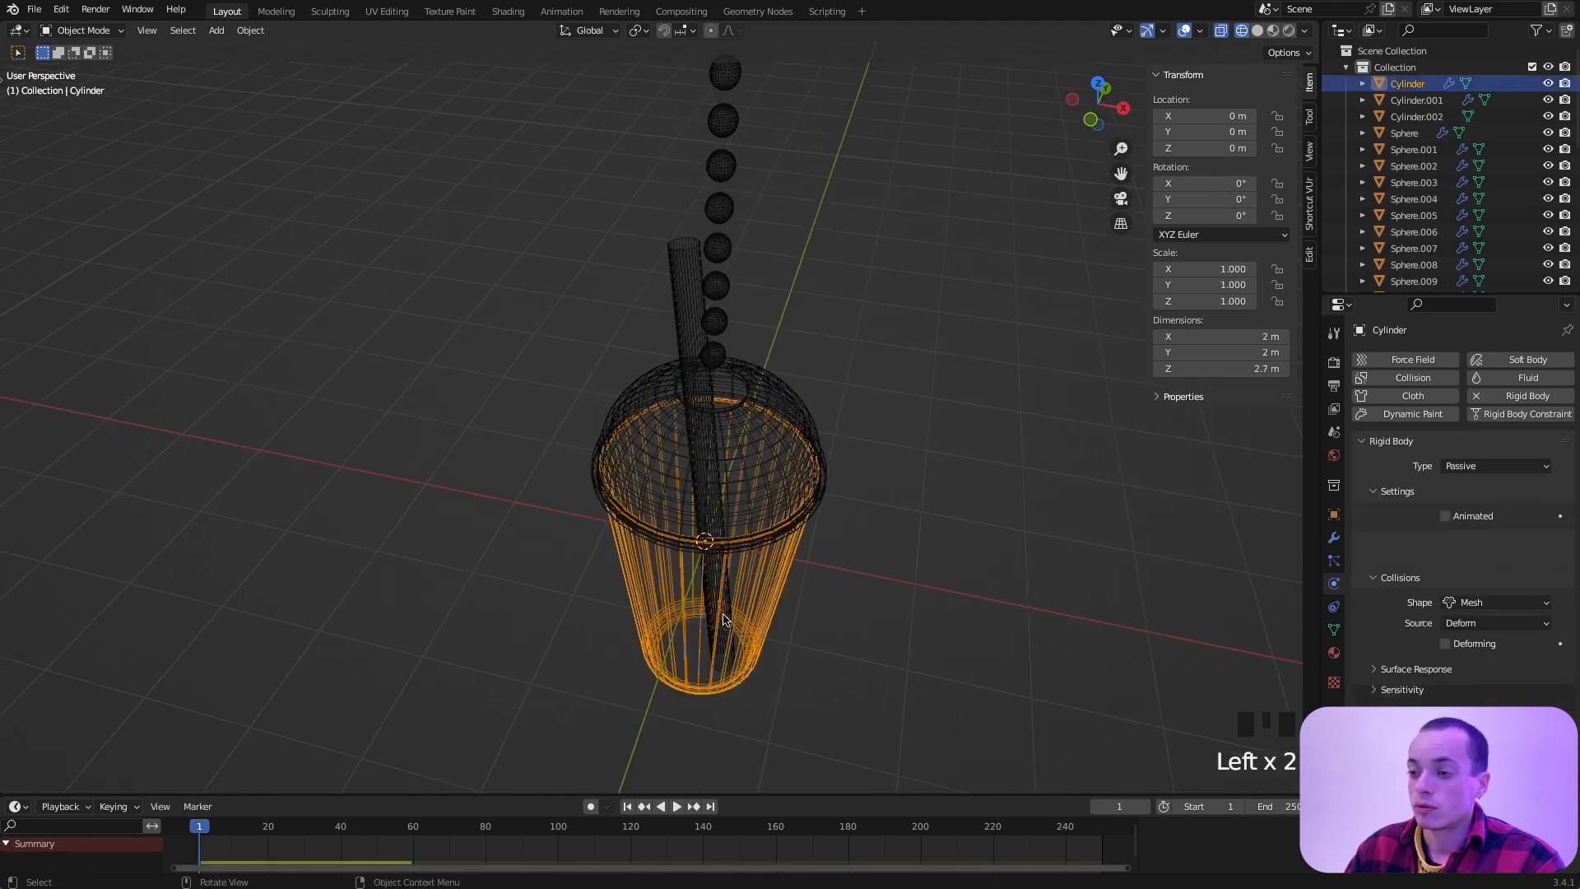
click(810, 275)
click(680, 288)
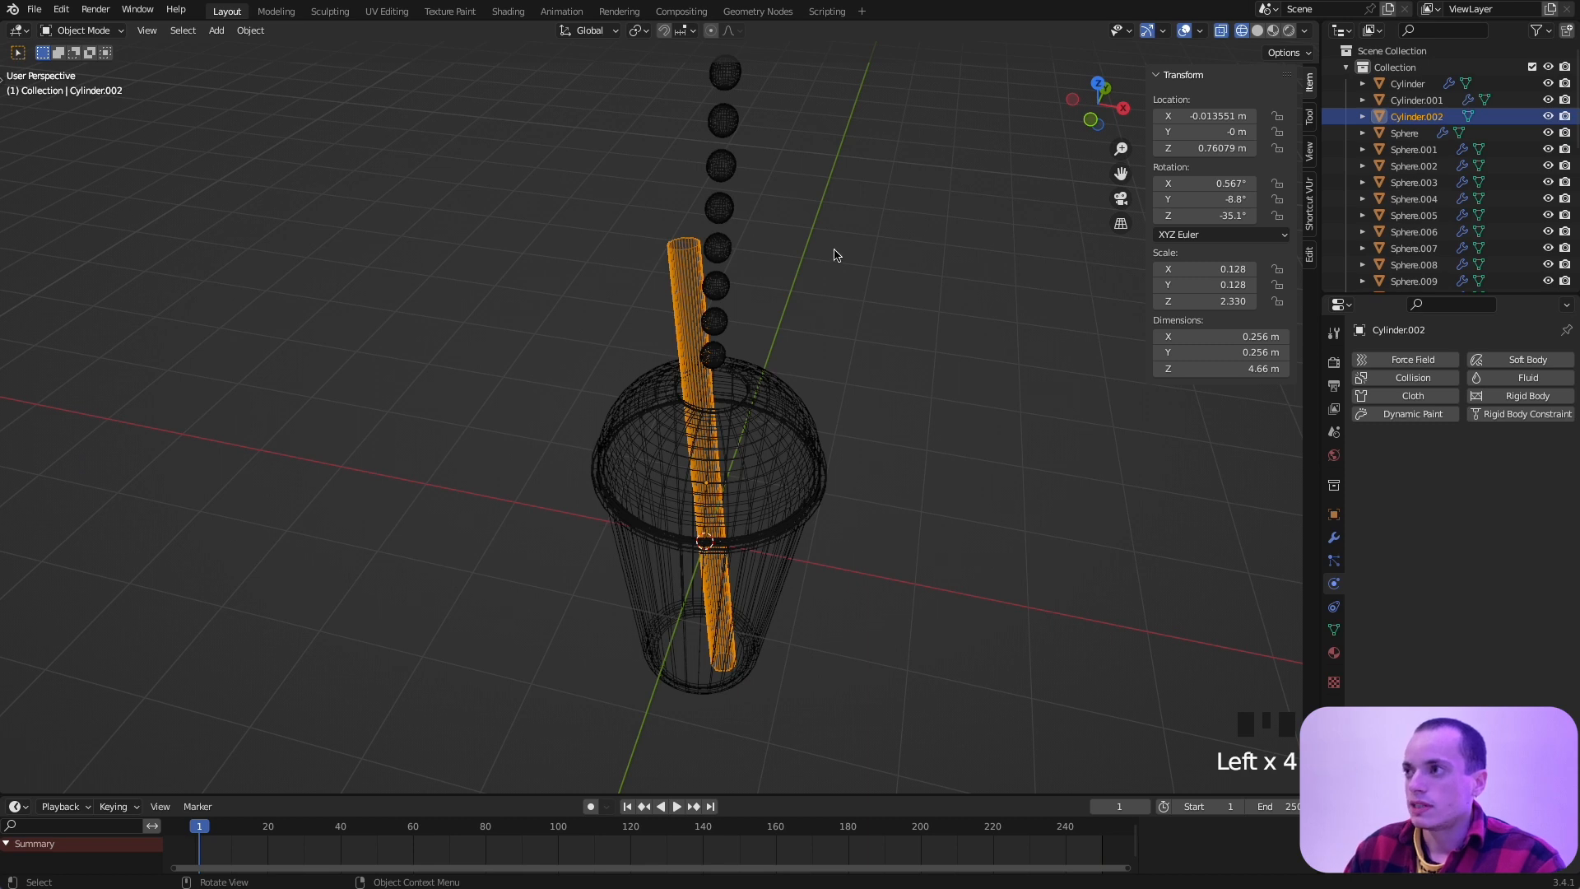
key(super+a)
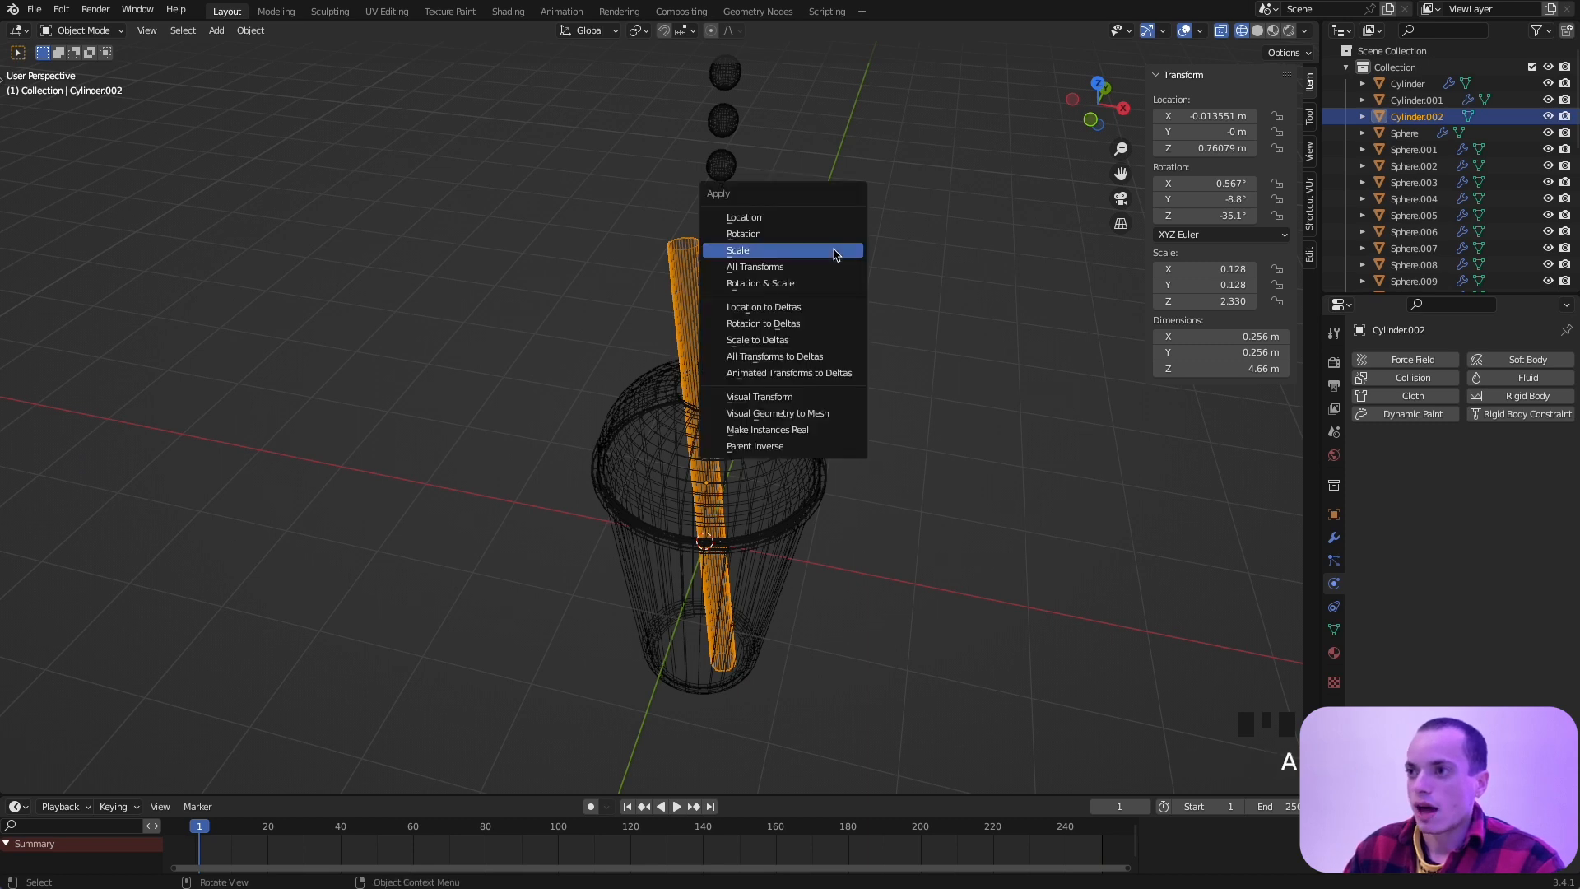
click(737, 250)
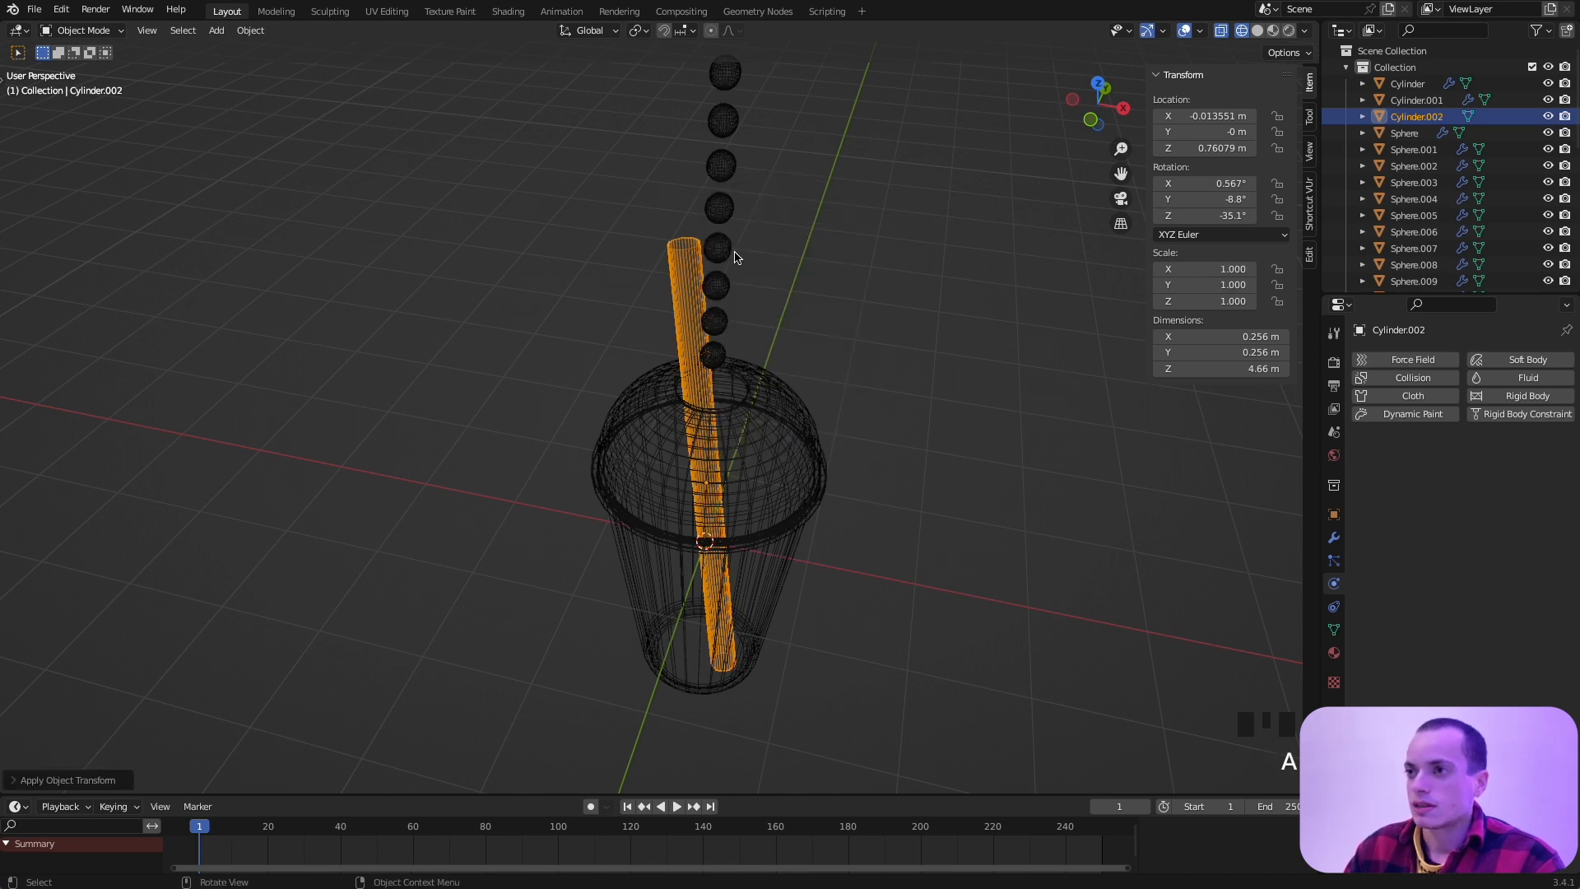
Step: Add rigid body physics to the straw and set its type to Passive
click(1532, 400)
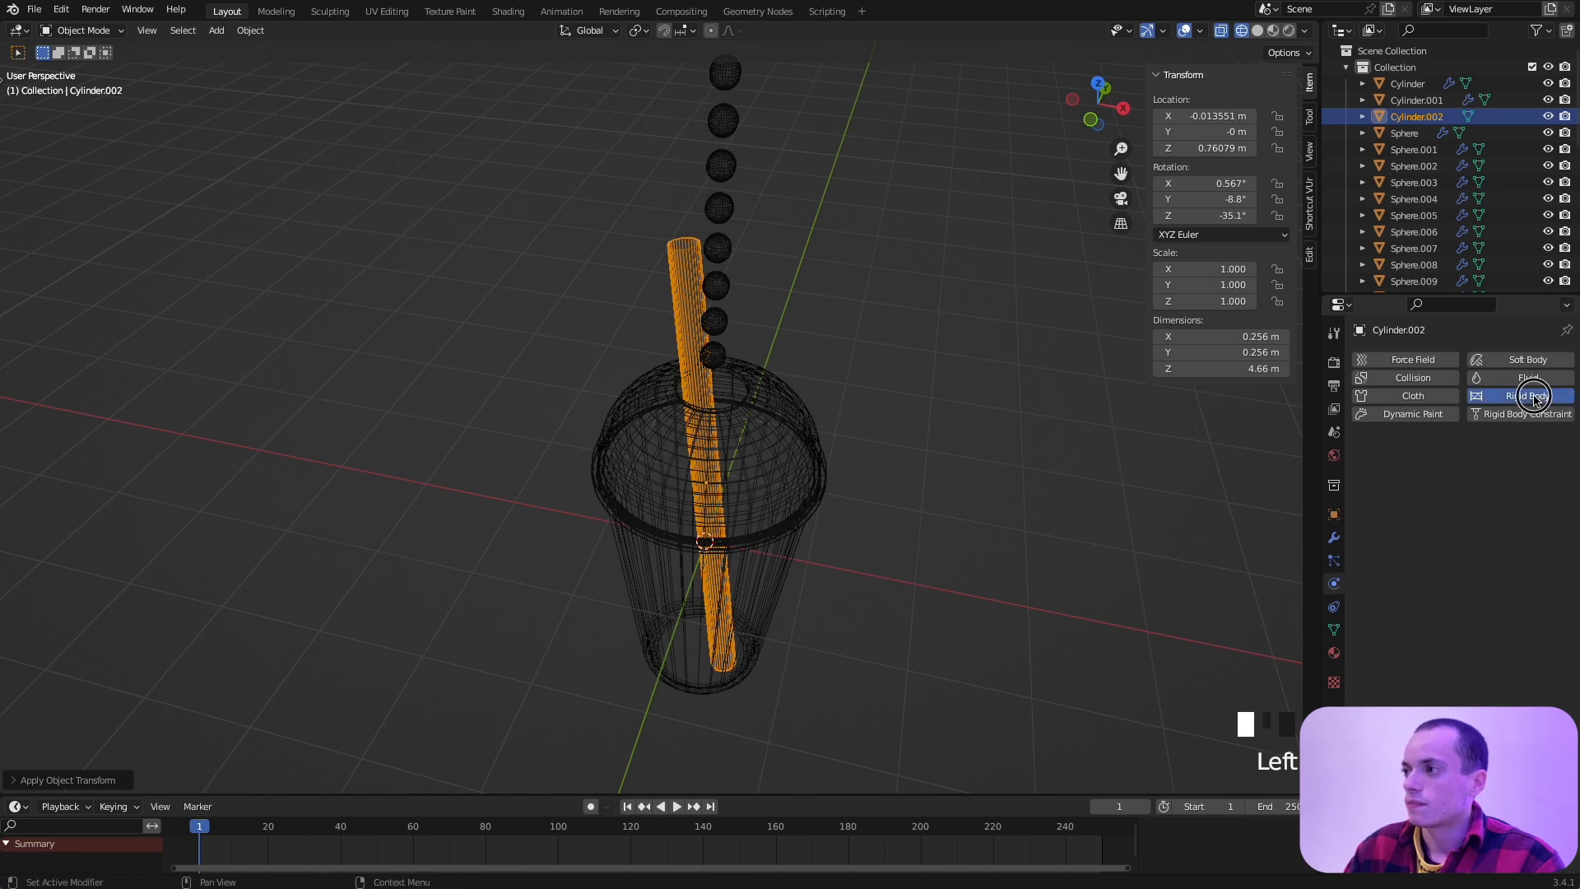
click(1492, 465)
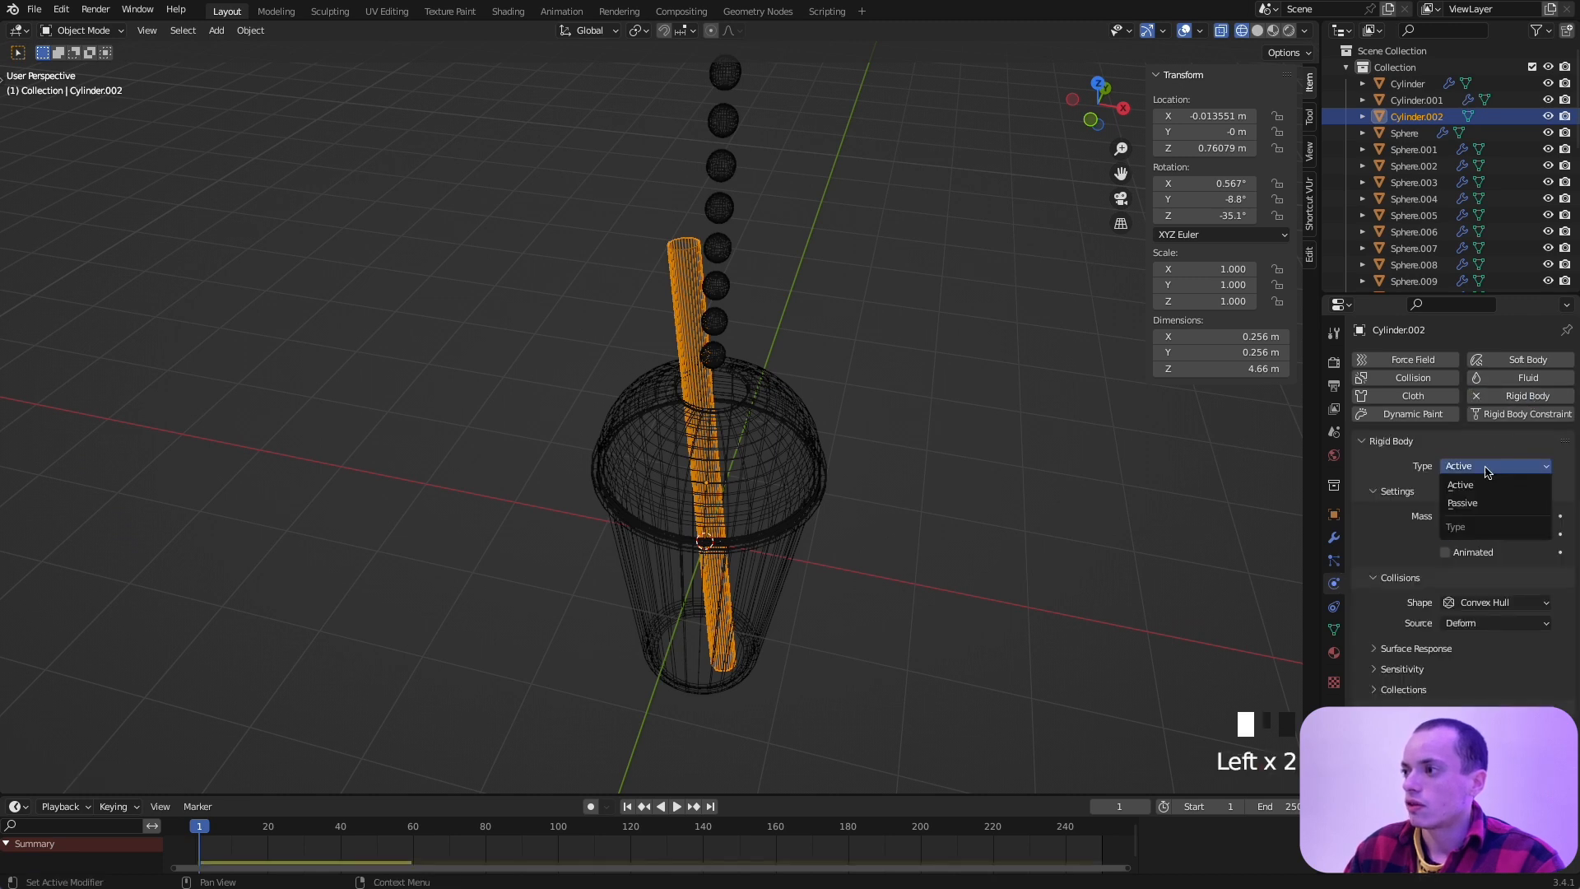
click(1473, 504)
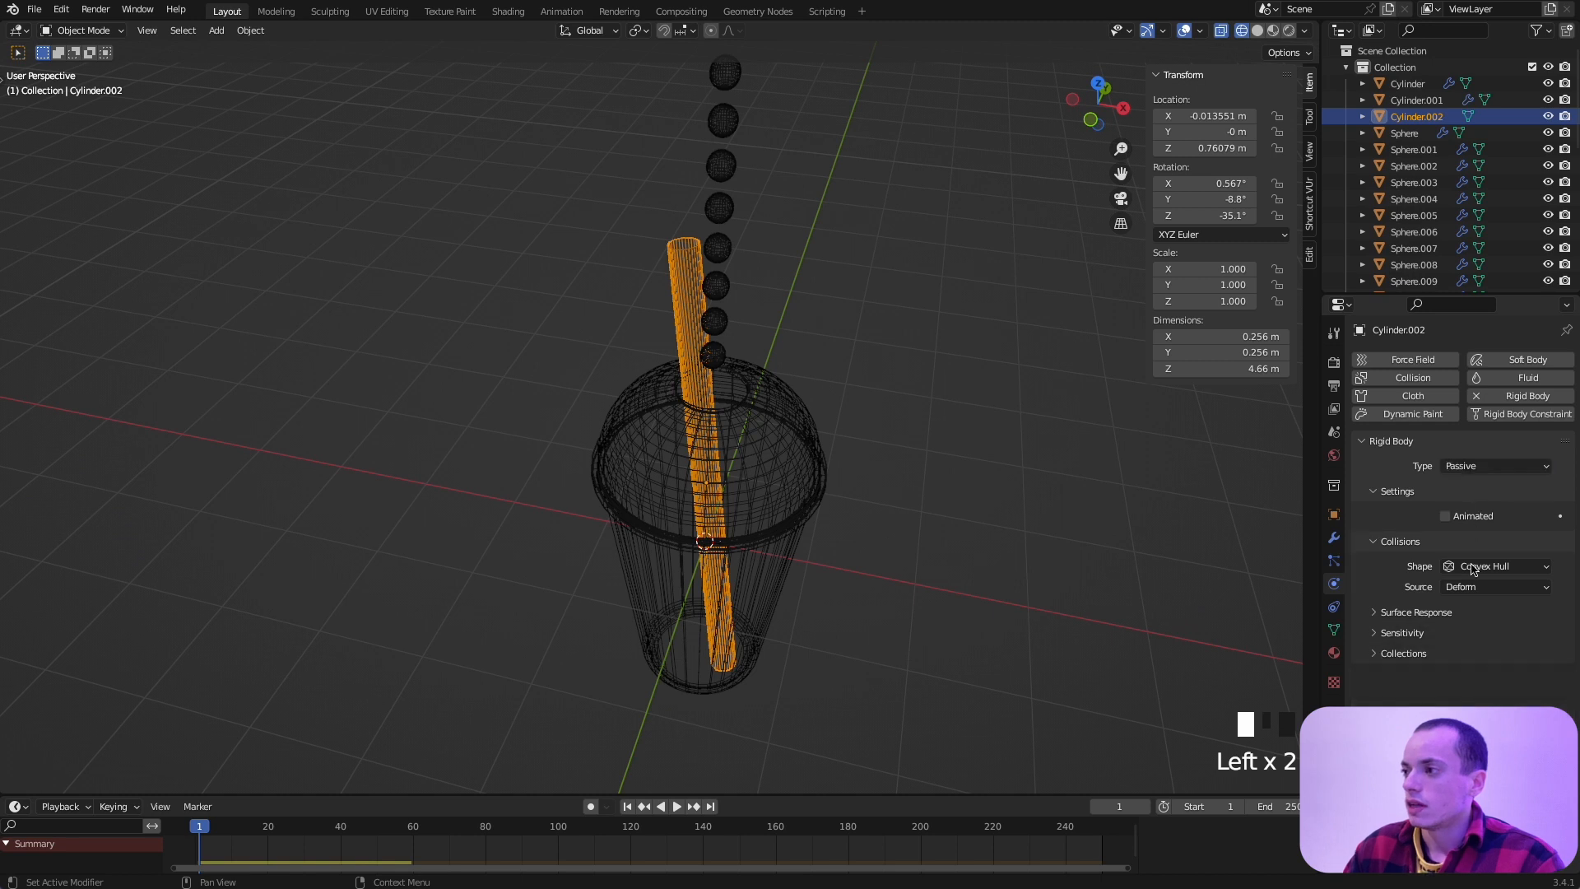
Step: Set the straw's rigid body collision shape to Cylinder
click(1473, 568)
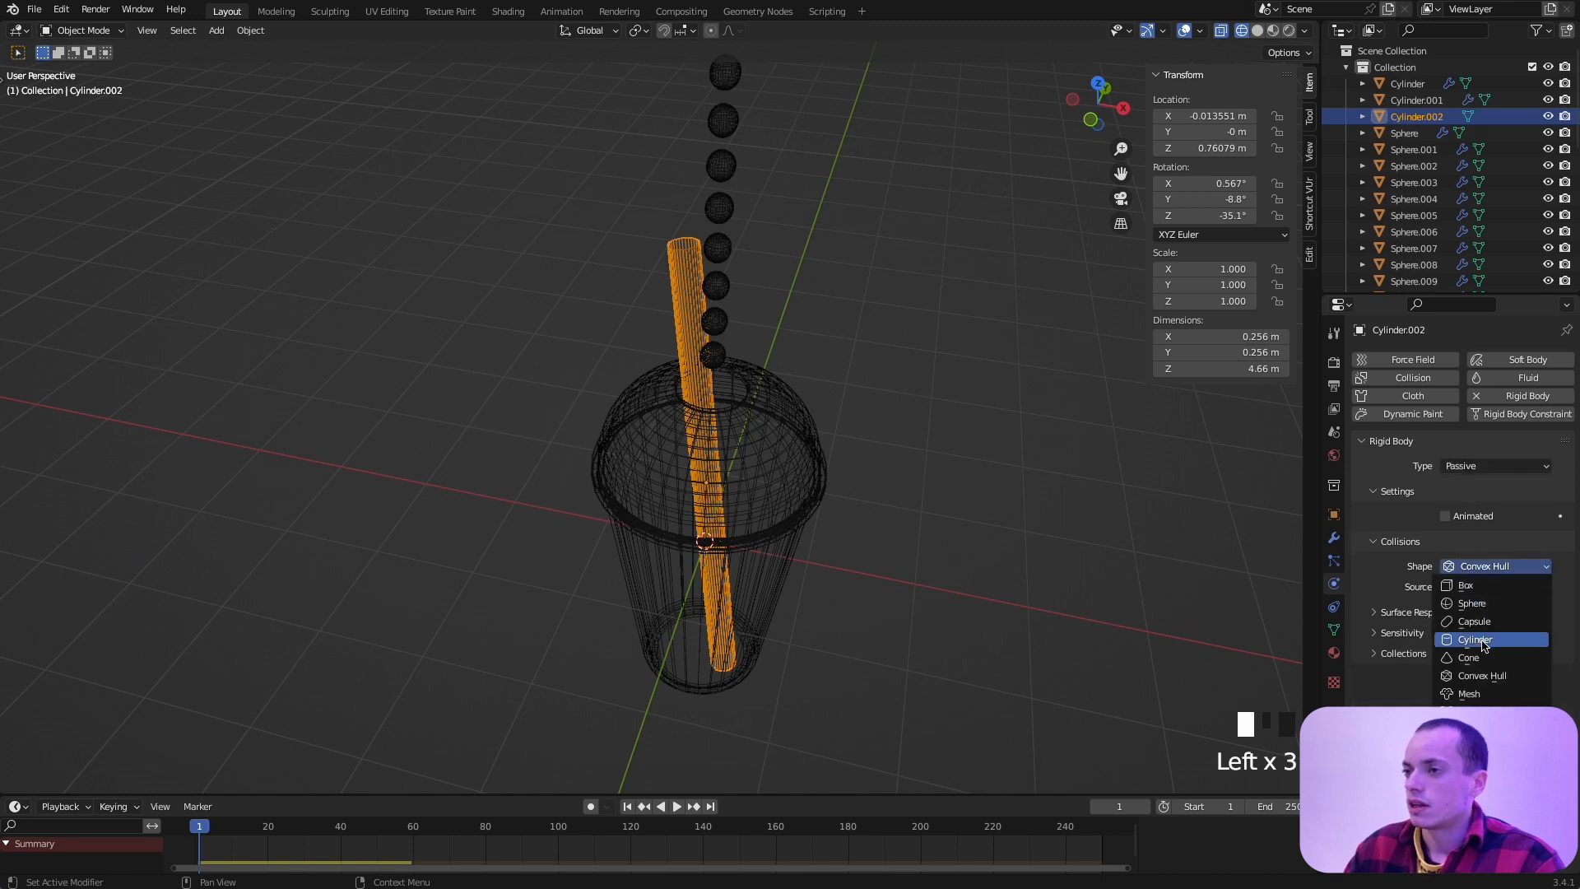
click(1475, 640)
Step: Select the four lowest spheres and move them in top view about 0.12 m along X and 0.17 m along Y, beside the straw
middle_drag(945, 459, 748, 316)
click(726, 295)
shift+click(723, 271)
shift+click(726, 245)
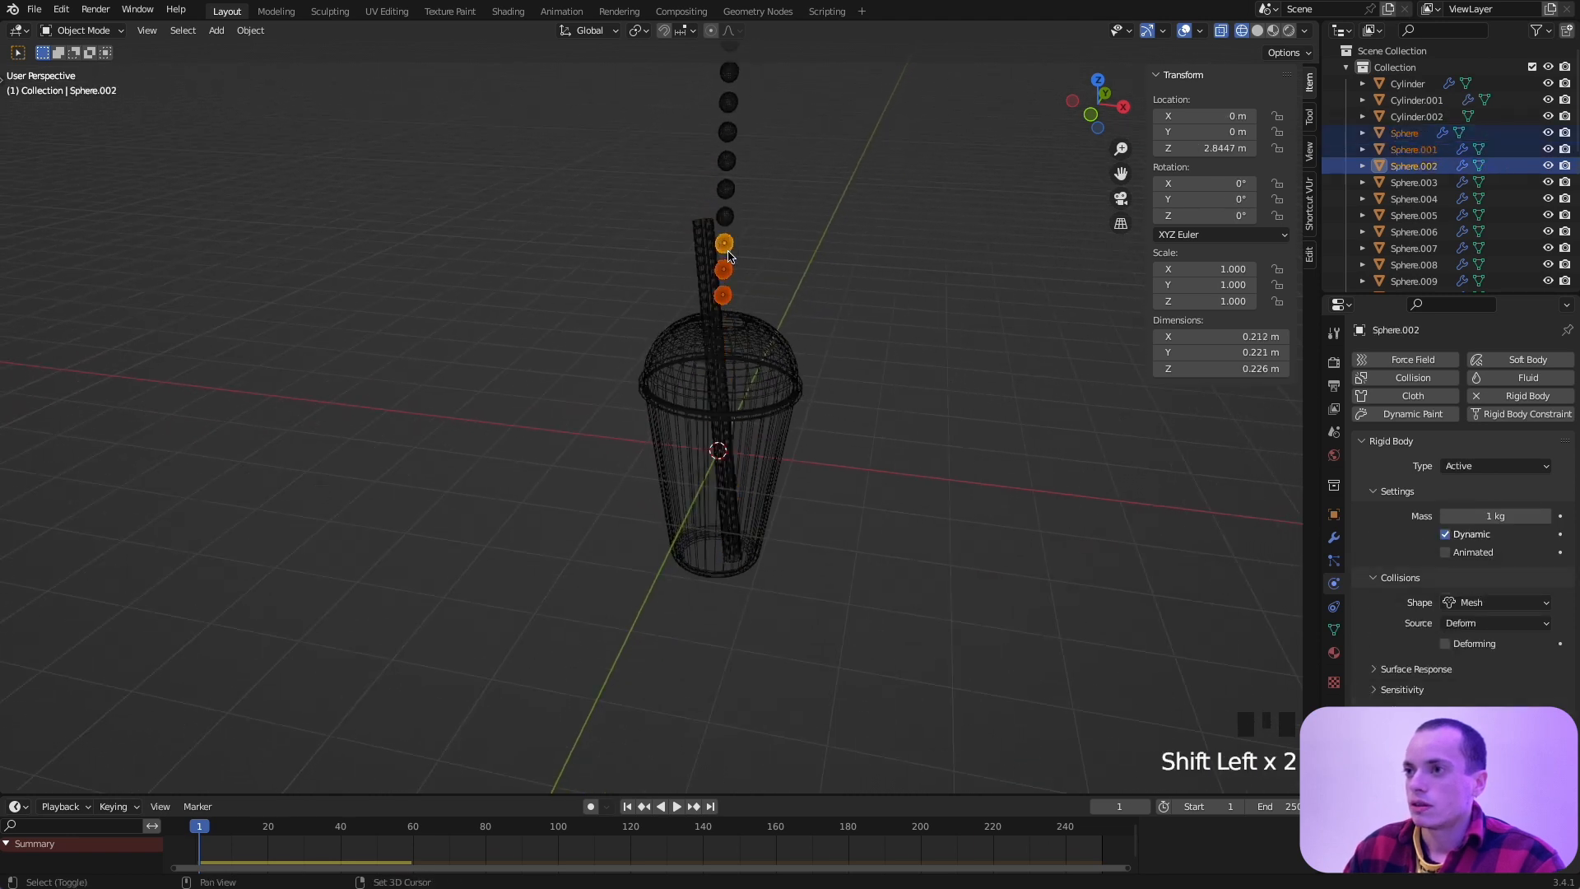
shift+click(726, 218)
shift+click(725, 191)
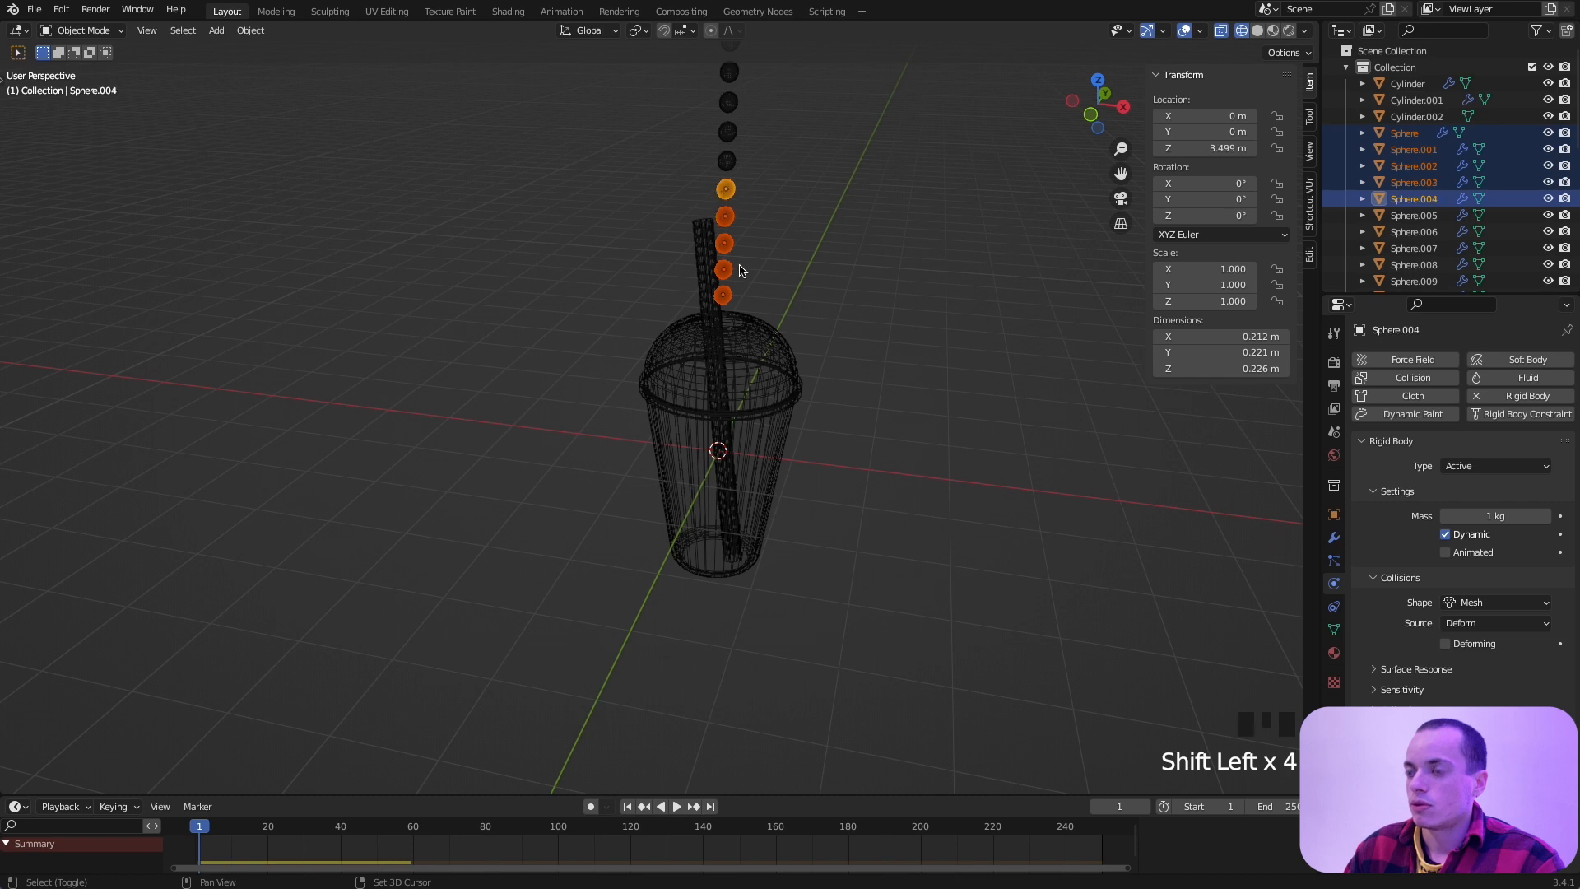
ctrl+middle_drag(740, 276, 738, 278)
shift+click(766, 66)
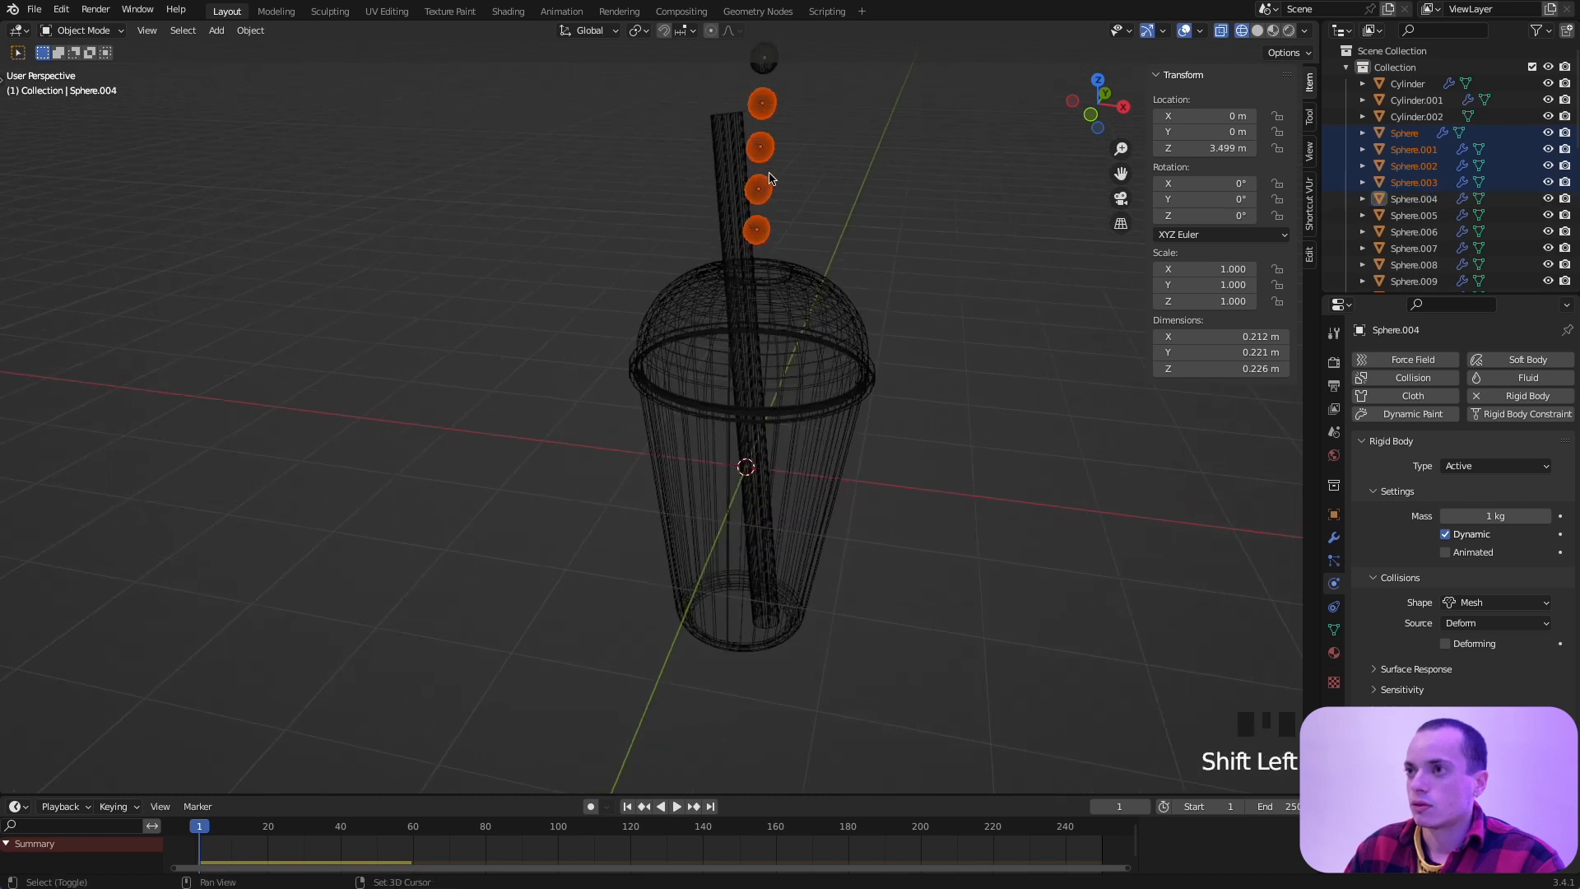
key(KP_7)
shift+scroll(771, 181, up, 1)
super+scroll(771, 181, up, 7)
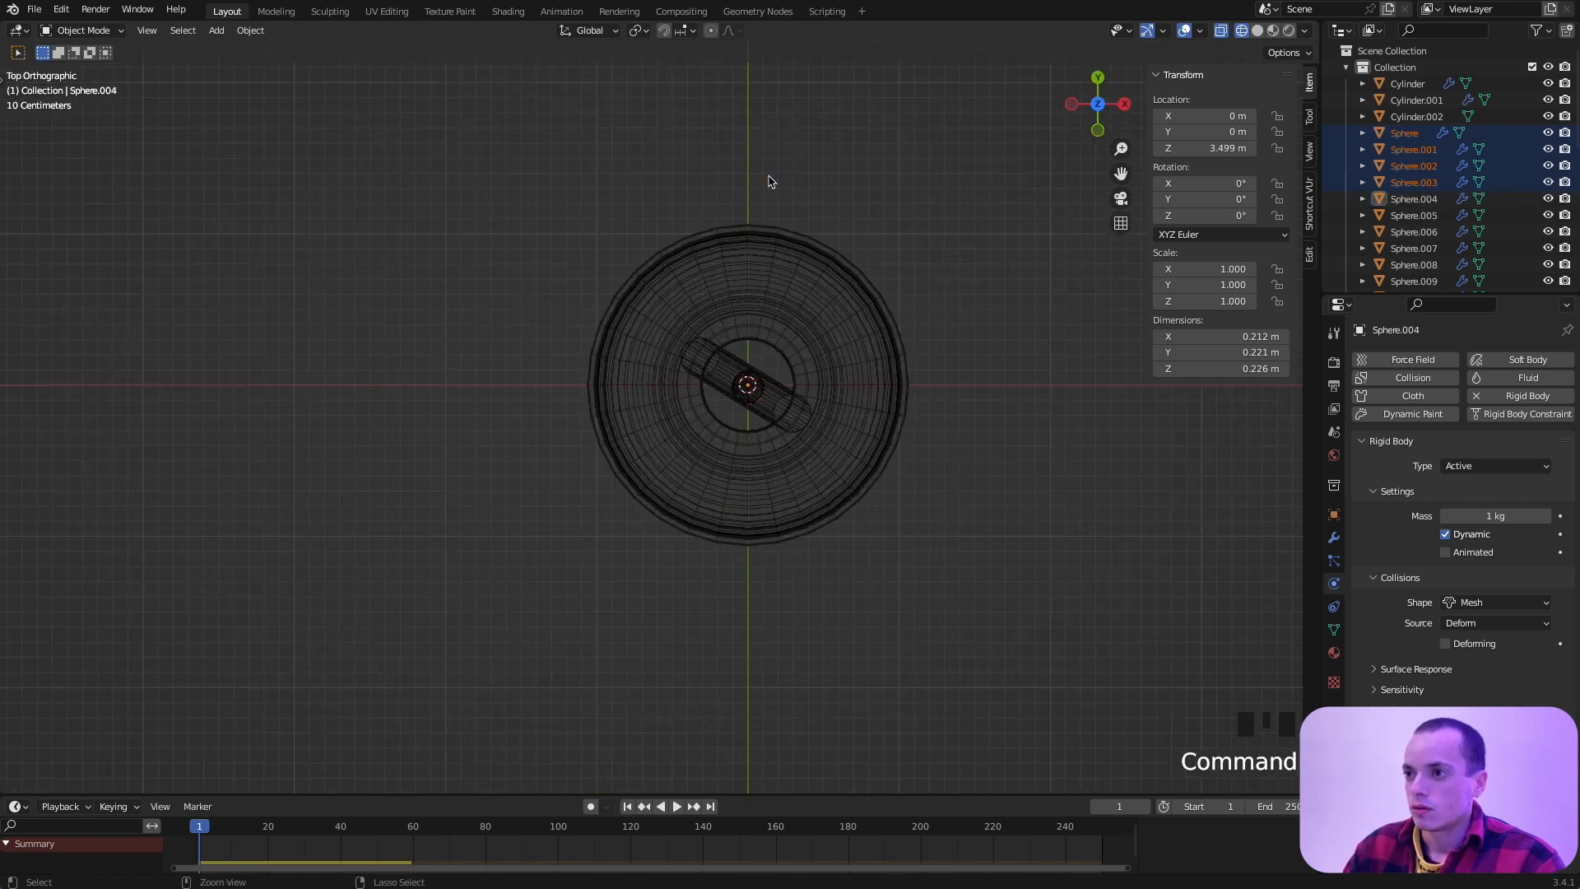
scroll(899, 323, right, 3)
key(g)
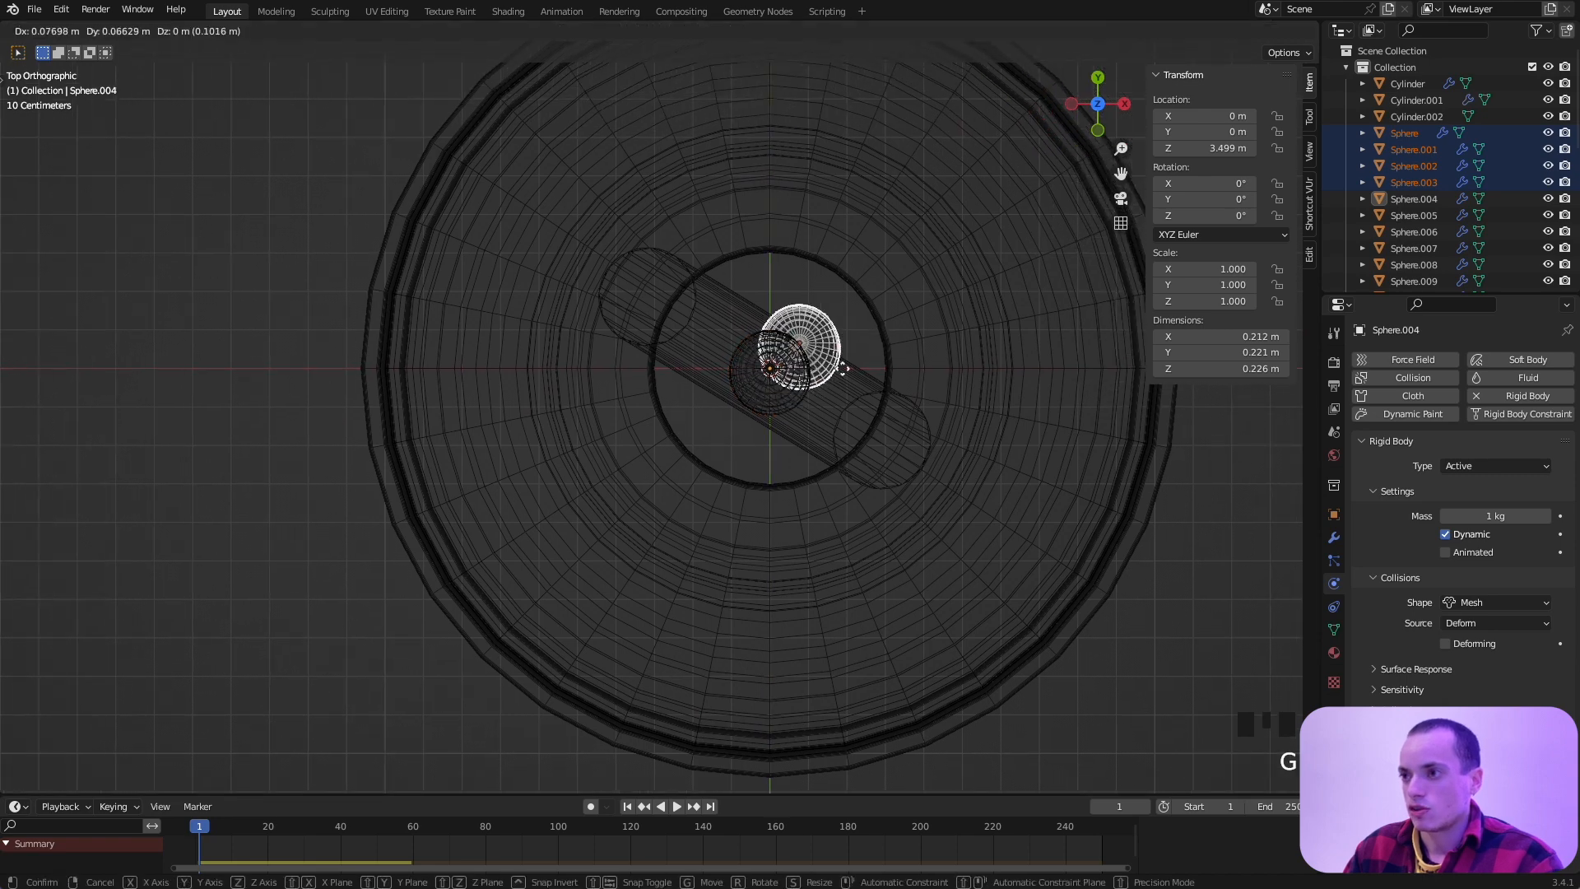
click(849, 341)
Step: Examine the shifted spheres' placement relative to the straw and lid opening, from above and in perspective
scroll(815, 353, down, 10)
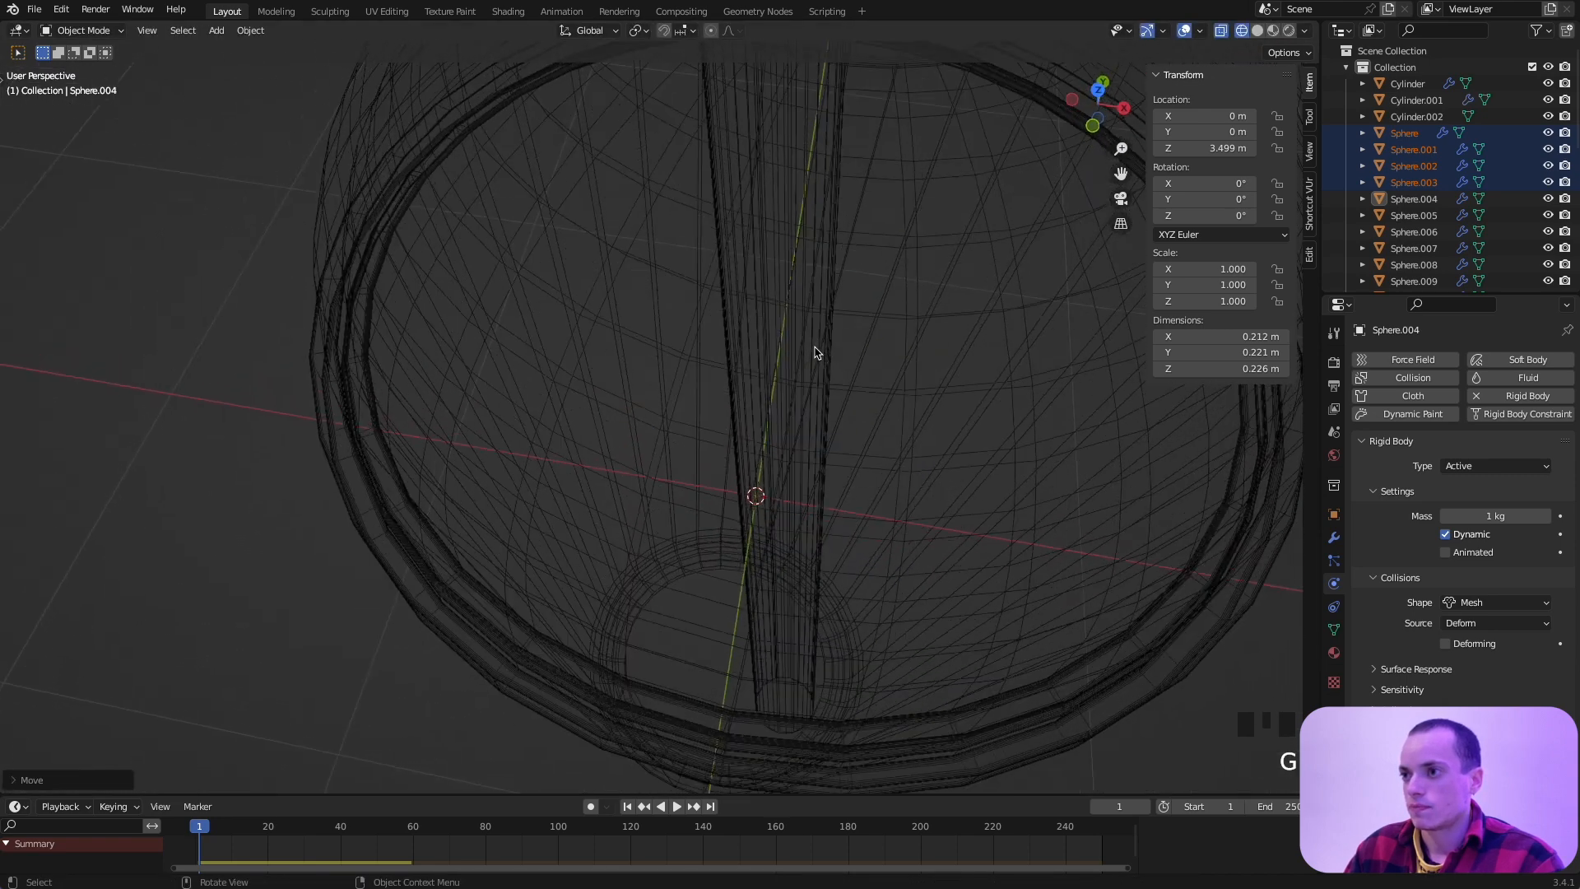
key(KP_7)
super+scroll(815, 353, down, 4)
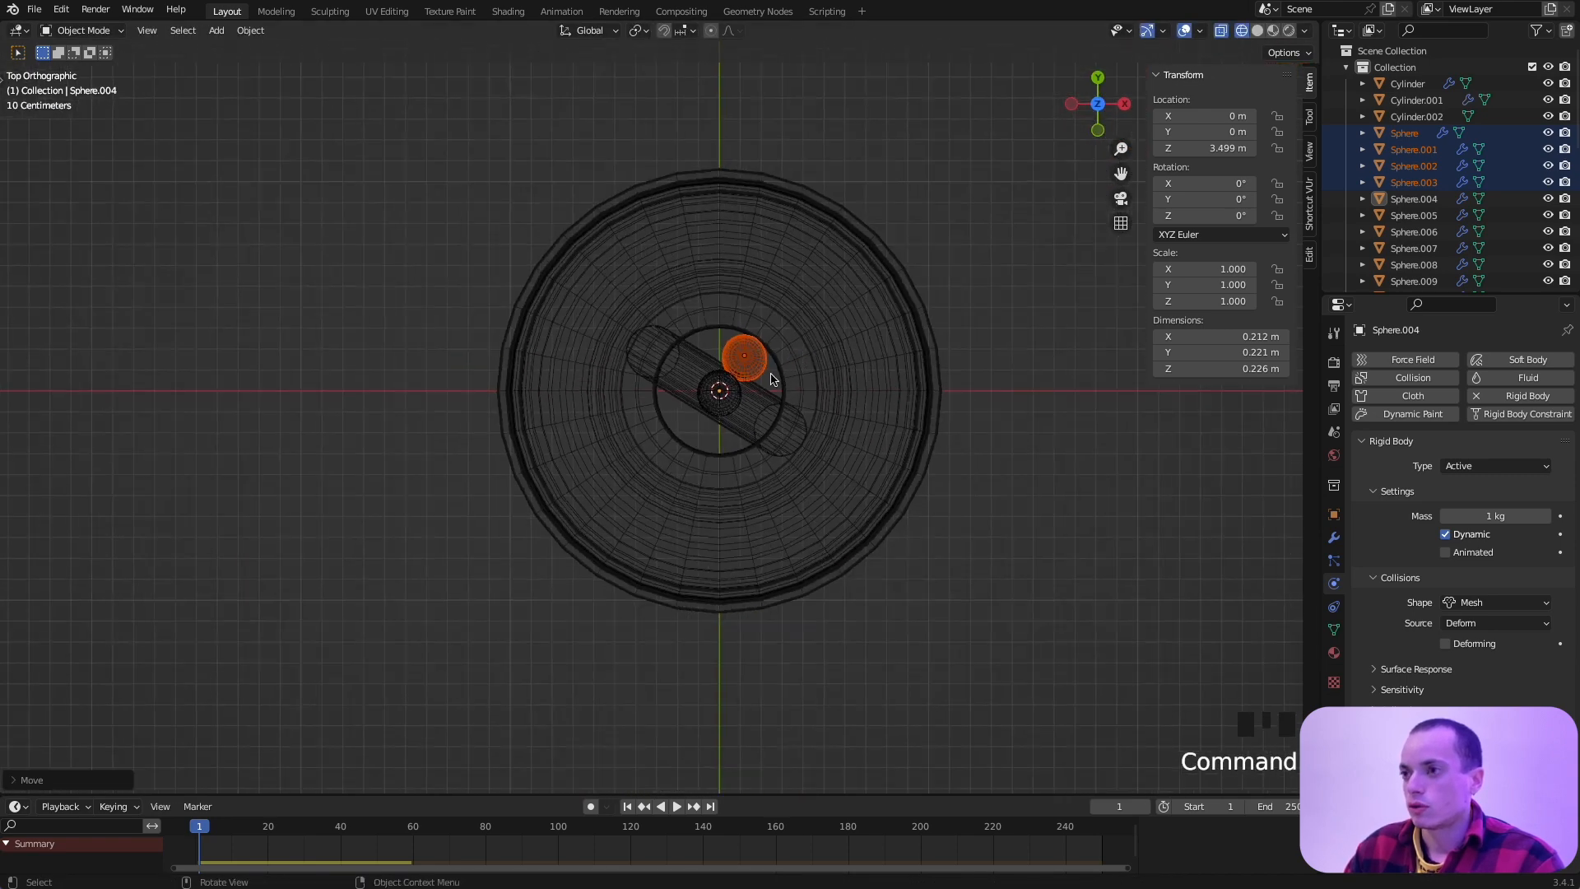
scroll(772, 378, down, 10)
super+scroll(772, 378, up, 3)
super+scroll(772, 378, down, 5)
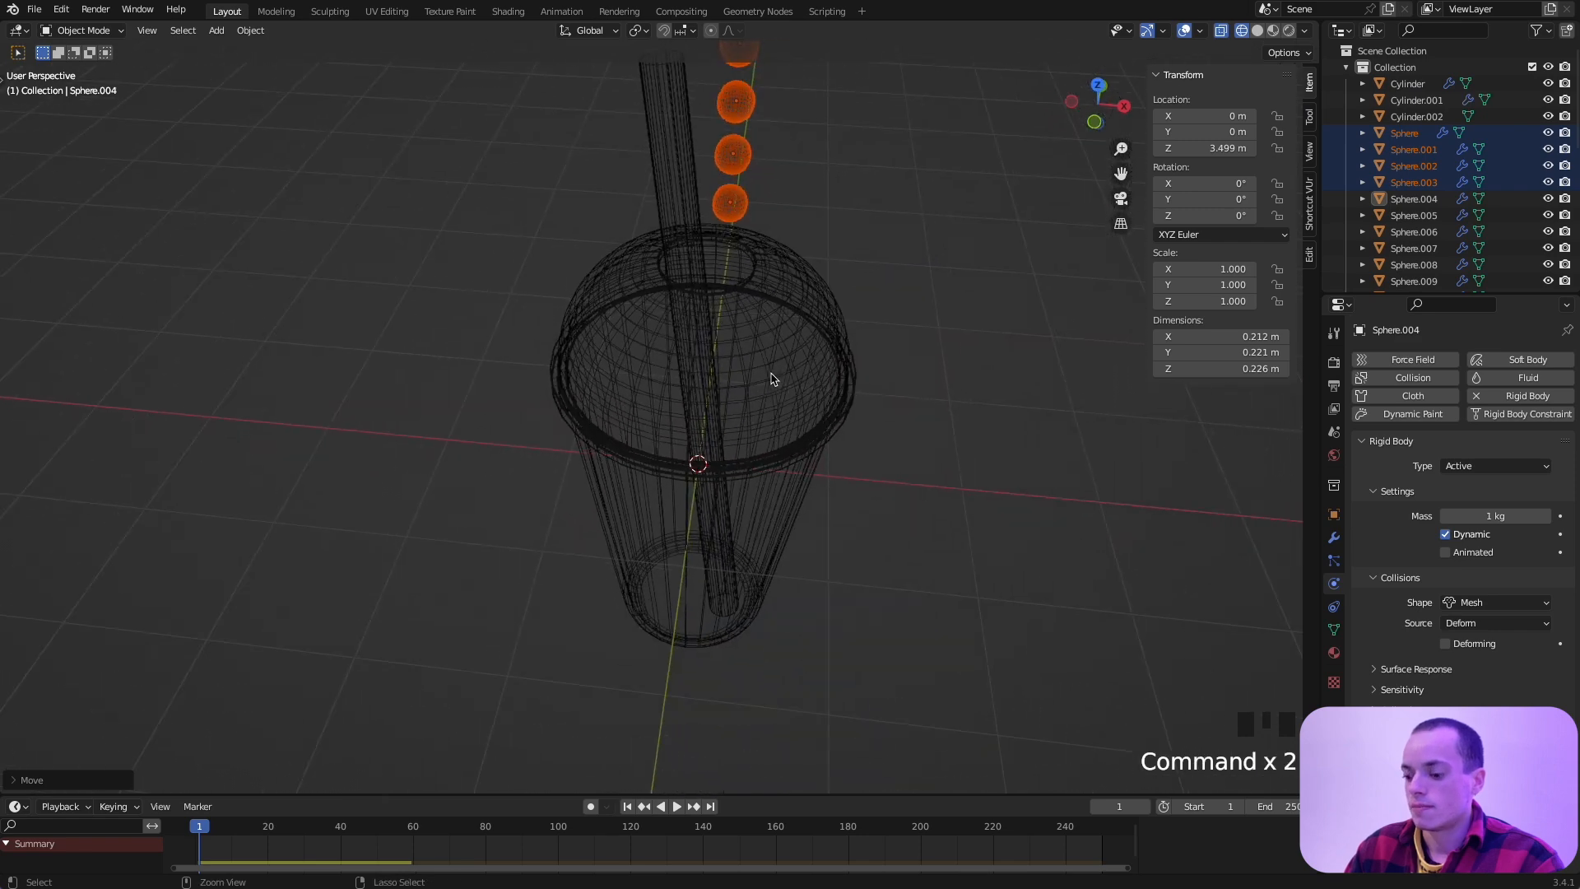
key(KP_7)
scroll(772, 378, down, 8)
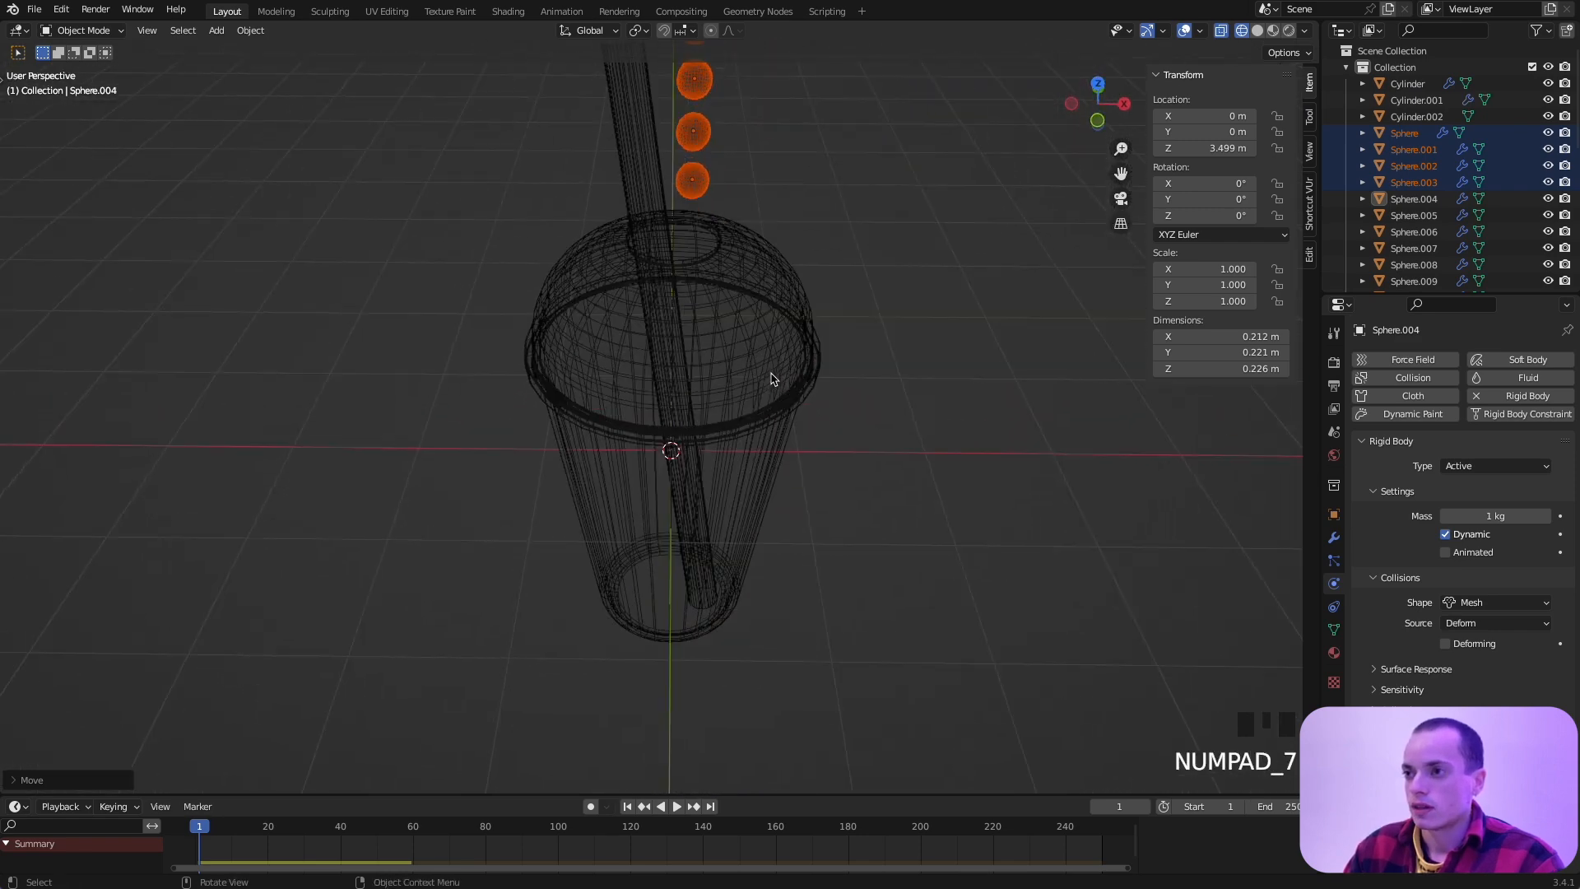
click(744, 513)
scroll(804, 219, down, 6)
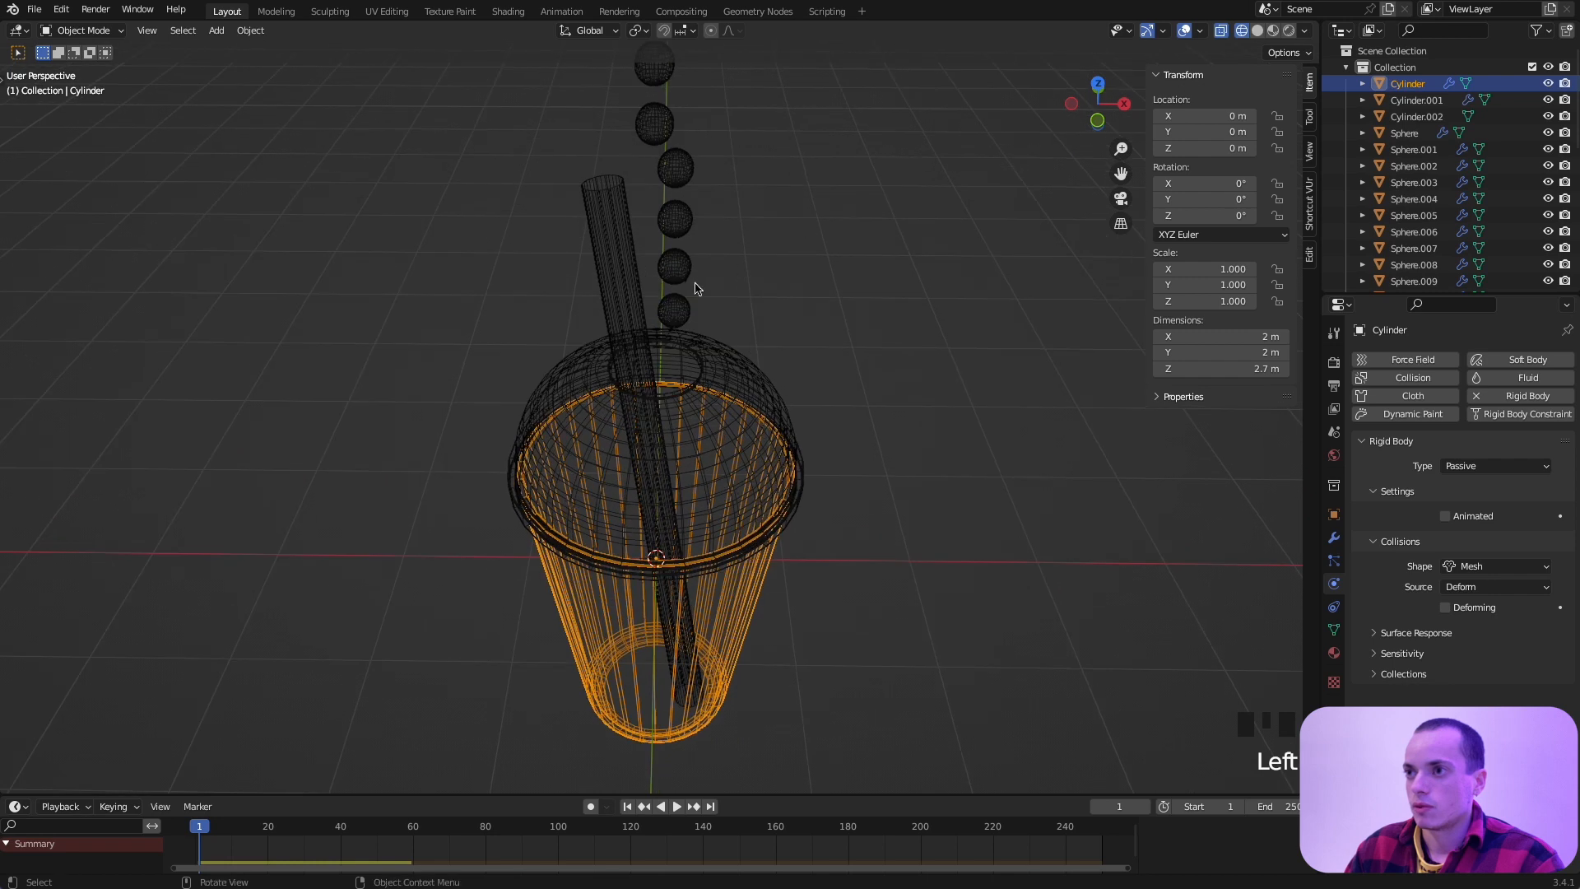
super+scroll(695, 289, down, 4)
scroll(728, 256, down, 3)
super+scroll(730, 254, down, 4)
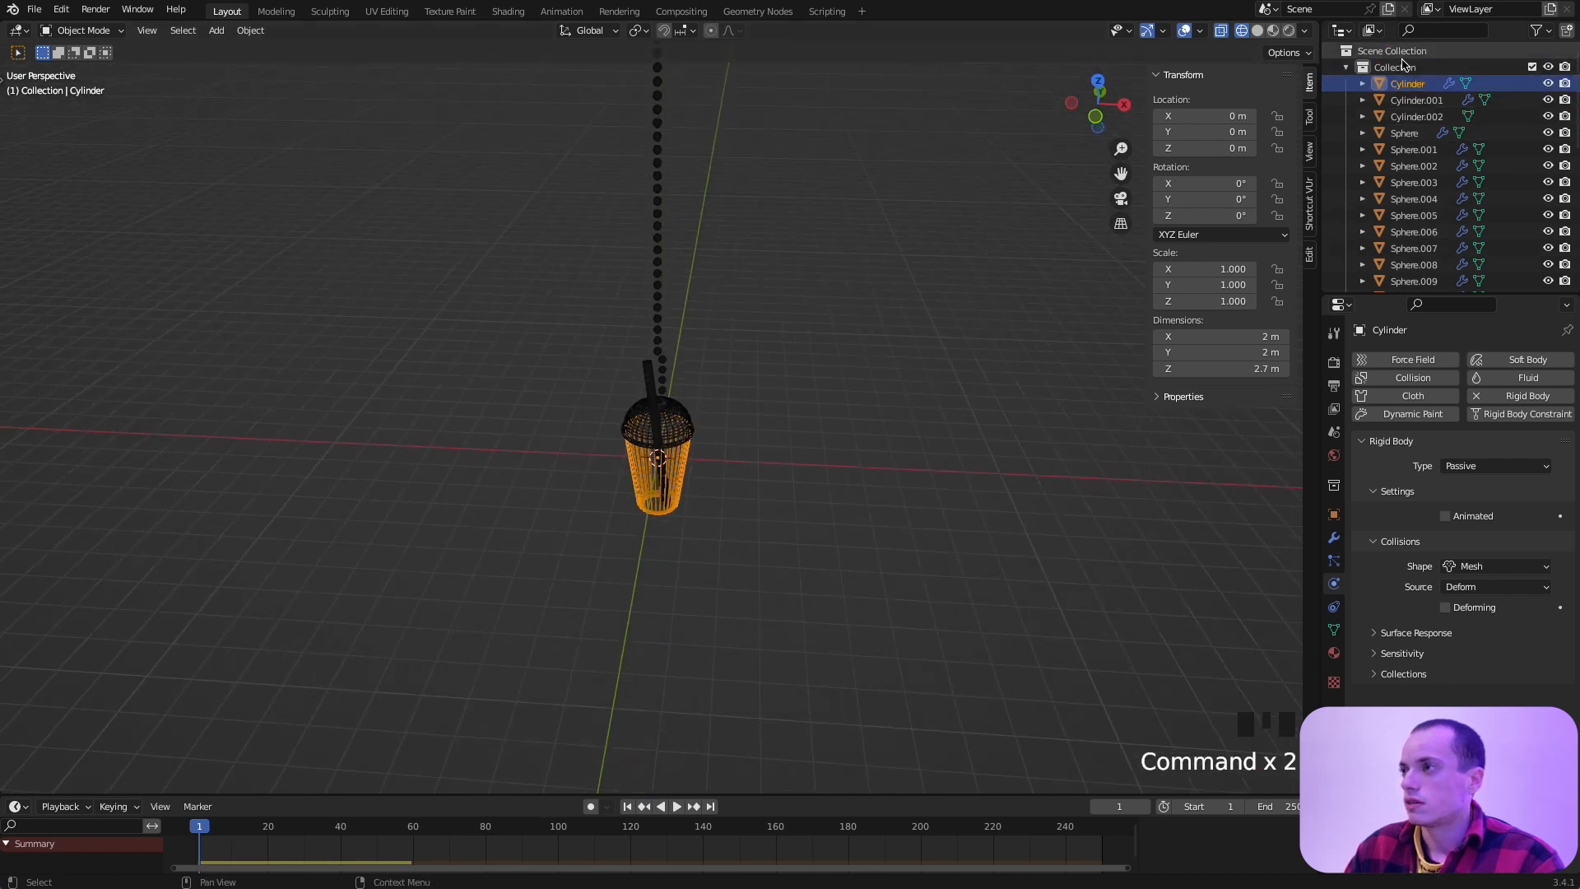
Step: Move all spheres, from Sphere to Sphere.029, into a new collection named boba
click(1410, 132)
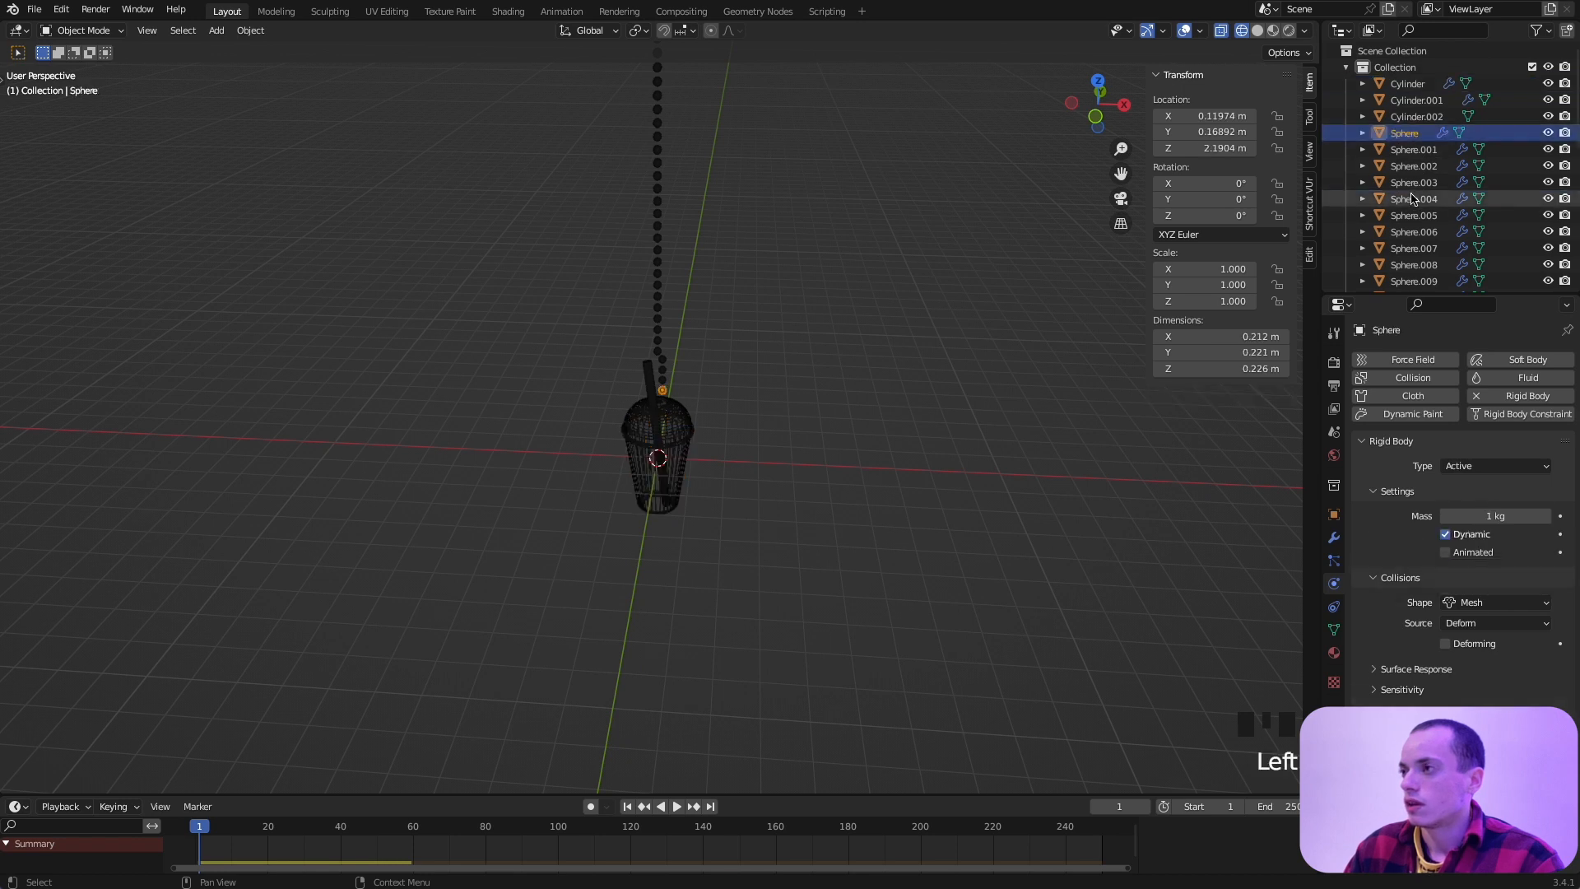
scroll(1395, 191, down, 5)
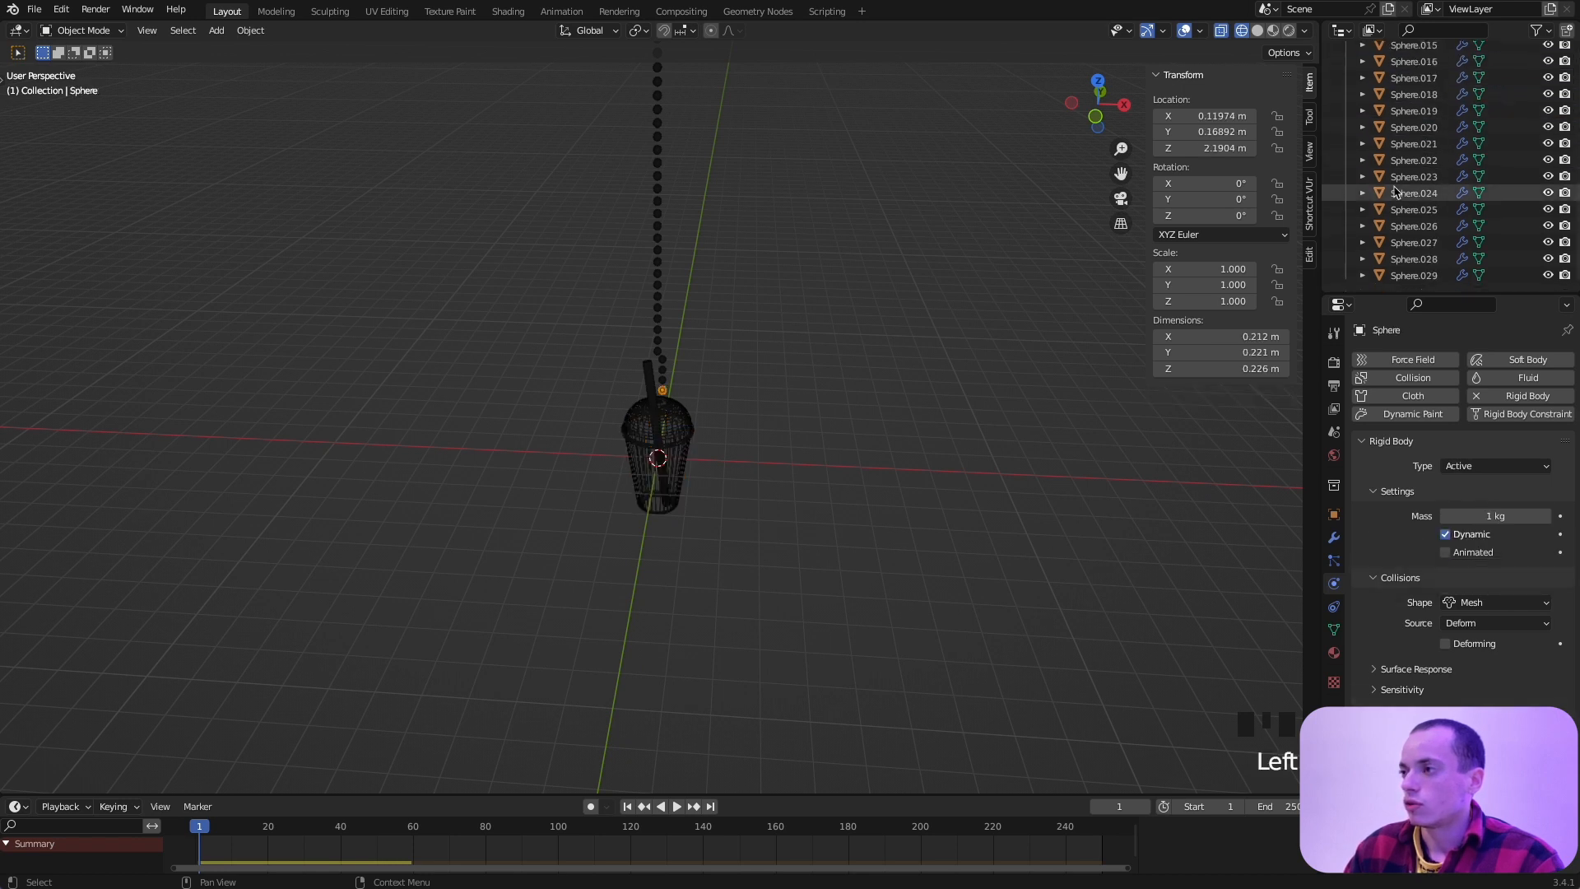
shift+click(1414, 276)
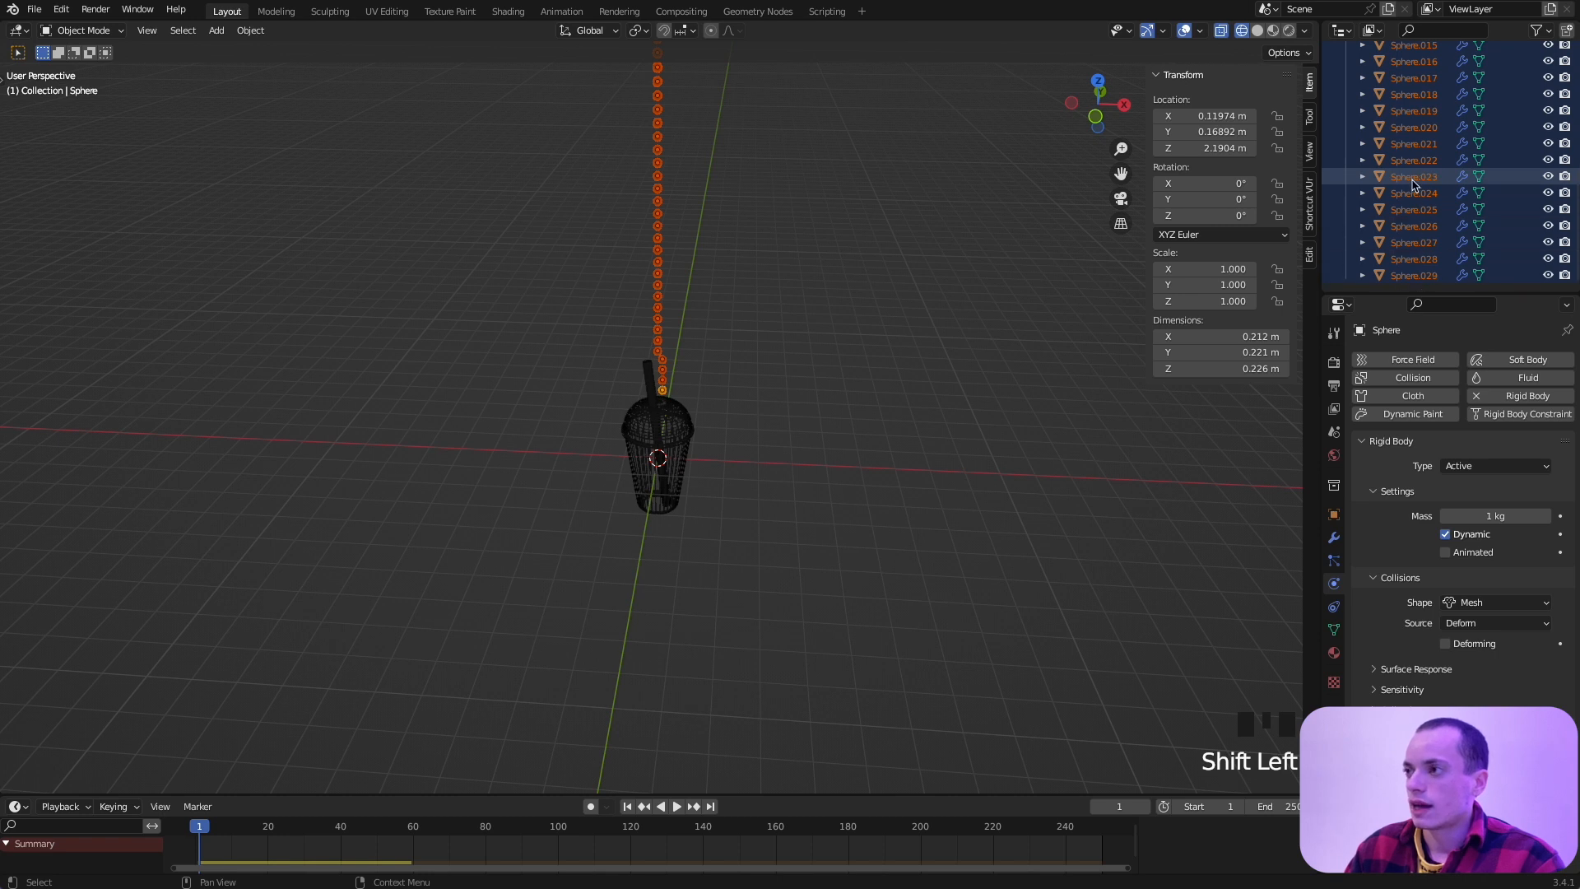
key(m)
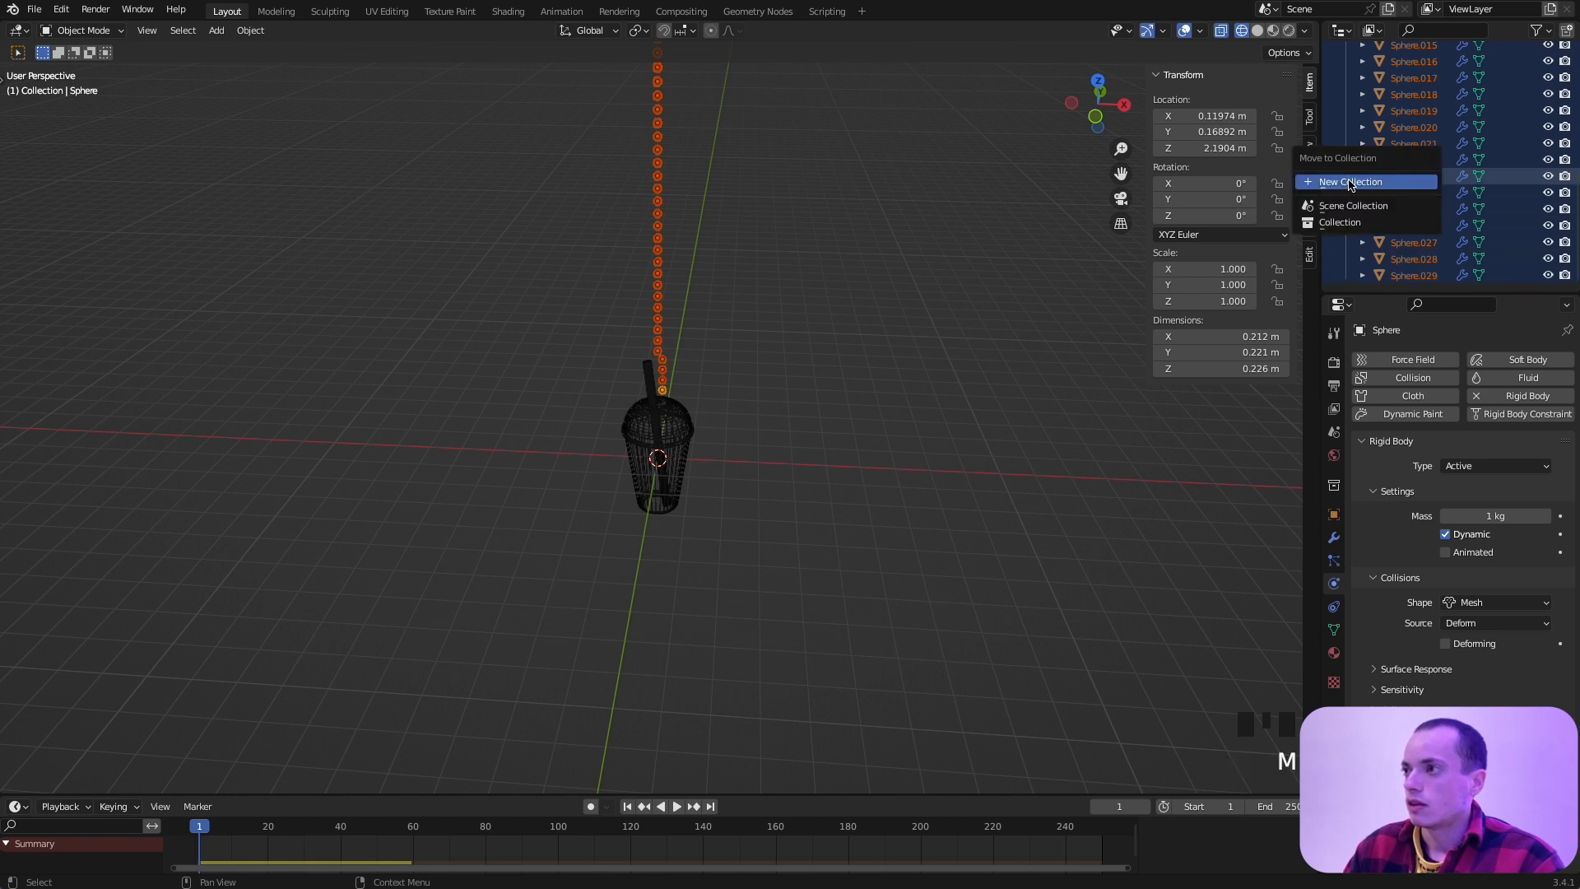
click(1351, 182)
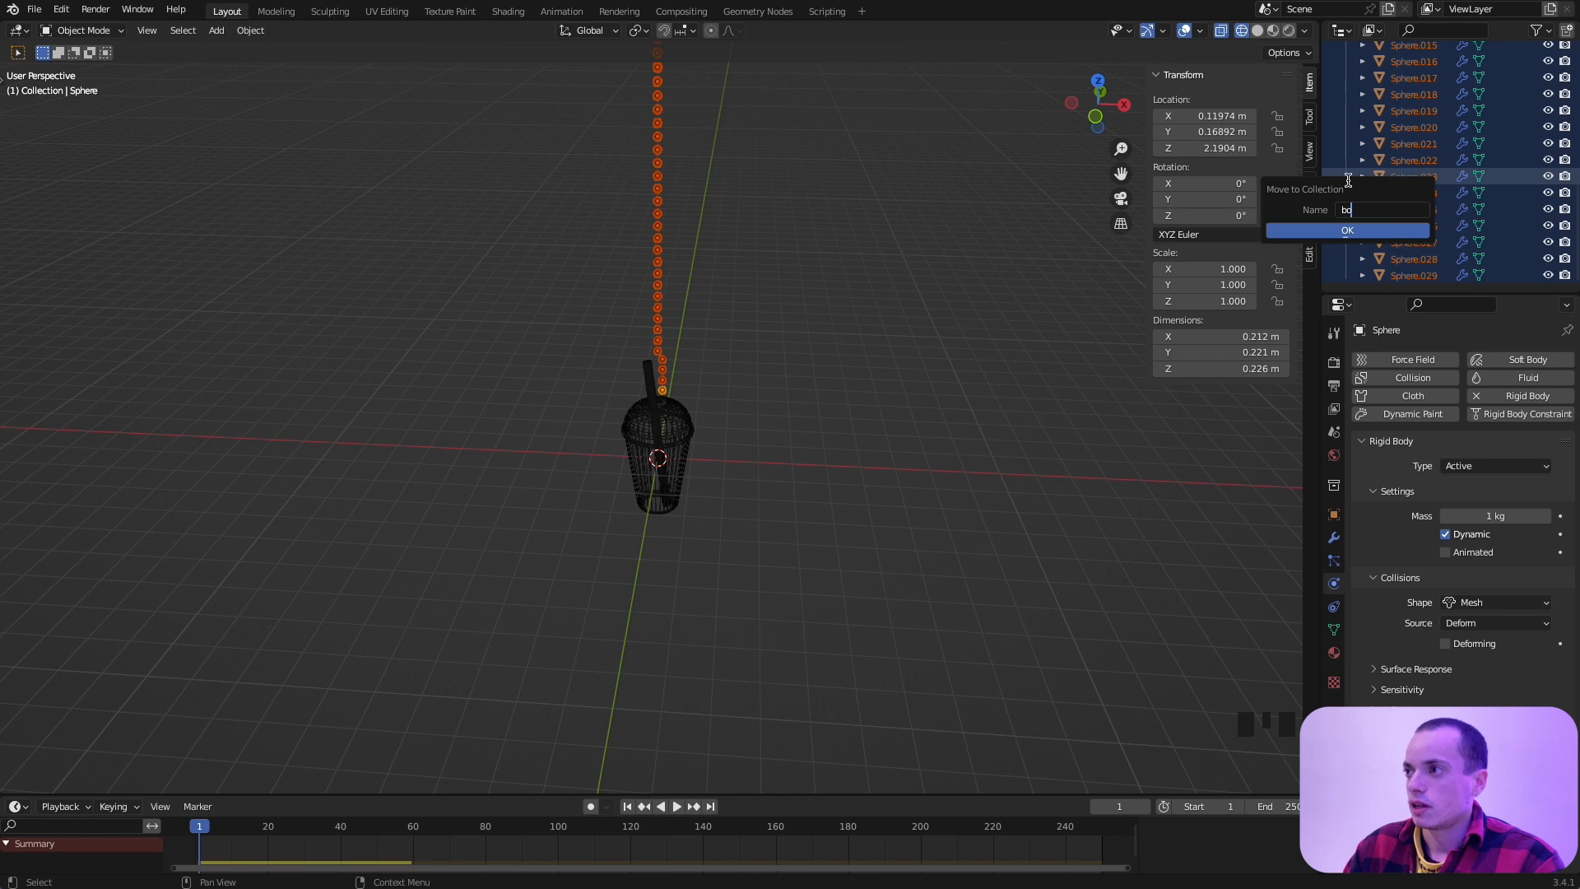
click(1347, 230)
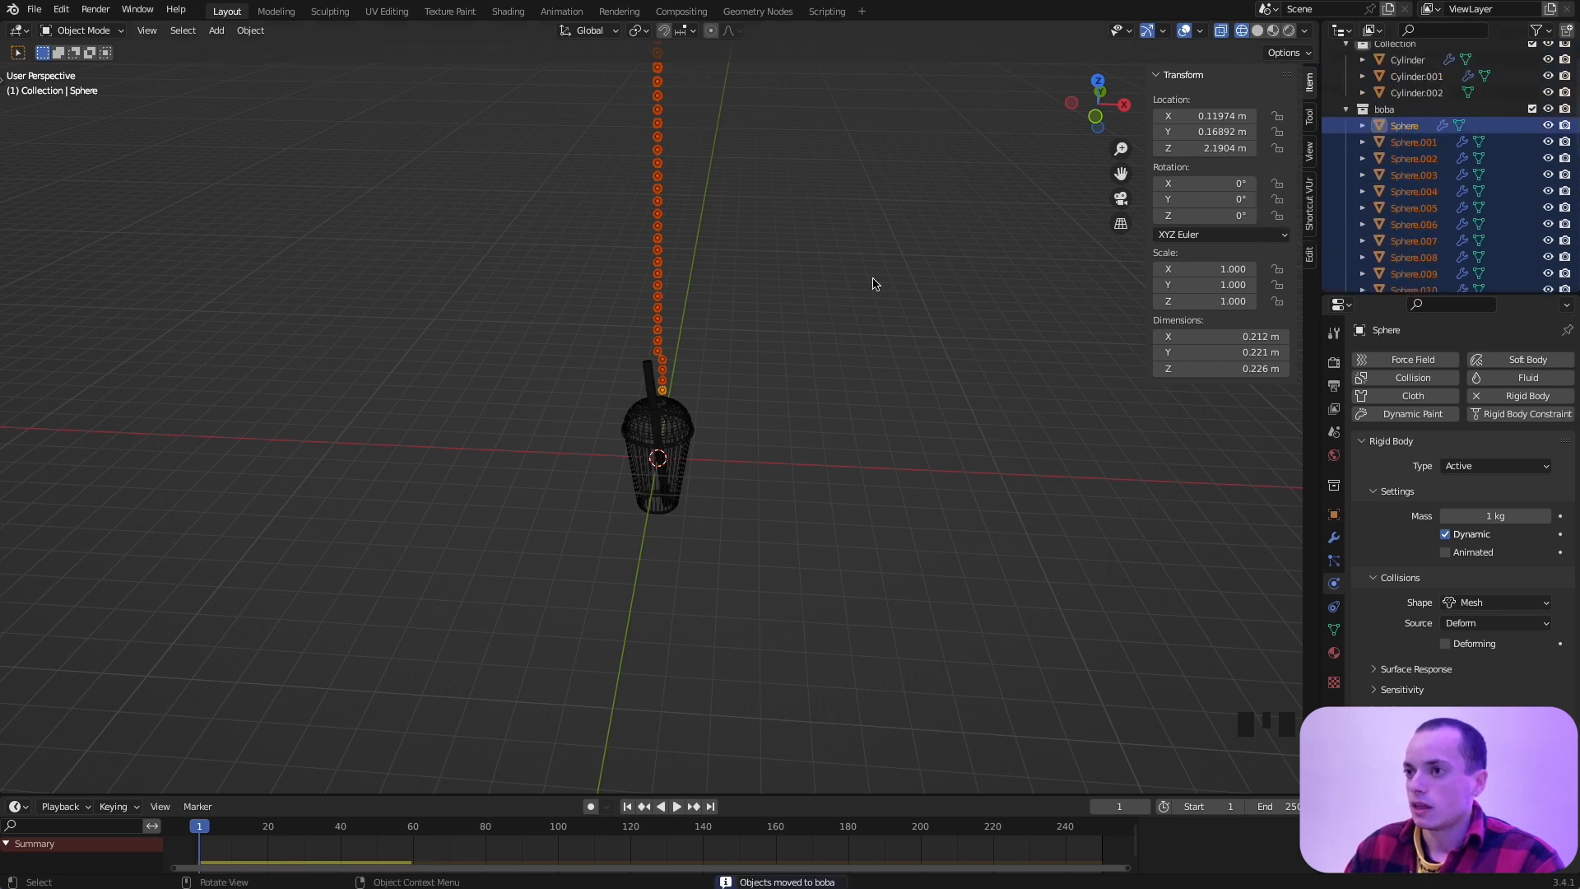
Step: Move all the boba spheres together in top view, about 0.45 m along X and 0.21 m along Y
key(KP_7)
super+scroll(875, 284, up, 15)
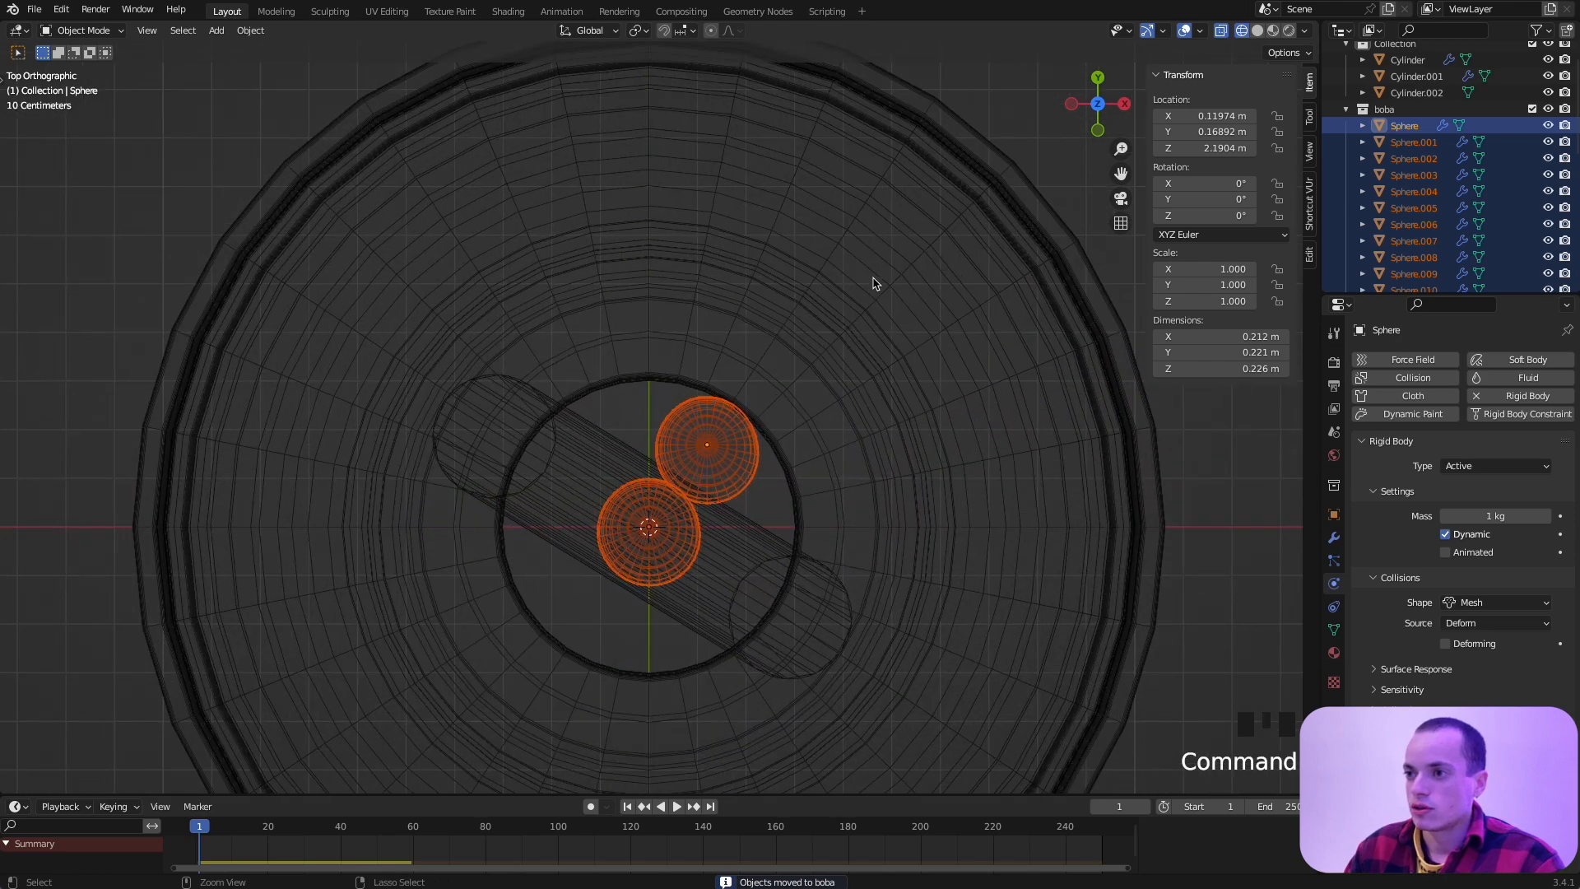
super+scroll(876, 284, down, 1)
super+scroll(875, 284, down, 2)
key(g)
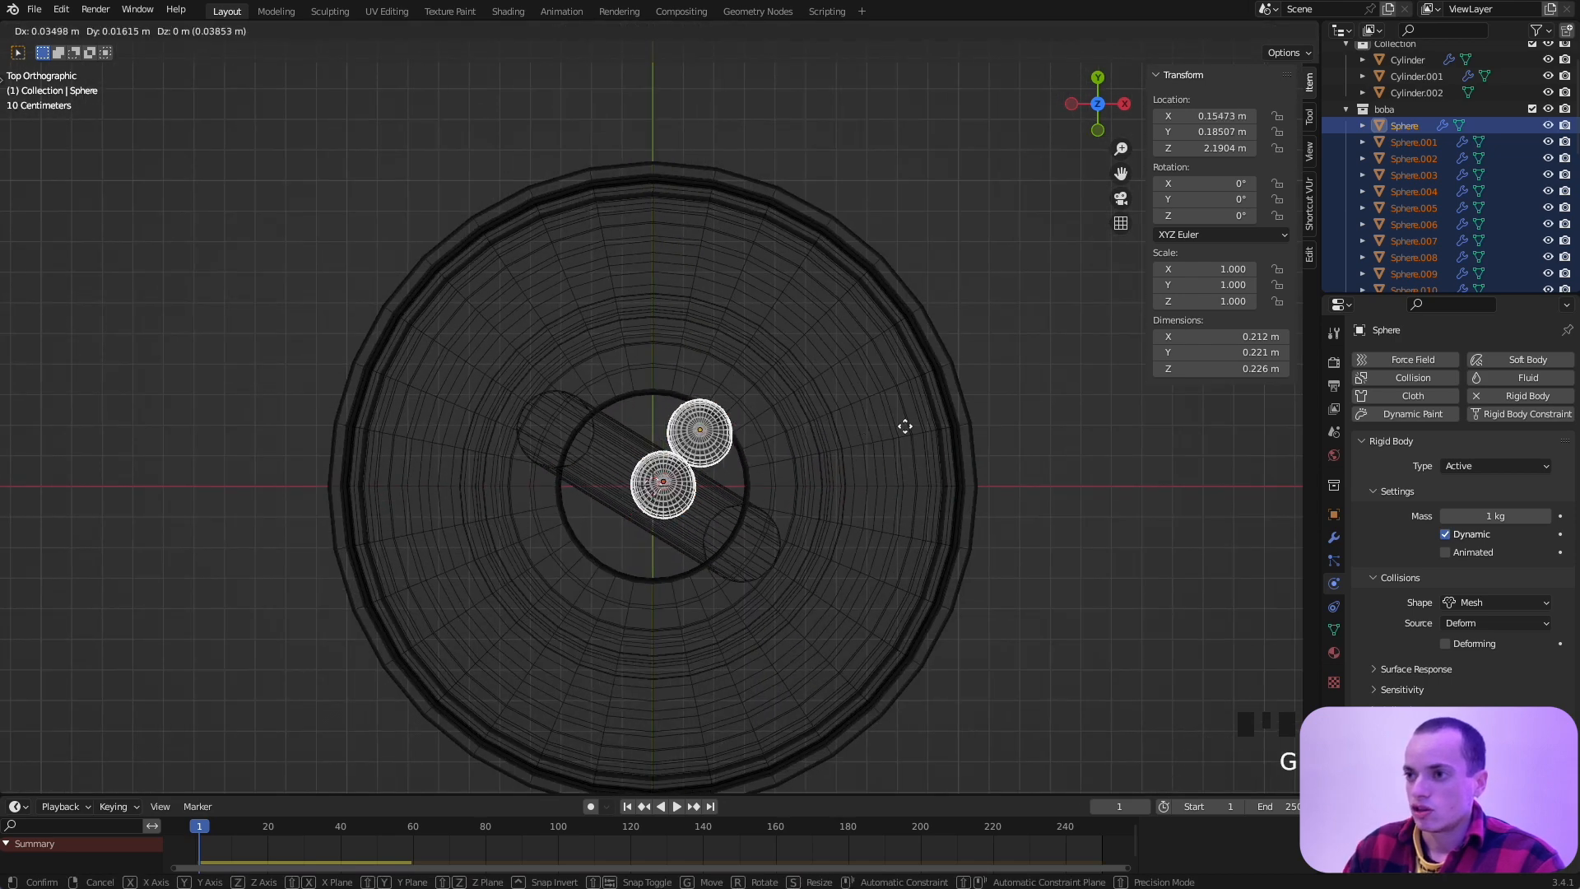
click(1003, 374)
scroll(870, 432, down, 10)
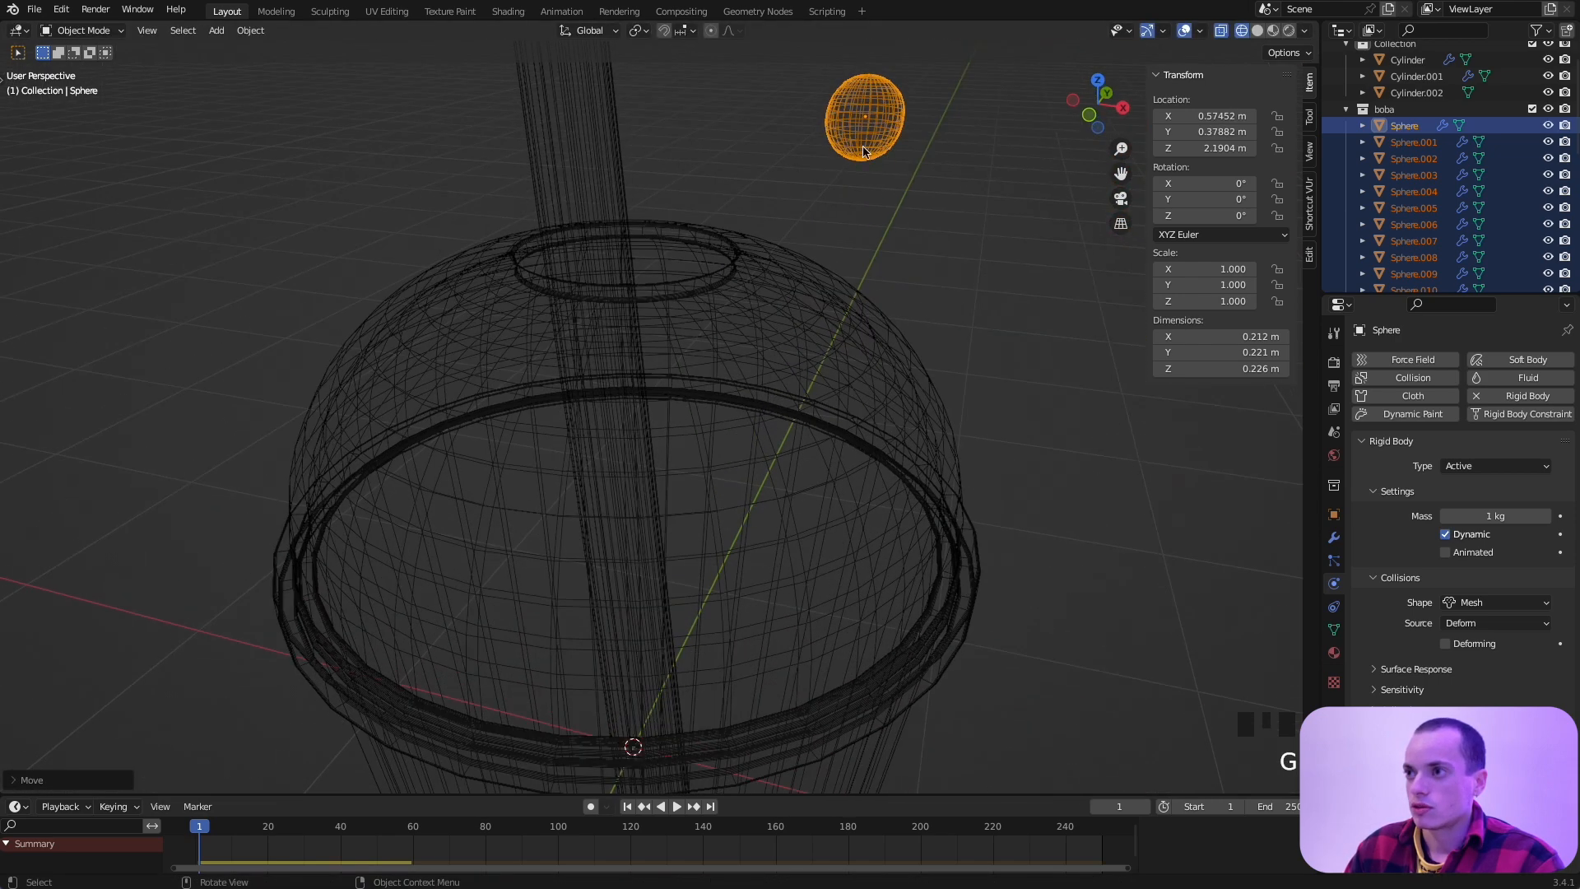
super+scroll(894, 492, down, 8)
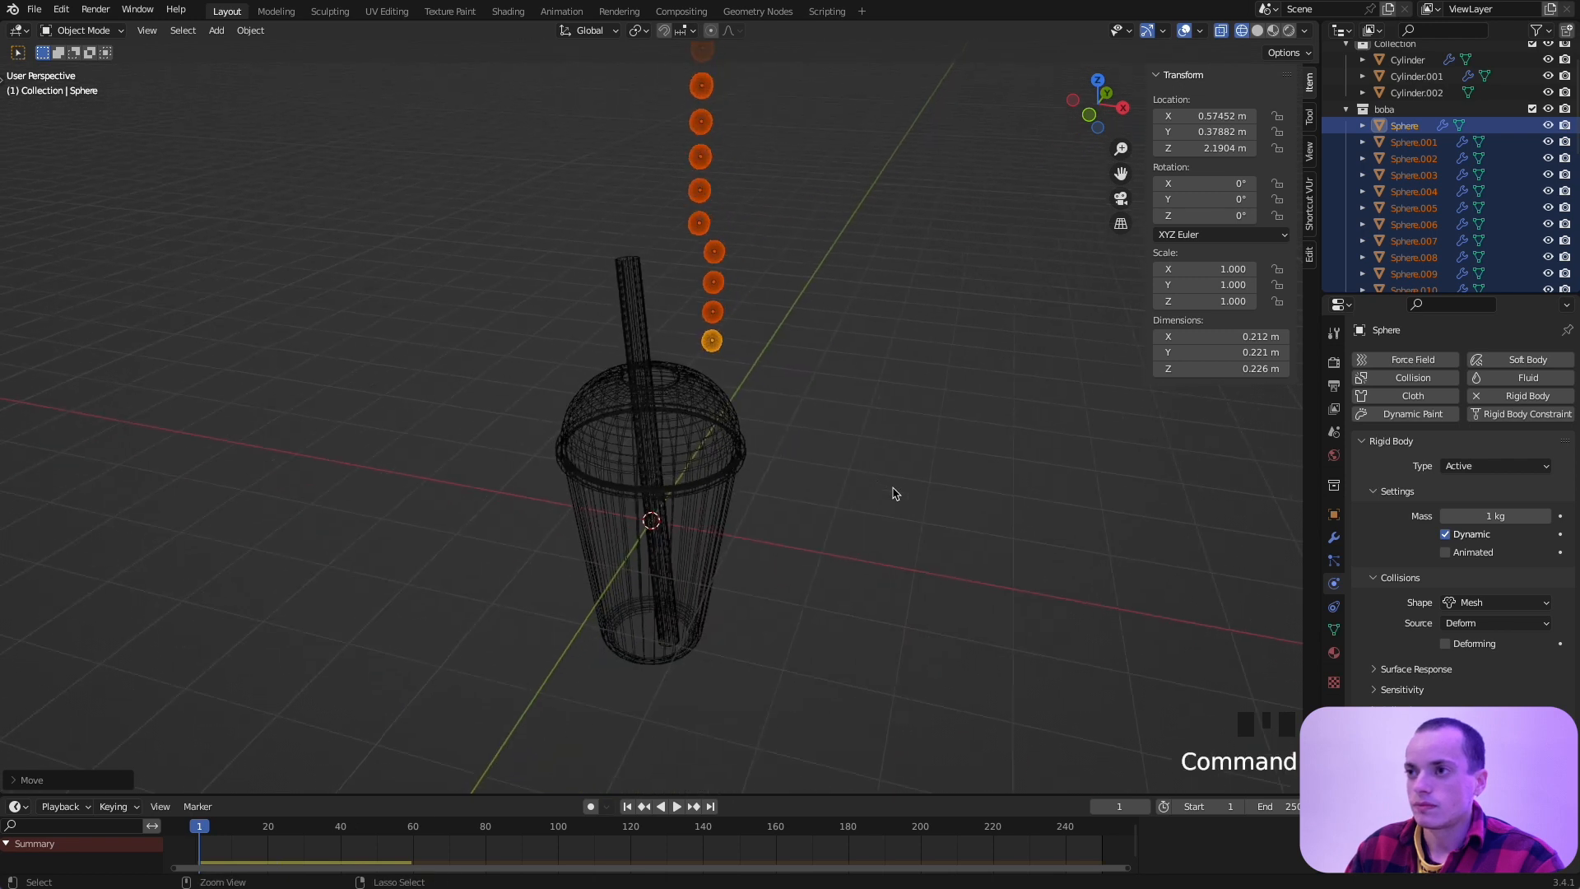
Step: Play the rigid body simulation, stop it at frame 64 with the spheres in the cup, and save the file
super+scroll(895, 492, down, 2)
key(space)
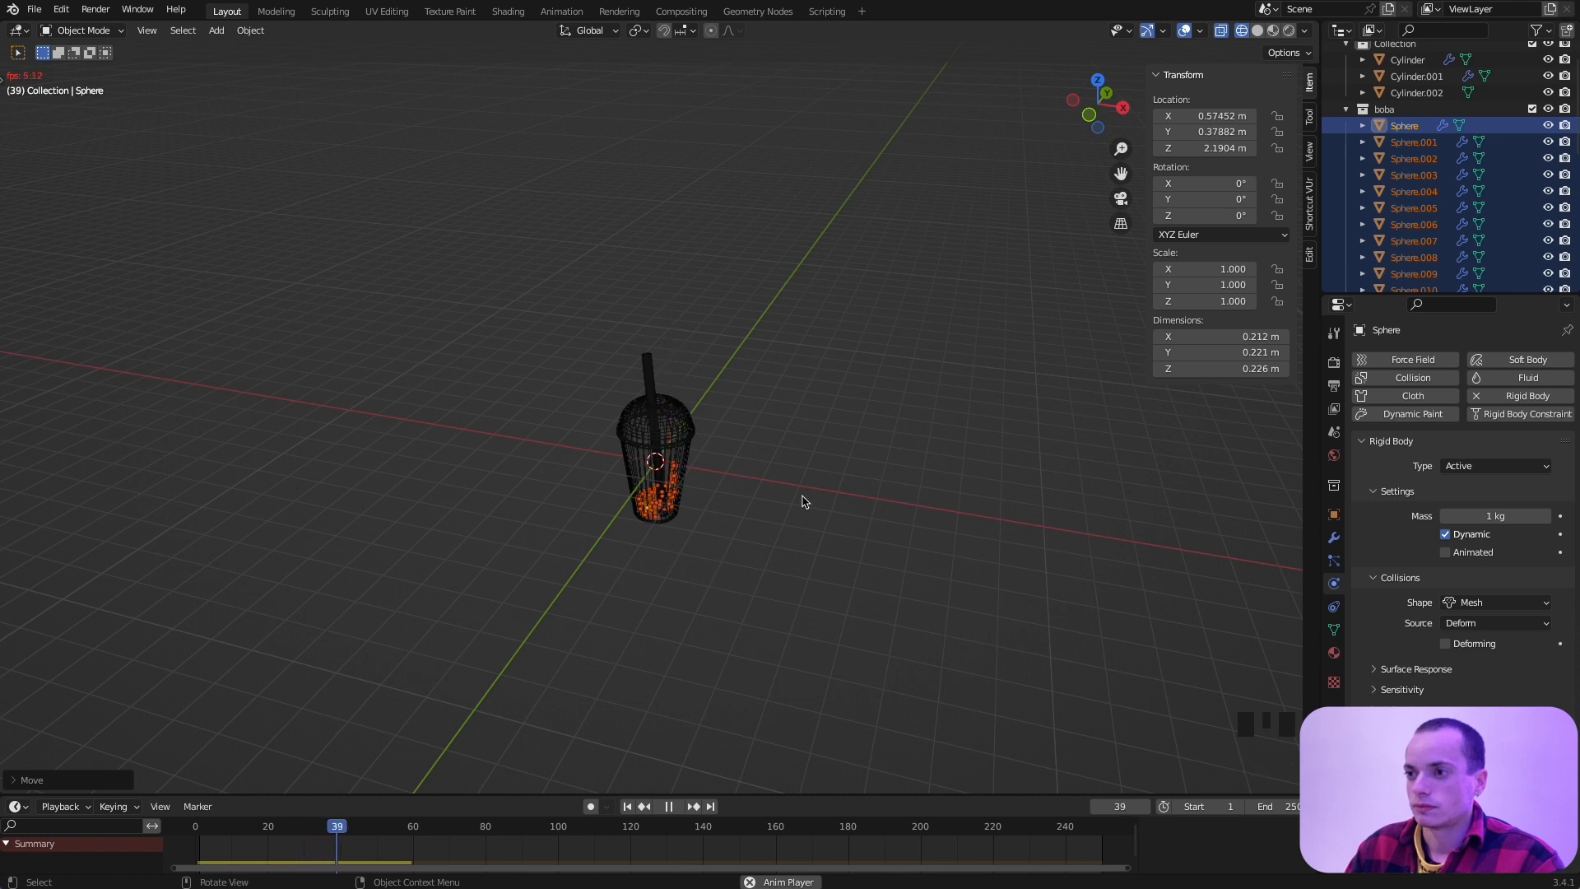
key(space)
scroll(805, 501, up, 6)
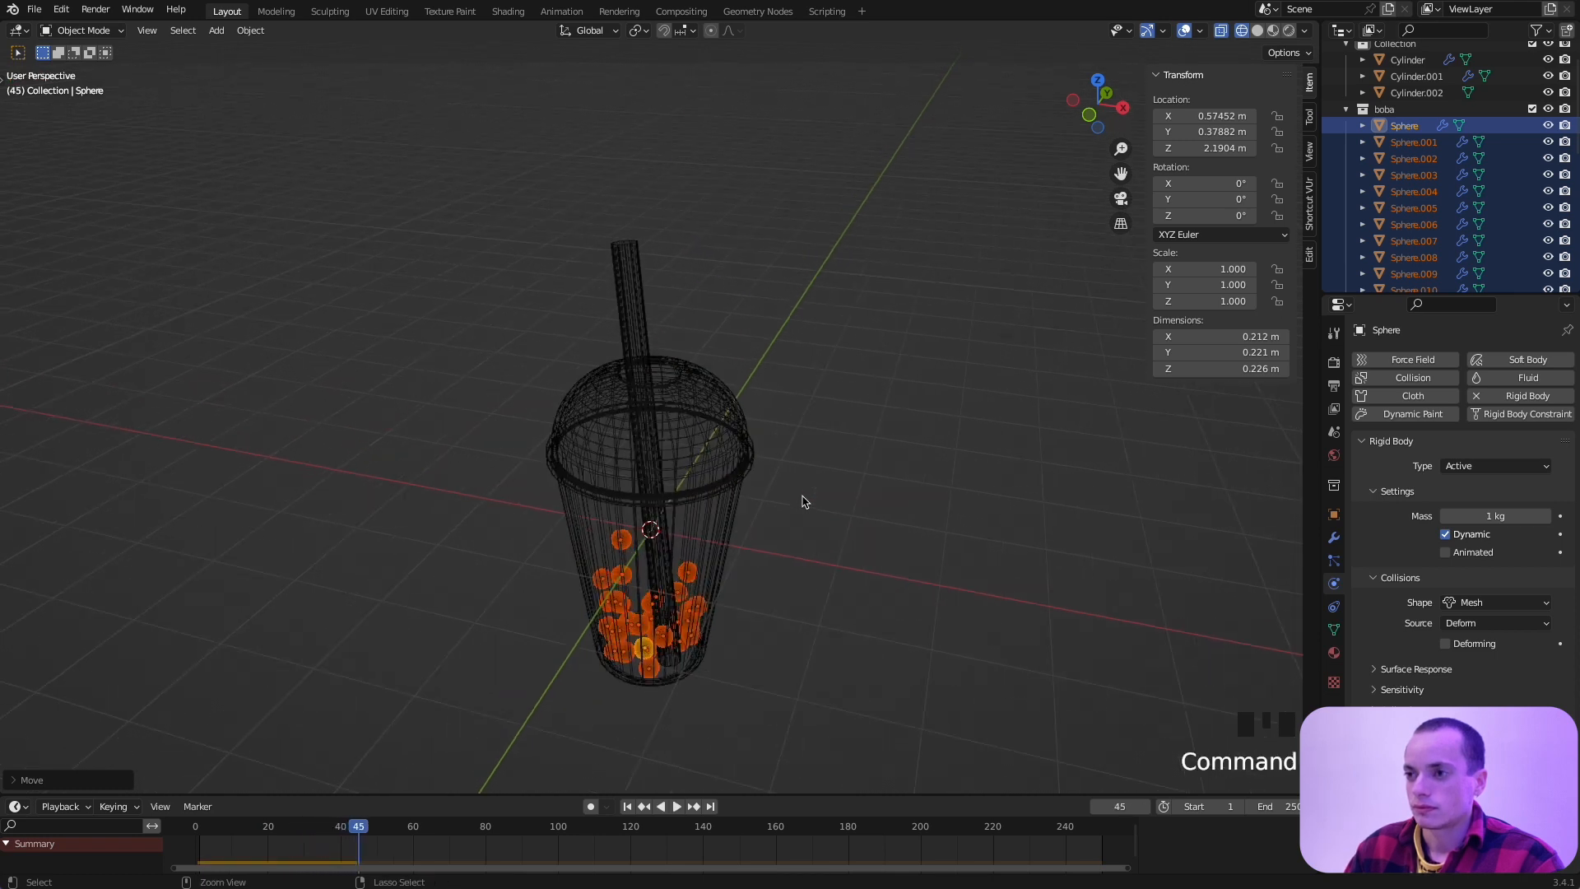
key(space)
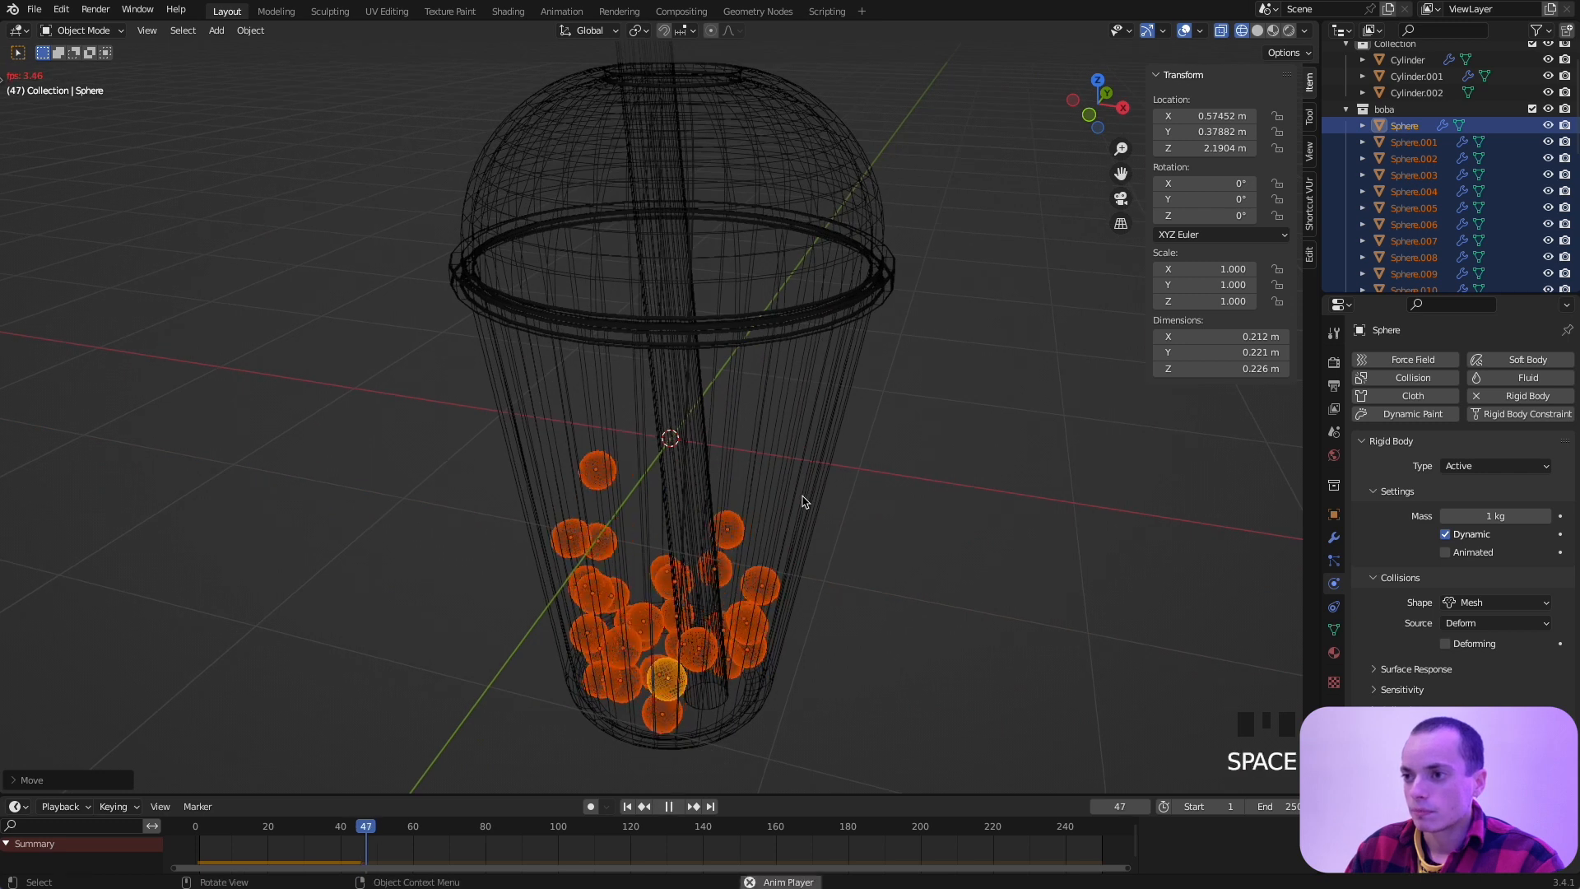
scroll(805, 501, left, 5)
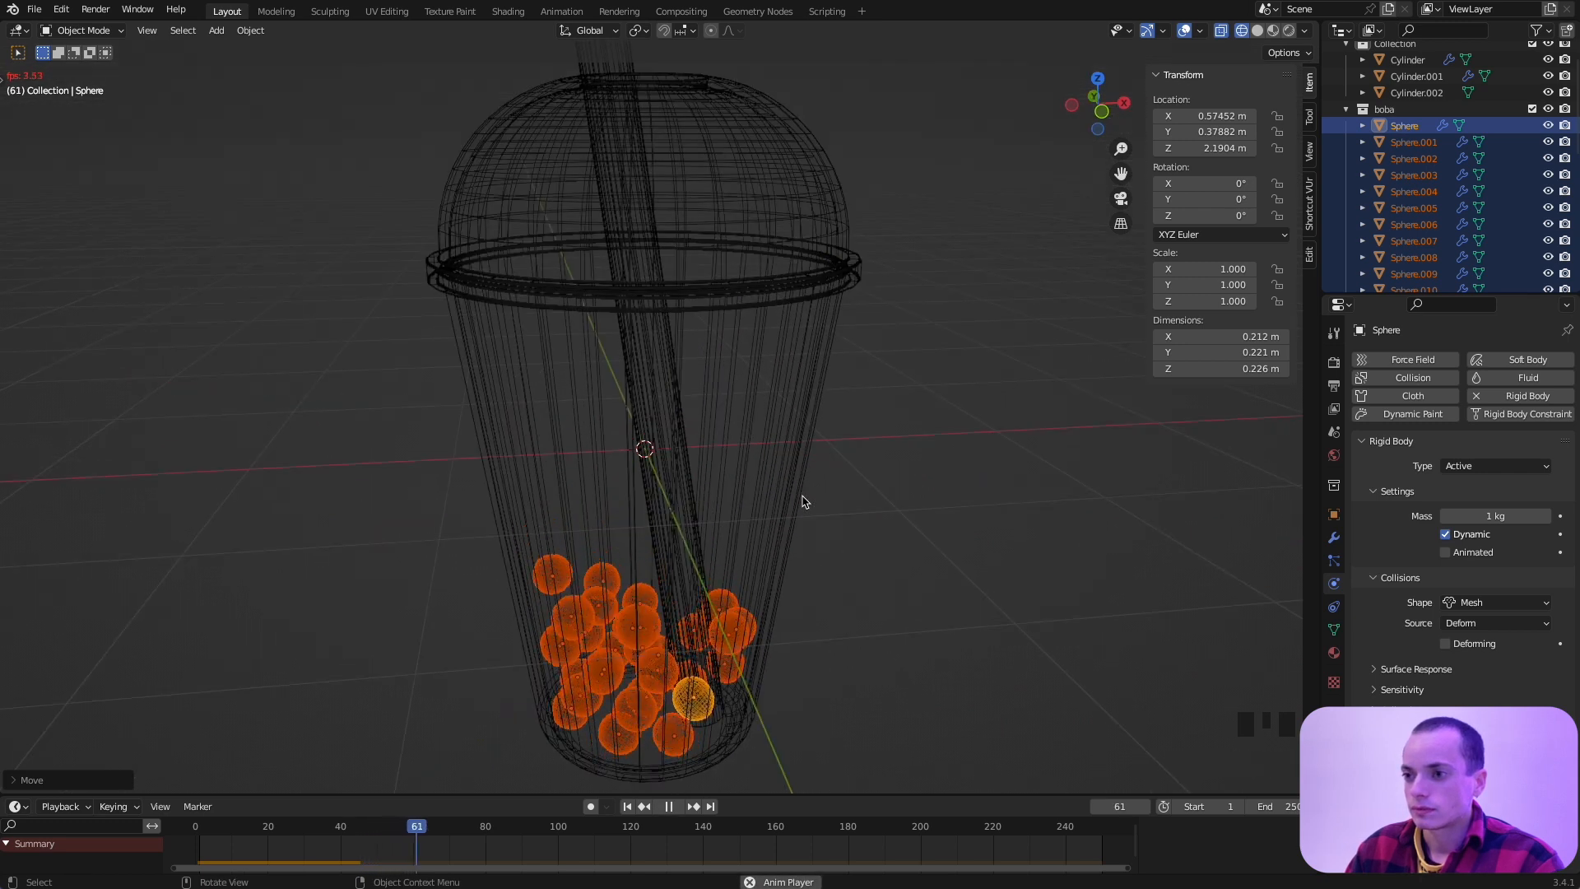
key(space)
scroll(713, 545, left, 3)
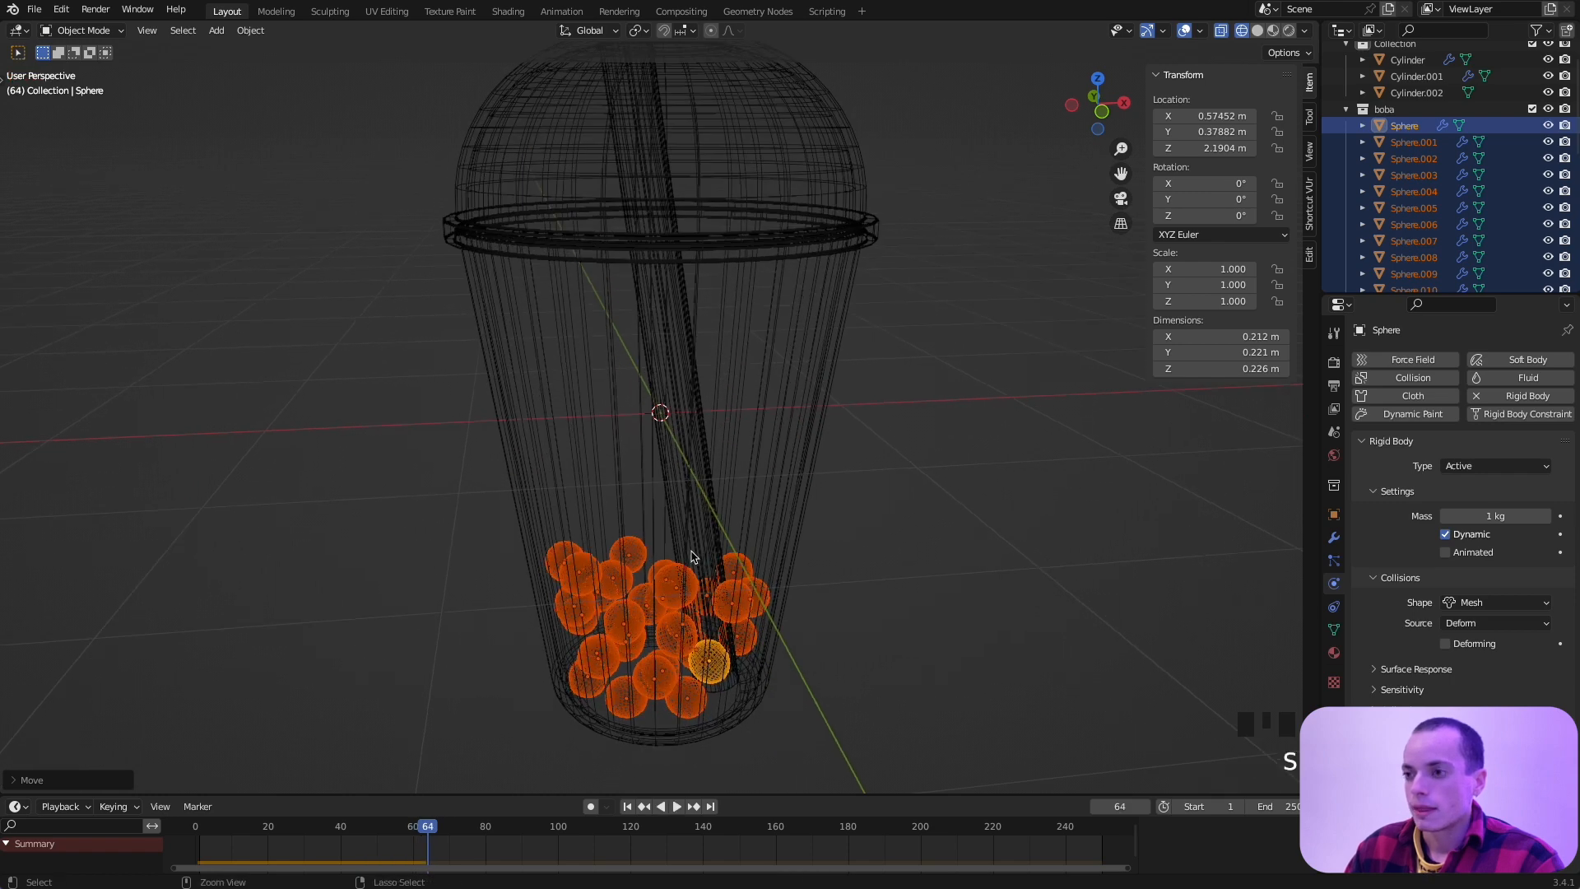
key(ctrl+s)
Step: Hide the domed lid and the straw so only the cup and the spheres are shown
scroll(691, 556, left, 6)
scroll(691, 556, left, 5)
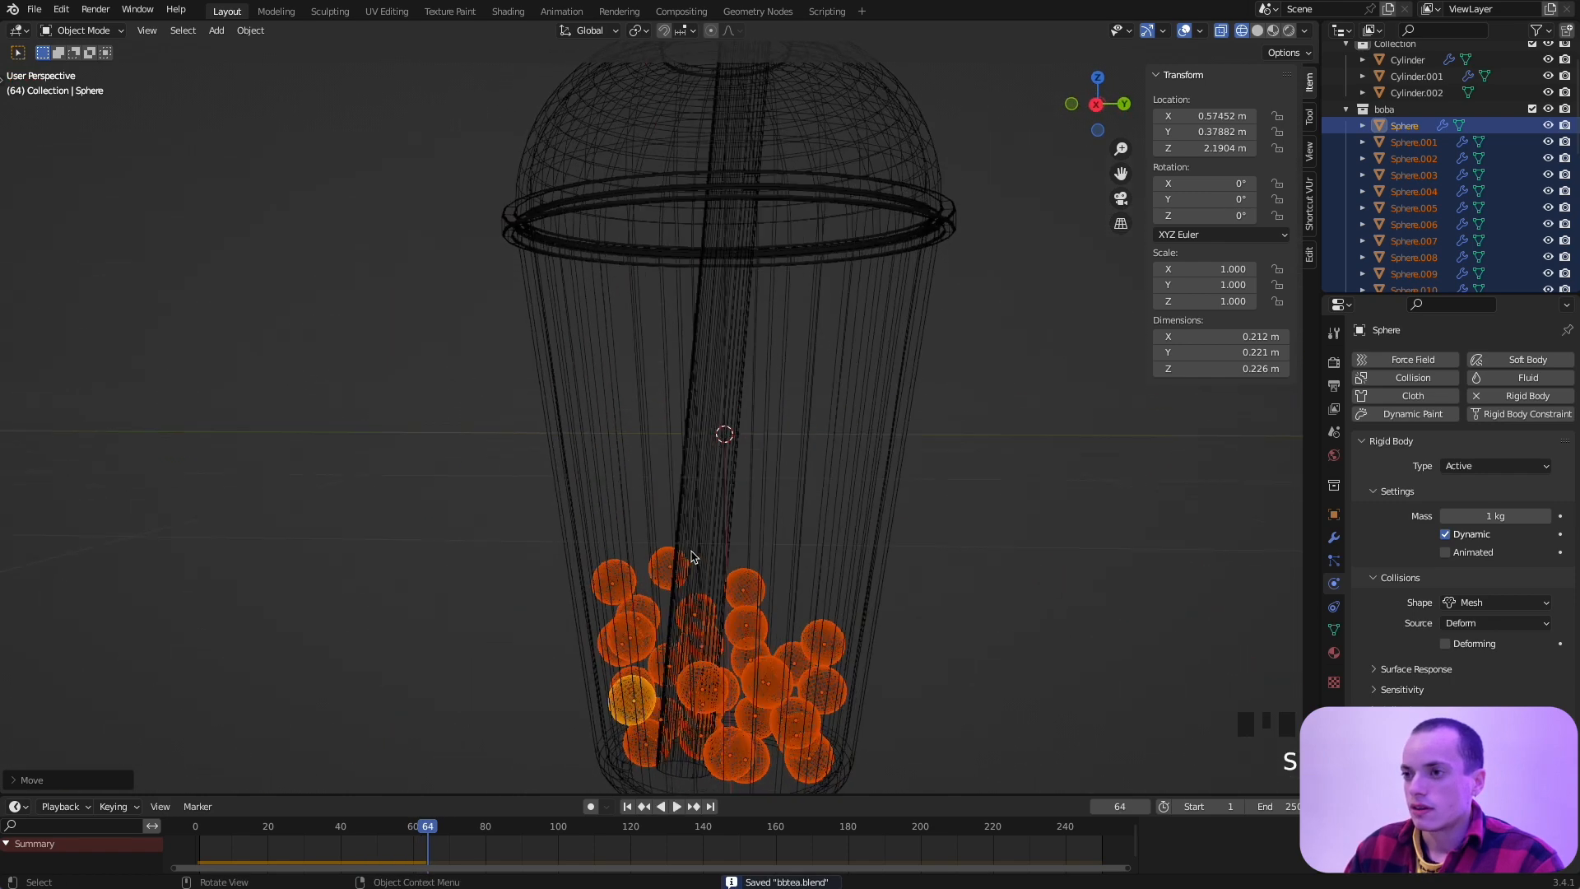
scroll(766, 450, left, 8)
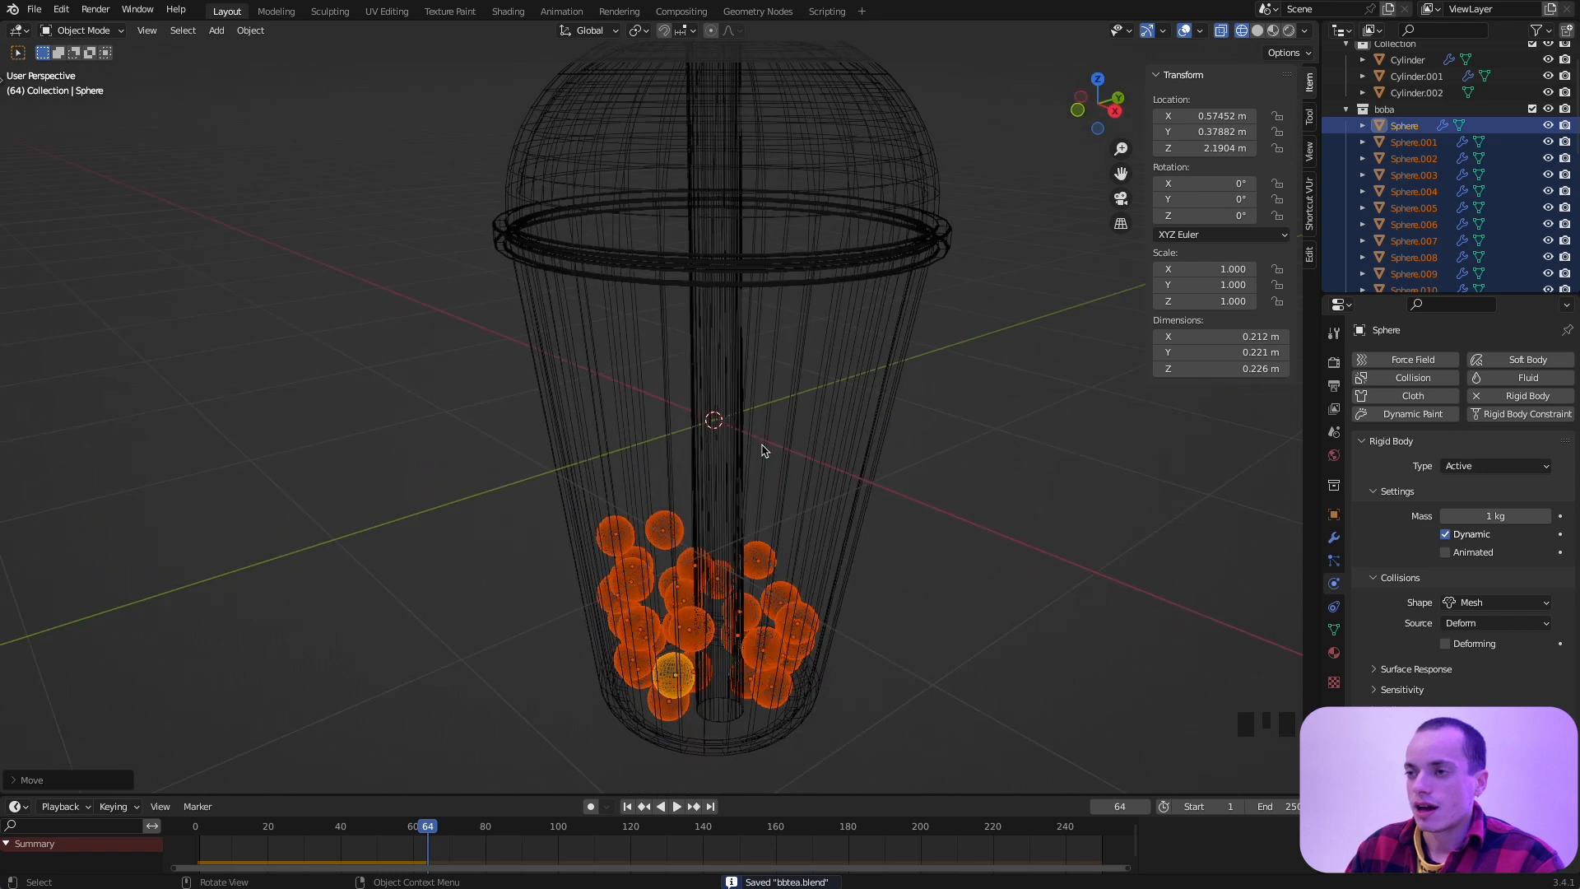
click(886, 172)
shift+scroll(886, 169, up, 5)
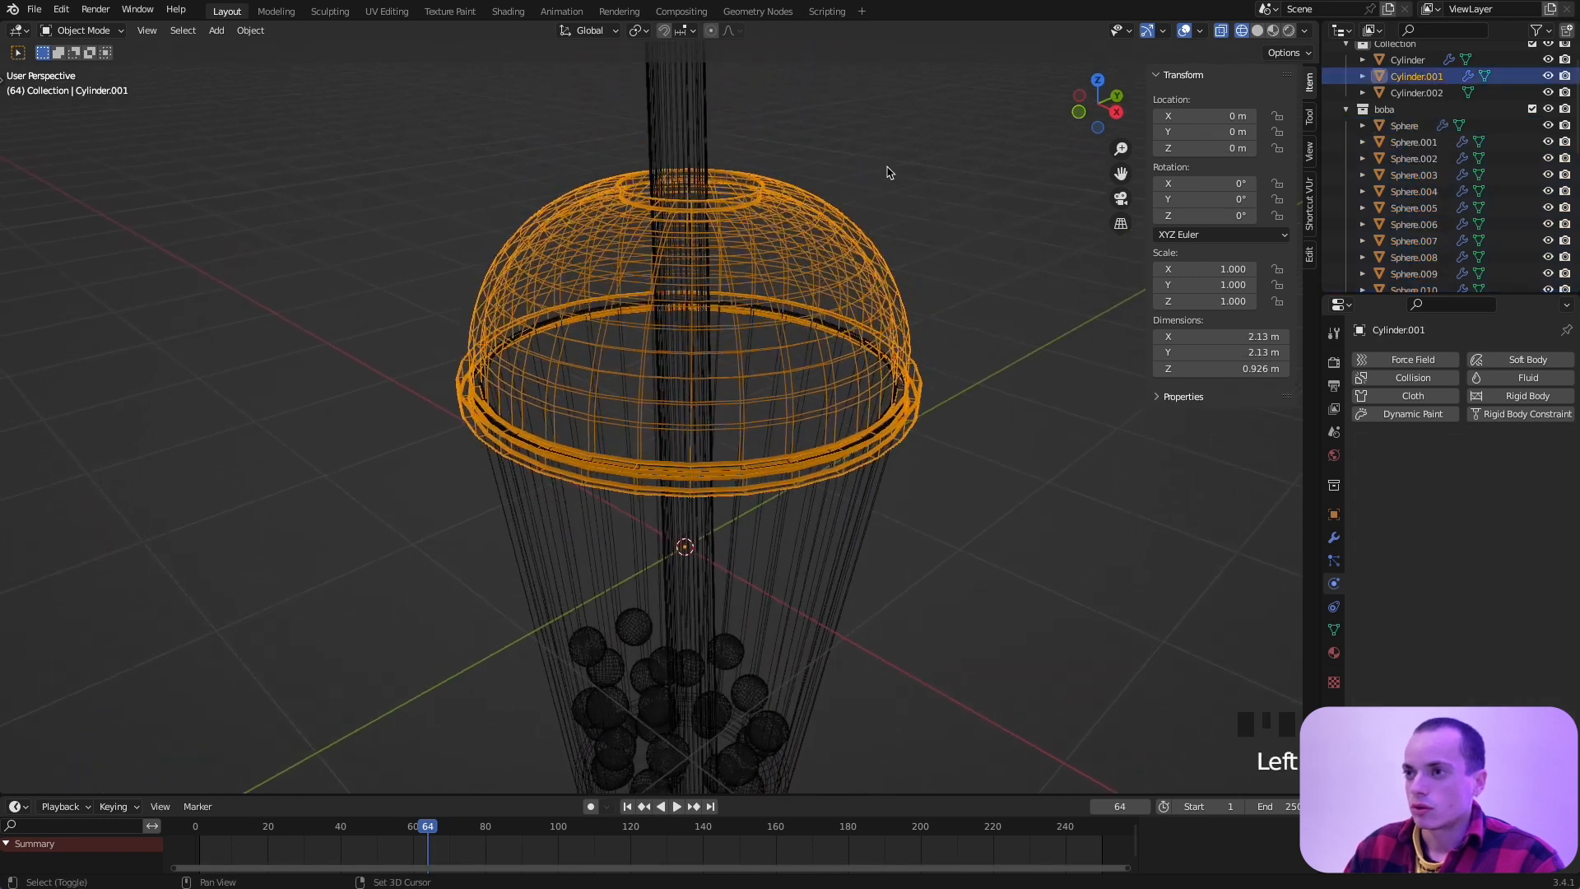
key(h)
click(698, 157)
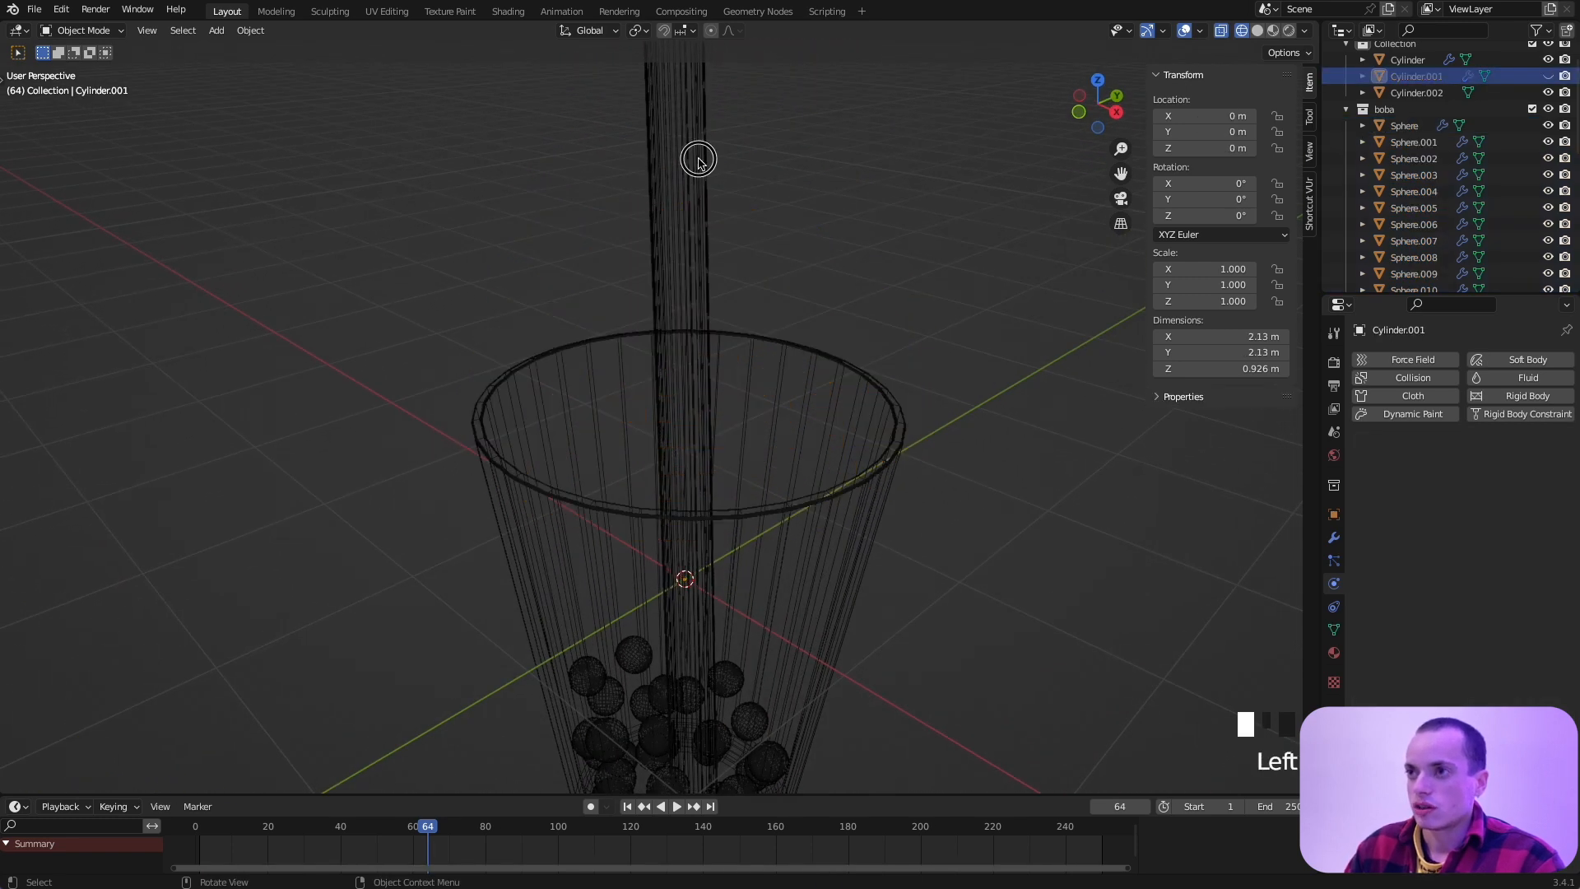
key(h)
Step: Inspect the cup in solid shading, and view it with its spheres from the front in wireframe
click(1257, 30)
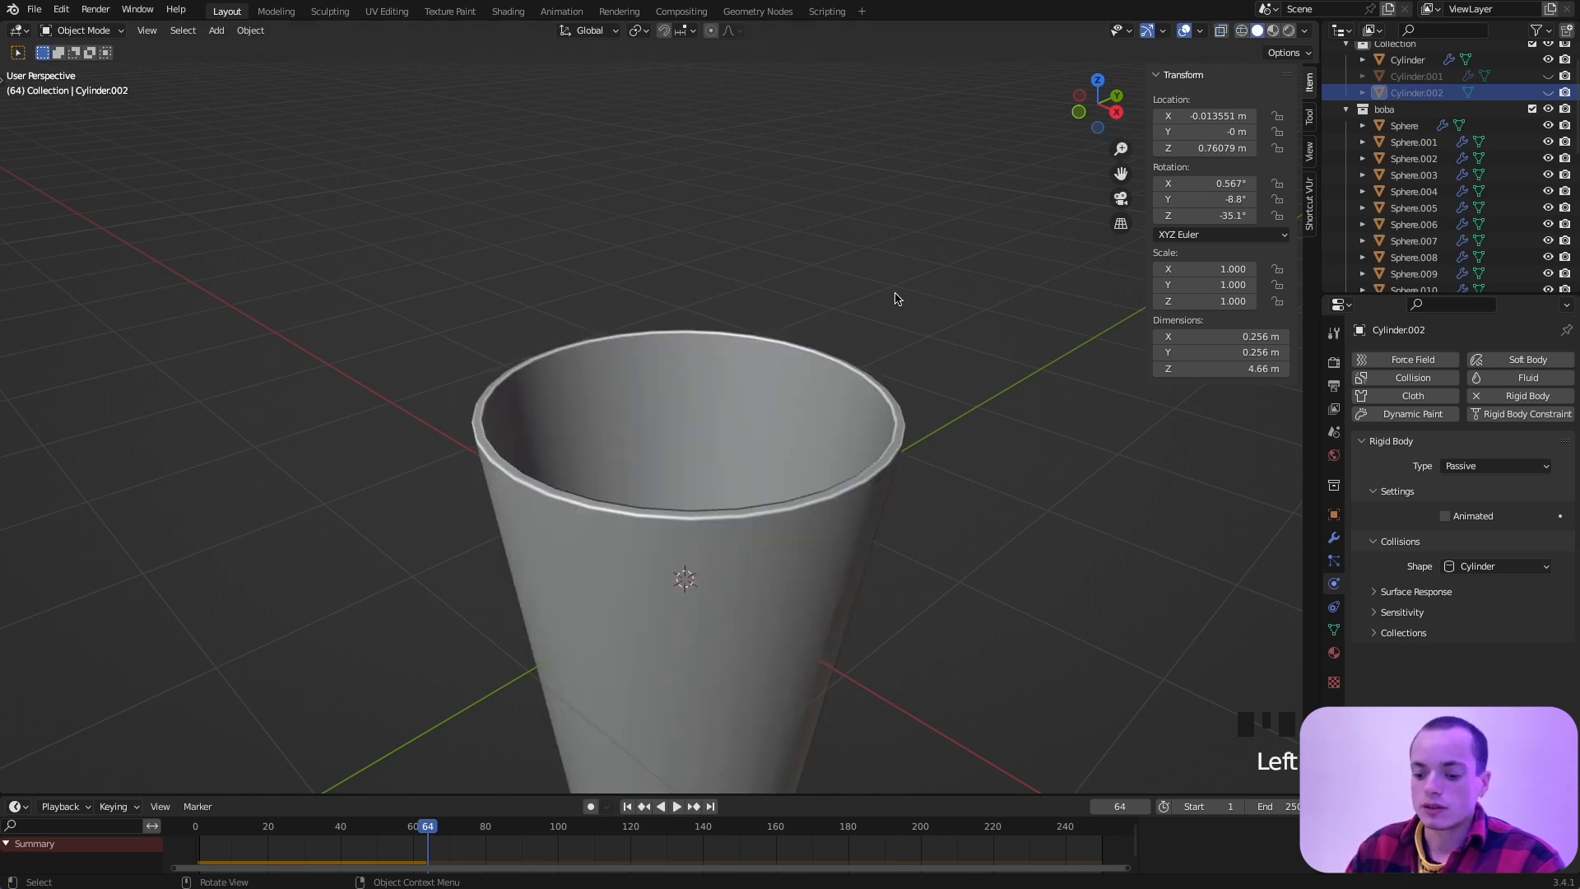
key(KP_8)
key(KP_1)
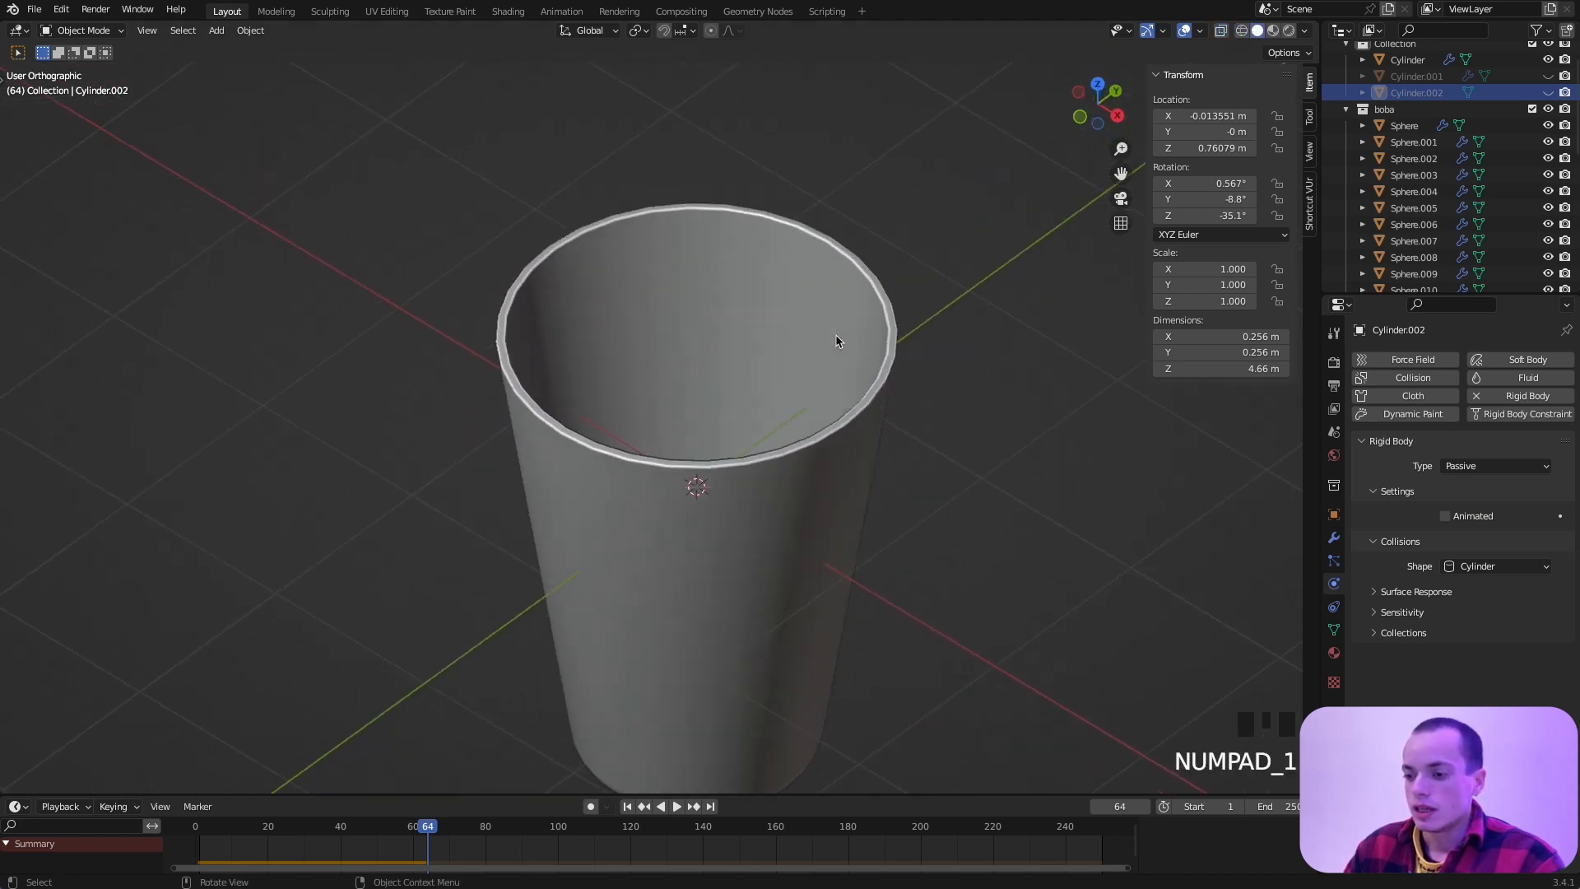
shift+scroll(836, 336, down, 5)
click(1242, 31)
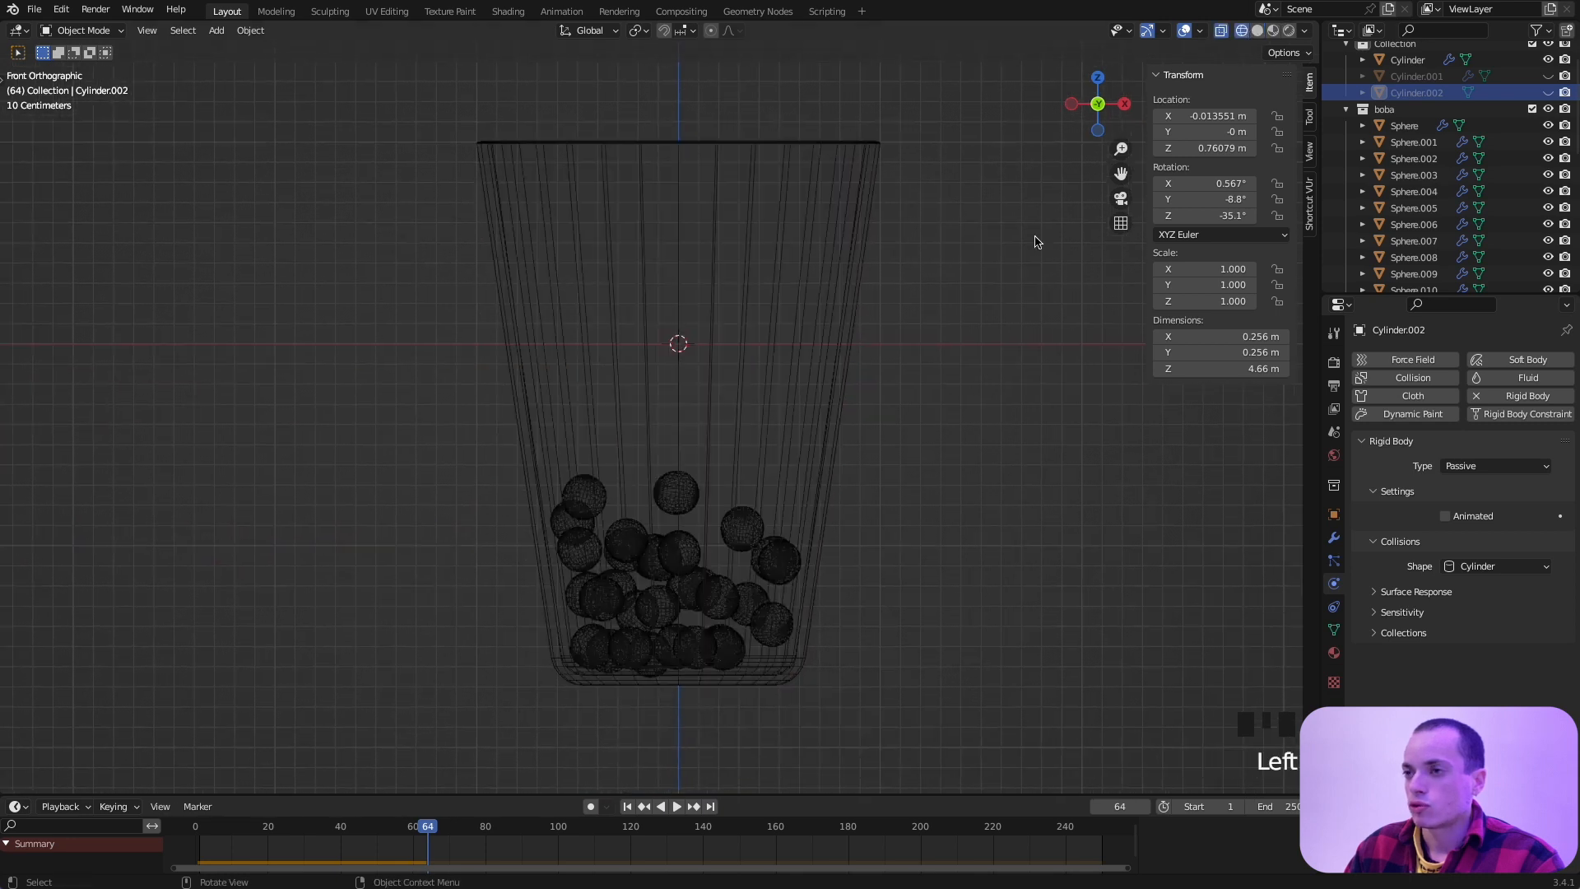
mouse_move(972, 313)
shift+middle_down()
mouse_move(990, 311)
mouse_move(981, 329)
shift+middle_up()
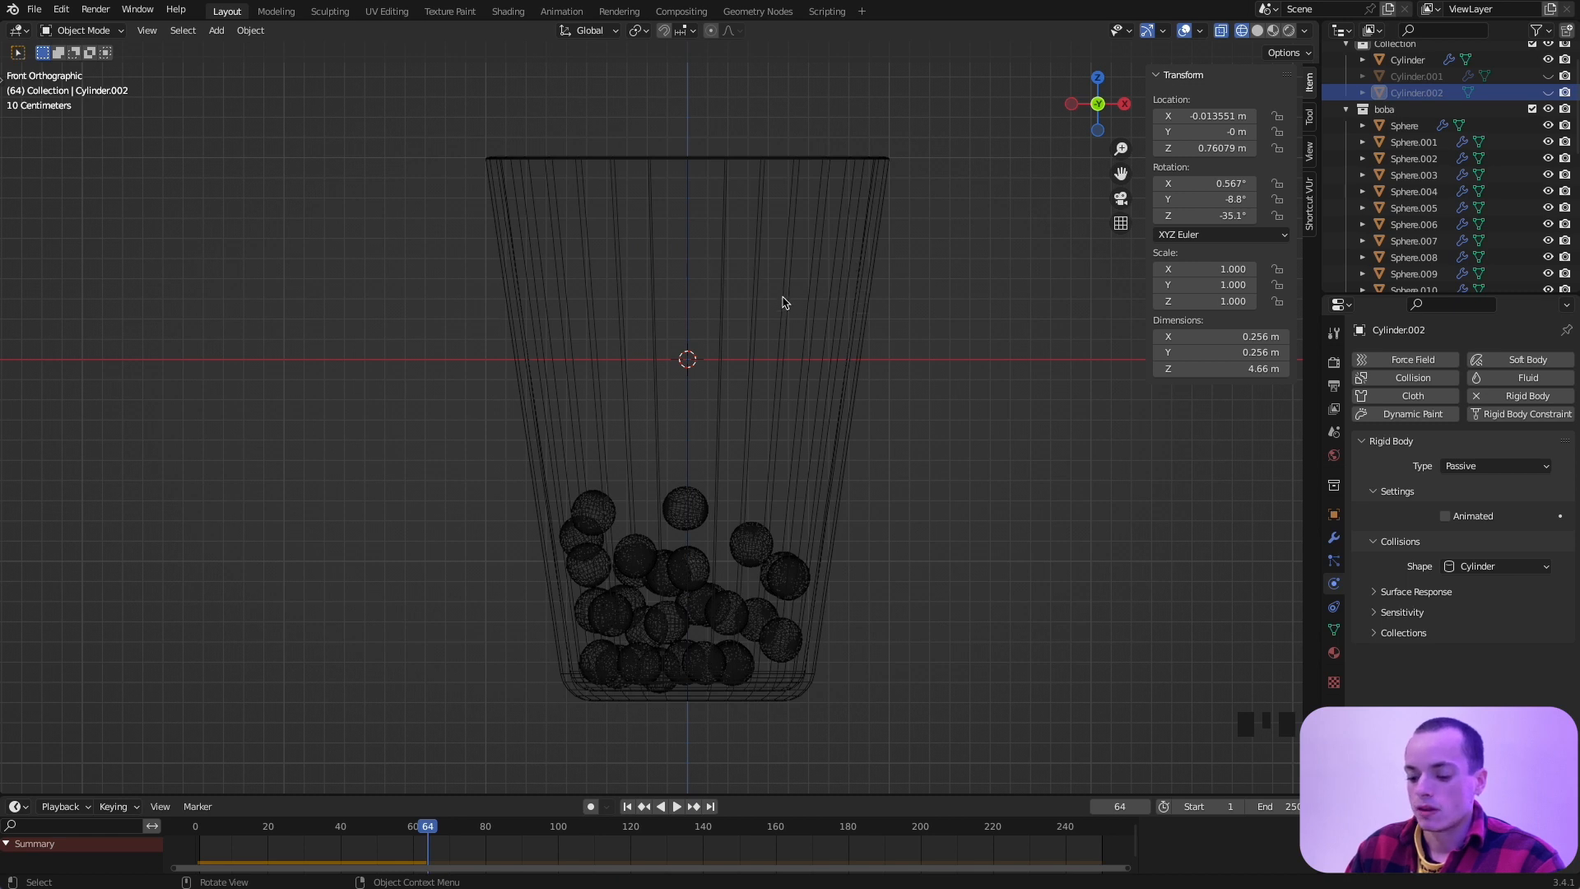
Step: Add a horizontal edge loop around the cup's upper wall, slid up to about Z 0.54 m
click(842, 228)
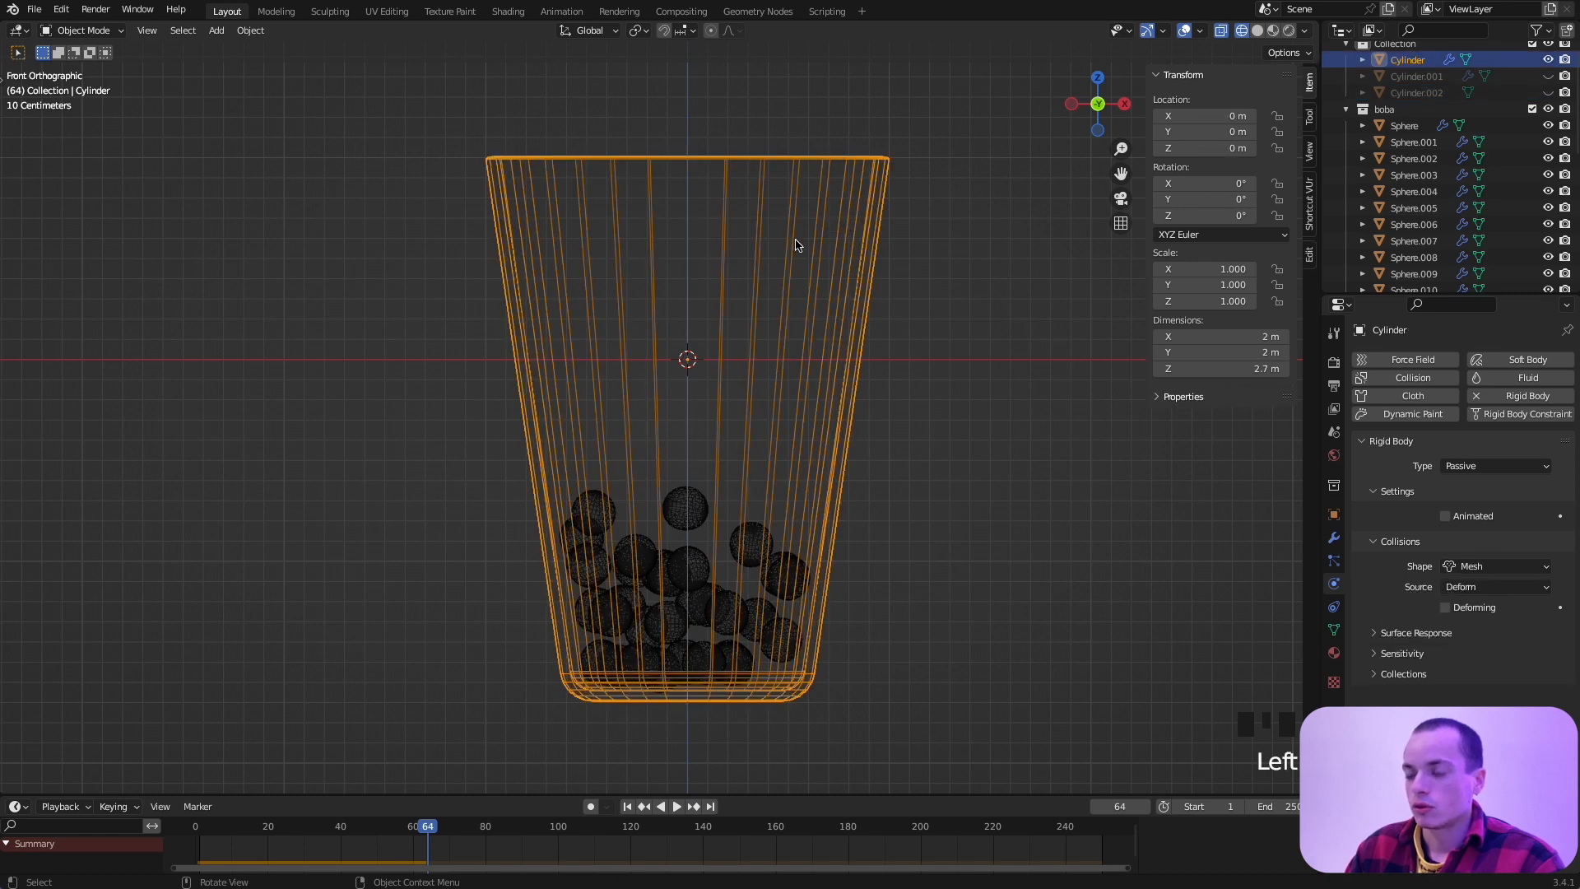
key(Tab)
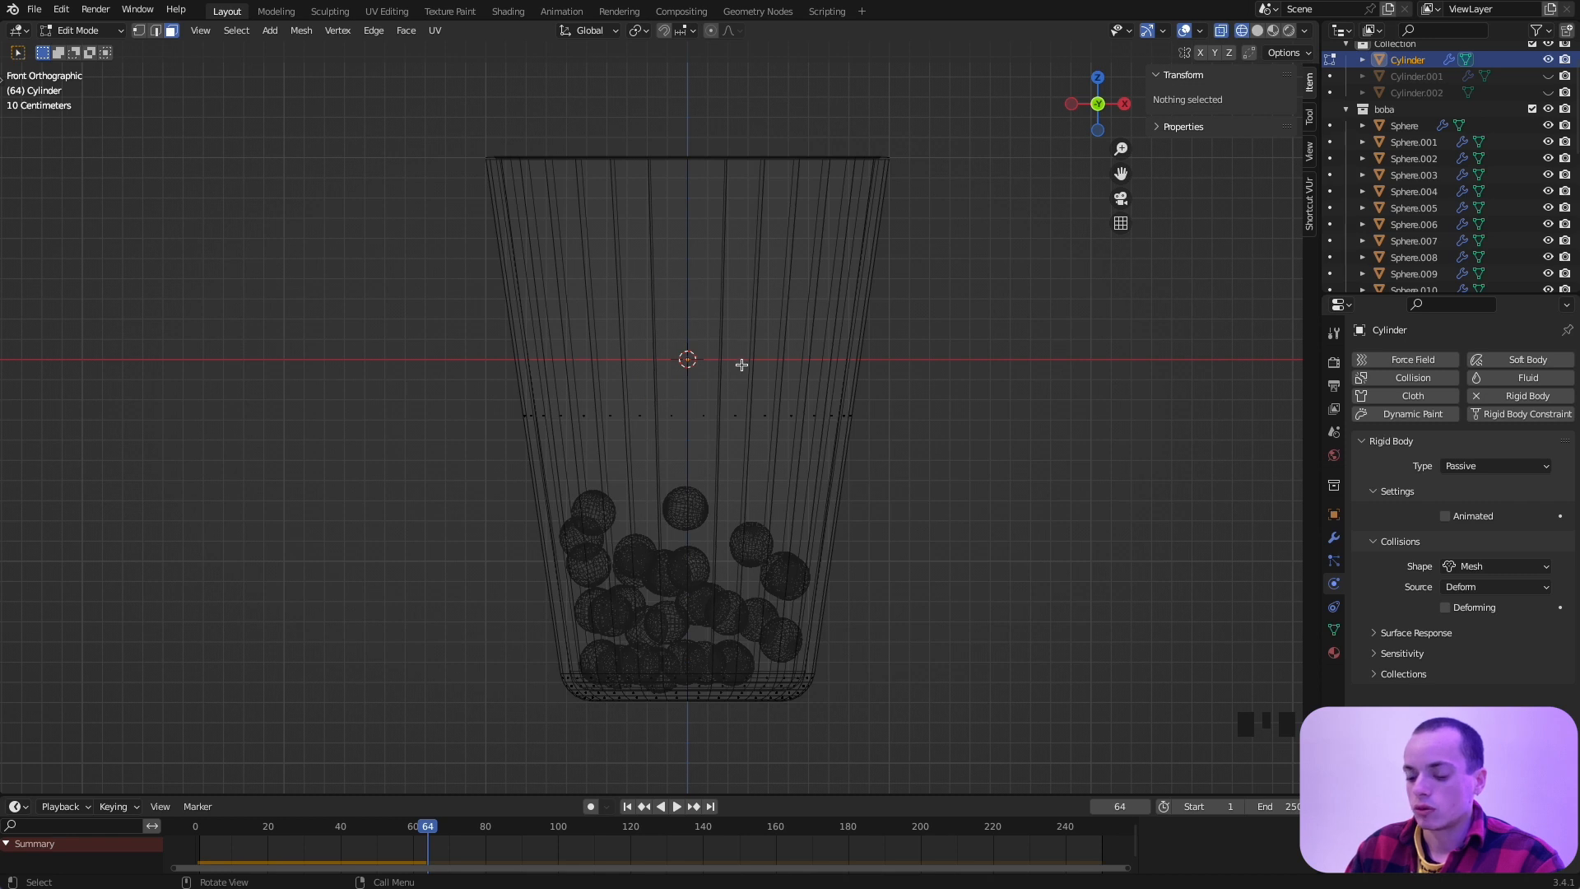
key(ctrl+r)
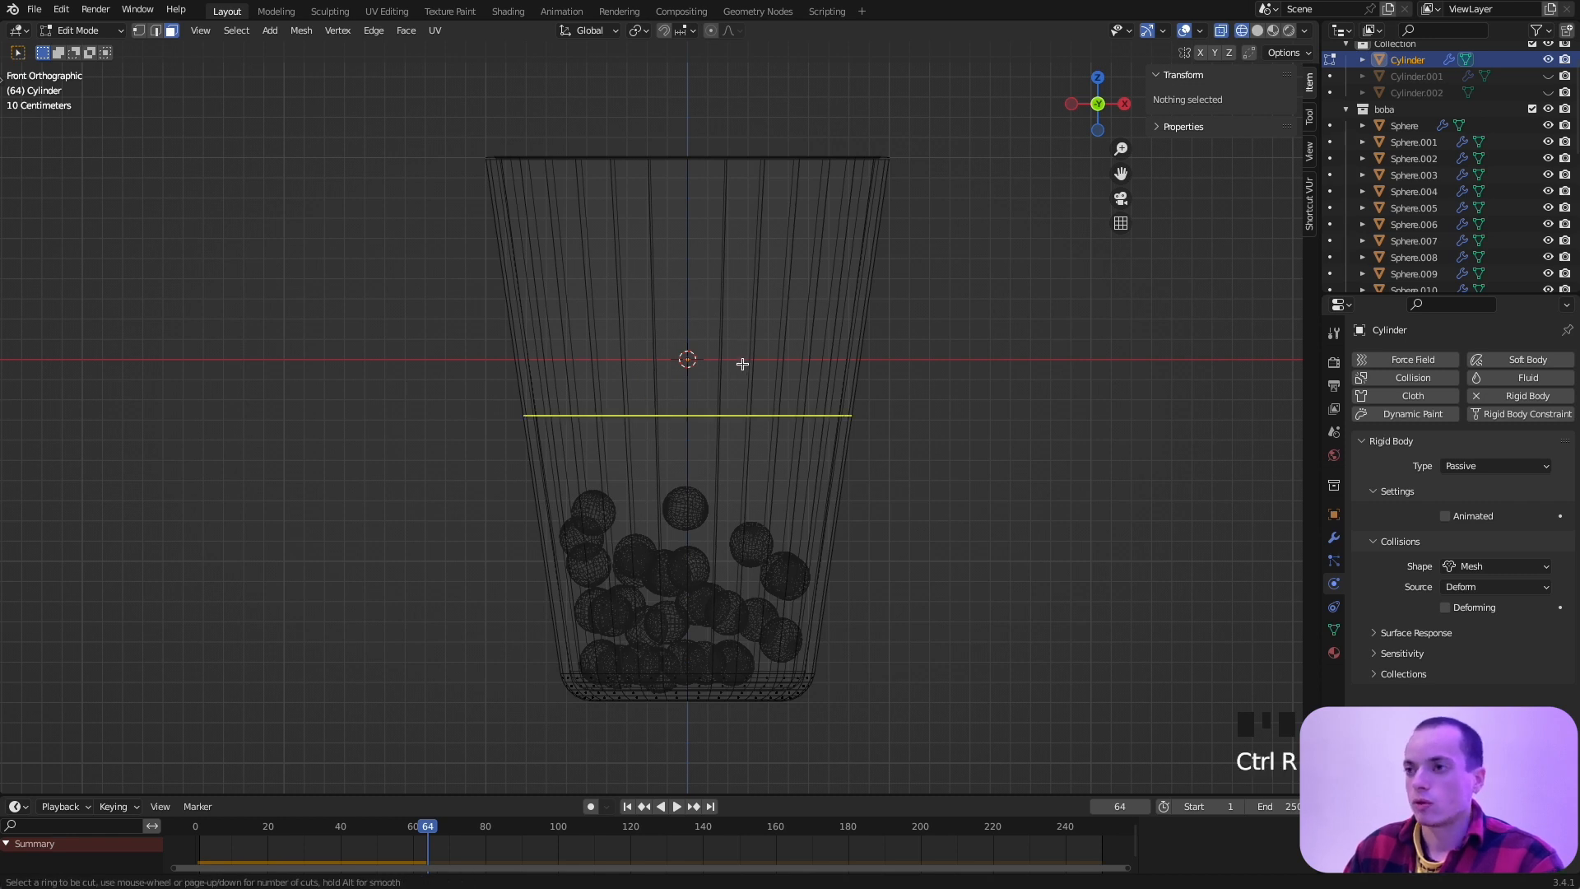
click(795, 383)
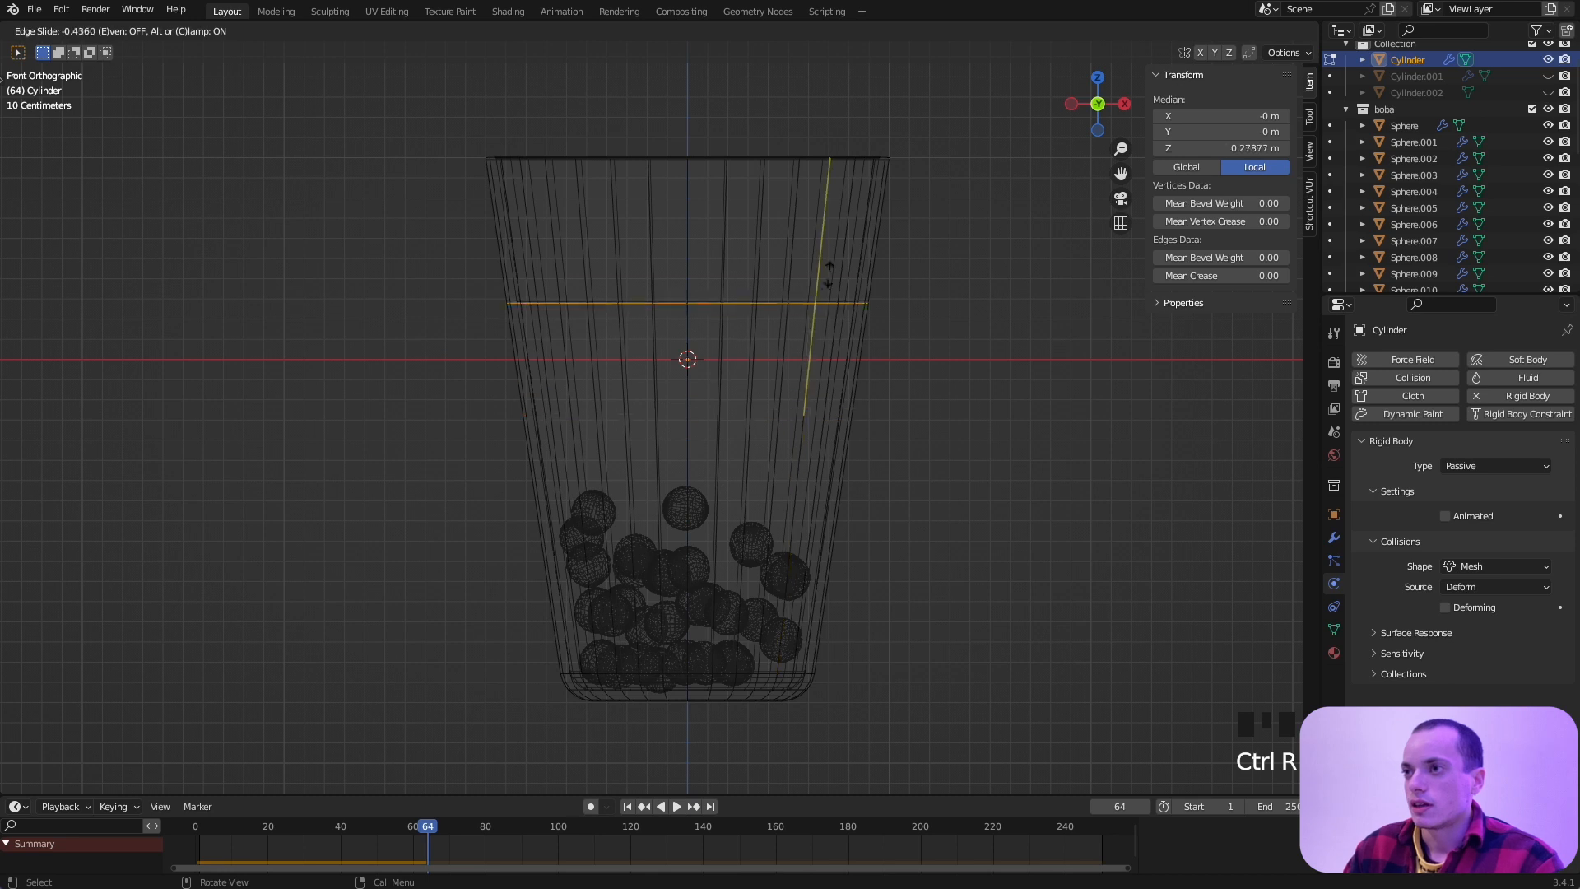
click(848, 223)
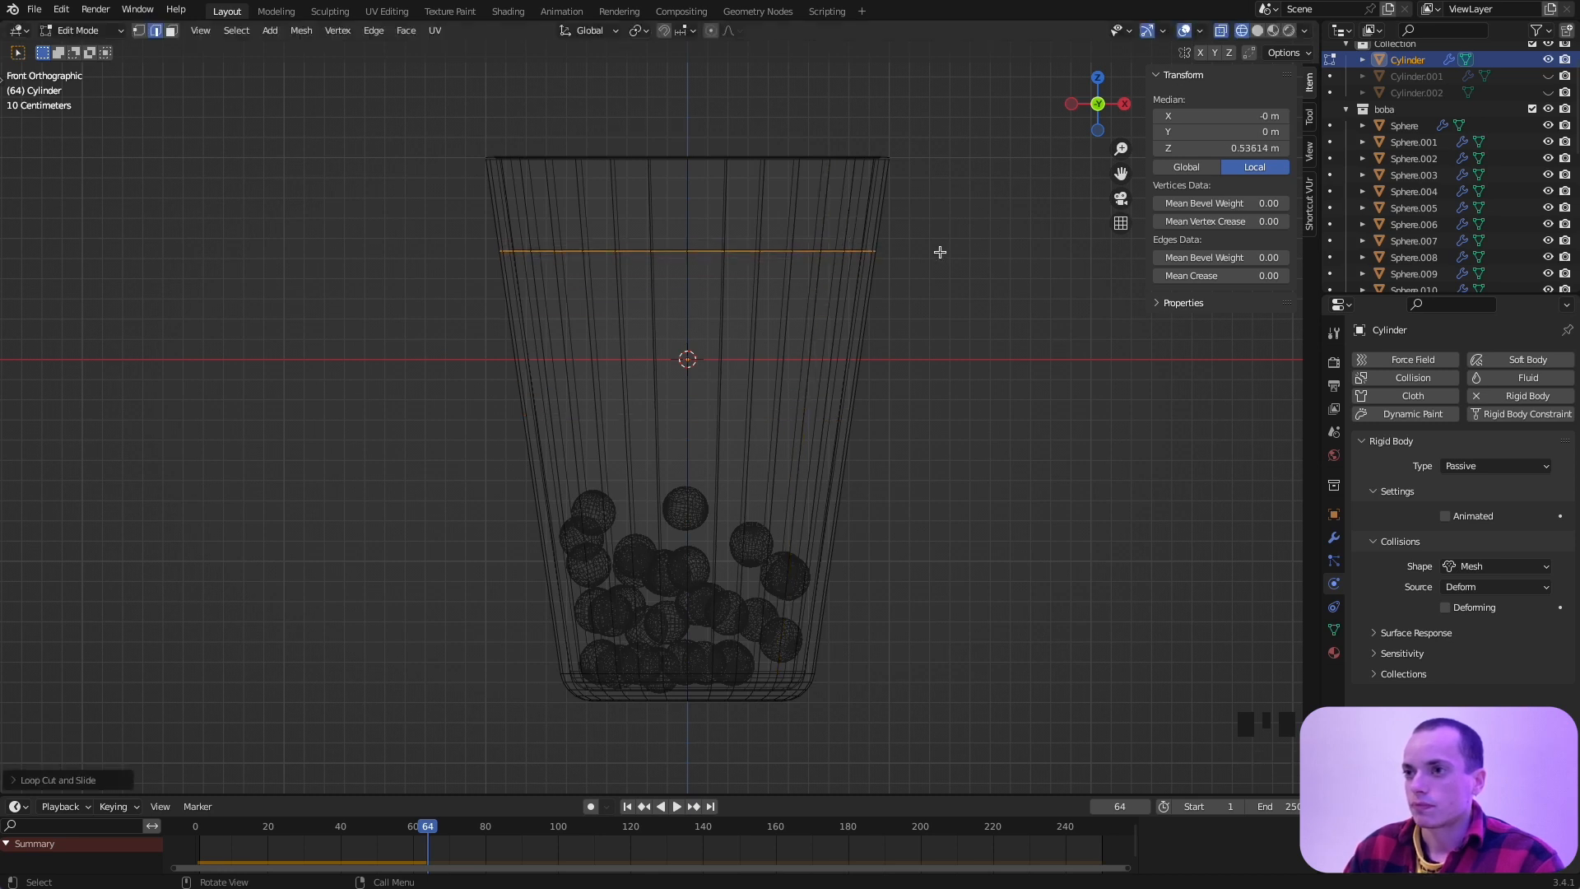
Step: Switch the cup mesh to face selection and turn off the Solidify modifier's viewport display
middle_drag(939, 252, 830, 213)
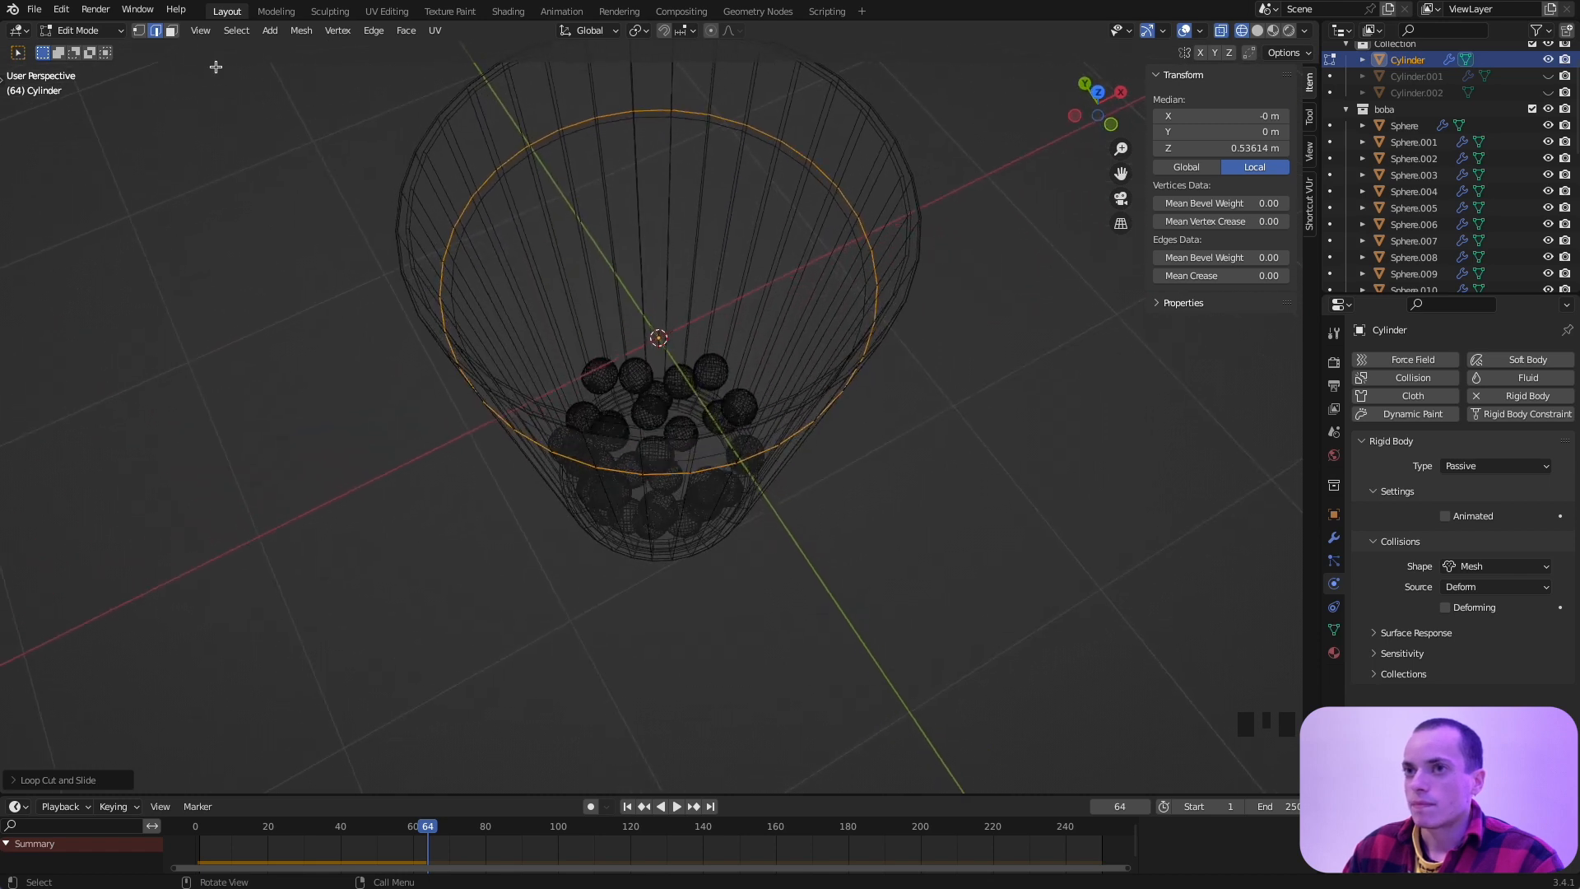
click(171, 33)
shift+middle_drag(623, 240, 651, 351)
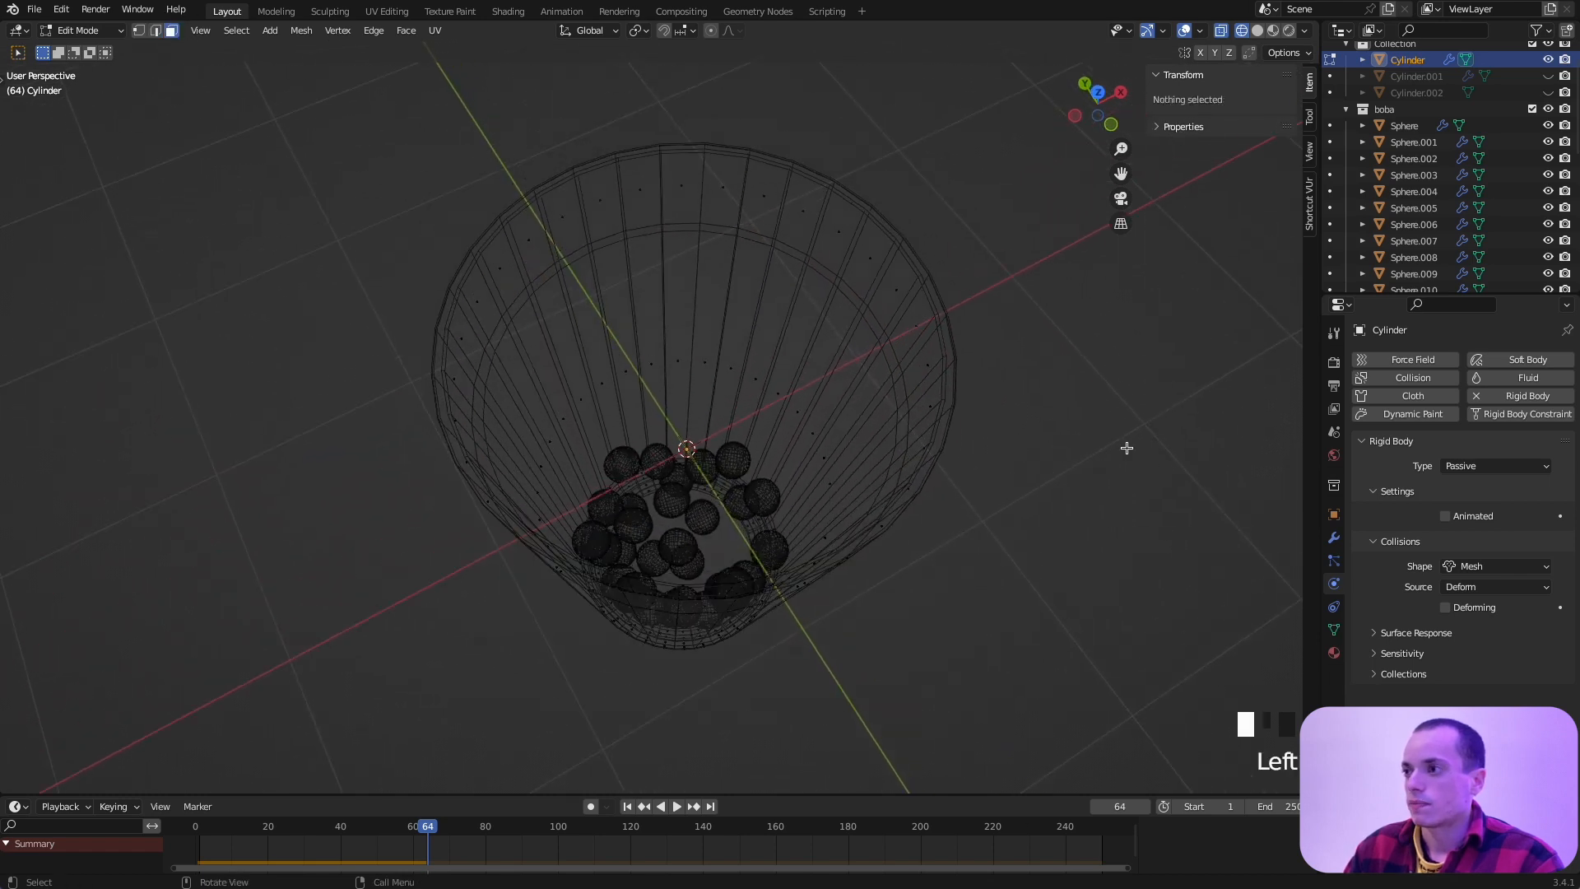
click(1334, 538)
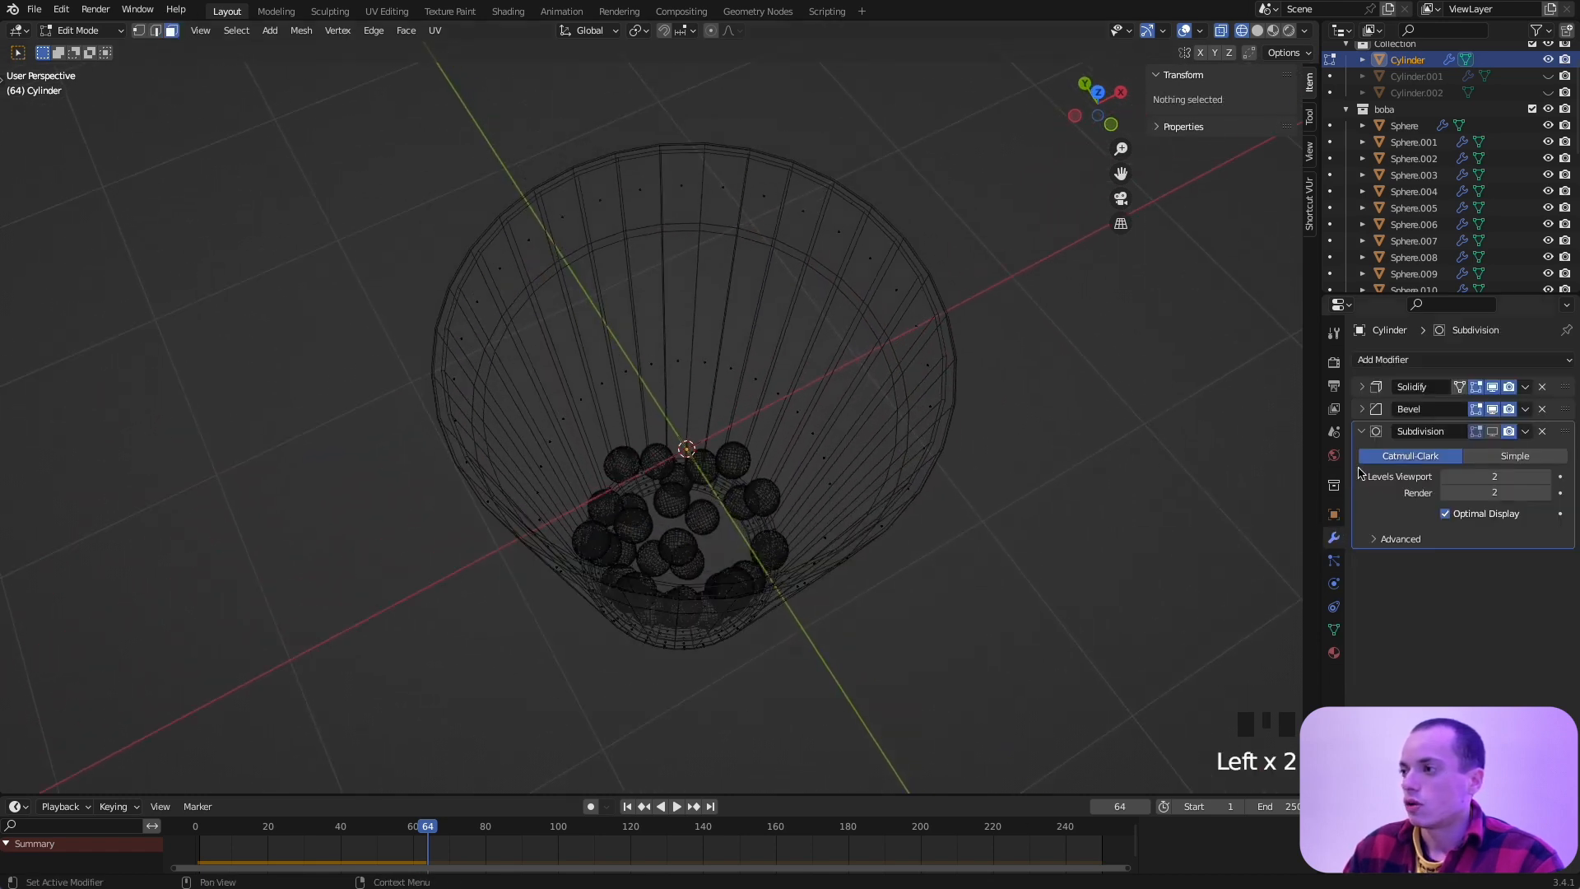
click(1506, 390)
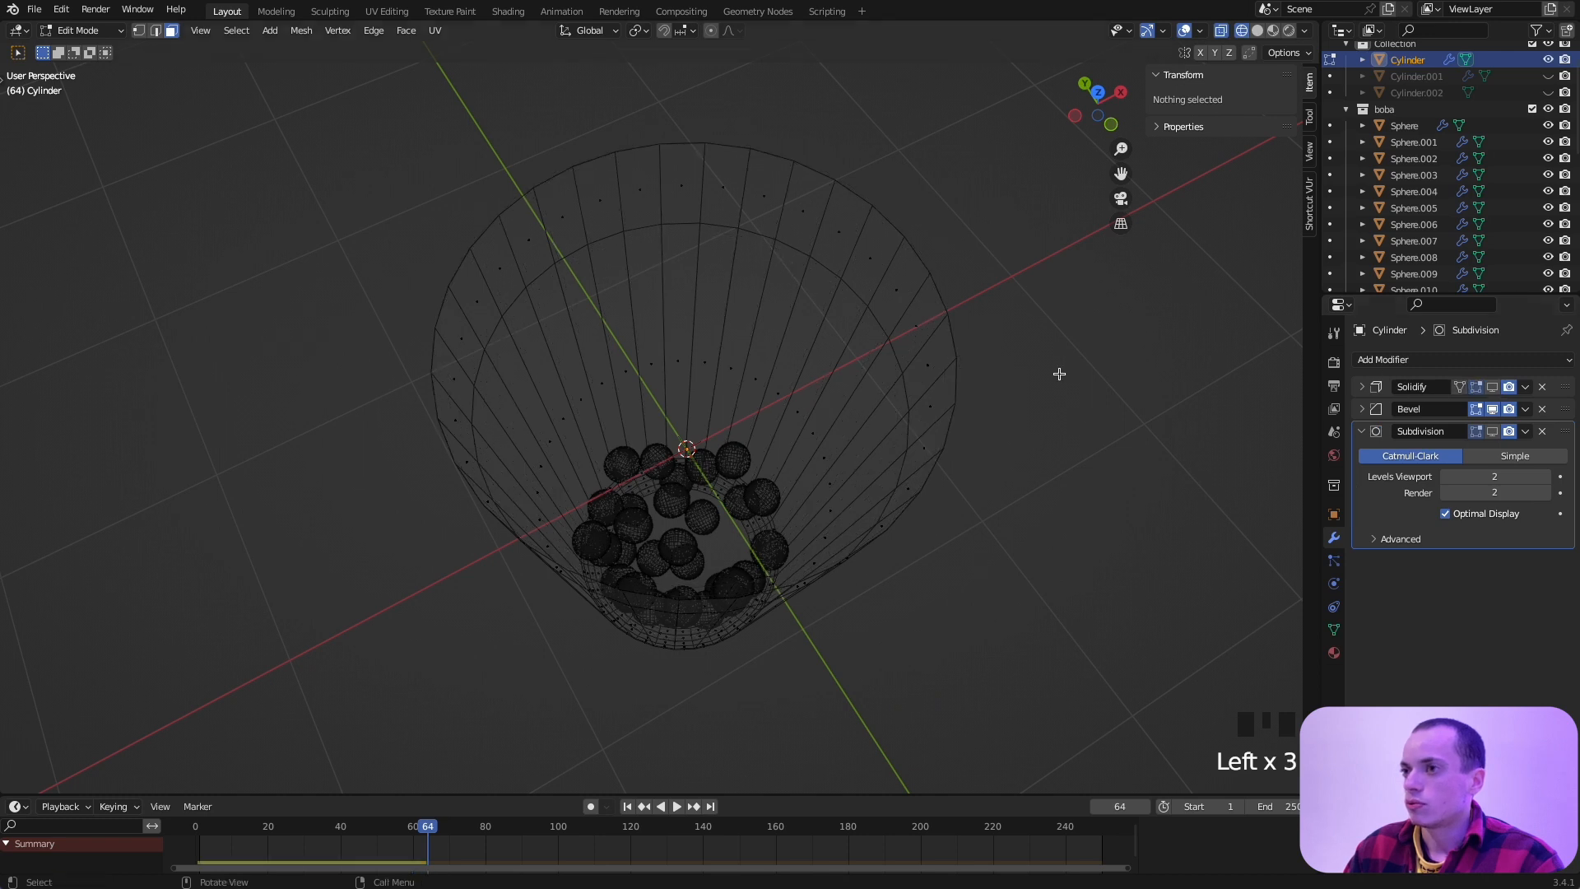
middle_drag(1058, 370, 1039, 368)
click(707, 360)
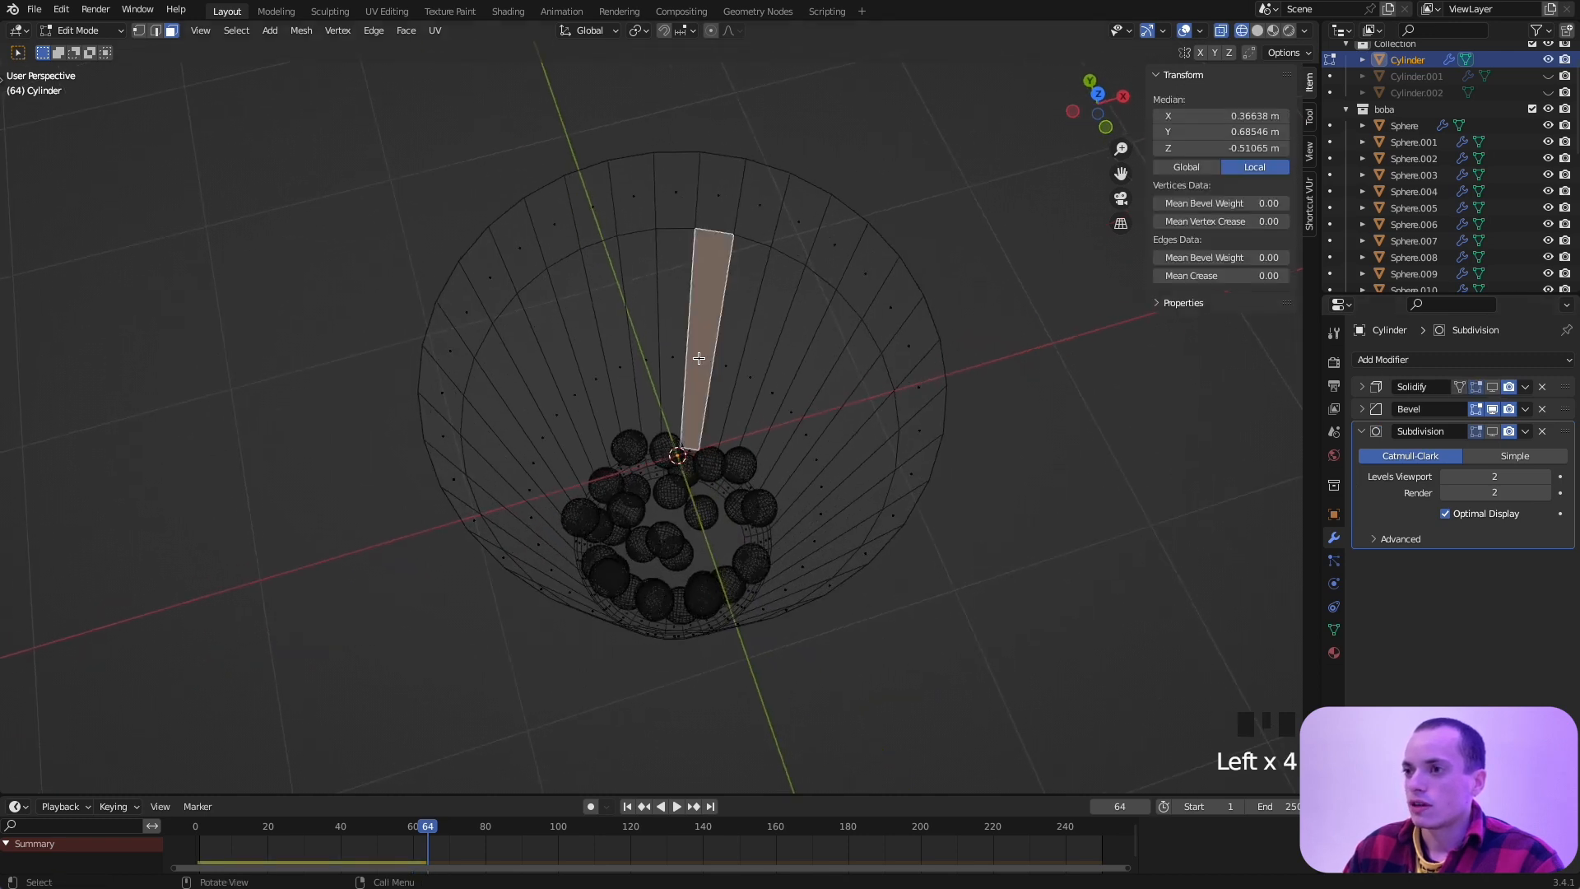
click(723, 378)
click(778, 428)
click(794, 452)
click(795, 502)
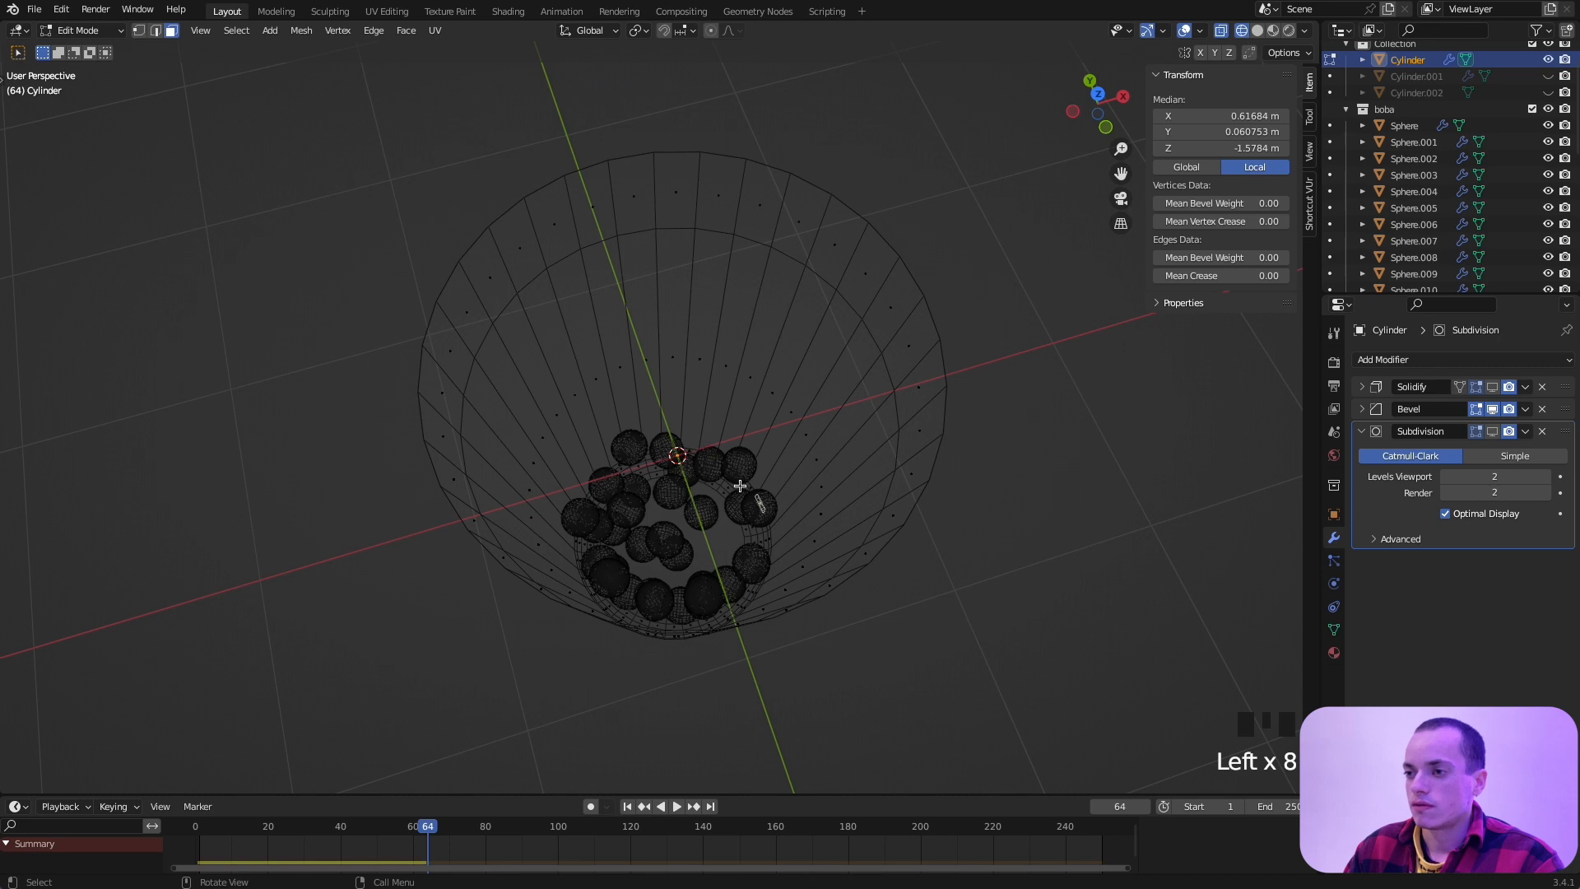
Step: Box-select the cup's base and rounded lower edge faces from the top view, extending the selection until the ring is complete
key(KP_7)
shift+middle_drag(648, 428, 599, 400)
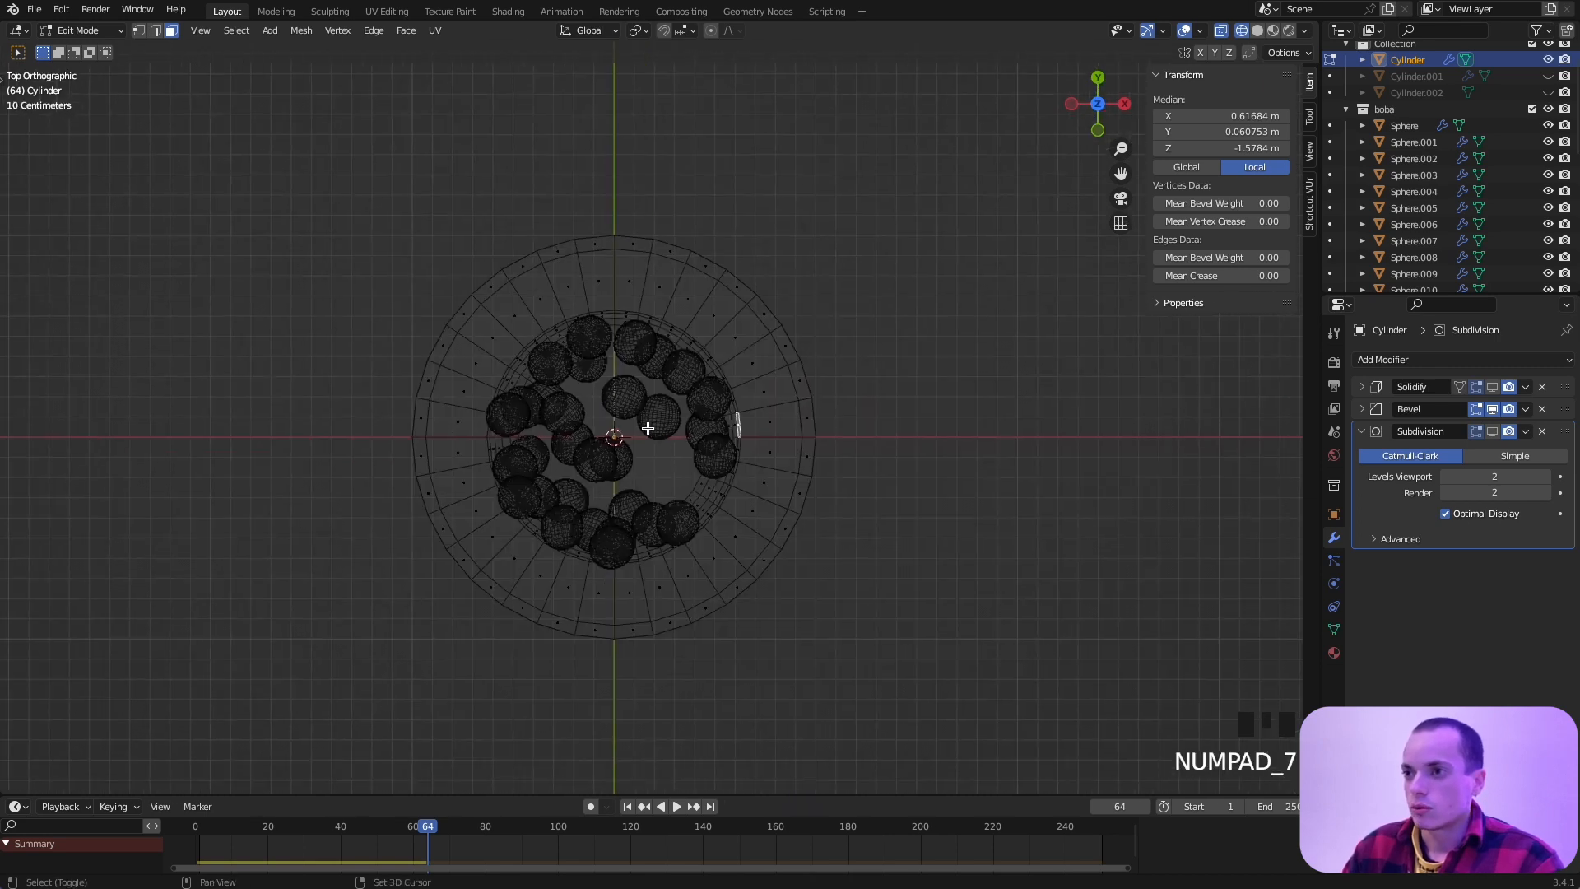
drag(494, 317, 726, 576)
middle_drag(617, 434, 613, 485)
middle_drag(667, 674, 655, 667)
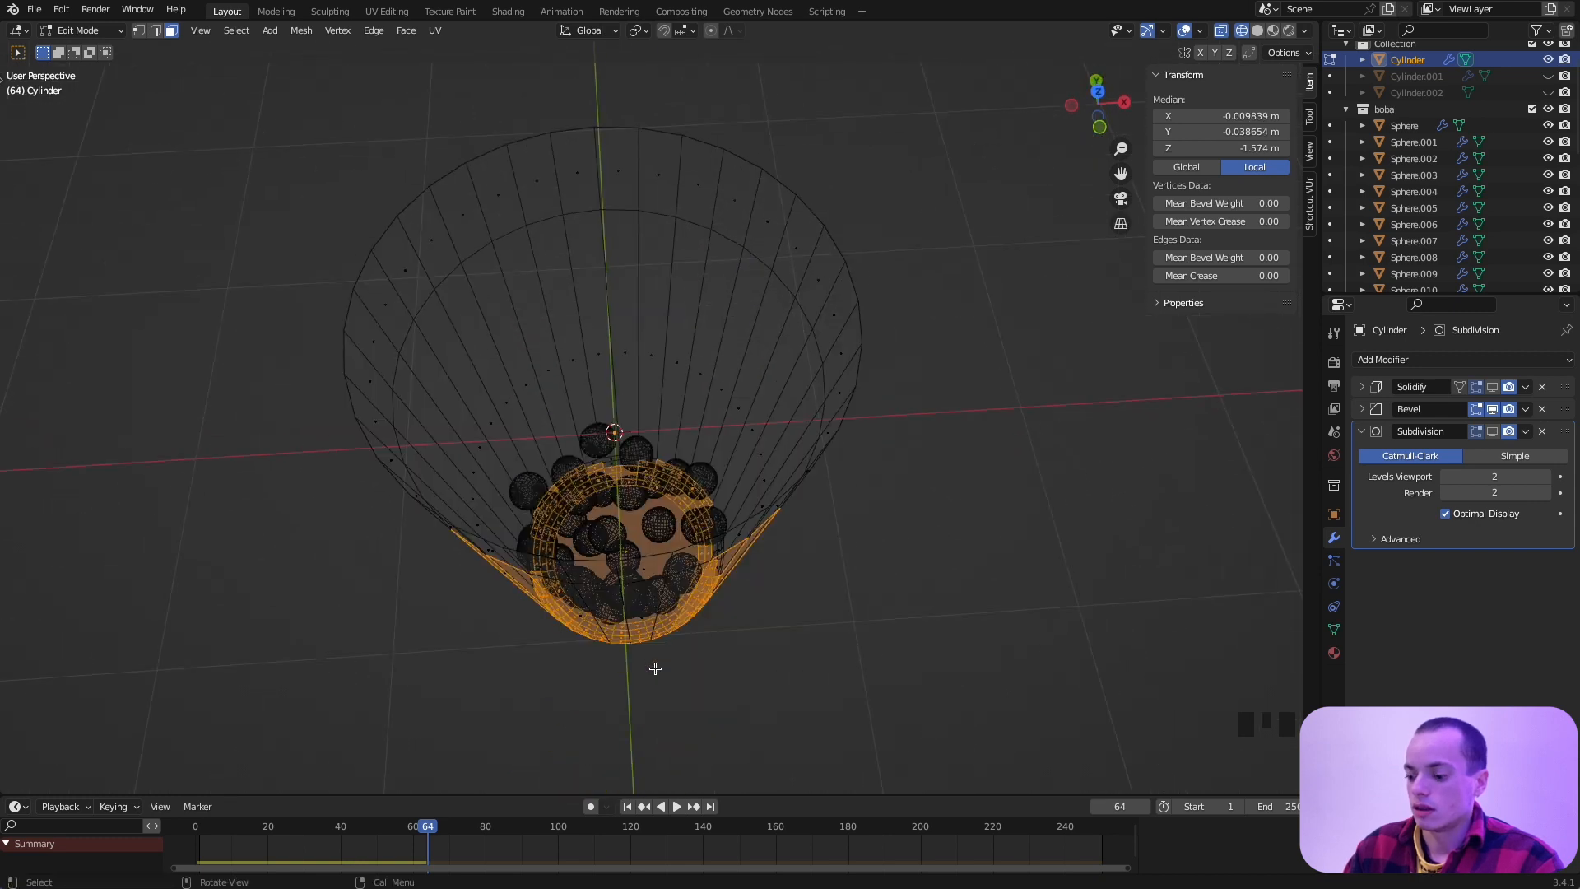
key(KP_7)
shift+drag(702, 380, 748, 483)
shift+drag(473, 390, 542, 484)
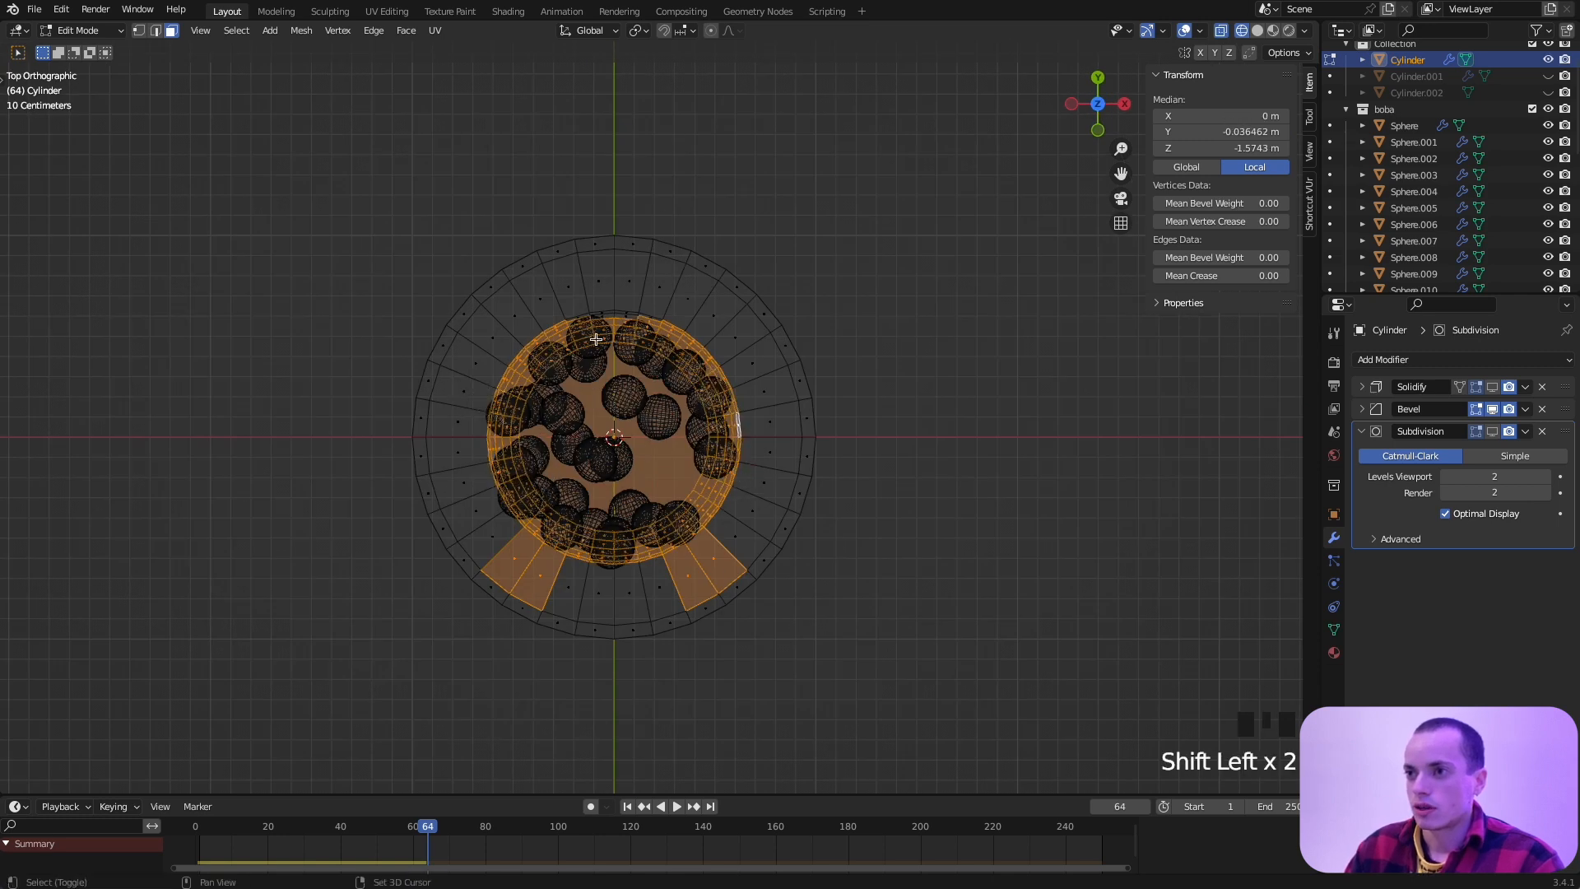
shift+drag(554, 286, 709, 385)
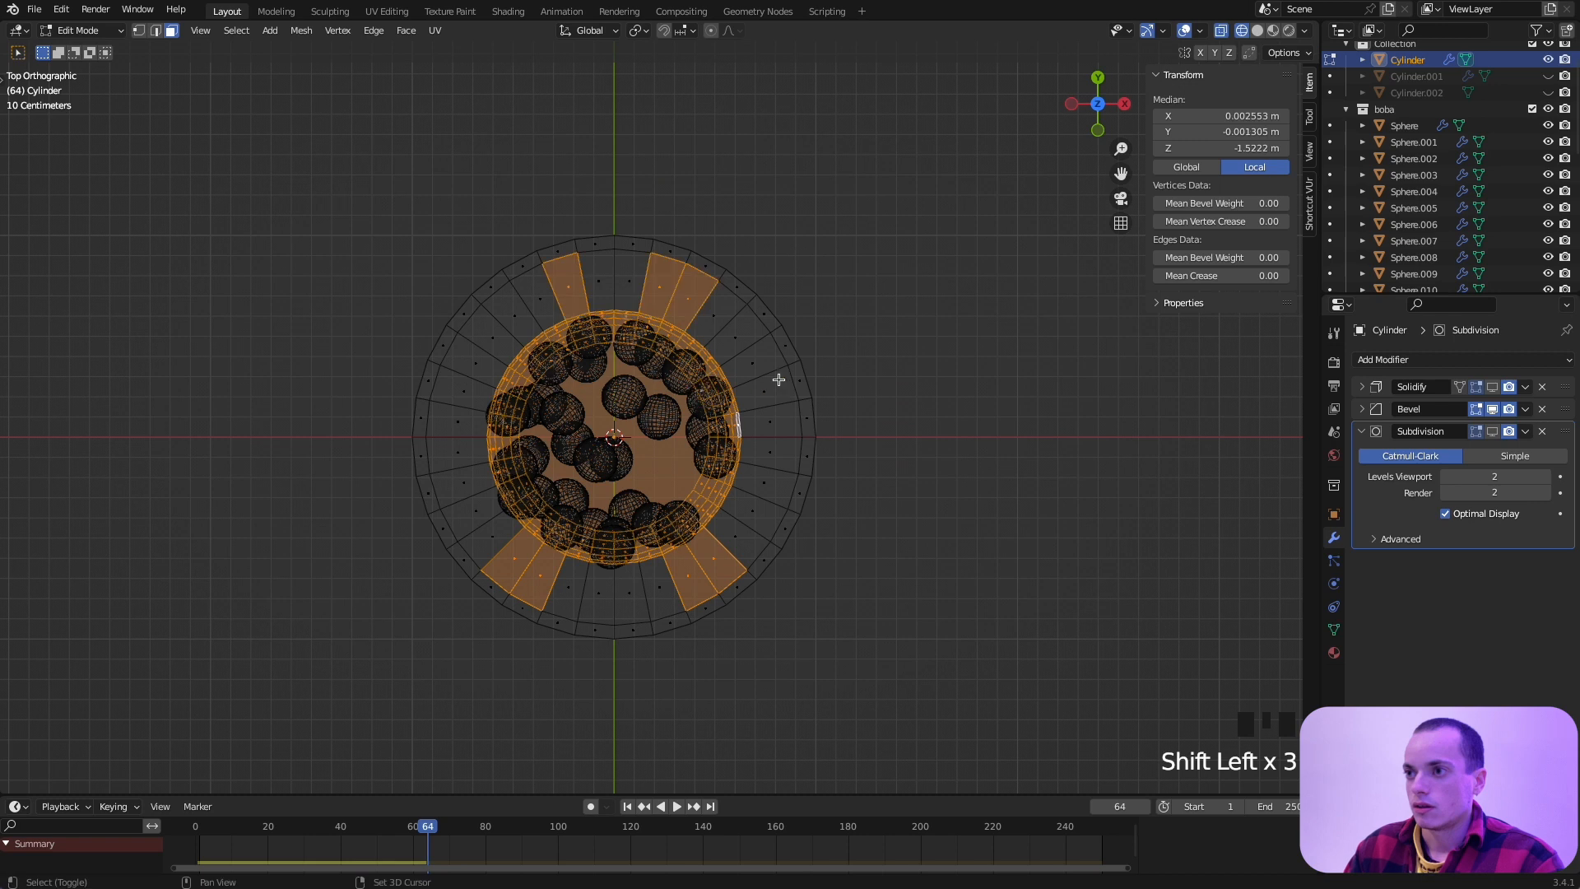
Step: Add the wall faces below the new edge loop on the cup's +X side to the selection
shift+click(712, 310)
shift+click(732, 343)
shift+click(744, 374)
shift+click(749, 403)
shift+click(749, 434)
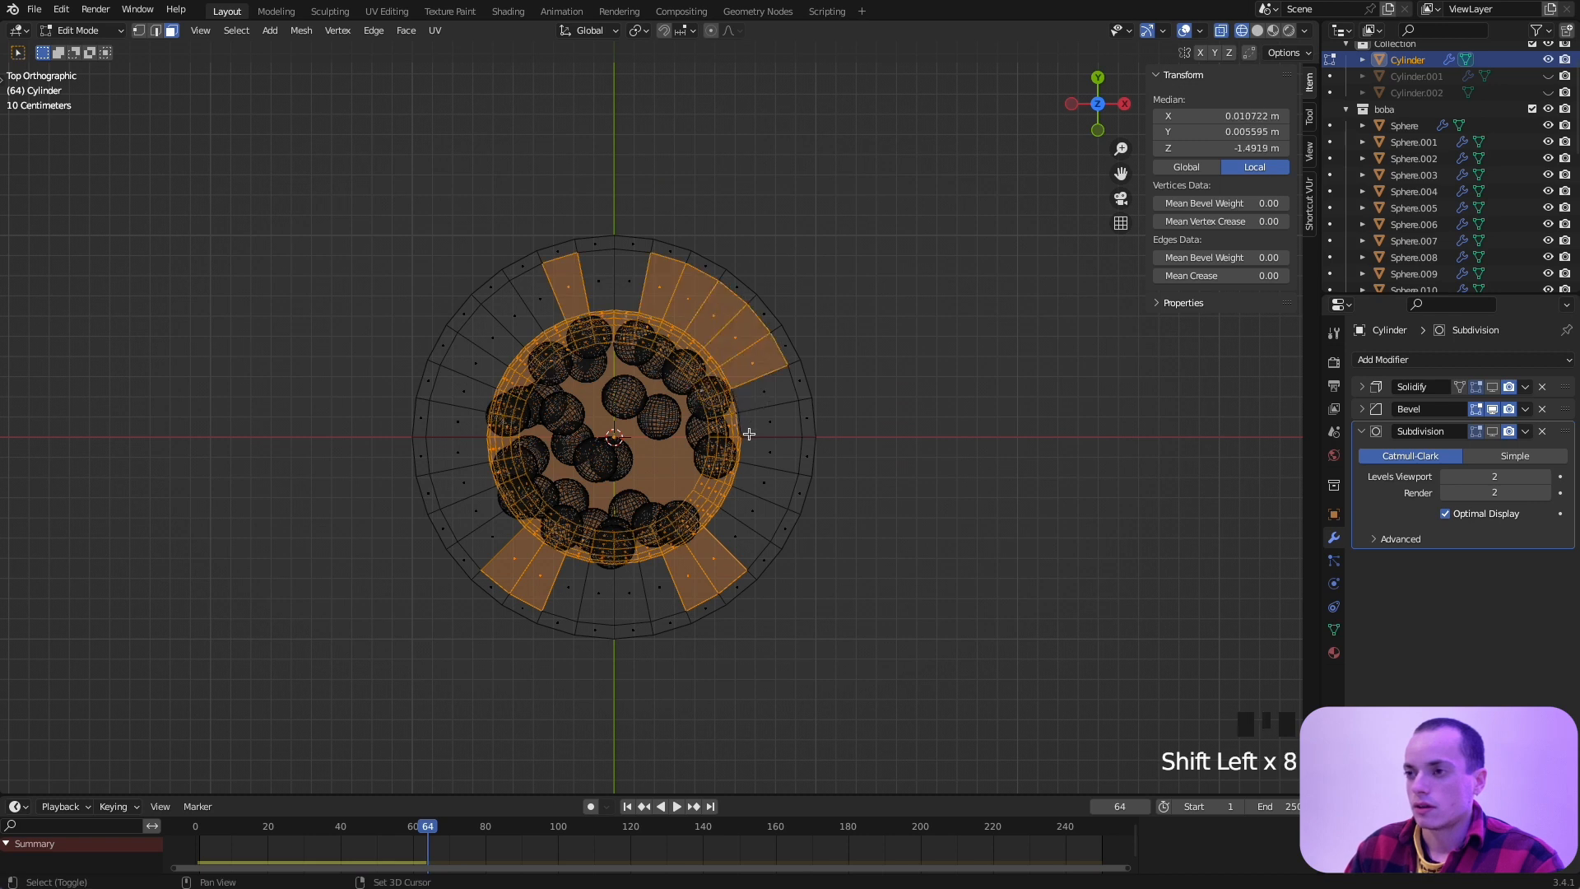
shift+click(745, 438)
shift+click(765, 393)
shift+click(769, 424)
shift+click(769, 456)
shift+click(761, 487)
shift+click(752, 512)
shift+click(741, 535)
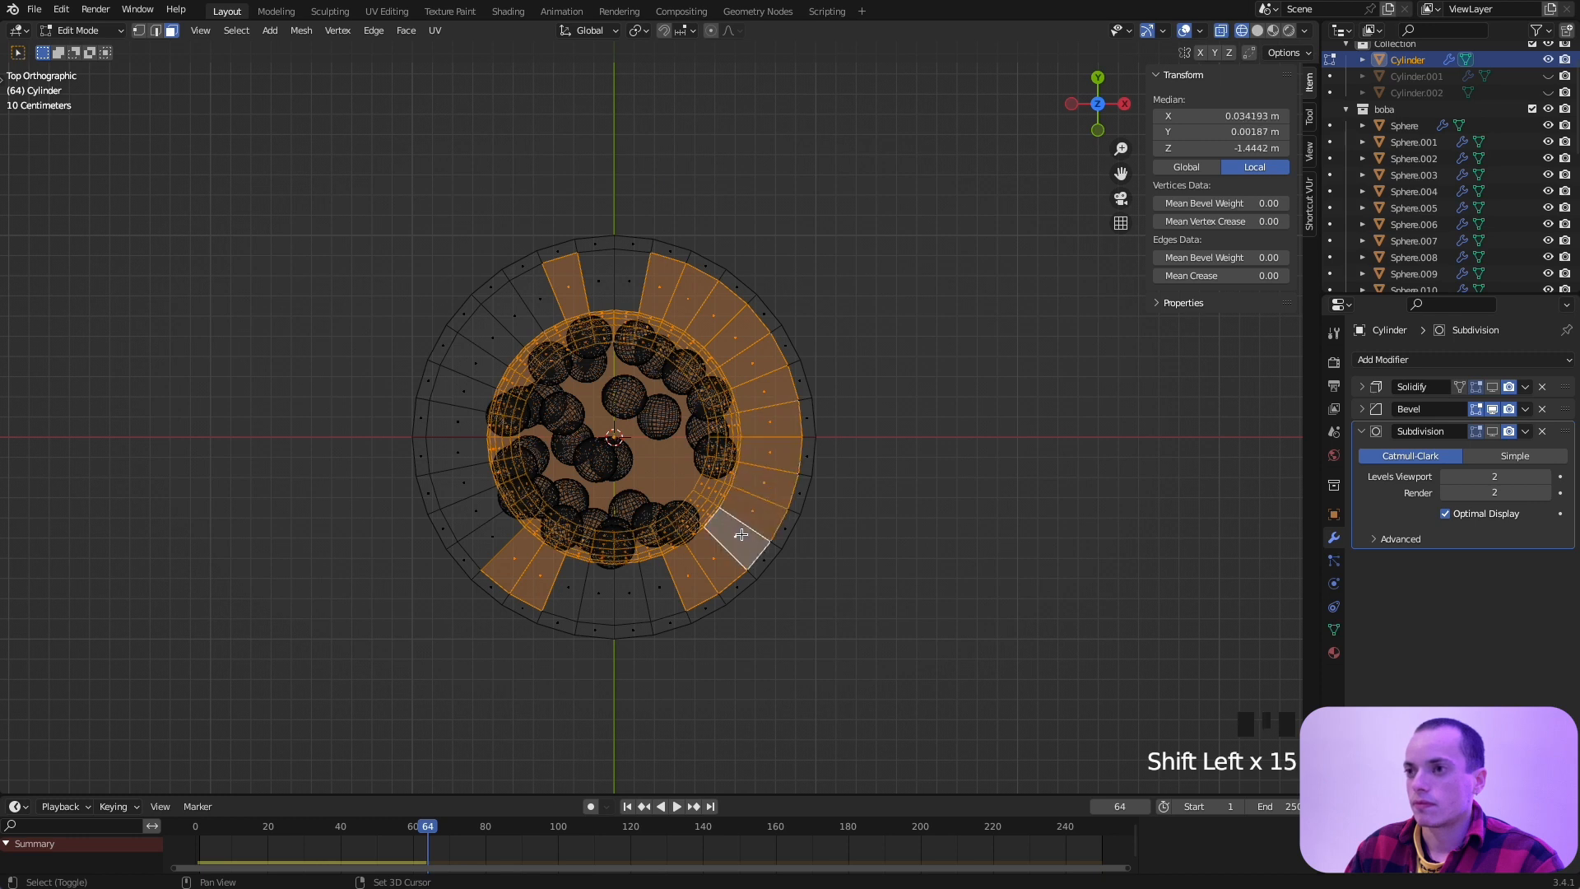
Step: Add the remaining wall faces below the edge loop to the selection, closing the ring around the cup
ctrl+click(656, 581)
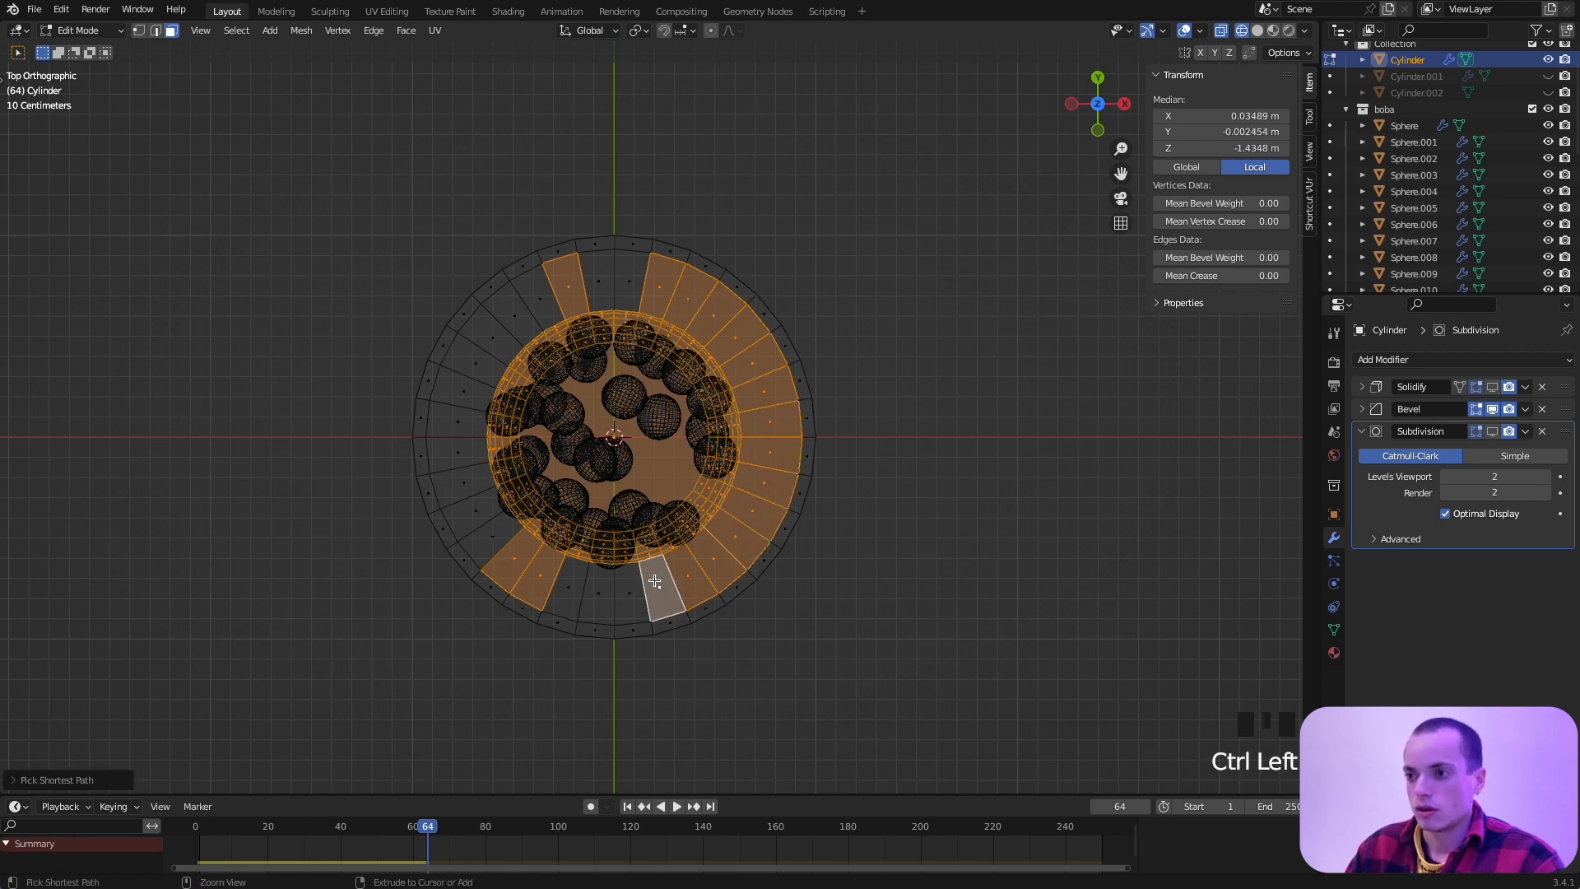
ctrl+click(620, 590)
ctrl+click(563, 589)
ctrl+click(471, 384)
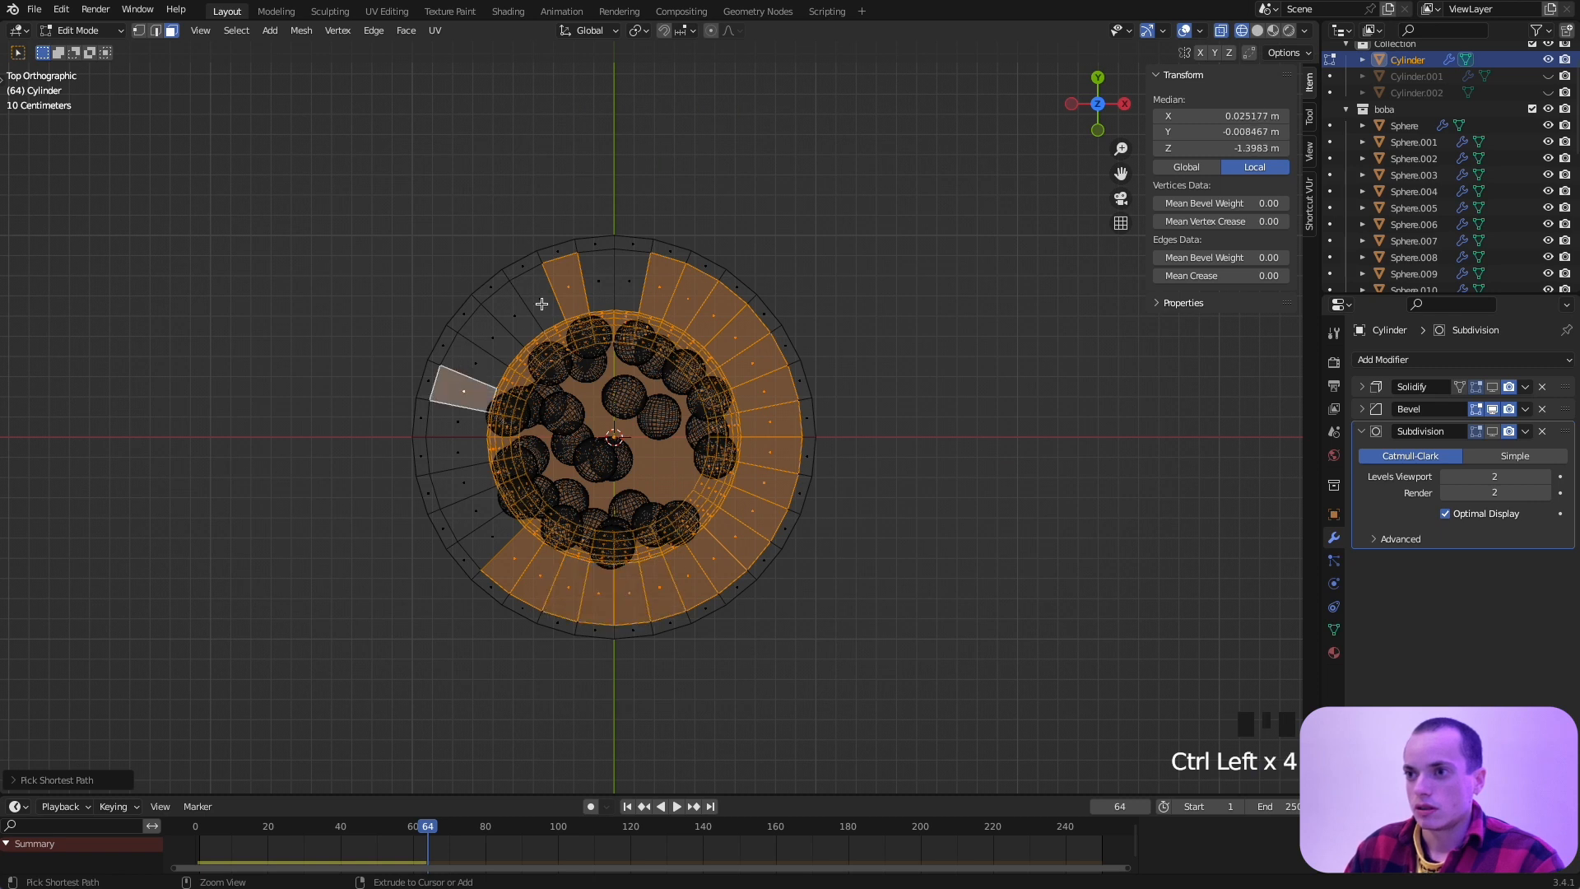
ctrl+click(539, 300)
ctrl+click(481, 457)
ctrl+click(496, 527)
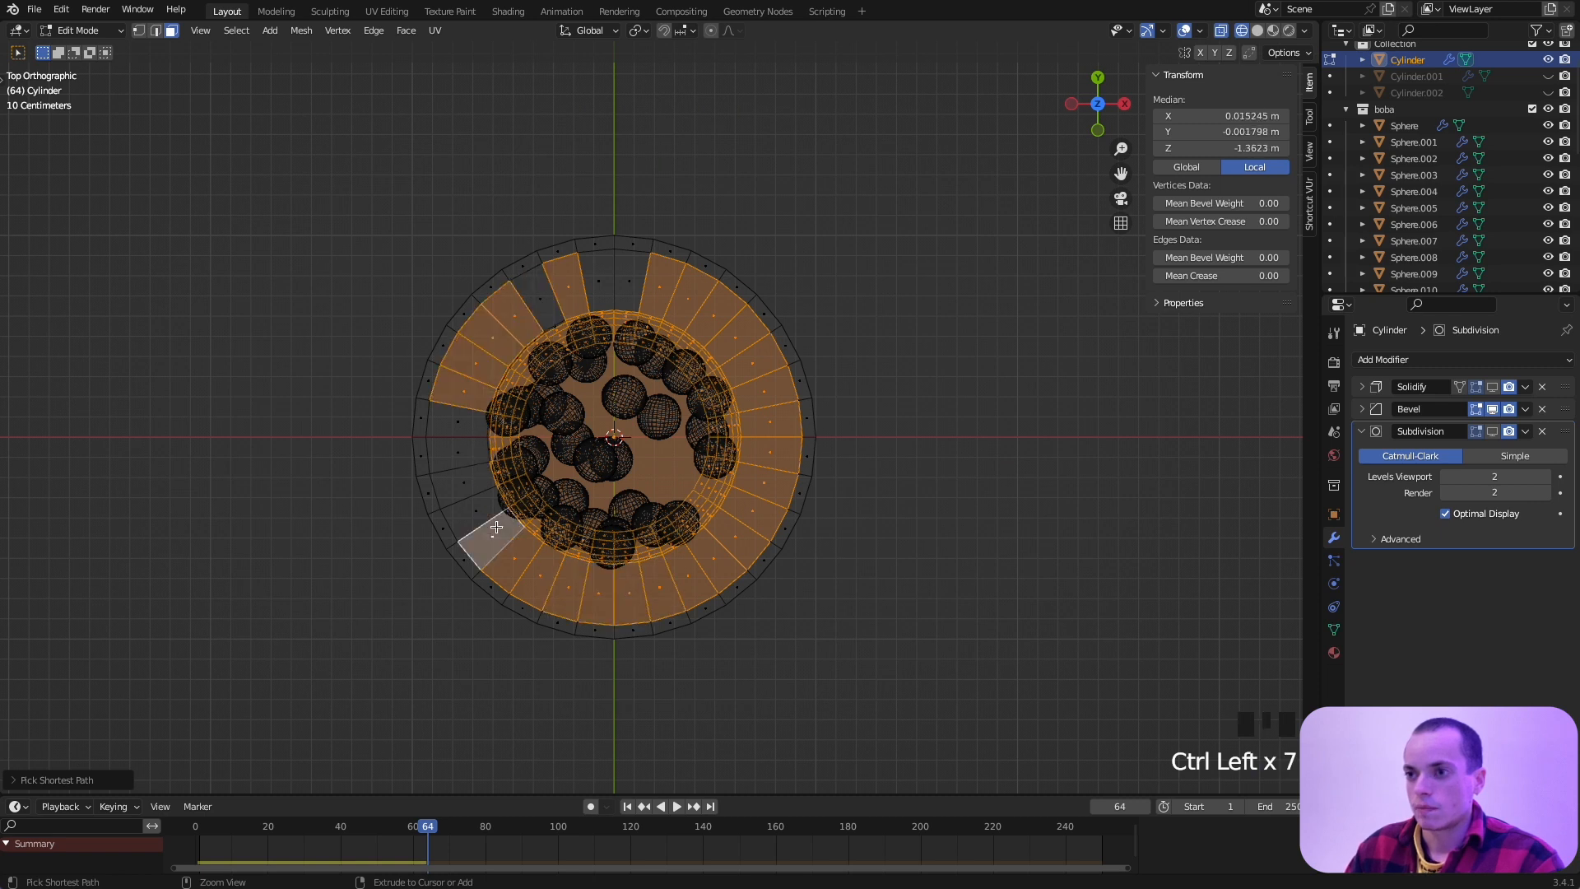
ctrl+click(467, 424)
ctrl+click(603, 283)
ctrl+click(621, 272)
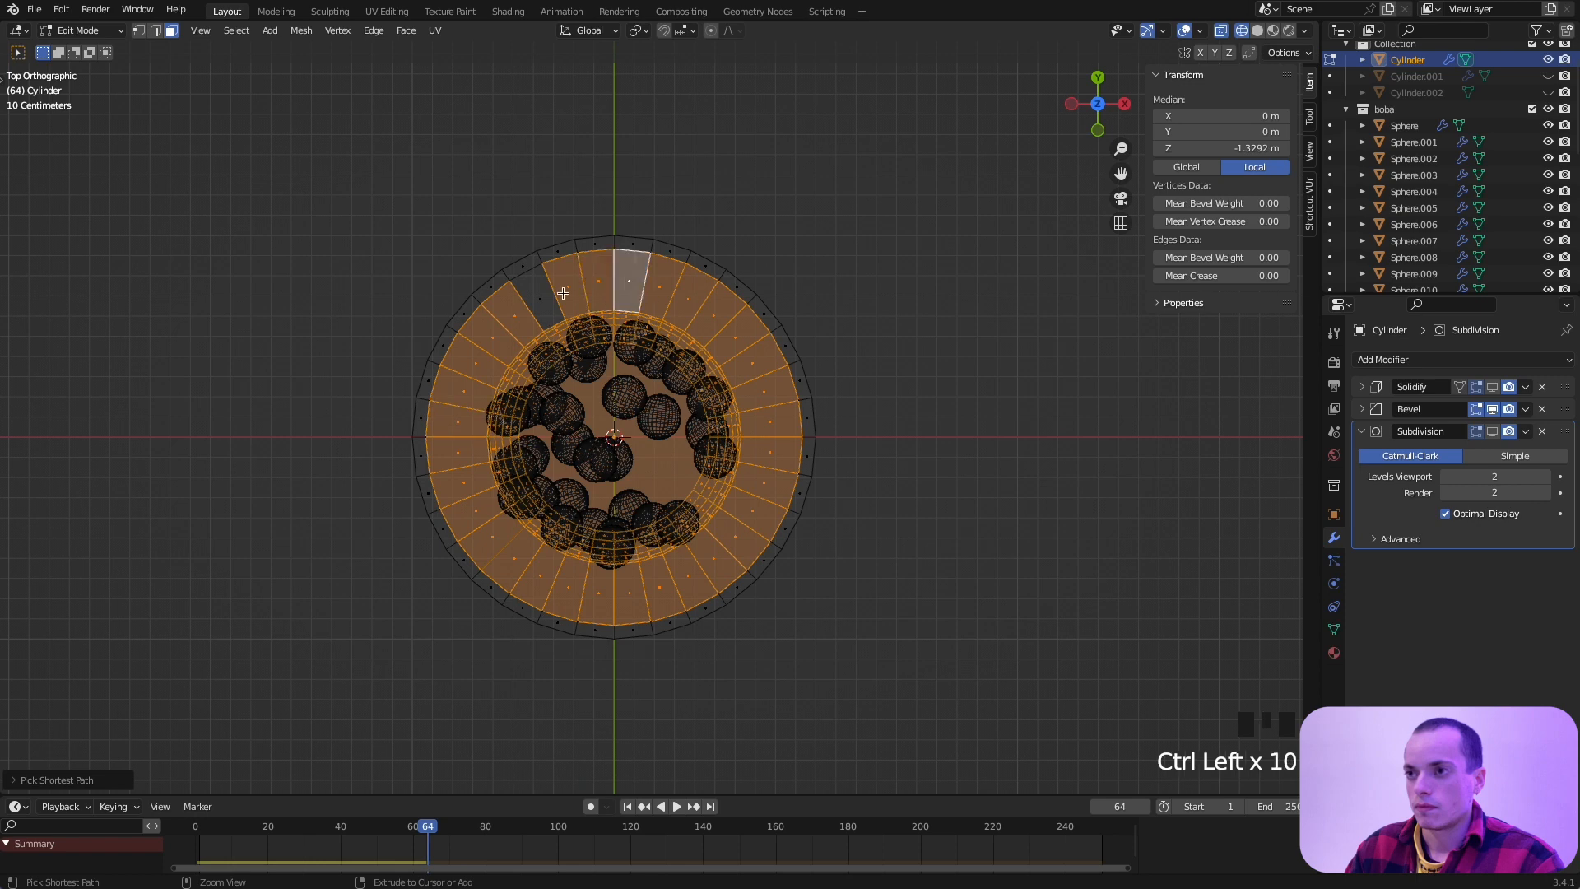
ctrl+click(539, 298)
shift+drag(454, 415, 560, 511)
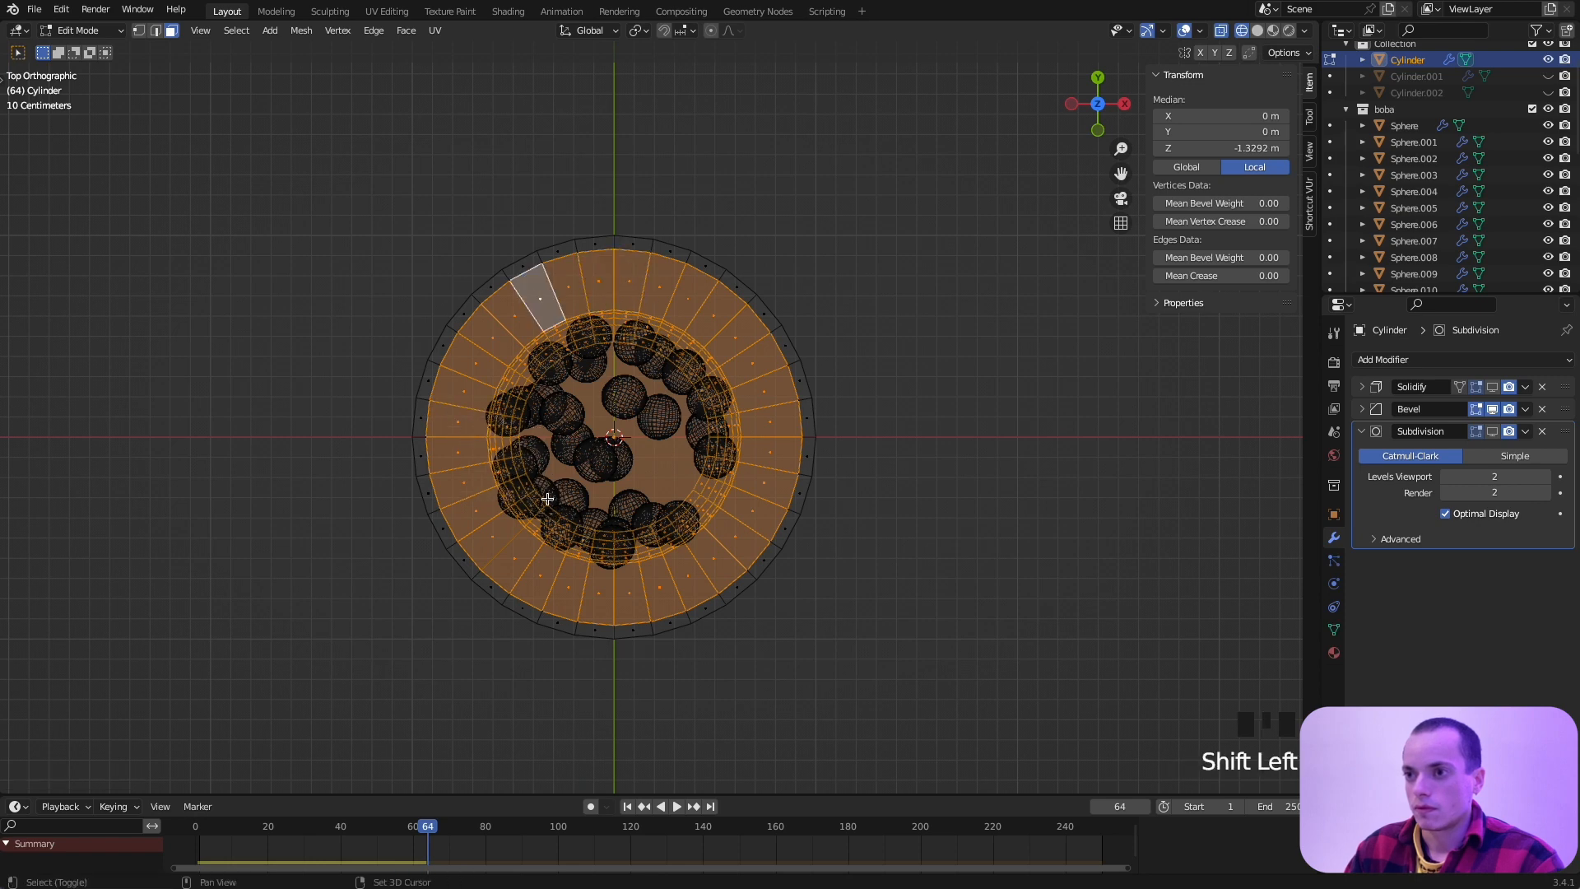
Step: Examine the face selection from the side and from above for gaps below the new edge loop
super+scroll(657, 419, up, 3)
super+scroll(625, 440, up, 1)
scroll(625, 440, down, 5)
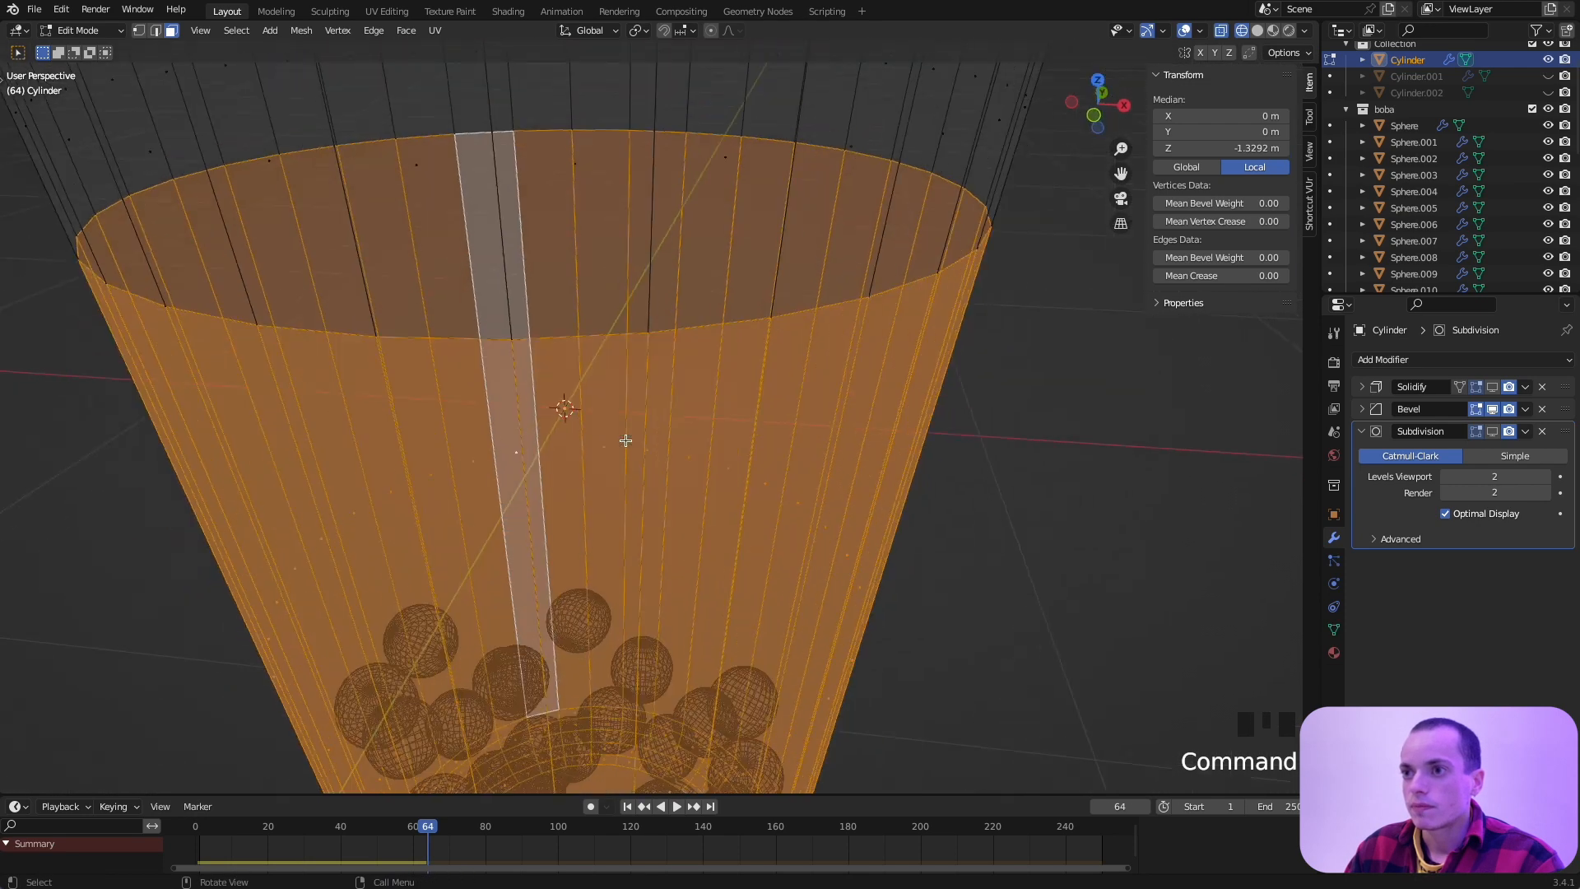
super+scroll(625, 440, down, 6)
super+scroll(626, 441, up, 5)
super+scroll(625, 440, down, 3)
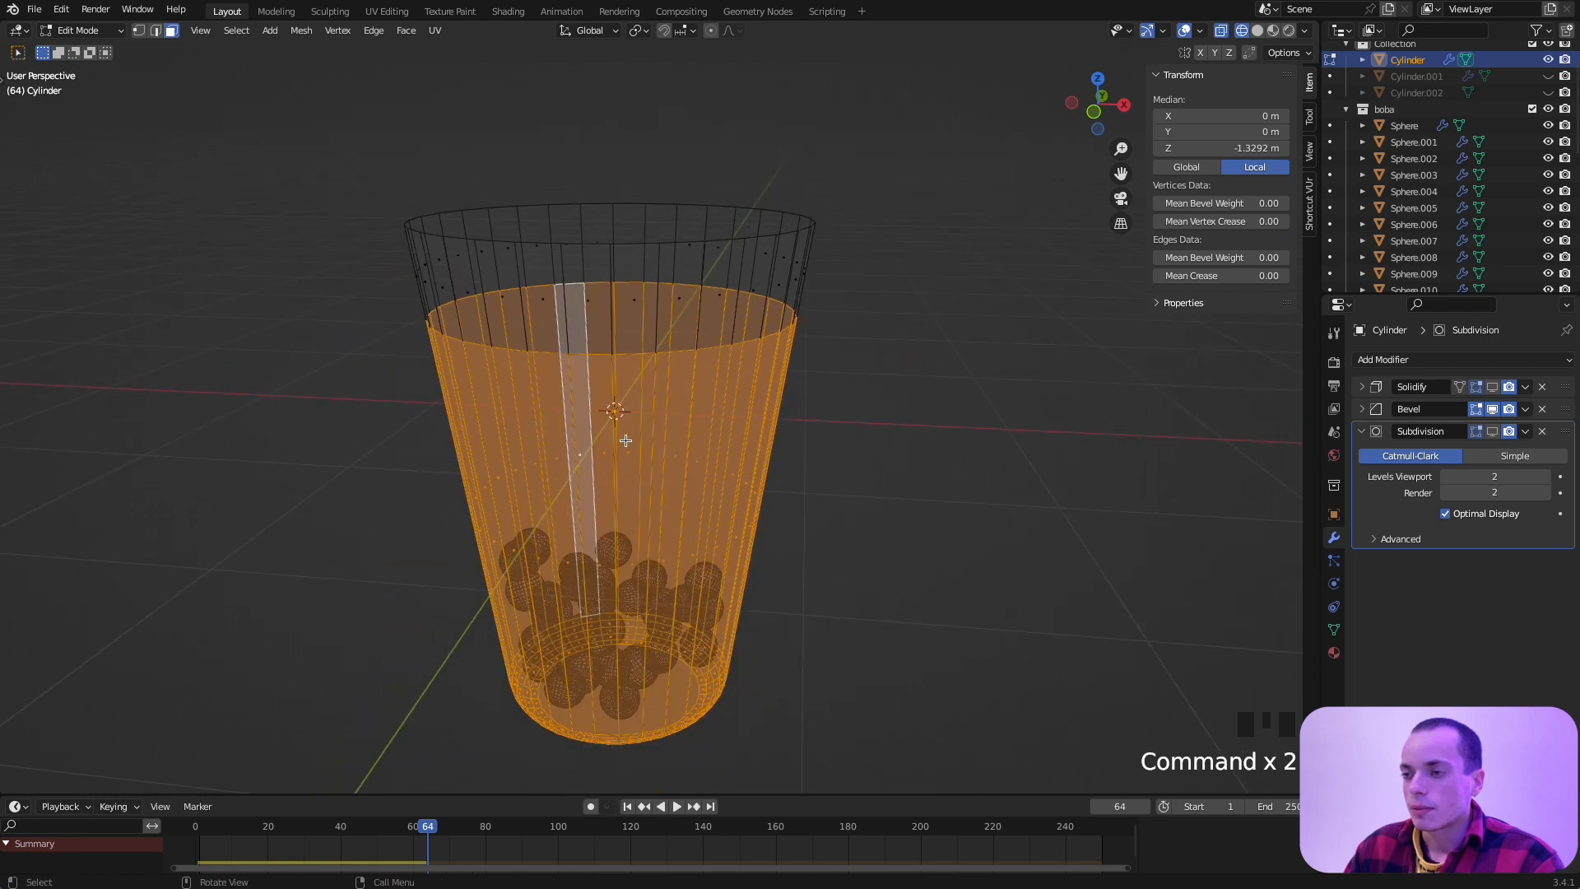
scroll(626, 440, down, 5)
scroll(625, 441, down, 5)
scroll(625, 440, up, 3)
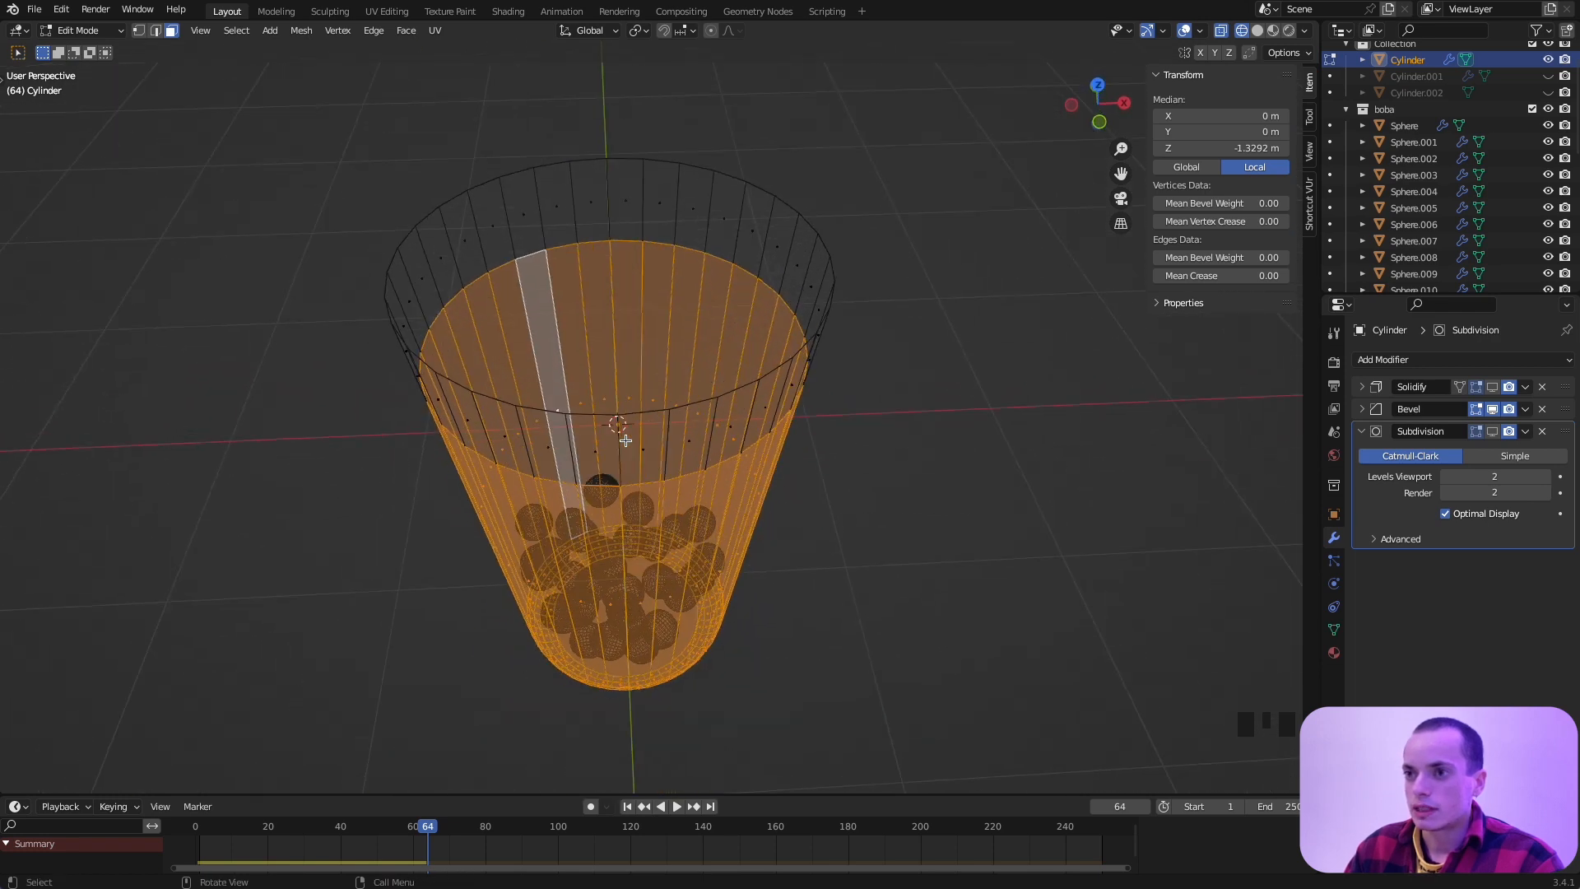
Step: Duplicate the selected cup faces in place and scale the copy down slightly
key(shift+d)
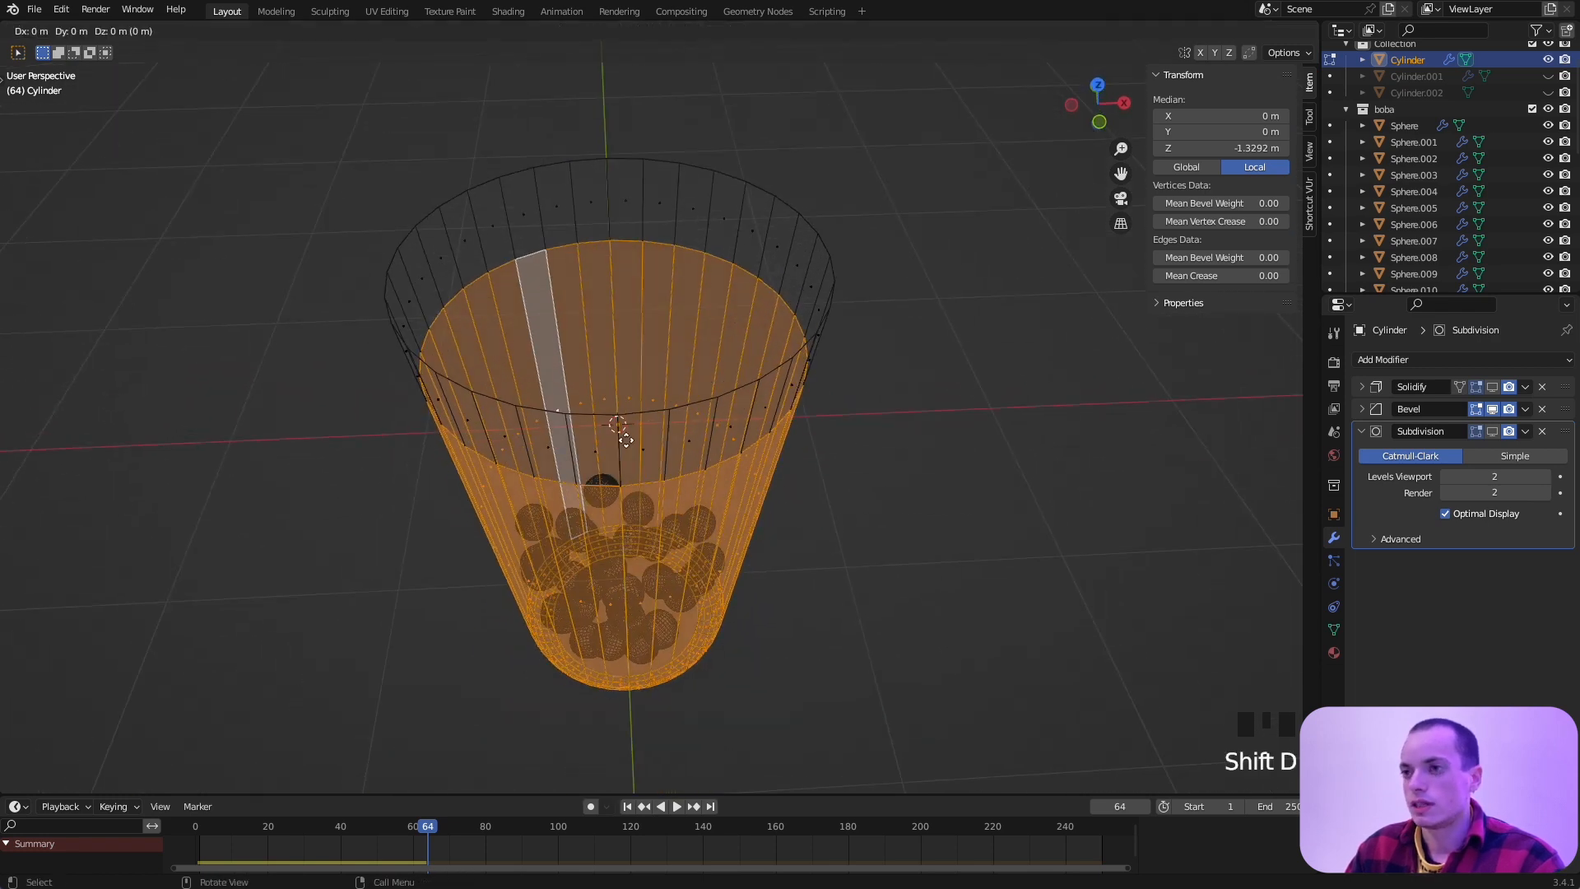
right_click(647, 332)
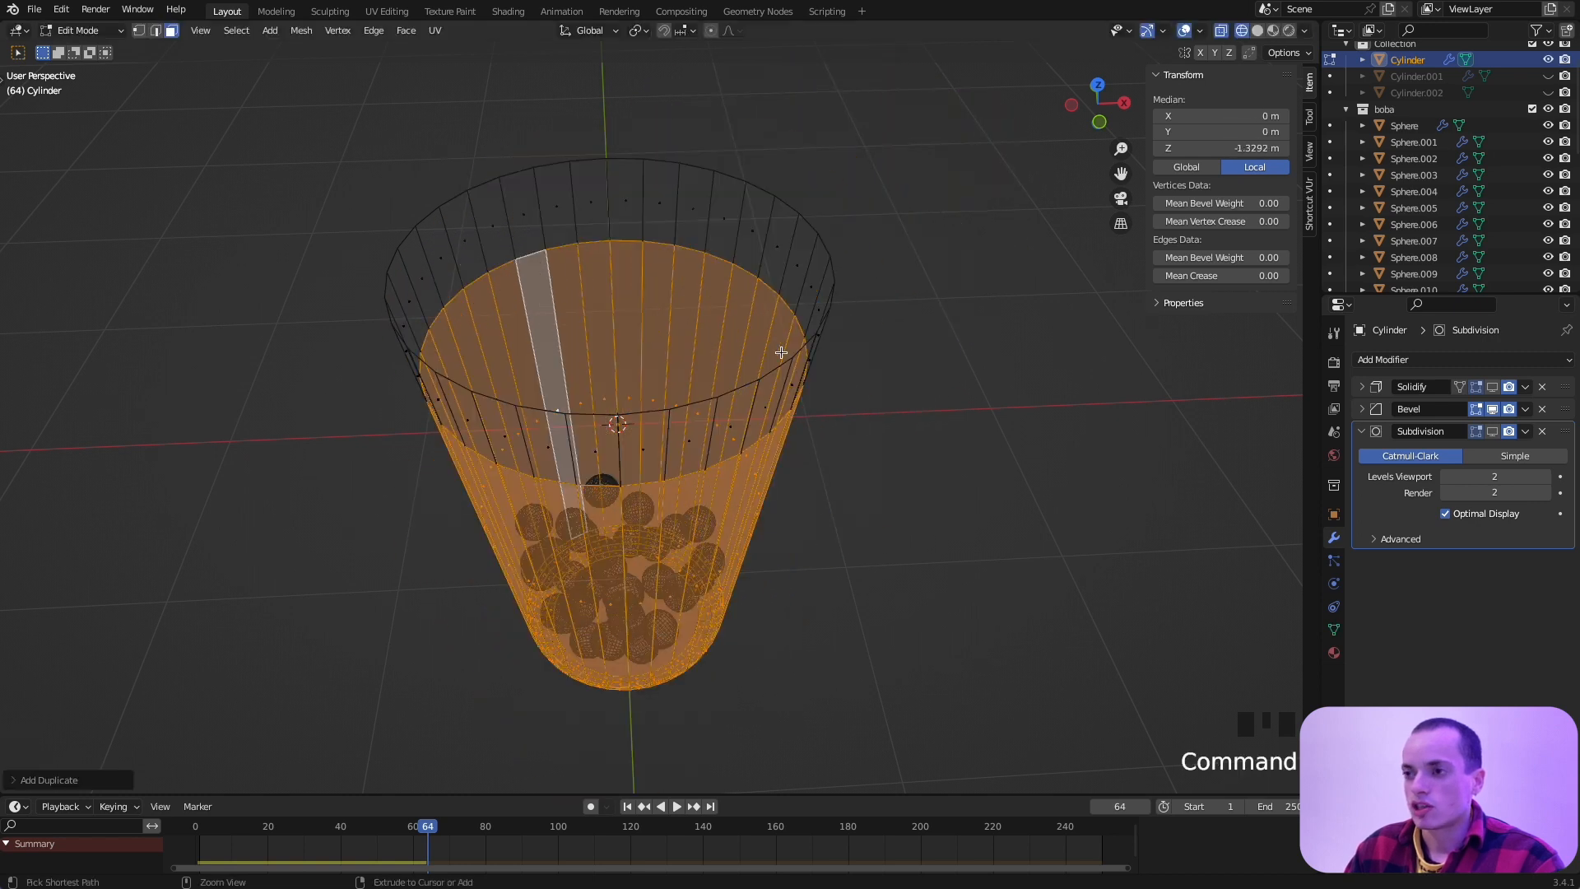
super+scroll(780, 352, up, 2)
key(s)
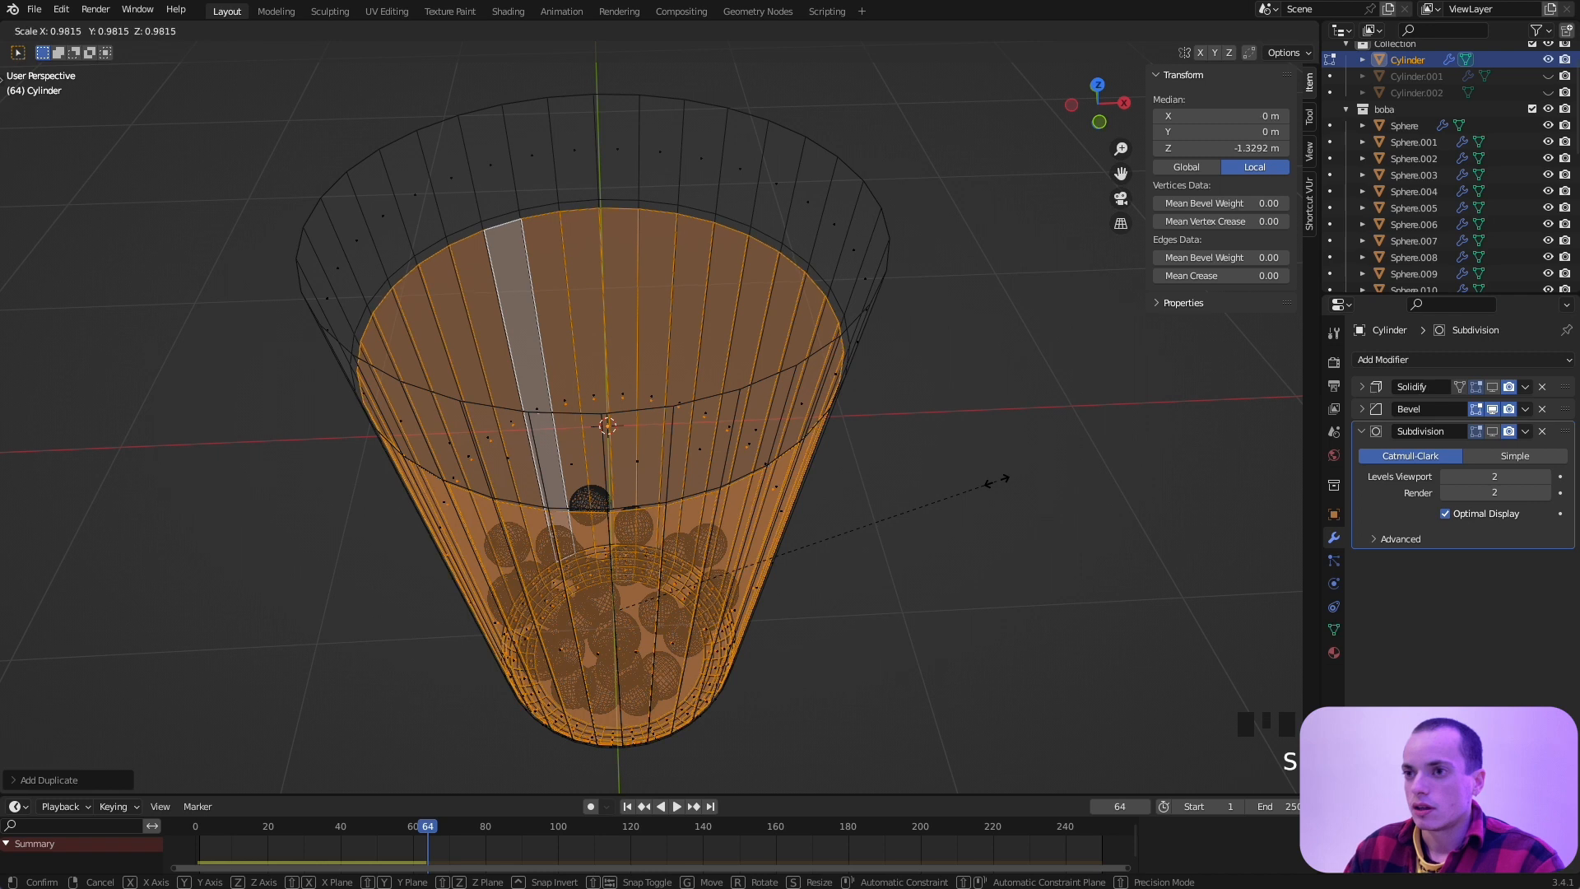
click(999, 481)
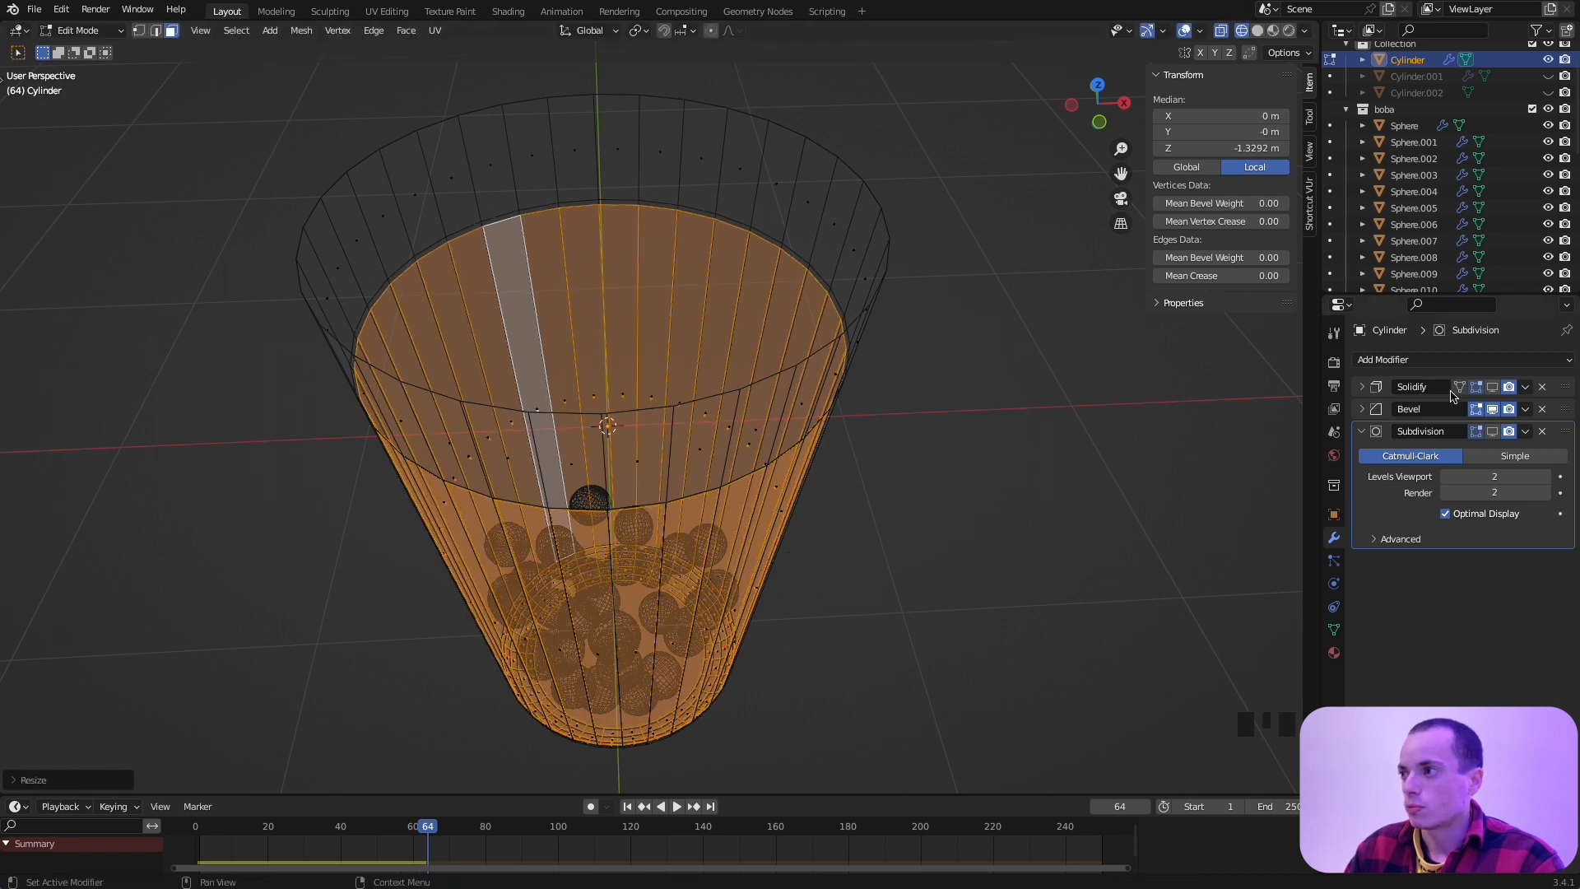
Step: Show the Solidify modifier again and, in front view, scale the duplicated faces to about 0.925 in X and Y only
key(KP_1)
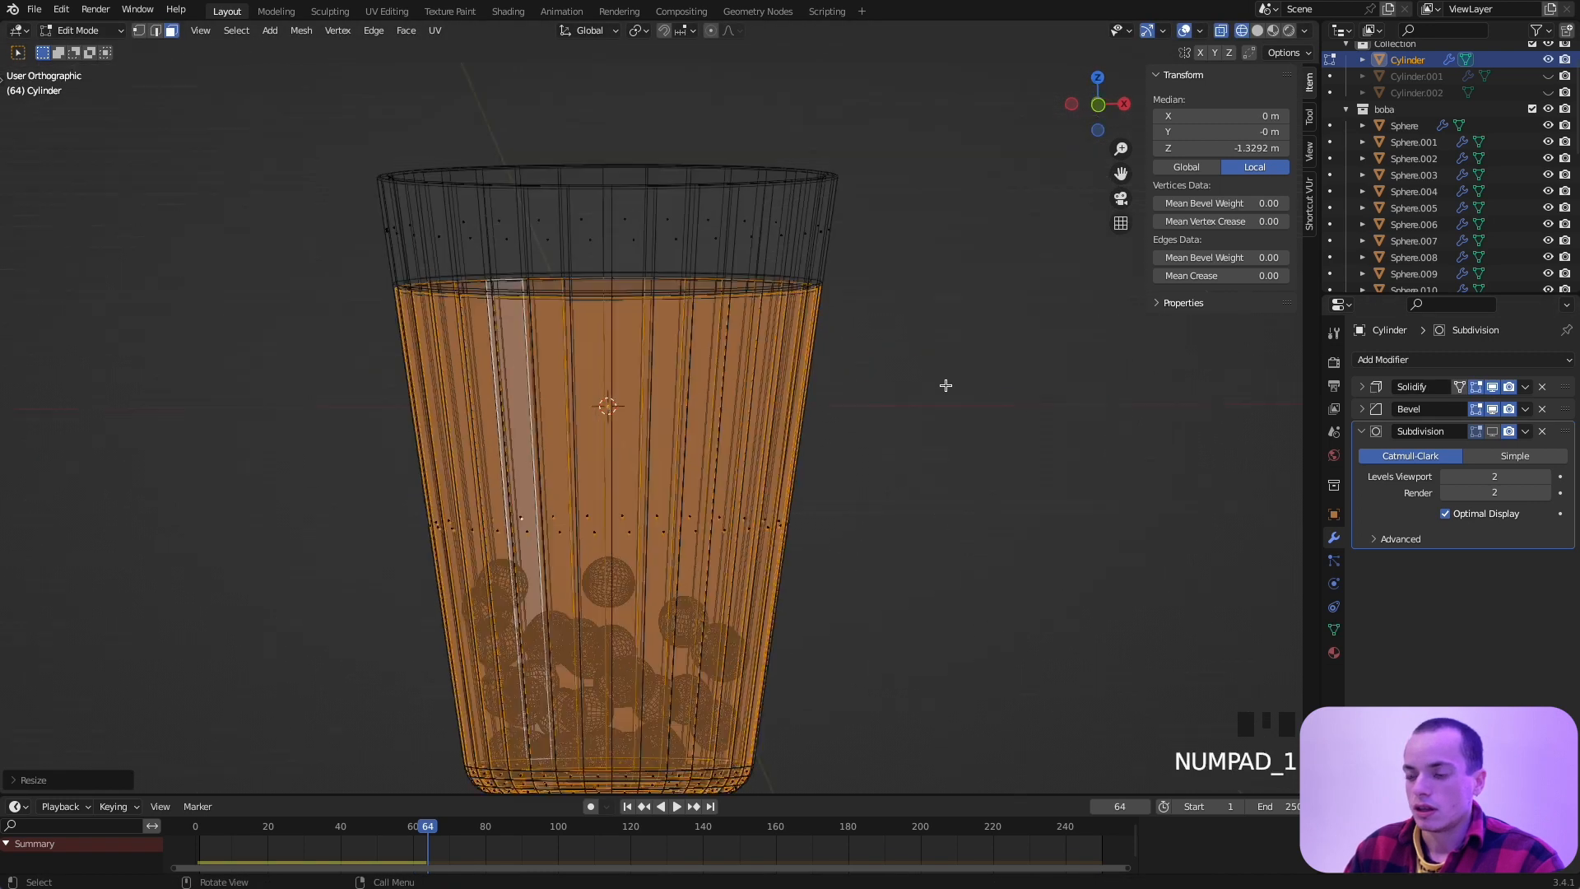
scroll(946, 385, up, 4)
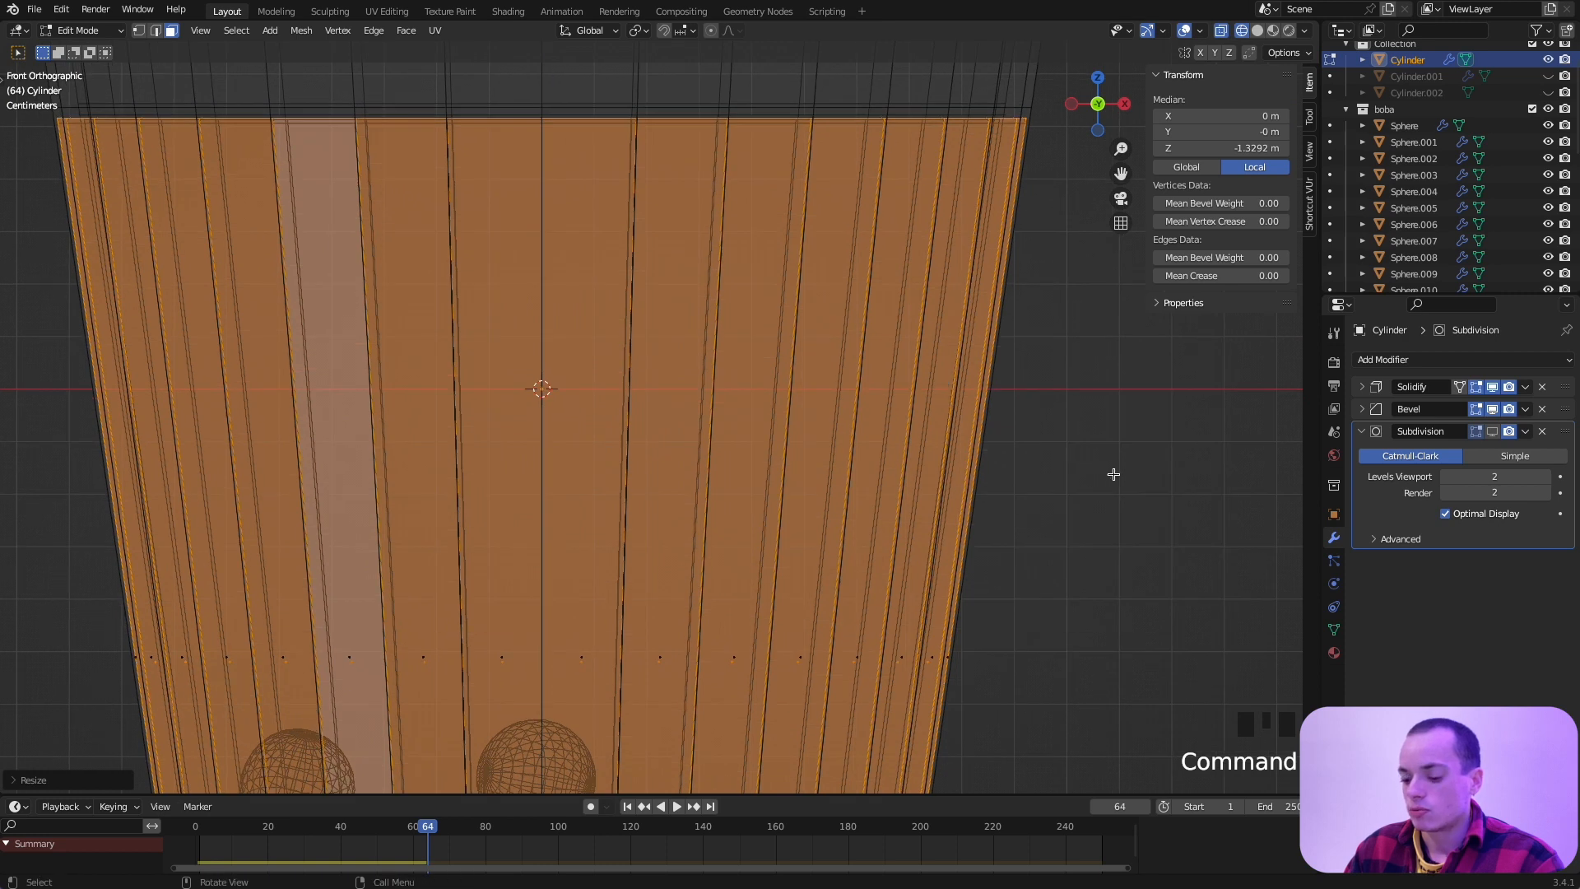
key(s)
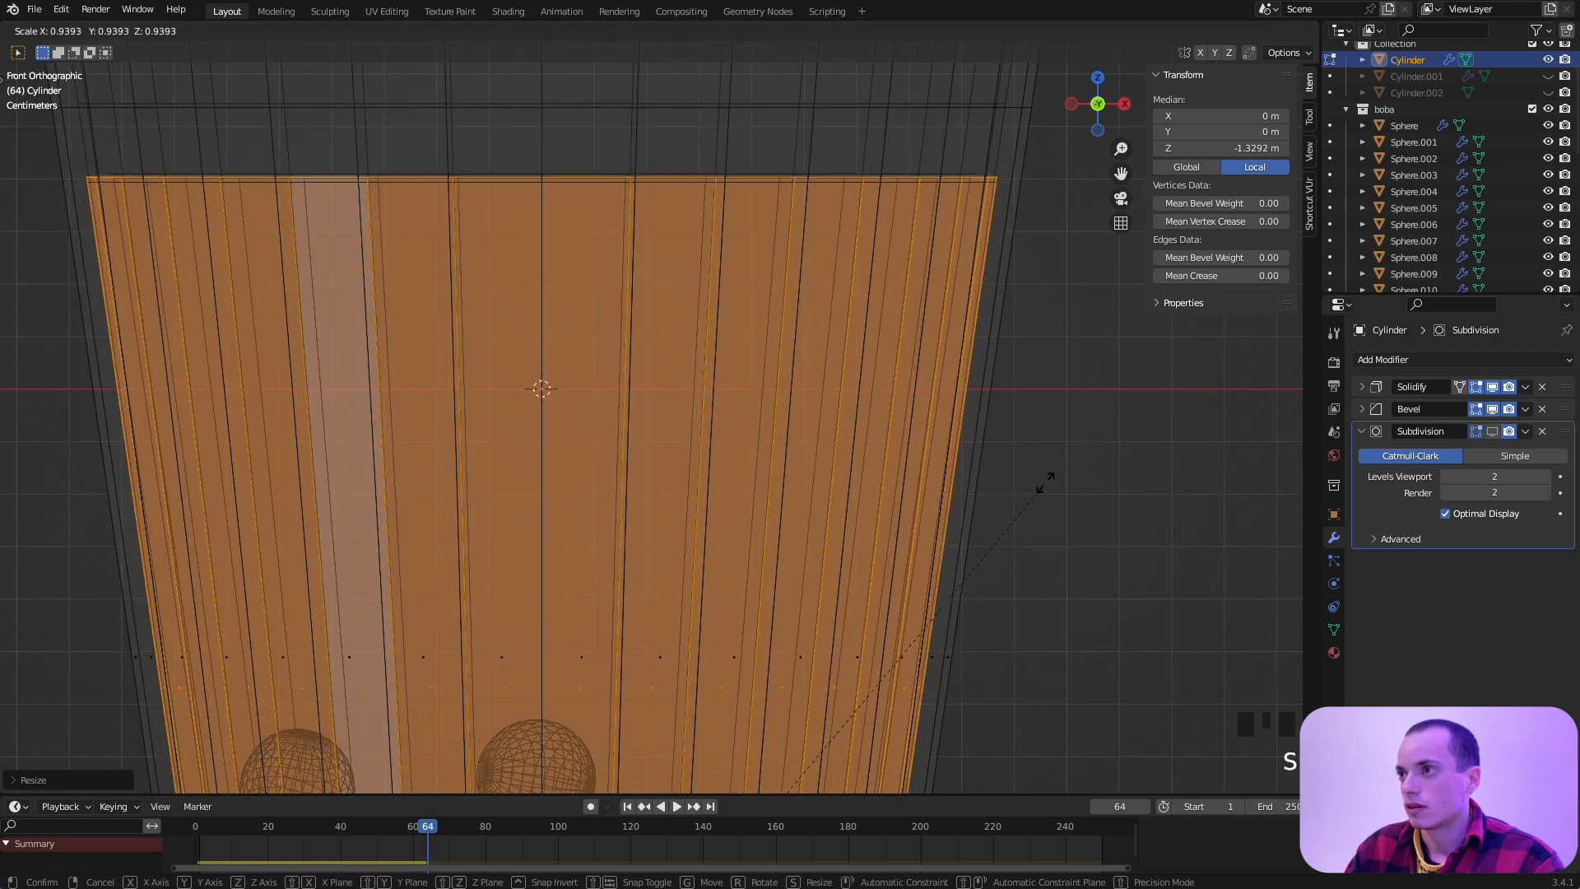
key(Escape)
key(s)
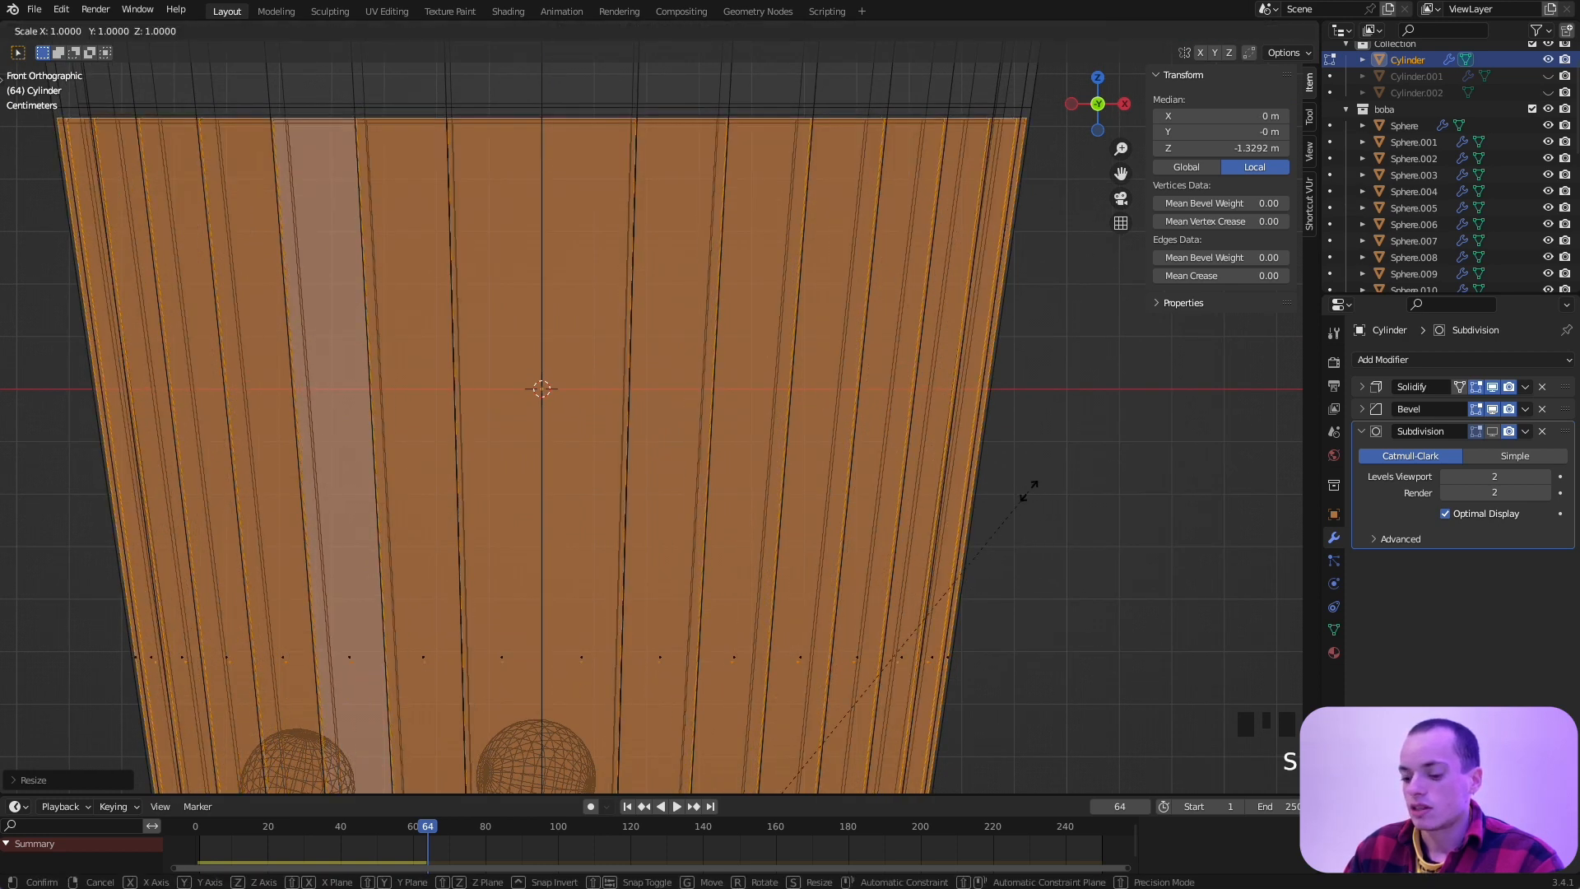
key(shift+z)
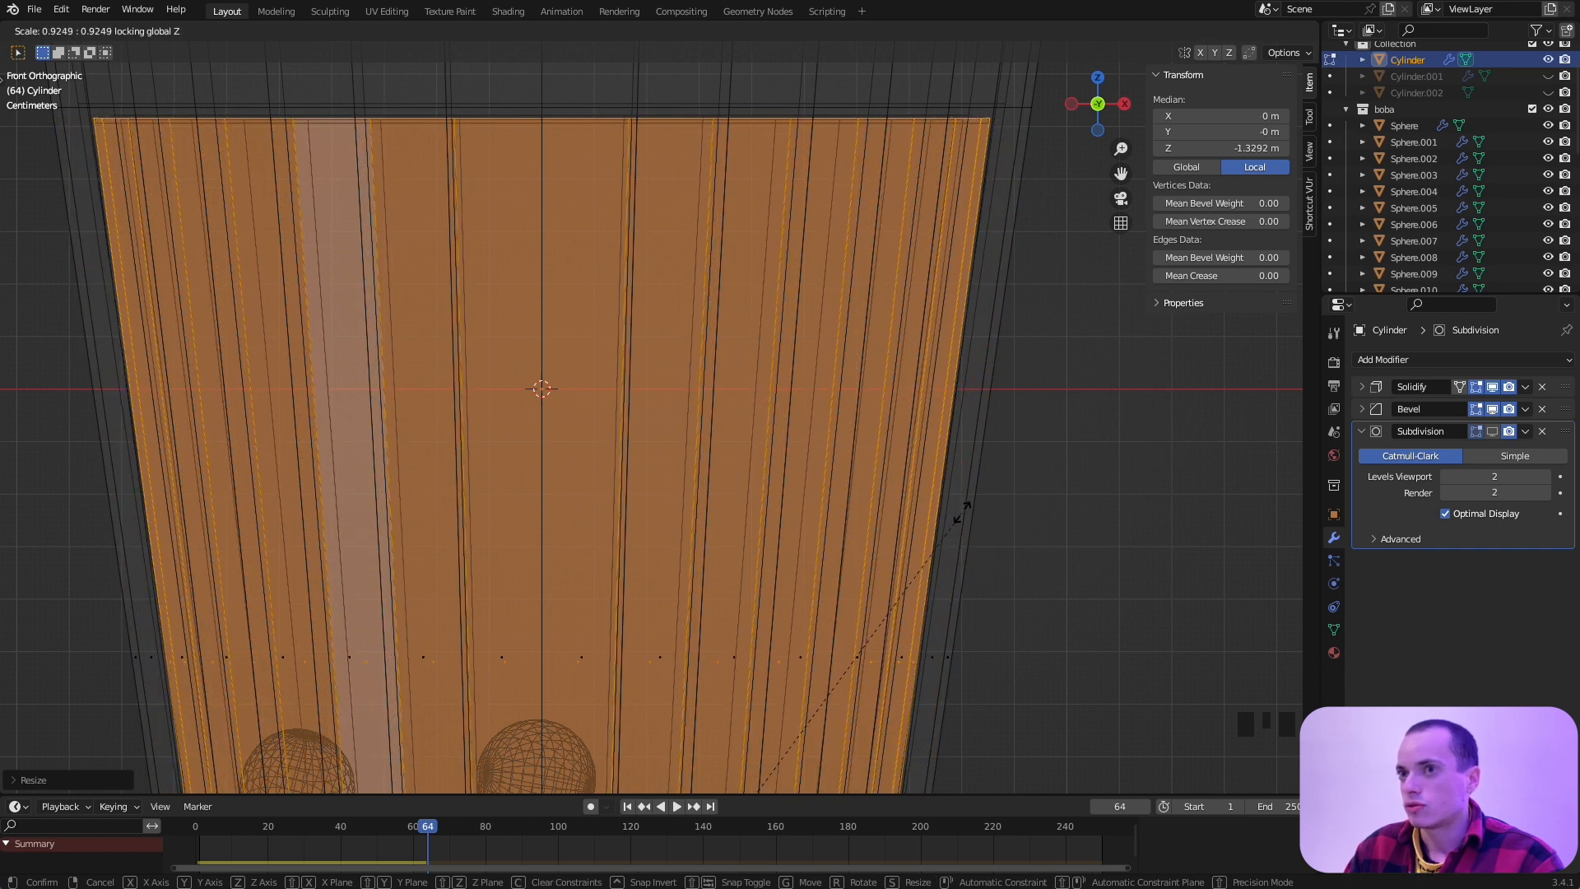
click(961, 512)
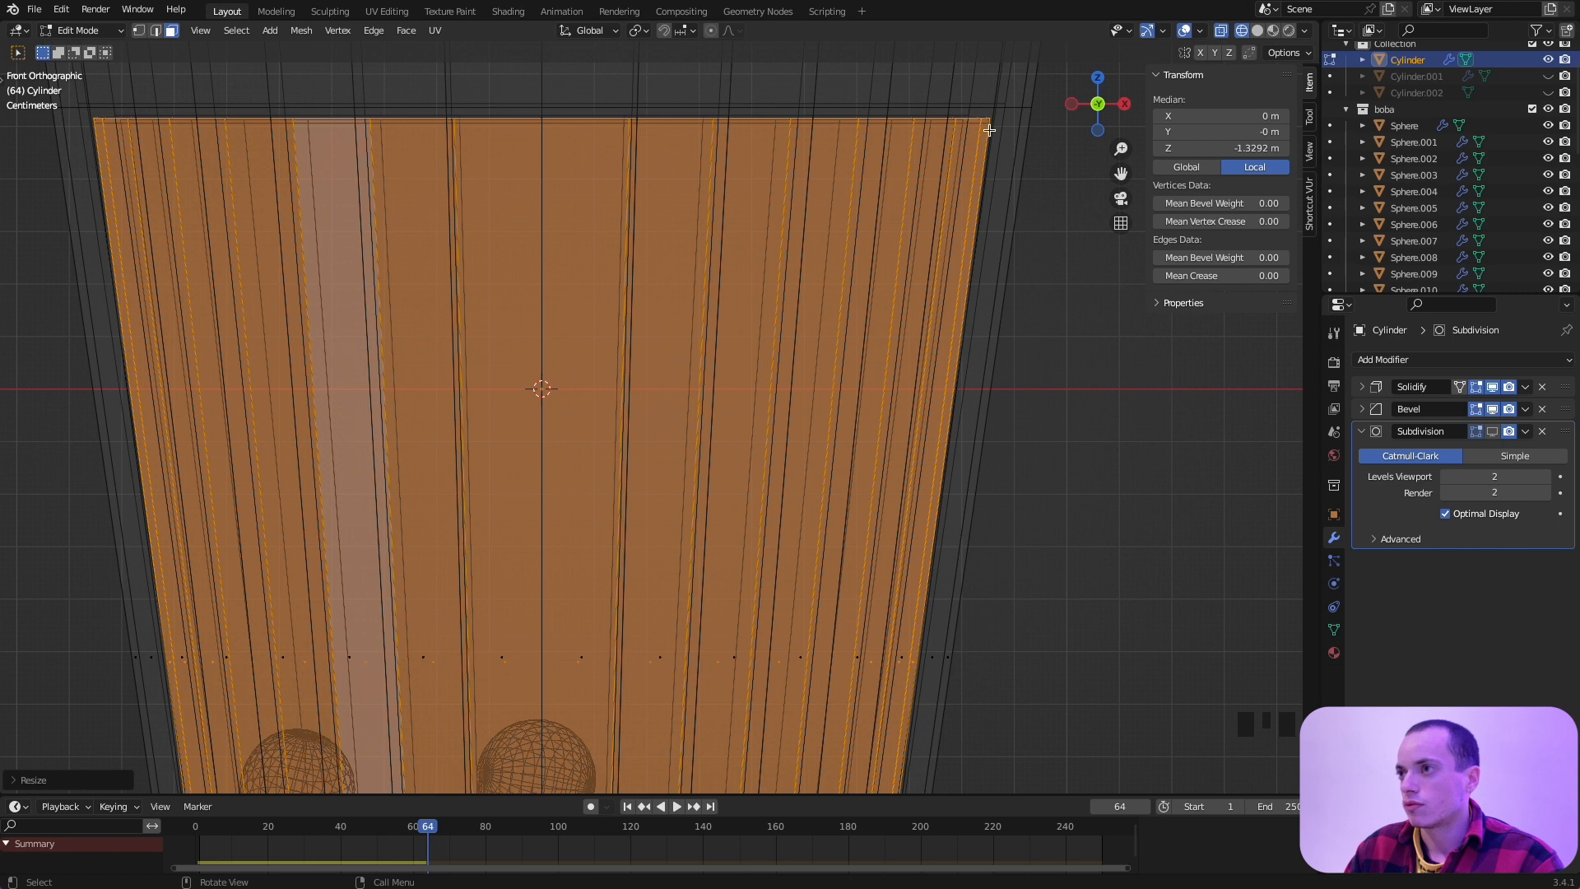
Step: Examine the gap between the scaled inner faces and the cup wall along the upper edge, sides and base
super+scroll(984, 183, up, 5)
super+scroll(983, 183, down, 3)
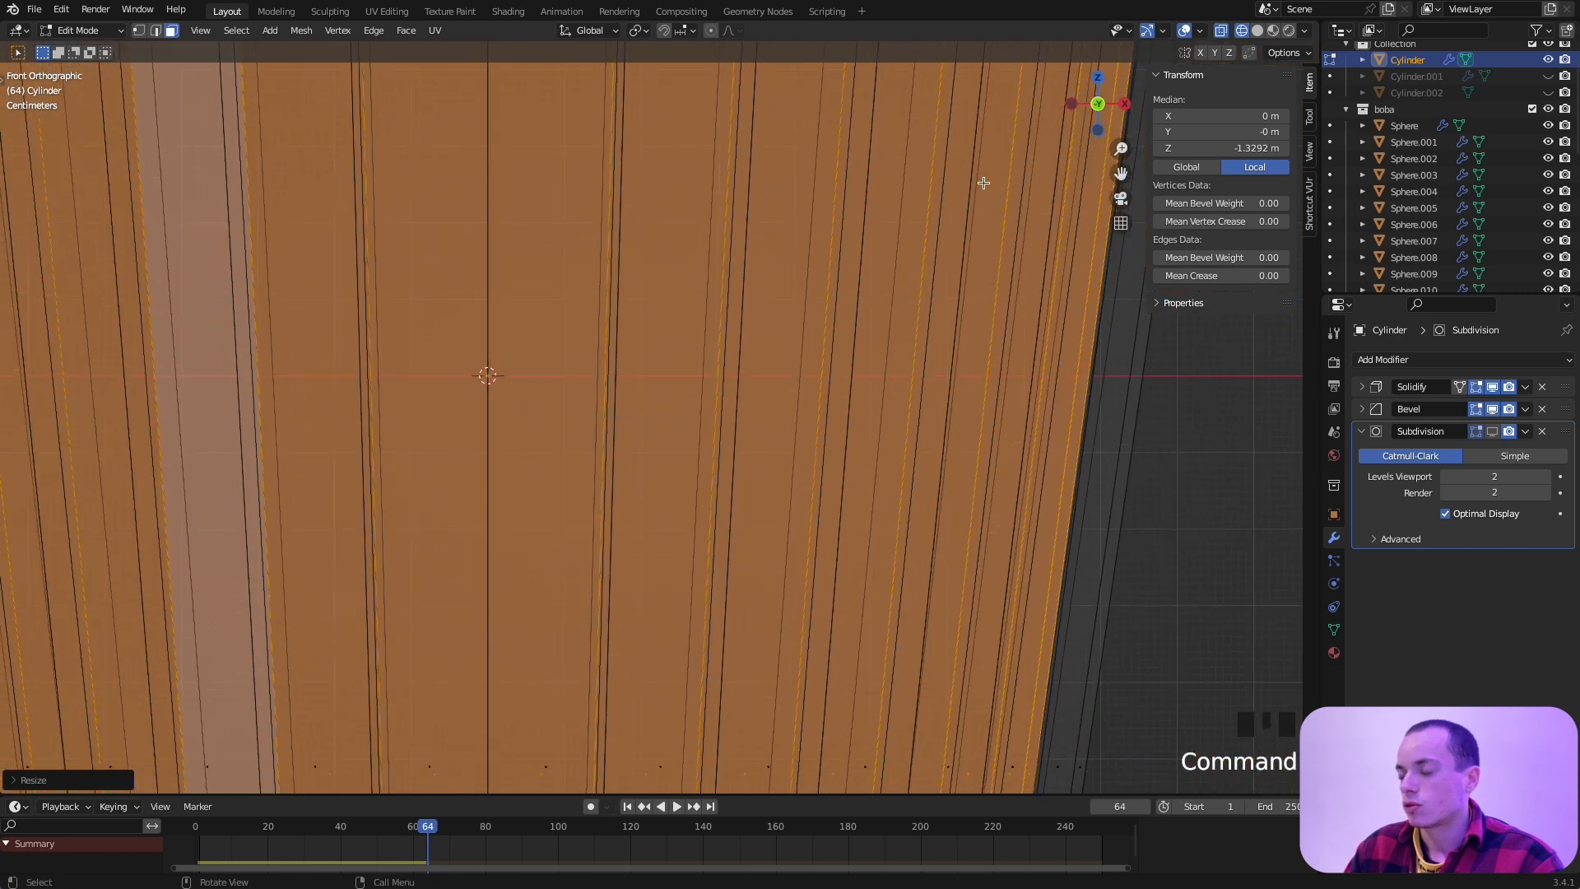
shift+scroll(983, 183, right, 5)
shift+scroll(984, 183, up, 5)
shift+scroll(984, 182, up, 3)
shift+scroll(983, 183, right, 1)
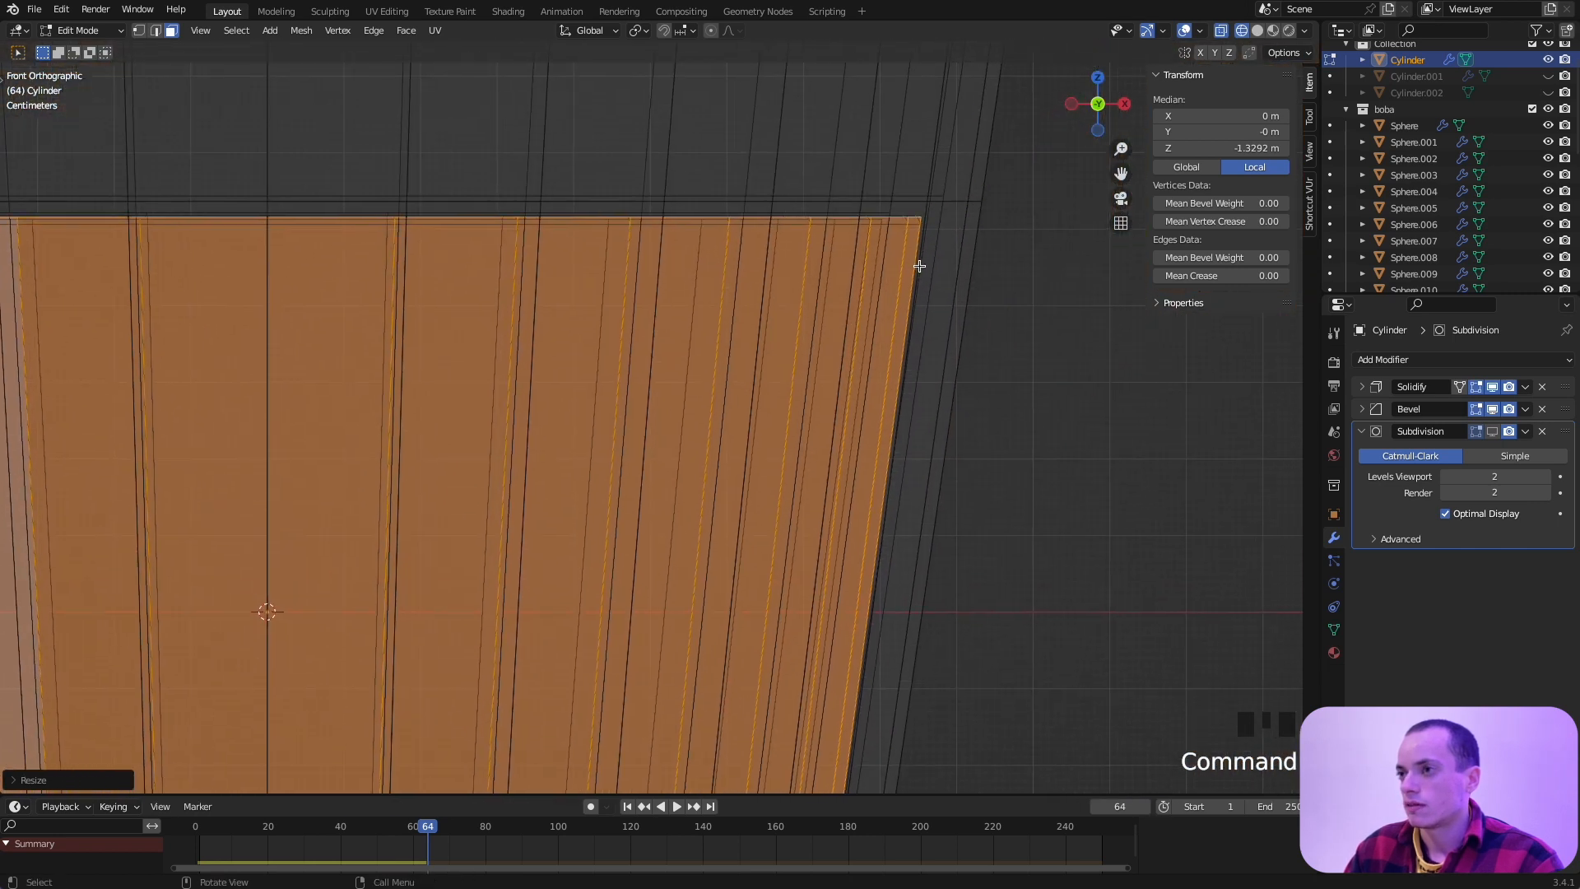
super+scroll(917, 266, down, 4)
shift+scroll(917, 265, down, 10)
shift+scroll(917, 266, left, 4)
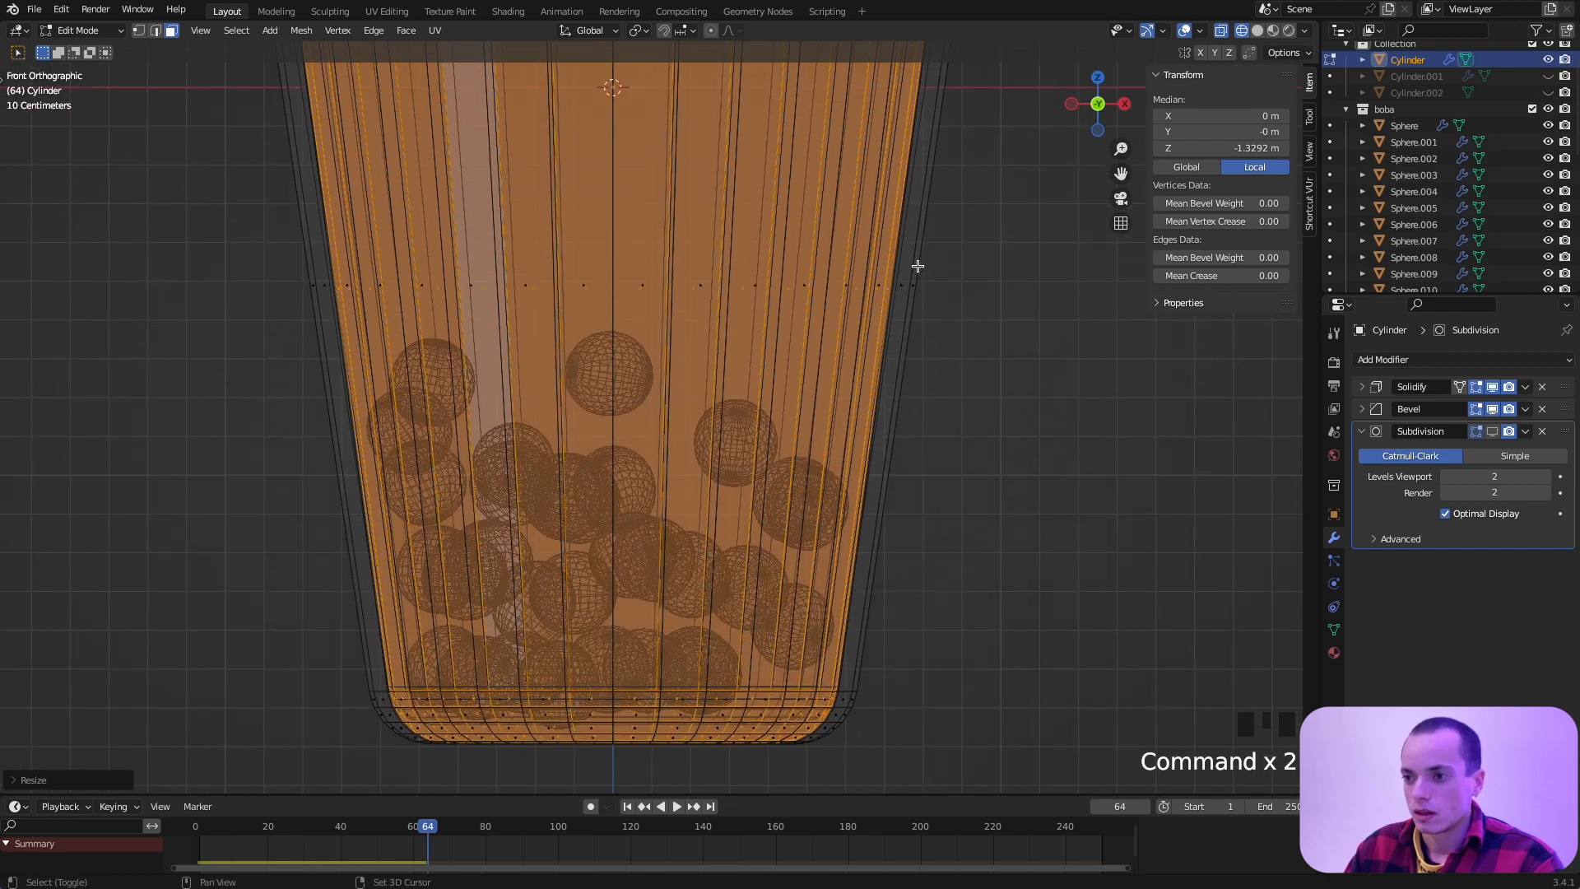
shift+scroll(918, 266, down, 4)
shift+scroll(917, 266, left, 1)
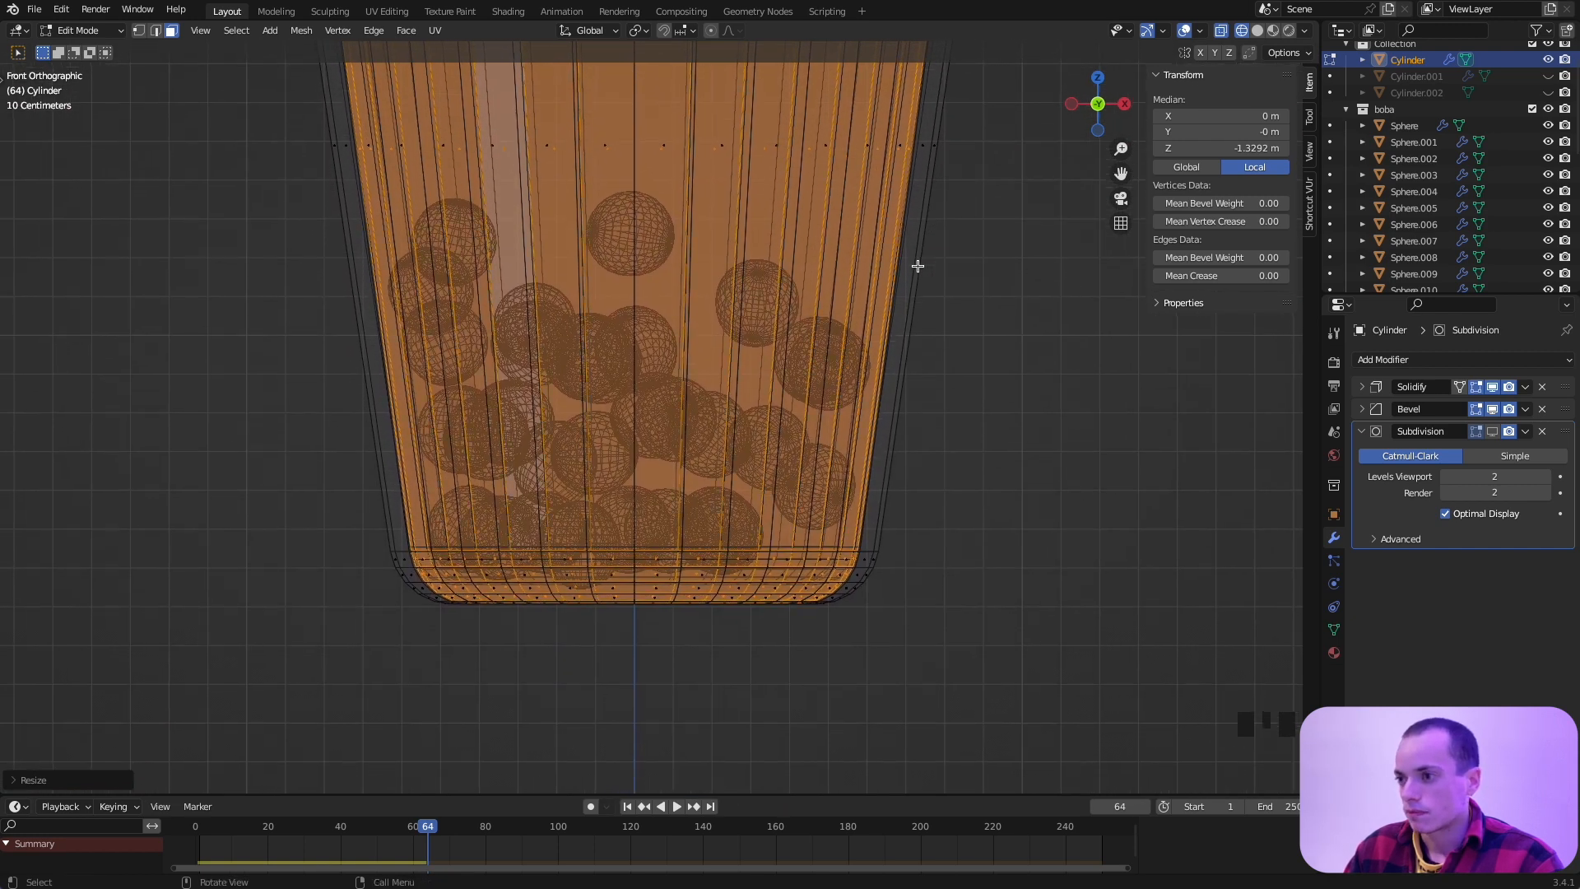
Step: Move the duplicated inner faces up along Z by about 0.055 m to lift them off the cup's base
scroll(917, 265, up, 5)
key(g)
key(z)
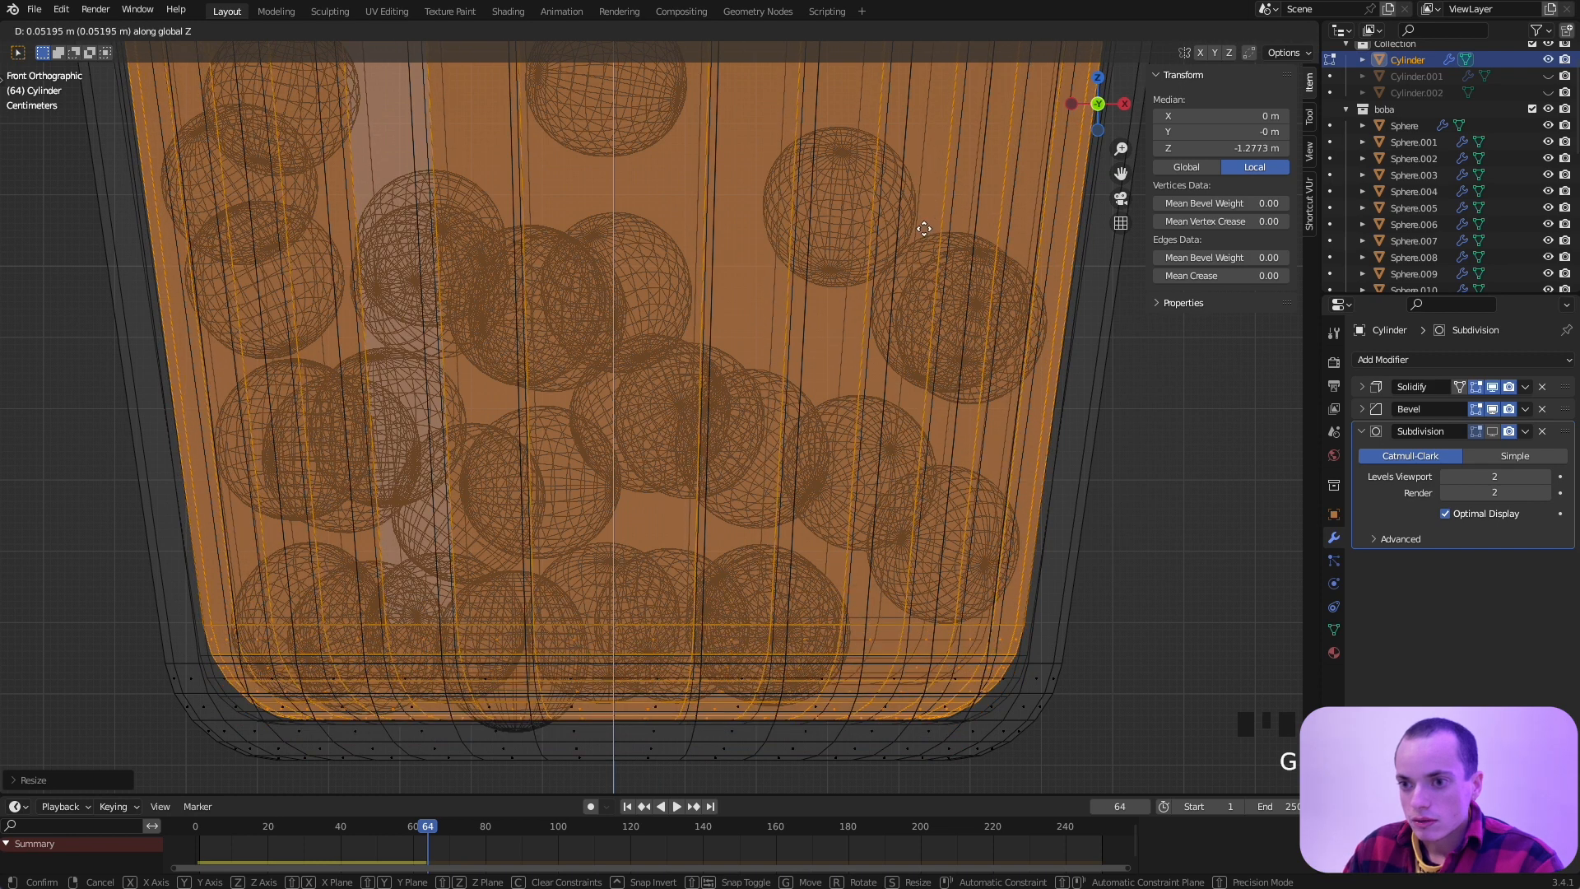
click(924, 229)
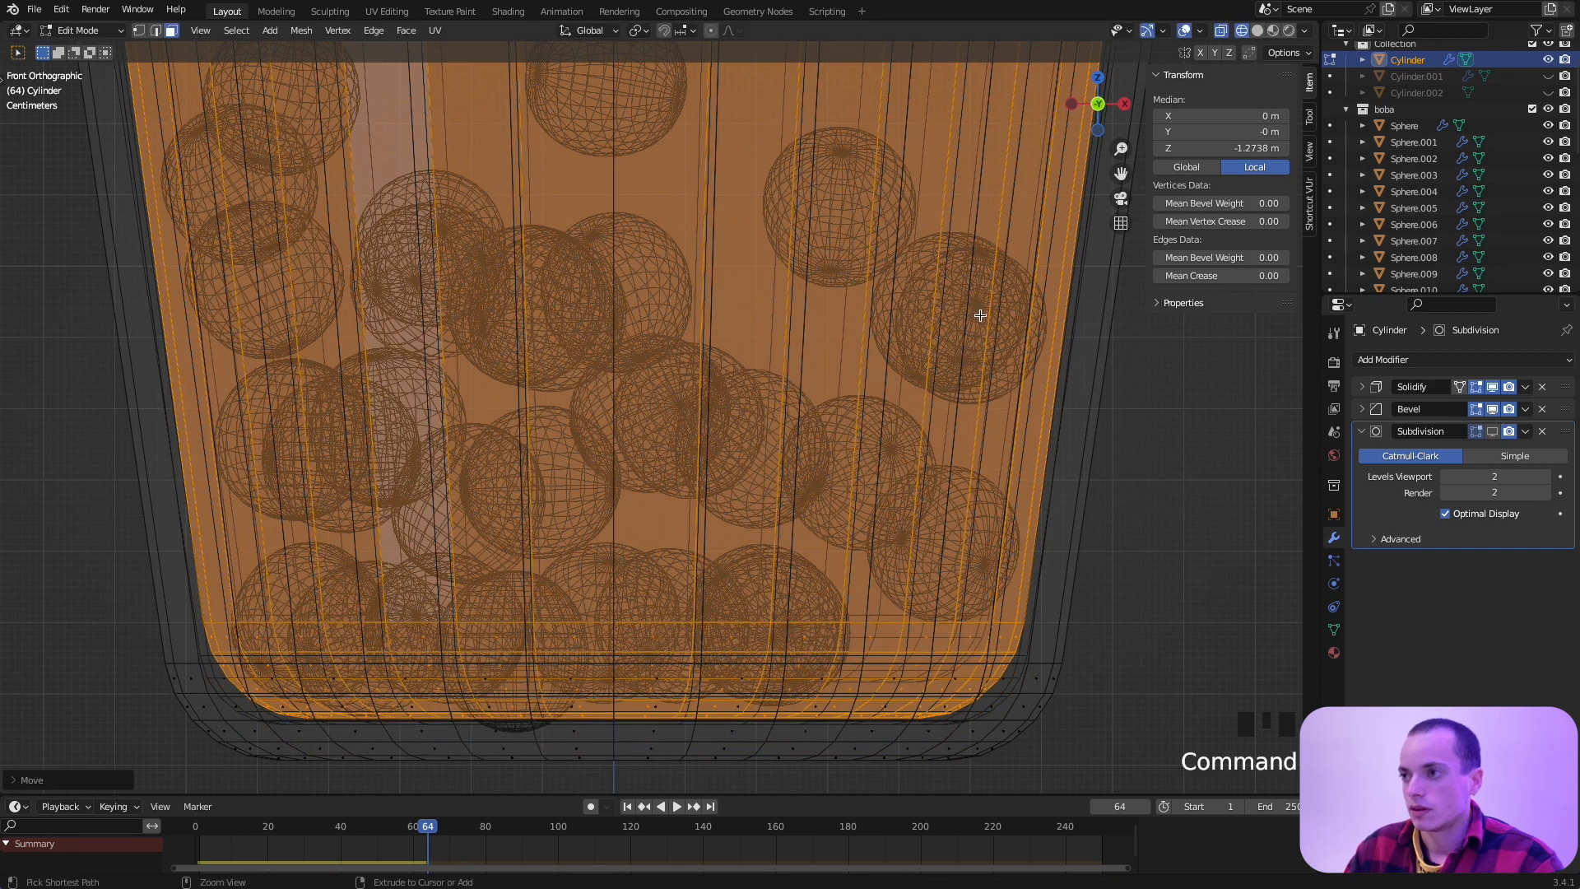
Step: Separate the selected inner faces into their own object and return to Object Mode
super+scroll(979, 315, down, 7)
scroll(979, 314, up, 10)
super+scroll(980, 315, down, 3)
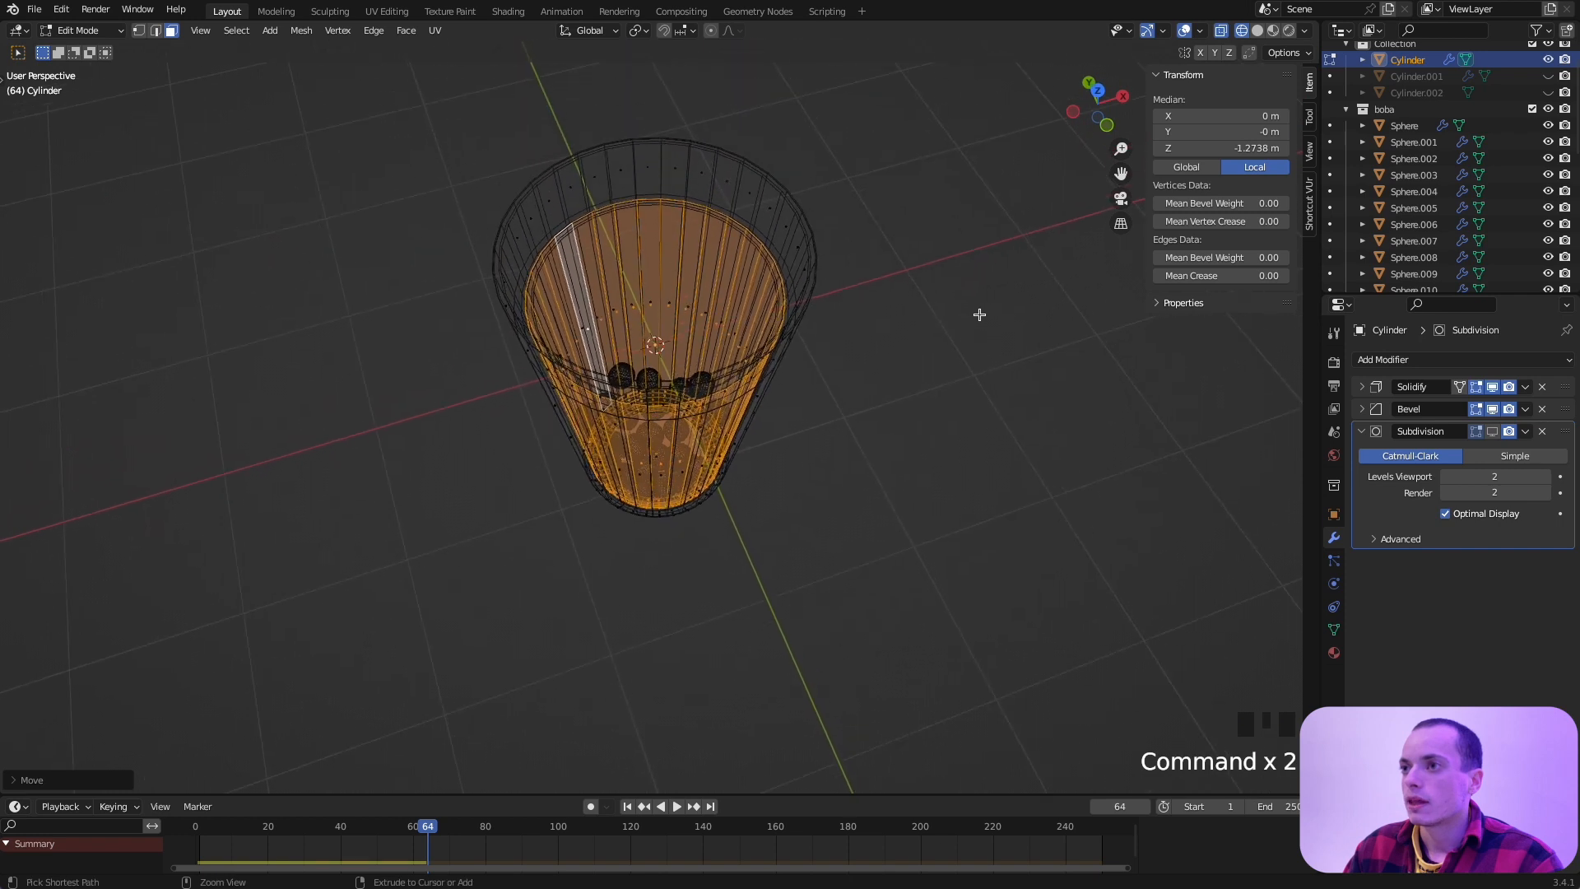
scroll(979, 314, down, 4)
super+scroll(980, 314, up, 4)
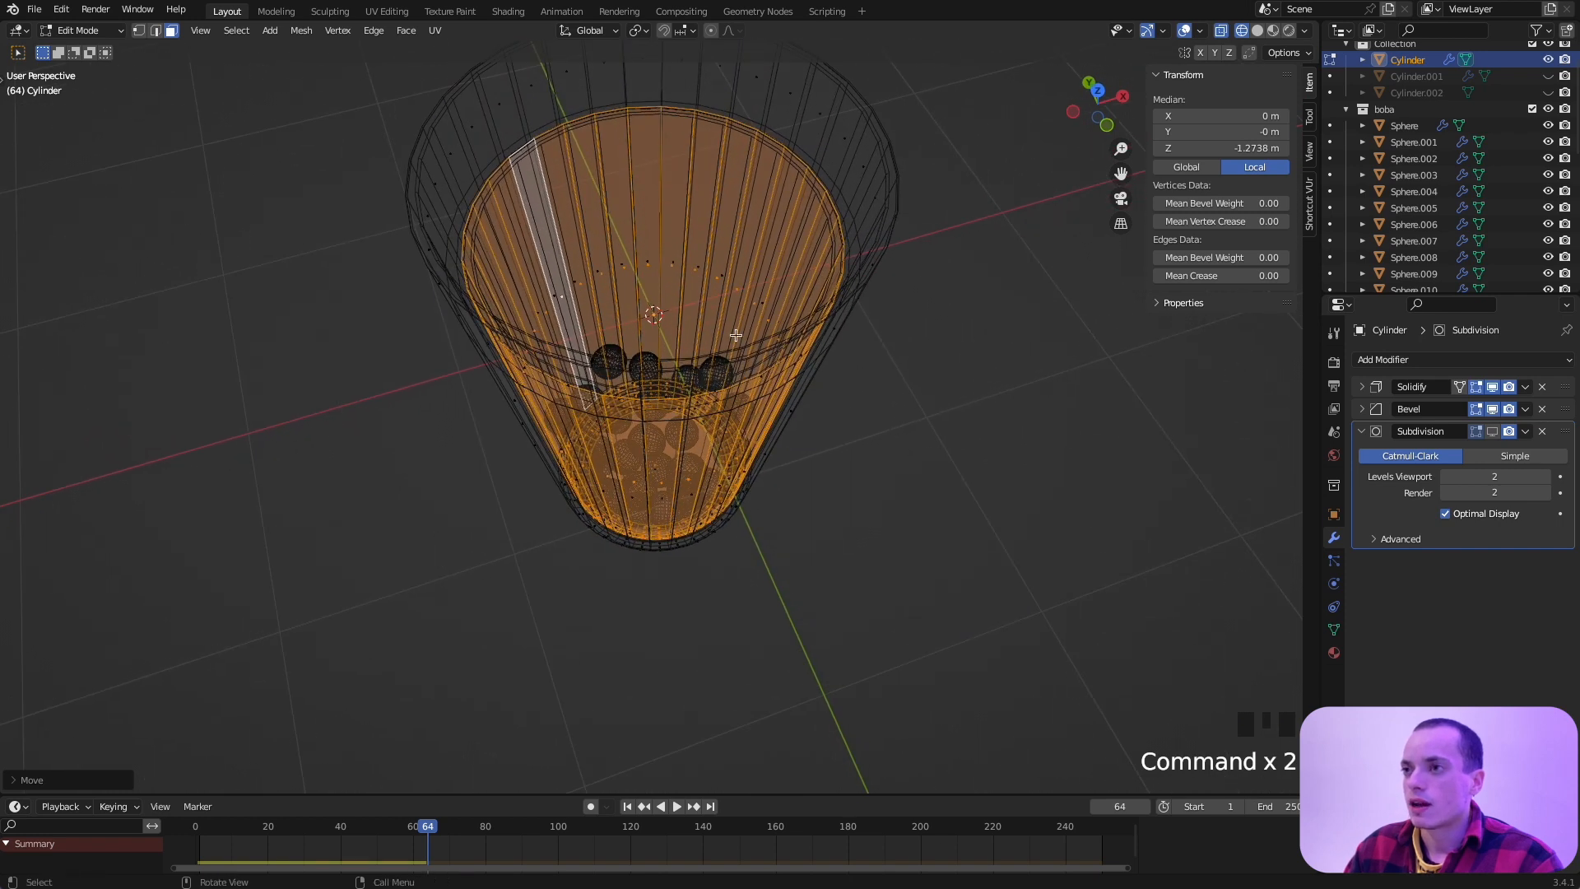
key(p)
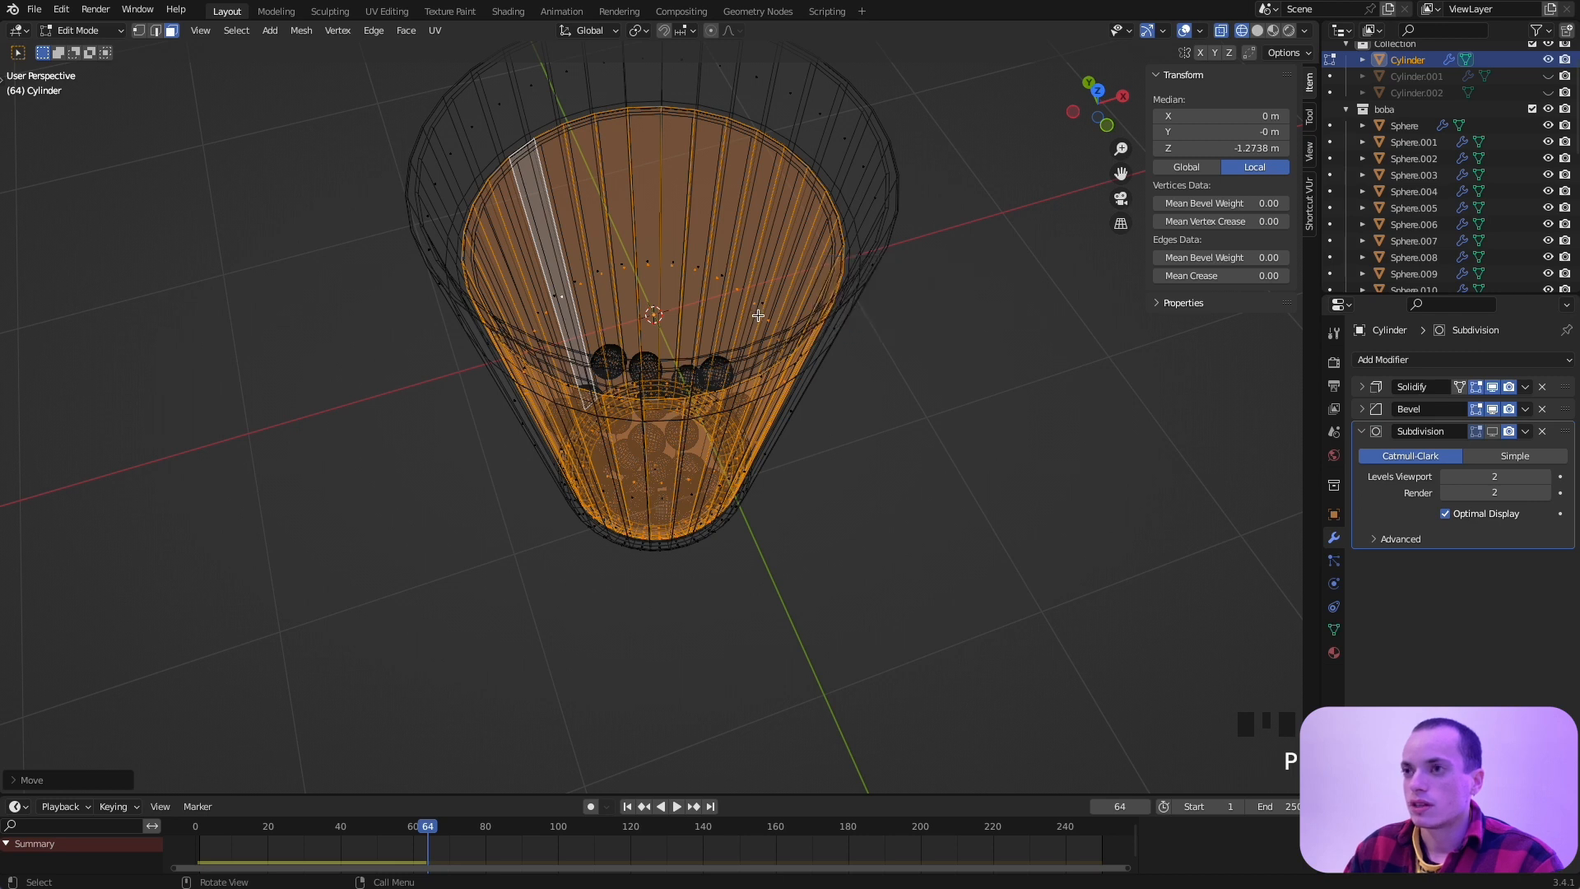
key(p)
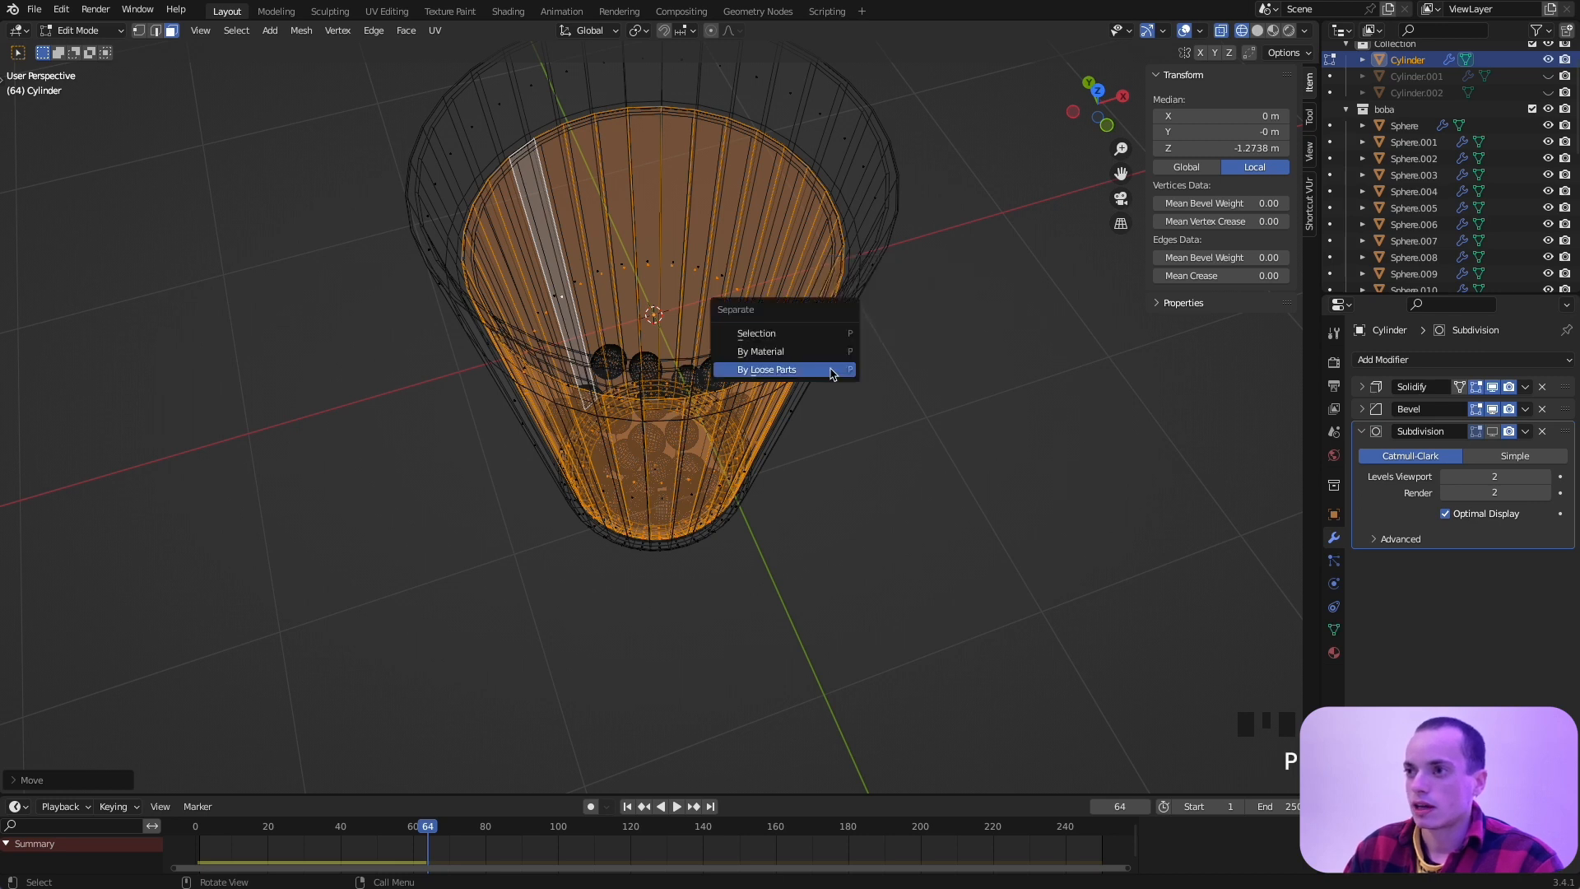
click(781, 333)
key(Tab)
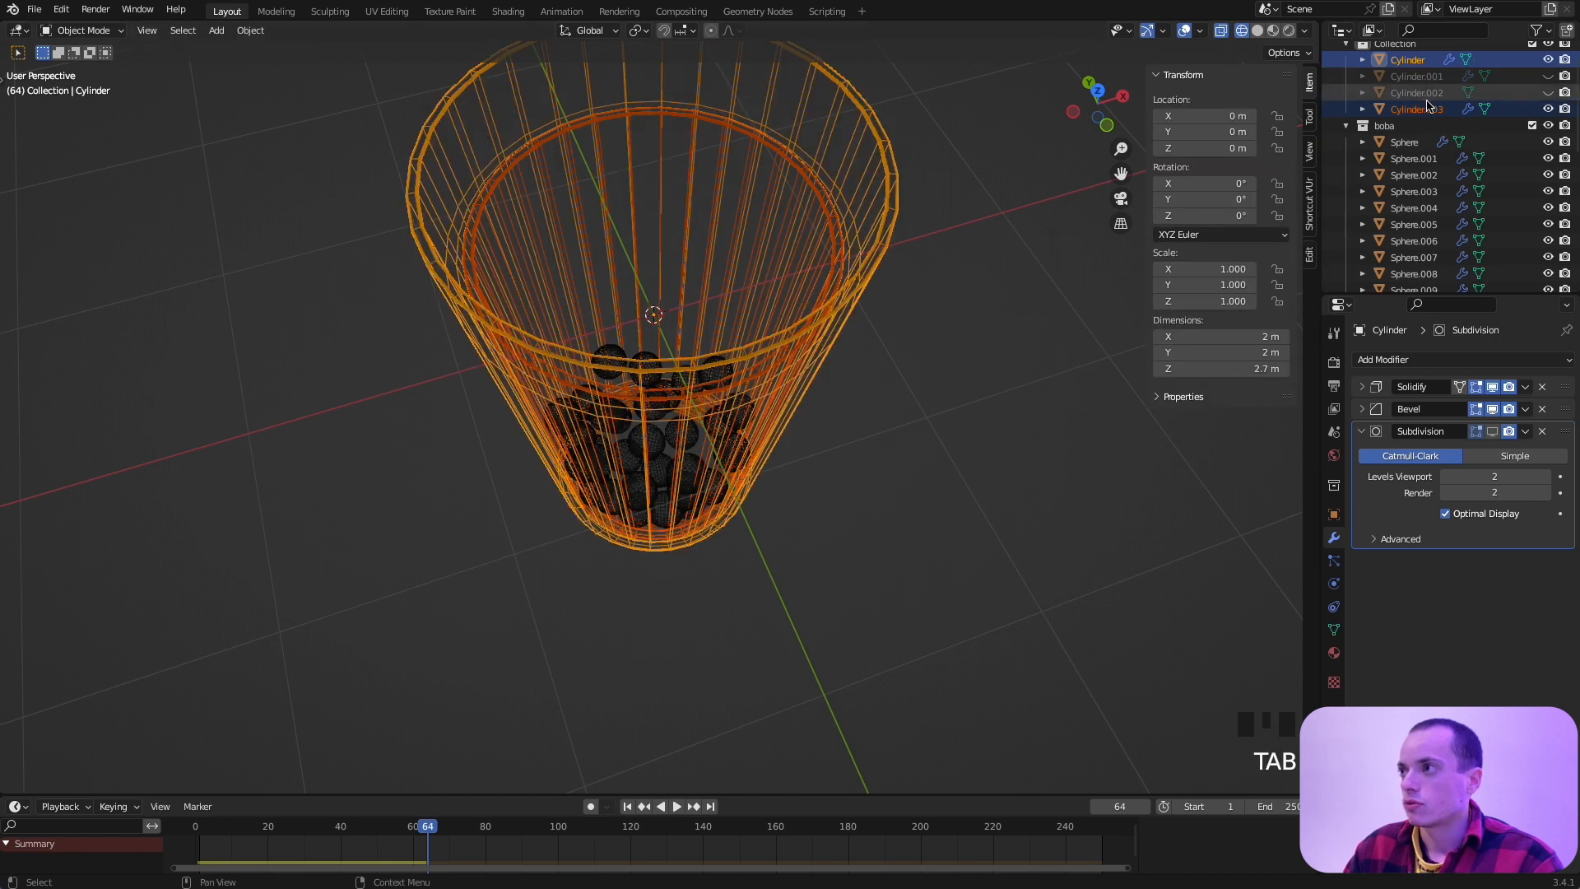
Step: Select only the separated inner object and, in solid shading, remove its Solidify modifier
click(1417, 109)
middle_drag(1034, 296, 1036, 295)
scroll(1053, 345, up, 3)
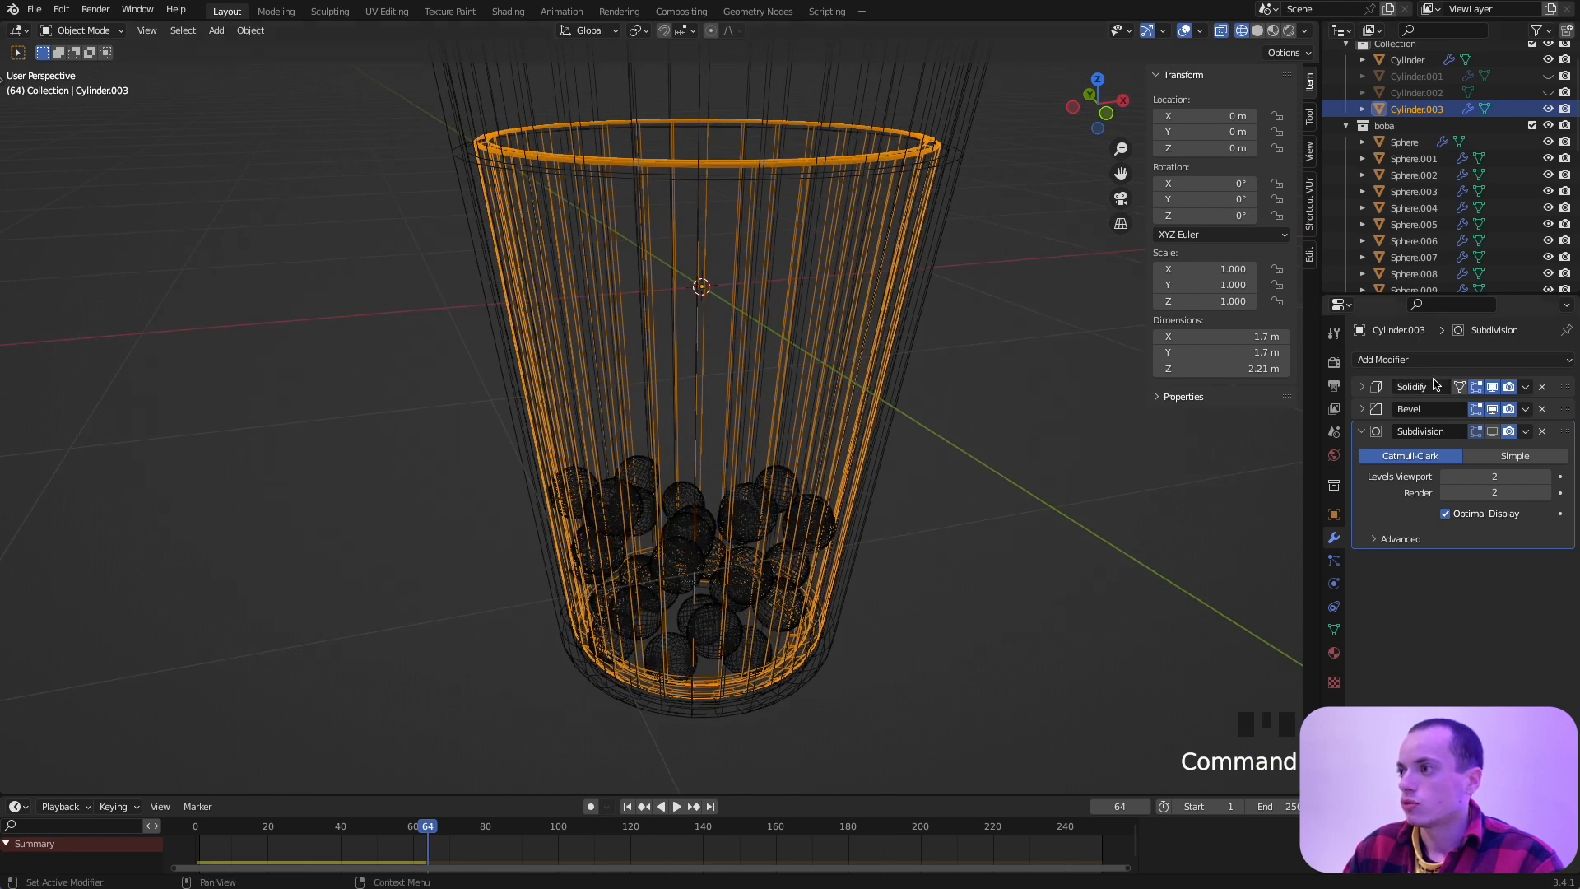
click(1256, 31)
middle_drag(1007, 206, 1009, 207)
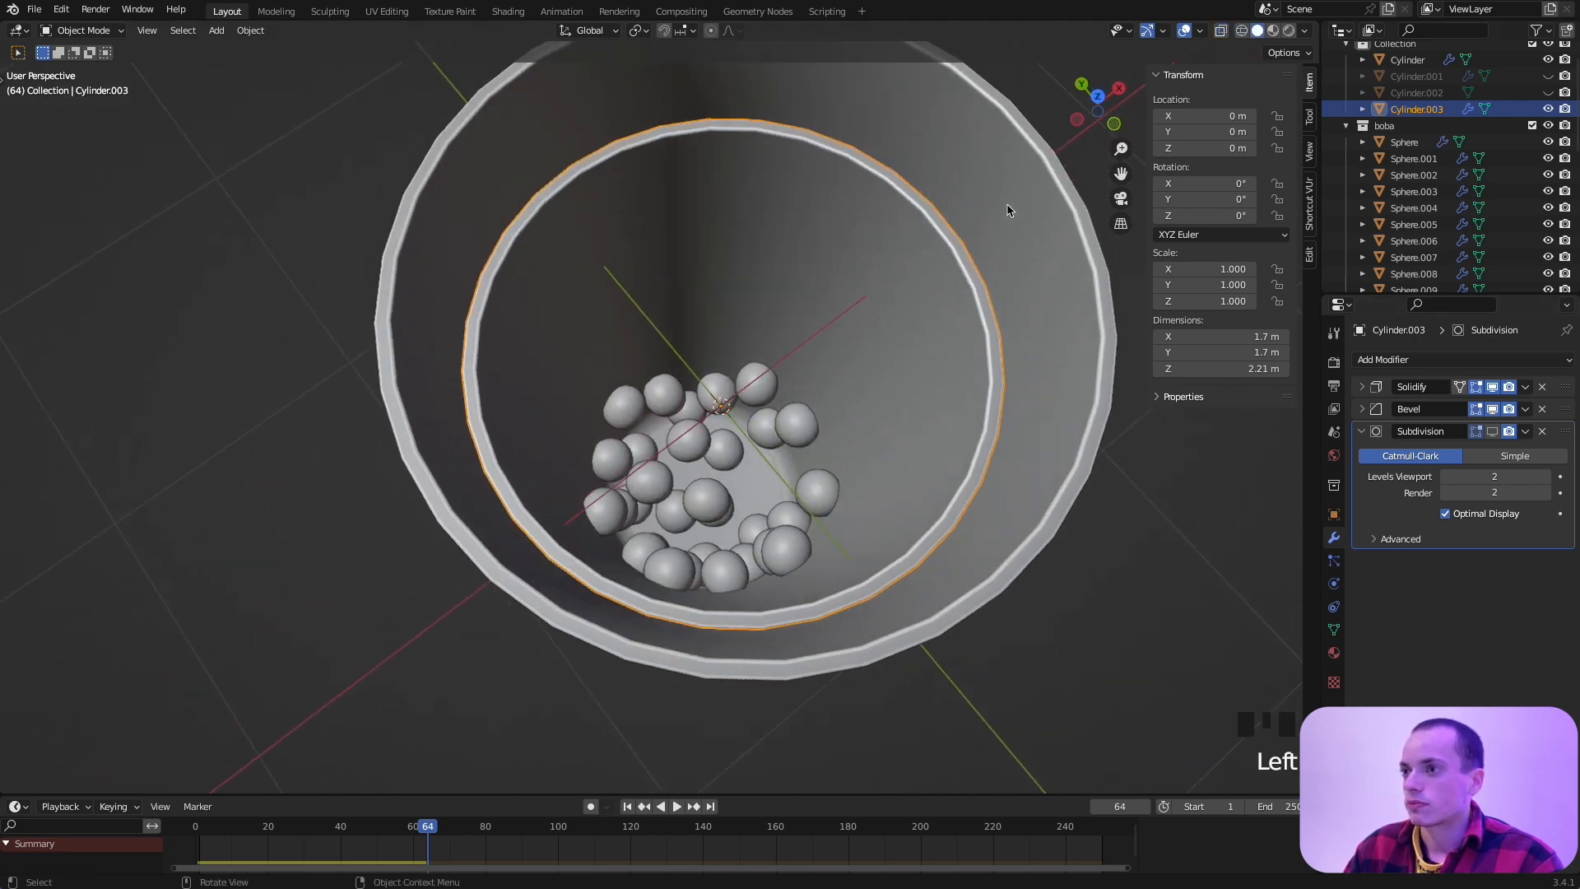
click(1542, 386)
mouse_move(899, 294)
middle_down()
mouse_move(900, 247)
mouse_move(902, 316)
middle_up()
Step: Edit the inner object in edge selection and select the loop around its open top
key(Tab)
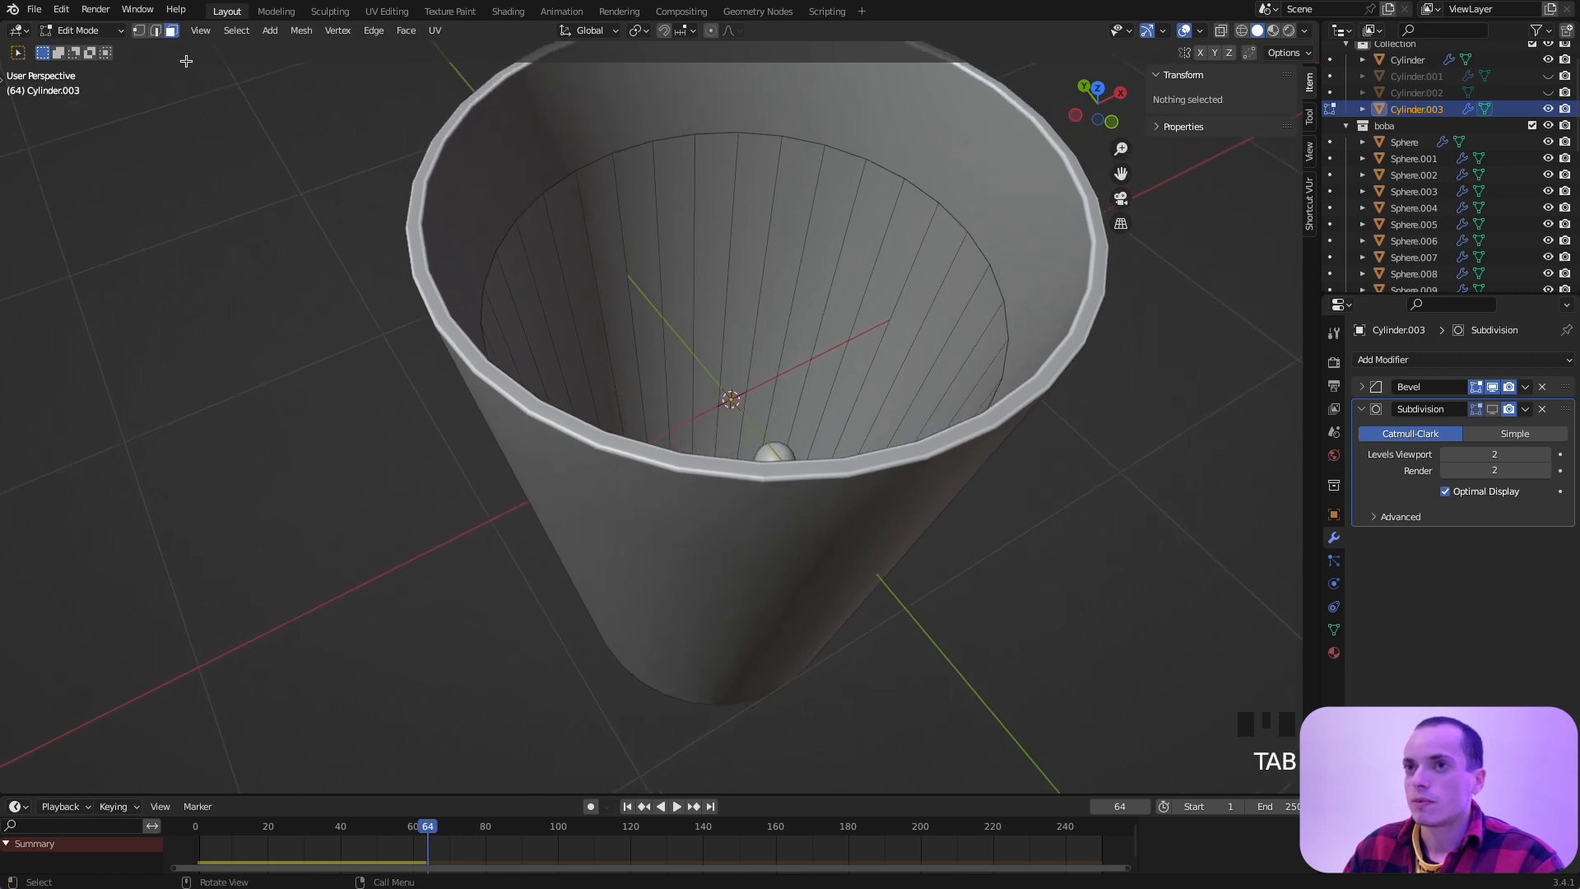
click(156, 31)
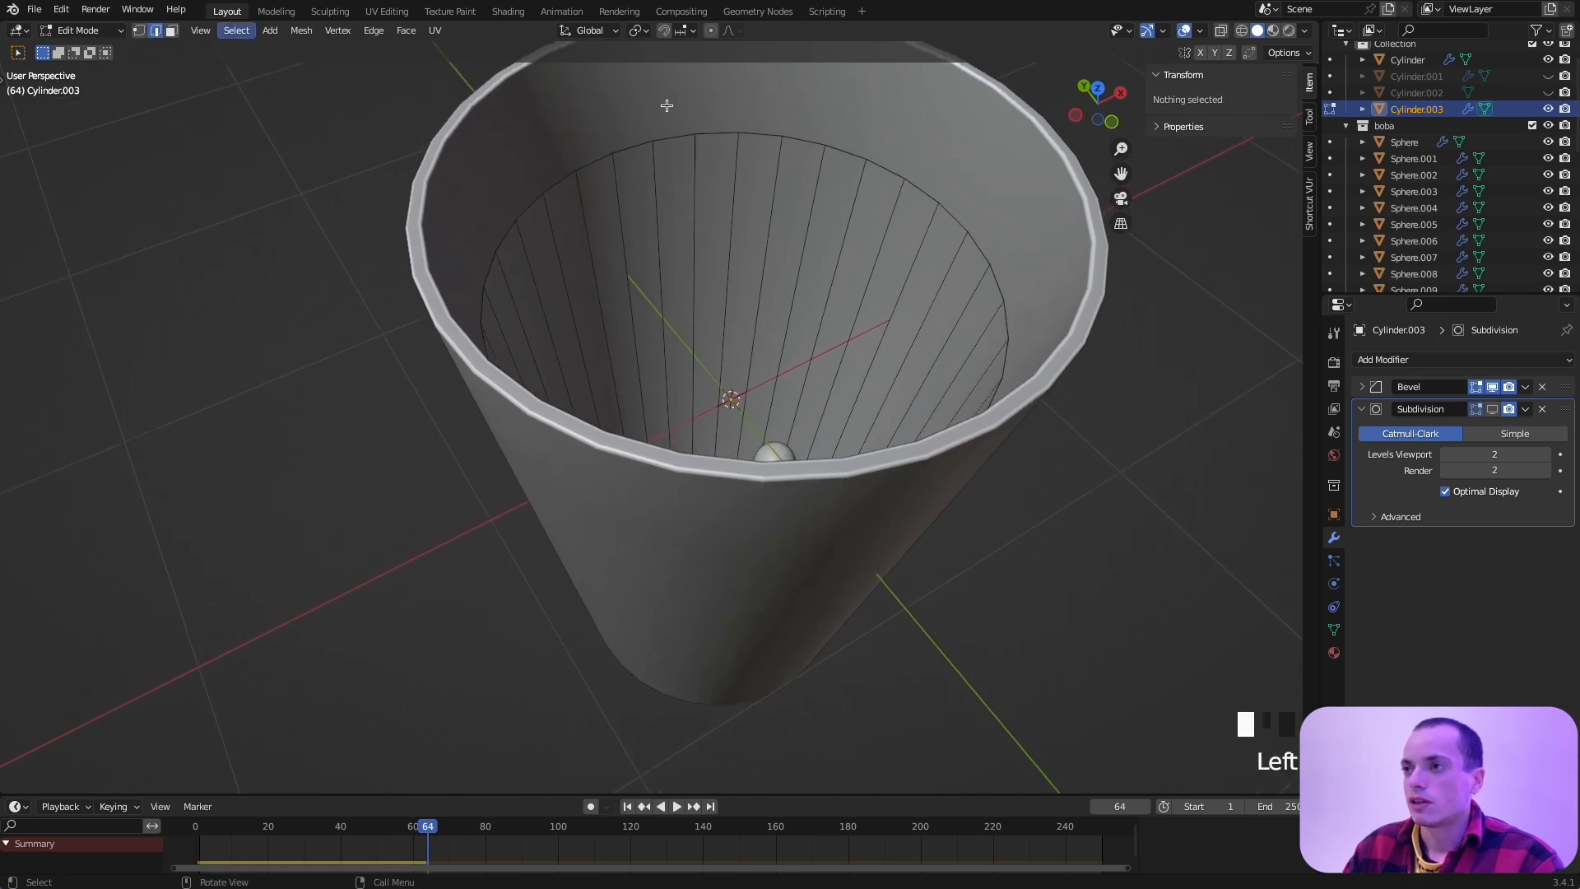
alt+click(859, 154)
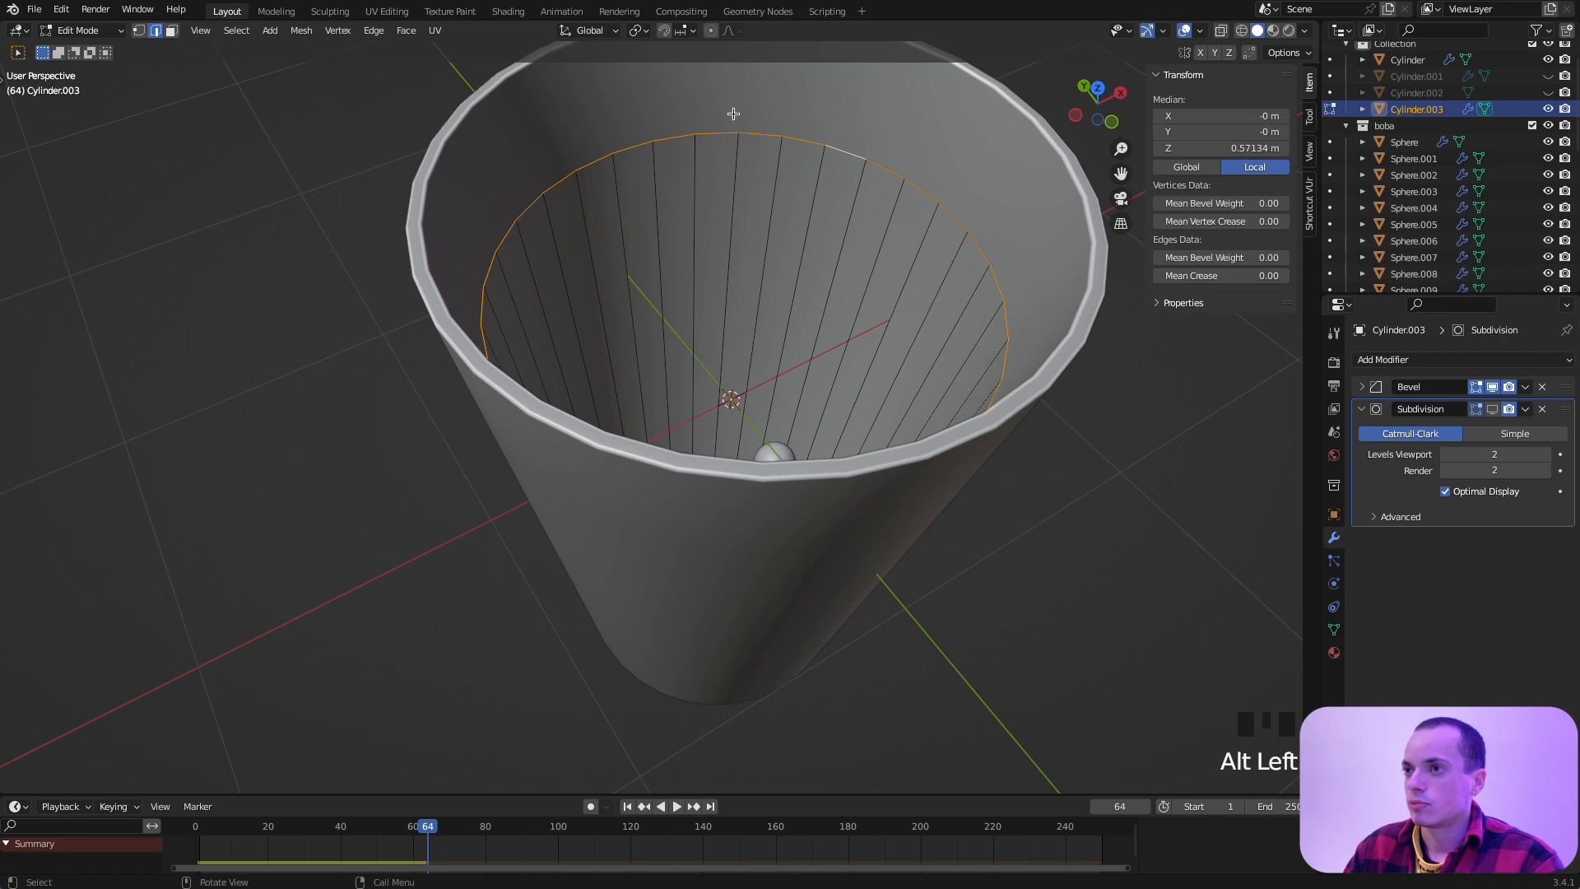
middle_drag(857, 295, 855, 296)
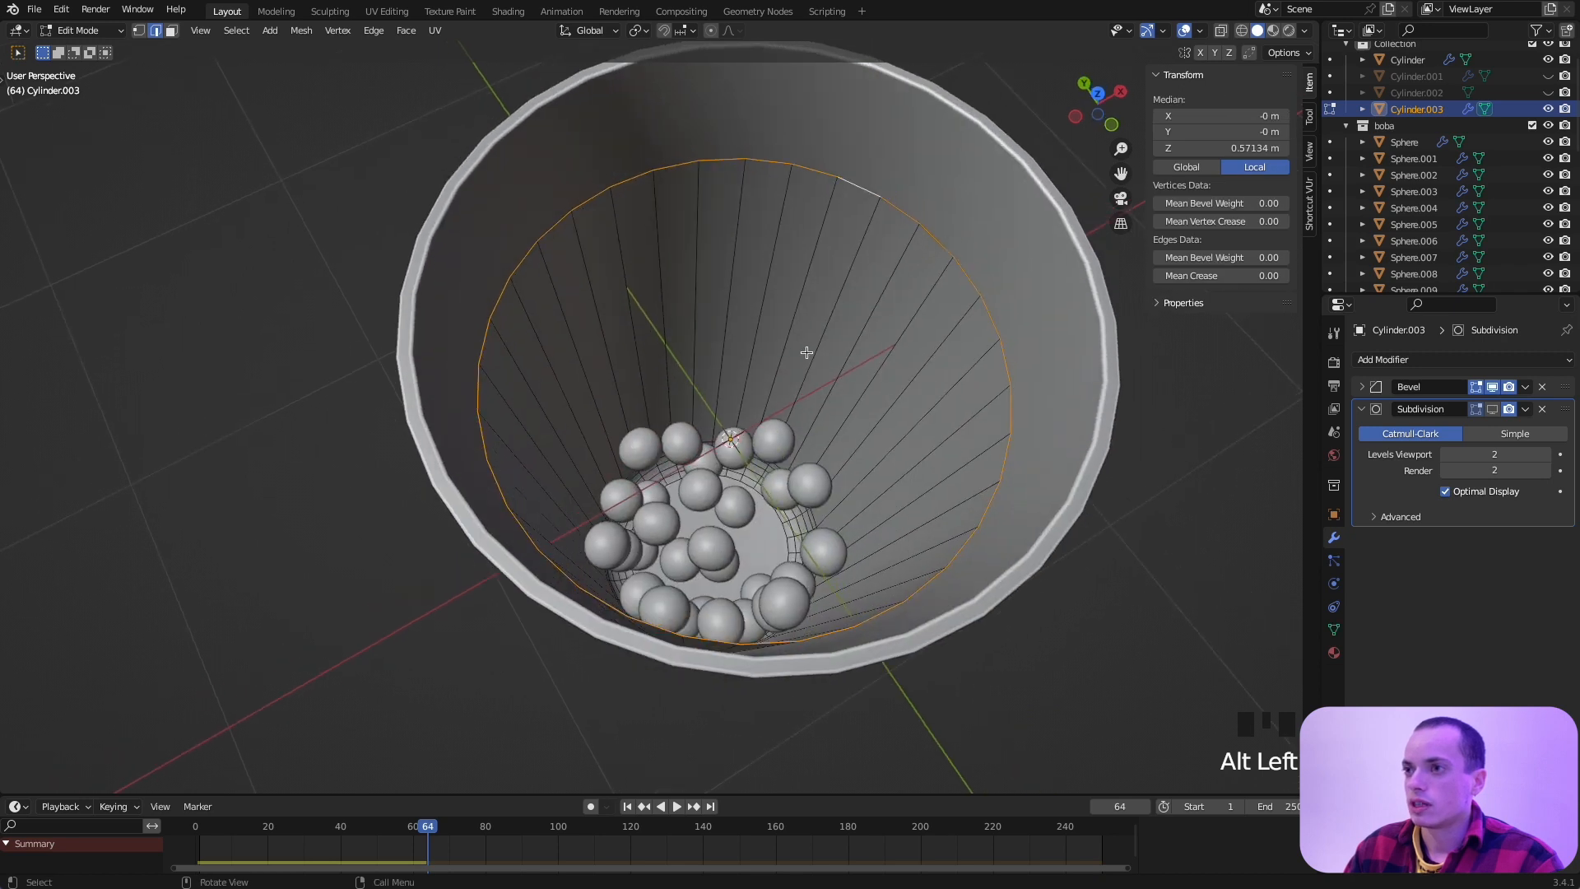
Step: Undo a trial single-face cap on the selected top loop and close it with Grid Fill instead
key(f)
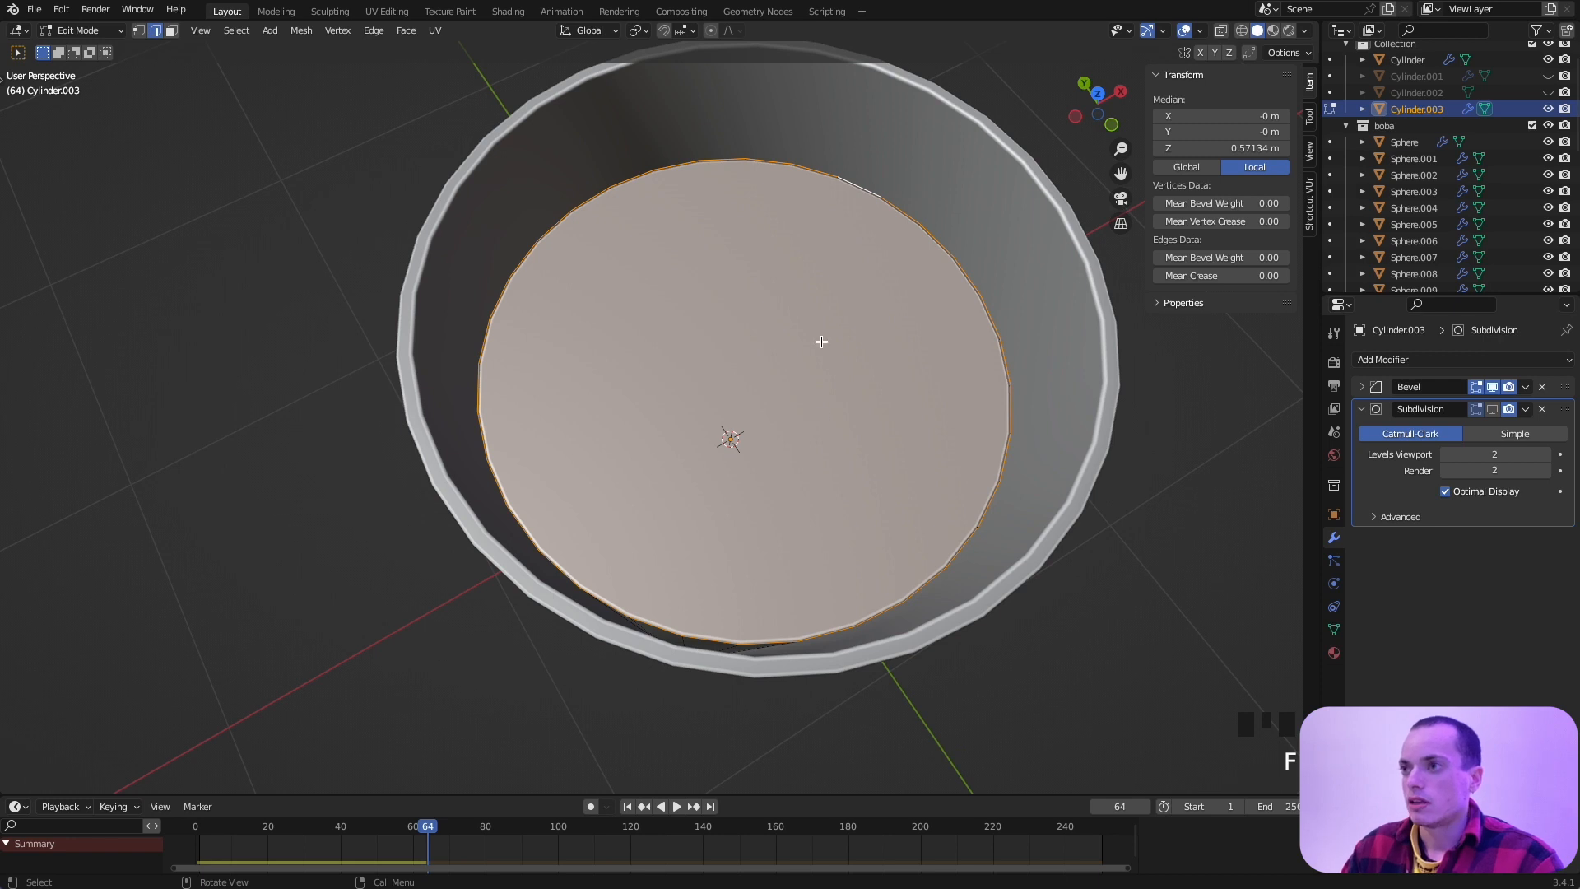
key(ctrl+z)
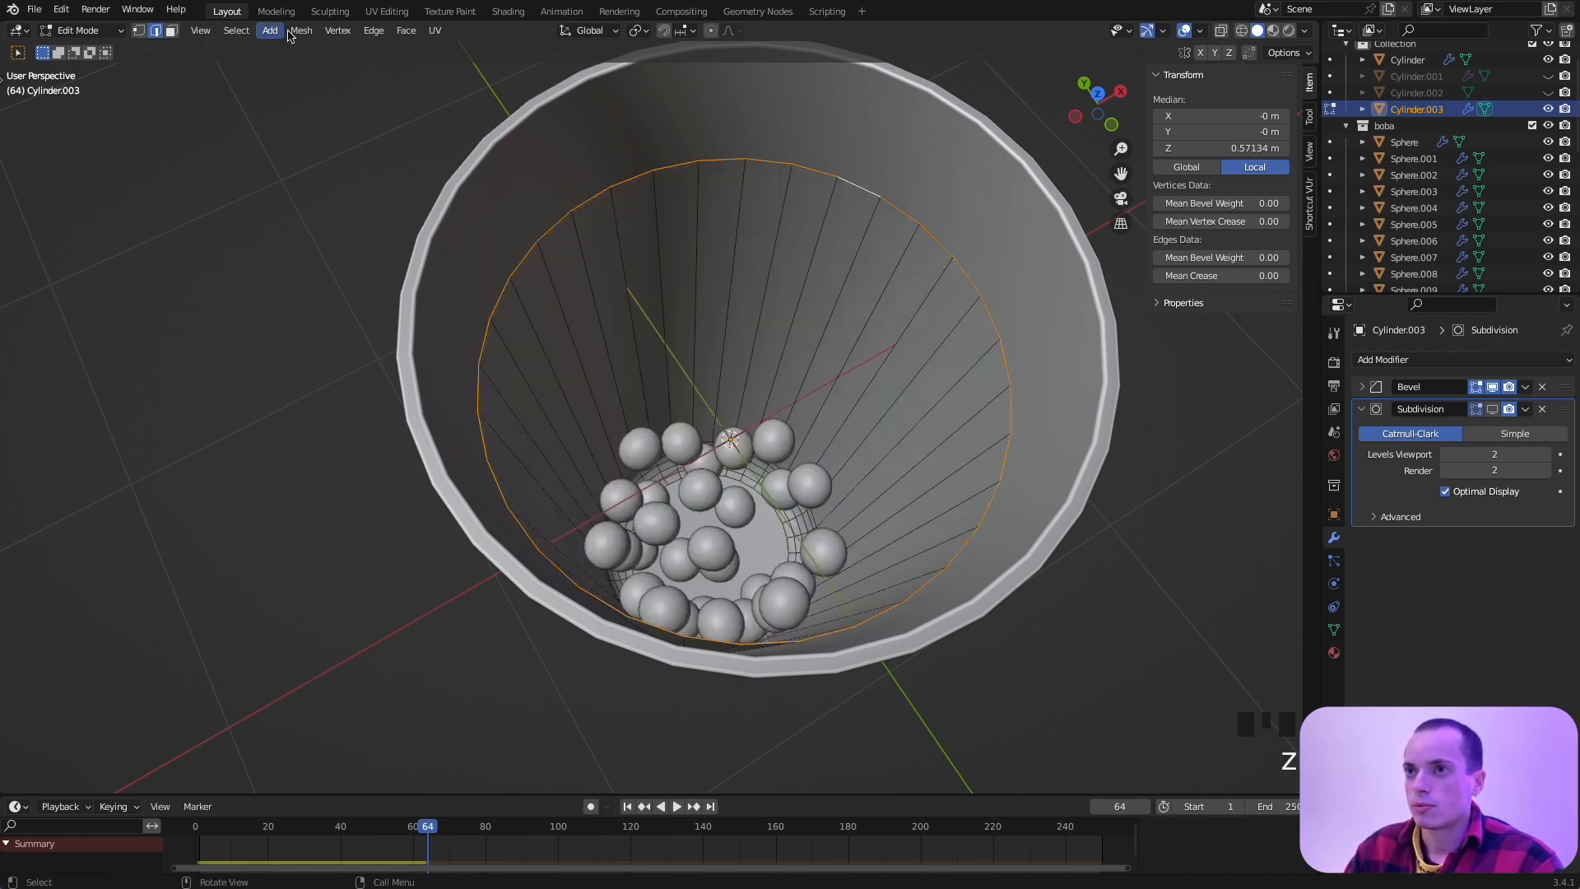
click(403, 32)
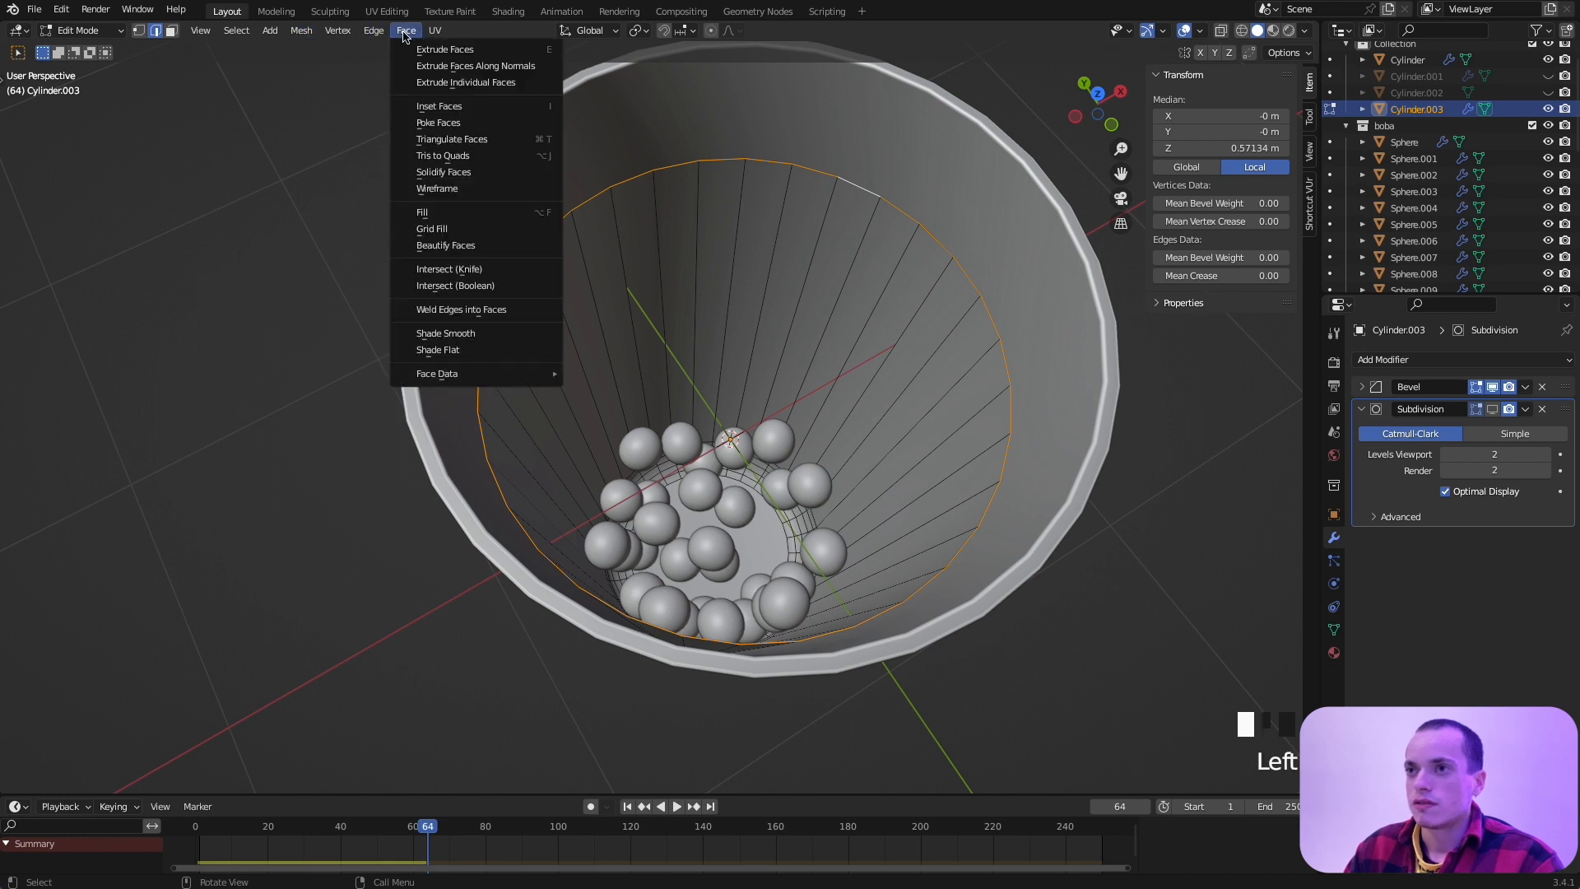
click(446, 231)
Step: Examine the grid-filled liquid surface up close and from a lower angle above the rim
super+scroll(753, 291, up, 8)
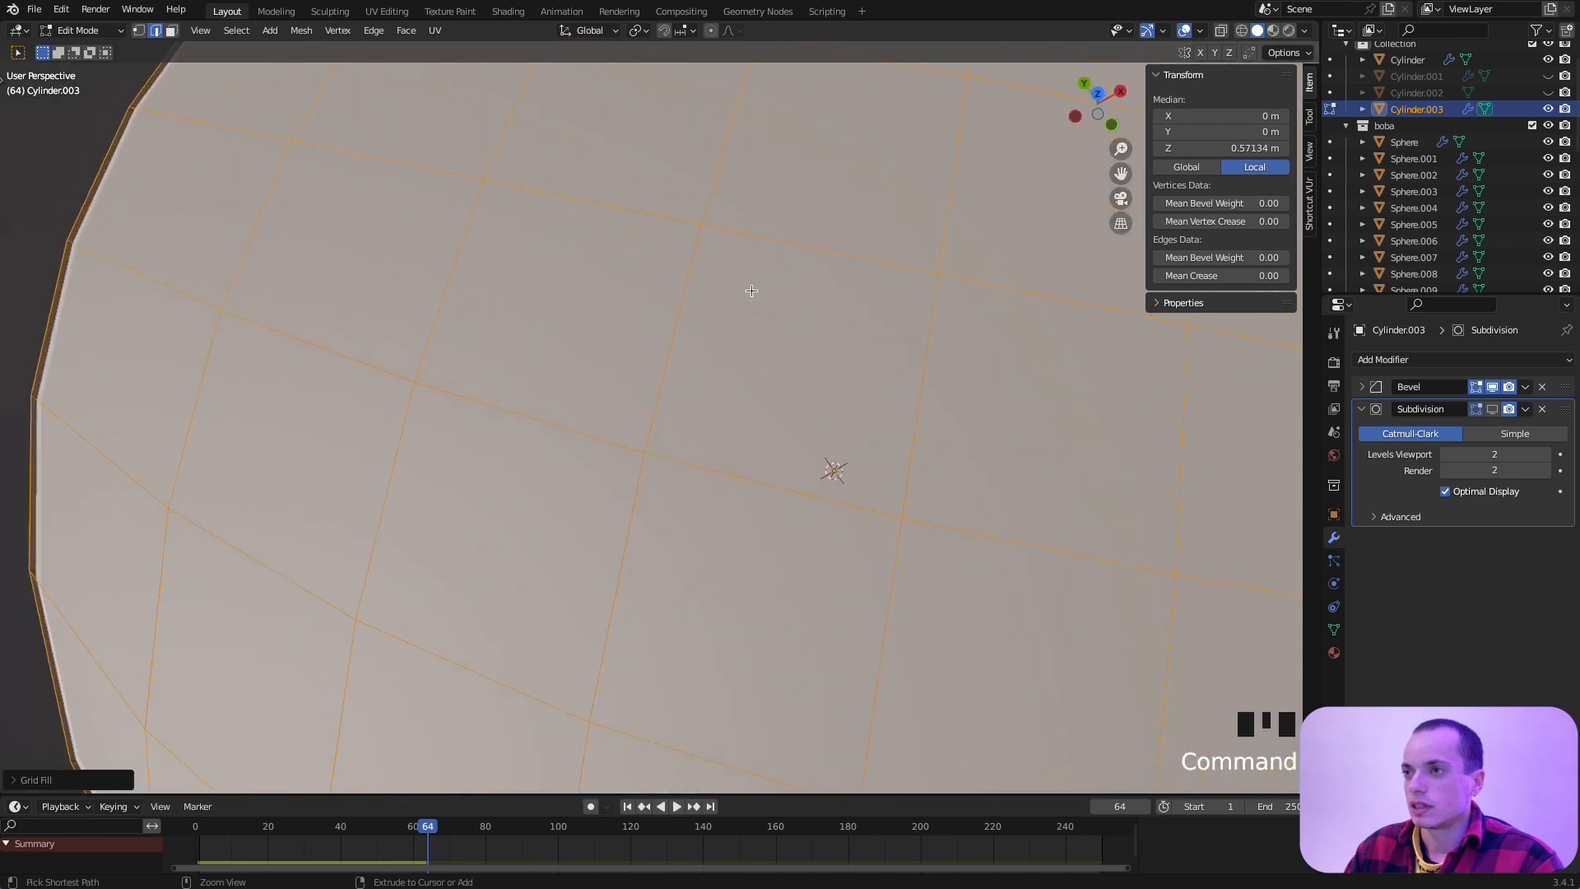
super+scroll(752, 292, down, 8)
scroll(751, 290, down, 5)
super+scroll(751, 290, up, 2)
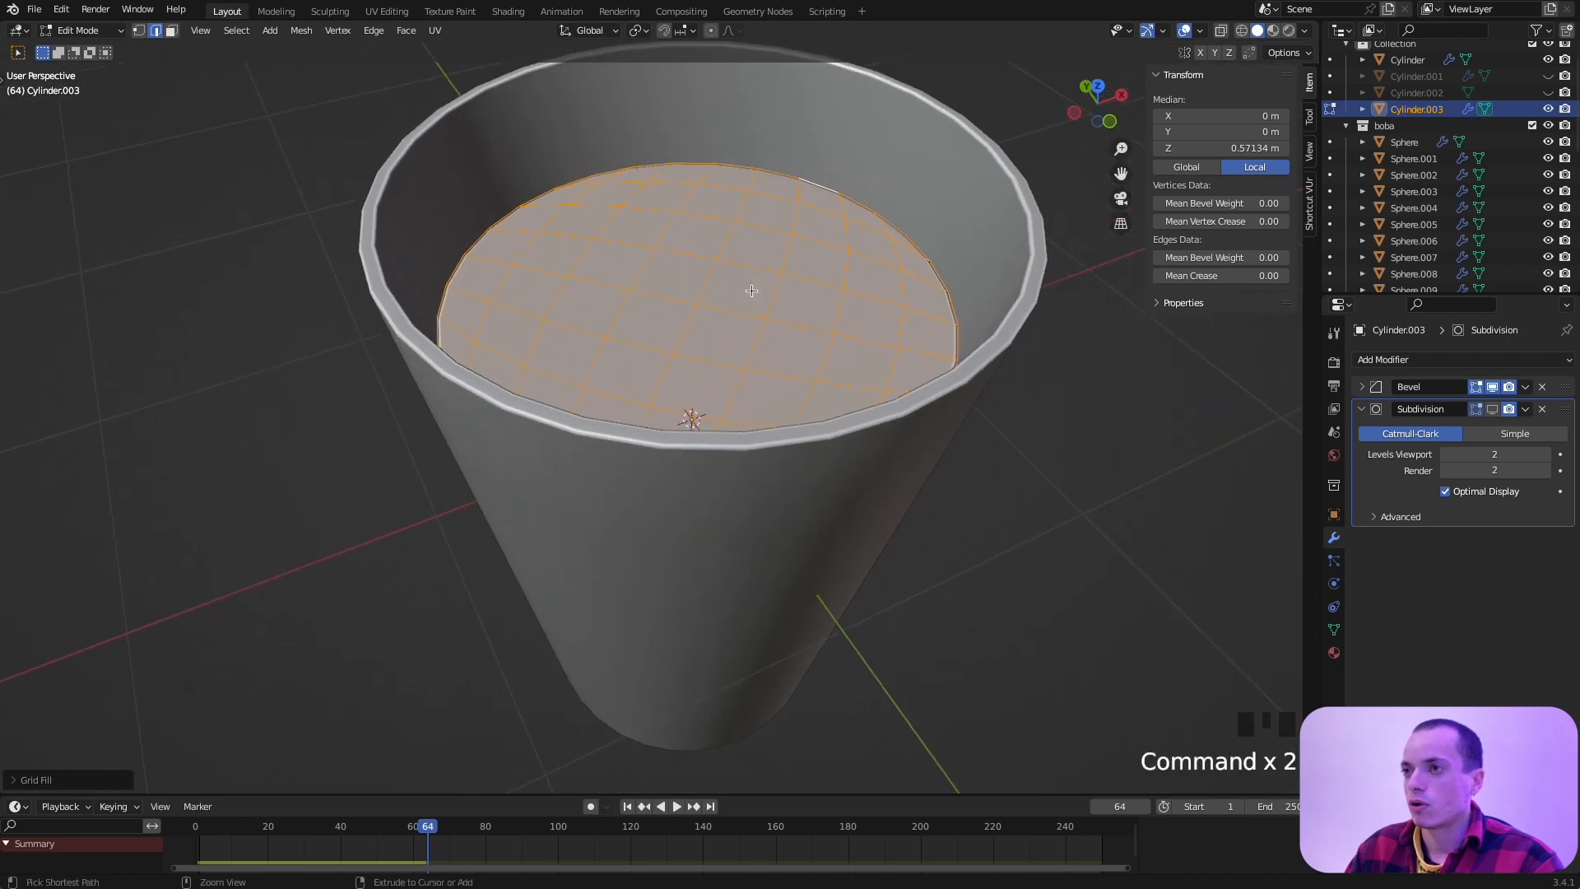
super+scroll(750, 291, up, 5)
super+scroll(750, 291, down, 3)
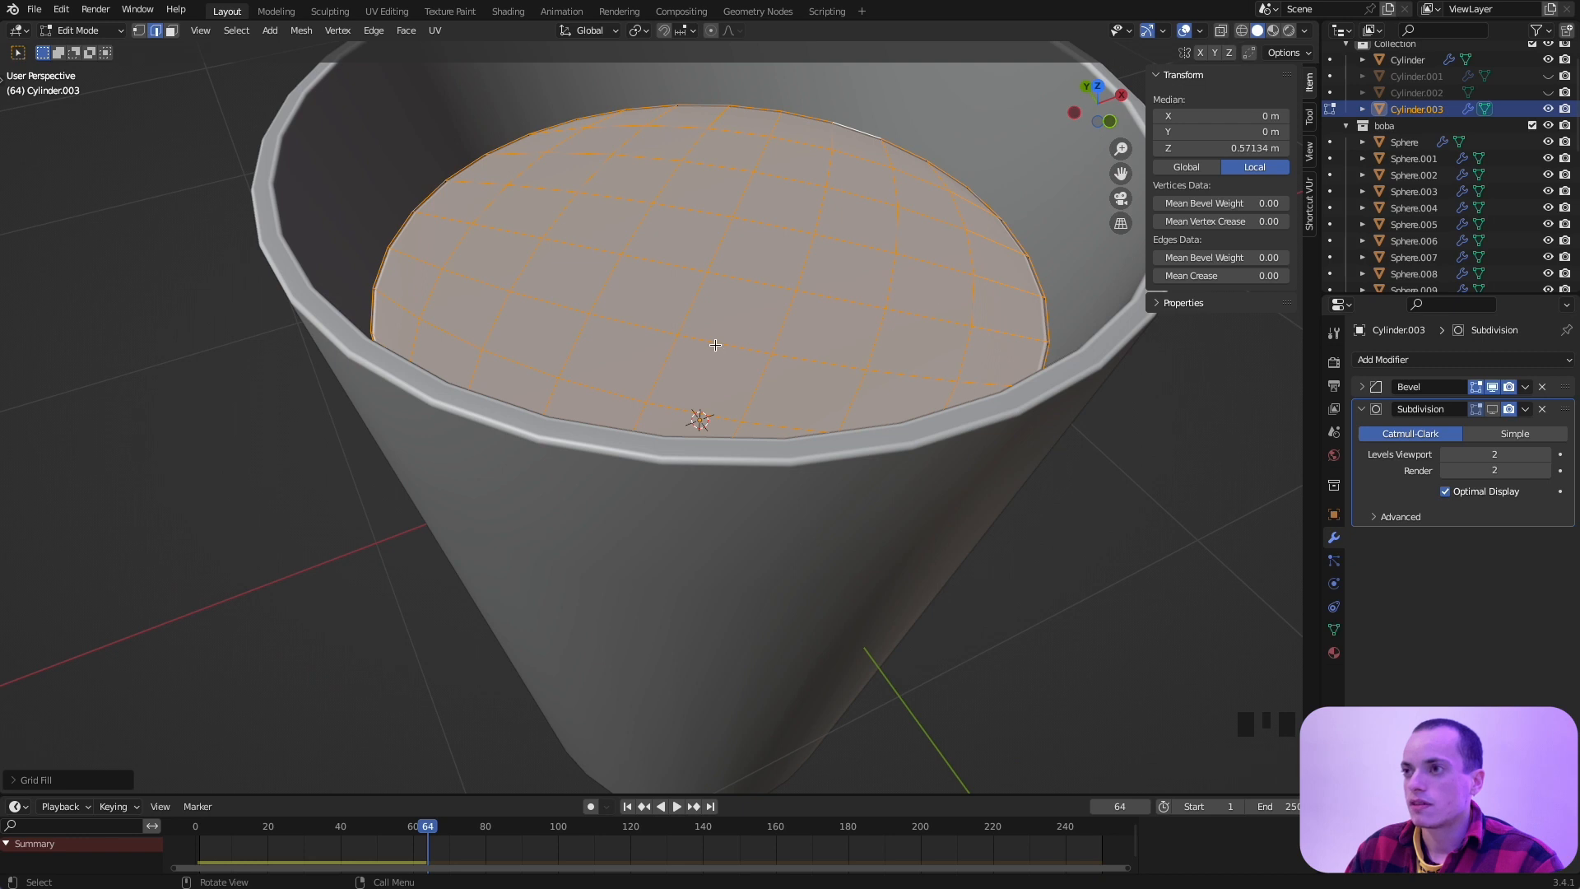
shift+scroll(659, 245, up, 5)
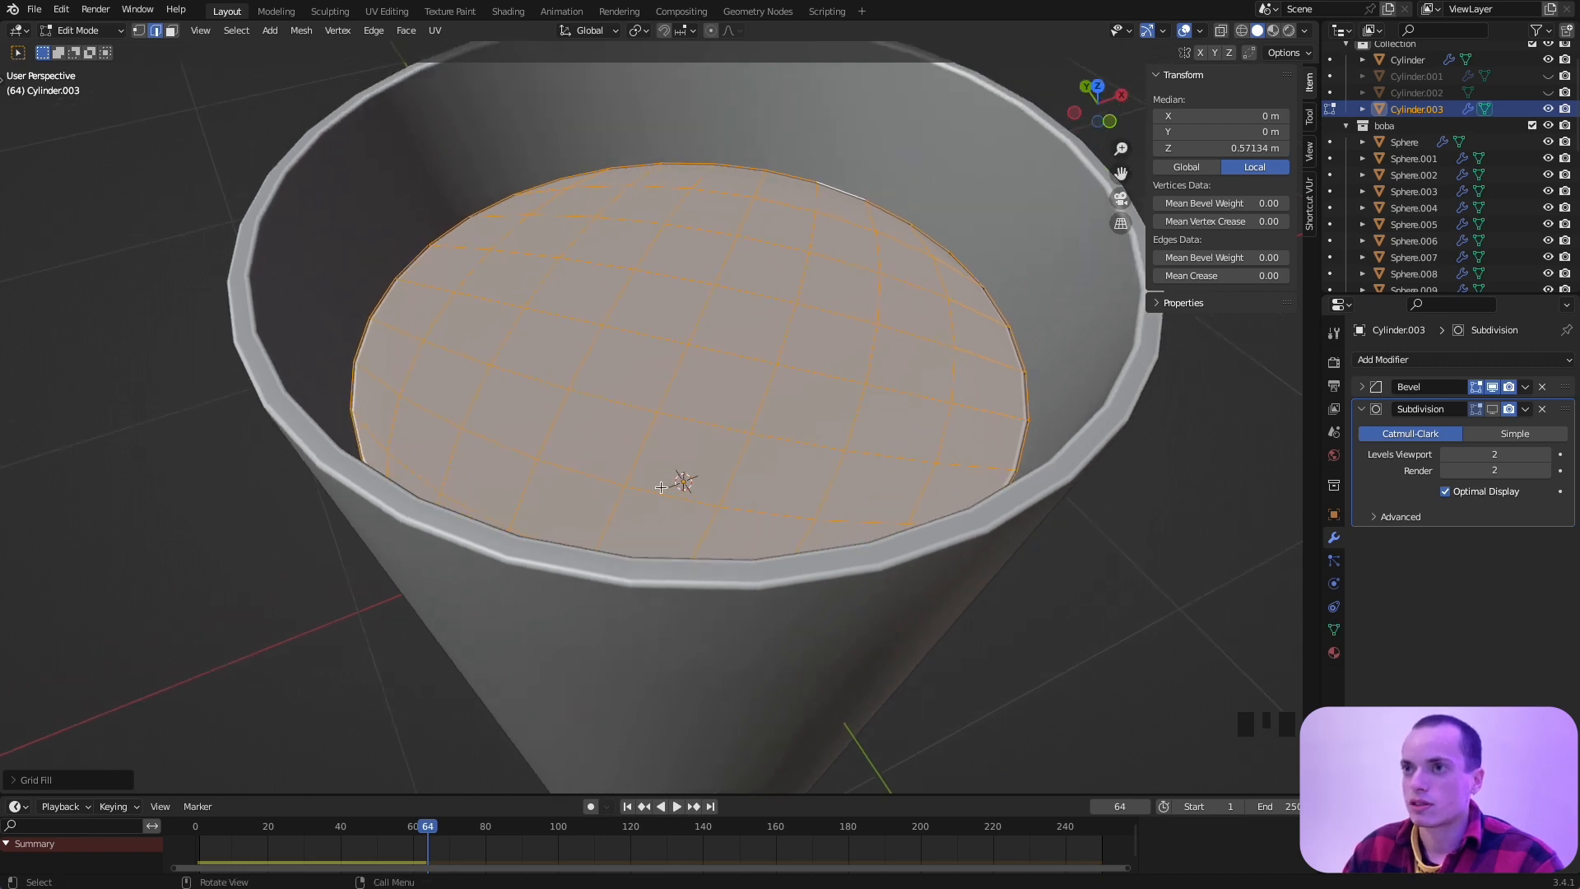
Step: Switch to vertex selection, enable proportional editing and select one vertex inside the grid-filled liquid surface
click(138, 31)
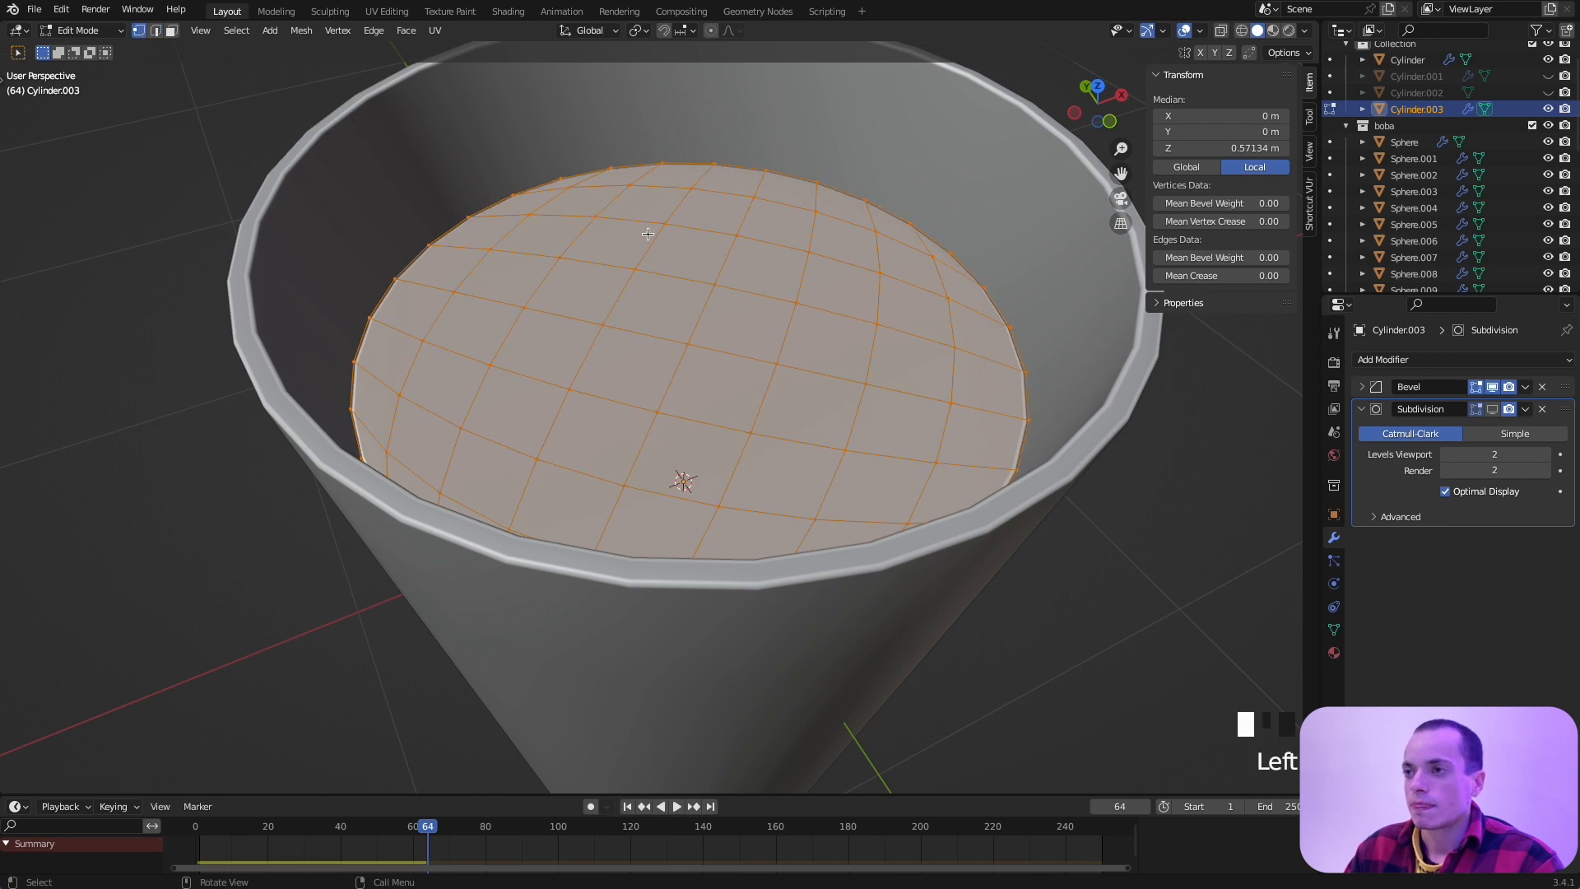
click(713, 33)
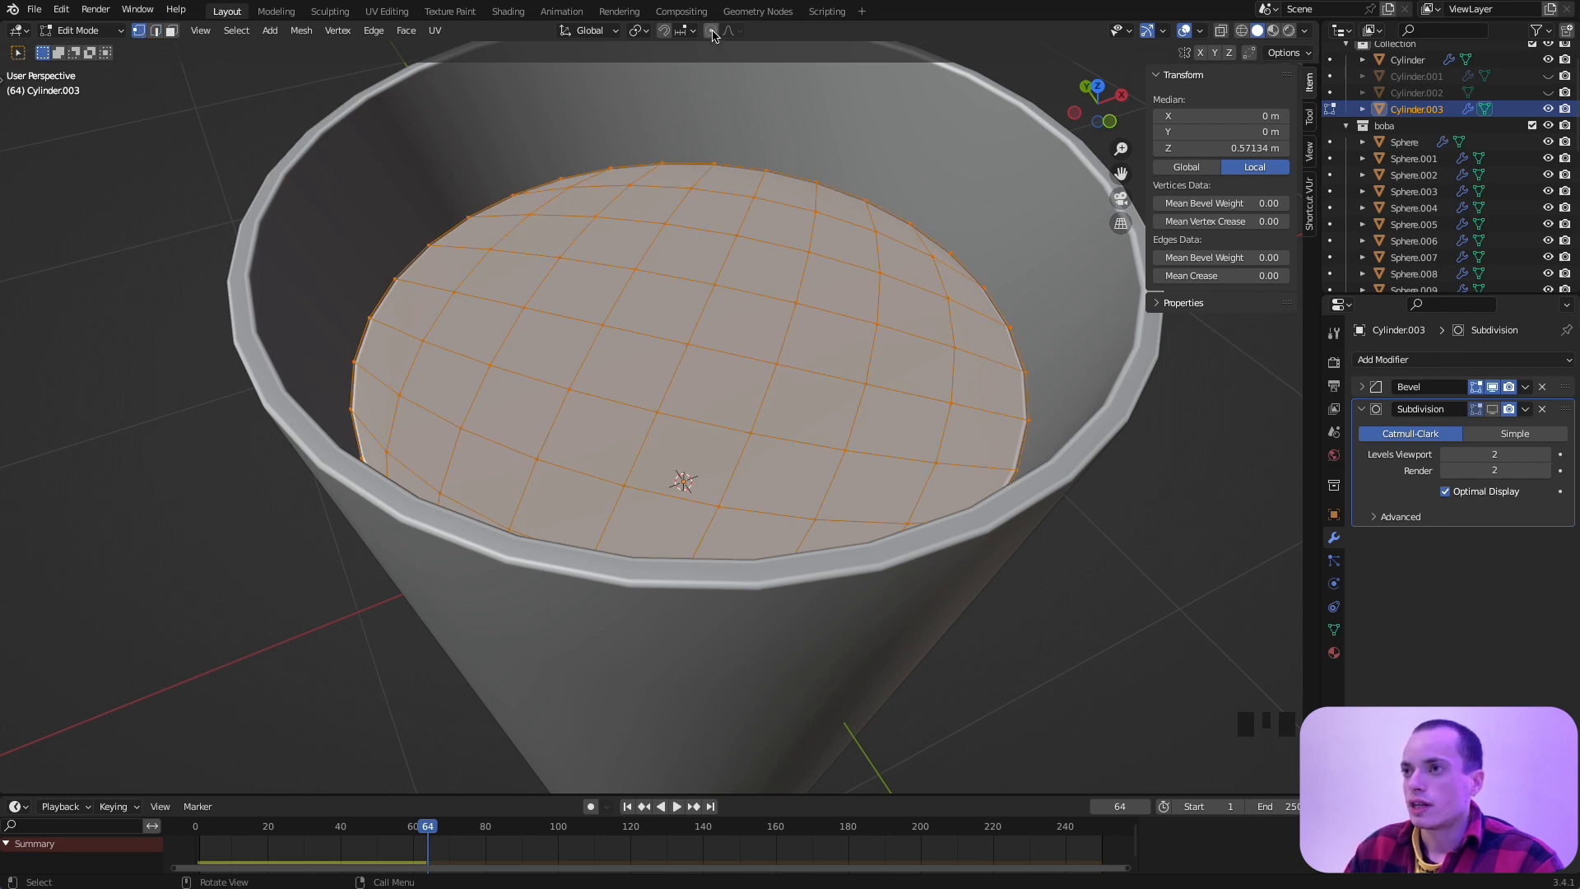
click(602, 325)
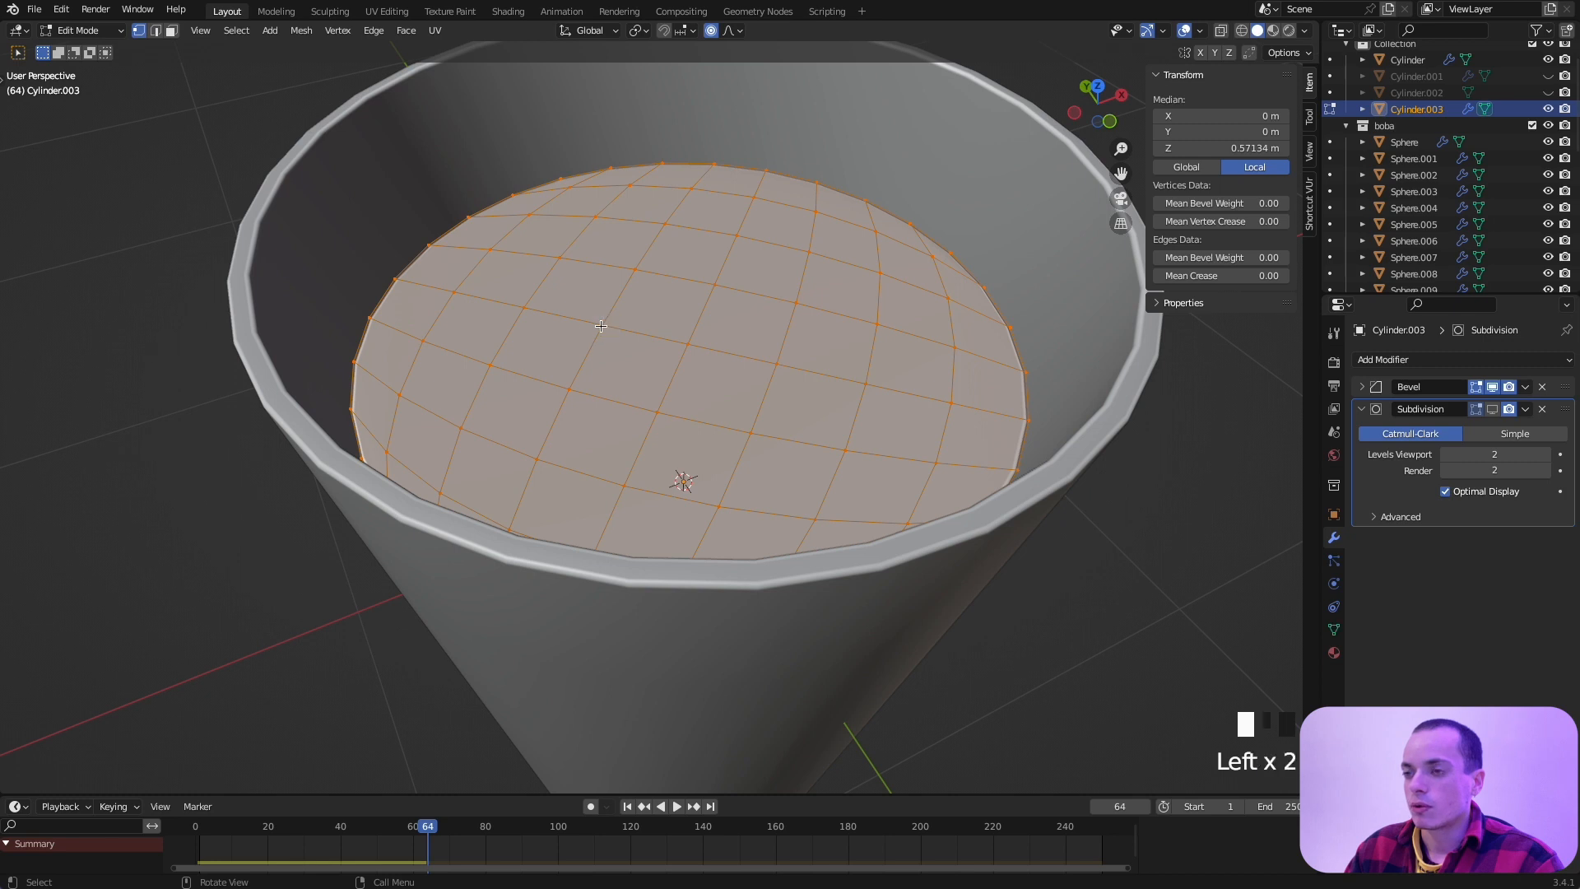
middle_drag(614, 330, 612, 332)
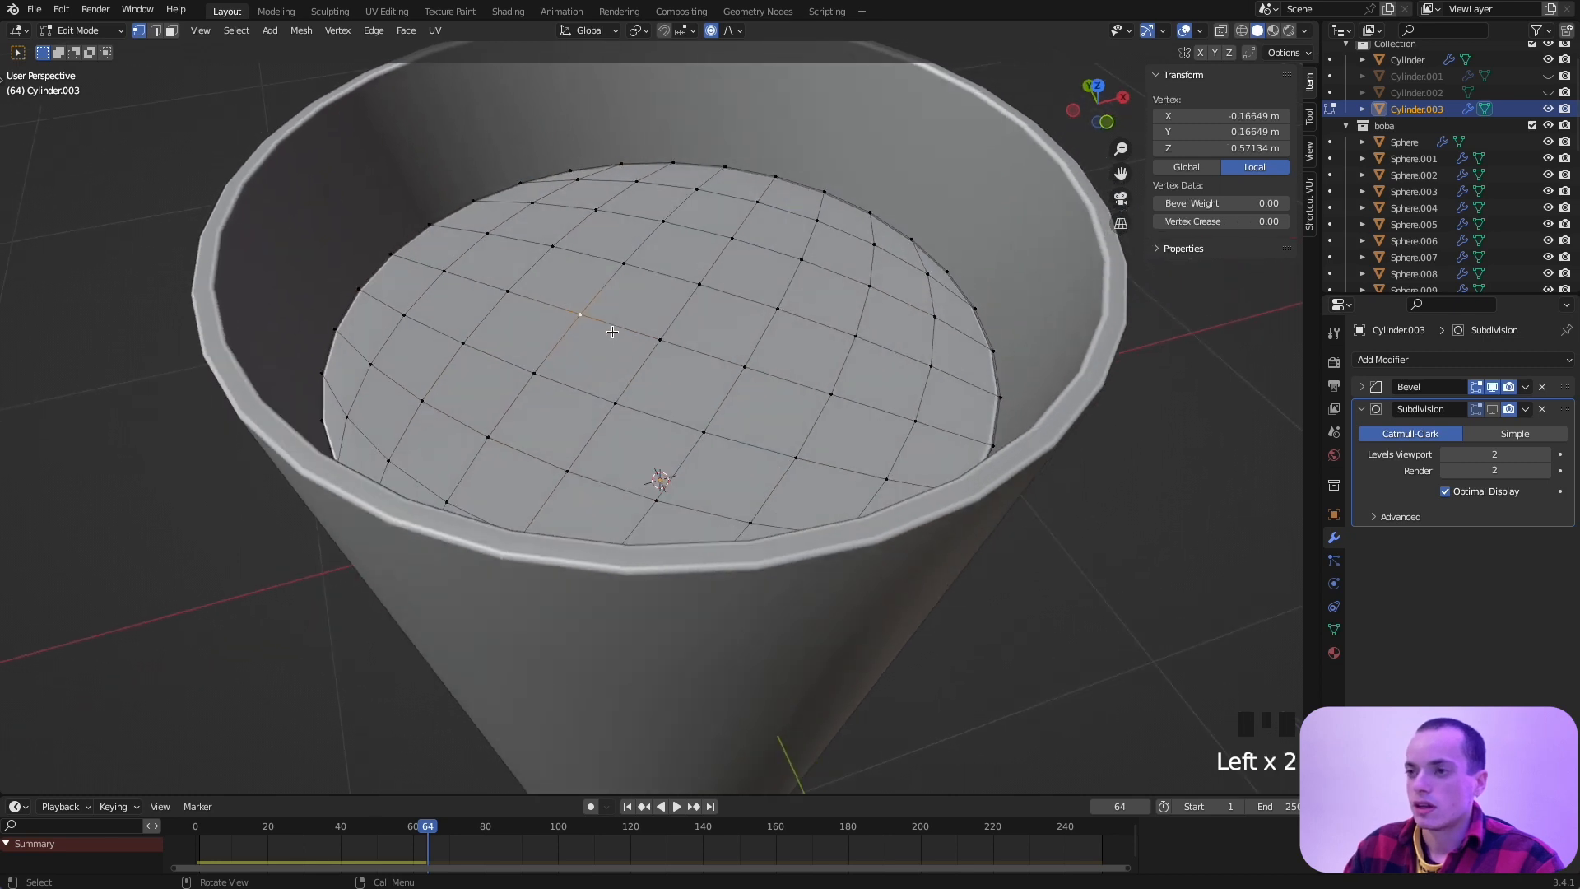
Step: Pull the selected surface vertex slightly downward with smooth proportional falloff at a size of about 0.45 m
key(g)
scroll(613, 332, up, 16)
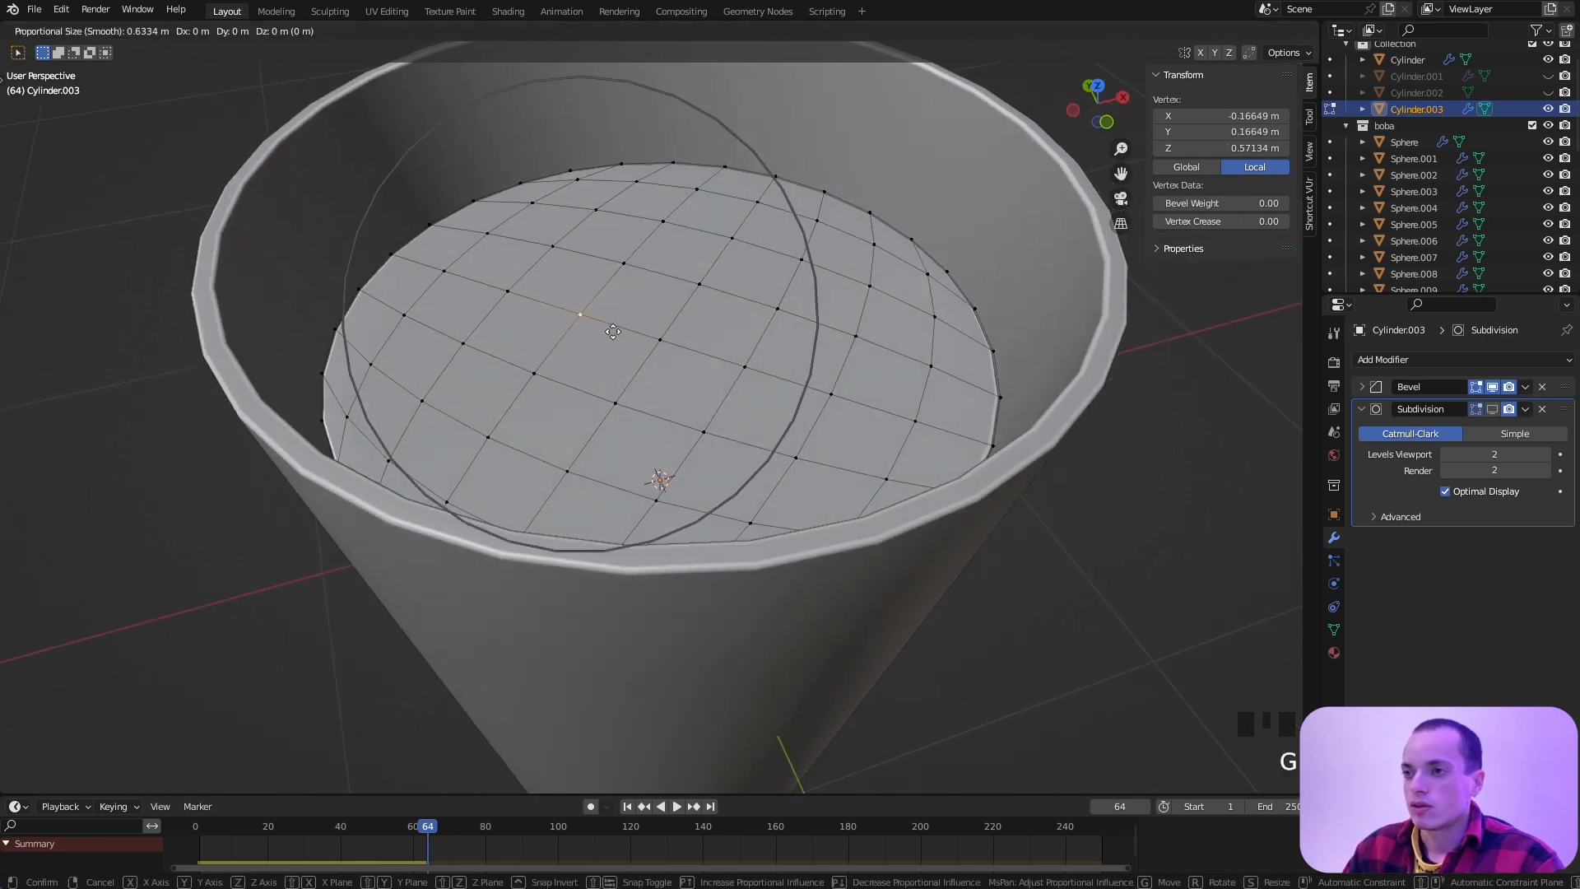
scroll(613, 331, down, 12)
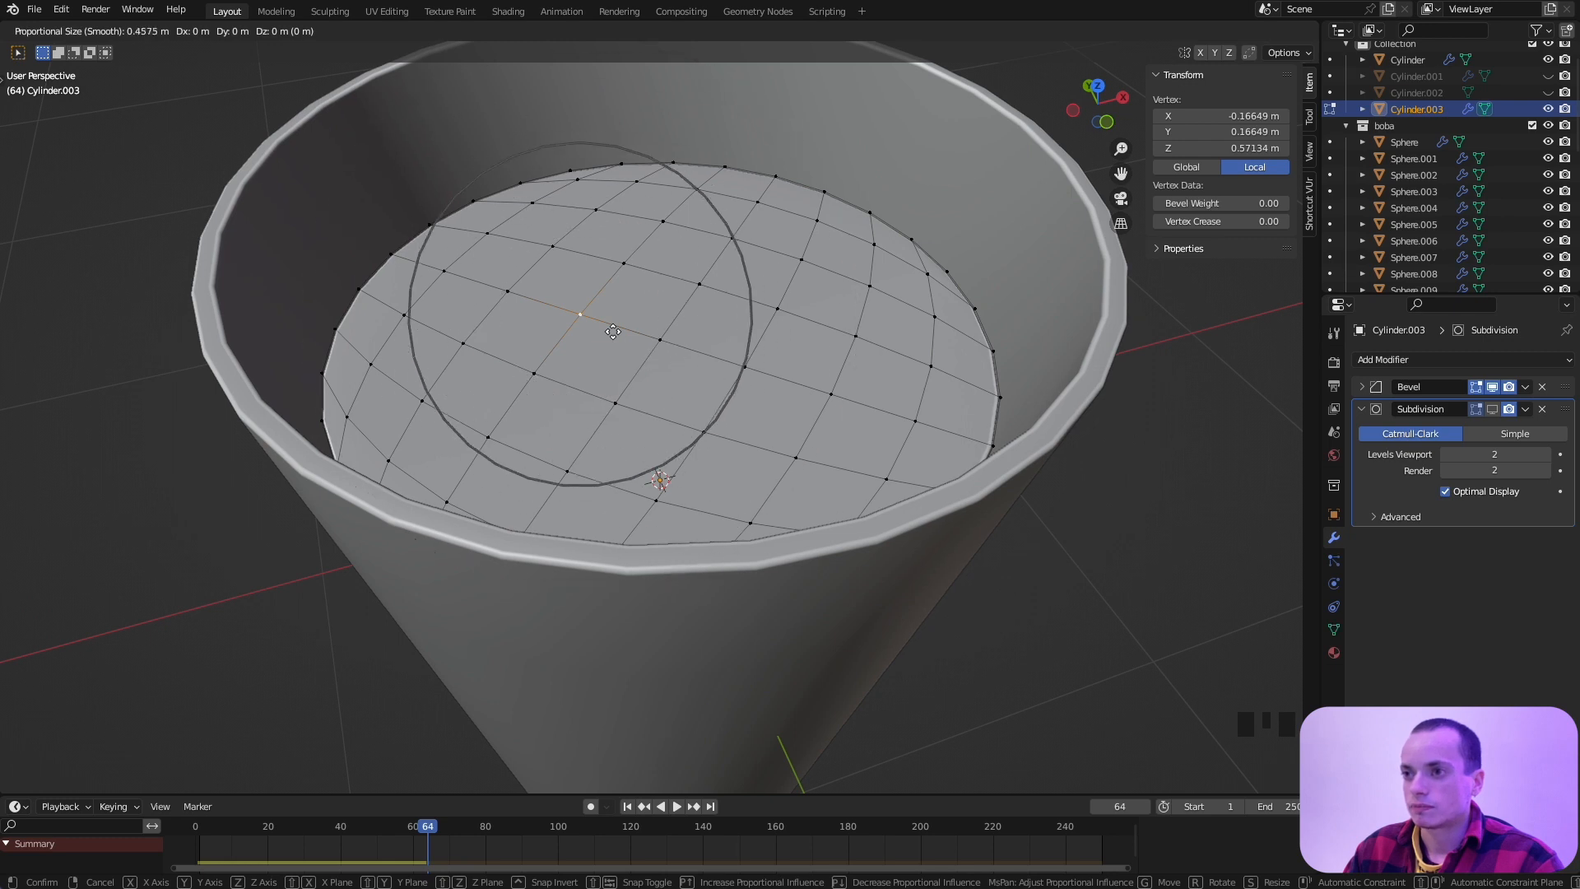
scroll(614, 332, up, 18)
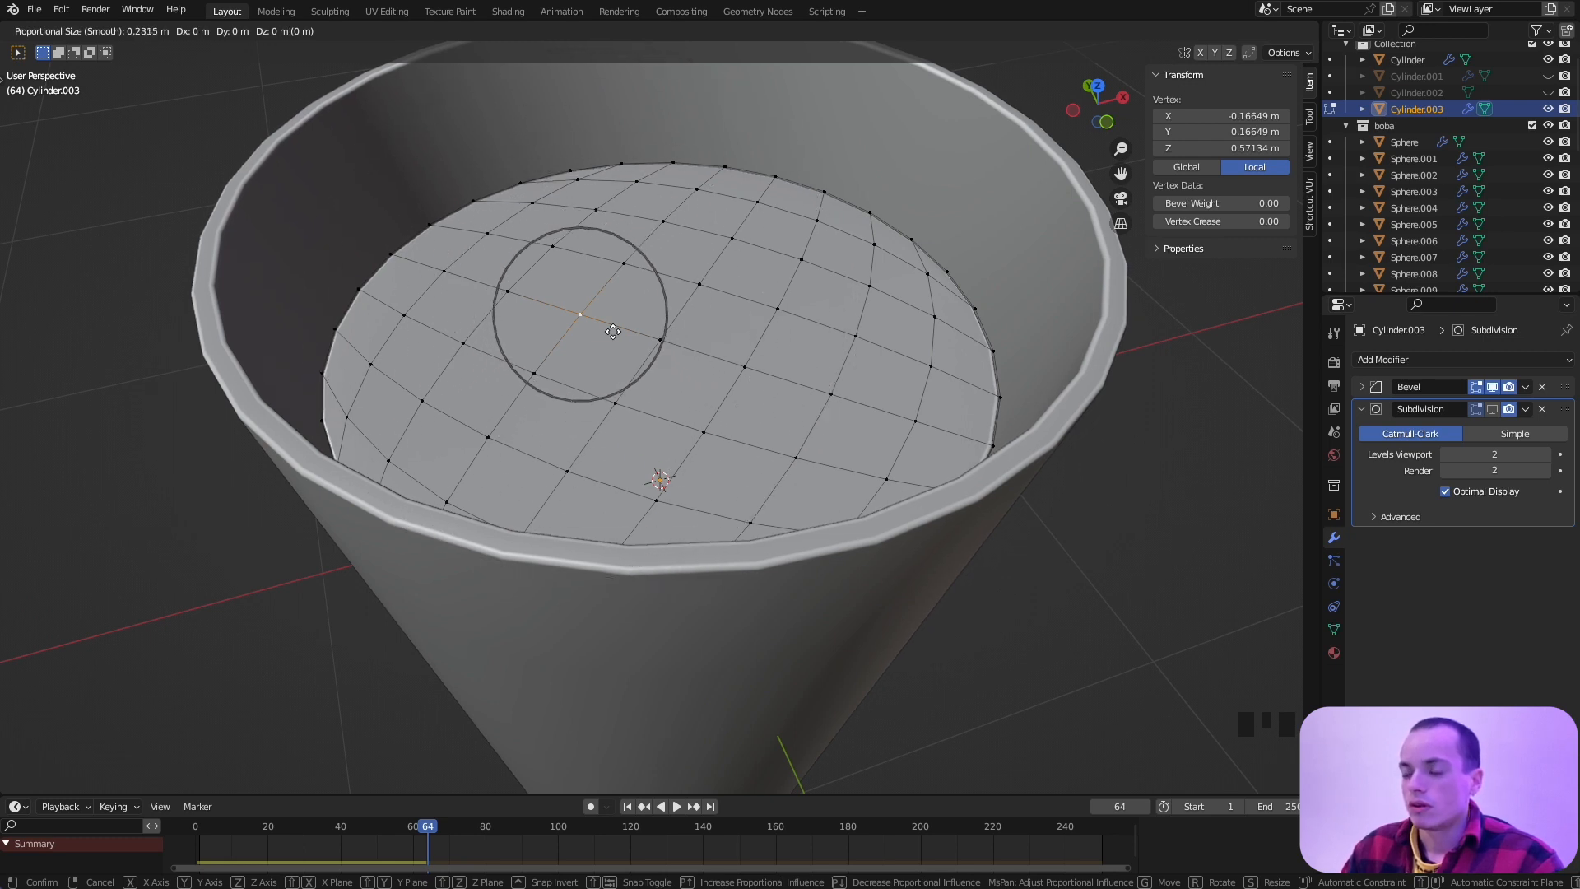
scroll(613, 332, down, 17)
scroll(613, 332, up, 17)
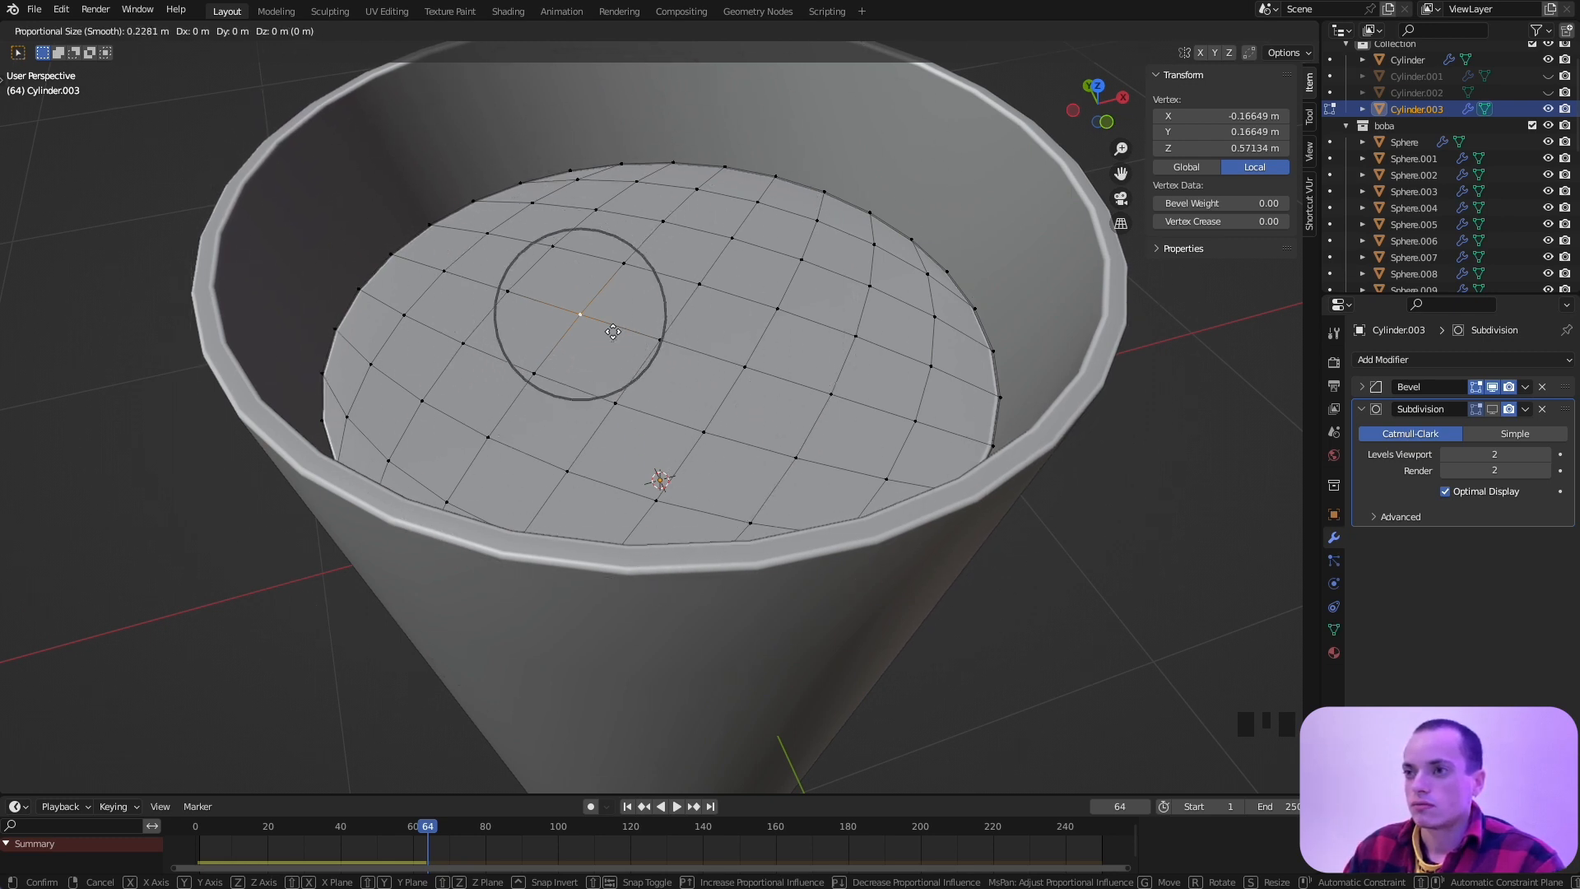
scroll(613, 332, down, 10)
scroll(614, 331, up, 10)
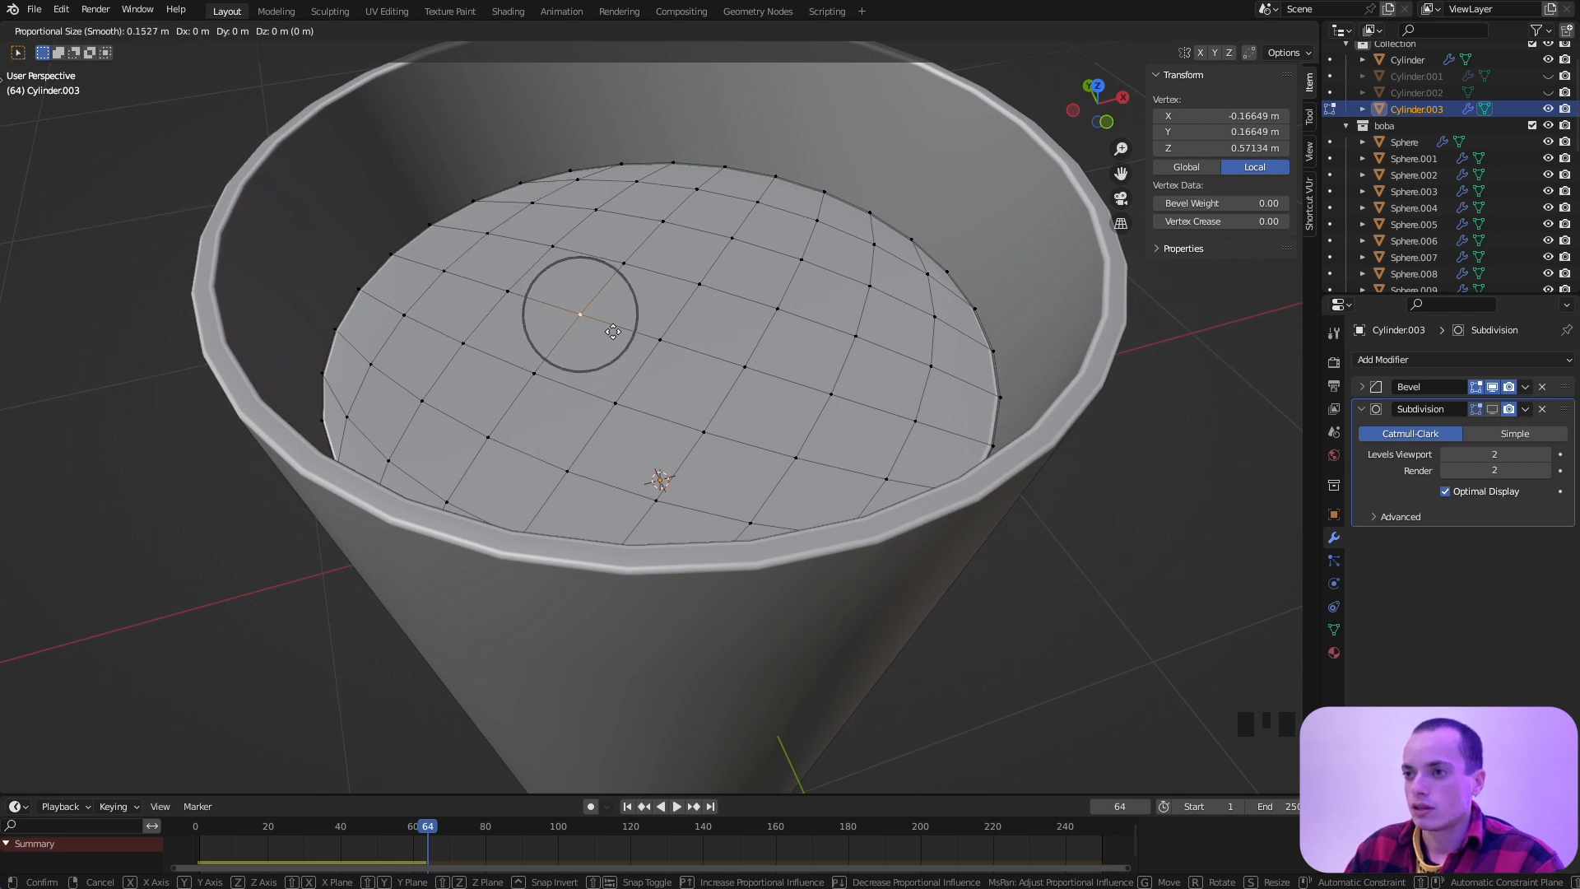
scroll(613, 332, down, 9)
scroll(613, 332, down, 4)
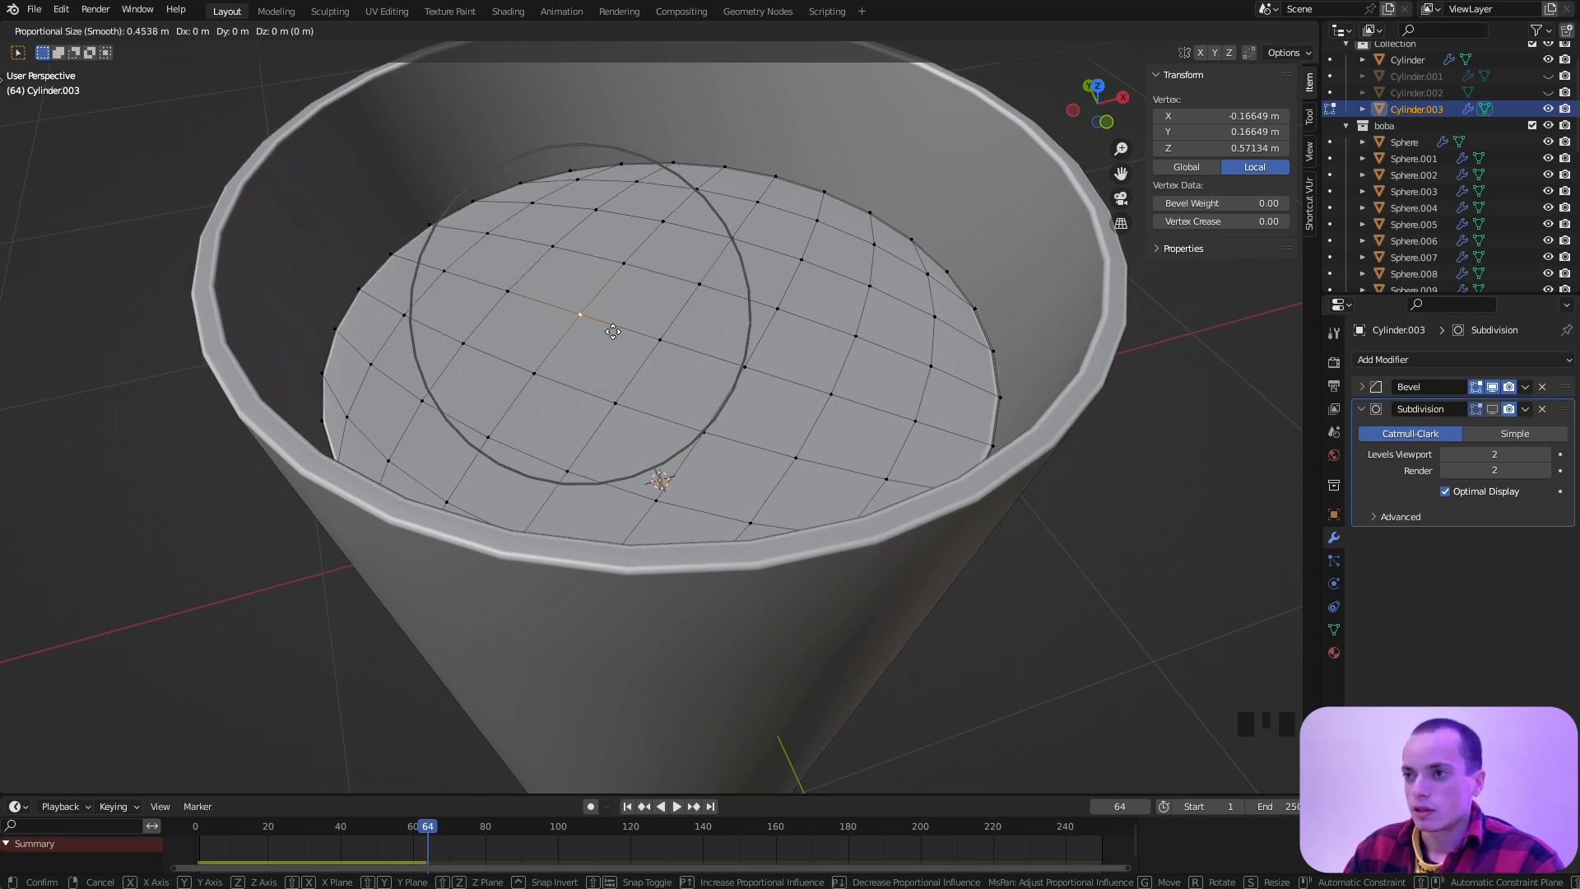
click(609, 380)
Step: Raise a vertex in the liquid surface's far +X area by about 0.04 m along Z with smooth proportional falloff
click(908, 250)
key(g)
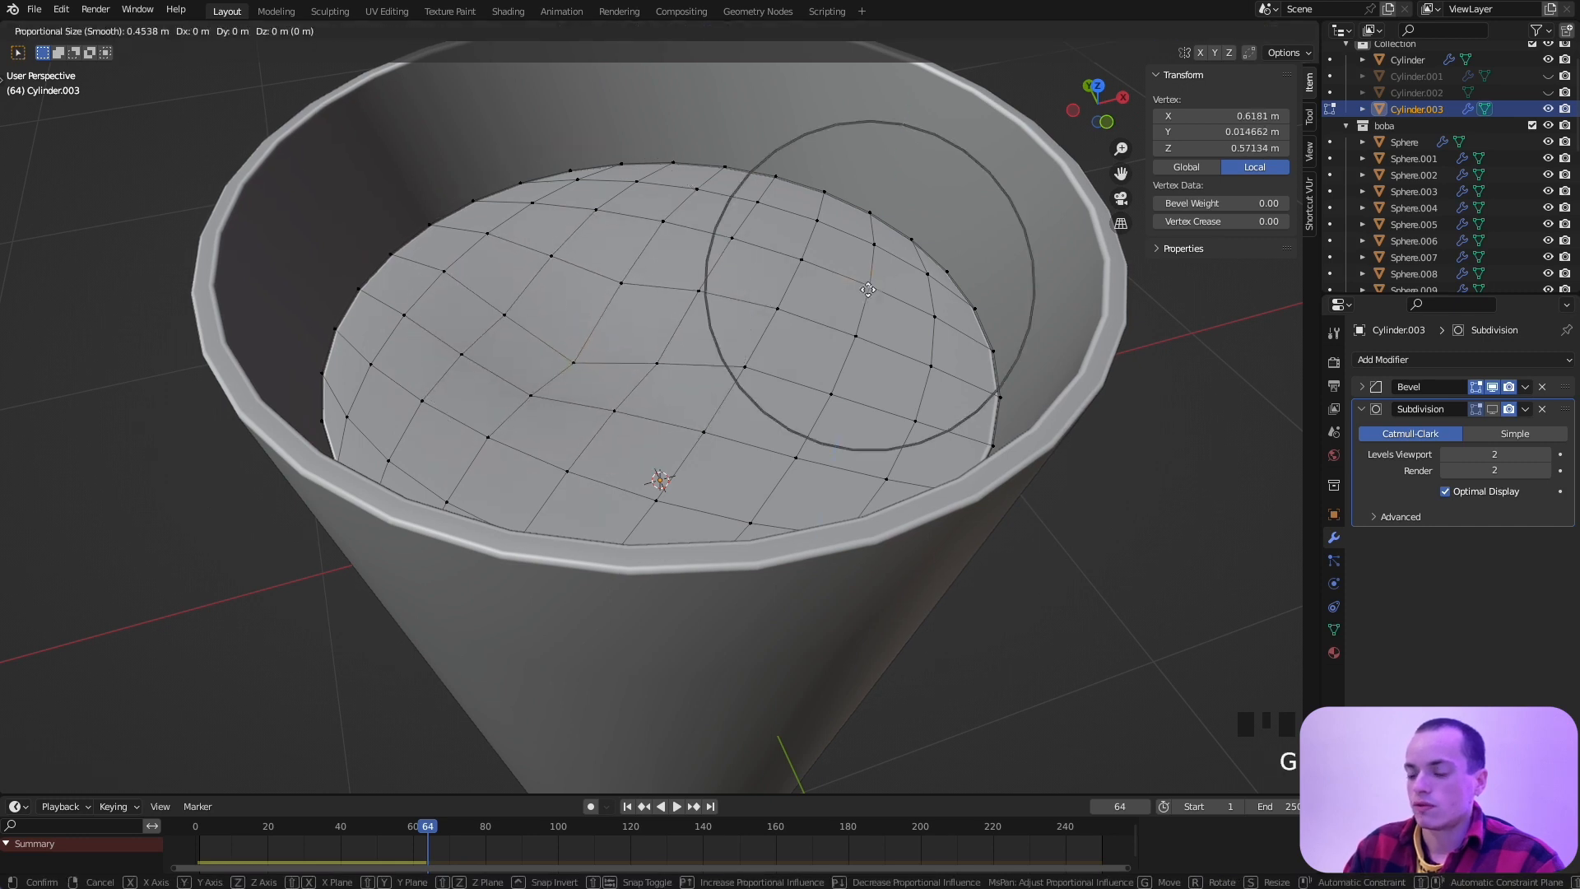
key(z)
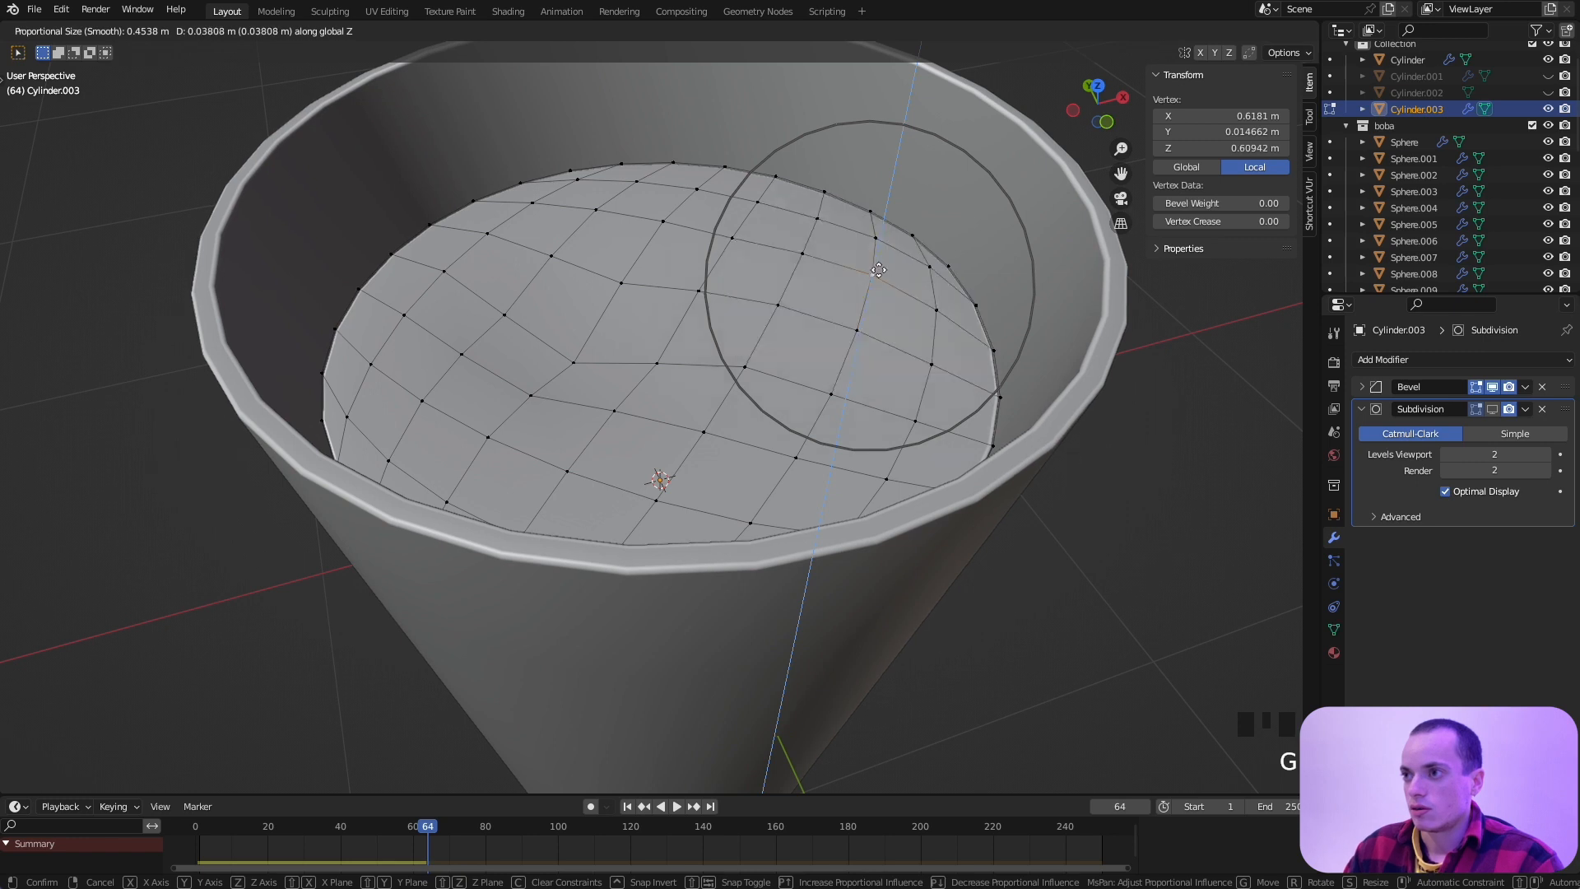
click(879, 268)
Step: Lower a vertex near the surface's back by about 0.06 m and one near its front by about 0.08 m along Z
click(664, 221)
key(g)
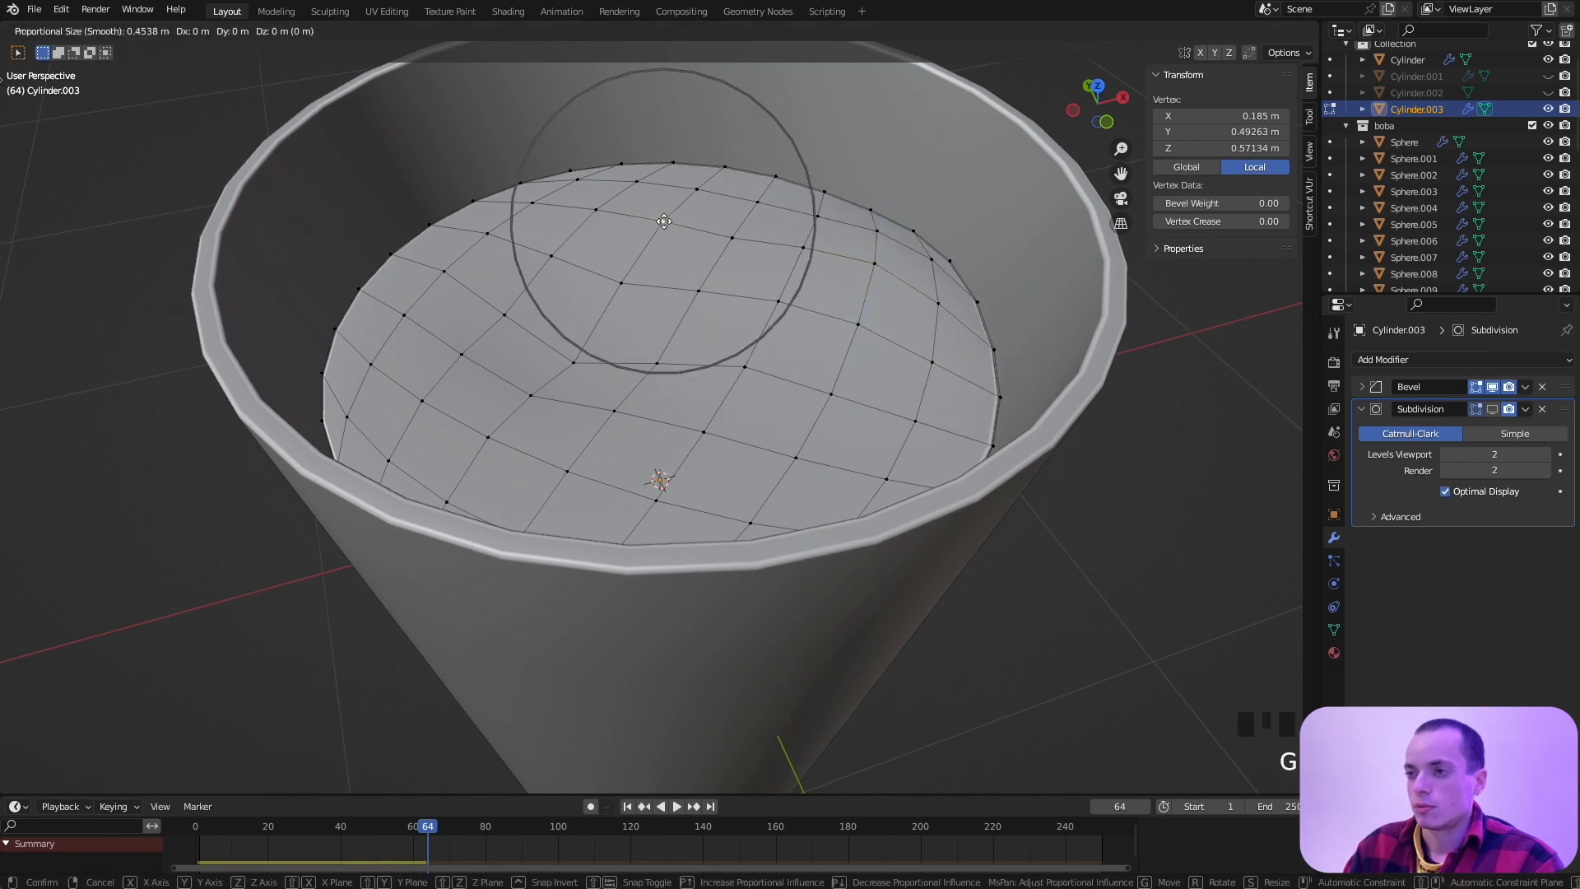
key(z)
click(726, 445)
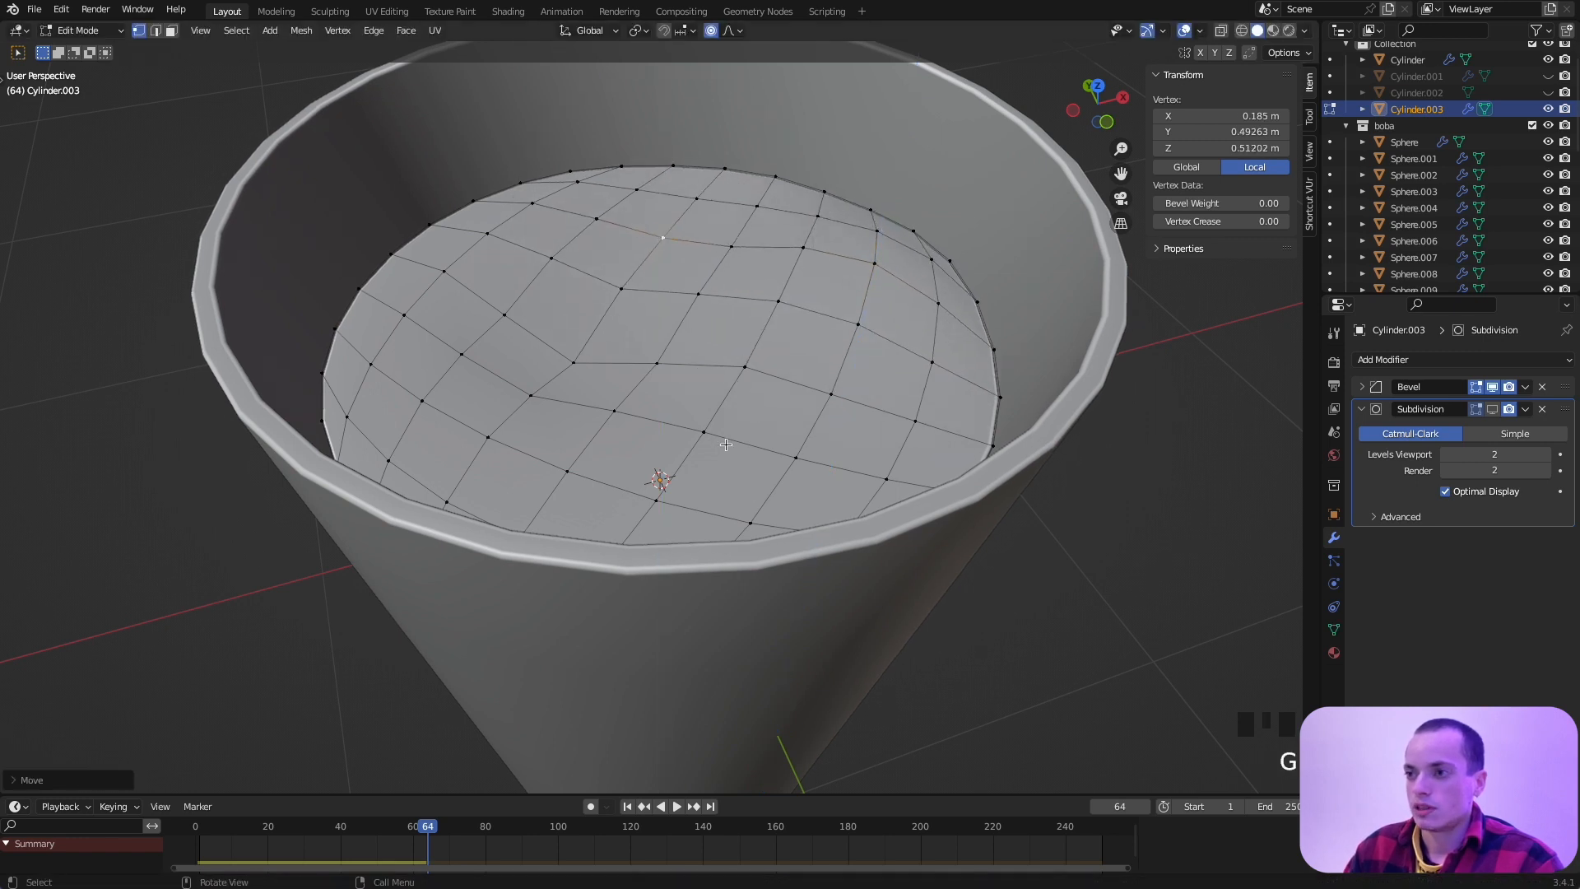
click(750, 522)
key(g)
key(z)
click(749, 539)
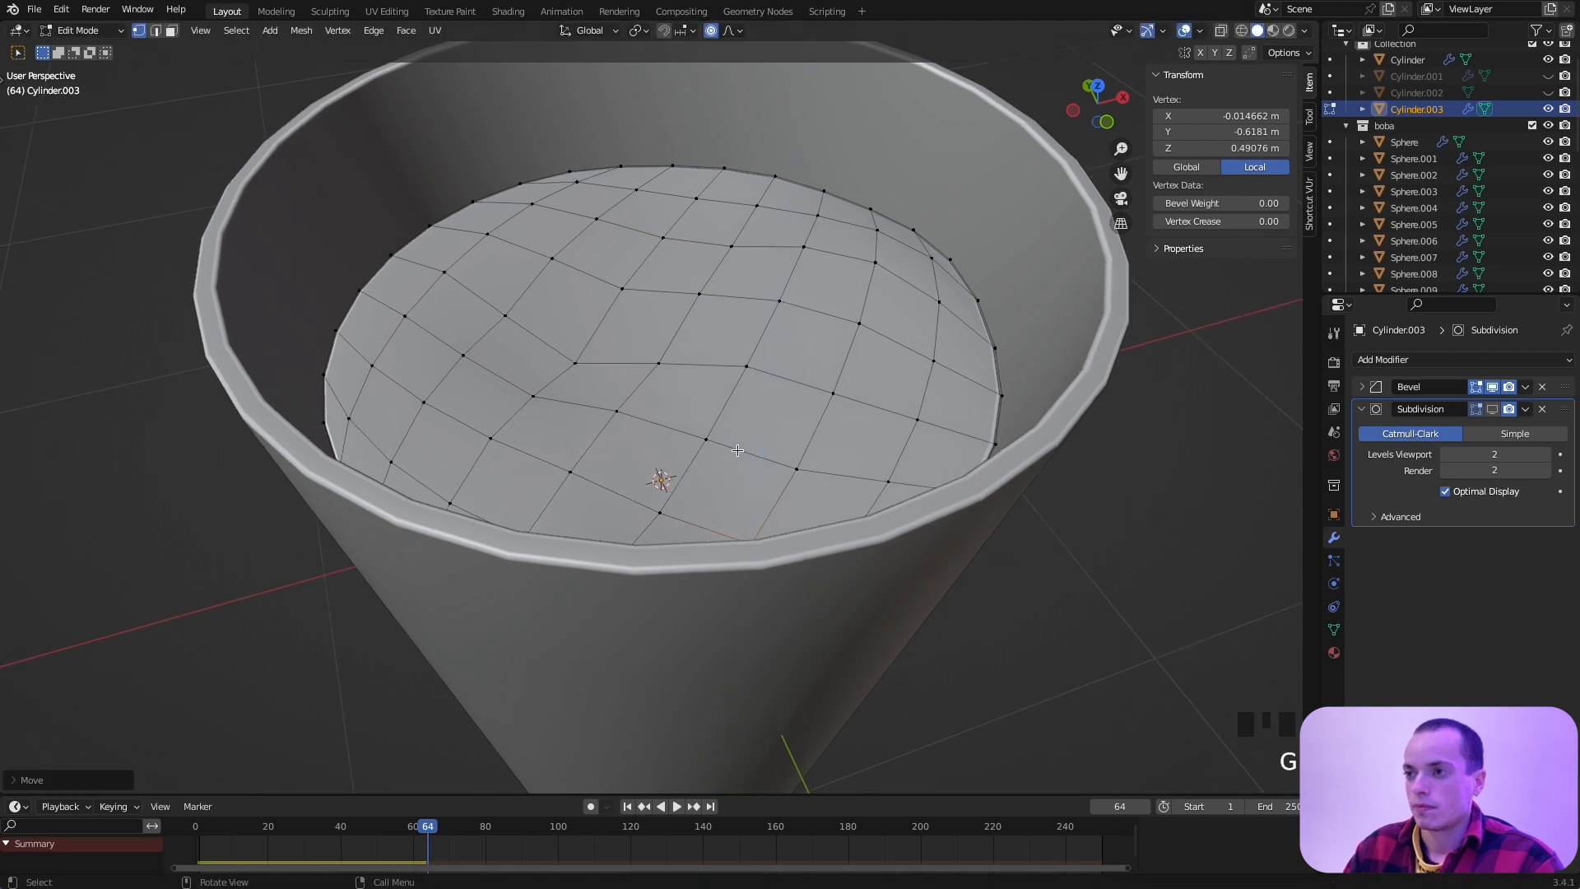
Step: Raise one vertex near the middle of the liquid surface by about 0.07 m along Z
middle_drag(748, 540, 802, 368)
click(883, 190)
key(z)
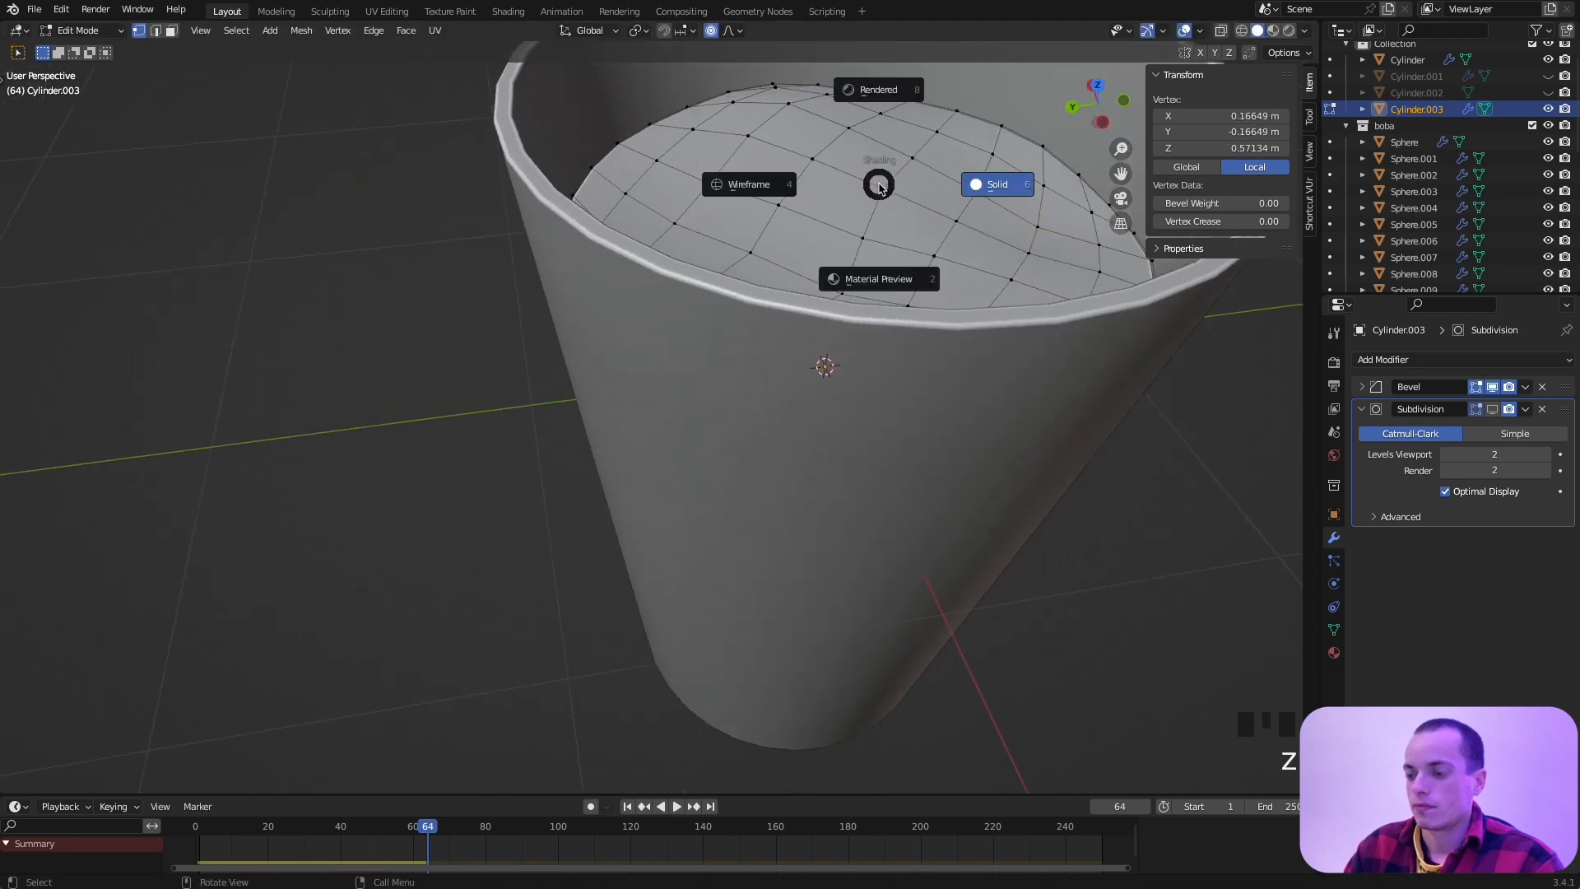
key(g)
key(z)
click(881, 158)
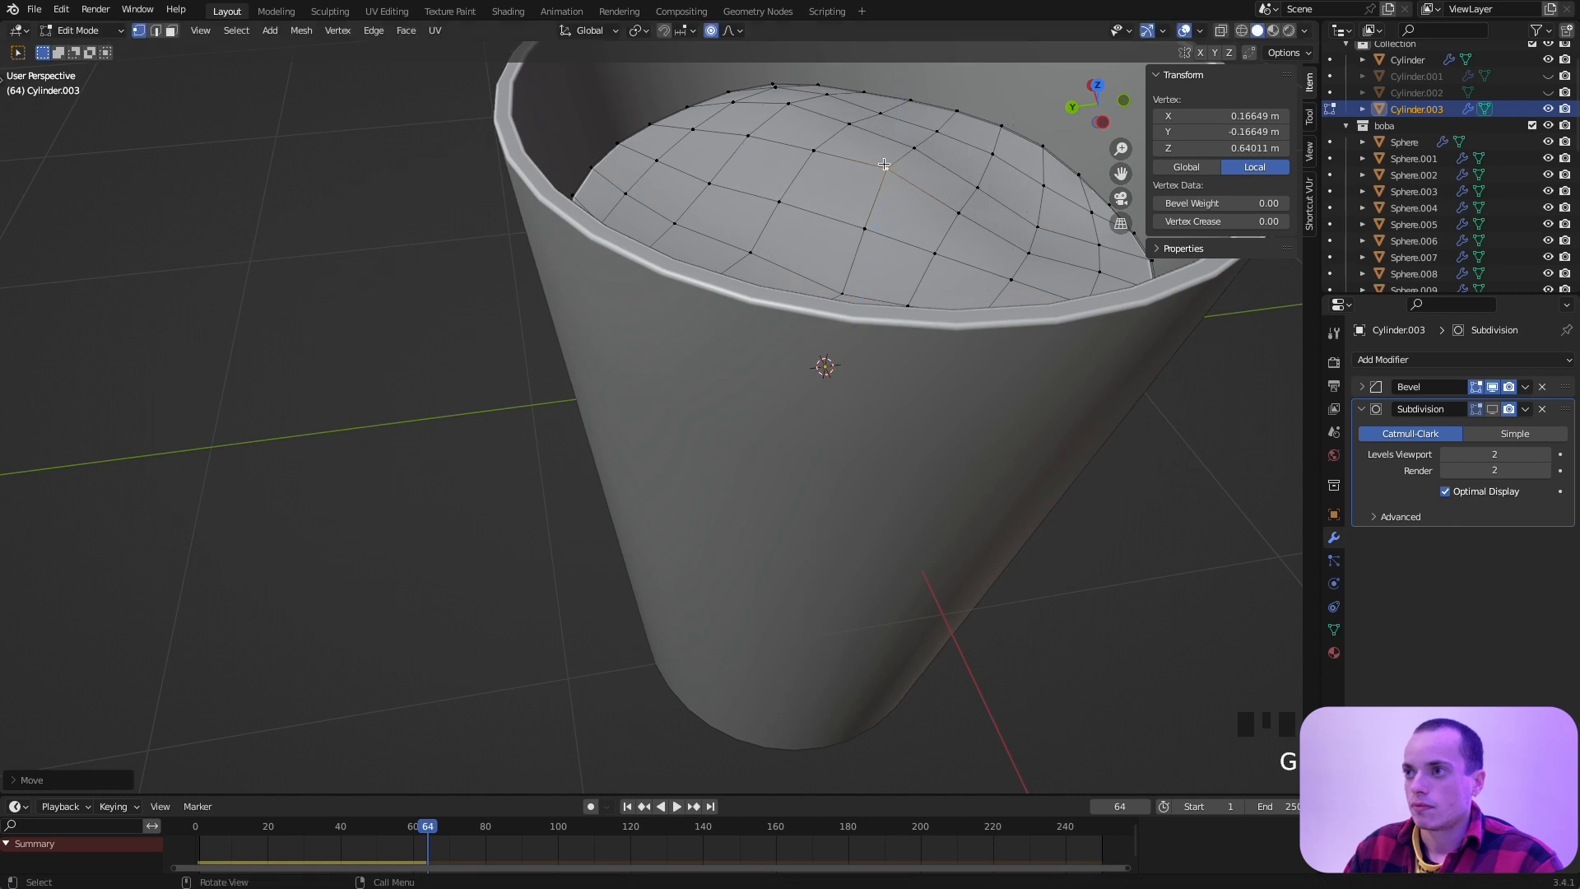
Step: Raise a surface vertex between the centre and the -X, -Y rim by about 0.03 m along Z
shift+middle_drag(947, 84, 833, 238)
click(883, 446)
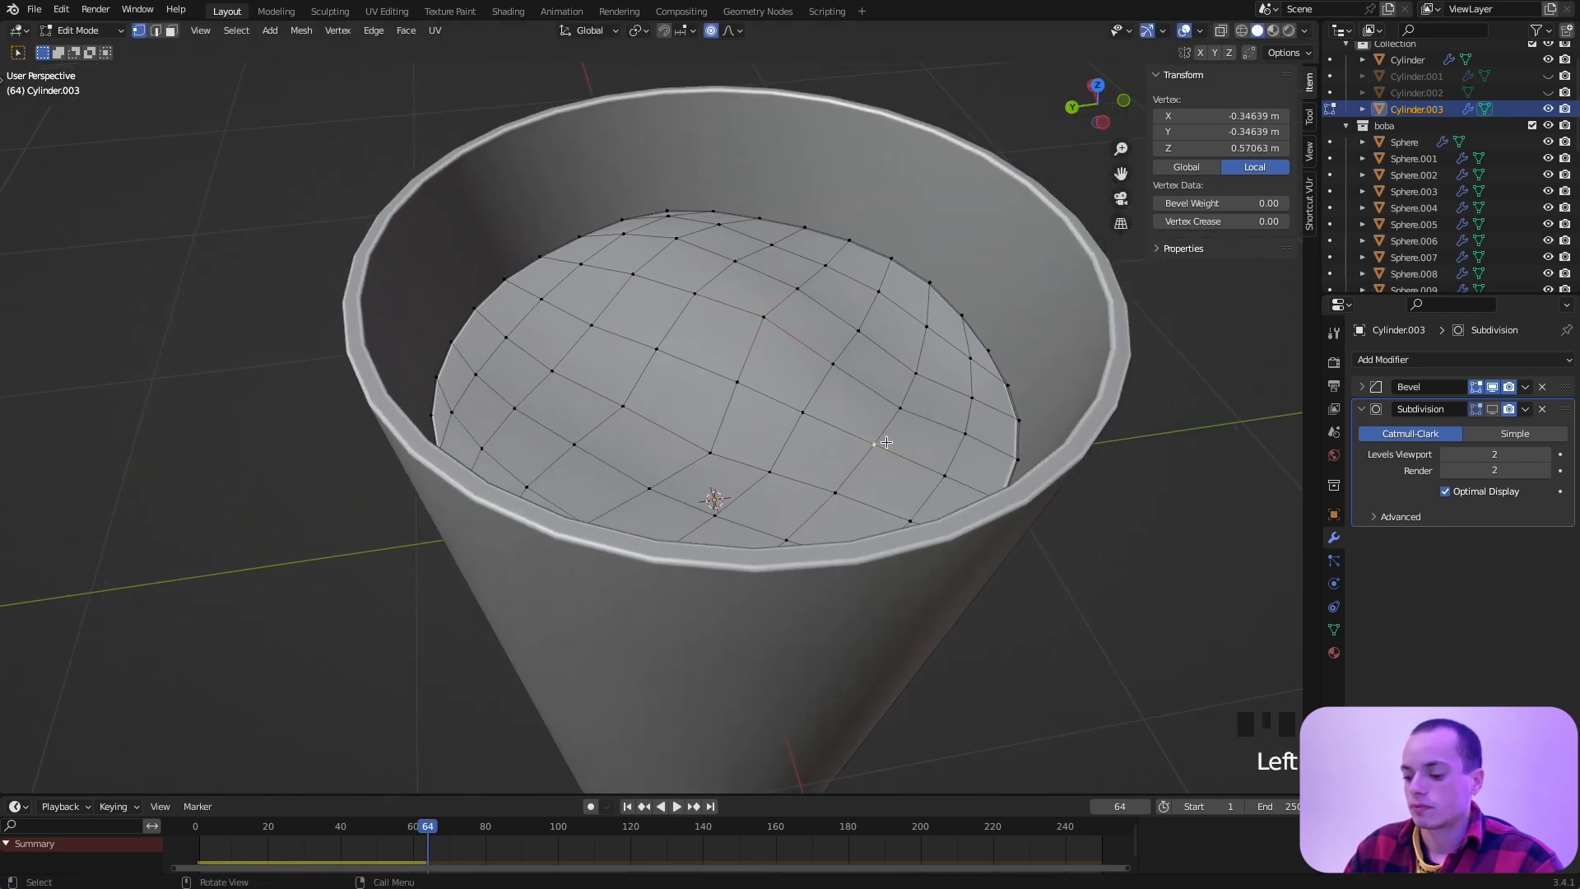
key(g)
key(z)
click(884, 436)
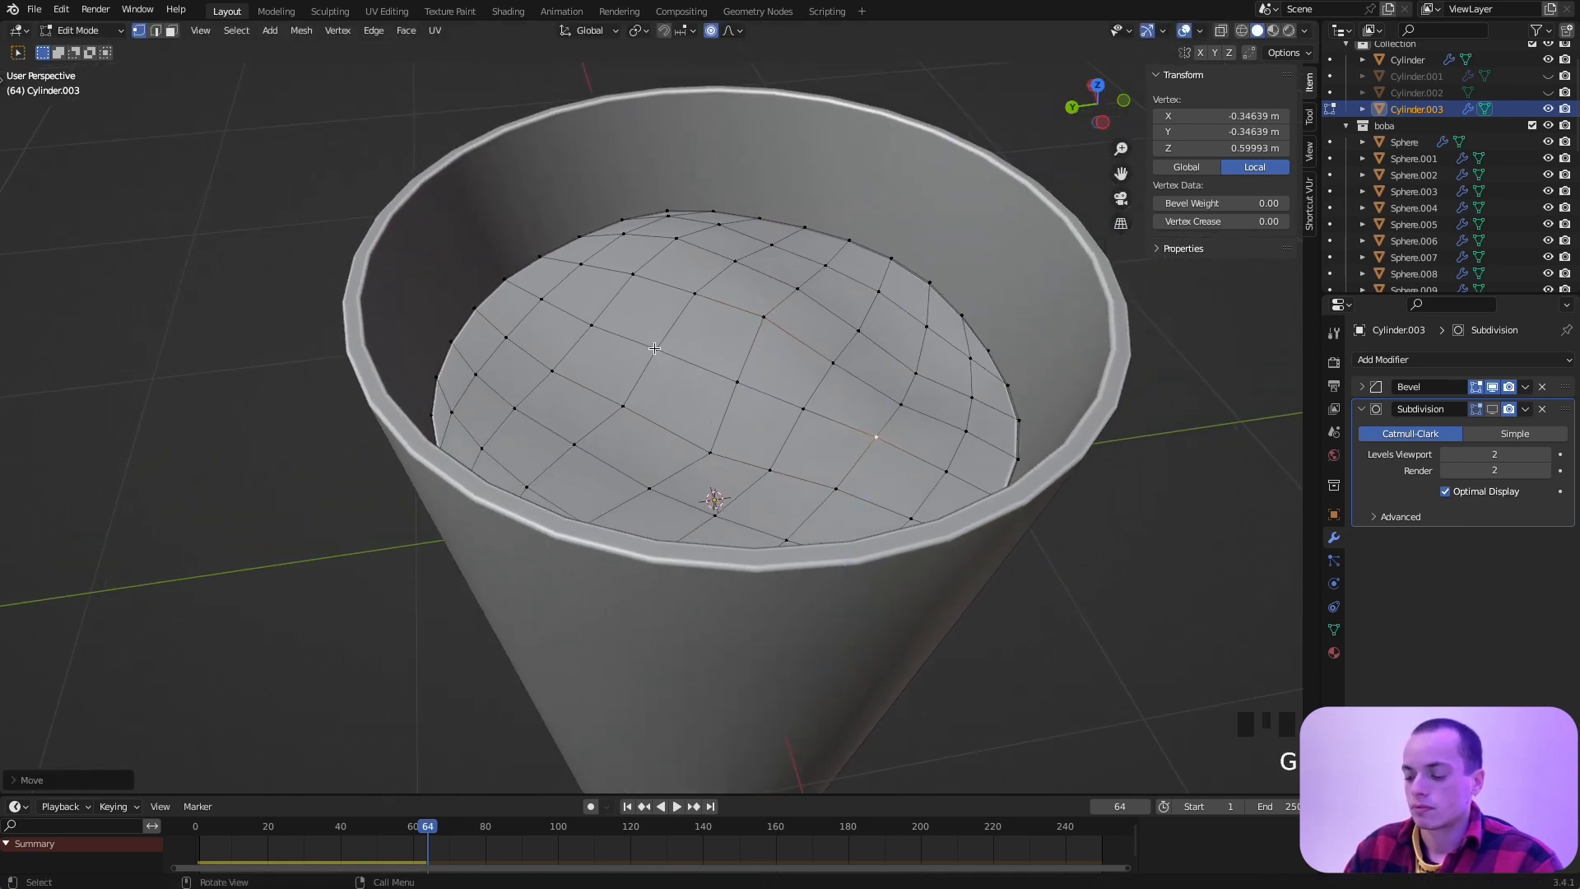
Step: Pick the surface vertex in the +X, -Y quarter from the top view and adjust its height slightly along Z
key(KP_7)
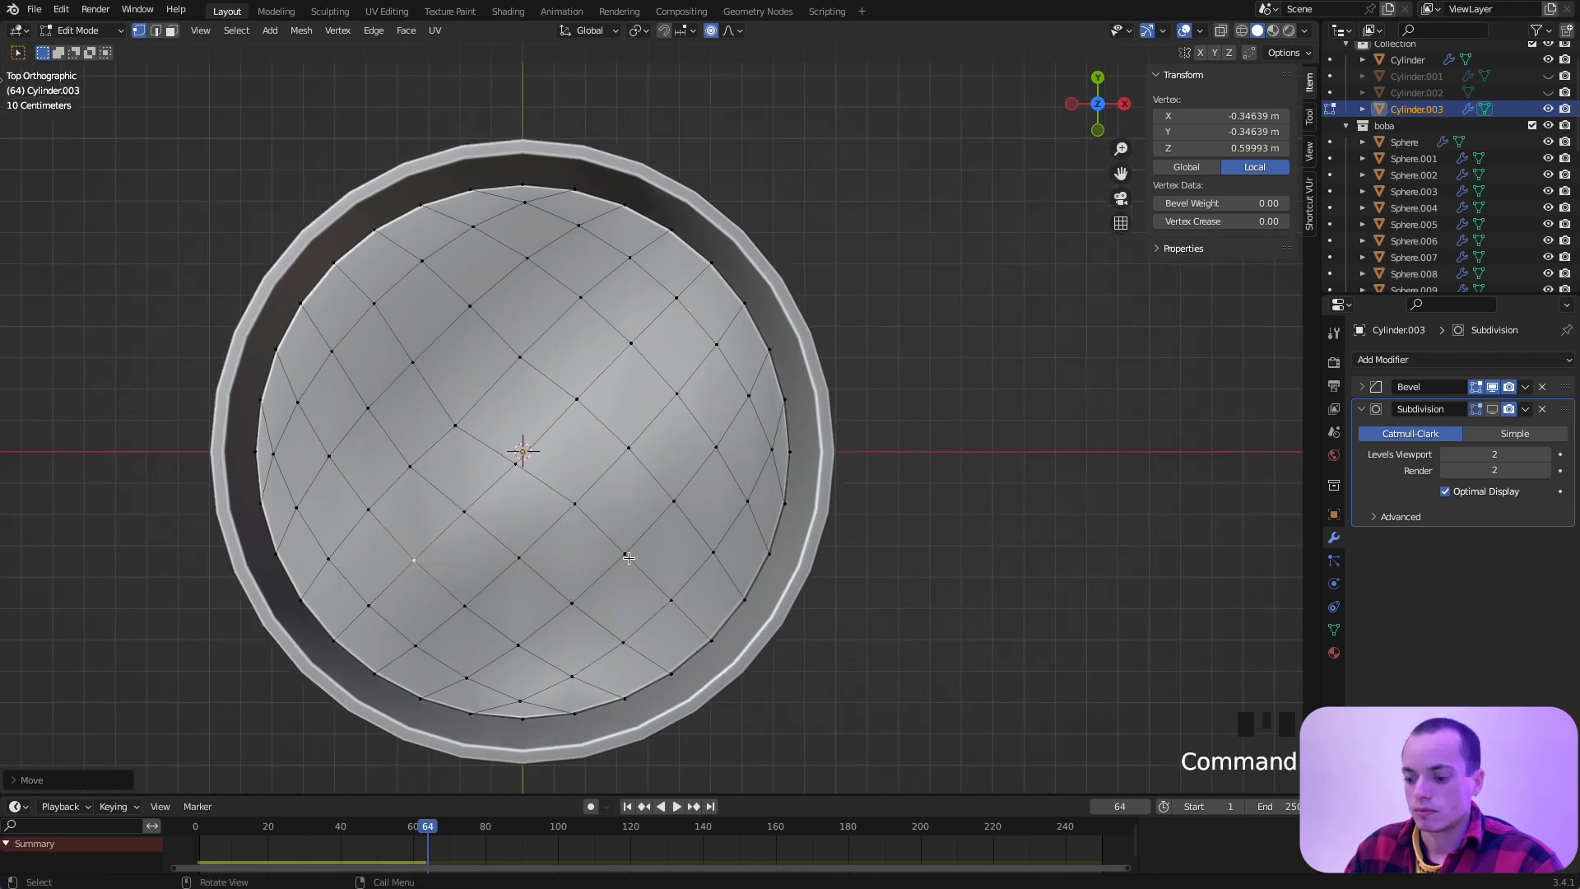
click(629, 558)
key(g)
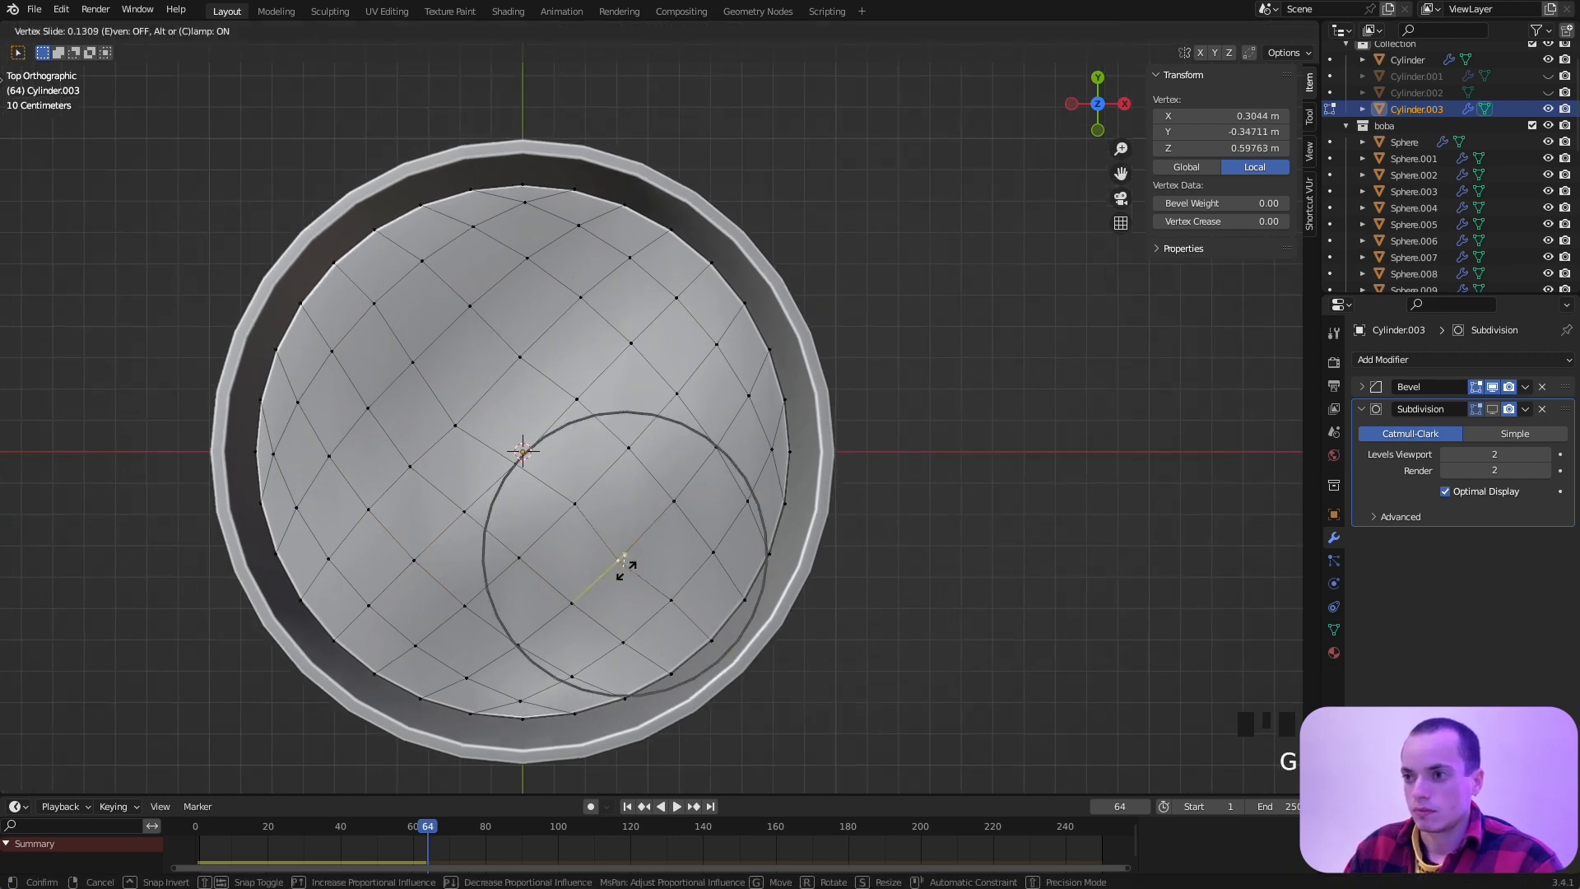
right_click(628, 563)
middle_drag(628, 563, 624, 564)
key(g)
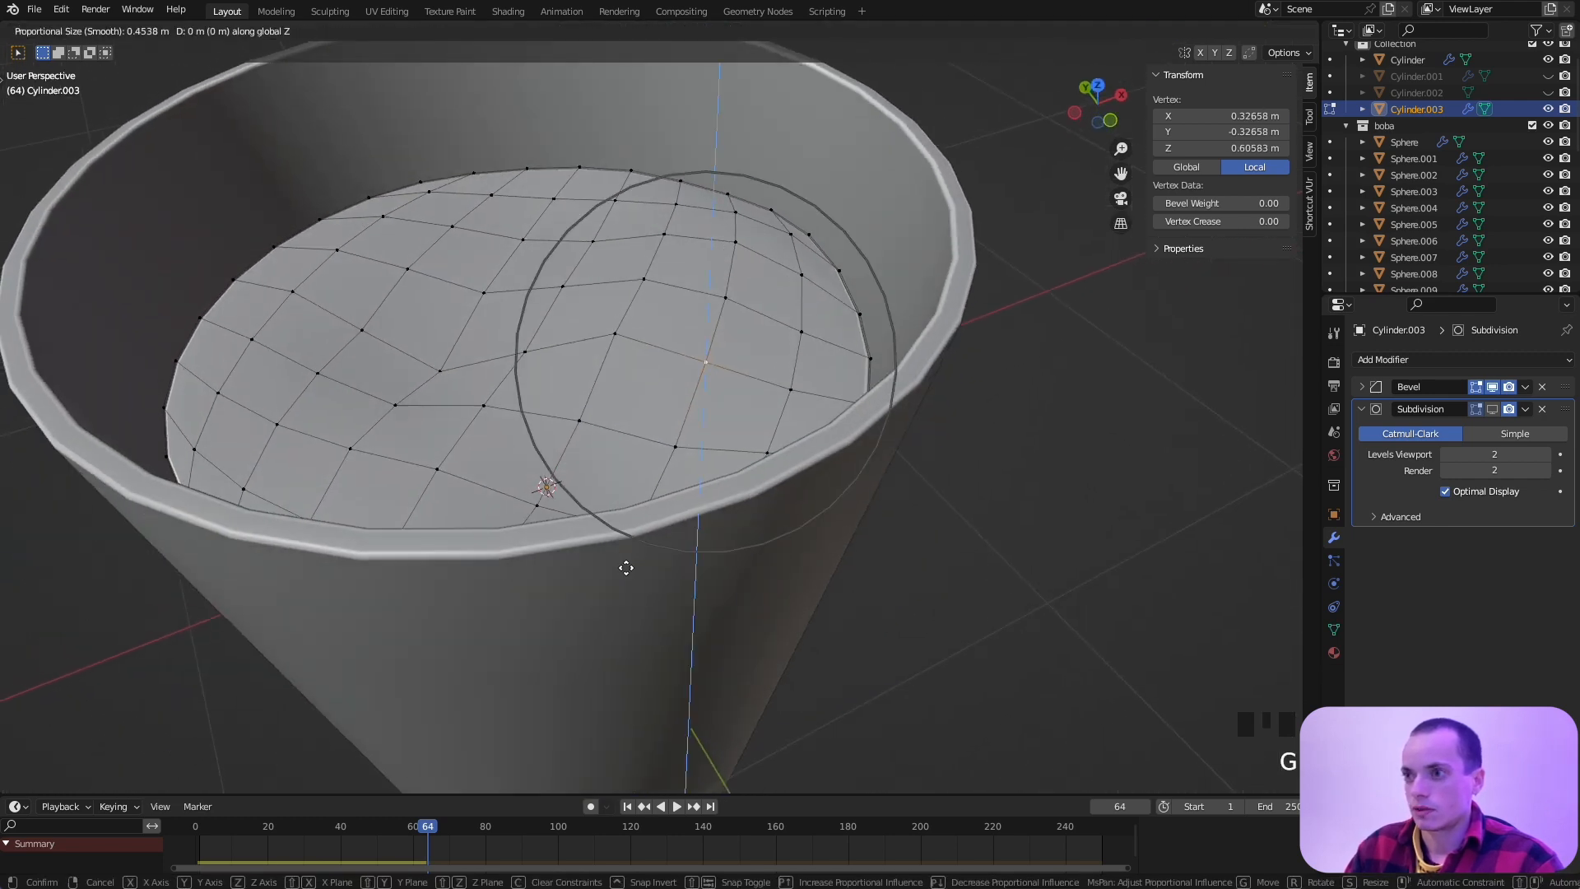
click(616, 578)
Step: Return to object mode and enable the liquid's Subdivision modifier in the viewport
middle_drag(459, 442, 464, 441)
key(Tab)
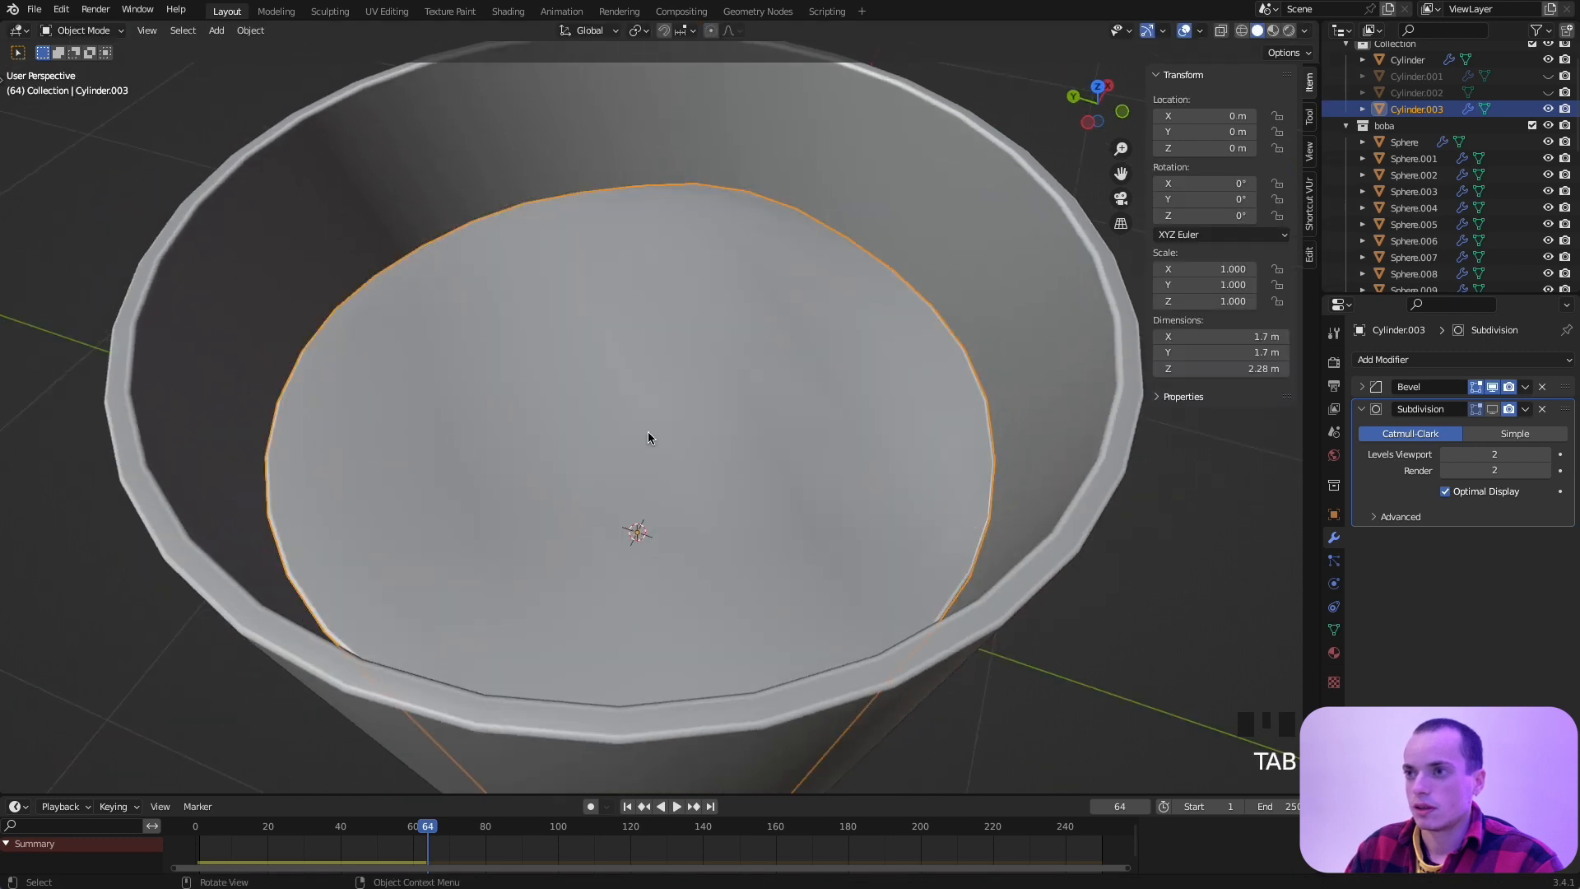
middle_drag(649, 432, 649, 438)
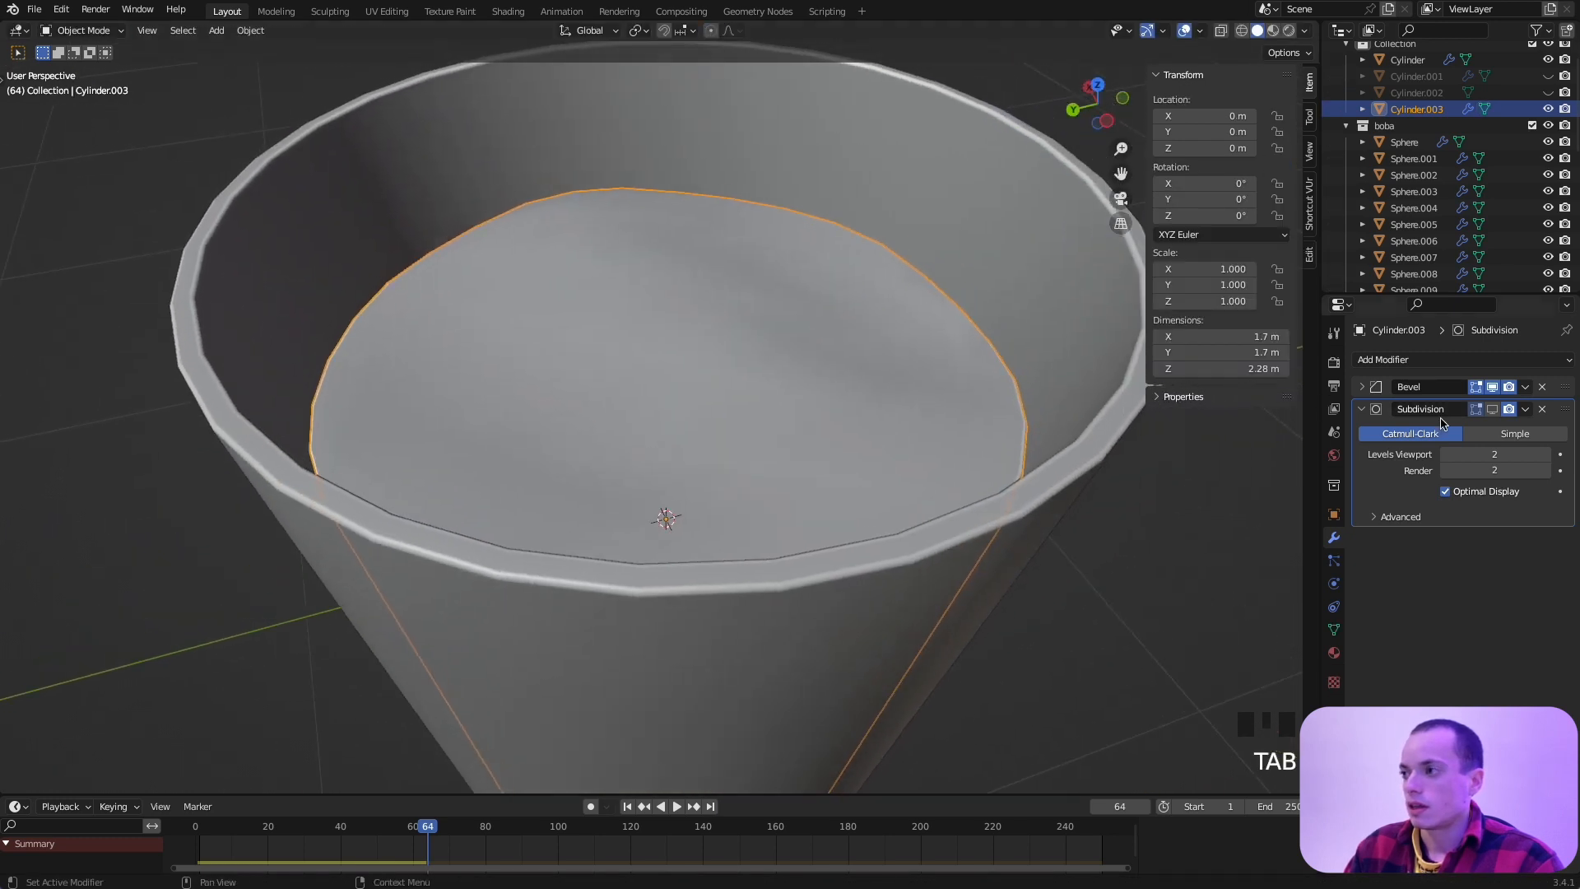
click(1494, 409)
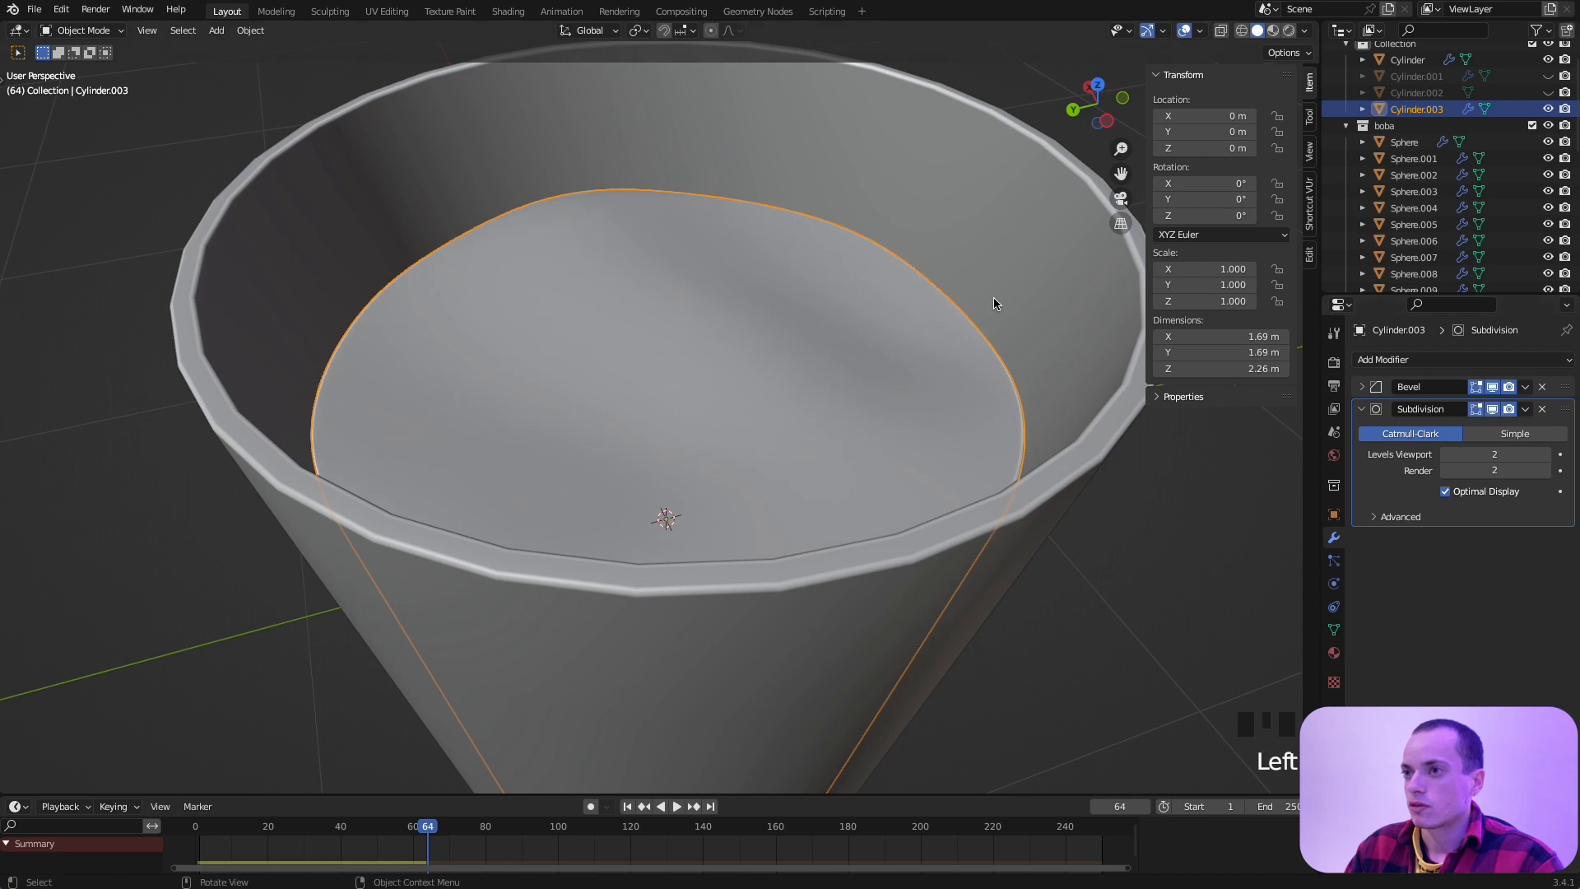
middle_drag(994, 298, 990, 303)
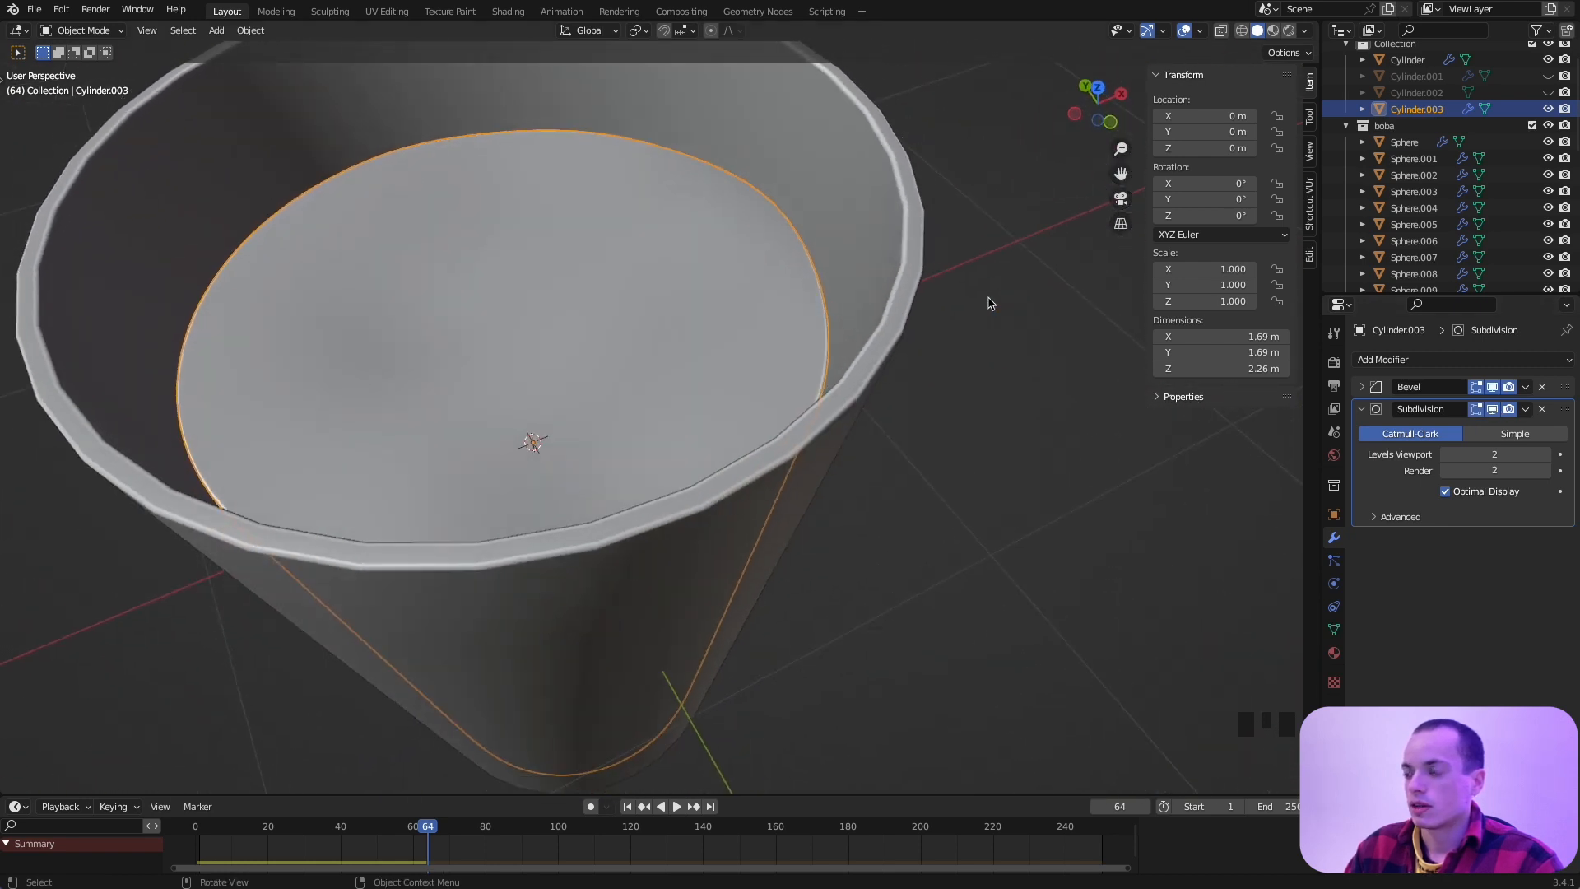
Step: Save the file and collapse the liquid's Subdivision settings
key(Tab)
key(Tab)
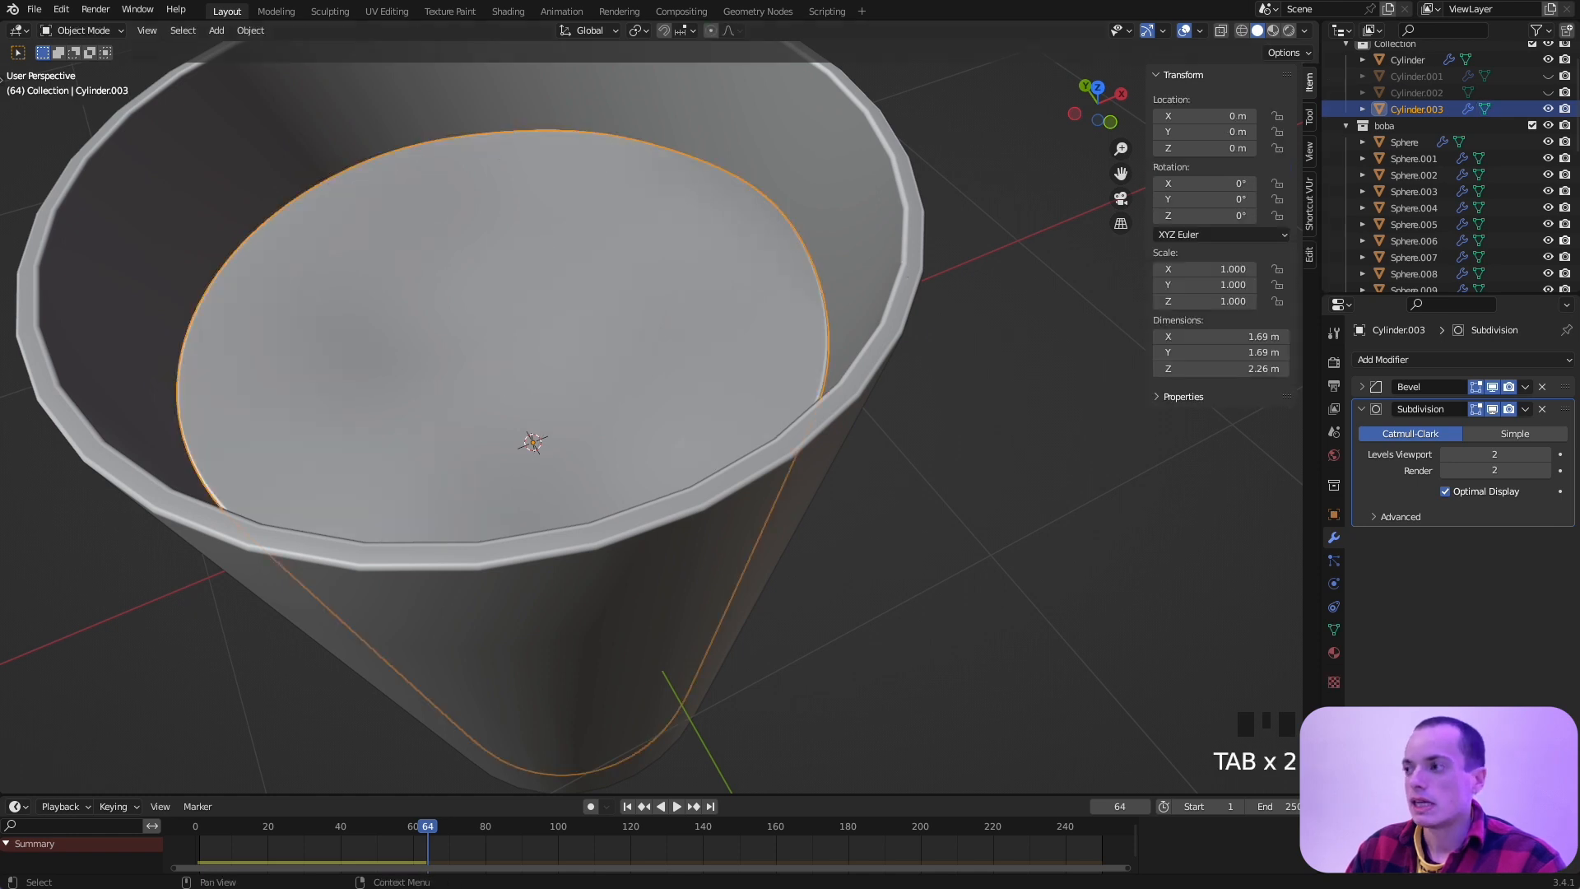
key(ctrl+s)
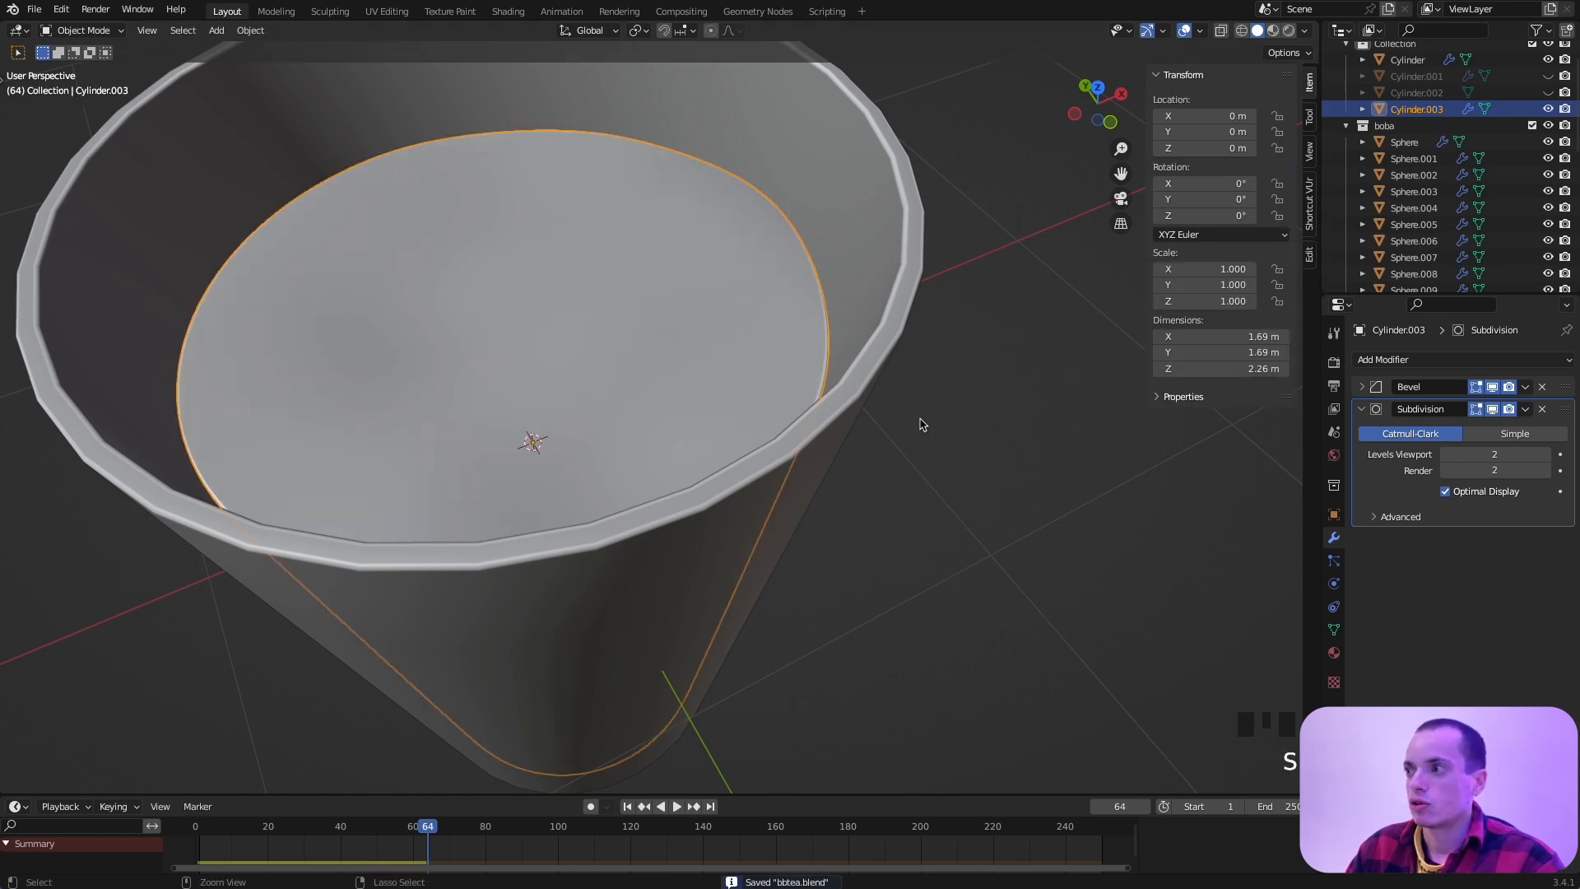
click(1362, 409)
Step: Unhide the dome lid and the straw so the whole cup is shown
scroll(912, 403, down, 5)
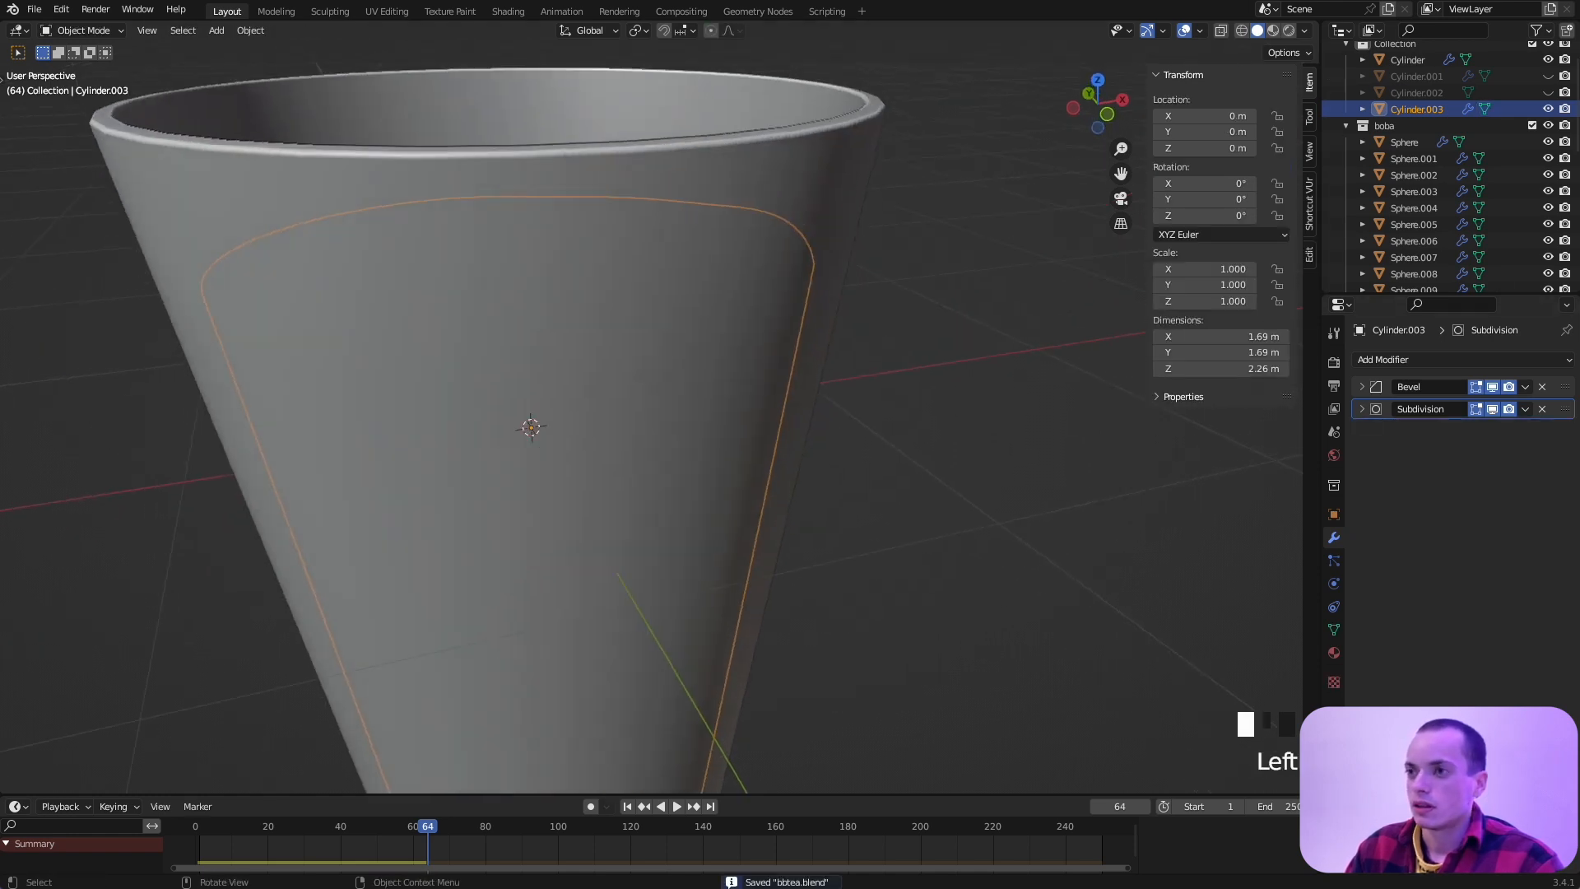
super+scroll(911, 404, down, 5)
super+scroll(911, 403, up, 2)
super+scroll(912, 404, down, 1)
super+scroll(911, 403, down, 3)
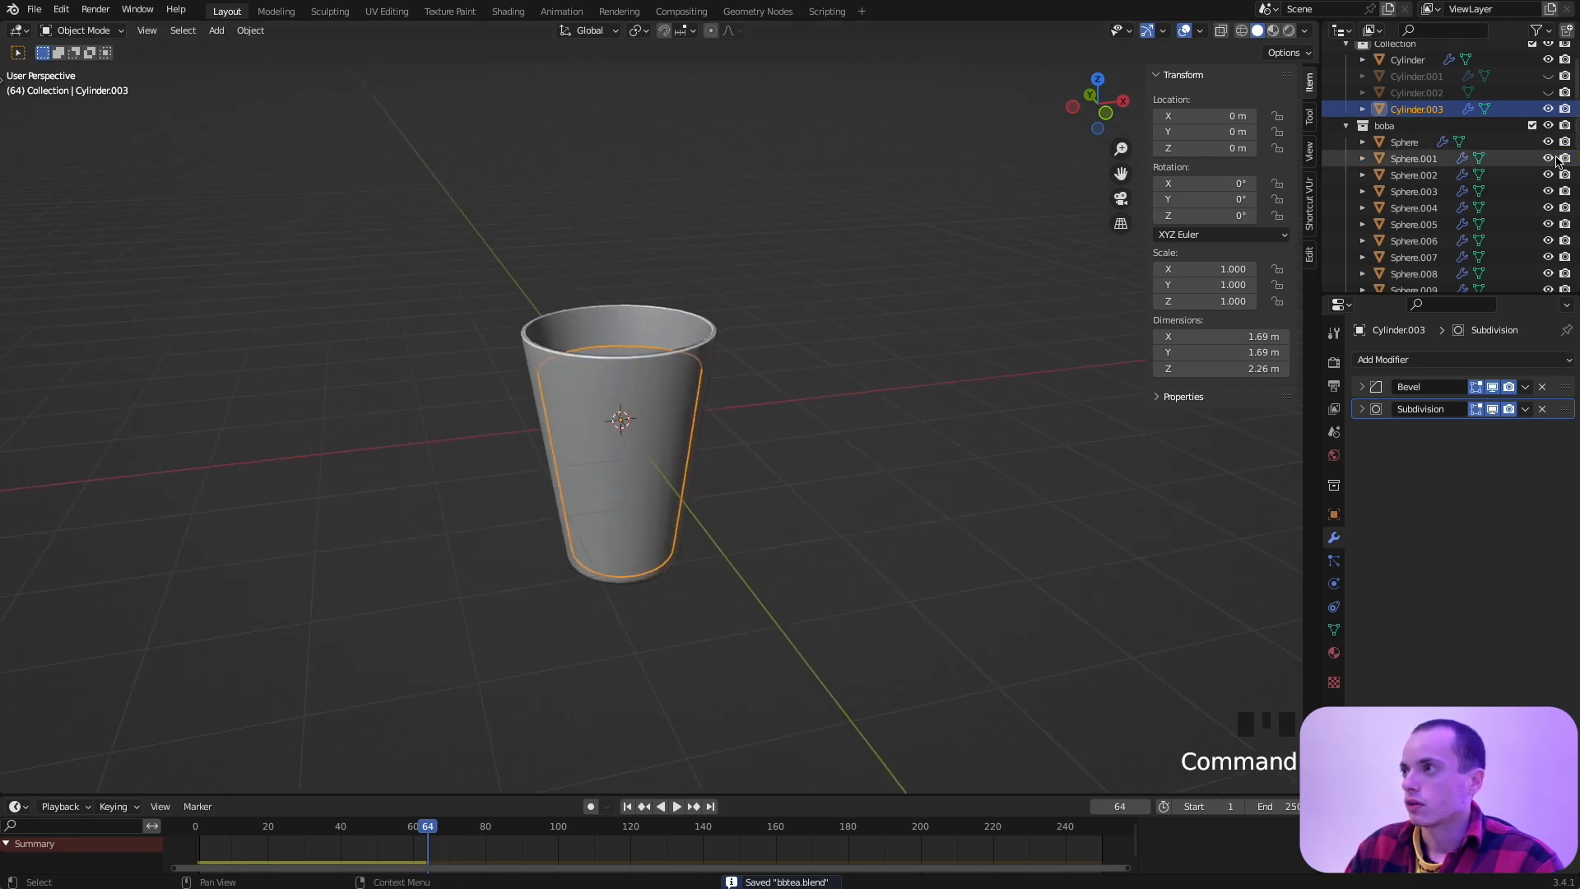
click(1548, 75)
click(1548, 92)
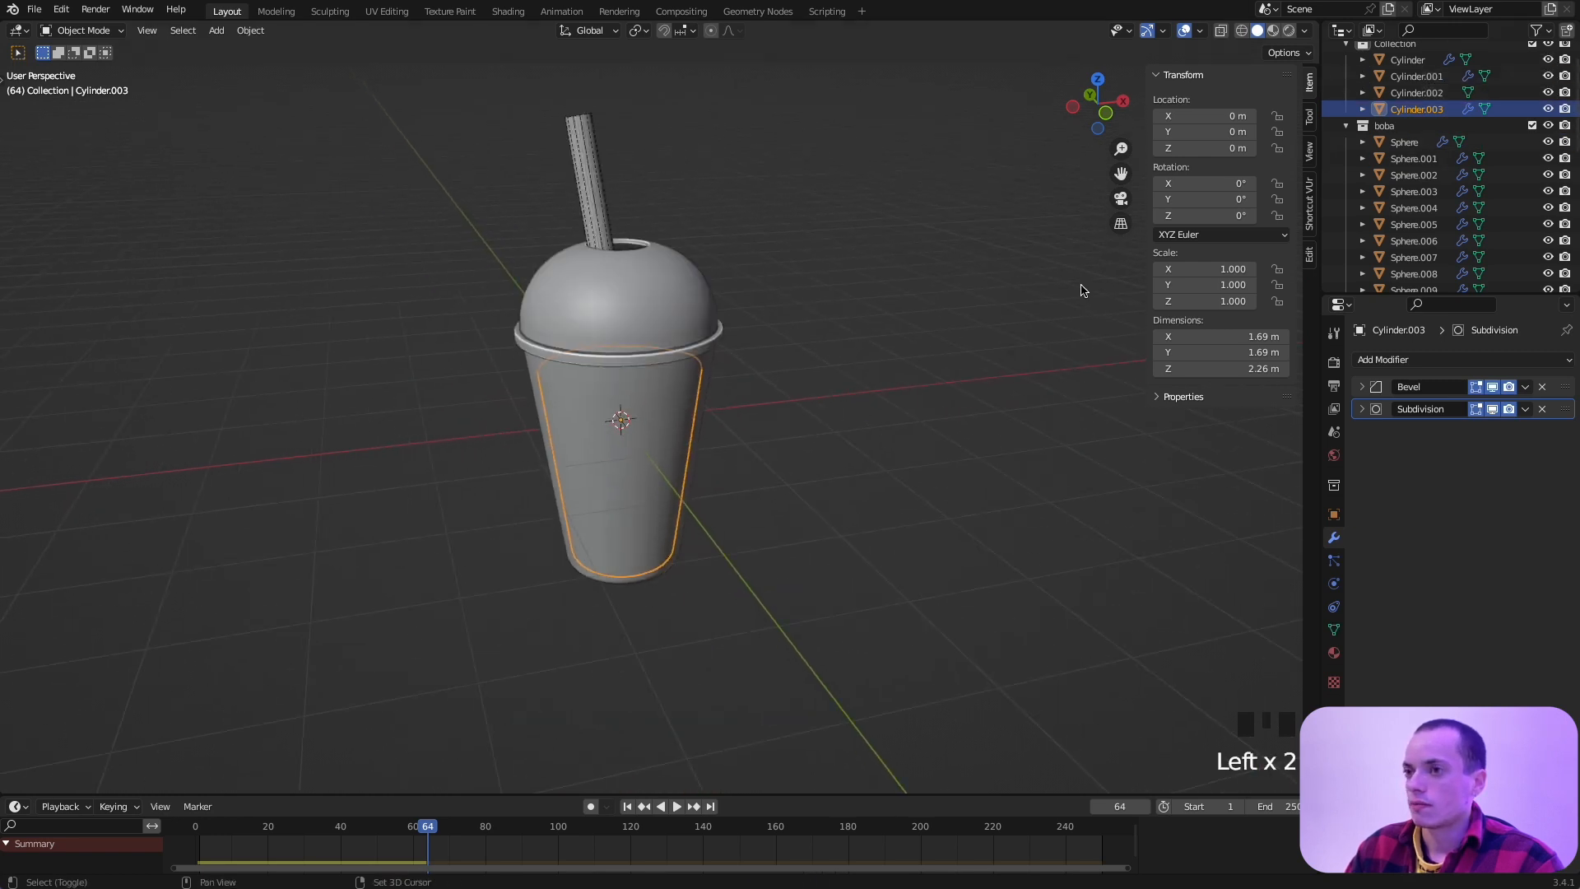
shift+scroll(1083, 290, up, 3)
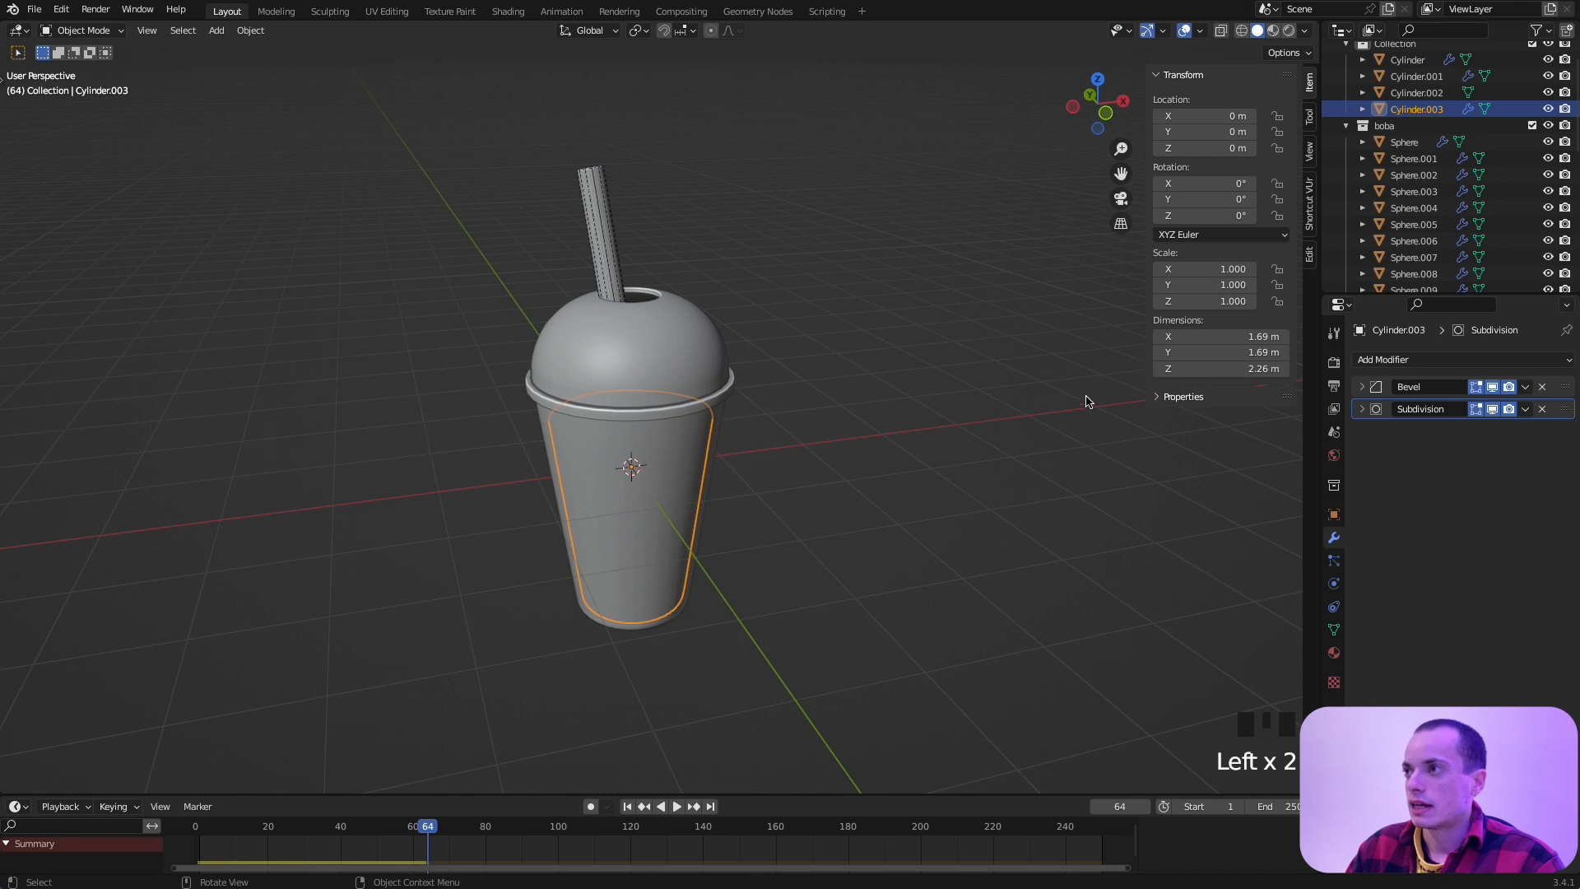
scroll(1079, 395, up, 4)
click(757, 311)
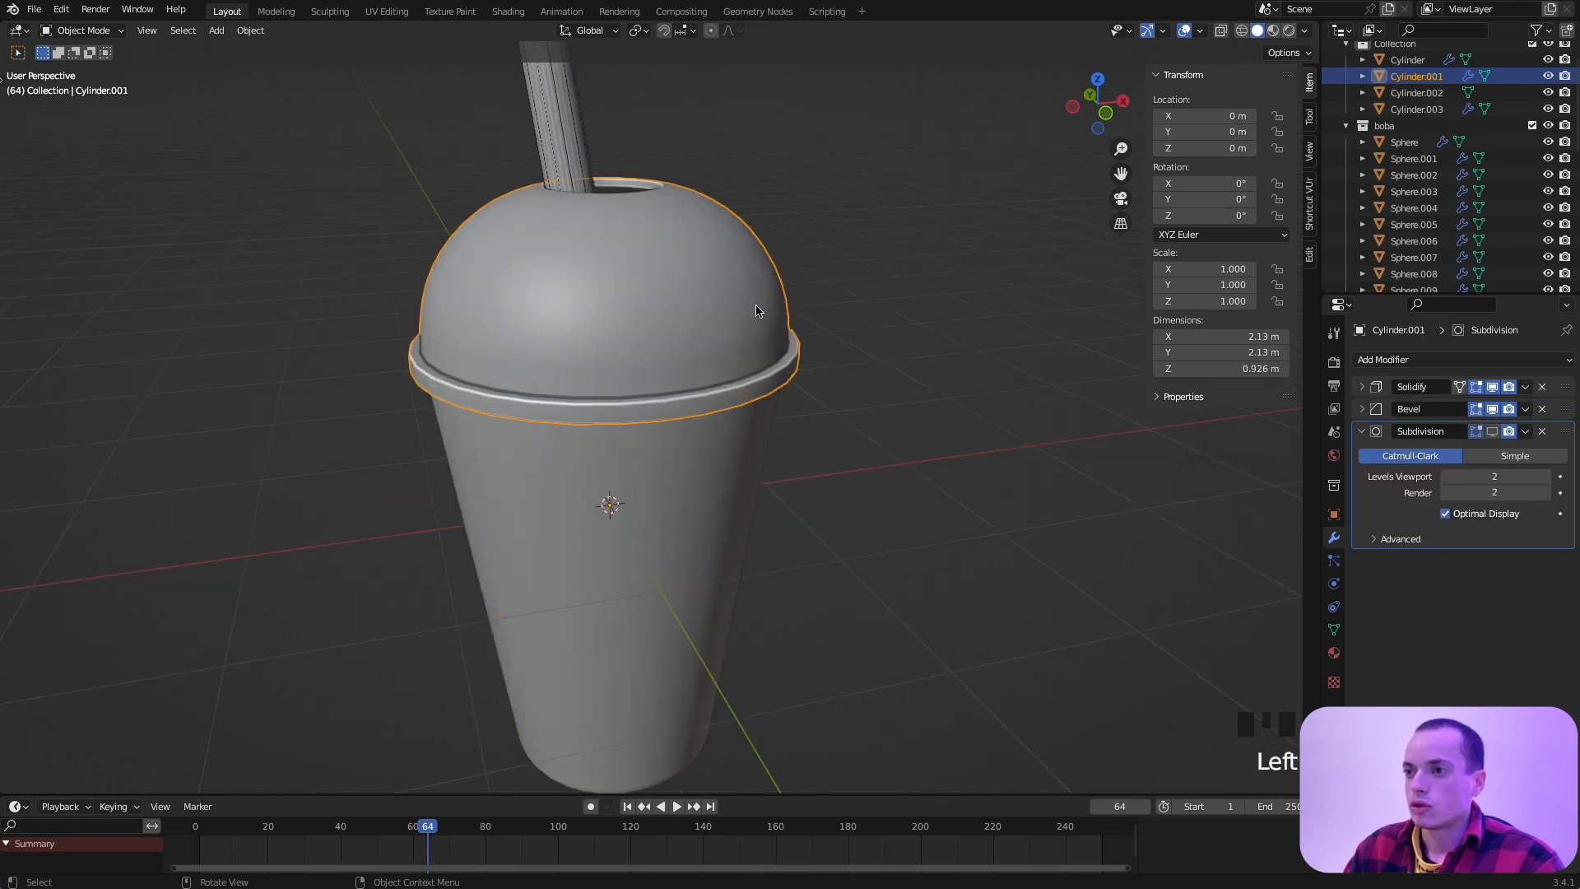
click(725, 457)
click(727, 298)
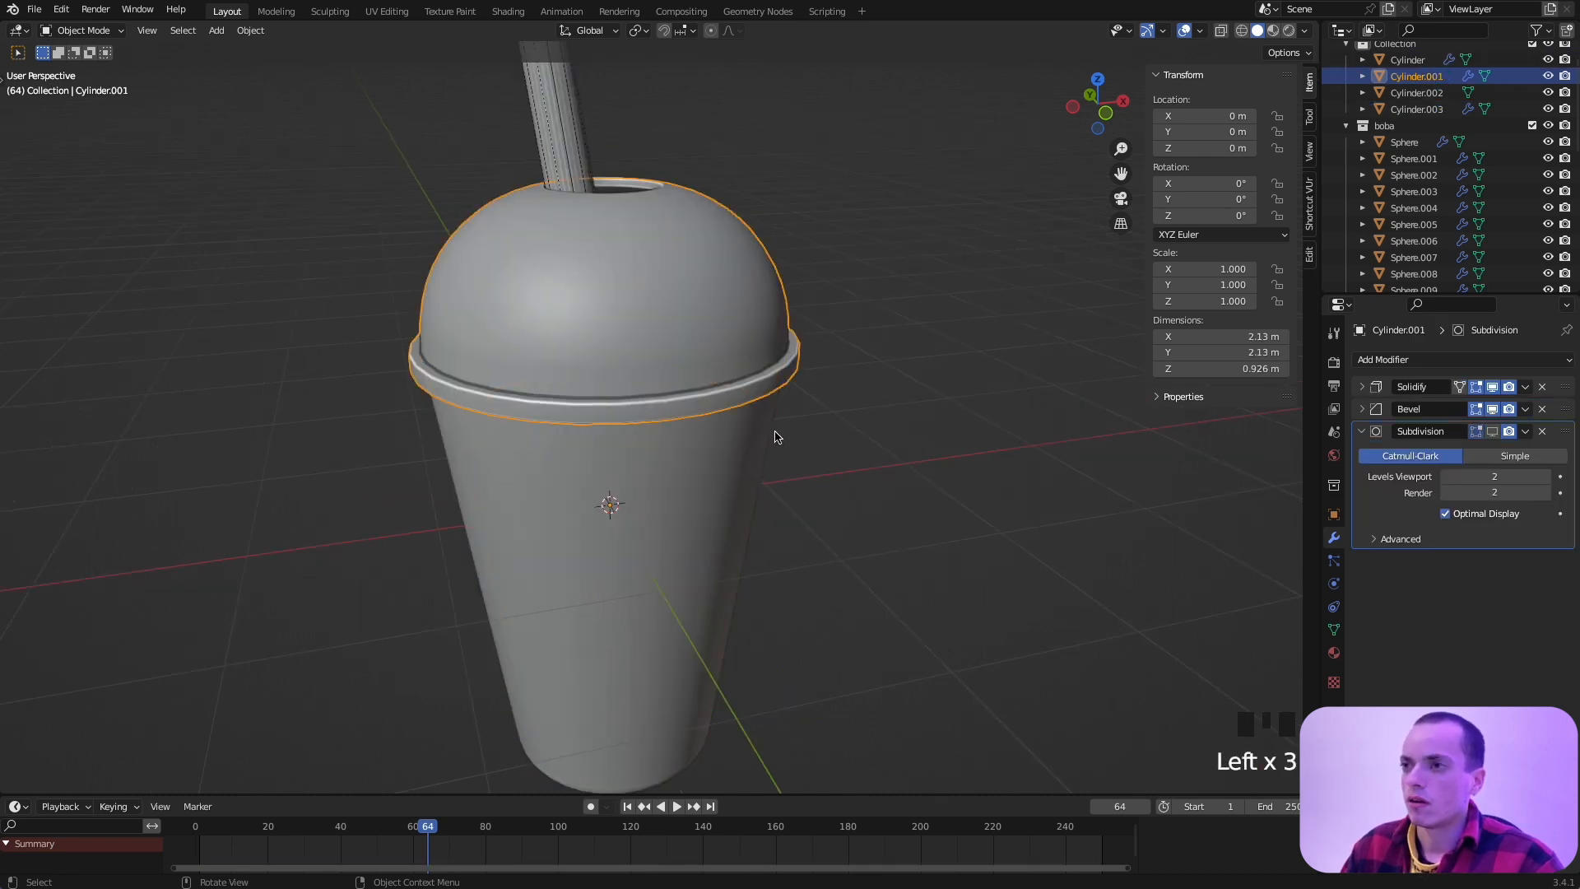
click(751, 458)
click(689, 247)
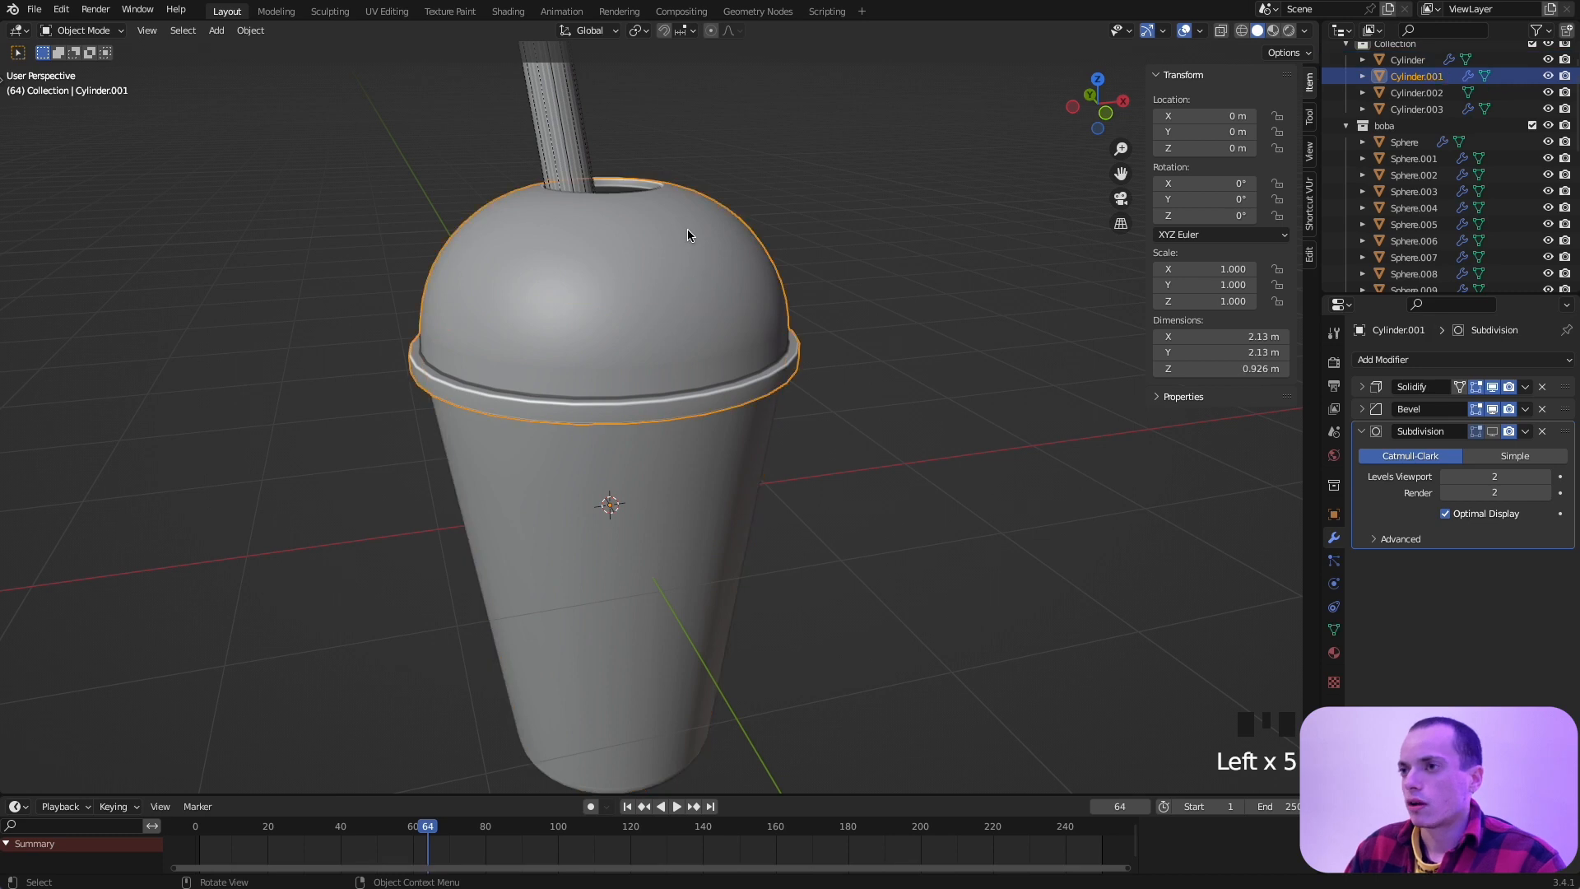
click(679, 458)
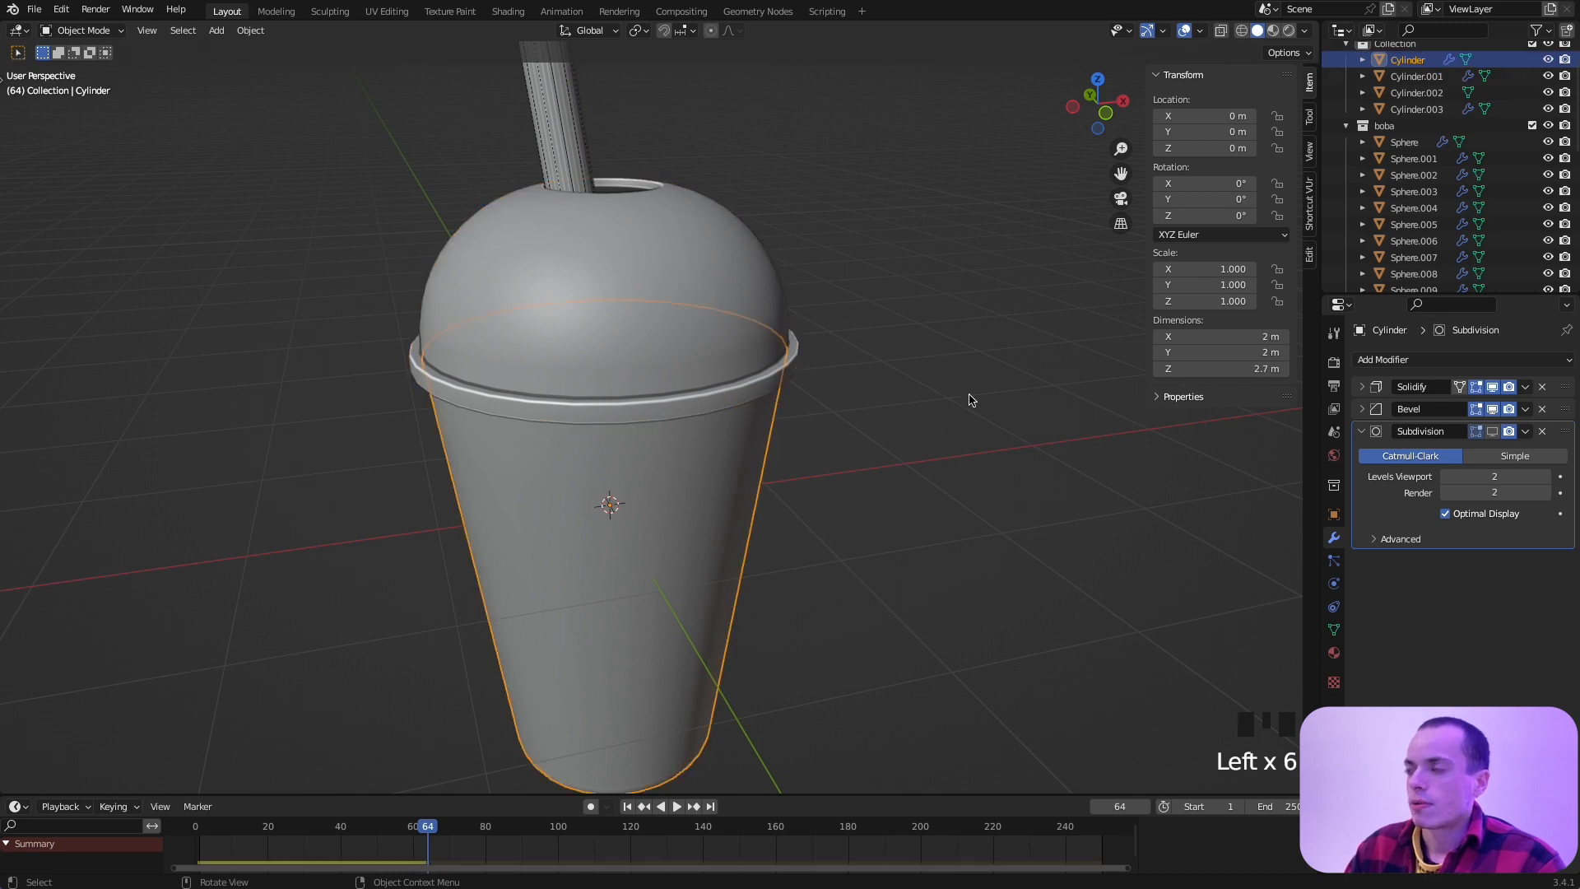
Step: Switch the viewport to material preview and create a new material on the dome lid
click(1276, 31)
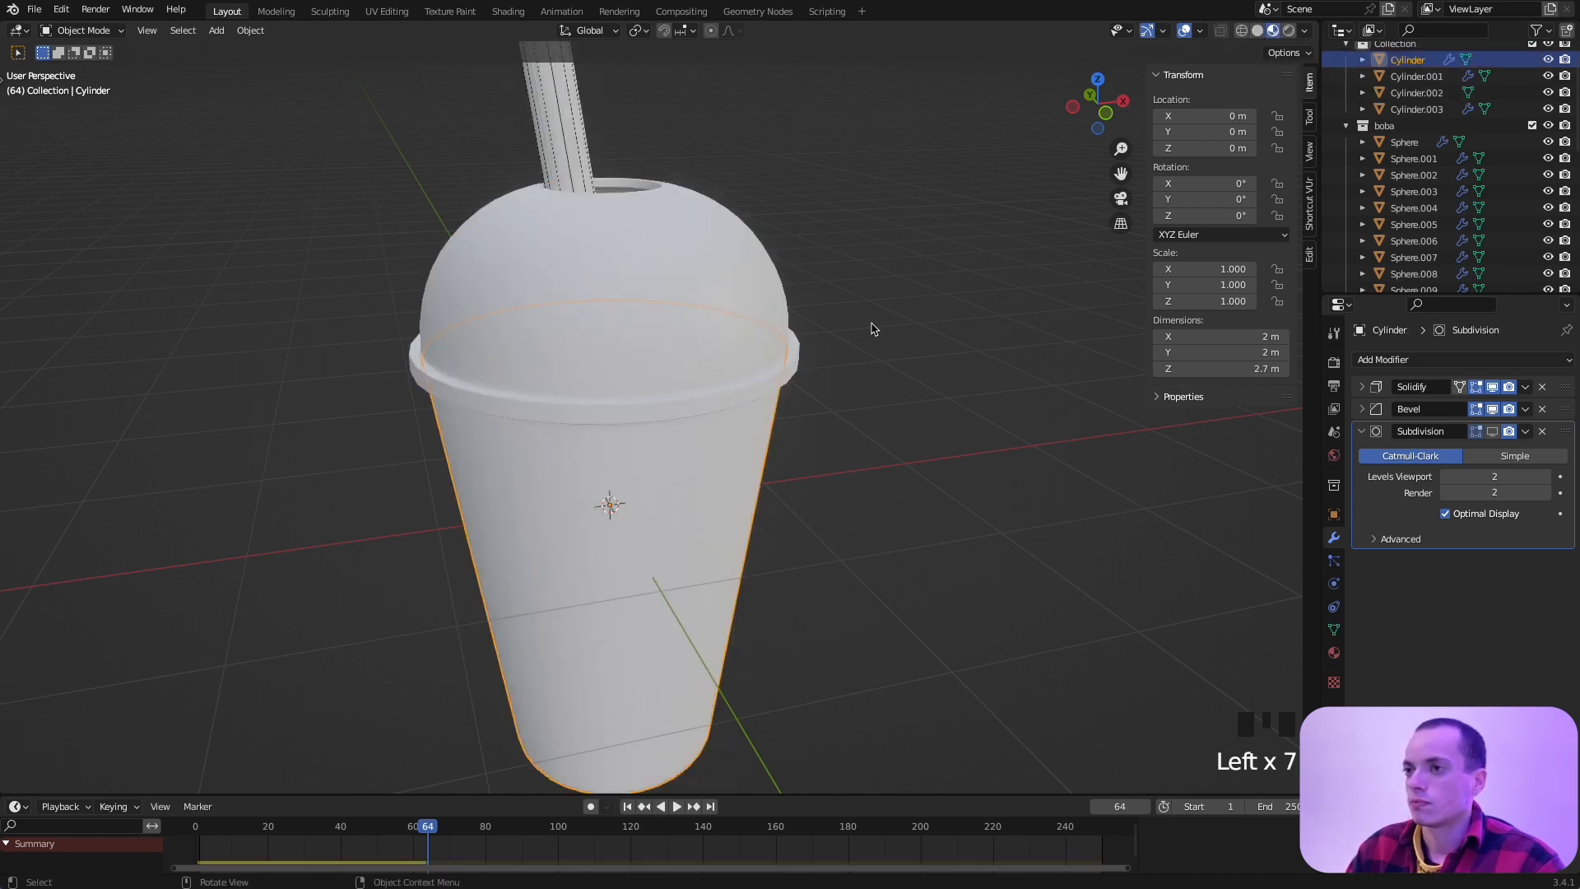
click(734, 276)
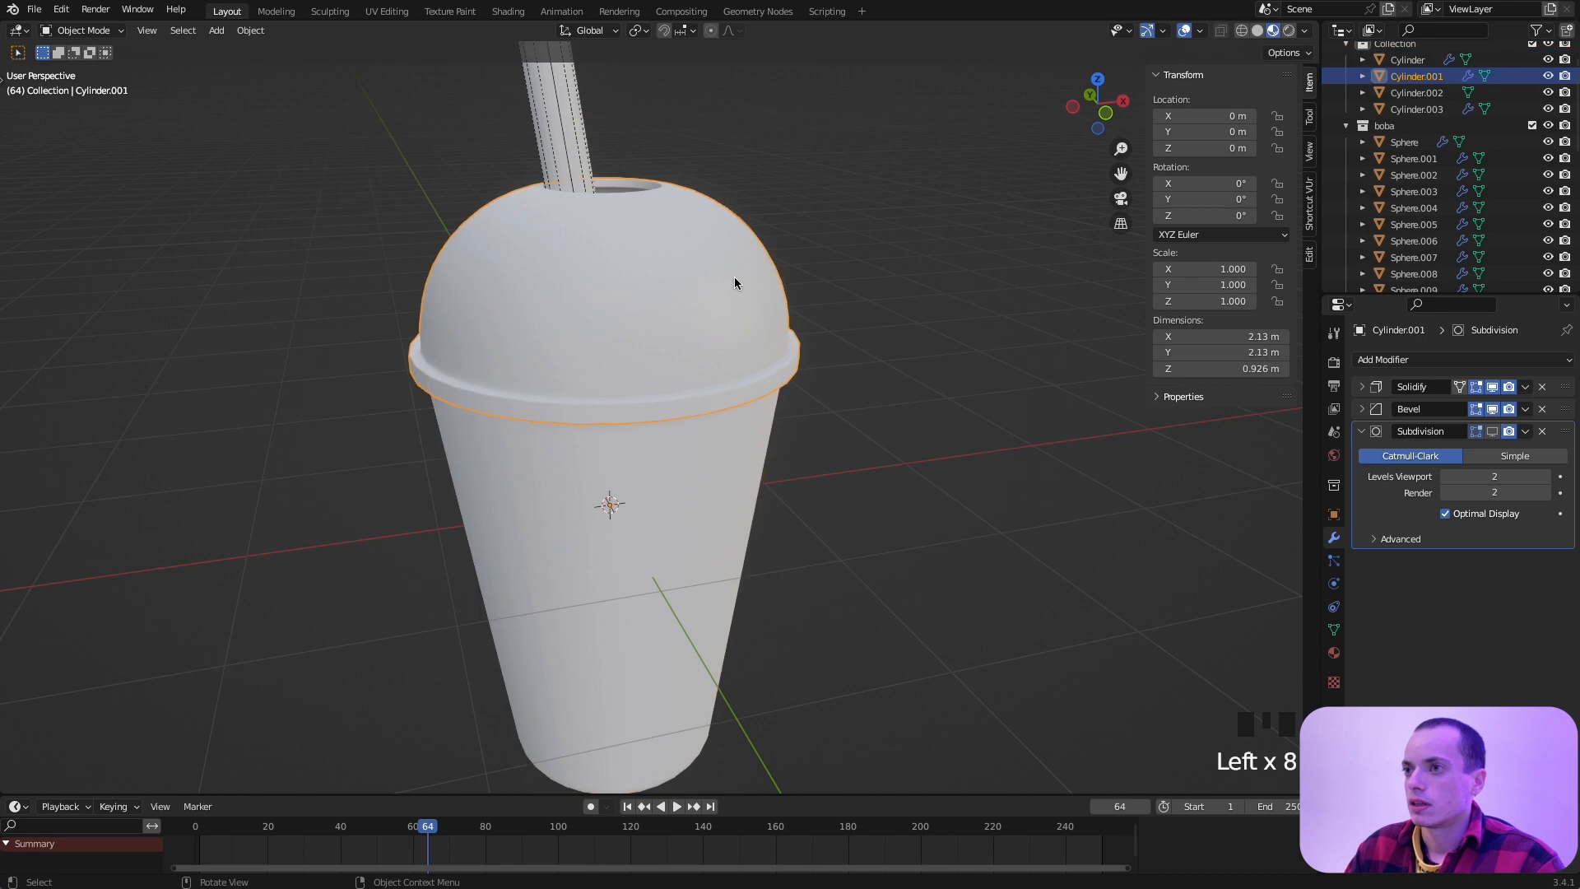
click(1334, 653)
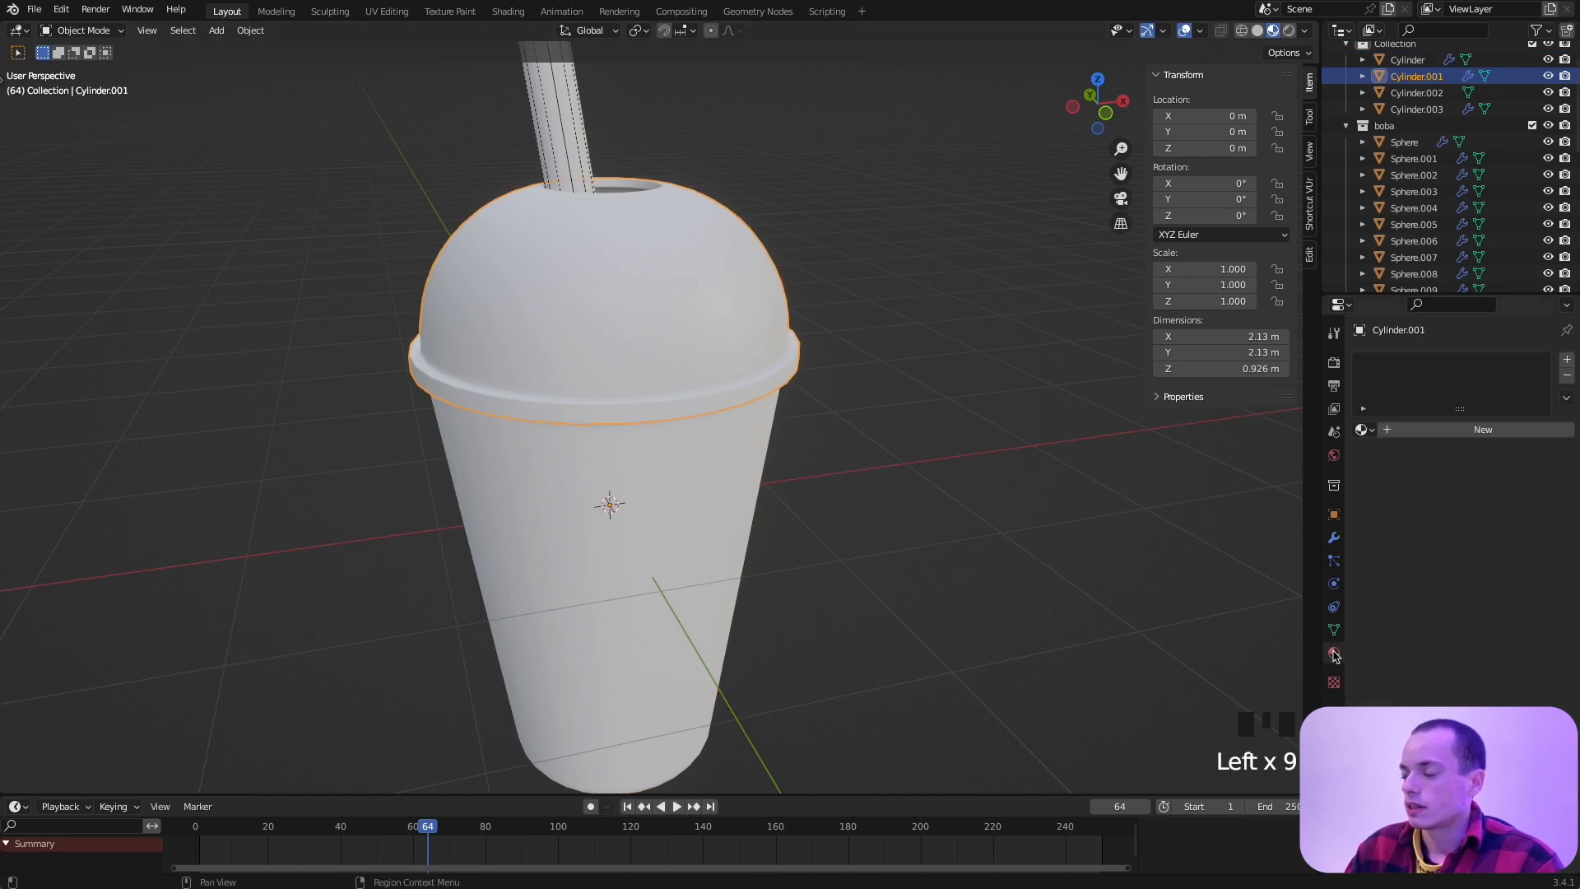
click(1422, 428)
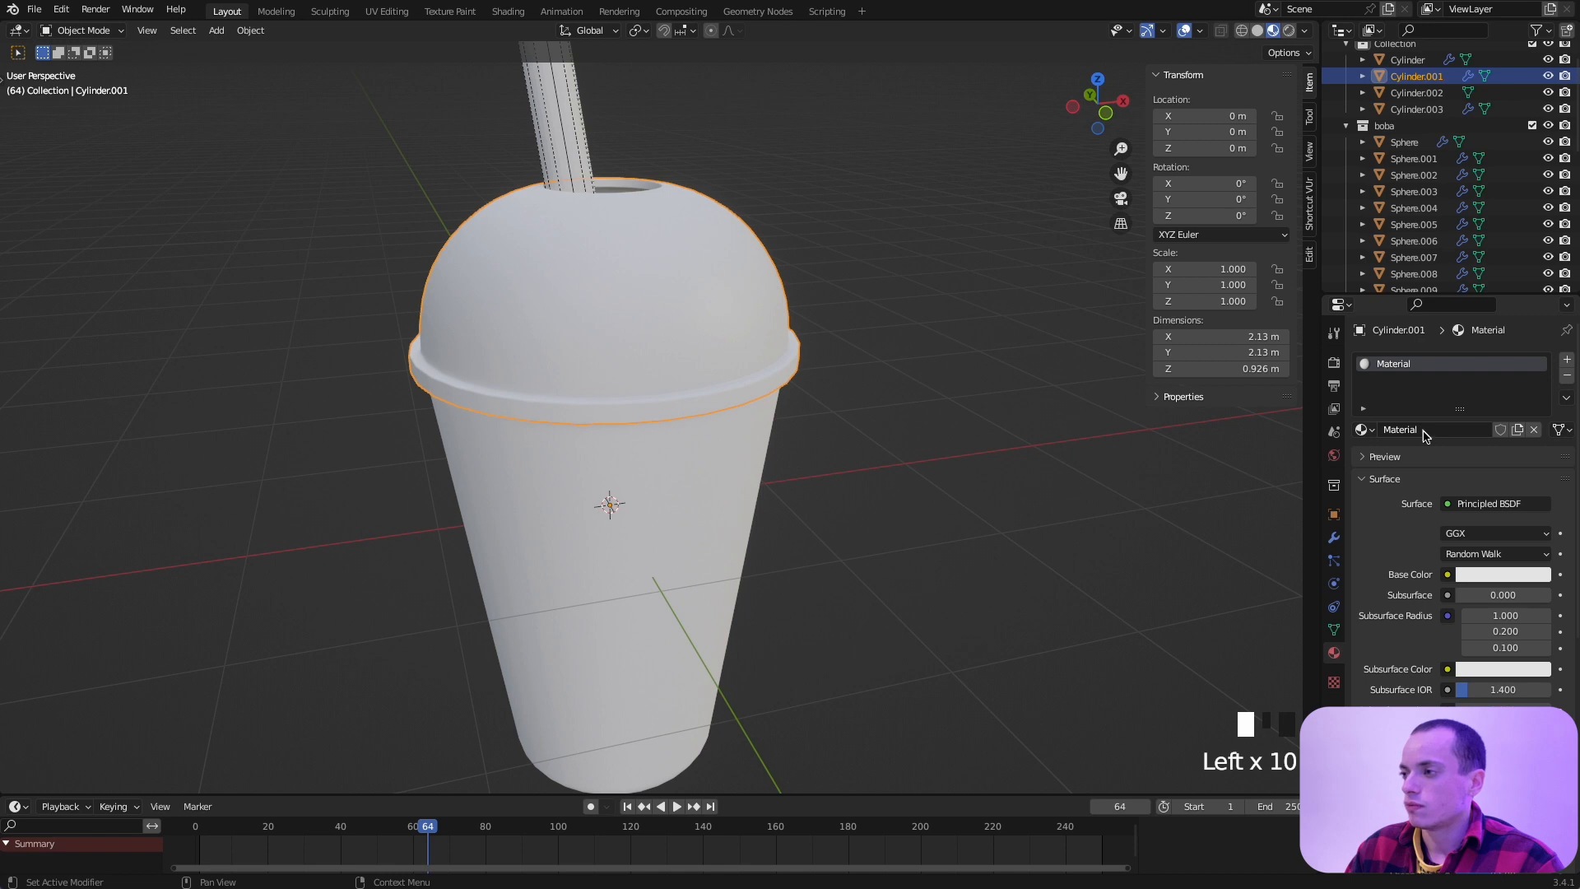
Step: Increase the lid material's transmission and reduce its roughness to 0.064
scroll(1407, 535, down, 7)
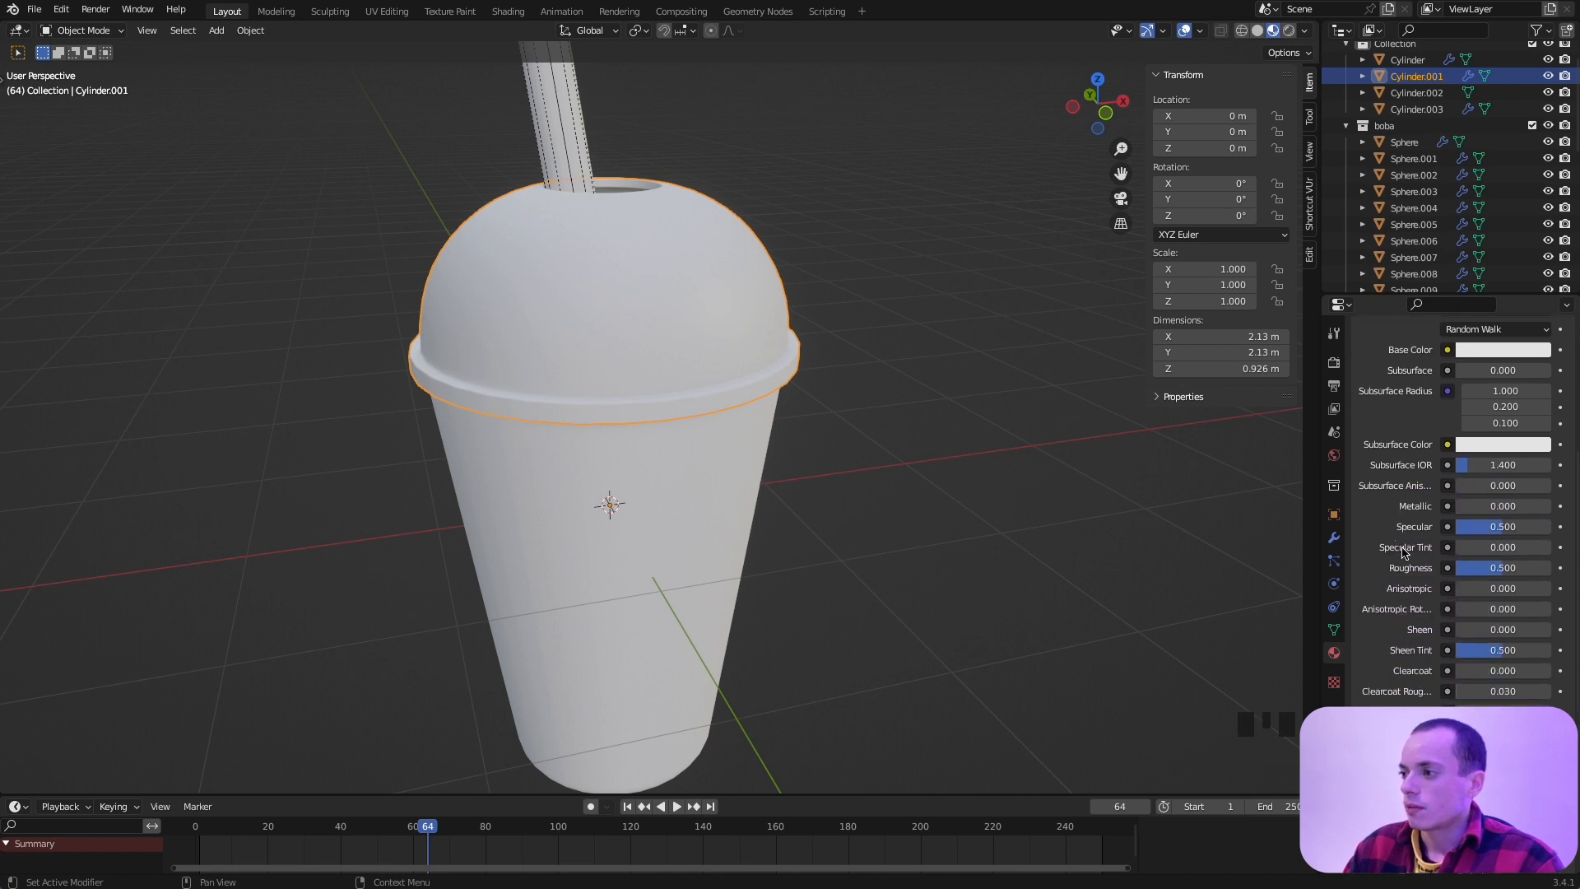
drag(1546, 734, 1553, 735)
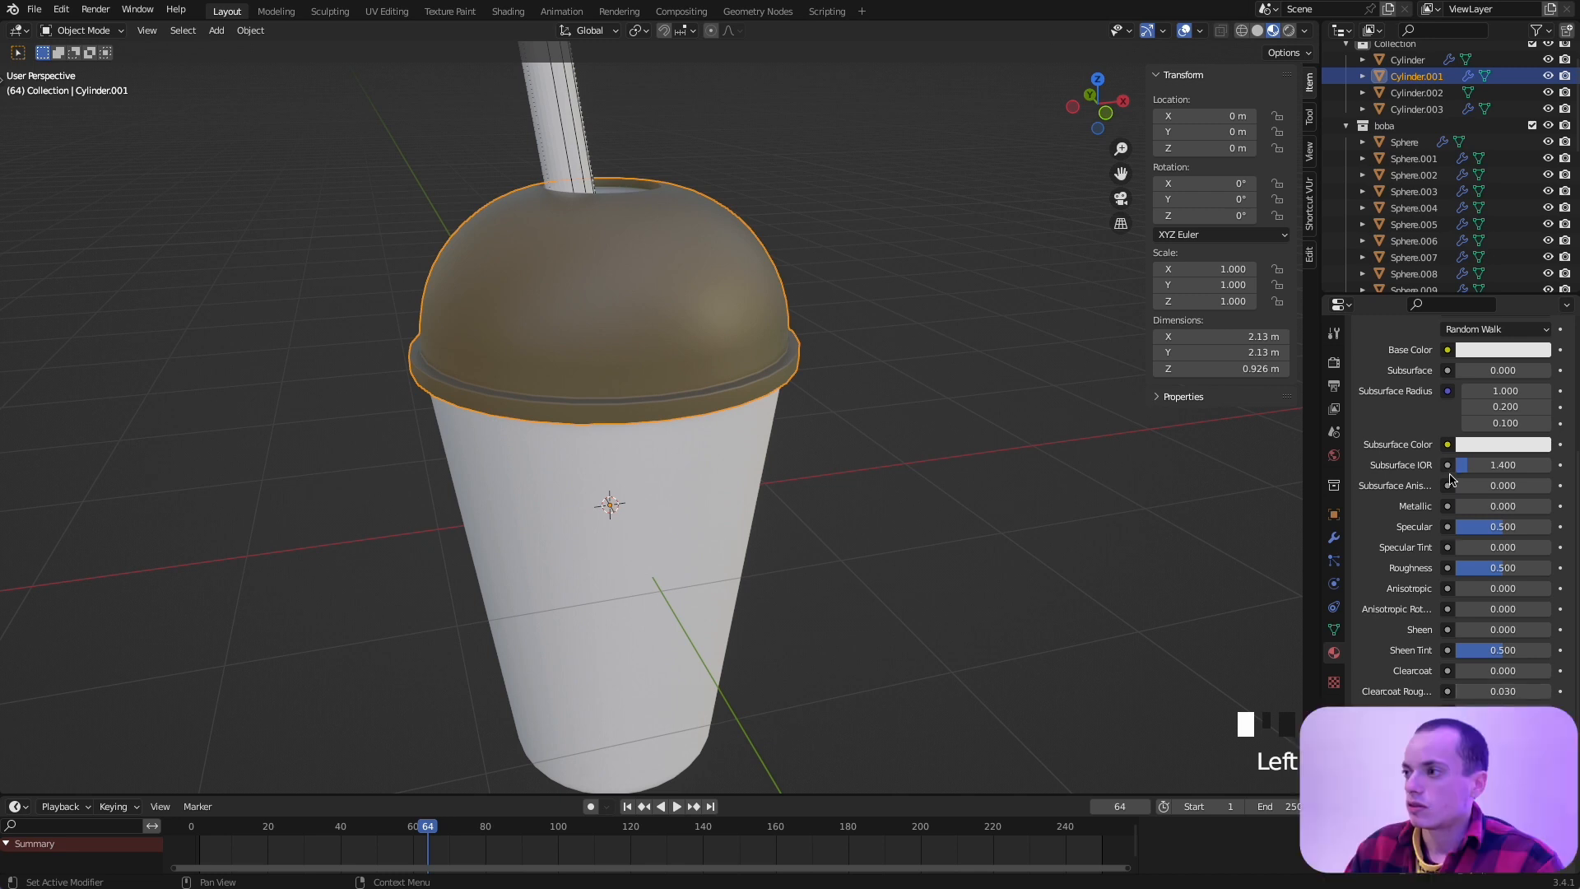
drag(1472, 573, 1464, 568)
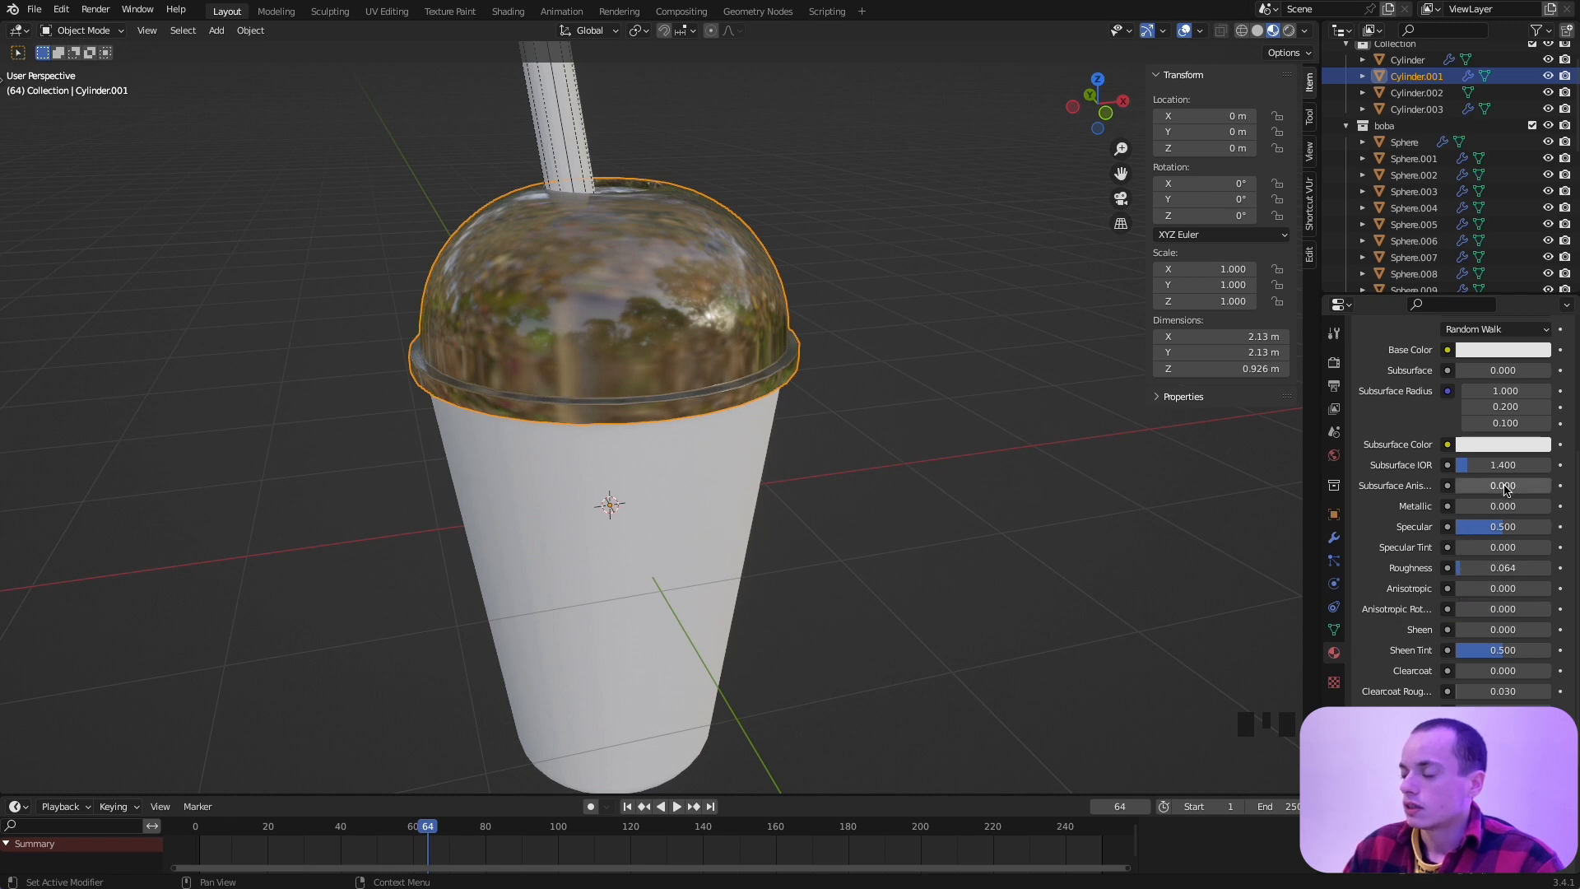
Step: Set the lid material's specular to 0.731 and open its IOR value for editing
drag(1506, 527, 1522, 526)
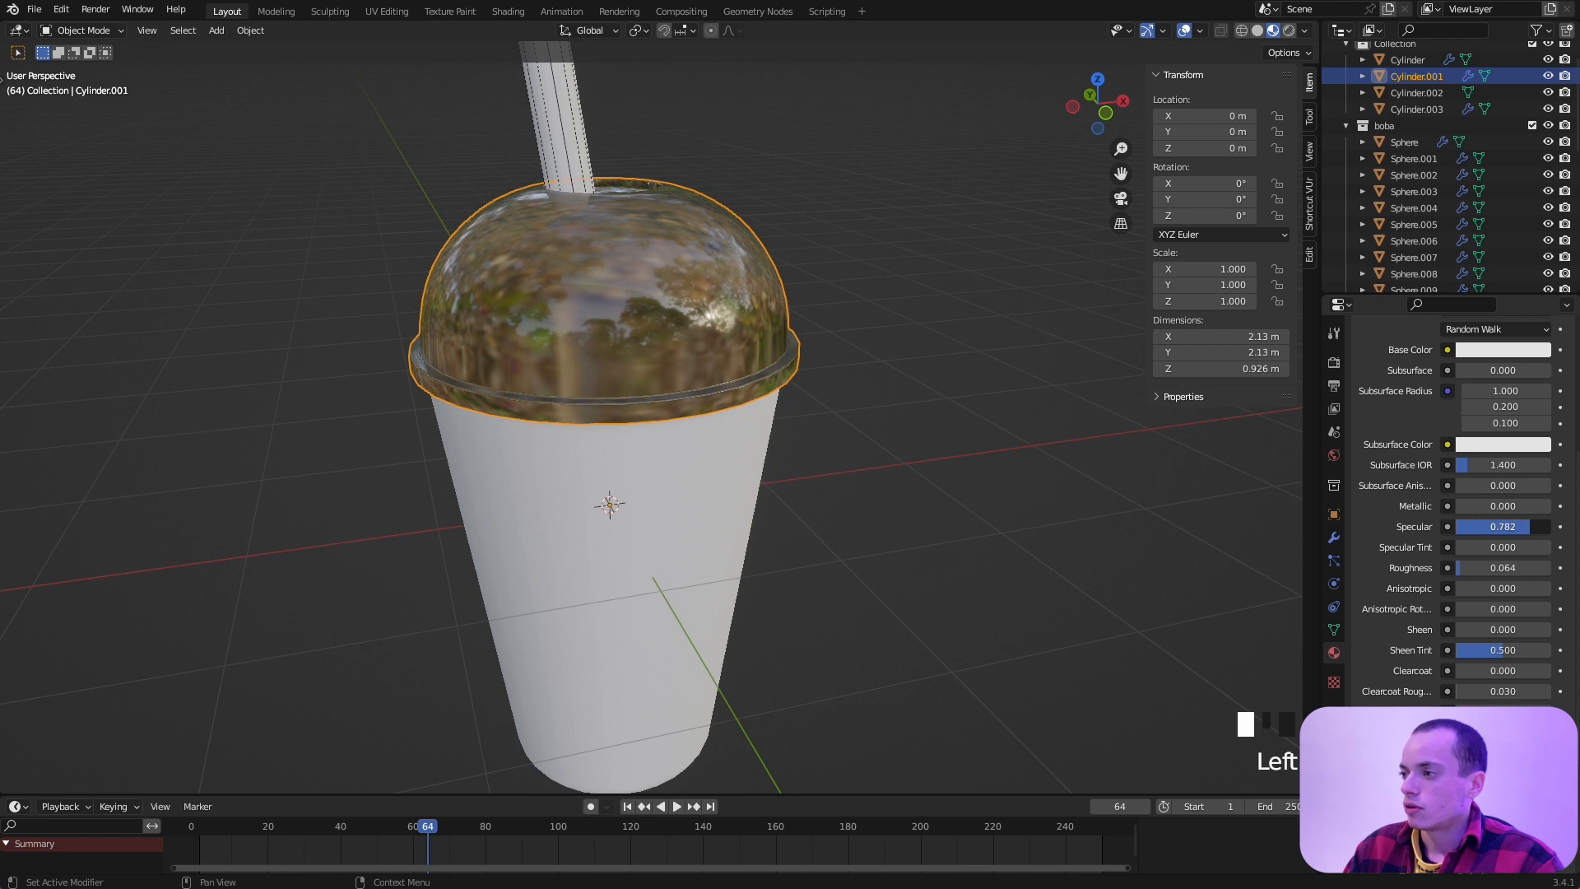
click(1504, 712)
click(1512, 711)
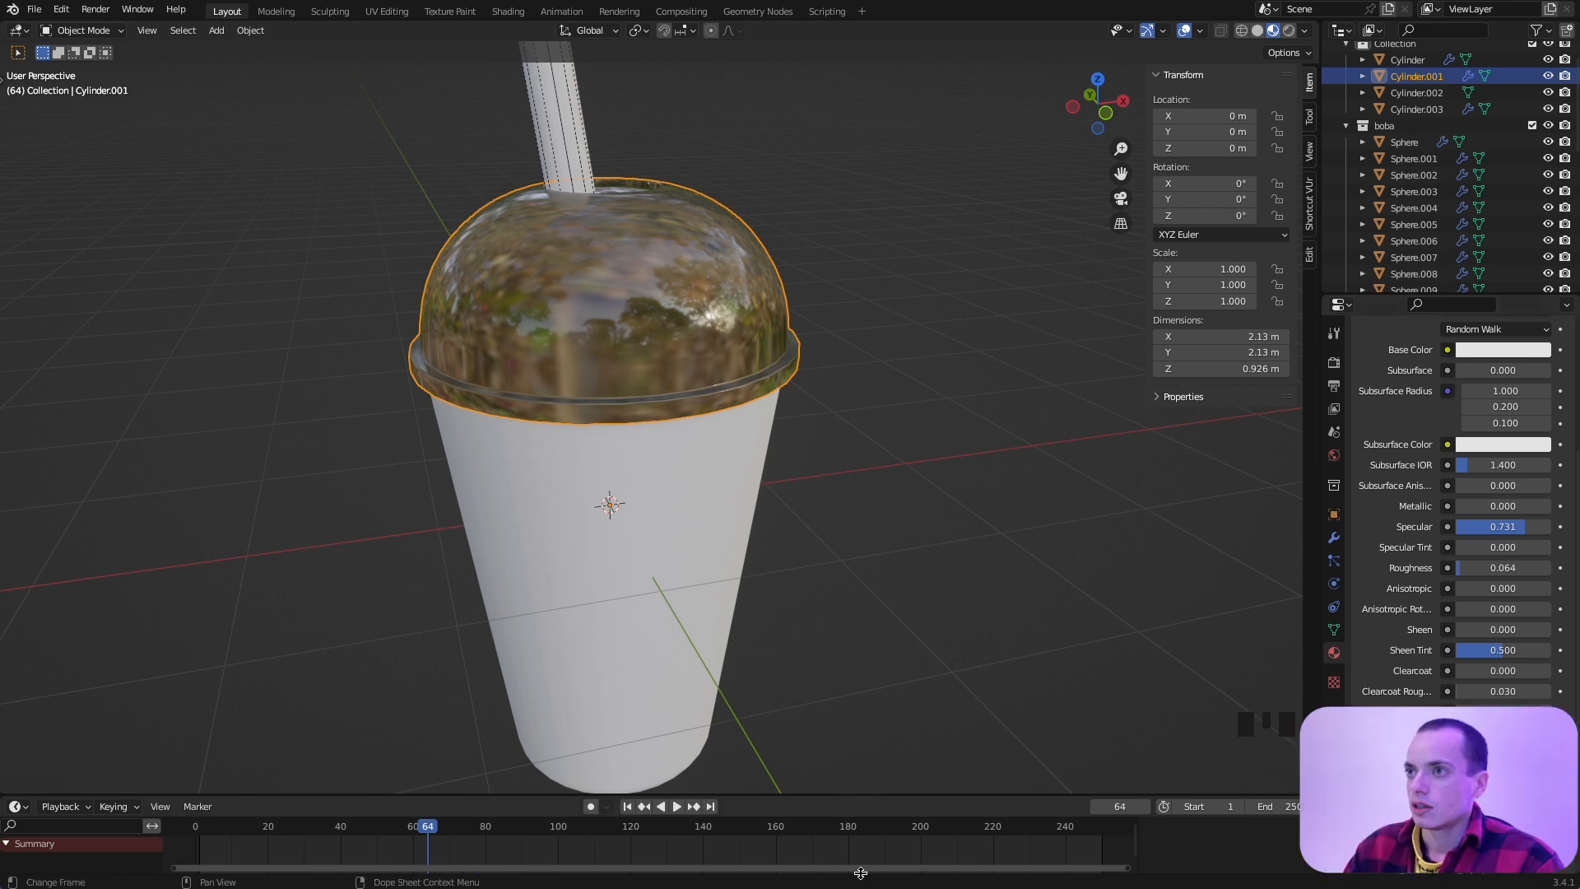
Step: Switch to the browser and look up plastic among the P materials of the Pixel and Poly index of refraction list
key(super+Tab)
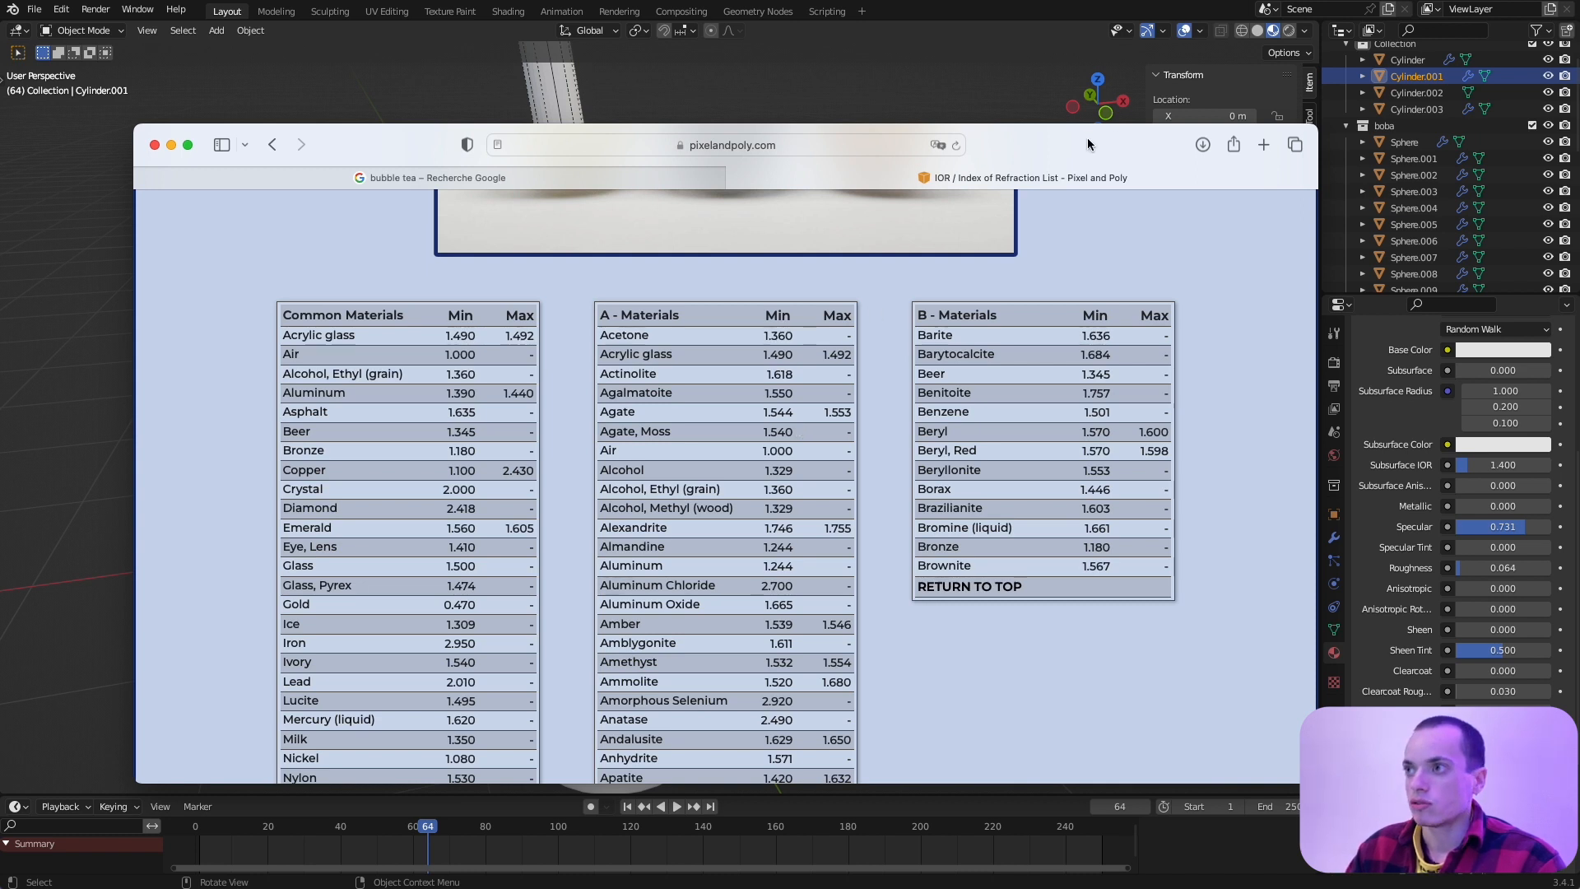
drag(1087, 145, 1118, 173)
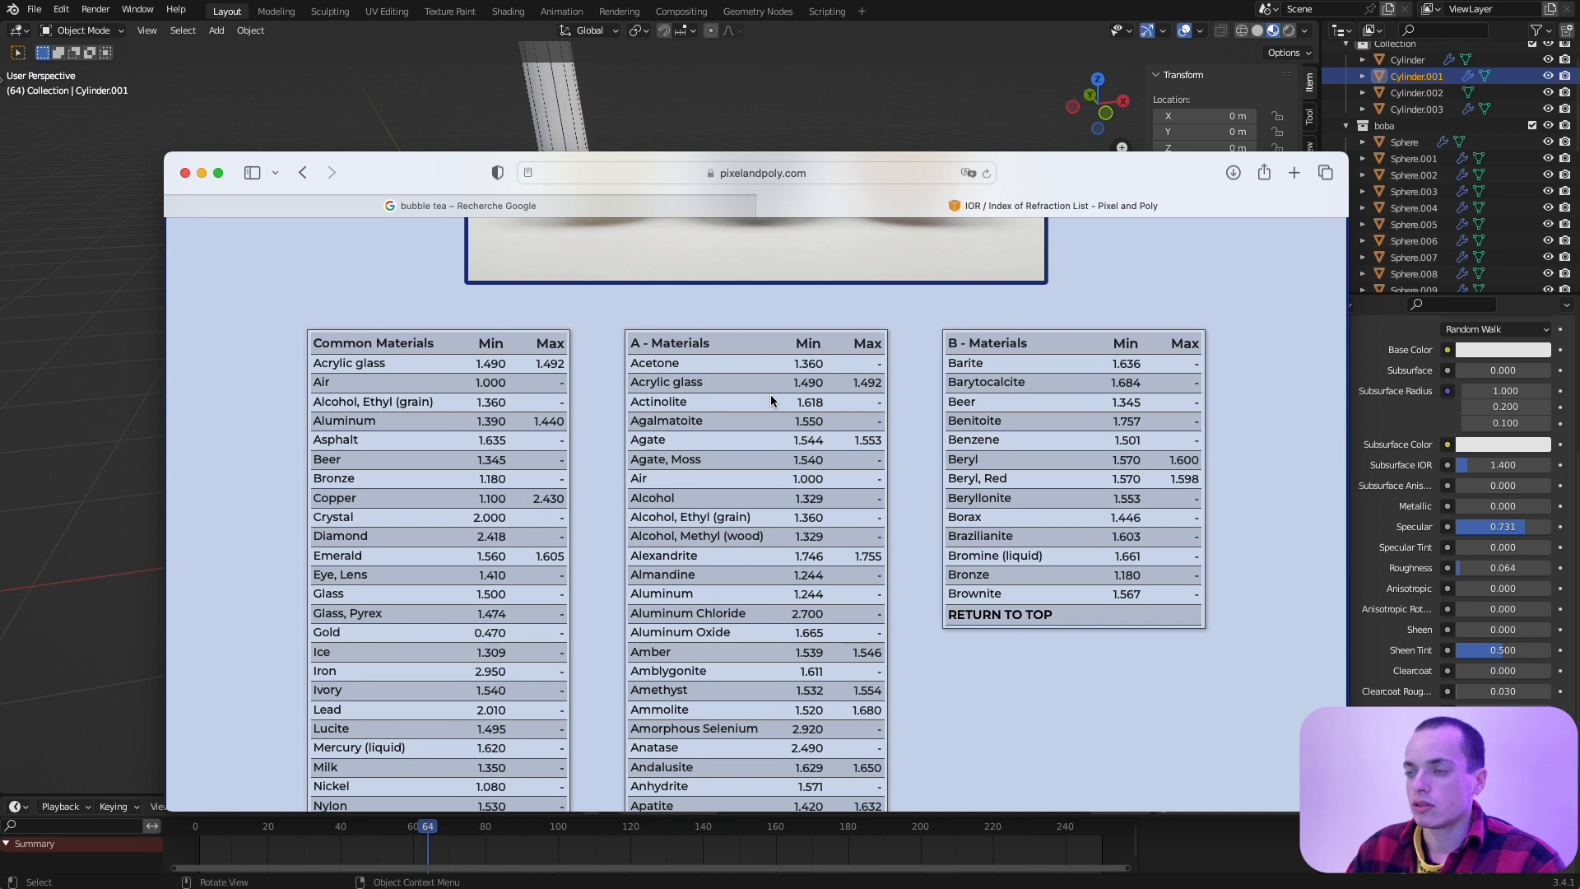
scroll(770, 394, up, 10)
scroll(770, 394, down, 3)
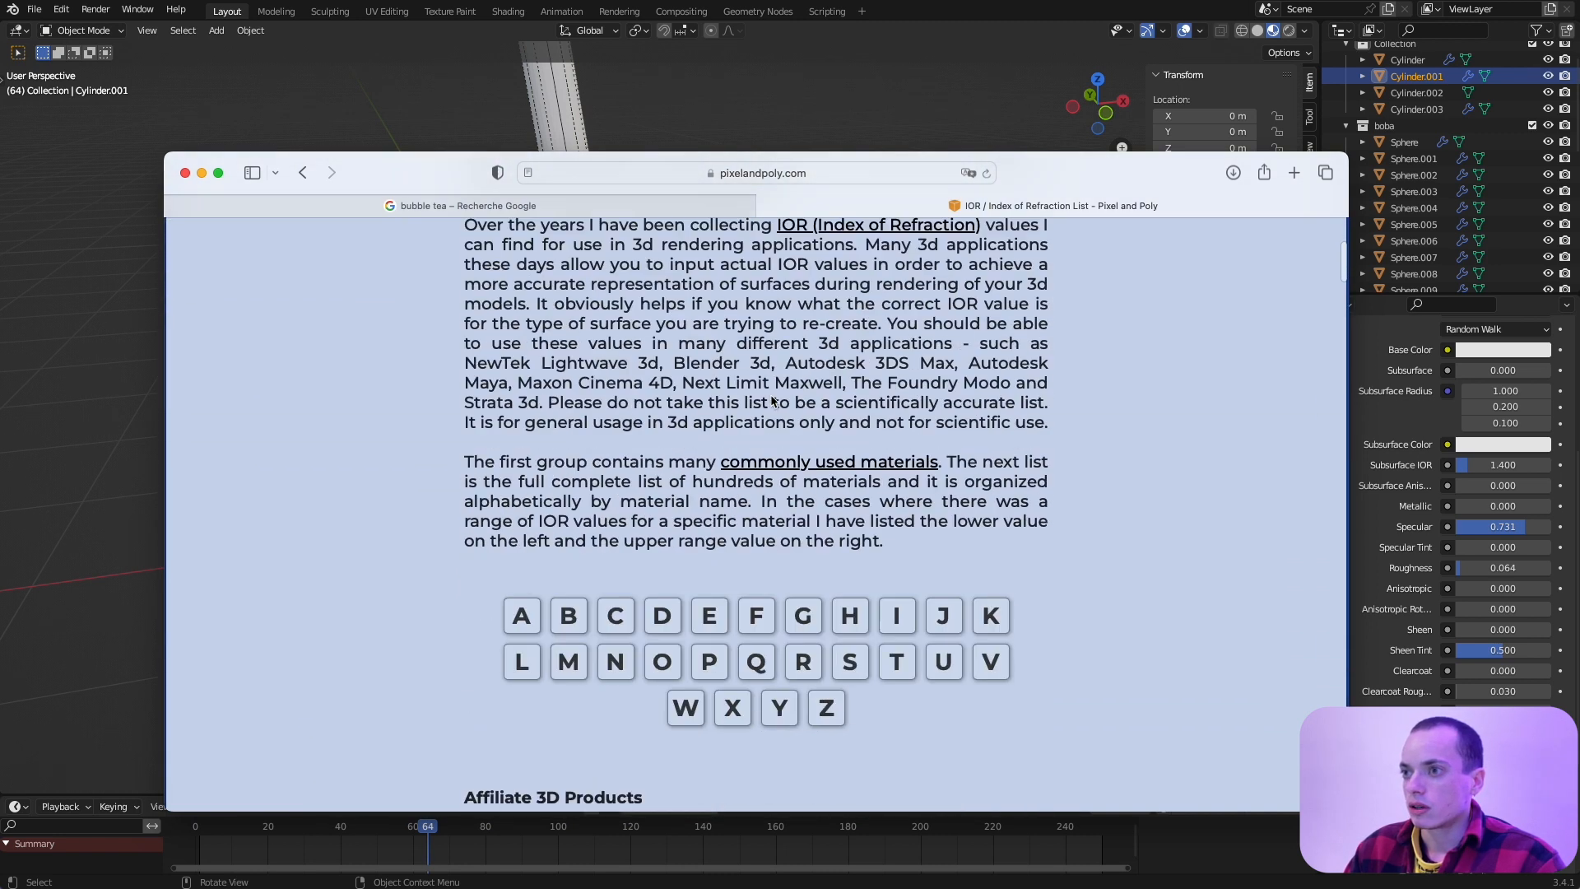
scroll(771, 401, down, 5)
scroll(772, 398, up, 2)
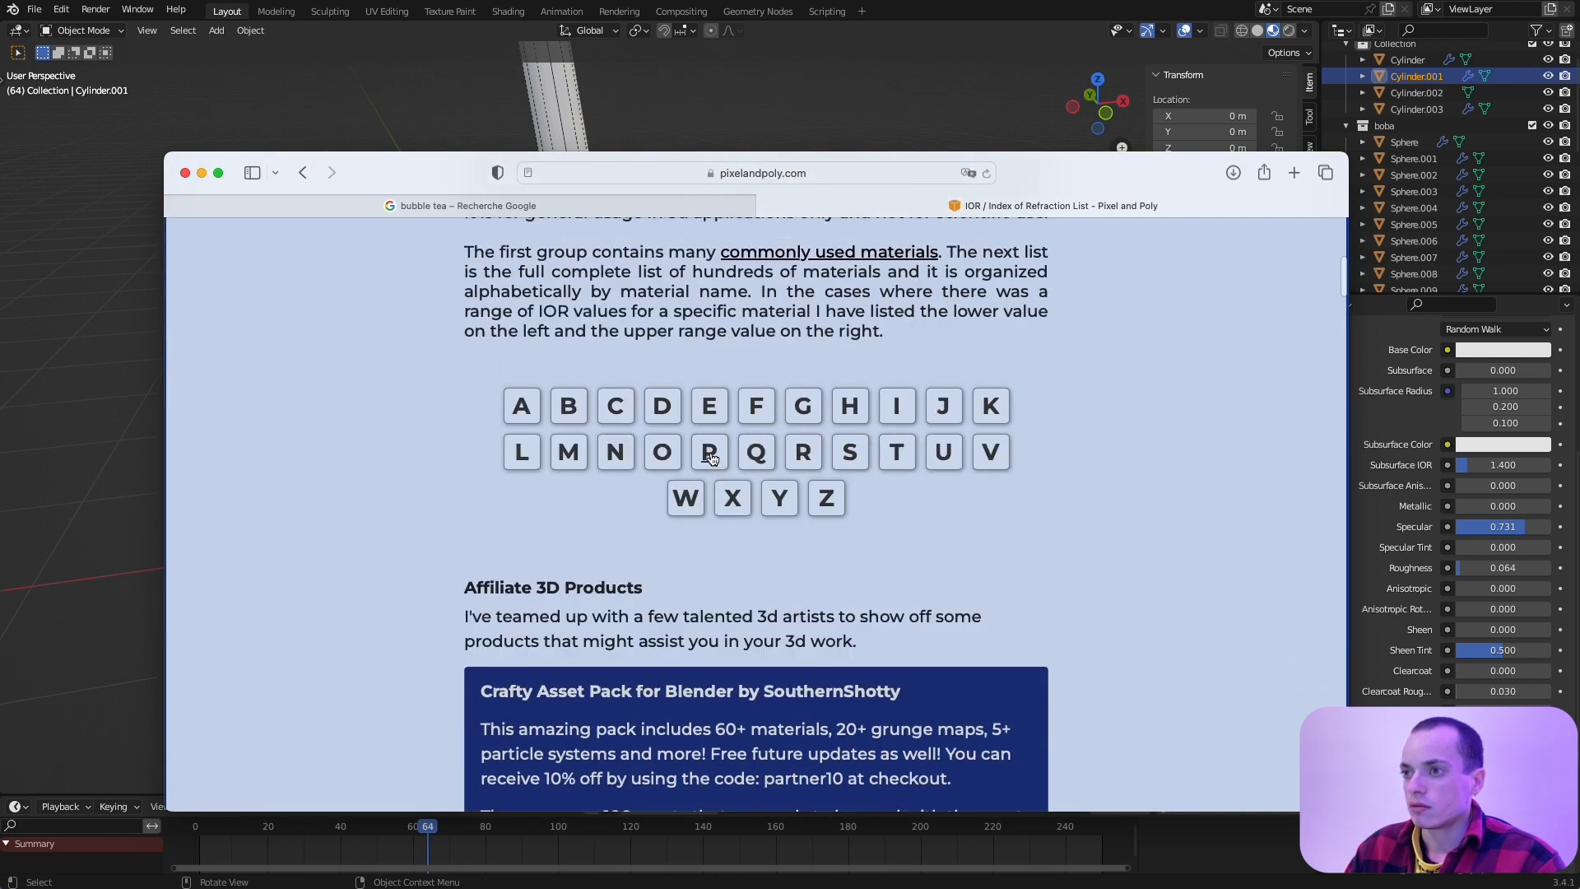
click(709, 452)
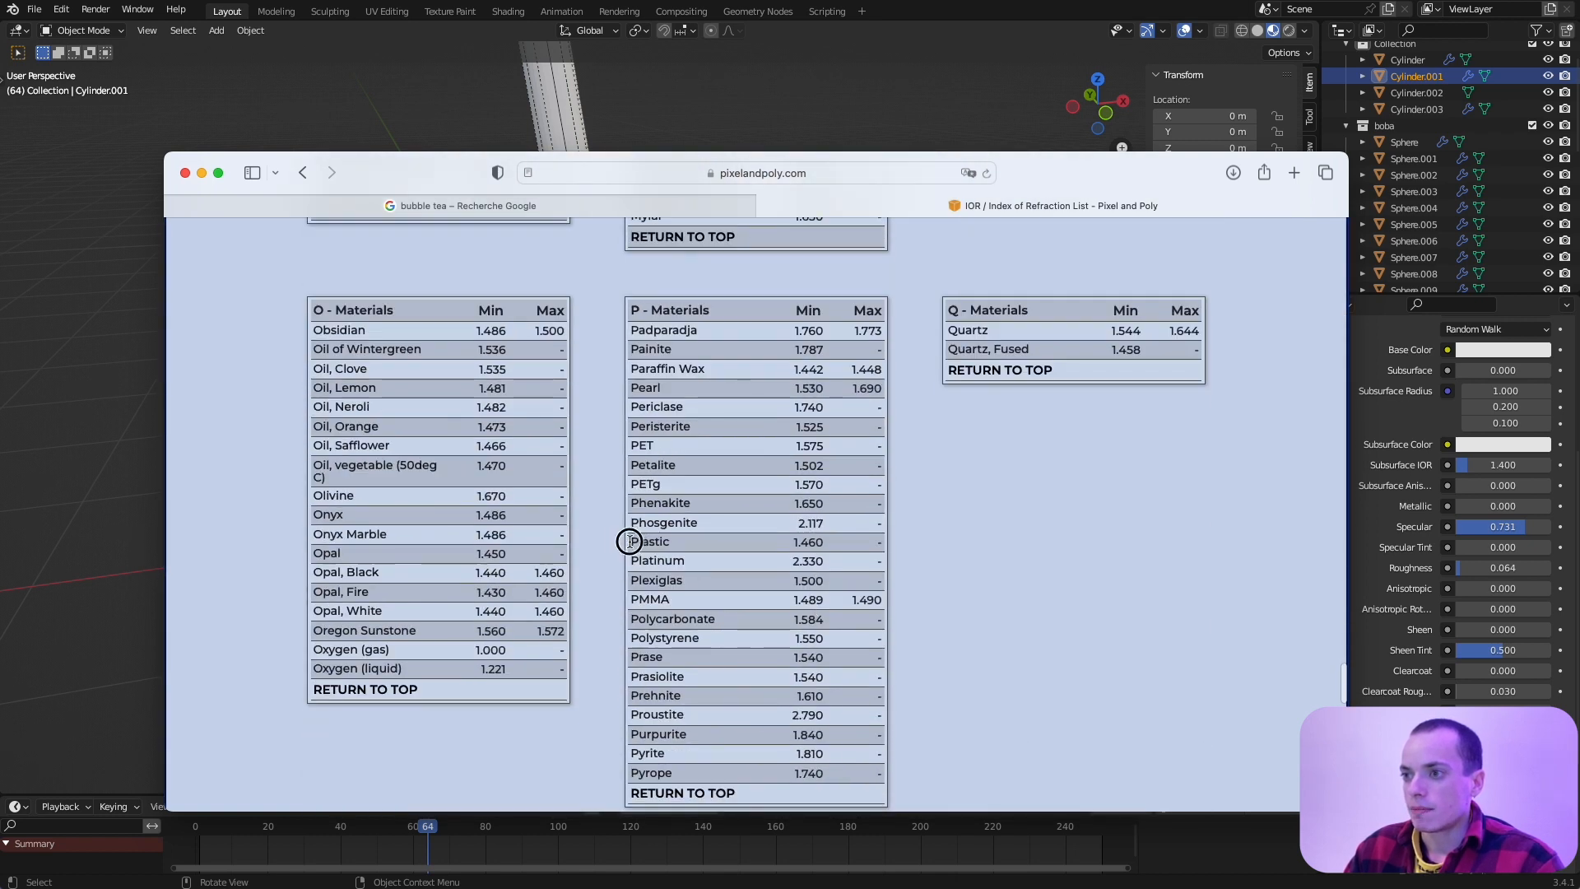
drag(628, 539, 834, 537)
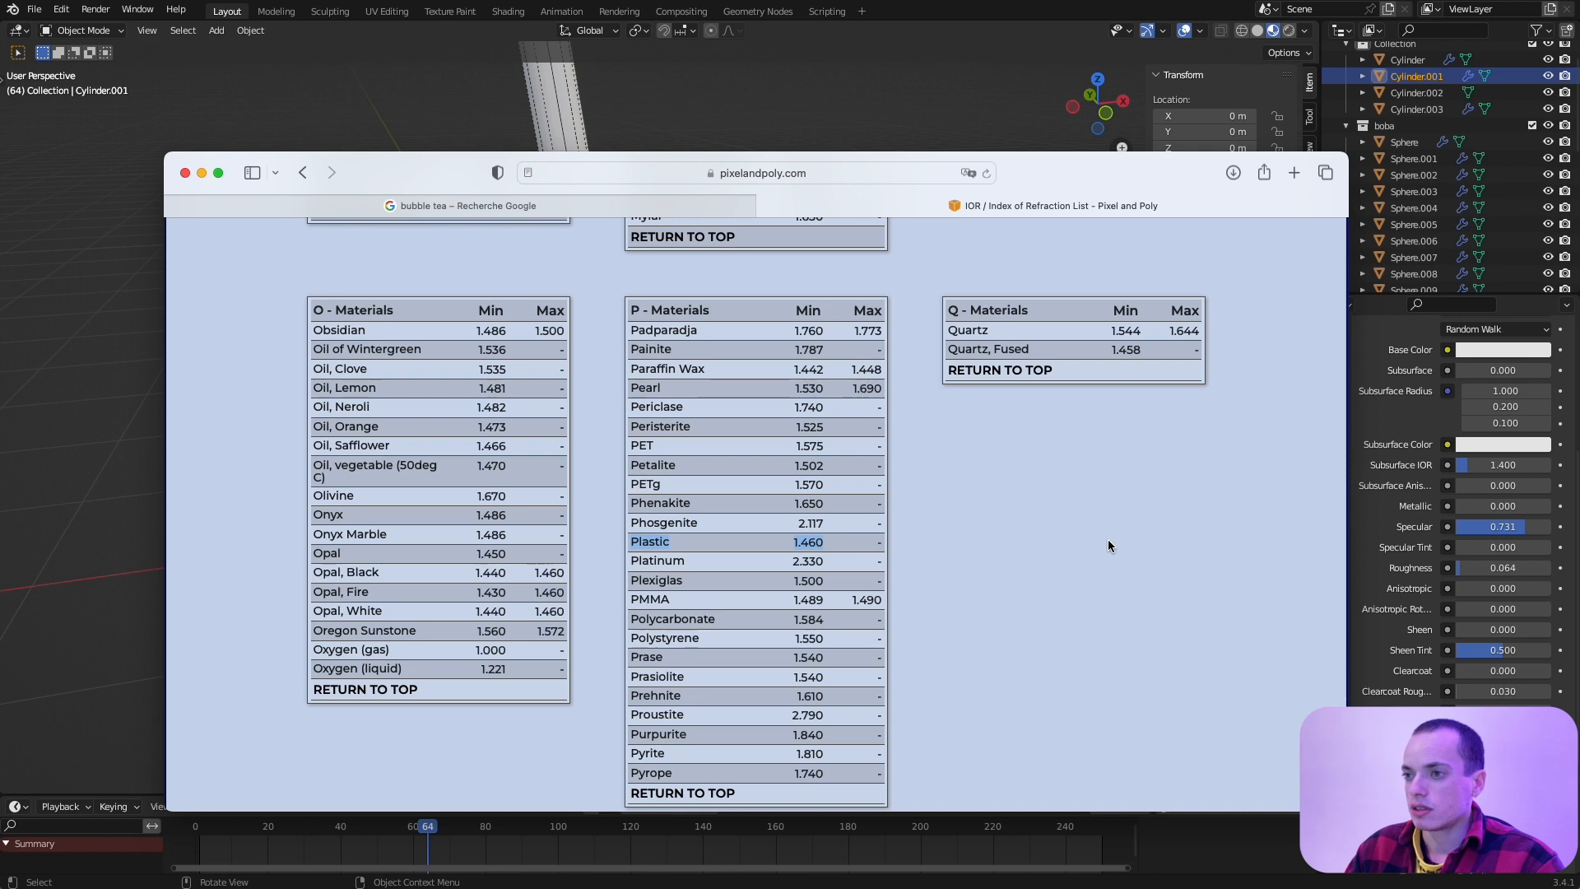
Step: Return to Blender, set the lid material's IOR to 1.460 and brighten its base color to pure white
click(954, 4)
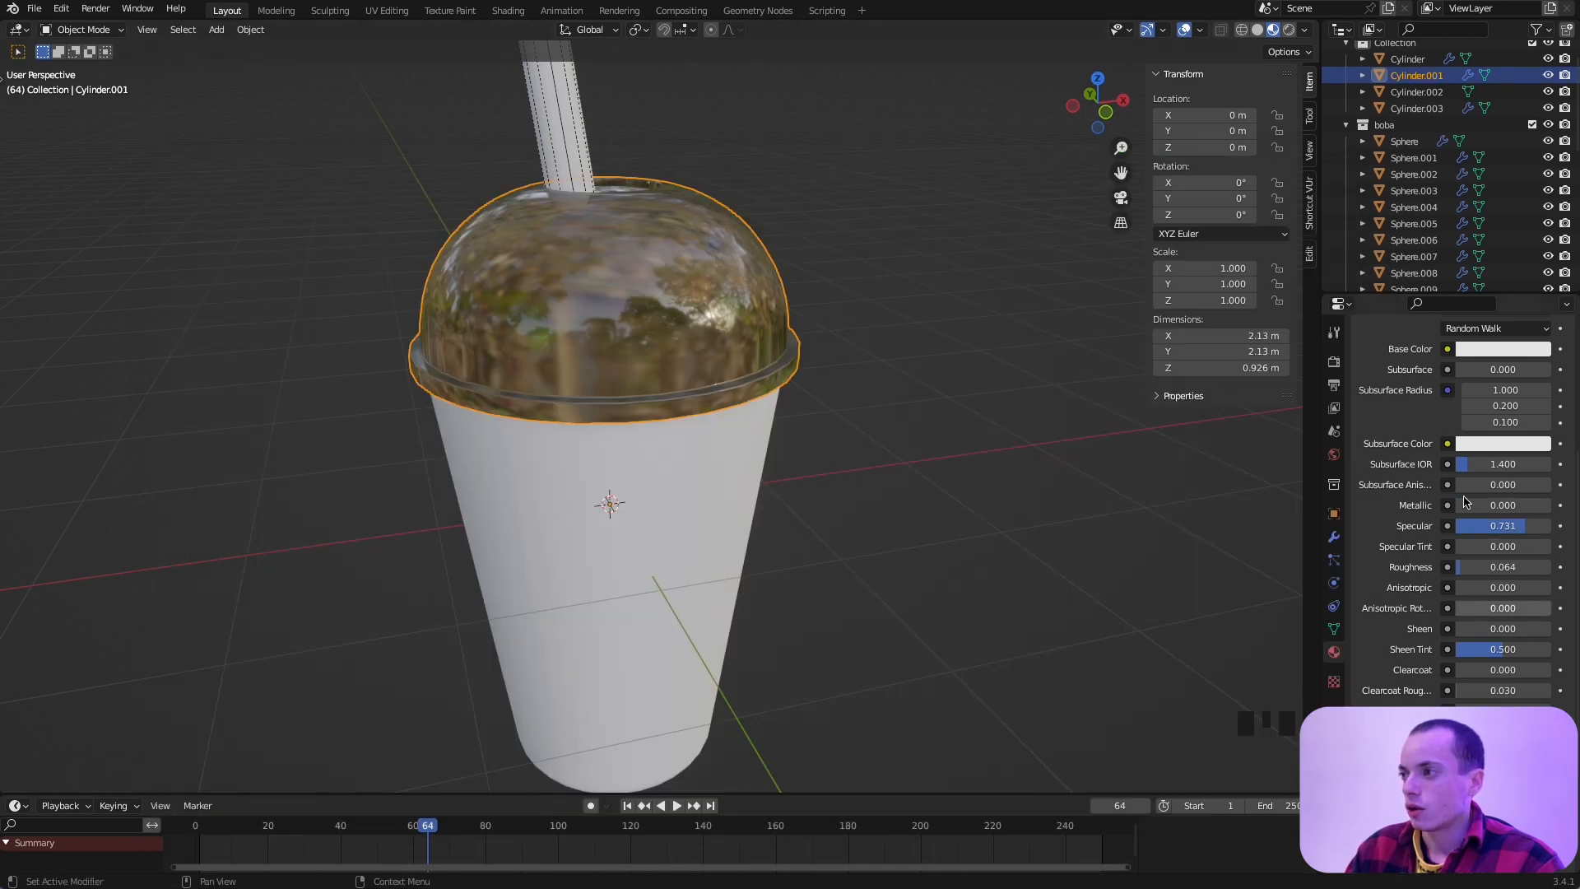
click(1481, 711)
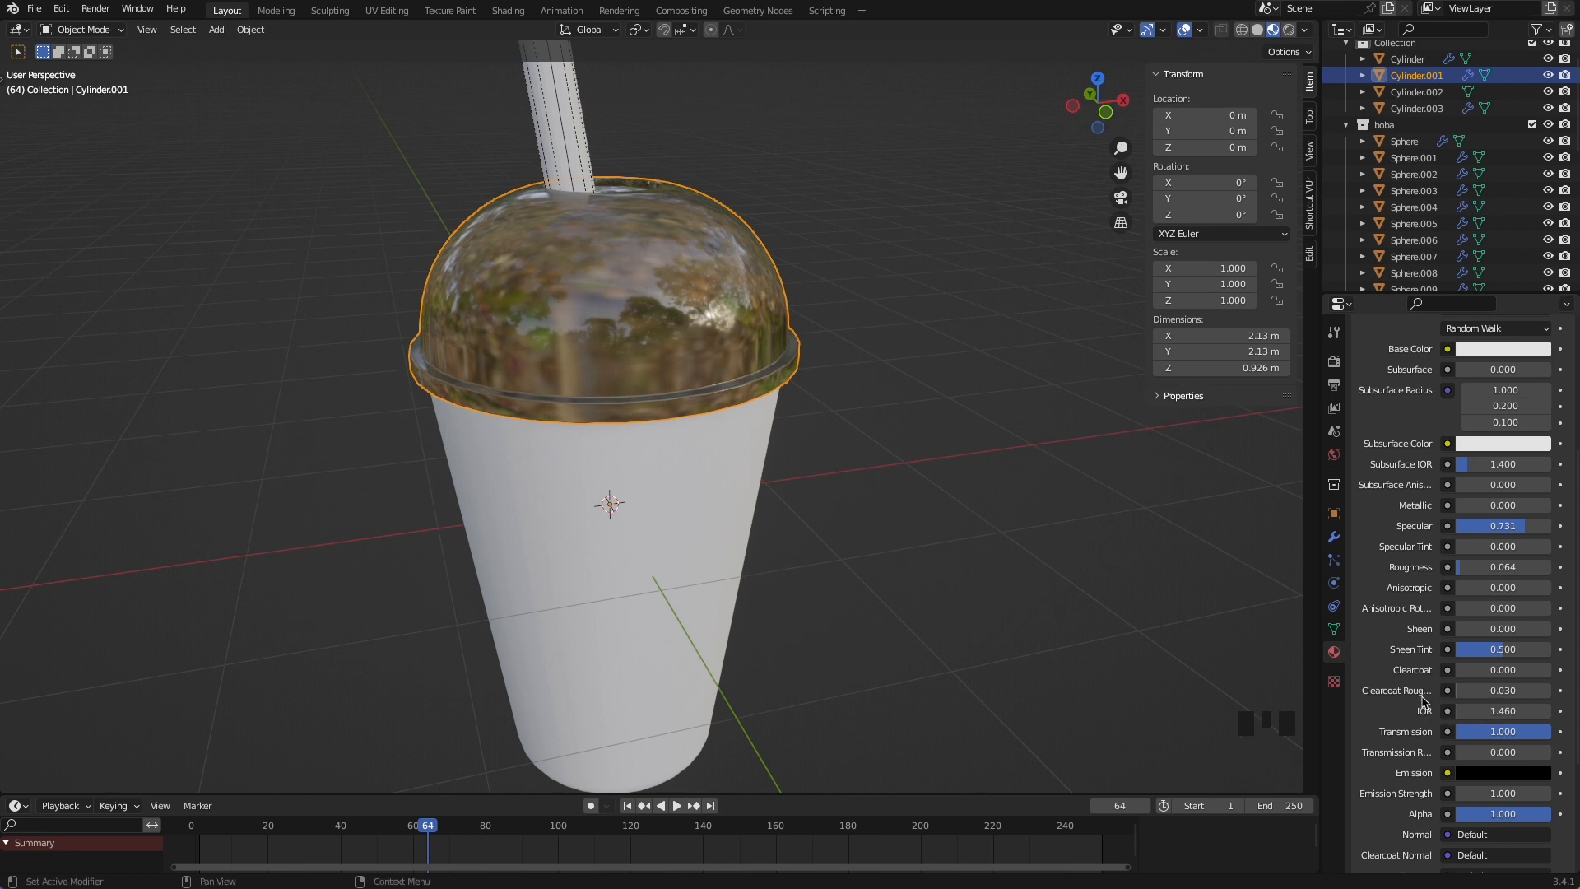
scroll(1513, 576, up, 6)
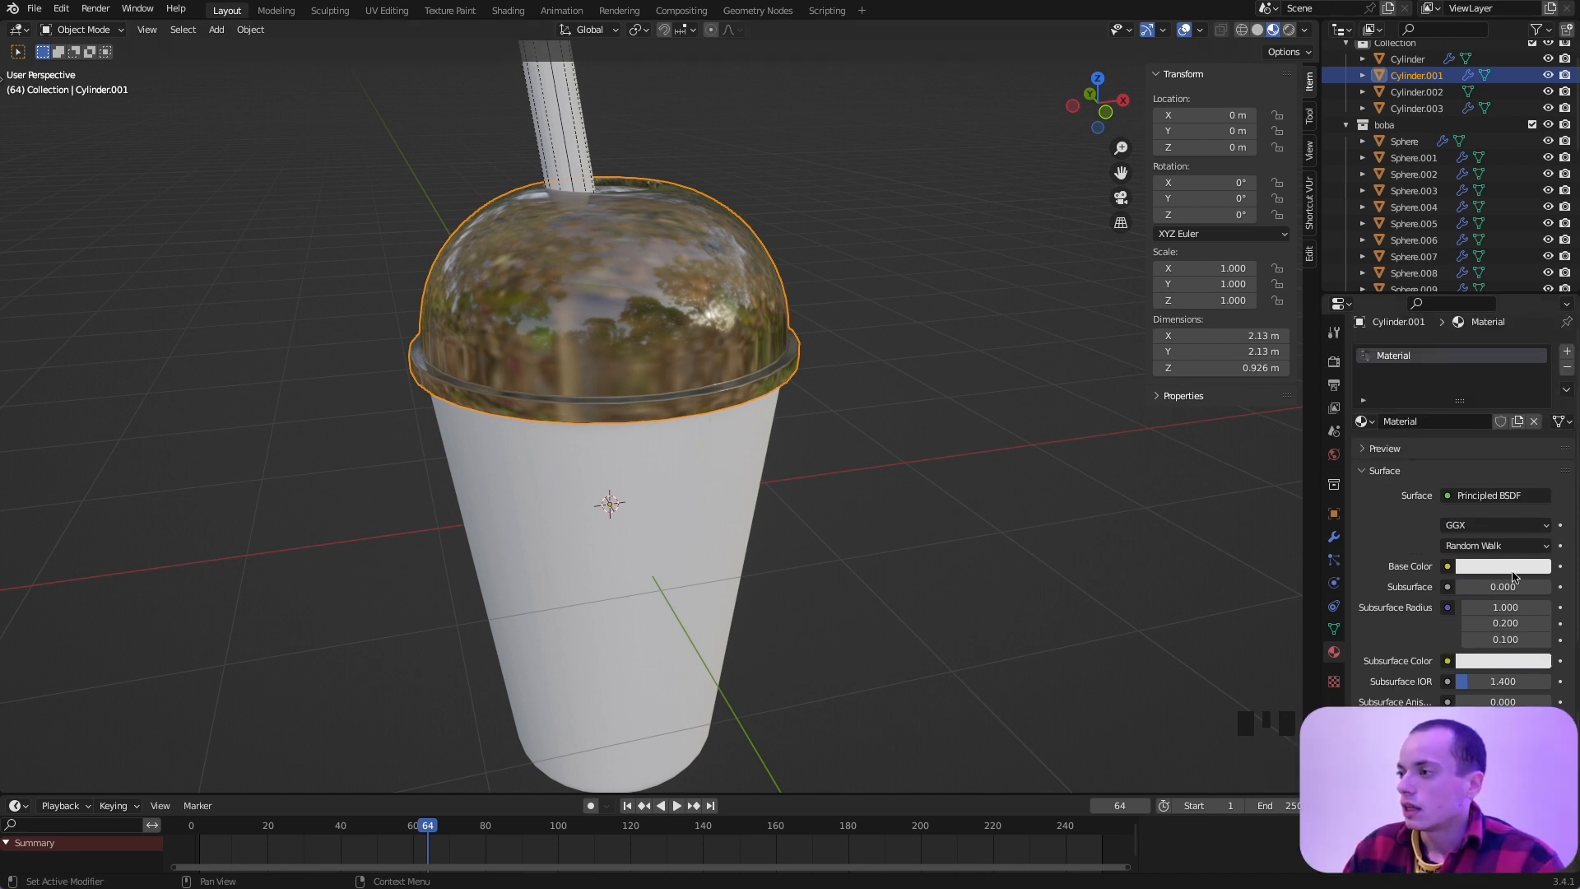
click(1501, 568)
drag(1538, 341, 1541, 327)
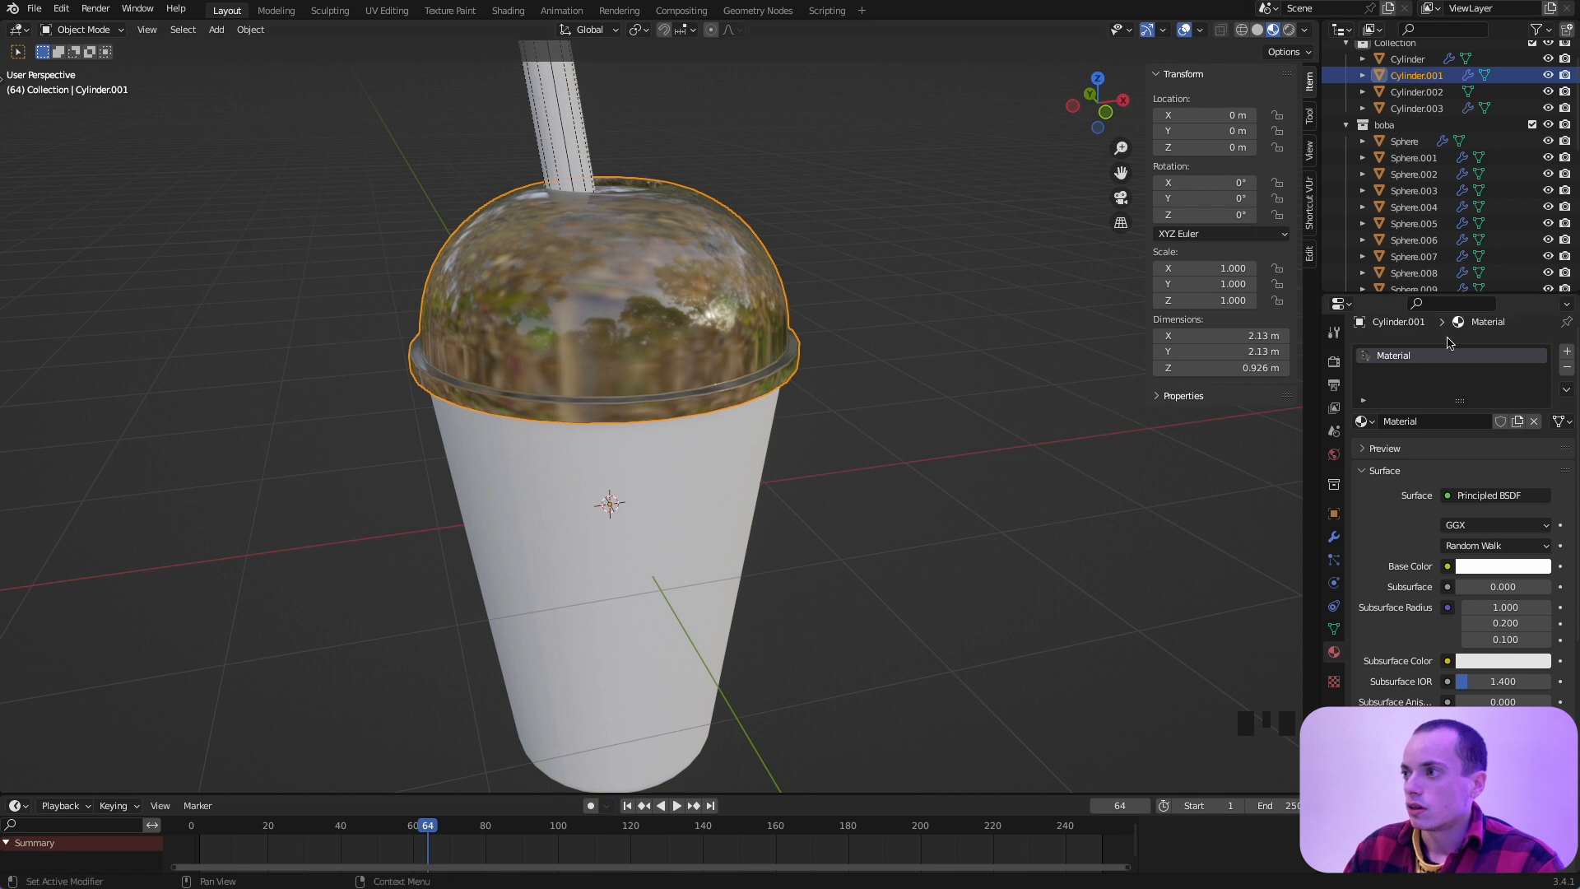
Step: Rename the lid material as plastic and assign the same material to the cup body
click(1427, 420)
text(plastic)
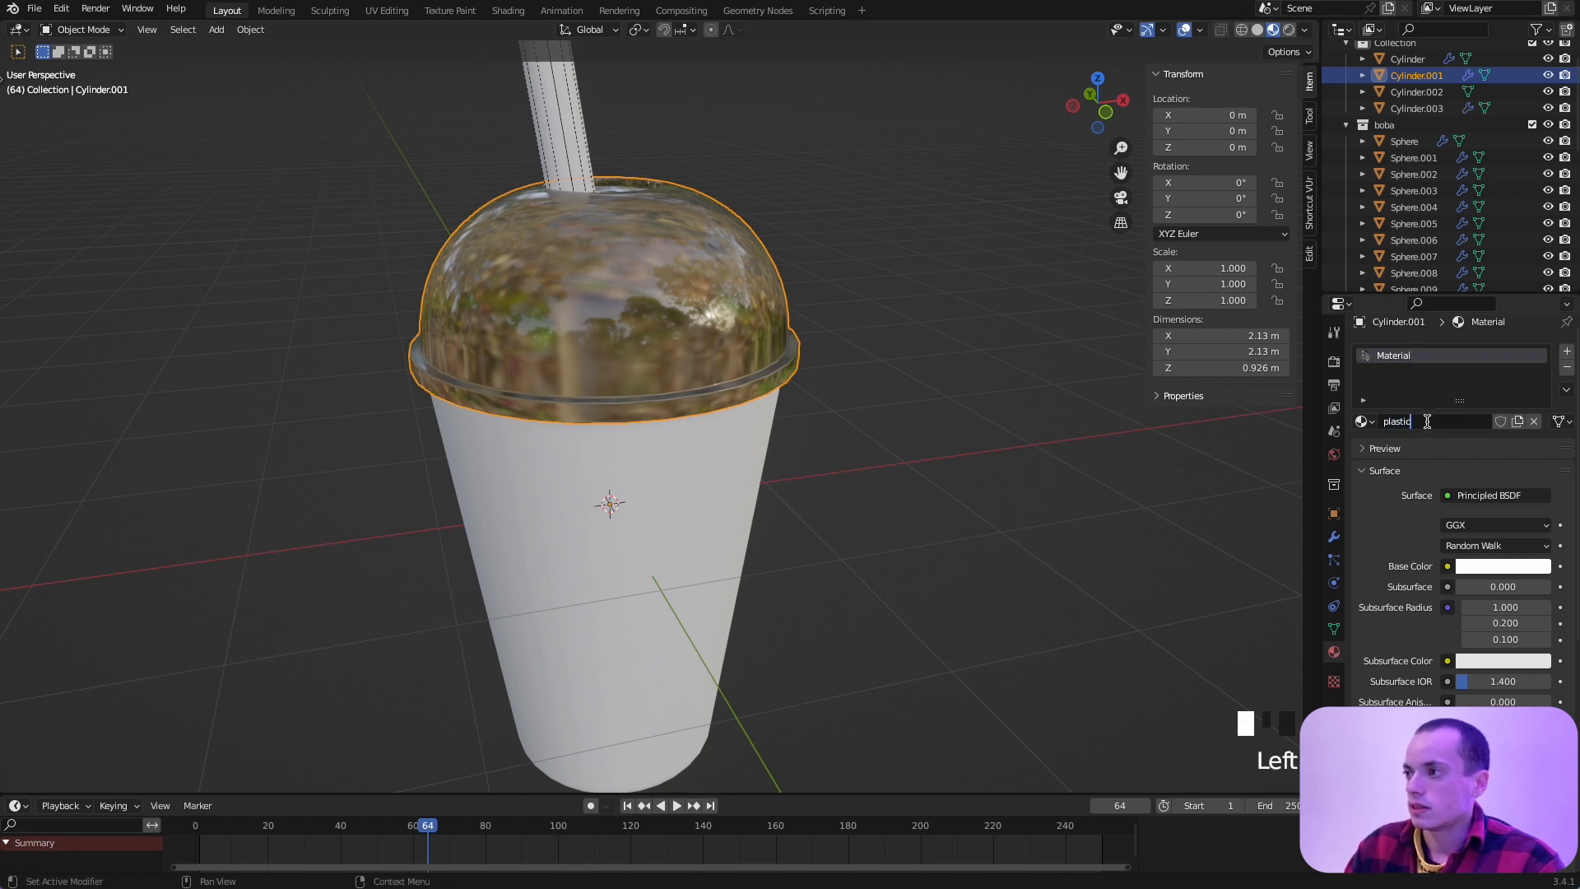
click(663, 546)
click(1365, 429)
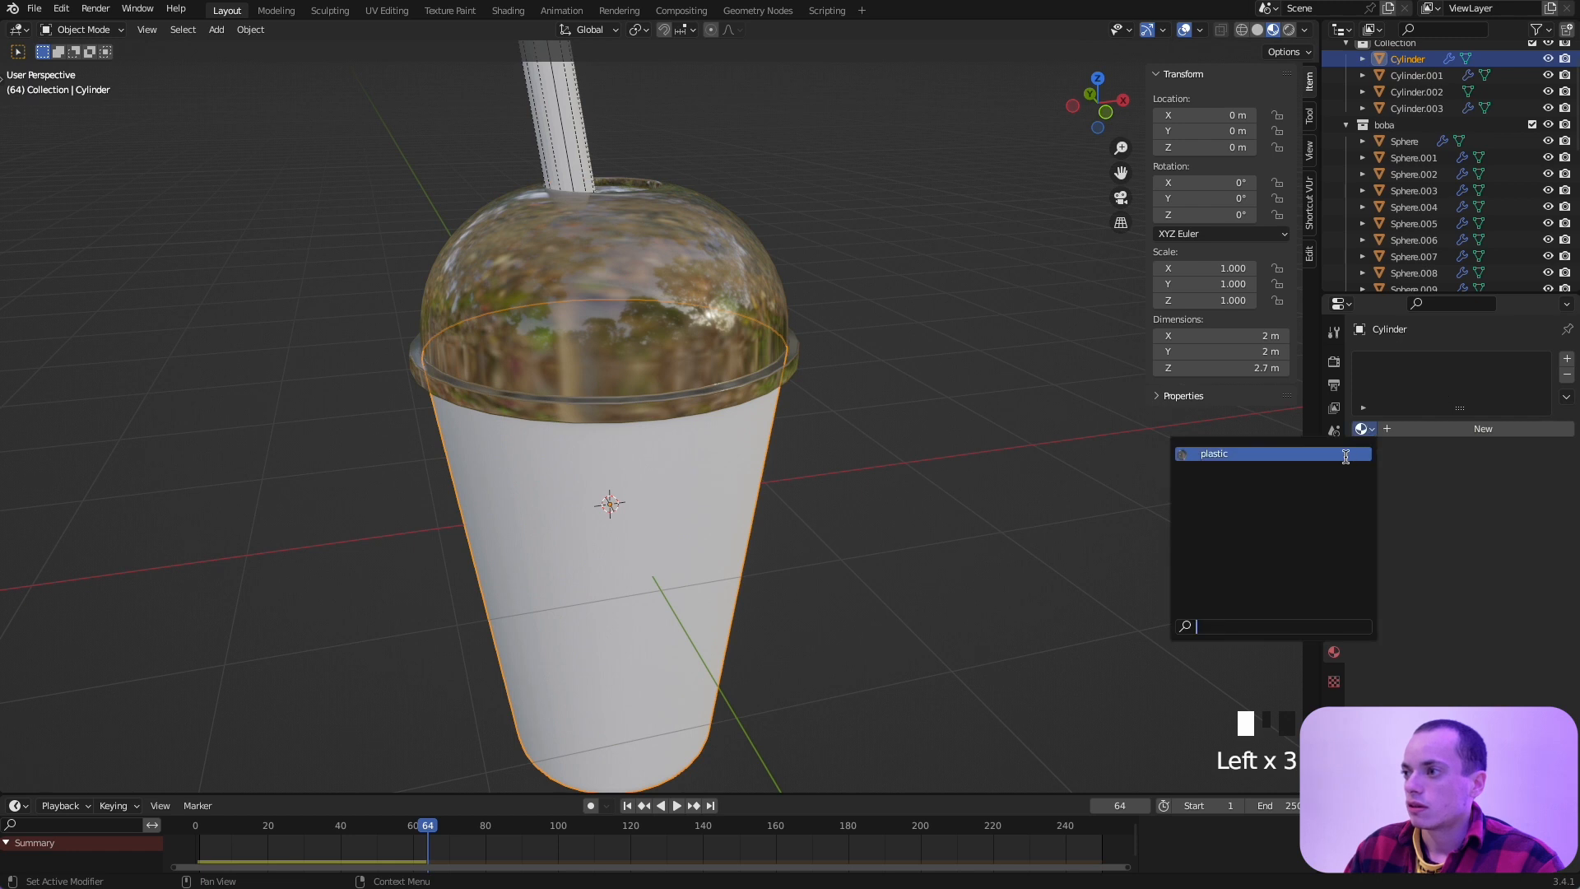
click(1346, 454)
Step: Create a new material on the straw and give it a pale turquoise-blue base color
scroll(857, 303, up, 3)
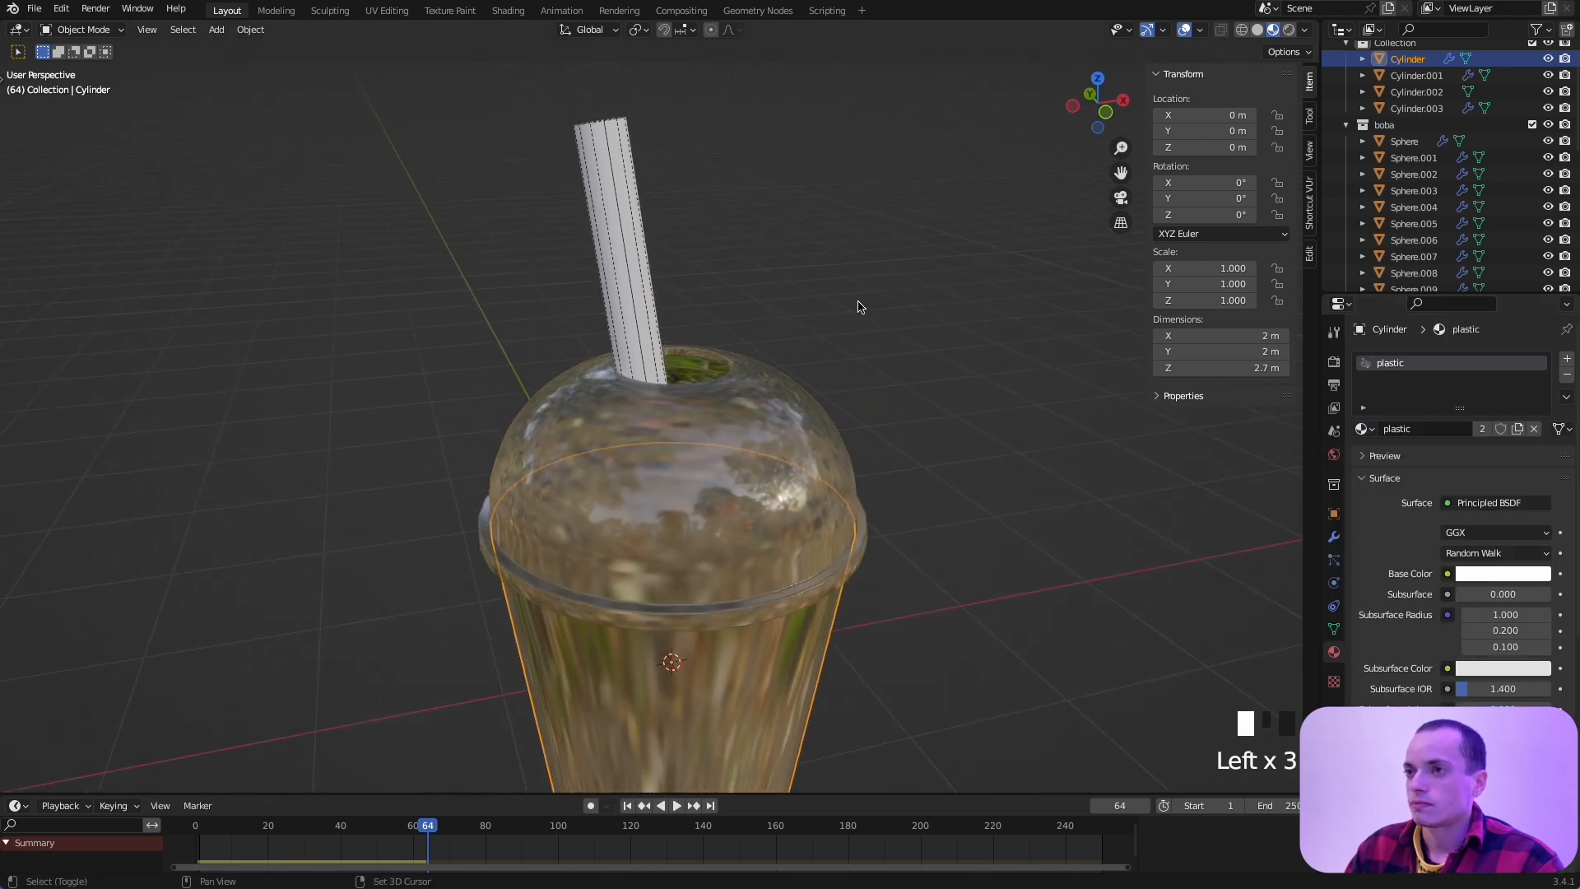
click(640, 261)
click(1421, 429)
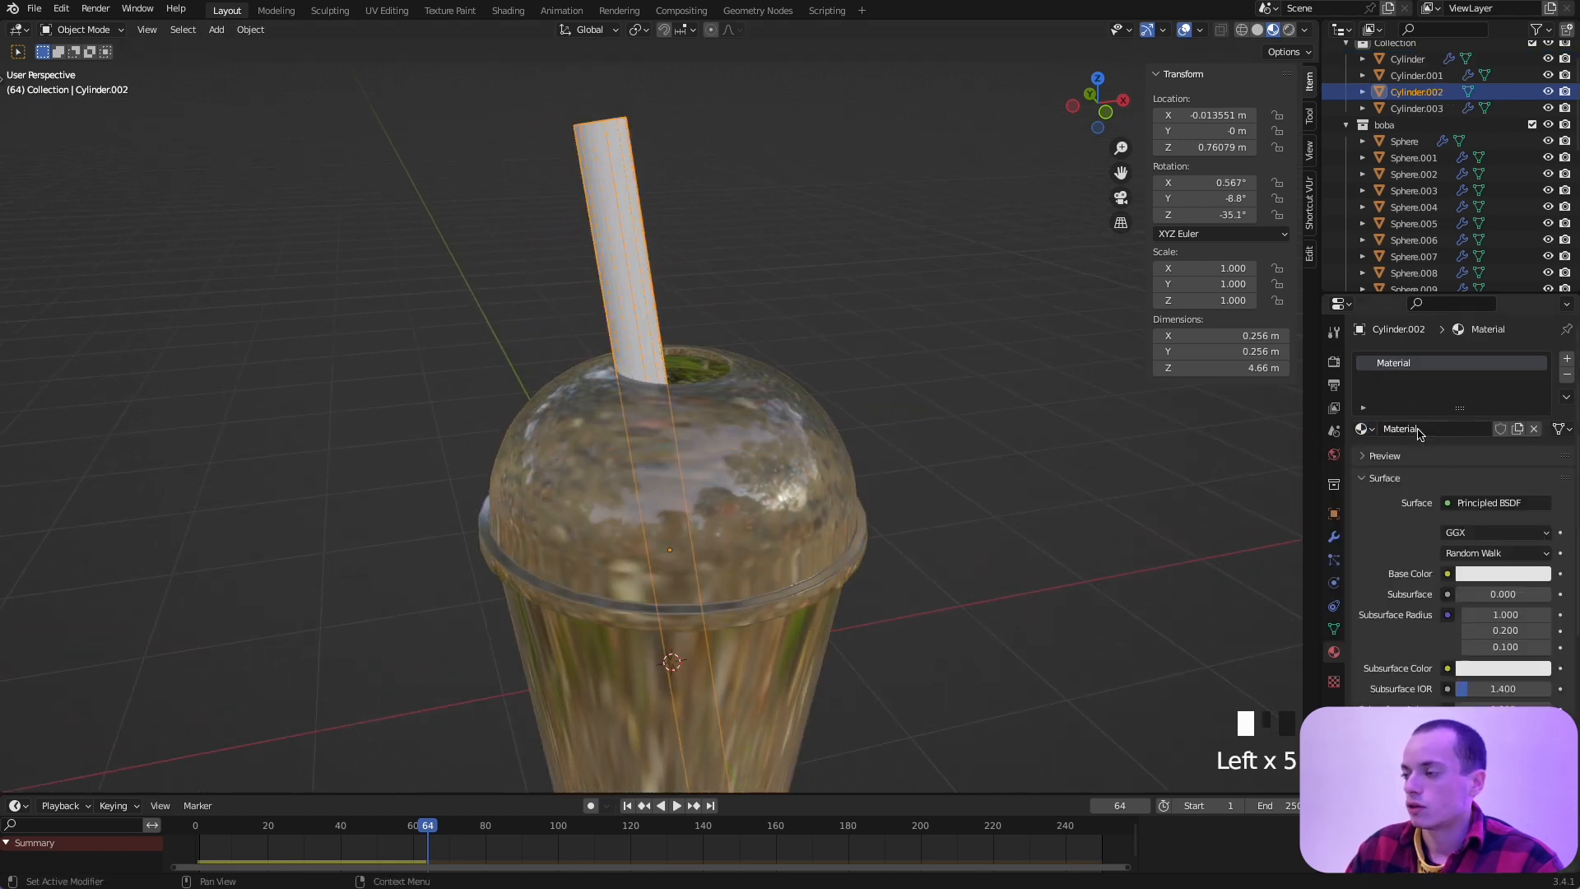
click(1509, 578)
drag(1468, 397, 1467, 389)
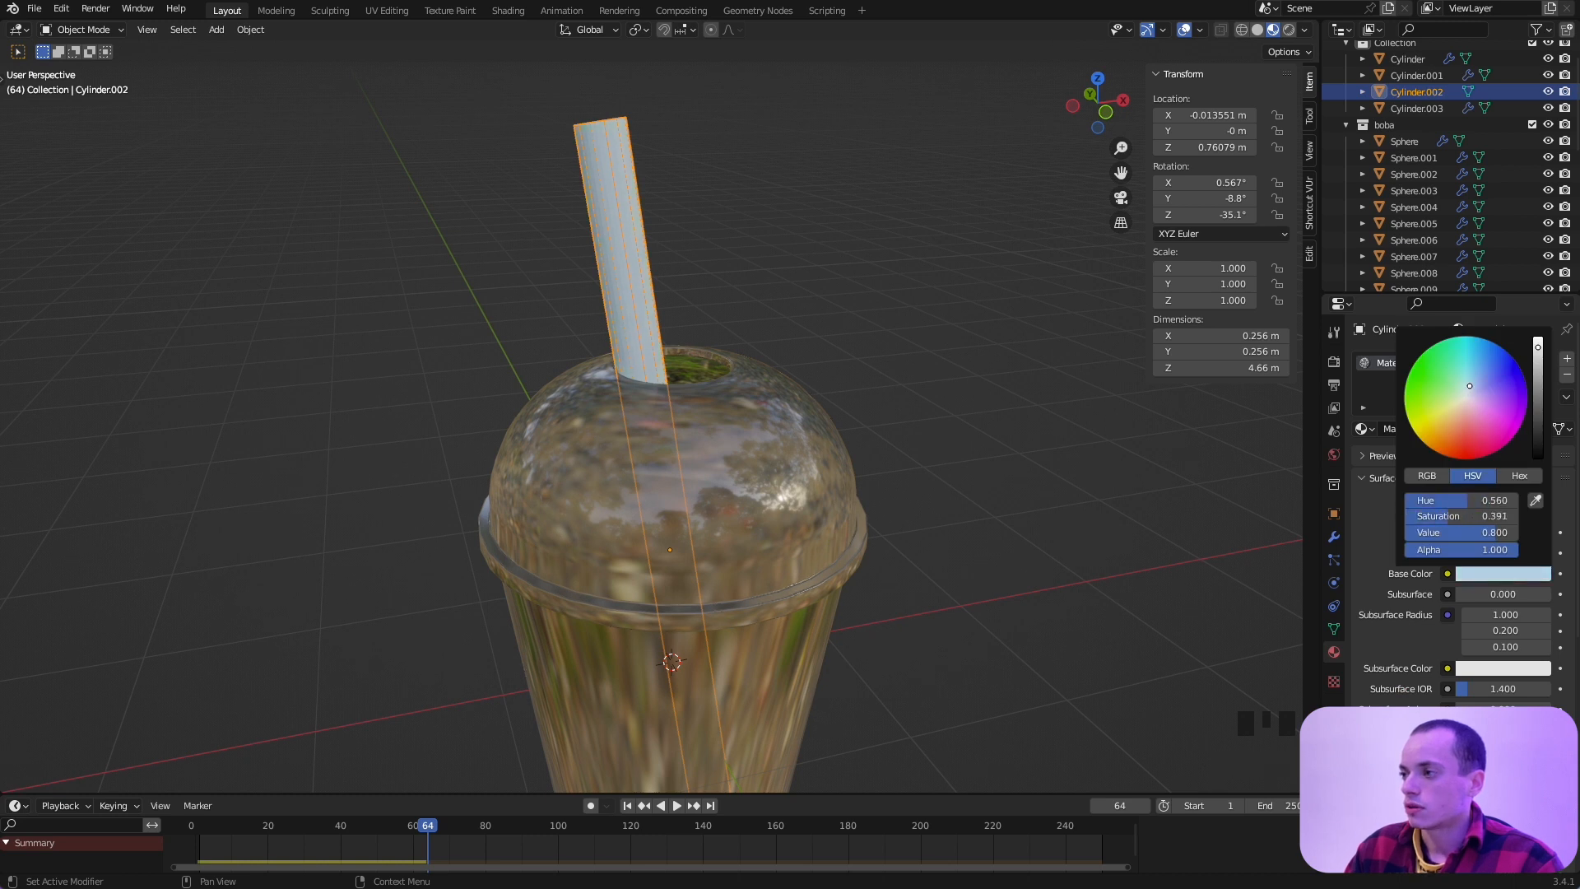
Step: Set the straw material's roughness to 0.346 and its specular to 0.671
scroll(1473, 626, down, 4)
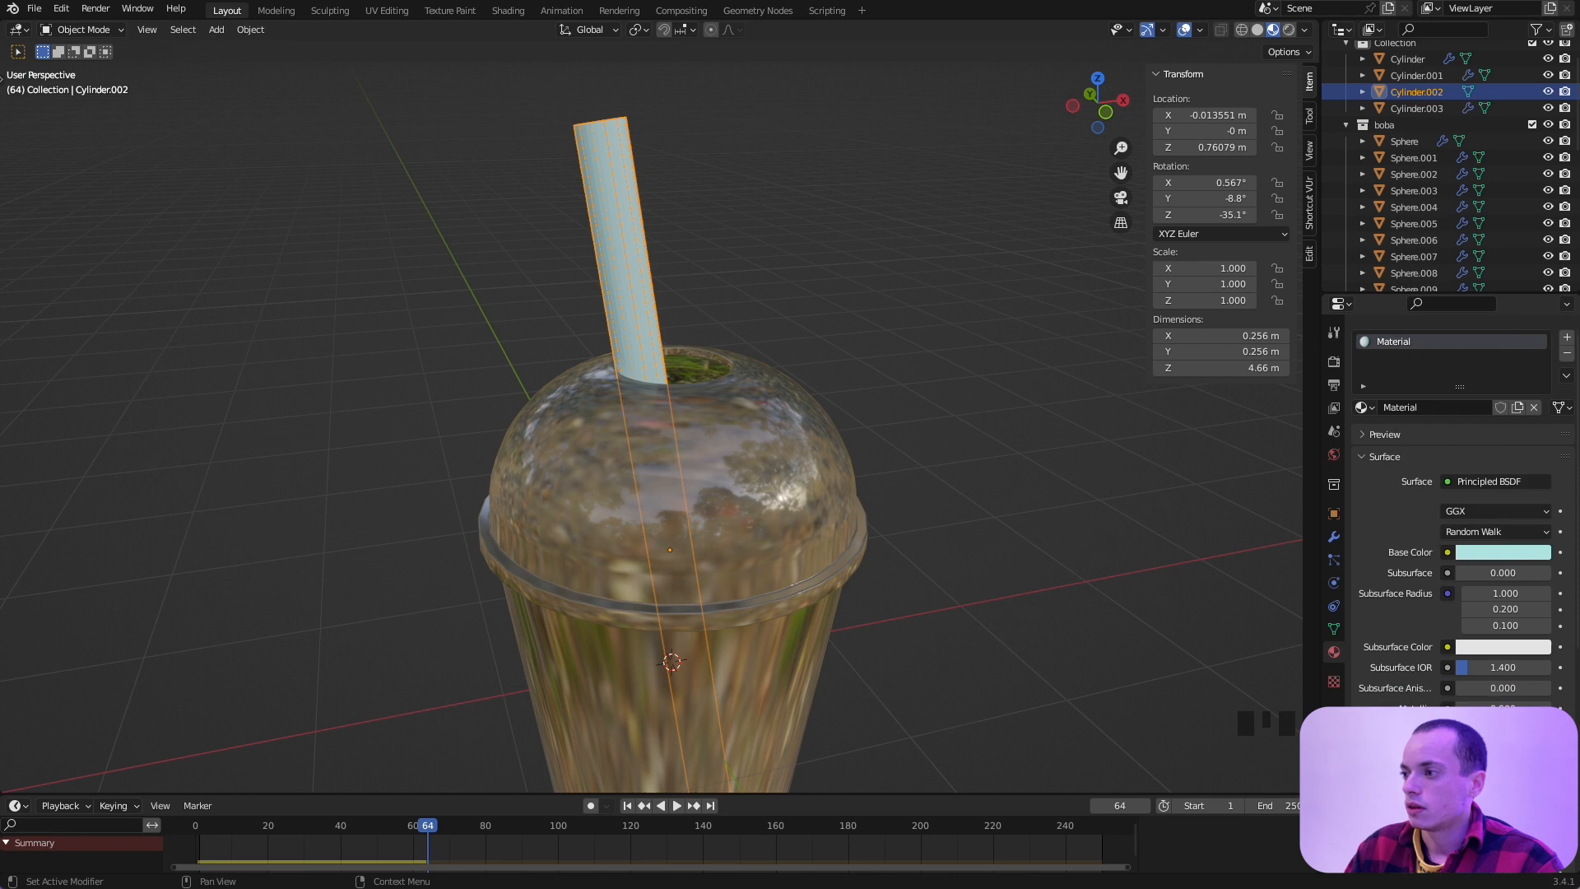
click(1503, 667)
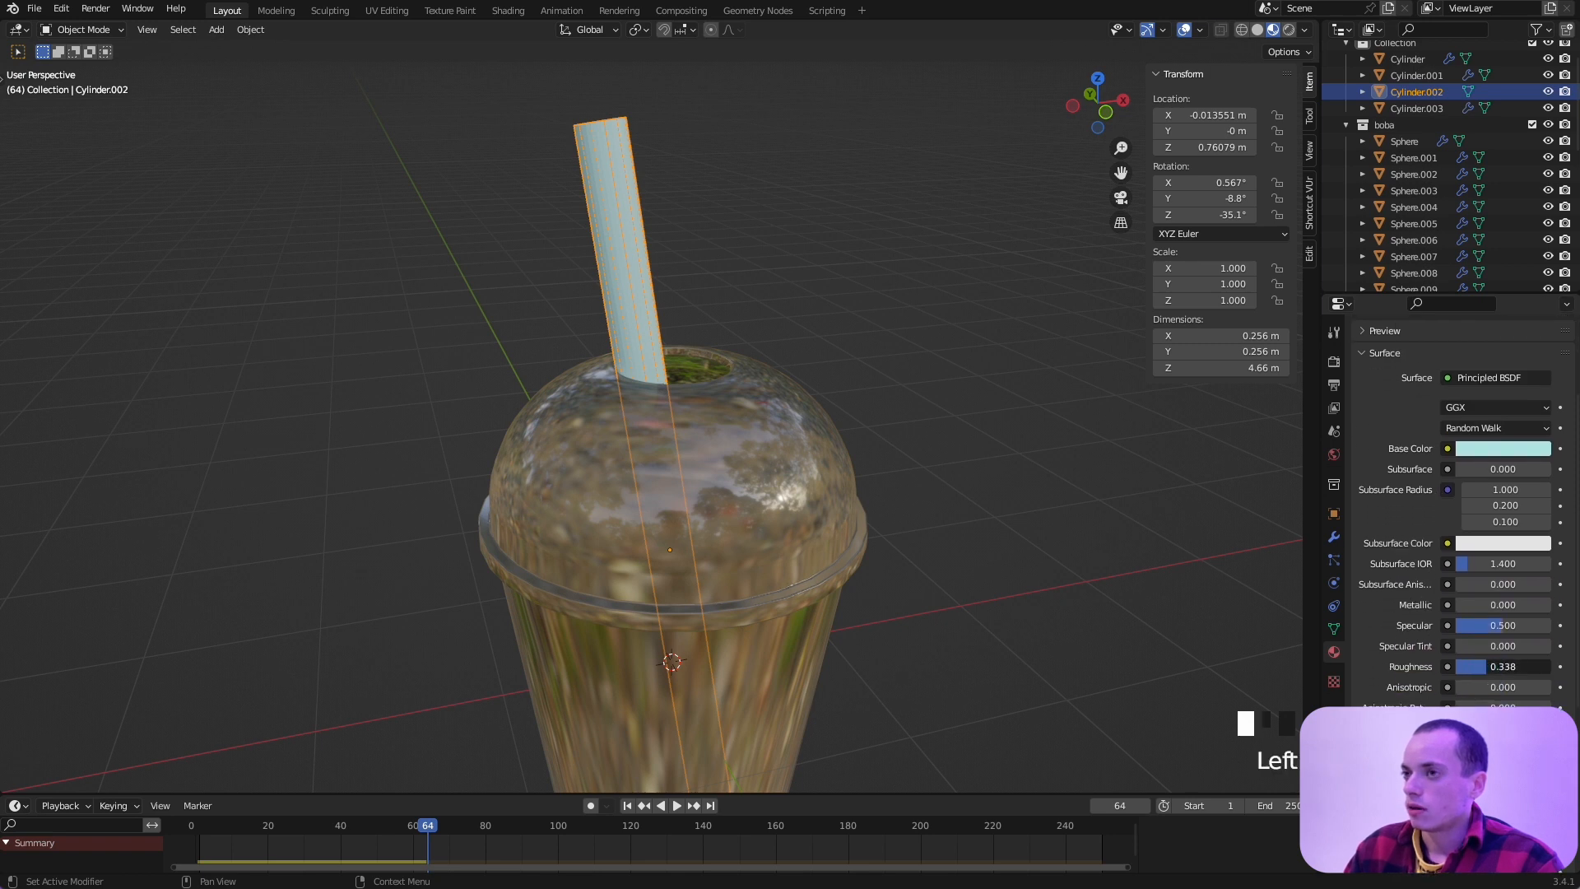
click(1498, 627)
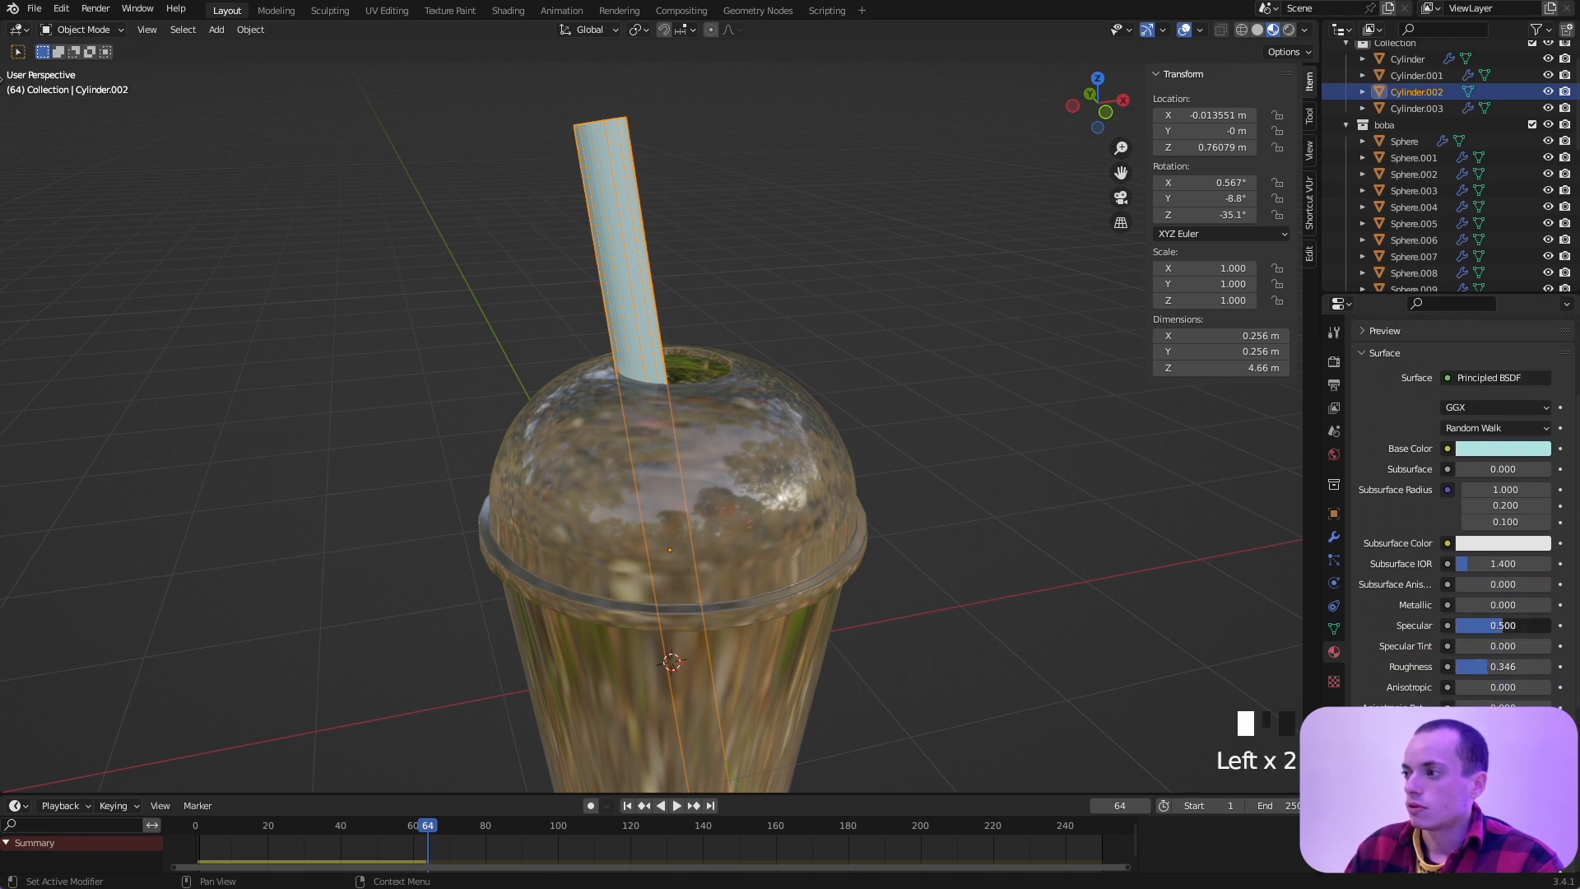
scroll(1407, 697, down, 8)
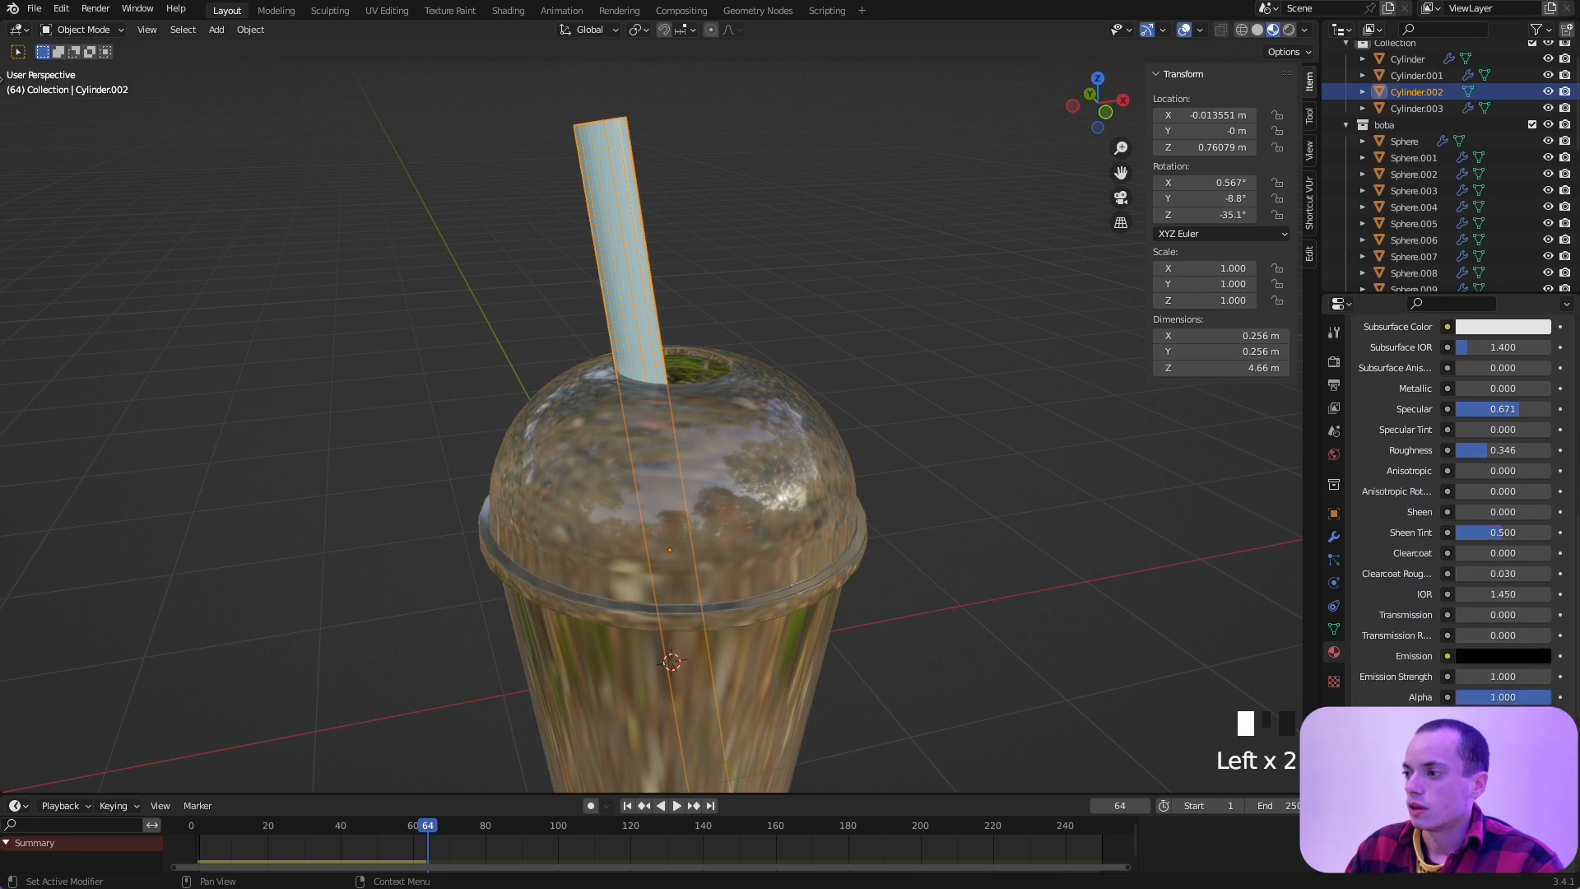
scroll(1407, 698, up, 4)
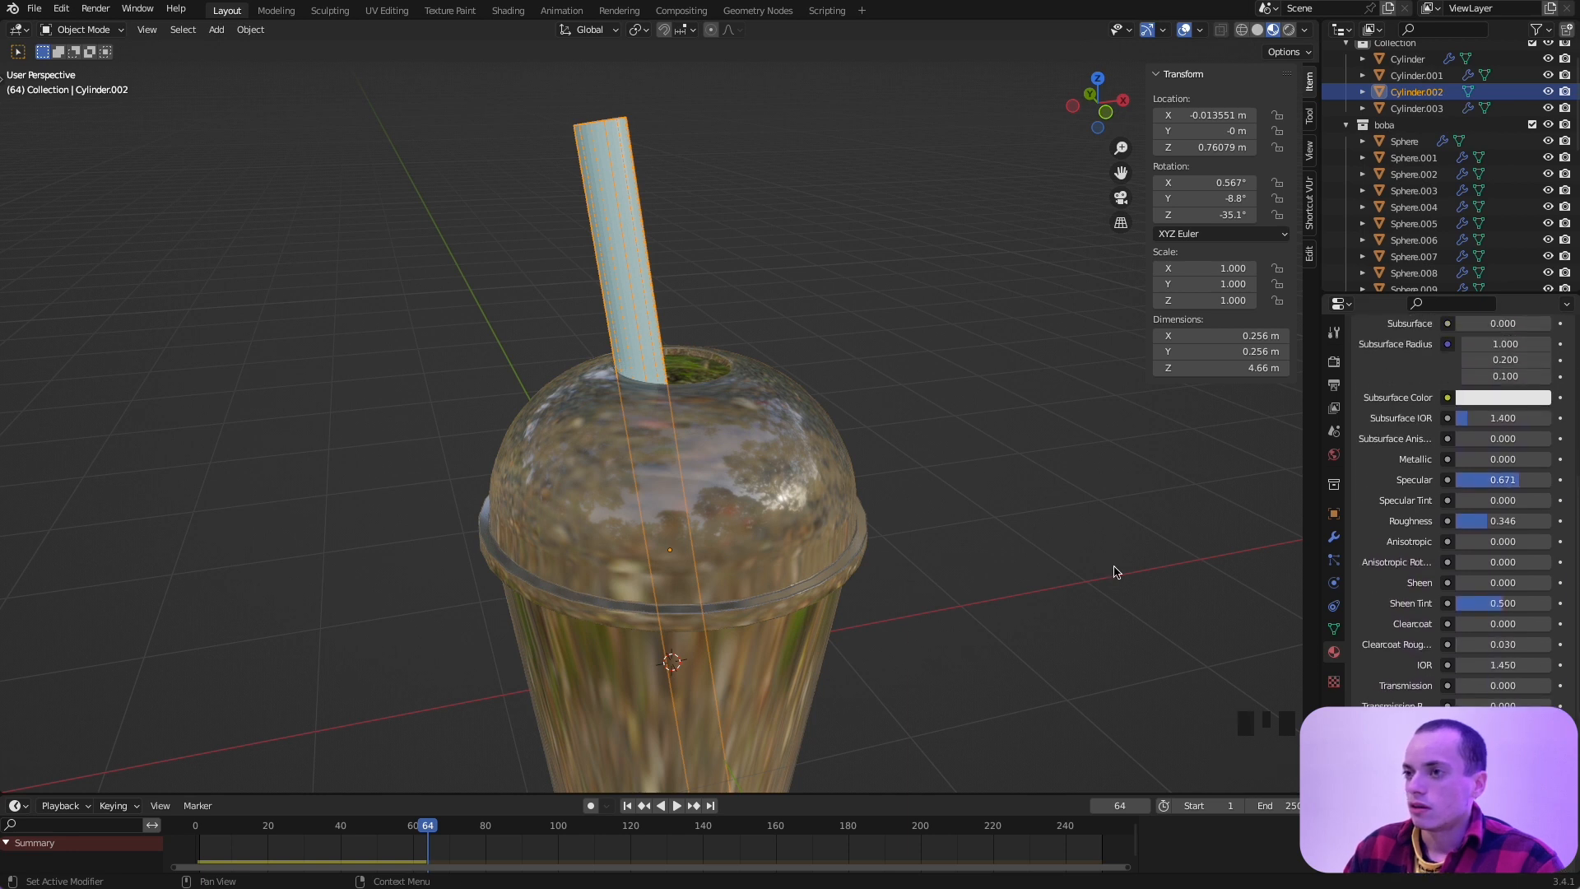
Step: Hide the cup body so the liquid inside is exposed
middle_drag(1112, 571, 814, 336)
click(790, 523)
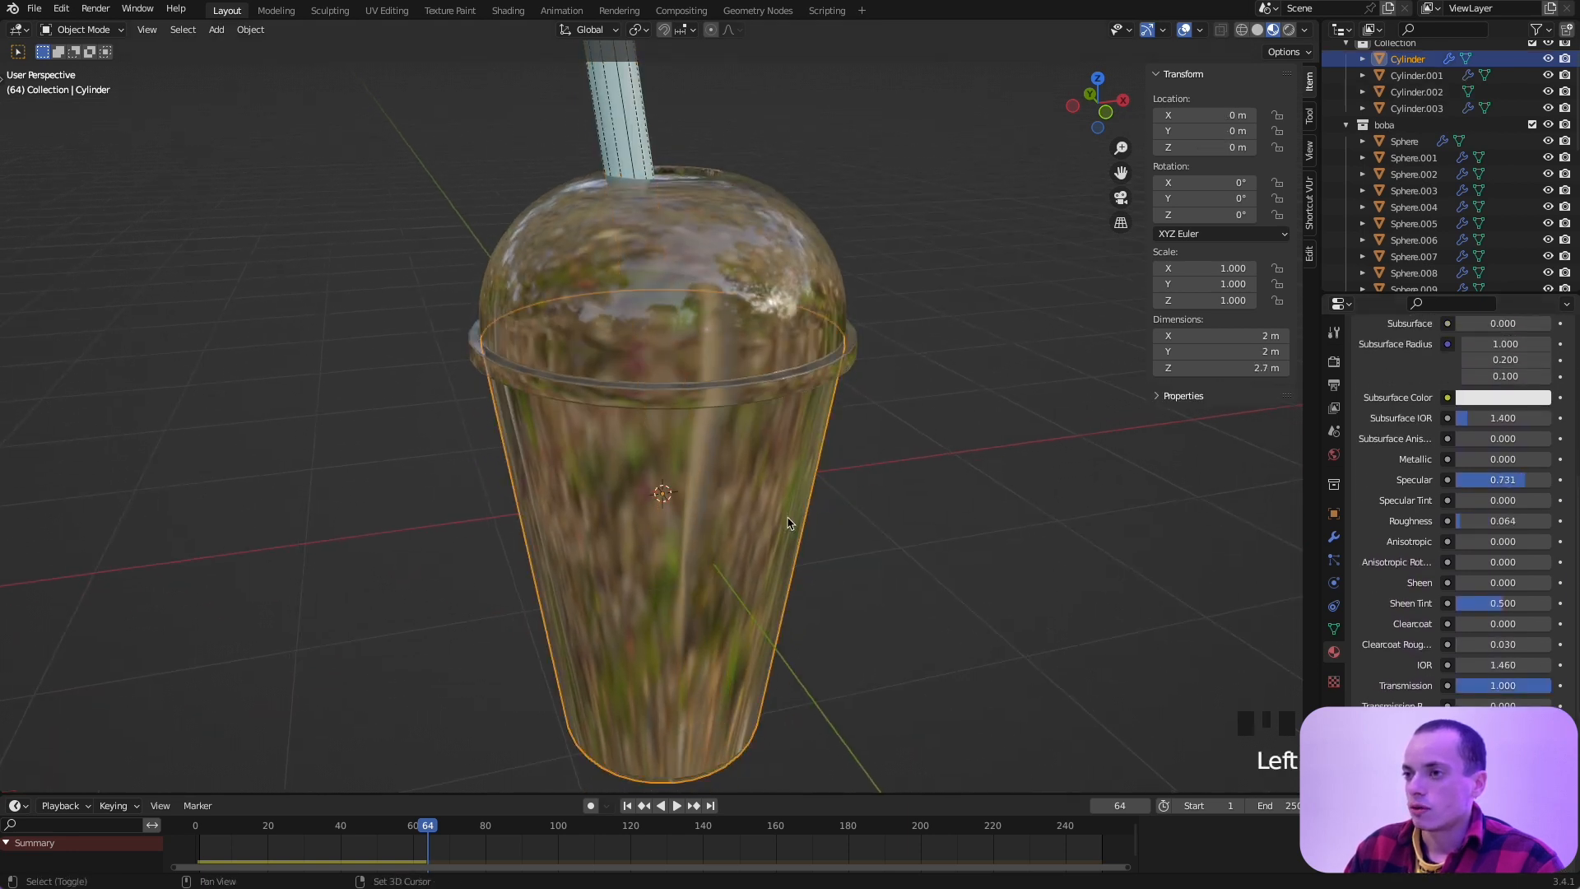
key(h)
Step: Create a new material with a pink base color on the liquid and save the file
click(759, 463)
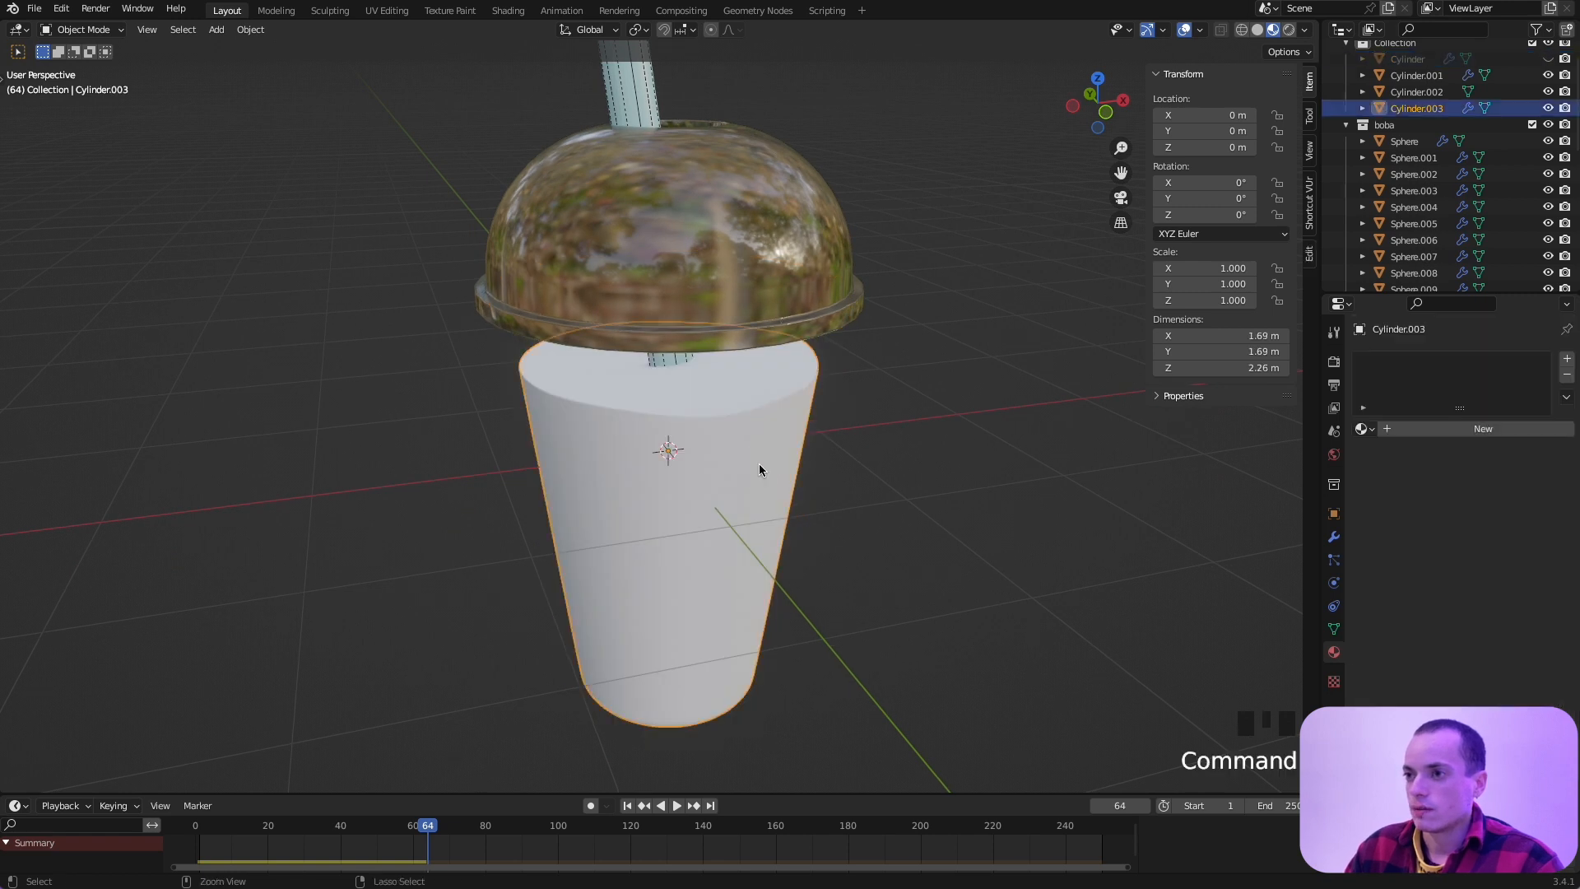
scroll(759, 463, up, 3)
shift+middle_drag(758, 464, 733, 392)
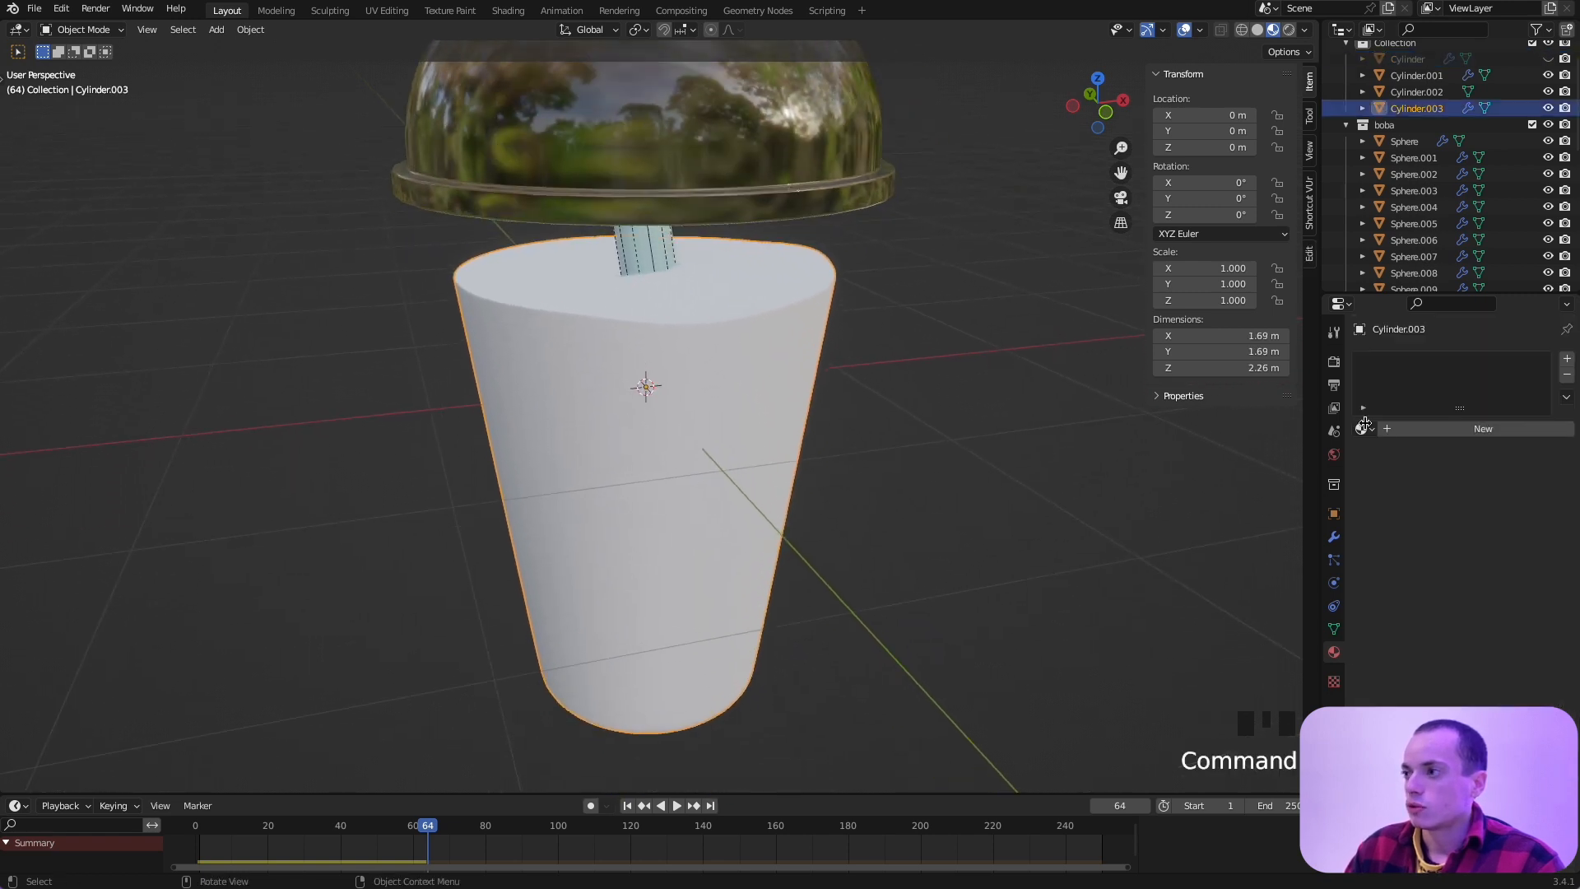
click(1446, 428)
scroll(1448, 434, down, 3)
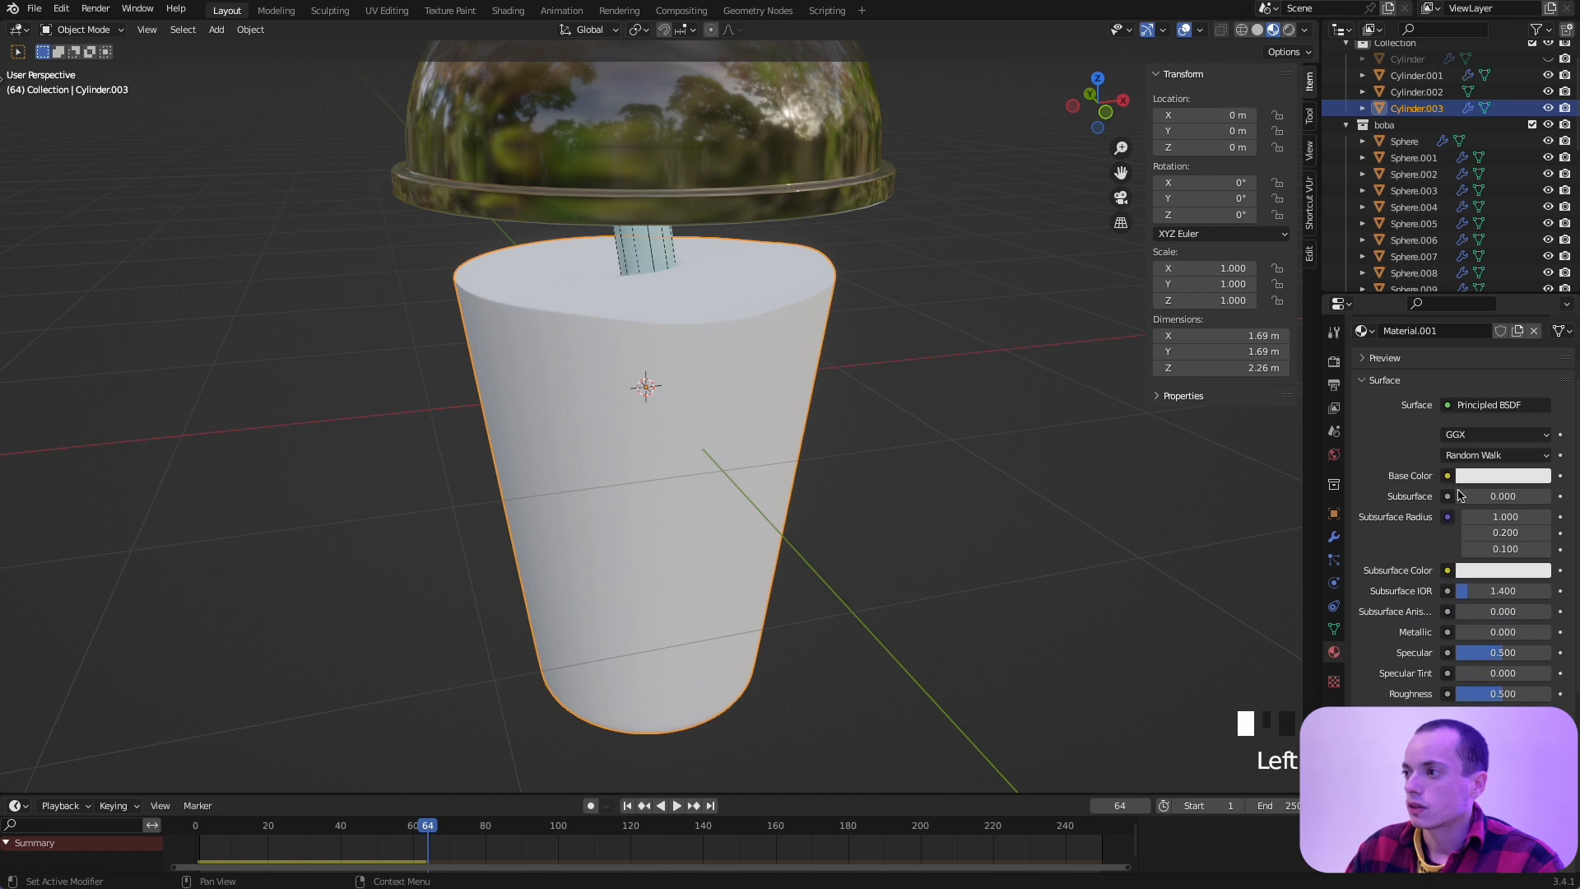
click(1502, 476)
click(1473, 300)
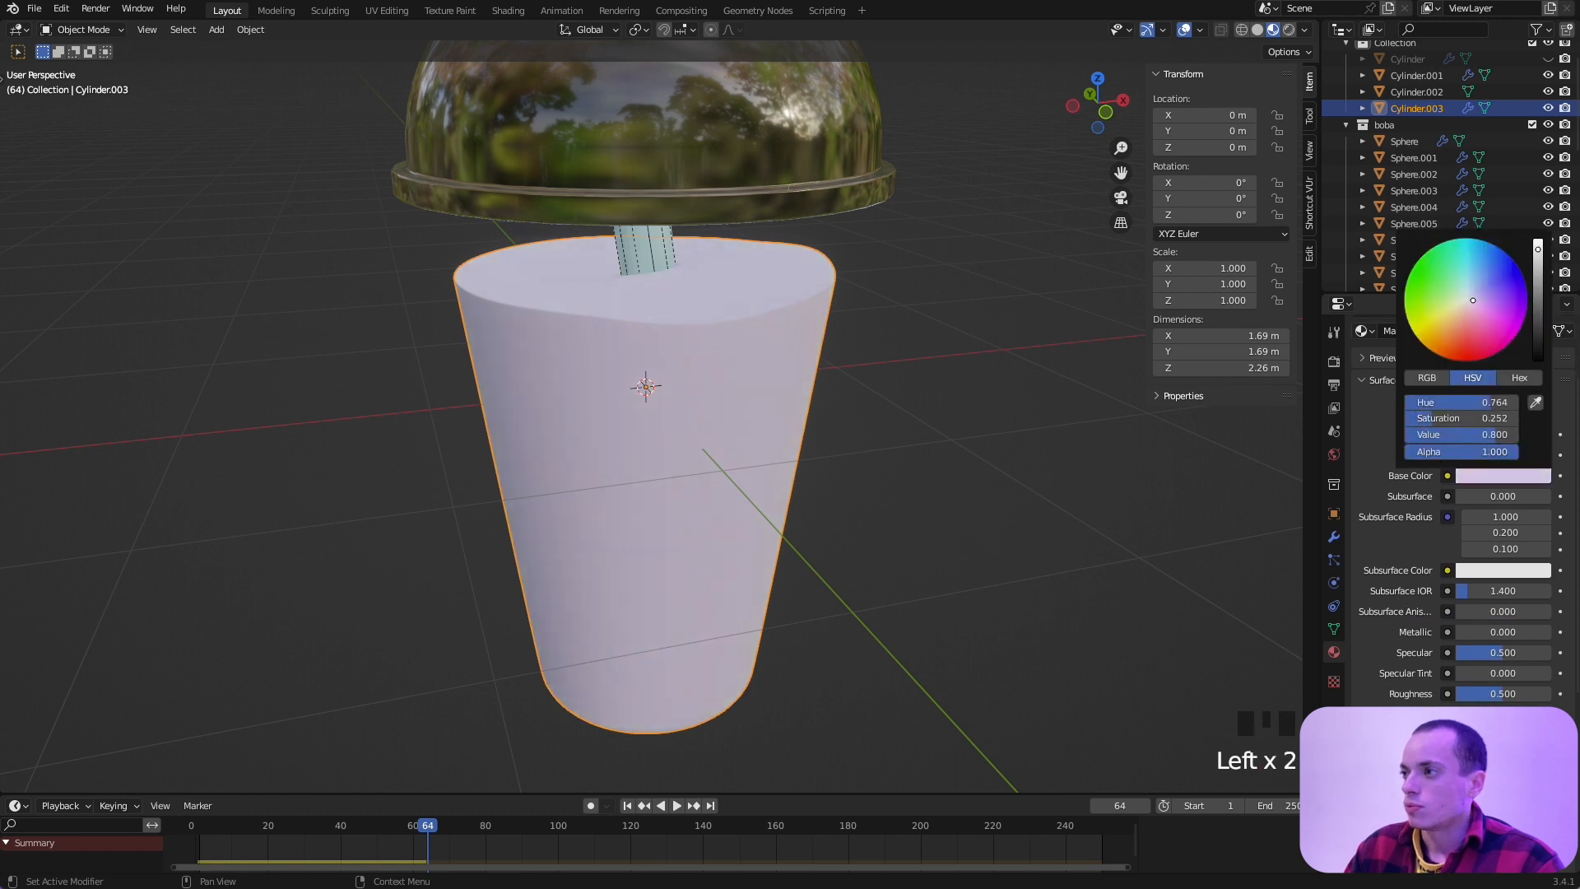
drag(1473, 304, 1474, 315)
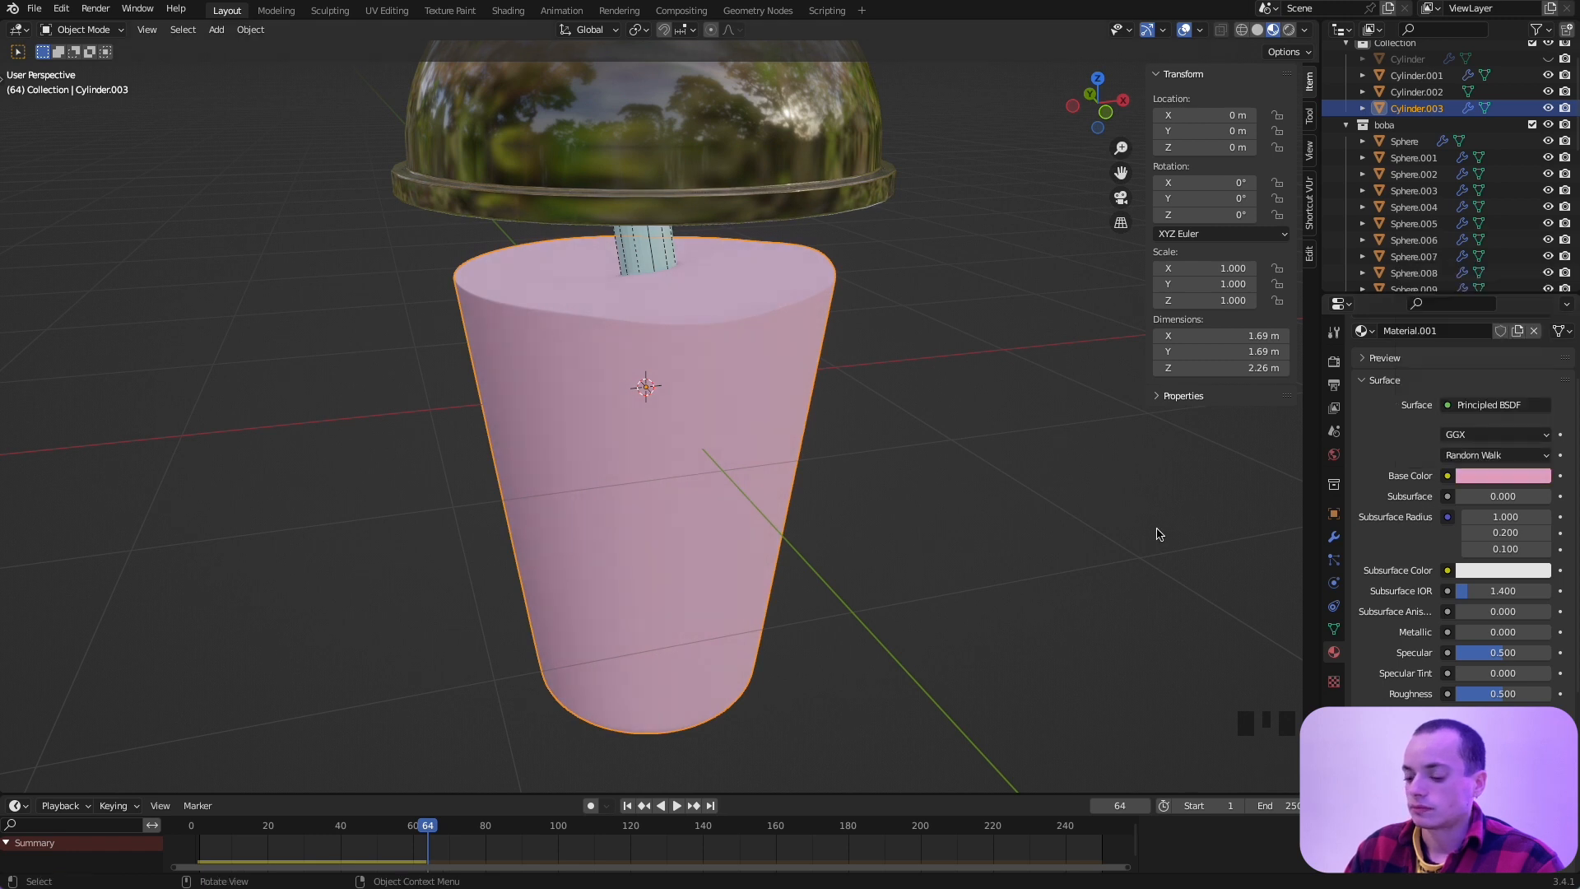
key(ctrl+s)
Step: Set the liquid material's transmission to 1.000 and its roughness to 0.111
scroll(1382, 557, down, 3)
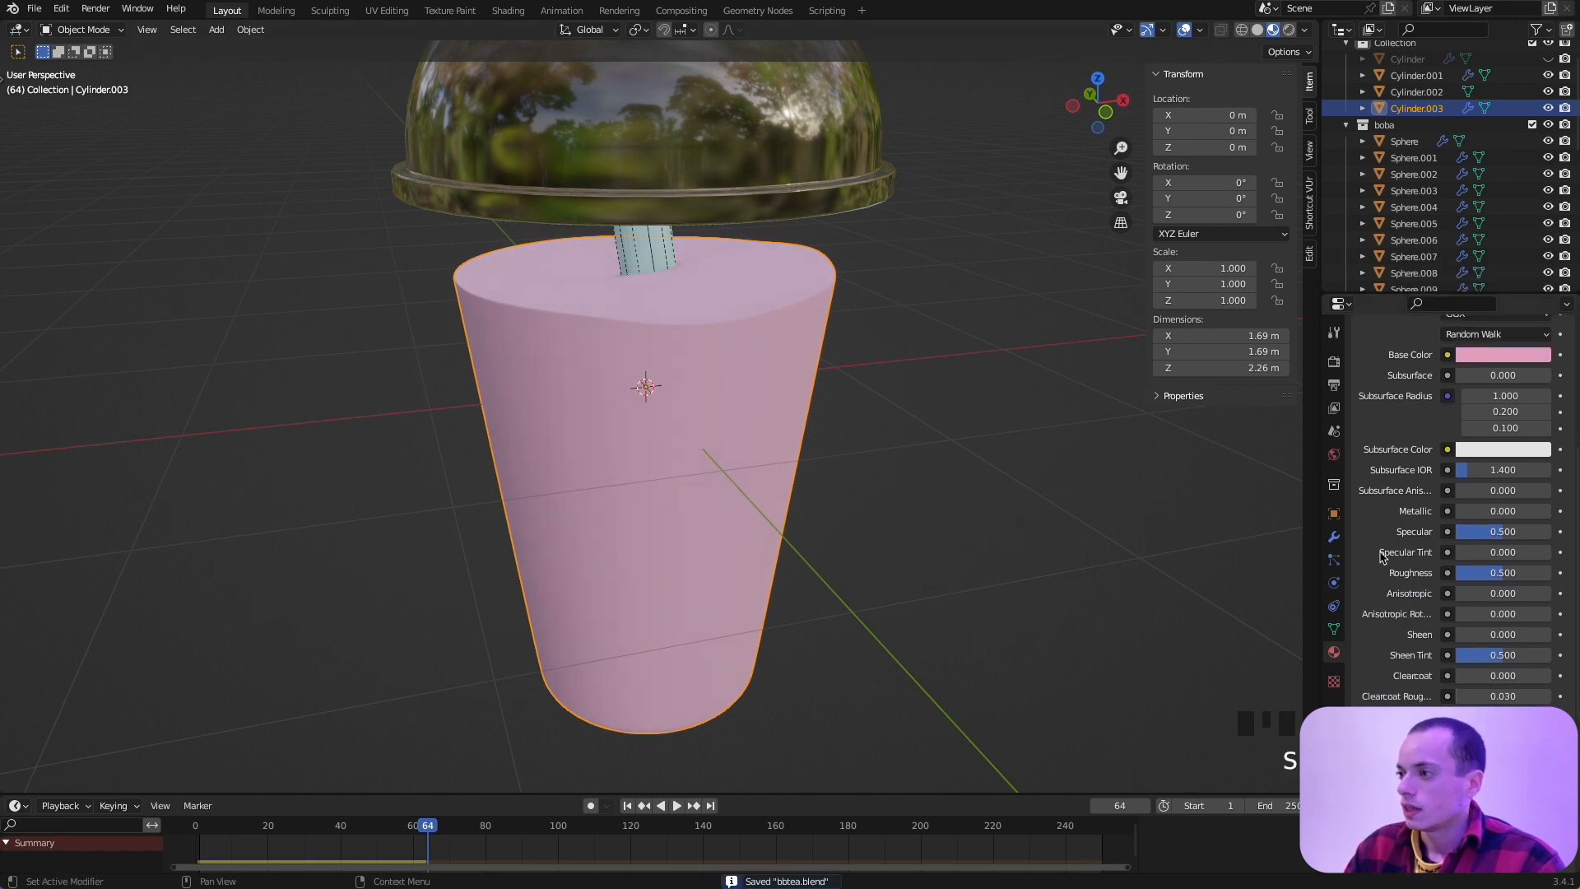
drag(1502, 573, 1453, 573)
scroll(1413, 679, down, 1)
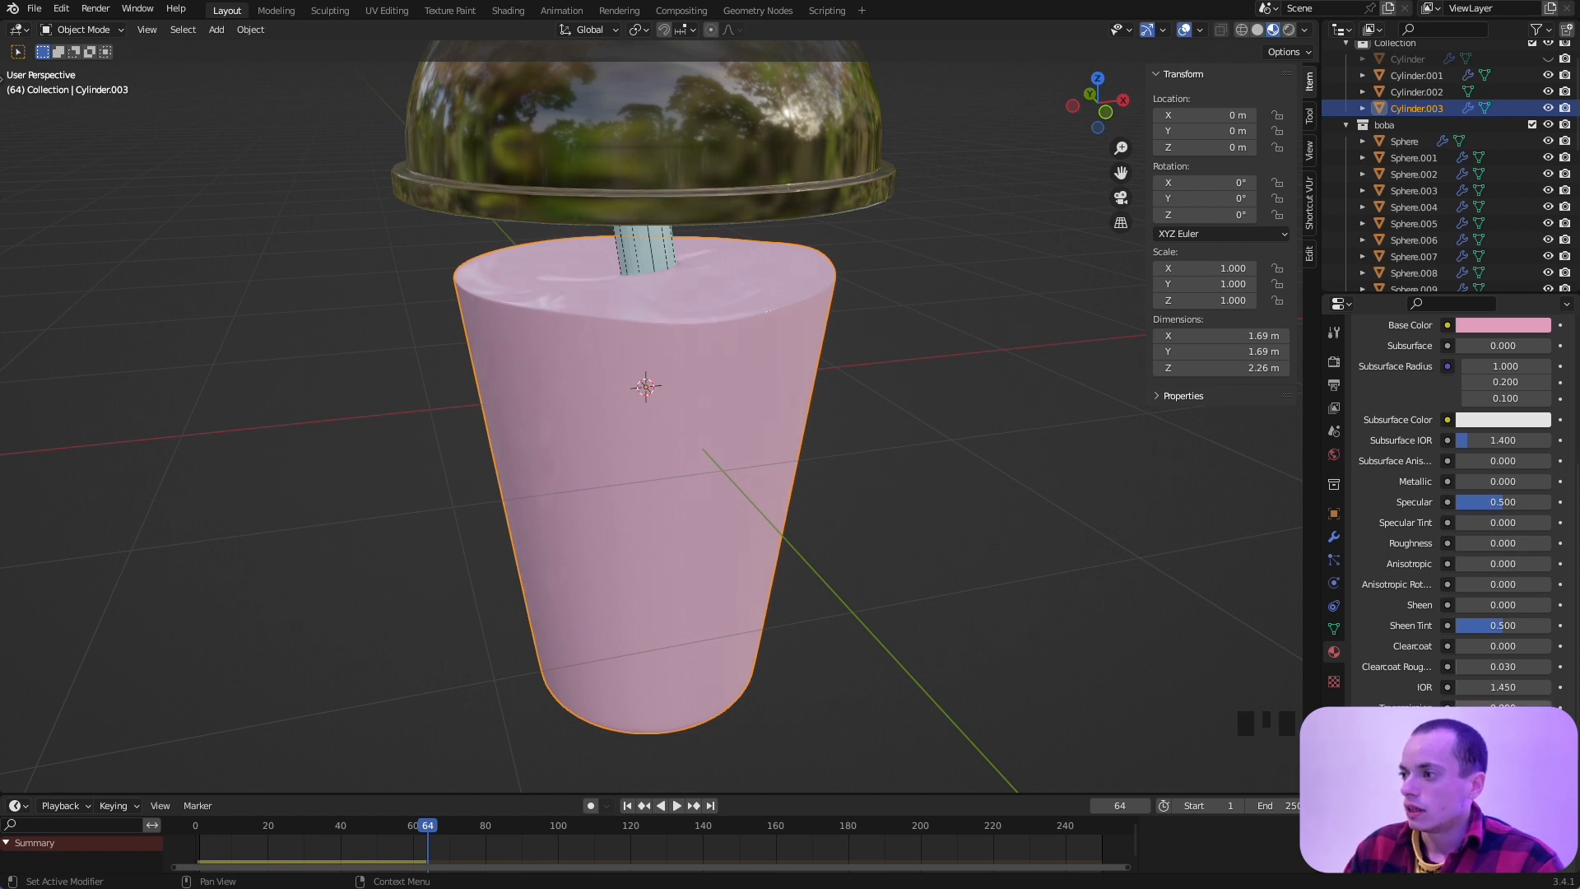
drag(1465, 708, 1555, 708)
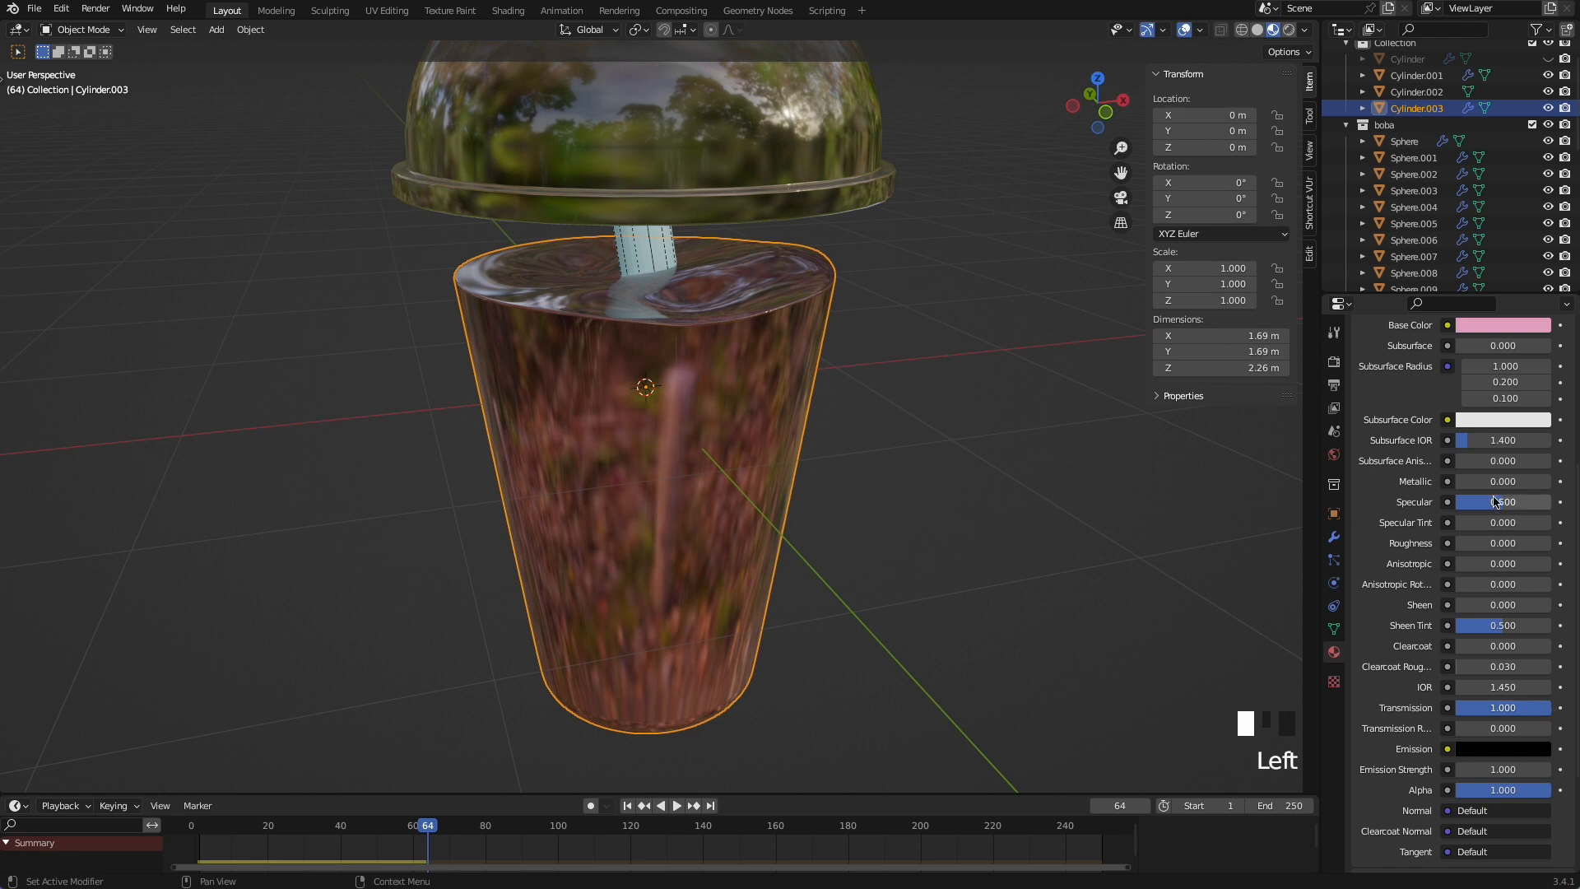
drag(1465, 547, 1477, 547)
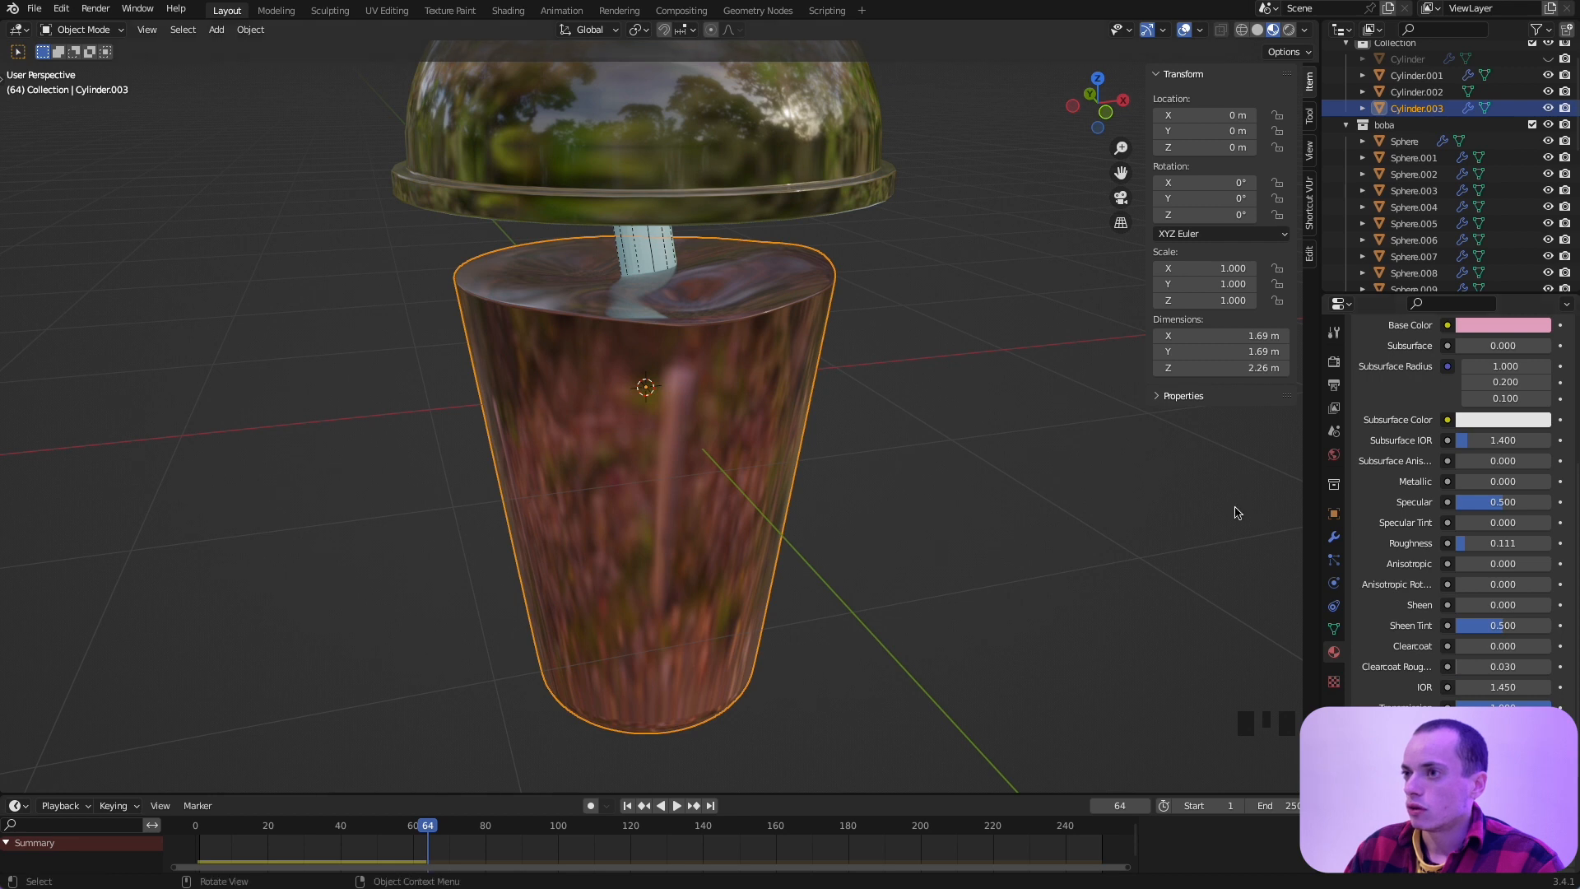
scroll(1381, 665, down, 3)
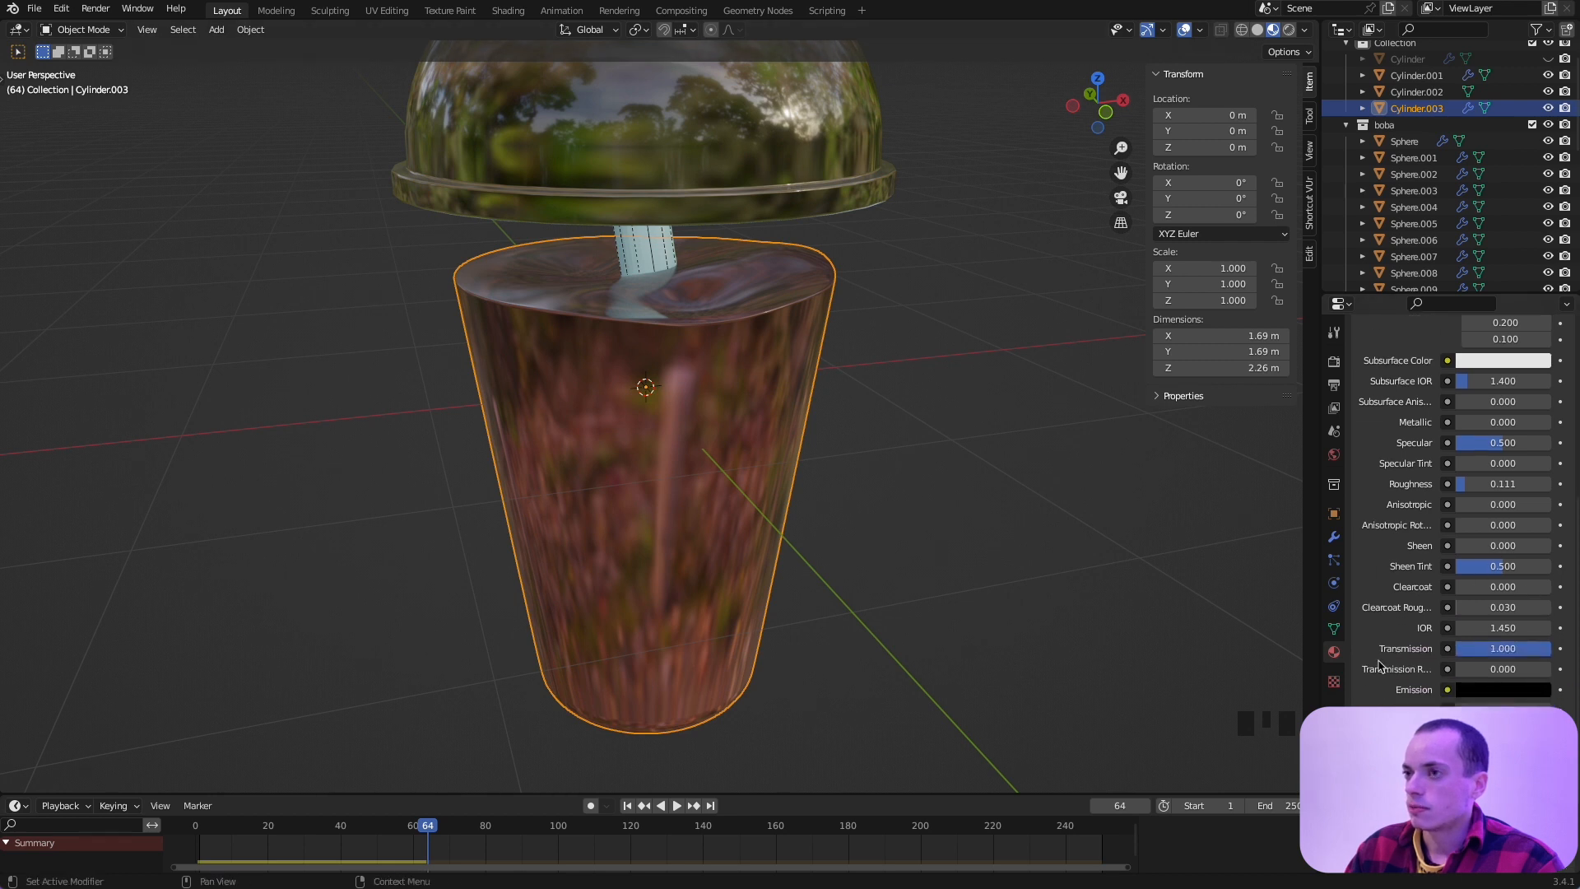
scroll(1381, 664, up, 3)
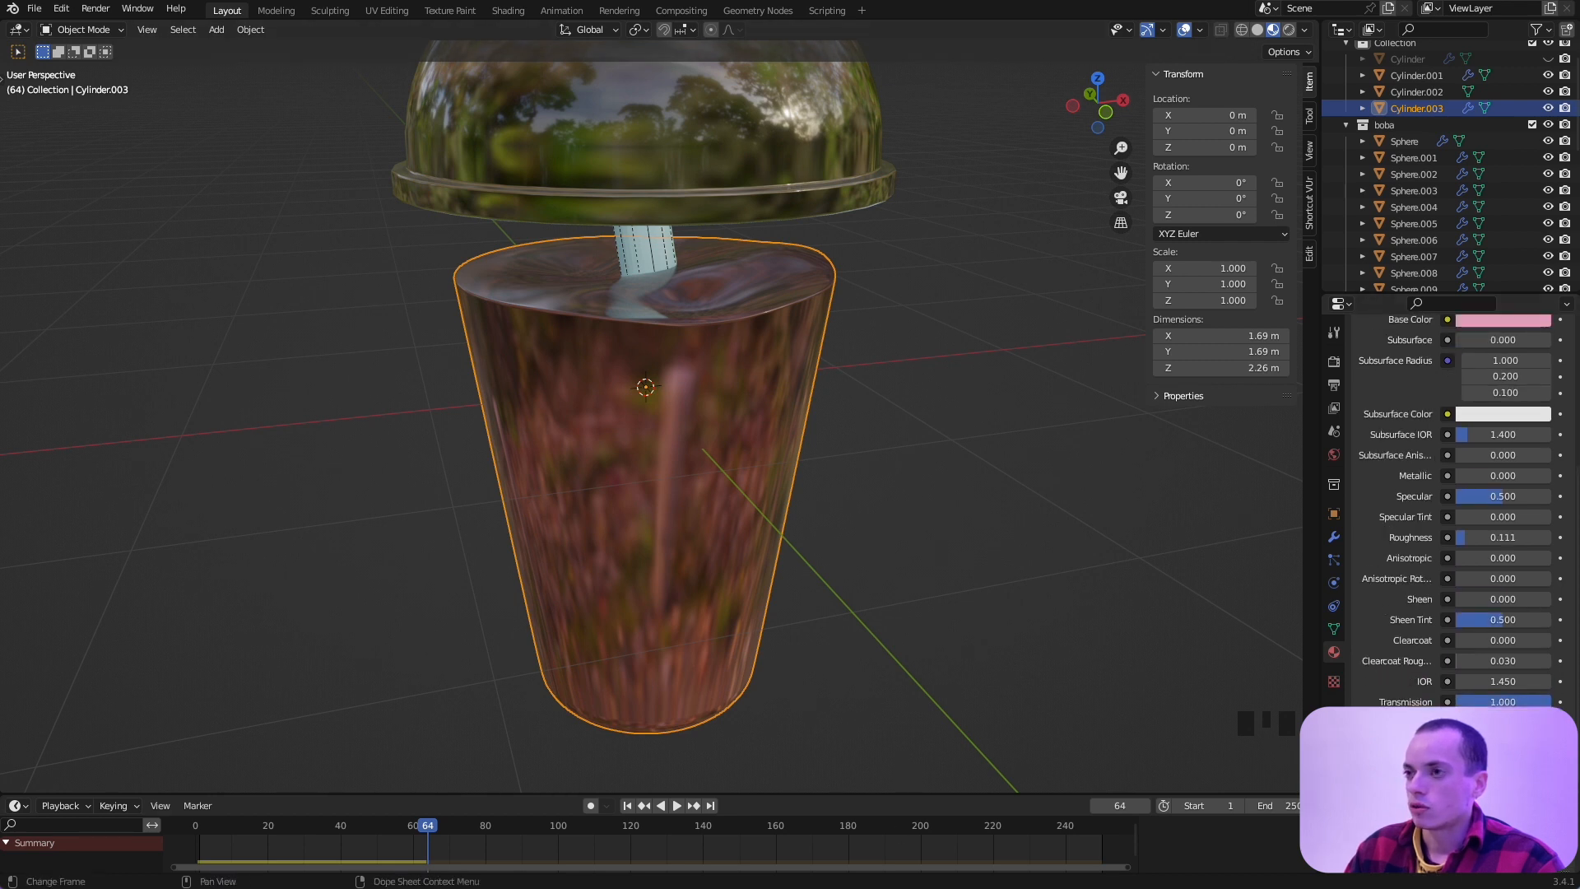
Step: Look up water at 20 deg C in the browser's index of refraction list, then return to Blender
key(super+Tab)
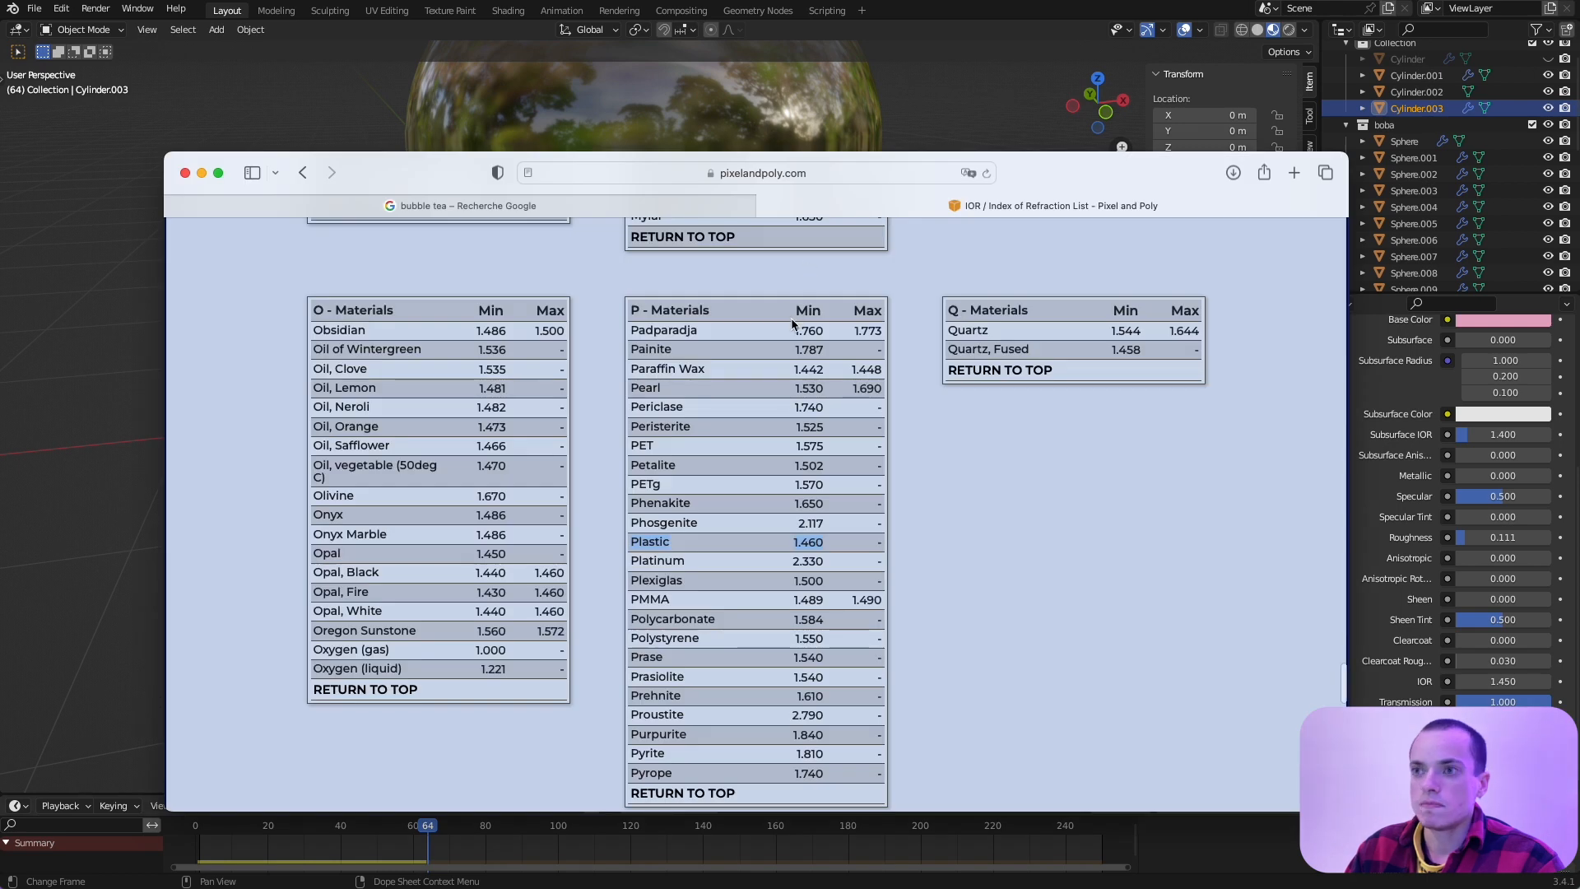
scroll(792, 324, down, 15)
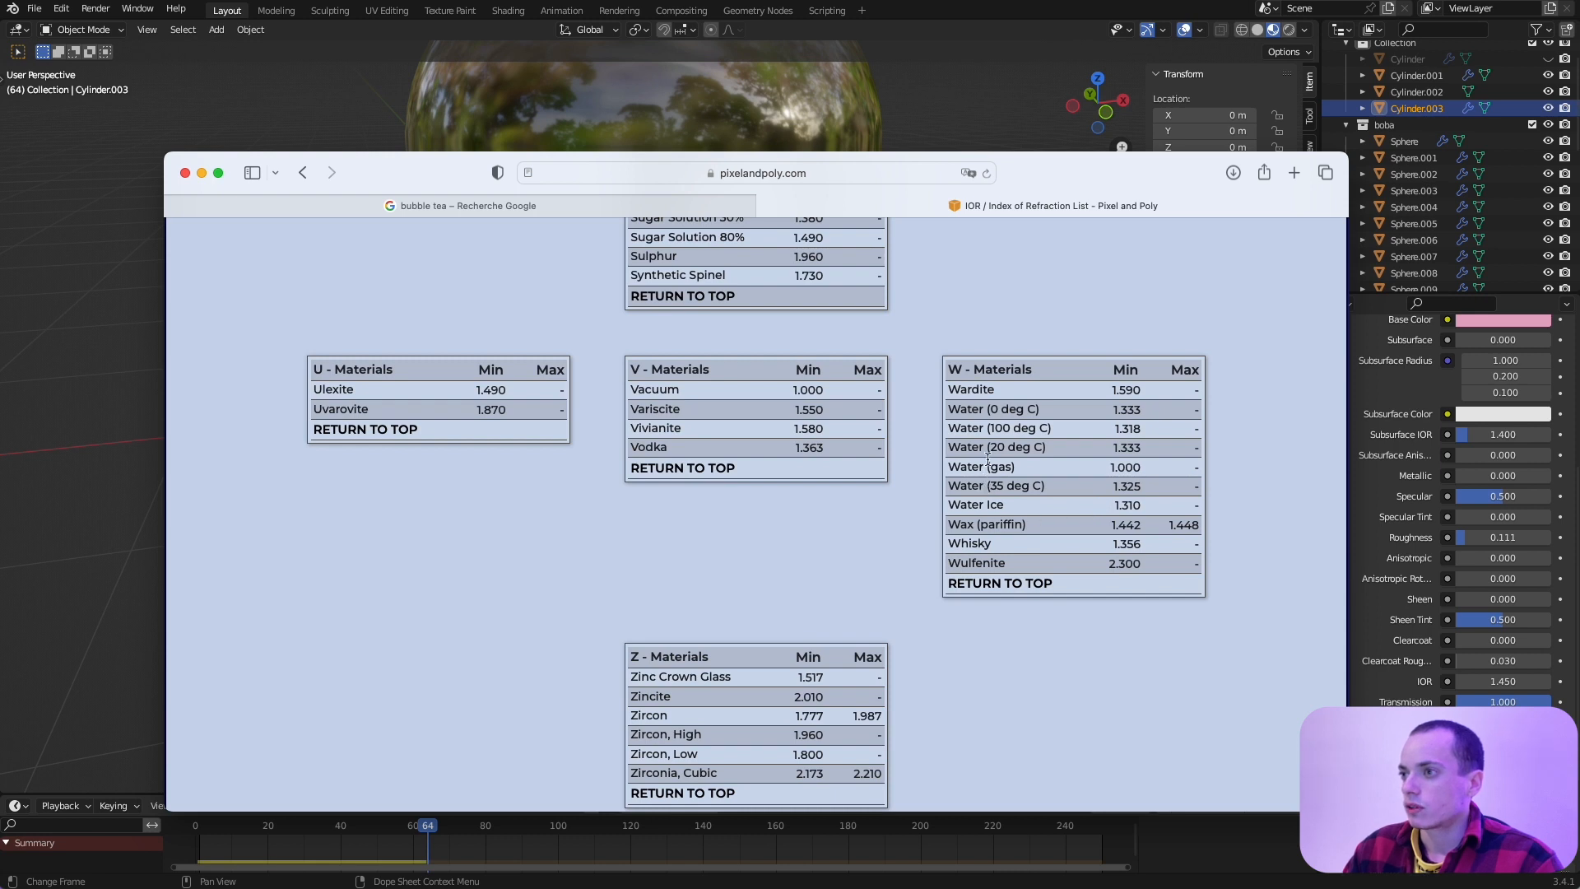
drag(960, 450, 1157, 451)
click(1400, 648)
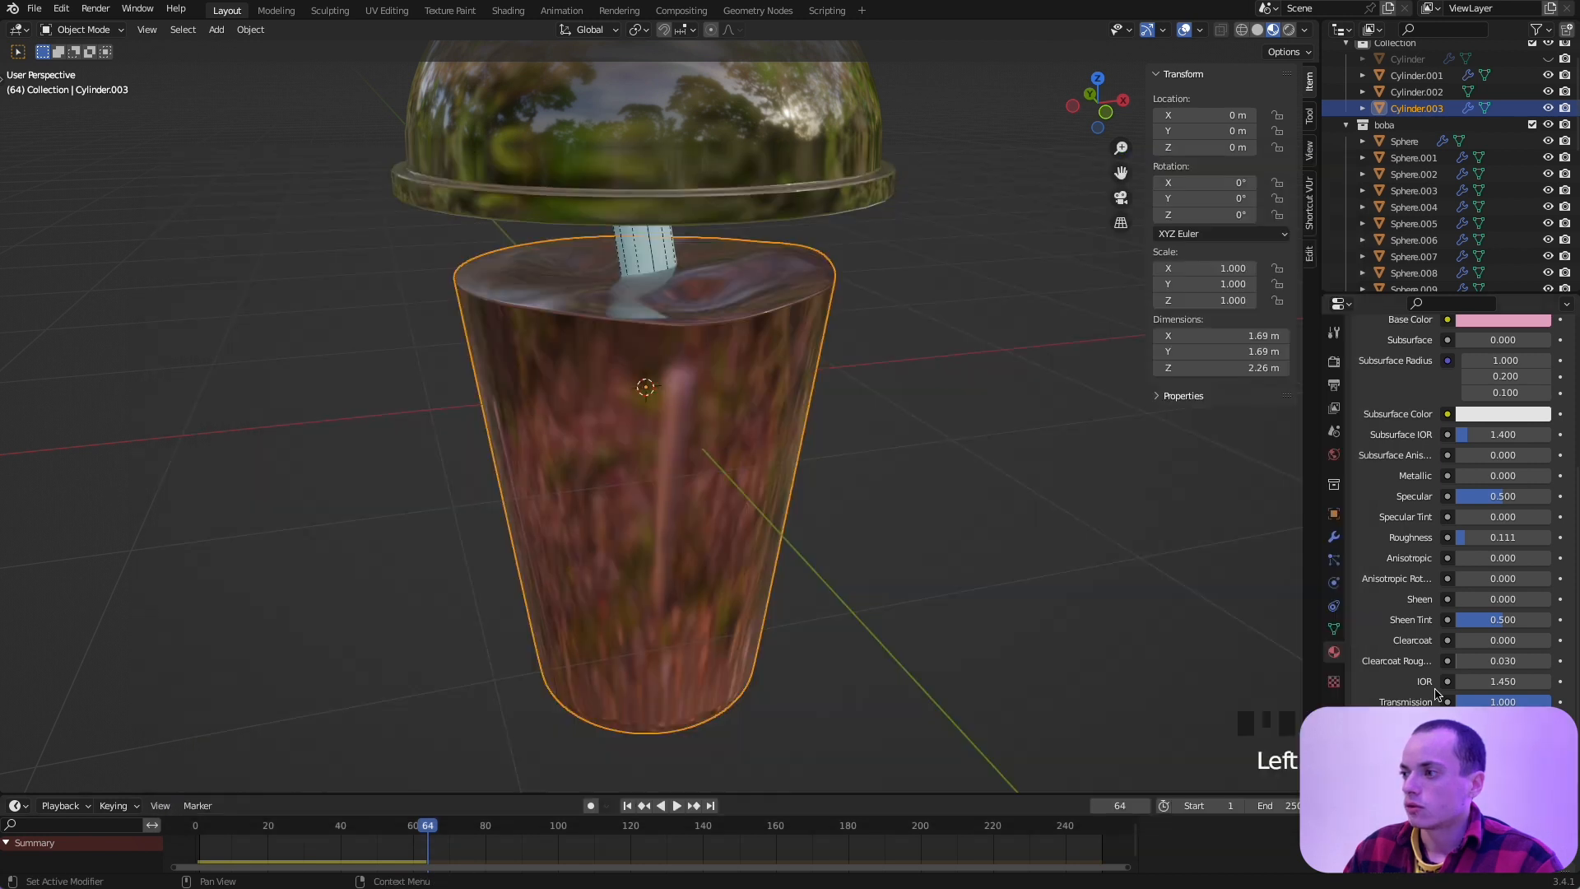
Step: Set the liquid material's IOR to 1.333
double_click(1503, 681)
text(1.333)
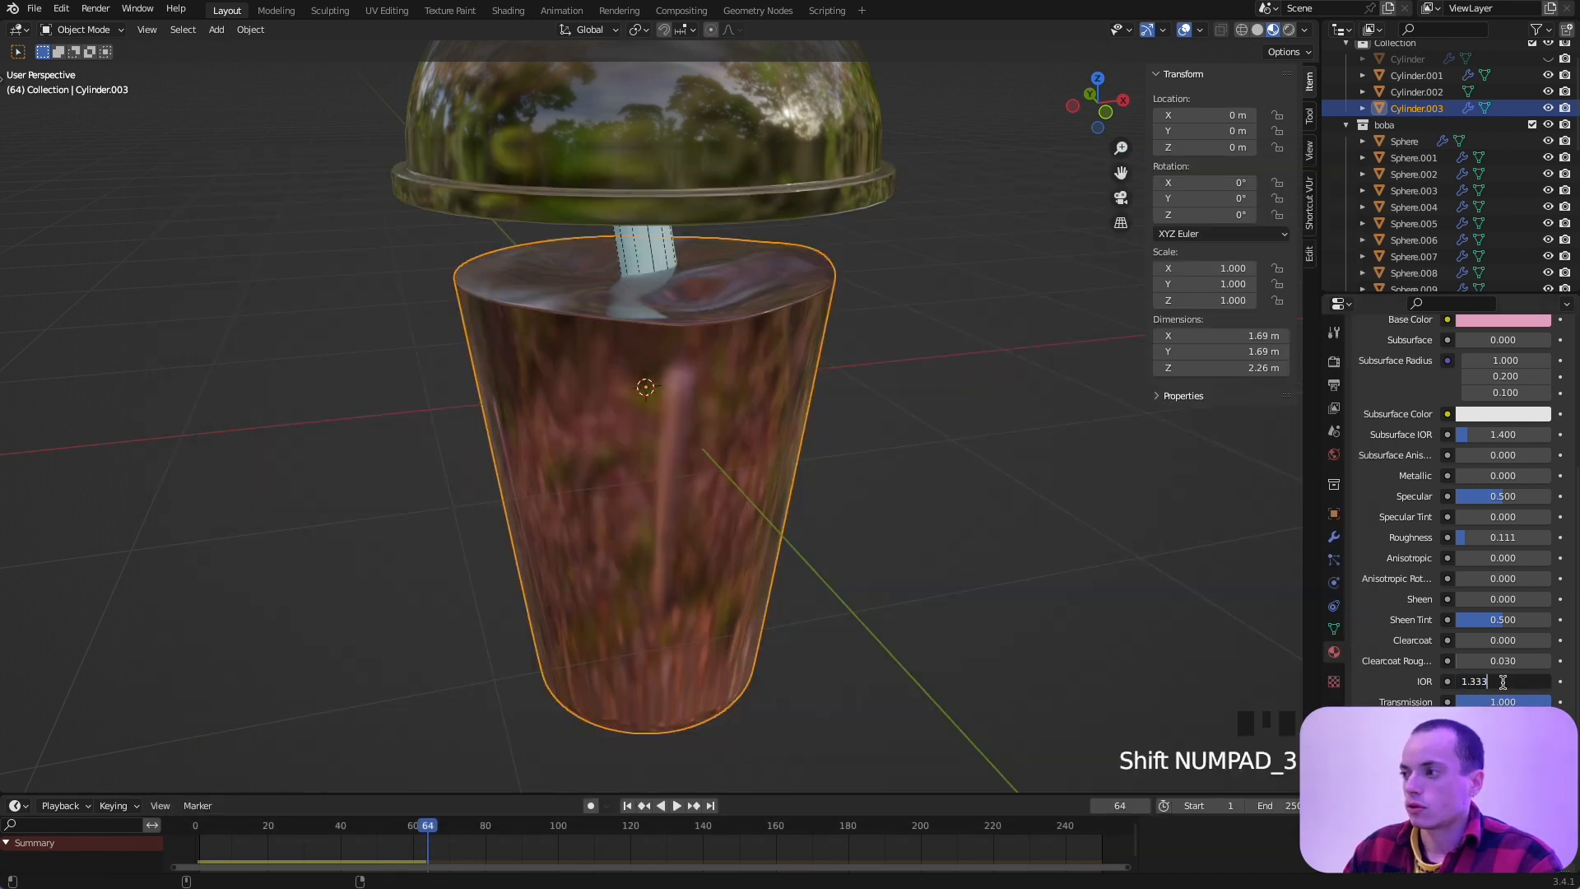
key(Return)
scroll(1014, 531, down, 6)
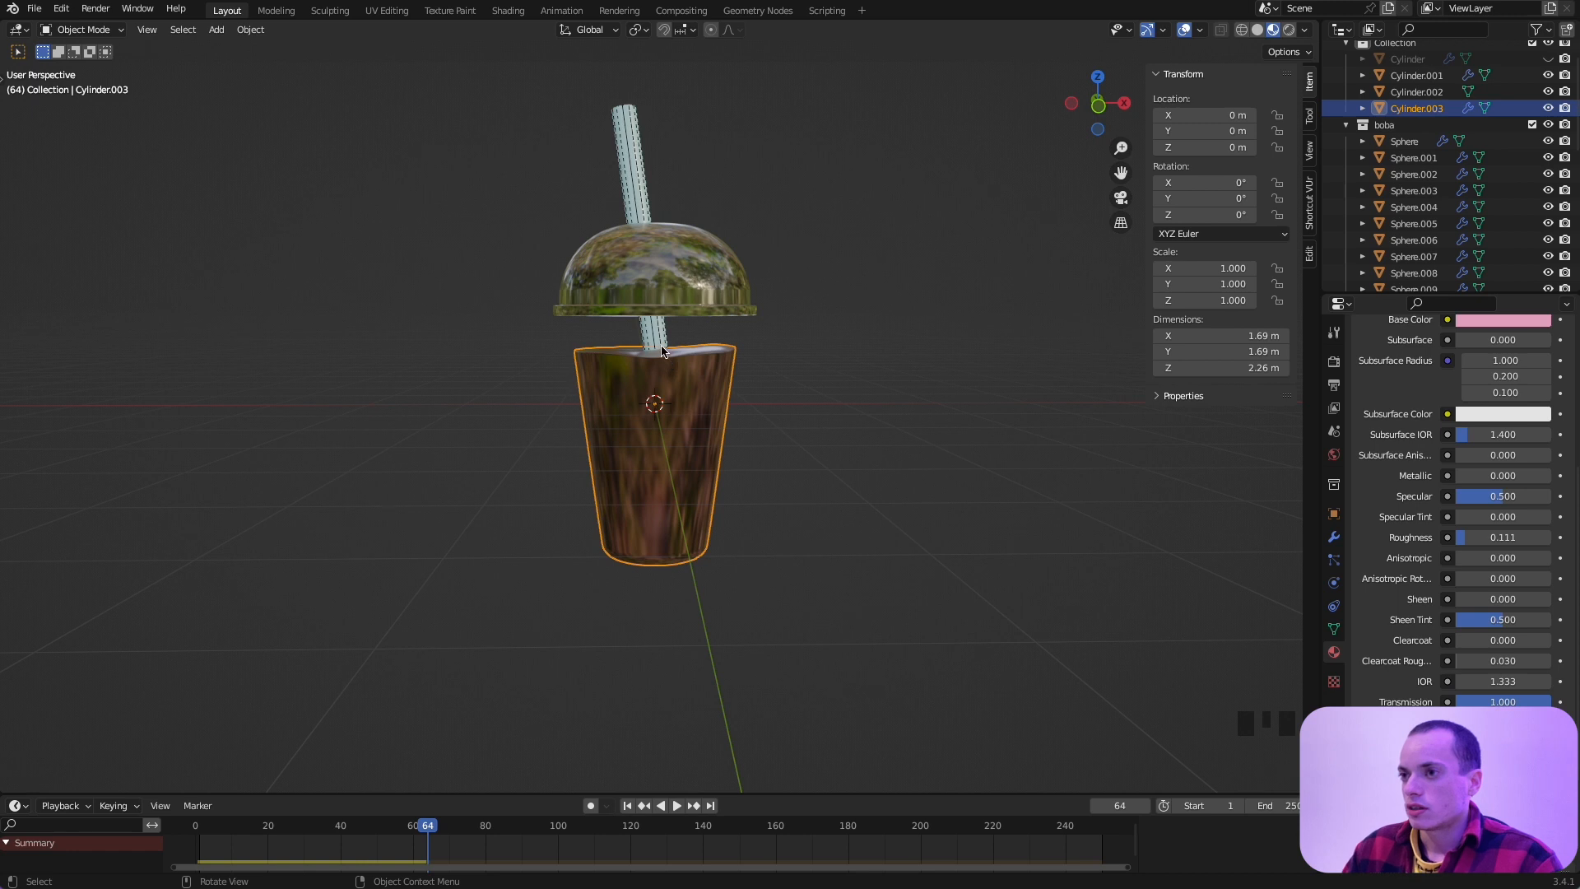
scroll(690, 400, up, 5)
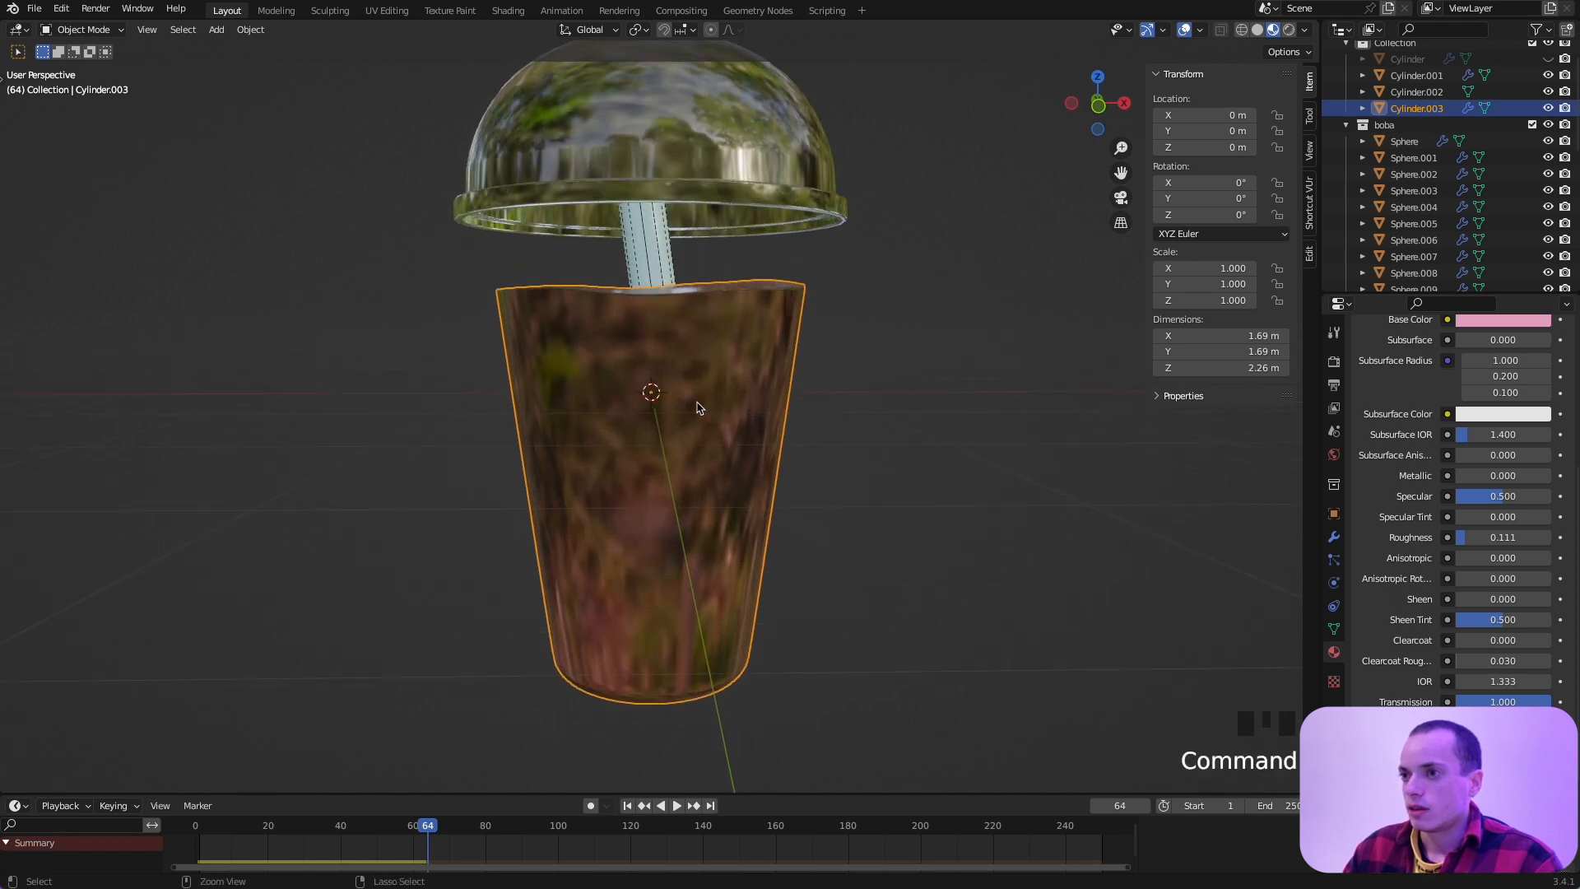
click(690, 324)
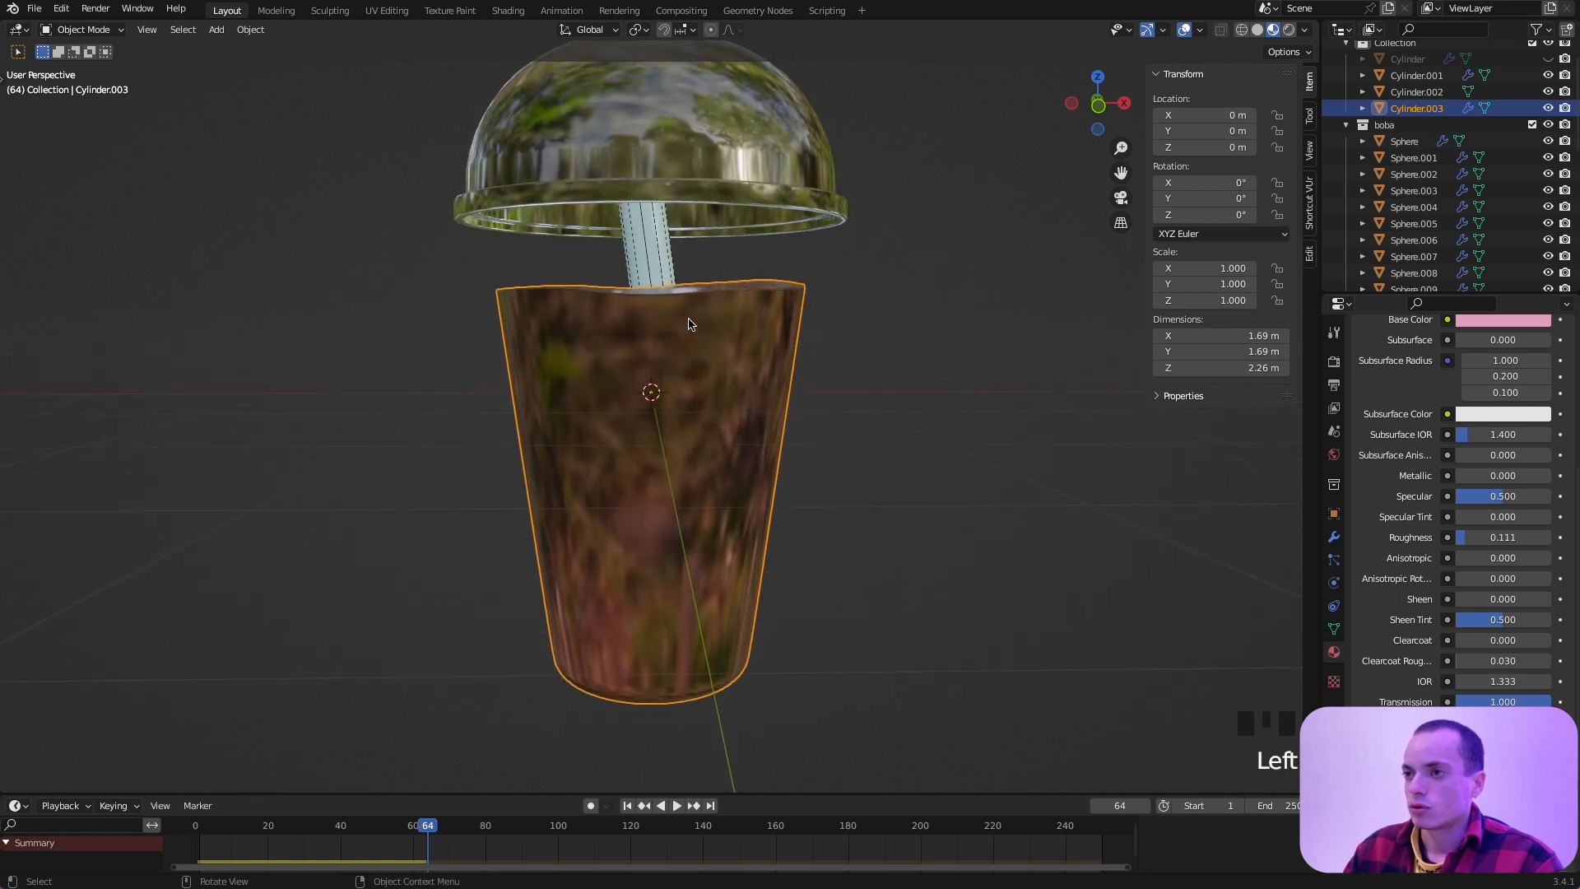
scroll(733, 344, up, 5)
click(732, 344)
click(738, 341)
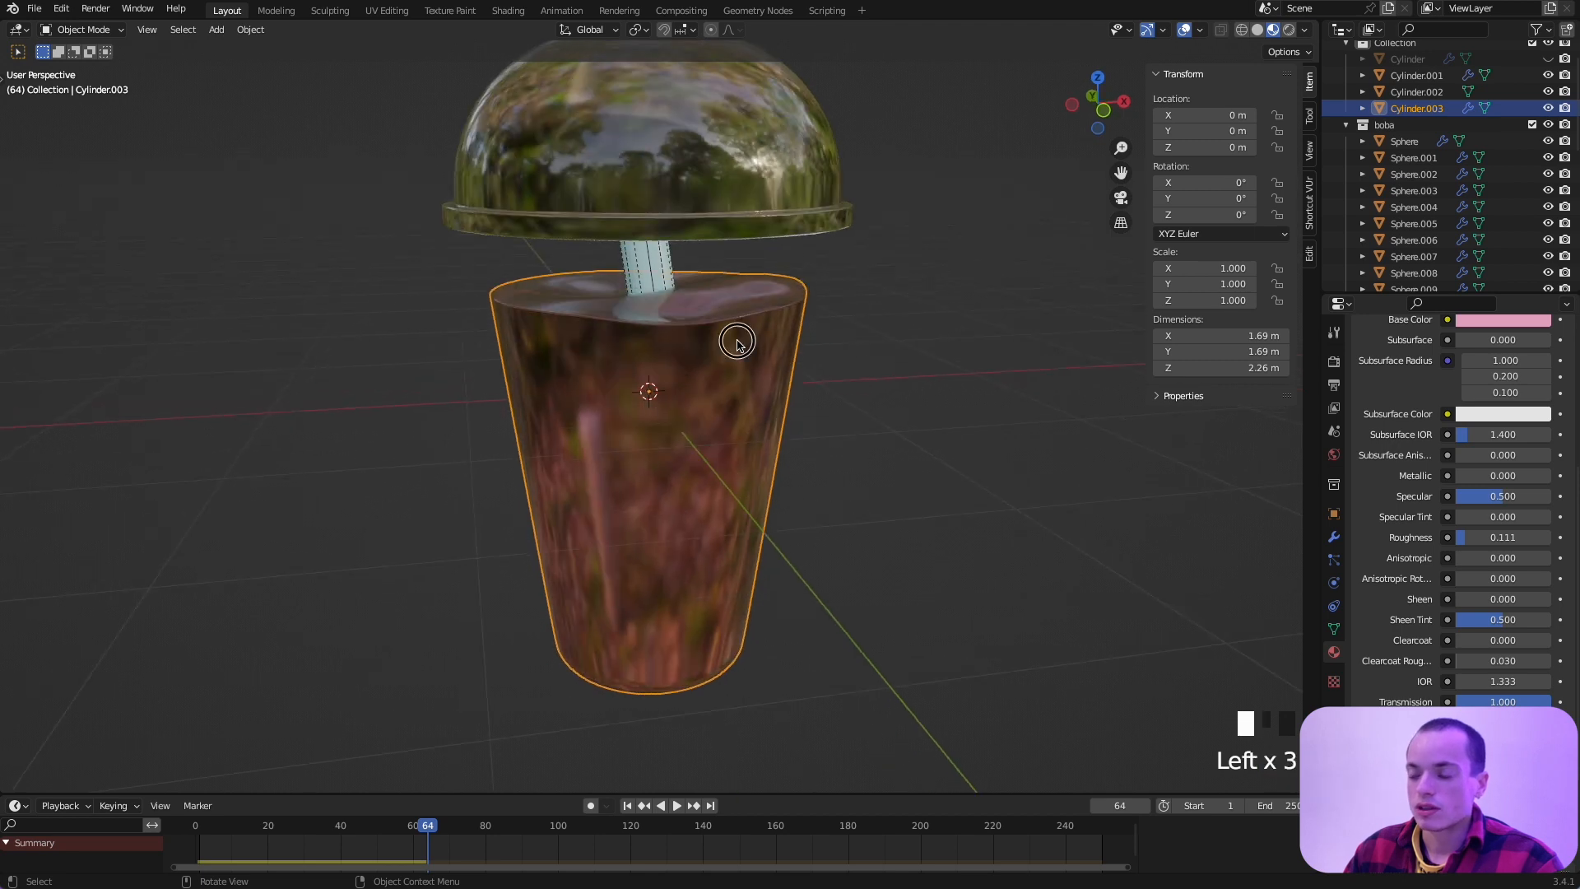
Step: Hide the liquid so the boba spheres inside are exposed
click(1399, 141)
click(1414, 174)
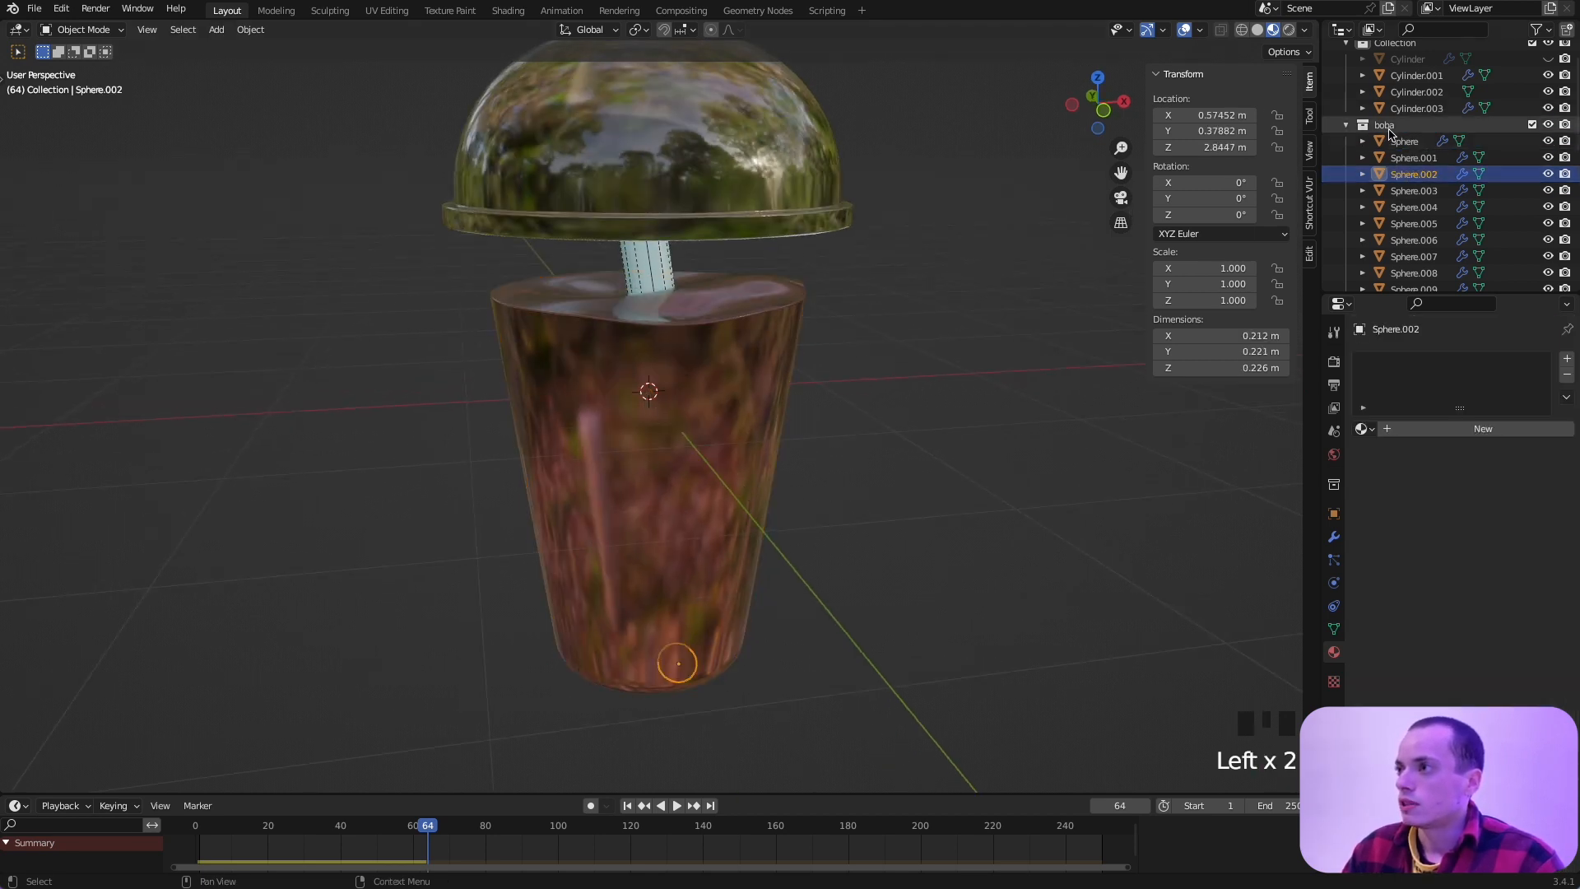
click(745, 369)
key(h)
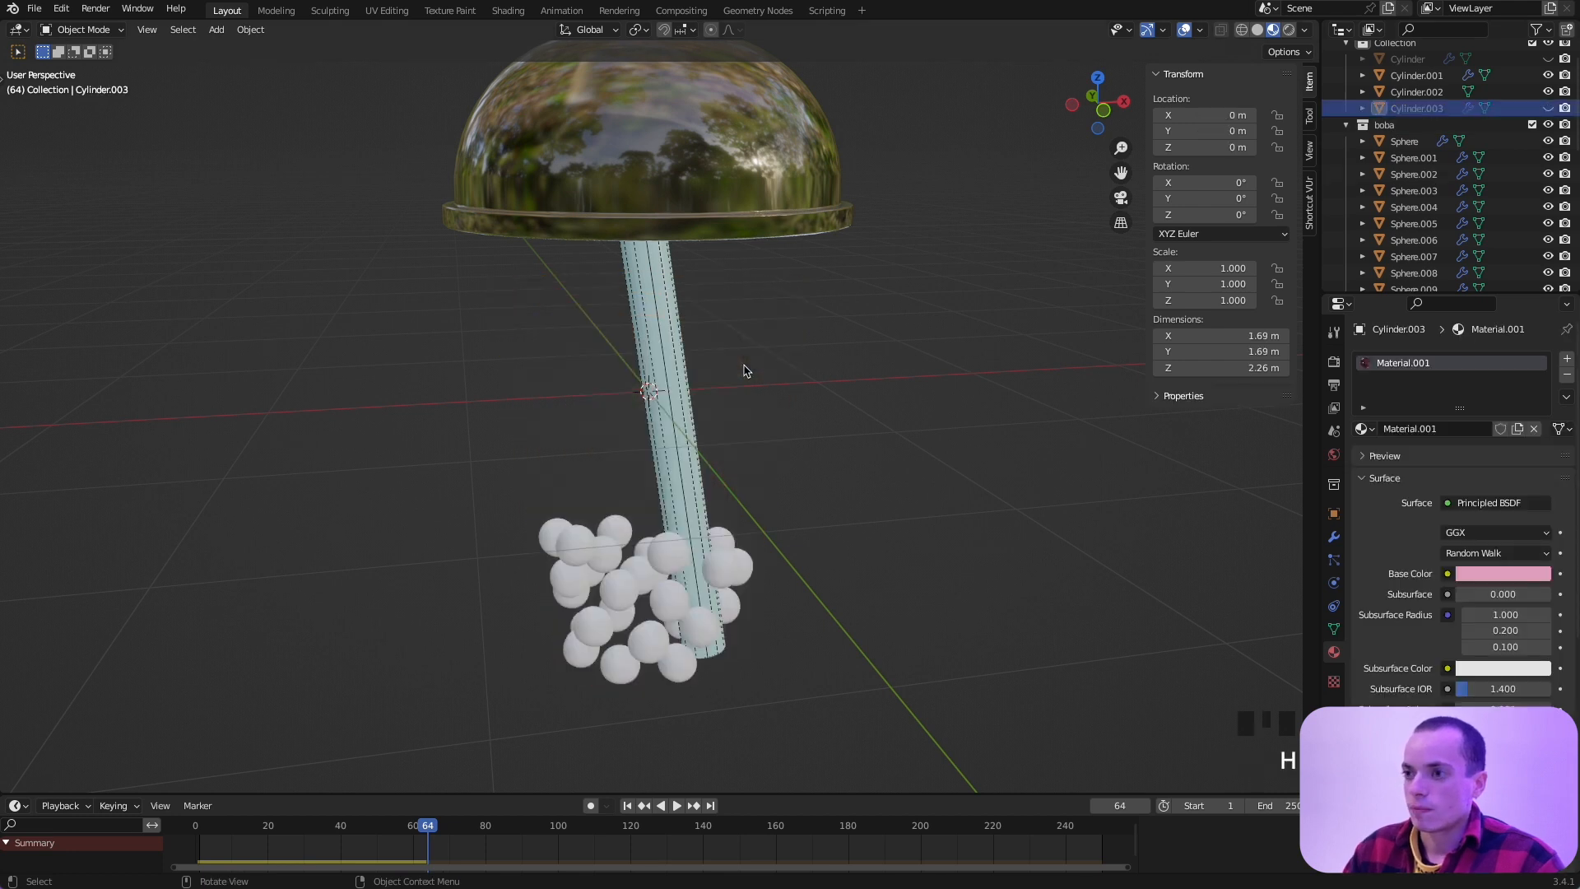
Step: Create a new material on the first boba sphere, the object named Sphere
click(628, 596)
click(579, 556)
click(586, 628)
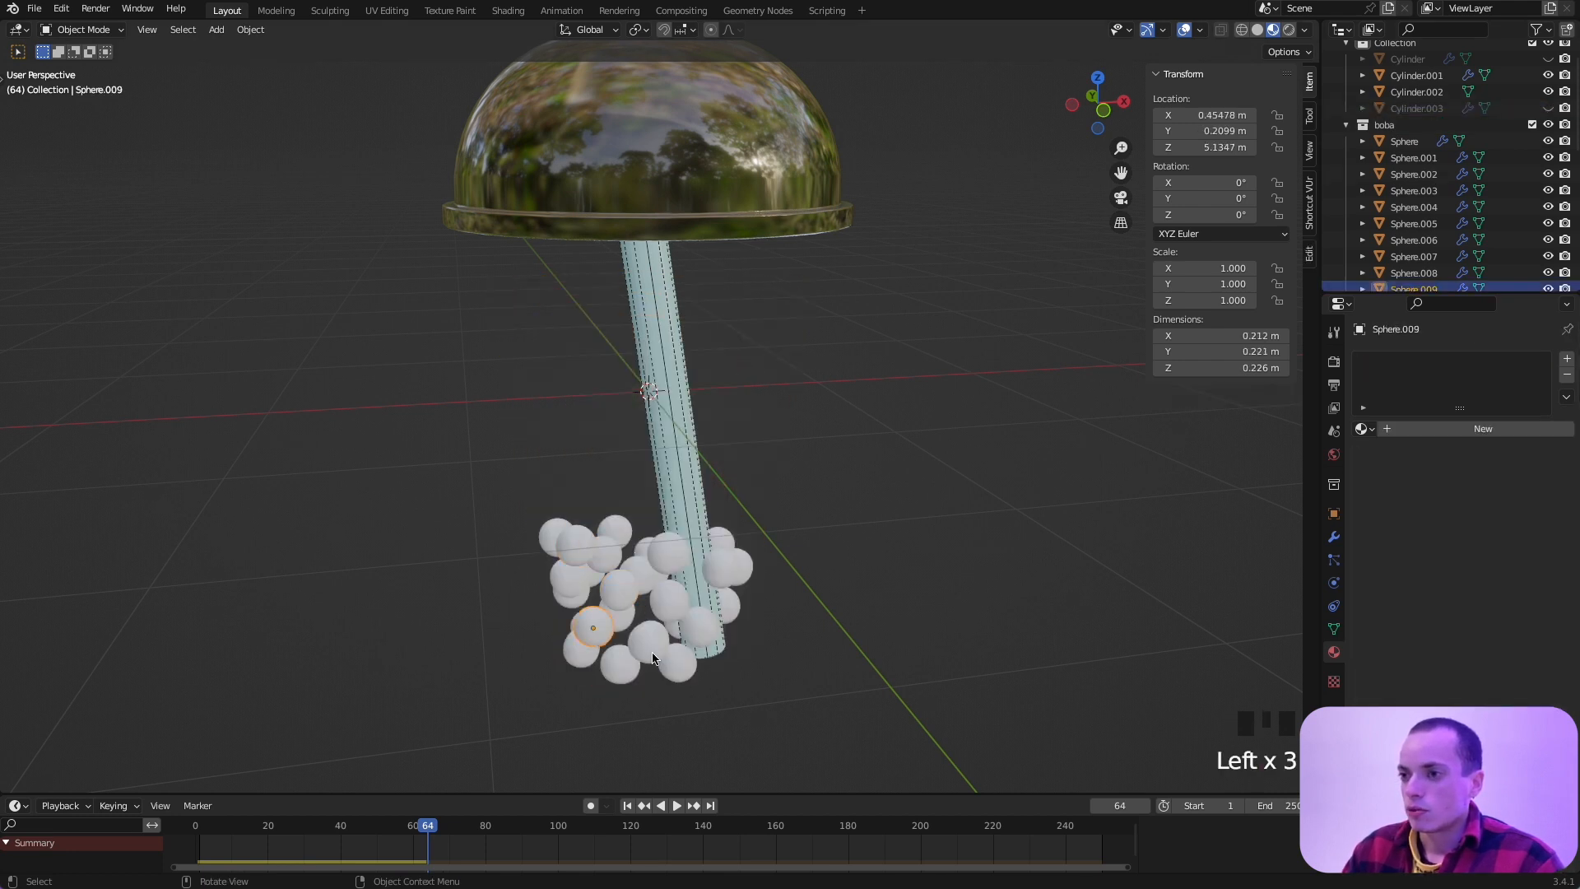
click(661, 659)
click(1400, 143)
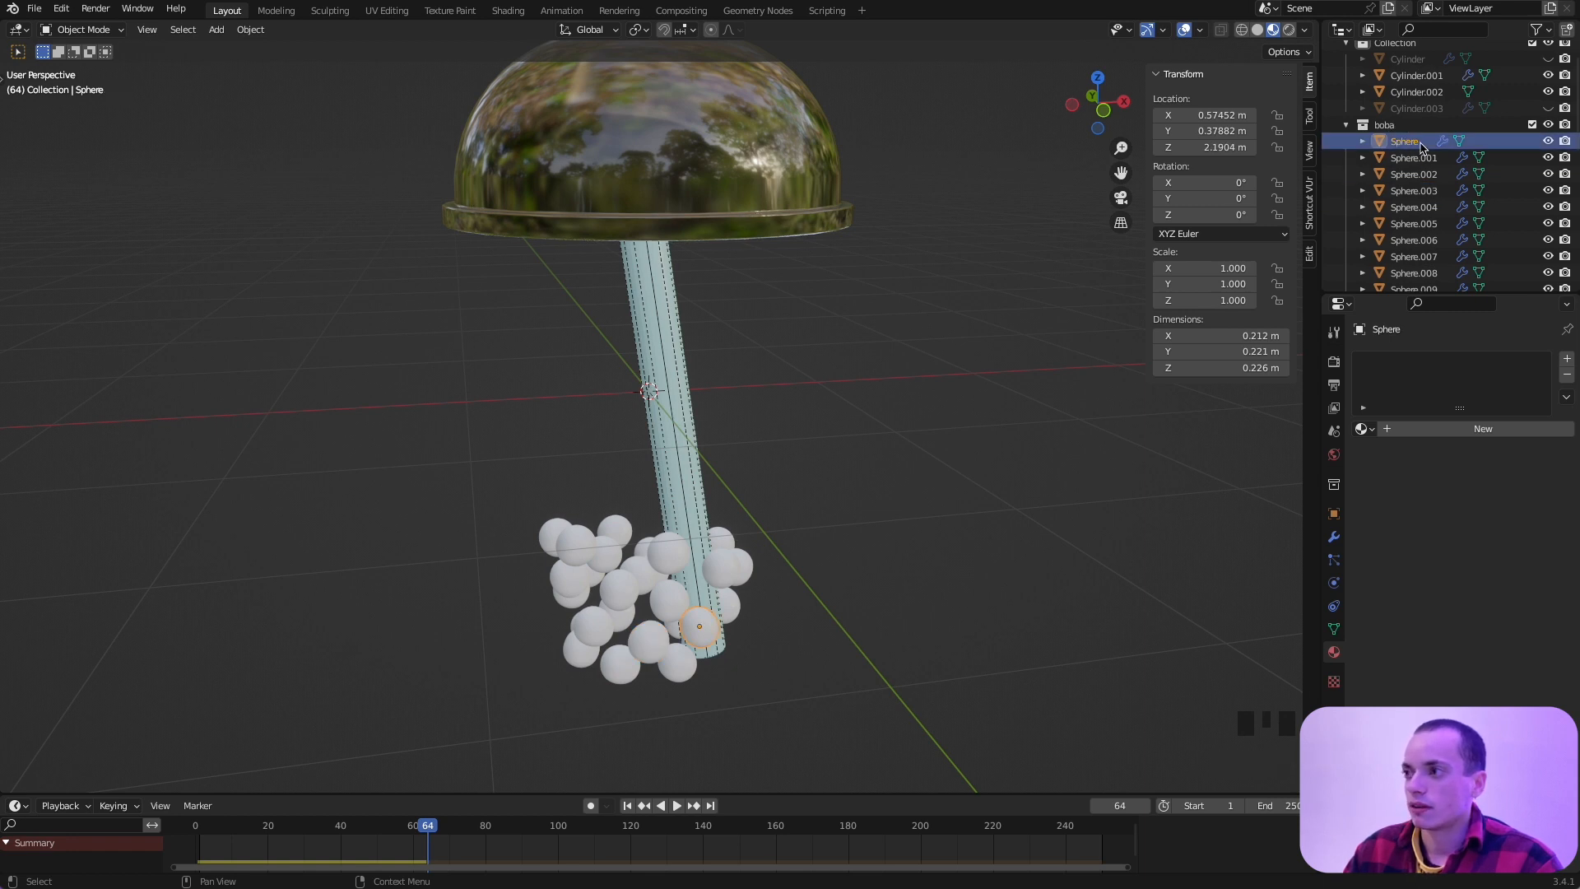
click(1442, 429)
scroll(1380, 573, down, 4)
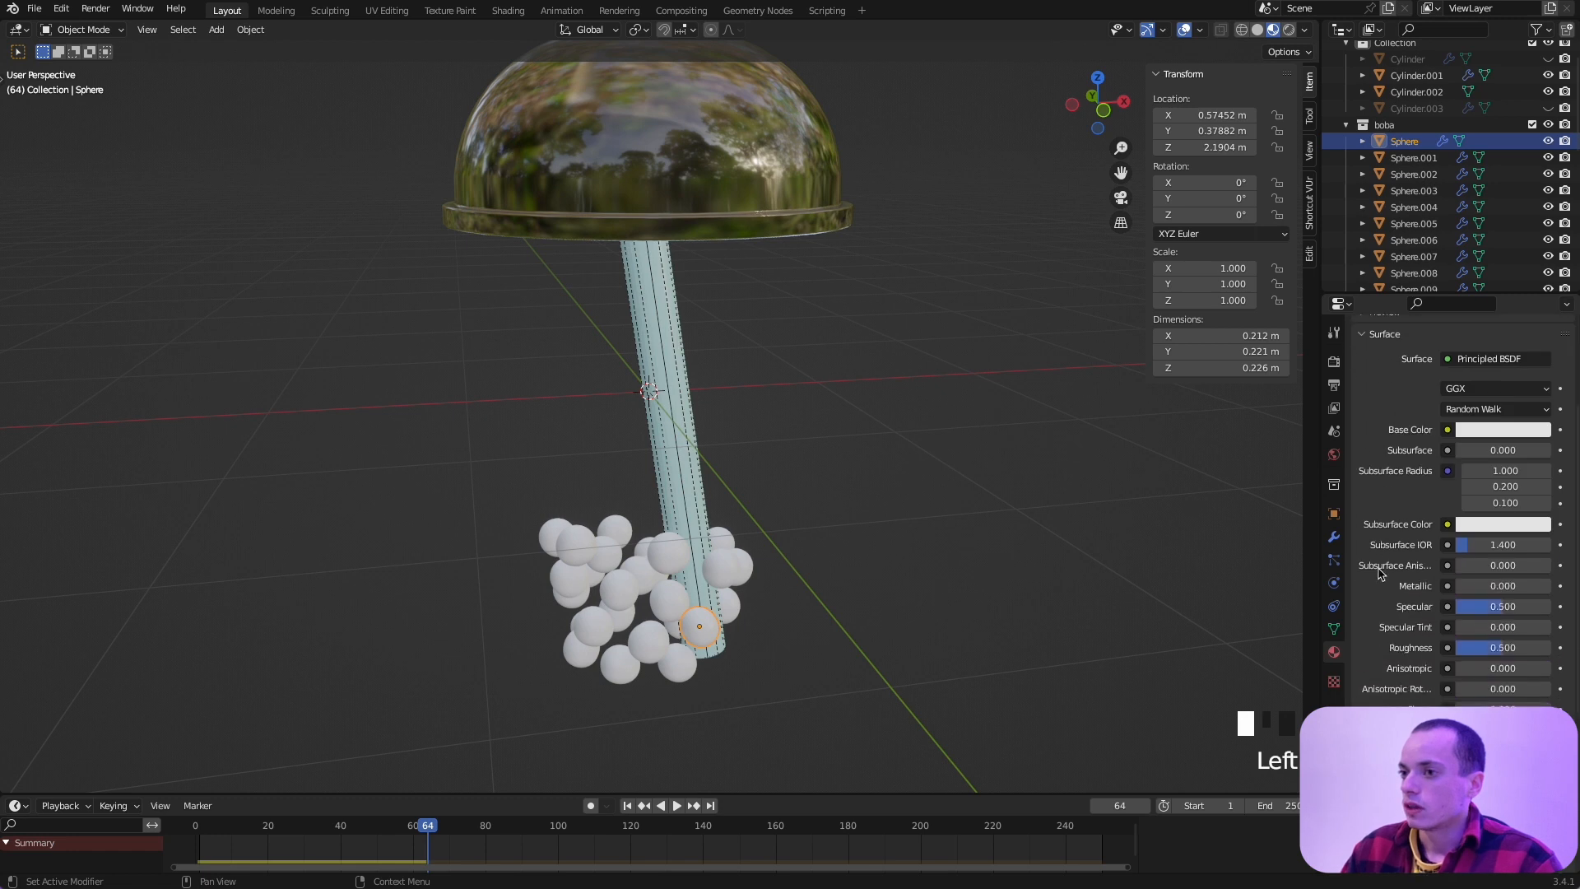
Step: Set the boba material's base color to a very dark brown with an orange hue
click(1497, 431)
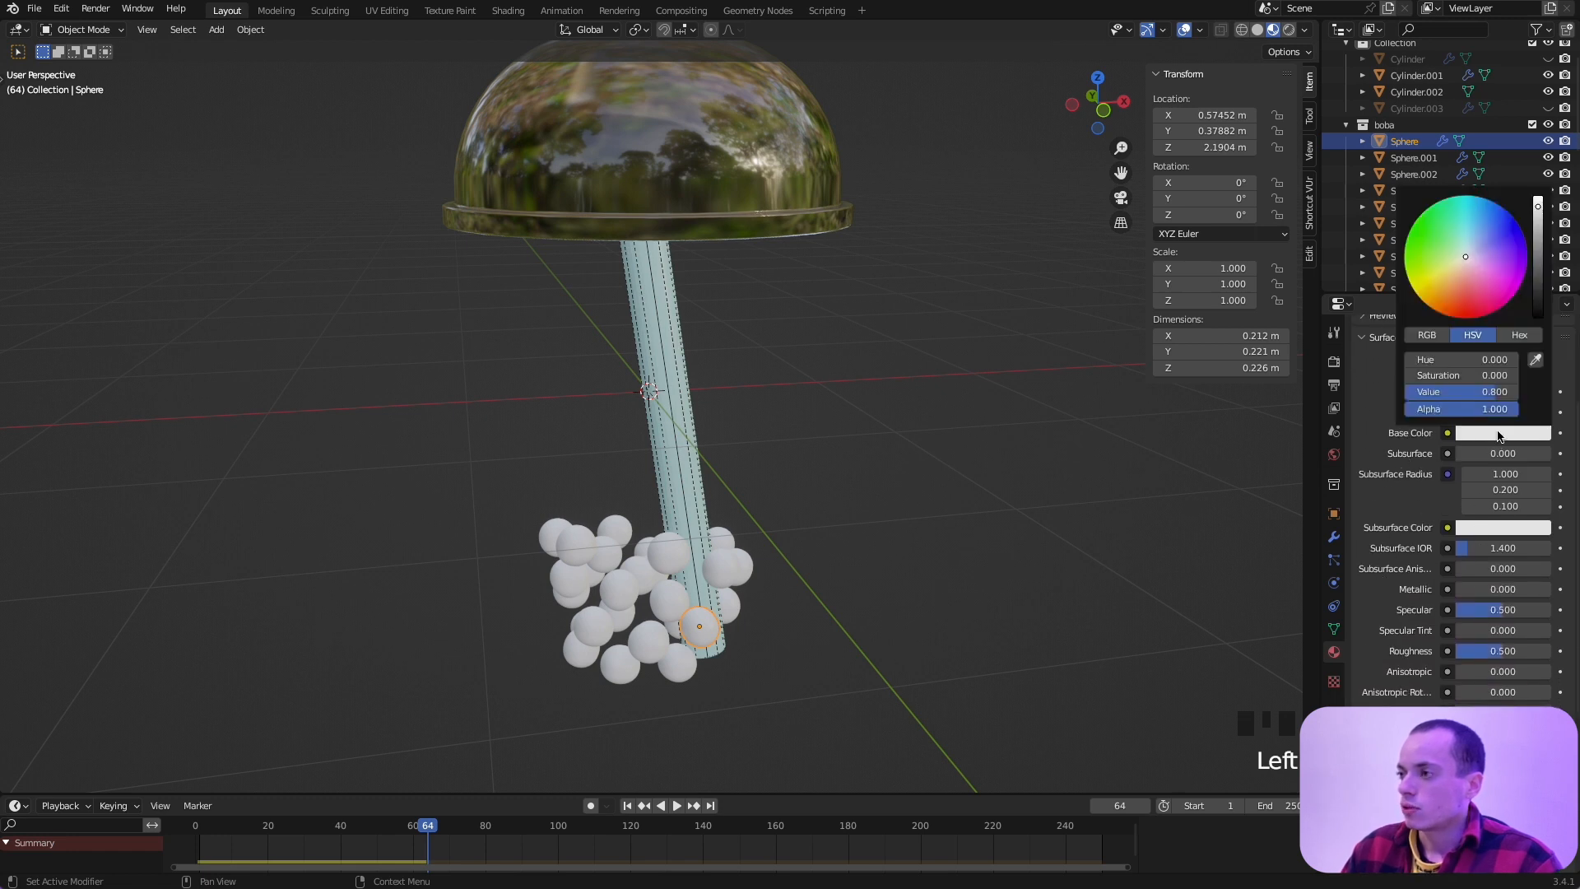
drag(1468, 274, 1446, 295)
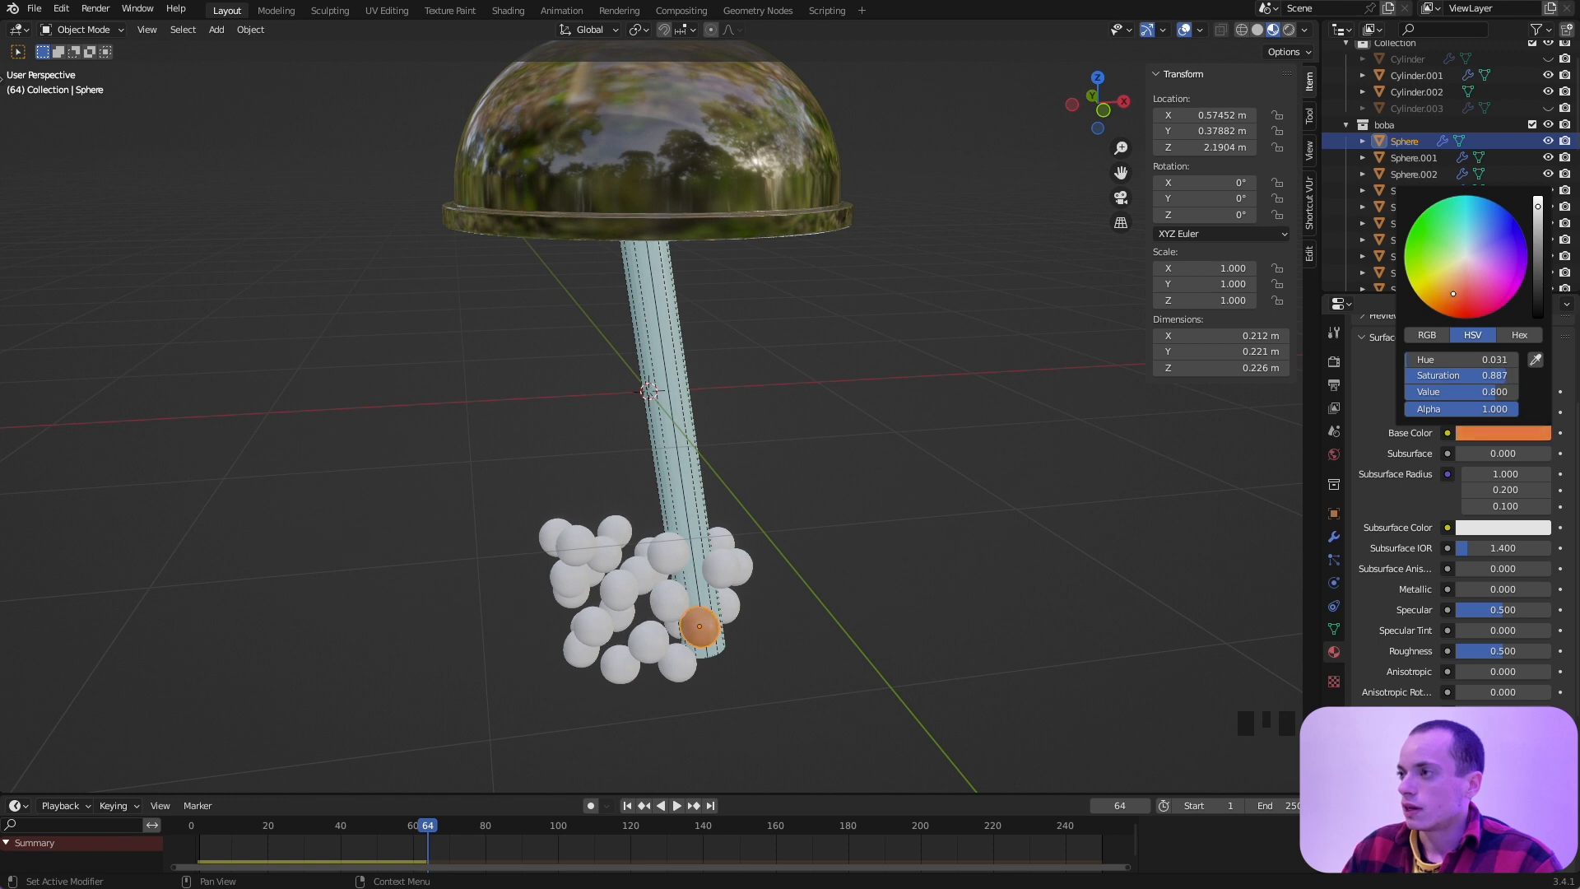
drag(1538, 207, 1538, 269)
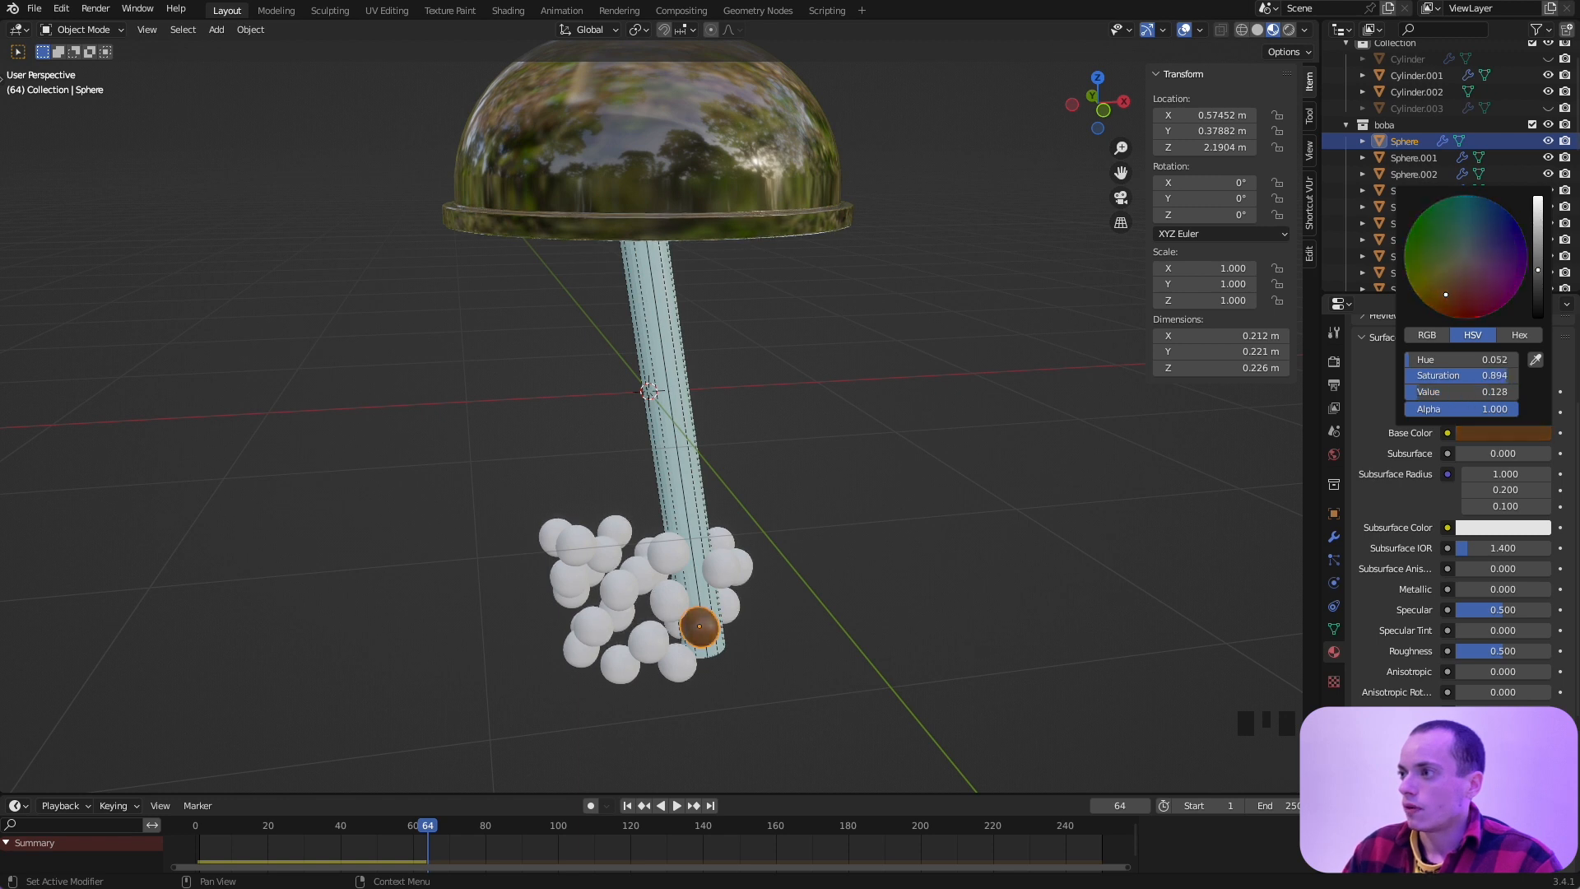
drag(1459, 299, 1444, 294)
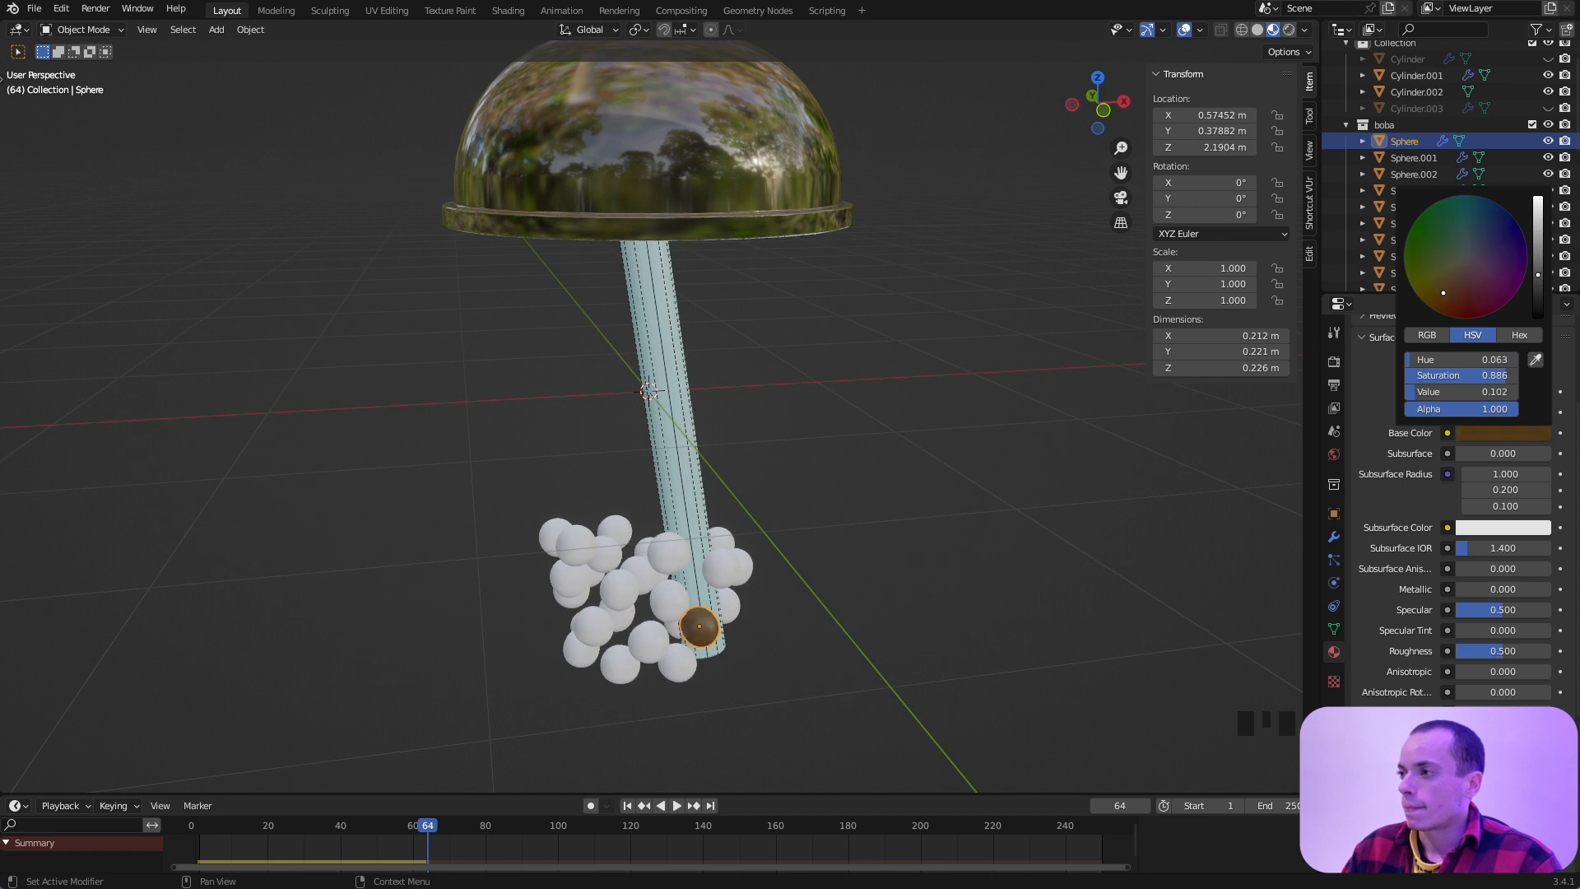
drag(1538, 273, 1538, 293)
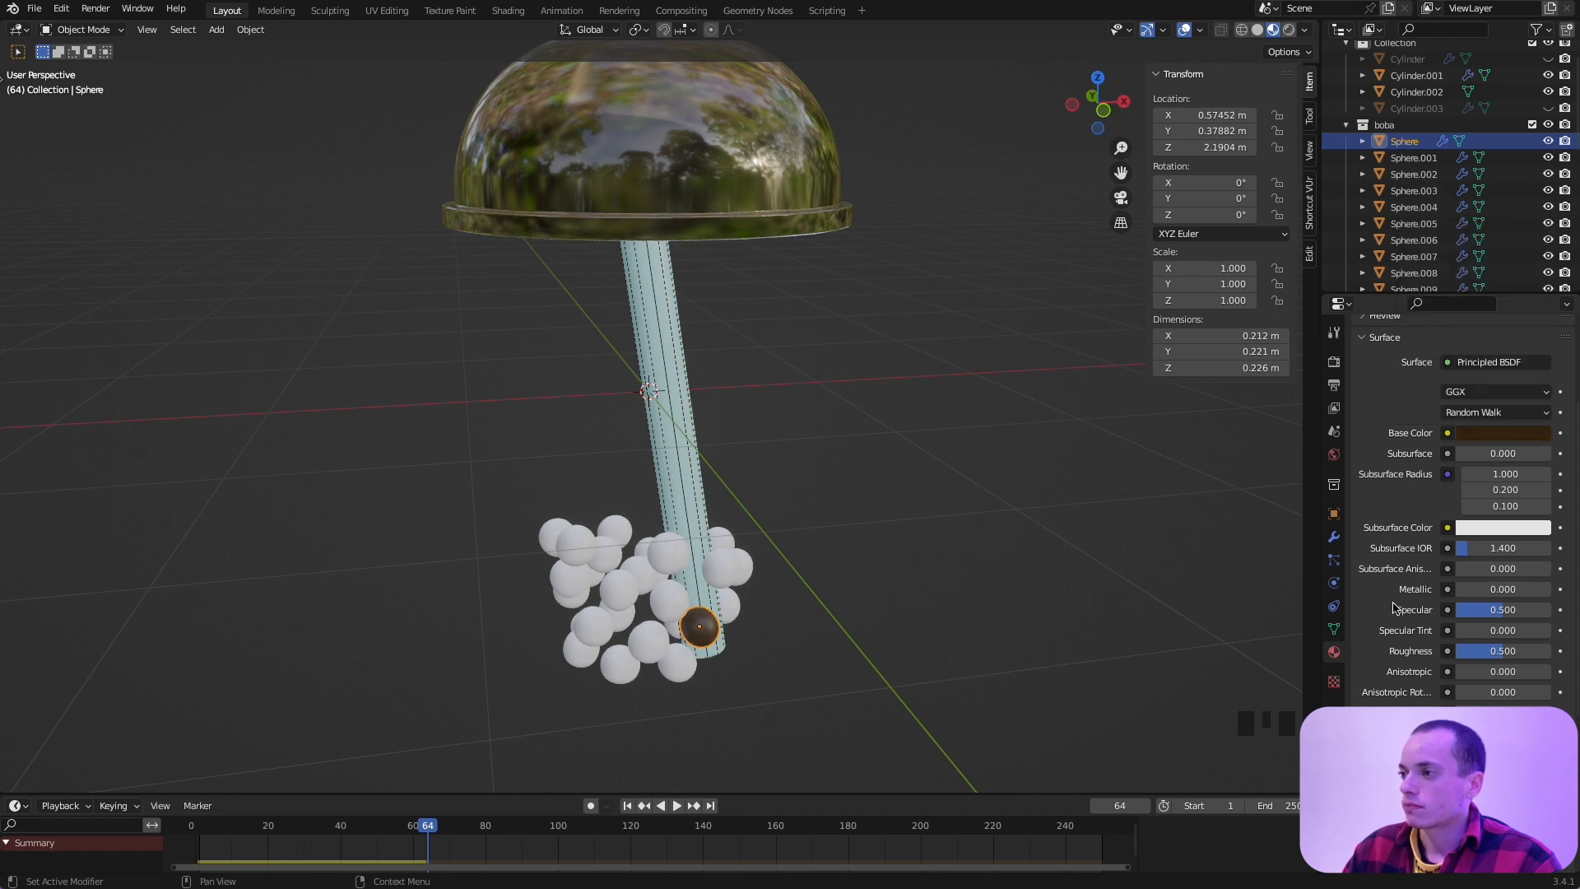
Step: Set the boba material's specular to 0.791 and its roughness to 0.261
super+scroll(906, 660, up, 1)
super+scroll(906, 660, up, 2)
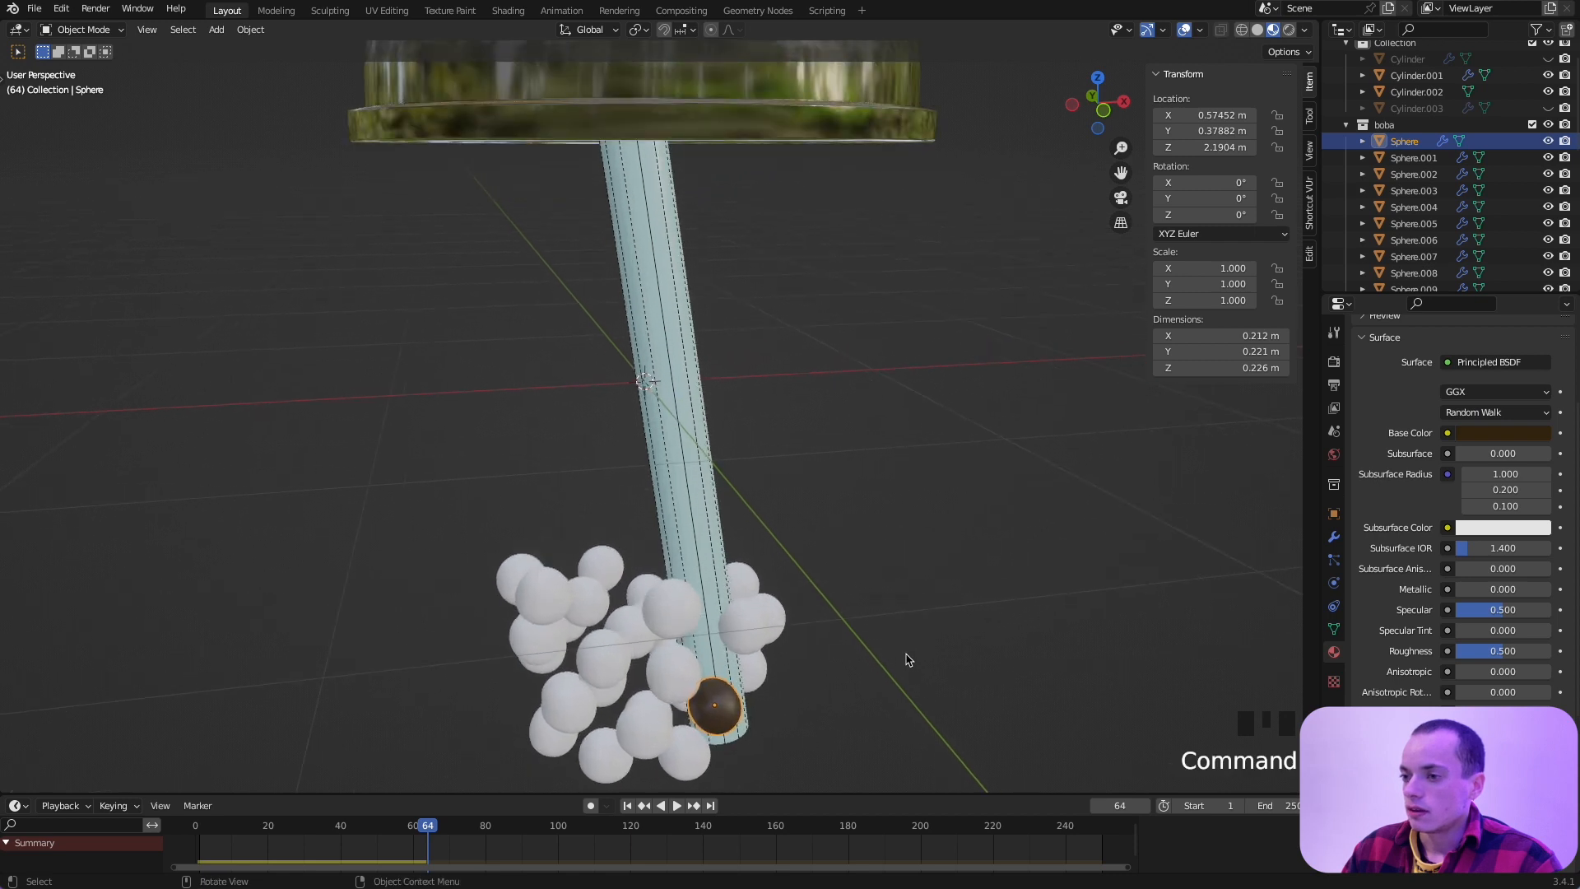
shift+scroll(906, 660, down, 4)
drag(1528, 652, 1533, 610)
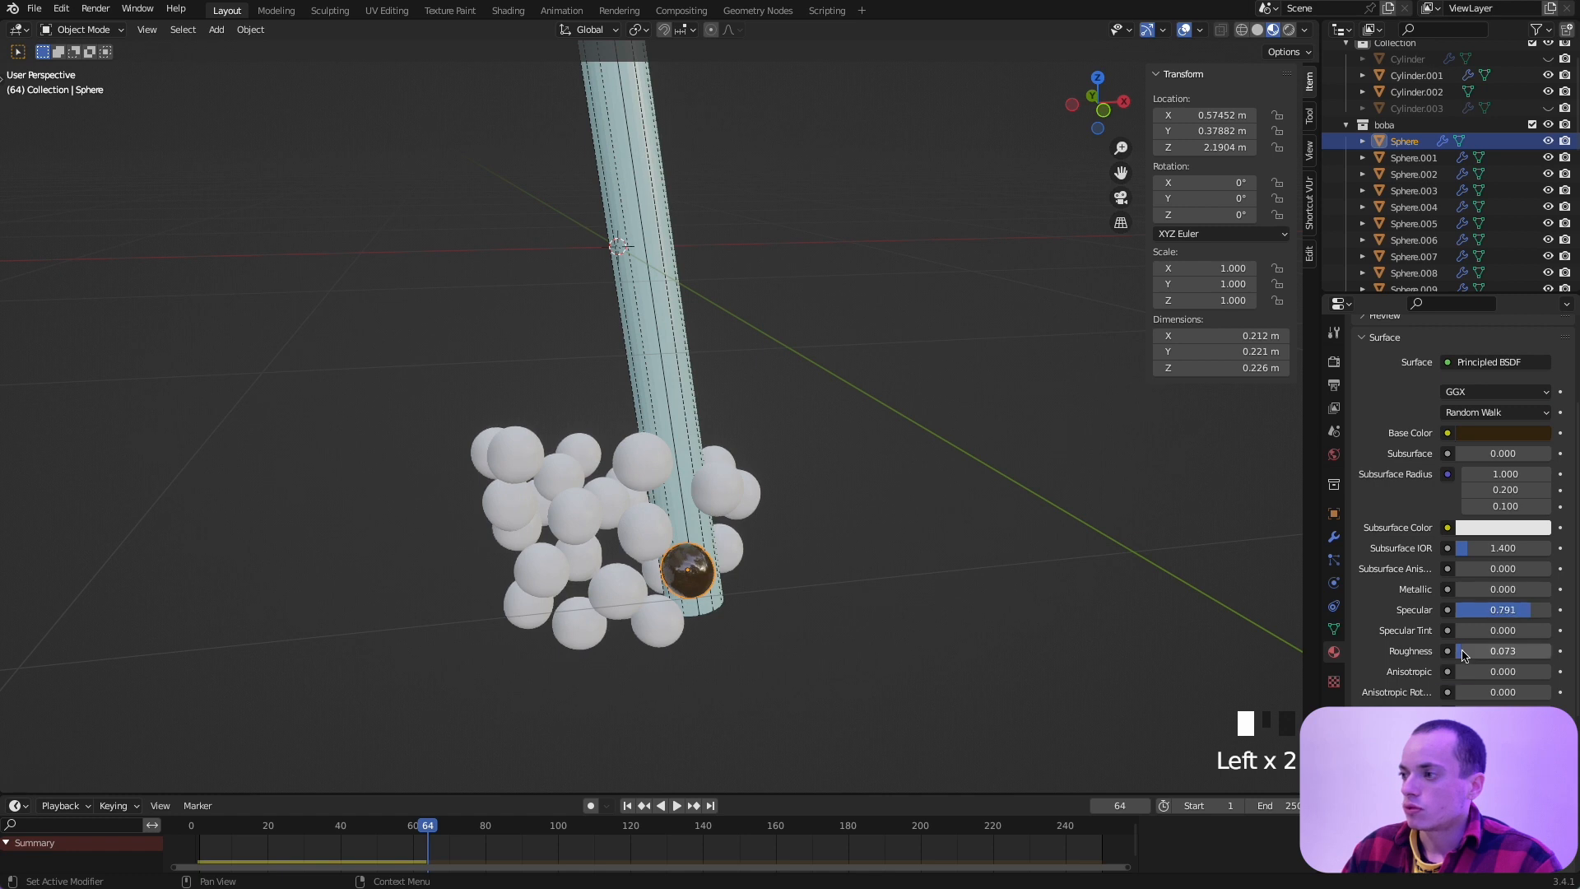
drag(1463, 652, 1481, 652)
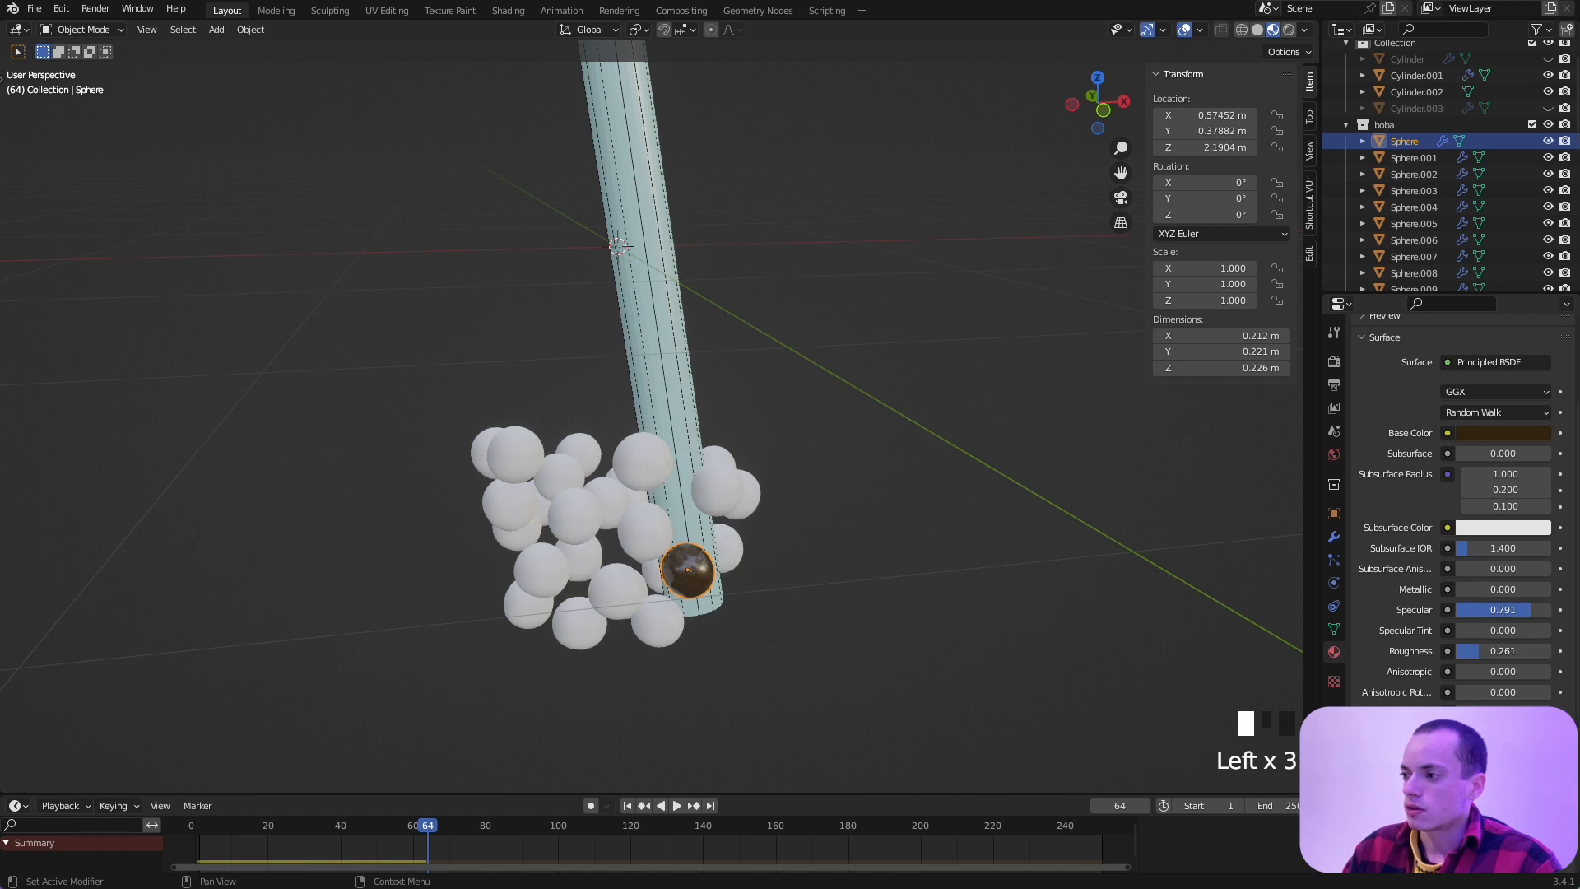
scroll(1527, 705, down, 3)
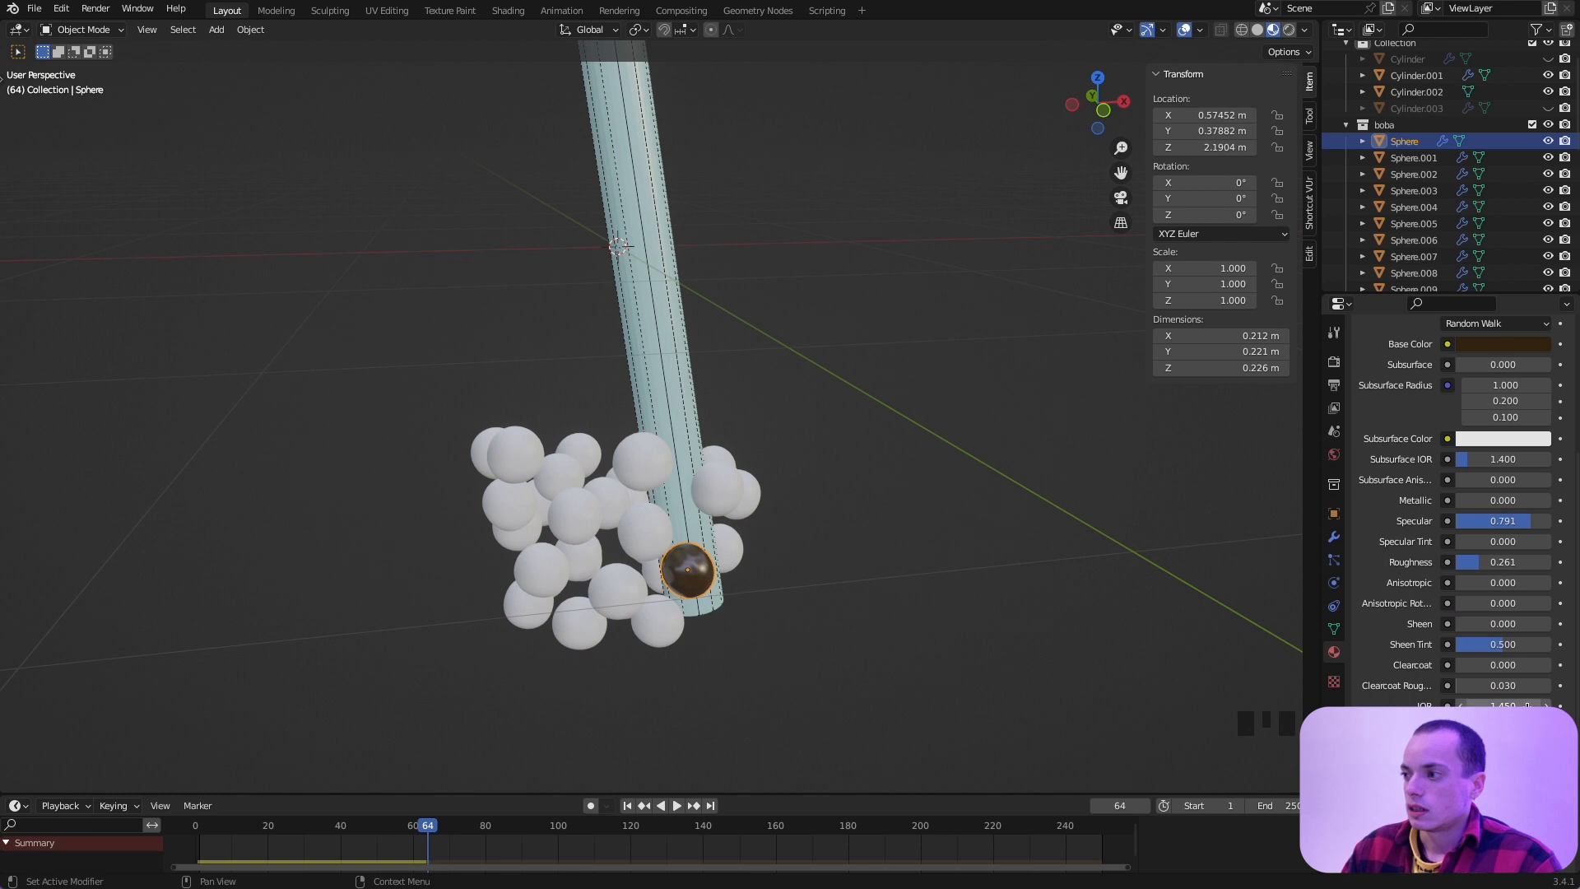
scroll(1453, 547, up, 8)
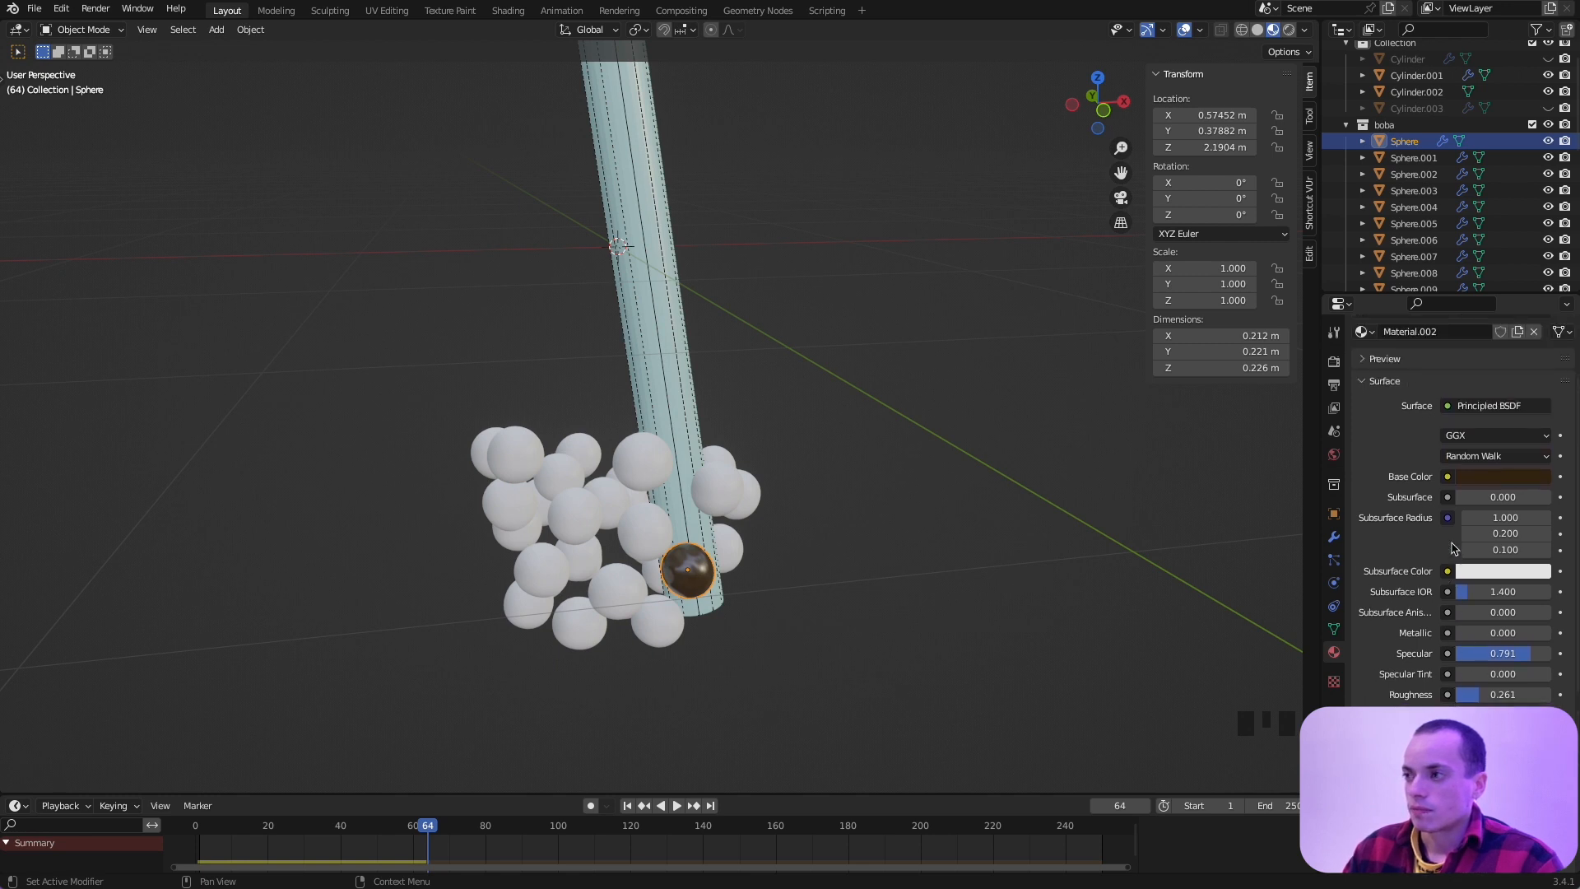
Step: Link the brown material from Sphere to all the other boba spheres, Sphere.001 through Sphere.029
click(1406, 158)
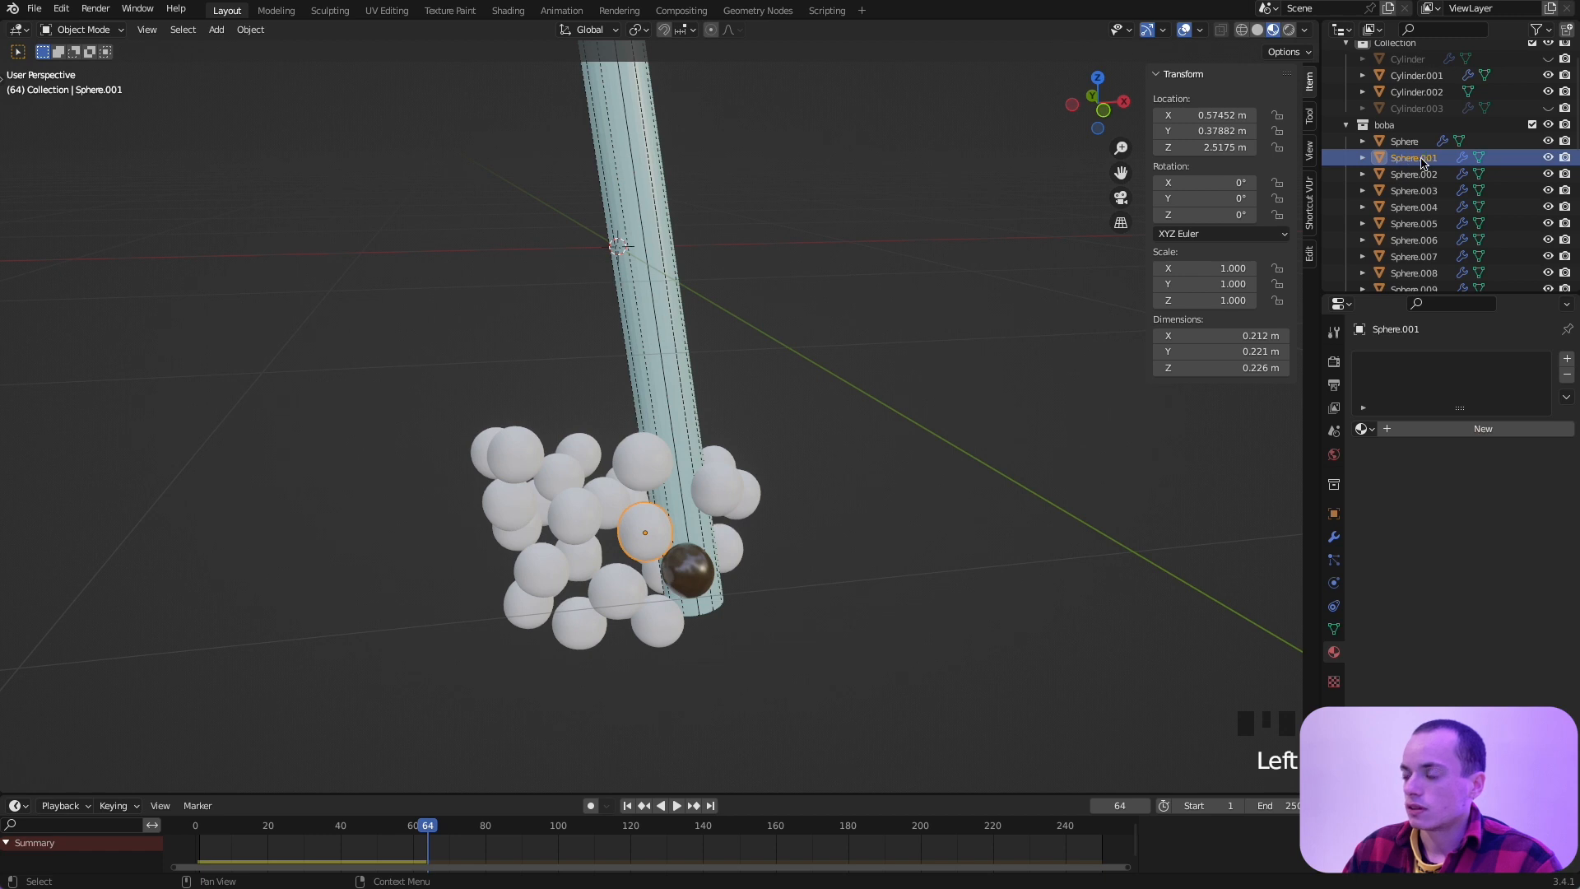
scroll(1422, 206, down, 10)
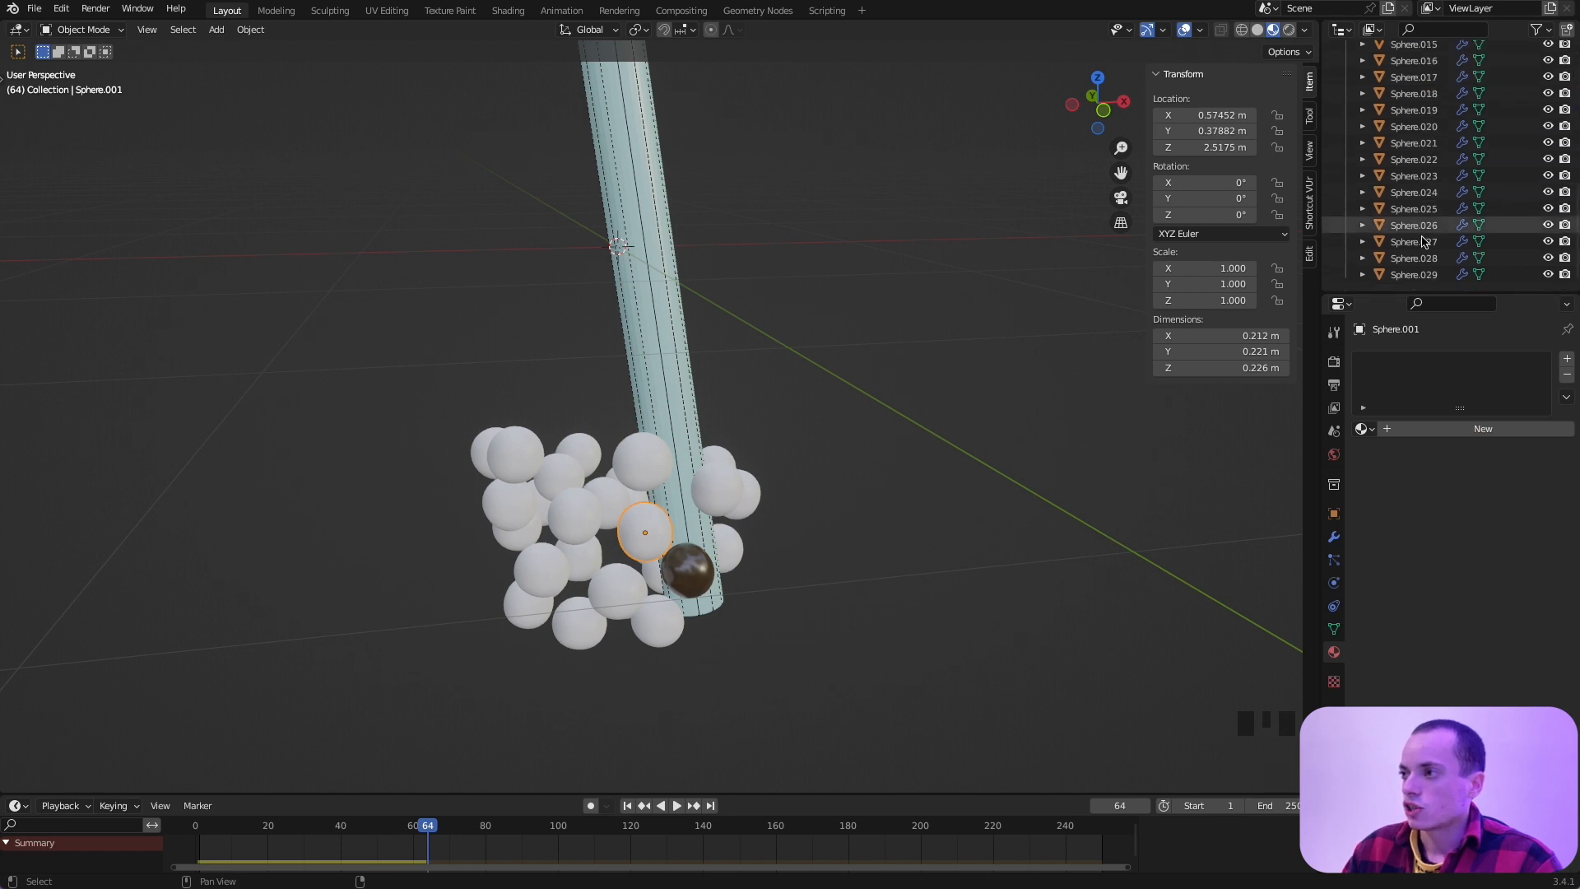
shift+click(1418, 275)
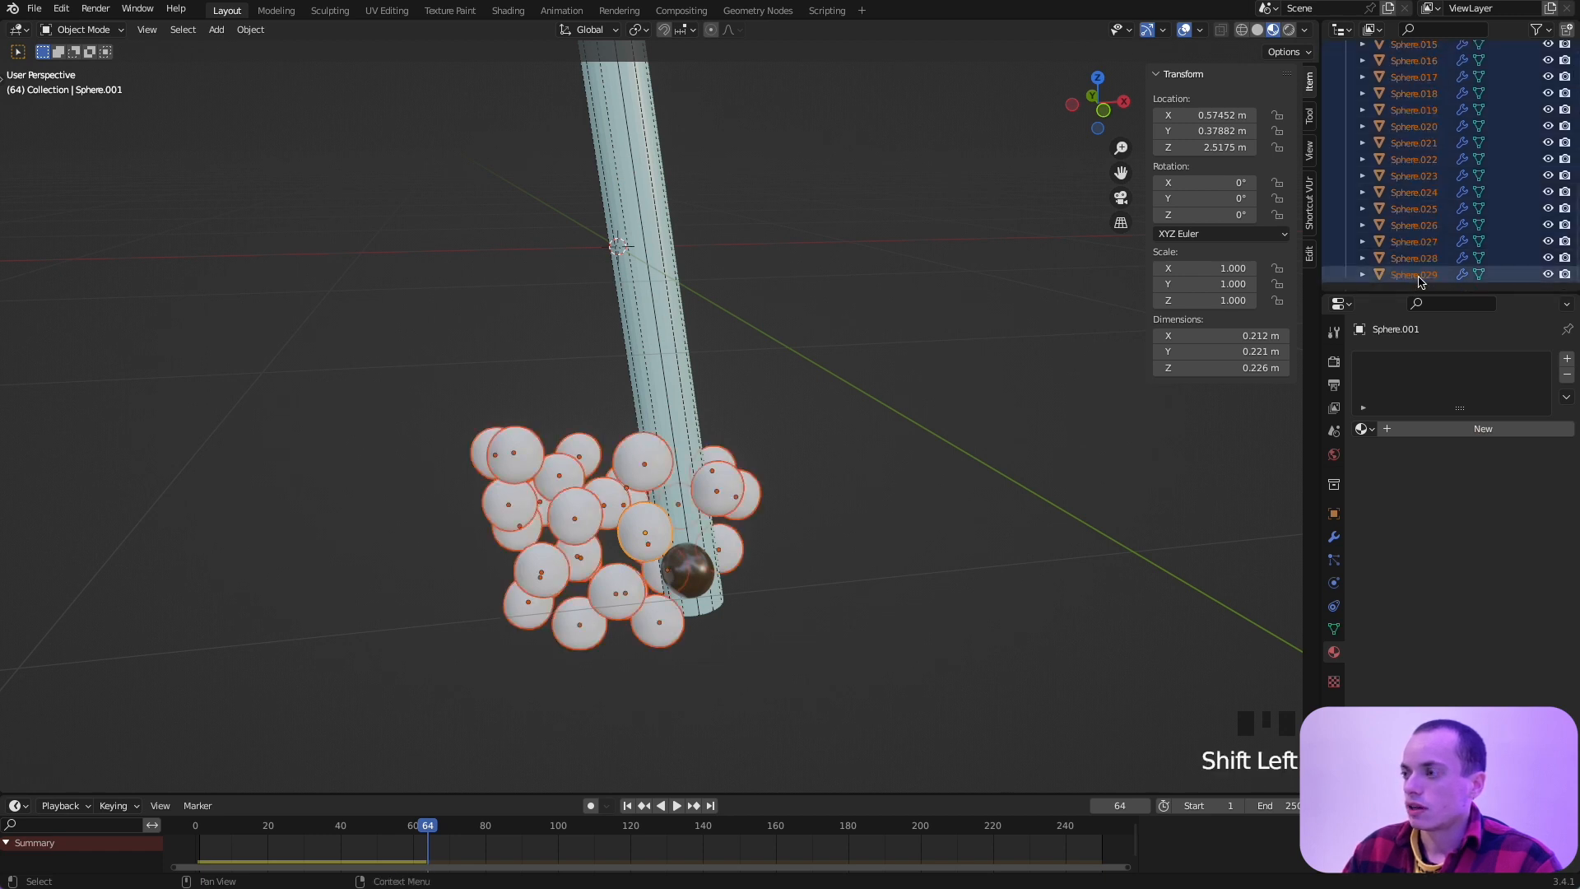
scroll(1428, 247, up, 10)
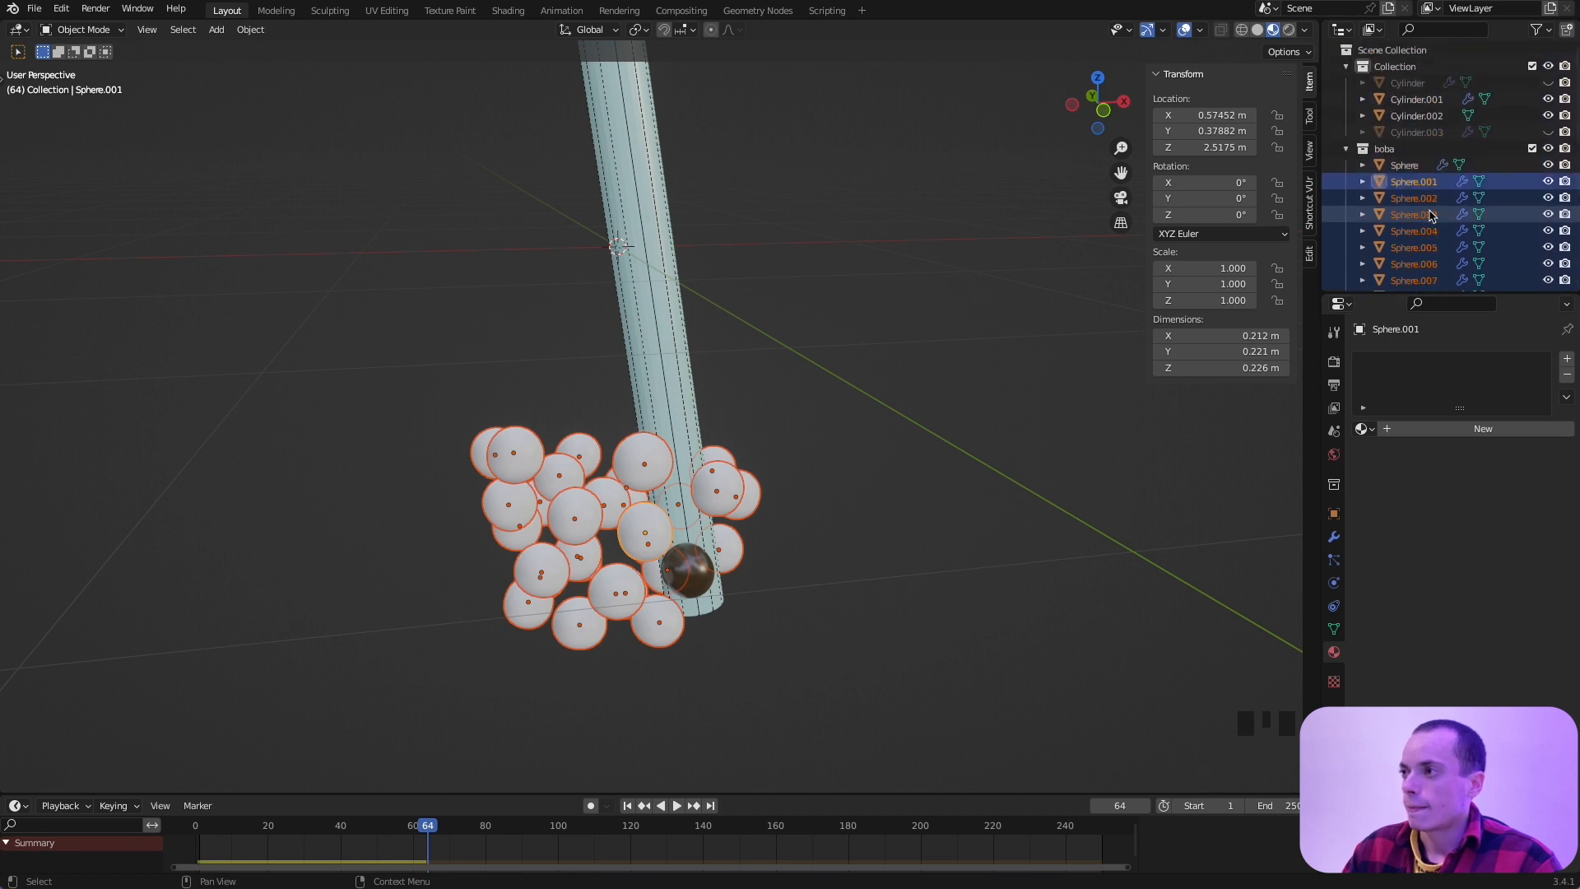
super+click(1413, 168)
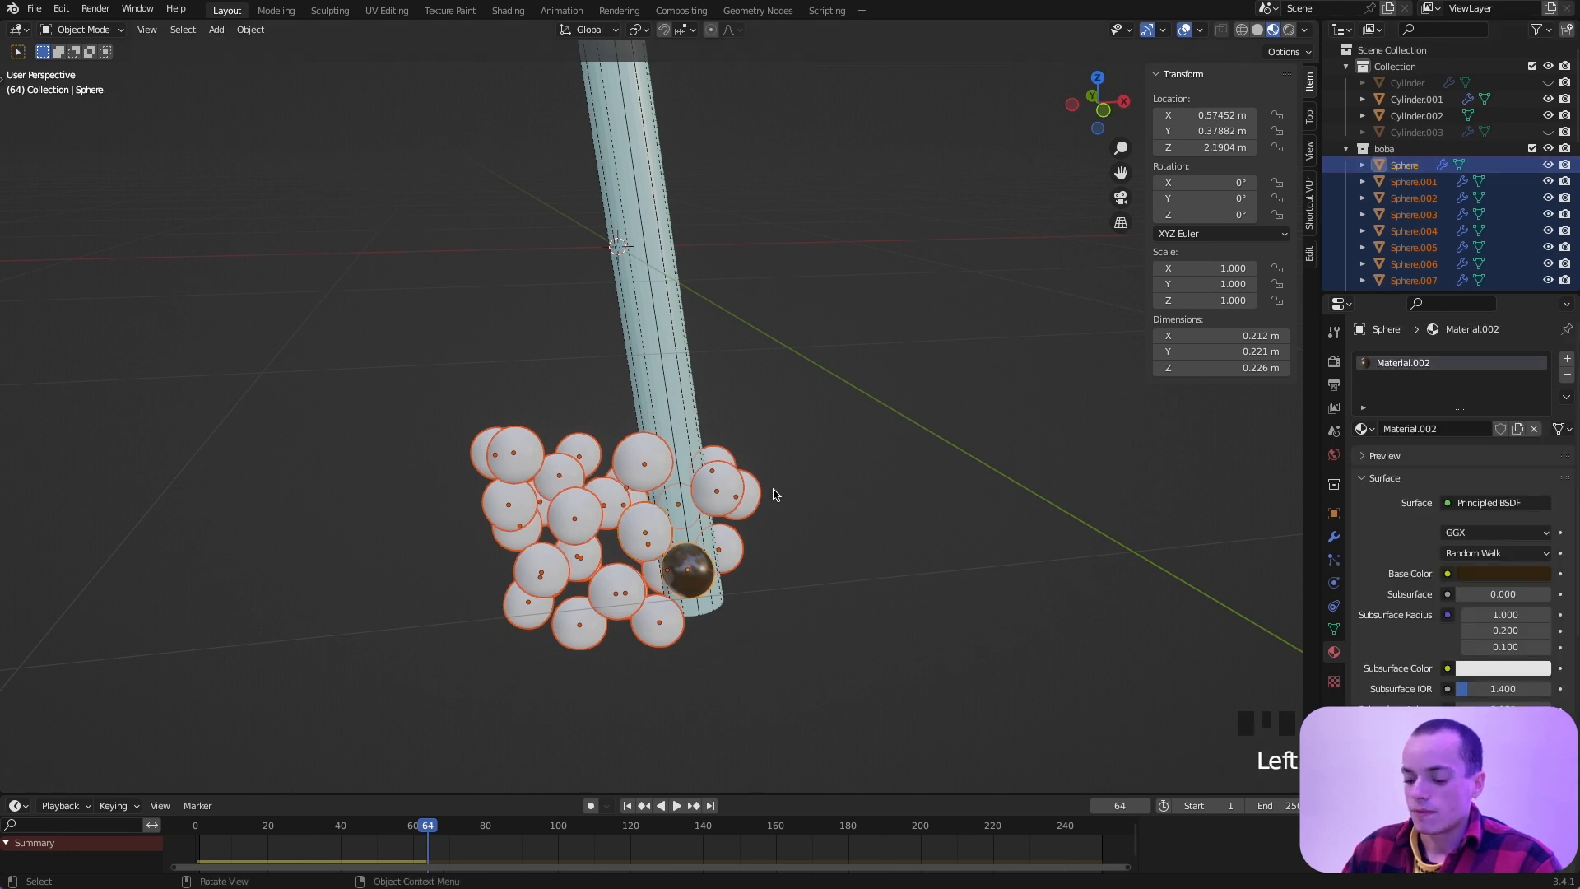
key(ctrl+l)
mouse_move(906, 492)
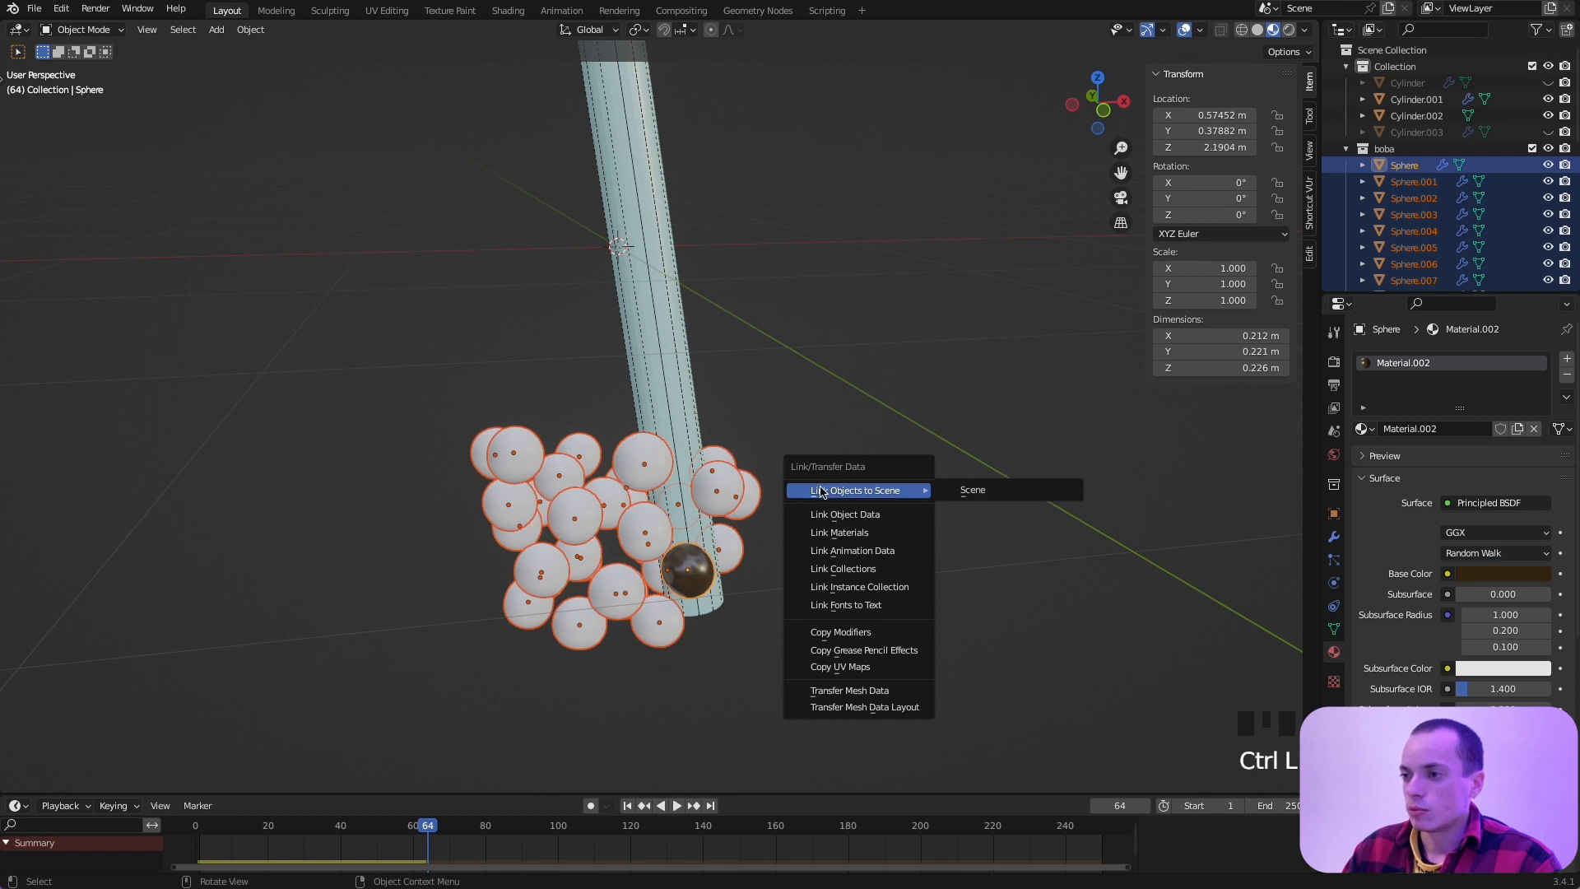
click(868, 533)
click(979, 569)
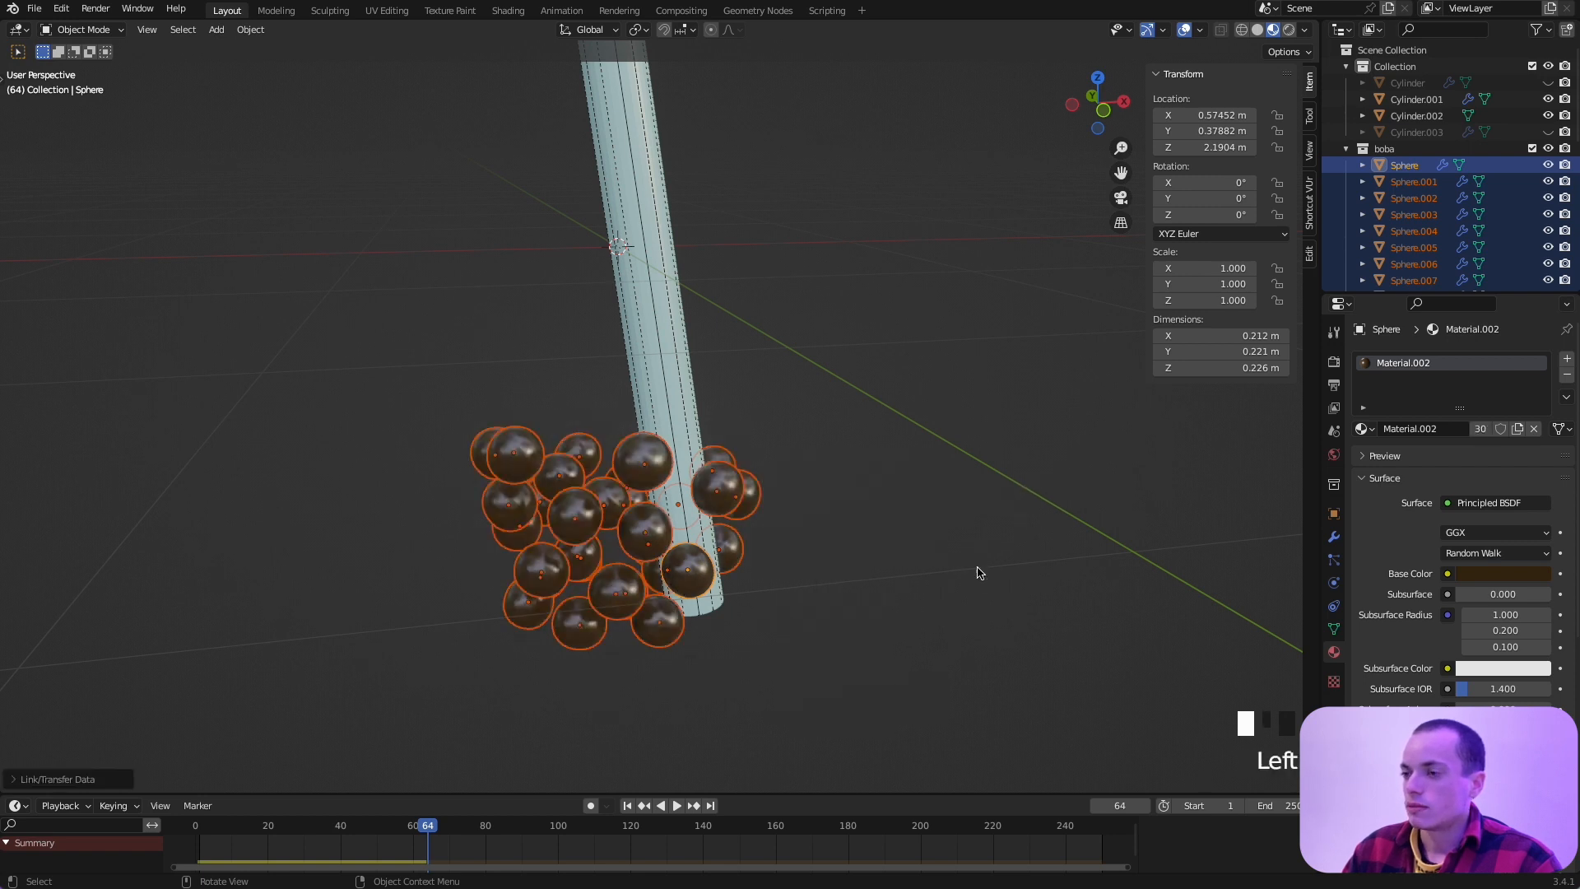
click(642, 530)
click(577, 516)
click(955, 519)
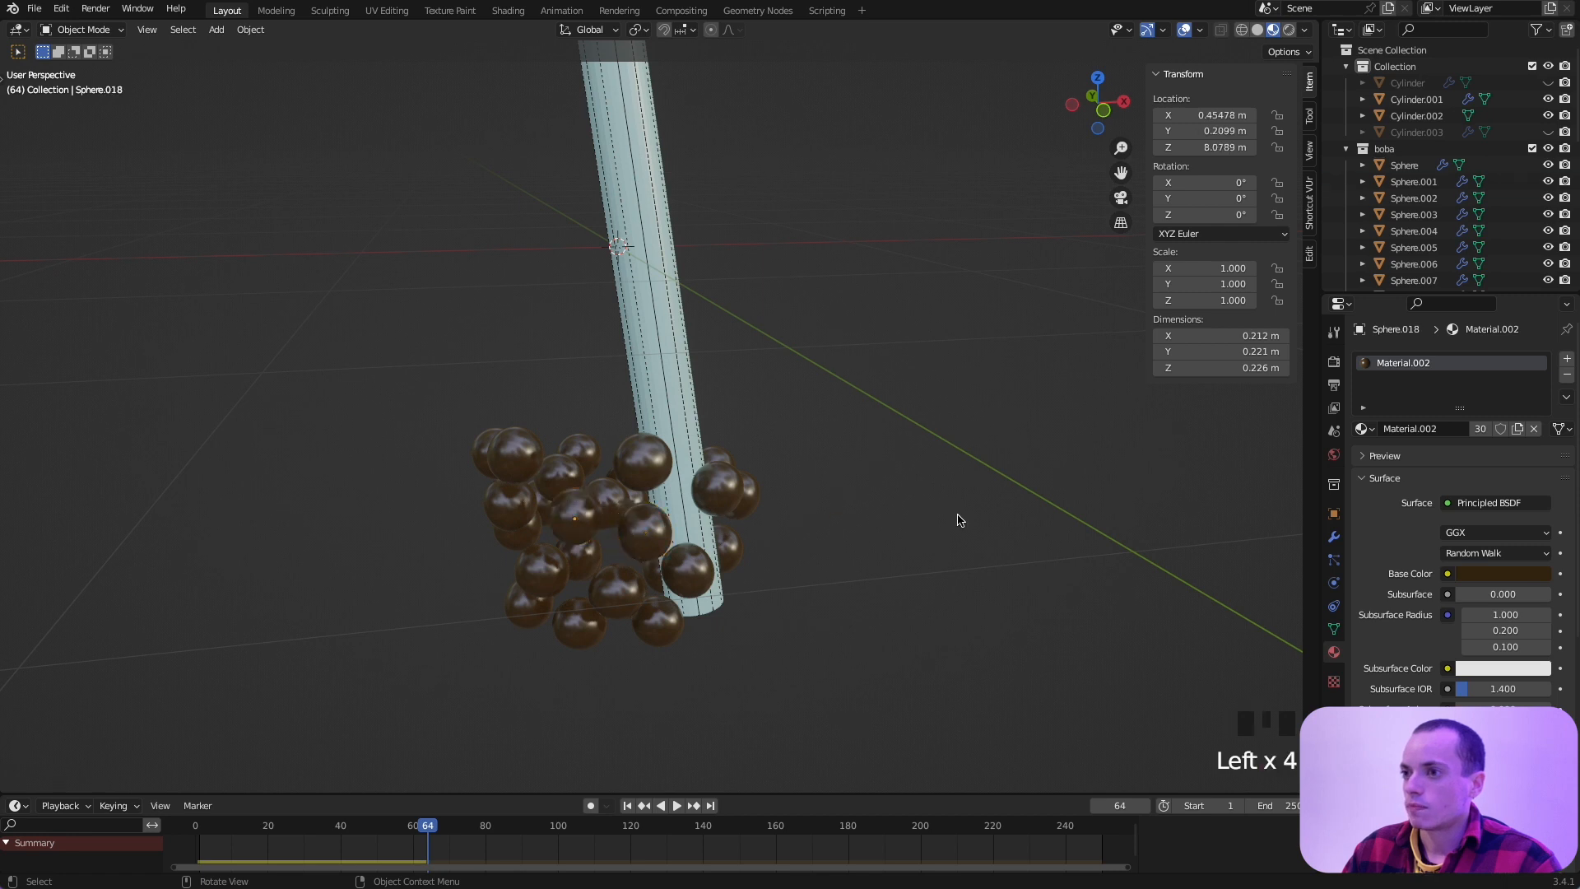
Step: Save the file and unhide the liquid and the cup body
scroll(956, 518, down, 4)
key(super+s)
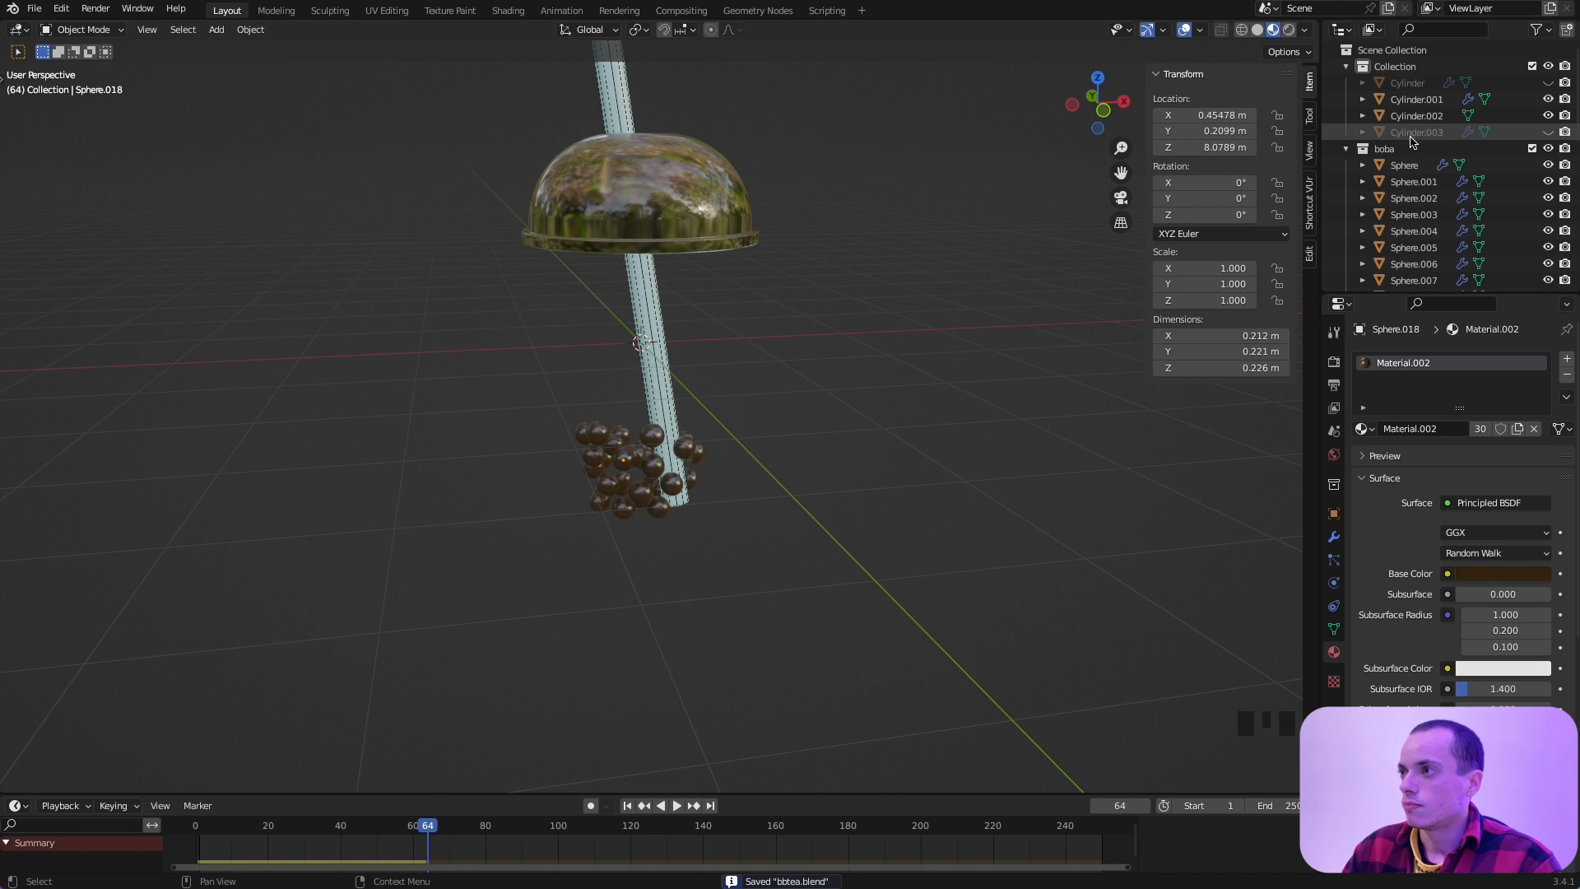
click(1548, 132)
click(1548, 83)
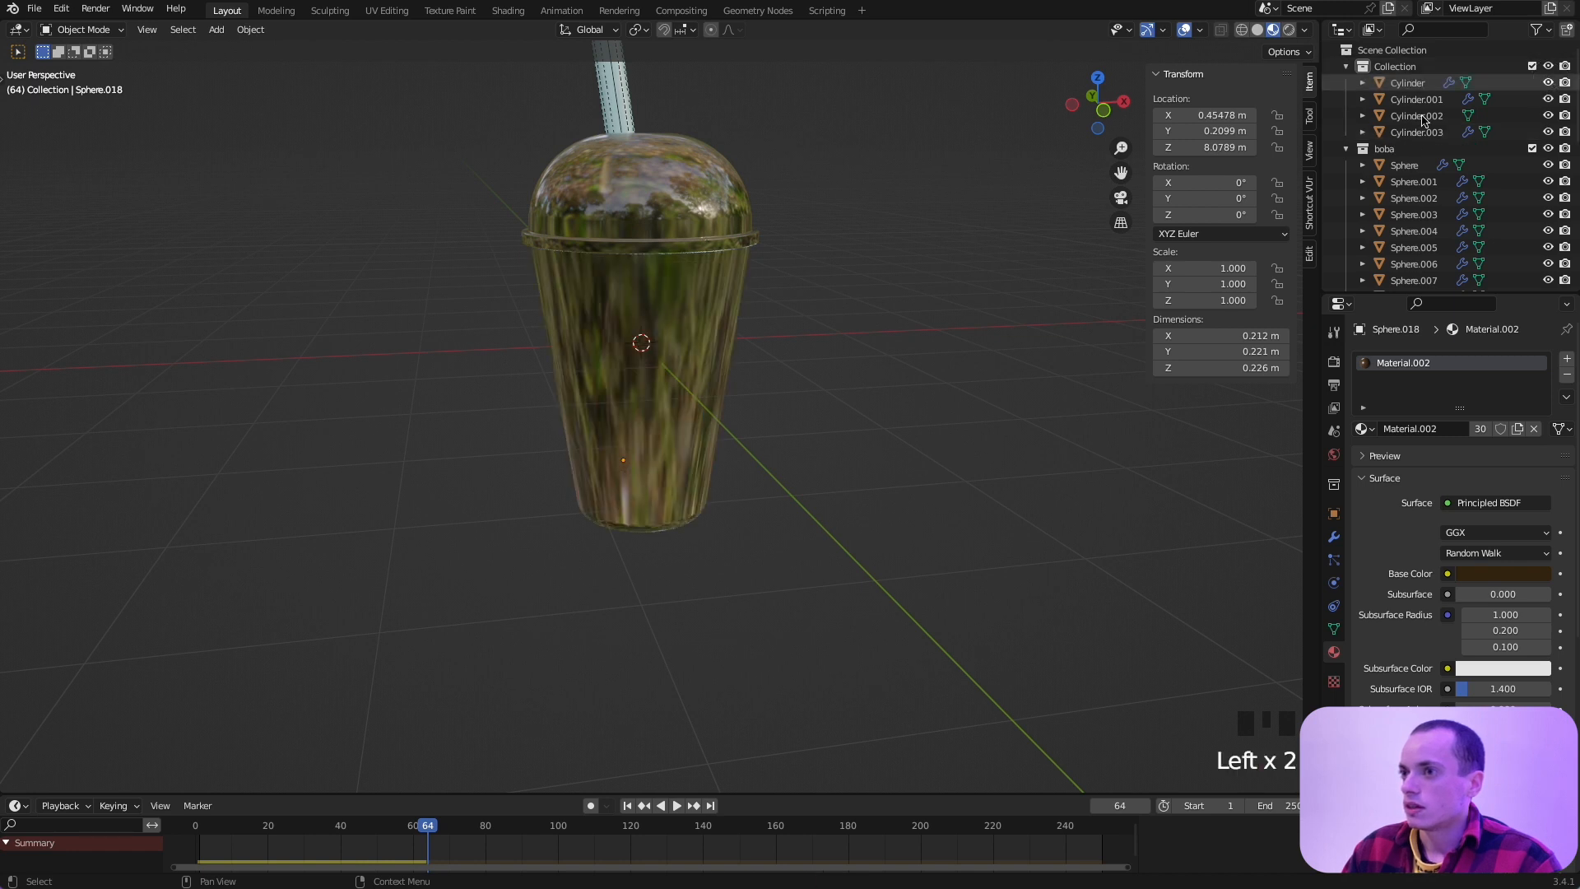
Step: Add a mesh plane as a ground surface and scale it up to about 23.67
scroll(993, 319, down, 2)
key(shift+a)
mouse_move(878, 414)
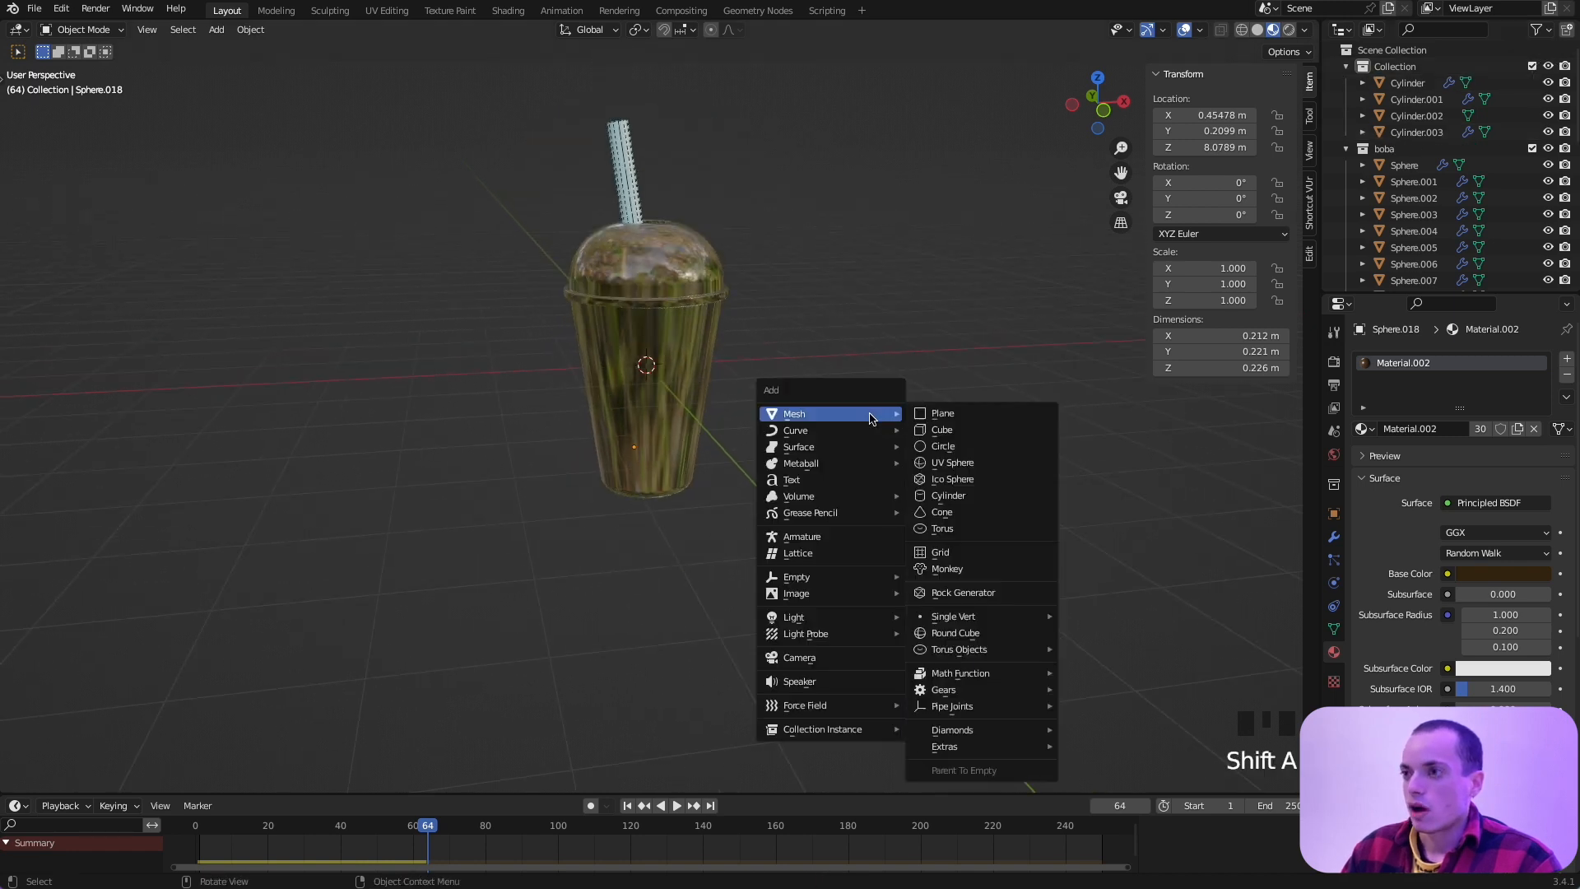
click(944, 414)
key(s)
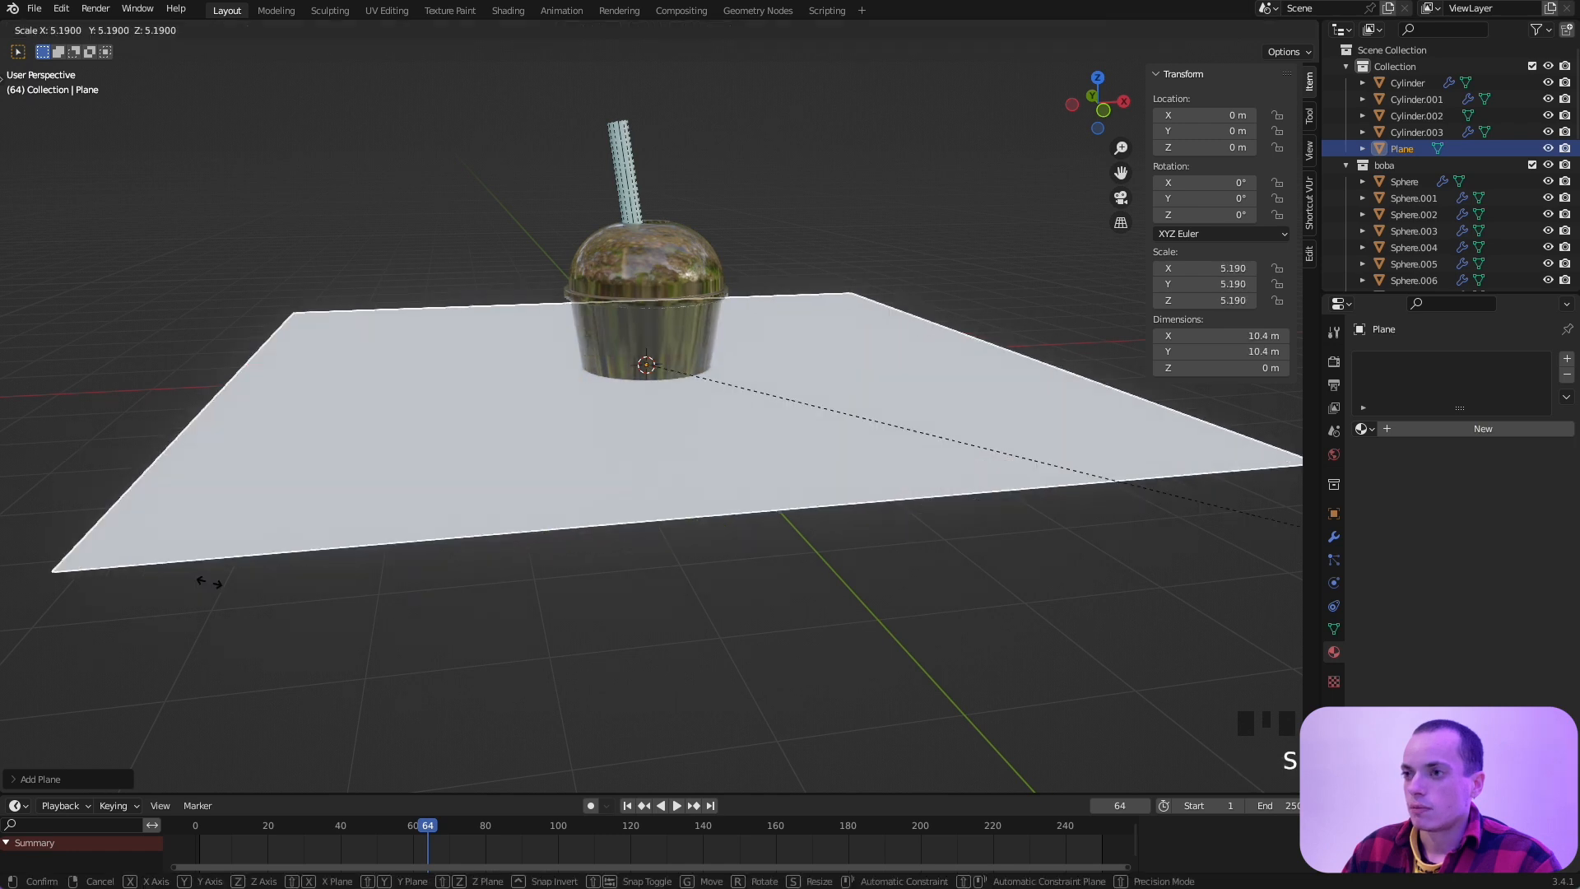
click(750, 398)
key(KP_1)
click(977, 159)
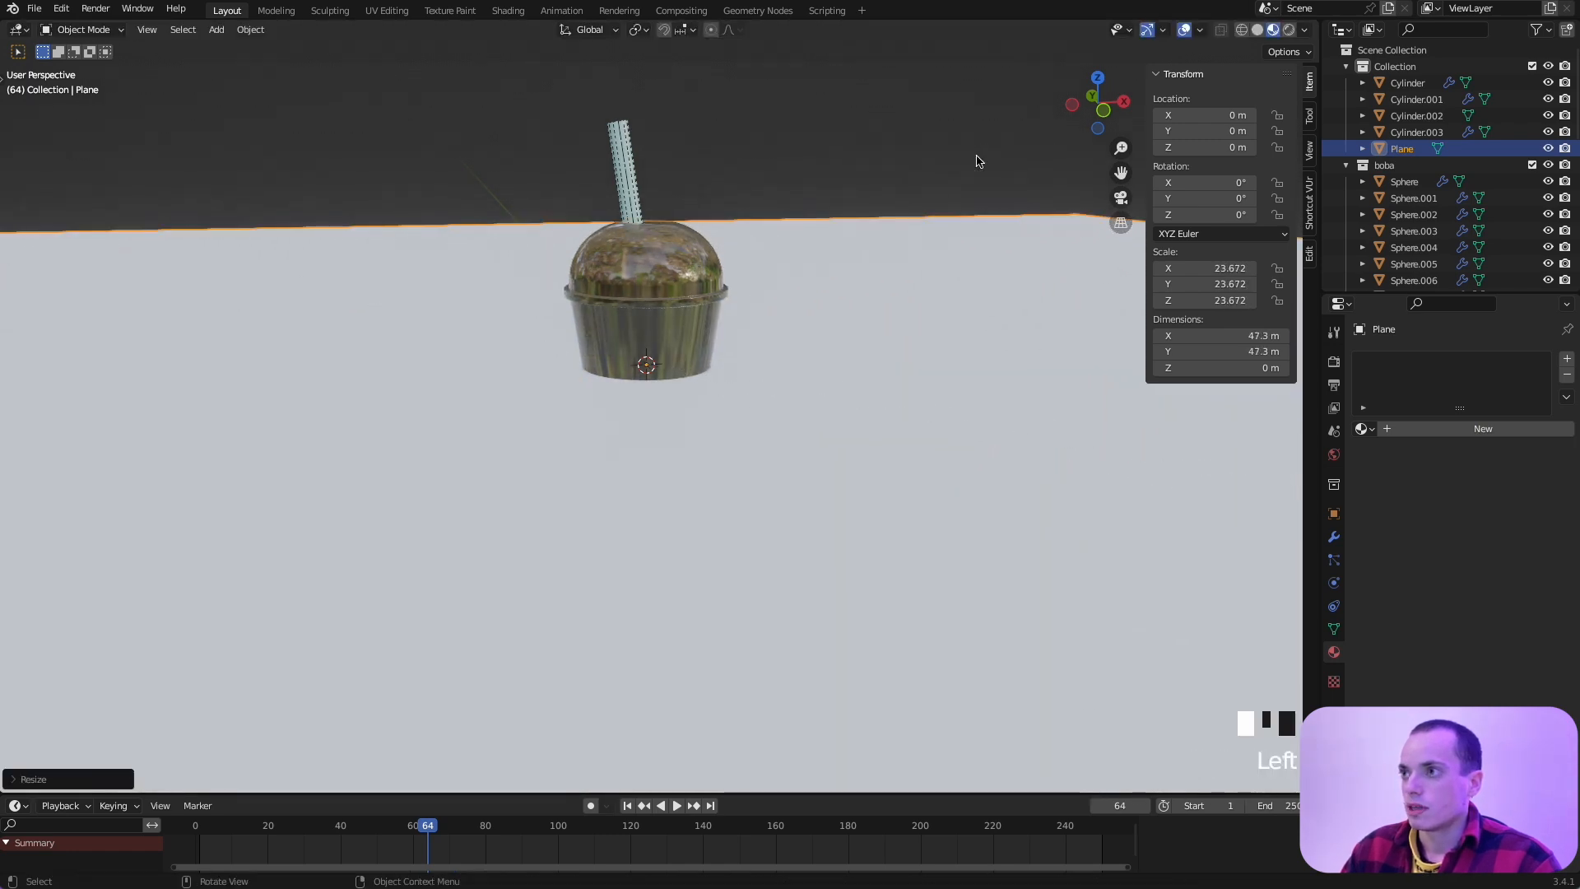
Step: Move the ground plane down along Z to about -1.709 m, just under the cup's base, using a front wireframe view
key(KP_1)
scroll(807, 376, up, 2)
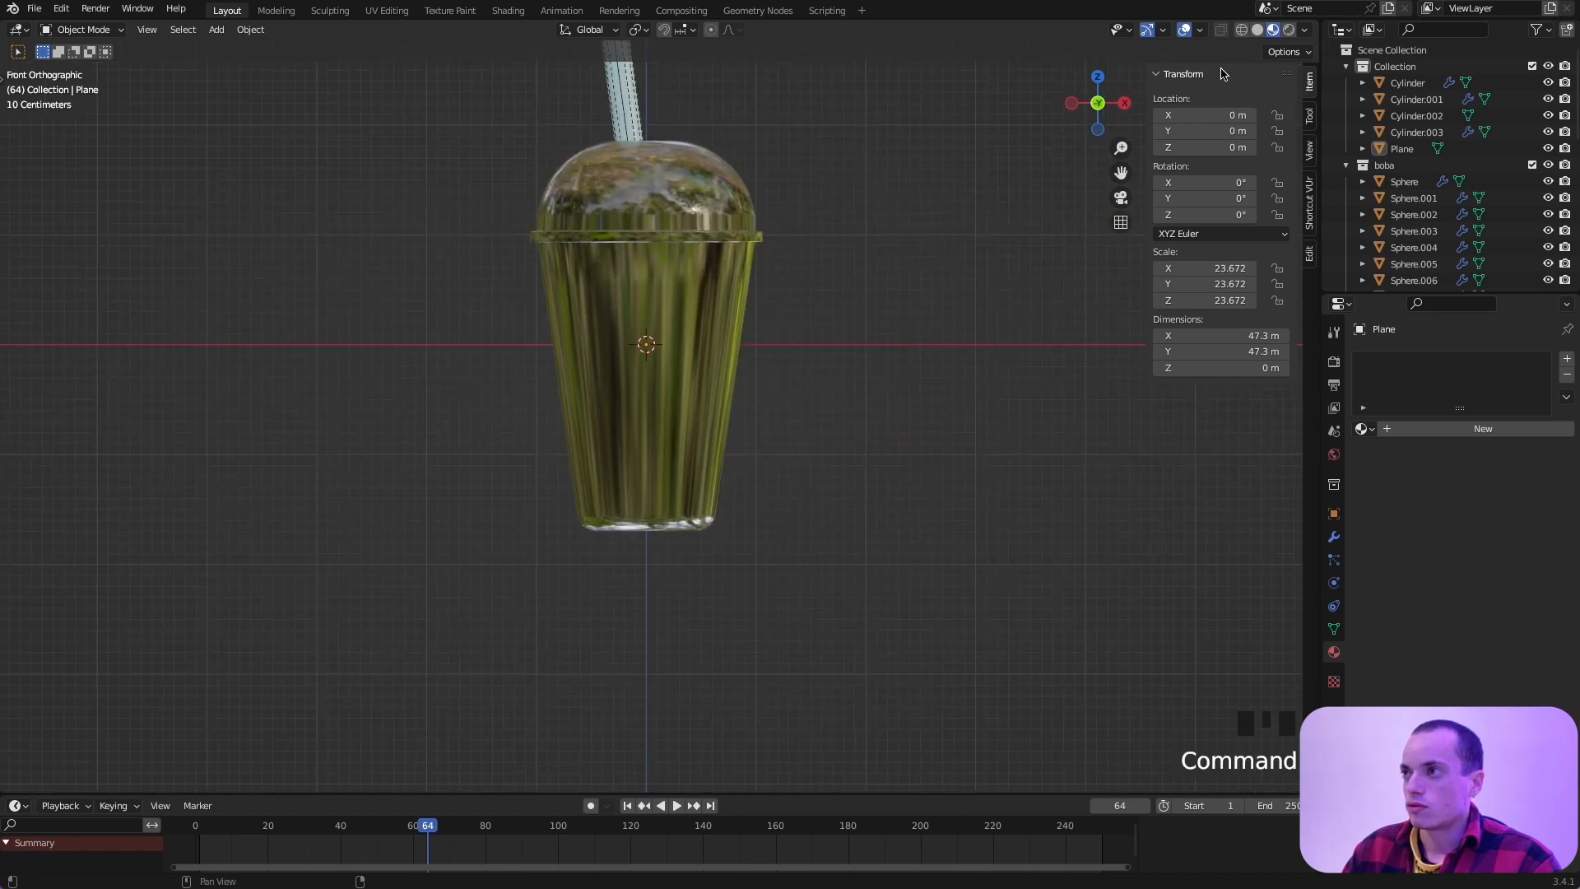
click(1242, 30)
drag(850, 283, 1019, 421)
key(g)
key(z)
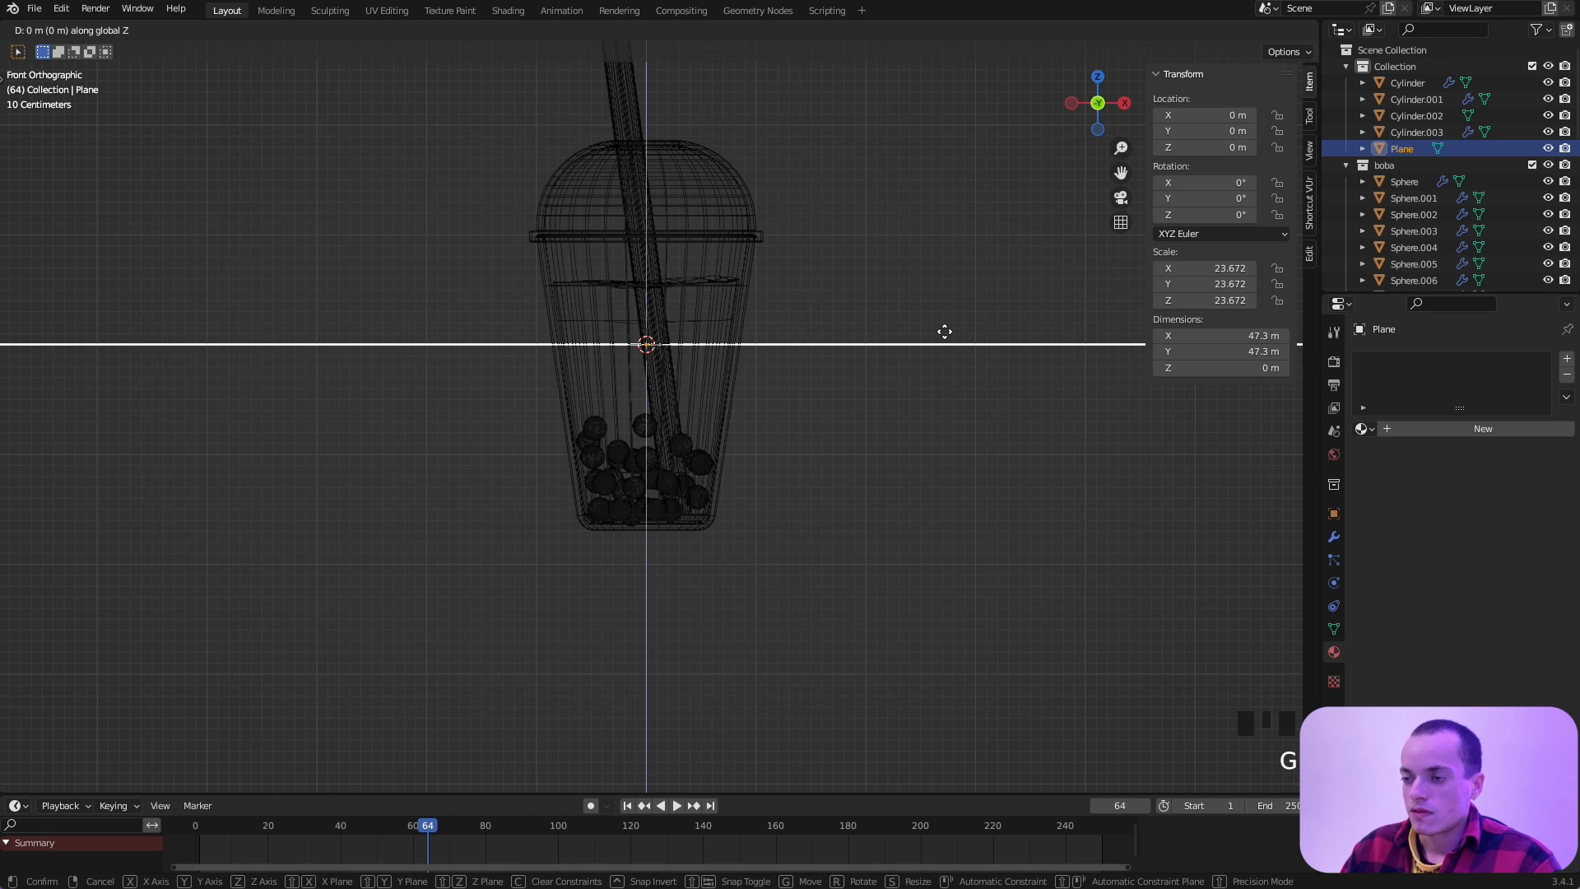
click(773, 525)
scroll(672, 525, up, 5)
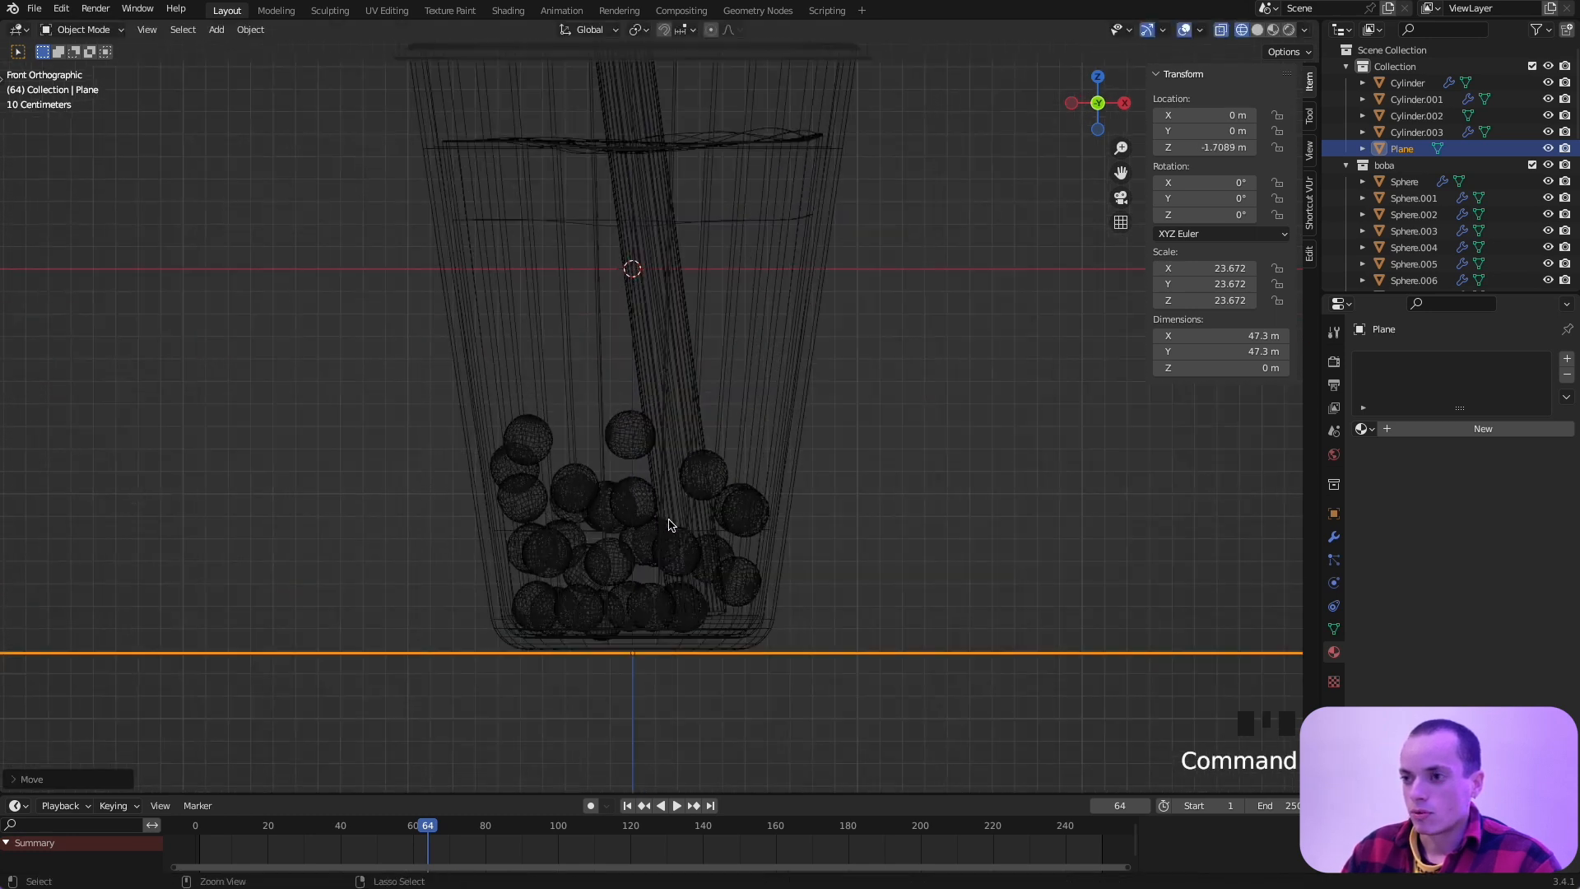
scroll(672, 525, down, 5)
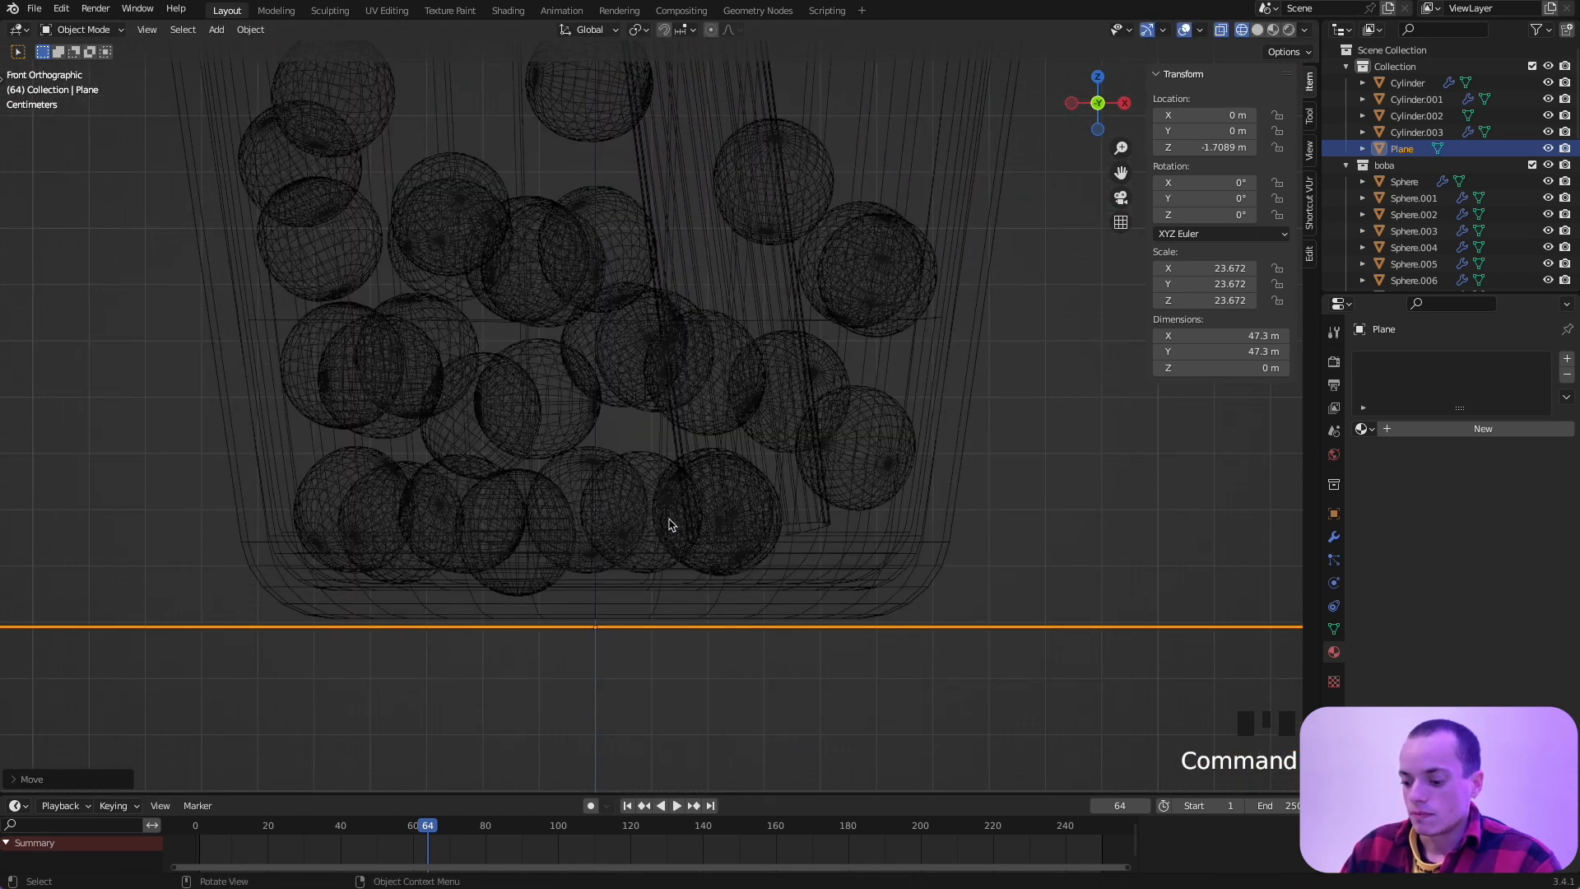
Step: Raise the ground plane slightly along Z to about -1.7 m so it meets the bottom of the cup
key(g)
key(z)
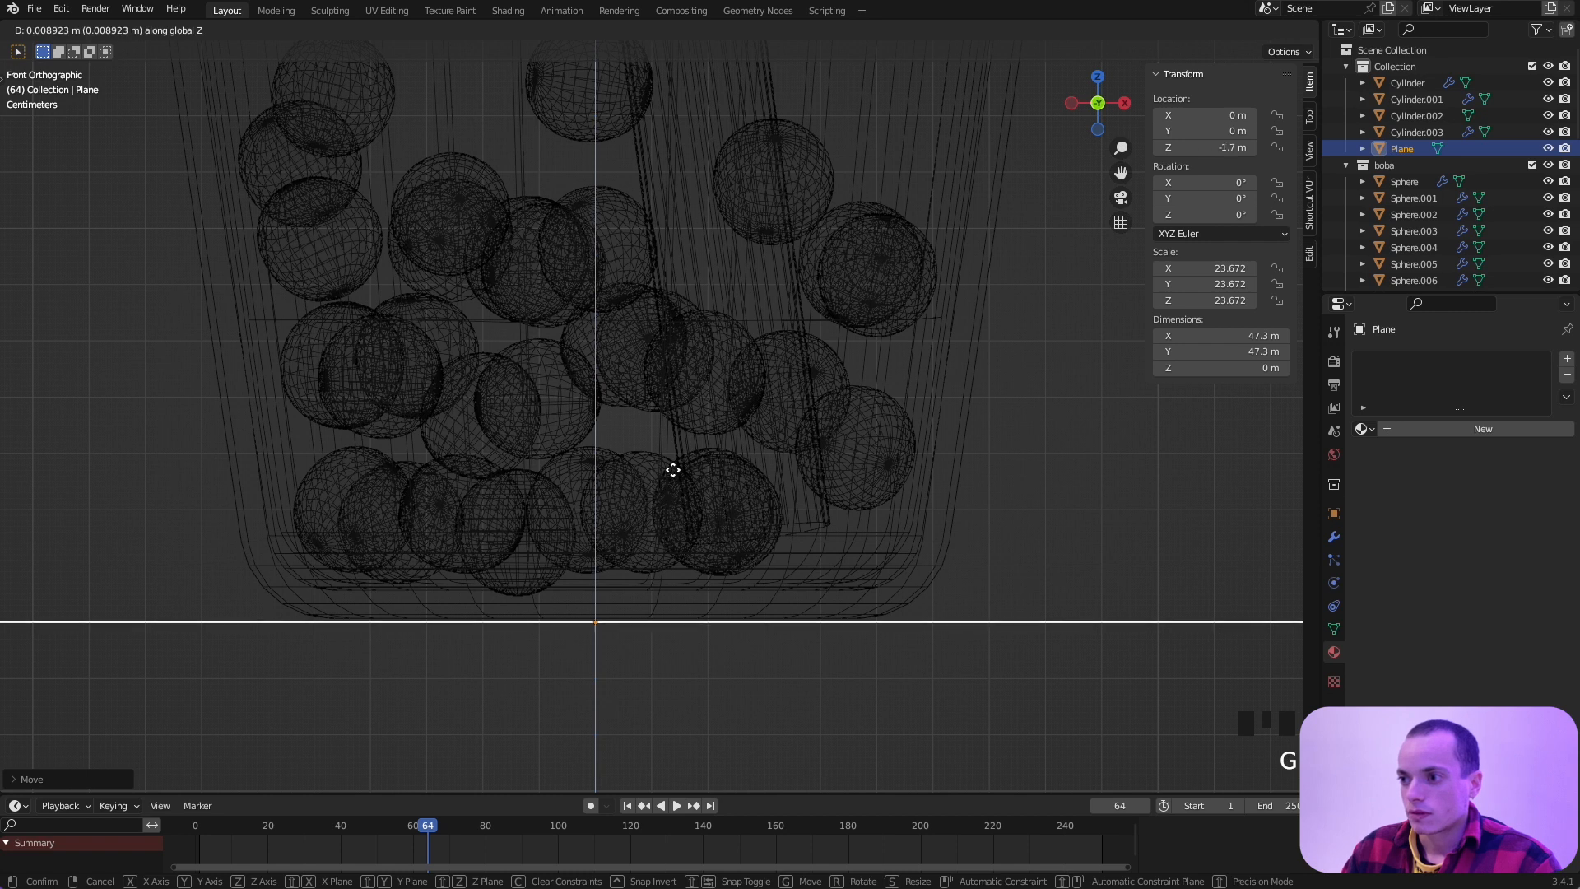
click(818, 395)
scroll(828, 393, down, 5)
super+scroll(830, 393, up, 1)
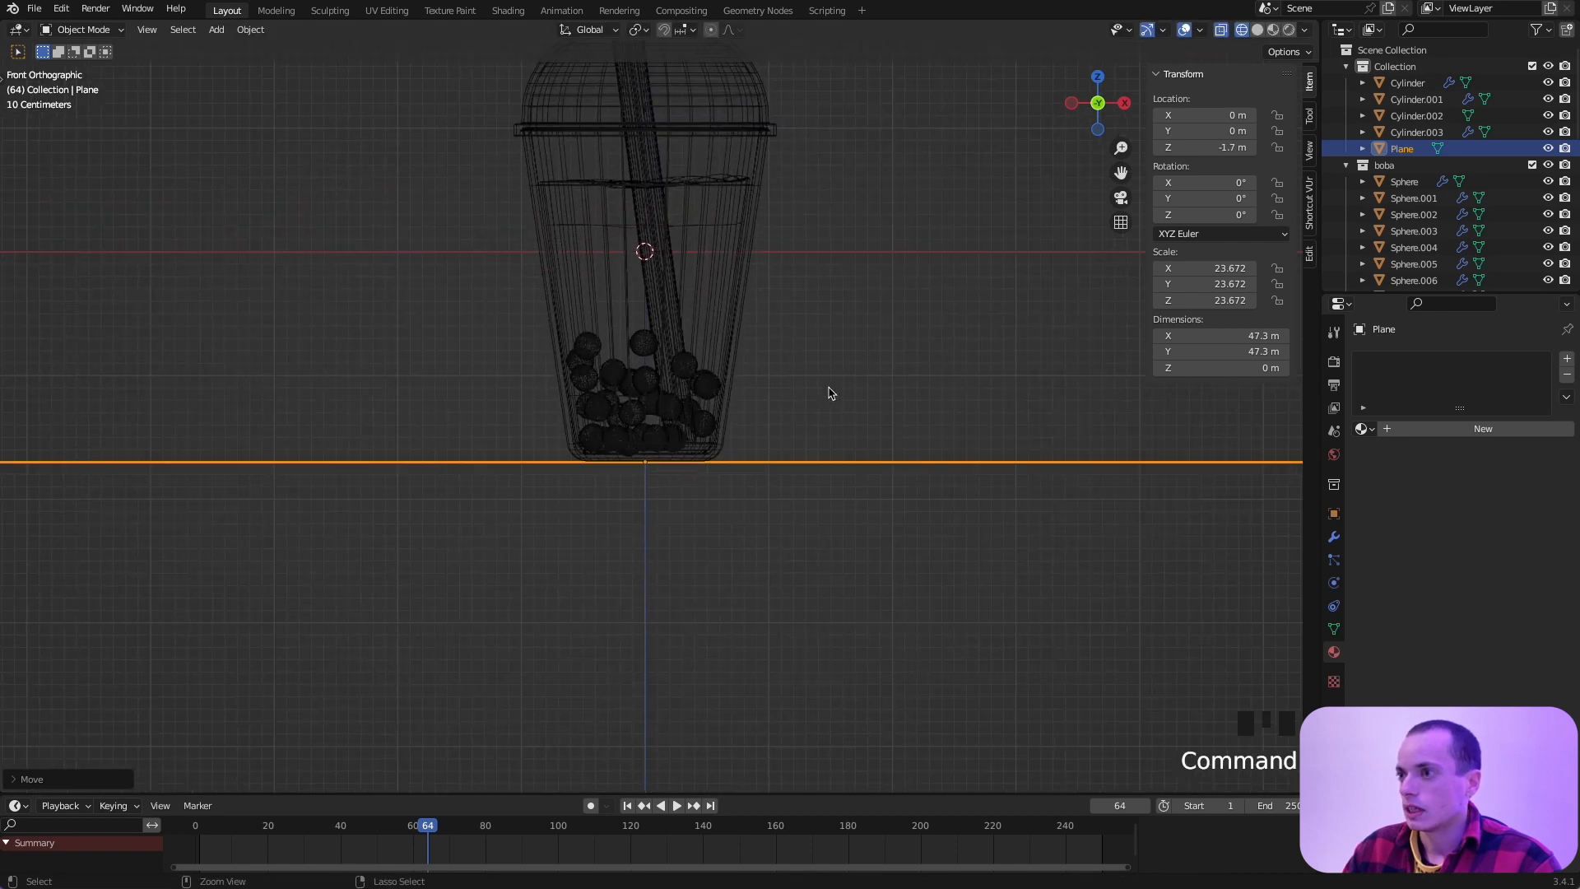
scroll(829, 394, up, 5)
super+scroll(830, 394, down, 8)
super+scroll(830, 394, up, 1)
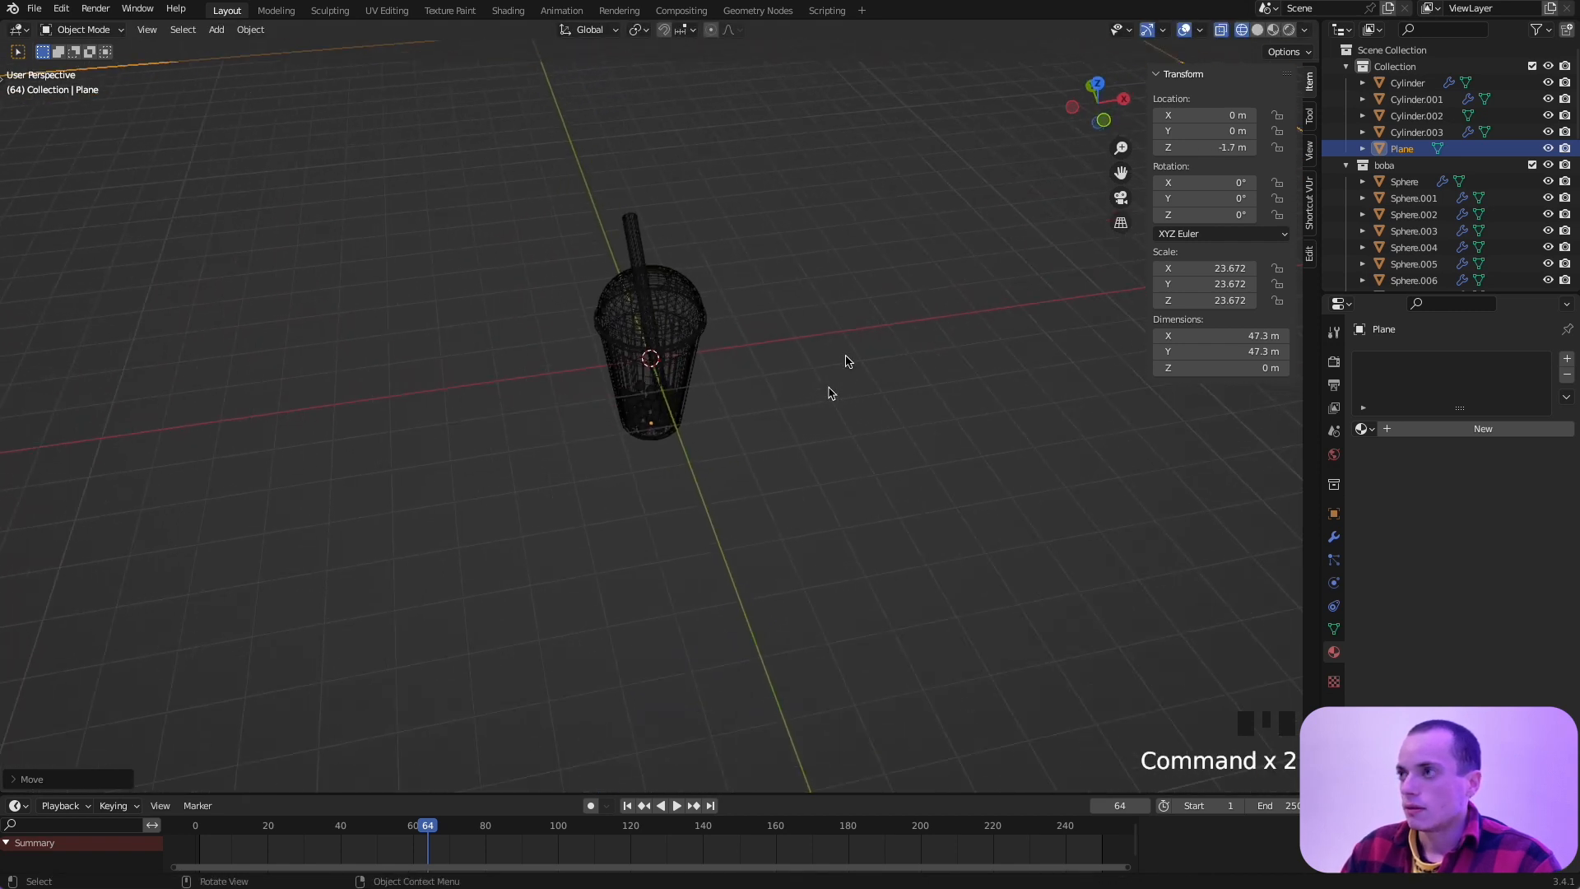
Step: Preview the scene in rendered shading and set the world background color to an Environment Texture
click(1291, 33)
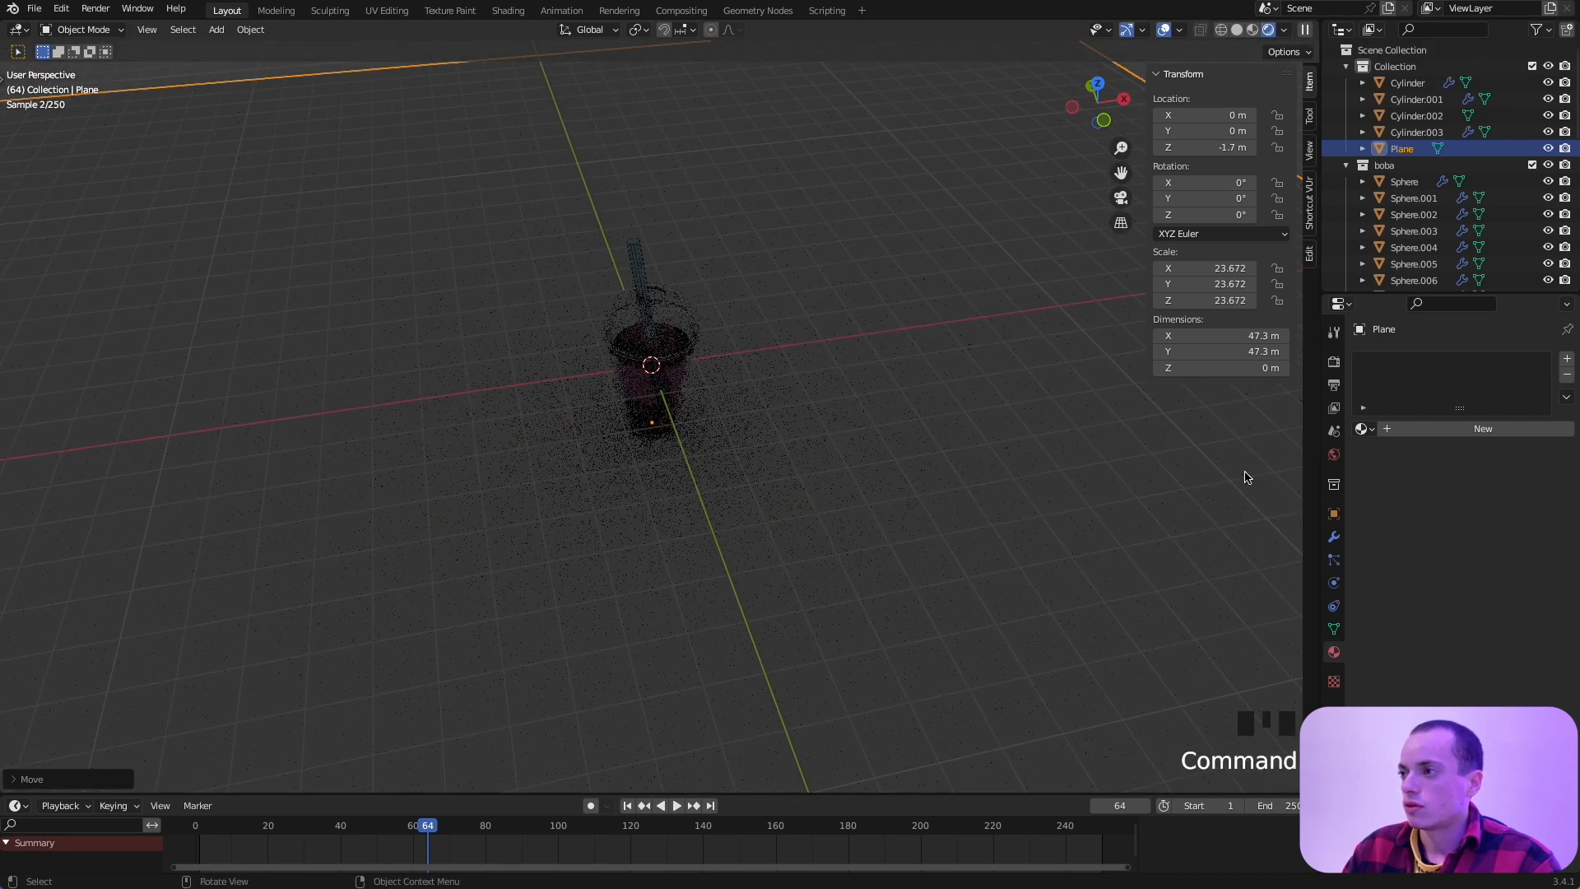
click(1335, 455)
click(1448, 463)
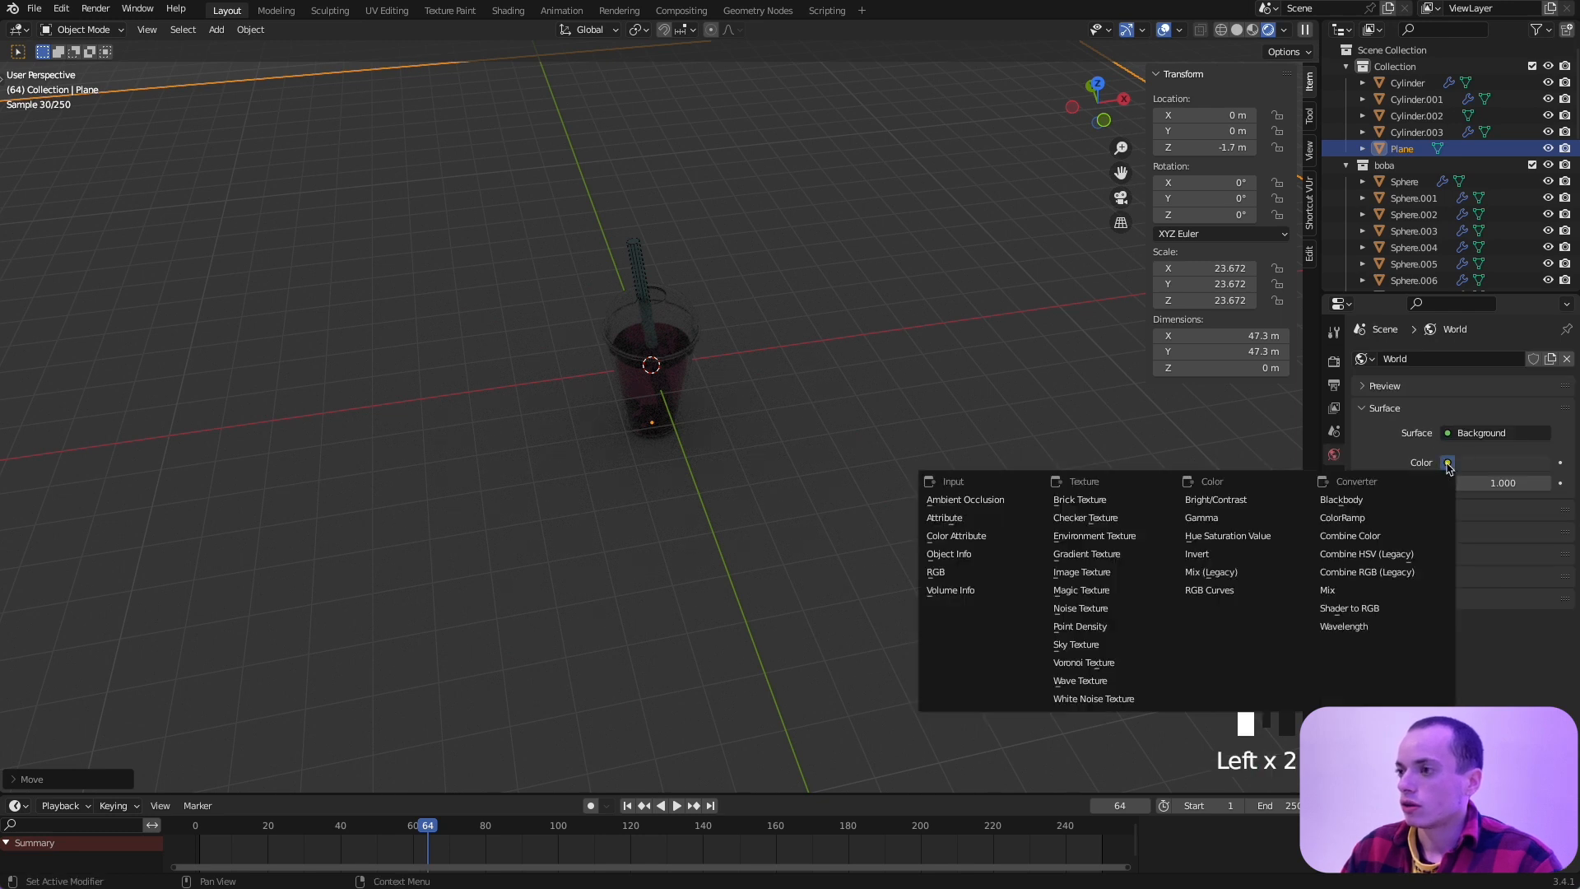
click(1136, 536)
Step: Load comfy_cafe_1k.exr from the HDRI folder as the world's environment image
click(1522, 483)
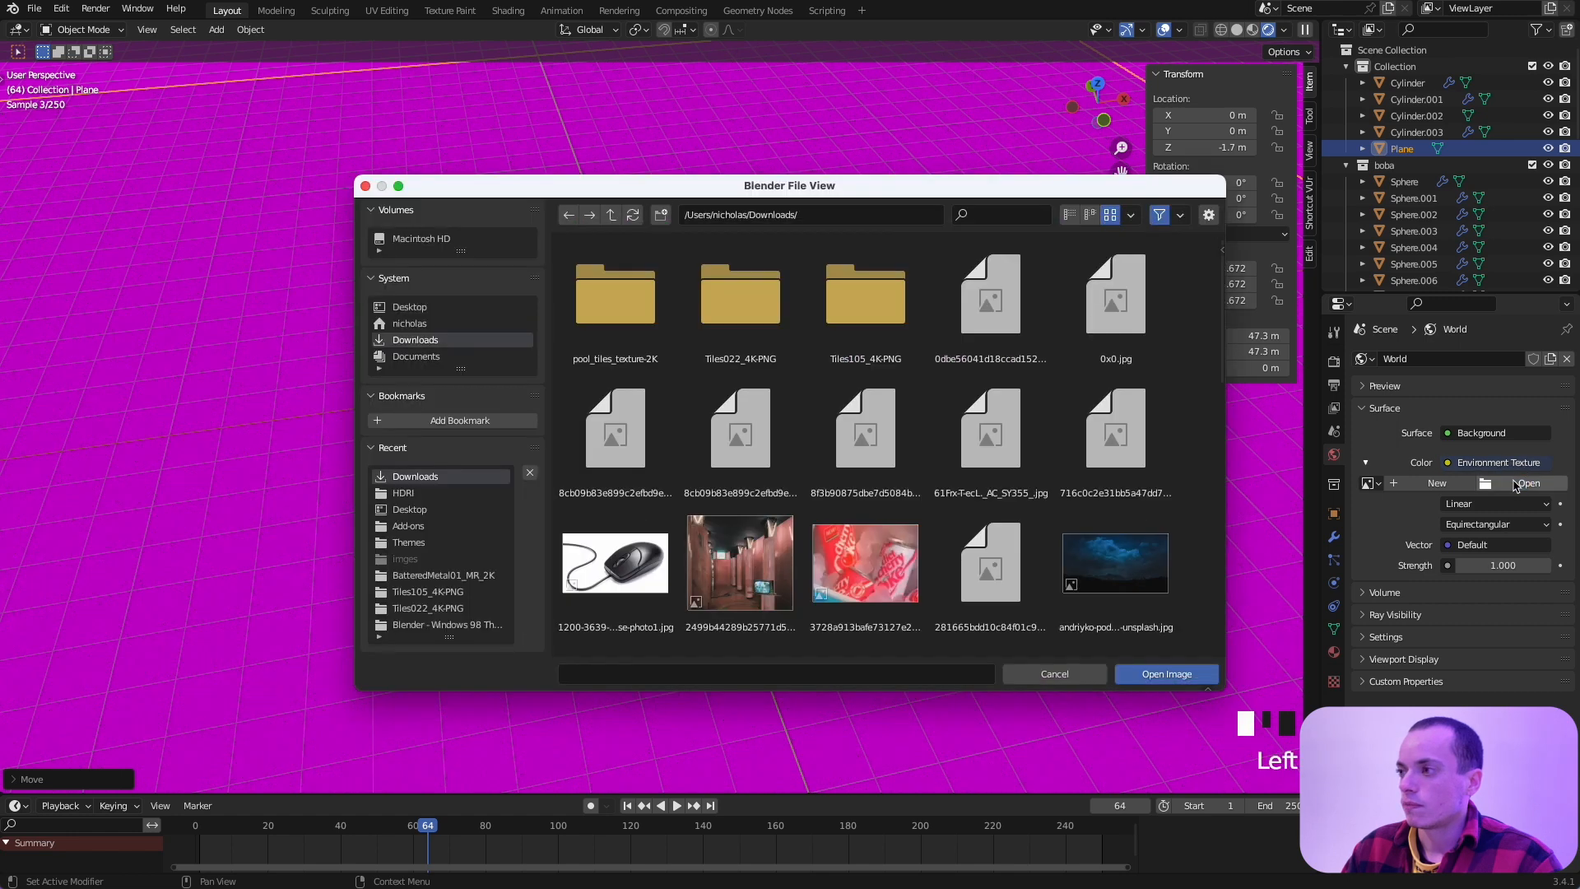
click(405, 493)
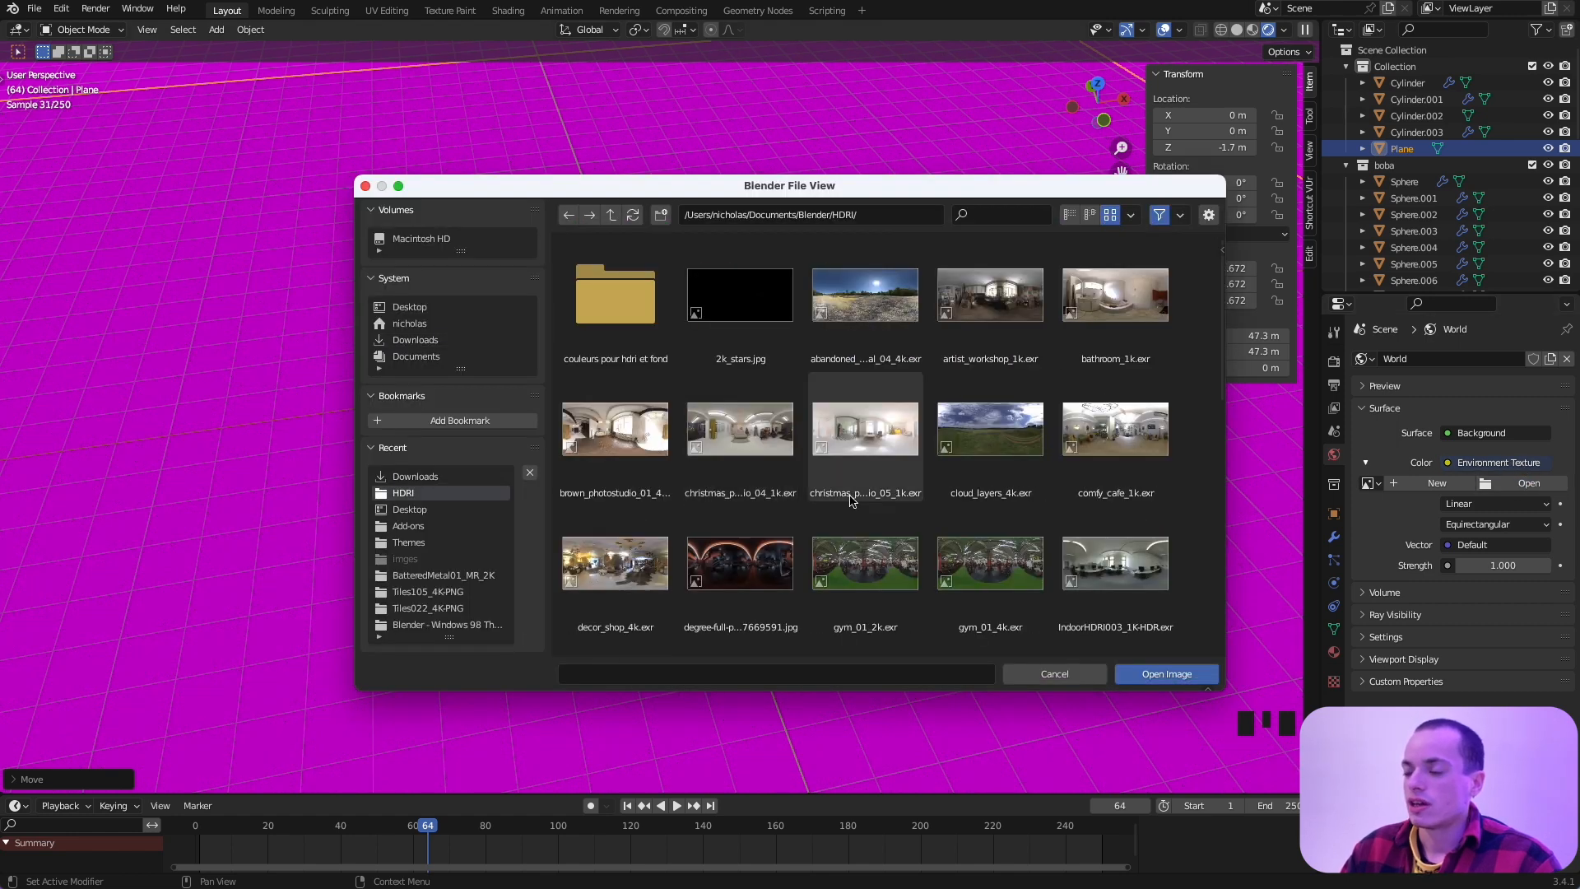
scroll(823, 494, down, 10)
scroll(851, 499, up, 2)
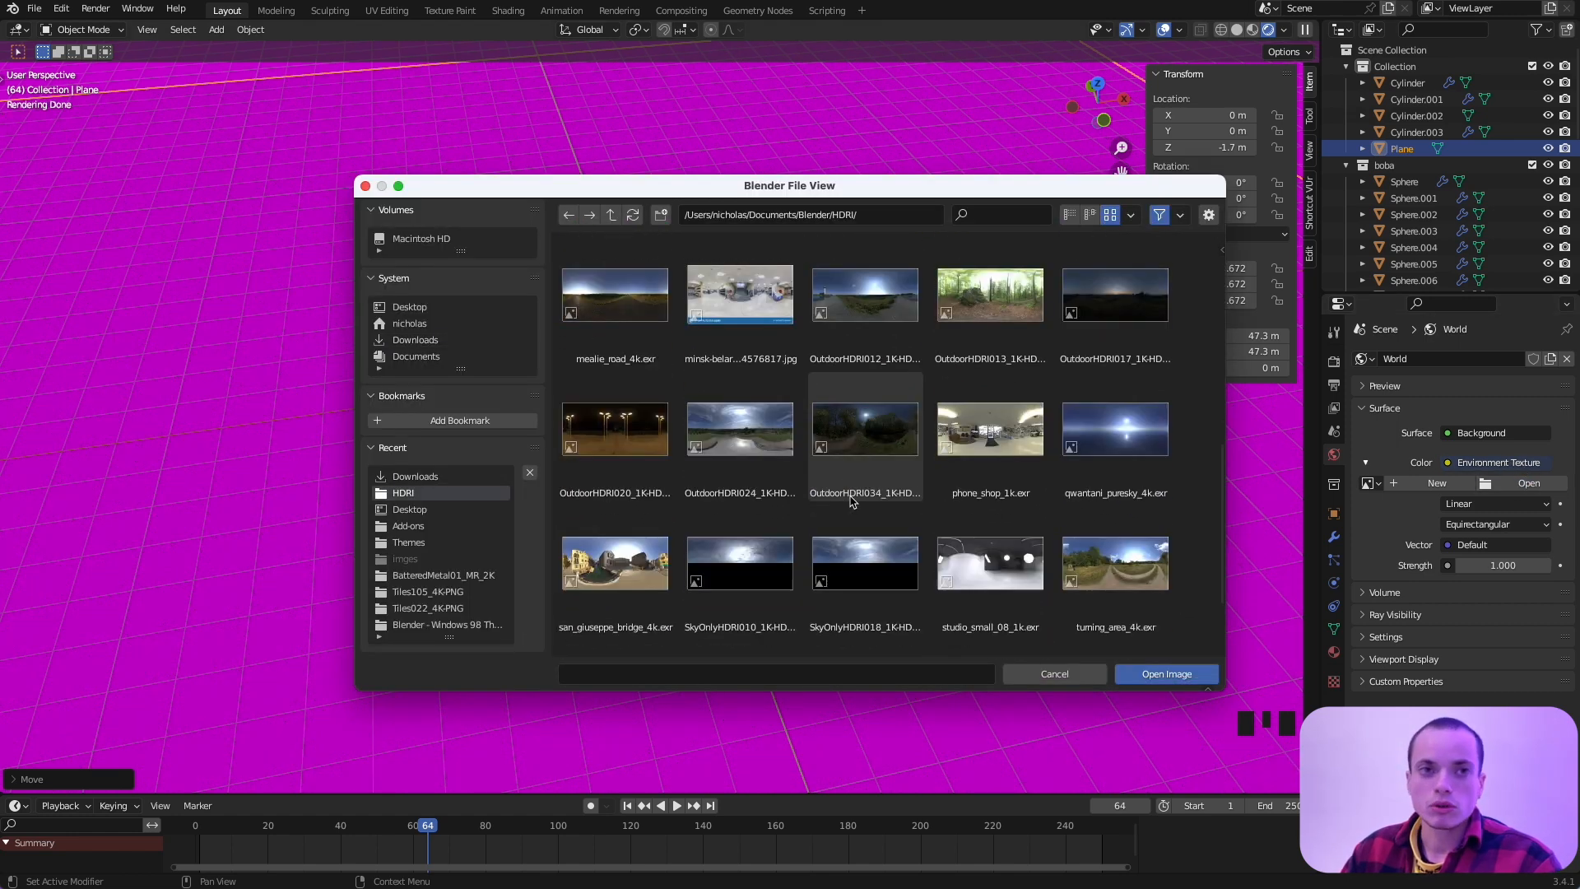
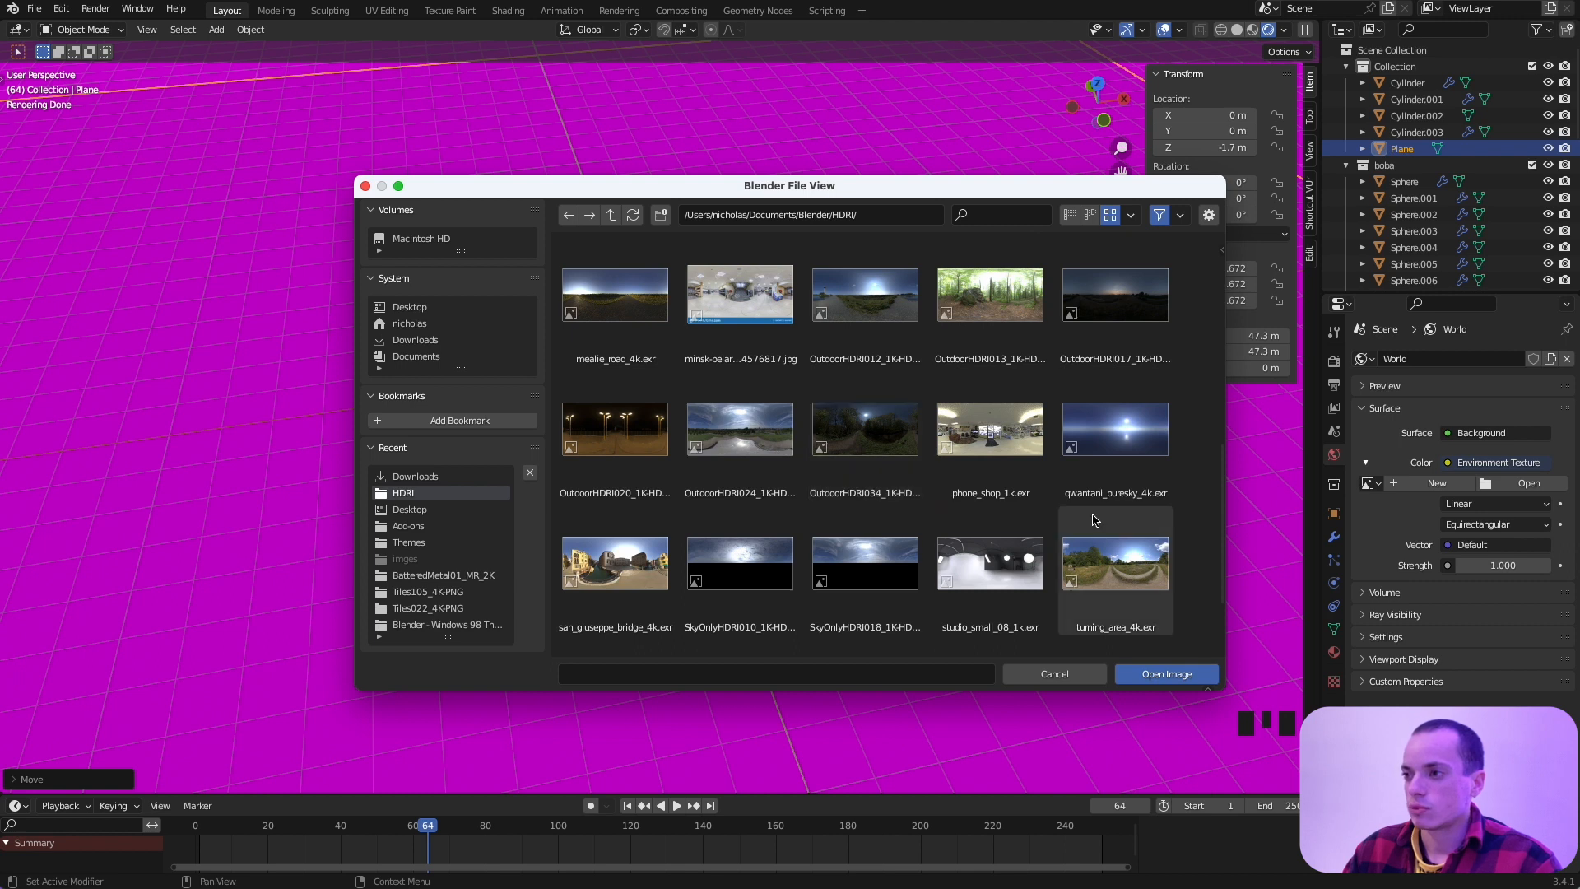
scroll(1004, 527, down, 2)
scroll(1005, 526, up, 10)
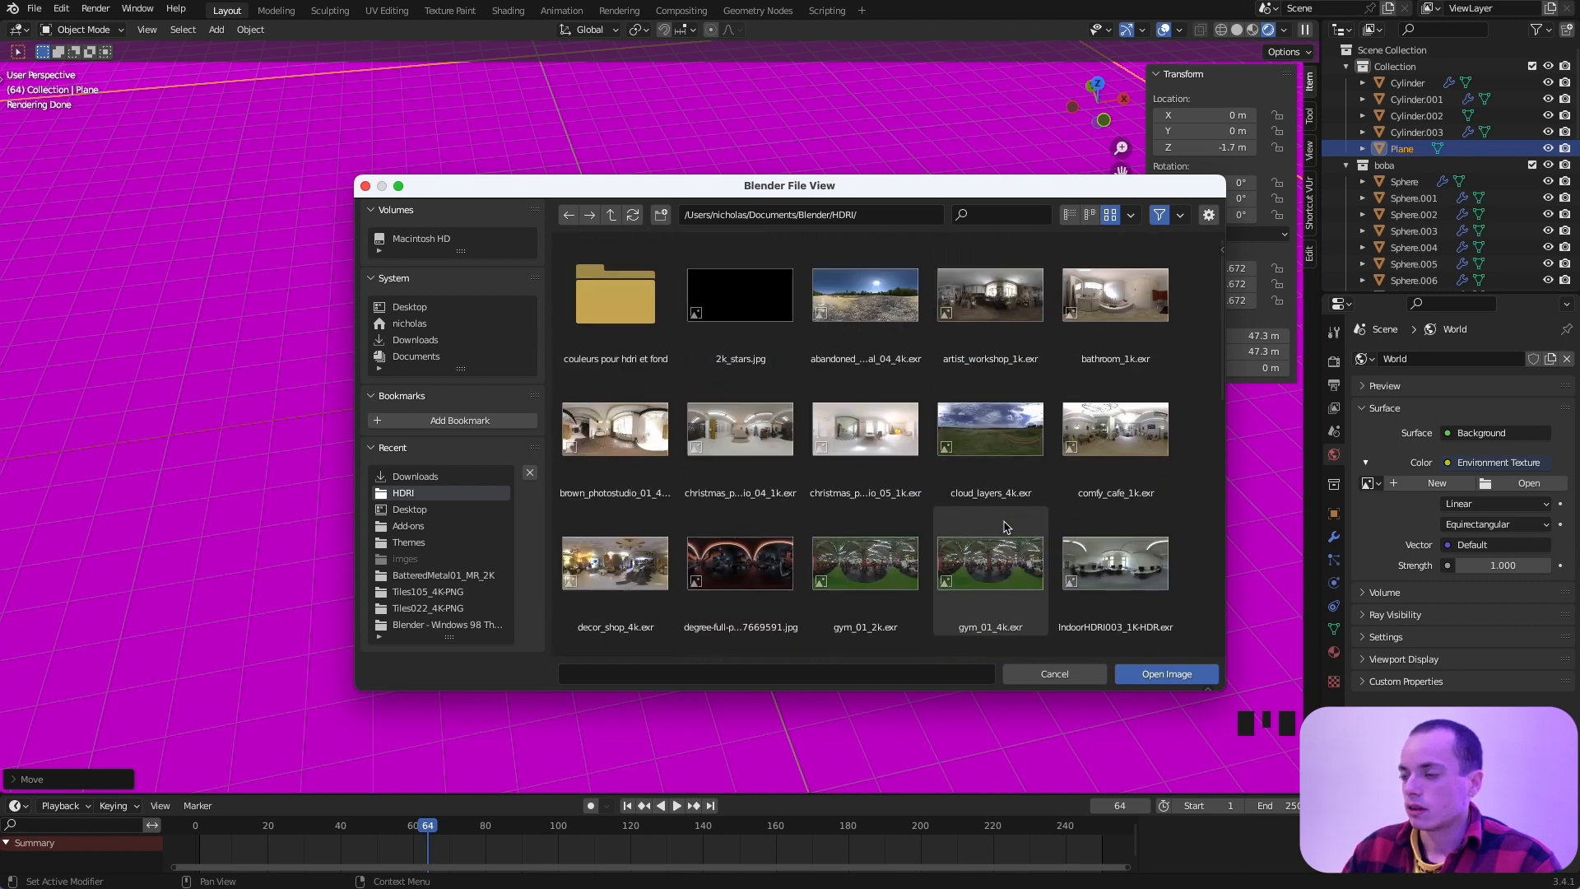
scroll(1004, 526, down, 1)
click(1112, 402)
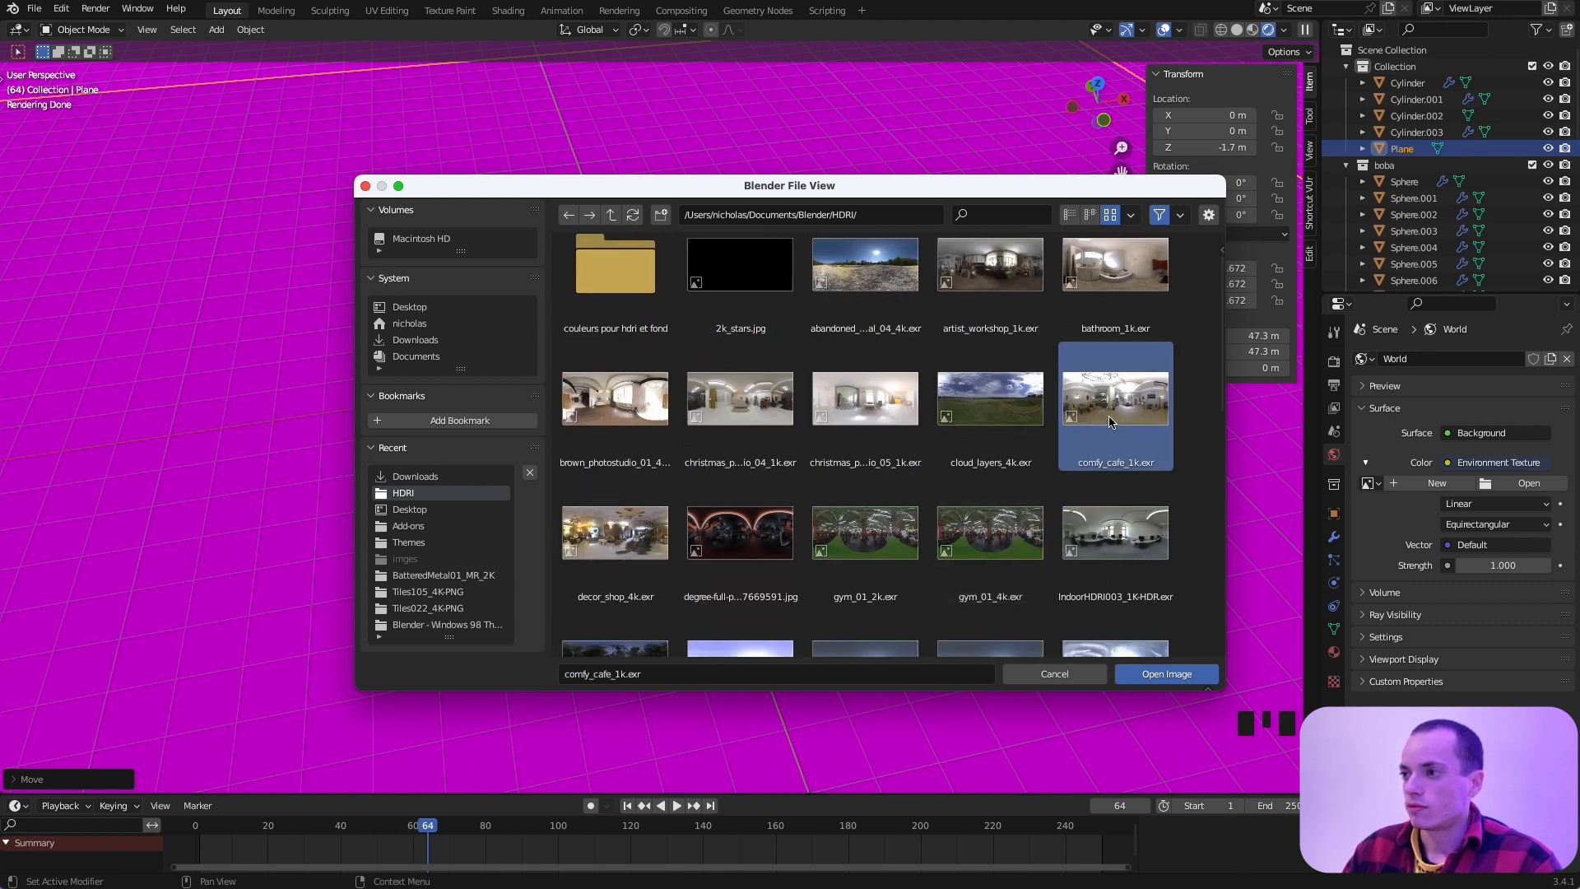
click(1157, 676)
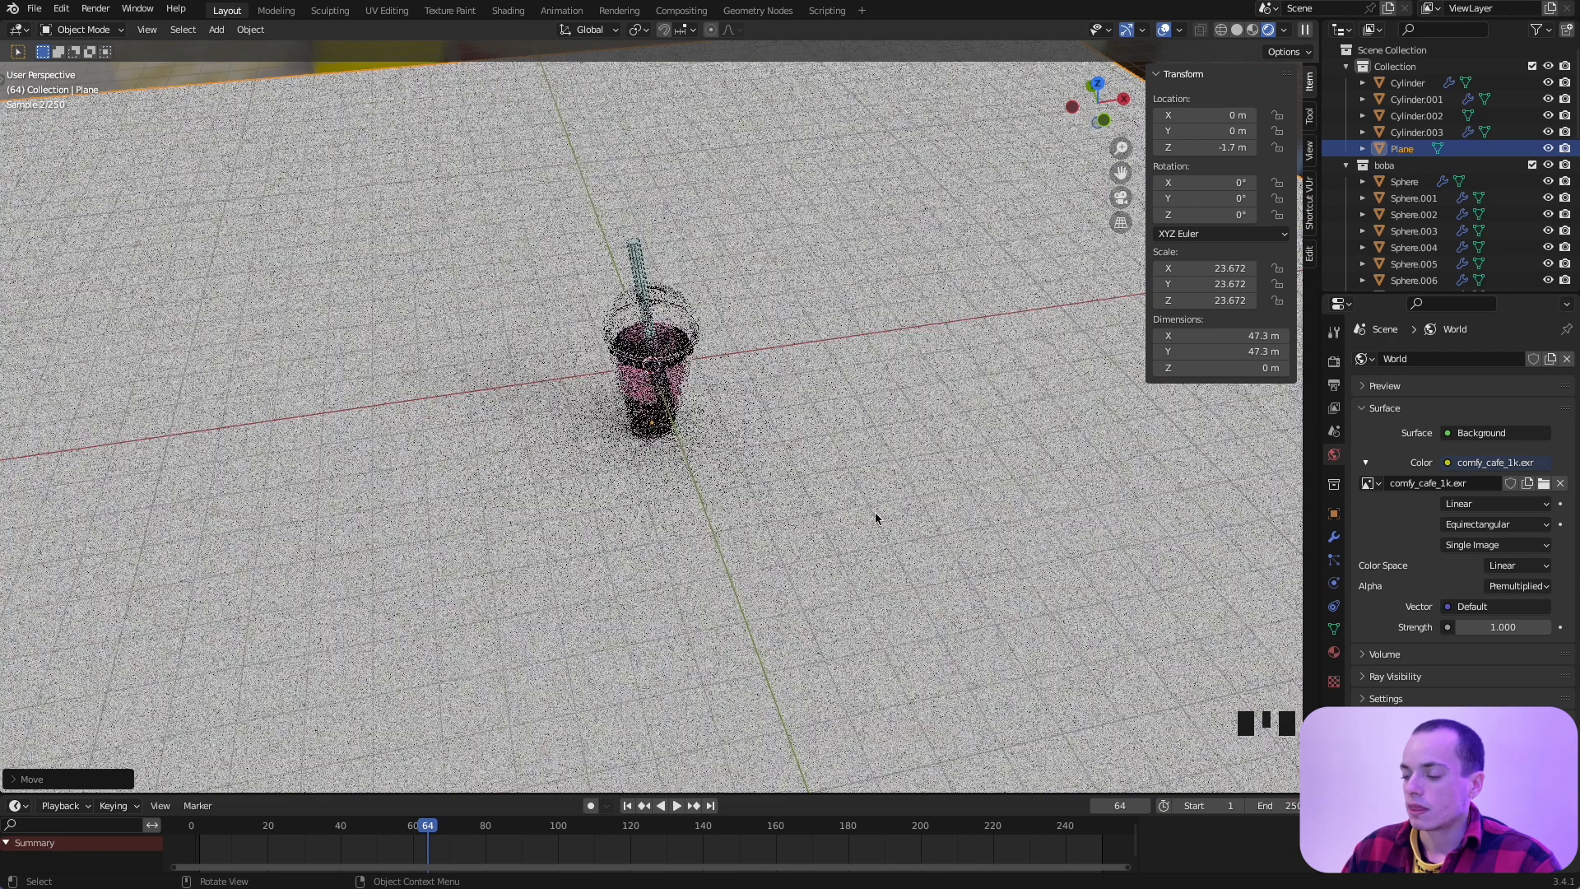
Step: Add a sun light and raise it along Z to about 4.84 m above the cup
key(KP_0)
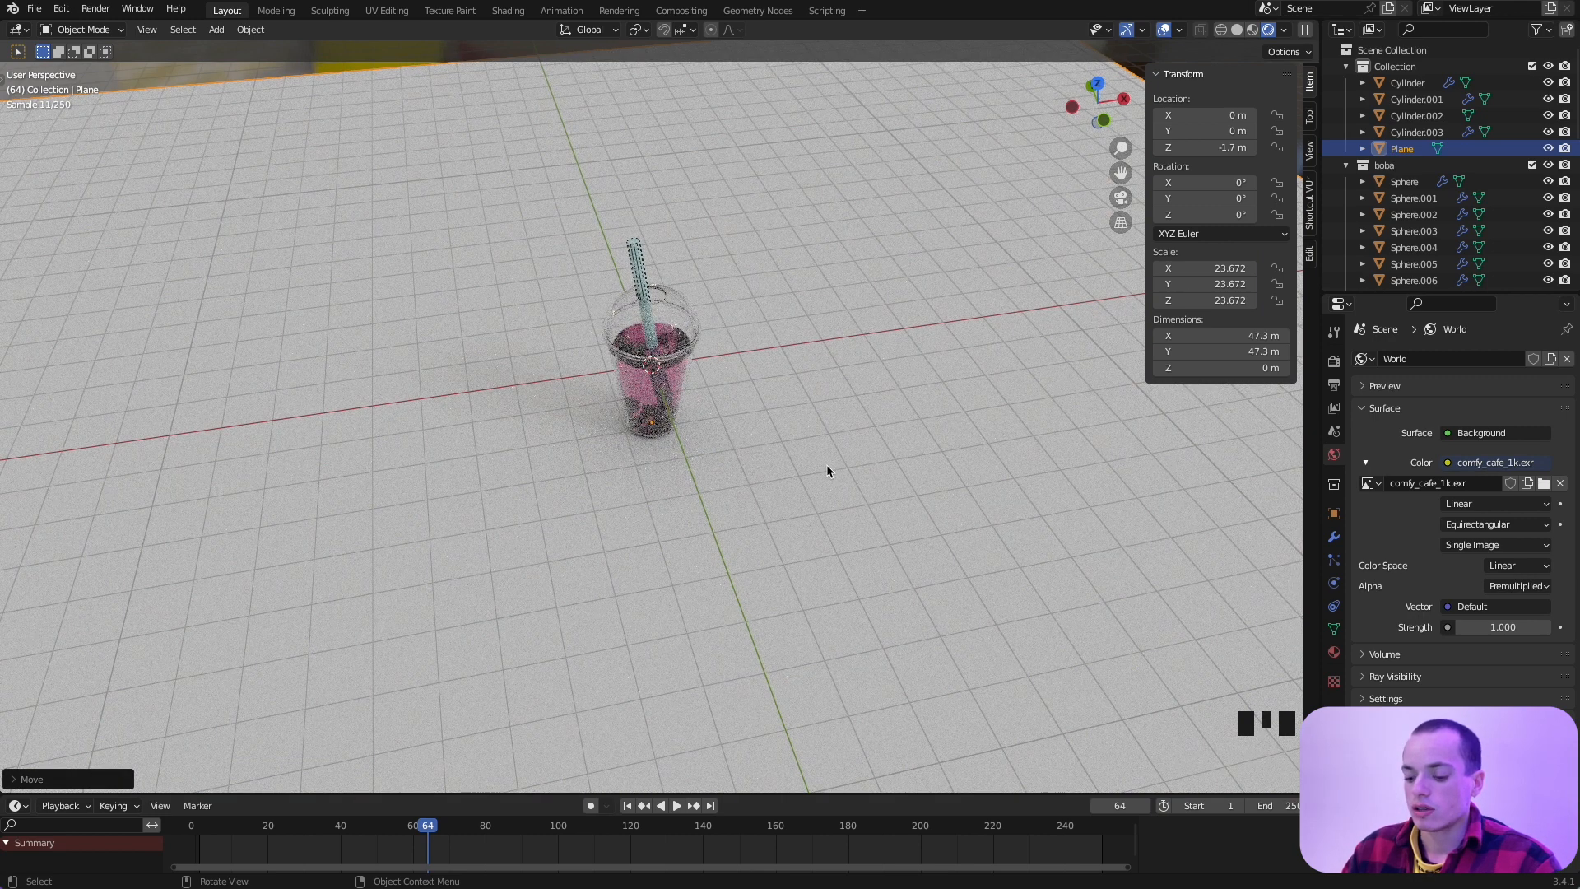
key(shift+a)
mouse_move(827, 469)
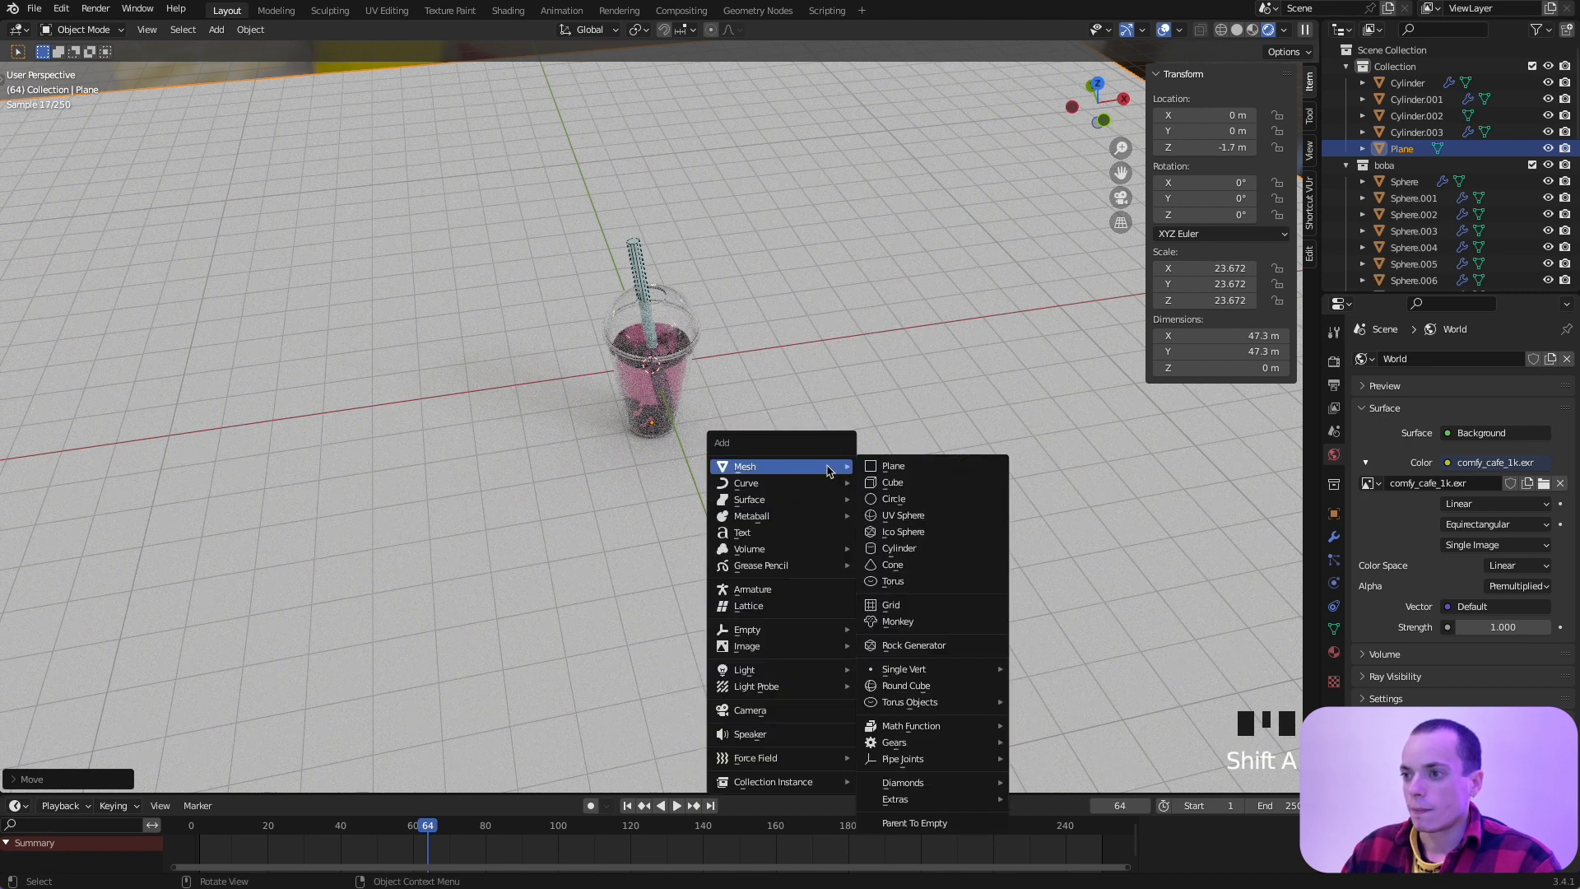
mouse_move(778, 670)
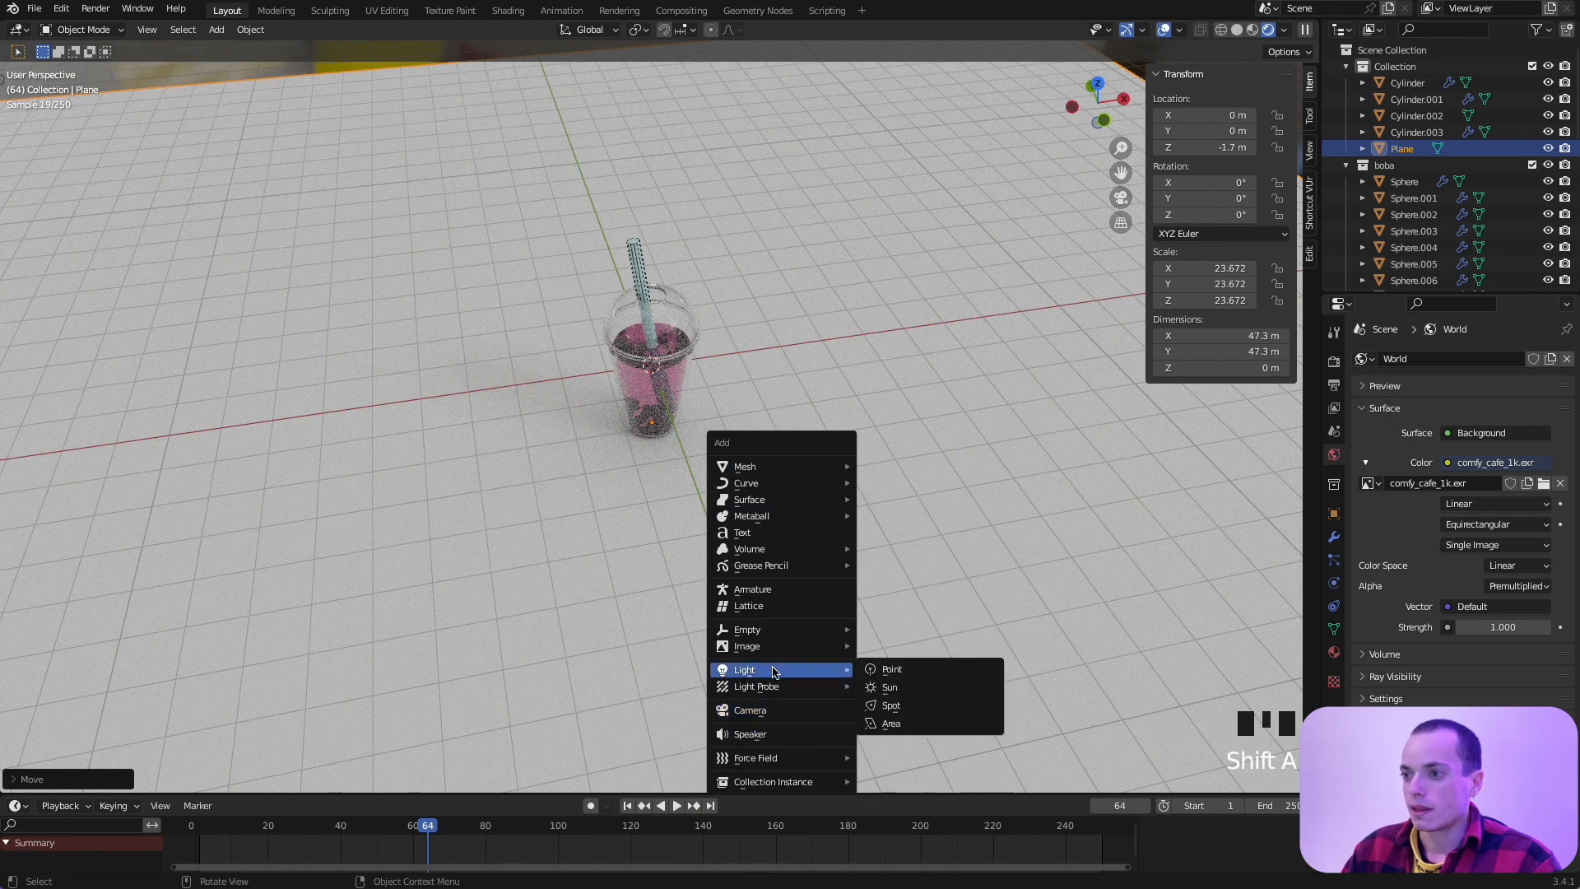
click(906, 694)
key(g)
key(z)
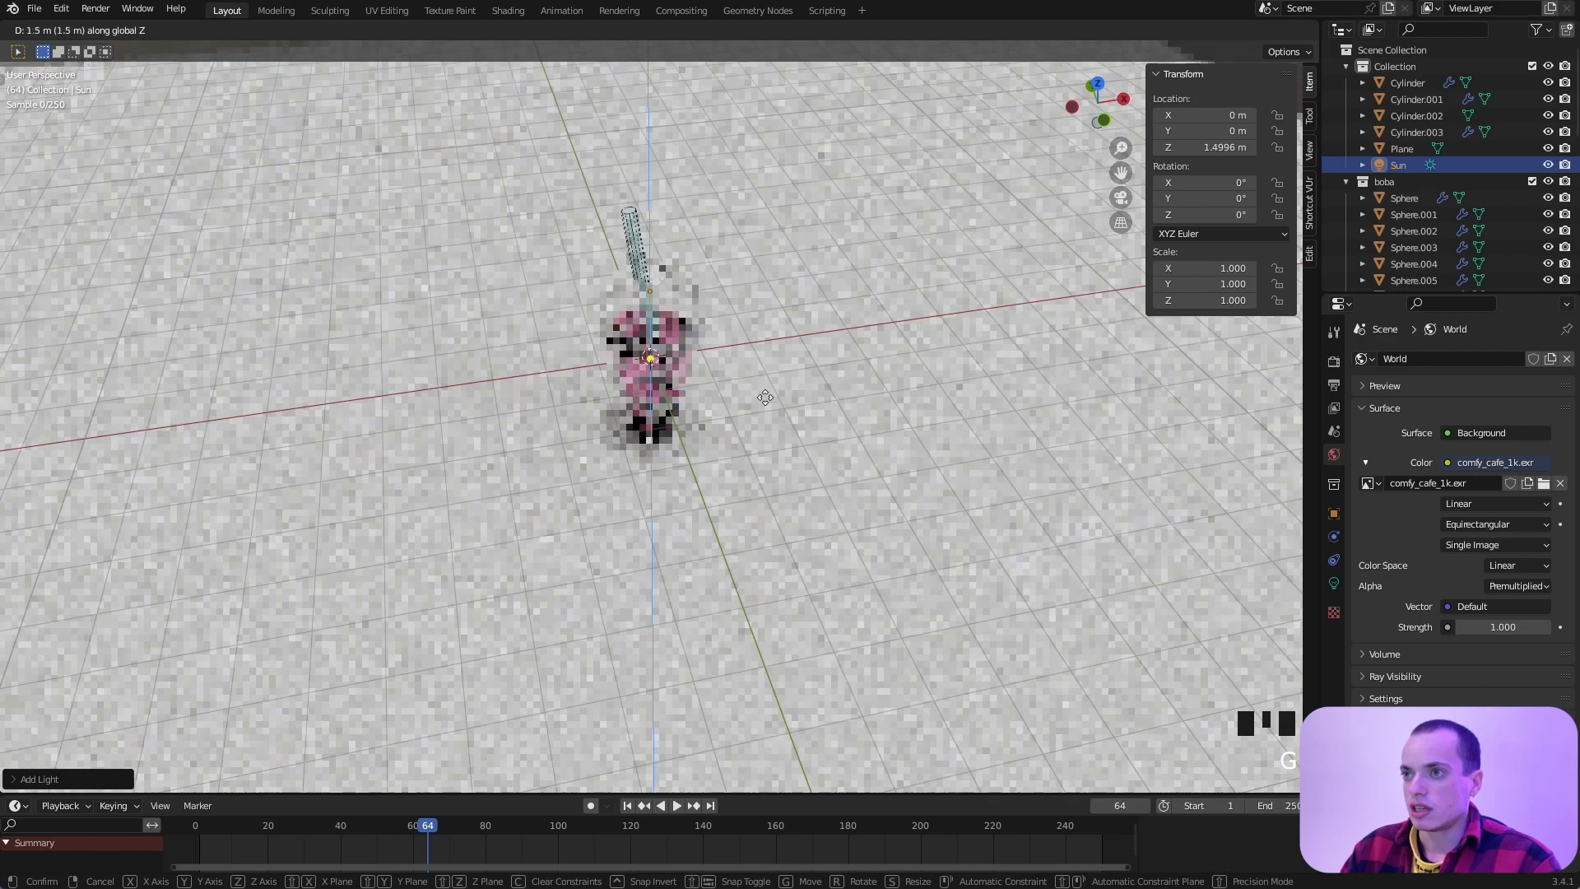
click(772, 273)
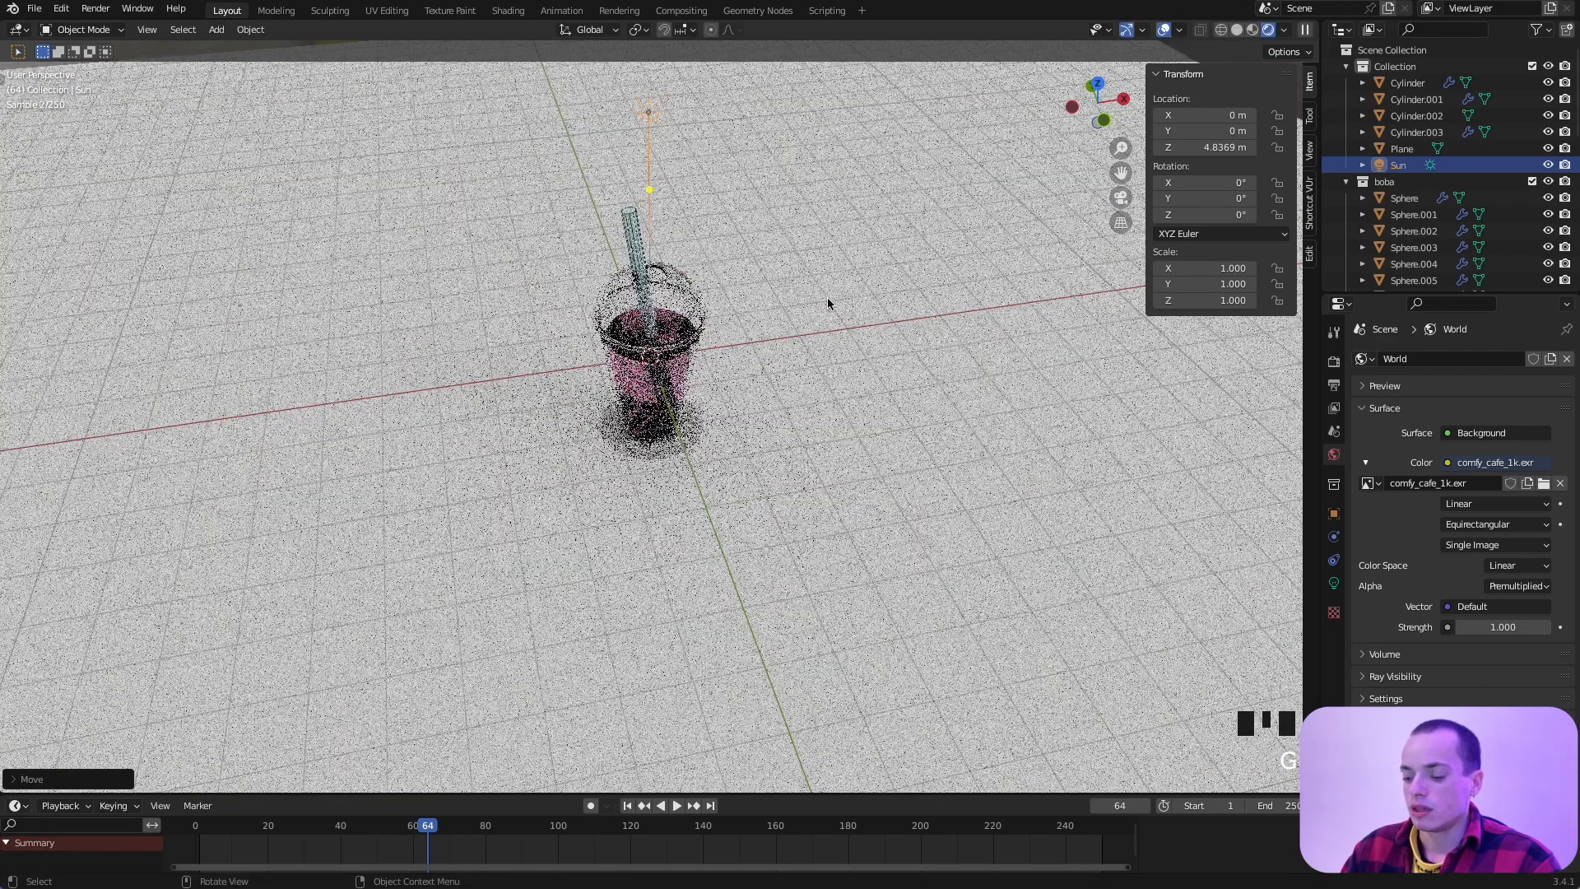
Step: Rotate the sun light around the global Y and X axes to about X 15.3°, Y -22.6°, Z -5.99°
key(r)
key(y)
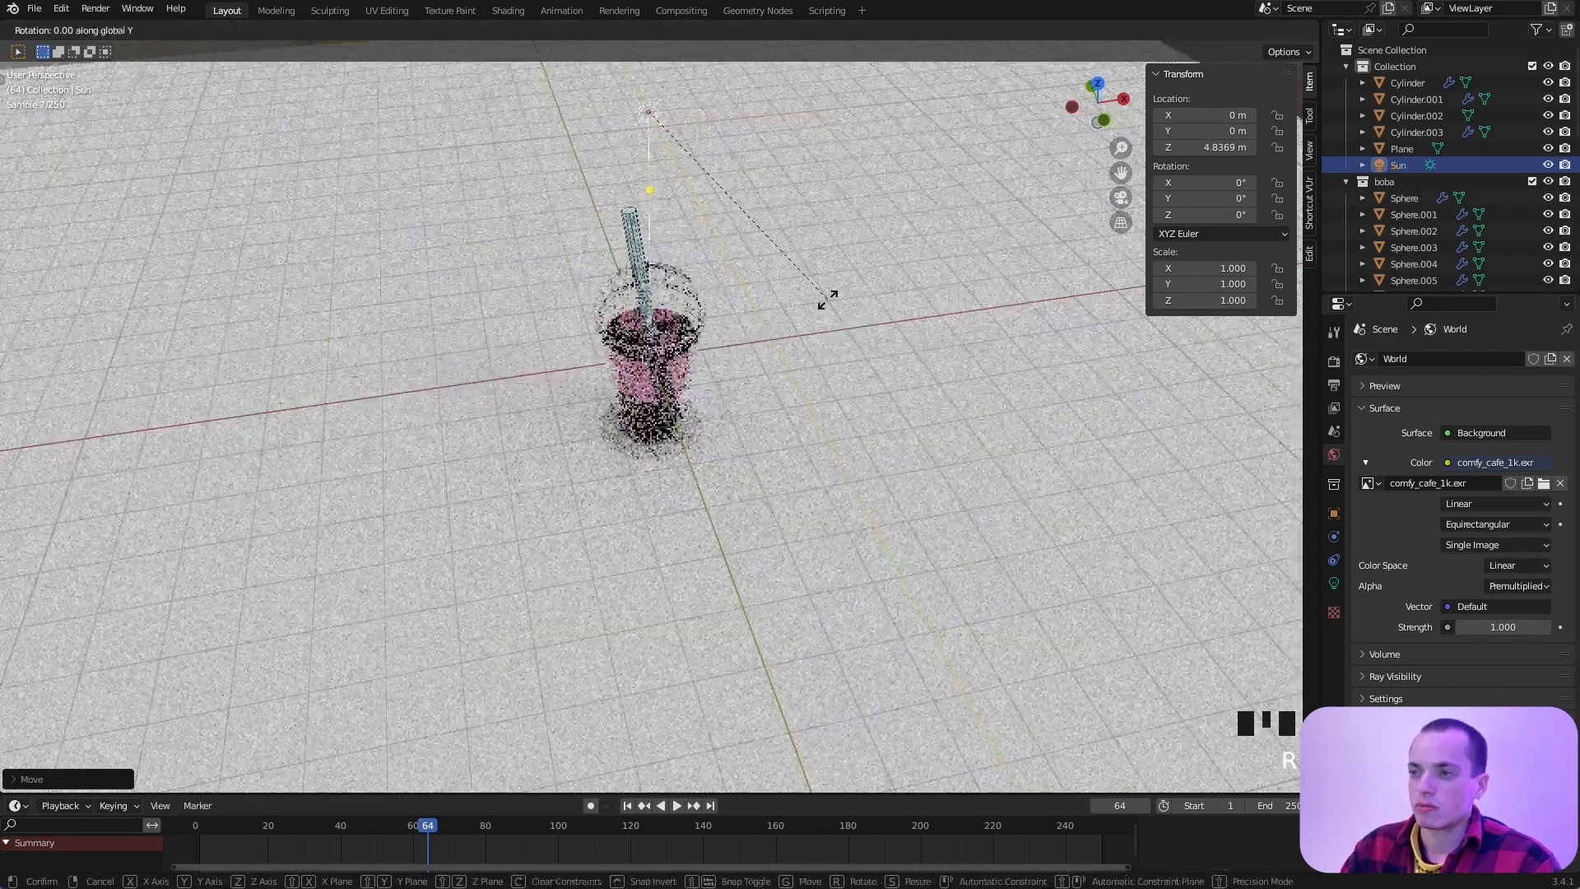
click(972, 247)
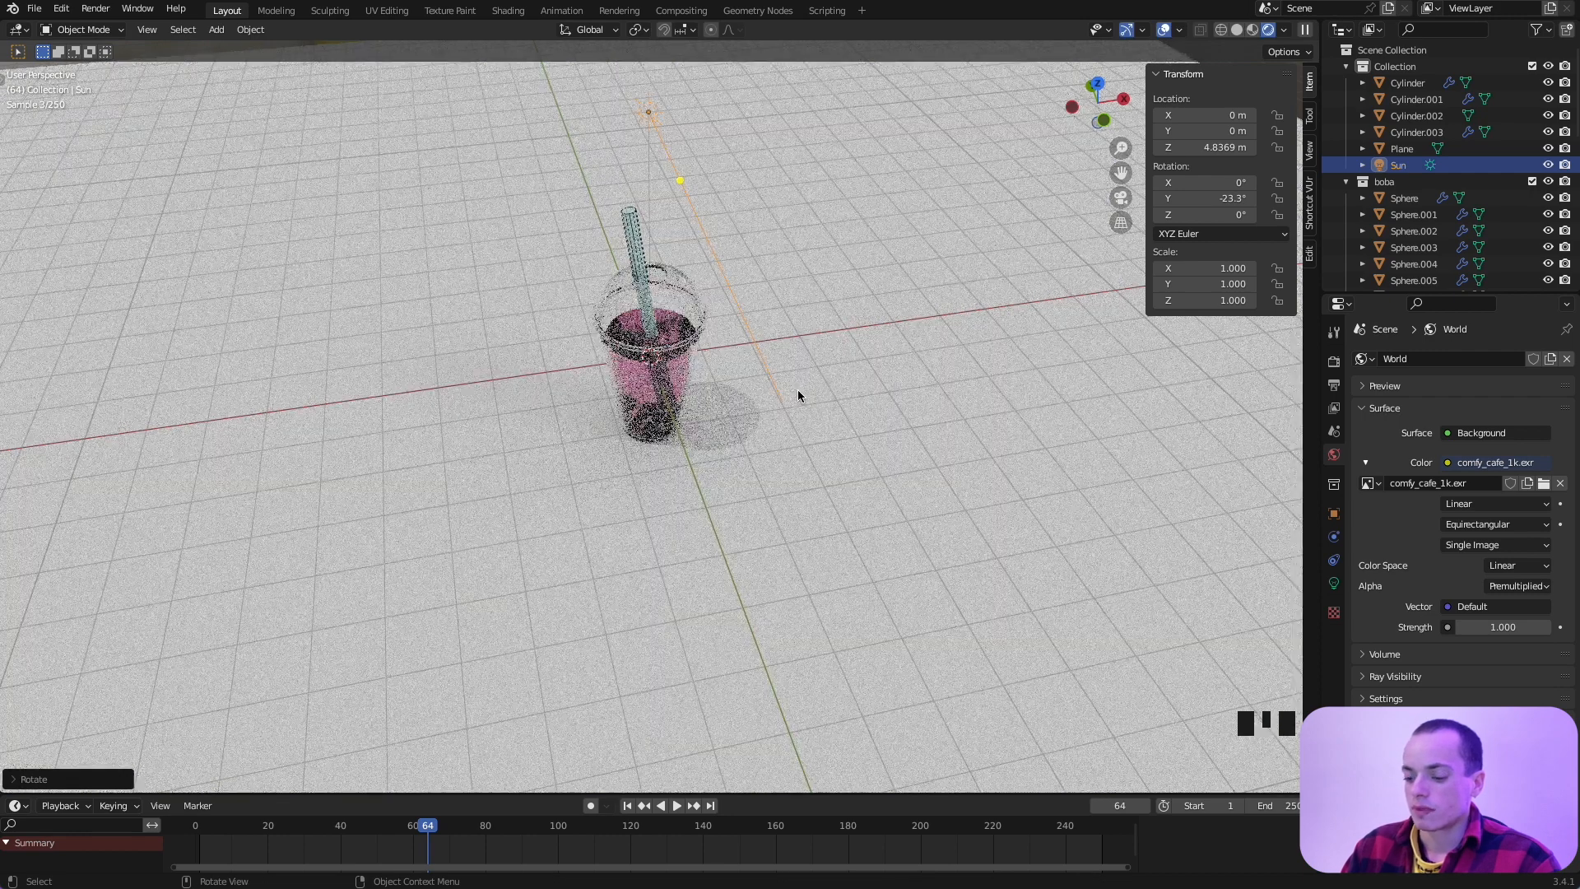
key(r)
key(x)
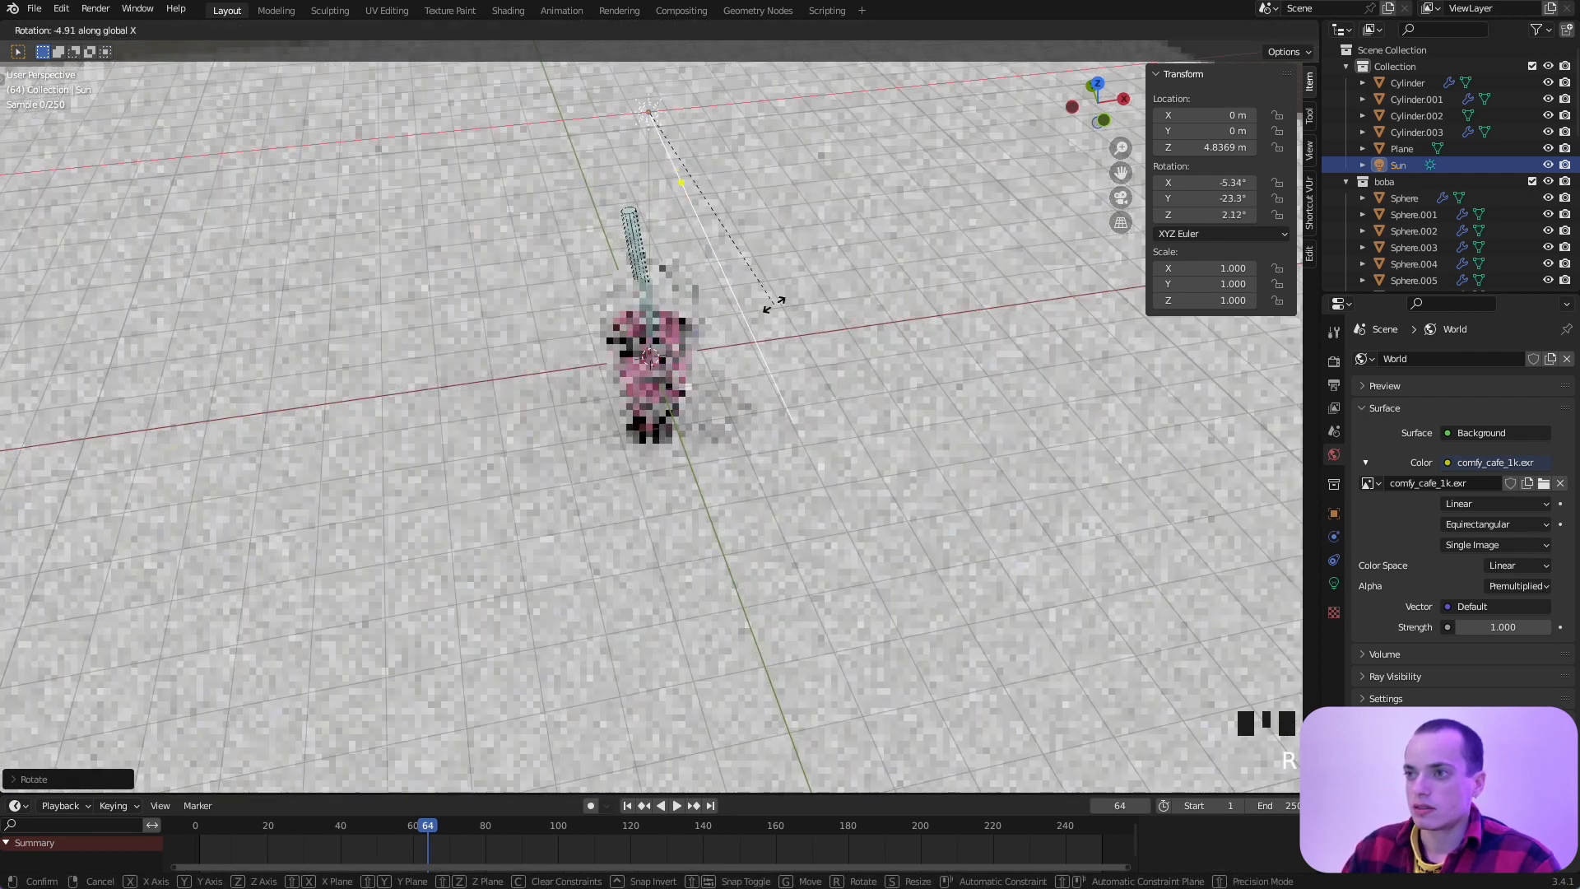
click(743, 494)
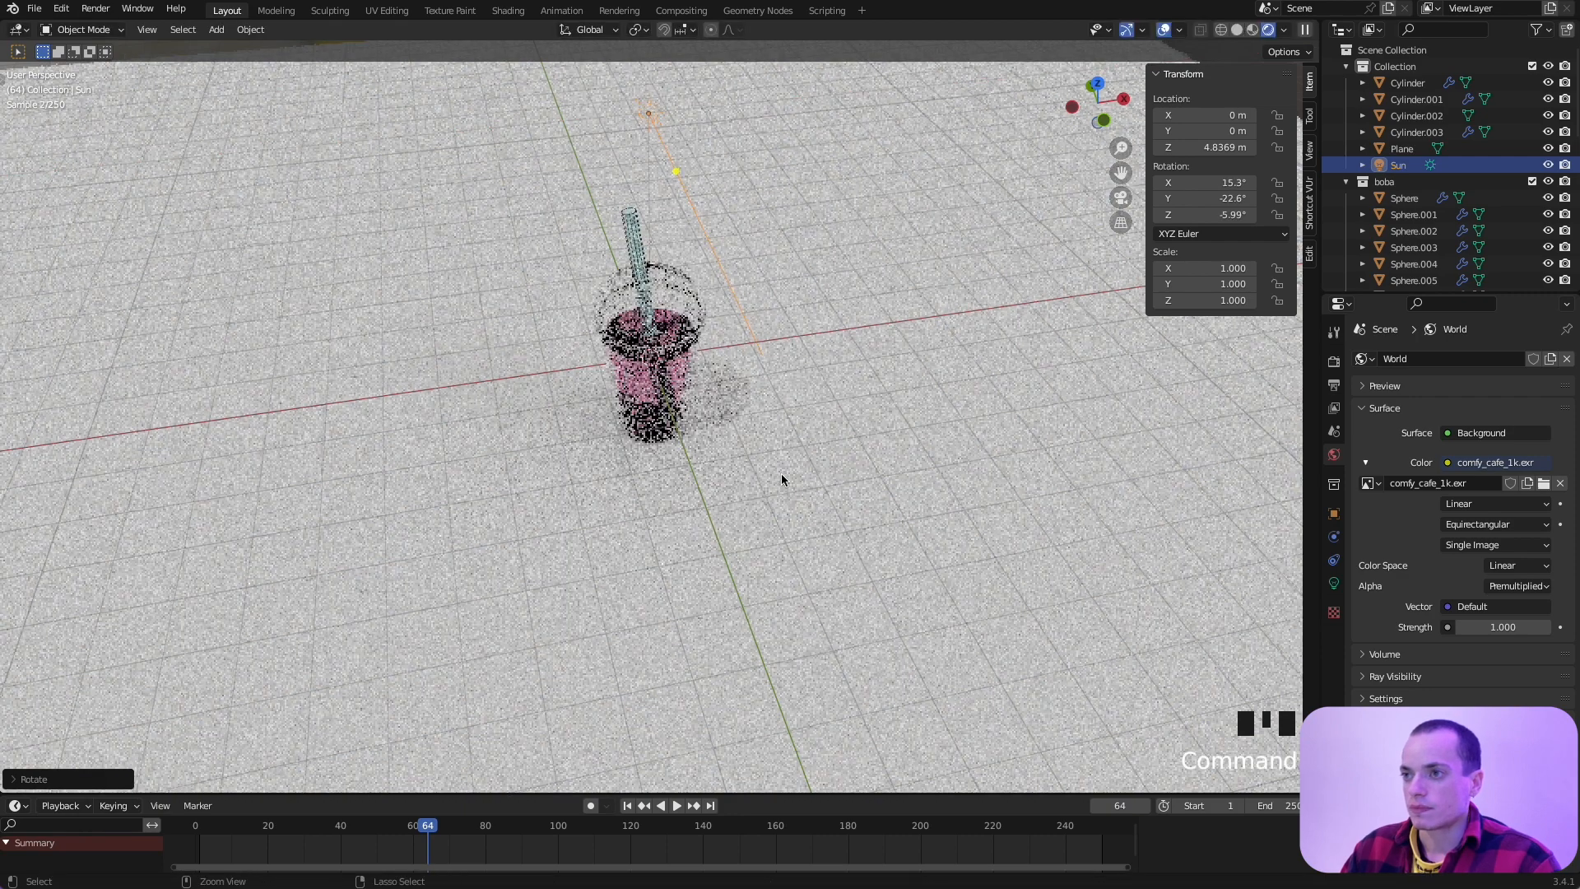
Step: Add a camera to the scene at the world origin
scroll(780, 473, down, 3)
key(shift+a)
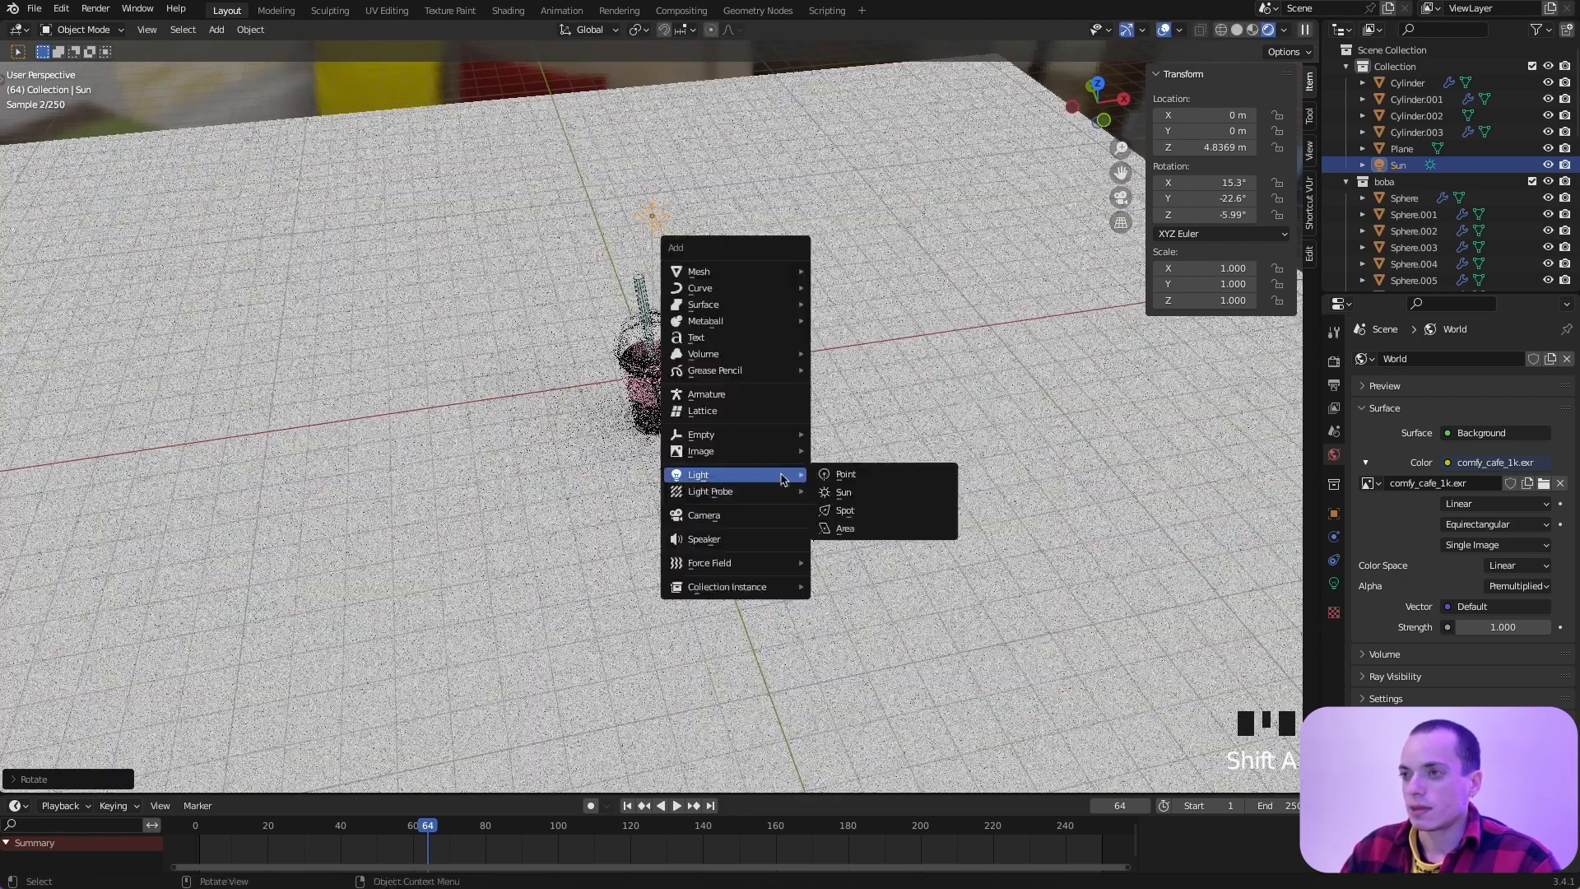
click(761, 511)
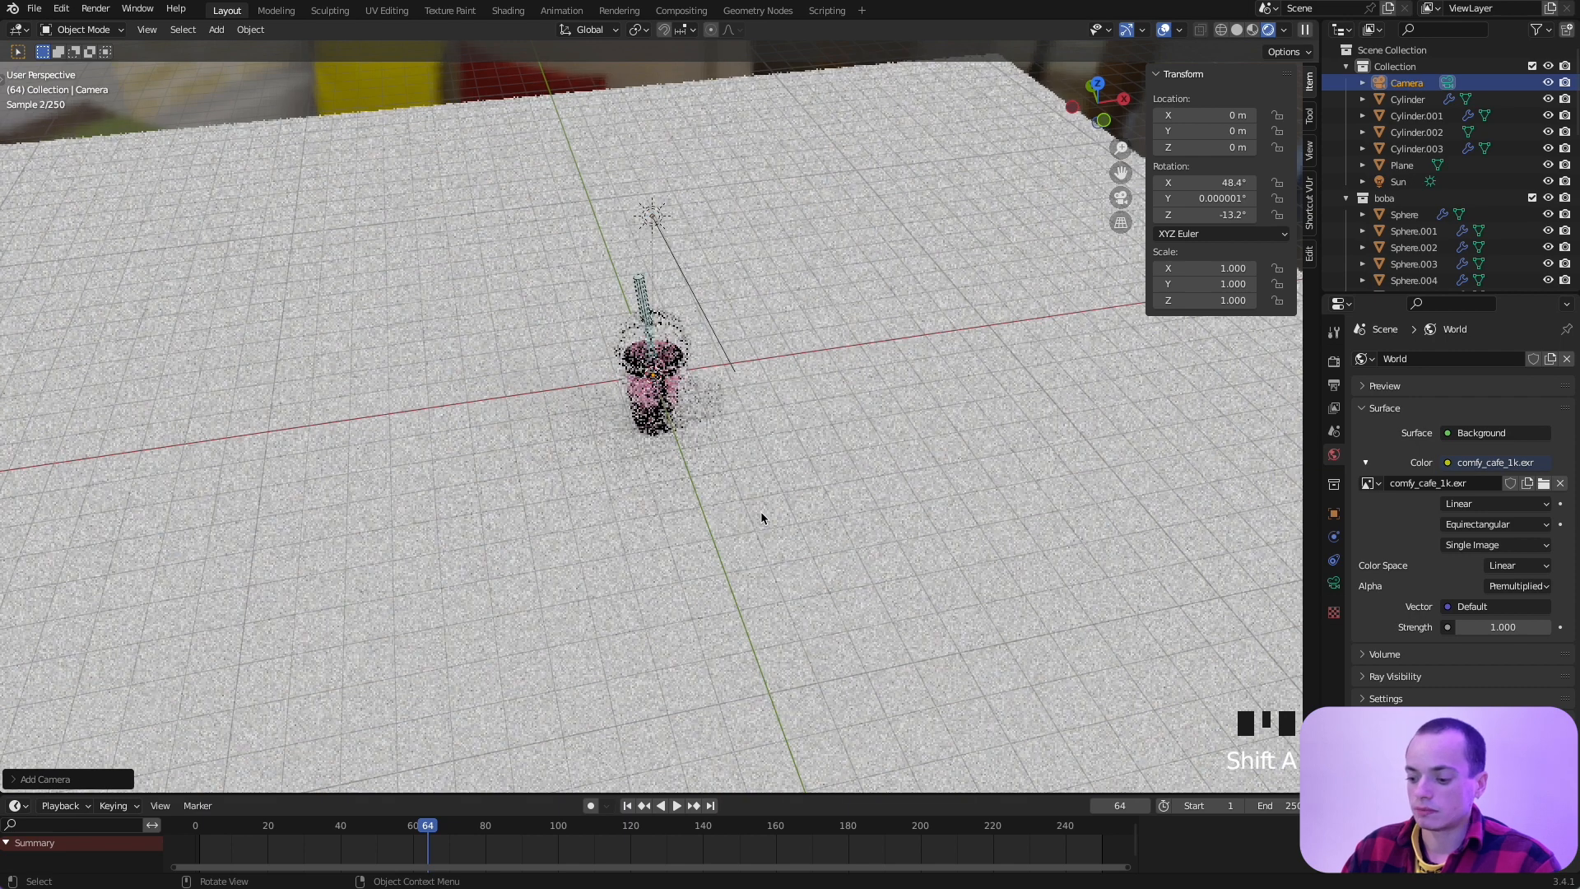
Step: Move the camera back from the cup along Y to about -14 m, working from the top view
key(KP_7)
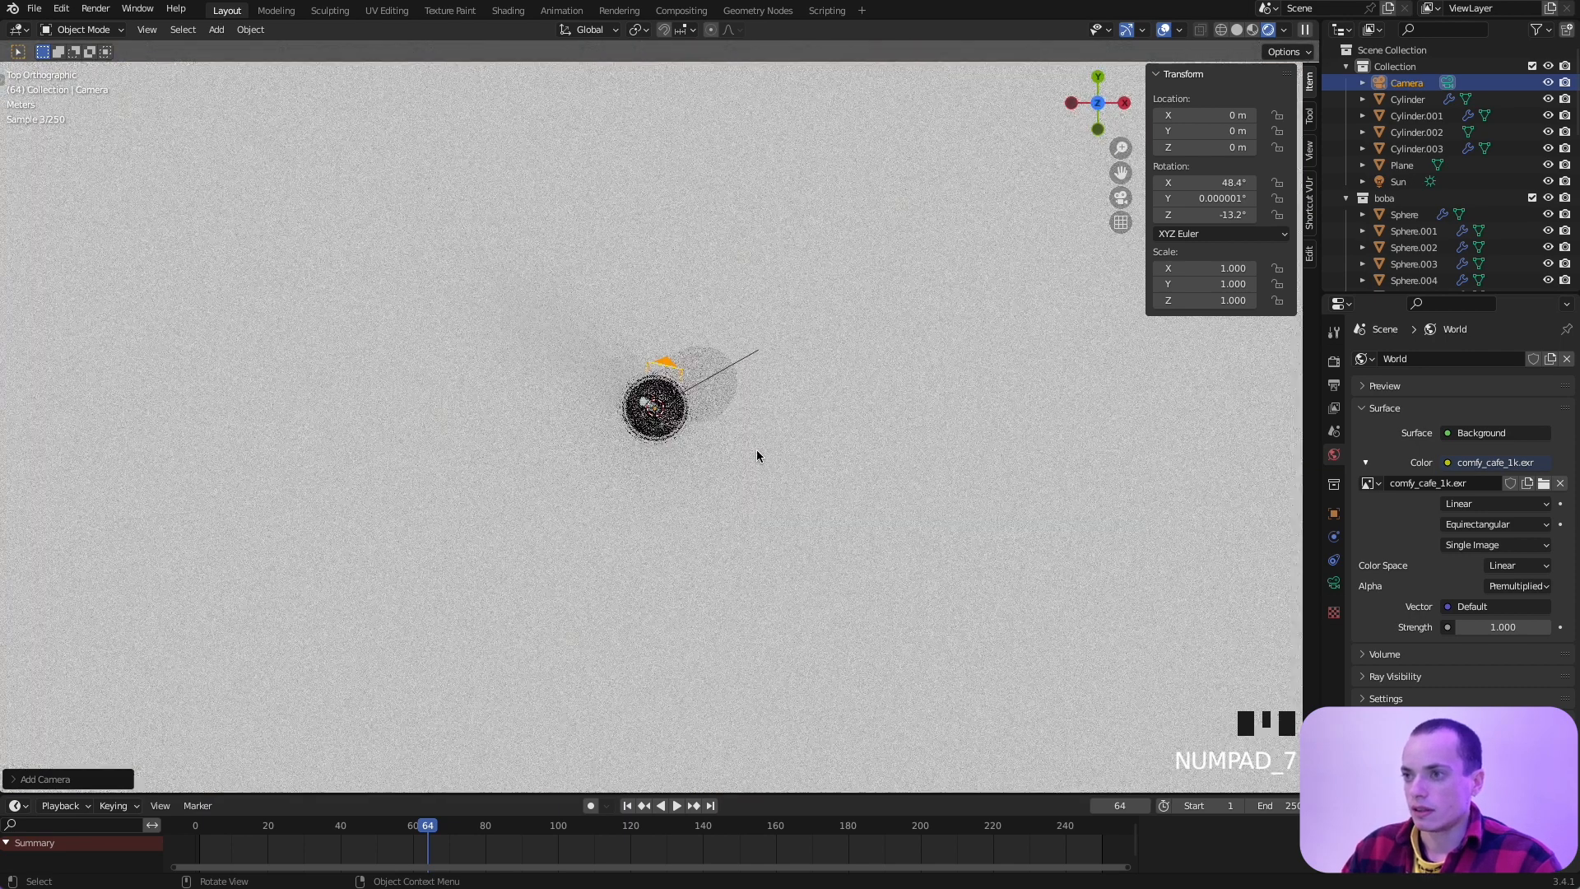
key(g)
key(y)
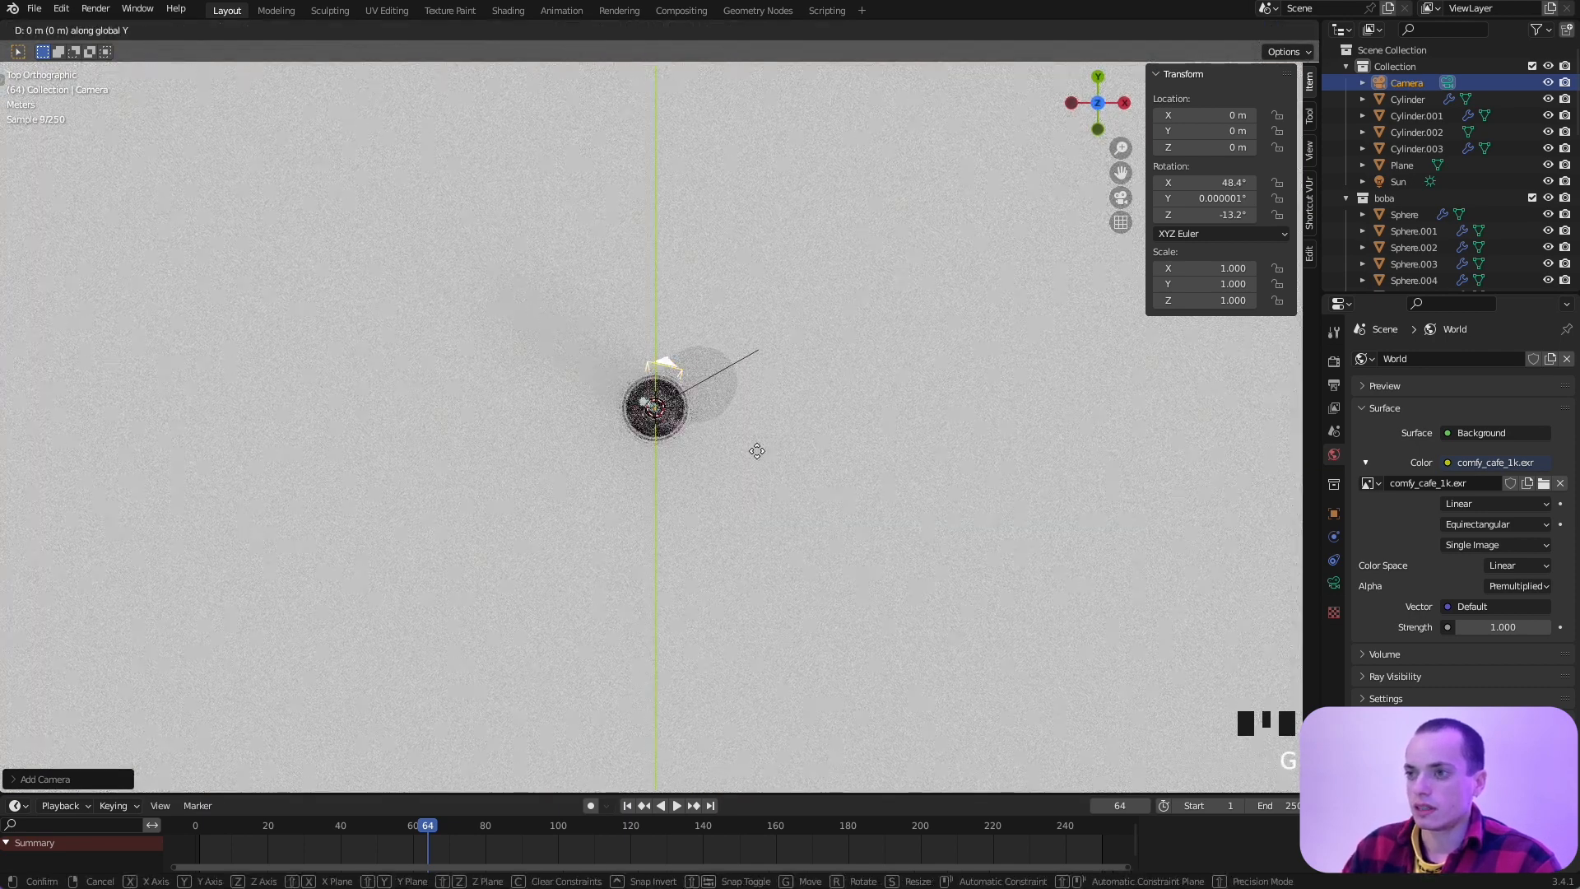
click(769, 807)
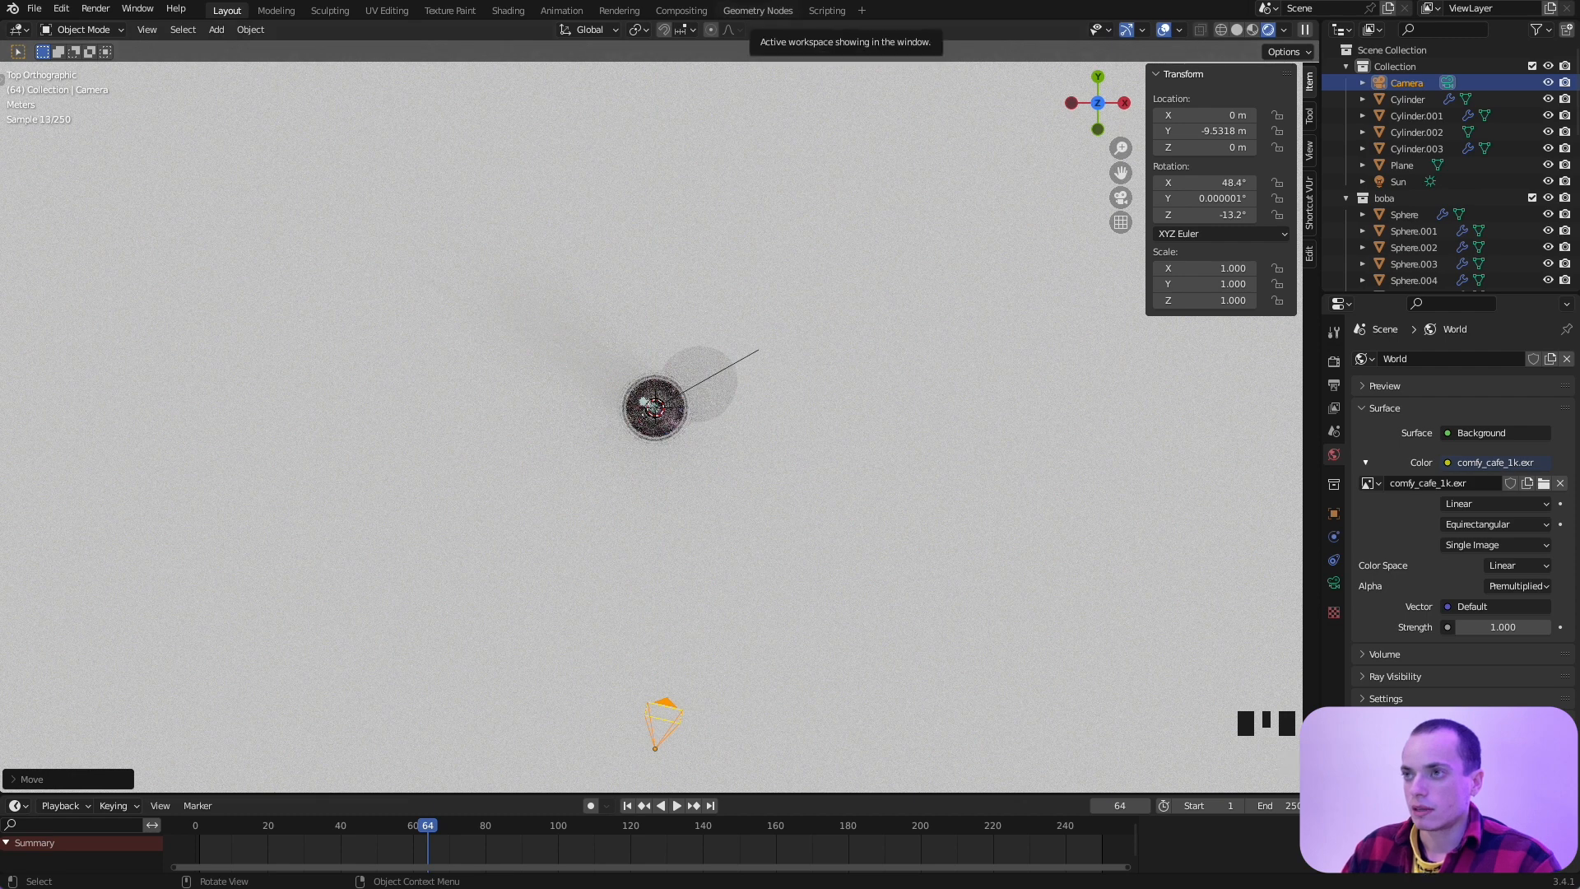
shift+middle_drag(812, 601, 823, 442)
key(g)
key(y)
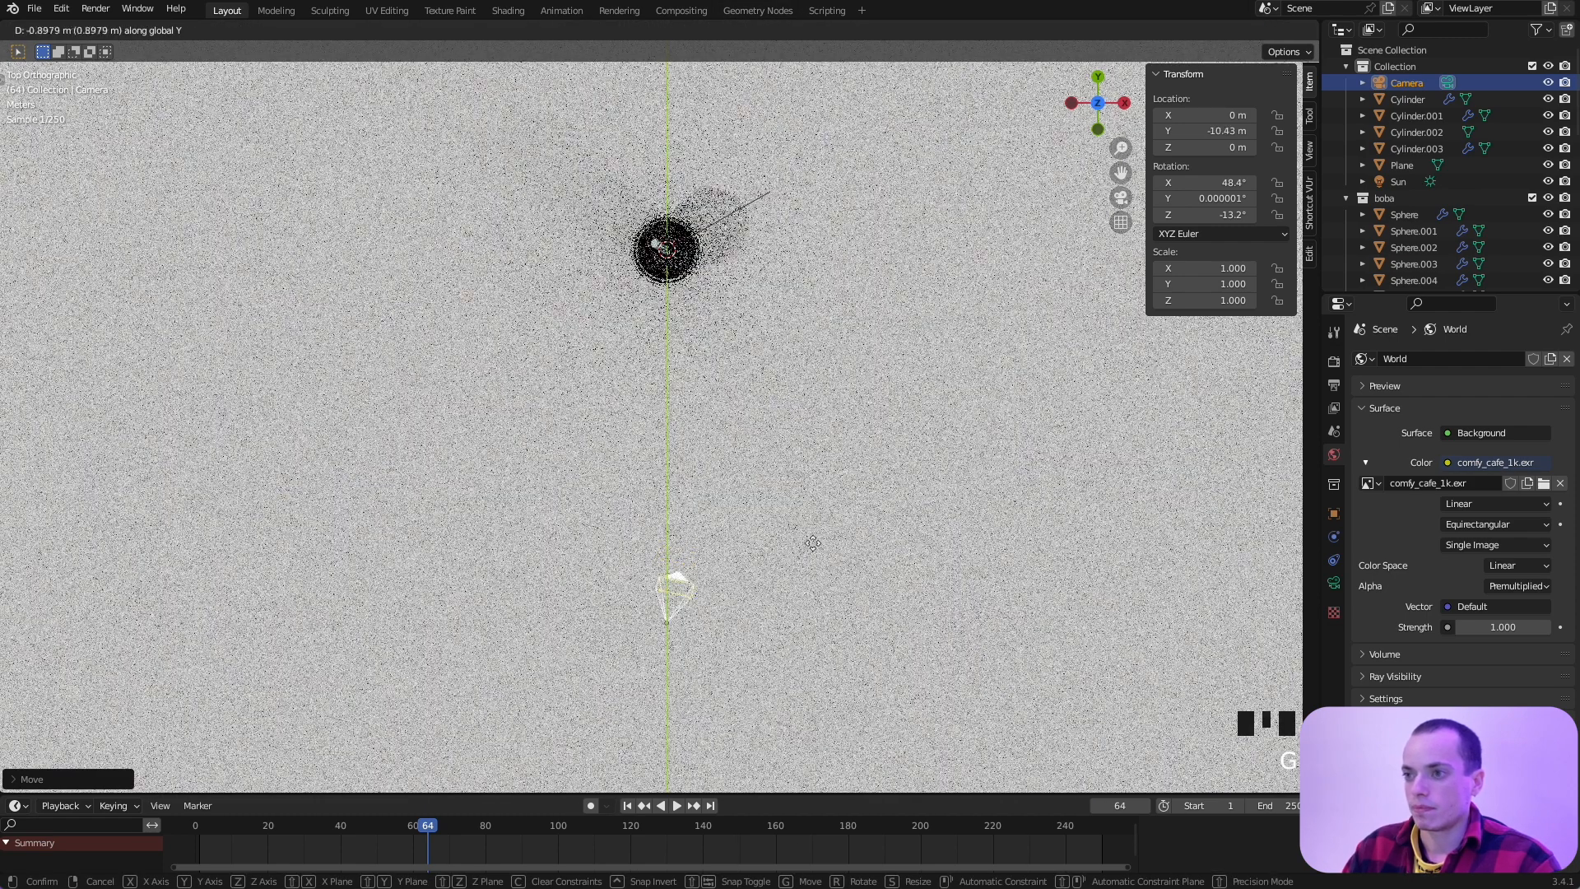
click(806, 602)
Step: Reset the camera's rotation to 0° on all axes, then set its X rotation to 90° so it faces the cup
click(1257, 30)
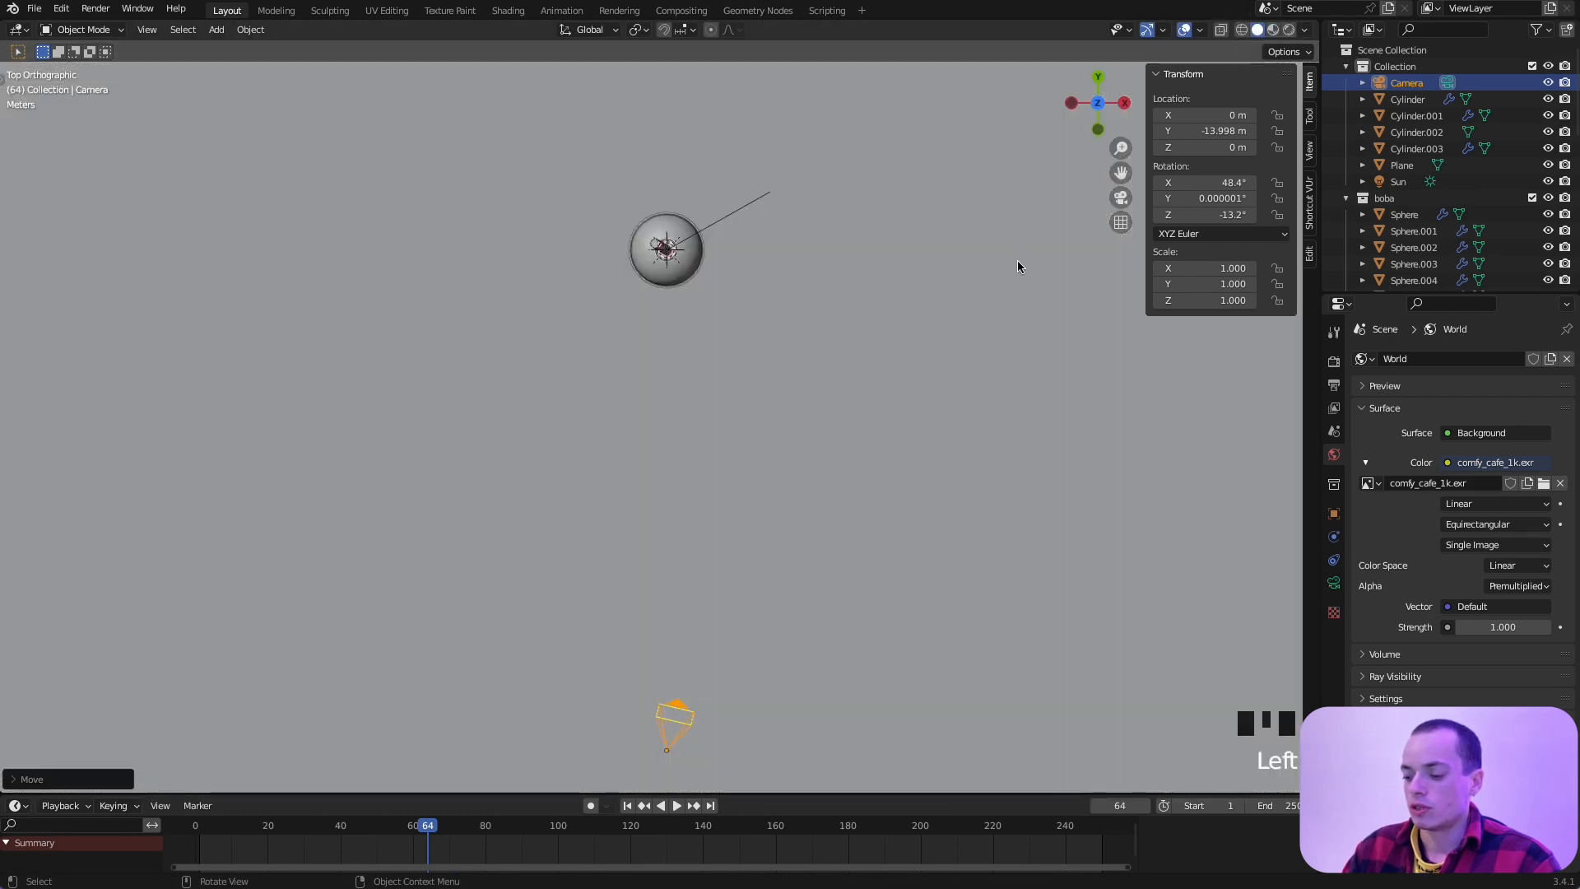
mouse_move(1017, 261)
middle_down()
mouse_move(1034, 183)
mouse_move(1081, 138)
mouse_move(1022, 259)
middle_up()
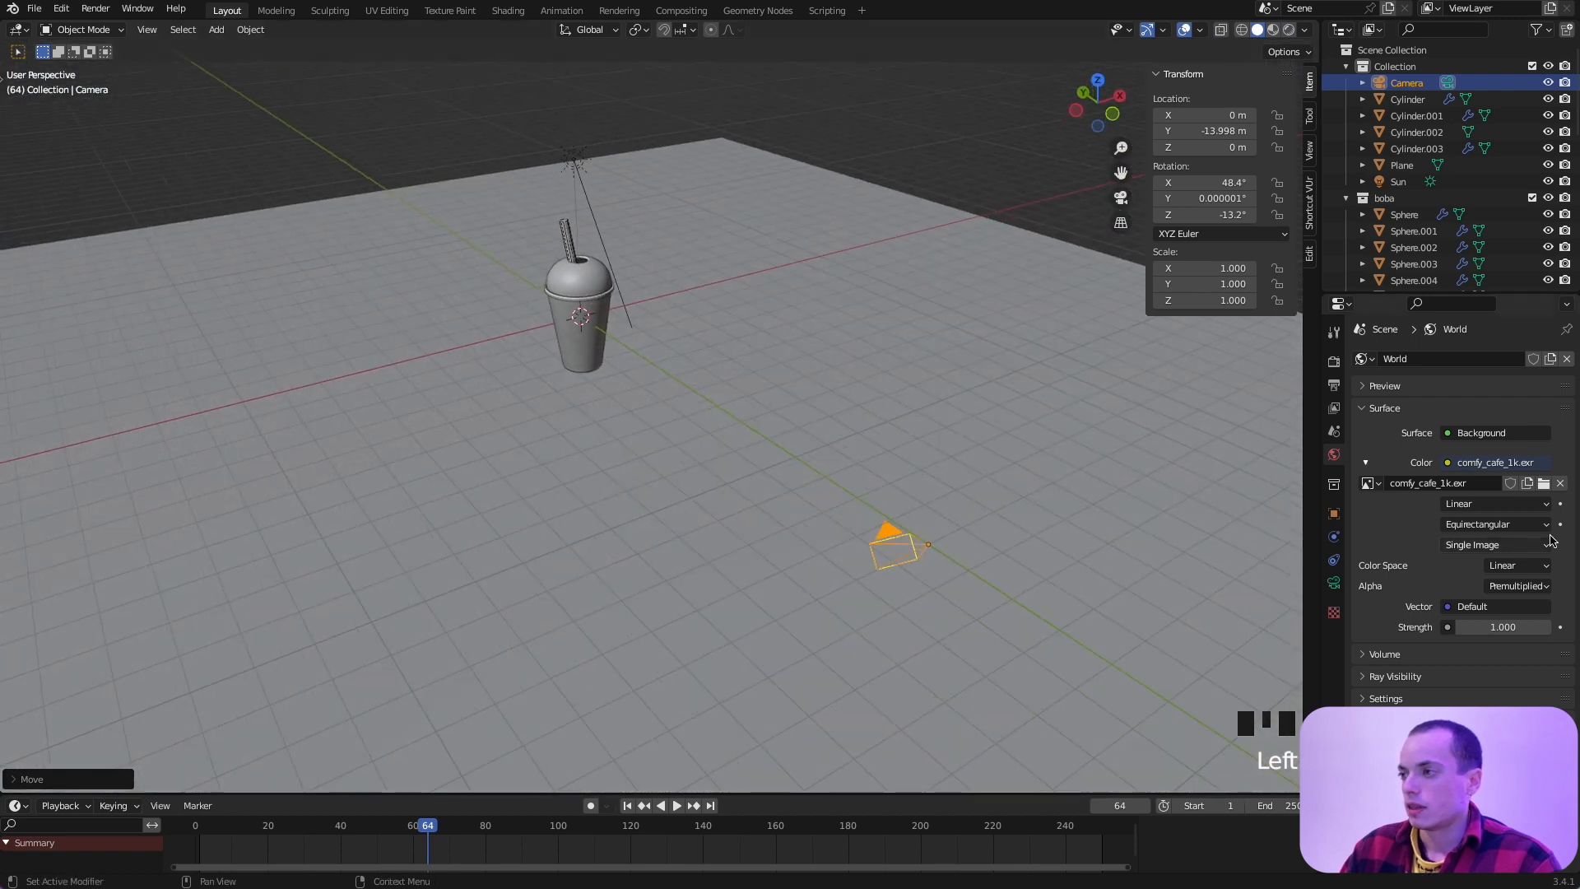
click(1334, 514)
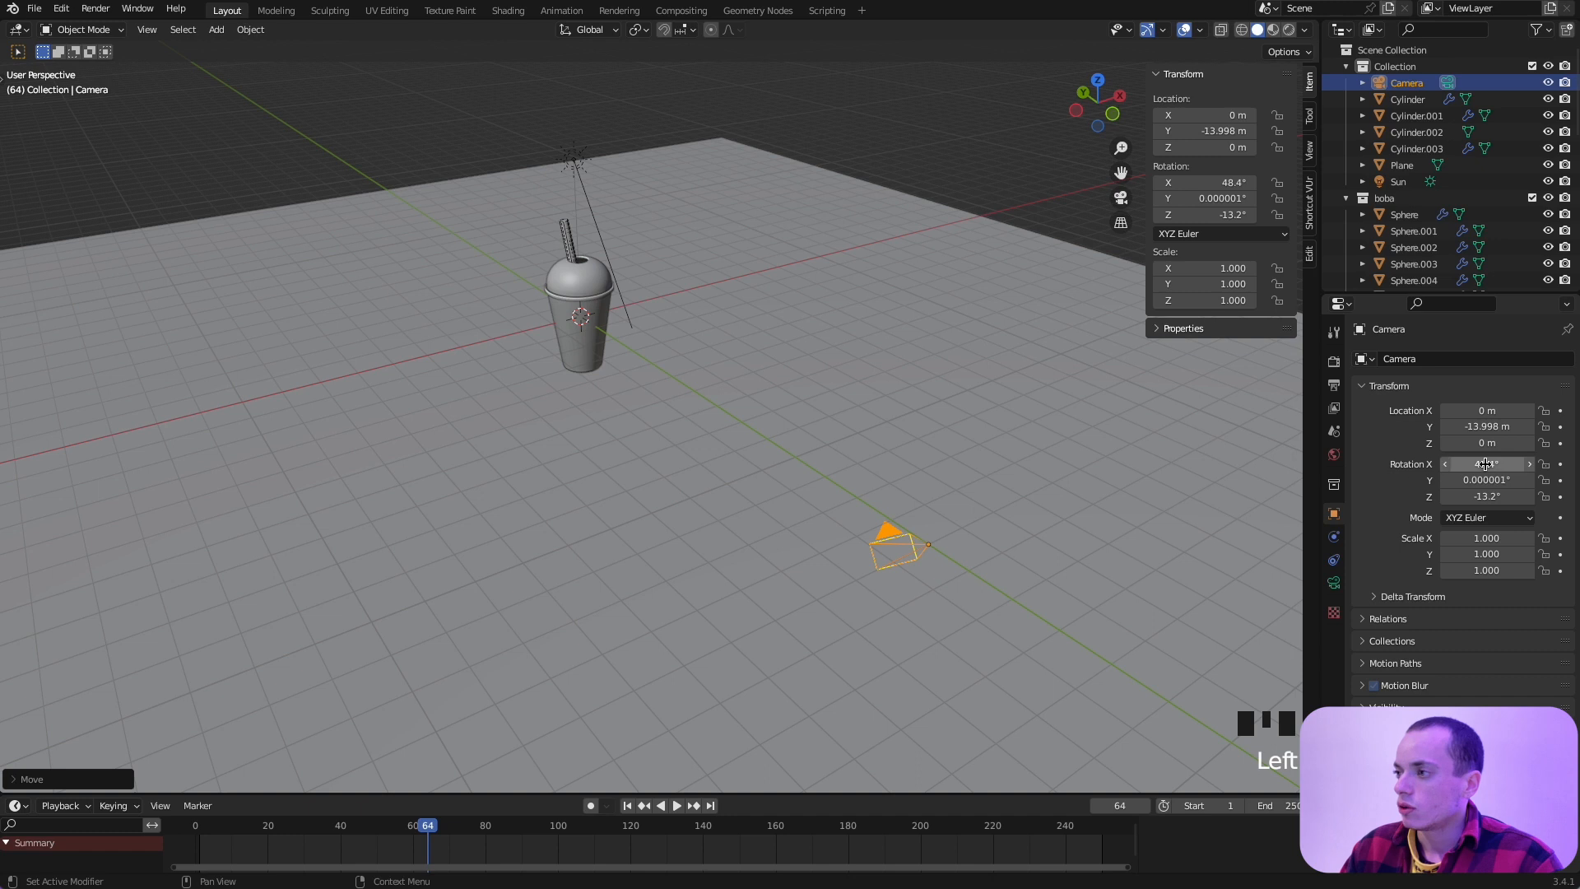
mouse_move(1496, 465)
mouse_down()
mouse_move(1495, 496)
mouse_move(1495, 465)
mouse_up()
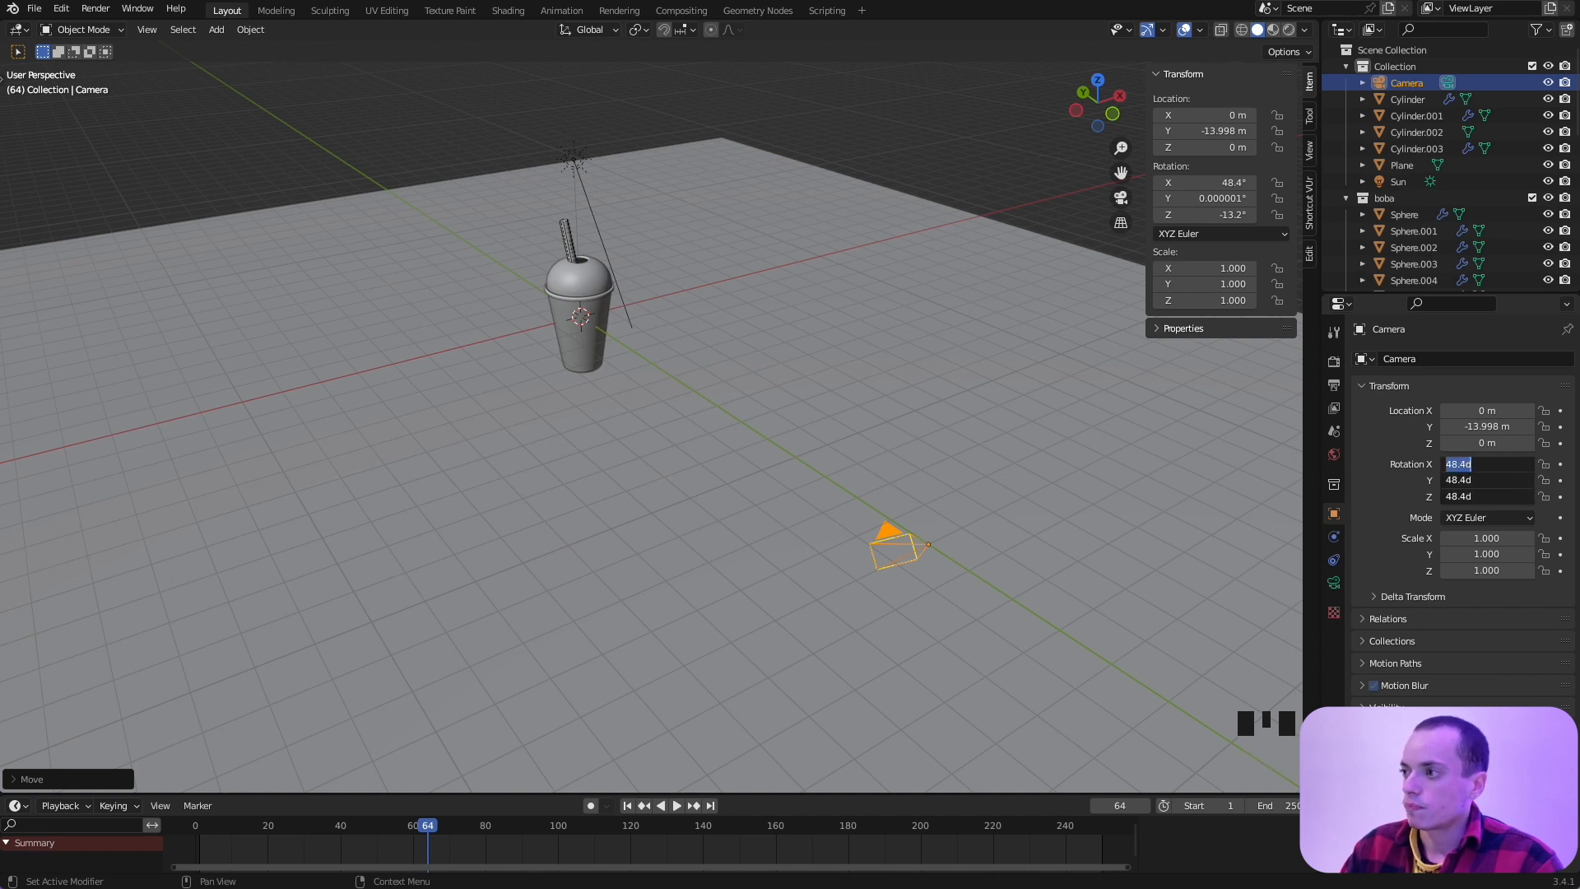
text(0)
key(Return)
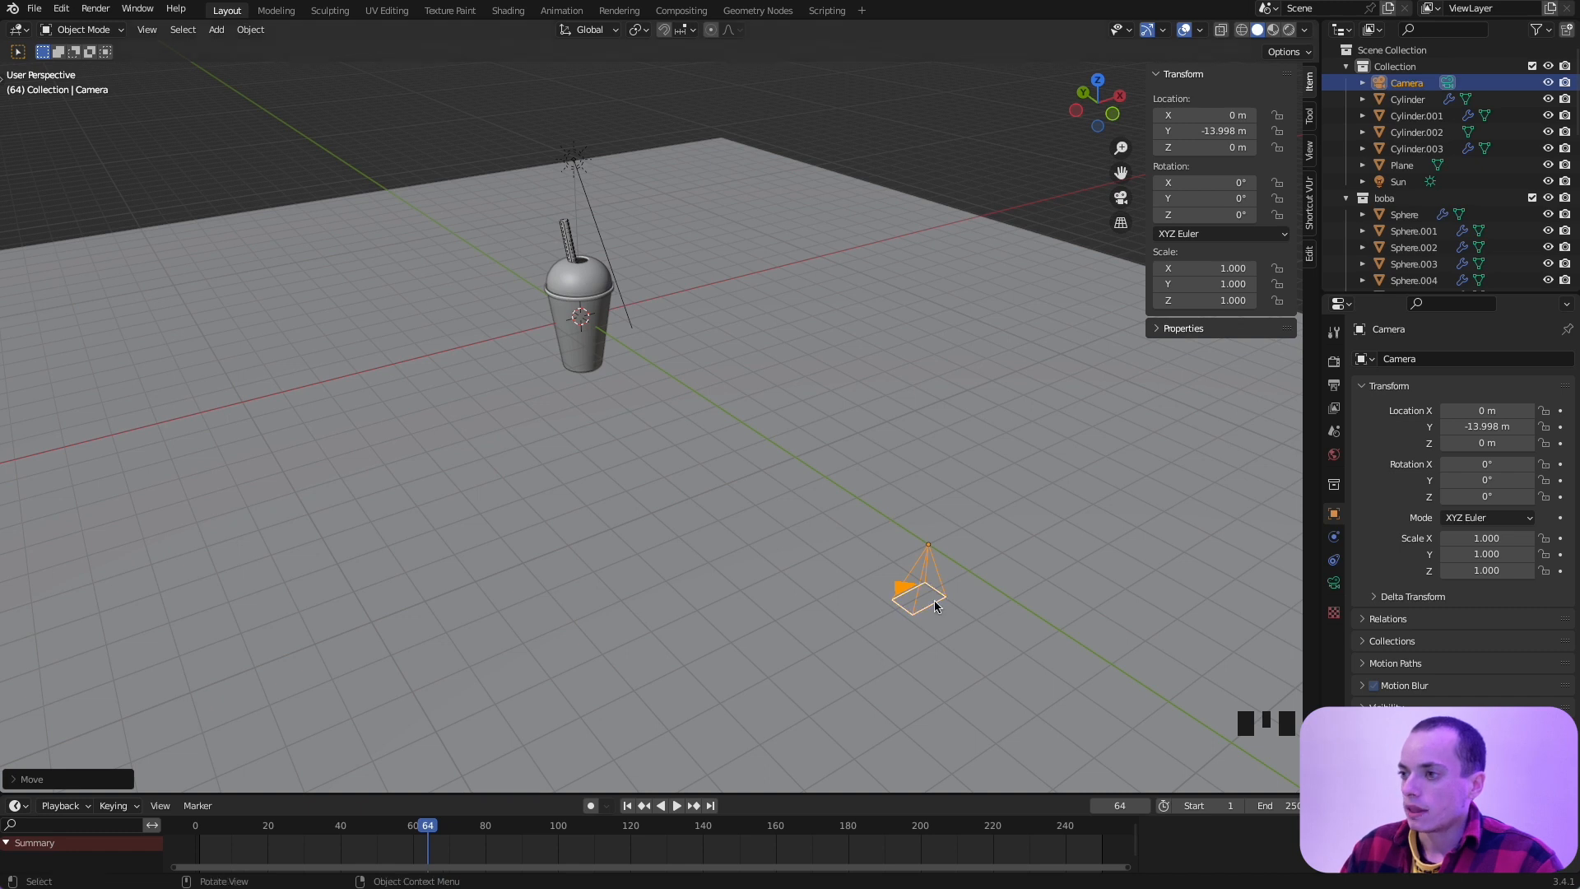
click(1505, 464)
text(90)
key(Return)
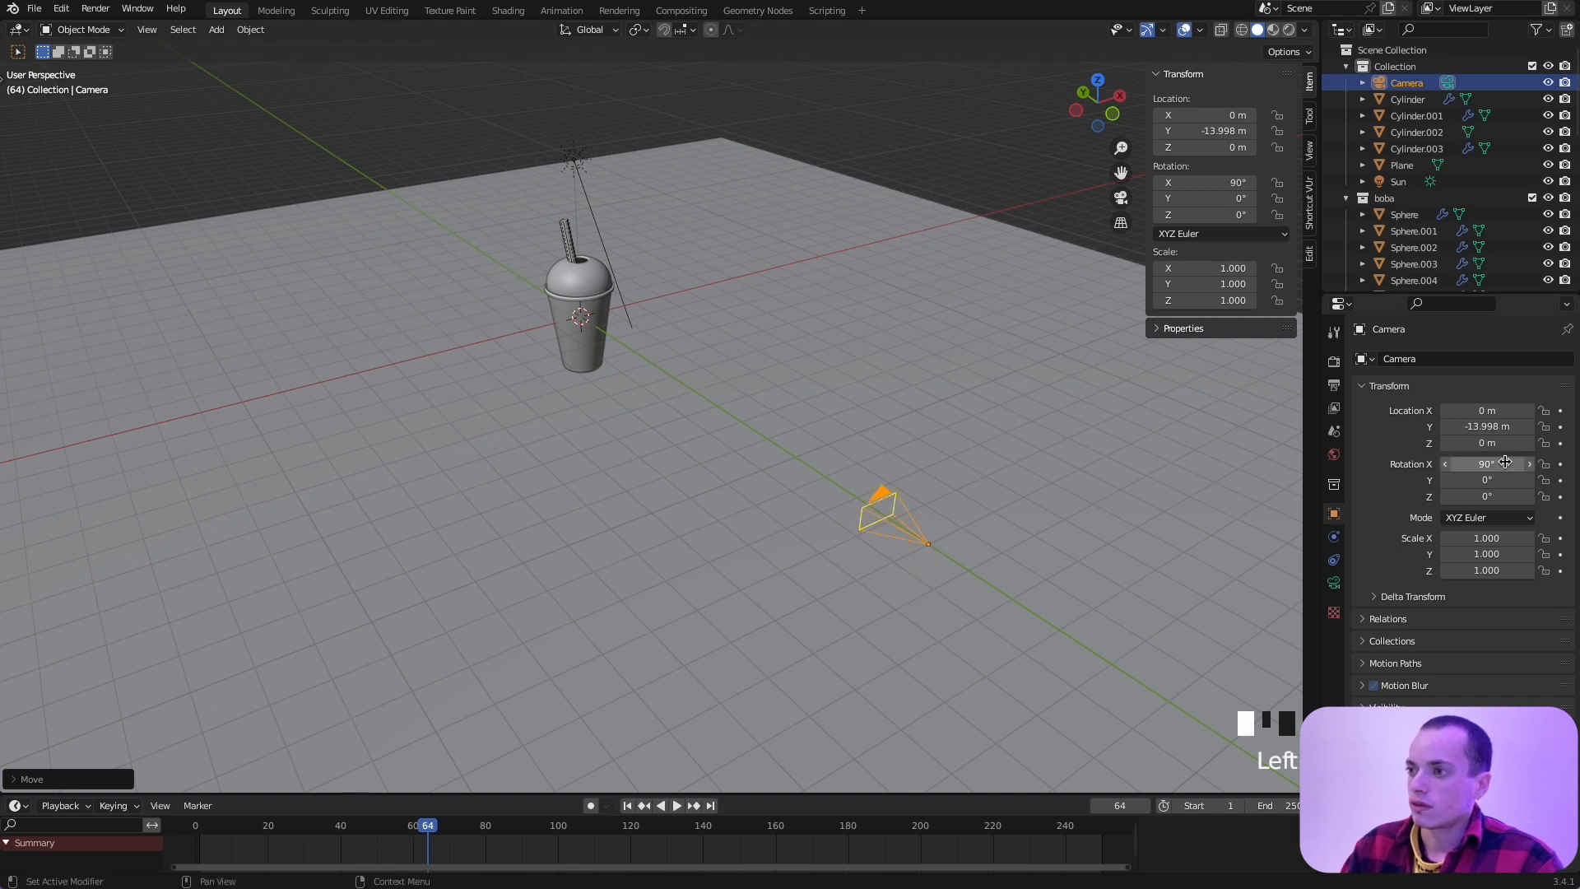
Step: Looking through the camera, raise it to about Z 2.07 m and tilt it around global X to about 83.9°
key(KP_0)
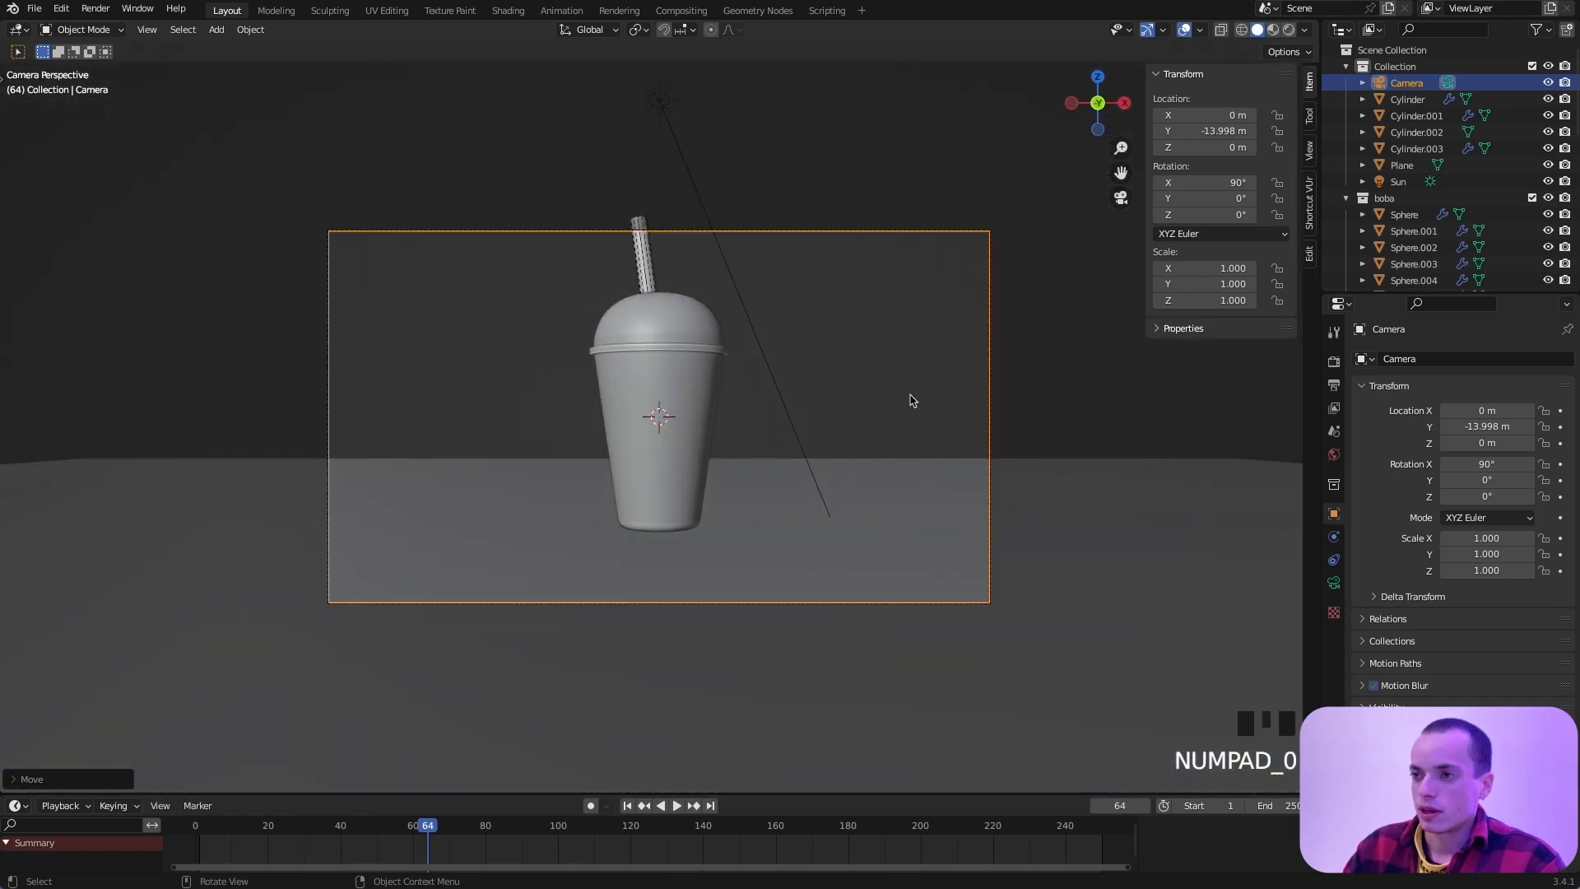
key(g)
click(897, 107)
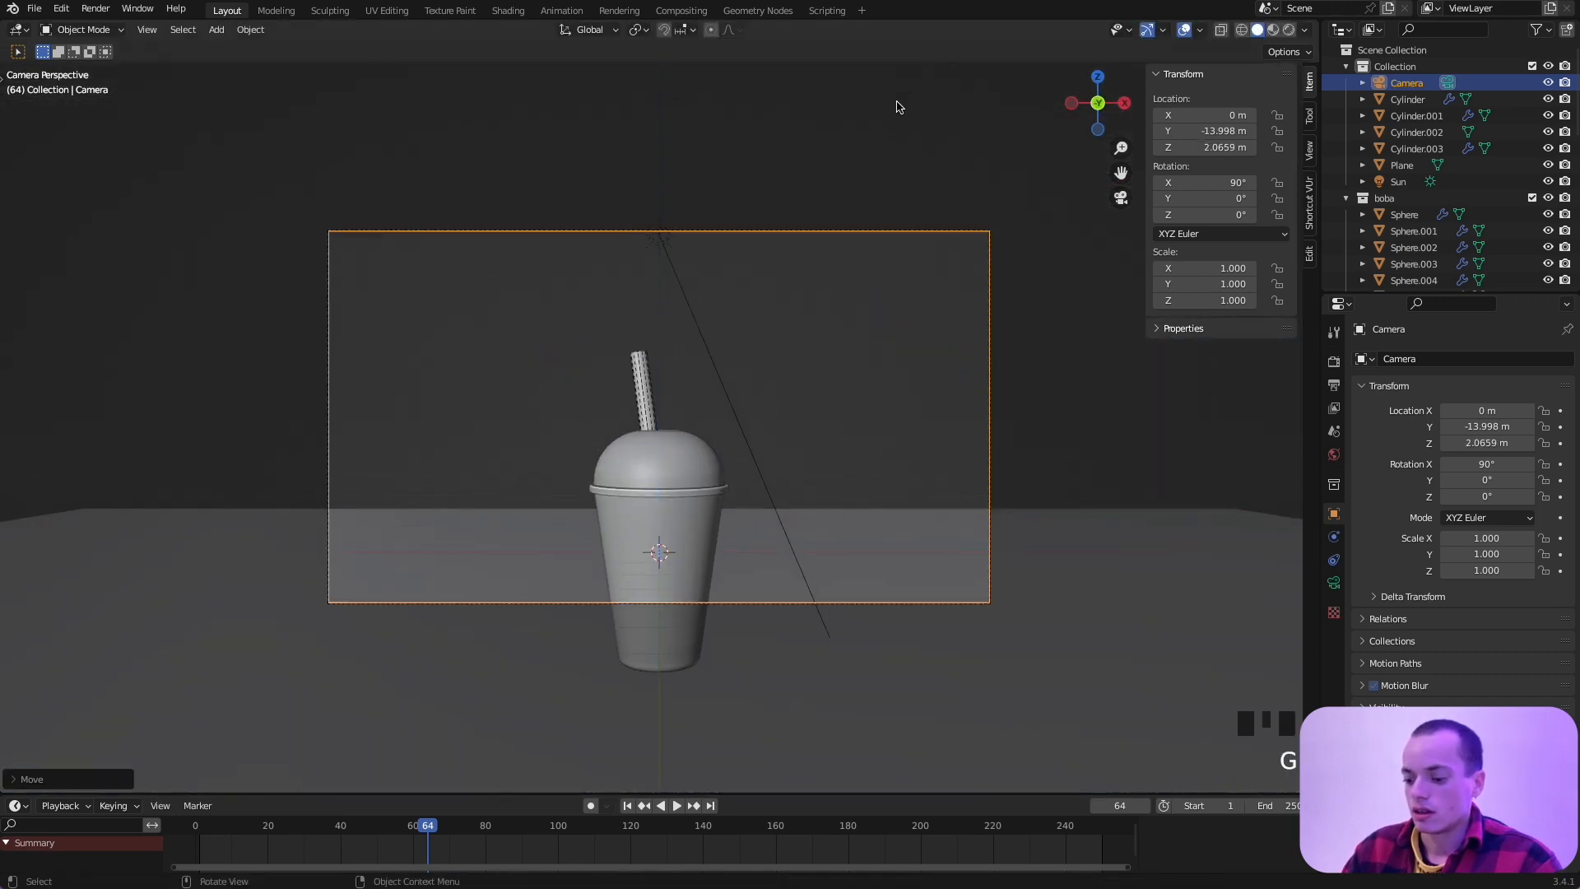
key(r)
key(x)
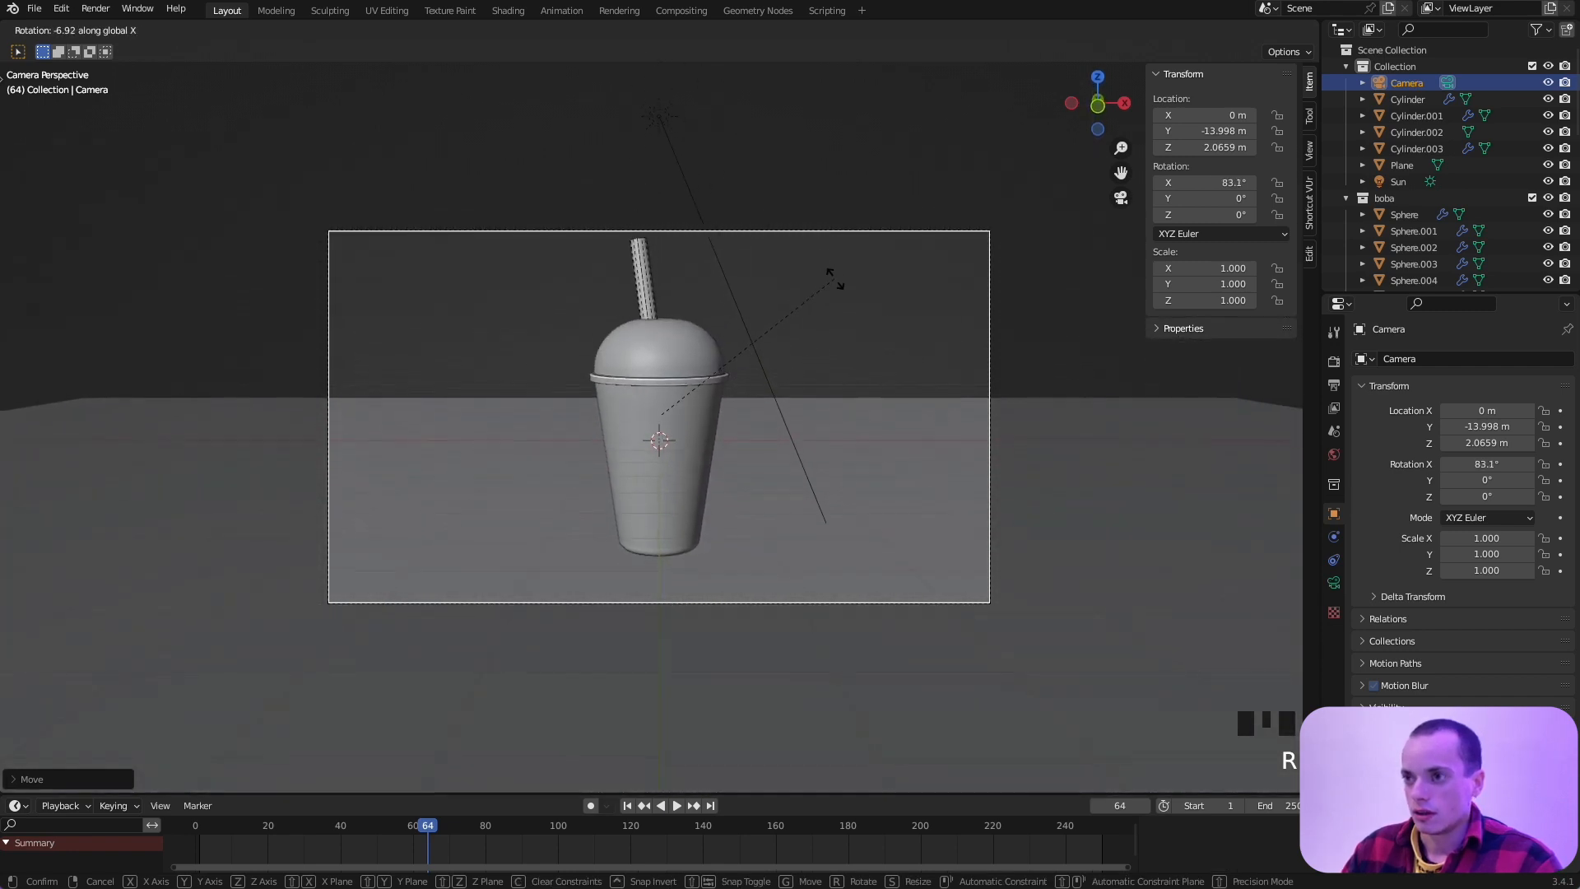
click(835, 282)
Step: Raise the camera further along Z to about 2.77 m and tilt it down around X to about 81.4°
key(g)
key(z)
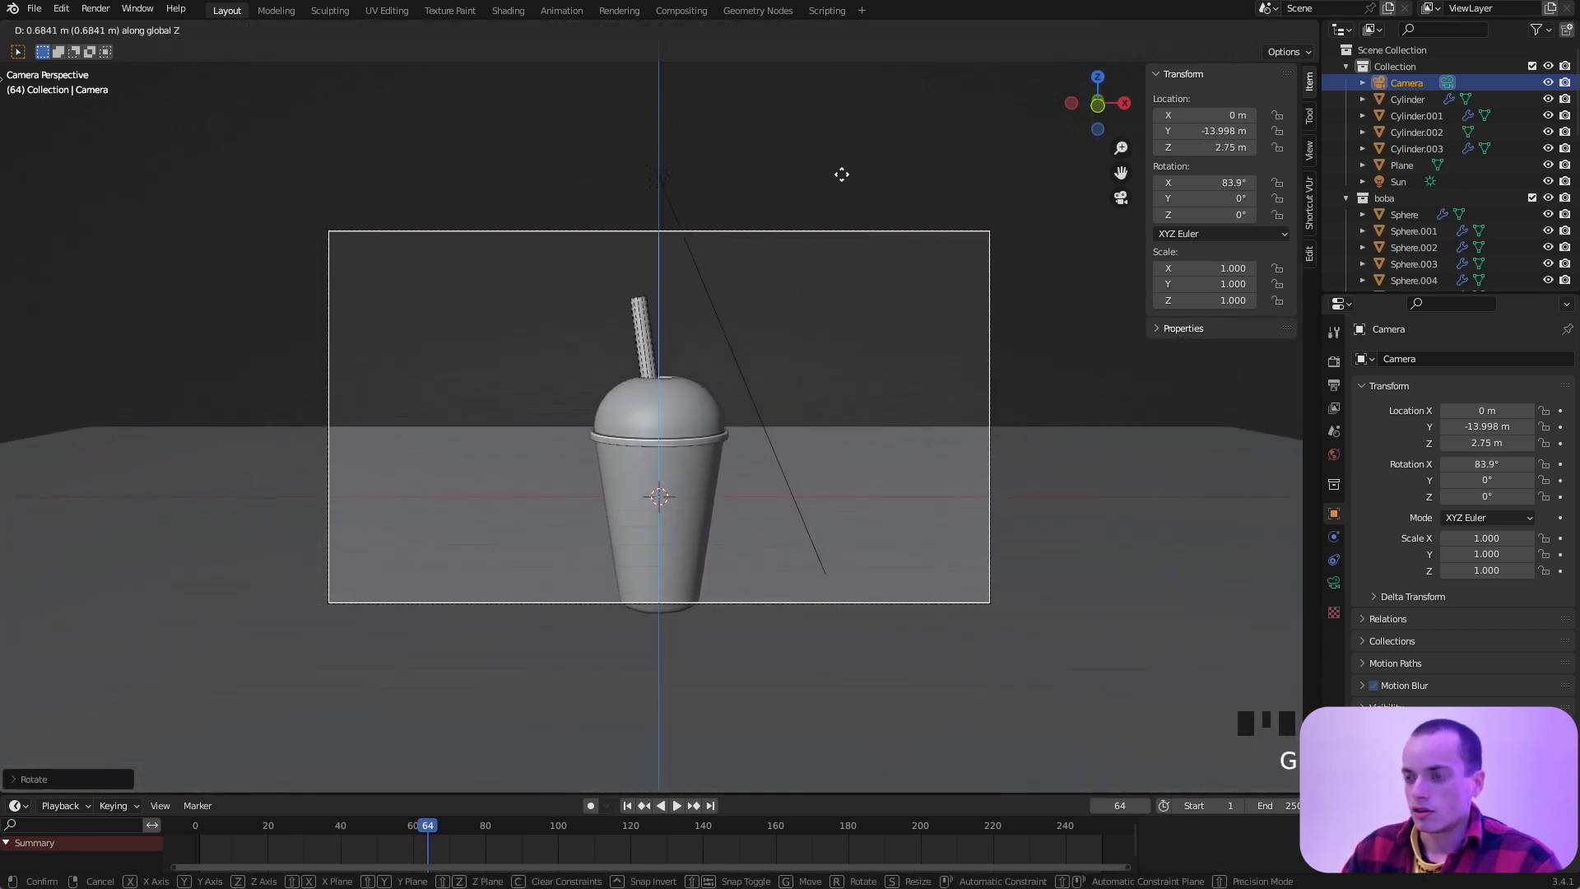
click(839, 173)
key(r)
key(x)
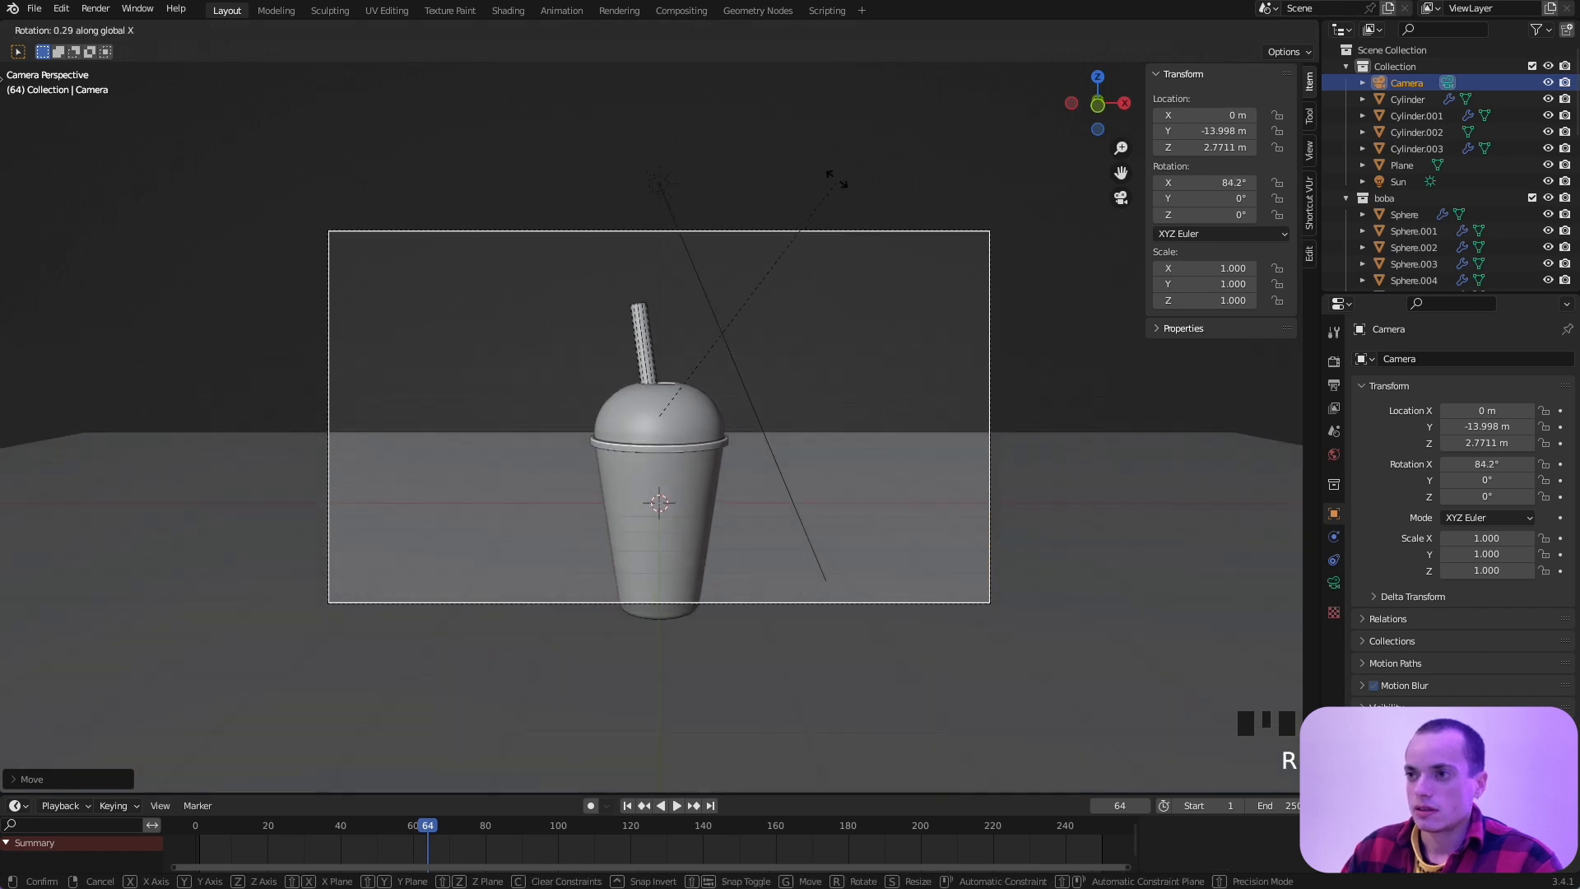
click(839, 154)
Step: Pull the camera back along its local Z to about Y -17.9 m, Z 3.36 m, and preview the framing in rendered shading
key(g)
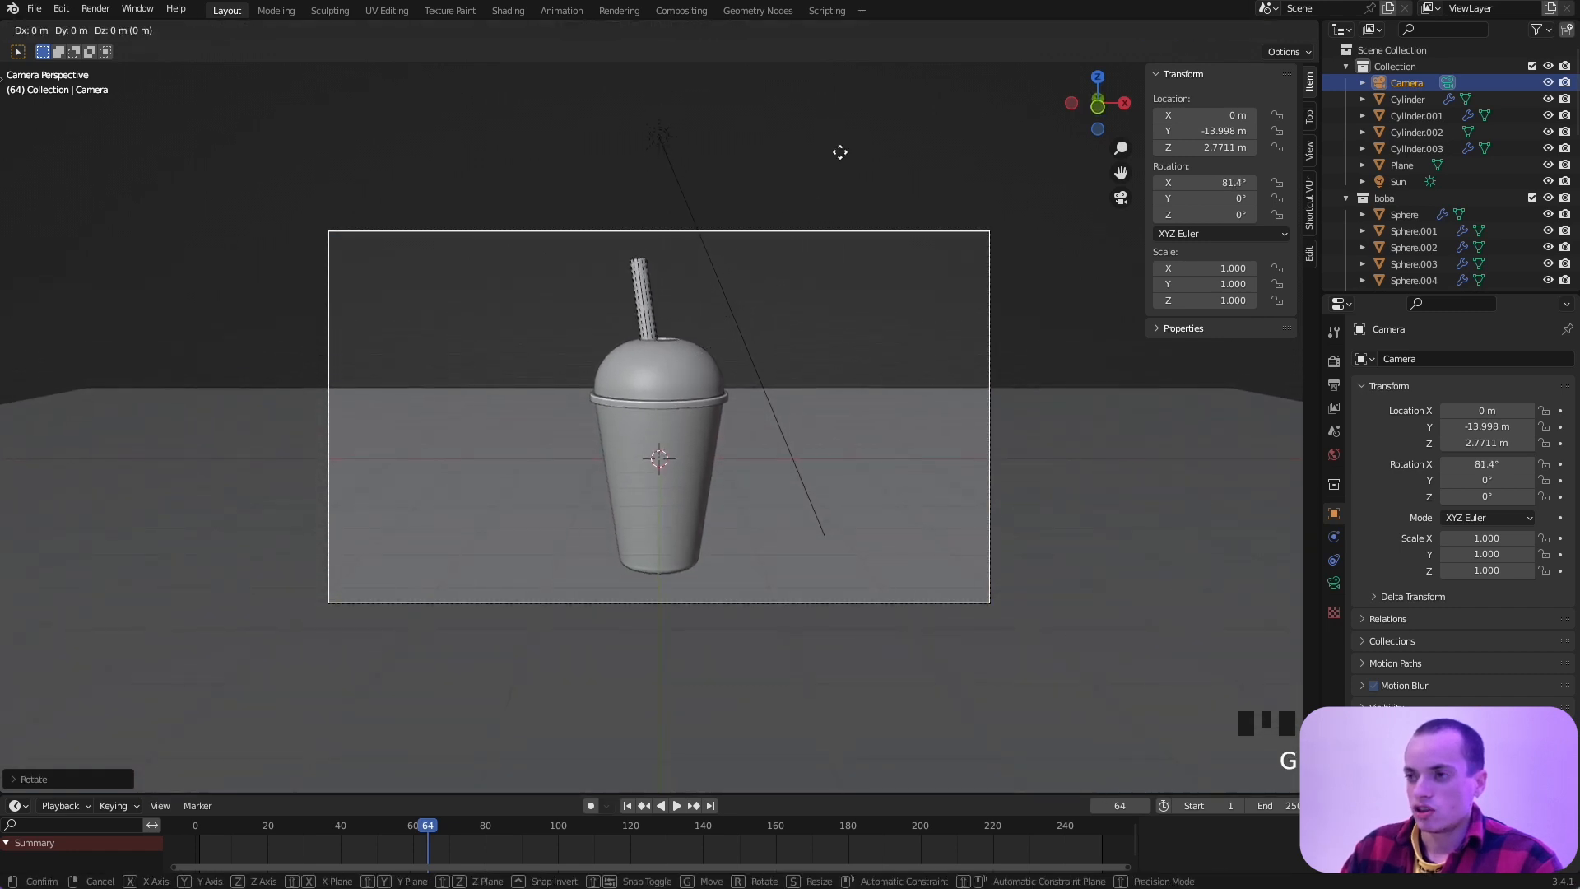
key(z)
key(z)
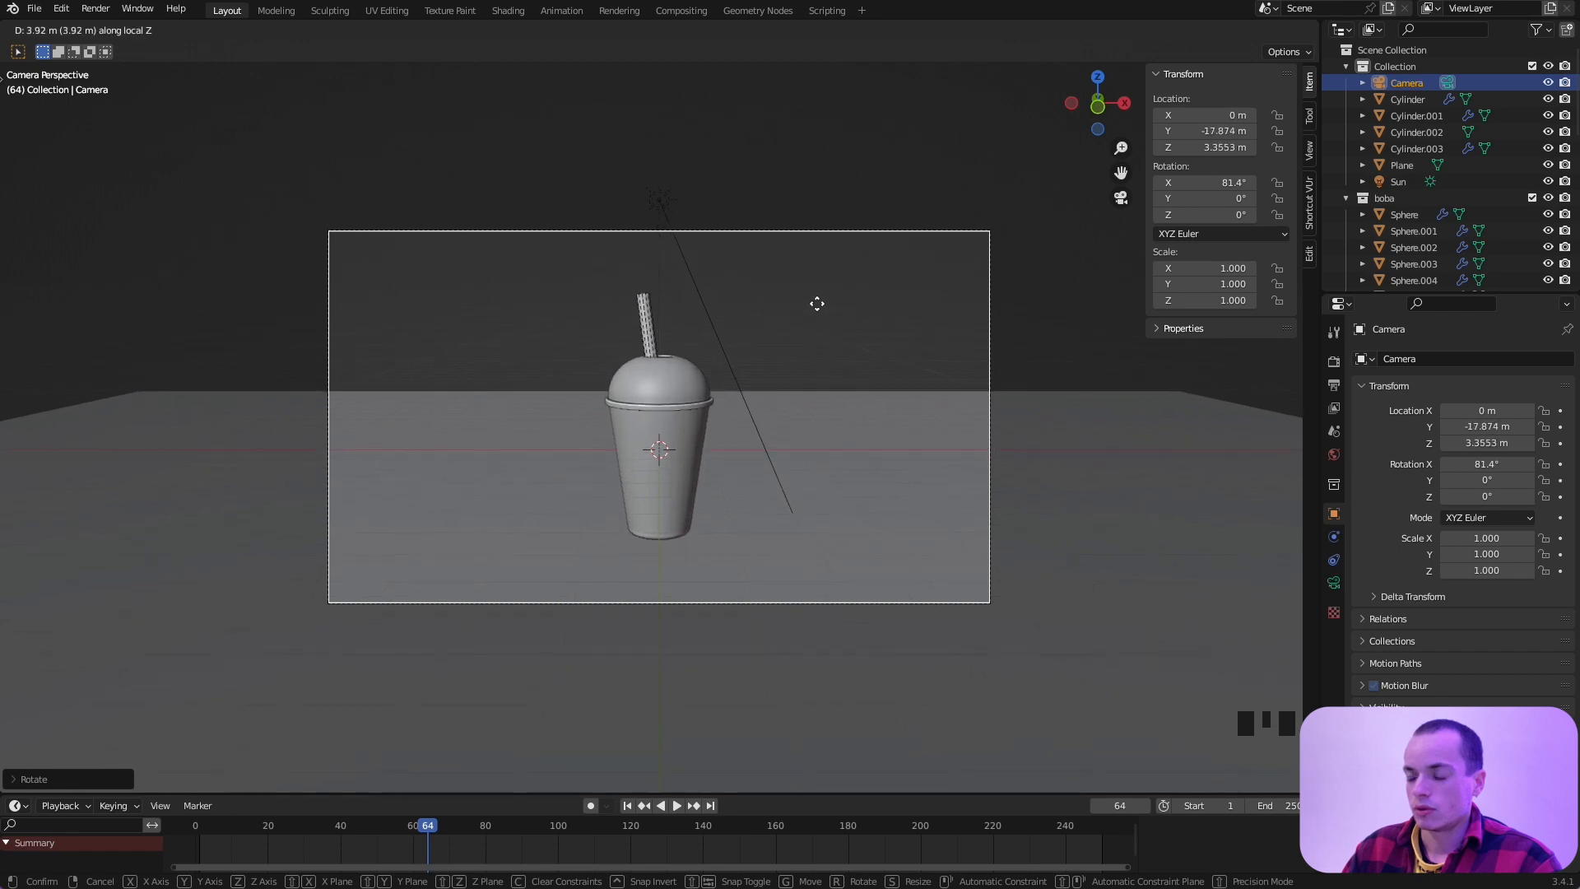
click(819, 309)
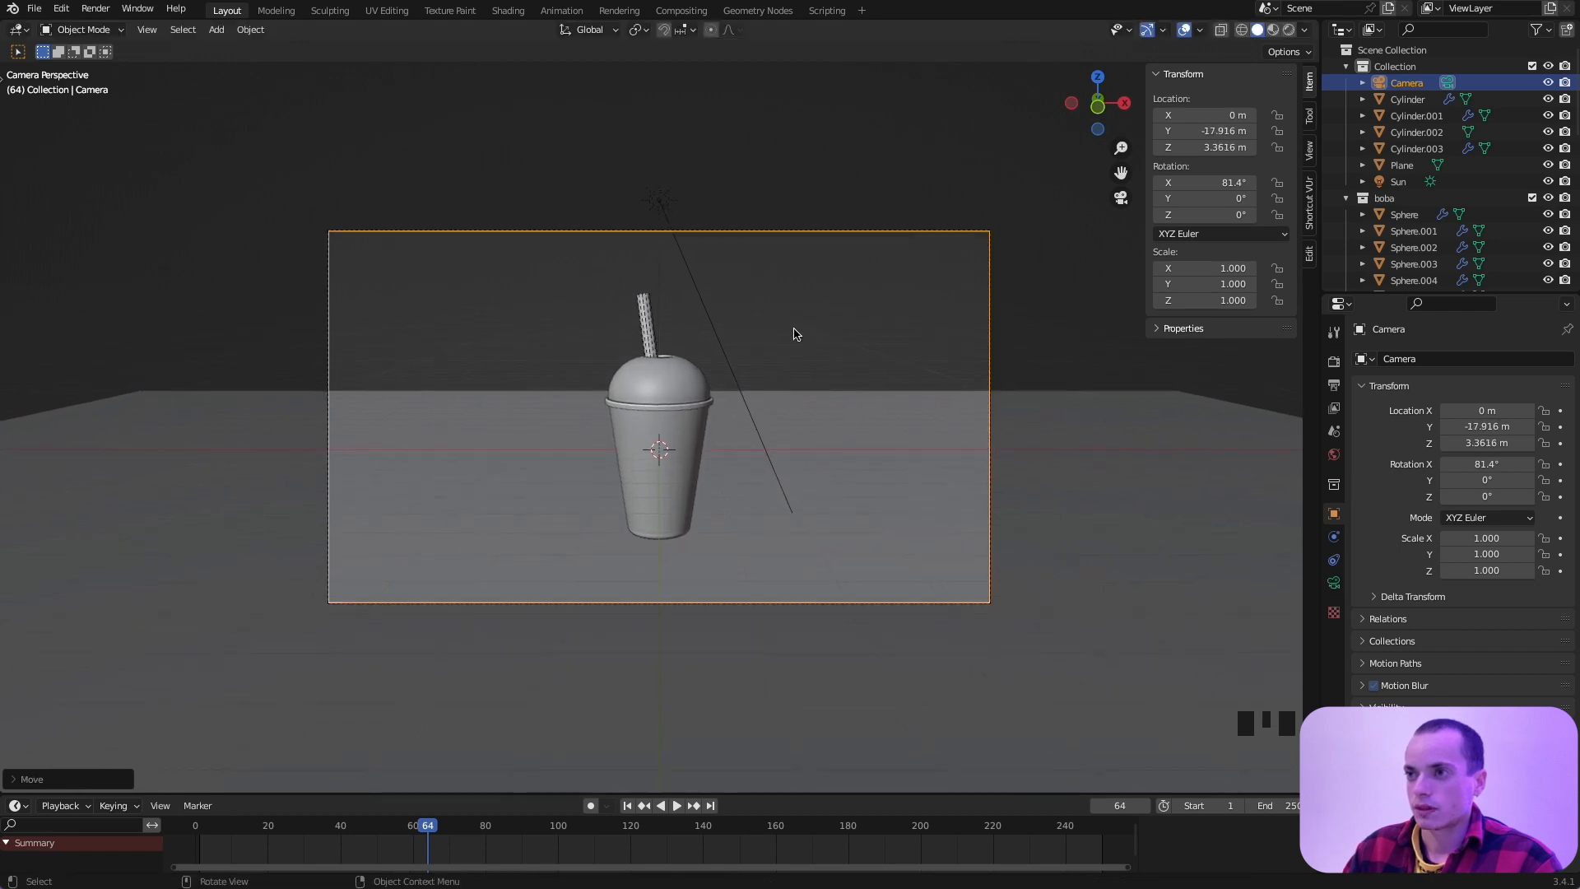
click(1290, 33)
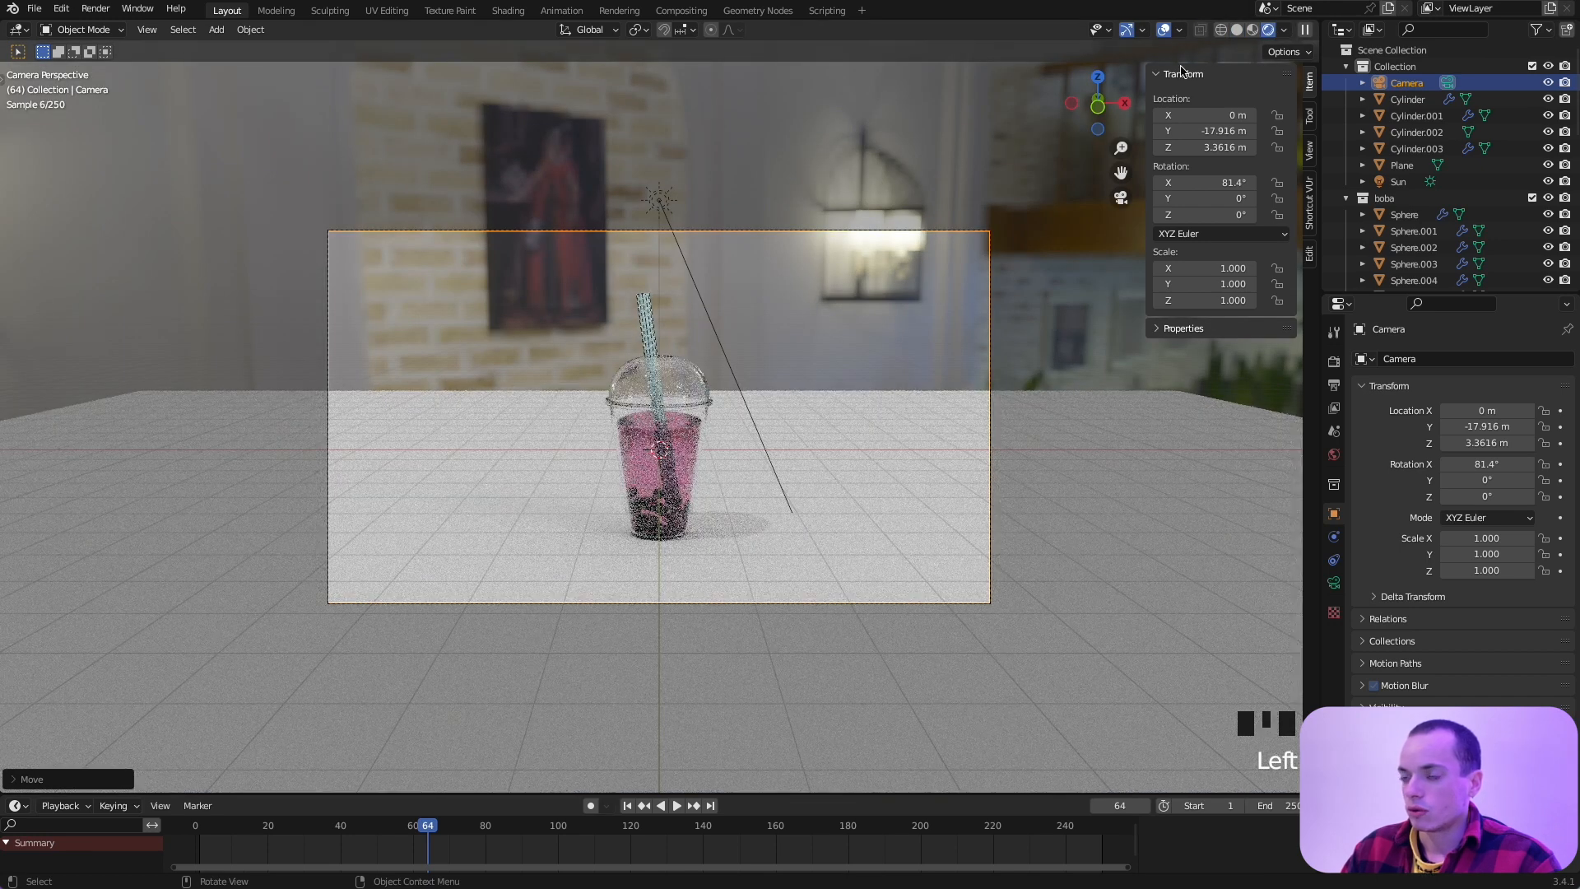
Step: Return to solid shading, select the ground plane and apply its scale
click(660, 206)
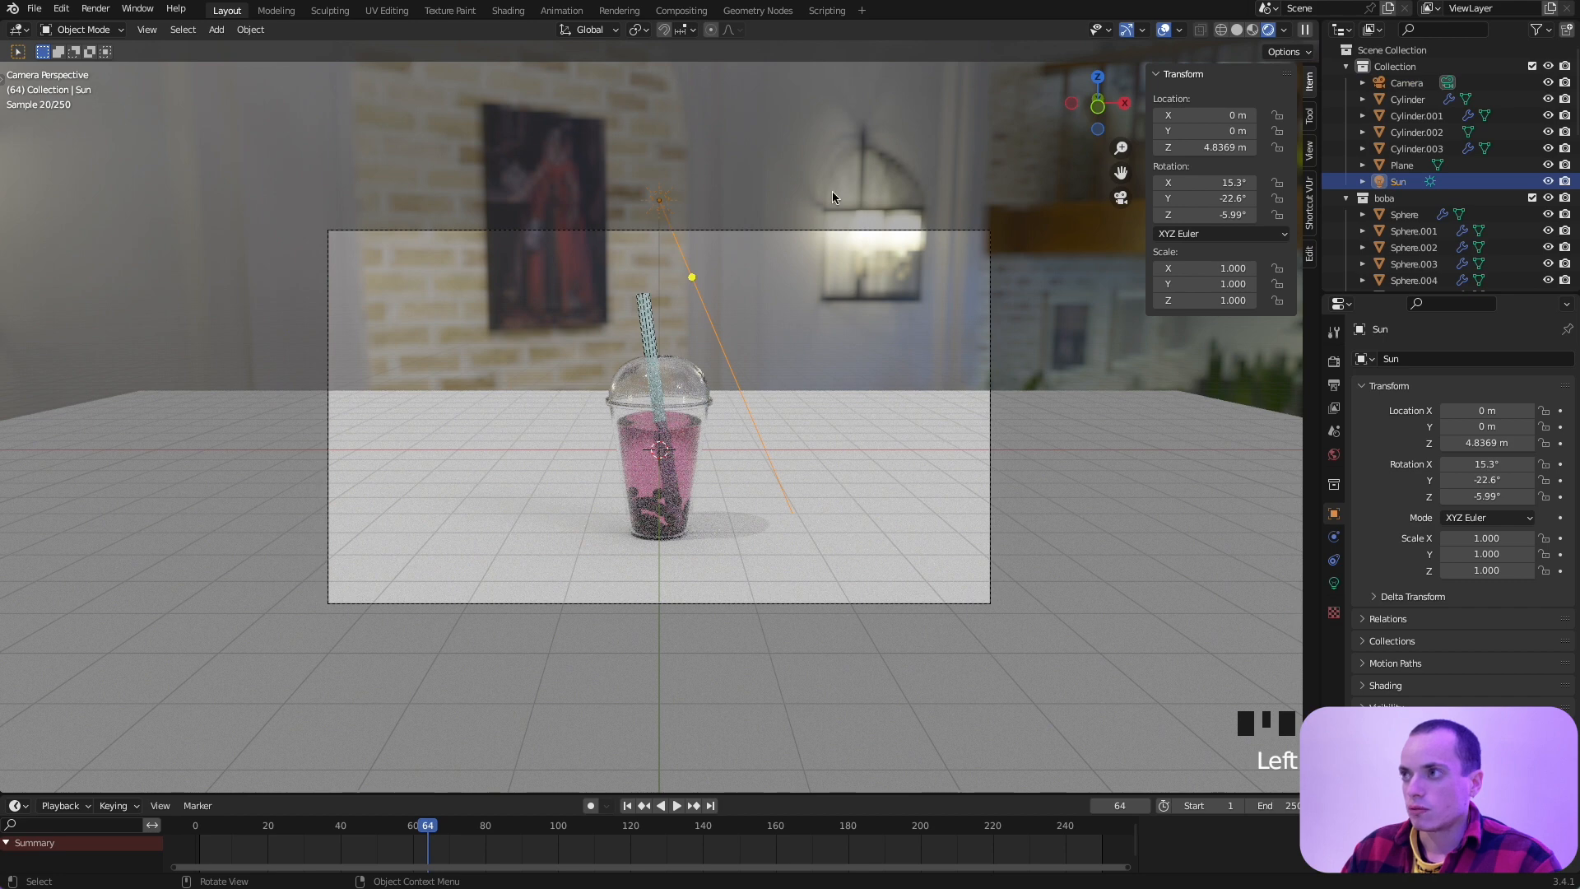
click(1238, 30)
scroll(833, 284, up, 6)
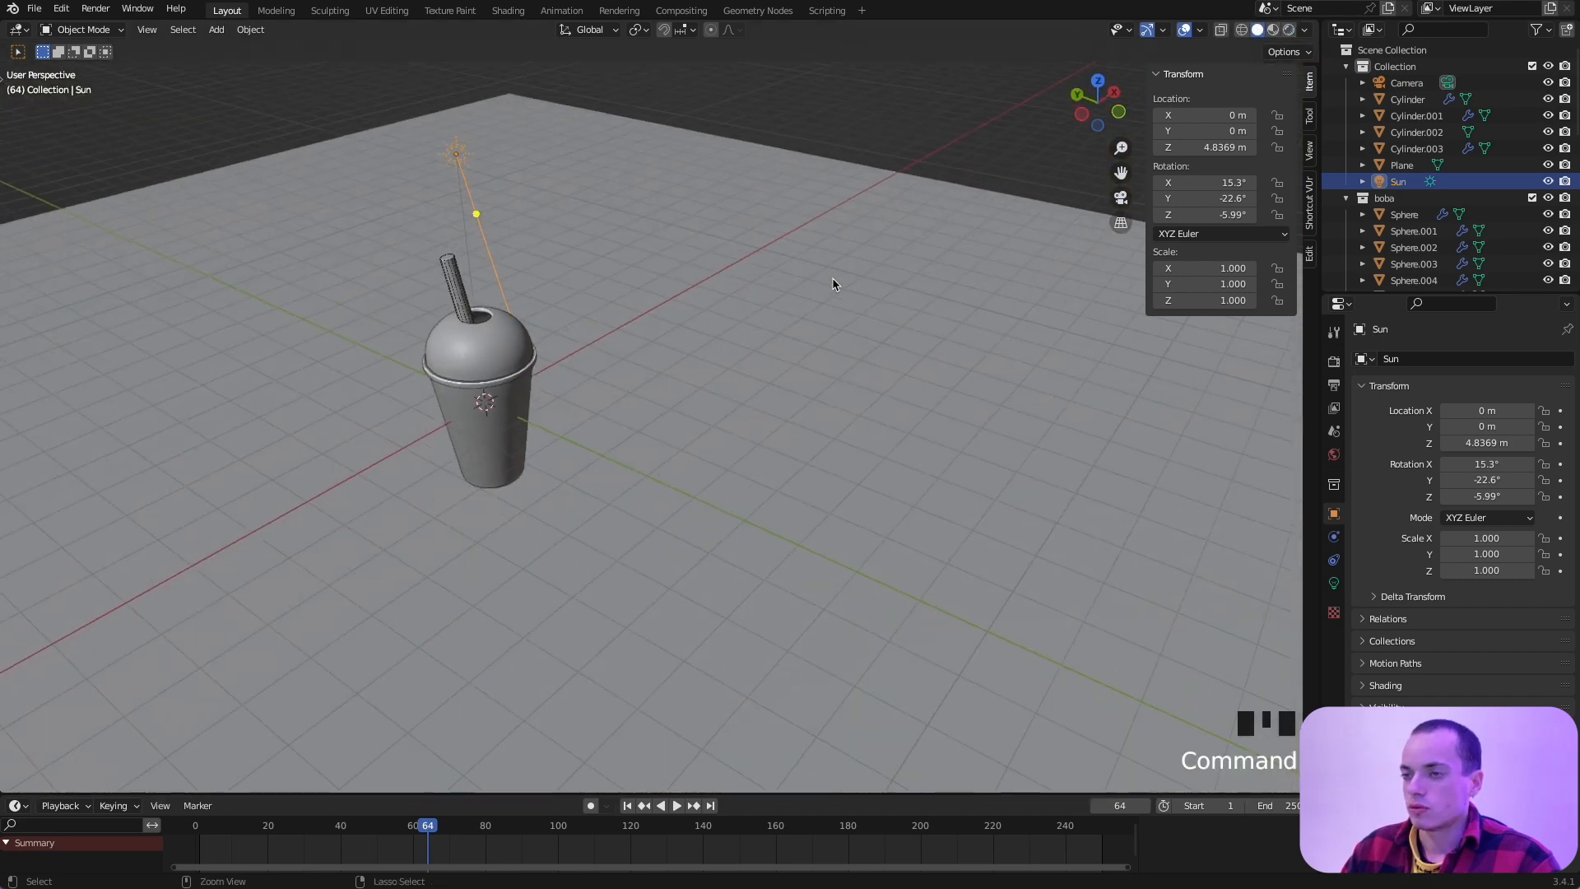
super+scroll(834, 284, down, 6)
click(670, 496)
shift+scroll(669, 497, left, 3)
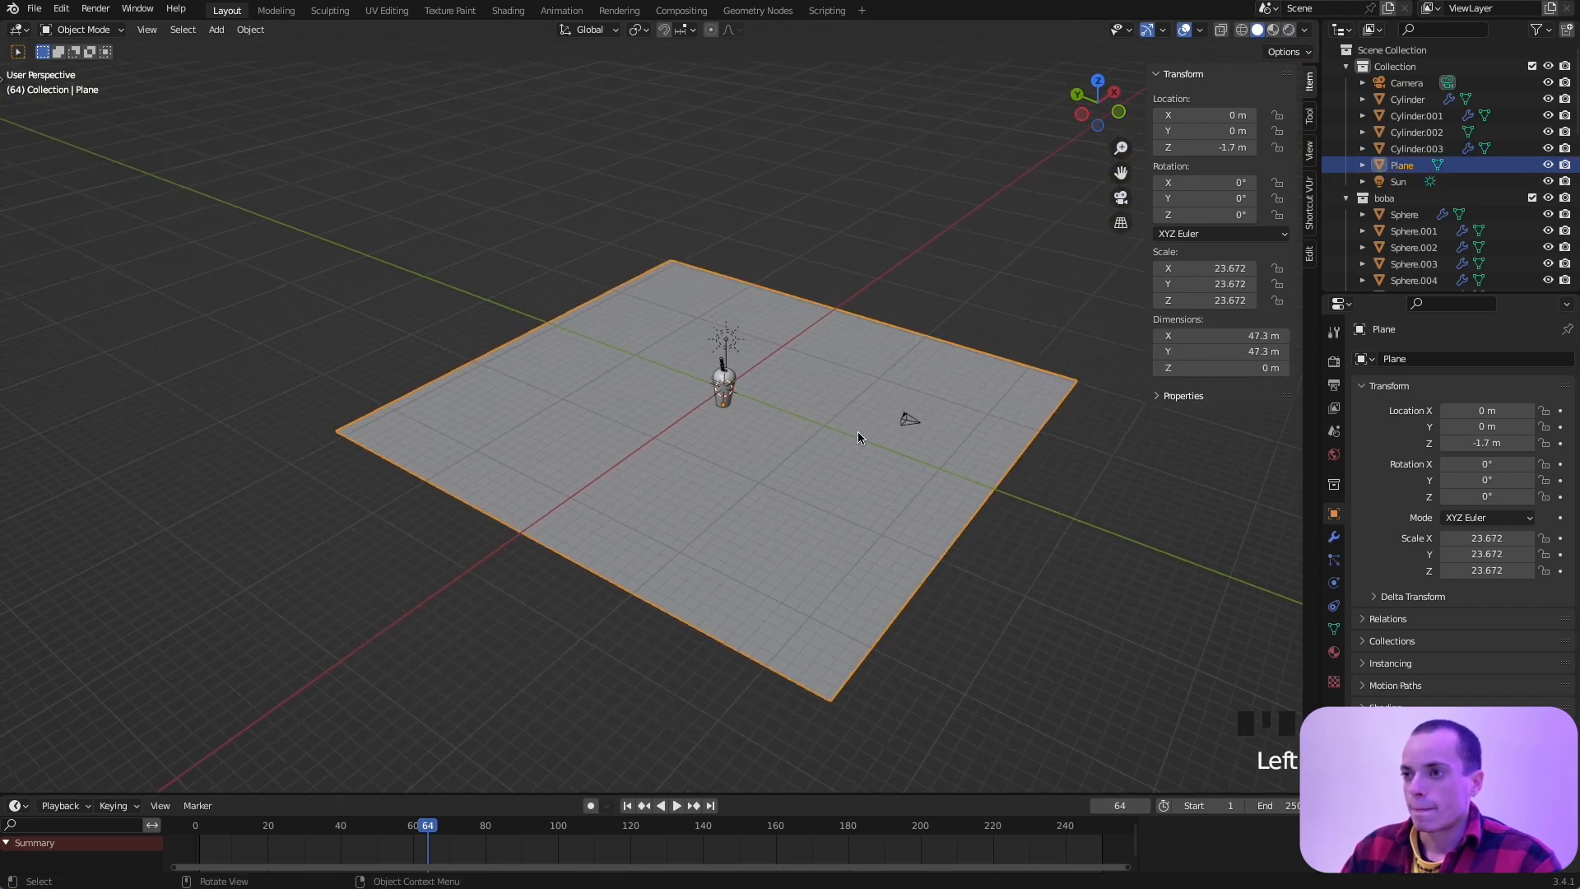
key(ctrl+a)
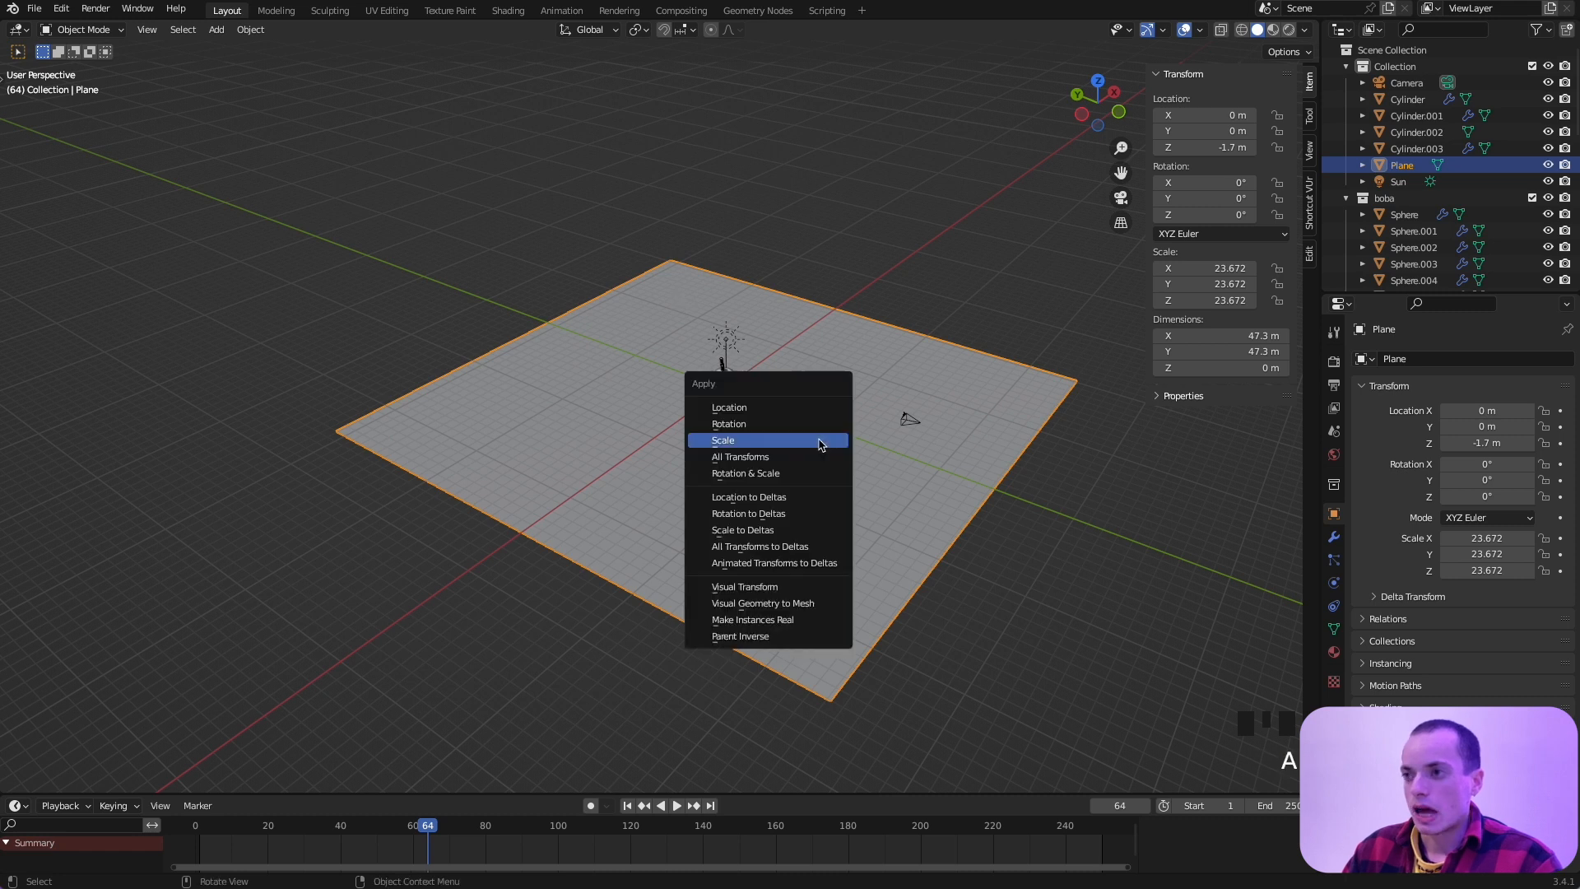
click(723, 442)
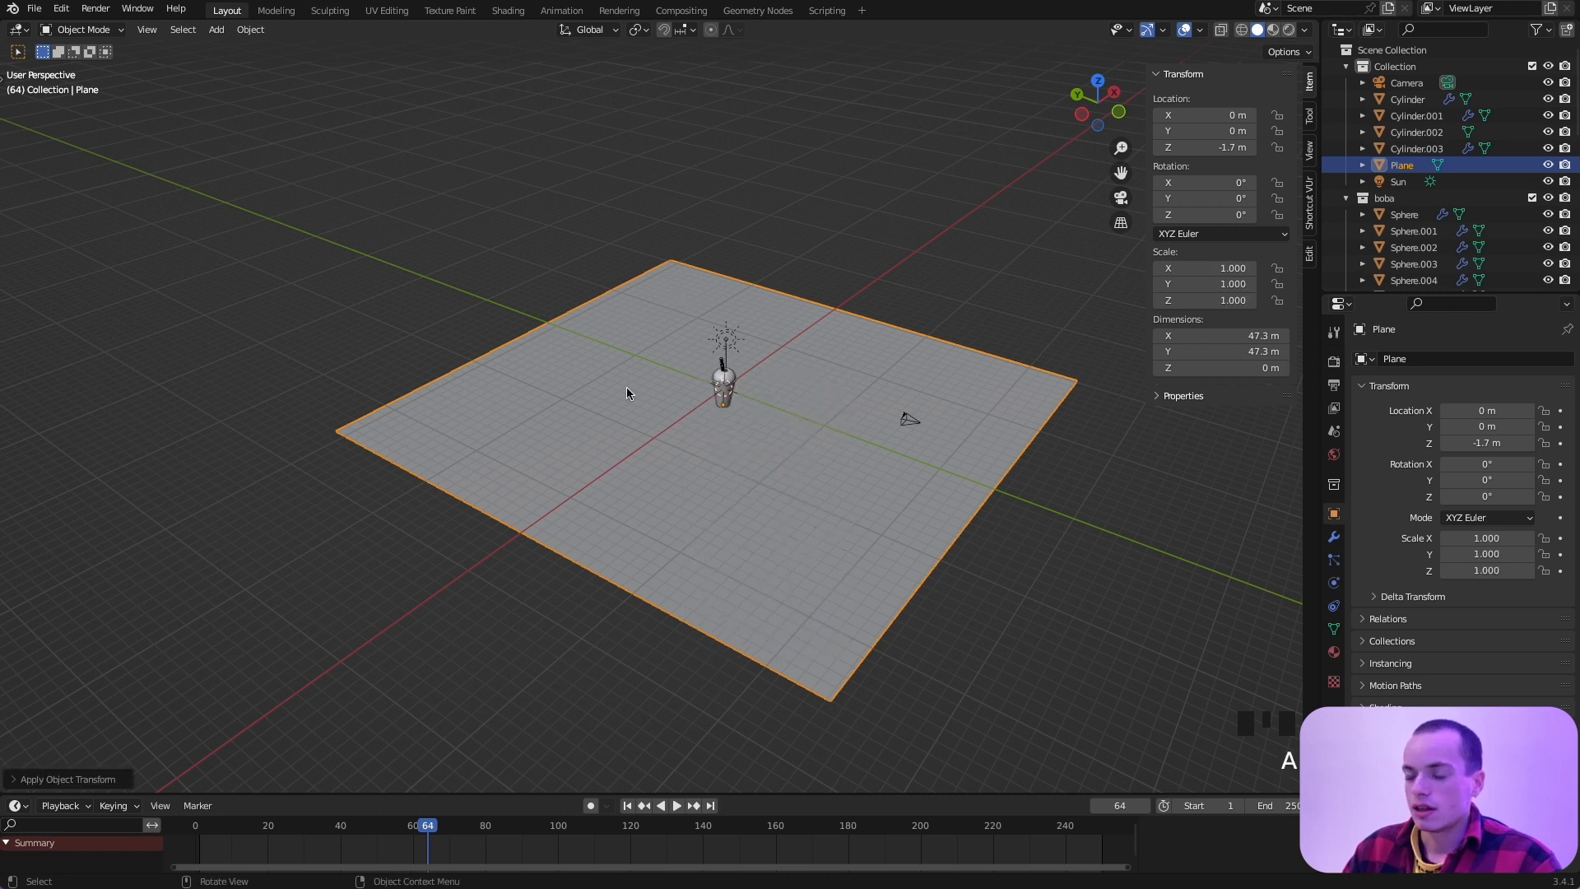
Step: Extrude the ground plane's edge behind the cup straight up along Z by about 27.8 m to form a back wall
key(Tab)
click(155, 30)
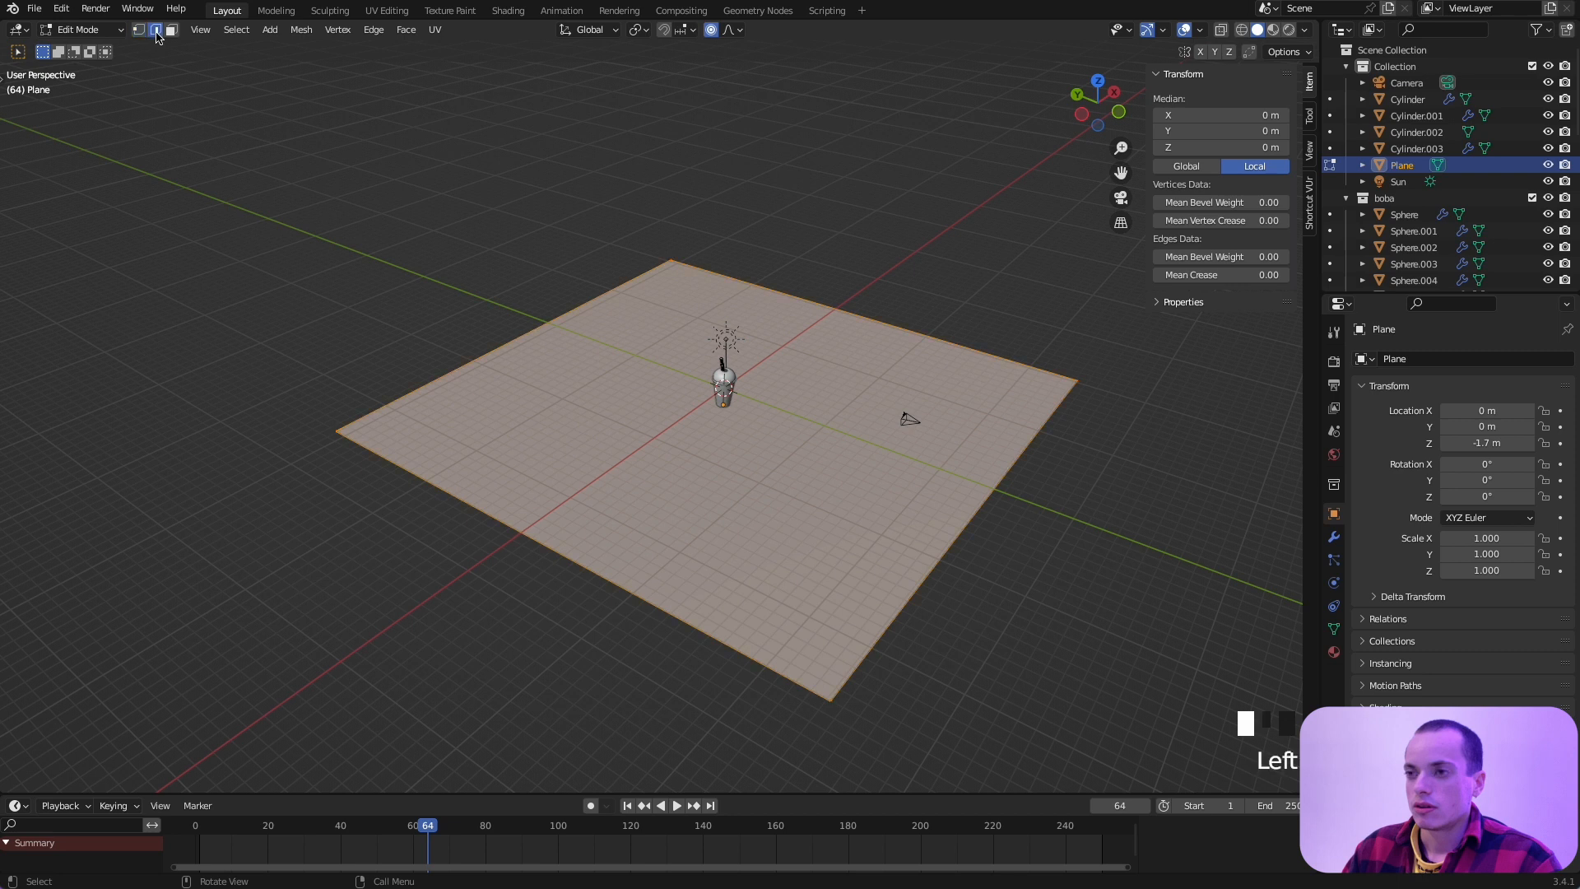
click(155, 30)
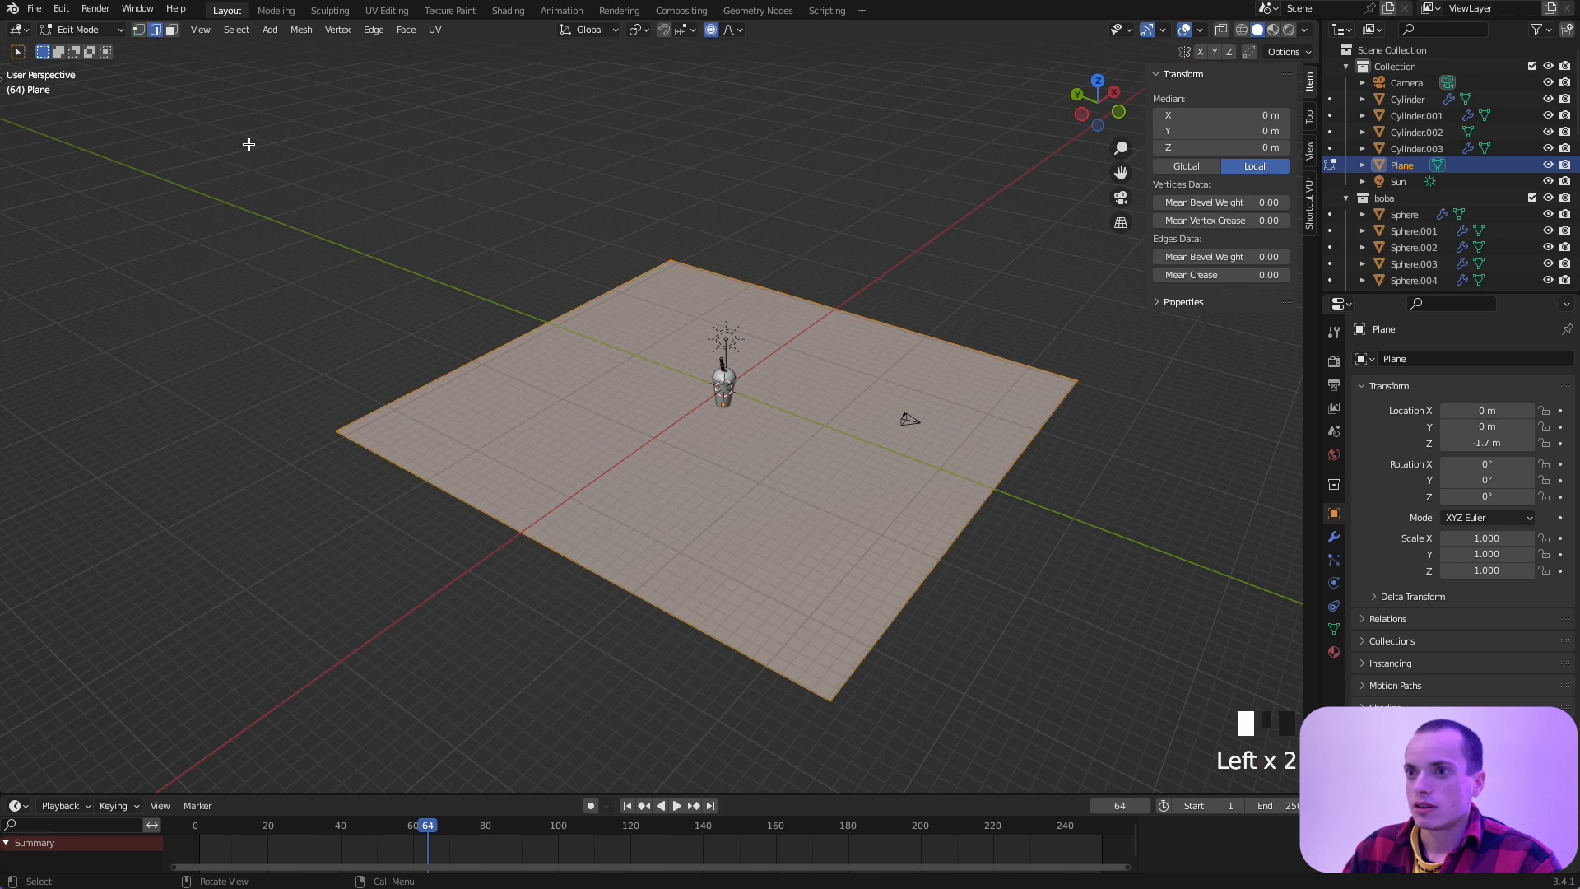
click(444, 376)
key(e)
key(z)
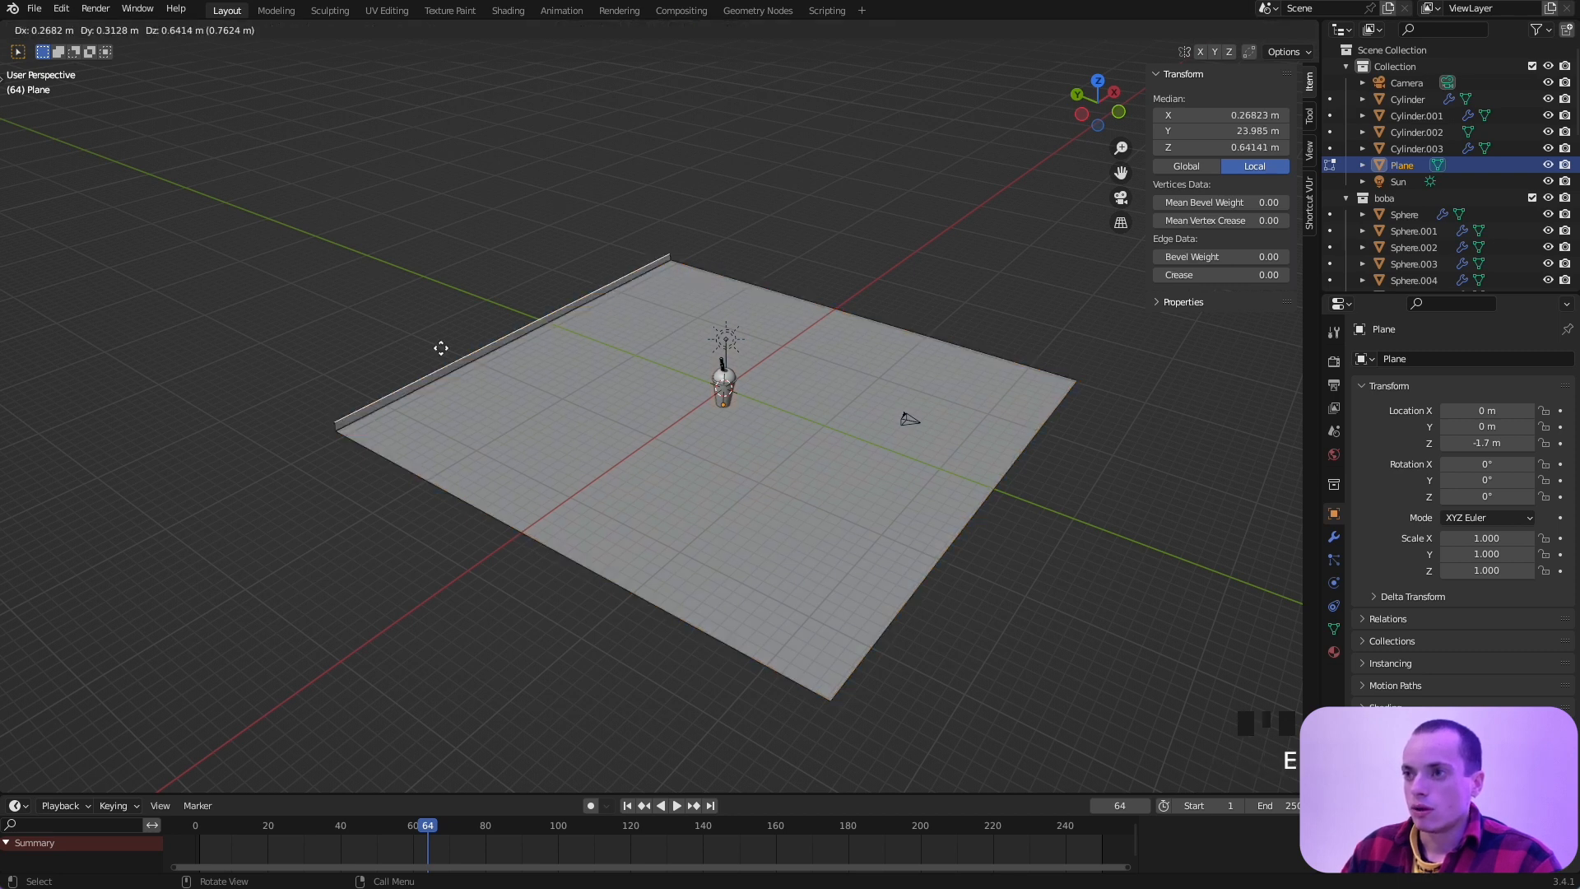
click(415, 75)
Step: Slope the back wall by moving its top edge along Y to about 41.4 m
middle_drag(416, 77, 412, 88)
scroll(413, 87, left, 5)
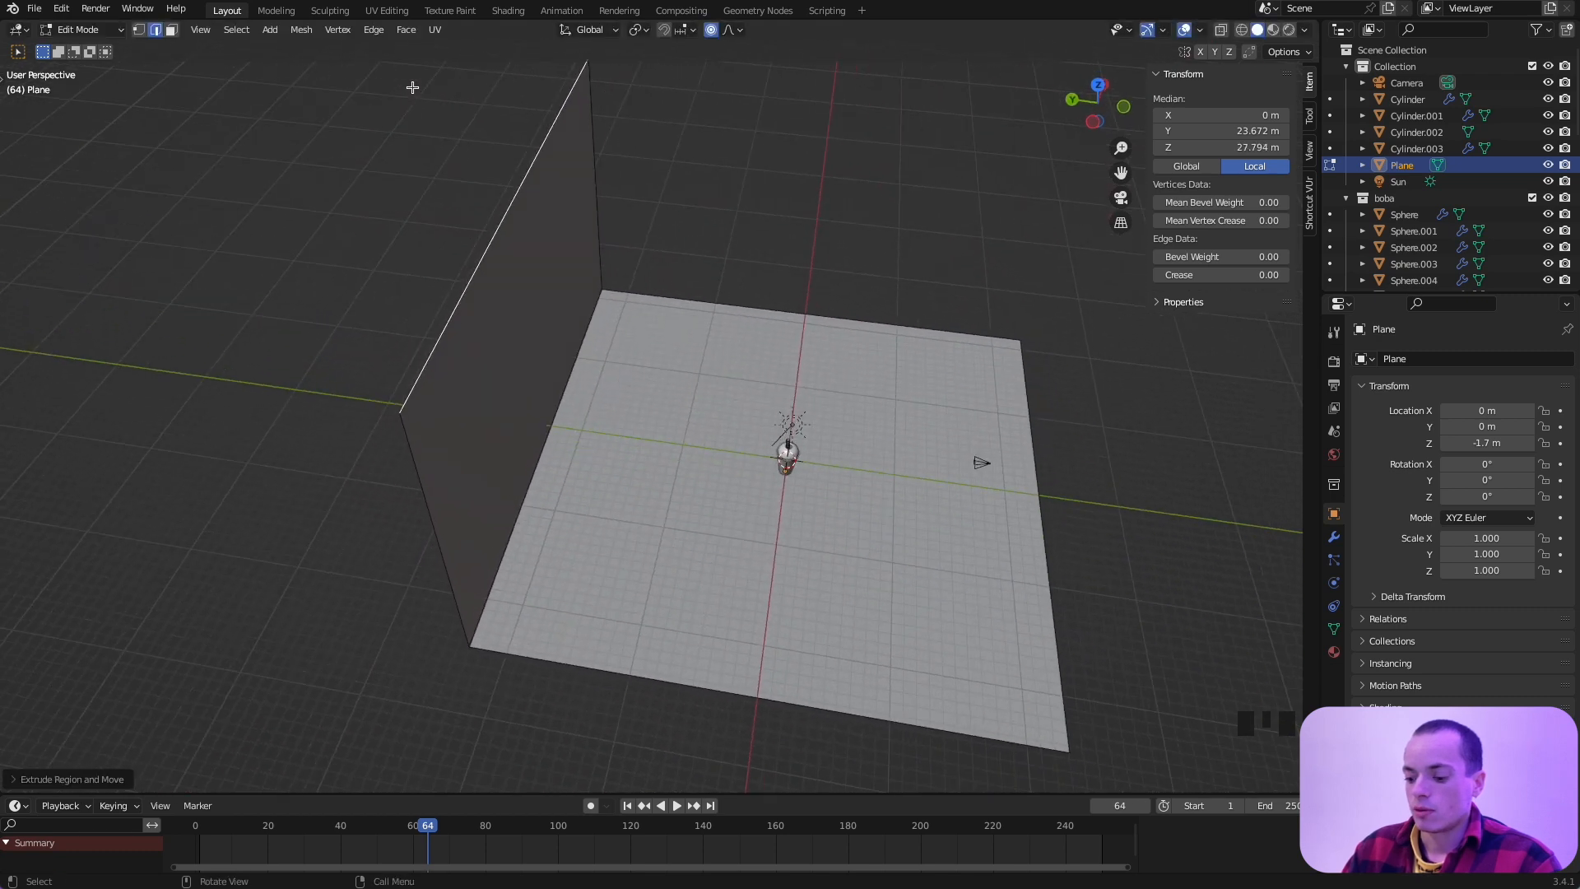
key(g)
key(y)
click(228, 118)
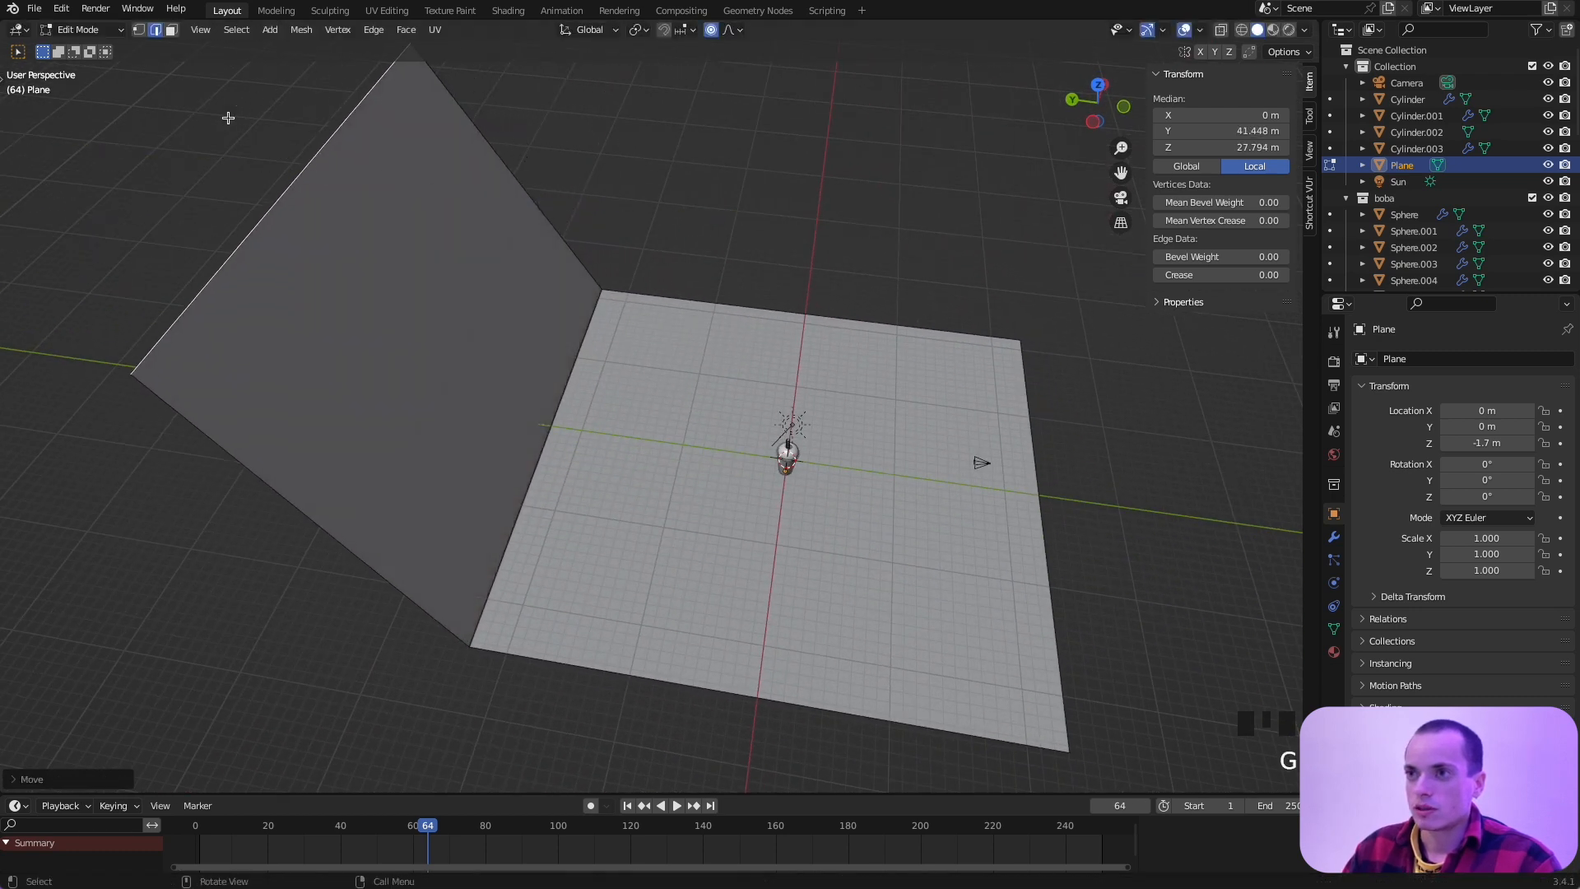
Step: Add a Bevel modifier to the backdrop plane with an amount of 3.38 m and 23 segments
scroll(534, 323, down, 8)
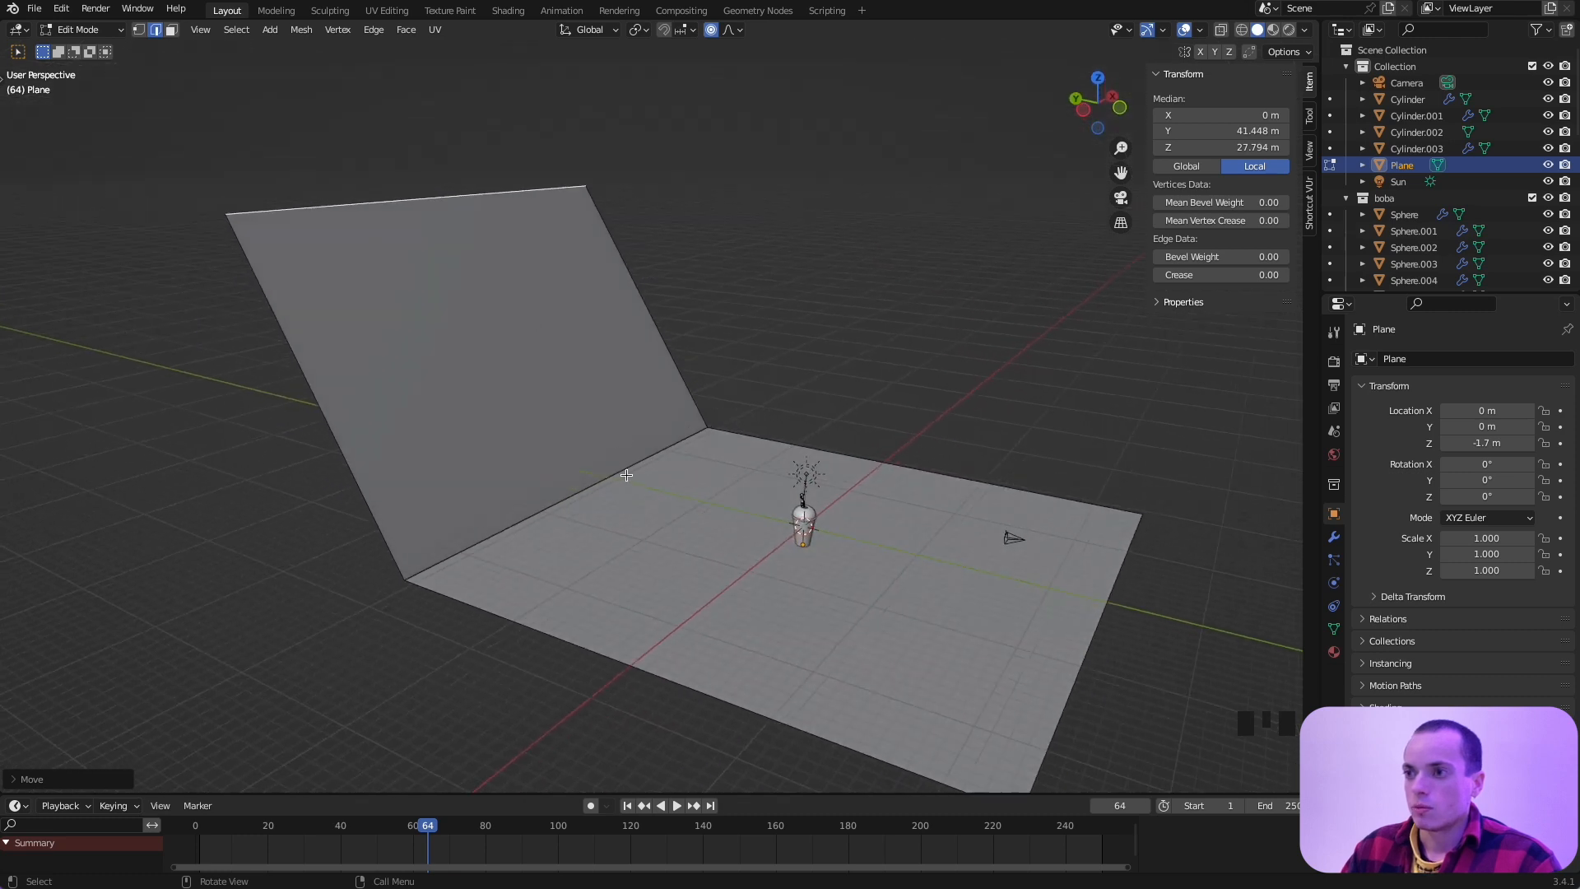
click(619, 475)
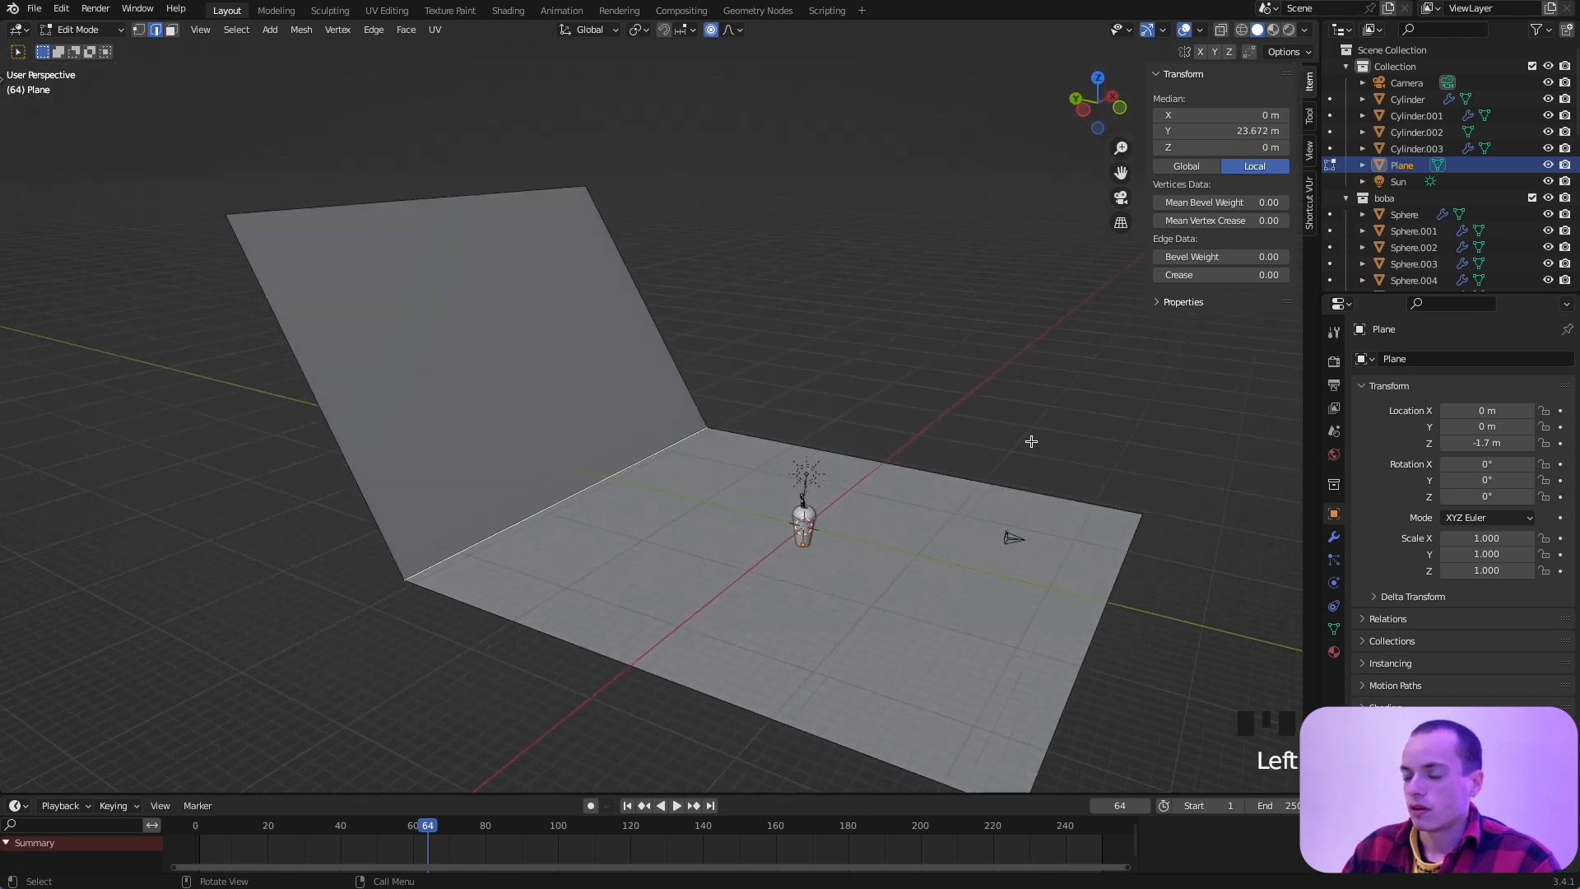
key(Tab)
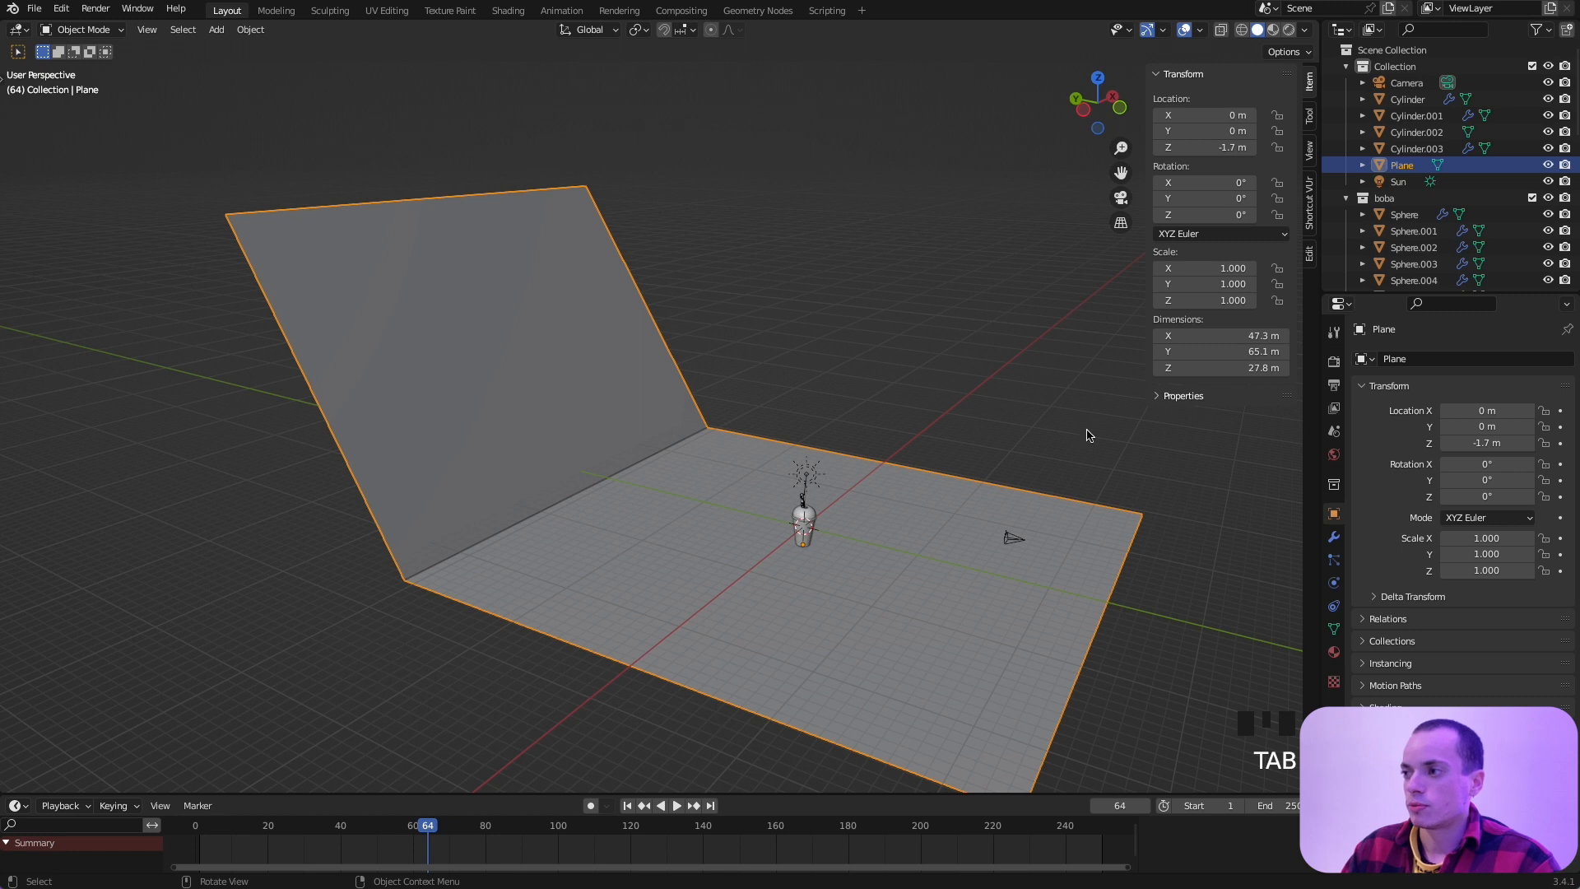
click(1334, 537)
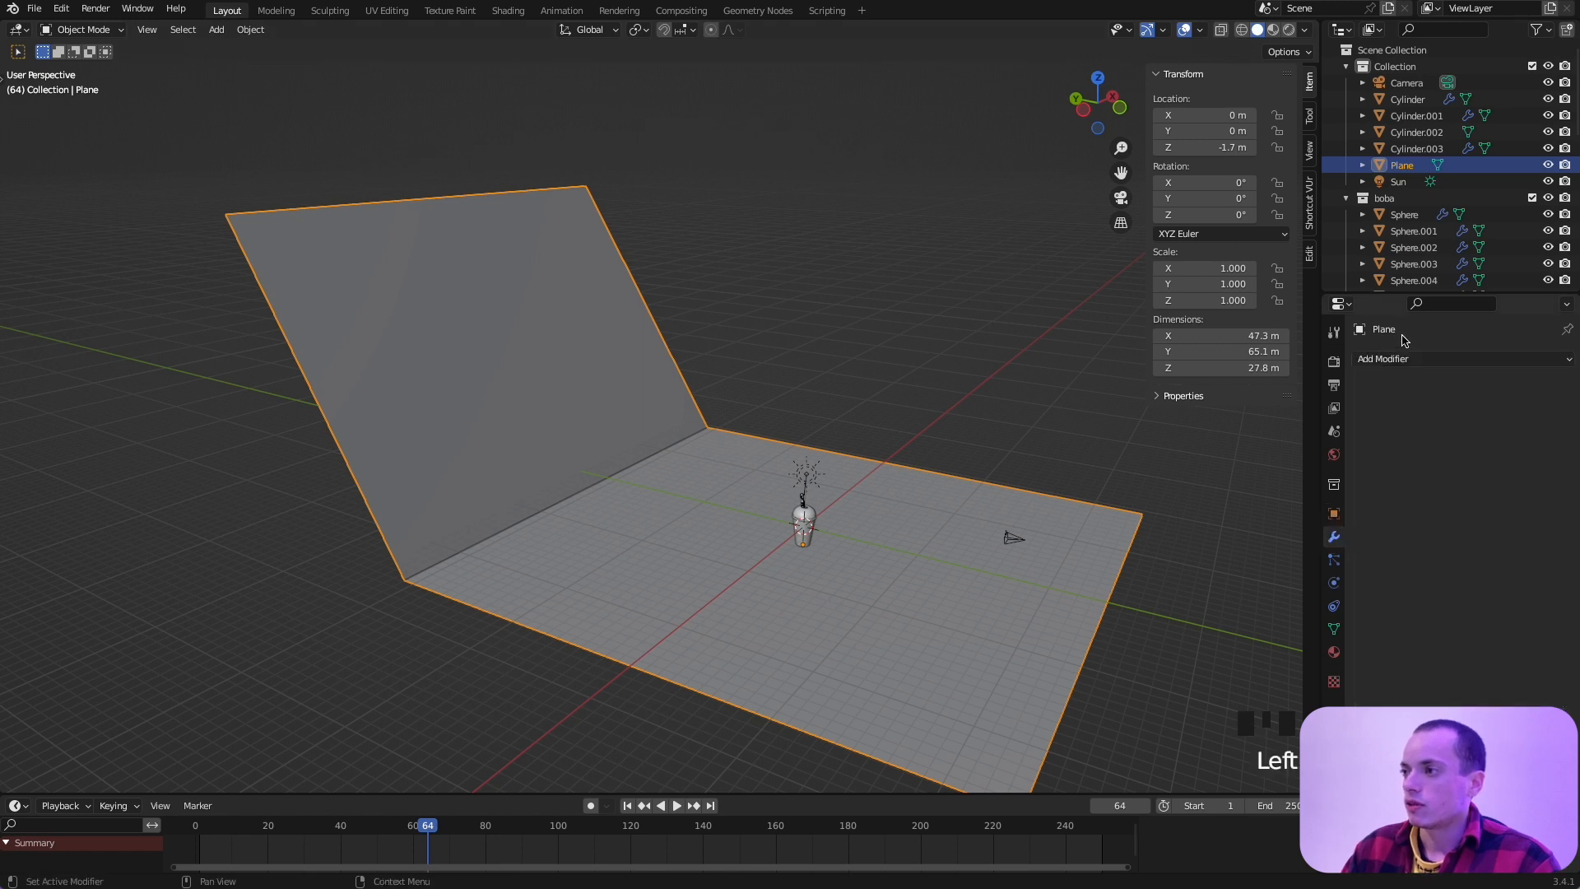
click(1399, 359)
click(1242, 418)
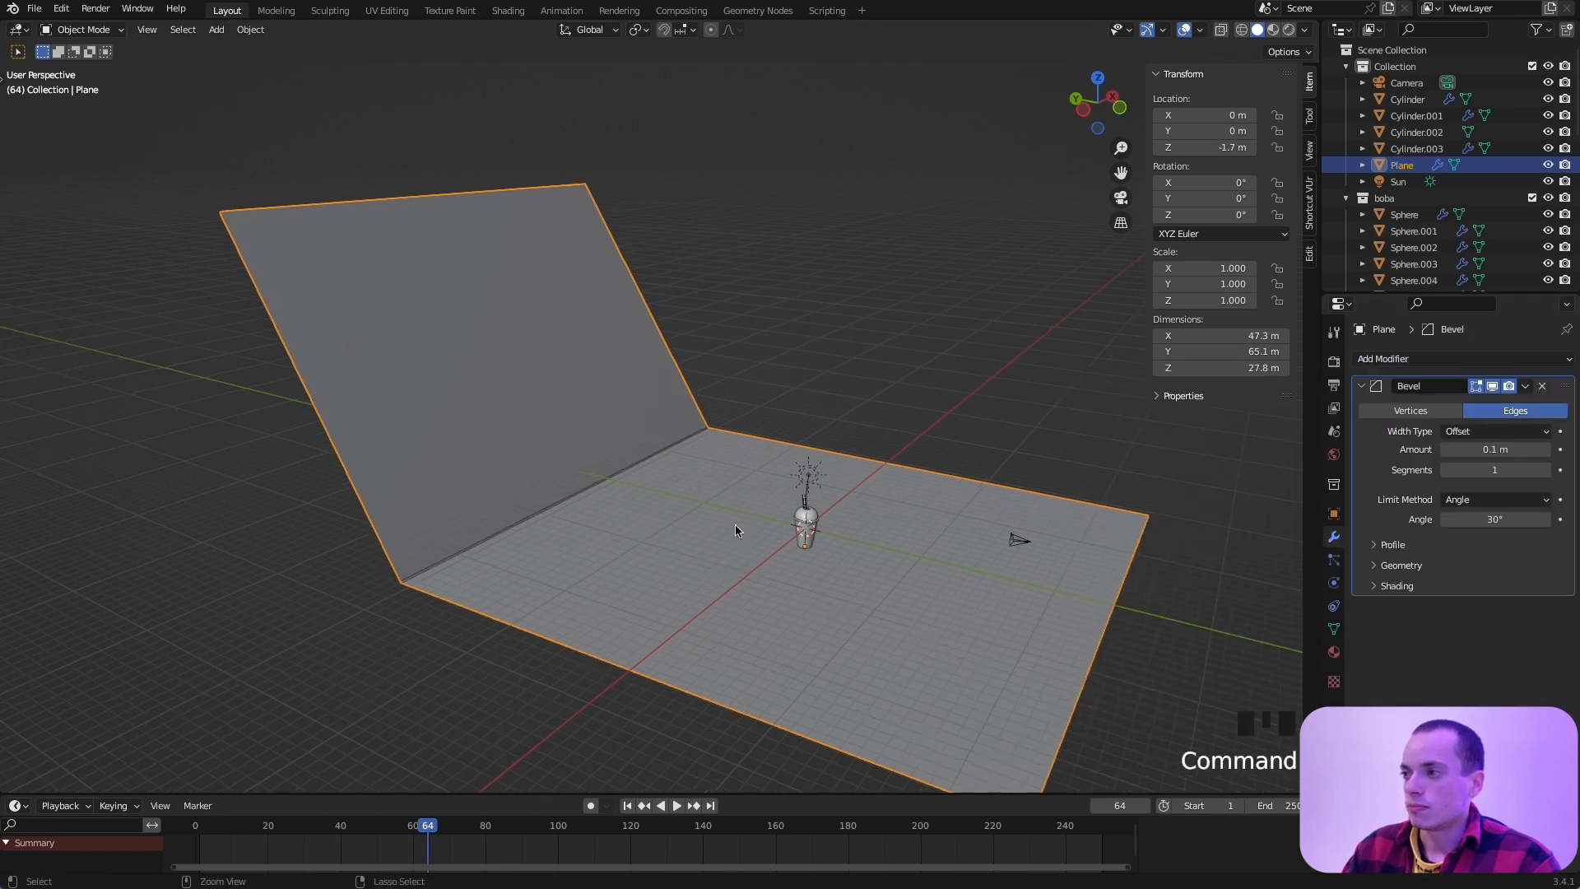
scroll(734, 525, up, 2)
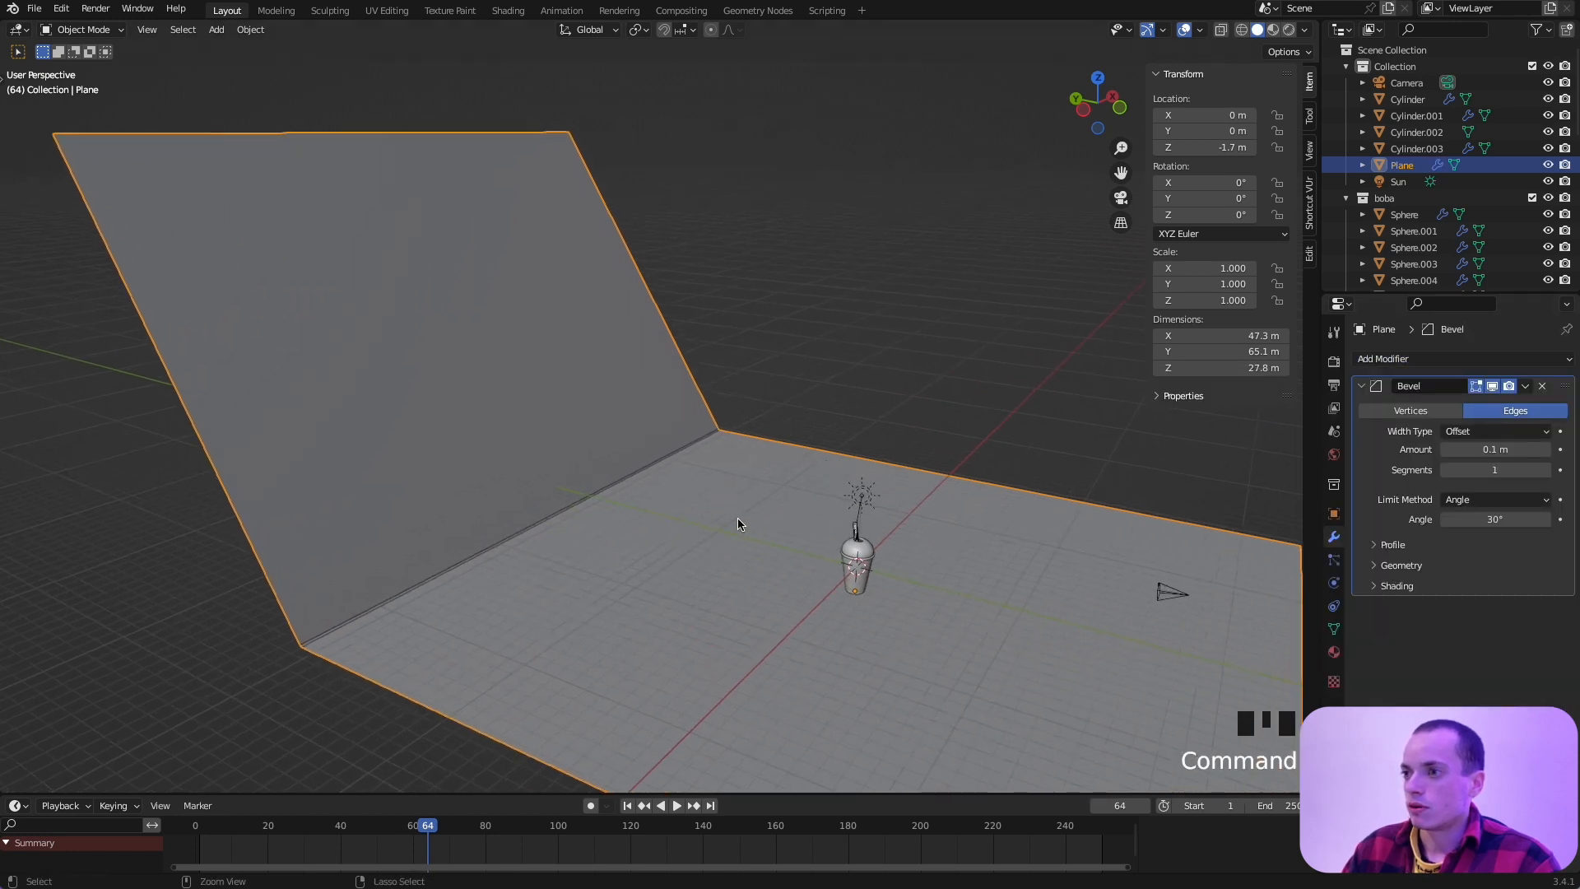
click(1495, 450)
mouse_move(1495, 450)
mouse_down()
mouse_move(1490, 470)
mouse_move(1515, 470)
mouse_up()
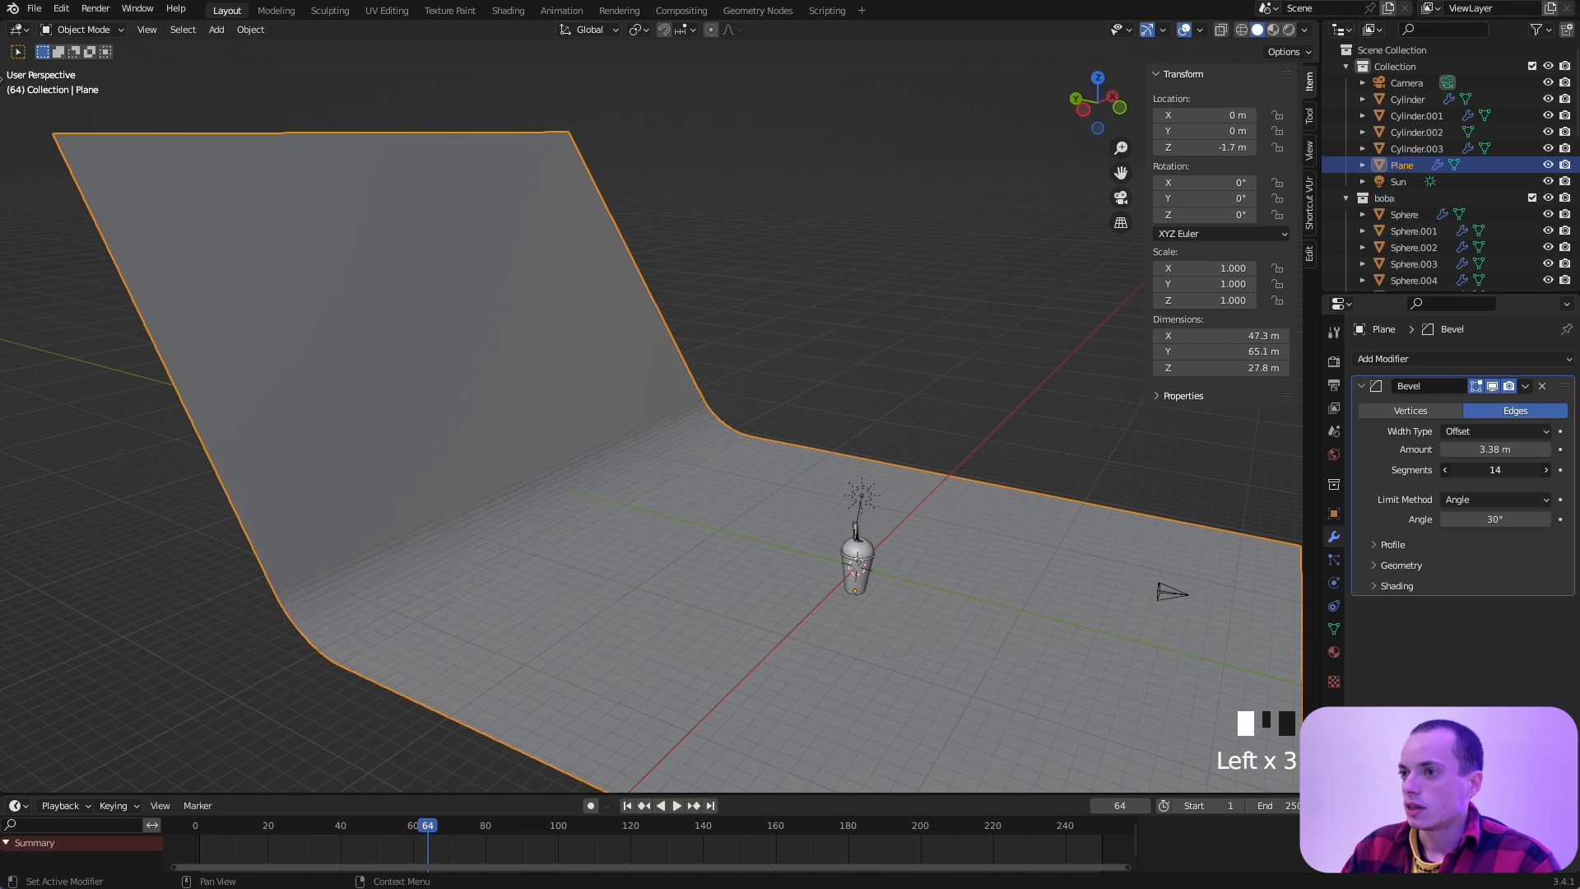
Step: Shade the backdrop plane smooth and preview the scene through the camera in rendered shading
right_click(704, 454)
click(668, 457)
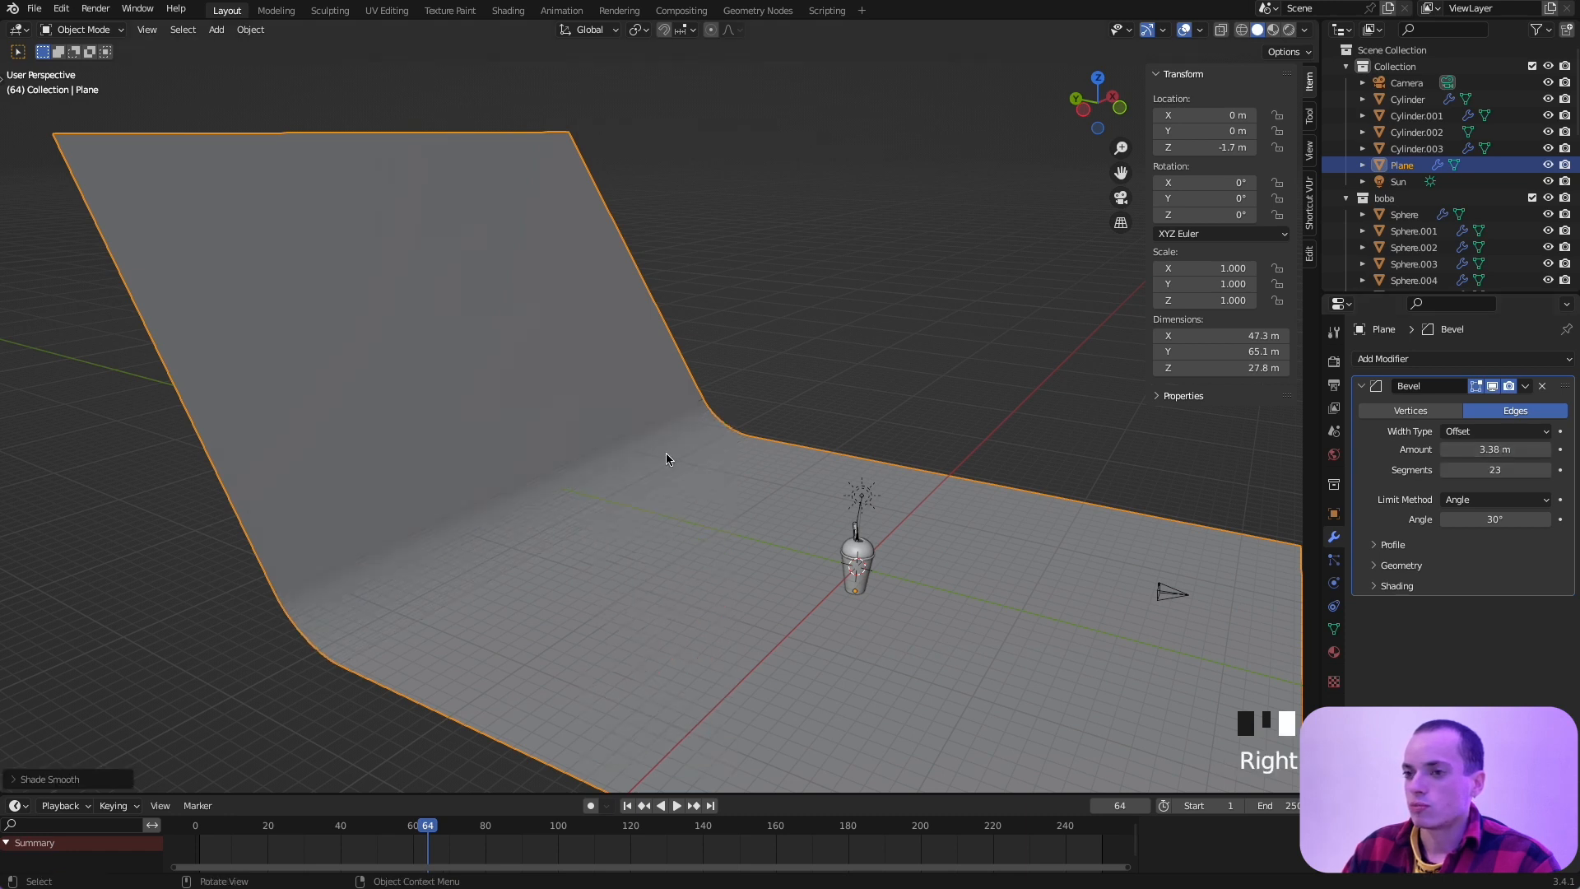
scroll(813, 491, right, 5)
key(KP_0)
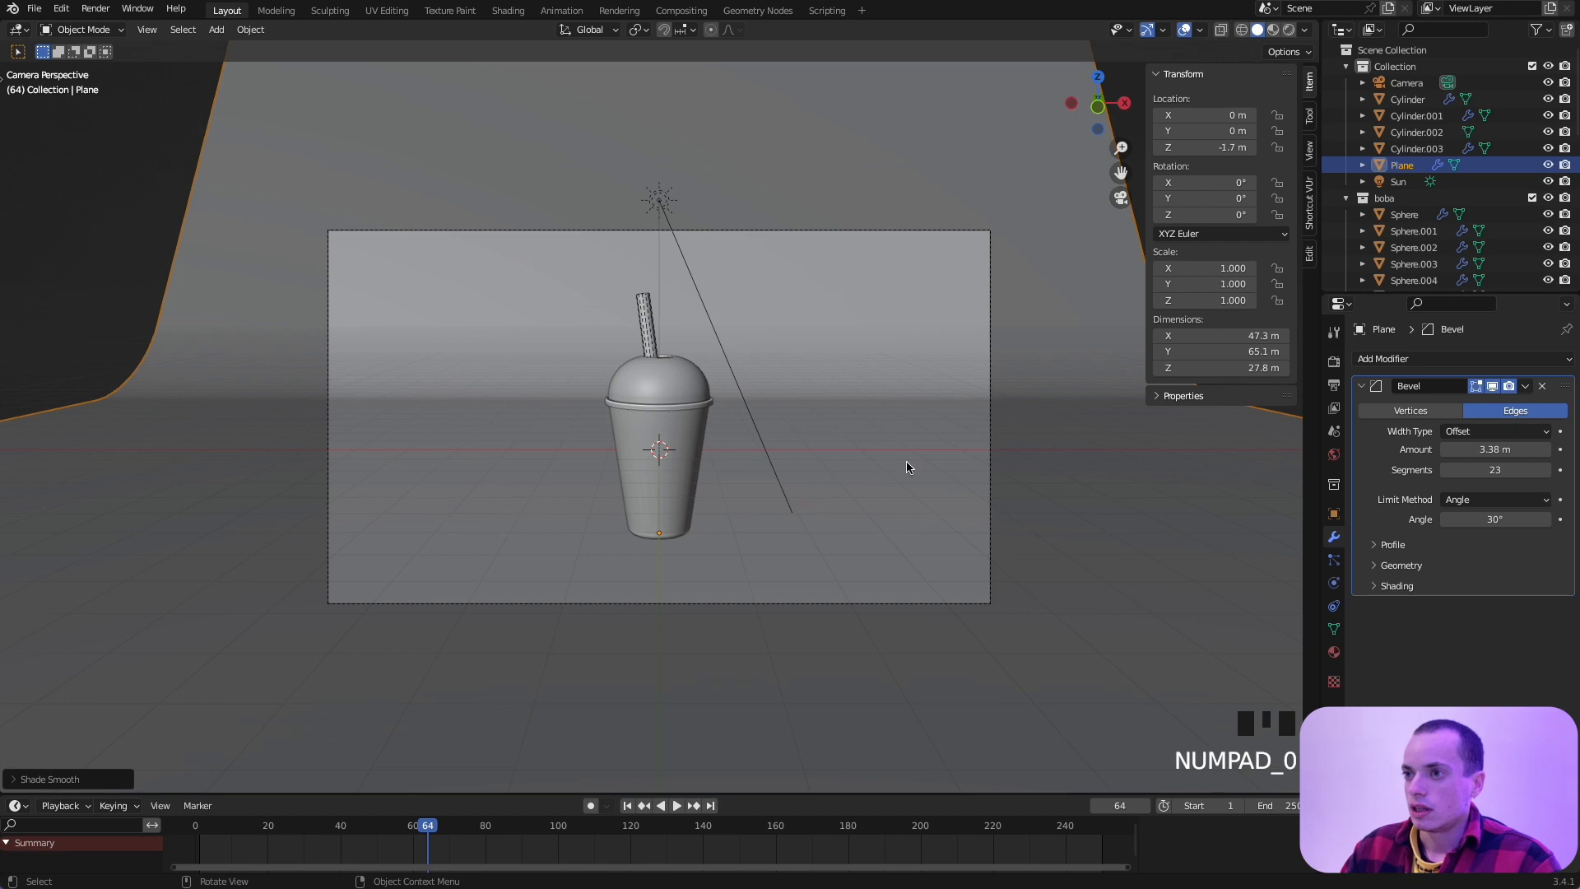
click(1289, 28)
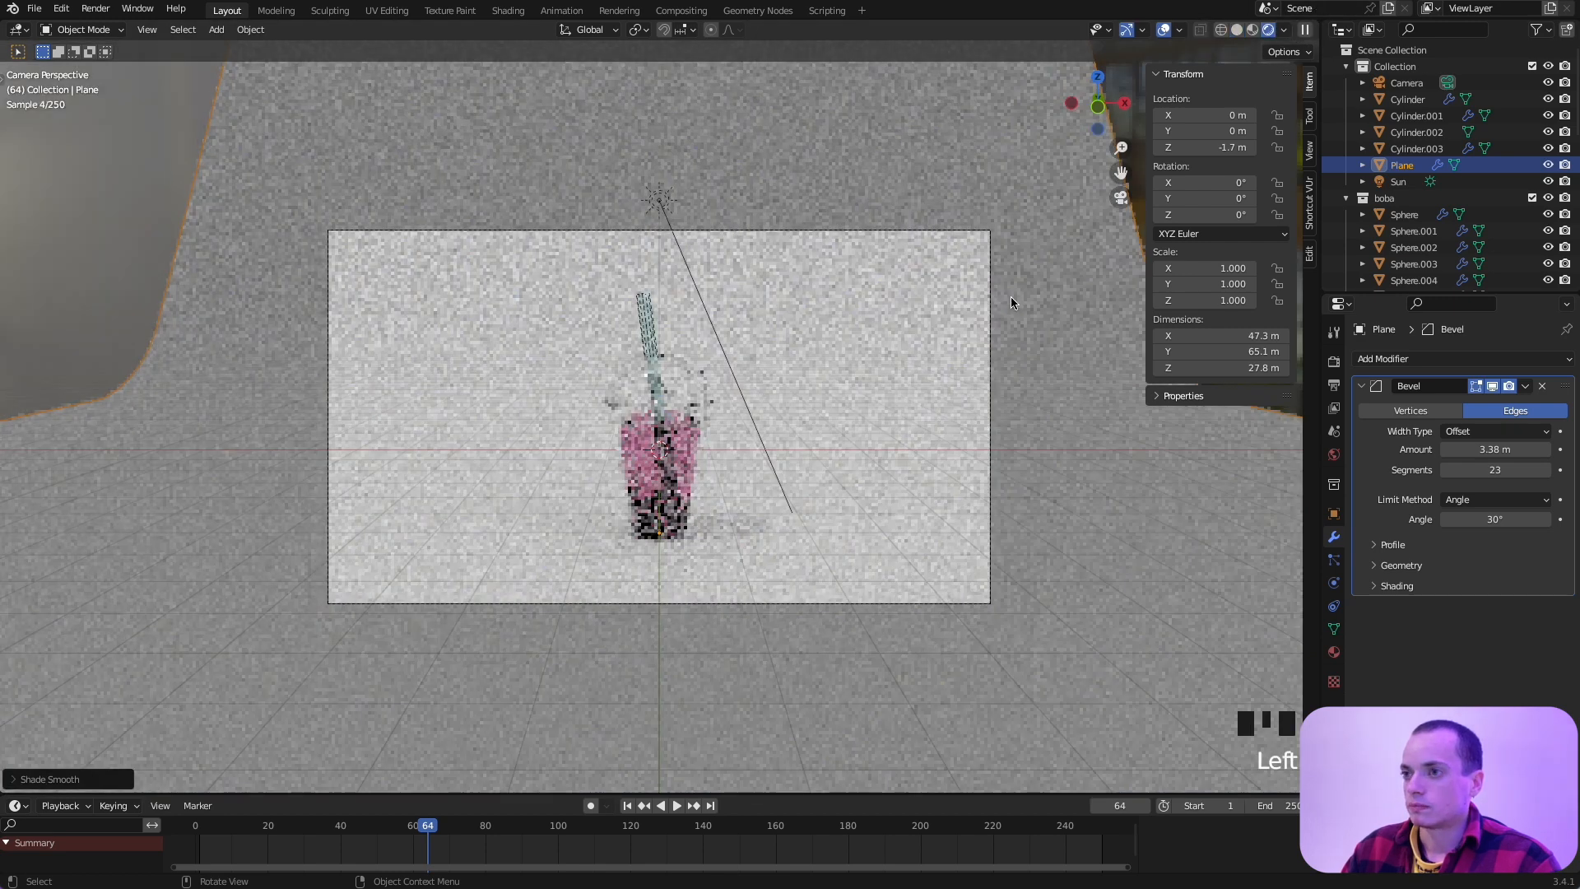
Step: Select the sun light above the cup and set its strength to 2
click(659, 200)
click(1335, 582)
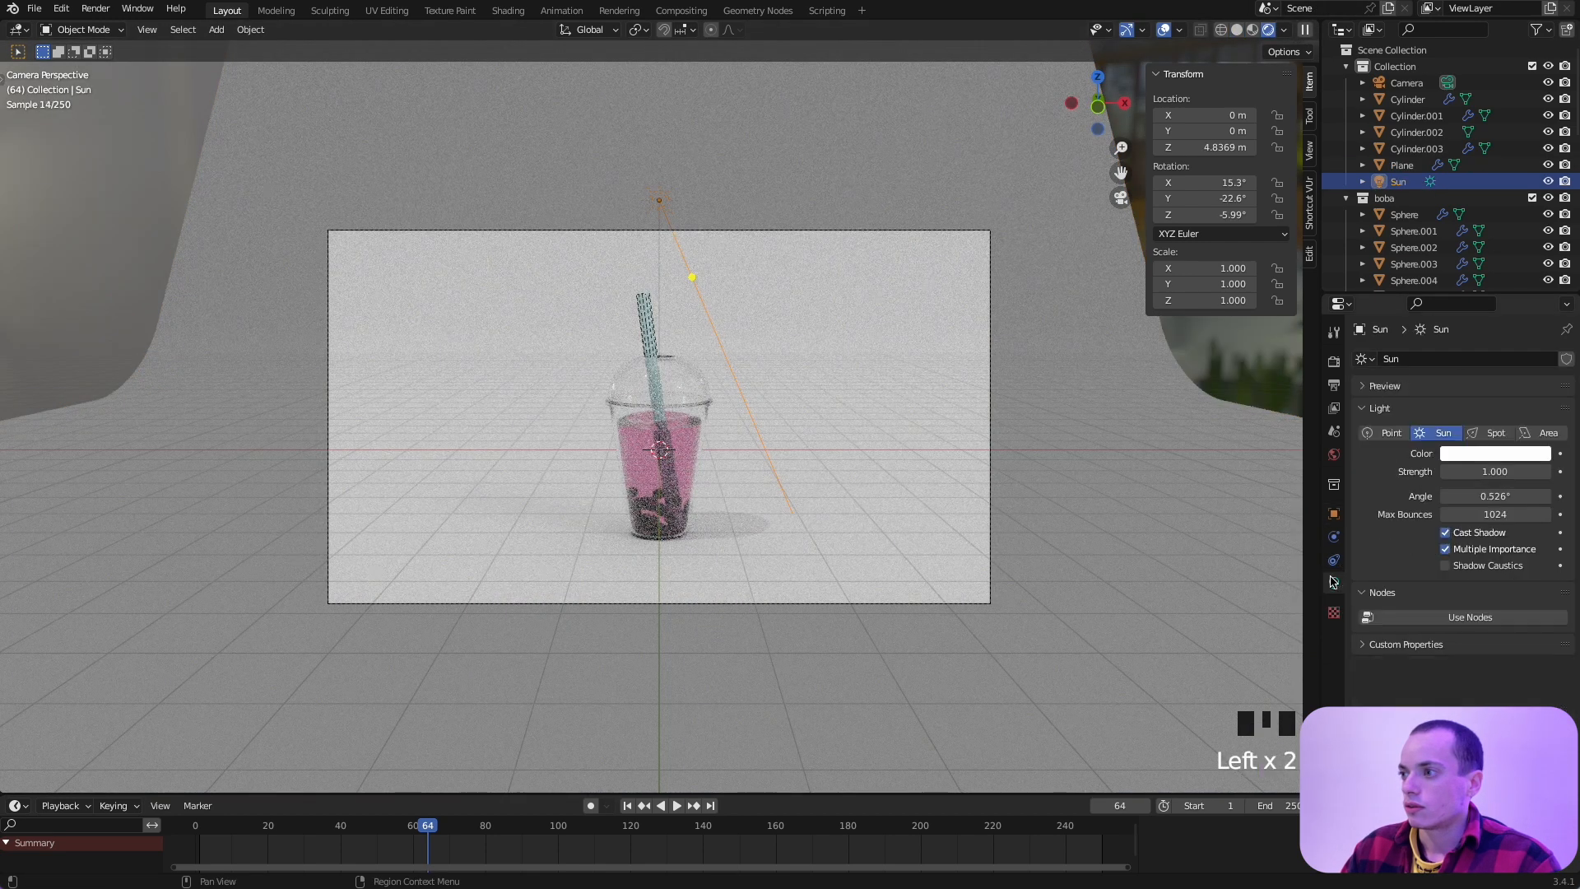
click(1489, 471)
text(2)
key(Return)
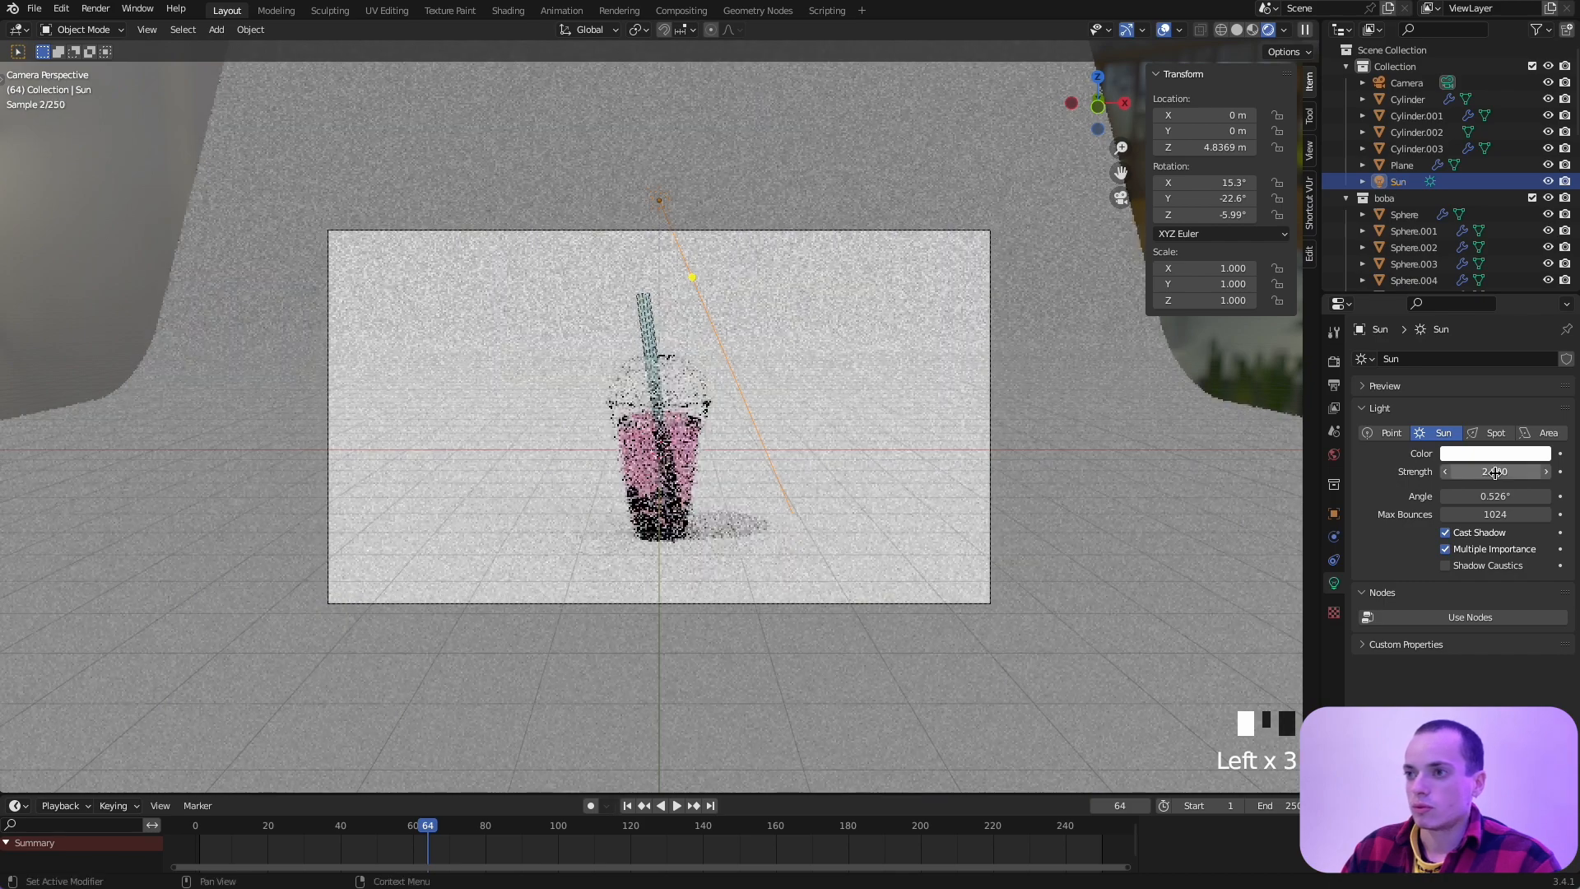
Step: Try sun strengths of 3 and 1.5 to compare the lighting on the cup
click(1503, 472)
text(3)
key(Return)
super+scroll(996, 430, up, 3)
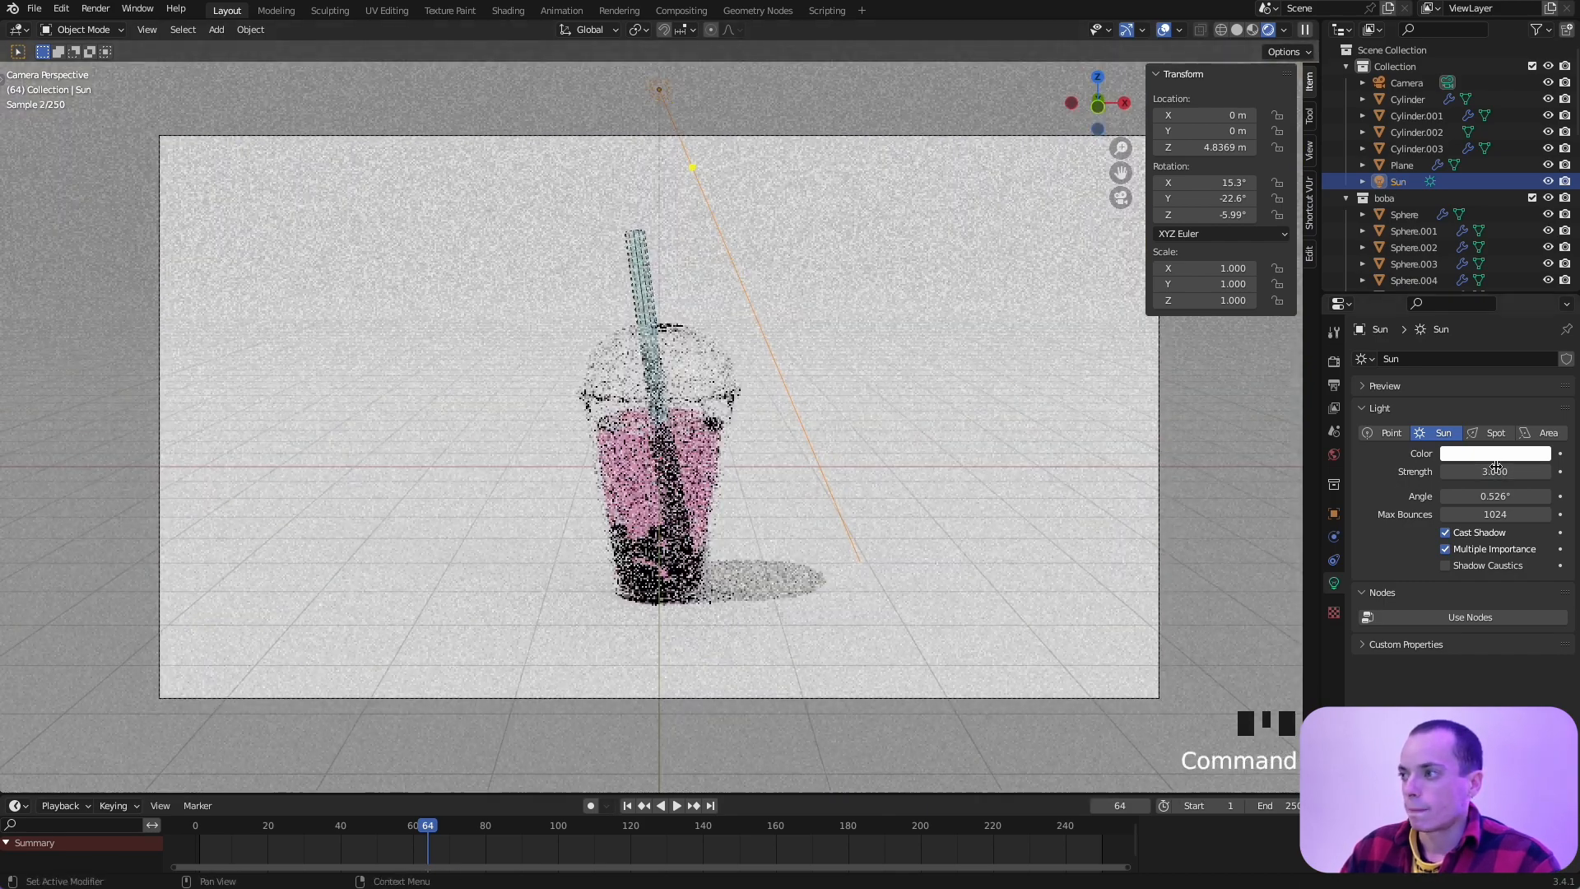
click(1496, 469)
text(1.5)
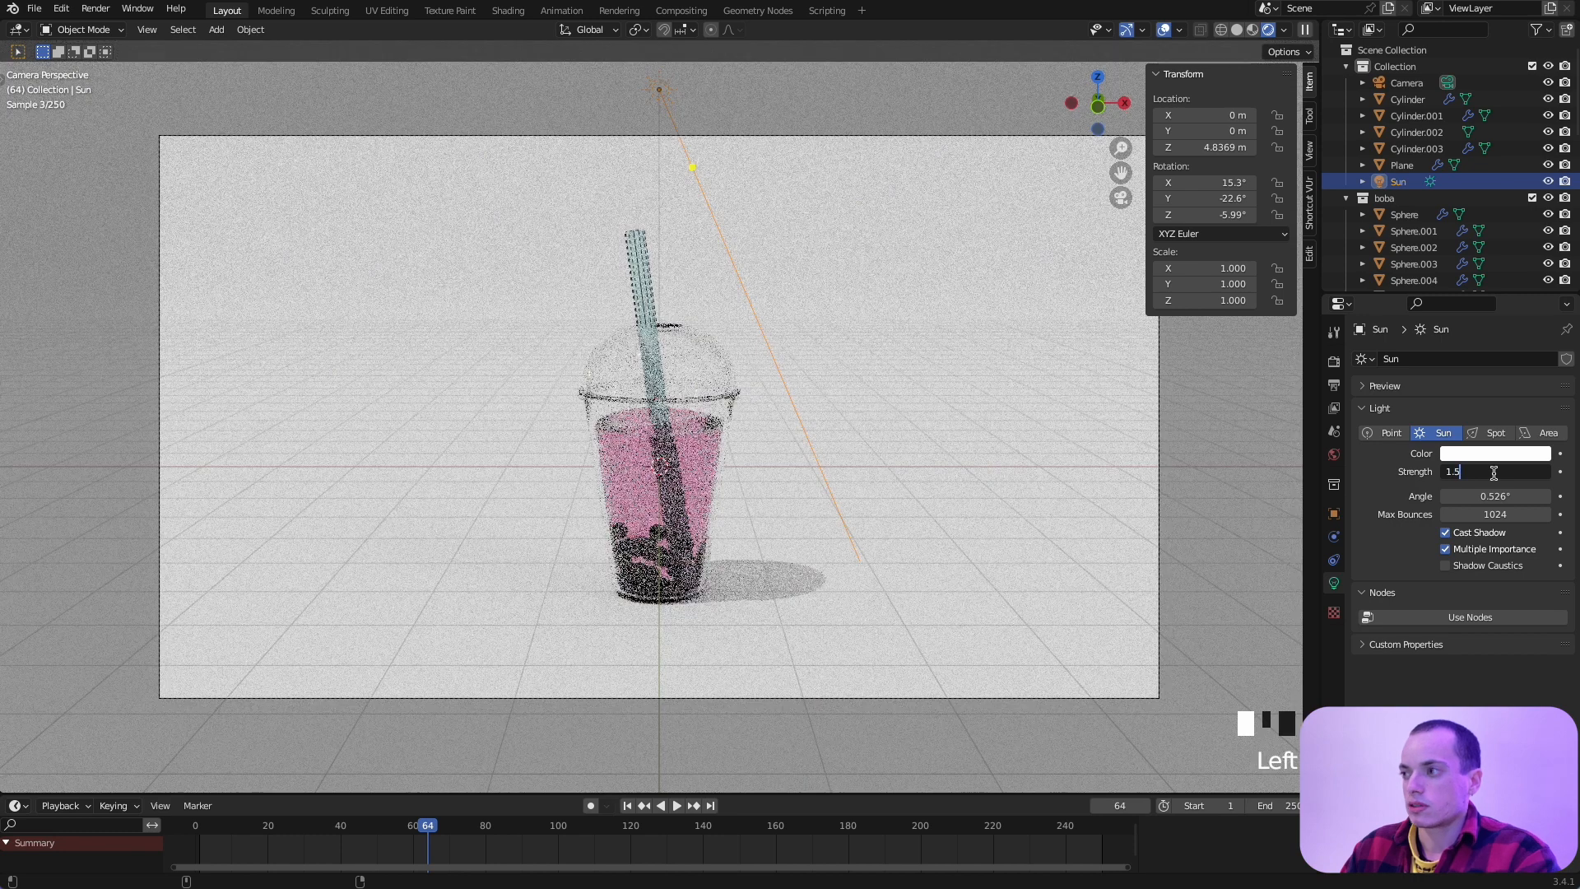
key(Return)
Step: Set the sun's strength to 2.5 and its angle to 20° to soften the shadow
click(1494, 473)
text(2)
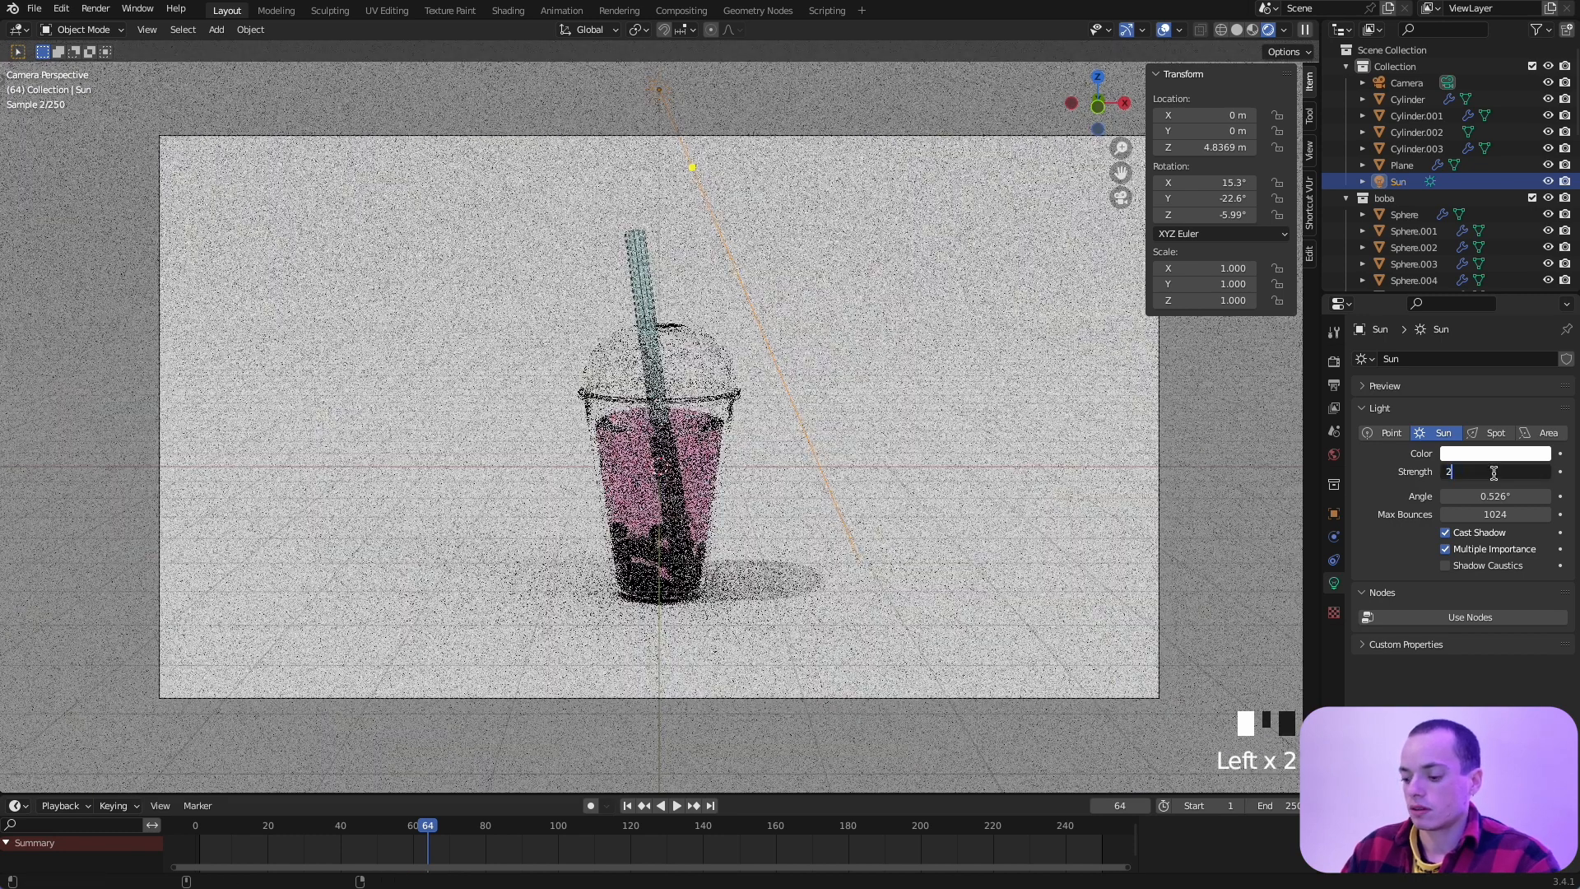
text(.5)
key(Return)
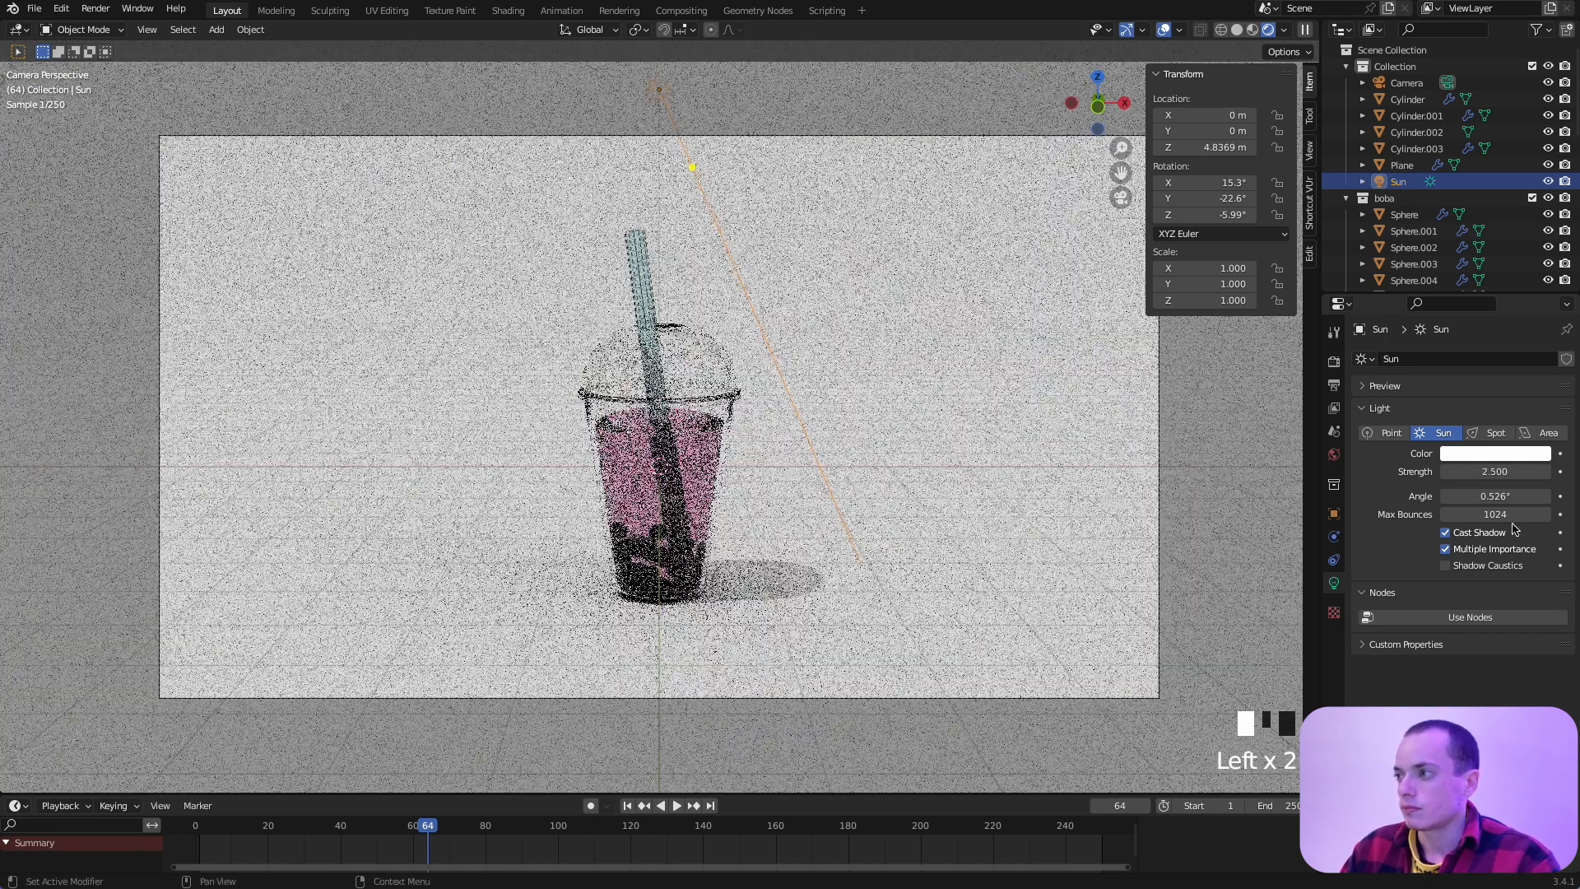
click(1510, 497)
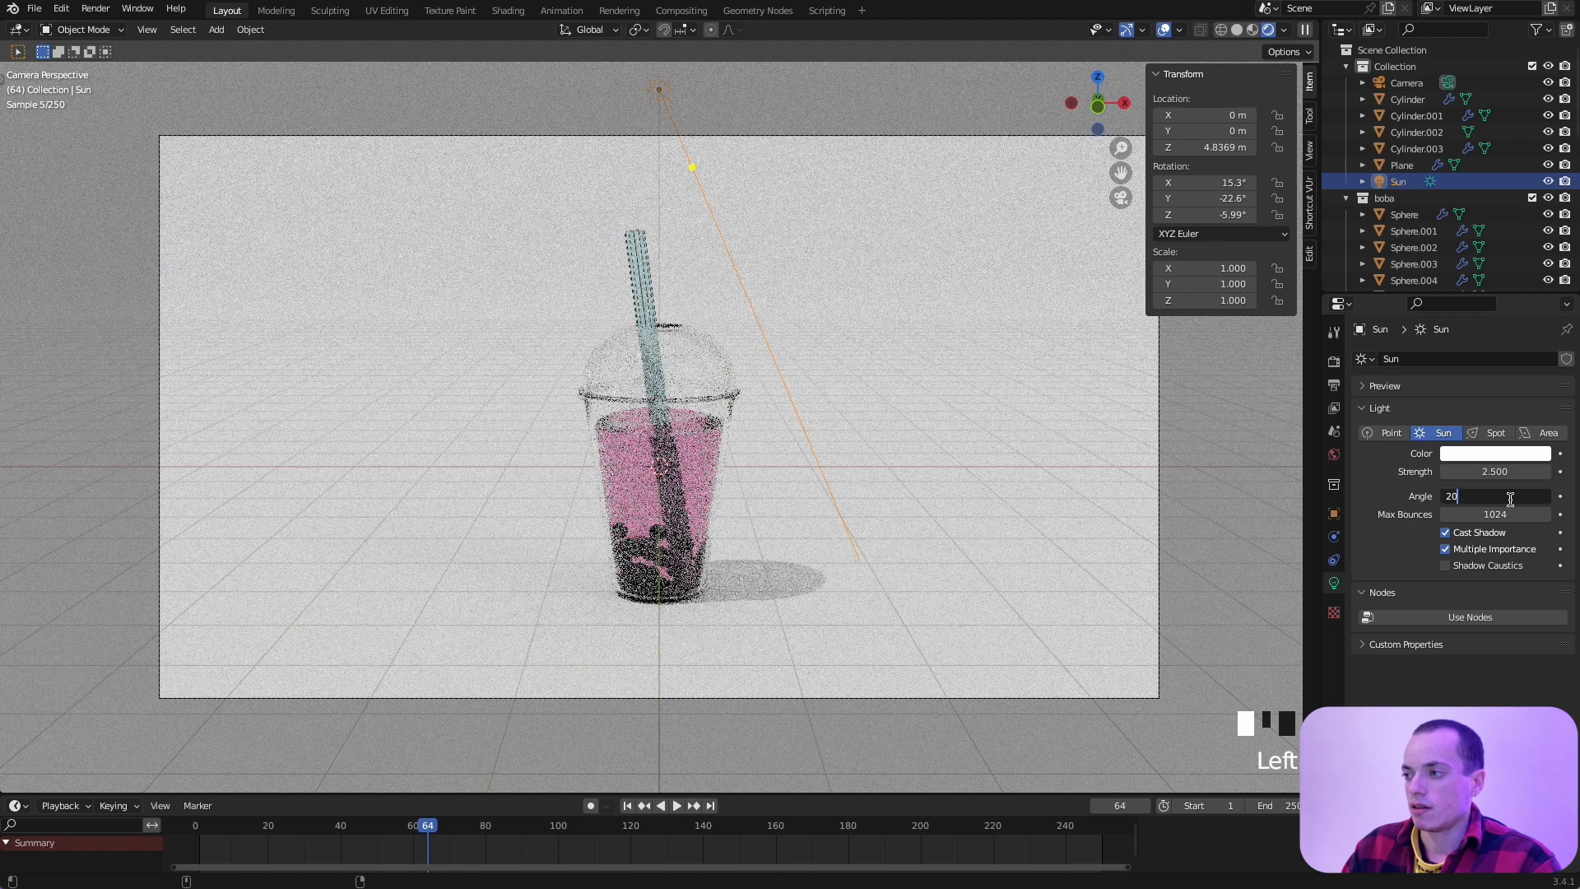
key(Return)
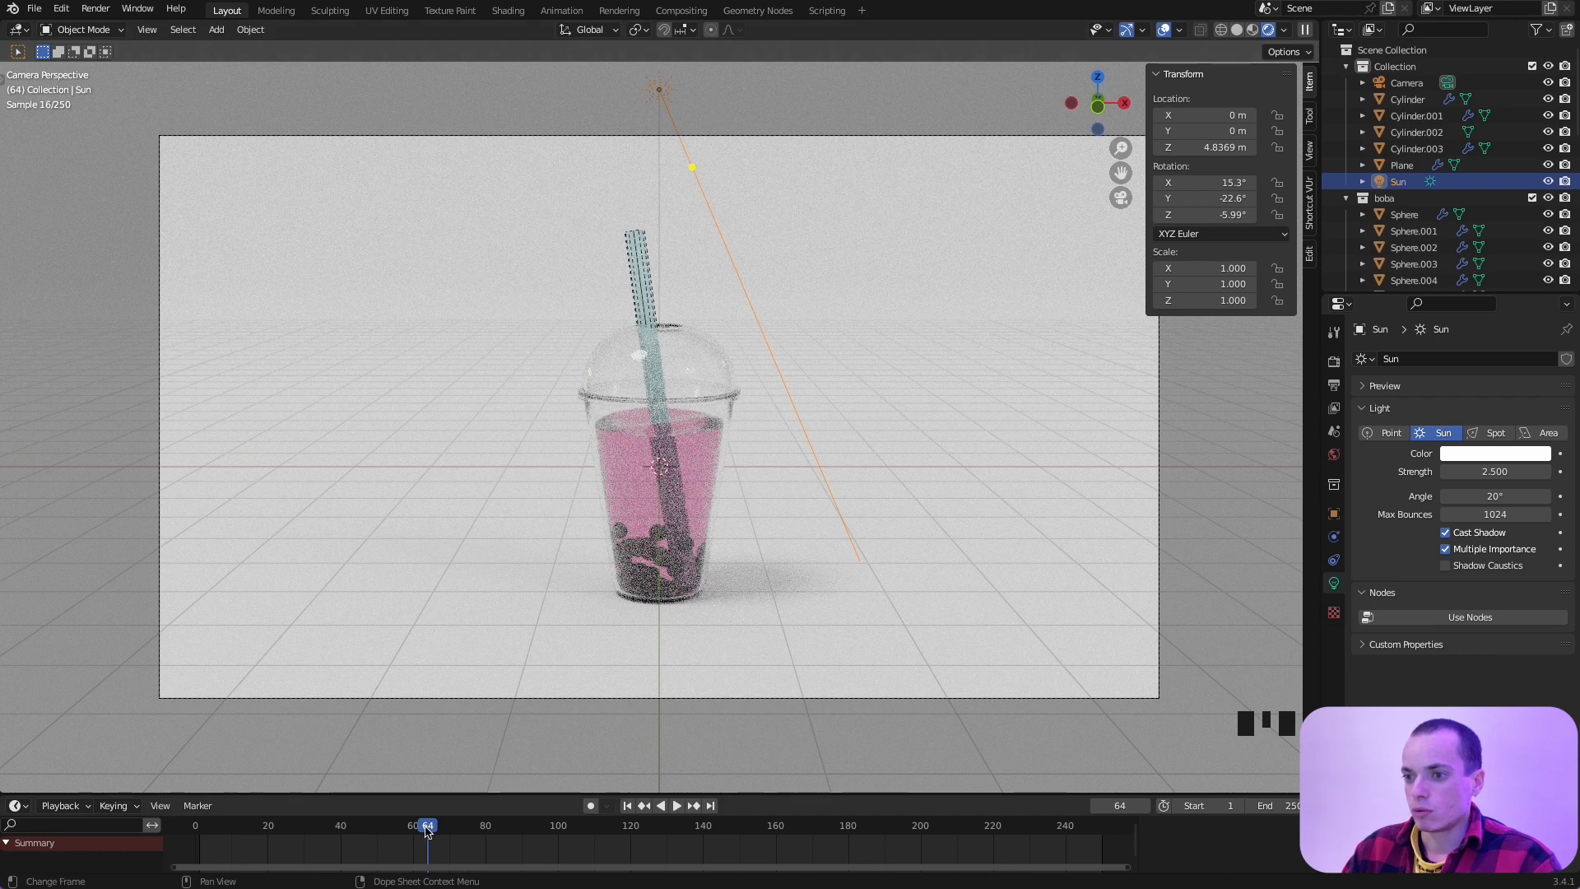
Step: Move the timeline to frame 58 and set the scene's color management look to High Contrast
mouse_move(428, 831)
mouse_down()
mouse_move(366, 831)
mouse_move(407, 831)
mouse_up()
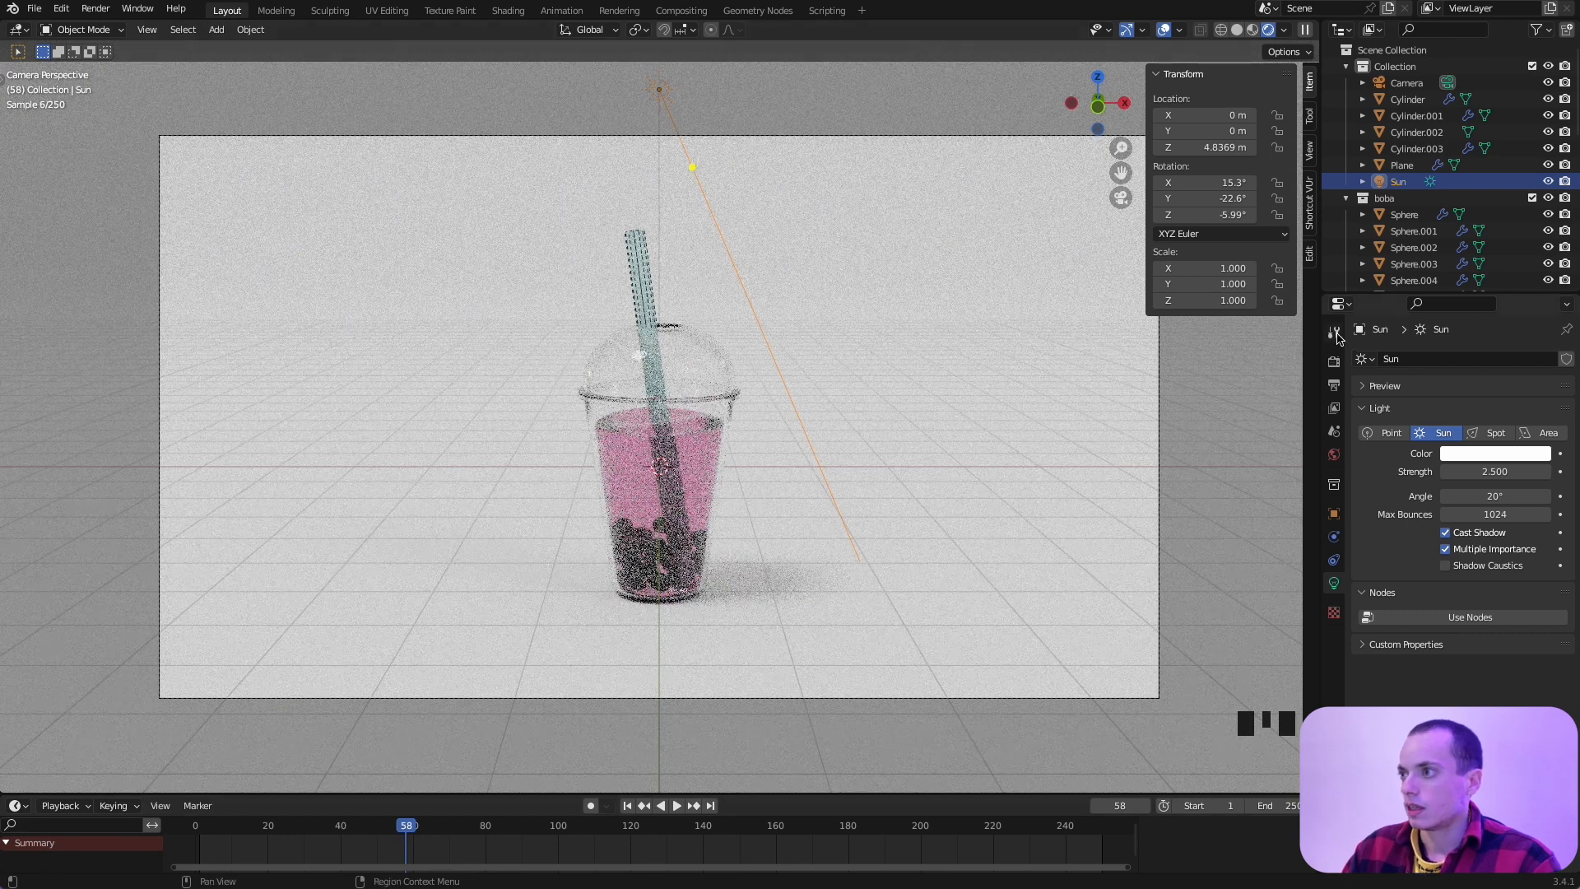
click(1335, 363)
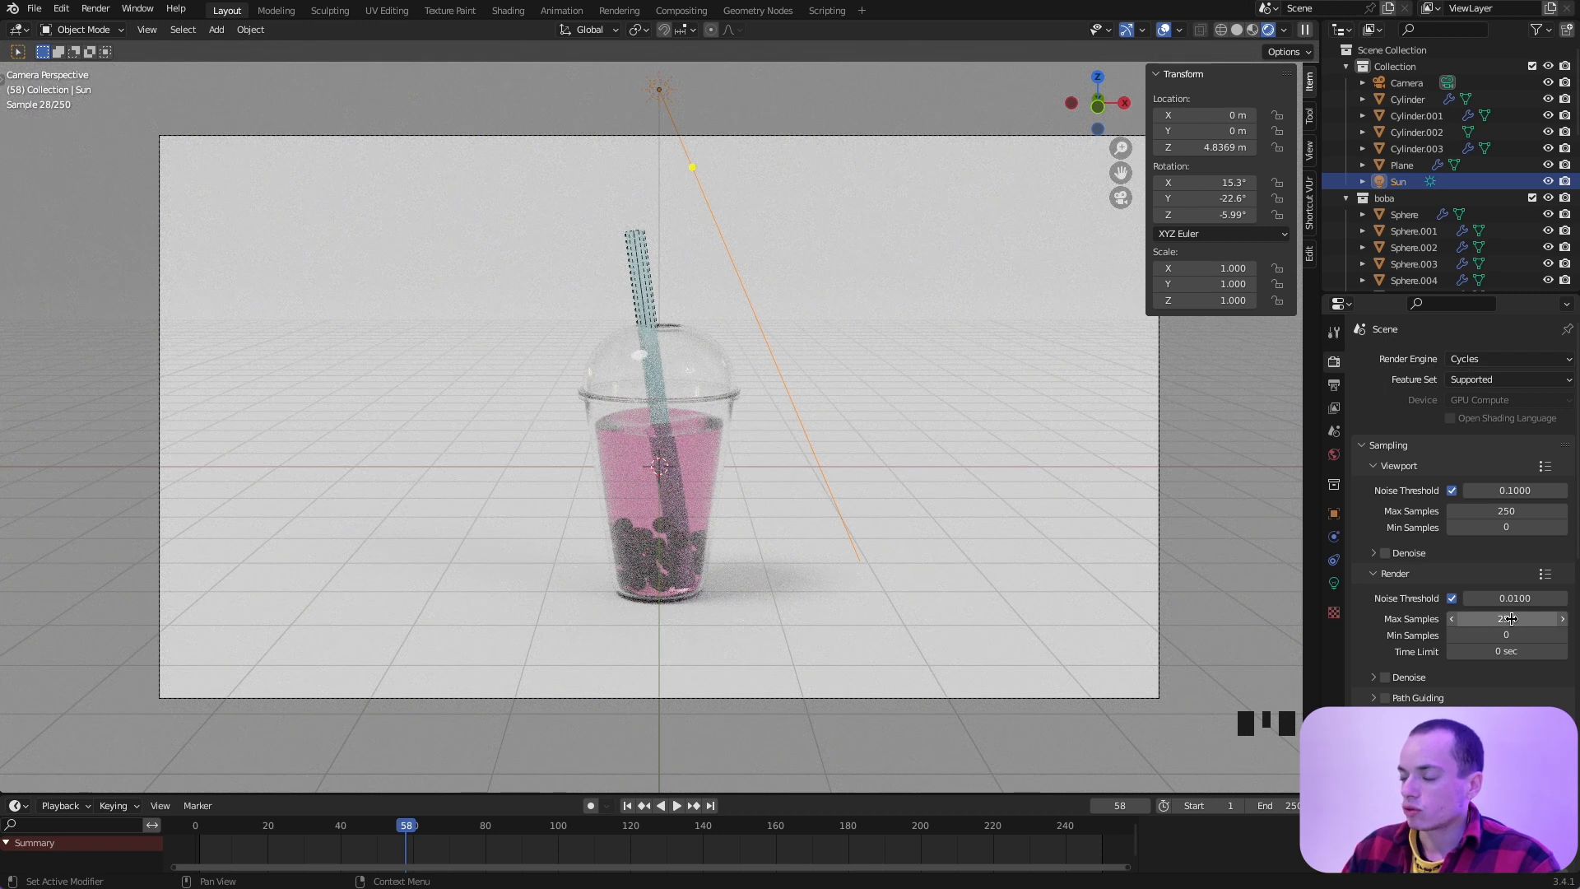
scroll(1512, 619, down, 10)
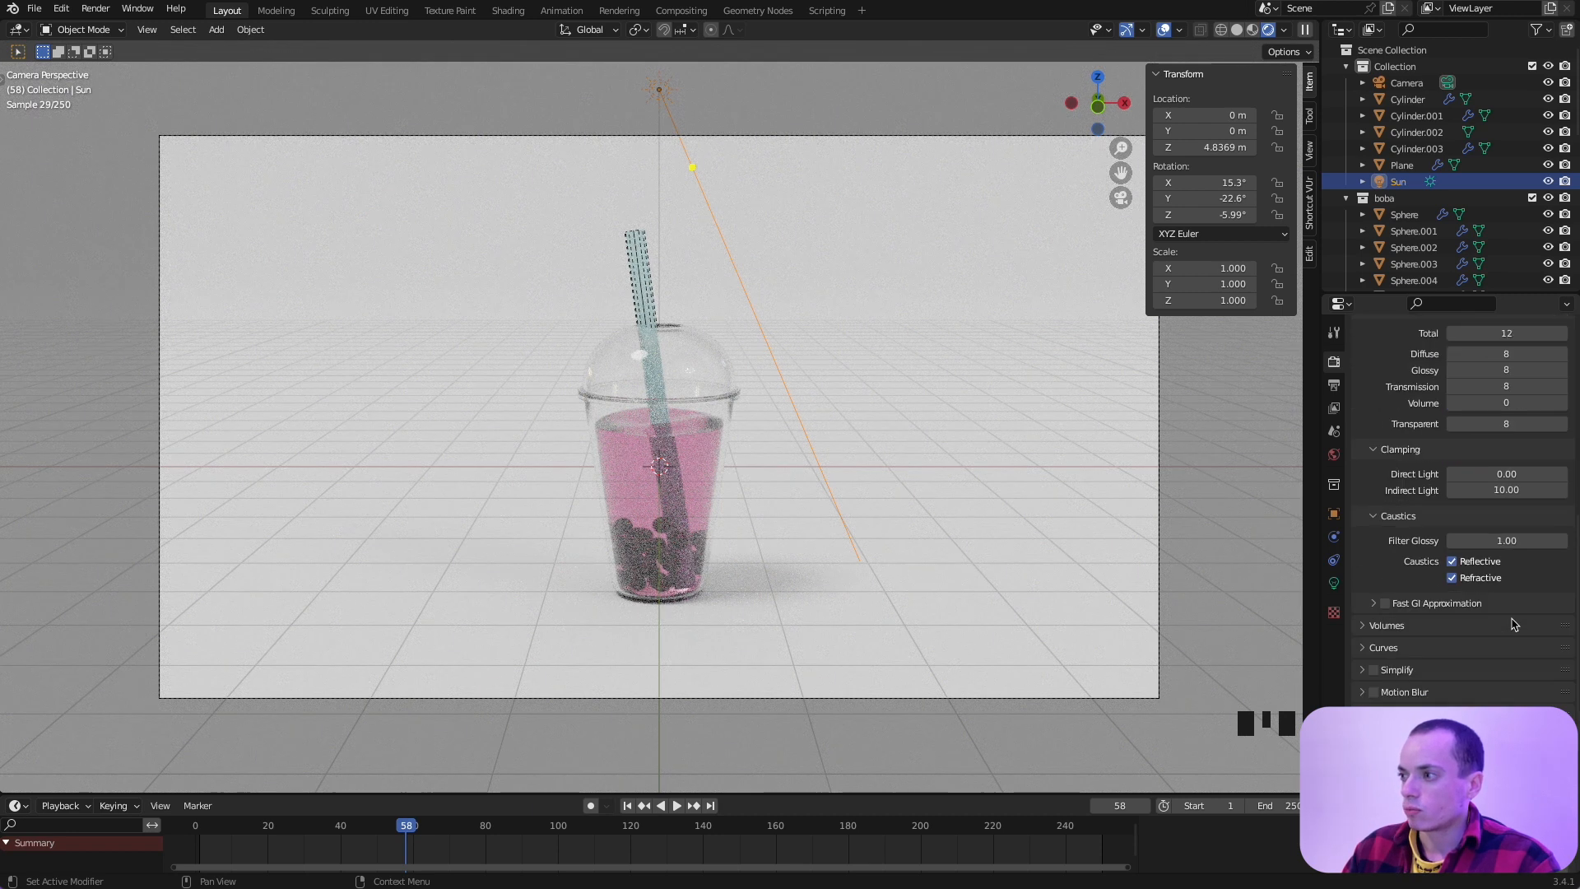
click(1416, 859)
scroll(1418, 831, down, 5)
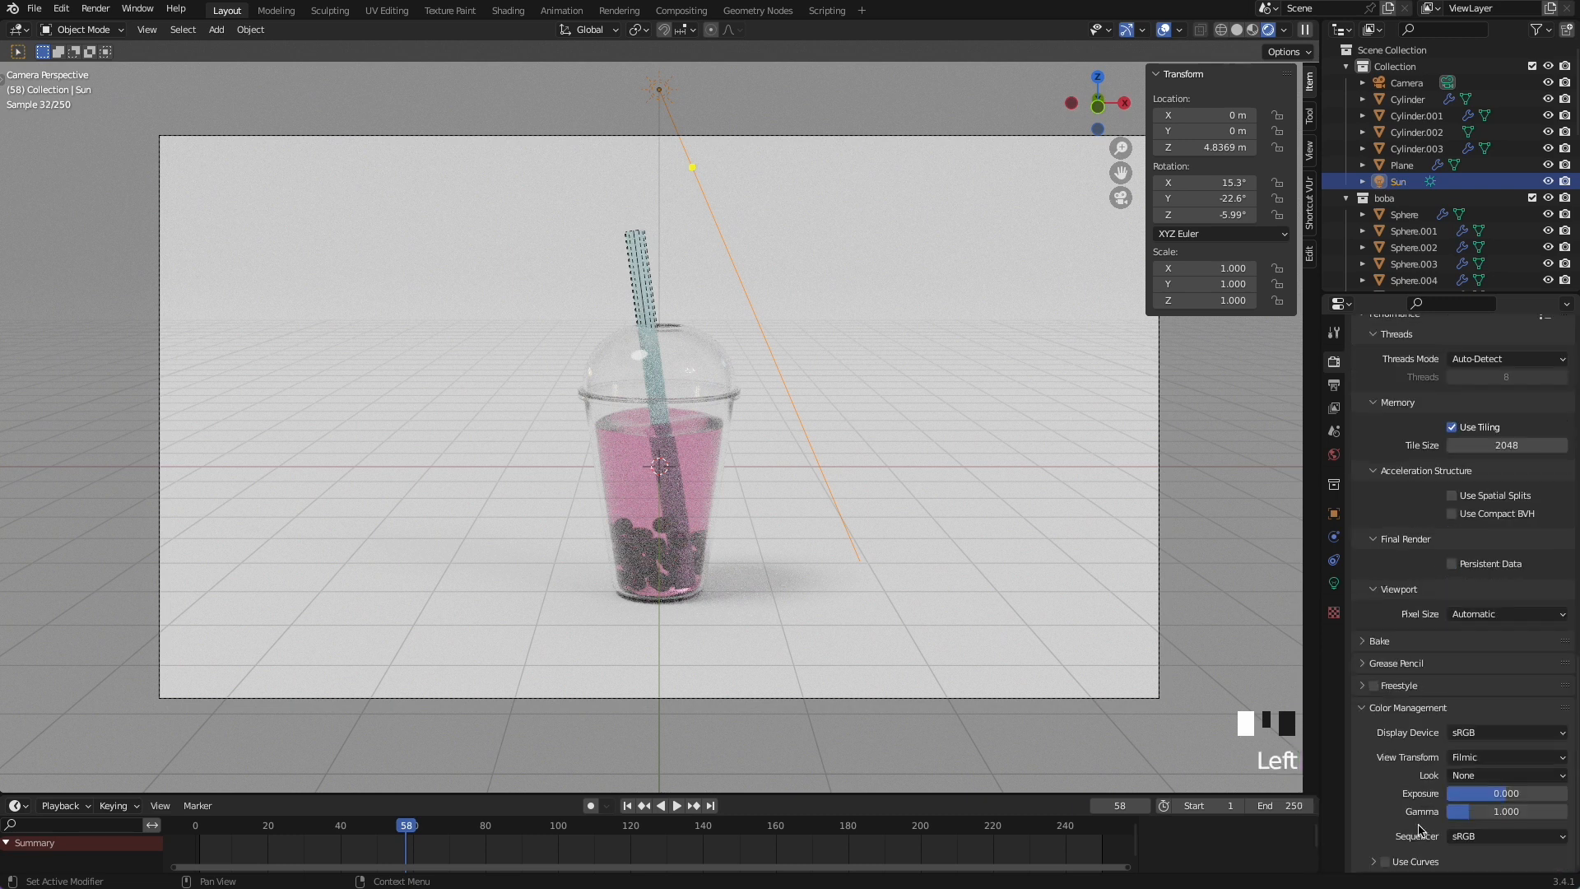
click(1465, 775)
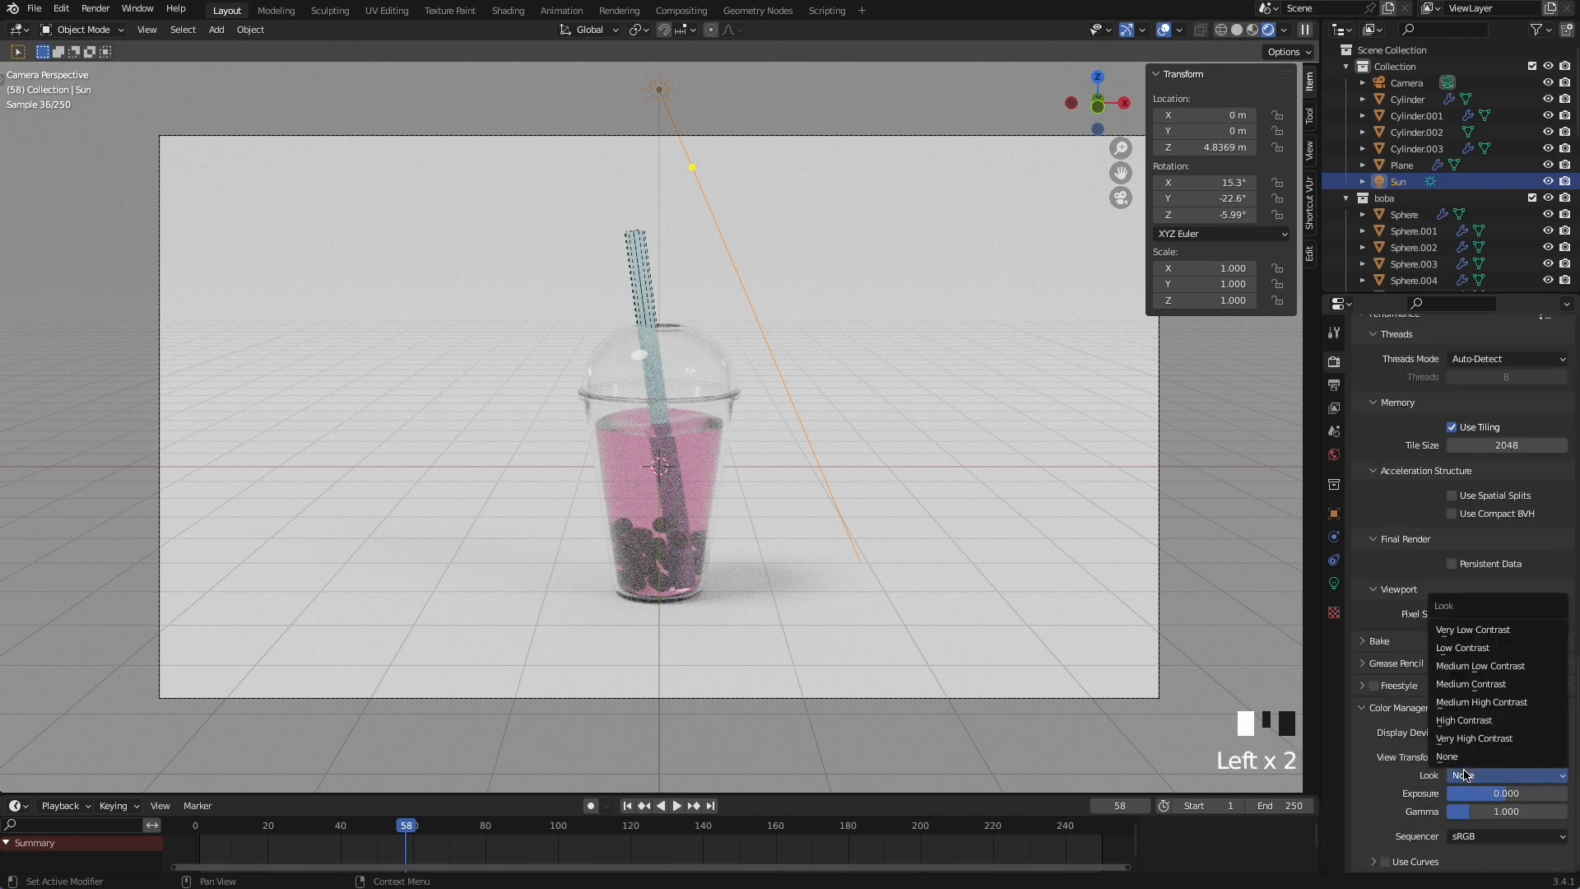
click(1469, 721)
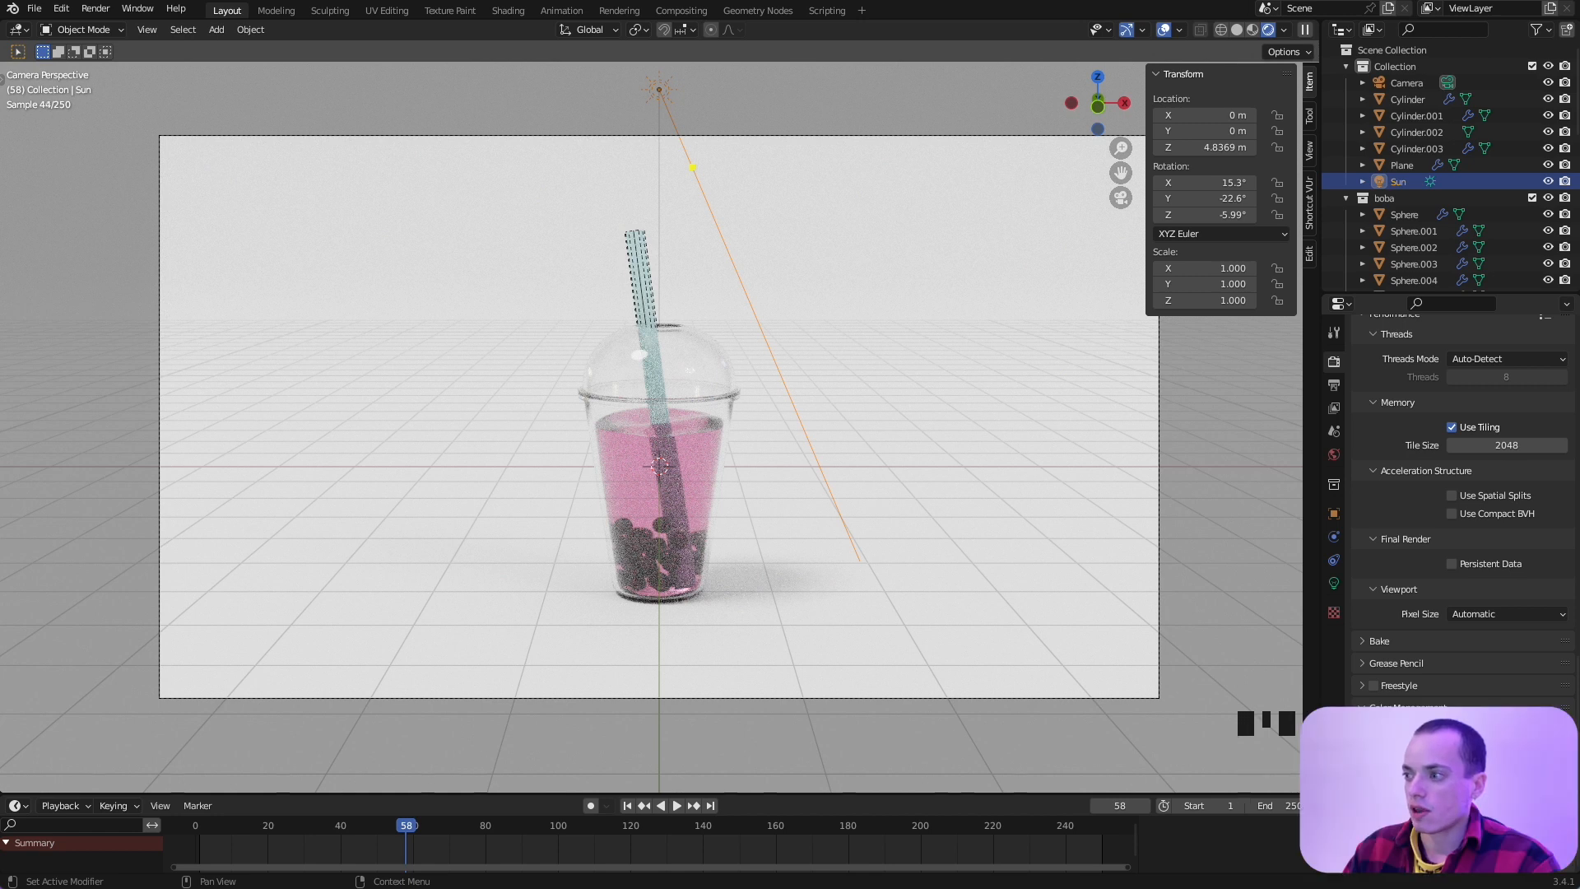
Step: Render the current frame of the bubble tea scene as a still image
click(96, 11)
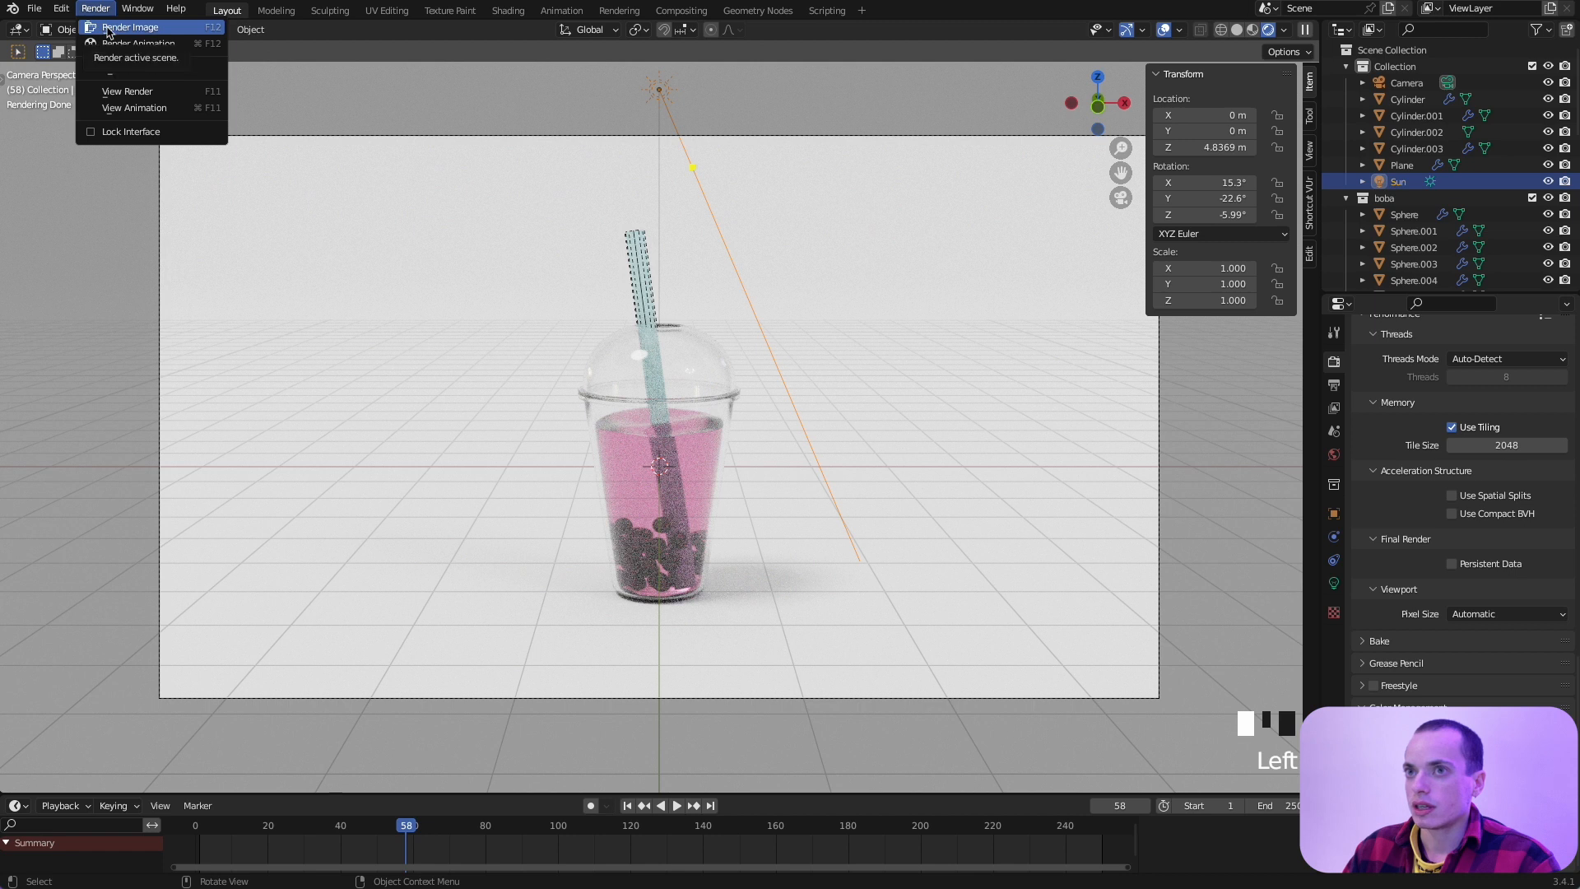
click(108, 30)
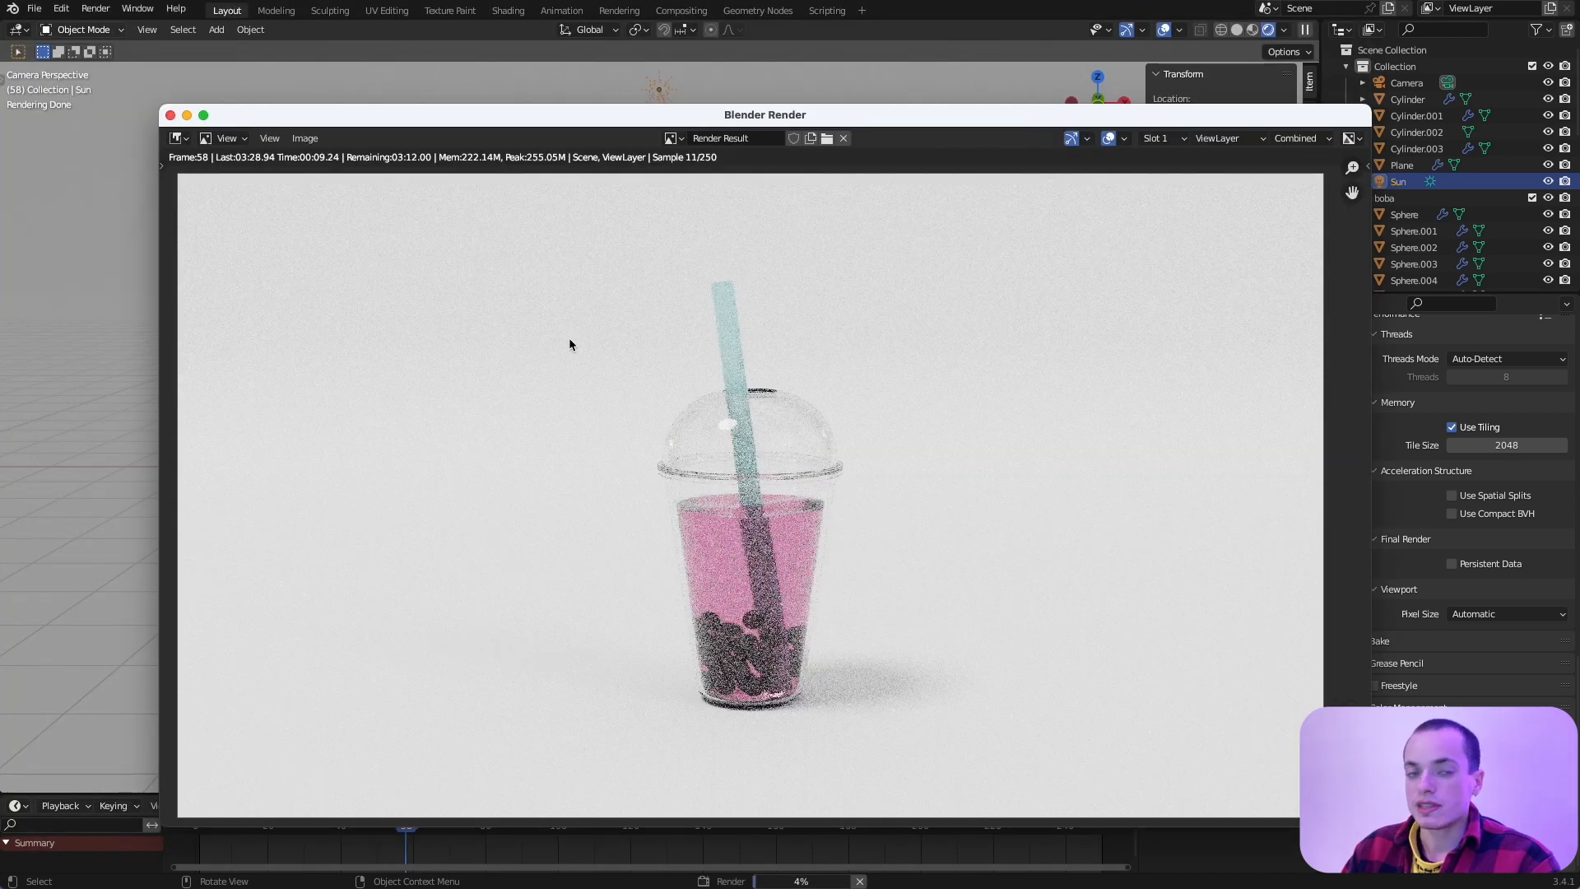